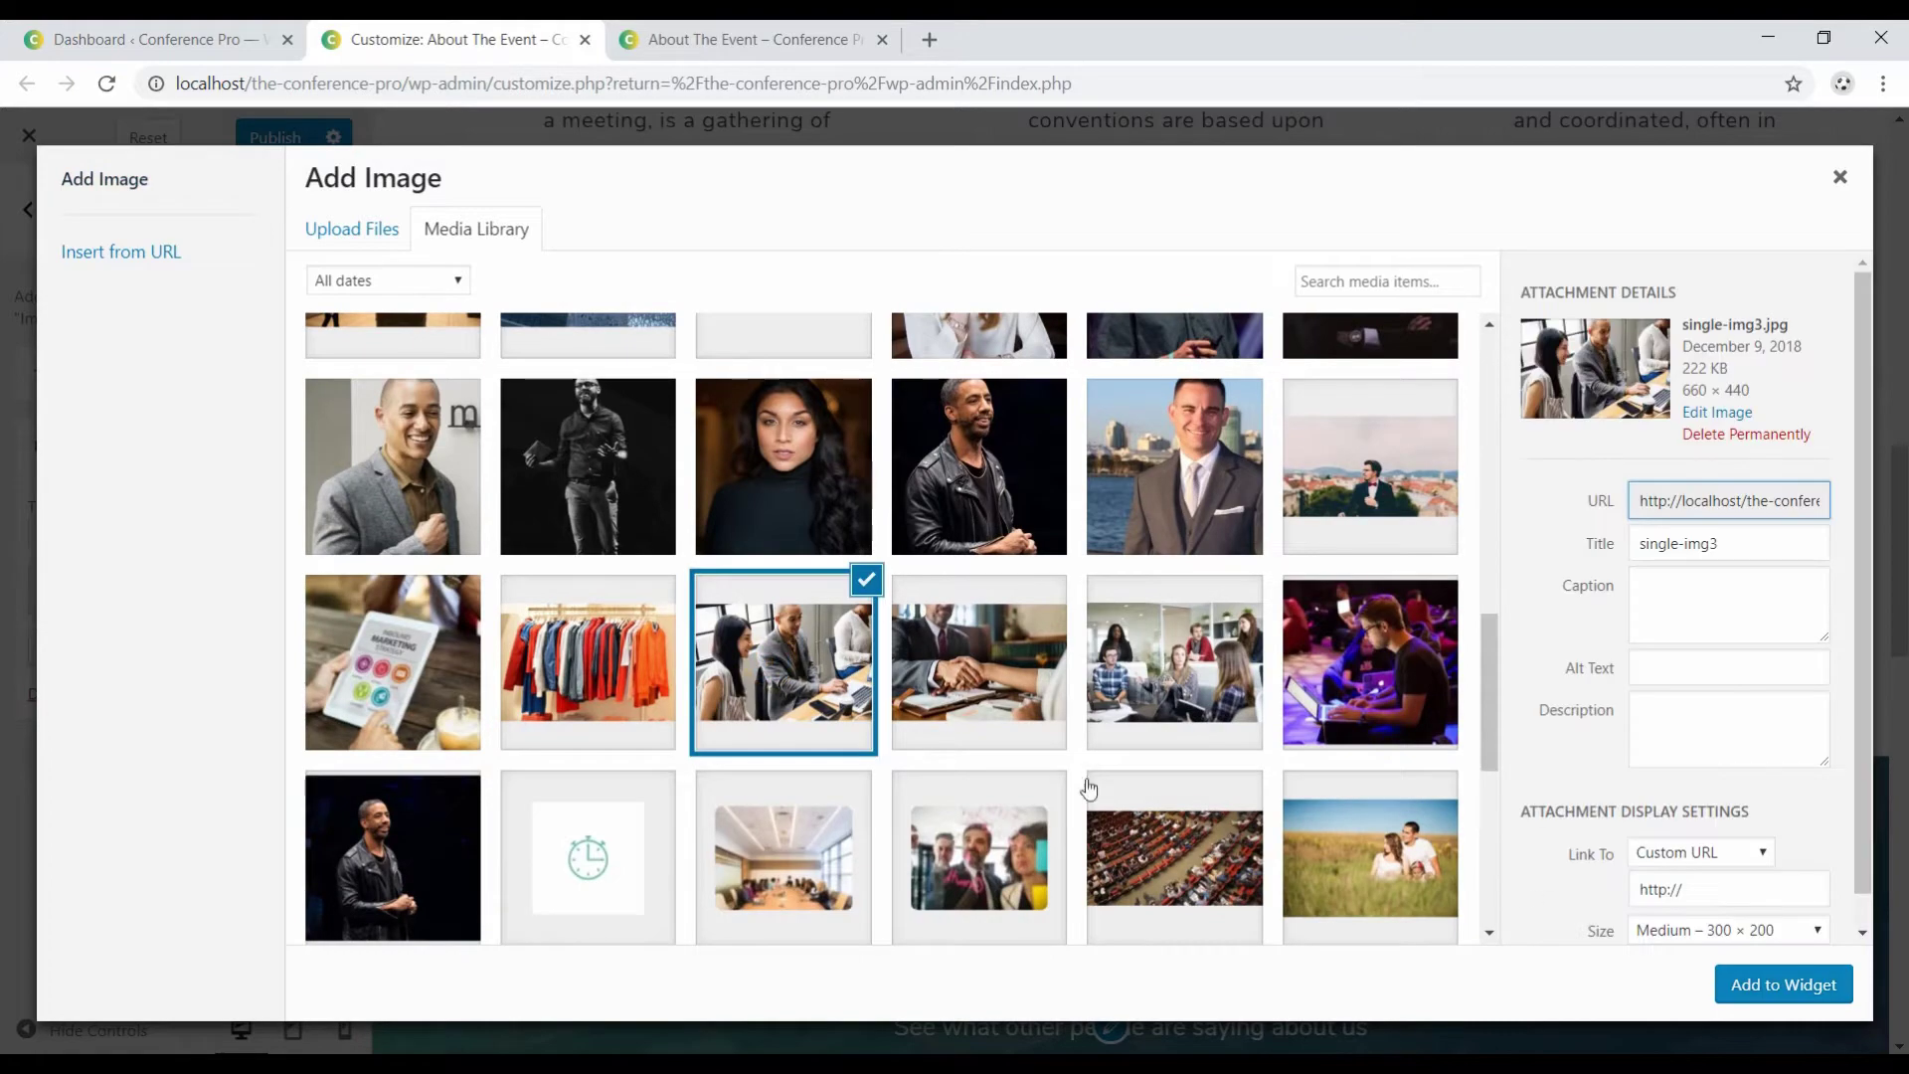
Add single-img3.jpg from the media library to the "ROG Wind Event Growing CAS 2017" Image widget.
{"action": "scroll", "coordinate": [1367, 796], "scroll_direction": "down", "scroll_amount": 3}
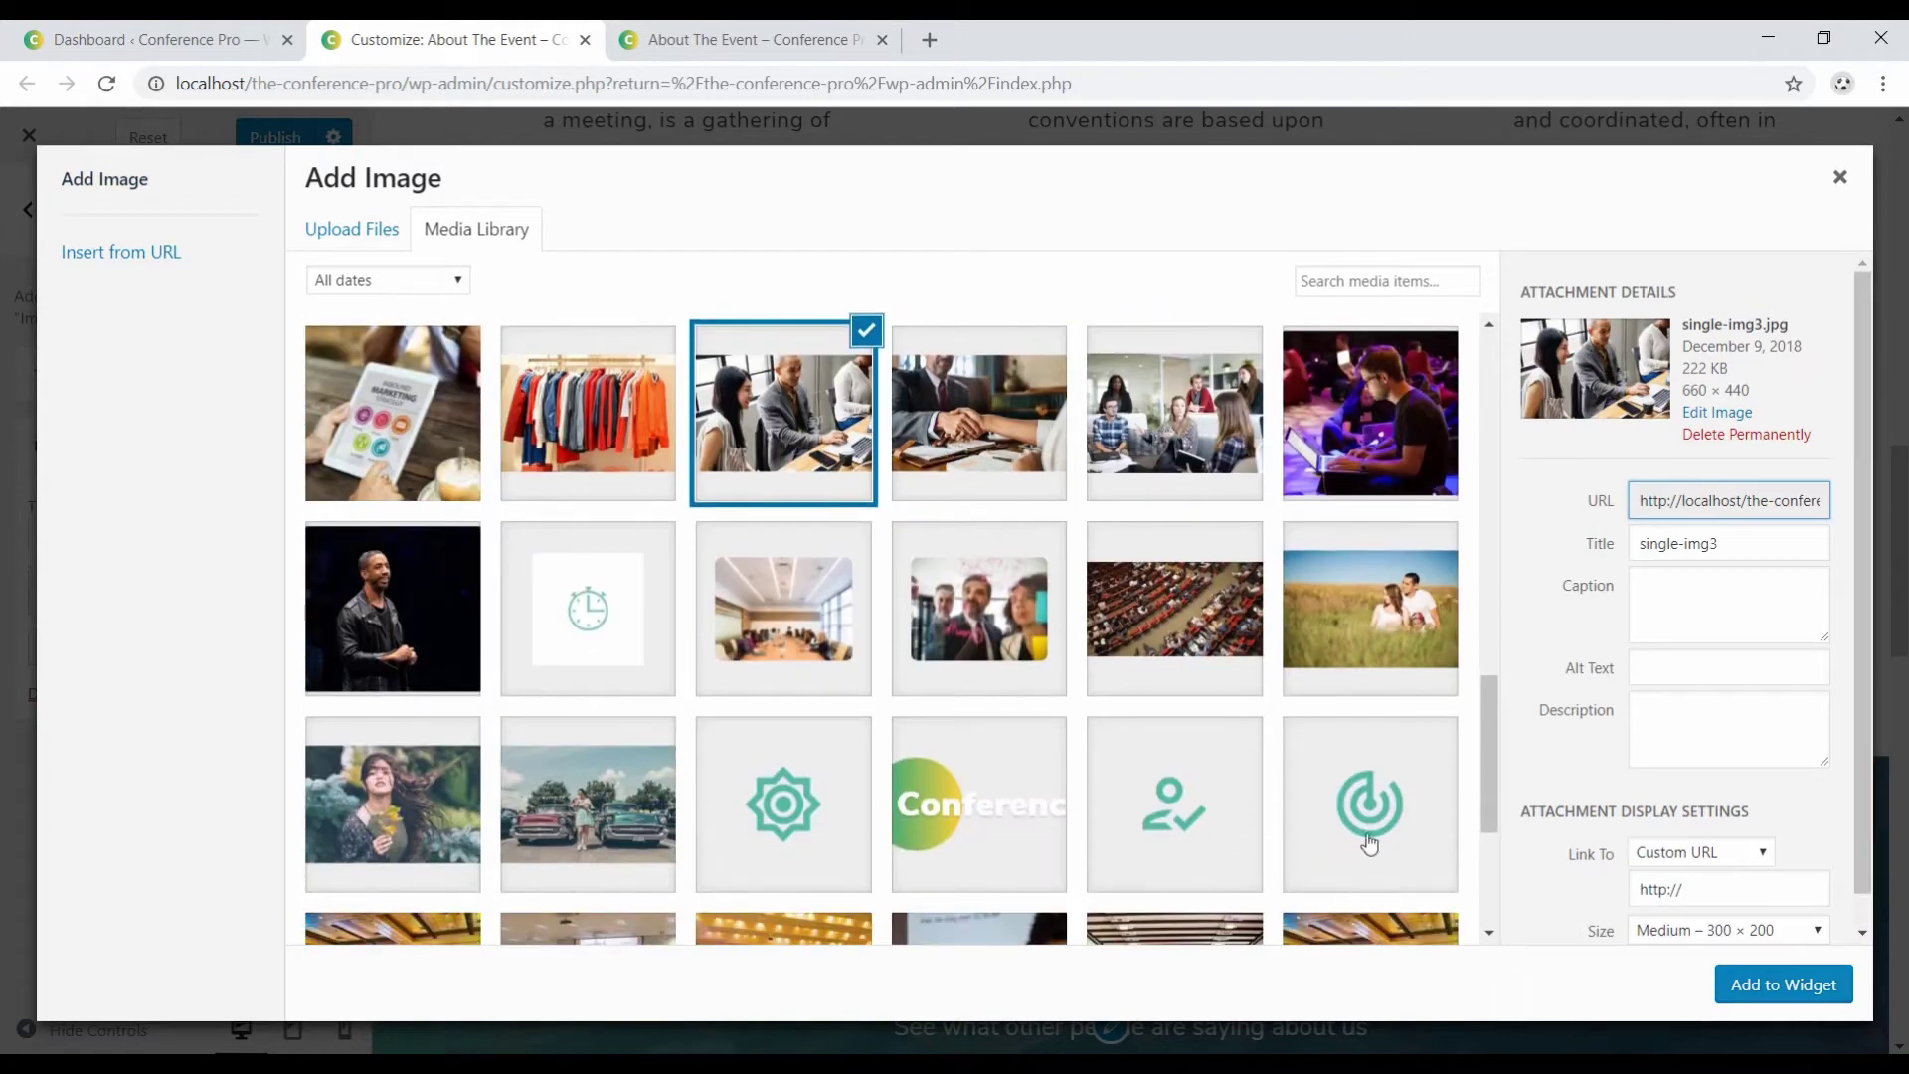
{"action": "scroll", "coordinate": [1457, 893], "scroll_direction": "down", "scroll_amount": 4}
{"action": "left_click", "coordinate": [1781, 985]}
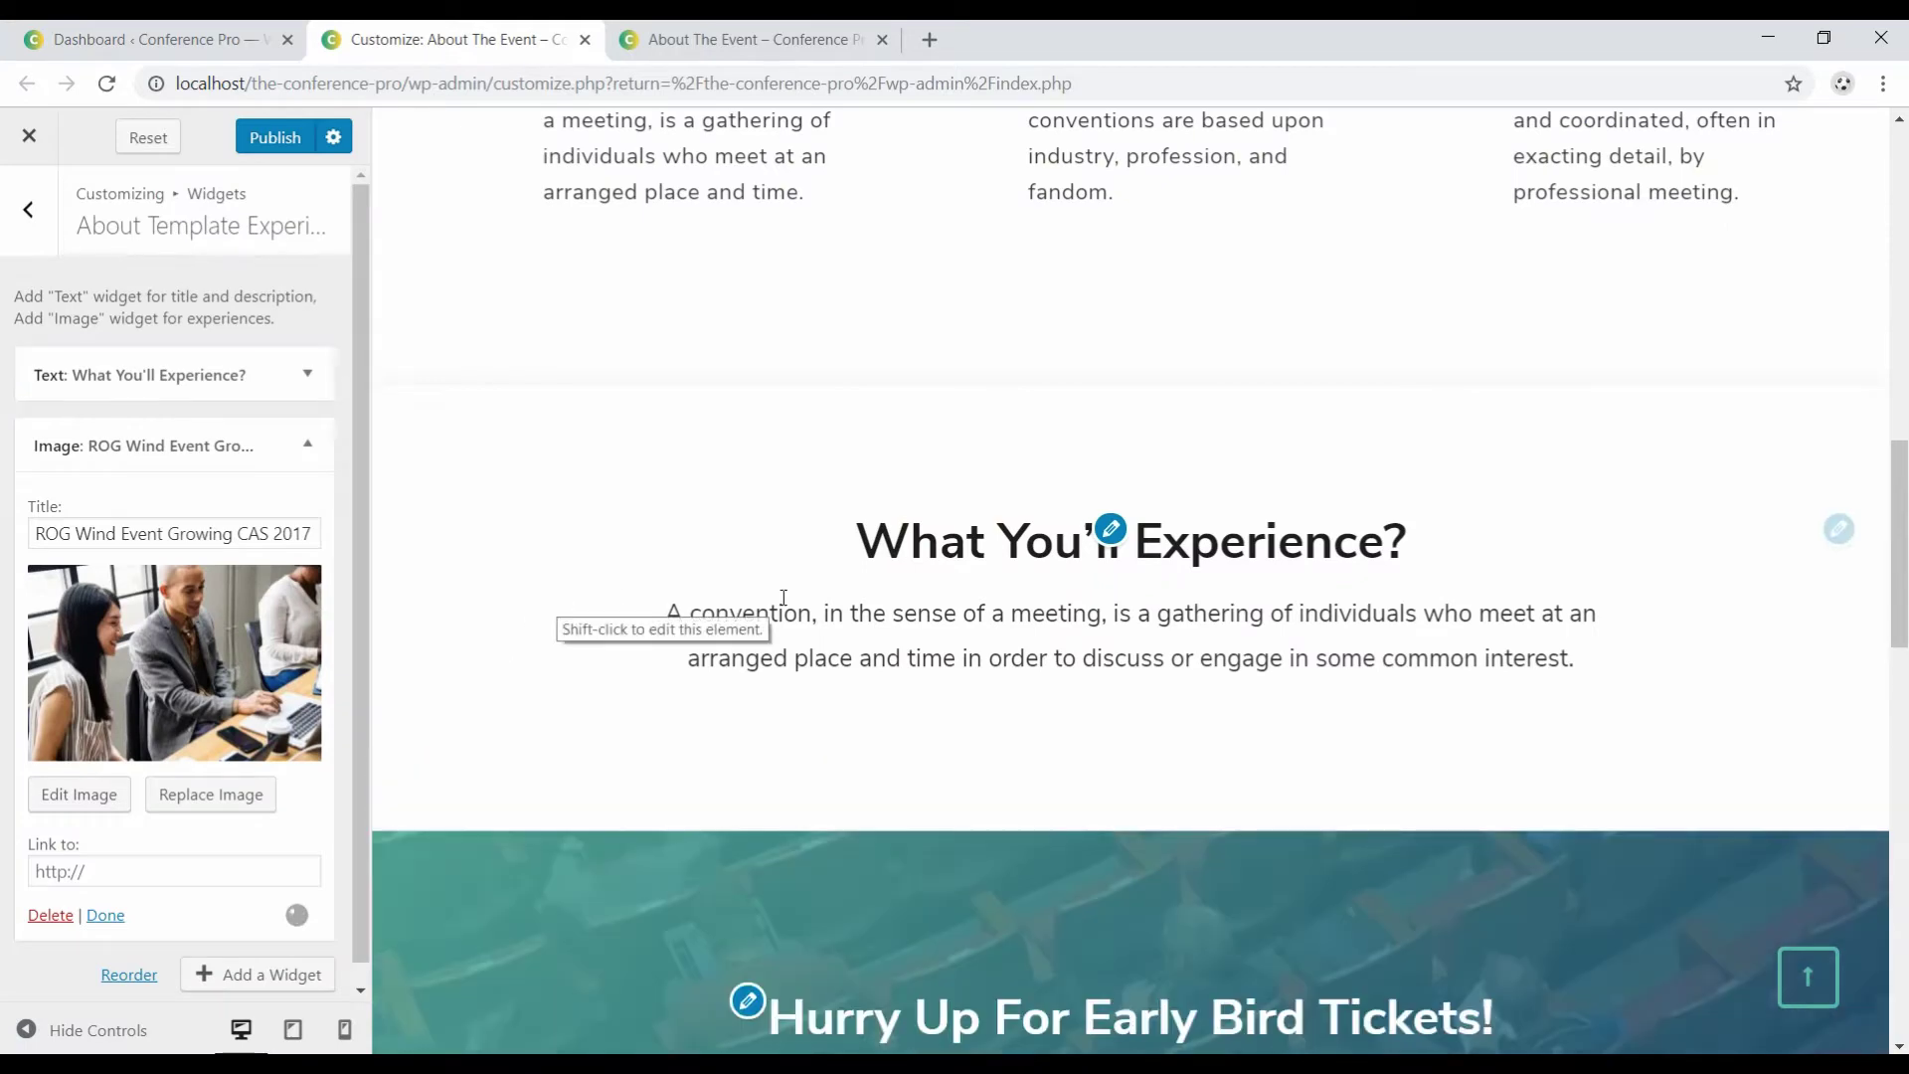
{"action": "scroll", "coordinate": [726, 652], "scroll_direction": "down", "scroll_amount": 4}
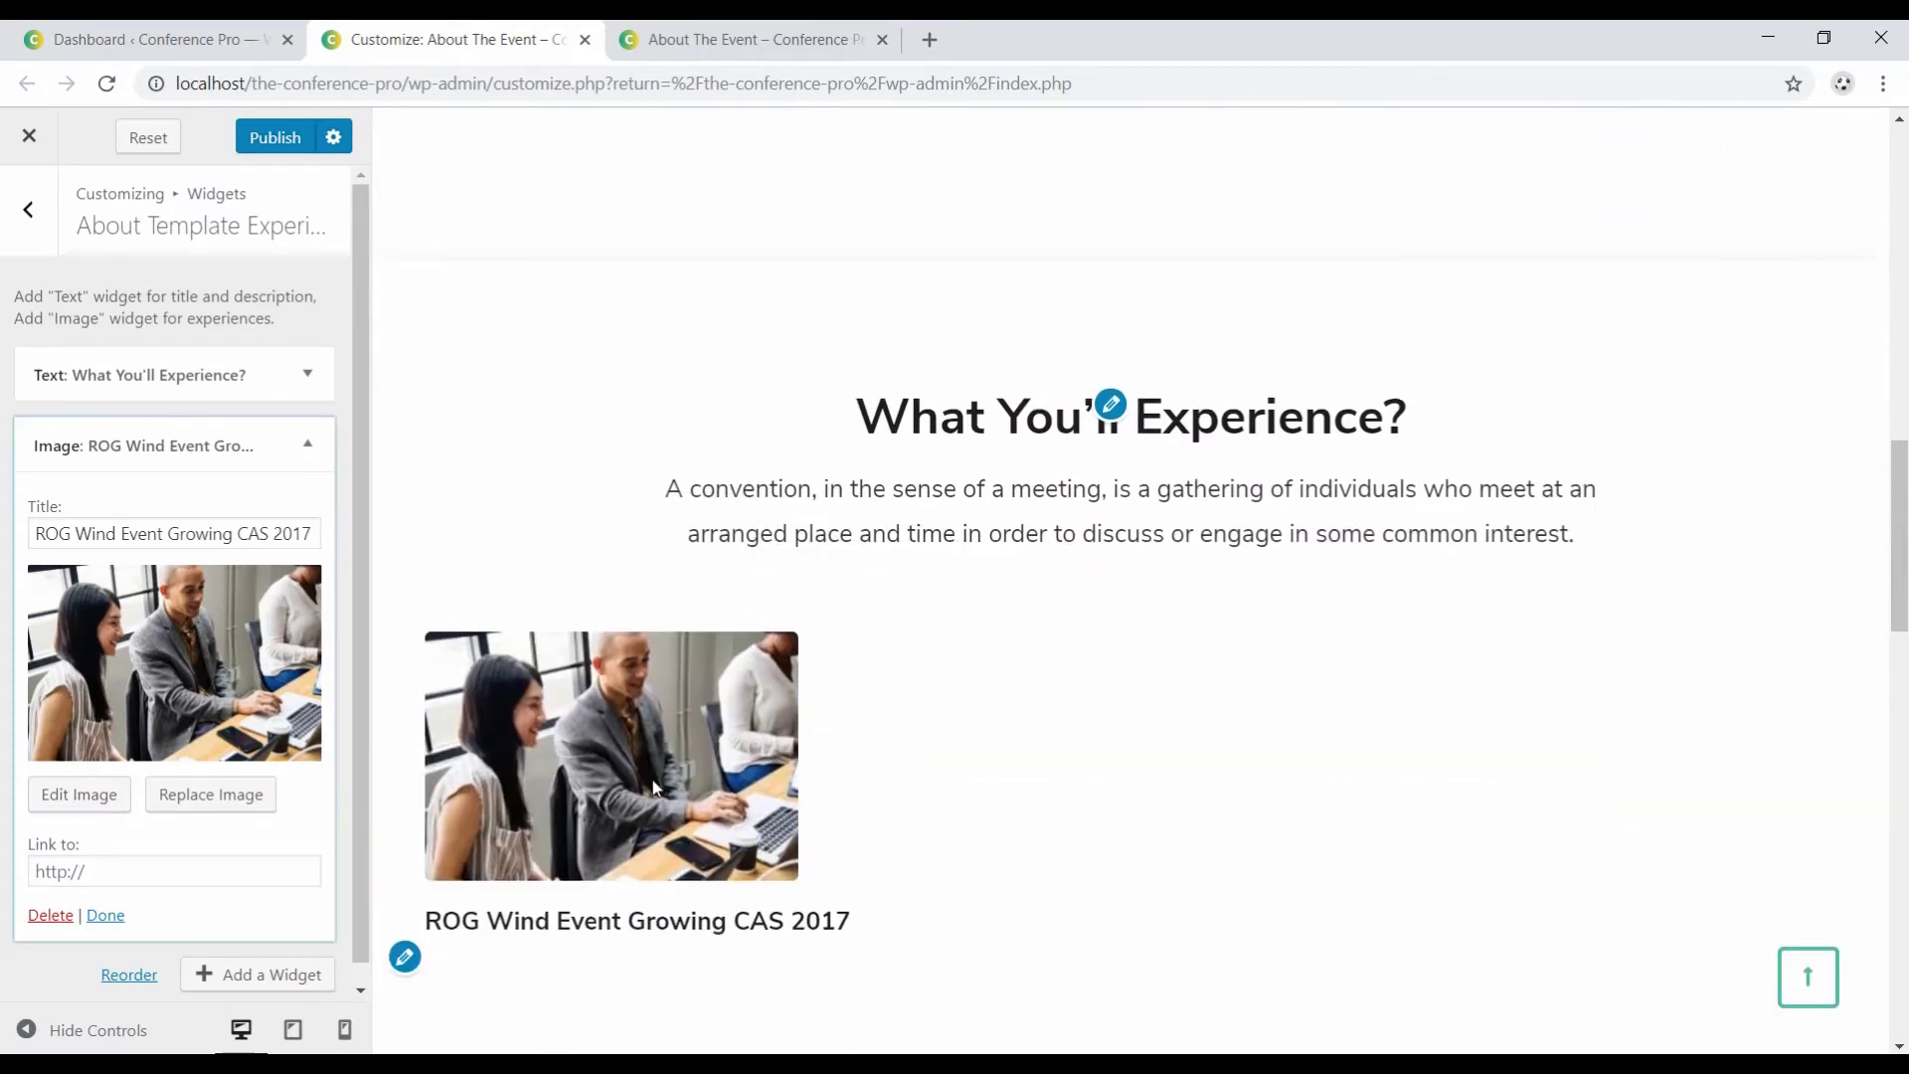
Set the display size of the widget's image to Full Size – 660 × 440 and collapse the widget.
{"action": "left_click", "coordinate": [99, 795]}
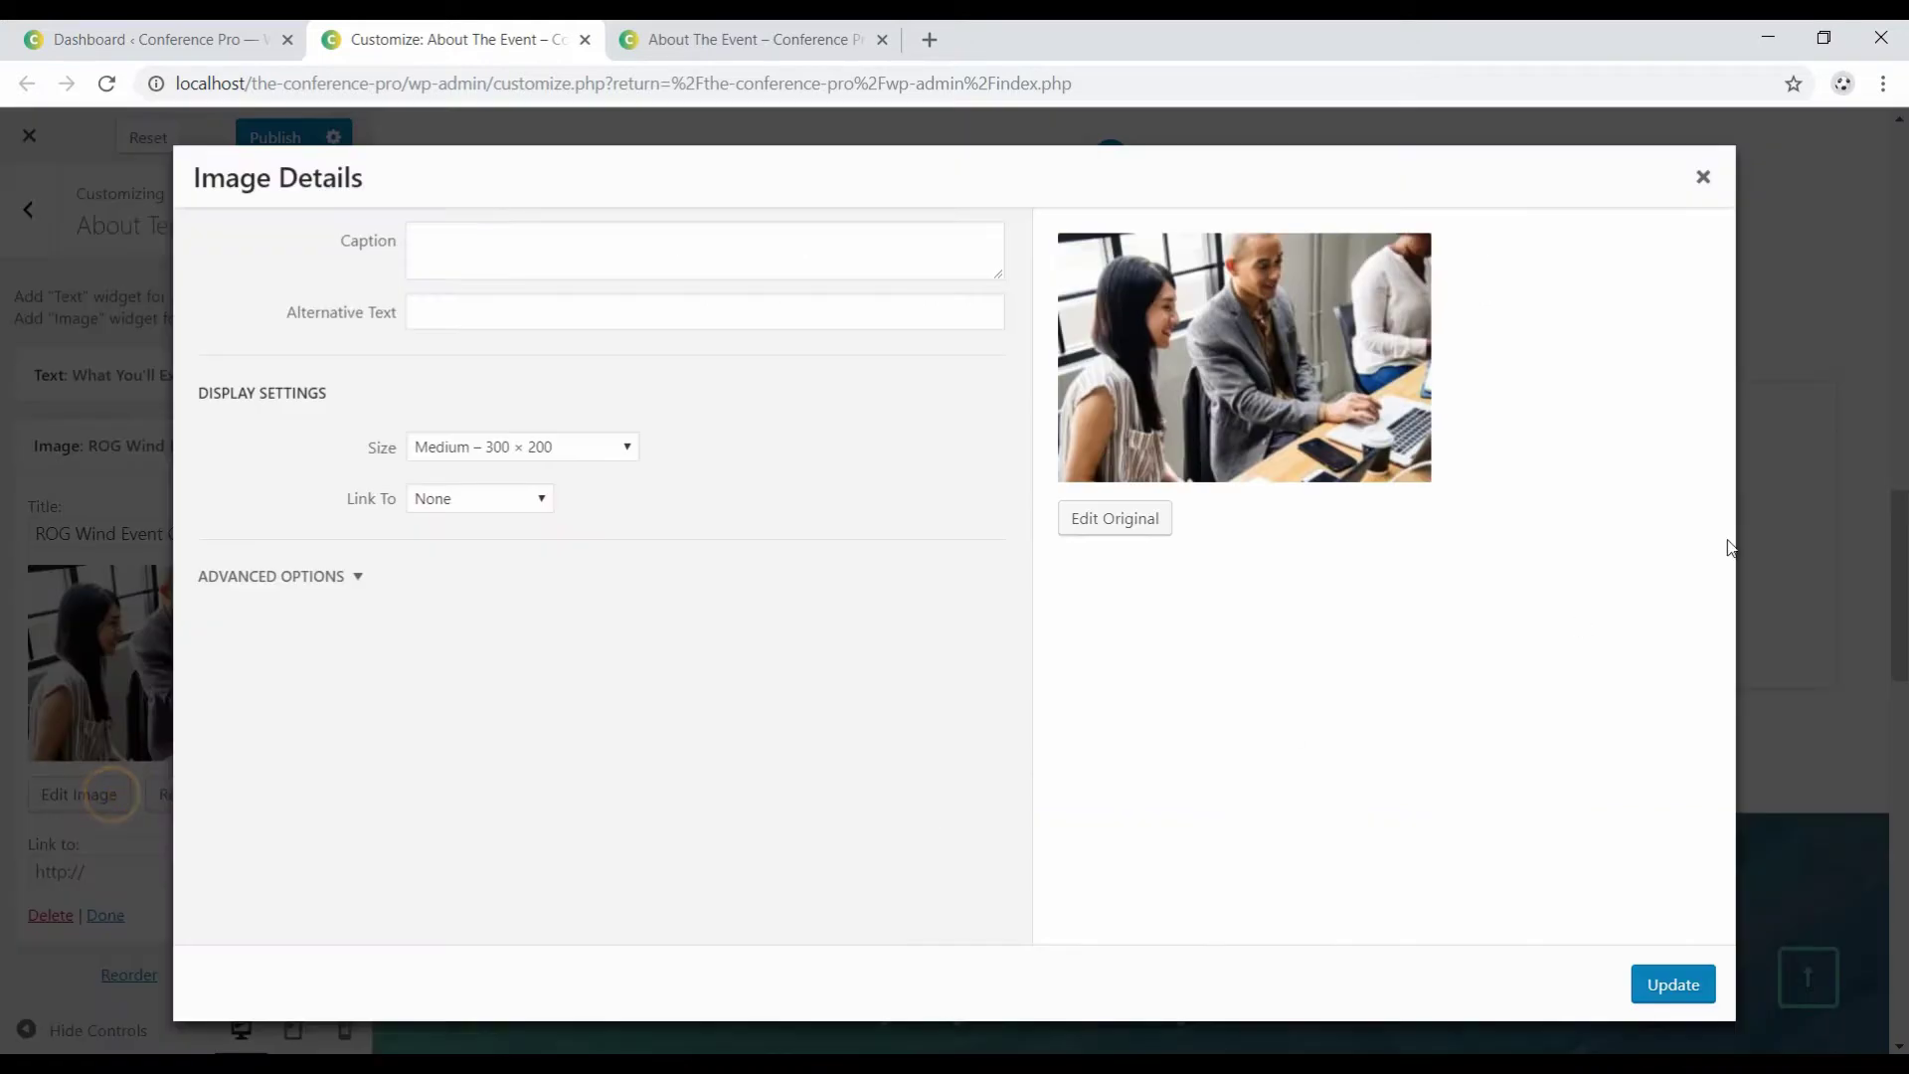
{"action": "left_click", "coordinate": [597, 453]}
{"action": "left_click", "coordinate": [526, 511]}
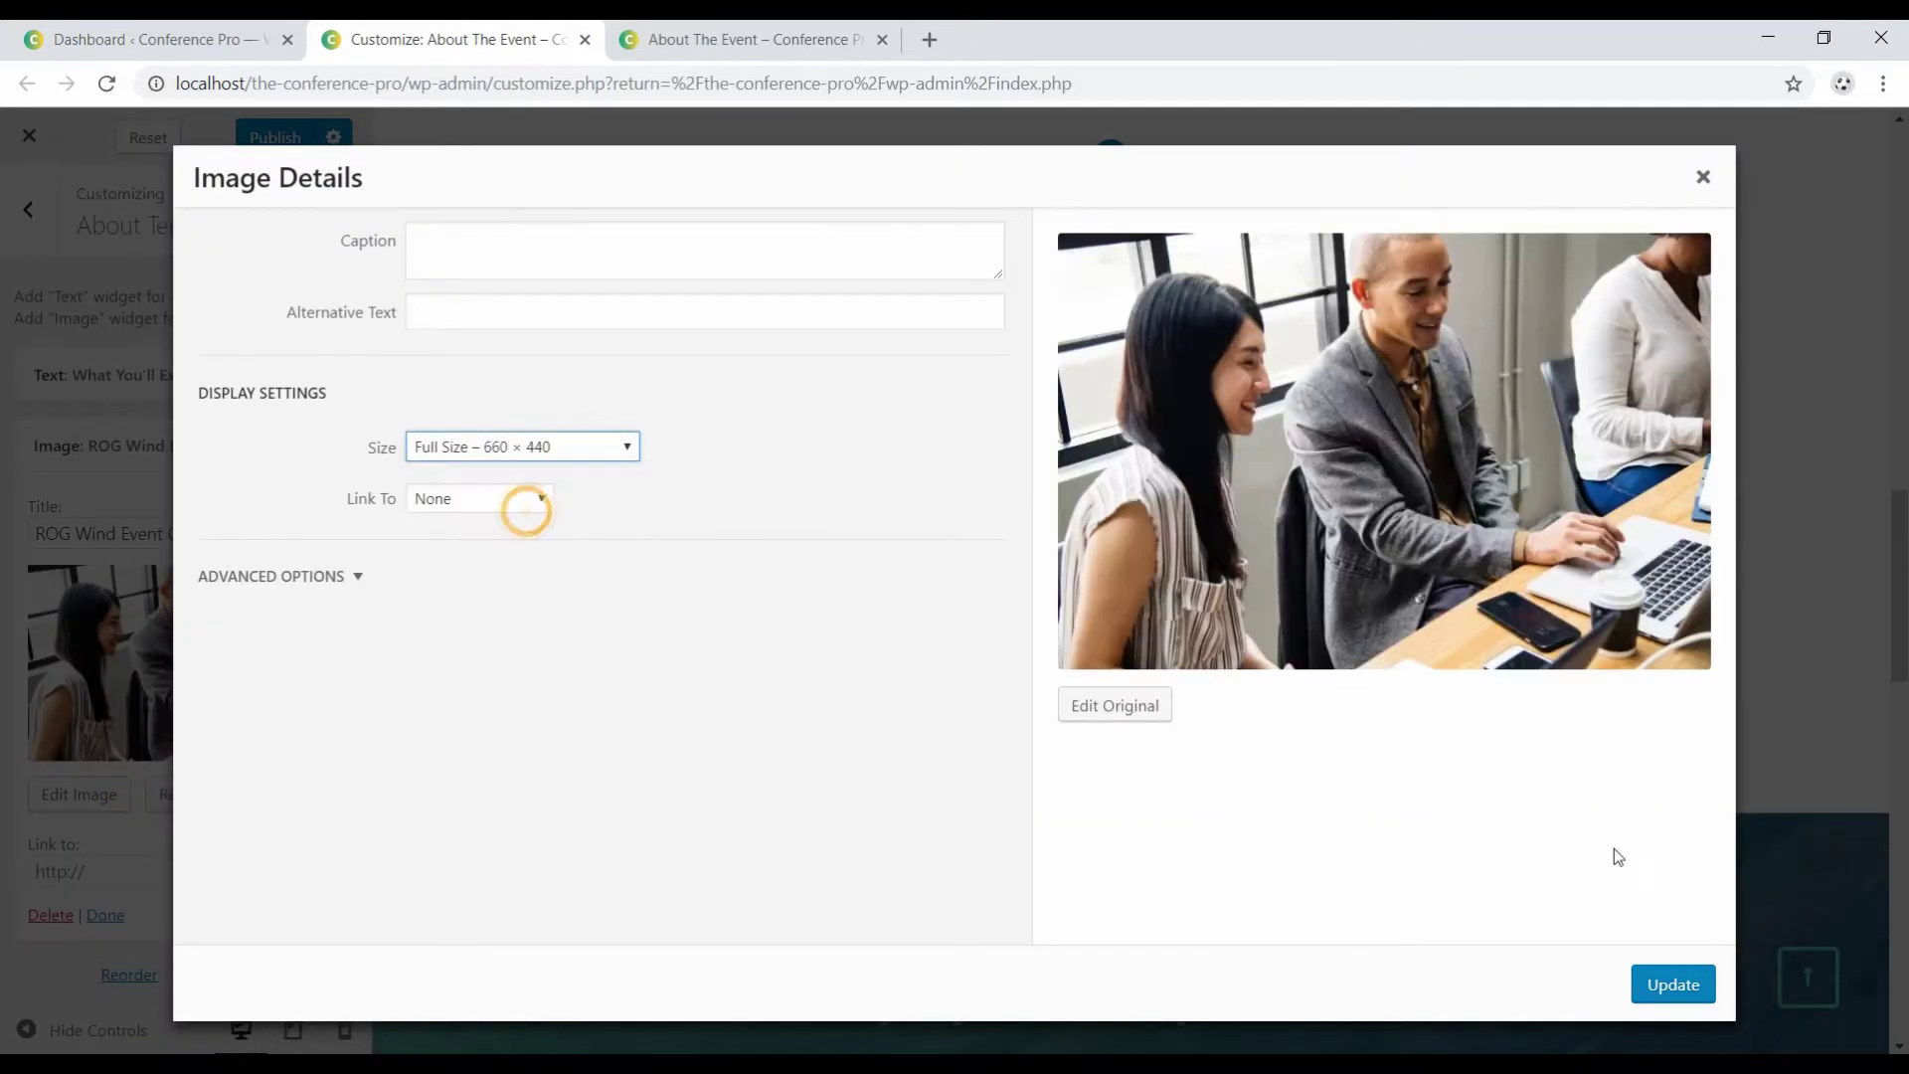
{"action": "left_click", "coordinate": [1679, 987]}
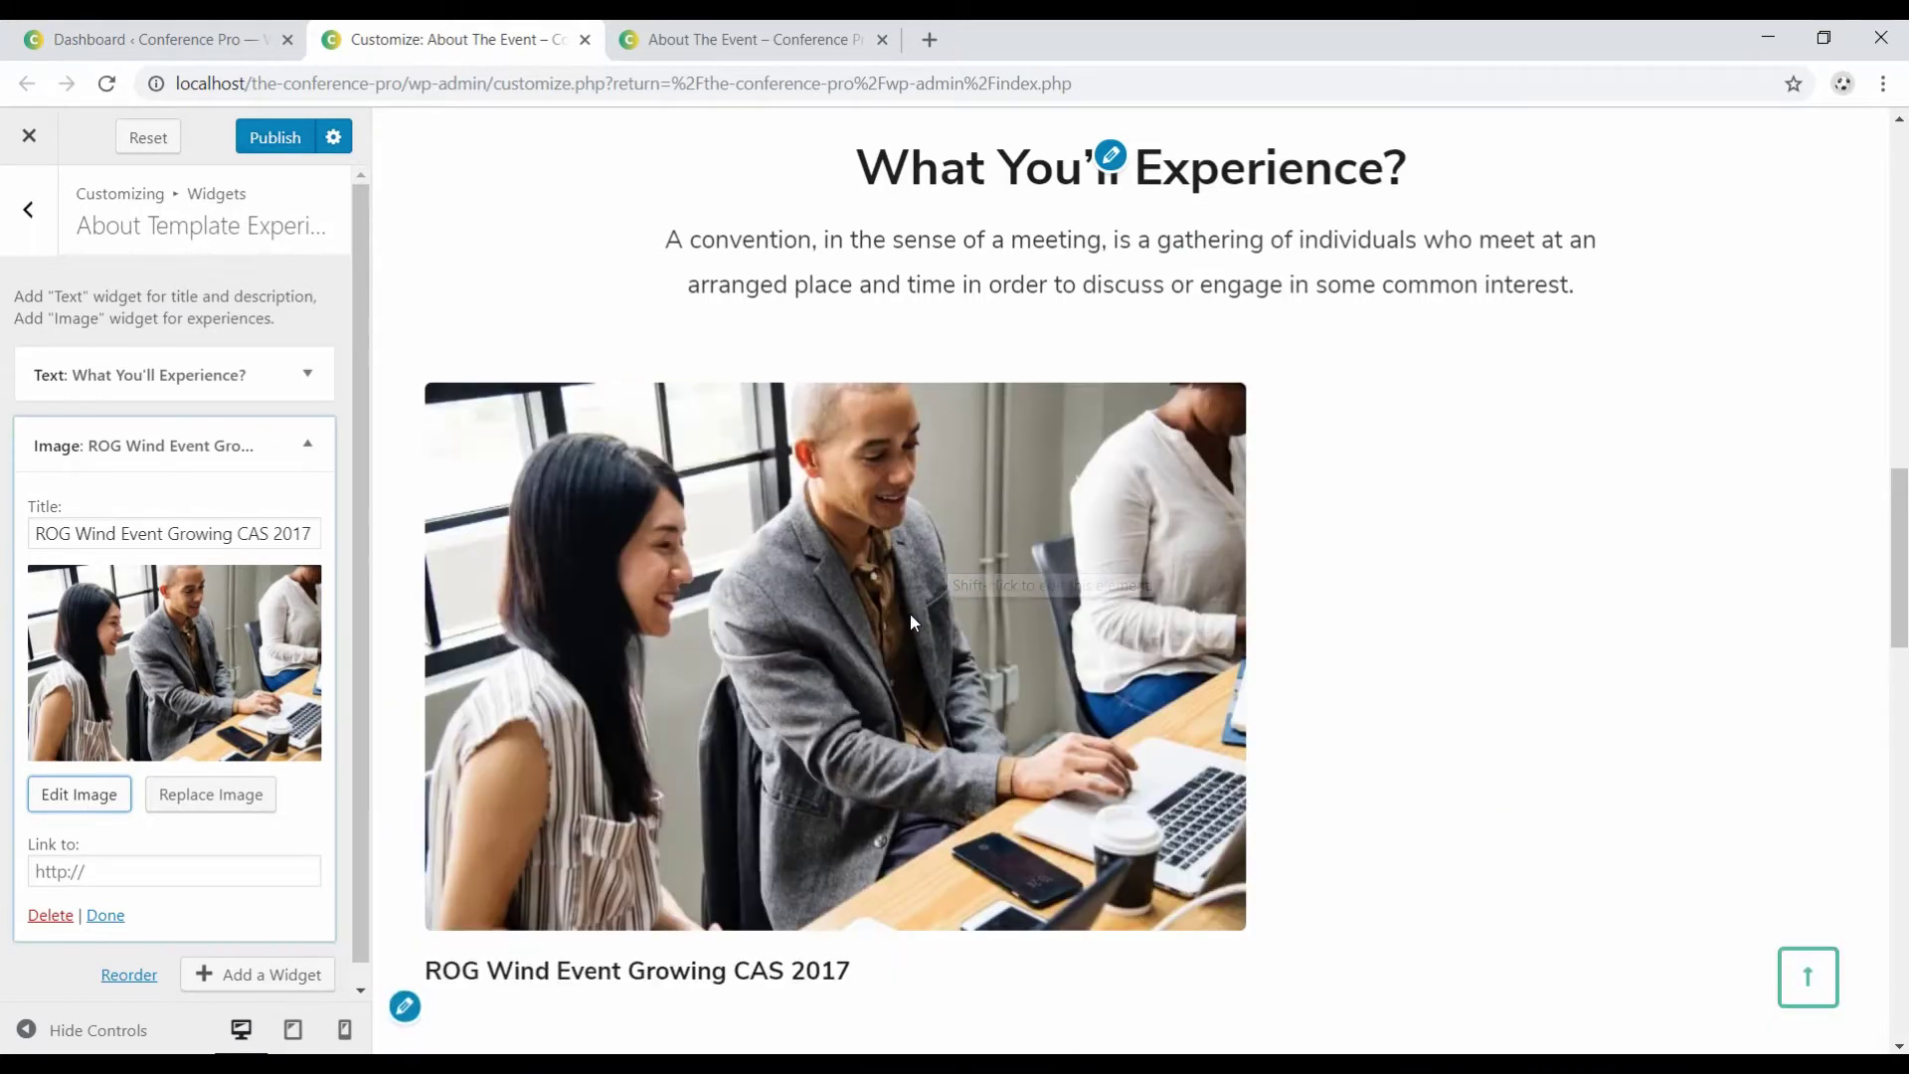
{"action": "left_click", "coordinate": [308, 445]}
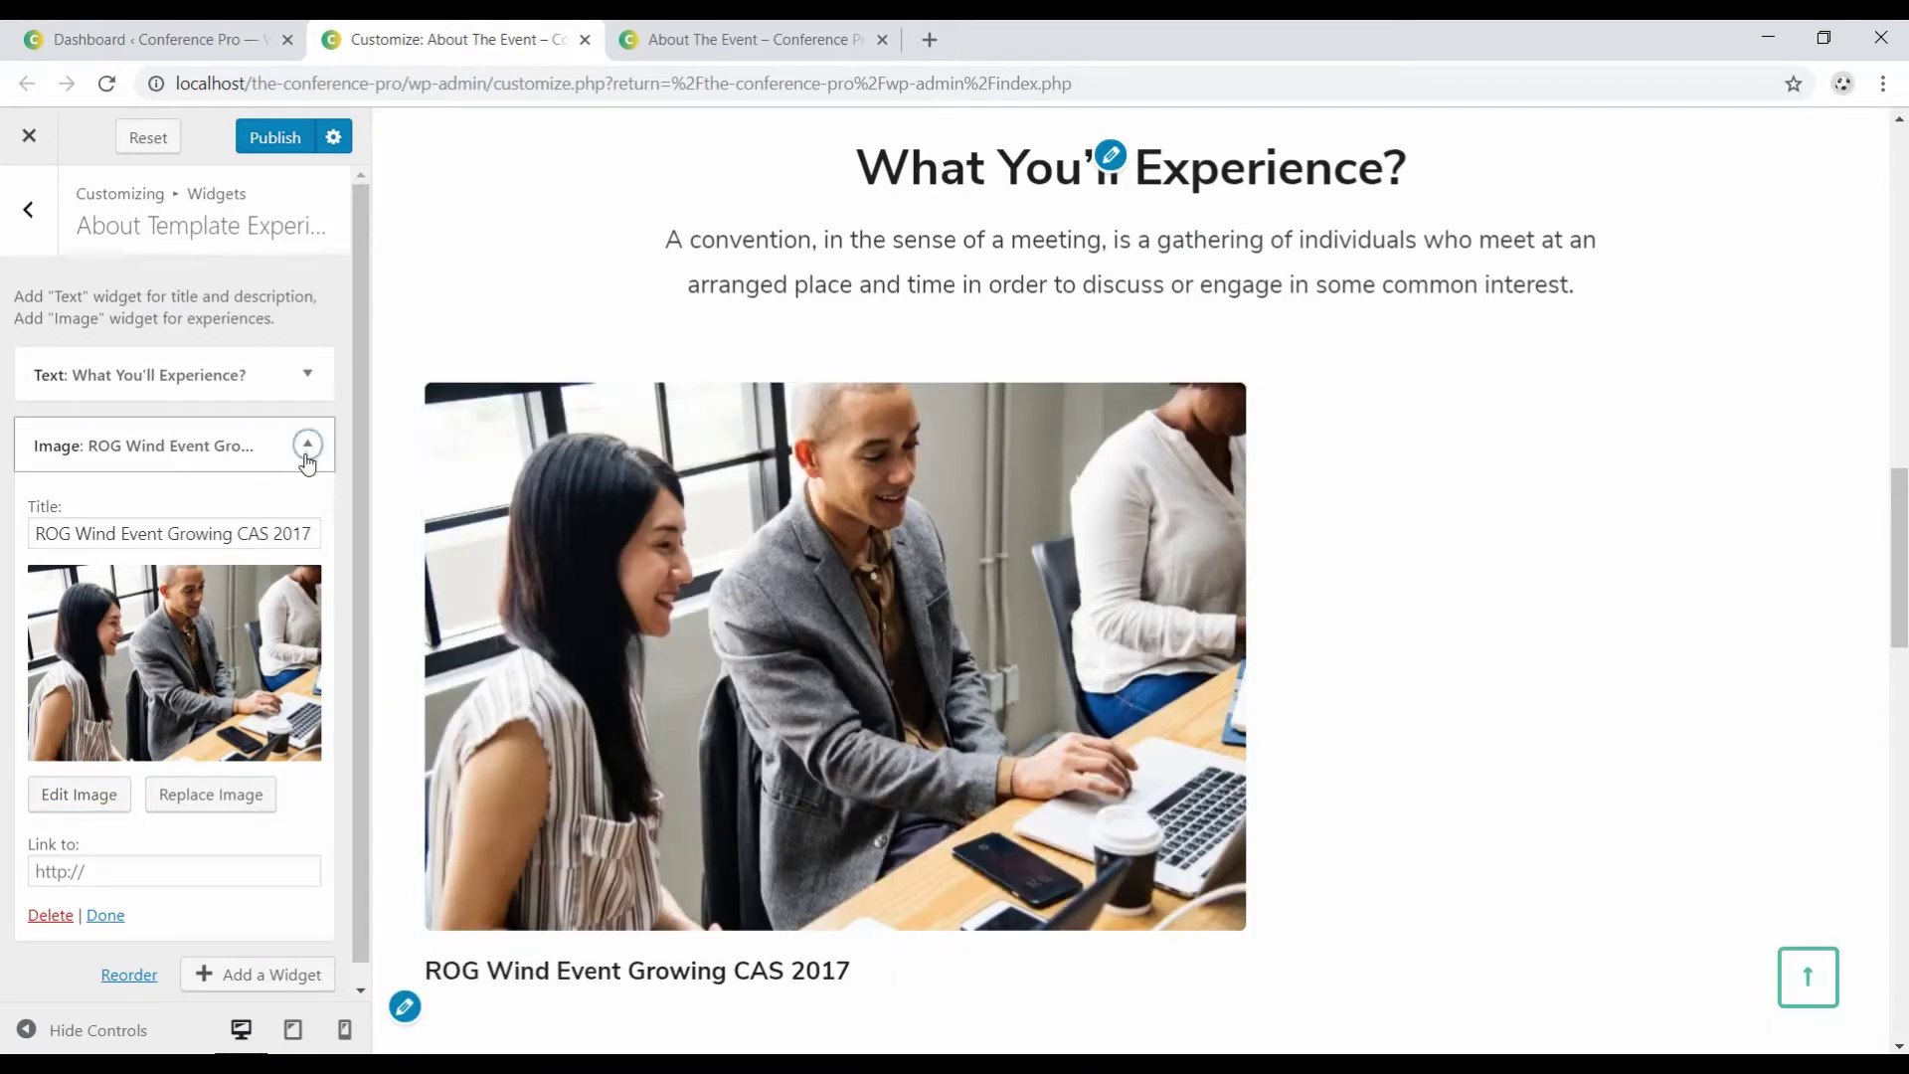
Add another Image widget below the existing one and title it "International and national Design Event".
{"action": "left_click", "coordinate": [251, 509]}
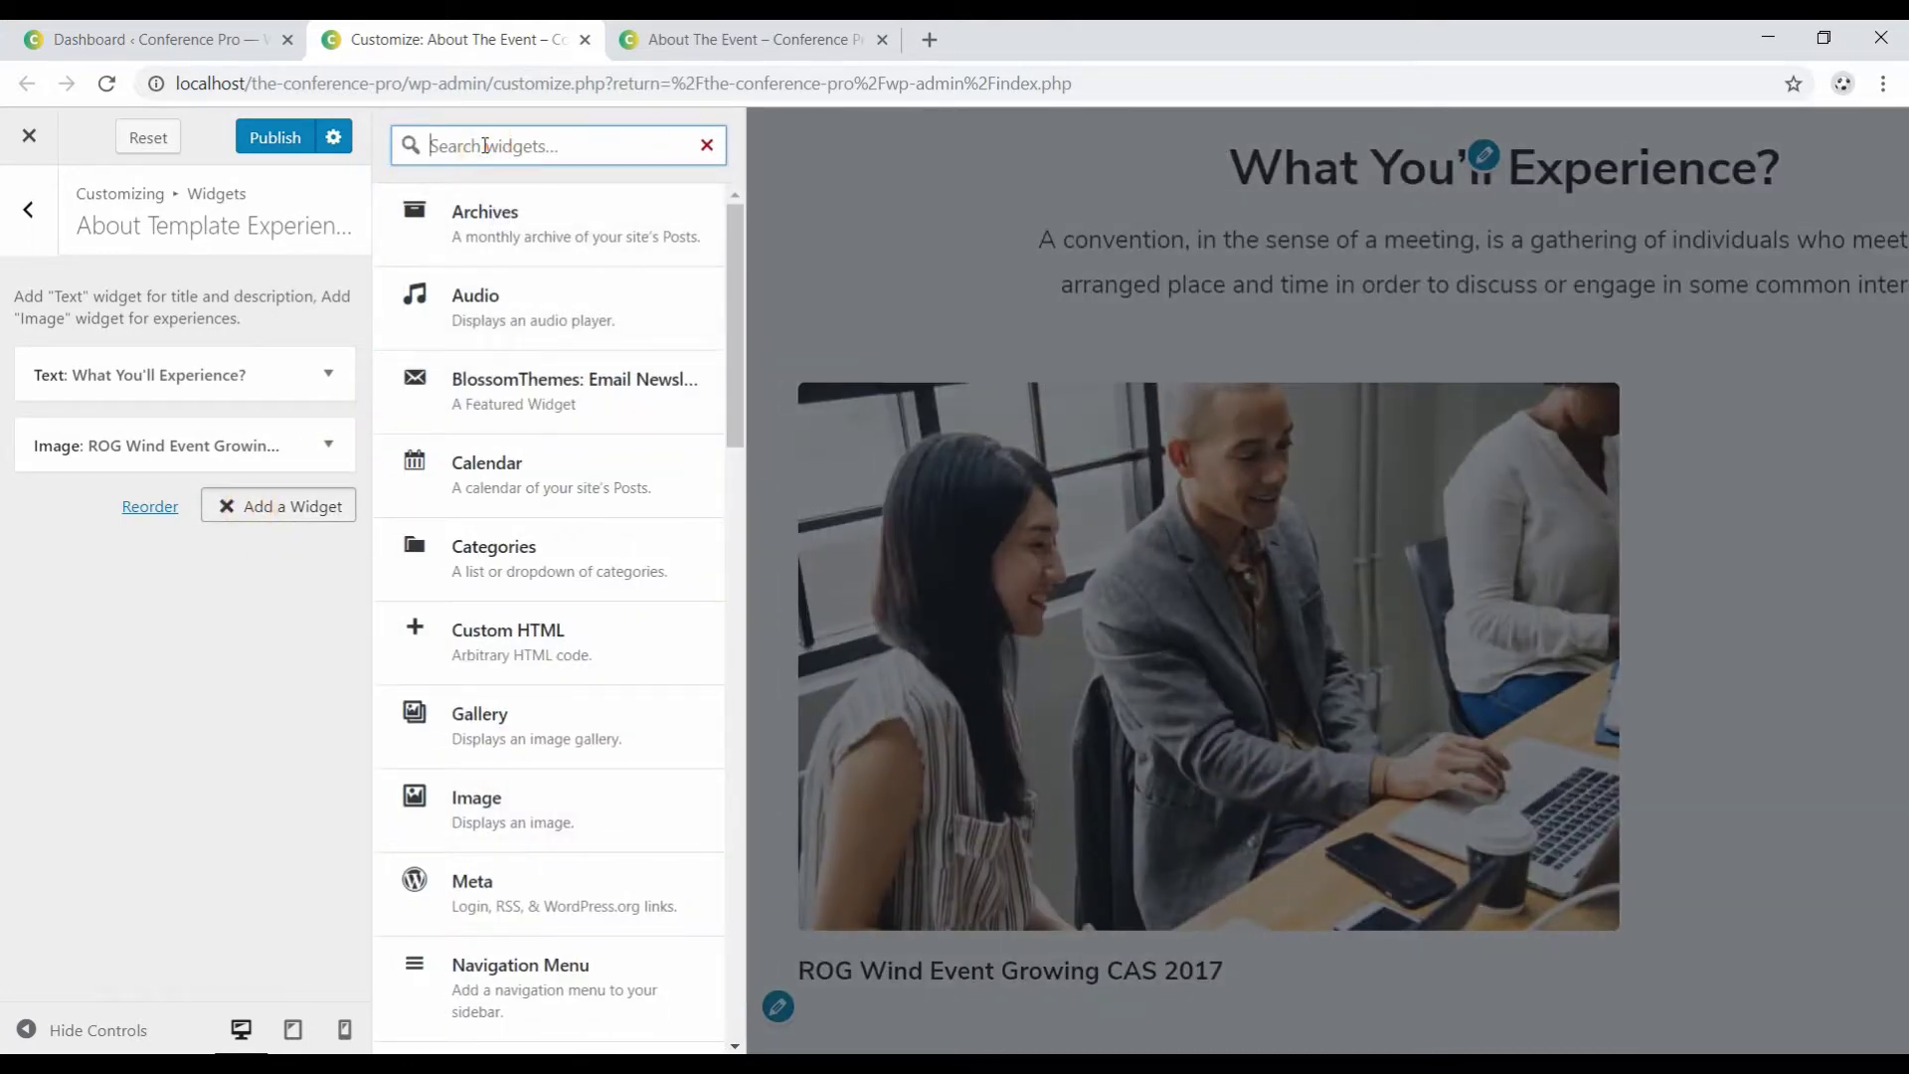
{"action": "type", "text": "image"}
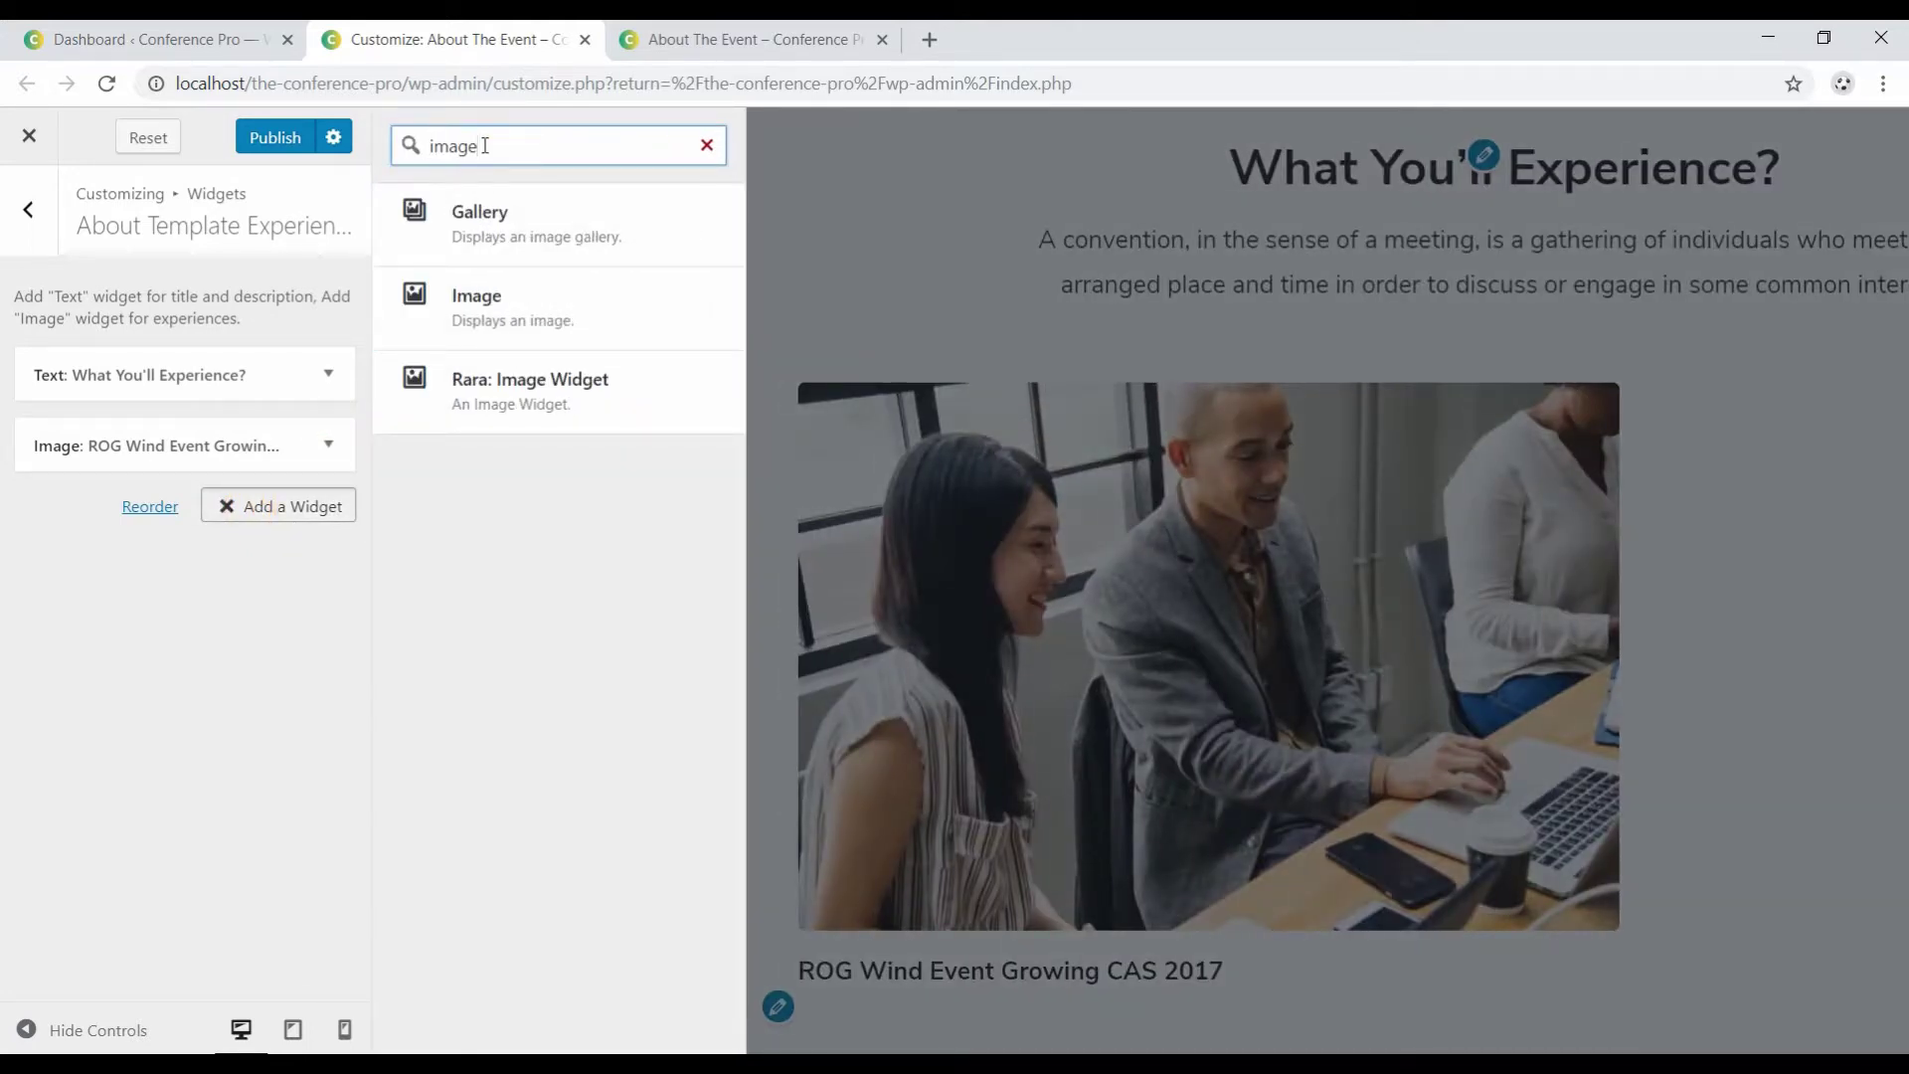
{"action": "left_click", "coordinate": [489, 297]}
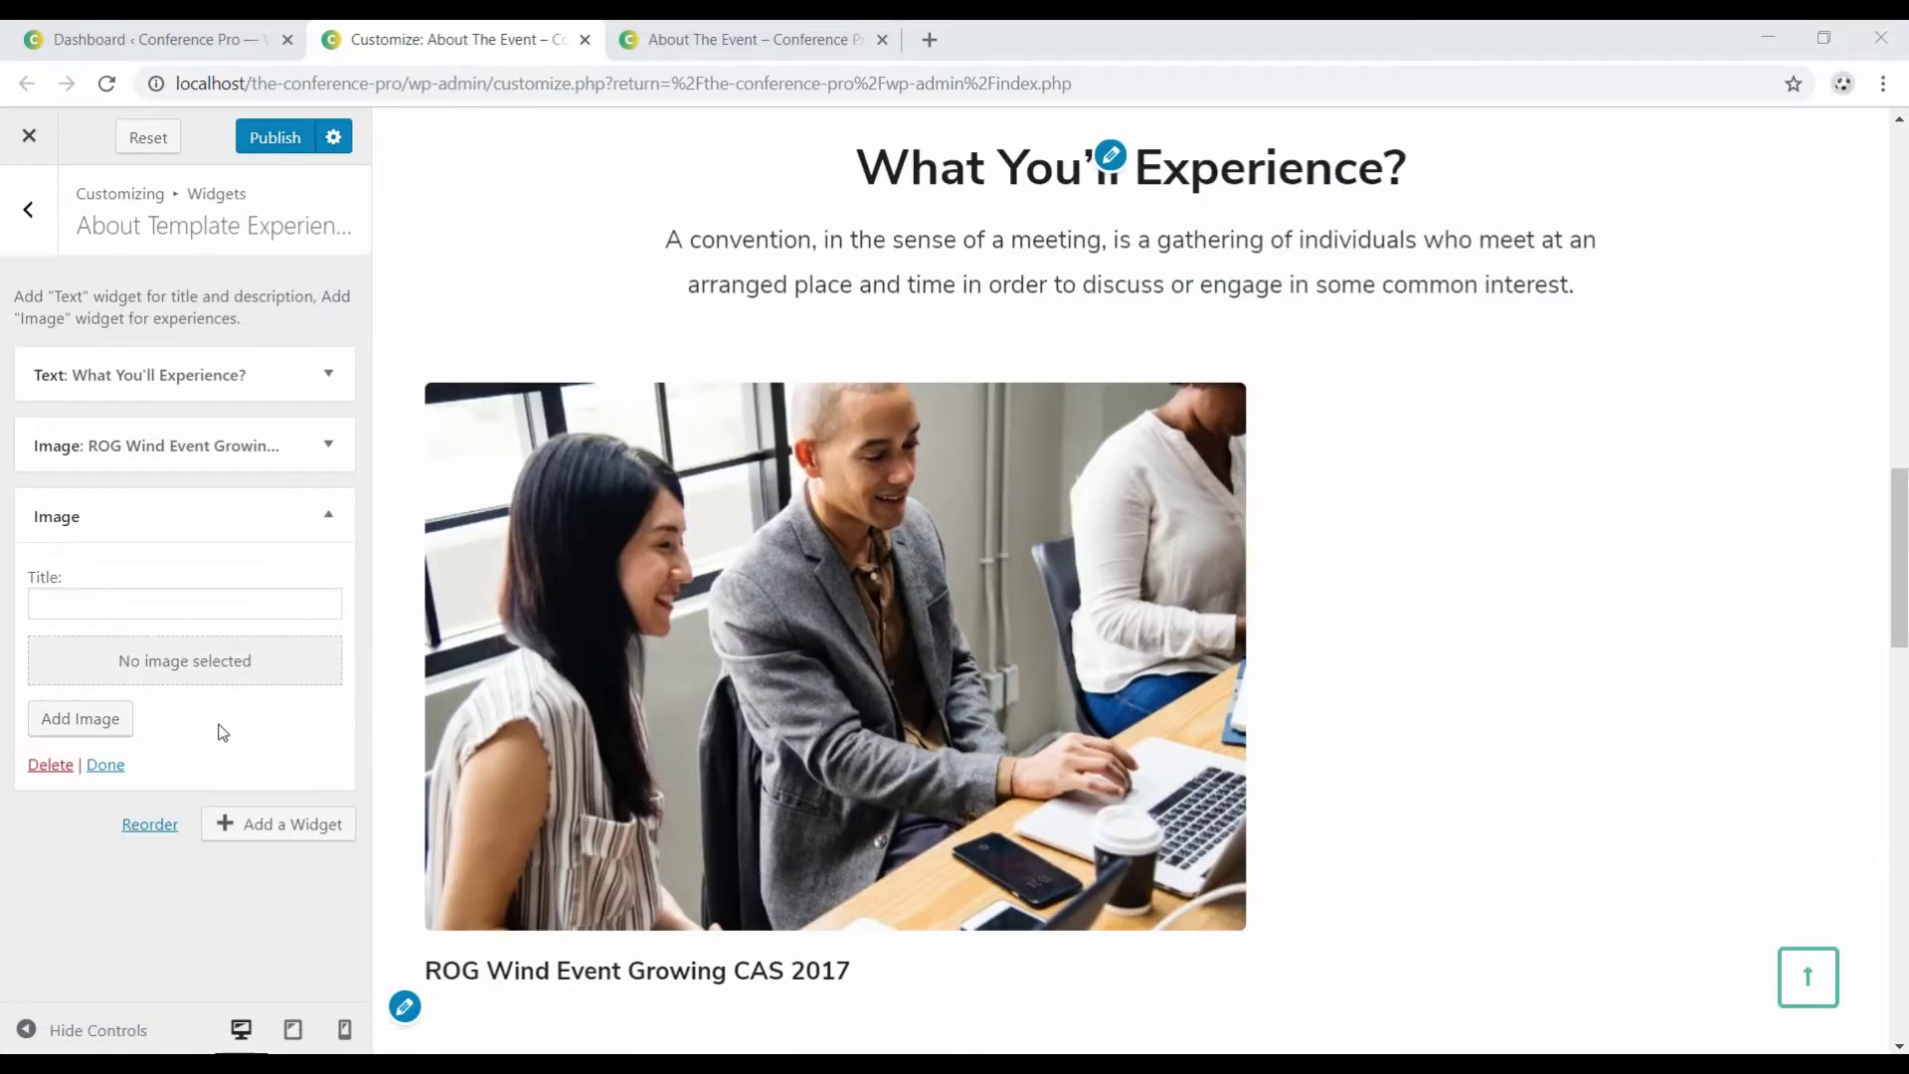
{"action": "left_click", "coordinate": [215, 612]}
{"action": "type", "text": "International and national Design Event"}
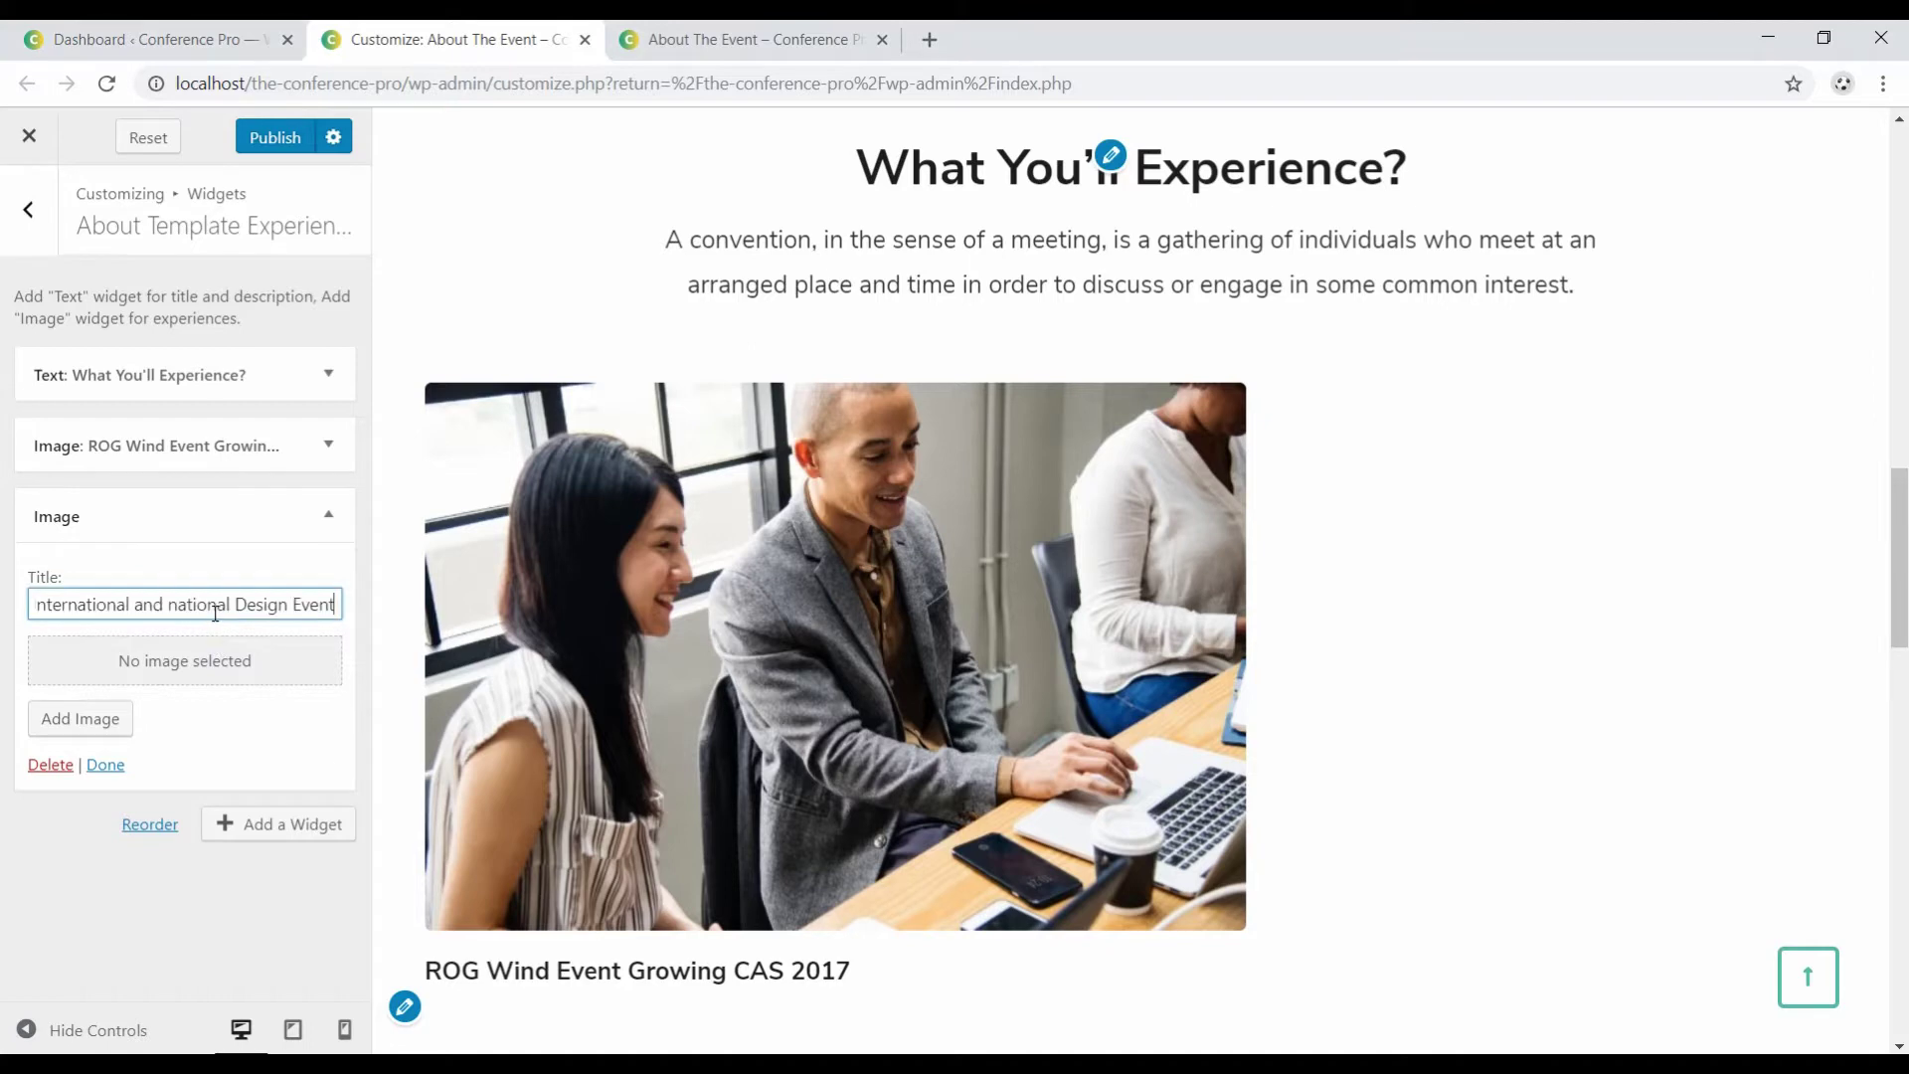
Look through the media library for an image for the second Image widget without choosing one.
{"action": "left_click", "coordinate": [115, 720]}
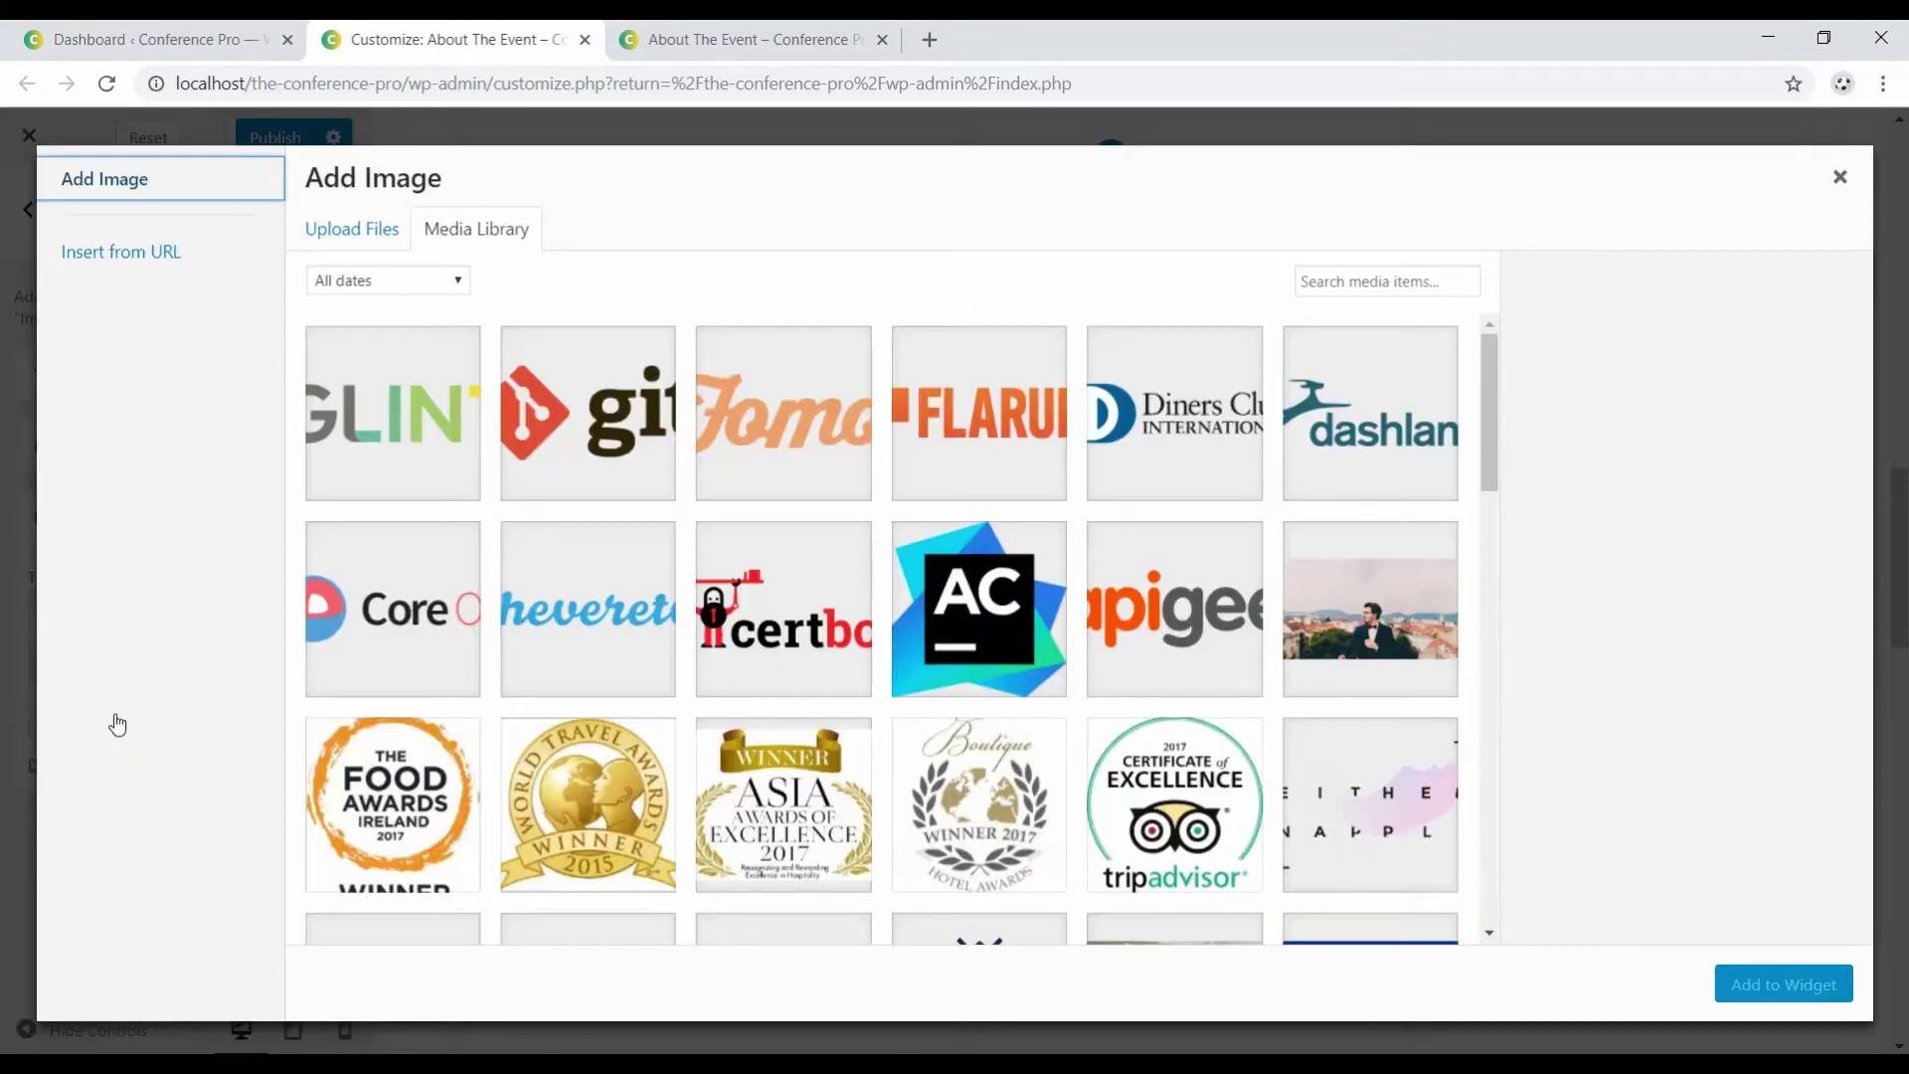
{"action": "scroll", "coordinate": [928, 726], "scroll_direction": "down", "scroll_amount": 8}
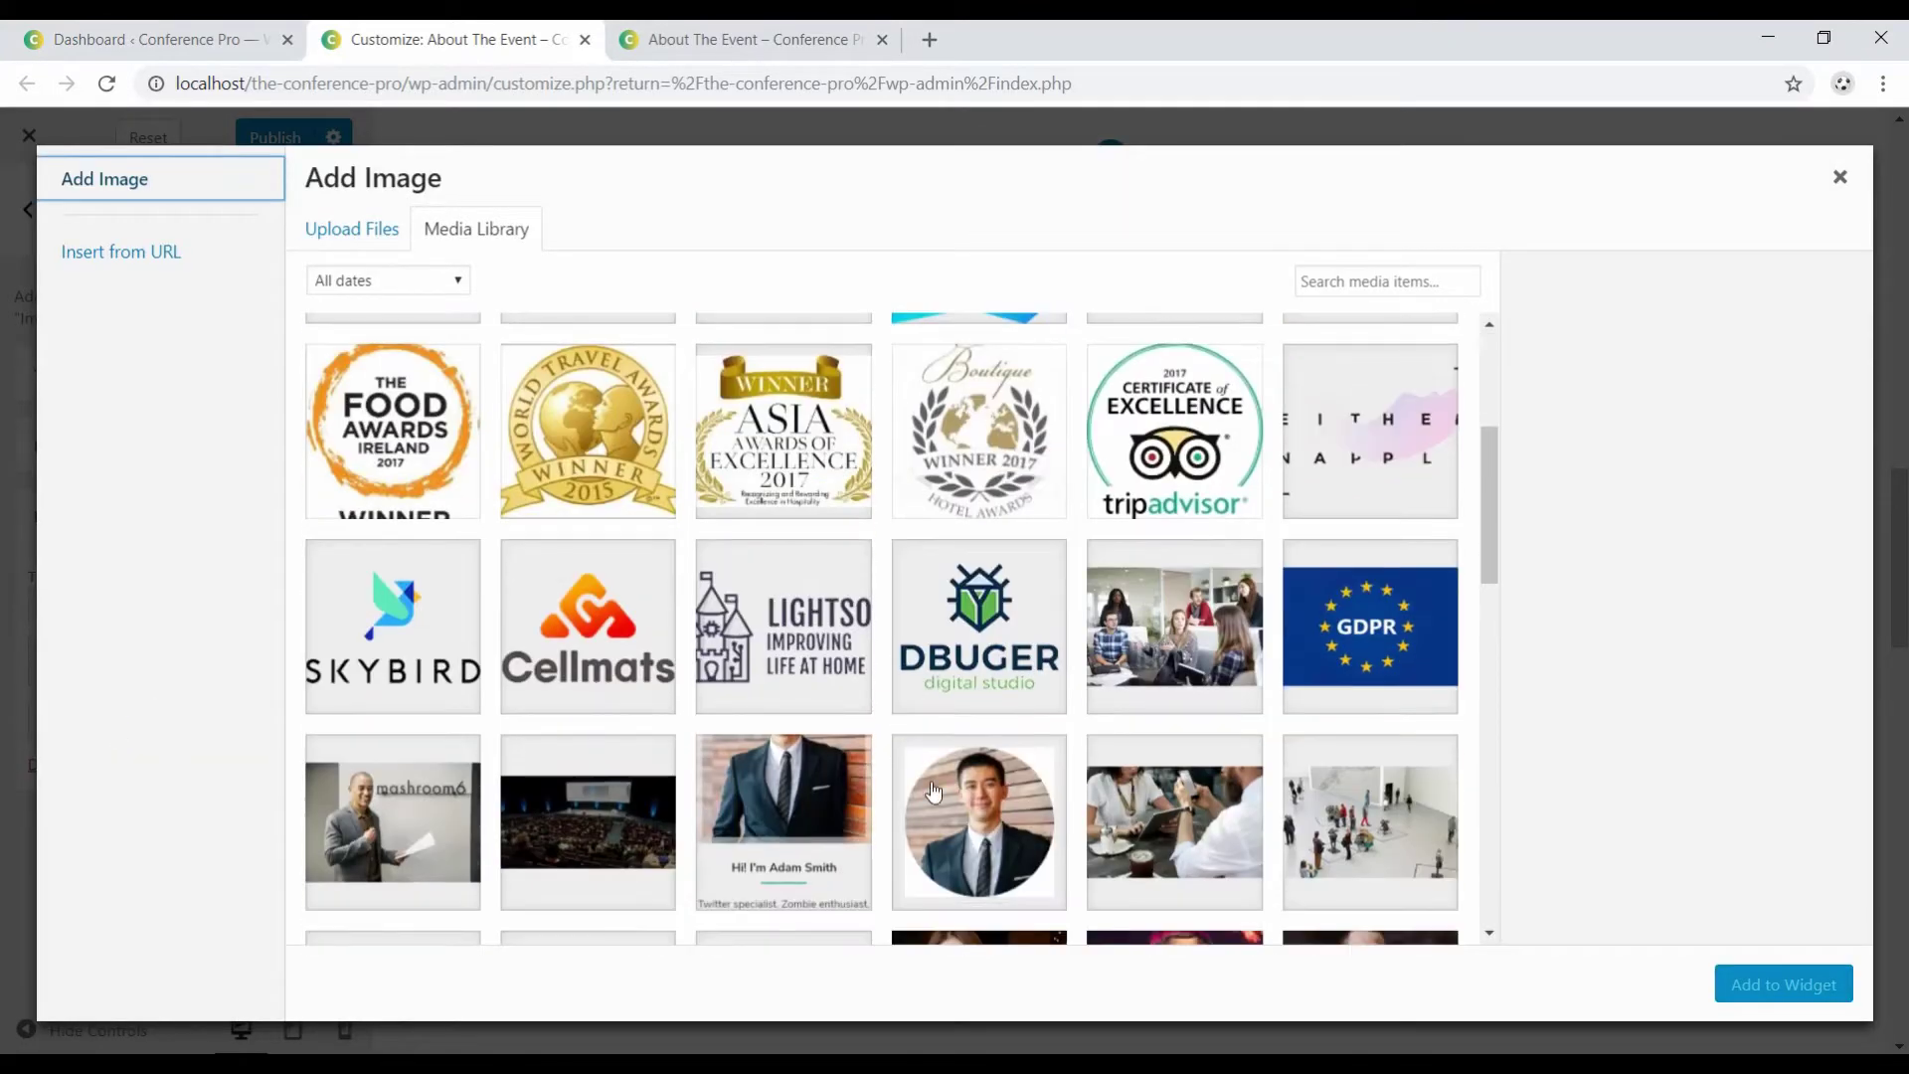
{"action": "scroll", "coordinate": [932, 790], "scroll_direction": "down", "scroll_amount": 3}
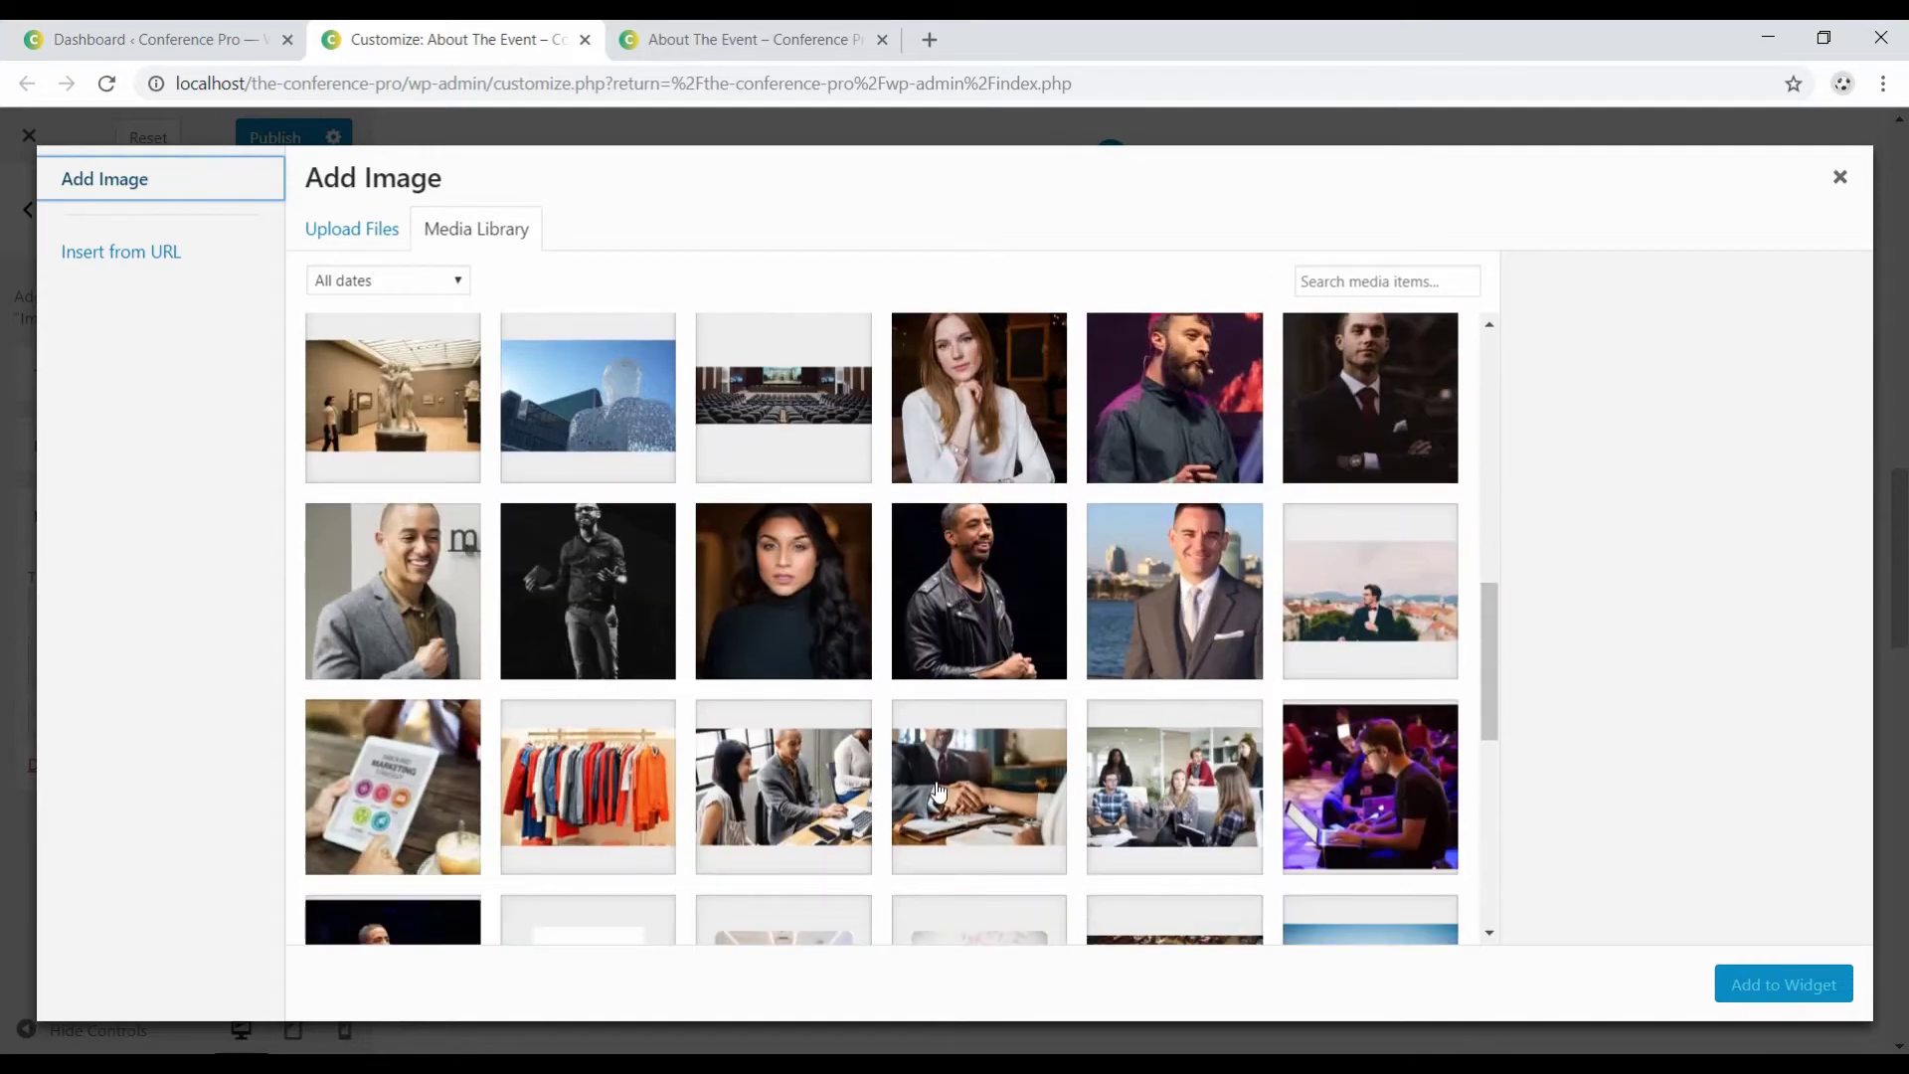
{"action": "left_click", "coordinate": [1840, 178]}
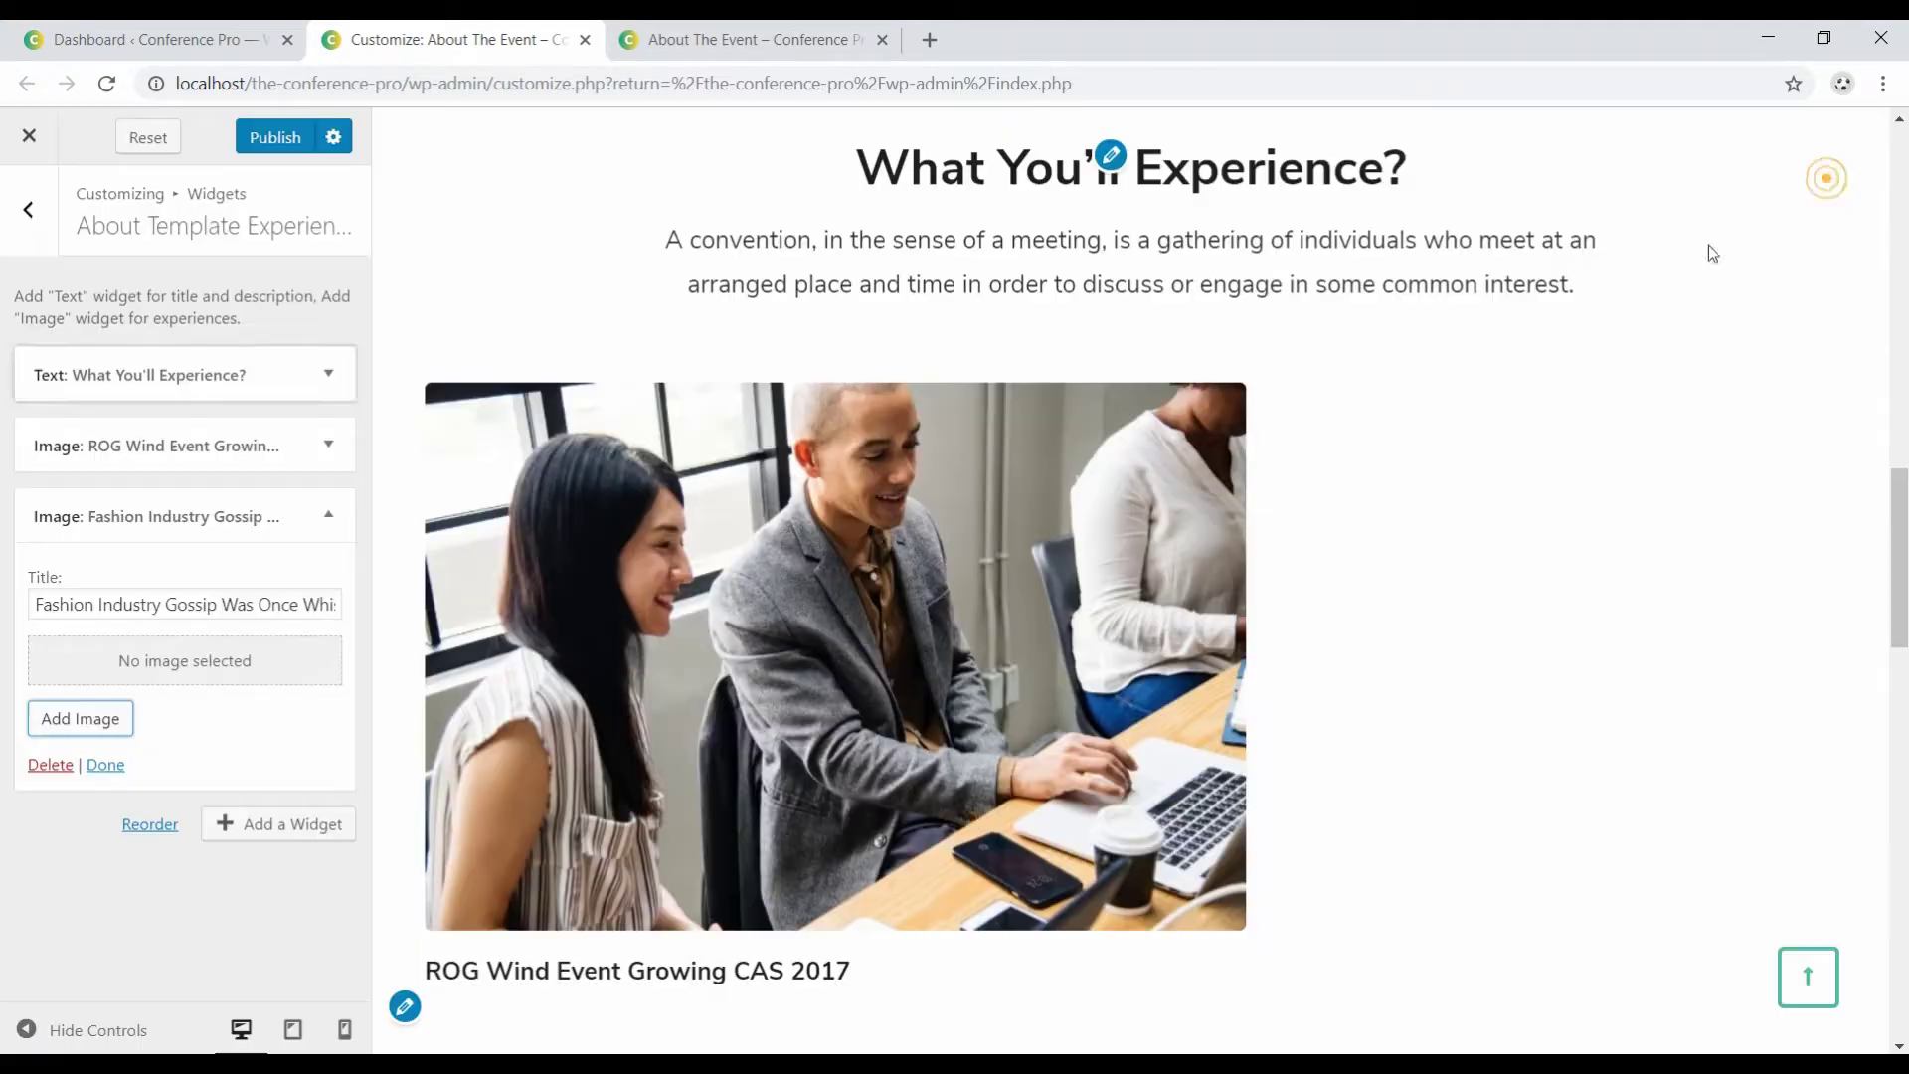
Delete both Image widgets below the "What You'll Experience?" text widget.
{"action": "left_click", "coordinate": [70, 767]}
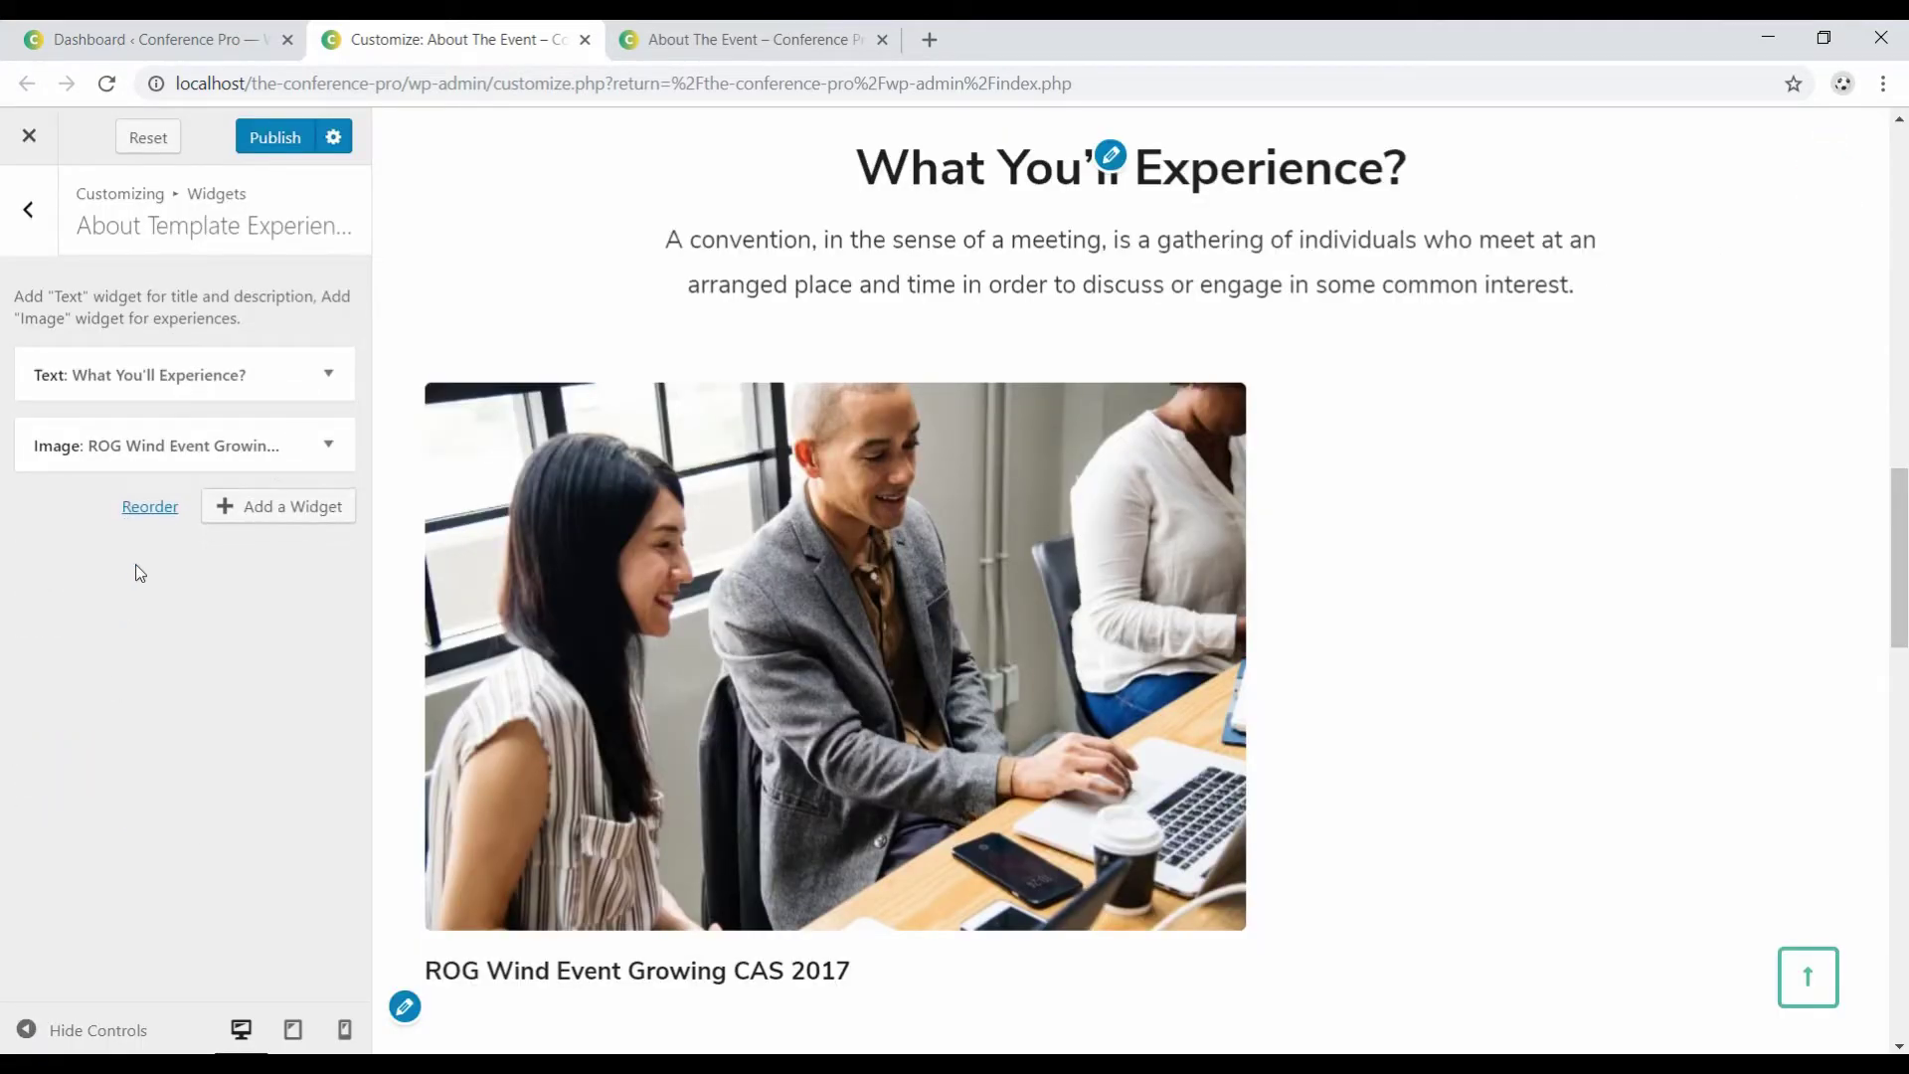
{"action": "left_click", "coordinate": [328, 444]}
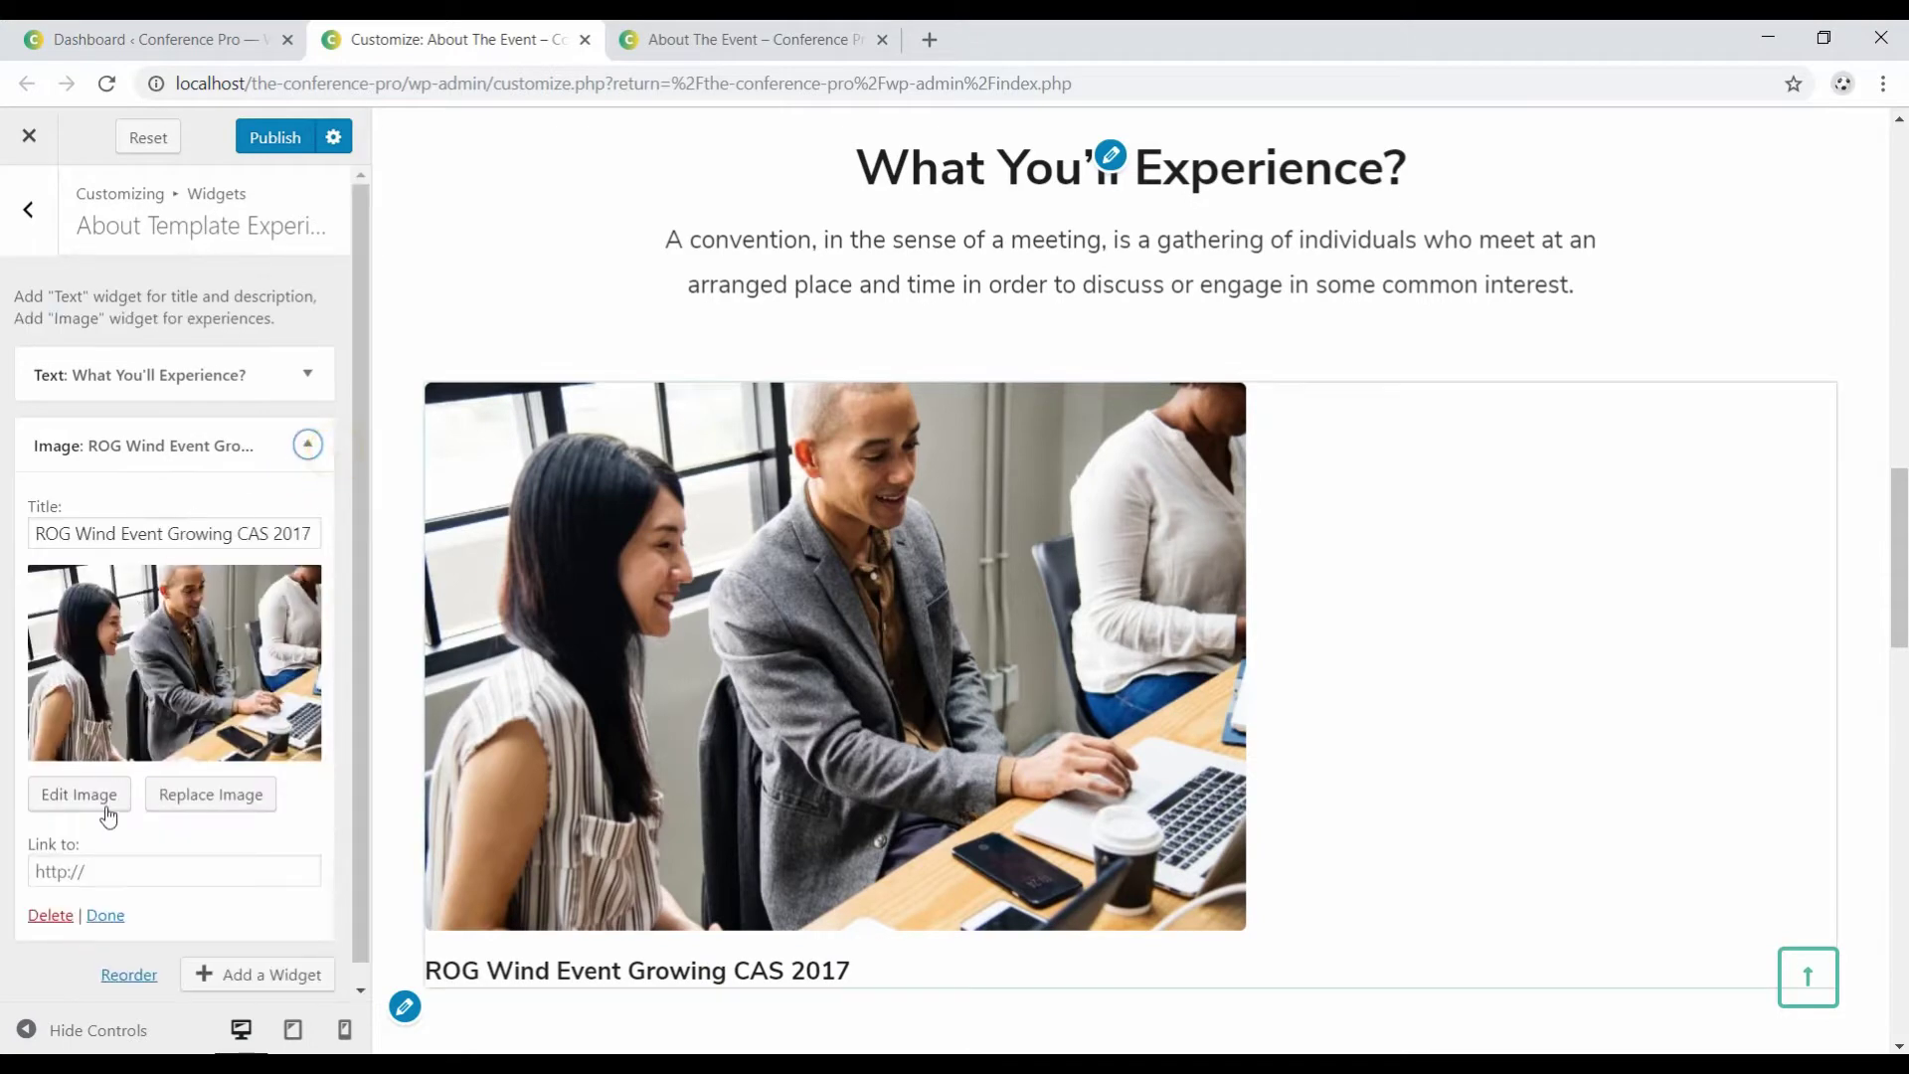
{"action": "left_click", "coordinate": [50, 914]}
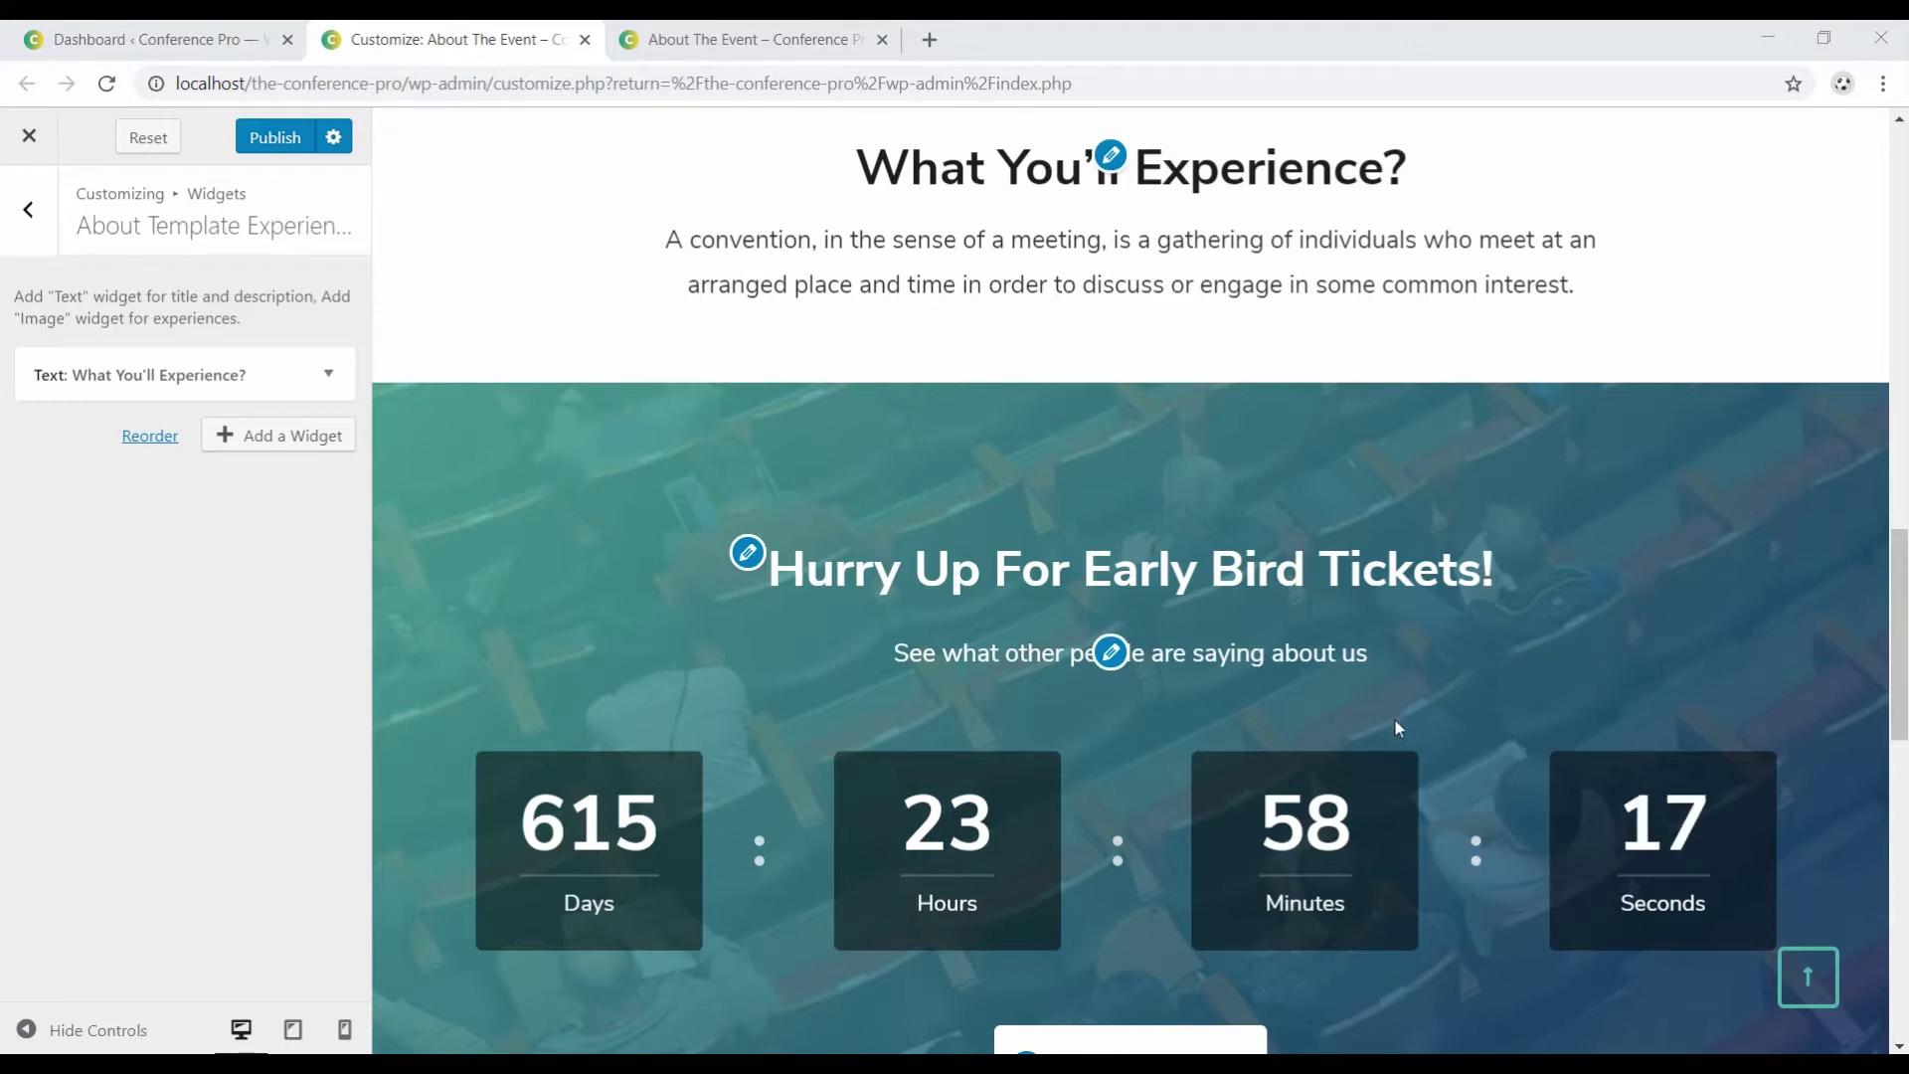
Add a fresh Image widget below the "What You'll Experience?" text widget.
{"action": "left_click", "coordinate": [307, 434]}
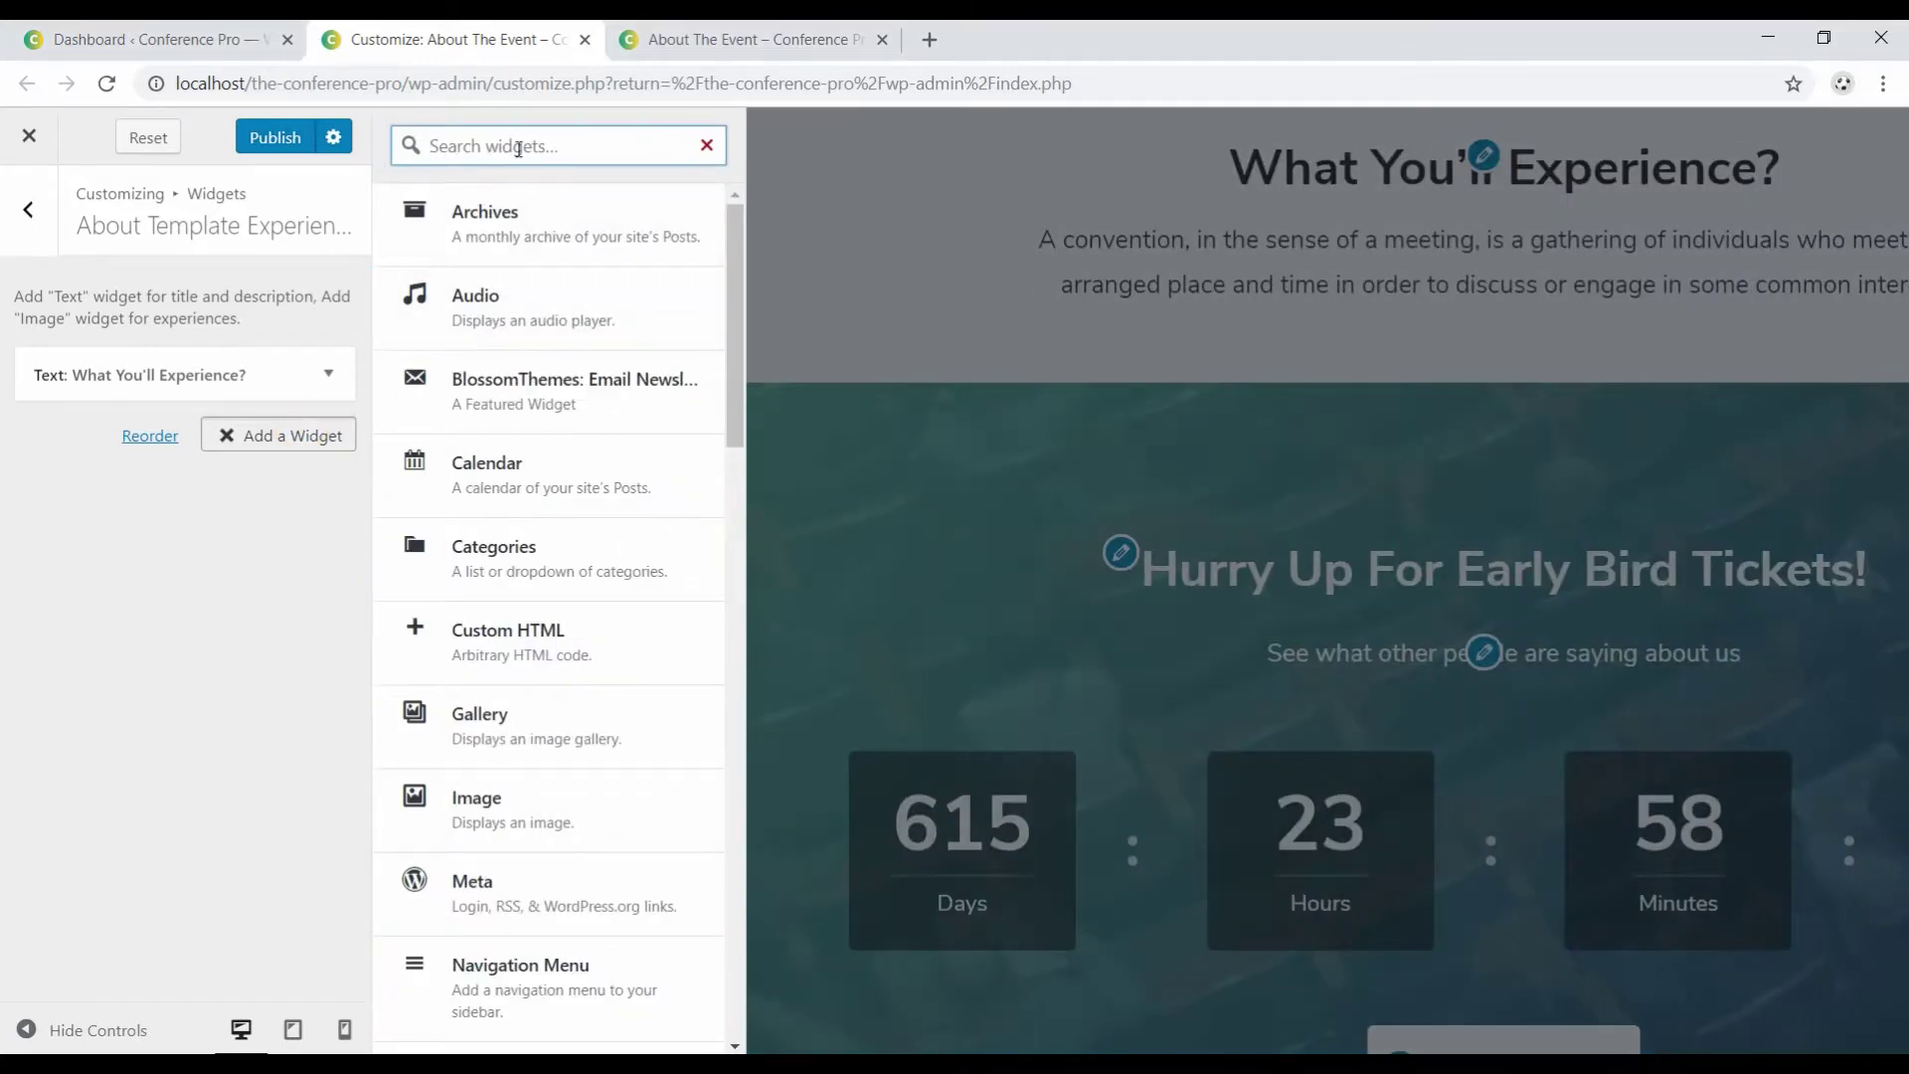
{"action": "type", "text": "imag"}
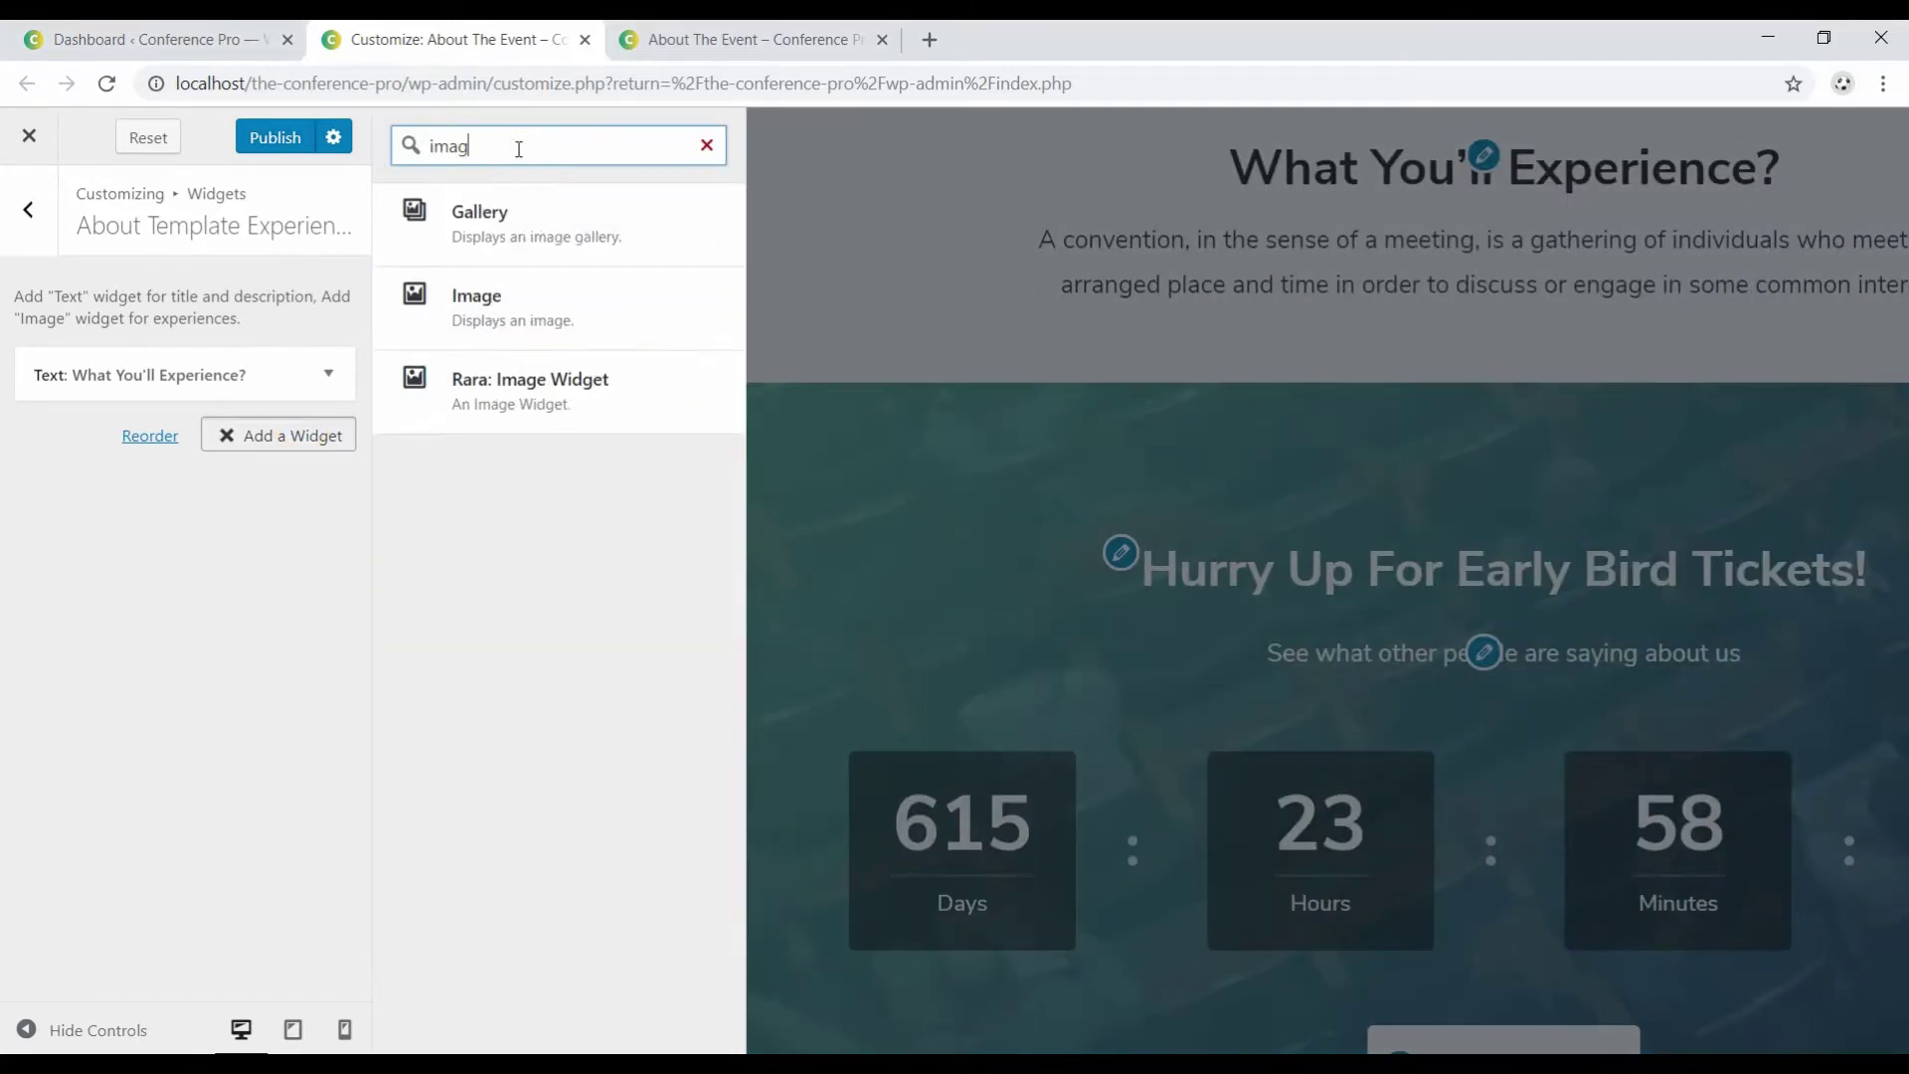
{"action": "left_click", "coordinate": [501, 290]}
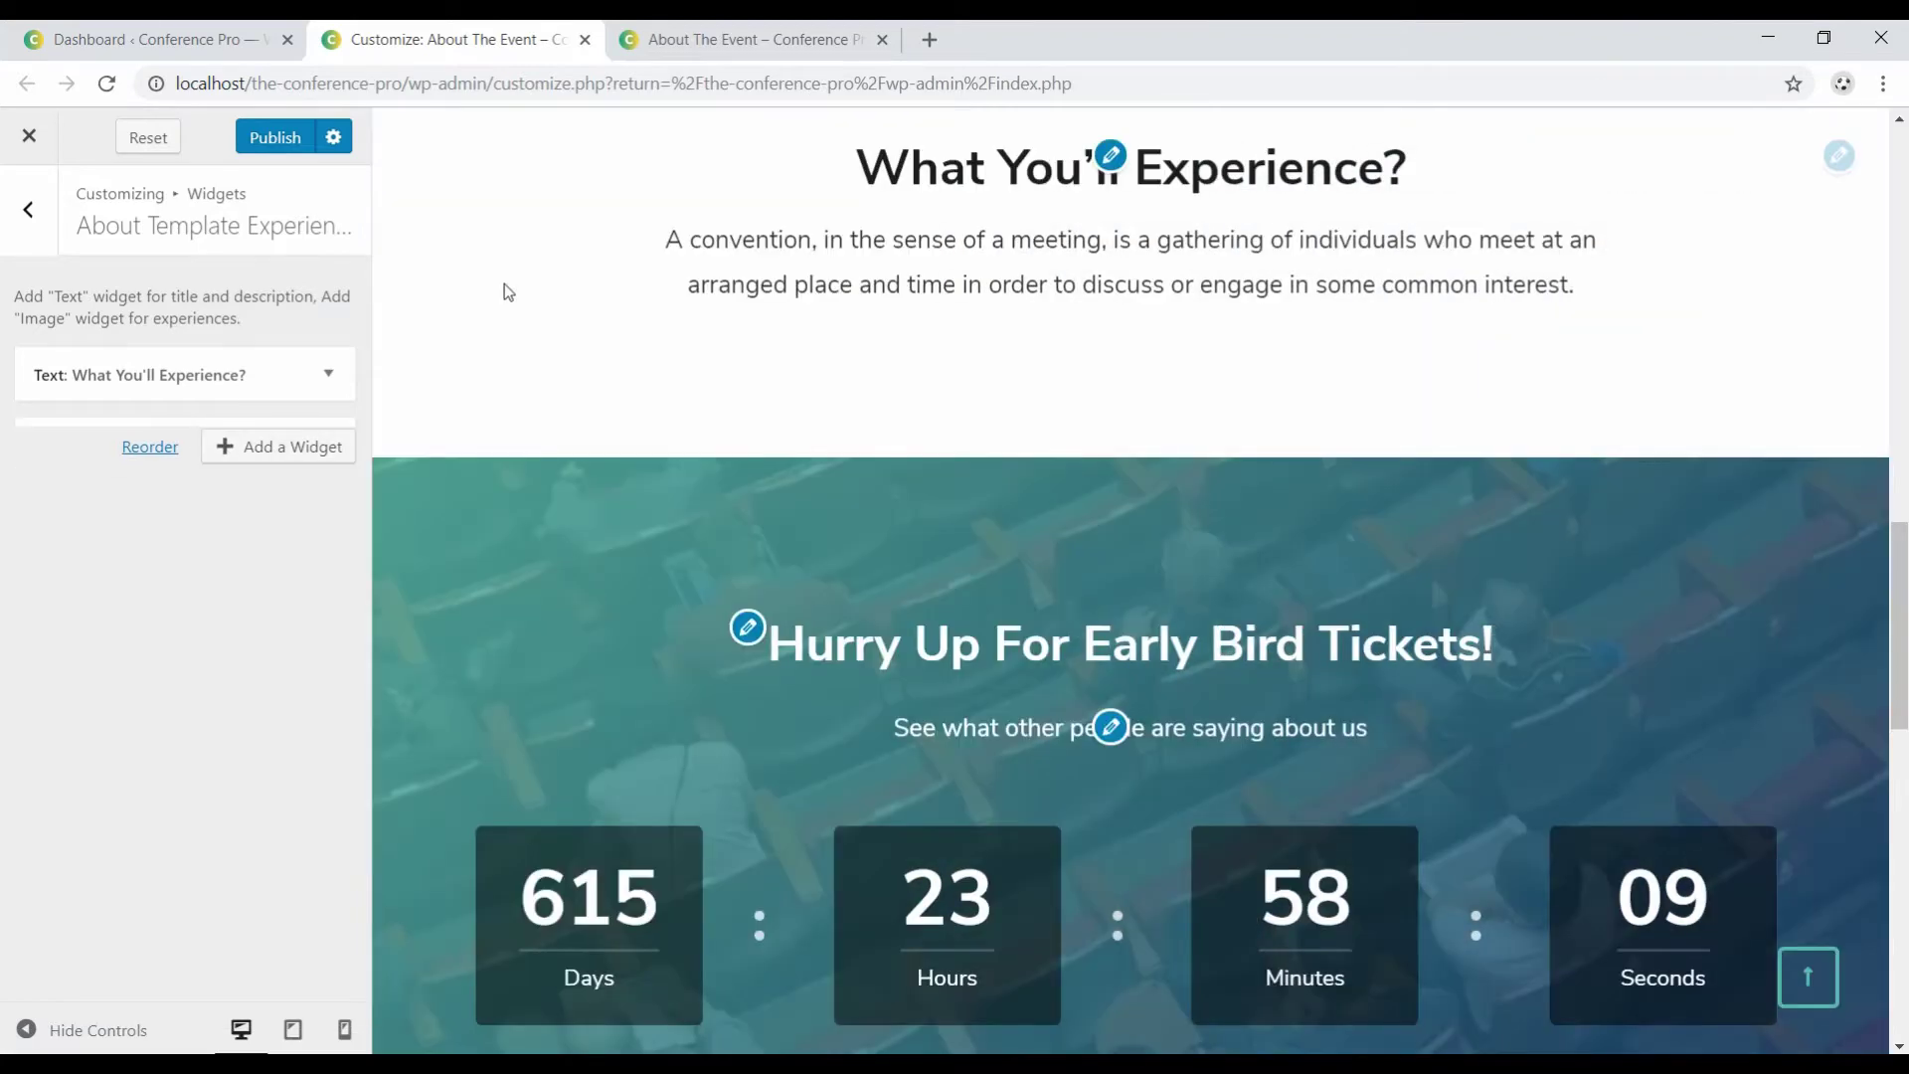
Upload four images from The Conference Assets folder, including theatre-955191_1920-1 and the stairs picture, and leave the media library.
{"action": "left_click", "coordinate": [115, 649]}
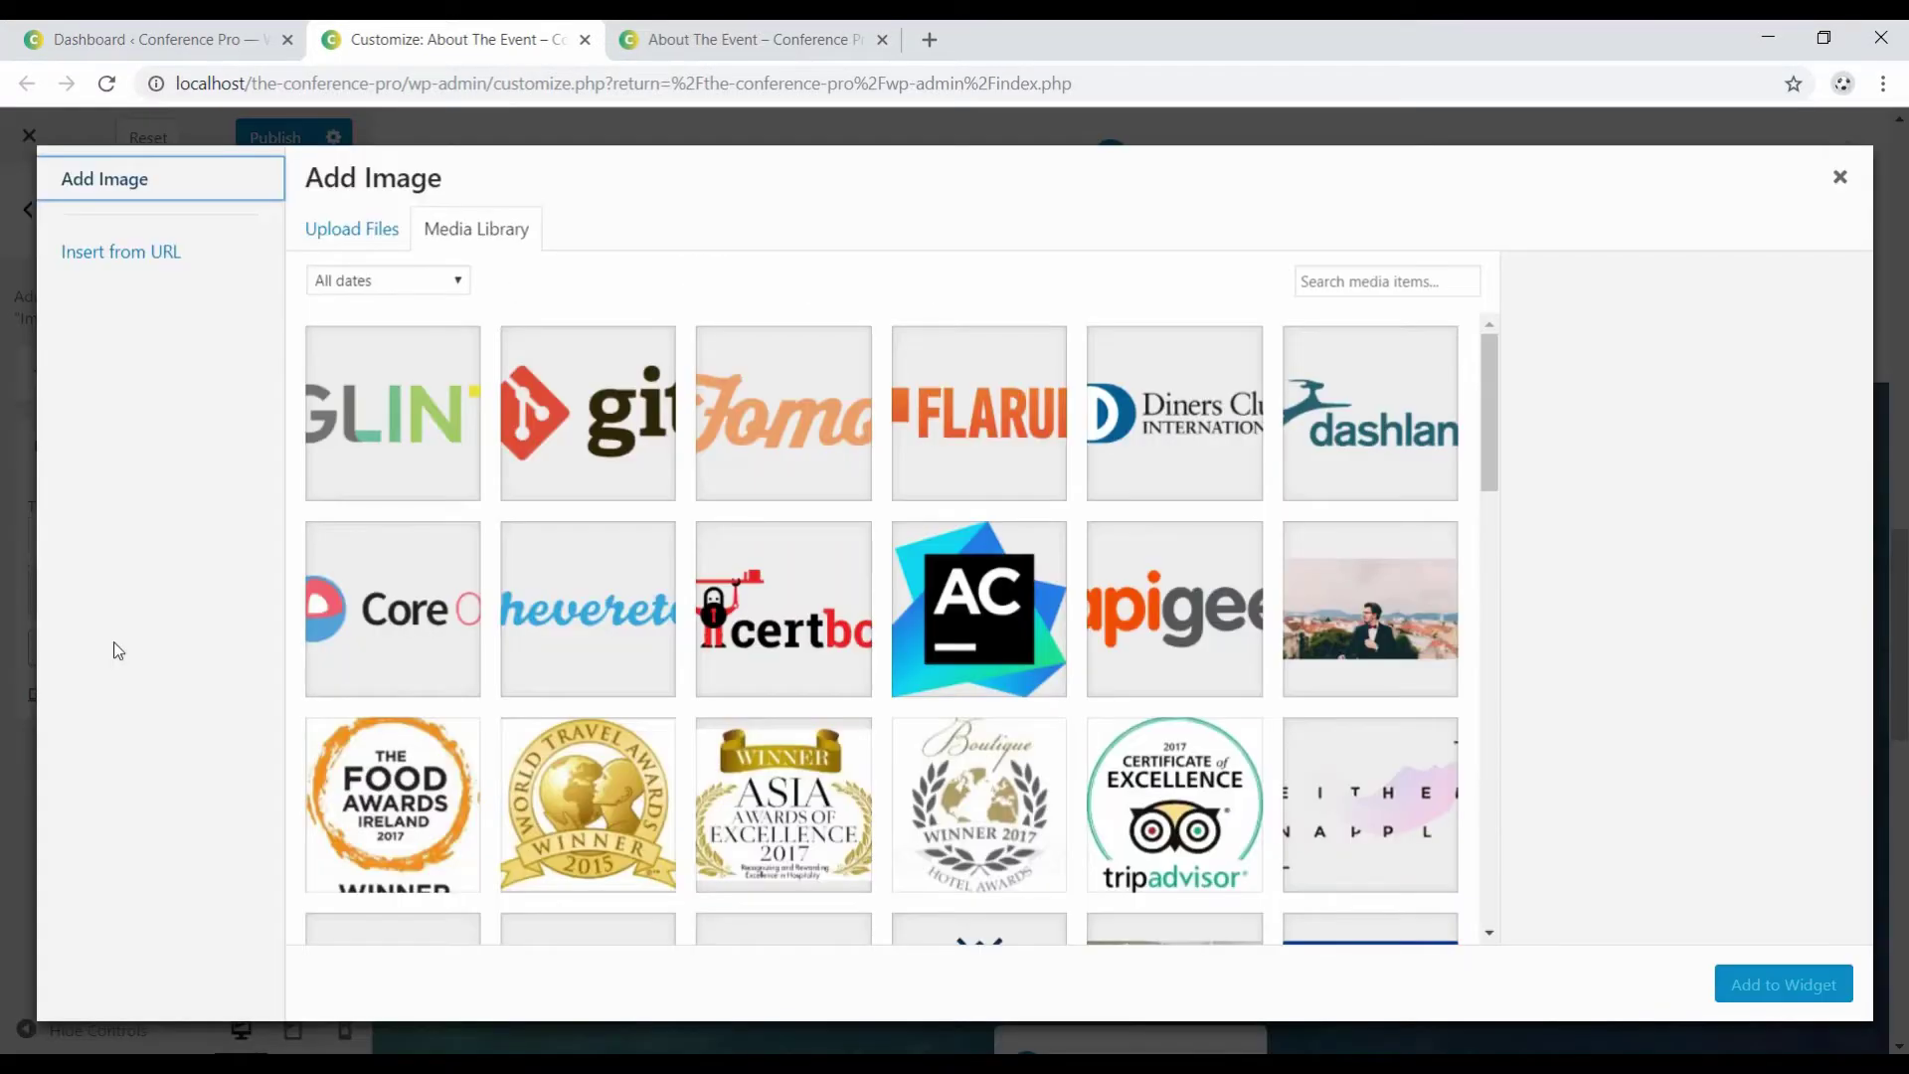
{"action": "left_click", "coordinate": [383, 231]}
{"action": "left_click", "coordinate": [1116, 606]}
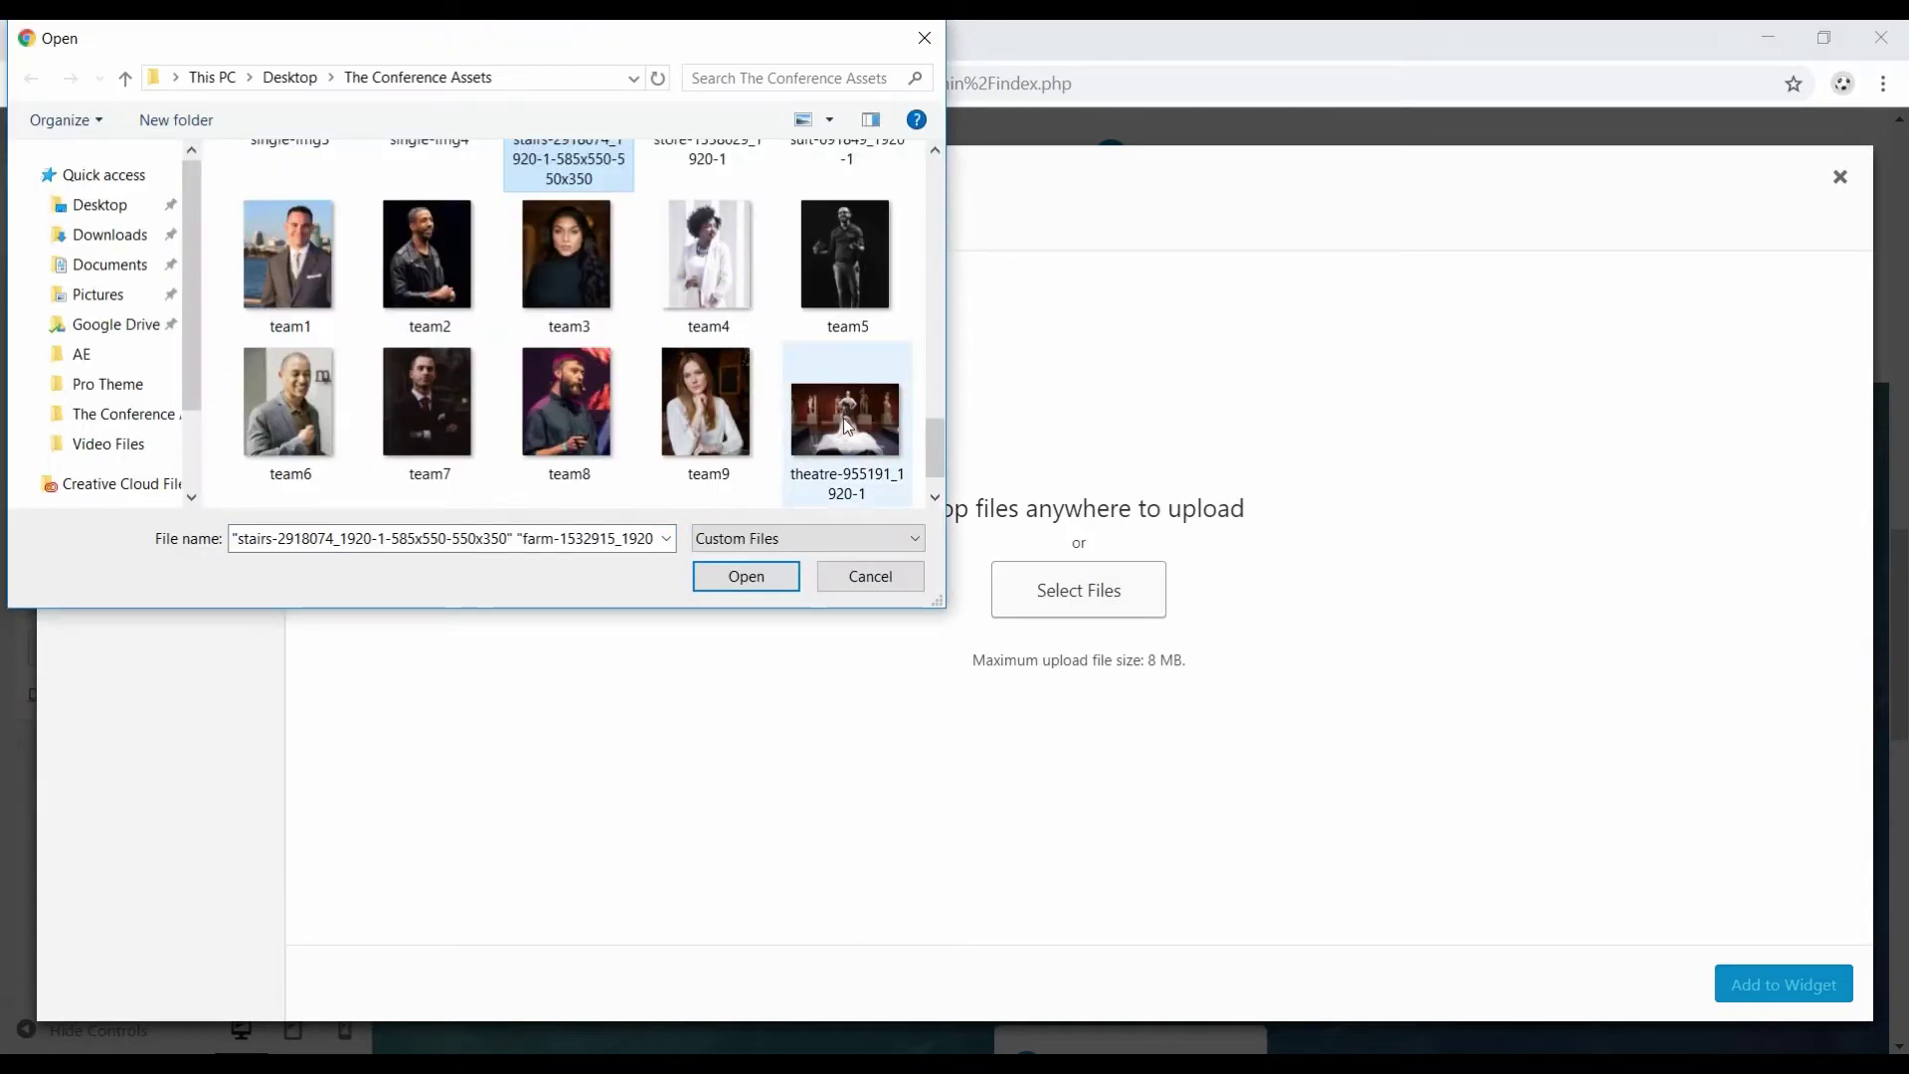
{"action": "left_click", "coordinate": [847, 425], "text": "ctrl"}
{"action": "left_click", "coordinate": [753, 576]}
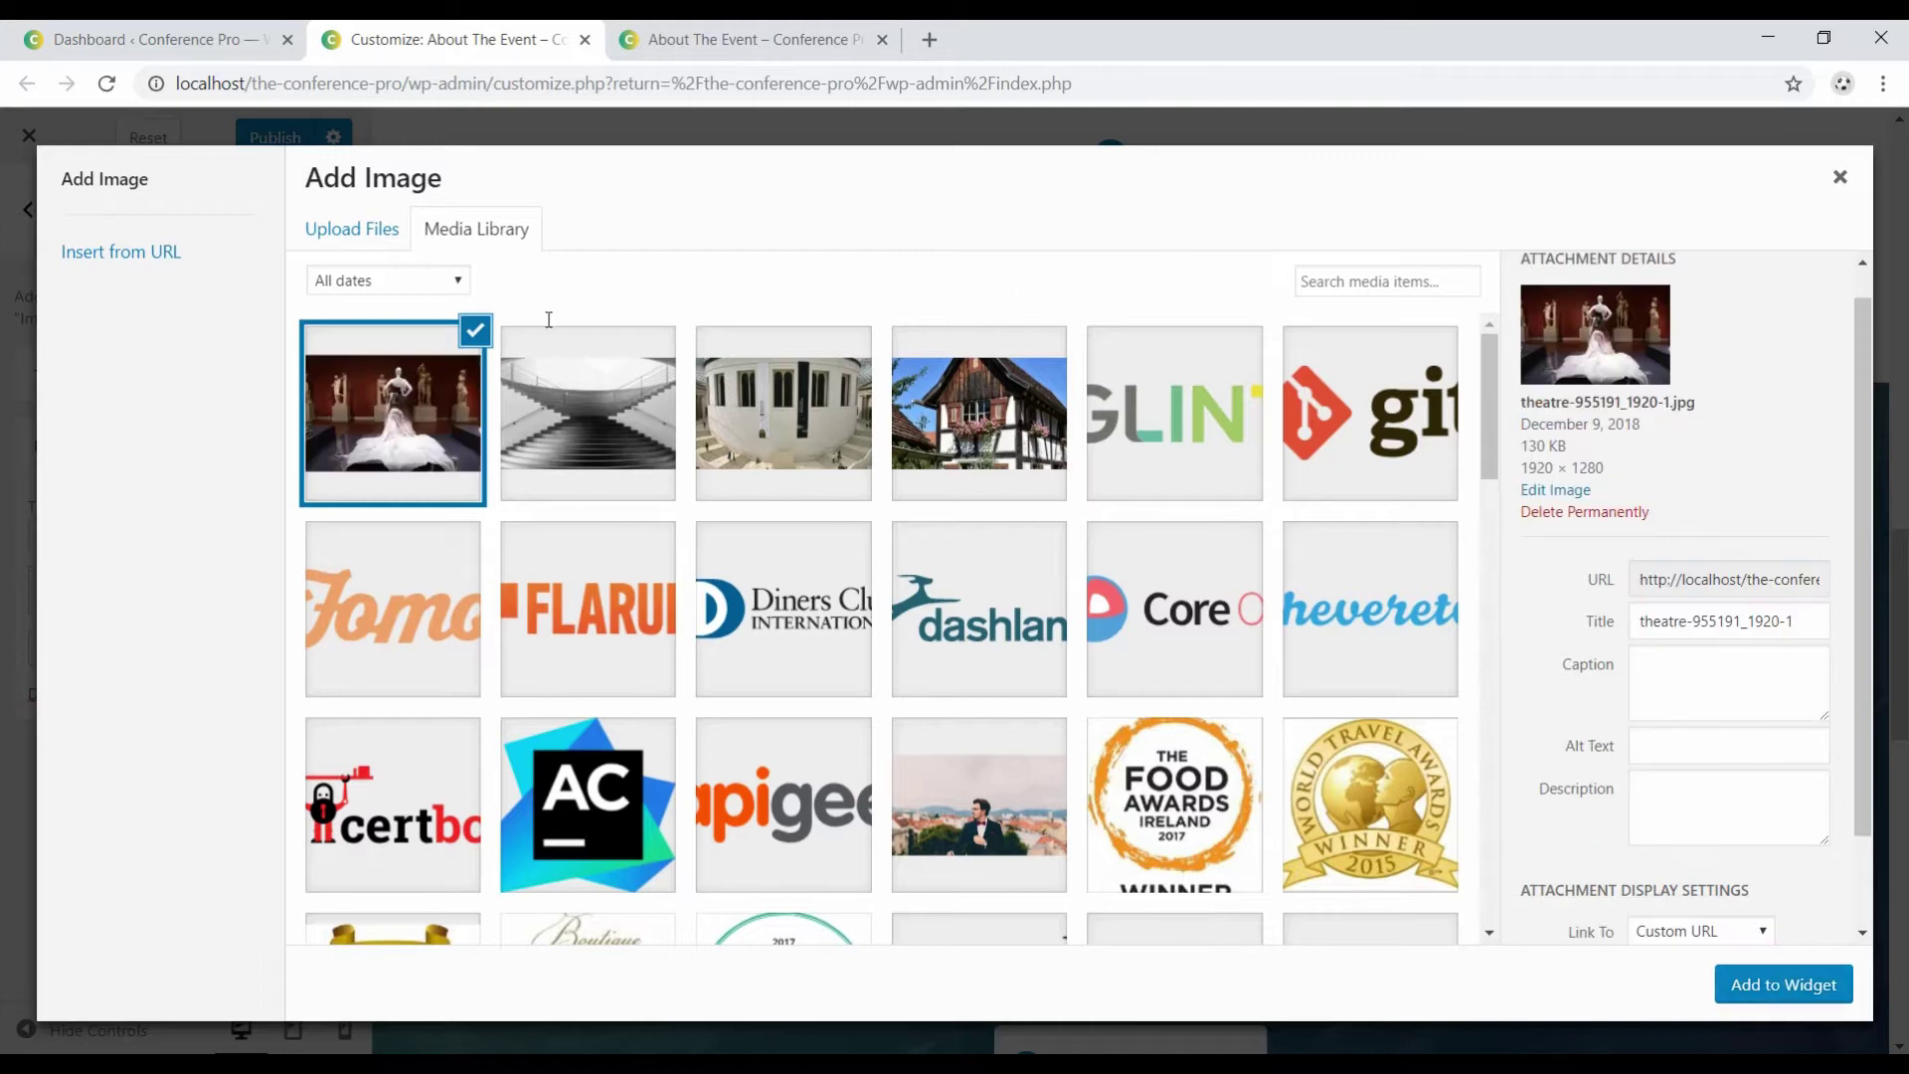
{"action": "left_click", "coordinate": [1840, 178]}
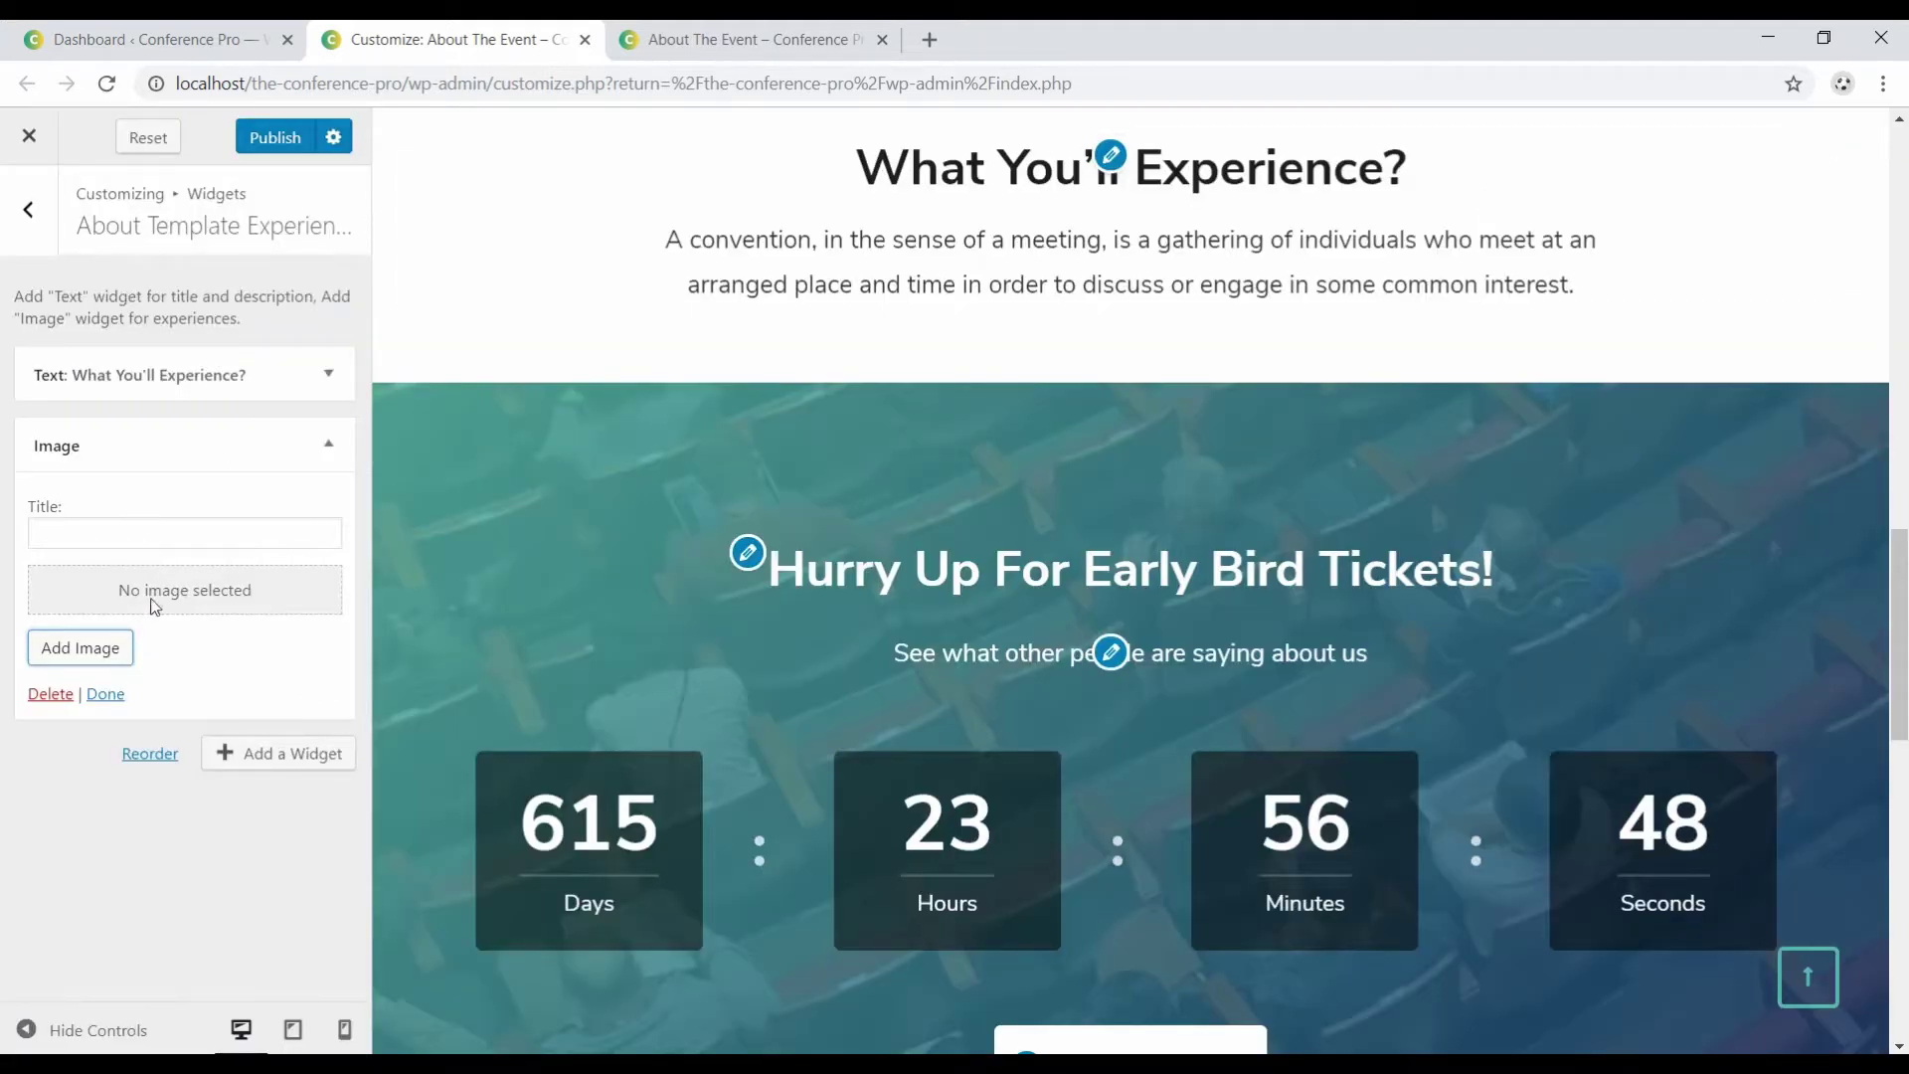
Title the Image widget "ROG Wind Event Growing CAS 2017" and add theatre-955191_1920-1.jpg from the media library to it.
{"action": "left_click", "coordinate": [111, 534]}
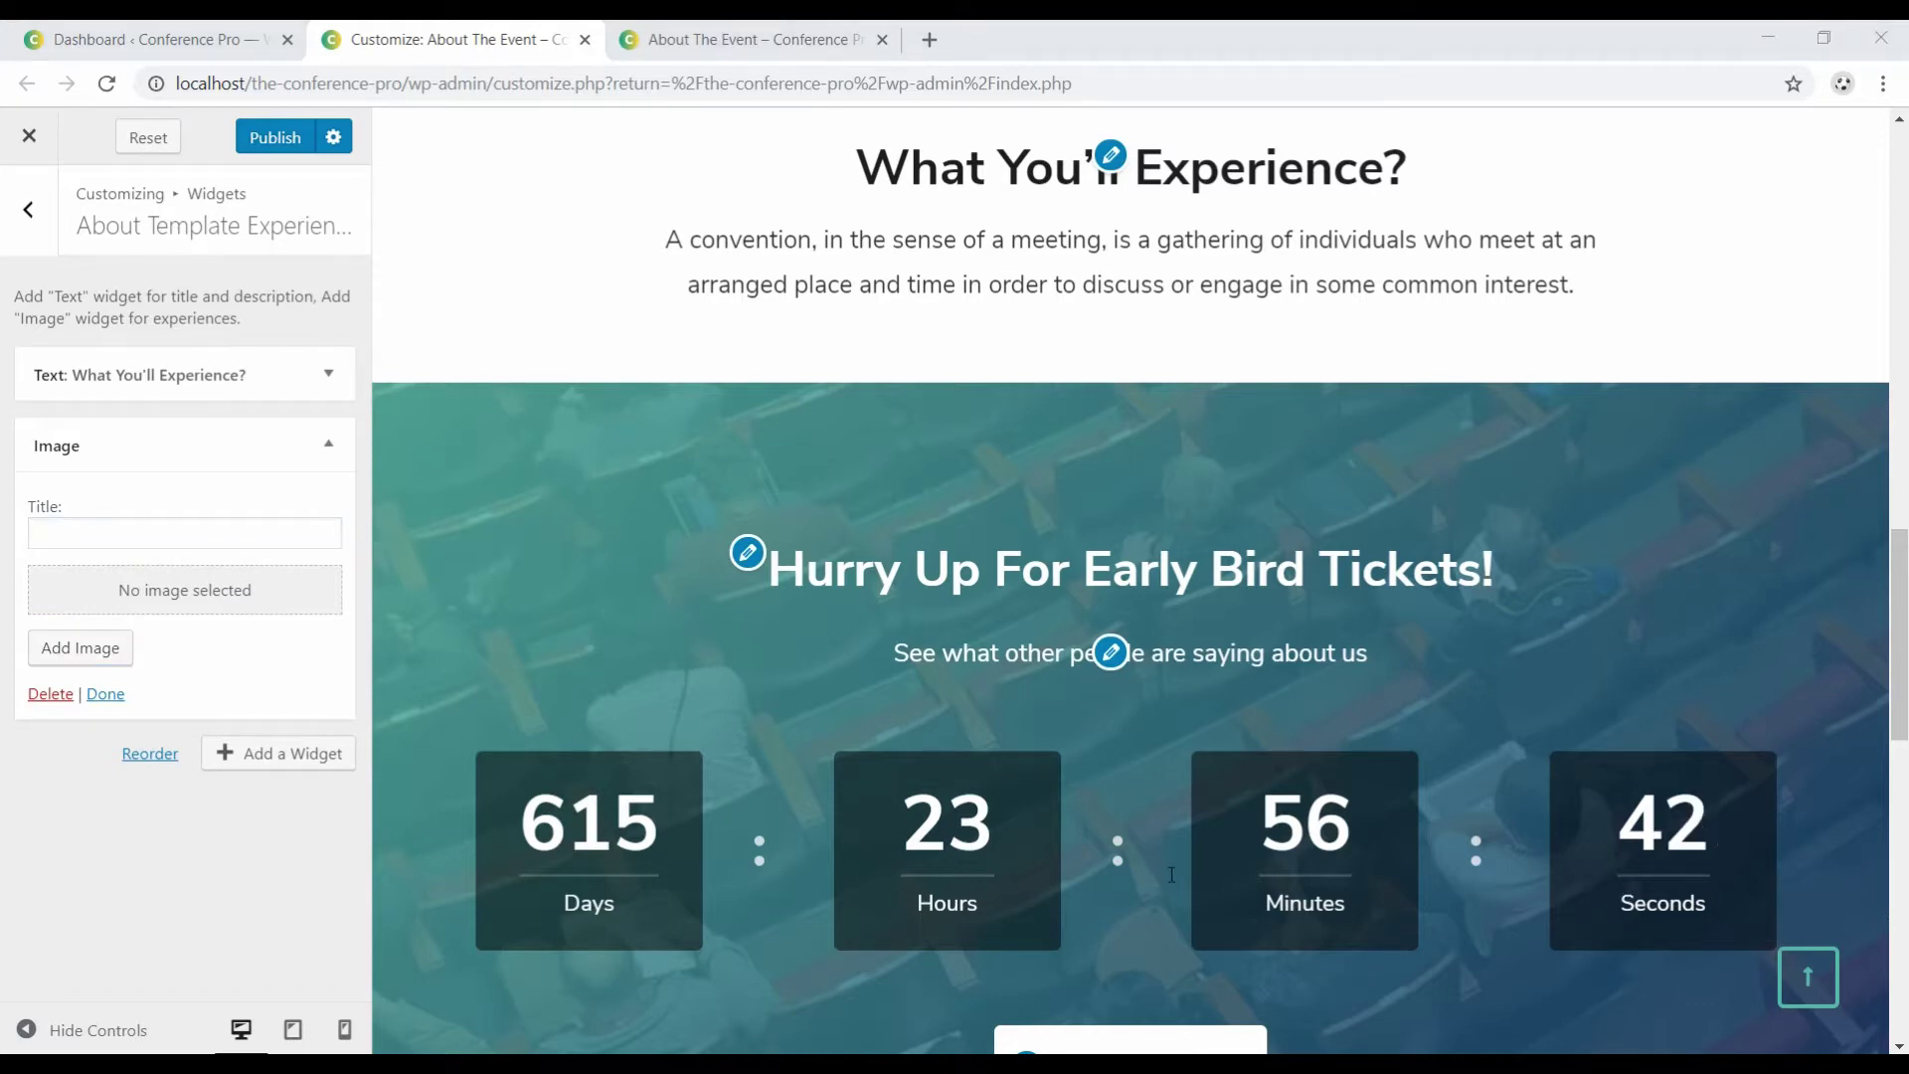
{"action": "left_click", "coordinate": [122, 533]}
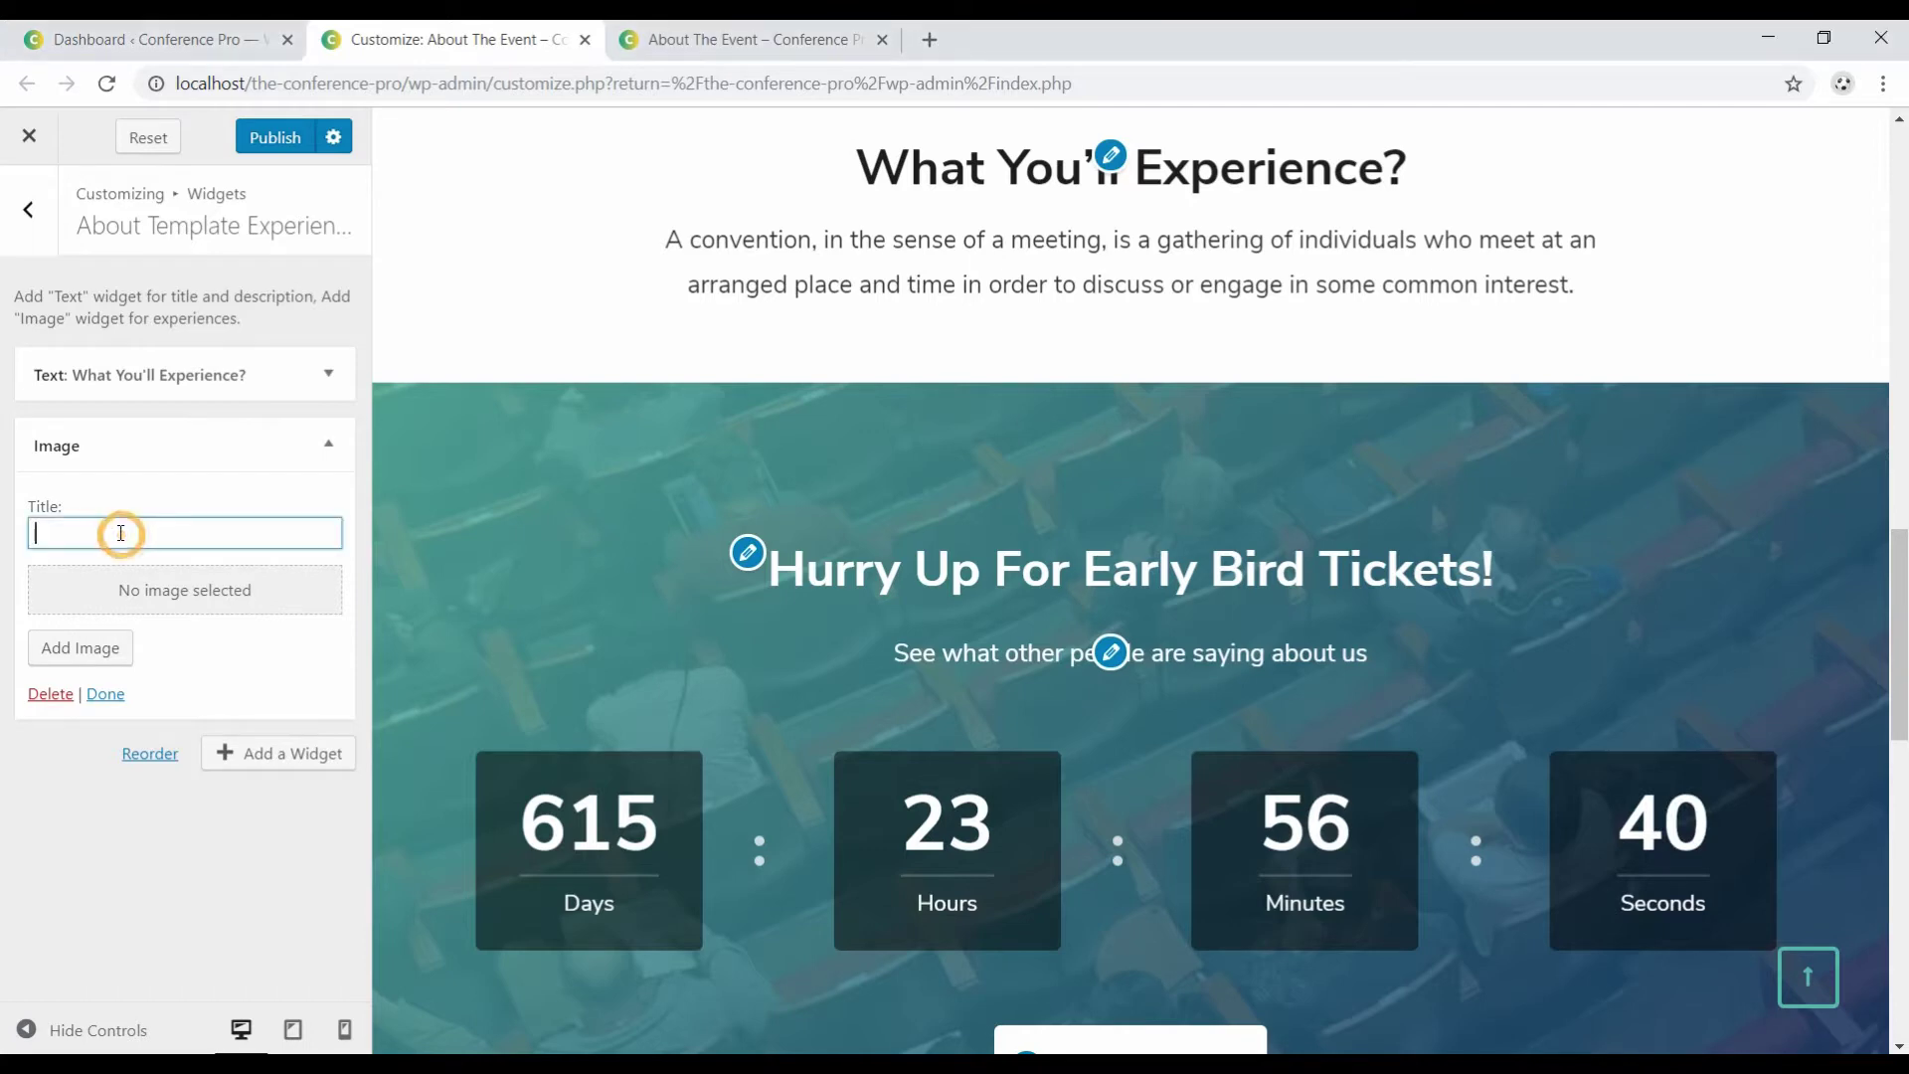
{"action": "type", "text": "ROG Wind Event Growing CAS 2017"}
{"action": "left_click", "coordinate": [89, 647]}
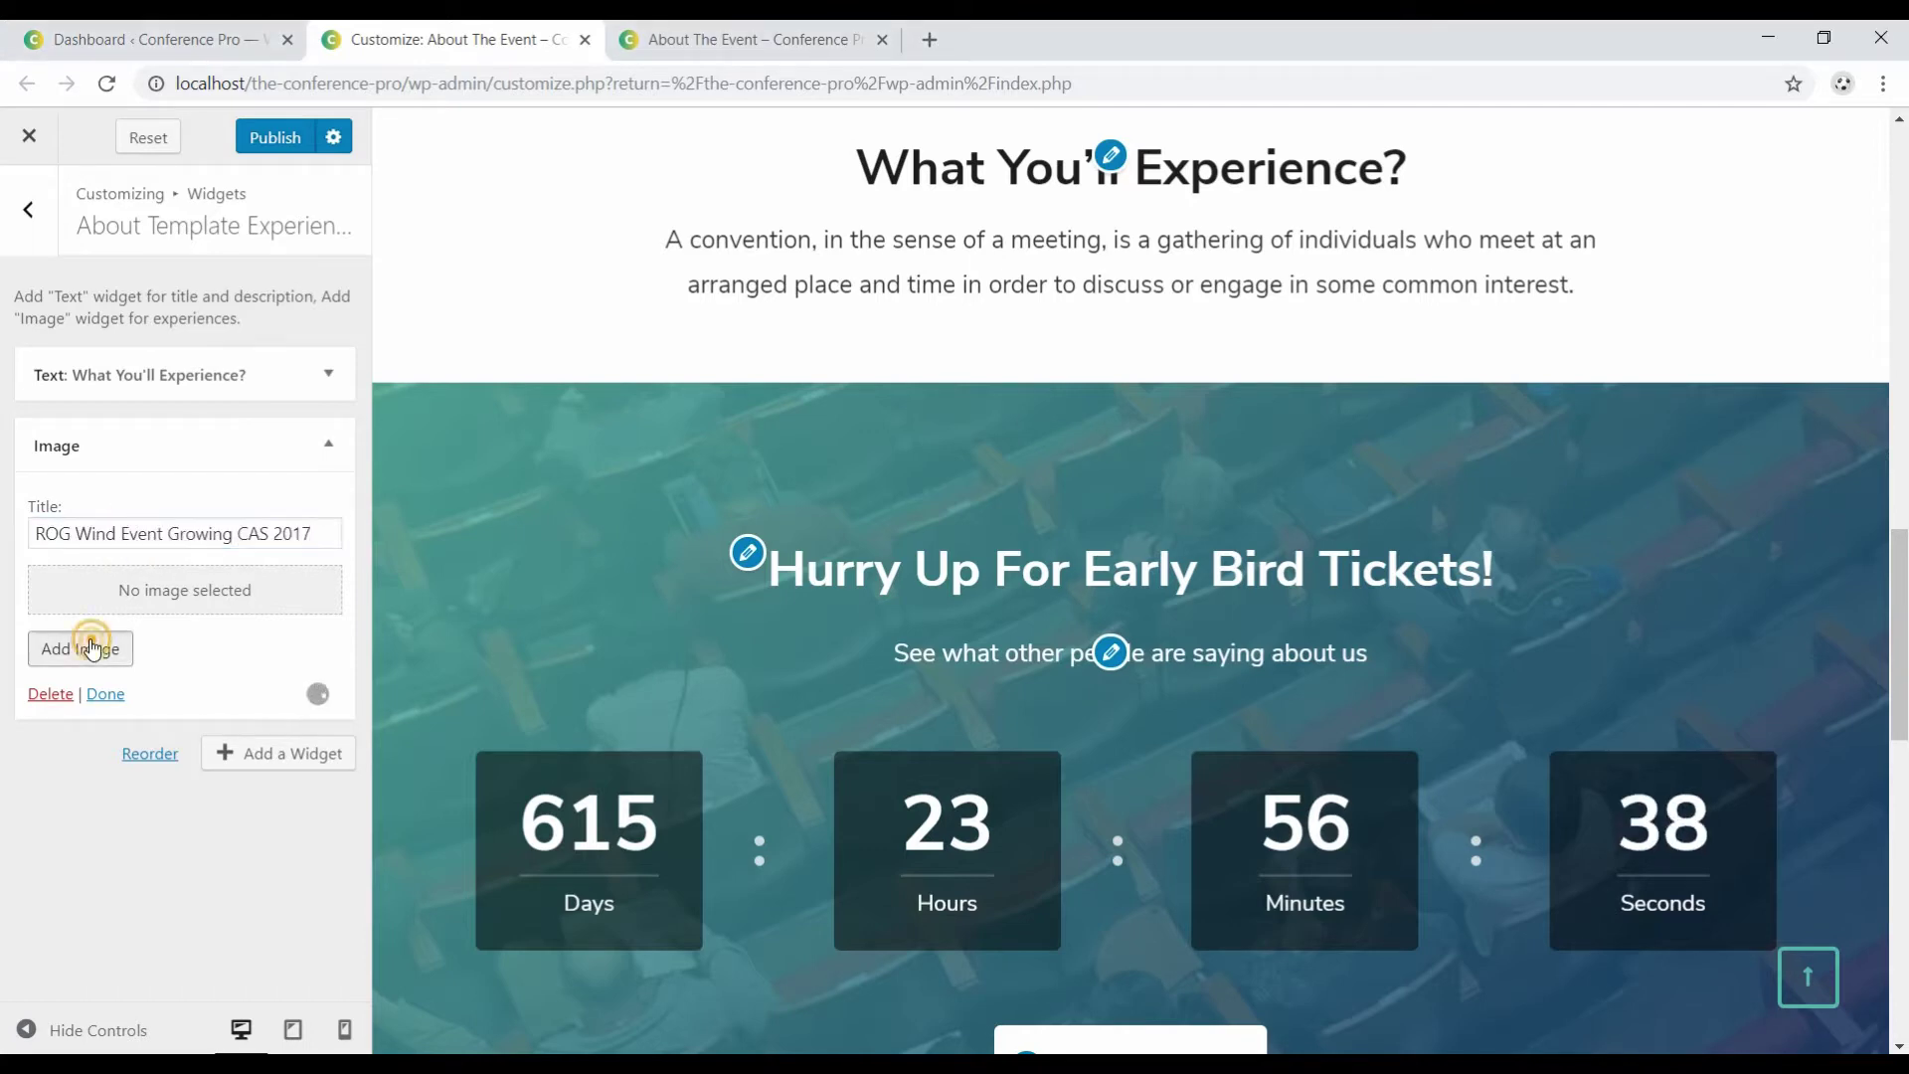
{"action": "left_click", "coordinate": [449, 418]}
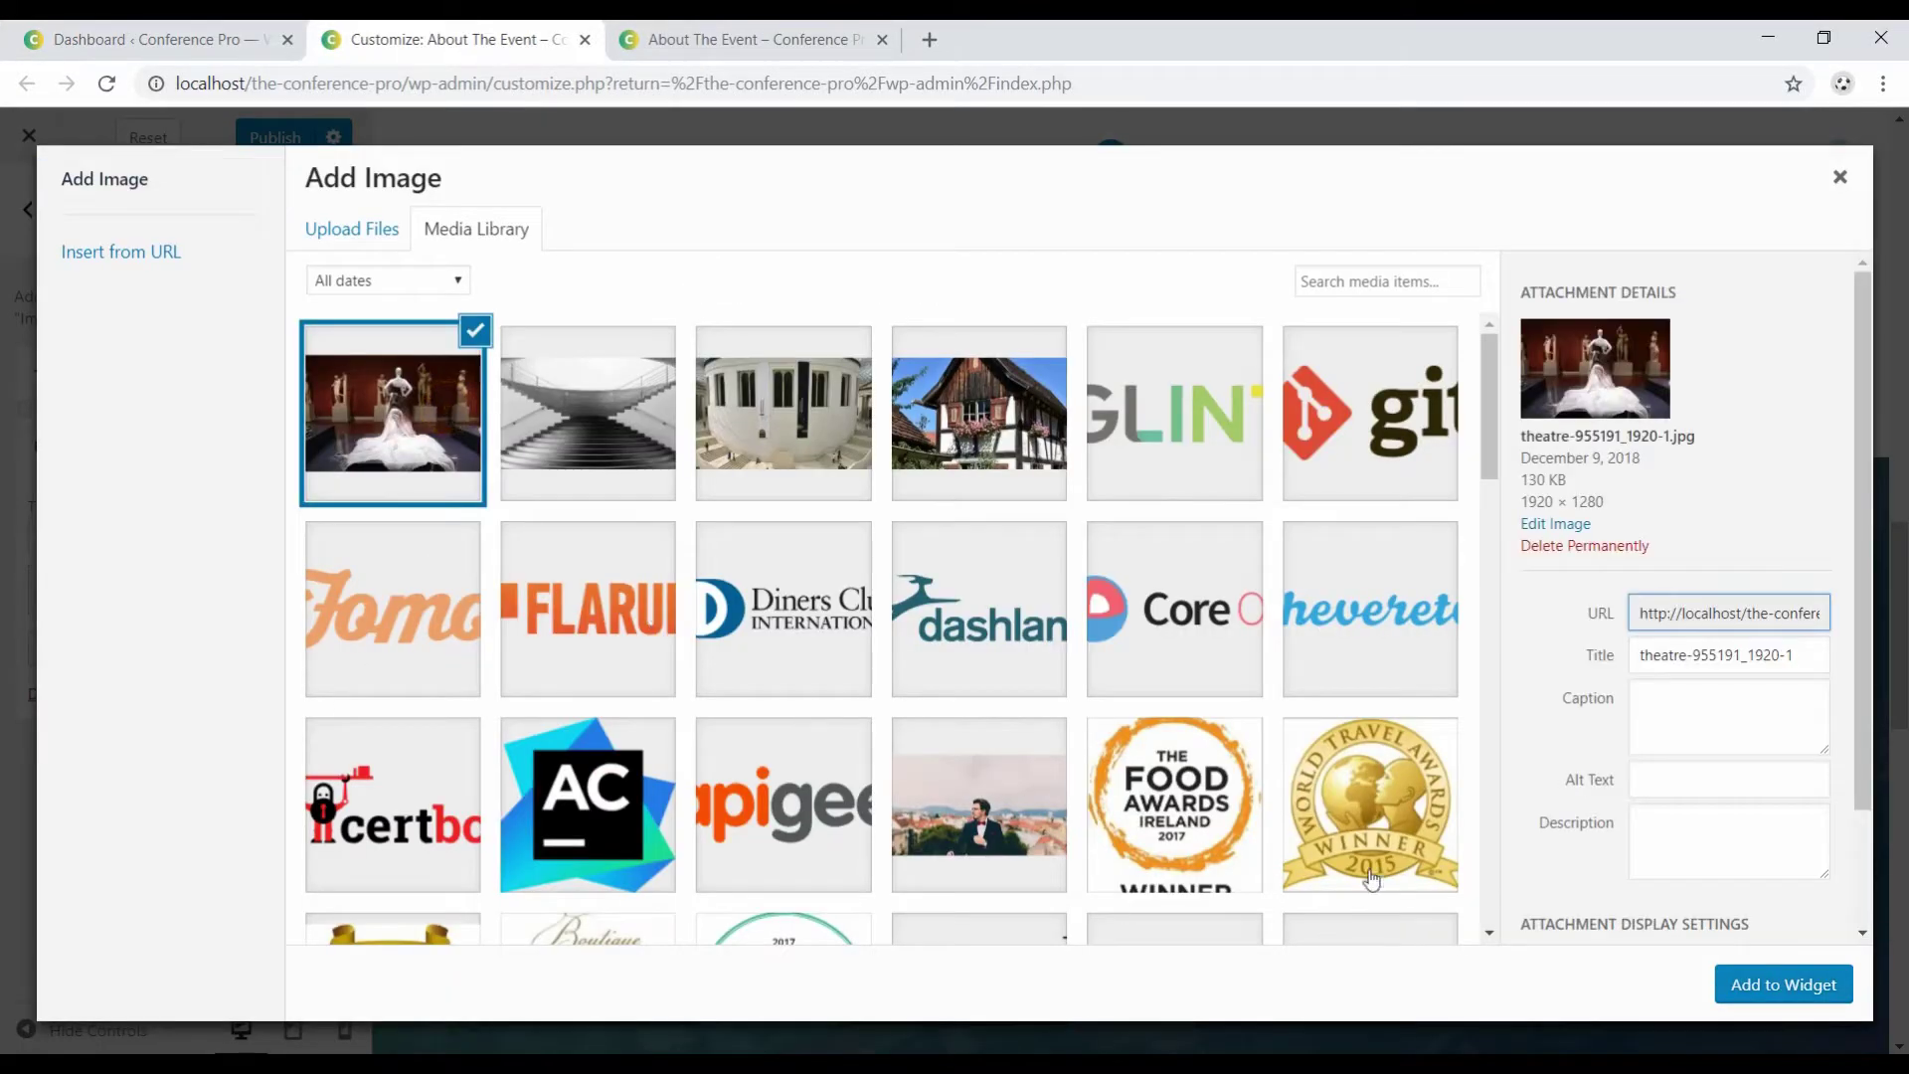
{"action": "left_click", "coordinate": [1834, 989]}
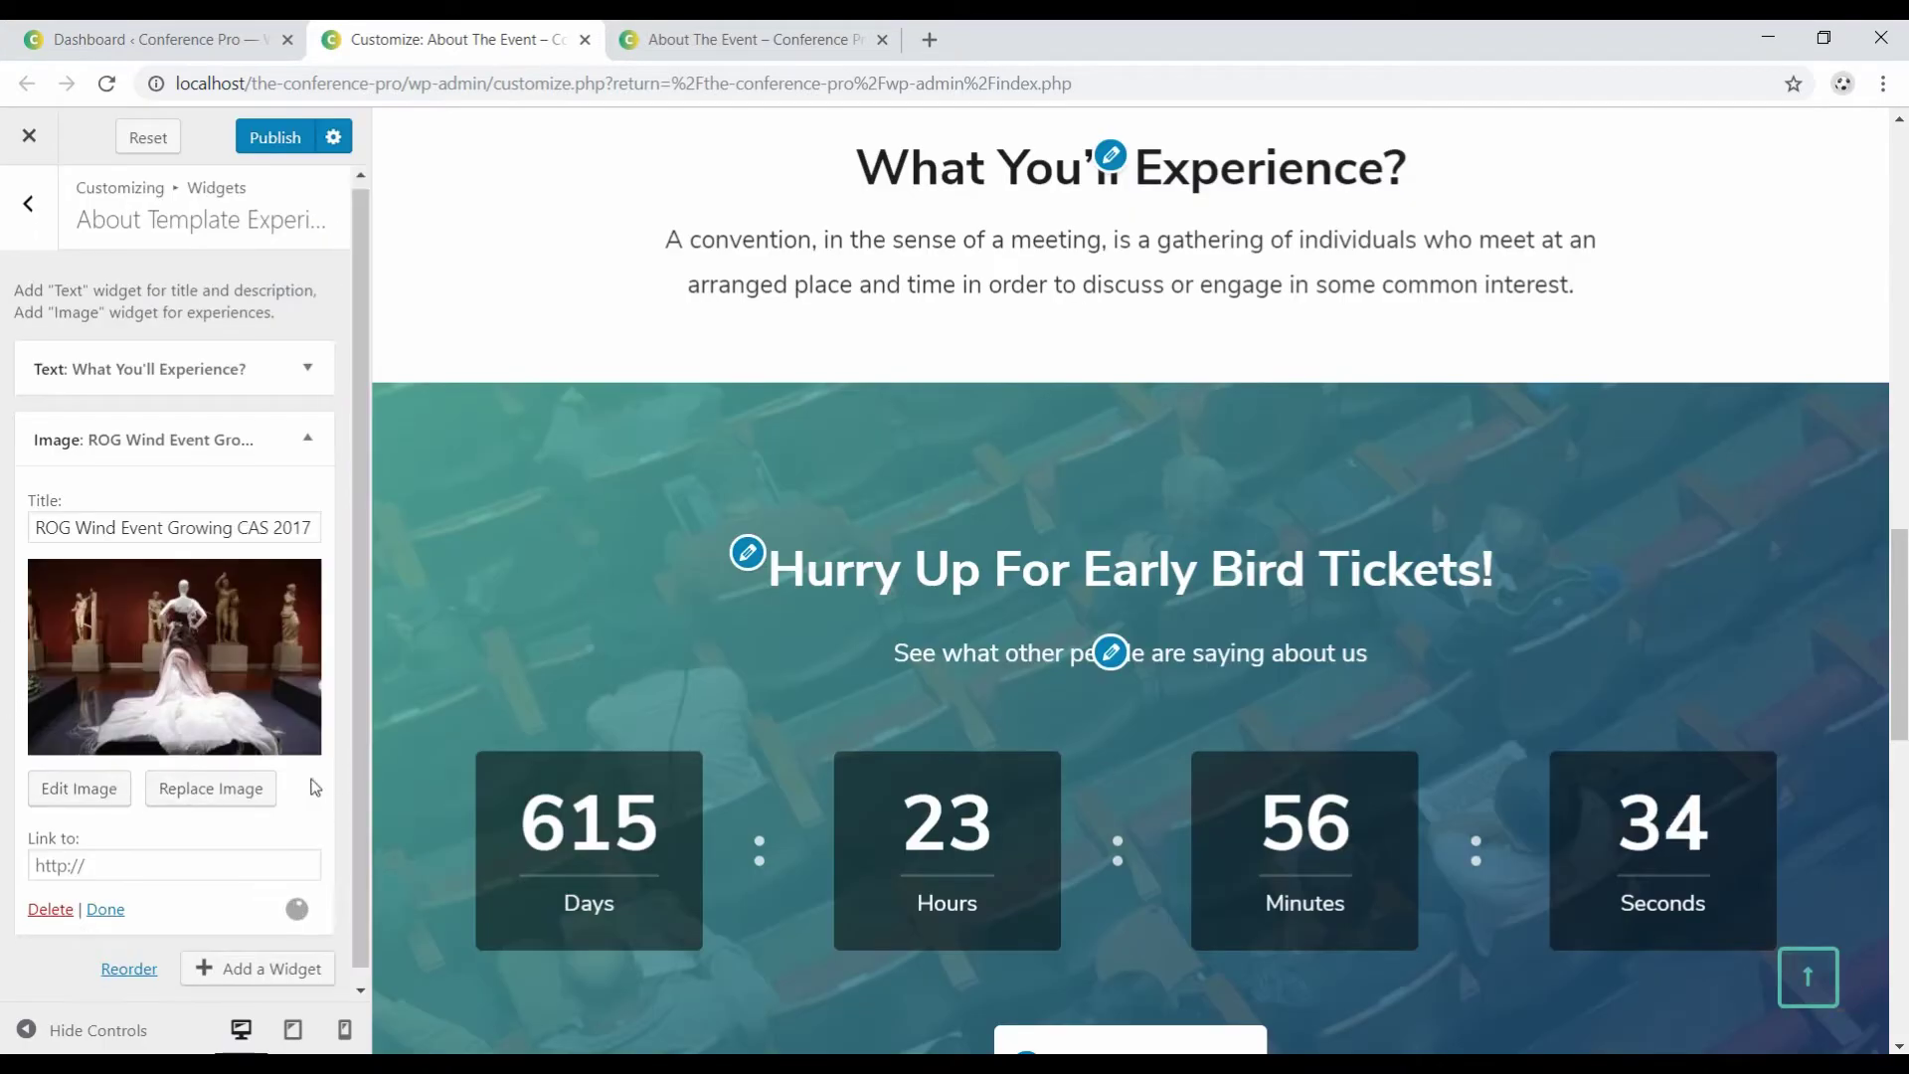
Set the theatre image's display size to Full Size – 1920 × 1280 and check it in the page preview.
{"action": "scroll", "coordinate": [149, 825], "scroll_direction": "down", "scroll_amount": 1}
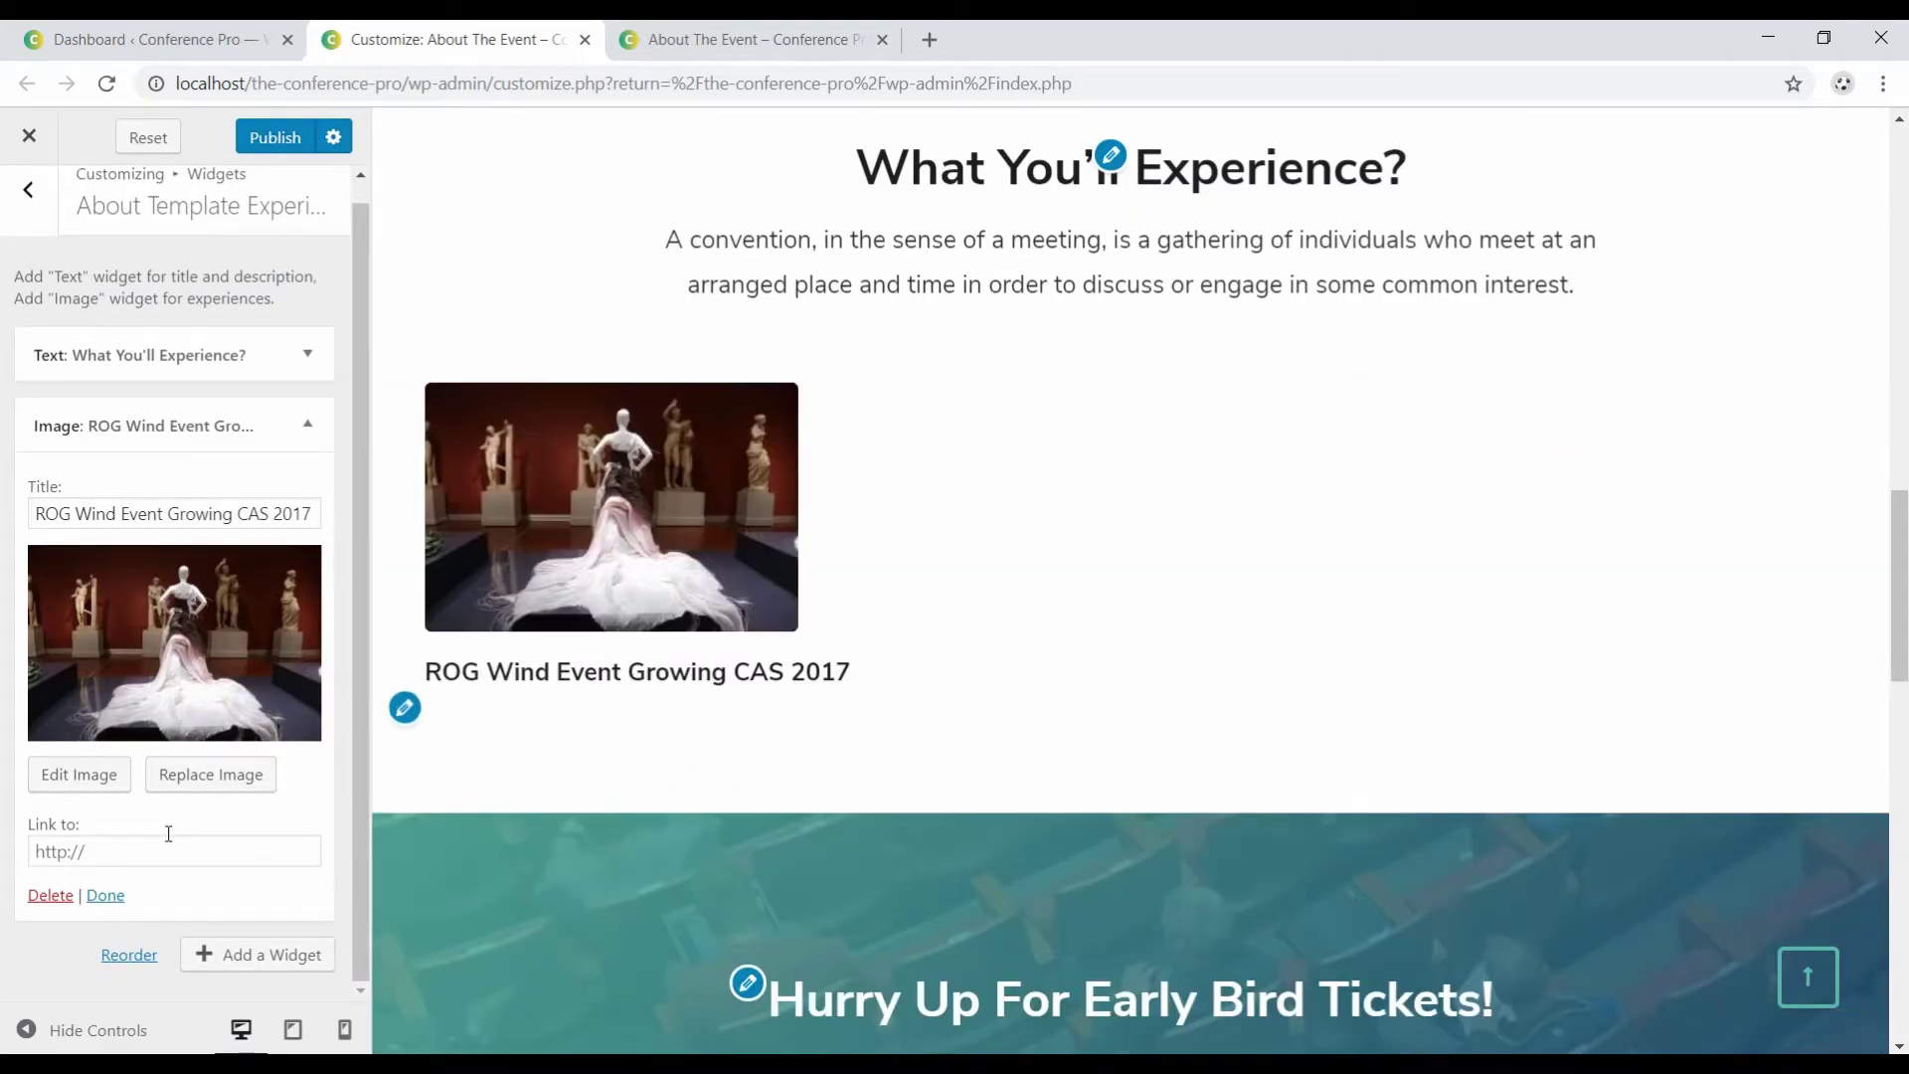
{"action": "left_click", "coordinate": [74, 775]}
{"action": "left_click", "coordinate": [586, 449]}
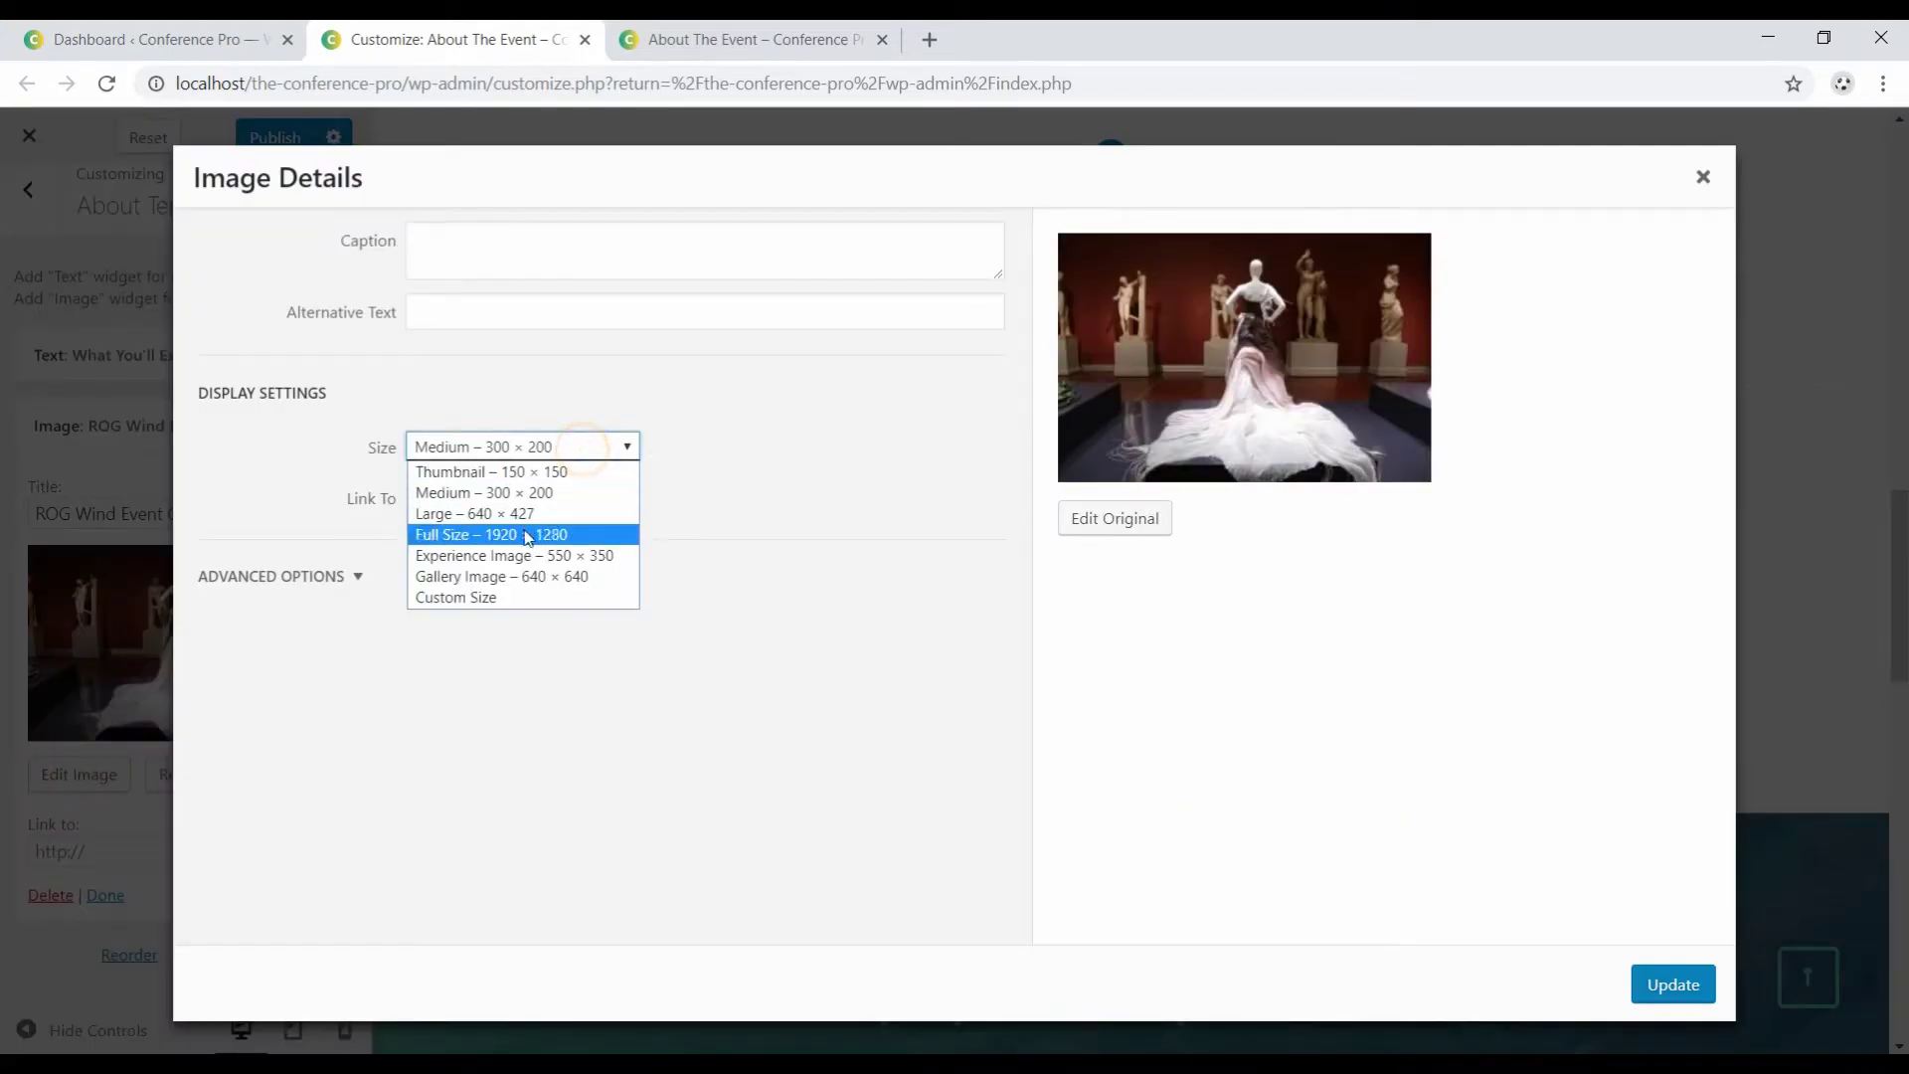
{"action": "left_click", "coordinate": [520, 533]}
{"action": "left_click", "coordinate": [1681, 979]}
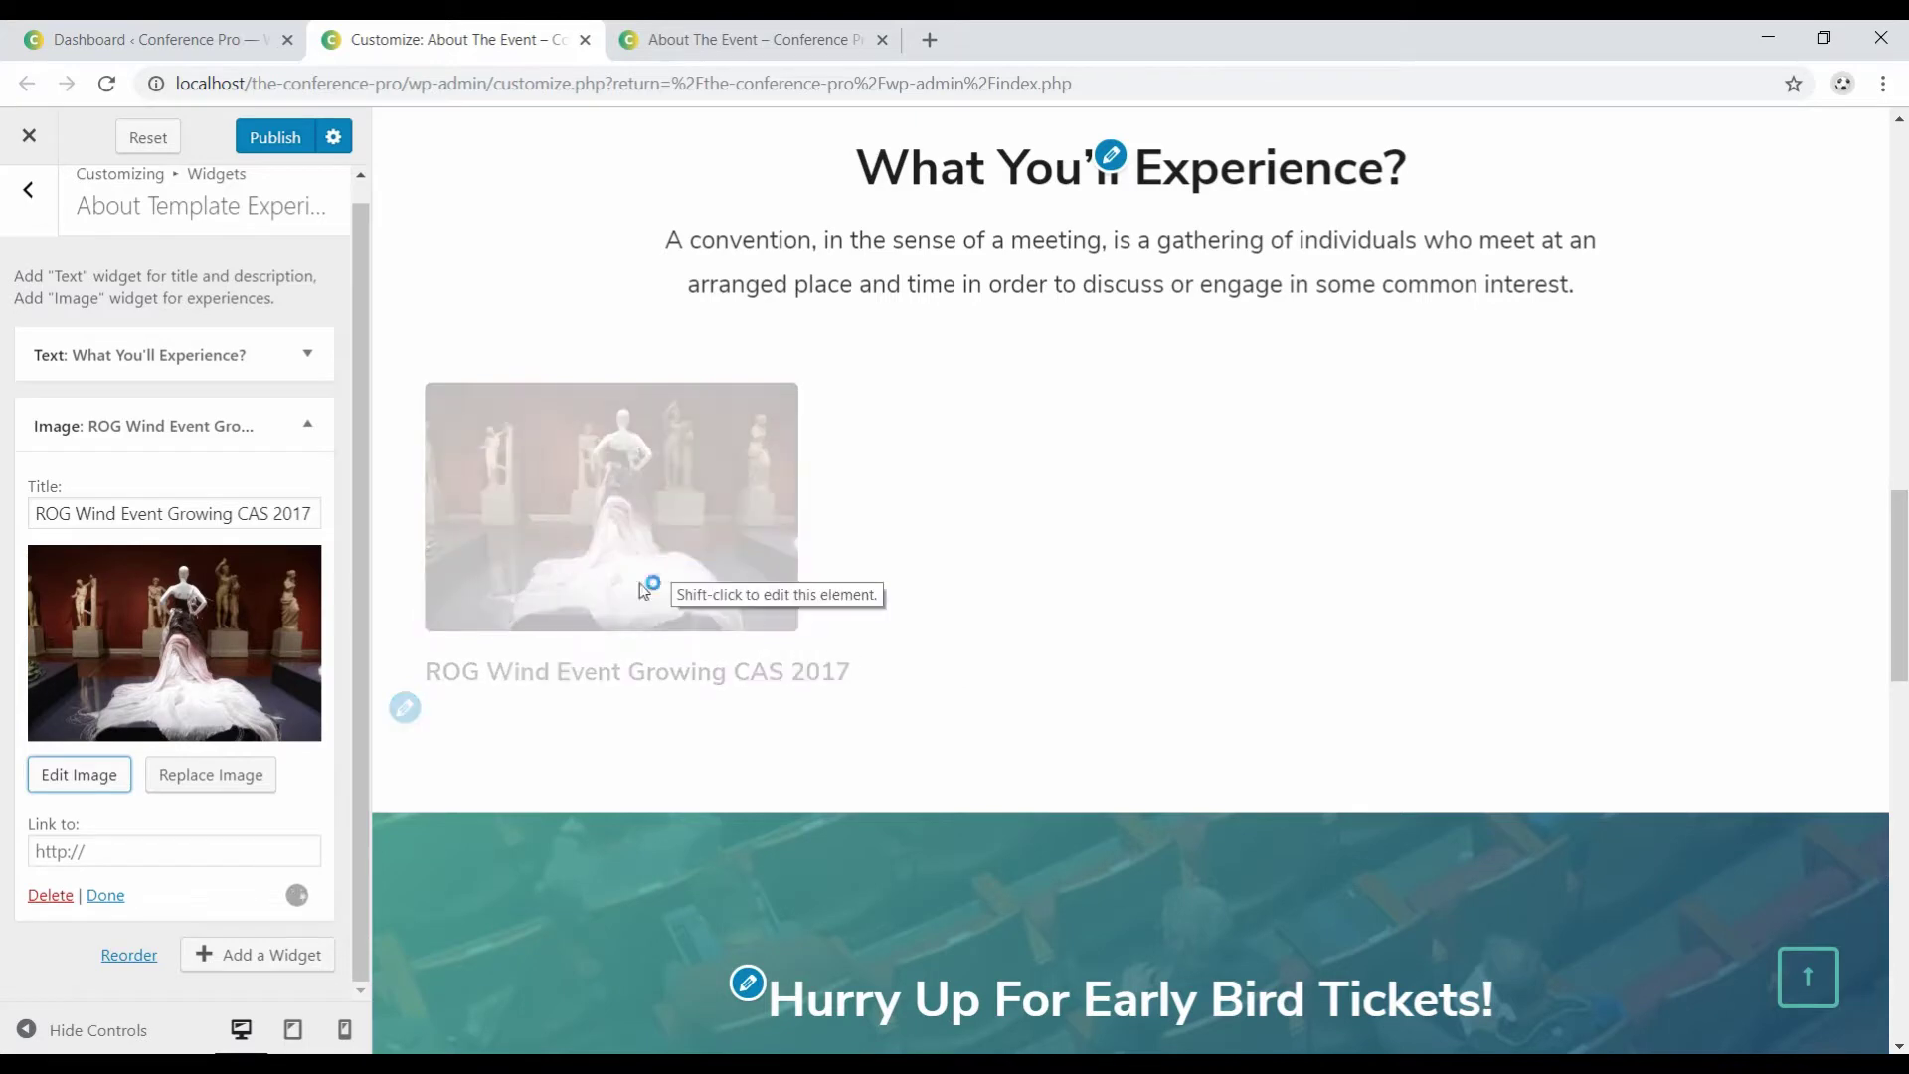
{"action": "scroll", "coordinate": [785, 607], "scroll_direction": "down", "scroll_amount": 4}
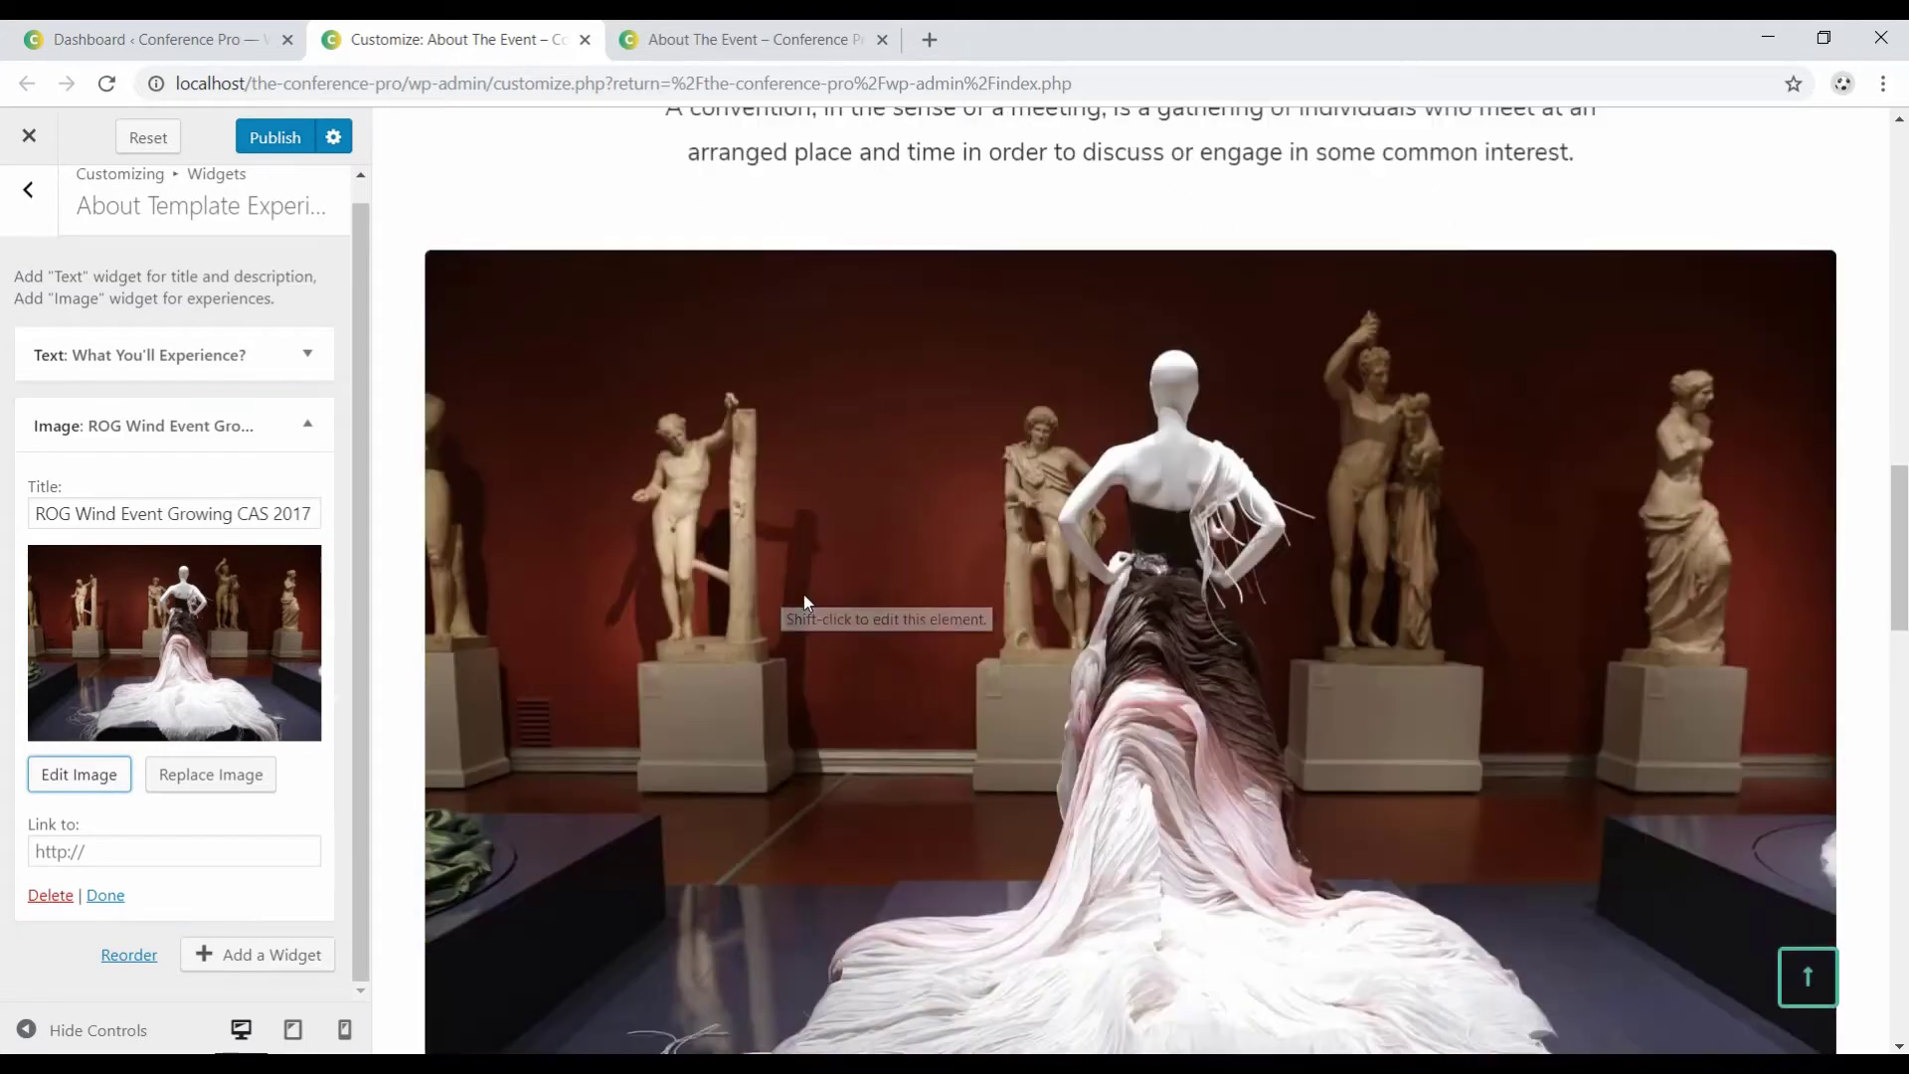
{"action": "scroll", "coordinate": [792, 607], "scroll_direction": "down", "scroll_amount": 1}
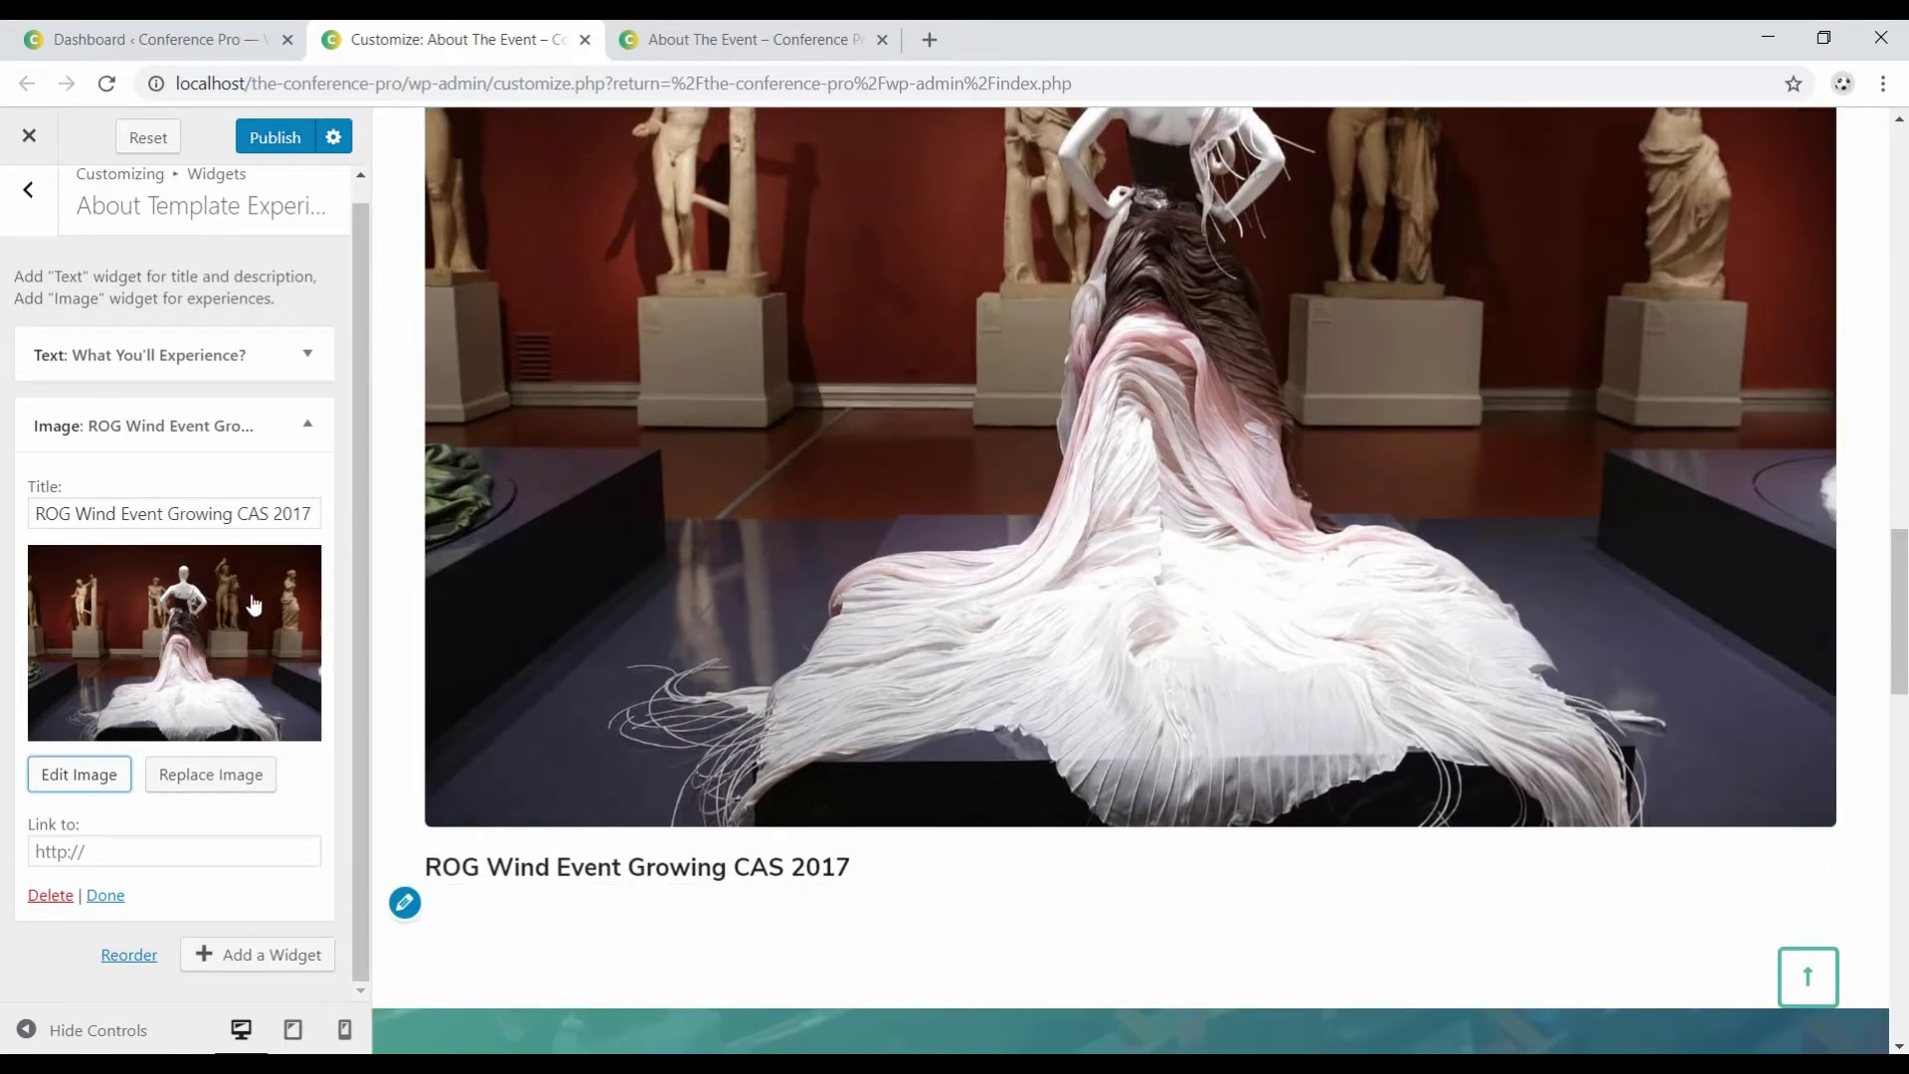
Add another Image widget below the "ROG Wind Event Growing CAS 2017" one and insert the round white building picture from the media library.
{"action": "left_click", "coordinate": [307, 437]}
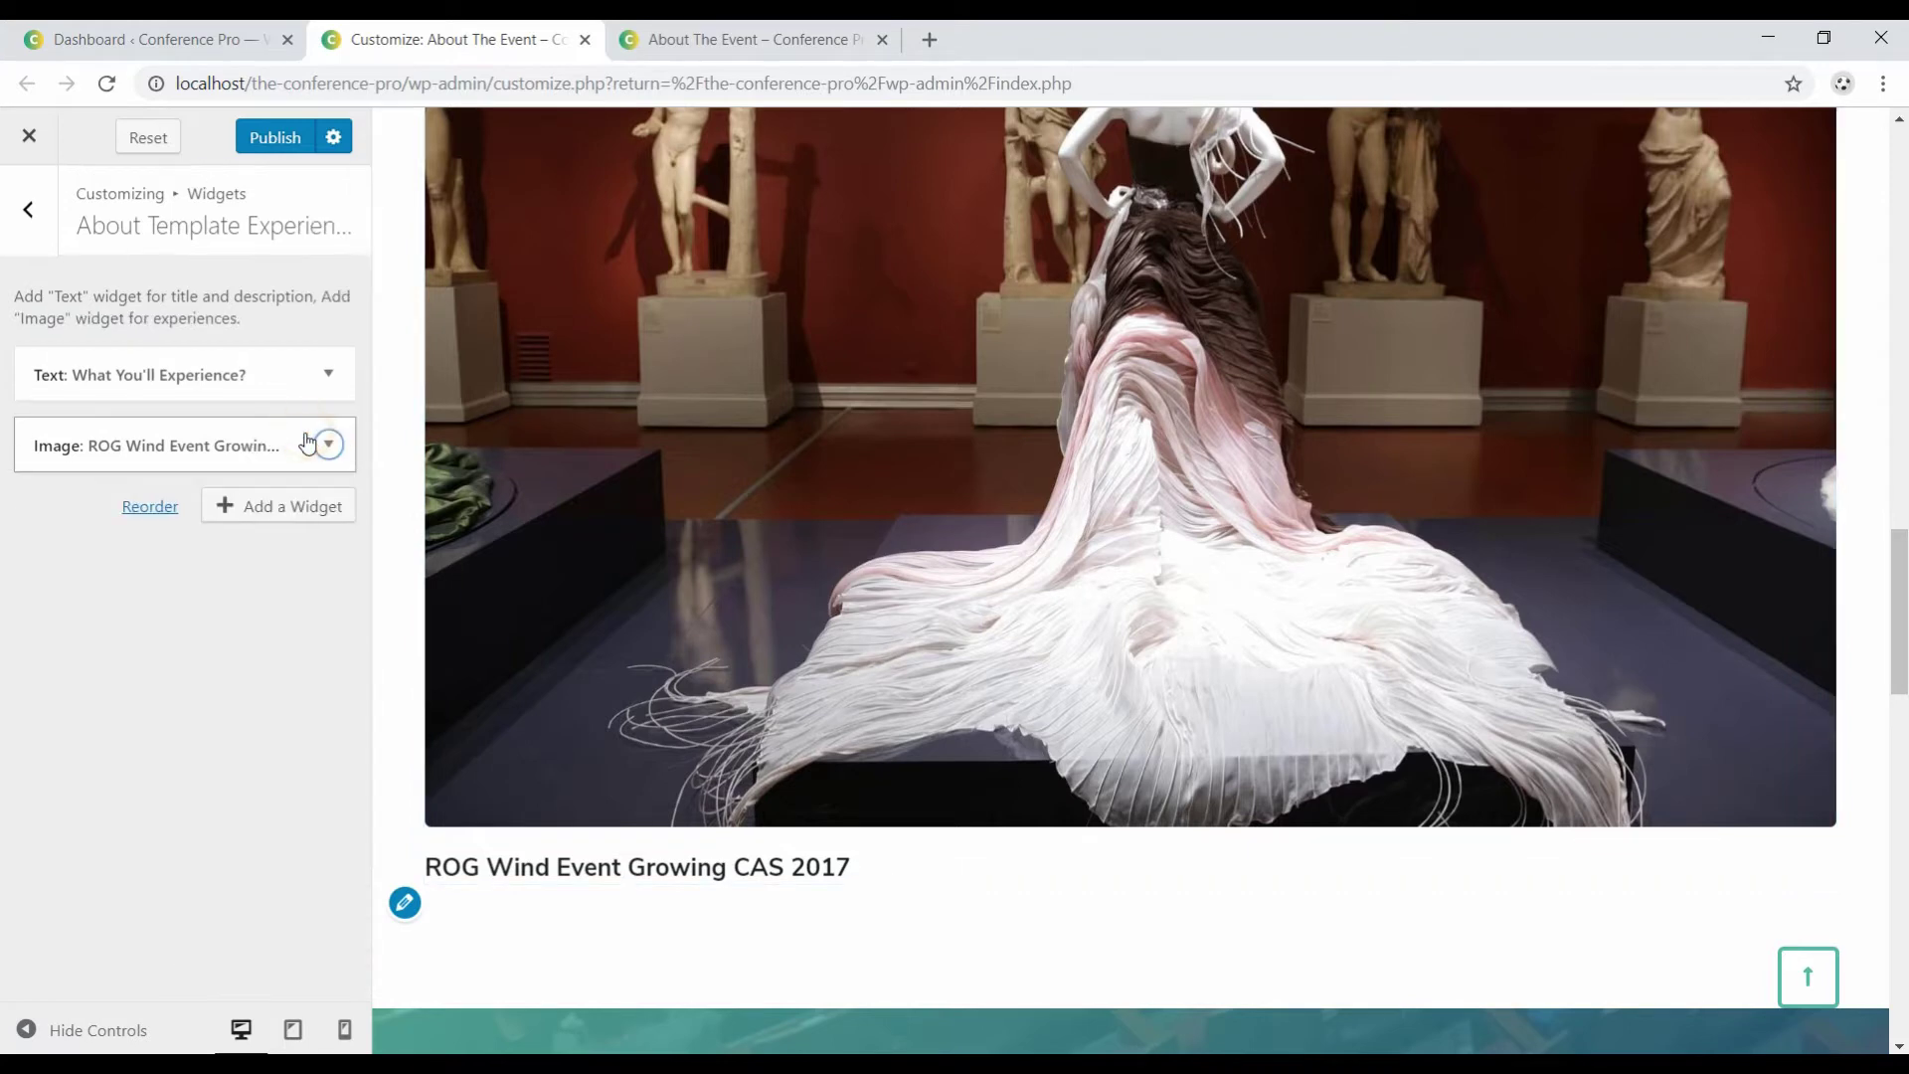
{"action": "left_click", "coordinate": [271, 507]}
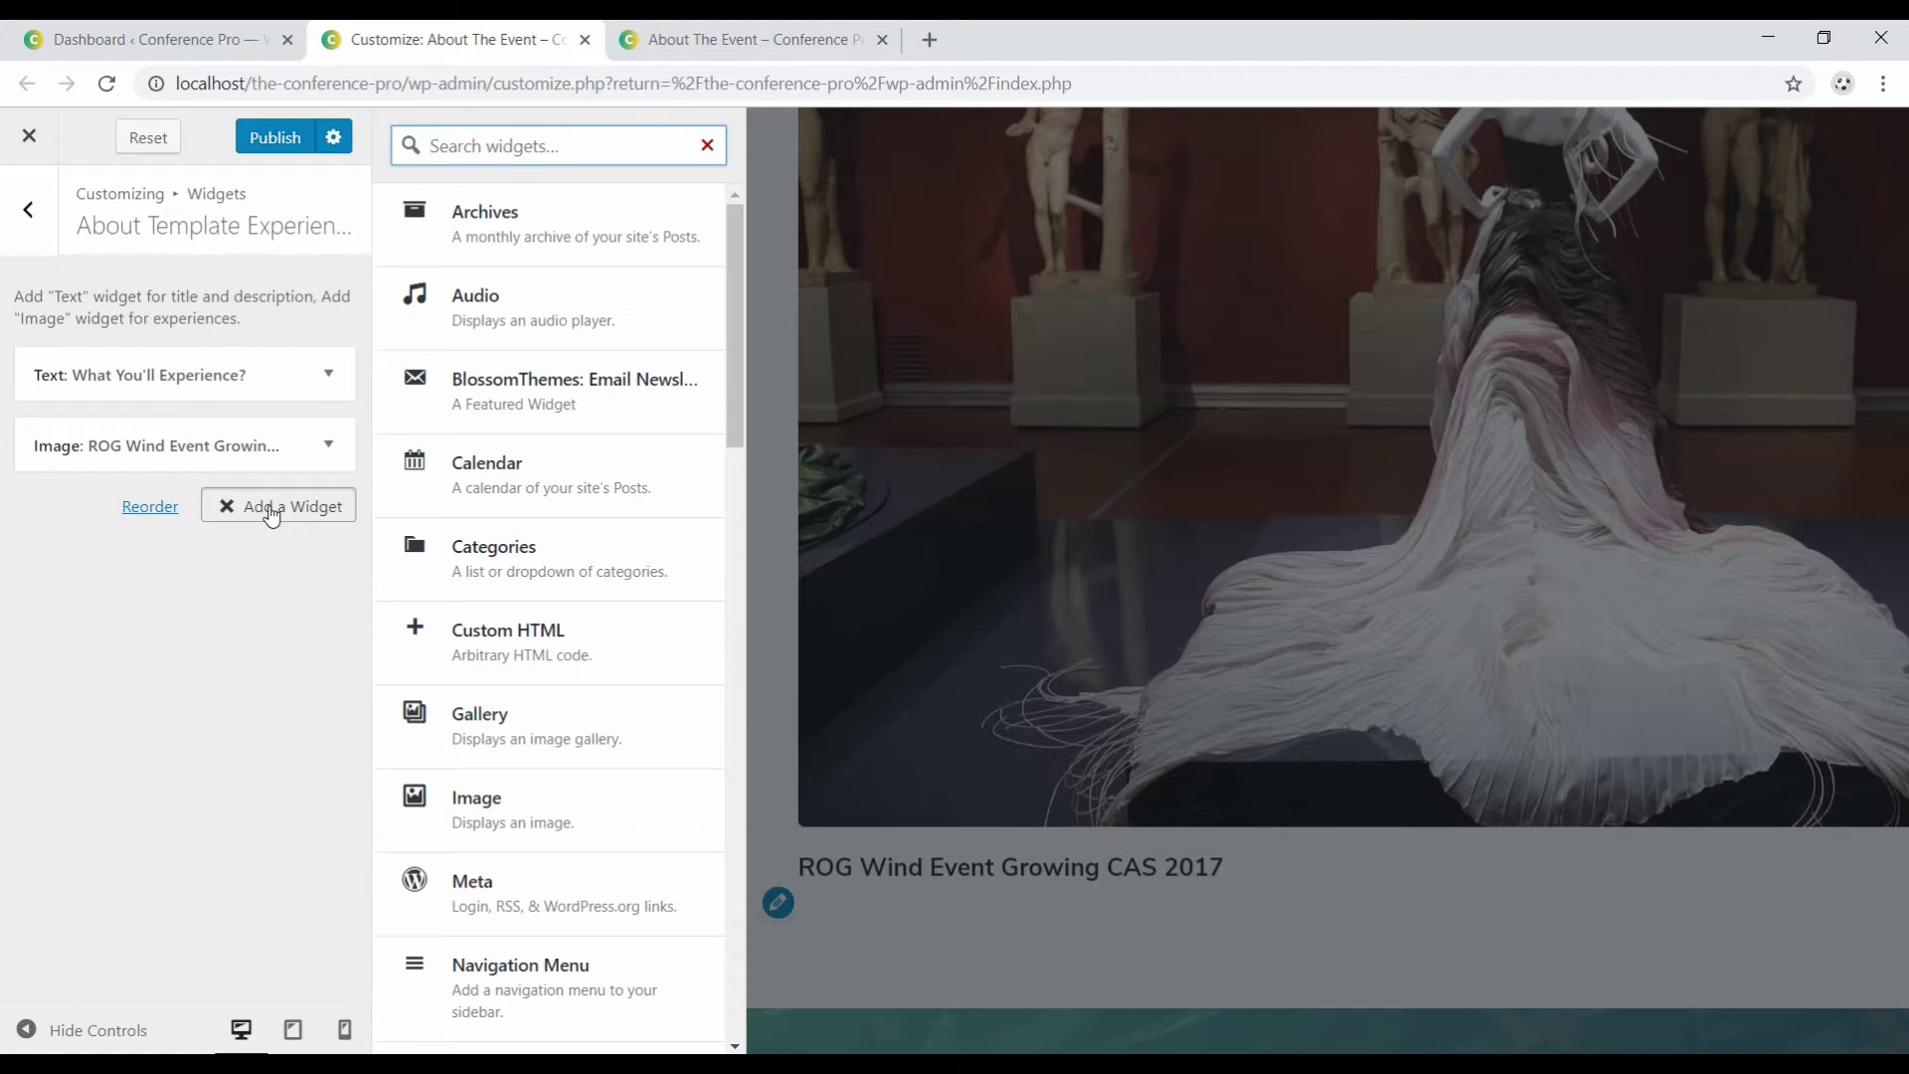
{"action": "type", "text": "image"}
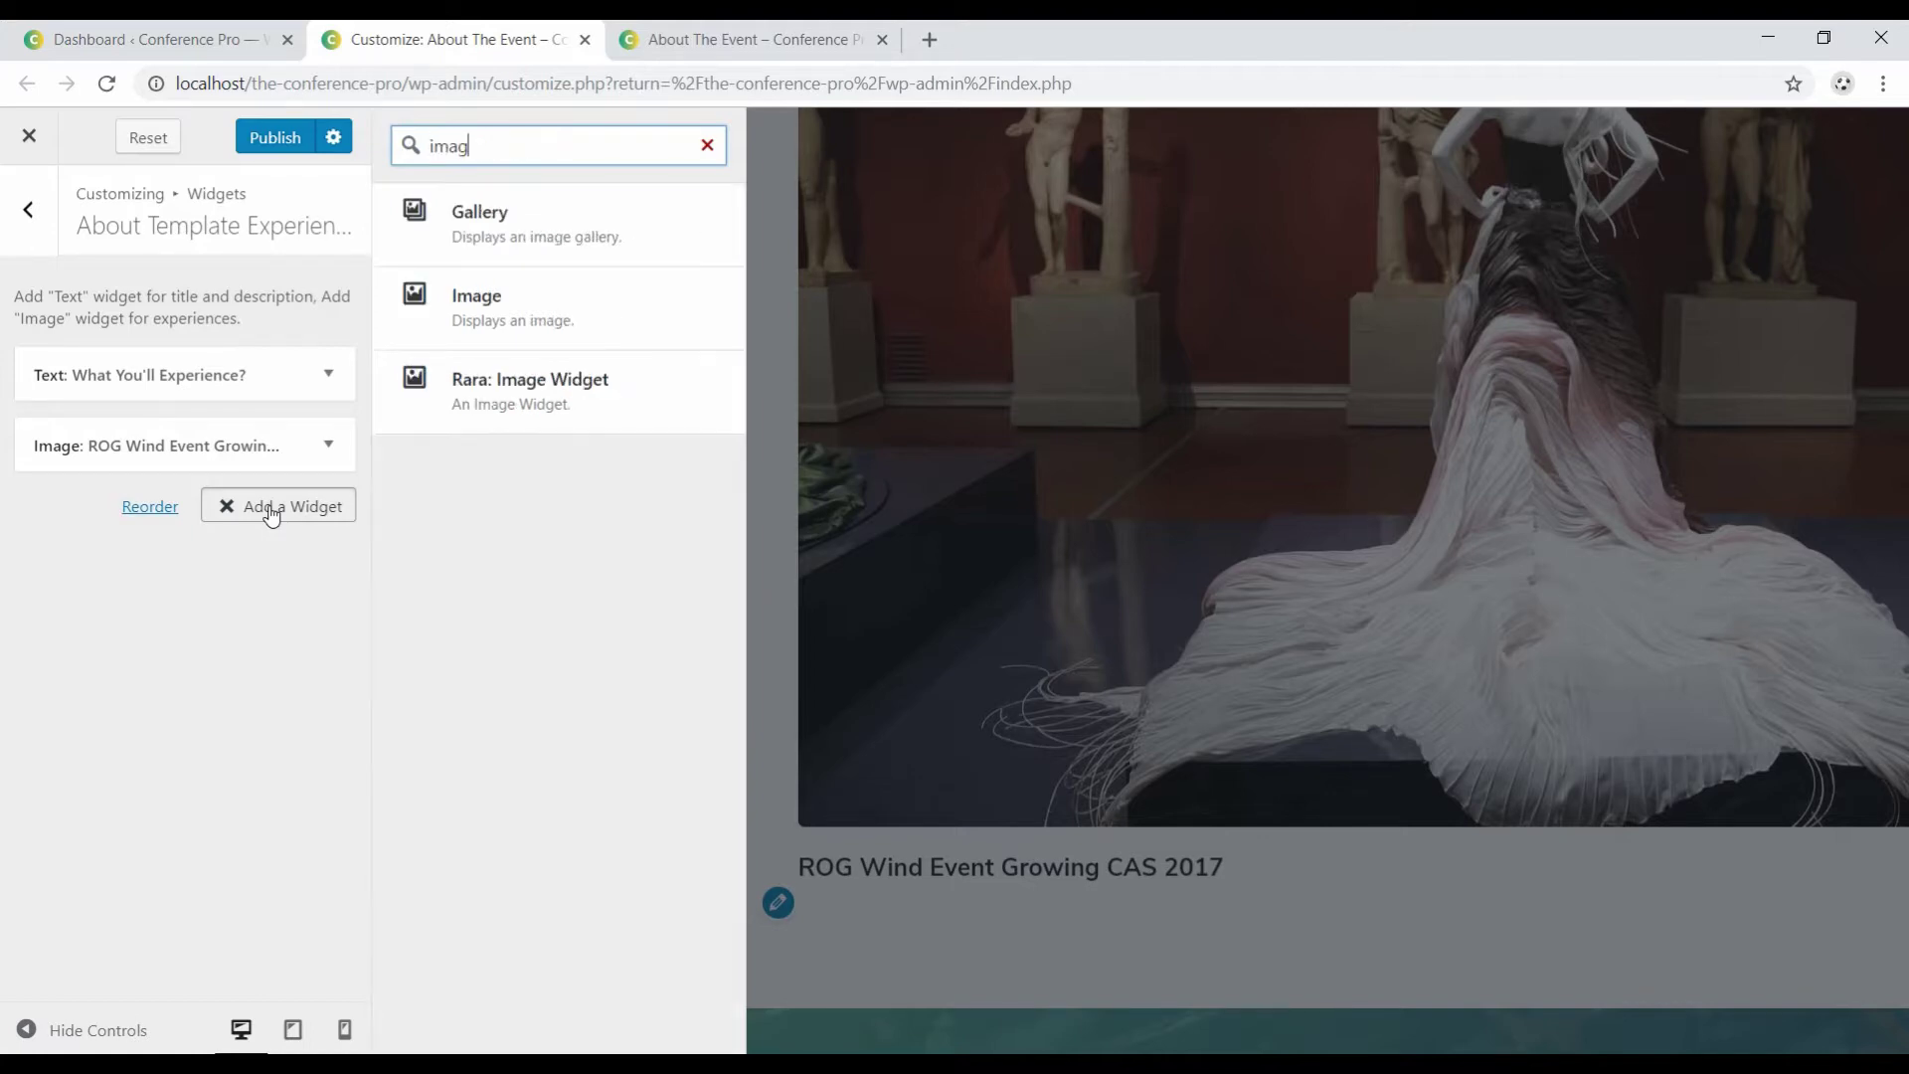
{"action": "left_click", "coordinate": [503, 317]}
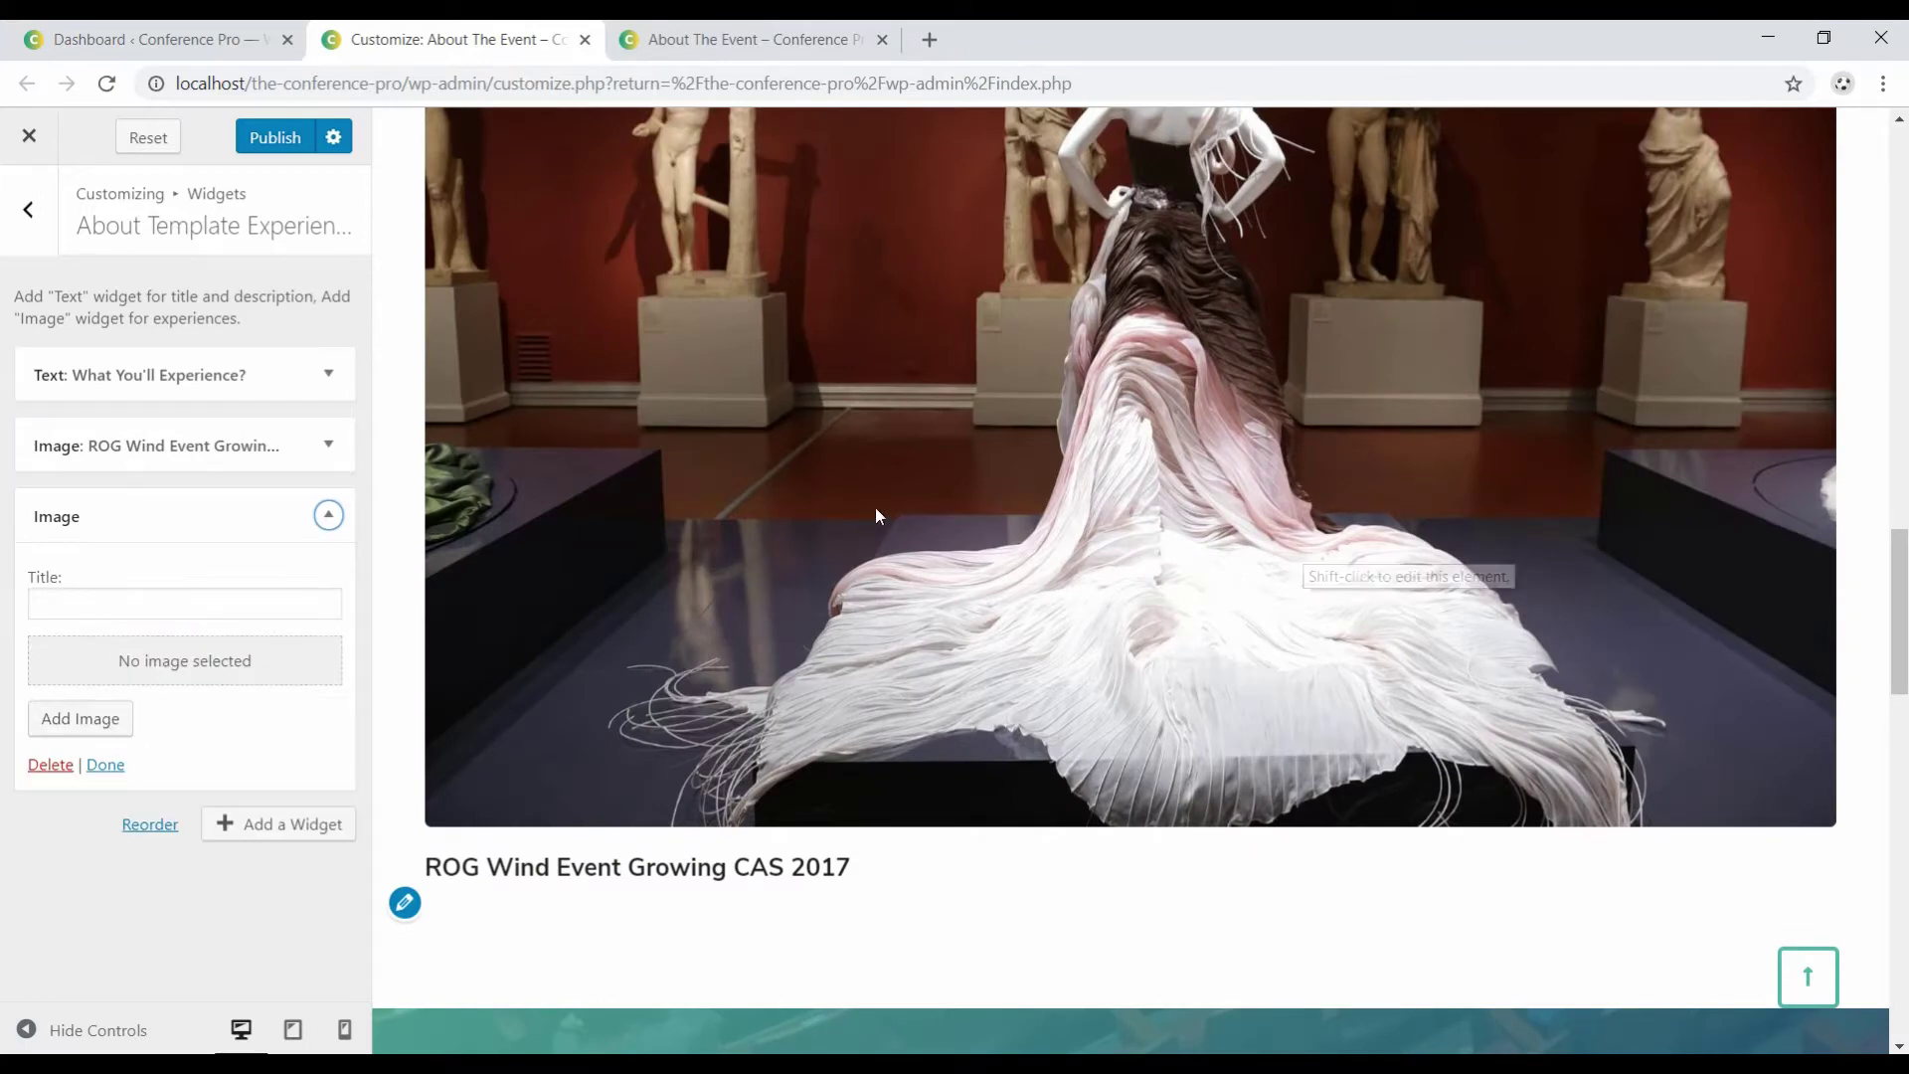
{"action": "left_click", "coordinate": [101, 720]}
{"action": "left_click", "coordinate": [751, 437]}
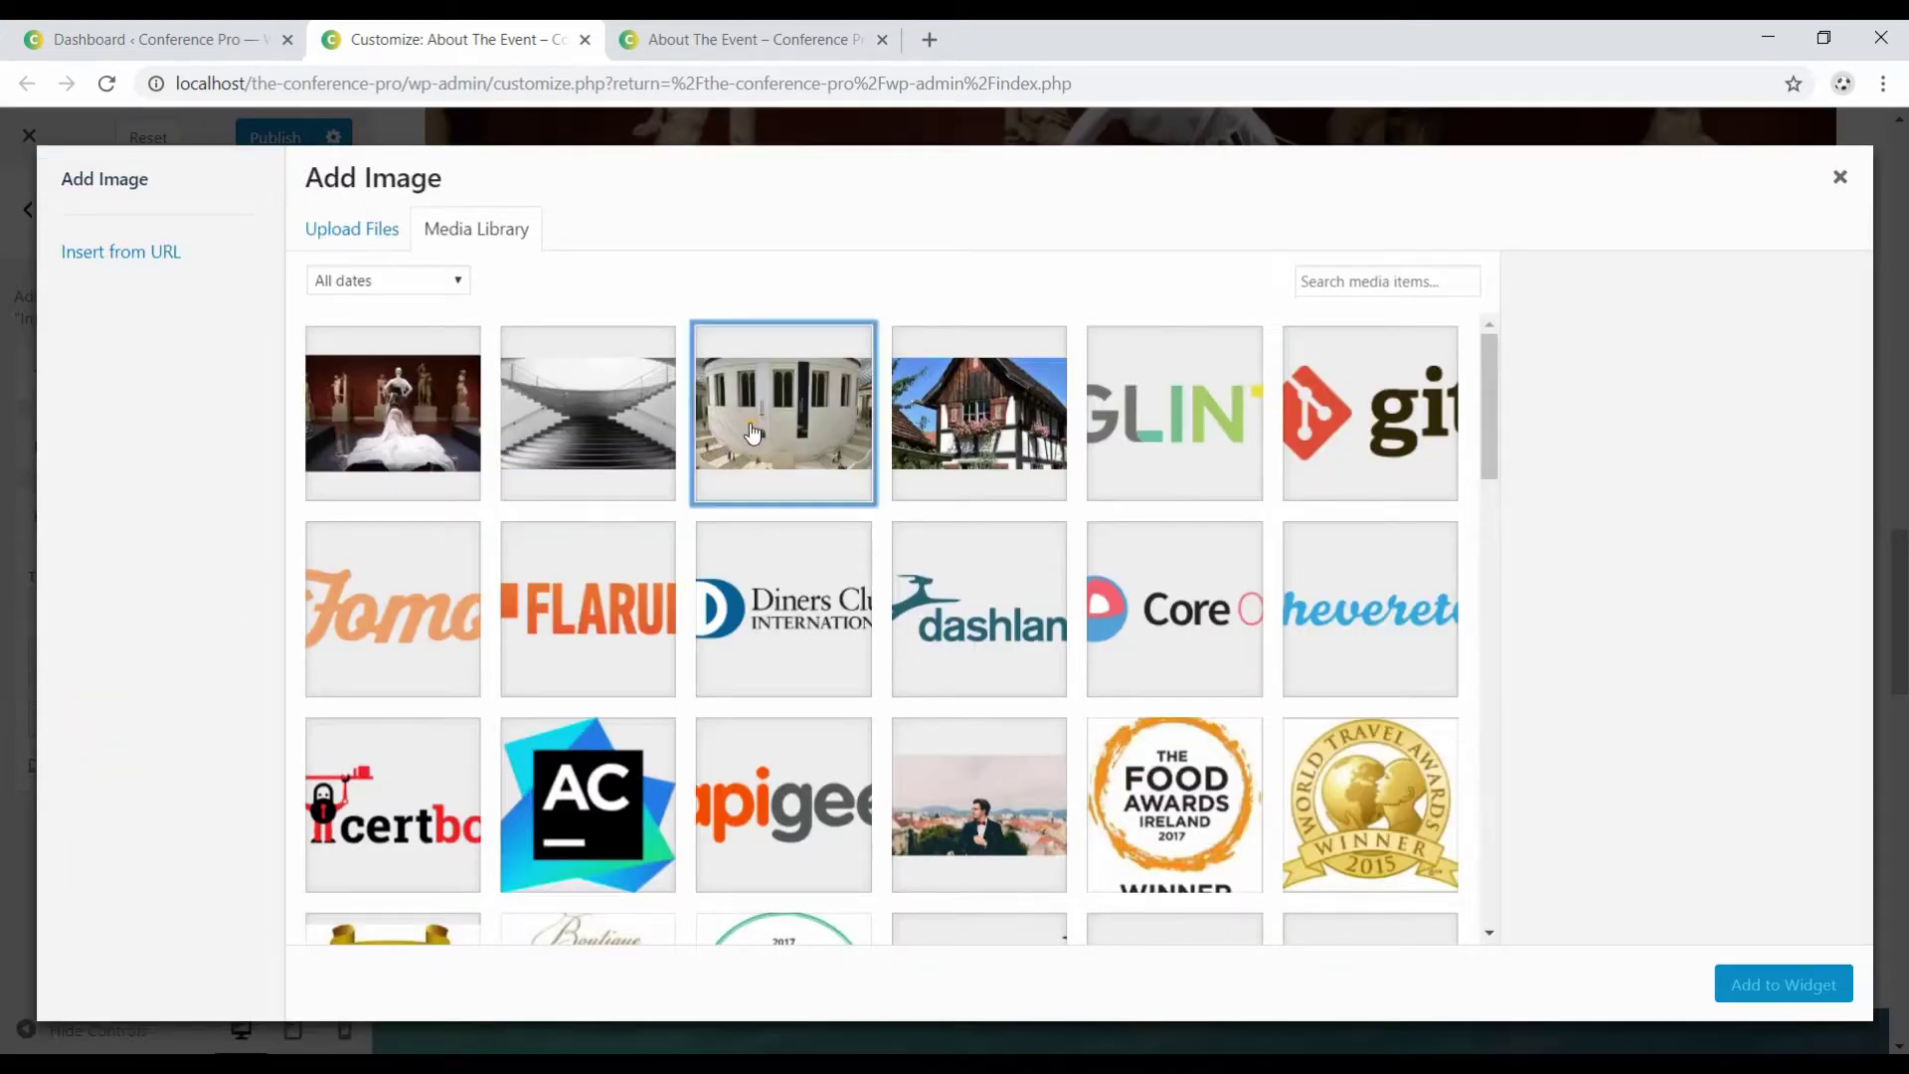
{"action": "left_click", "coordinate": [1783, 984]}
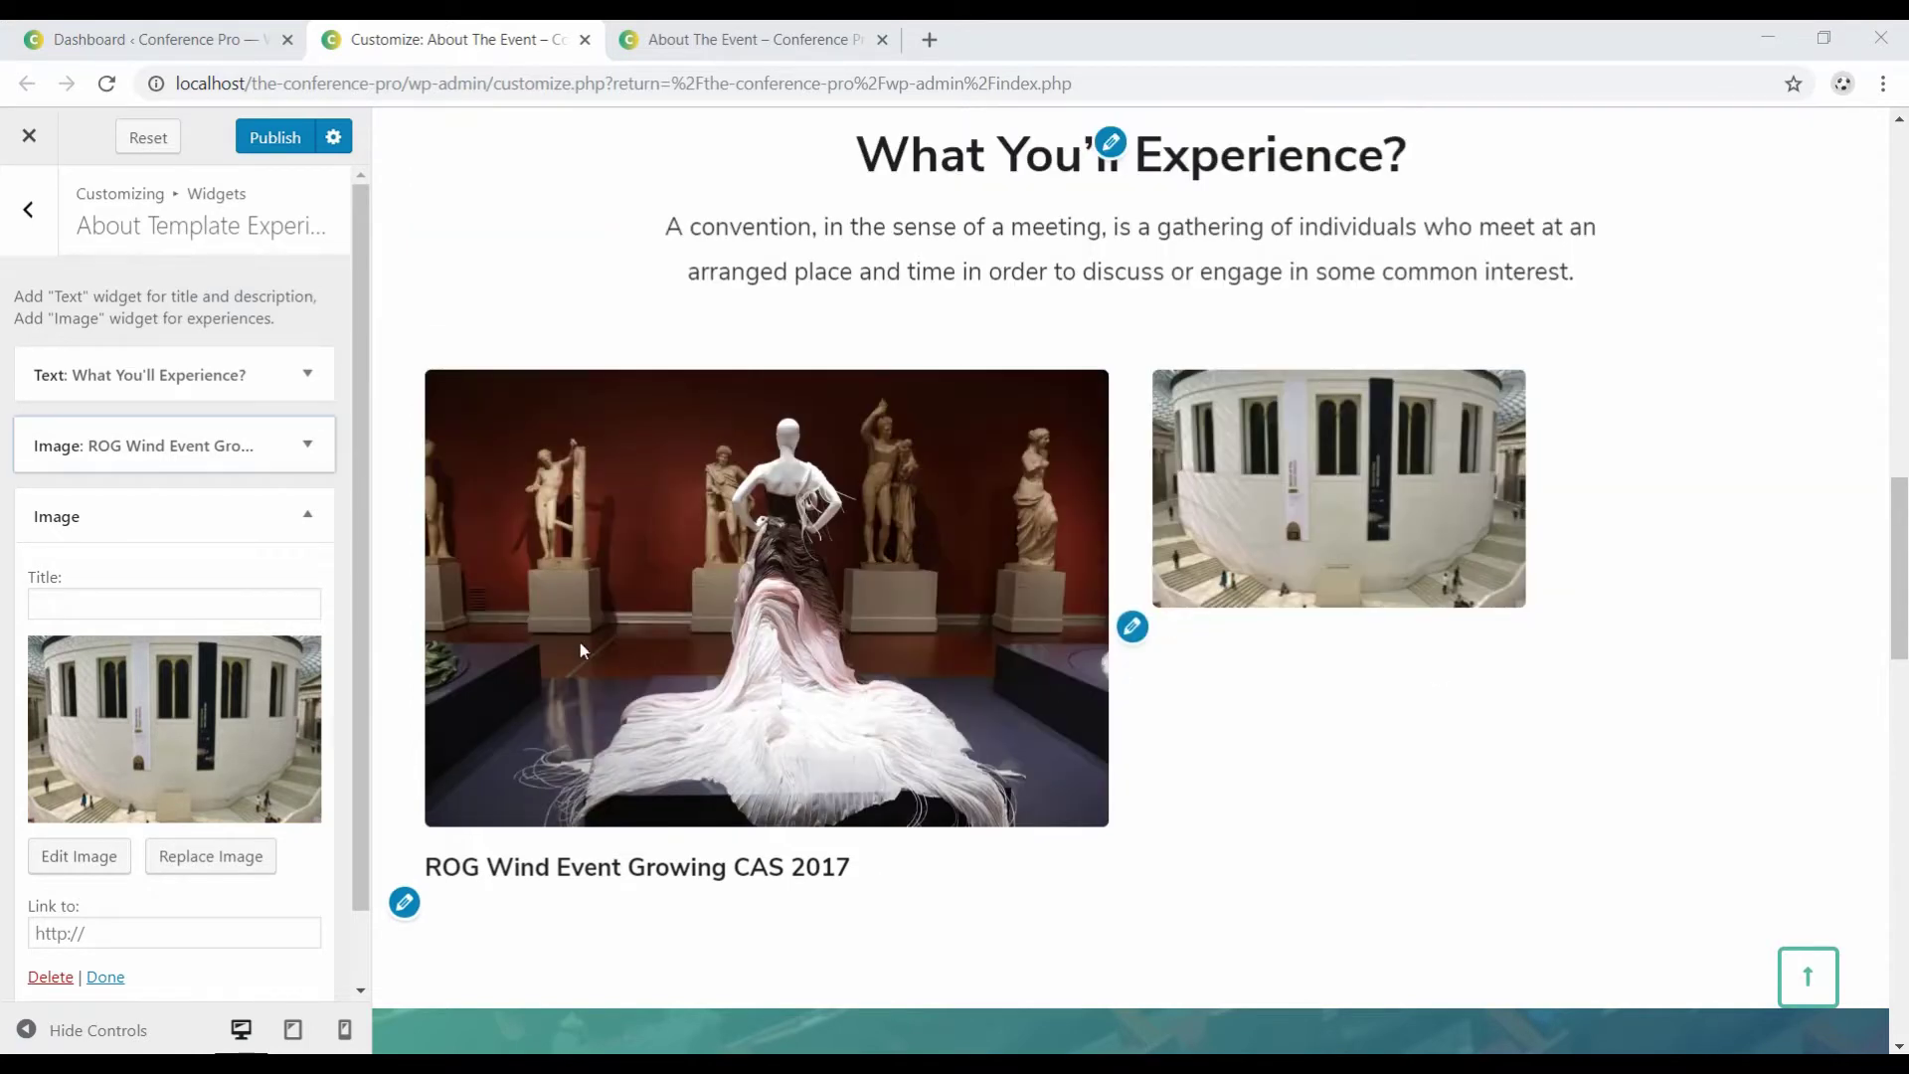
Title the round building widget "International and national Design Event" and set its image size to Full Size – 550 × 350.
{"action": "left_click", "coordinate": [90, 607]}
{"action": "type", "text": "International and national Design Event"}
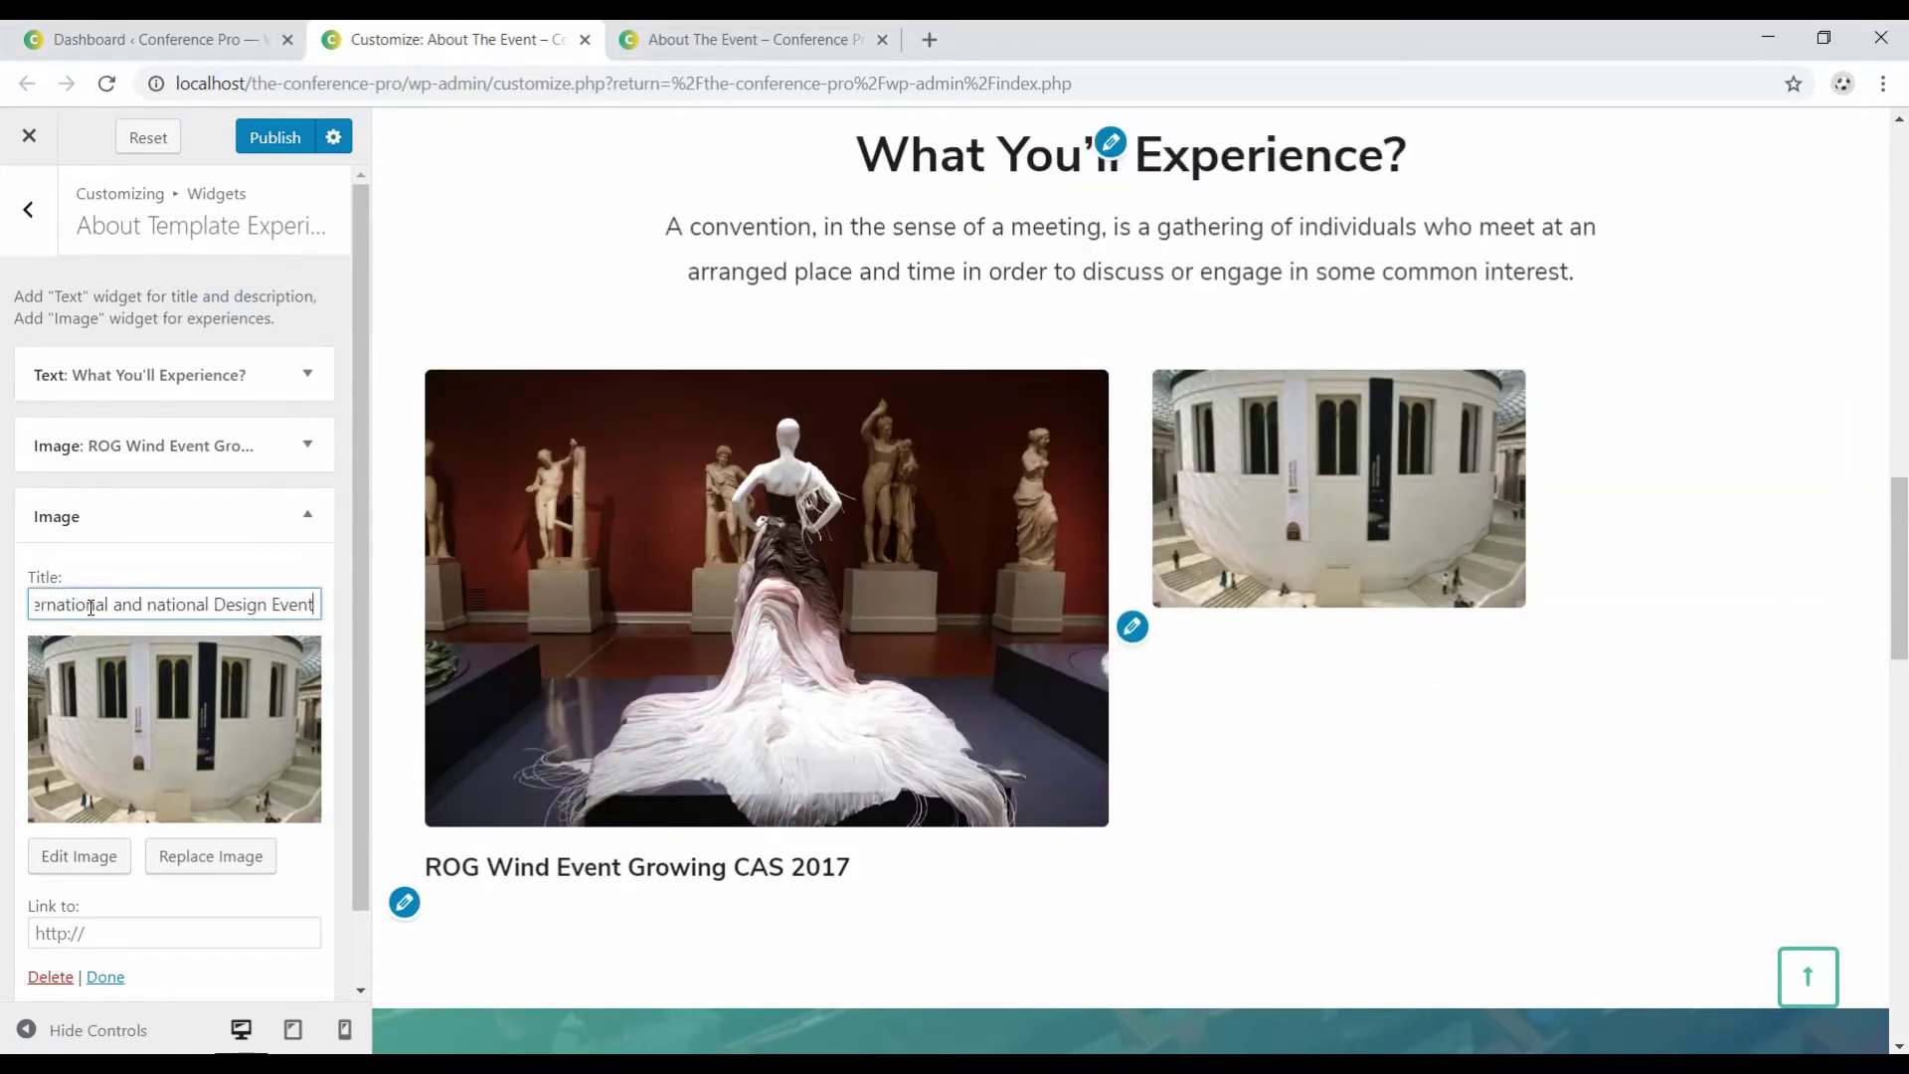
{"action": "left_click", "coordinate": [62, 877]}
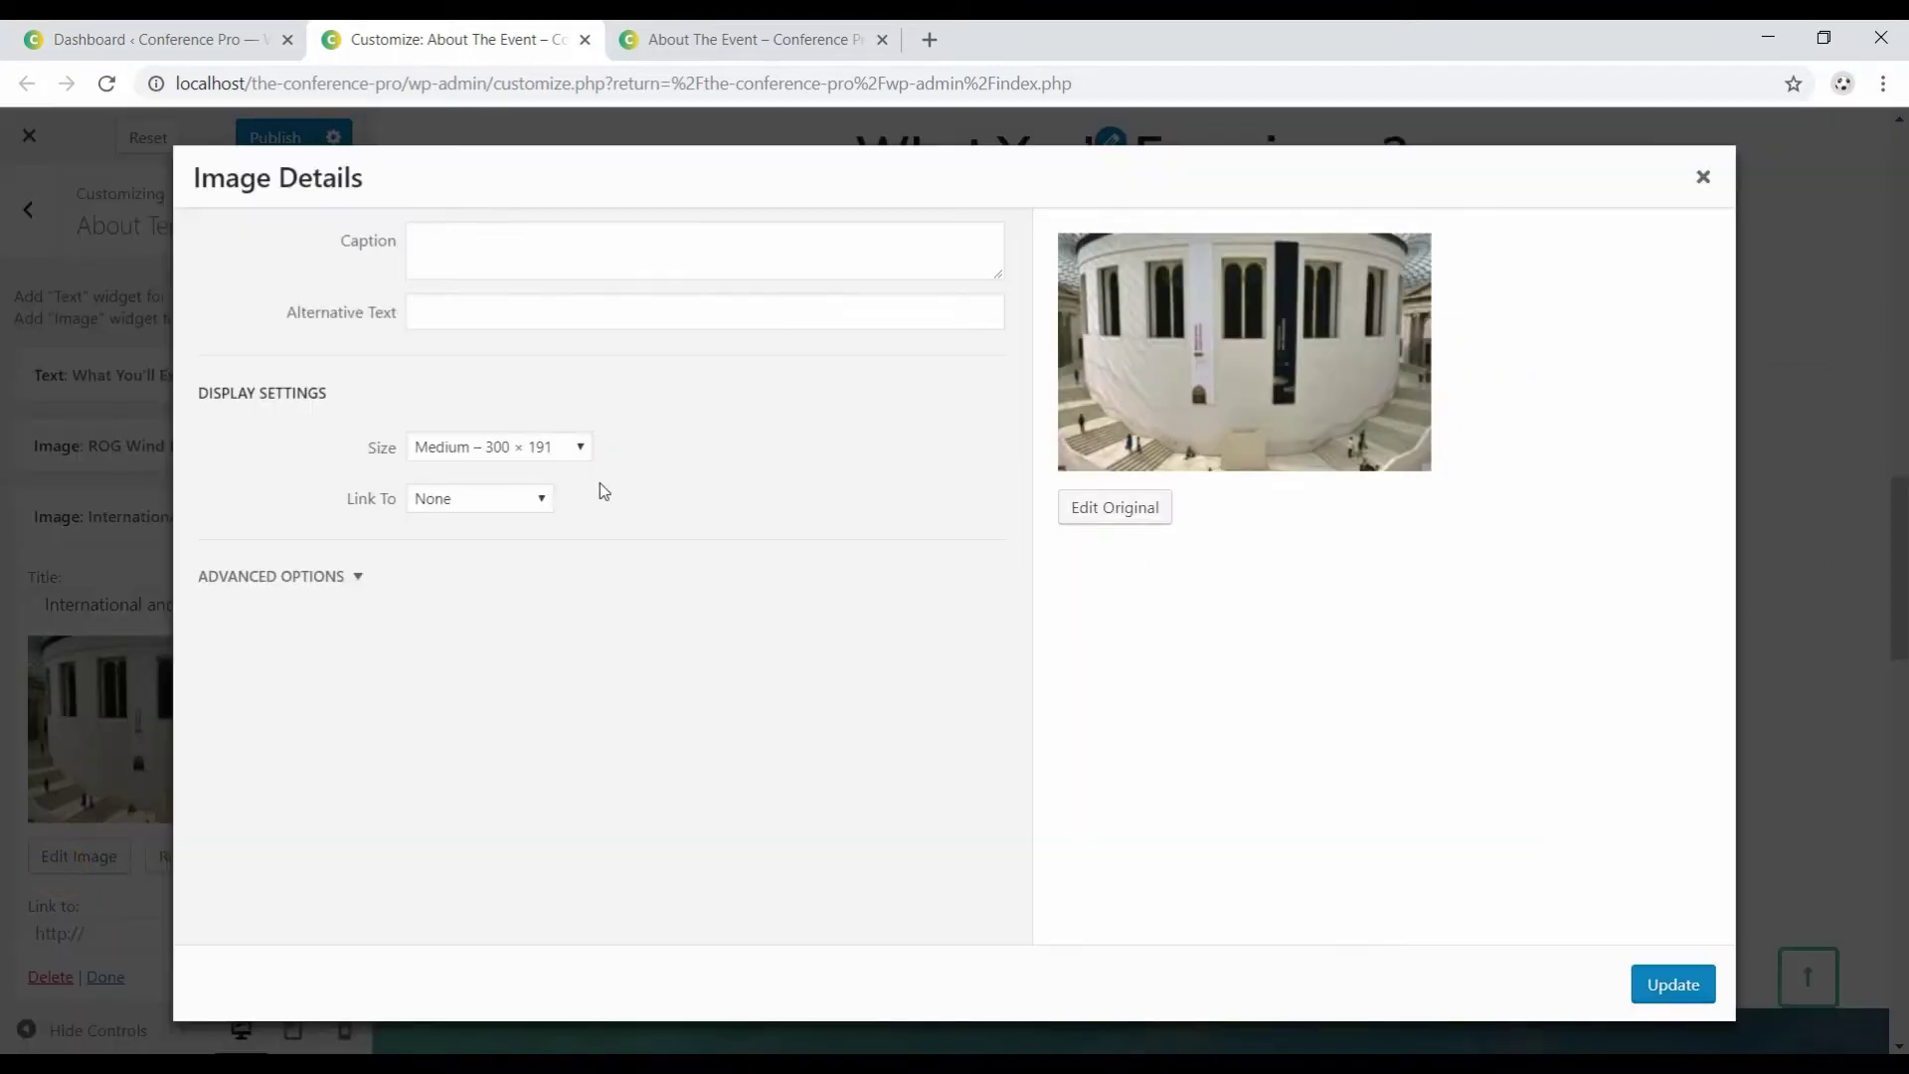
{"action": "left_click", "coordinate": [536, 450]}
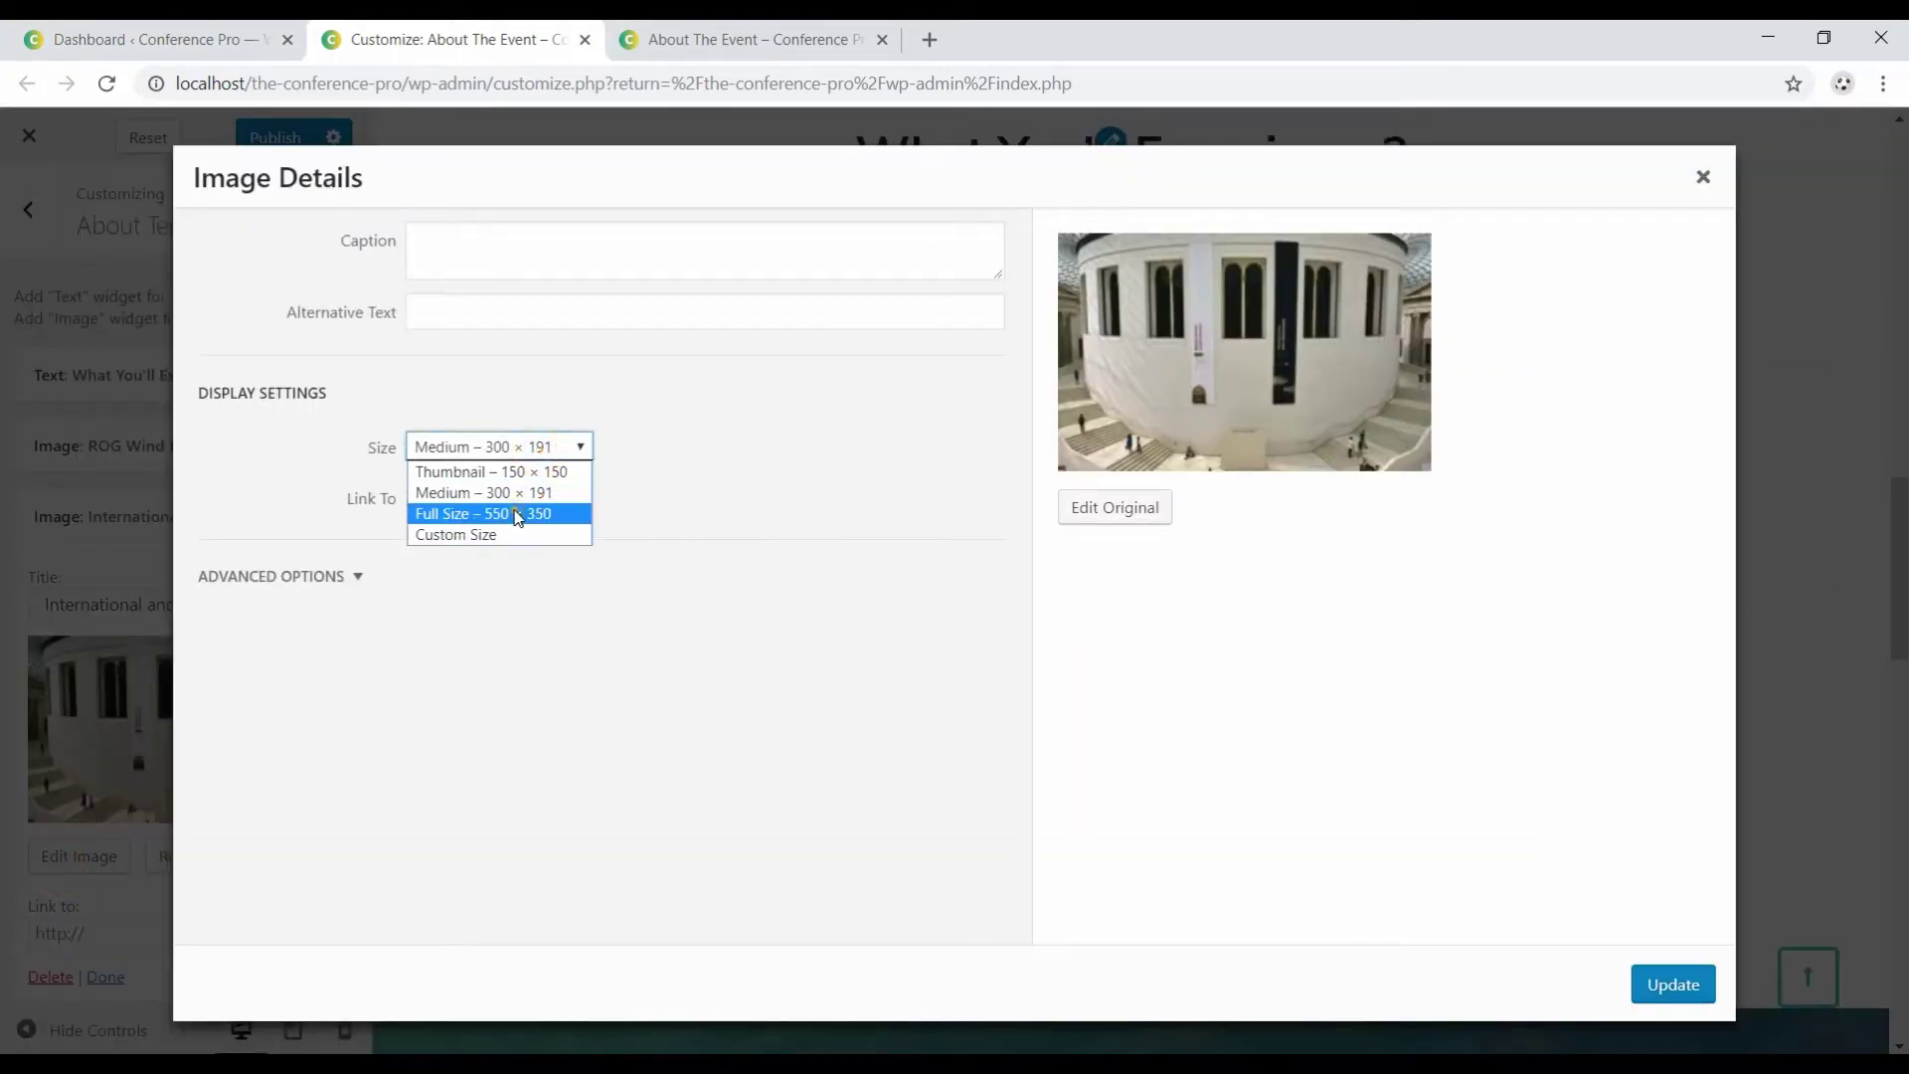
{"action": "left_click", "coordinate": [517, 512]}
{"action": "left_click", "coordinate": [1673, 987]}
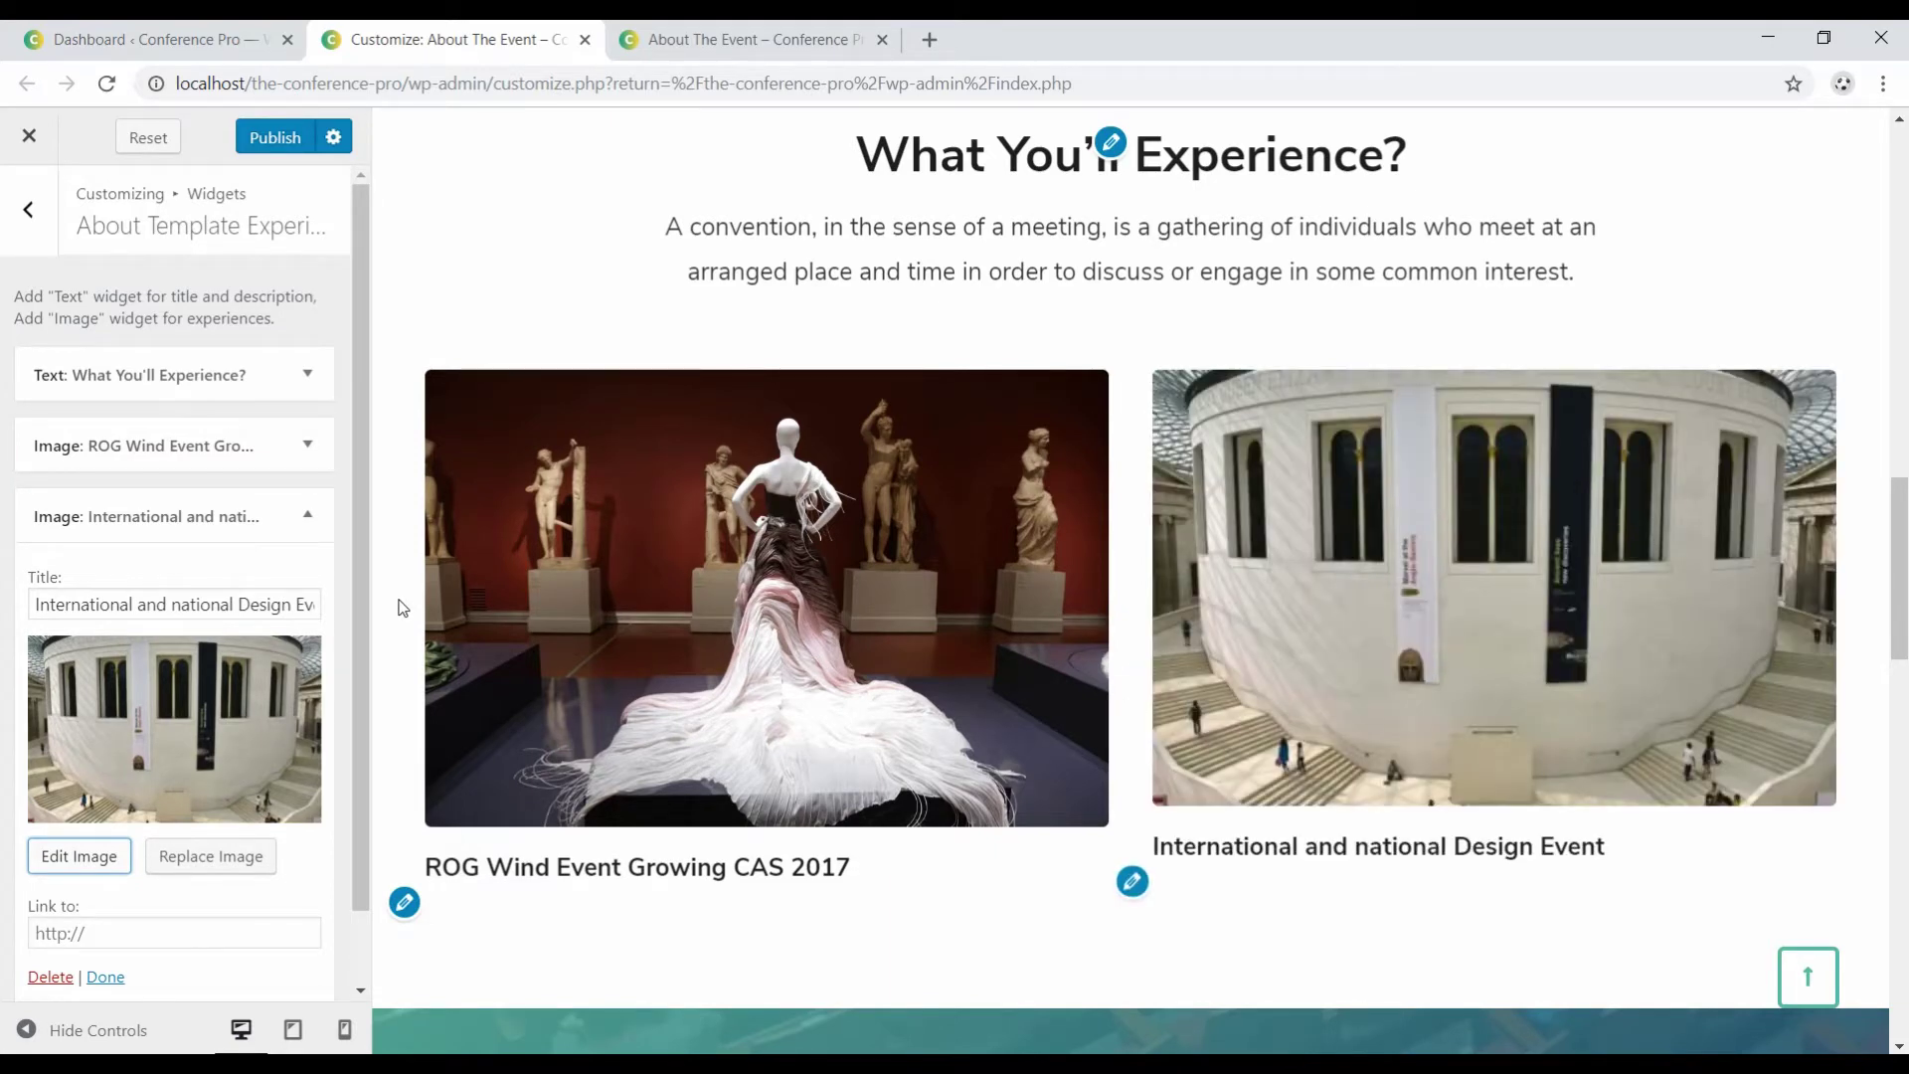
{"action": "scroll", "coordinate": [403, 607], "scroll_direction": "down", "scroll_amount": 1}
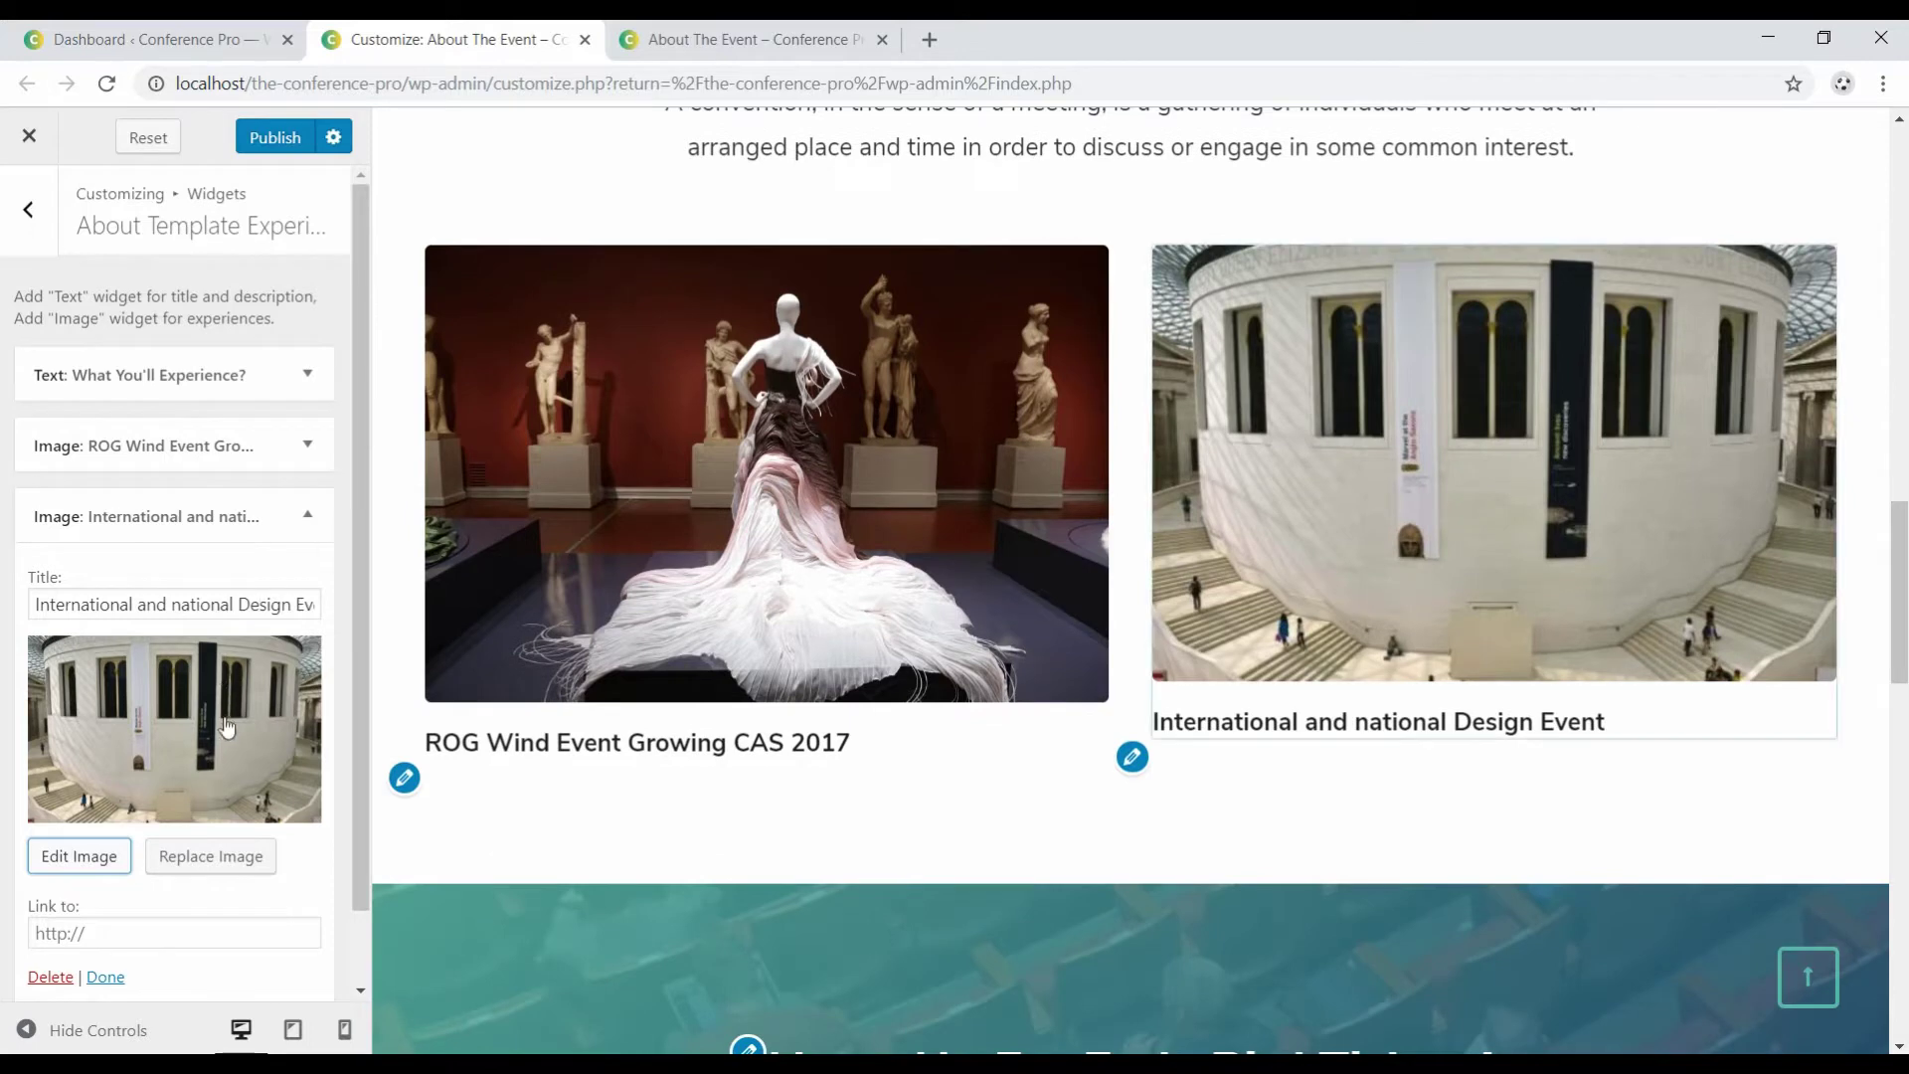
{"action": "scroll", "coordinate": [231, 774], "scroll_direction": "down", "scroll_amount": 1}
{"action": "left_click", "coordinate": [113, 897]}
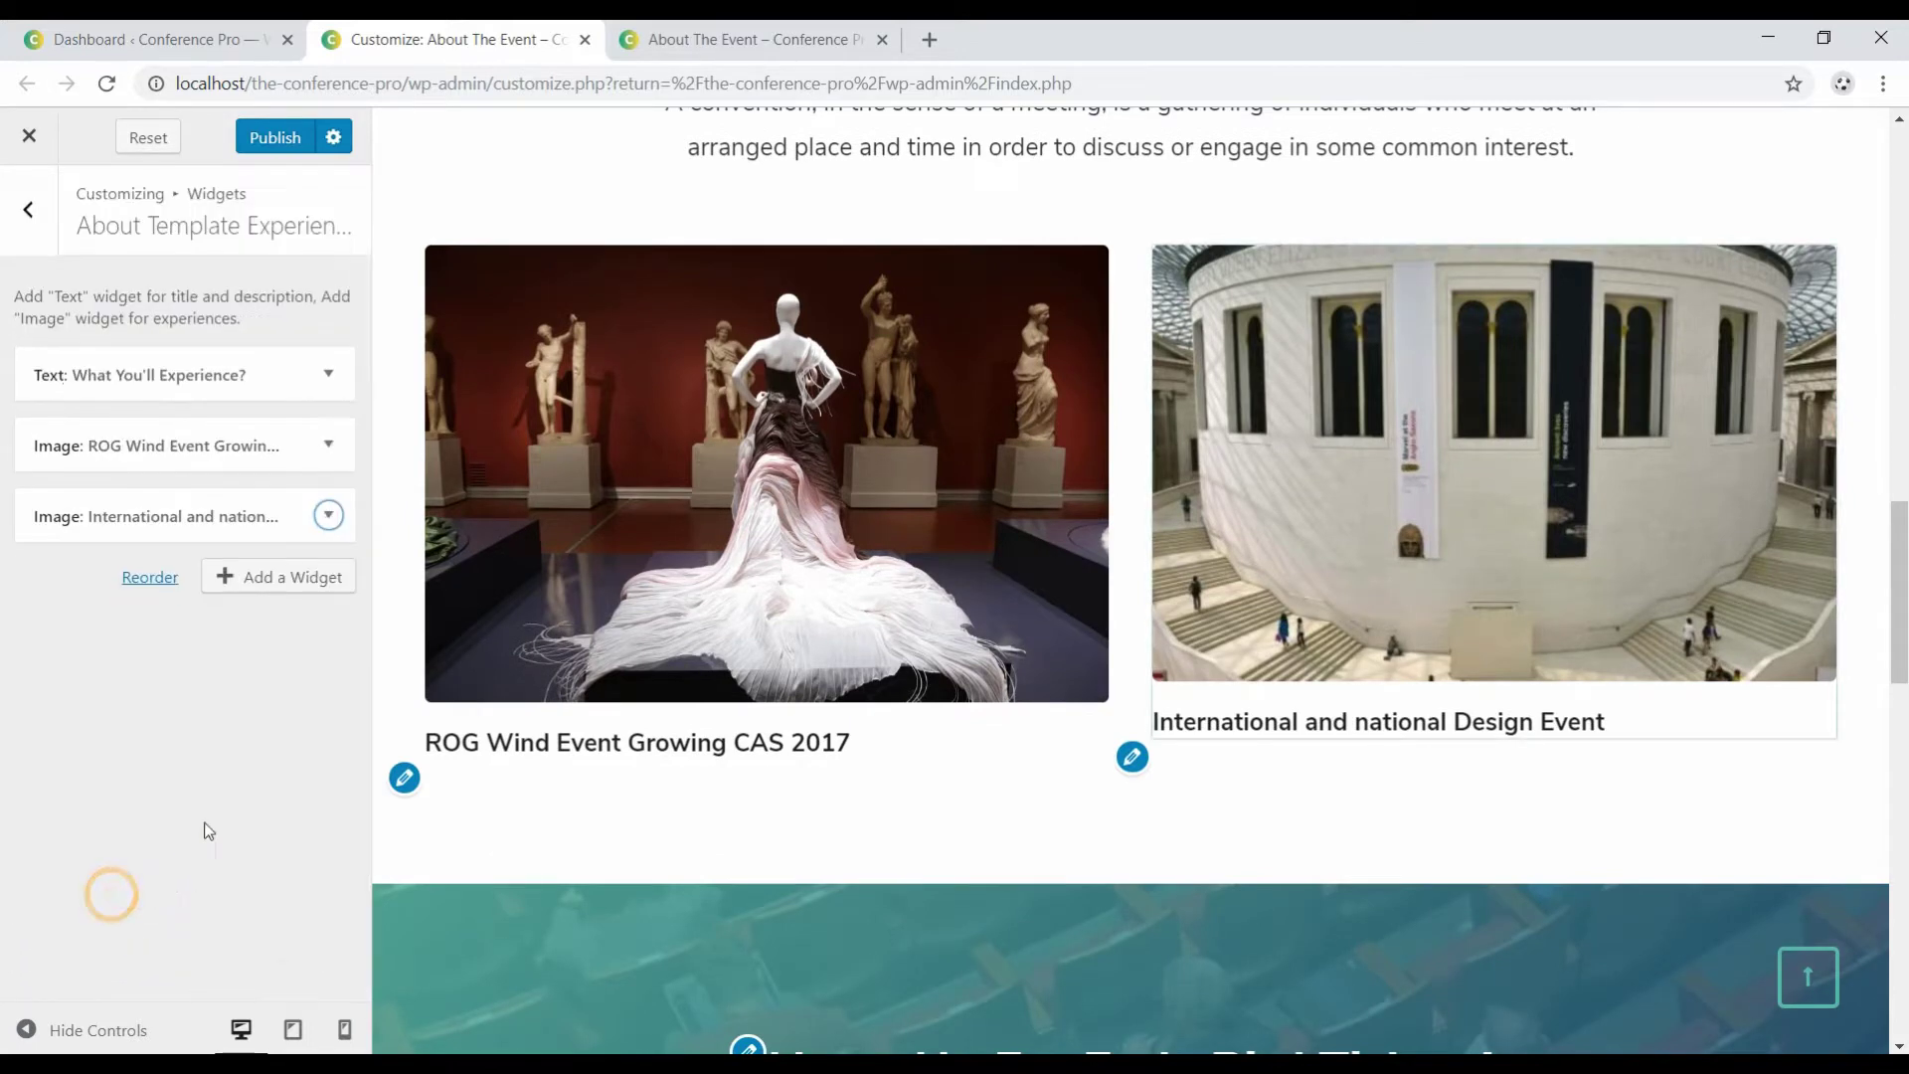
Add a third Image widget to the experience section and title it "Creative Gallery Lounge and Showcase".
{"action": "left_click", "coordinate": [282, 577]}
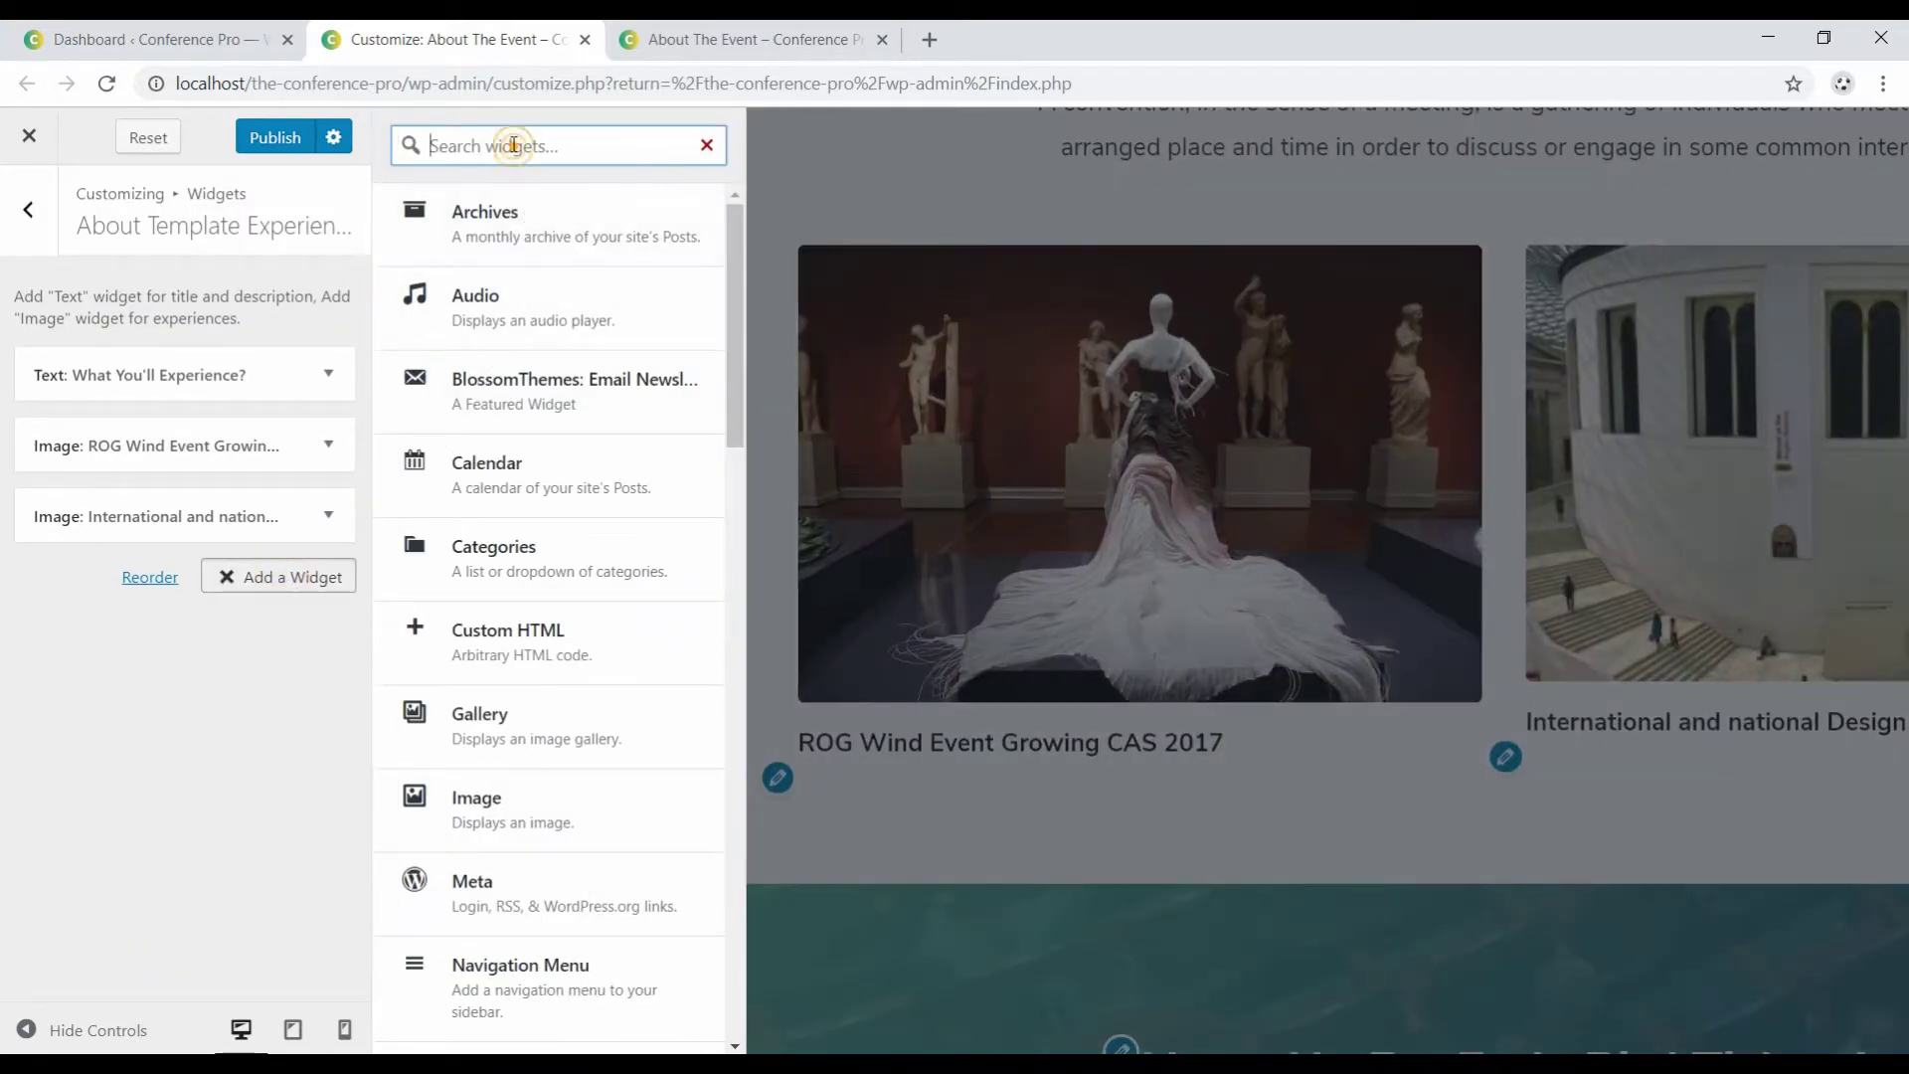
{"action": "type", "text": "imag"}
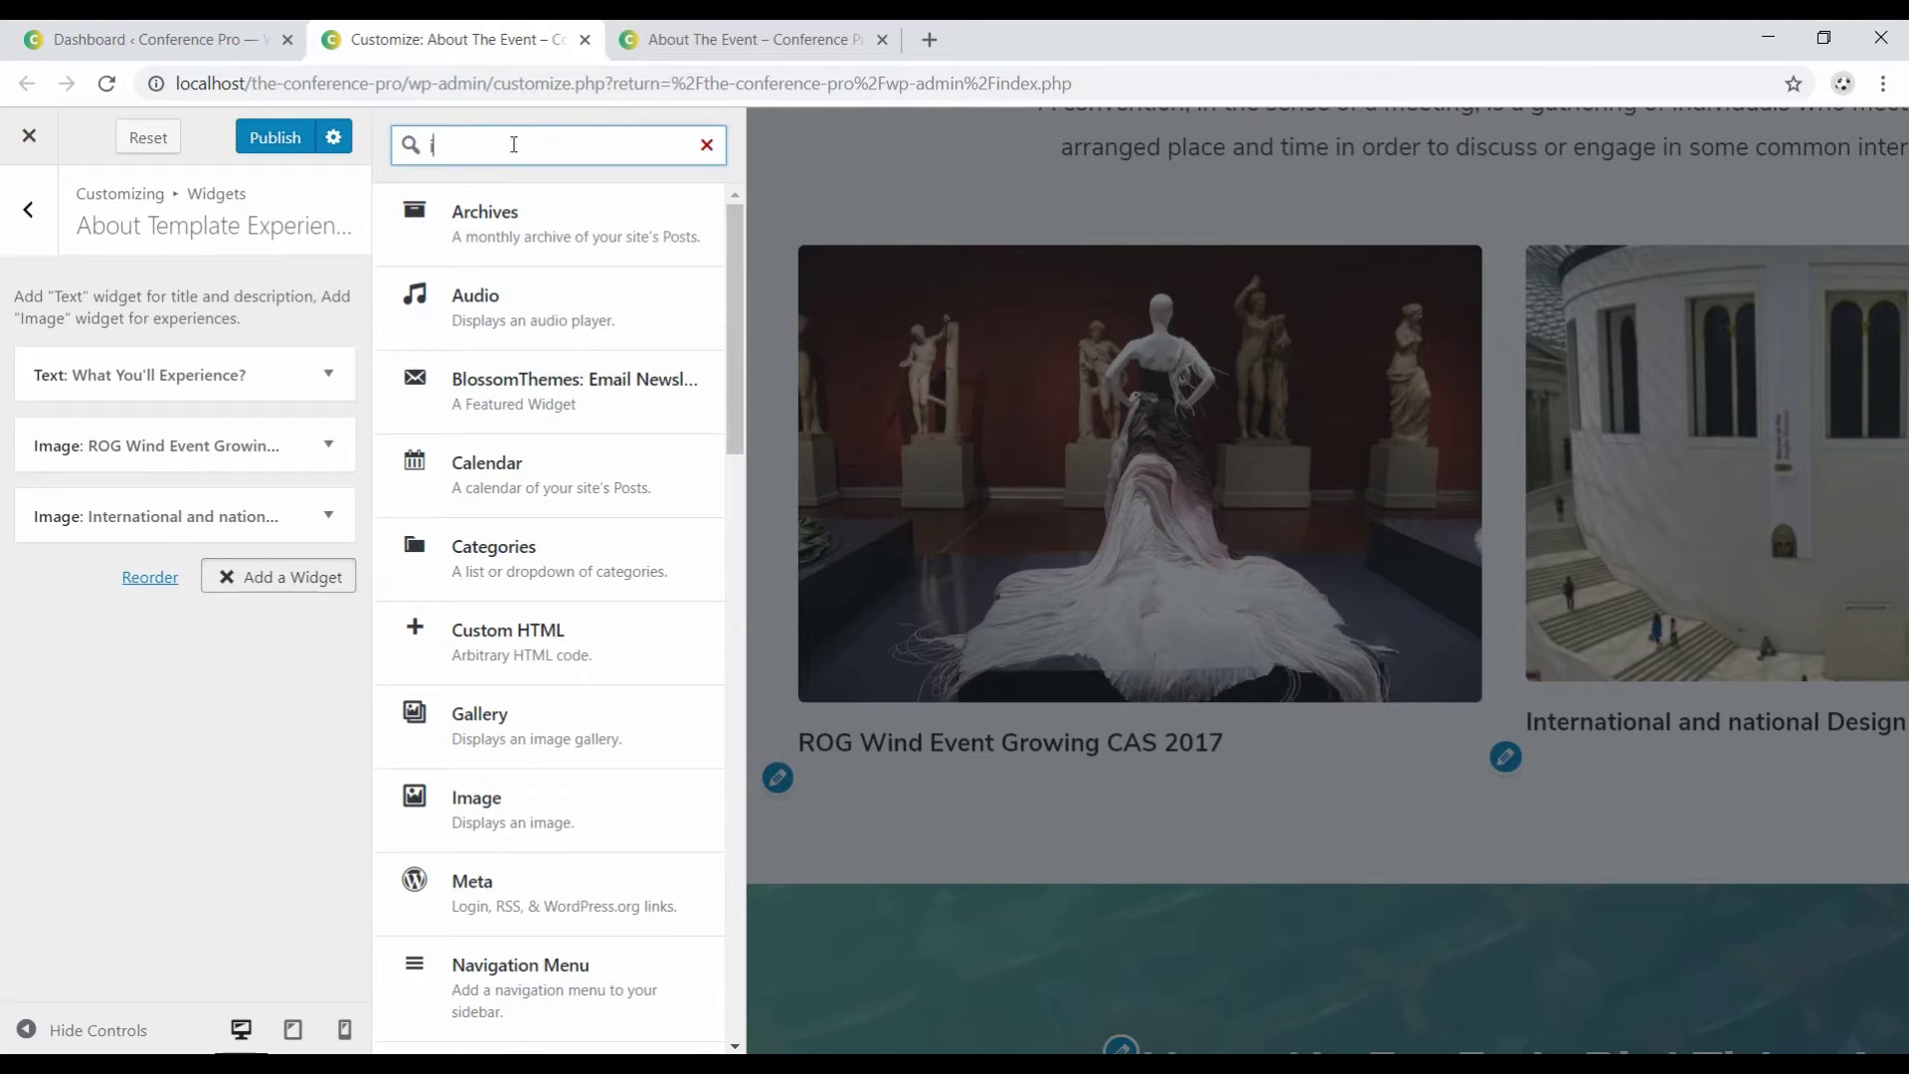
{"action": "left_click", "coordinate": [482, 303]}
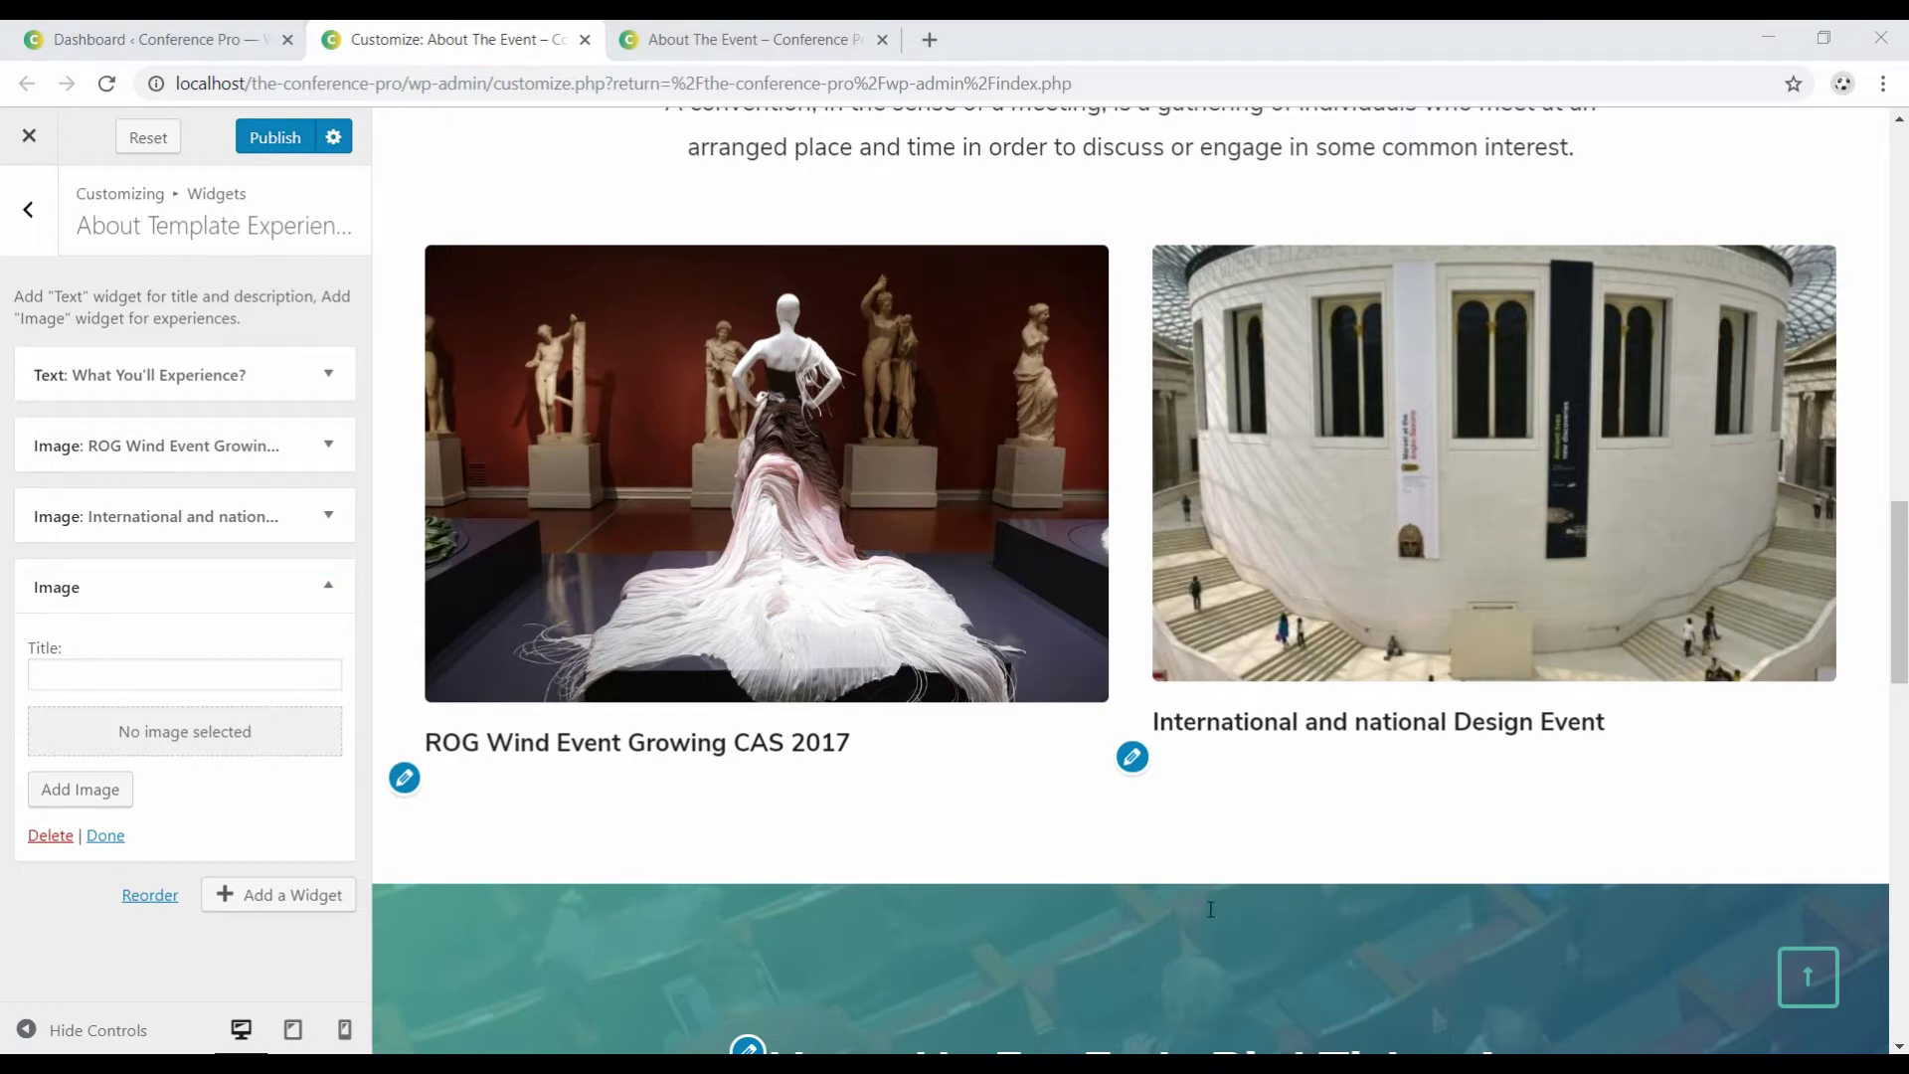
{"action": "left_click", "coordinate": [130, 668]}
{"action": "type", "text": "Creative Gallery Lounge and Showcase"}
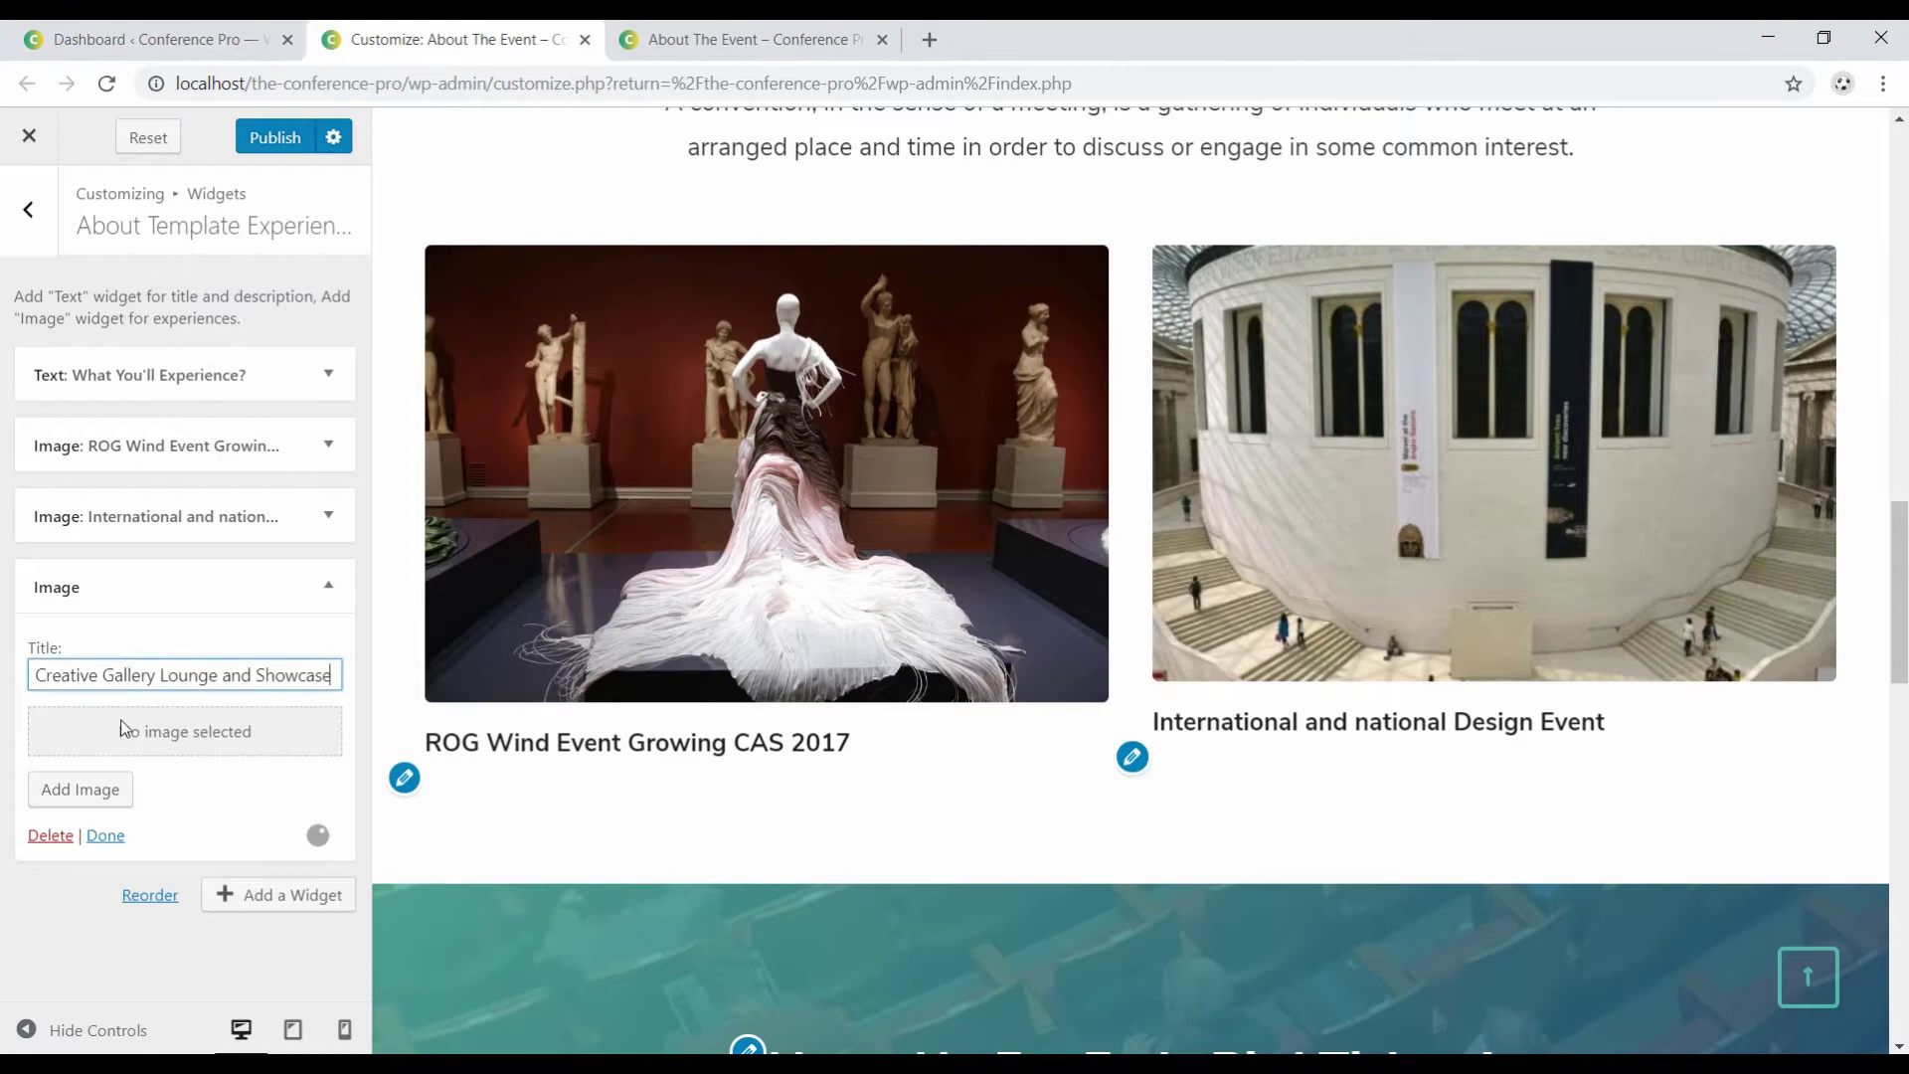
Insert farm-1532915_1920-1-585x550-550x350.jpg at Full Size into the "Creative Gallery Lounge and Showcase" widget and collapse the widget.
{"action": "left_click", "coordinate": [88, 789]}
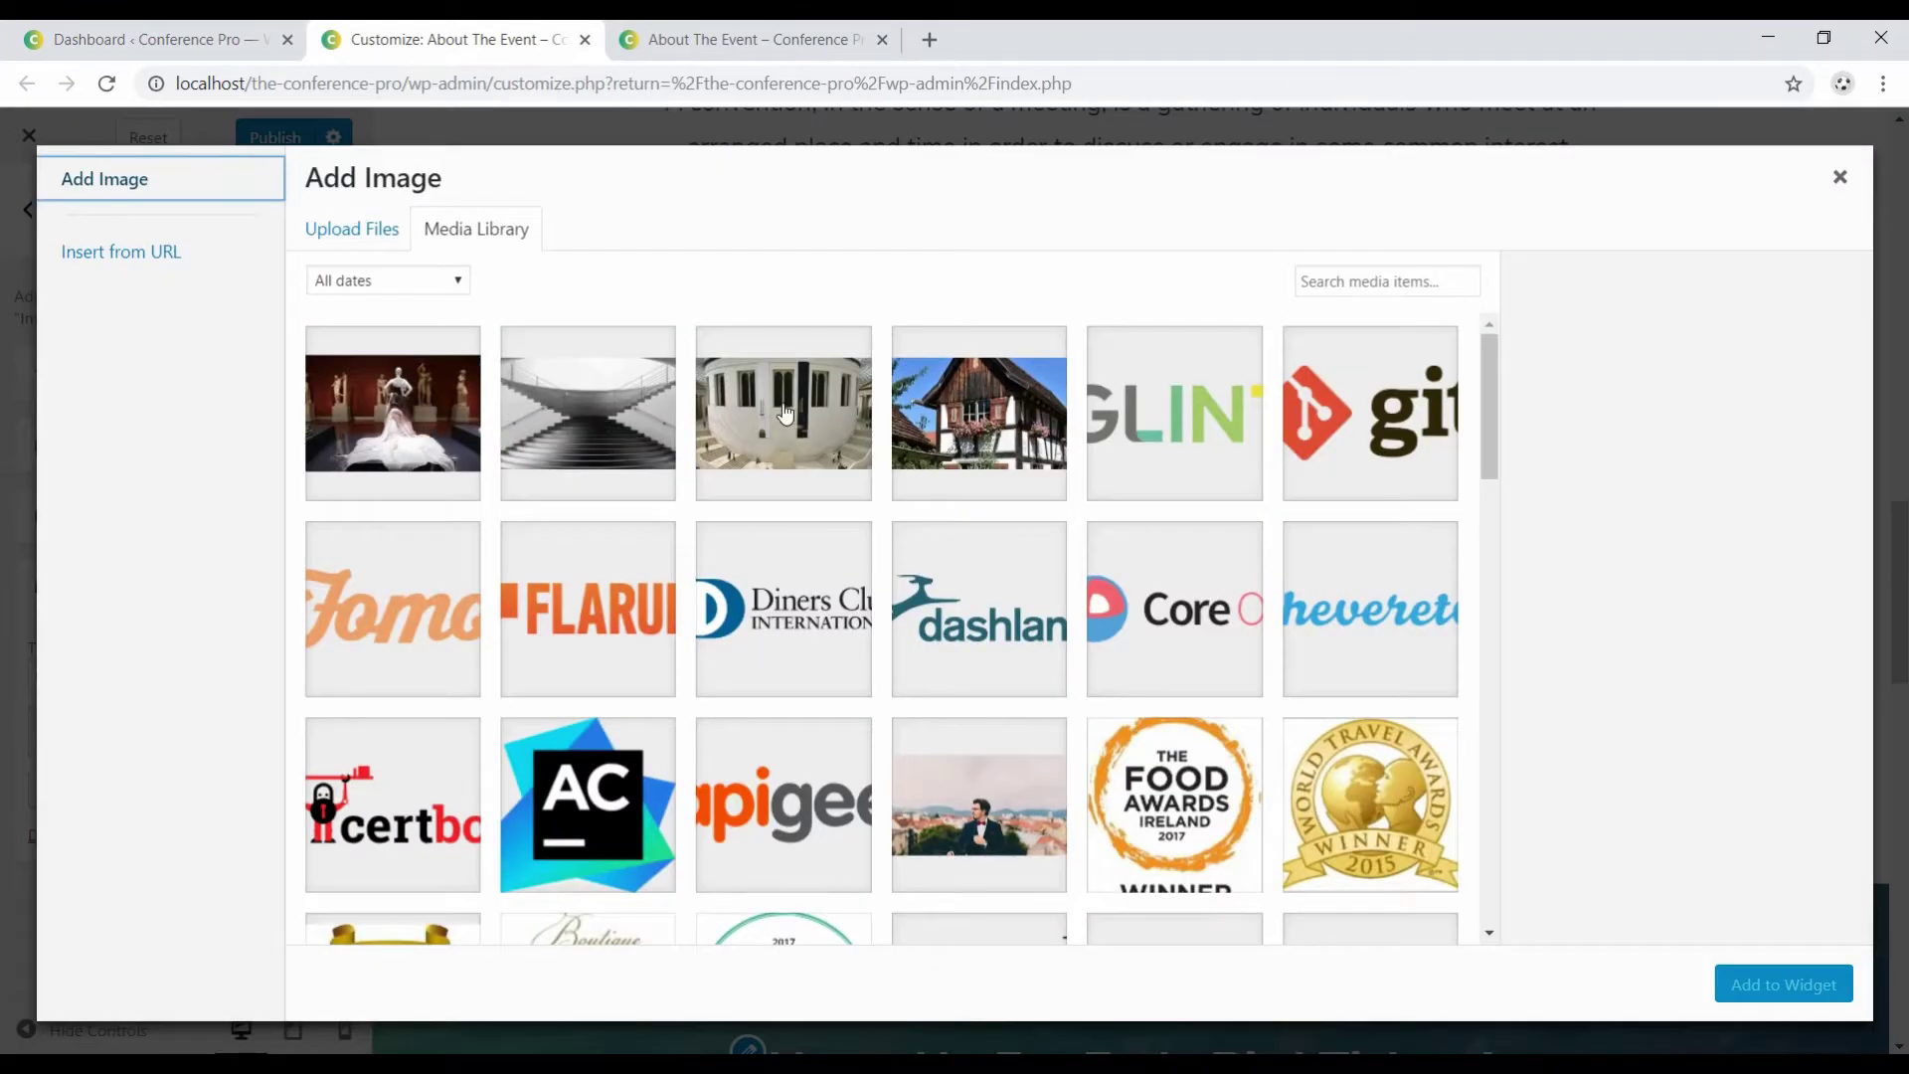
{"action": "left_click", "coordinate": [1060, 445]}
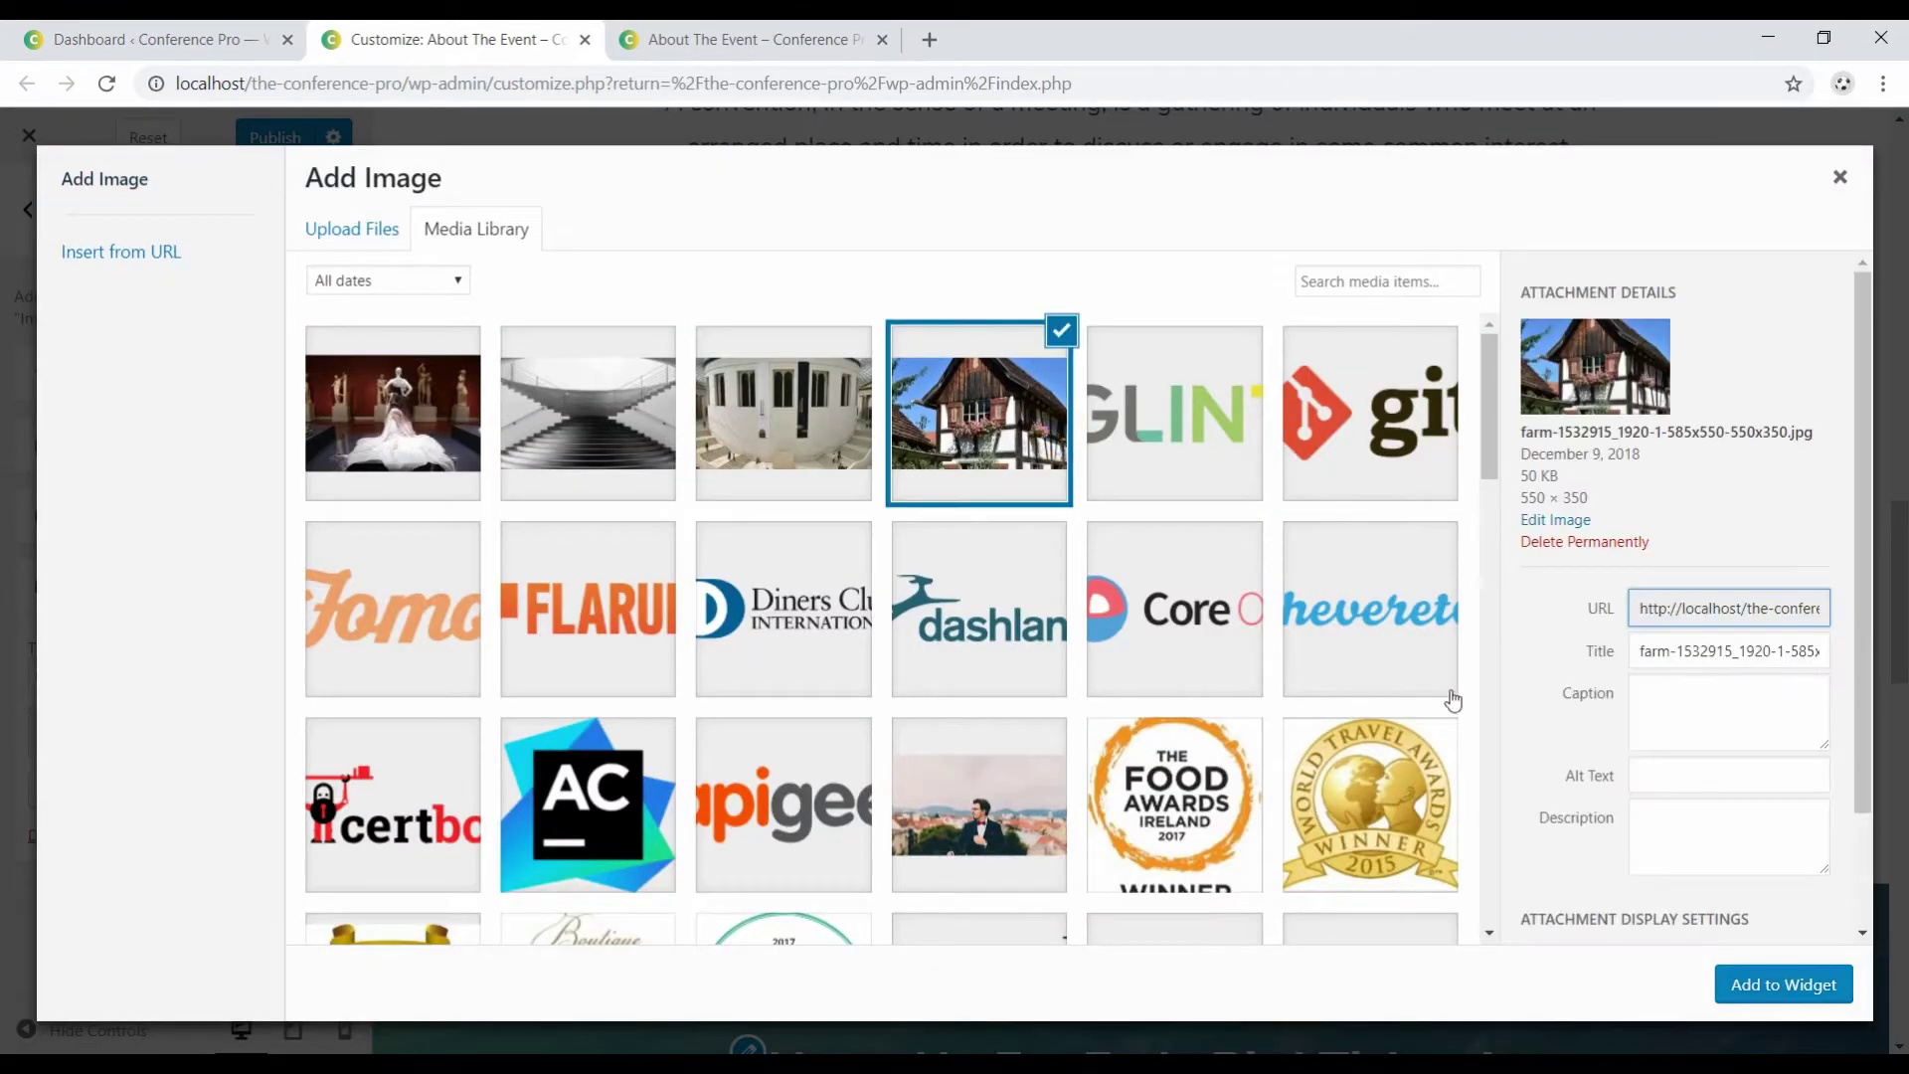
{"action": "scroll", "coordinate": [1712, 693], "scroll_direction": "down", "scroll_amount": 2}
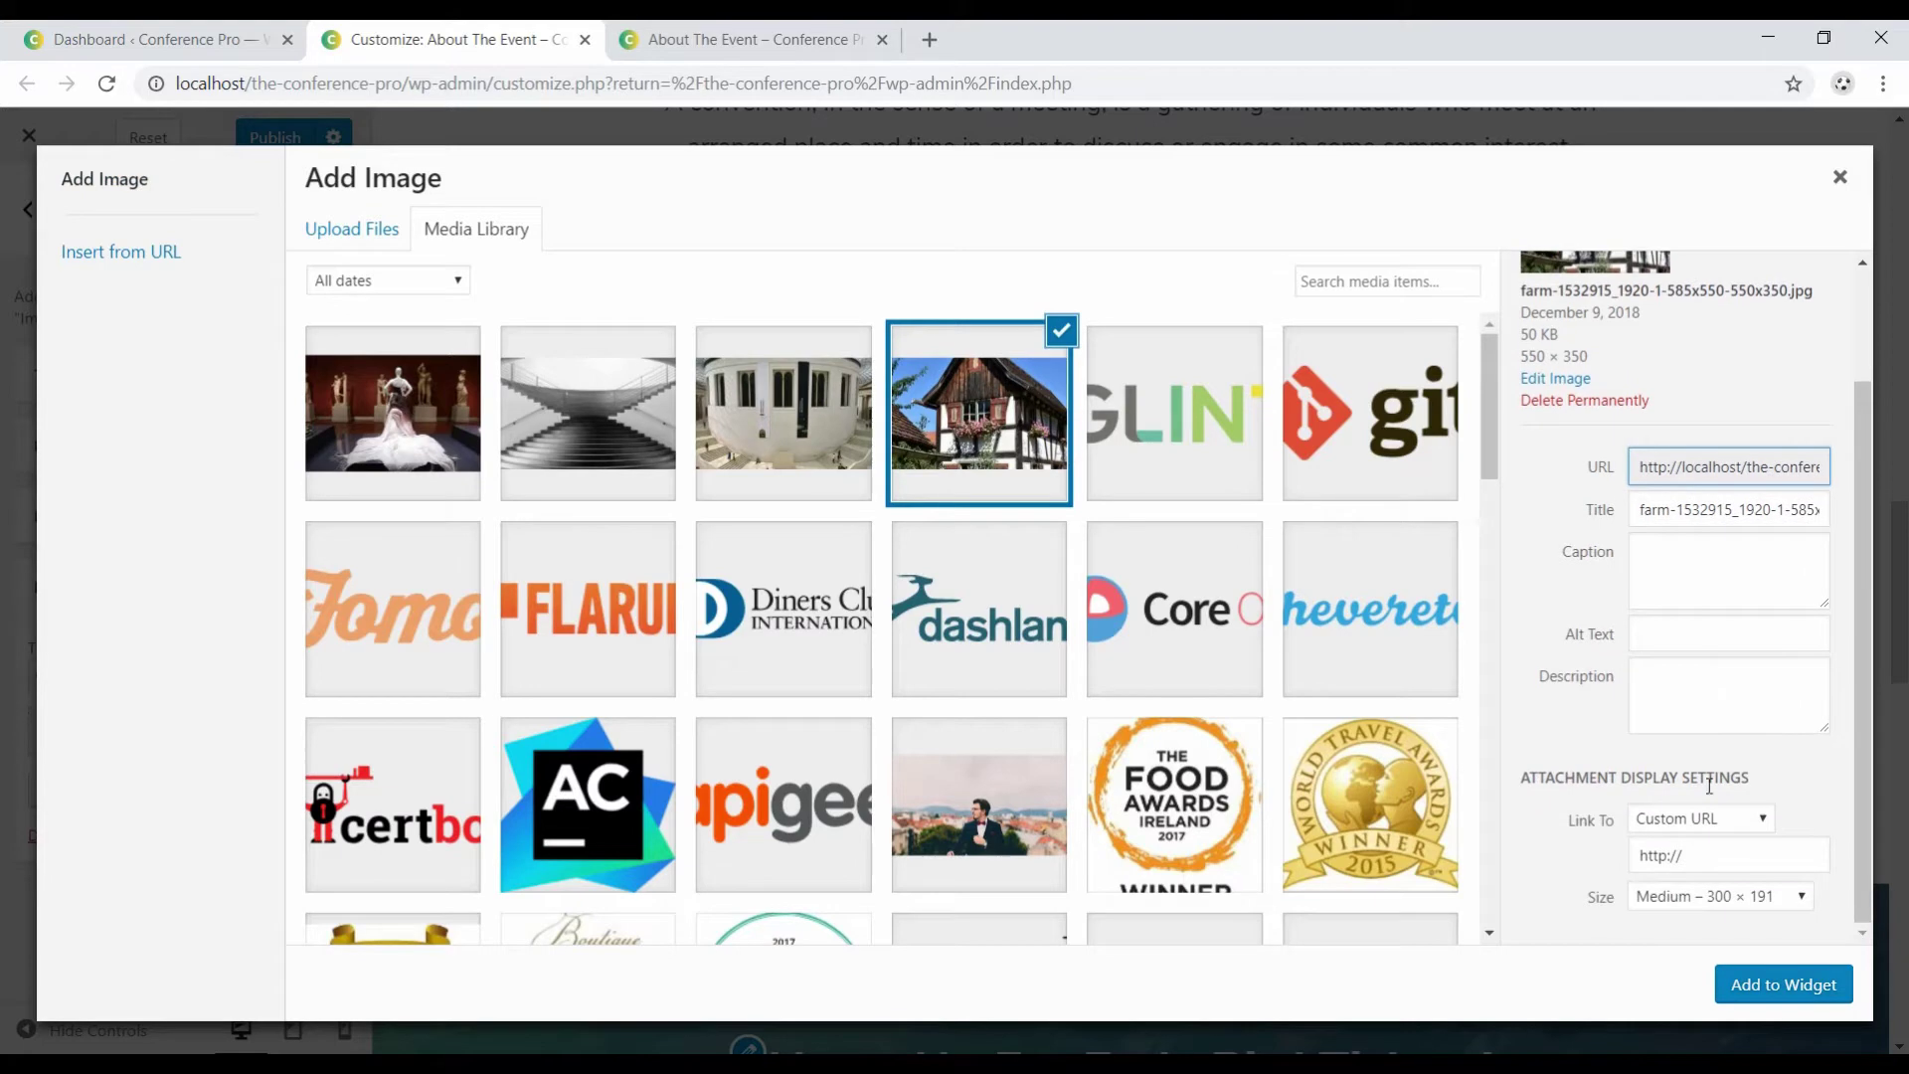
{"action": "left_click", "coordinate": [1756, 911]}
{"action": "left_click", "coordinate": [1694, 958]}
{"action": "left_click", "coordinate": [1776, 984]}
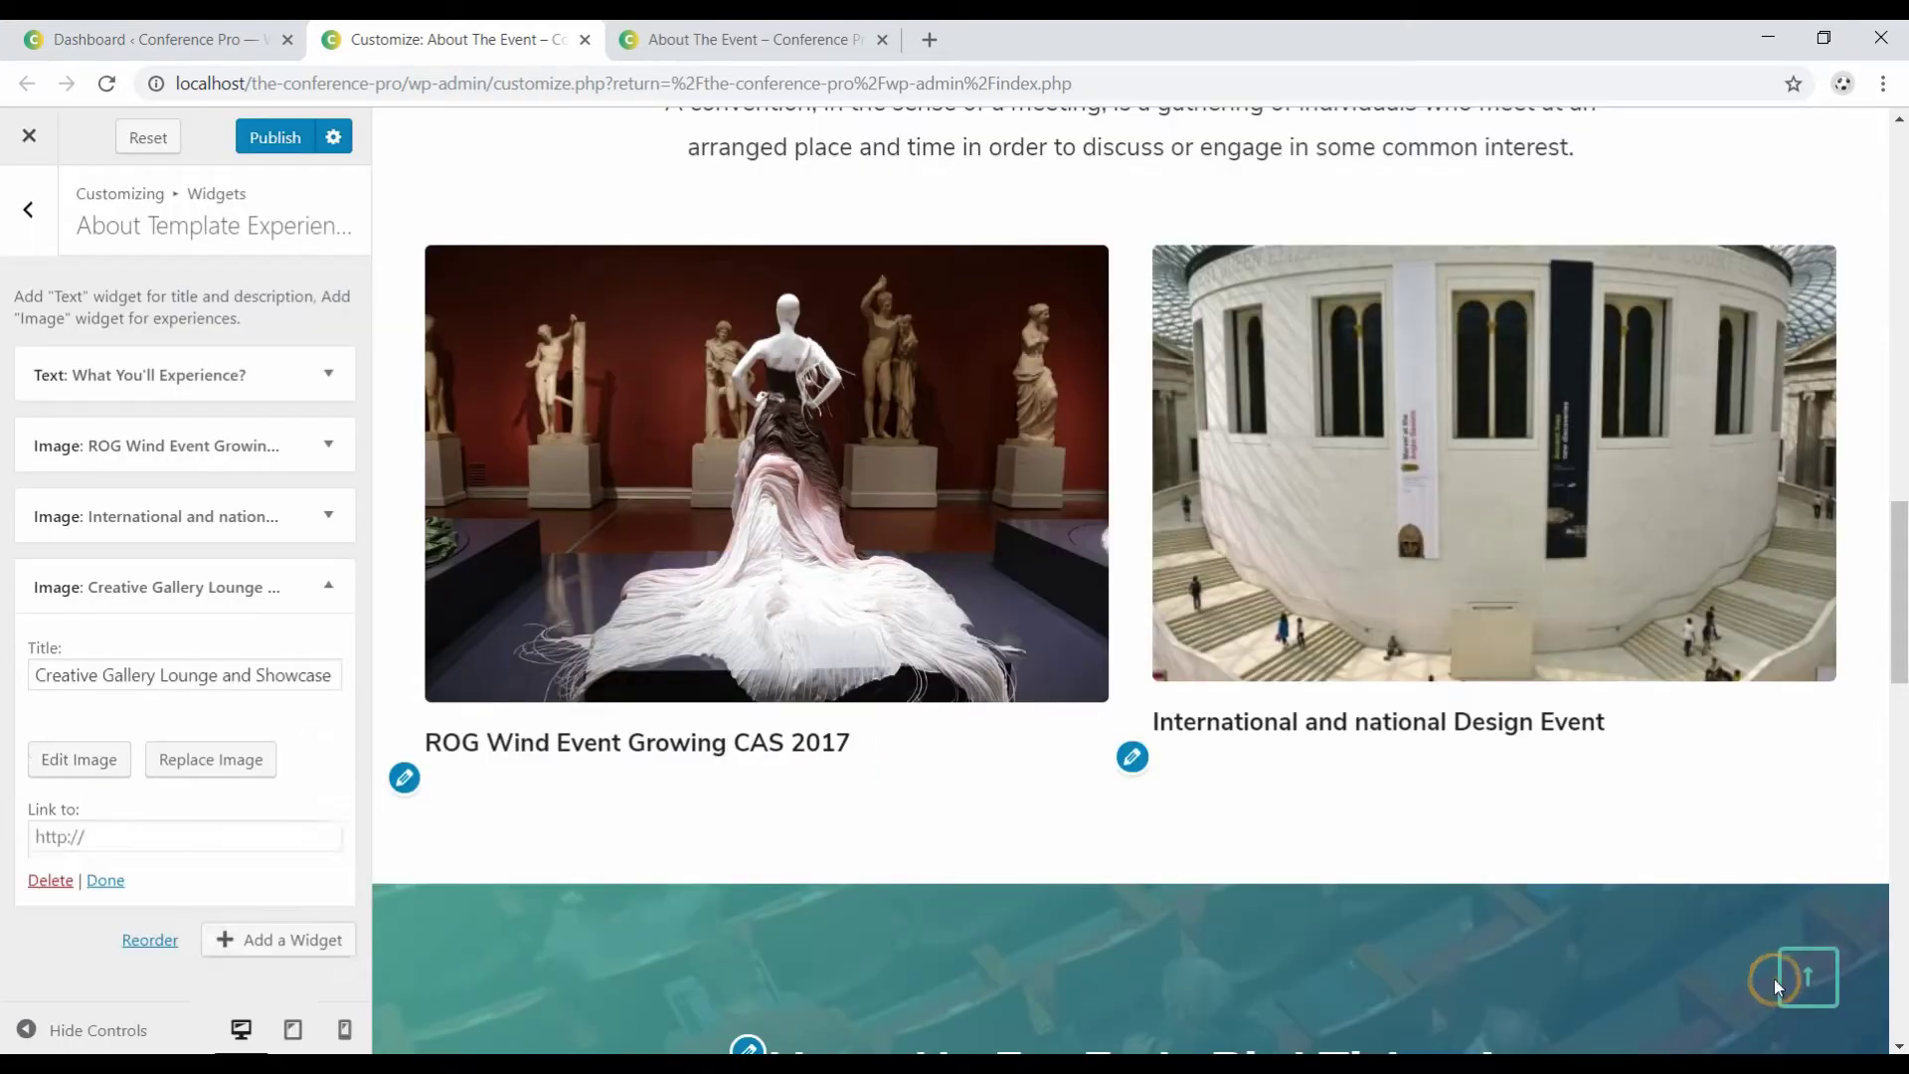
{"action": "scroll", "coordinate": [129, 835], "scroll_direction": "down", "scroll_amount": 2}
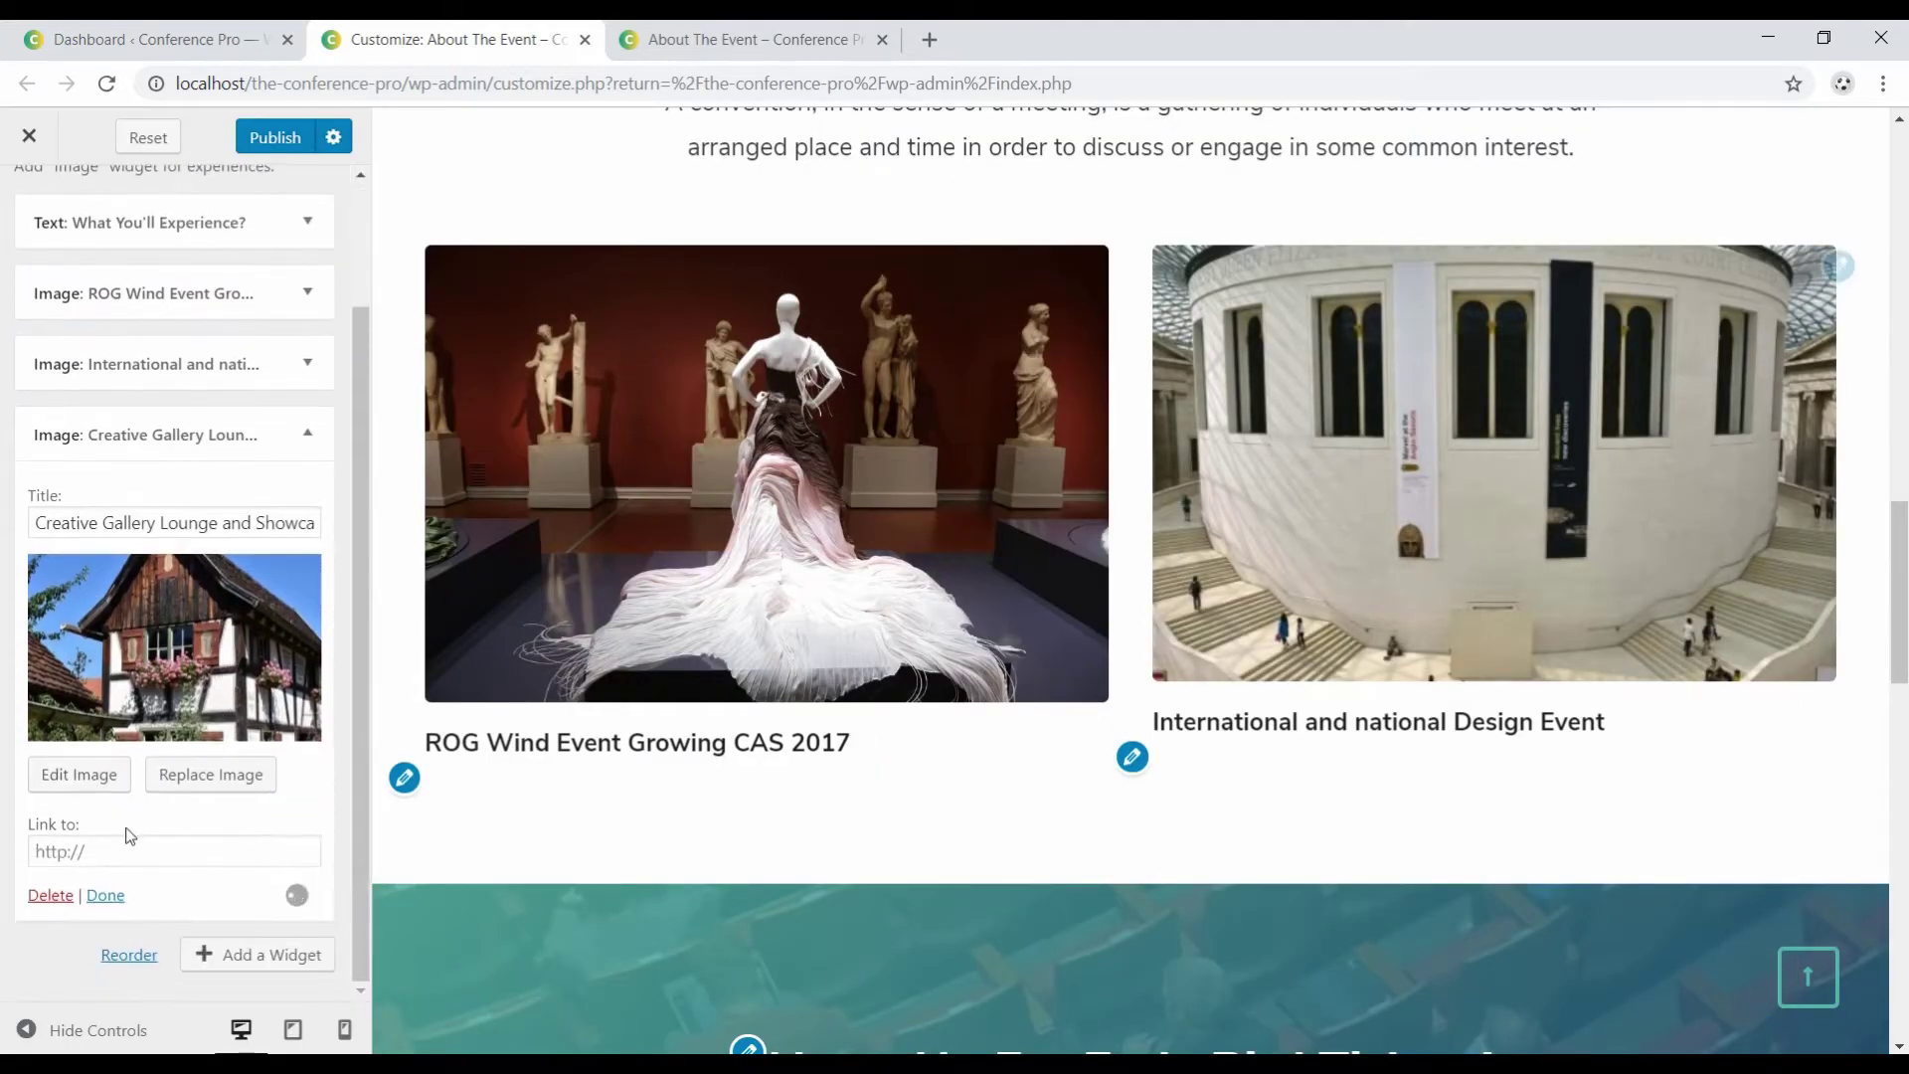
{"action": "left_click", "coordinate": [106, 896]}
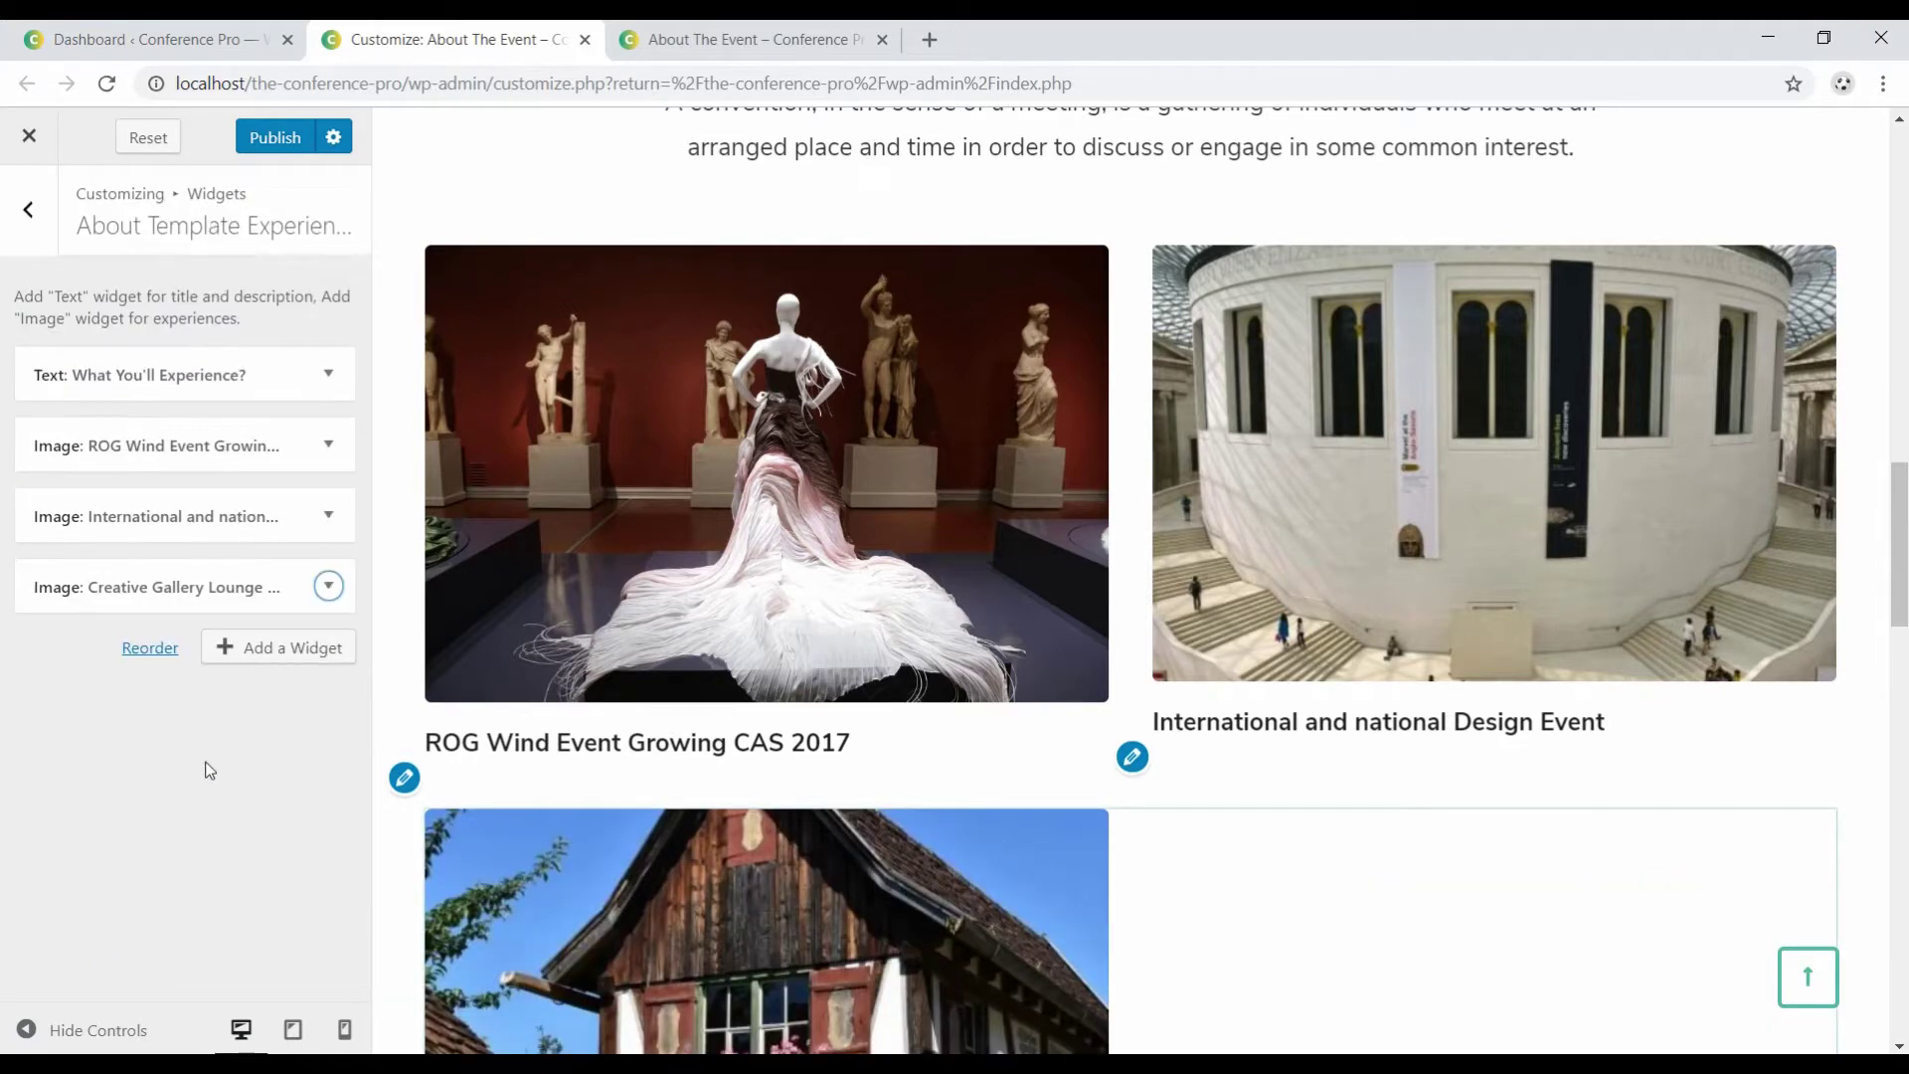
Add a fourth Image widget to the experience section and title it "Investor and Media Lounge".
{"action": "left_click", "coordinate": [266, 651]}
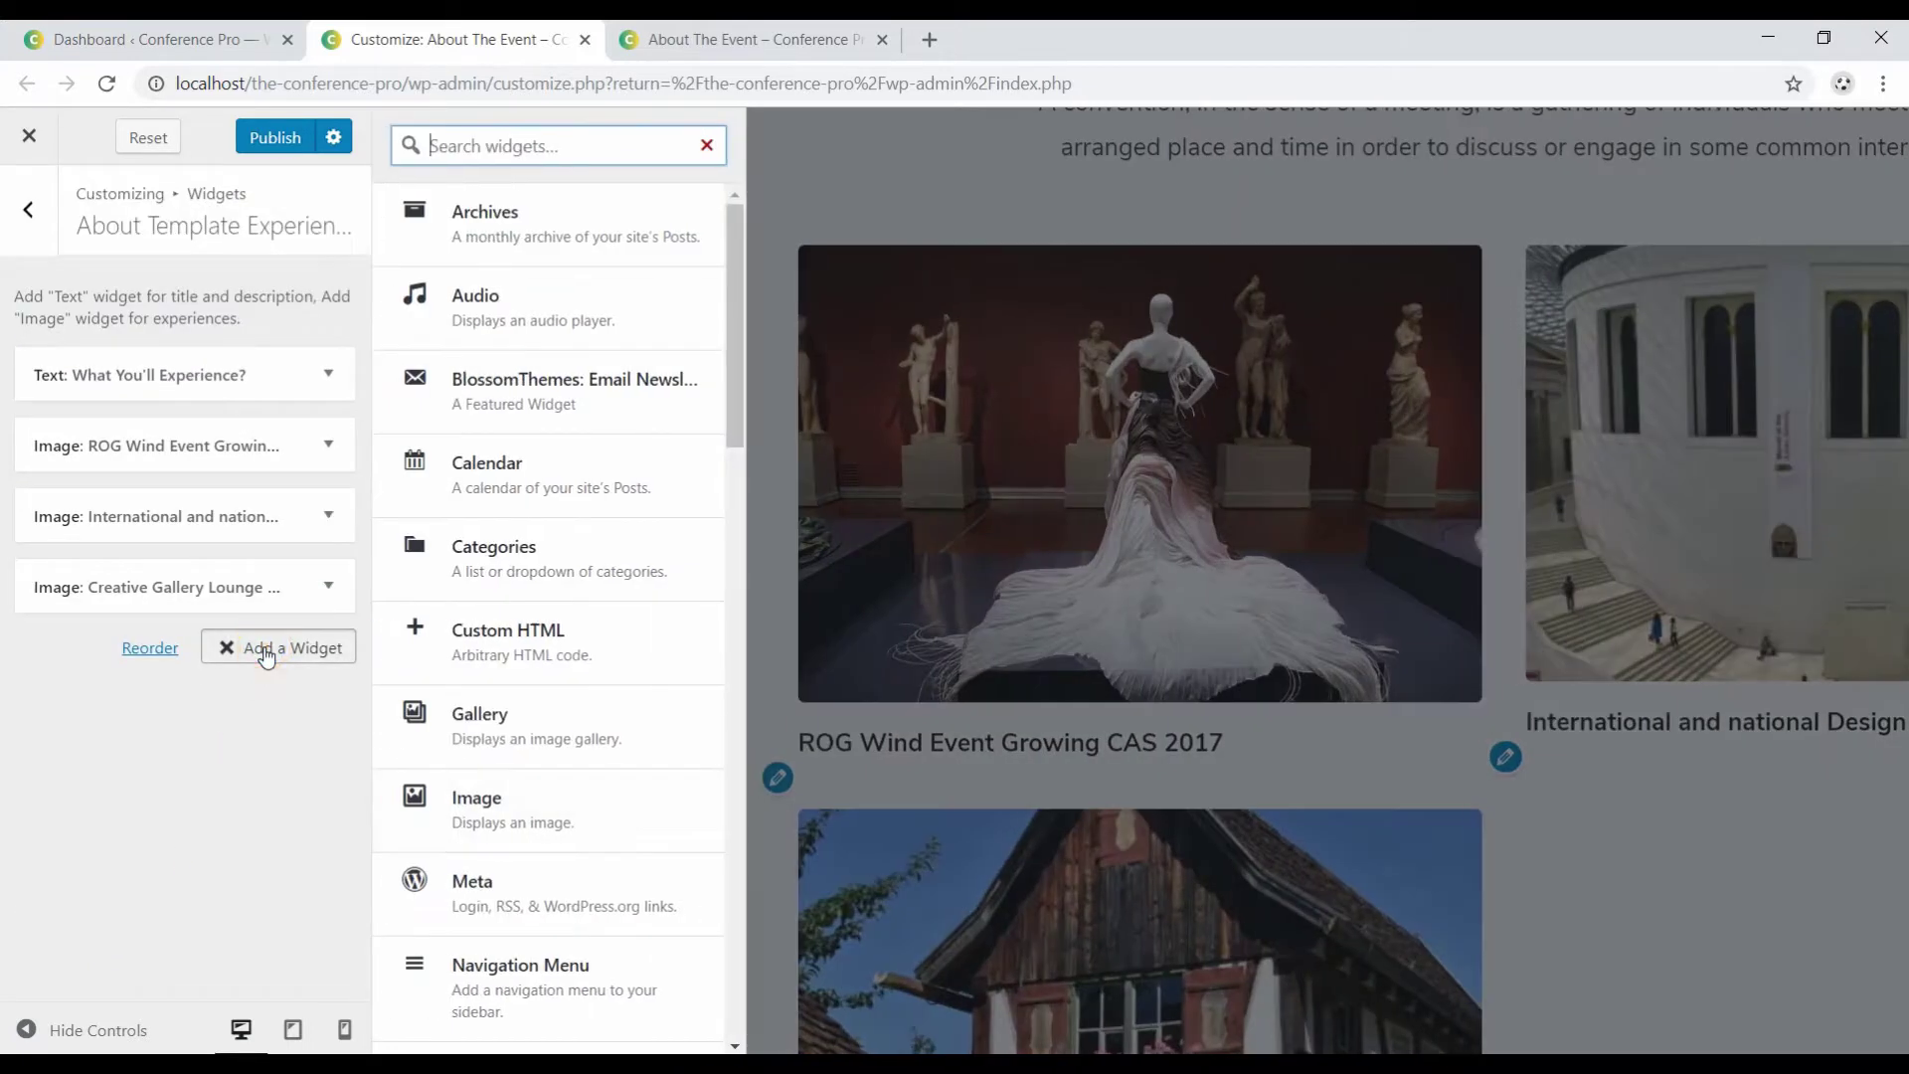
{"action": "left_click", "coordinate": [504, 151]}
{"action": "type", "text": "image"}
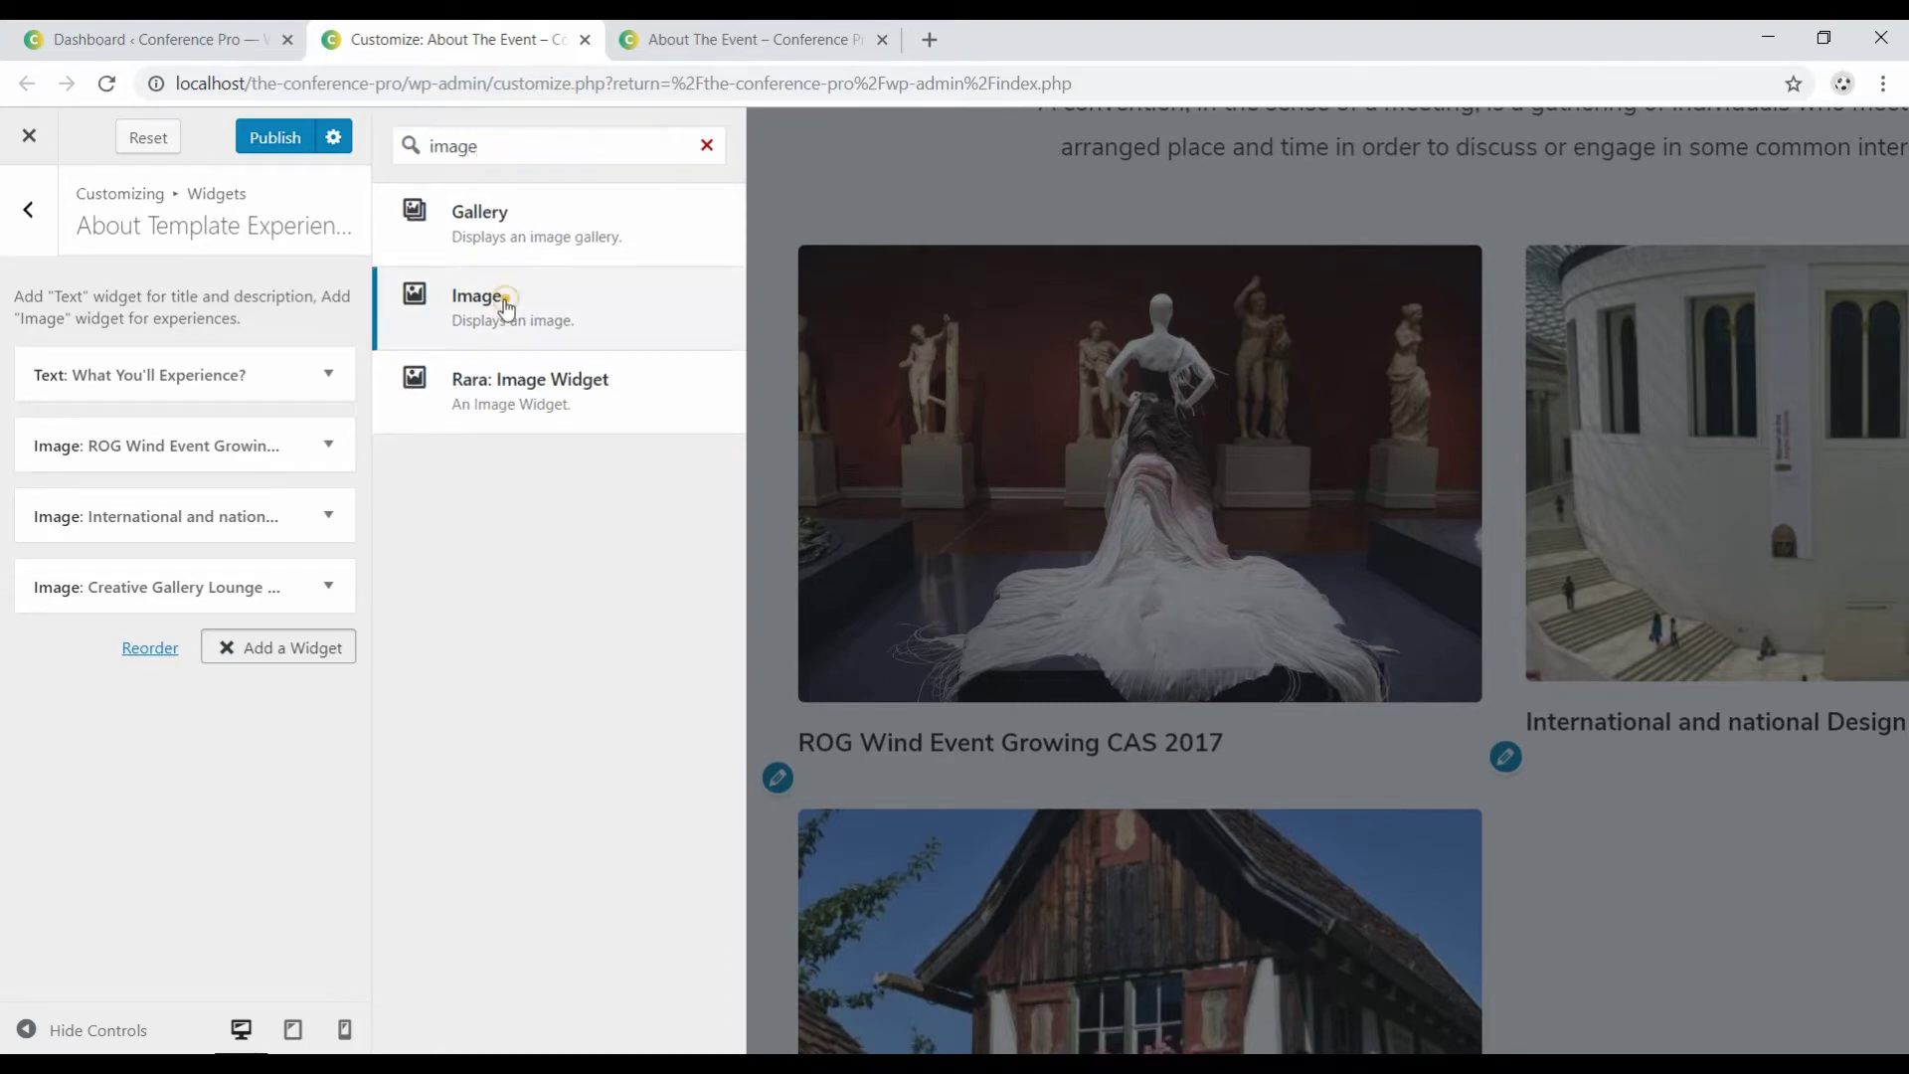
{"action": "left_click", "coordinate": [497, 299]}
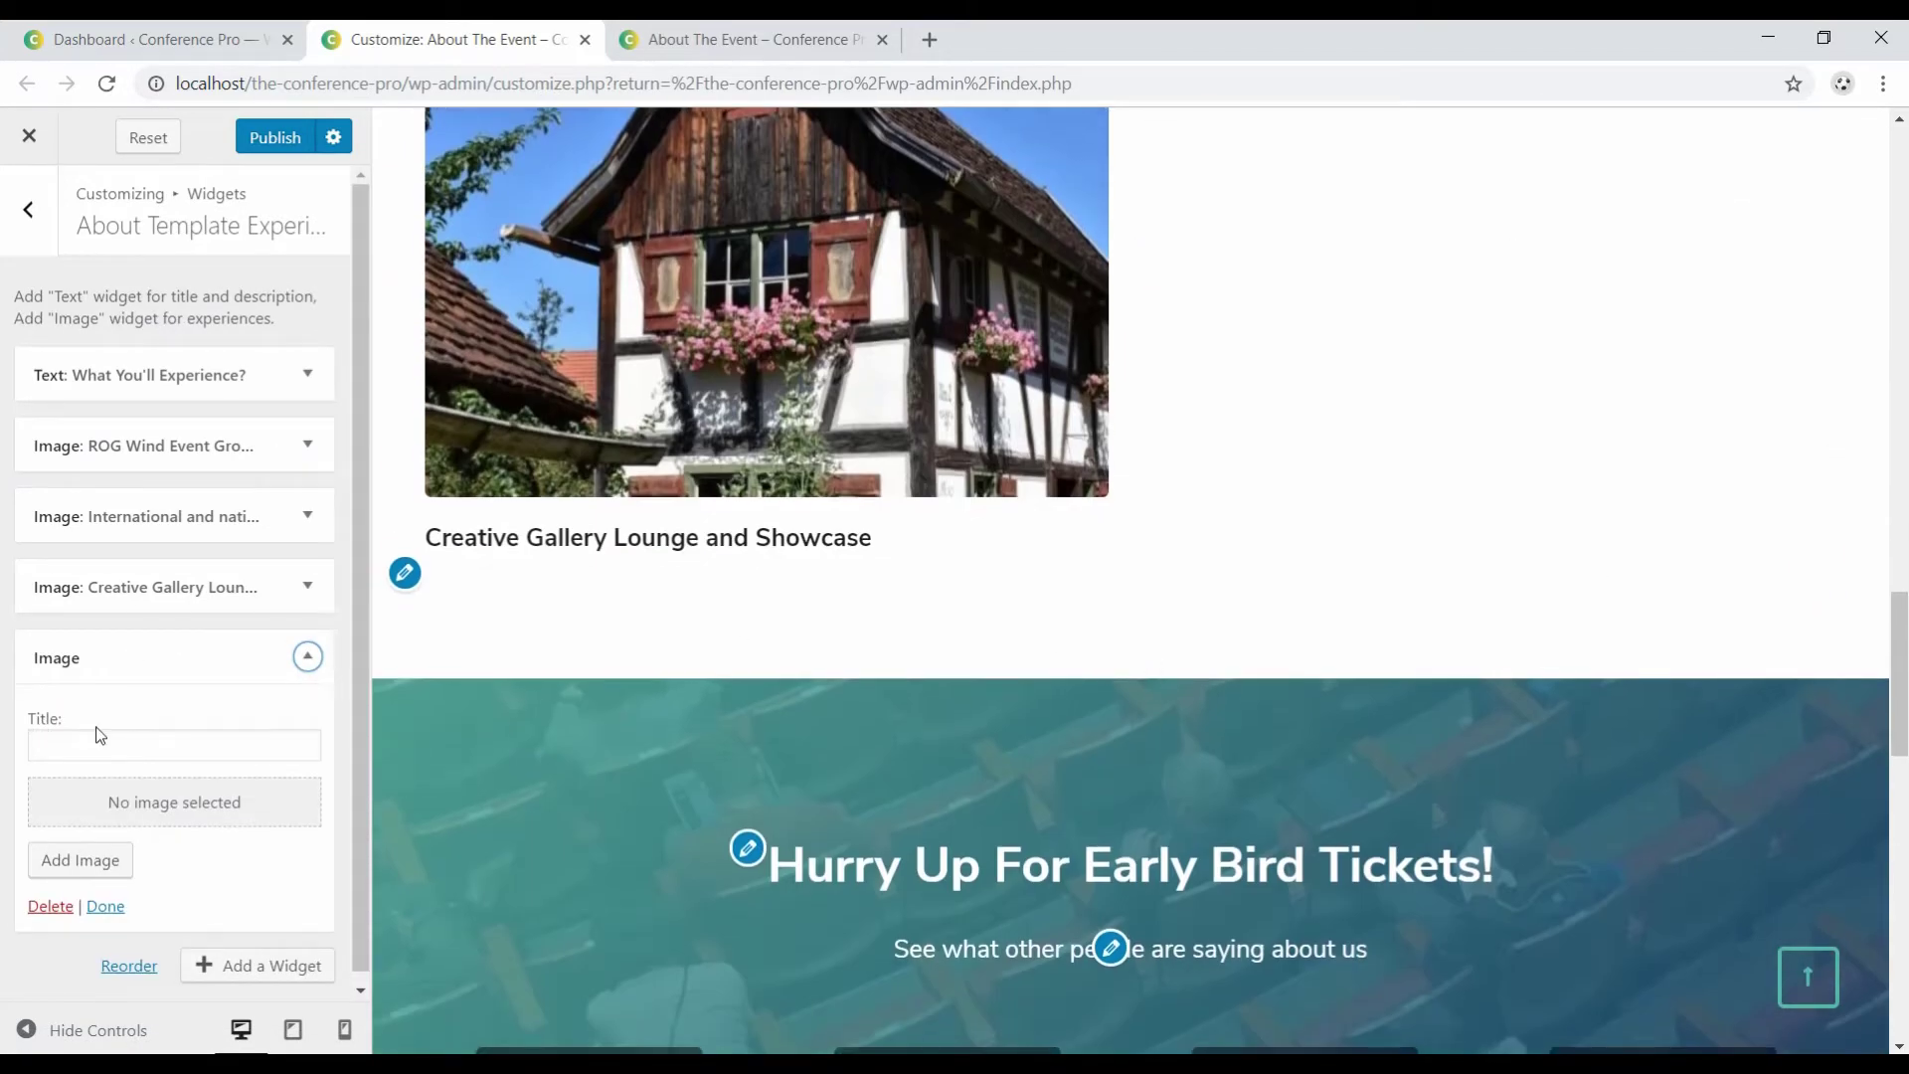
{"action": "left_click", "coordinate": [94, 728]}
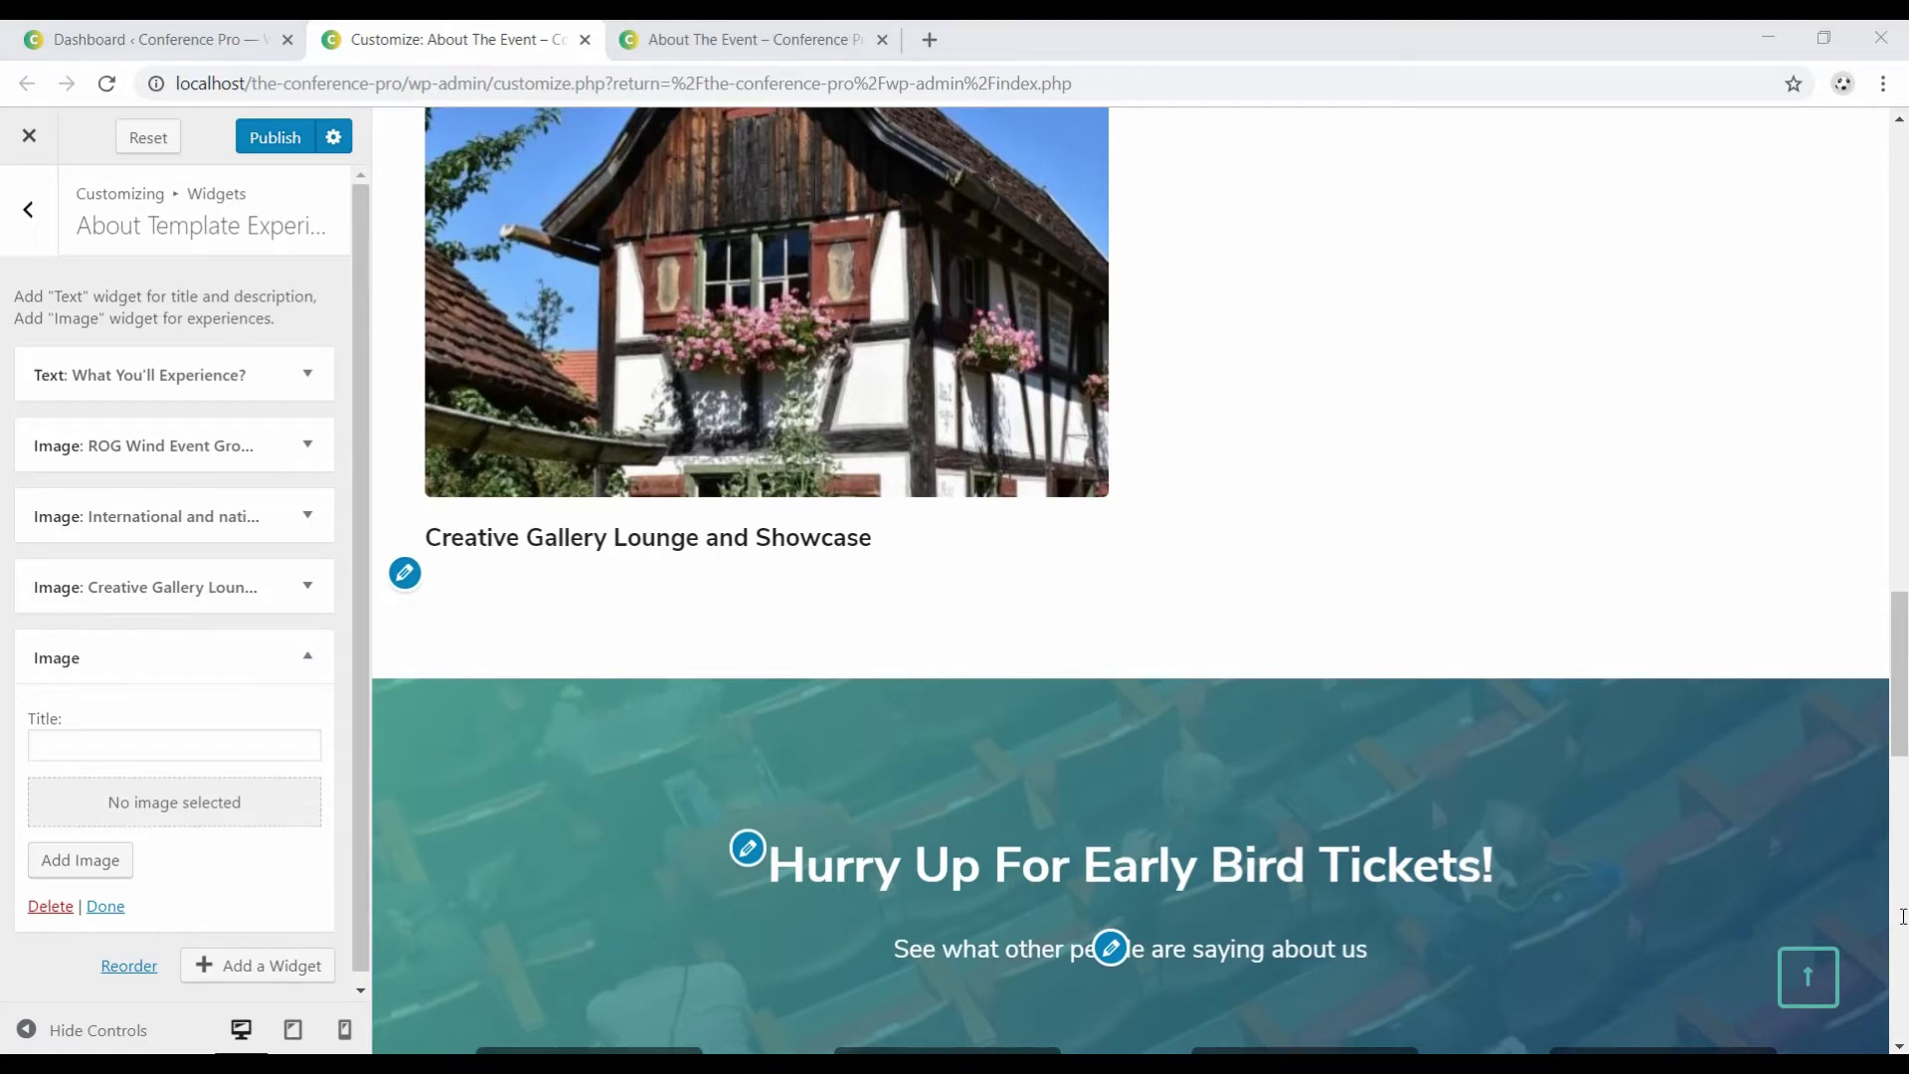
{"action": "left_click", "coordinate": [133, 745]}
{"action": "type", "text": "Investor and Media Lounge"}
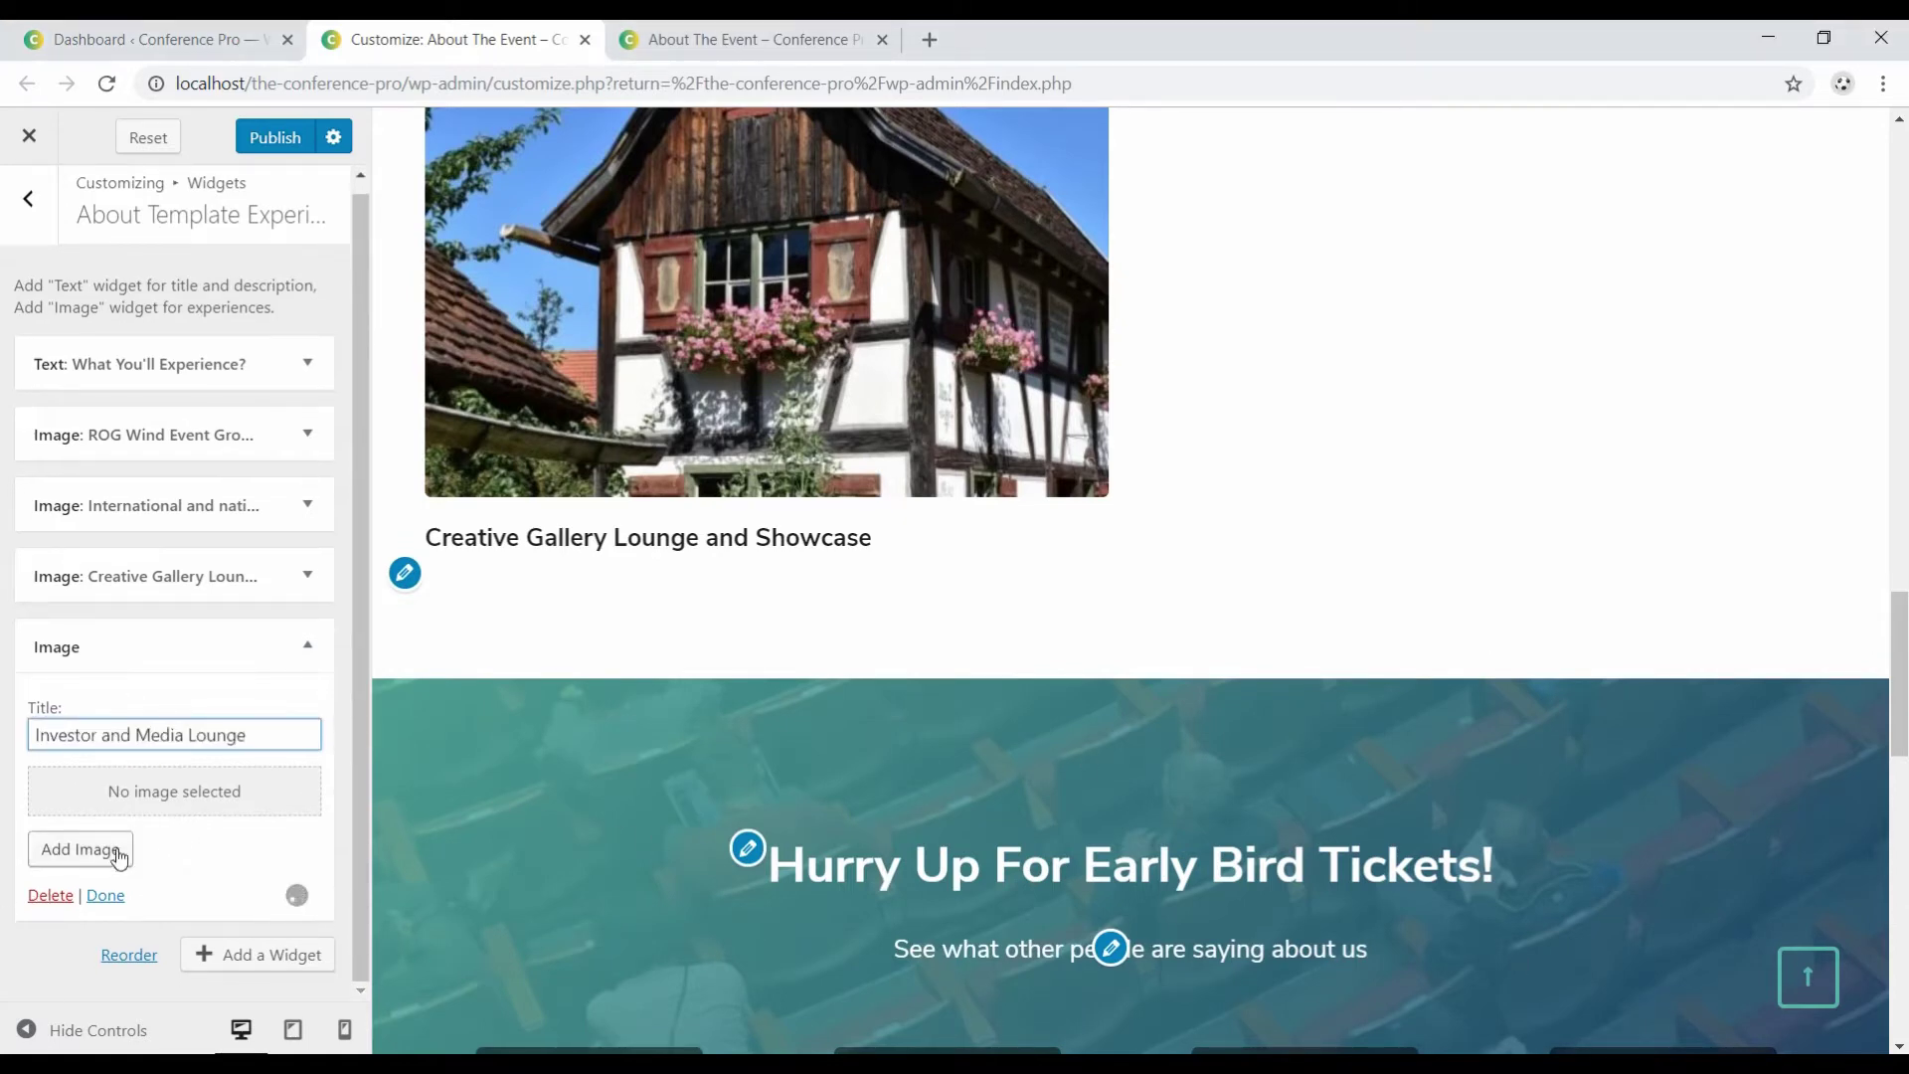
Choose stairs-2918074_1920-1-585x550-550x350.jpg from the media library for the new widget and set its size to Full Size – 550 × 350.
{"action": "left_click", "coordinate": [111, 857]}
{"action": "left_click", "coordinate": [994, 398]}
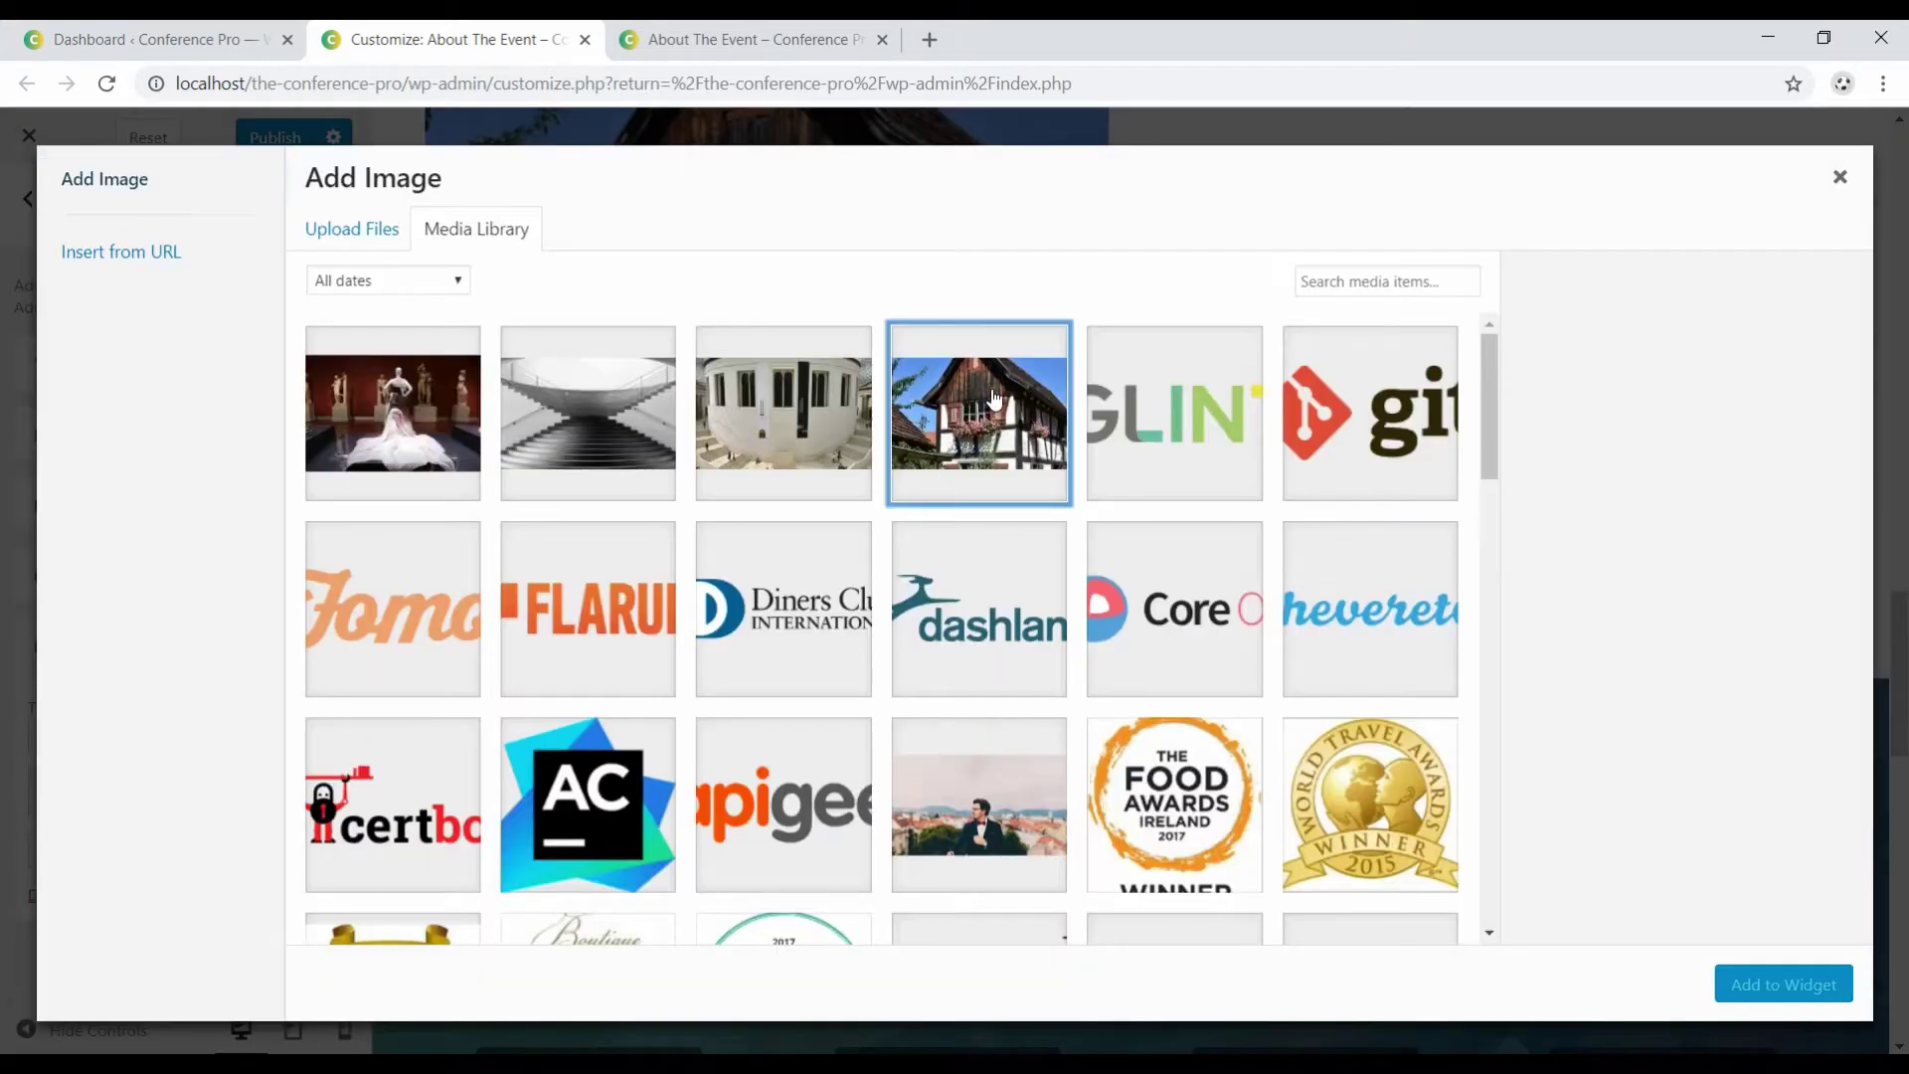
{"action": "left_click", "coordinate": [741, 457]}
{"action": "left_click", "coordinate": [596, 438]}
{"action": "scroll", "coordinate": [1750, 895], "scroll_direction": "down", "scroll_amount": 3}
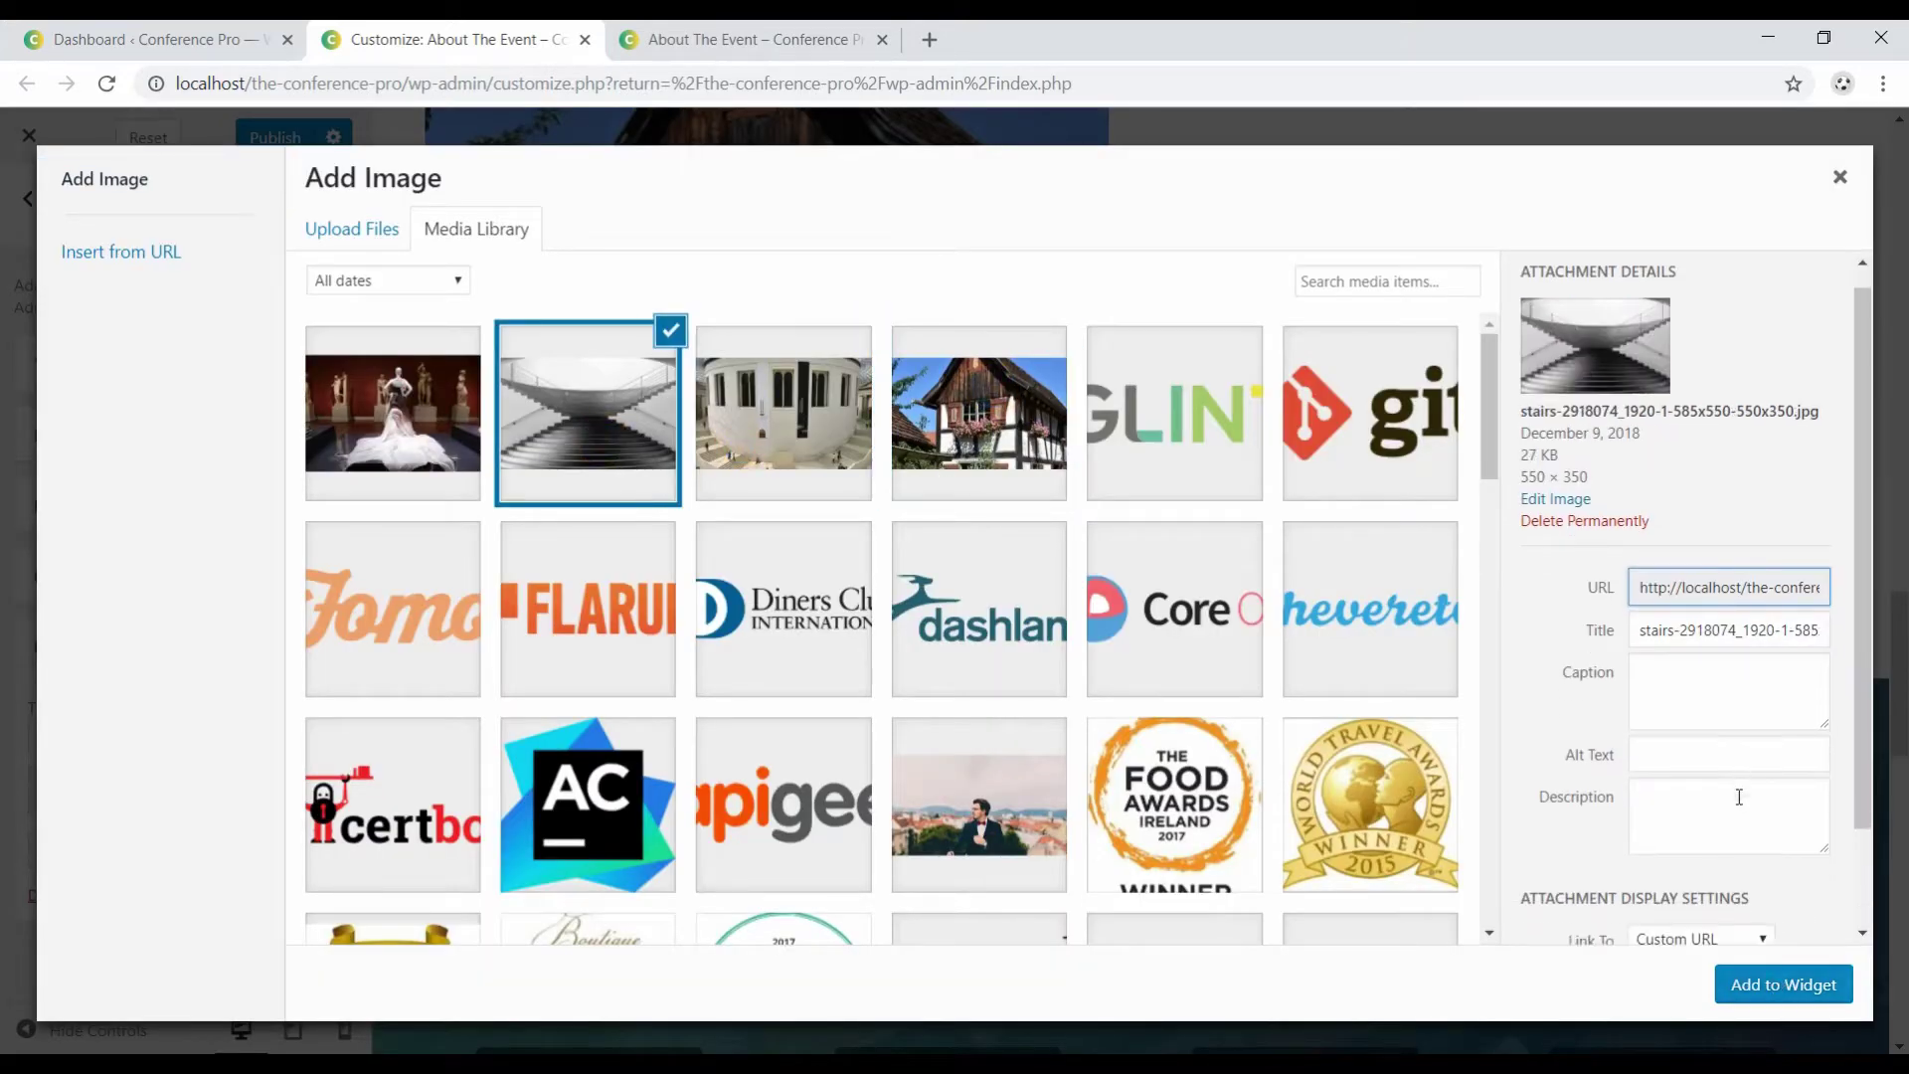
{"action": "left_click", "coordinate": [1765, 896]}
{"action": "left_click", "coordinate": [1721, 963]}
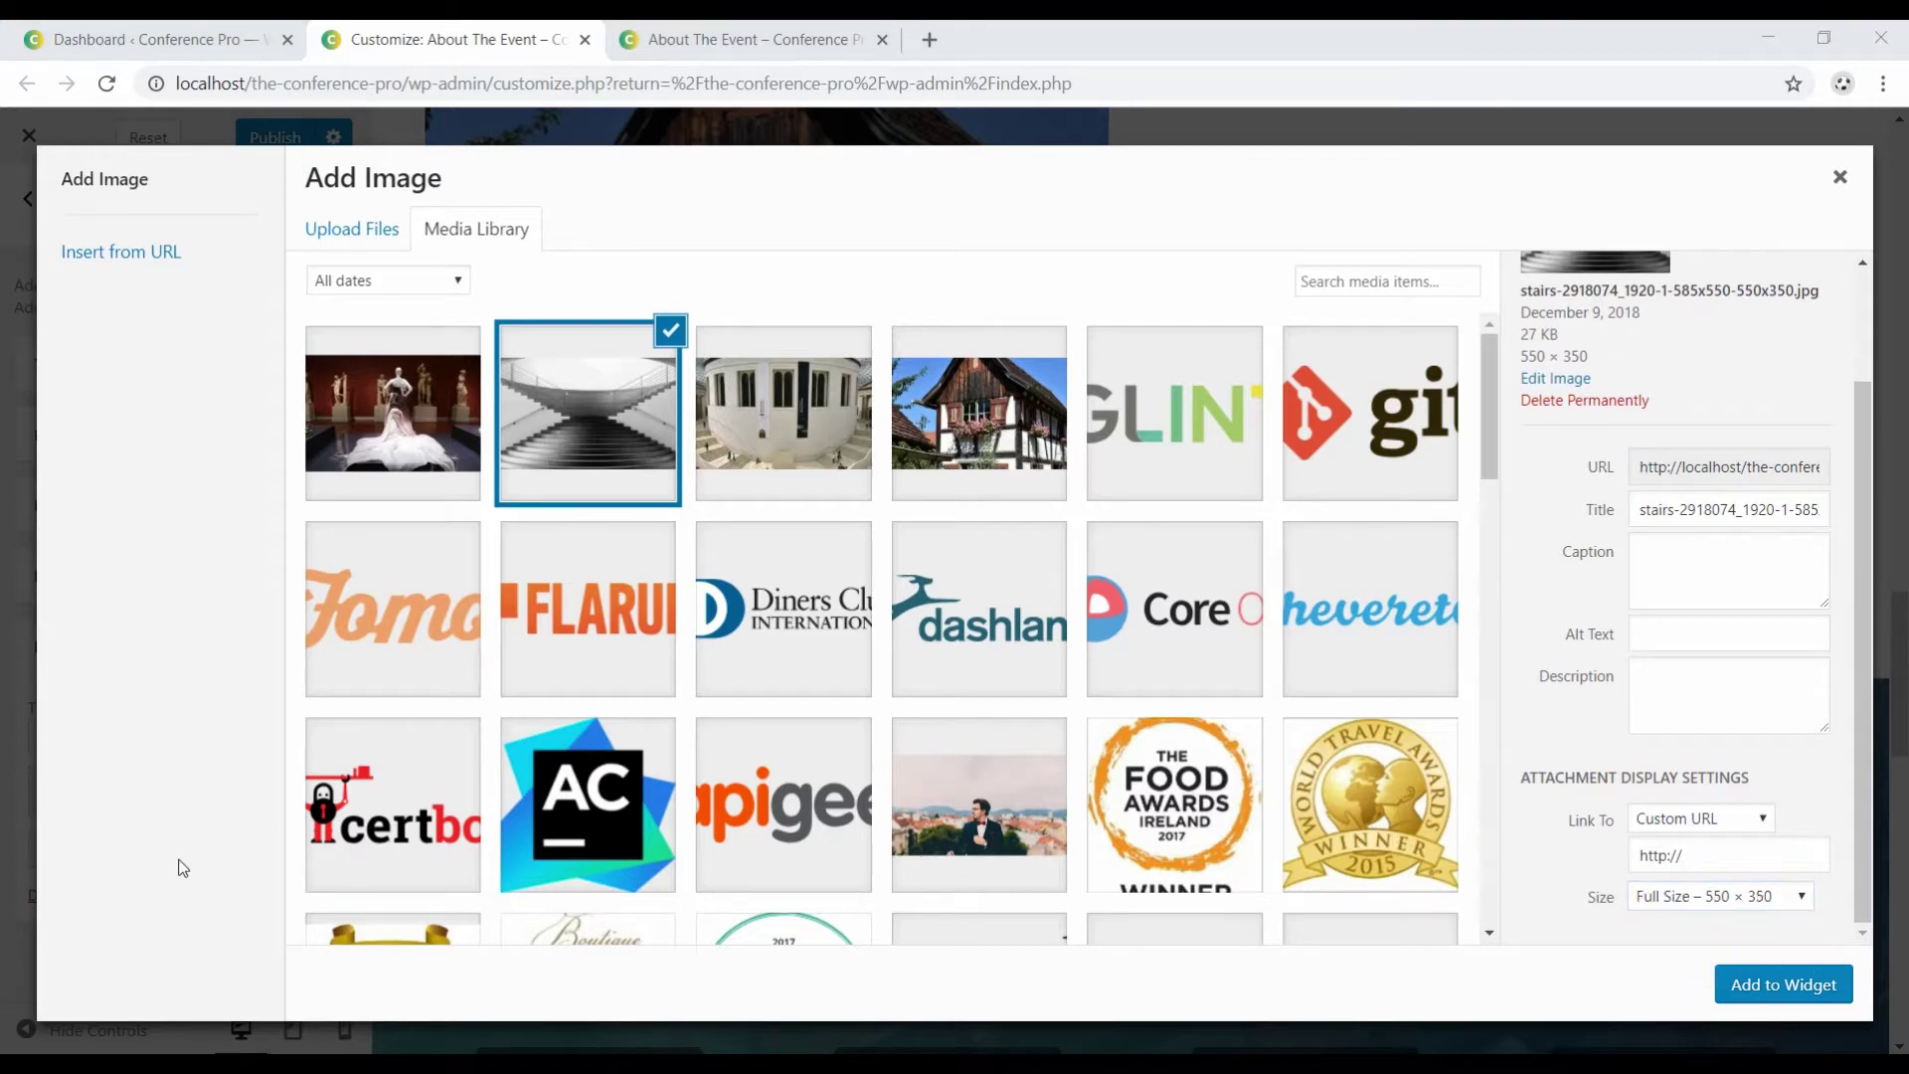
Caption the stairs image "Concerns related to social media", add it to the "Investor and Media Lounge" widget and collapse the widget.
{"action": "left_click", "coordinate": [1684, 558]}
{"action": "type", "text": "Concerns related to social media"}
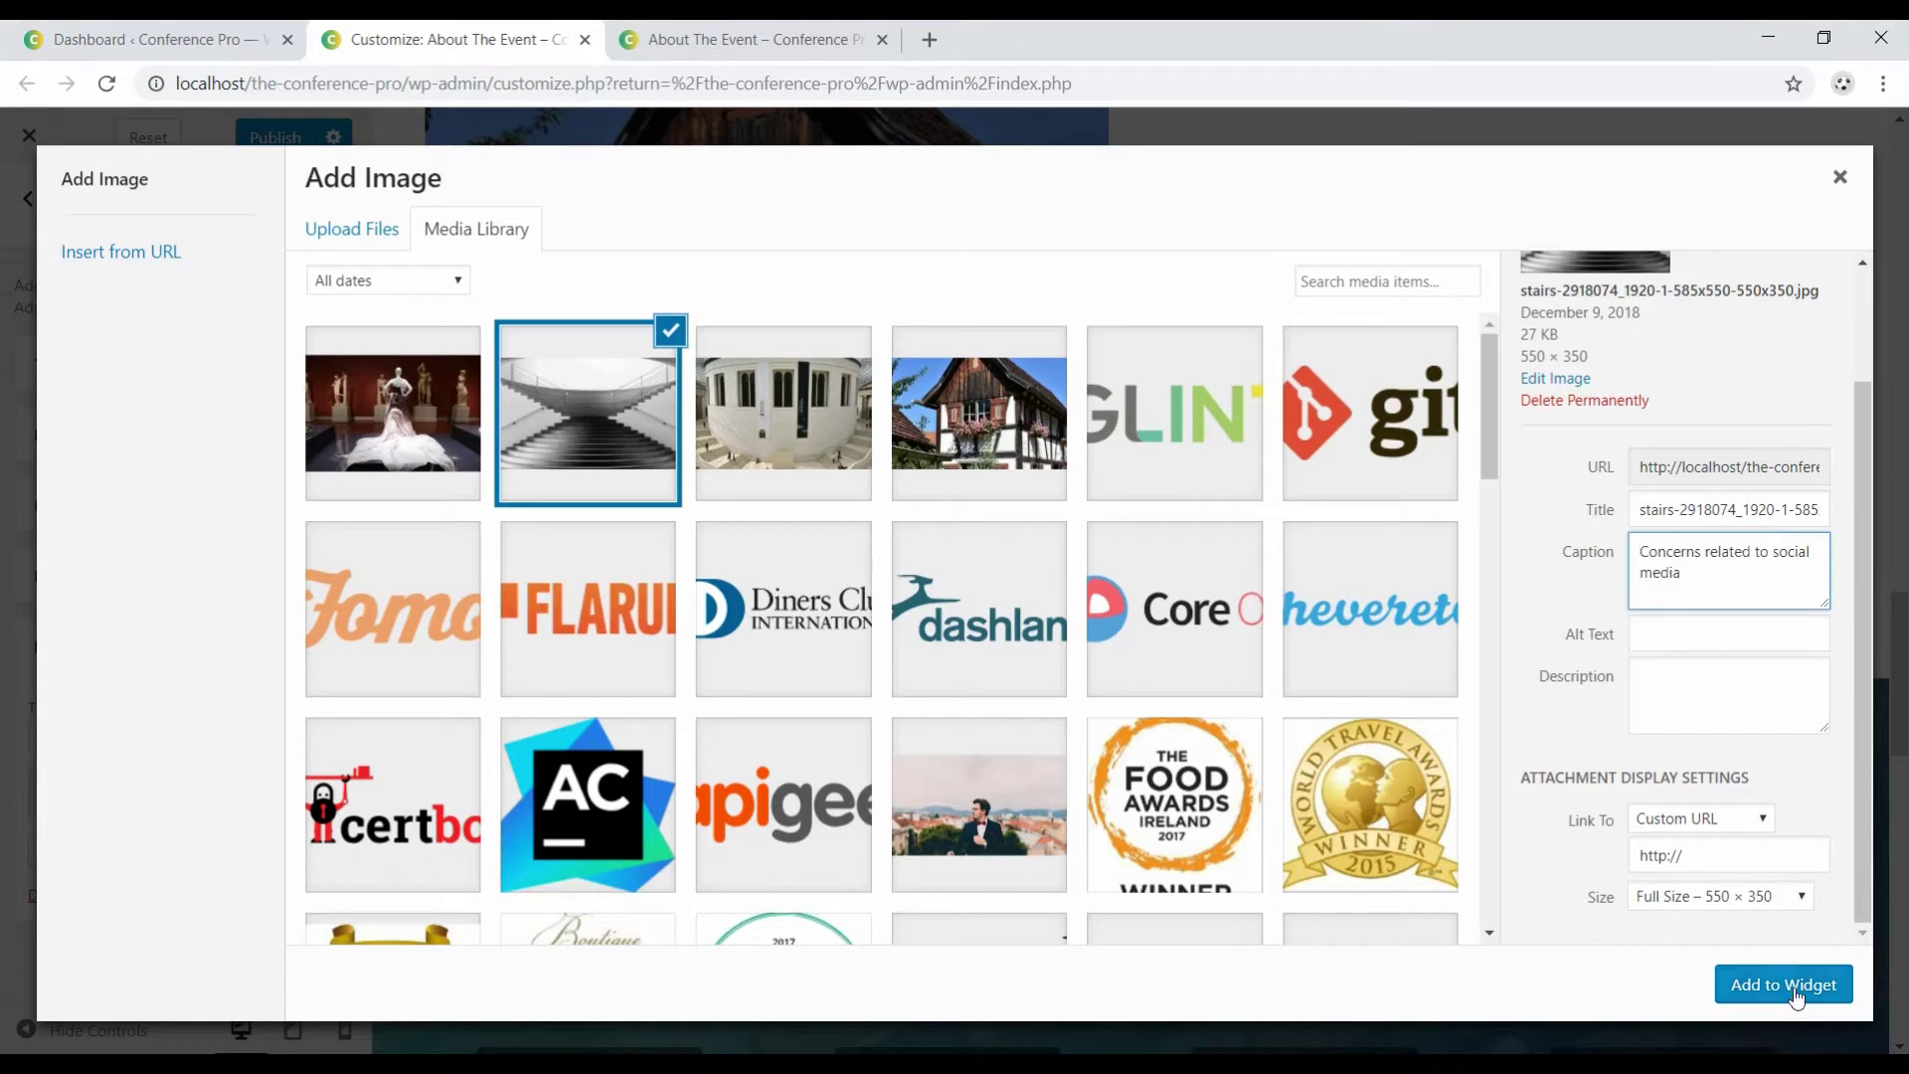
{"action": "left_click", "coordinate": [1784, 984]}
{"action": "scroll", "coordinate": [248, 845], "scroll_direction": "down", "scroll_amount": 3}
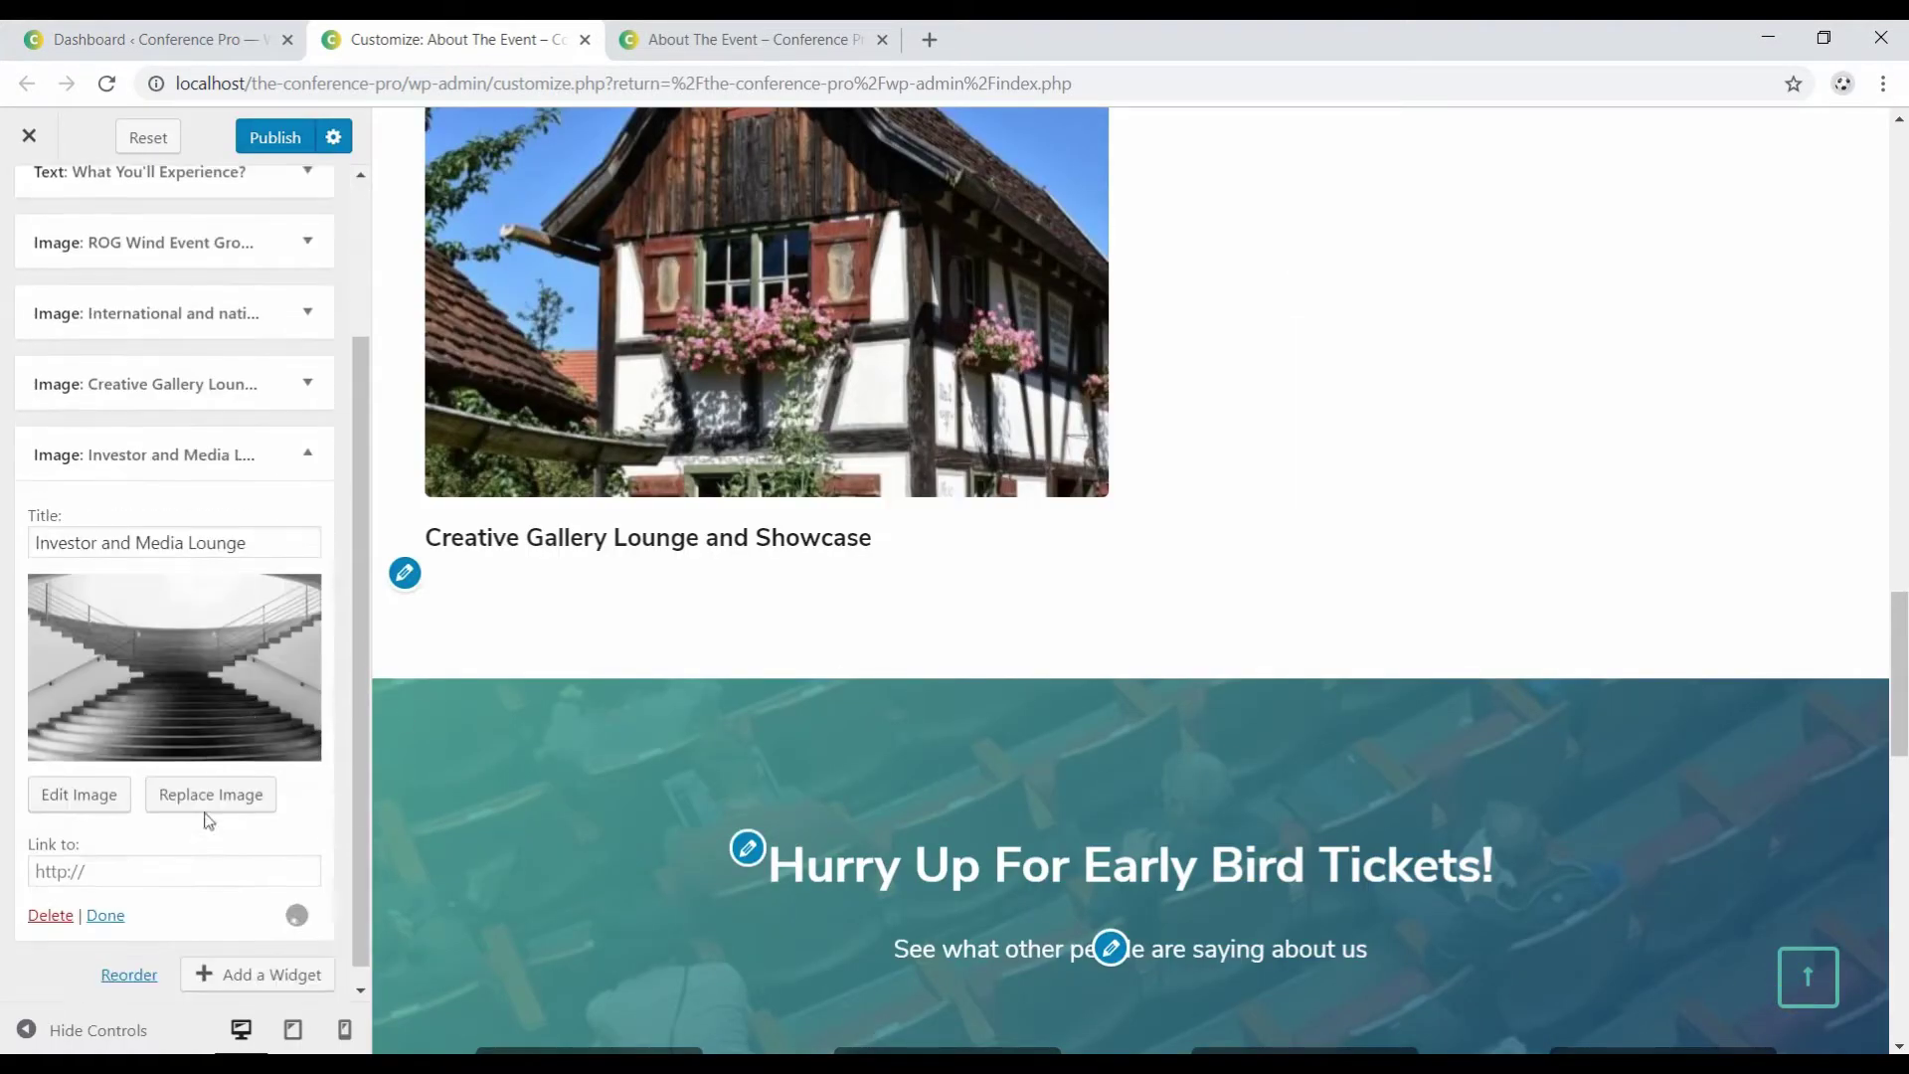
{"action": "left_click", "coordinate": [103, 903]}
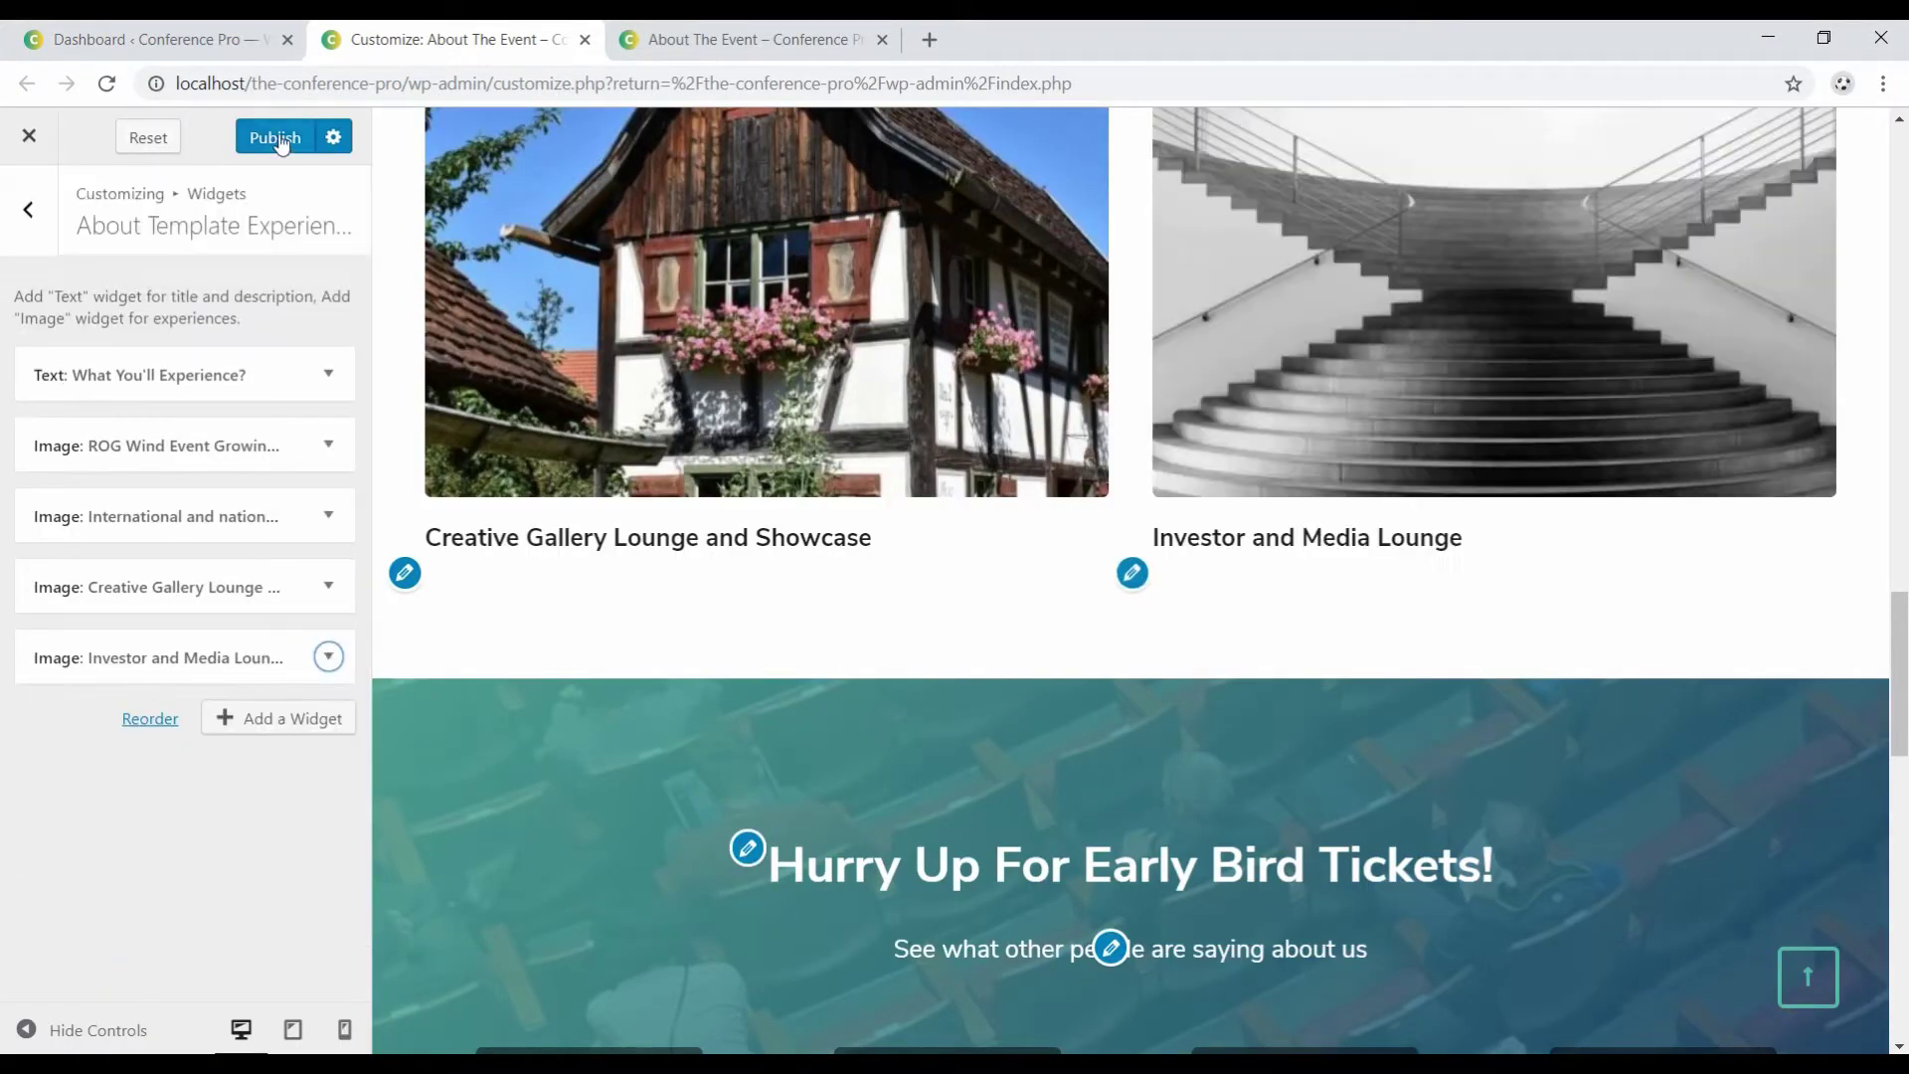
Publish the customizer changes and reload the live About The Event page.
{"action": "left_click", "coordinate": [275, 137]}
{"action": "left_click", "coordinate": [716, 42]}
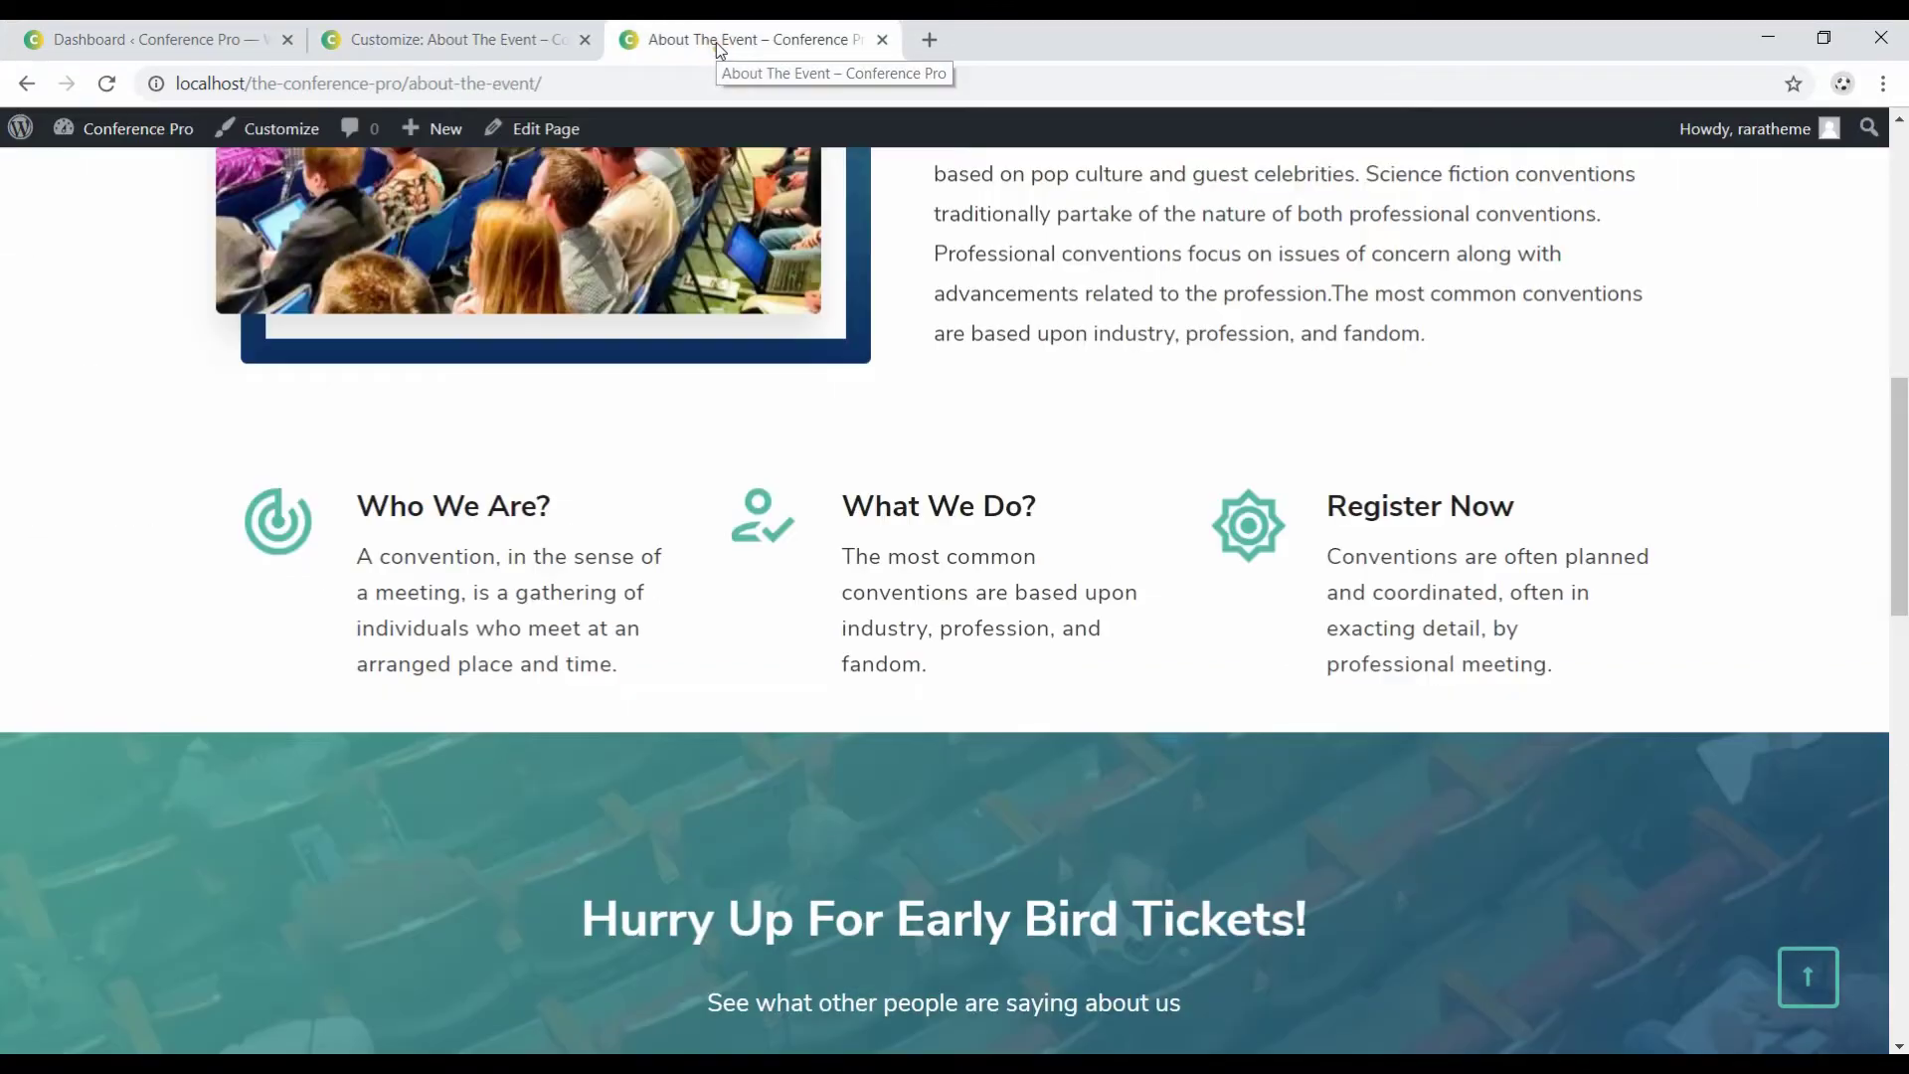
{"action": "left_click", "coordinate": [106, 84]}
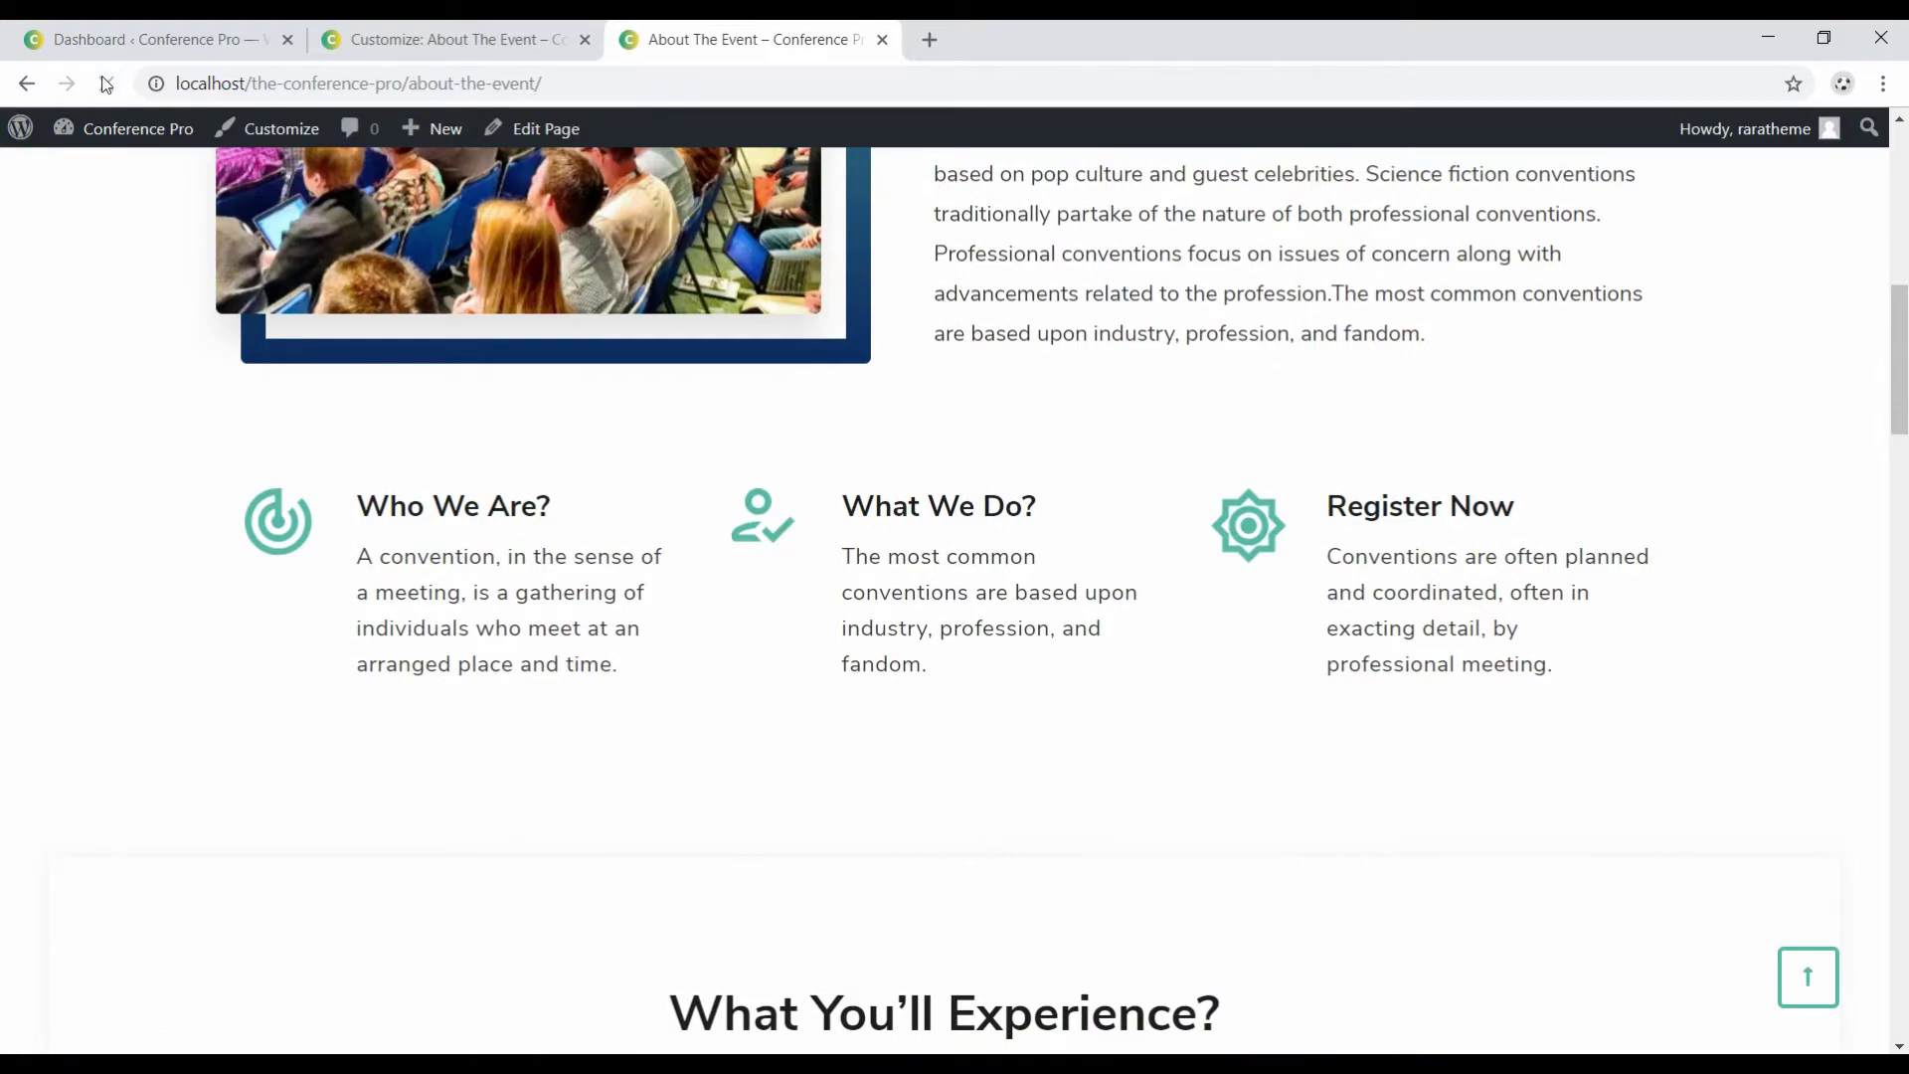
Check the live experience section, return to the customizer and caption the "ROG Wind Event Growing CAS 2017" image "Fashion Industry Gossip Was Once Whispered".
{"action": "scroll", "coordinate": [871, 446], "scroll_direction": "down", "scroll_amount": 7}
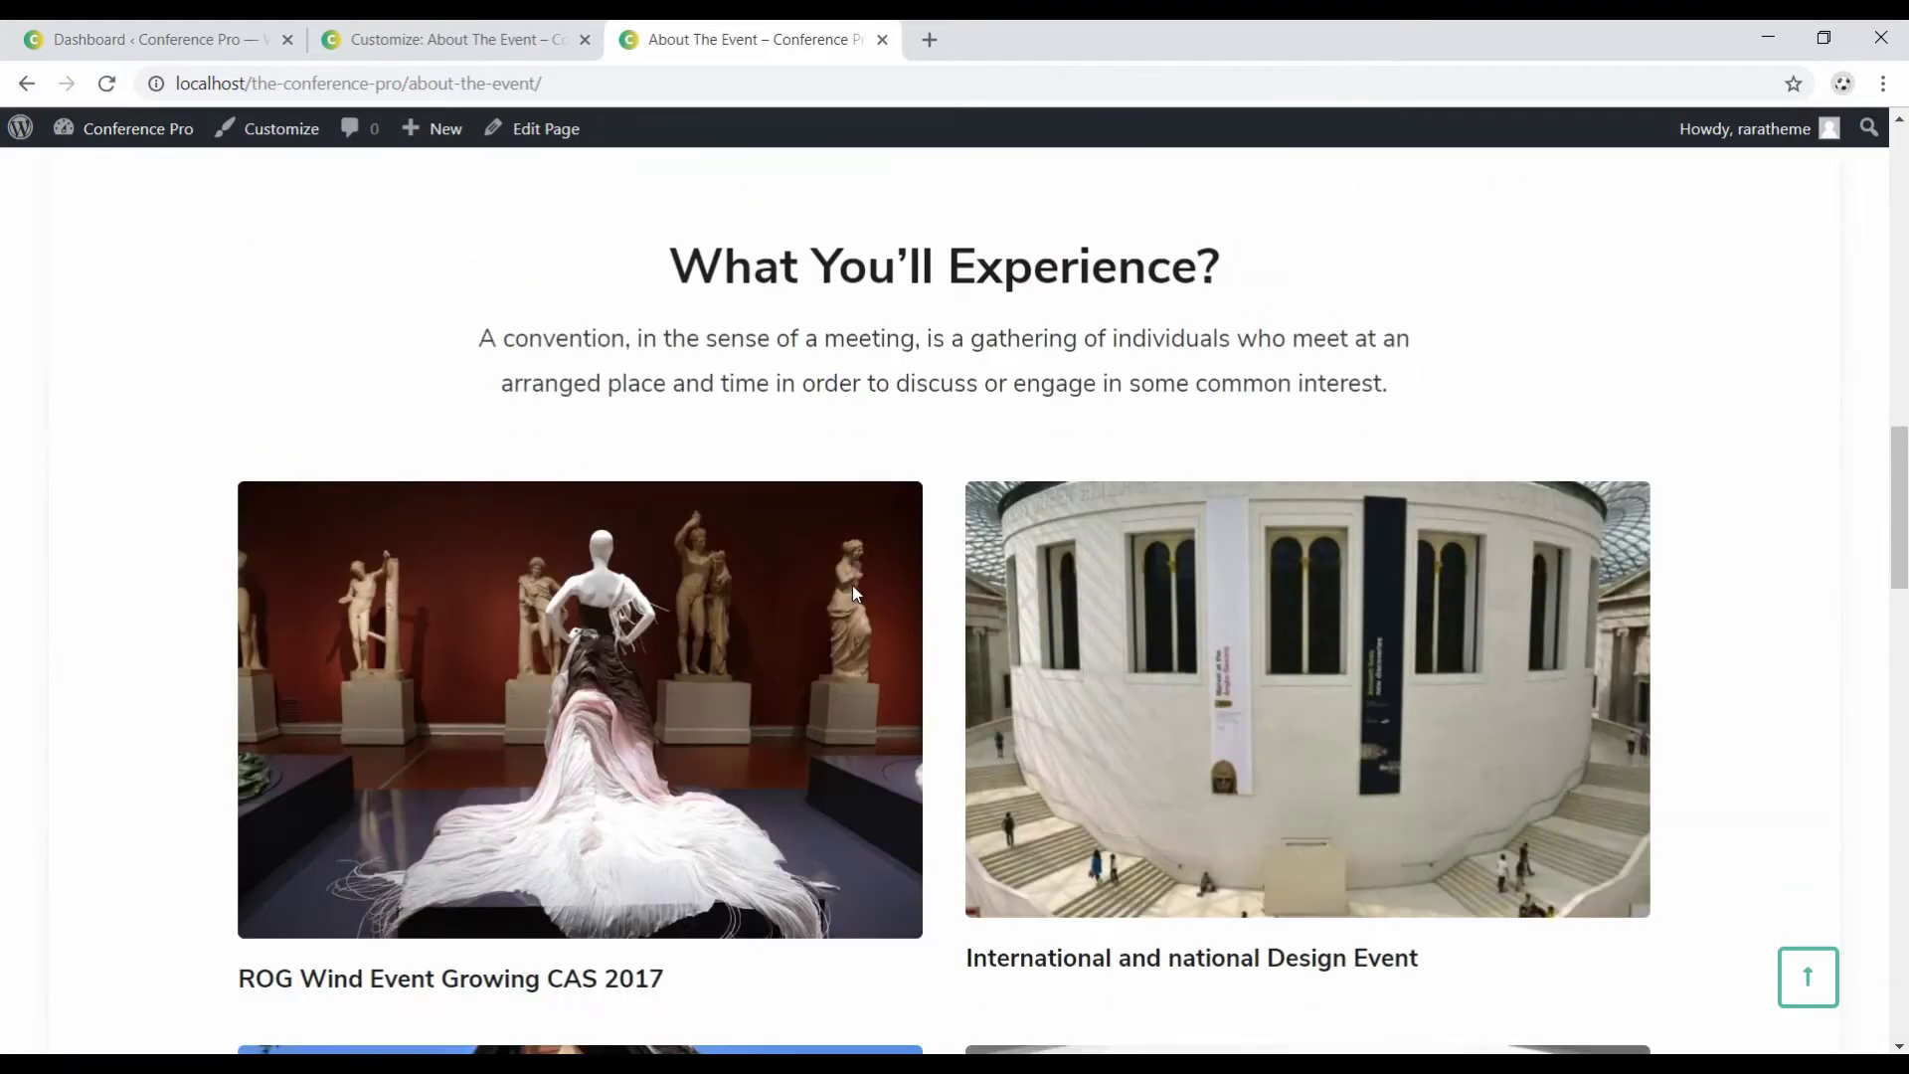
{"action": "scroll", "coordinate": [1171, 754], "scroll_direction": "down", "scroll_amount": 6}
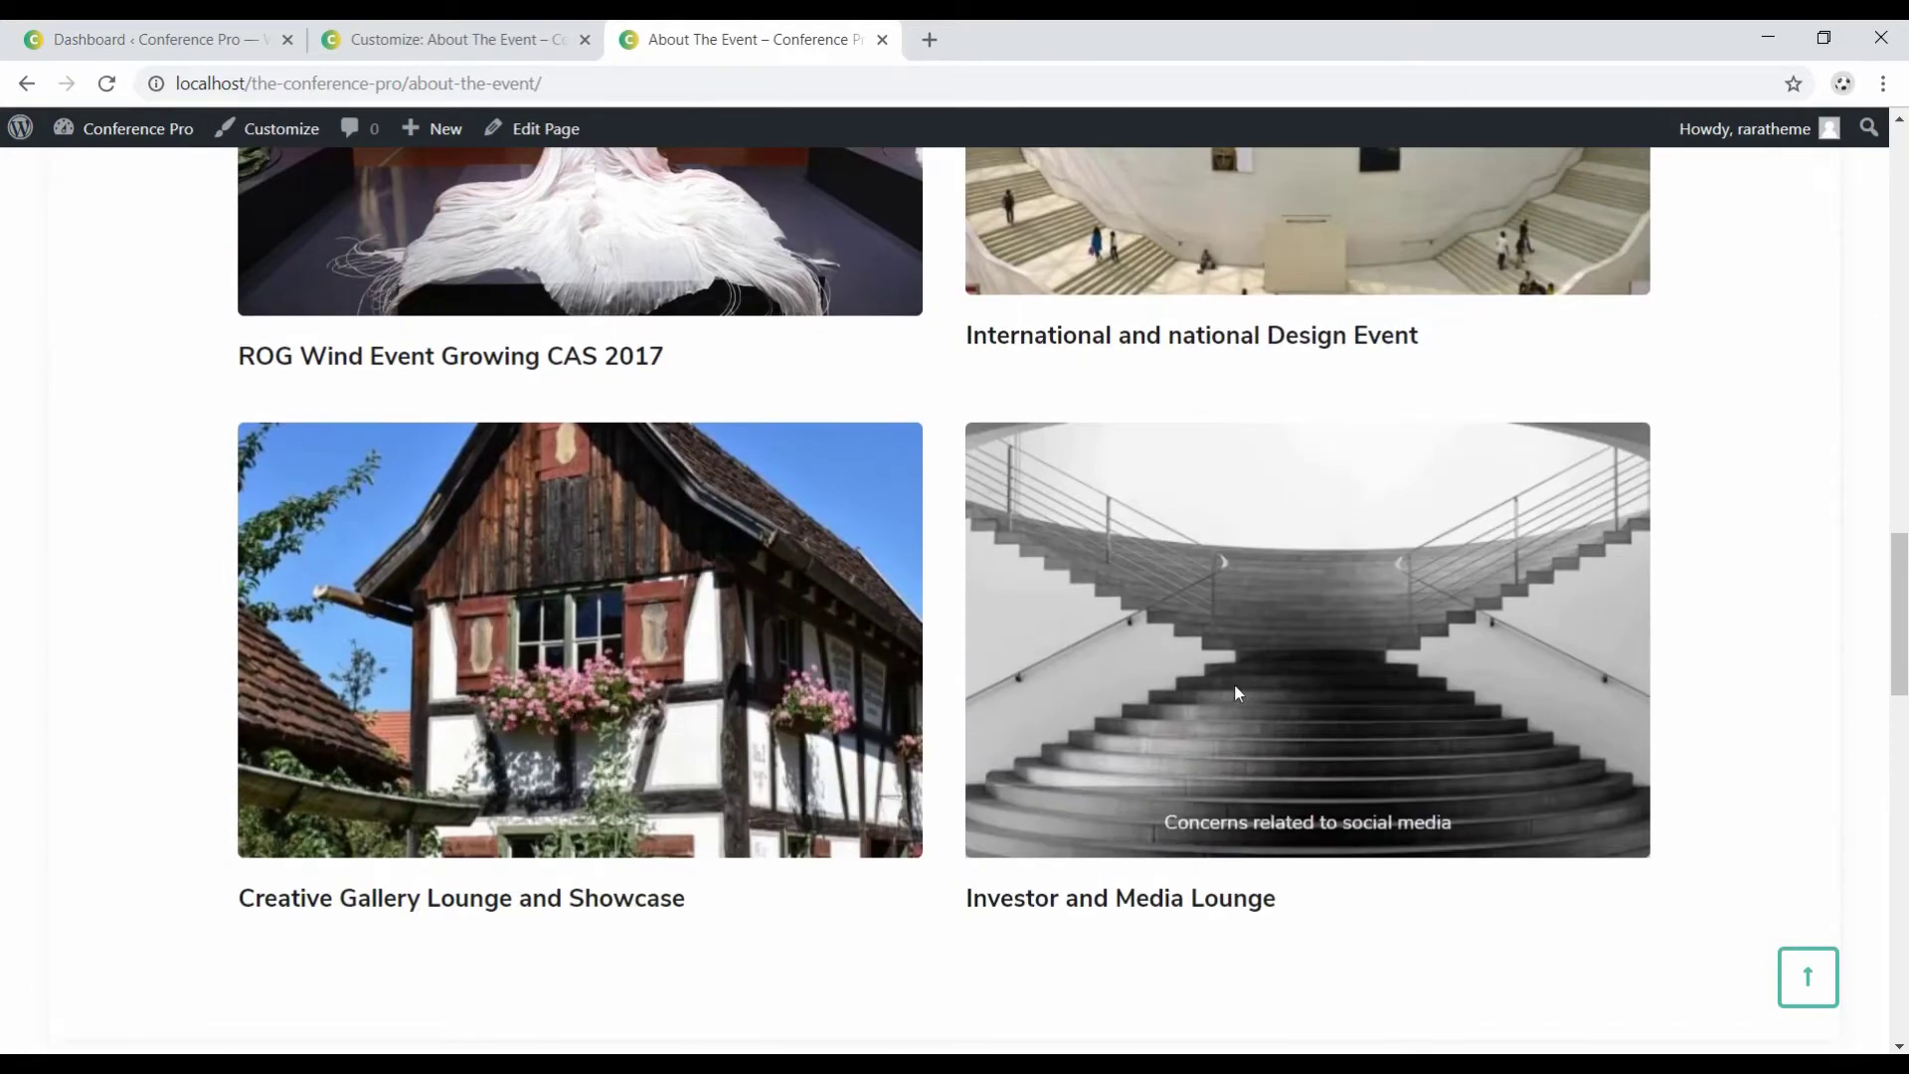
{"action": "left_click", "coordinate": [448, 39]}
{"action": "left_click", "coordinate": [337, 459]}
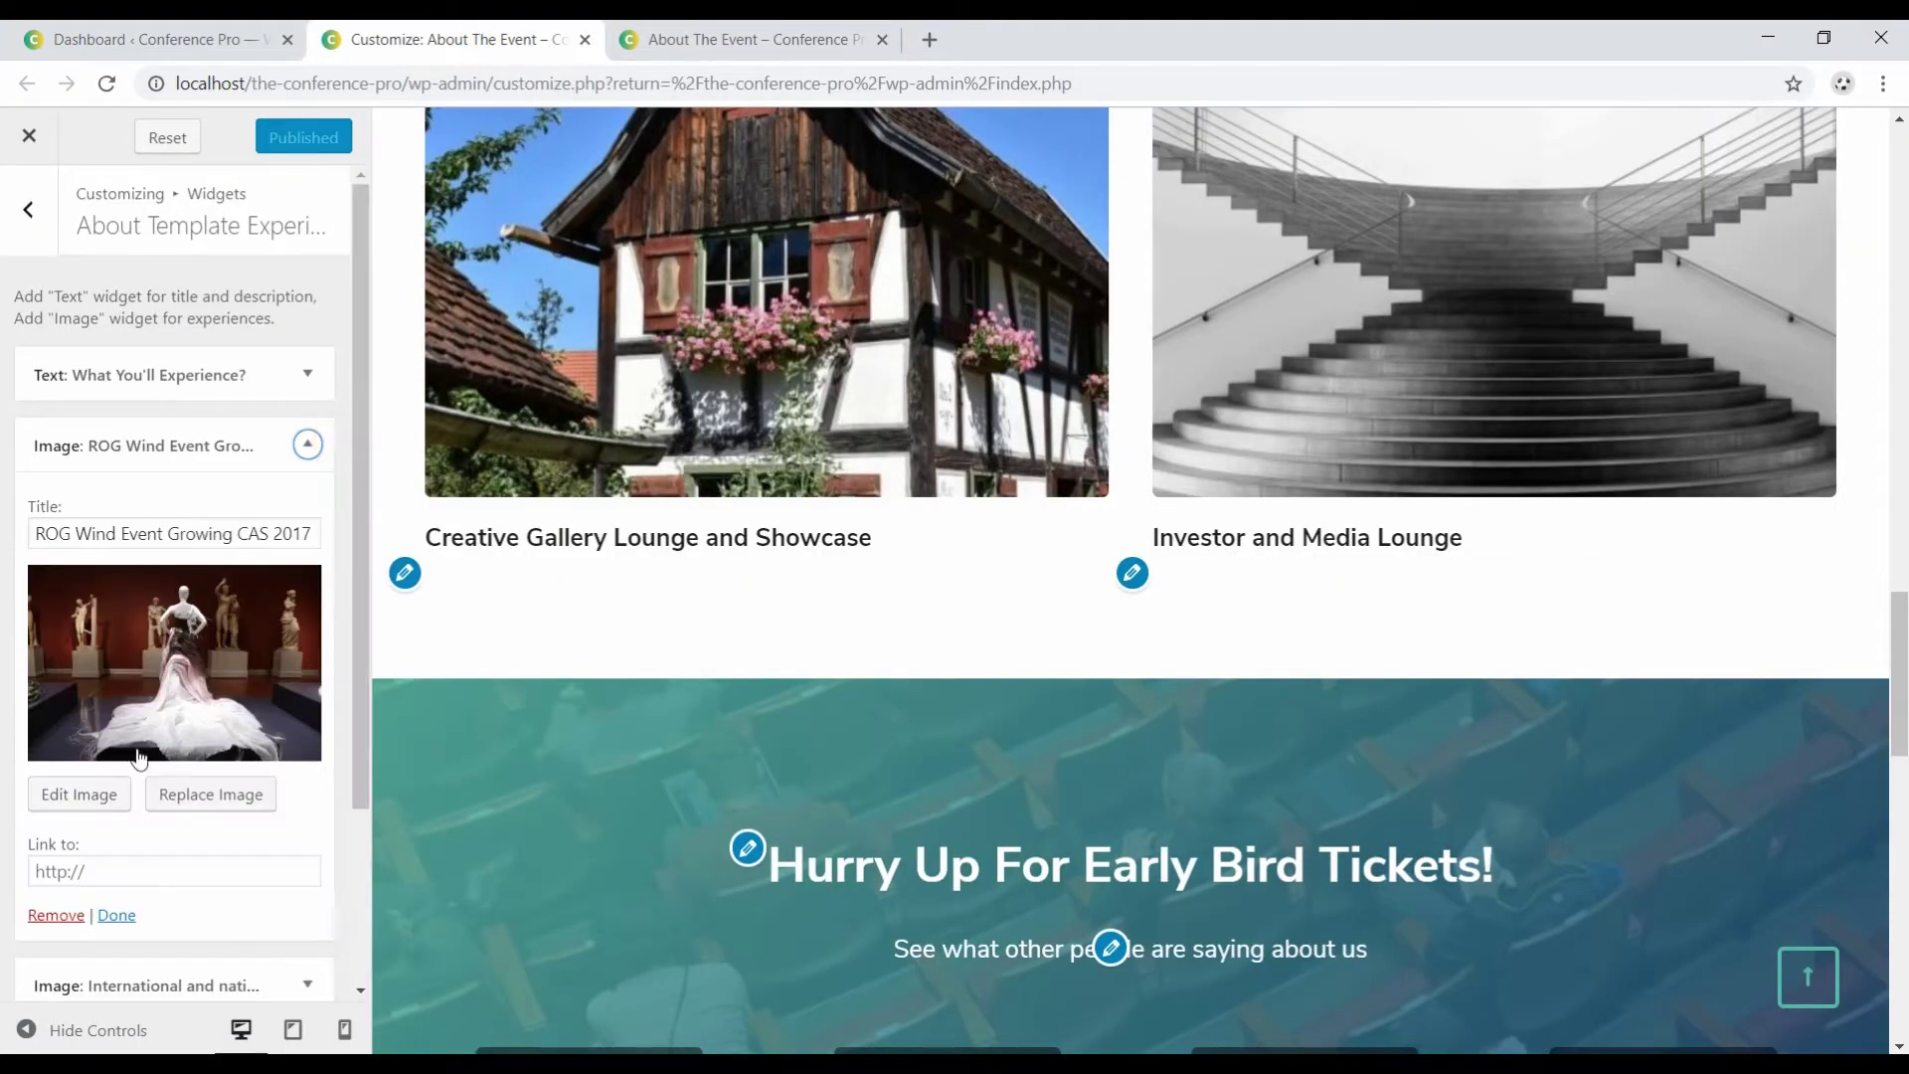
{"action": "scroll", "coordinate": [136, 759], "scroll_direction": "down", "scroll_amount": 2}
{"action": "left_click", "coordinate": [86, 566]}
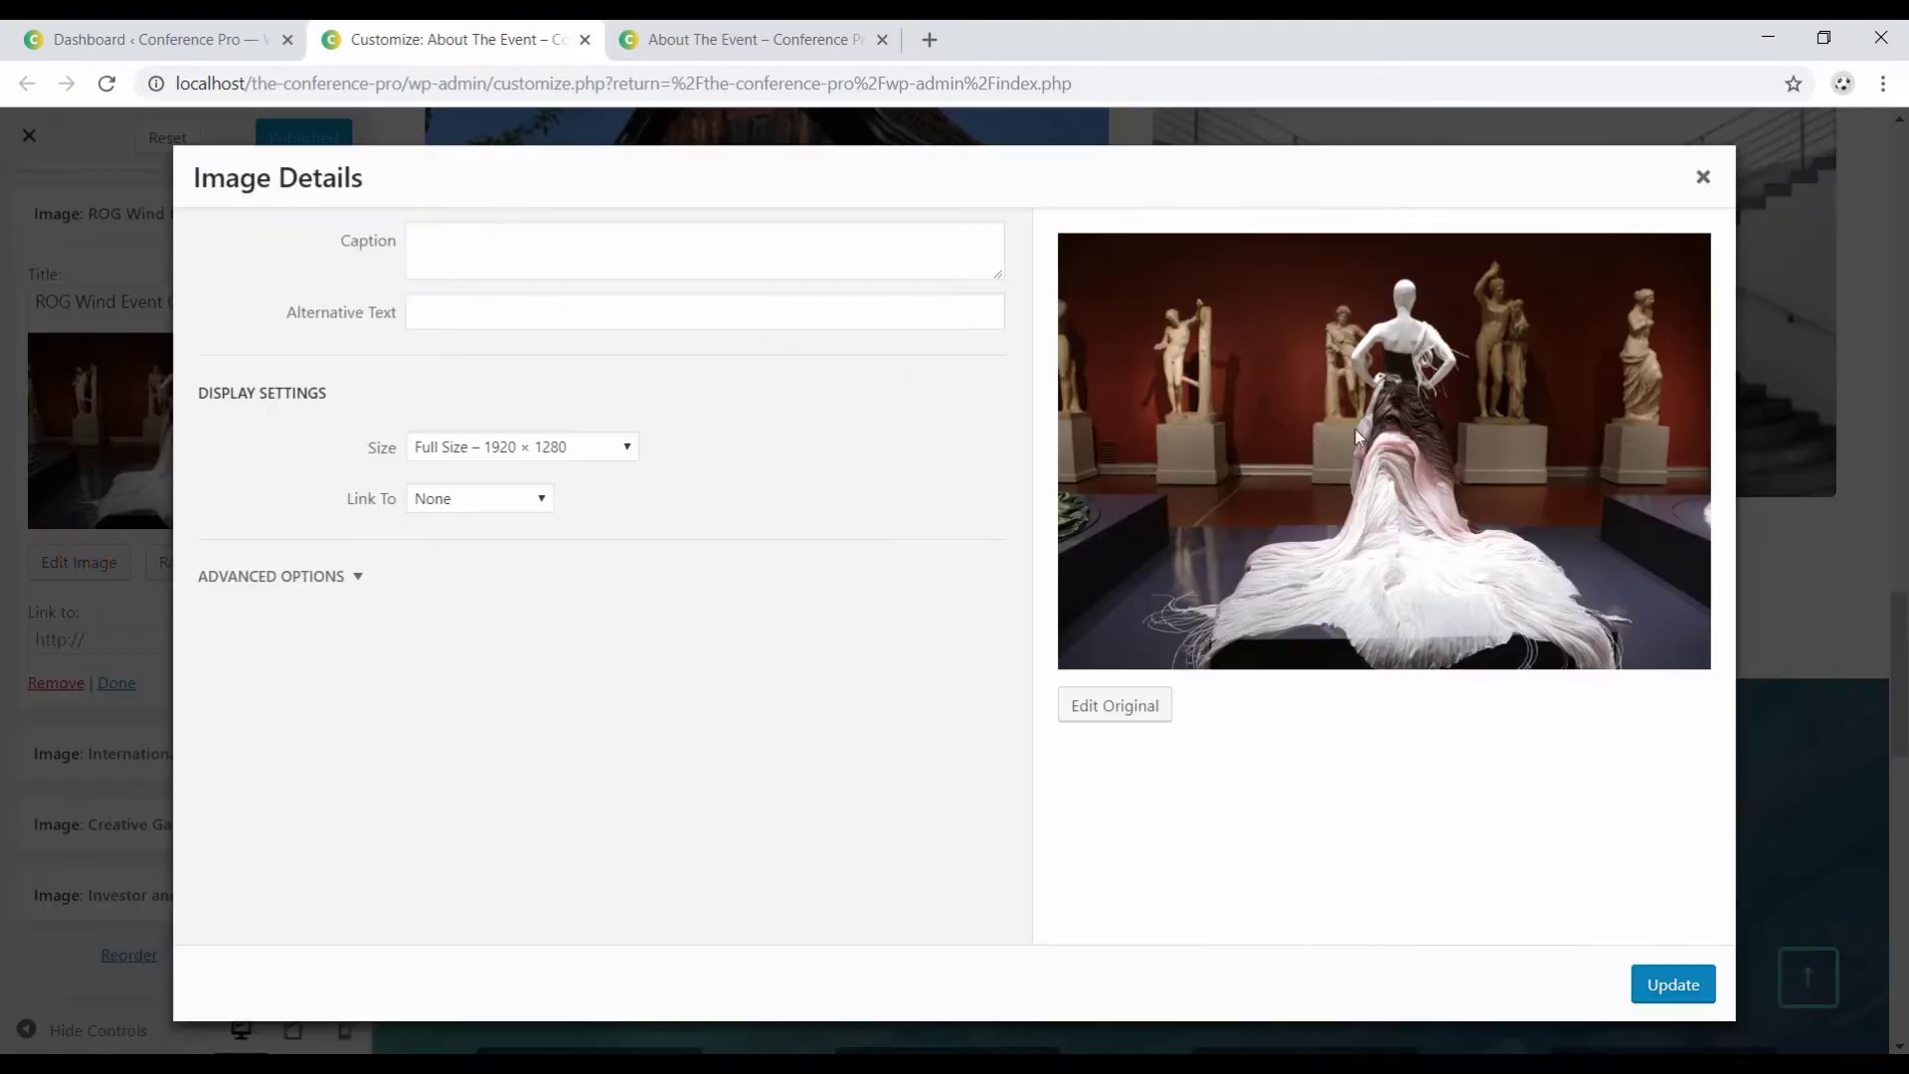
{"action": "left_click", "coordinate": [525, 250]}
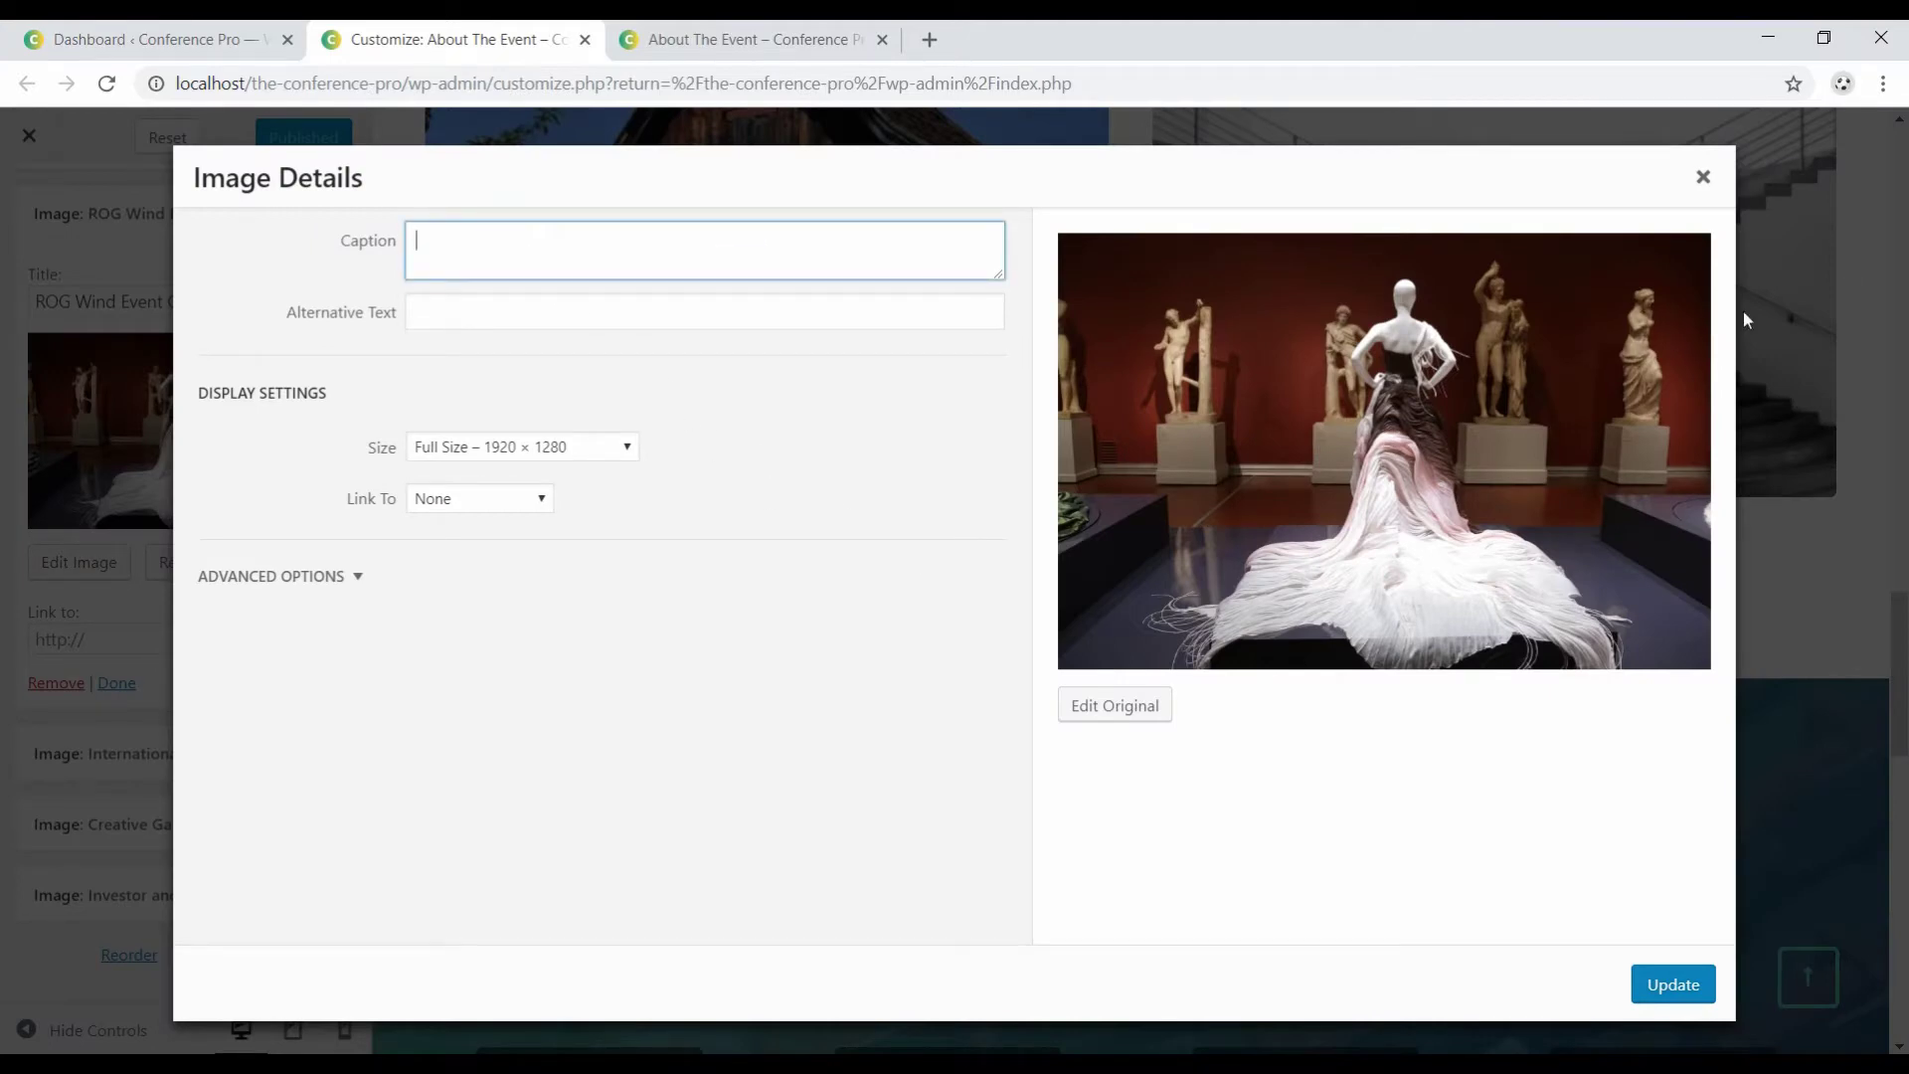
{"action": "left_click", "coordinate": [483, 255]}
{"action": "type", "text": "Fashion Industry Gossip Was Once Whispered"}
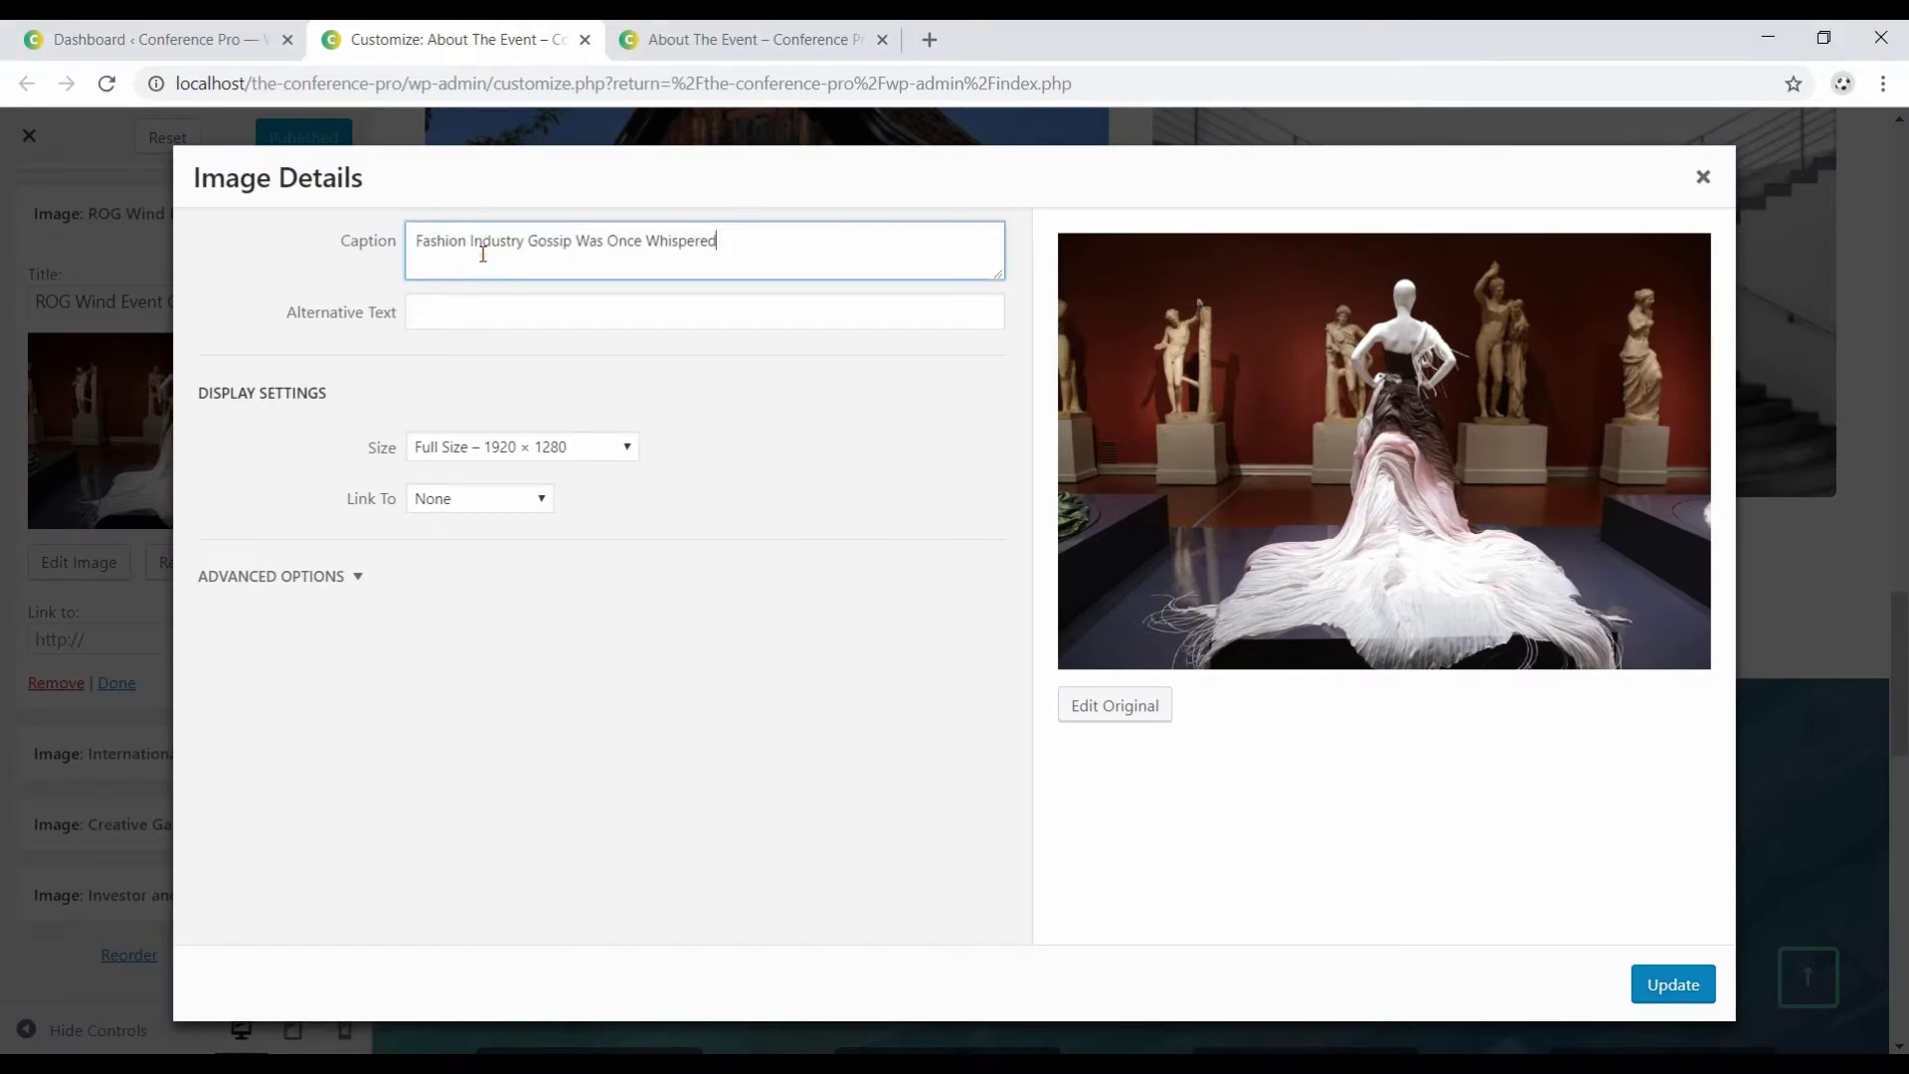
{"action": "left_click", "coordinate": [1680, 985]}
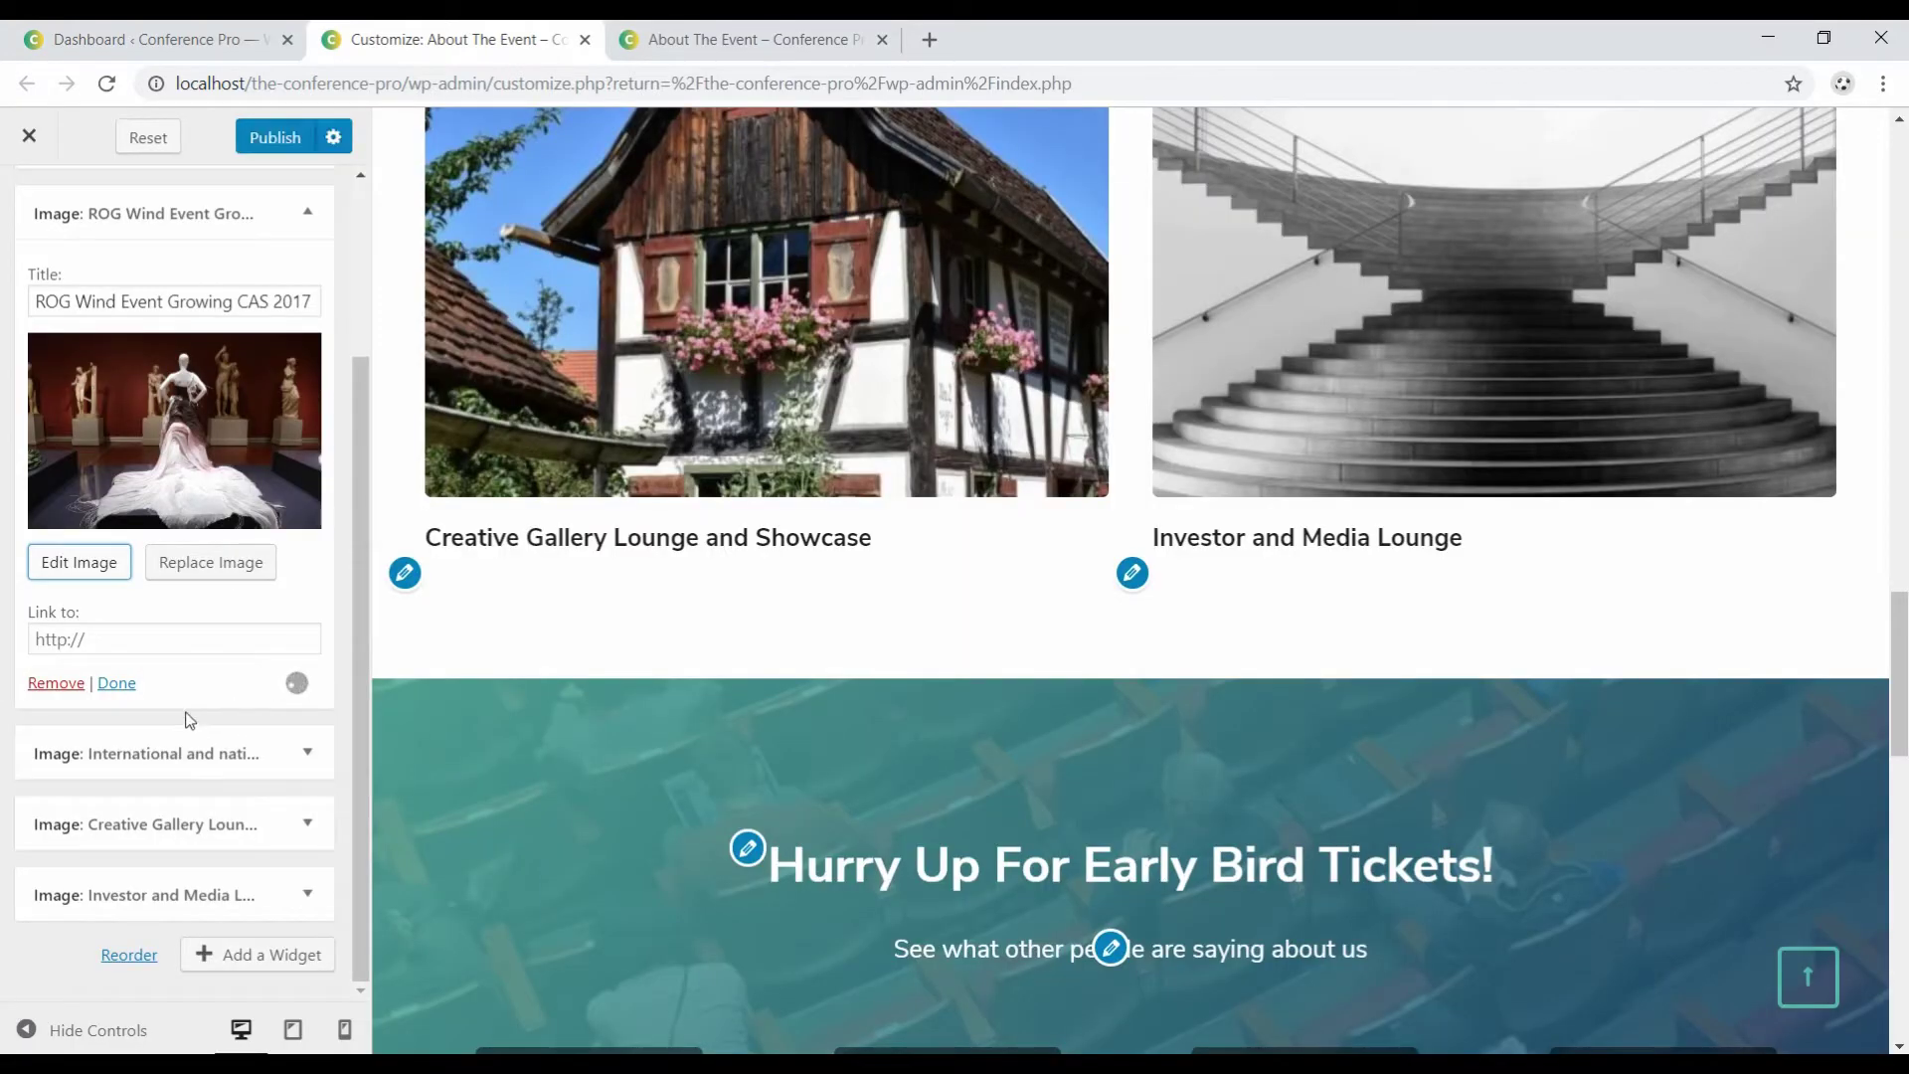
Caption the "International and national Design Event" widget's image "Barca Stadium Tour & Museum" and collapse the widget.
{"action": "left_click", "coordinate": [300, 752]}
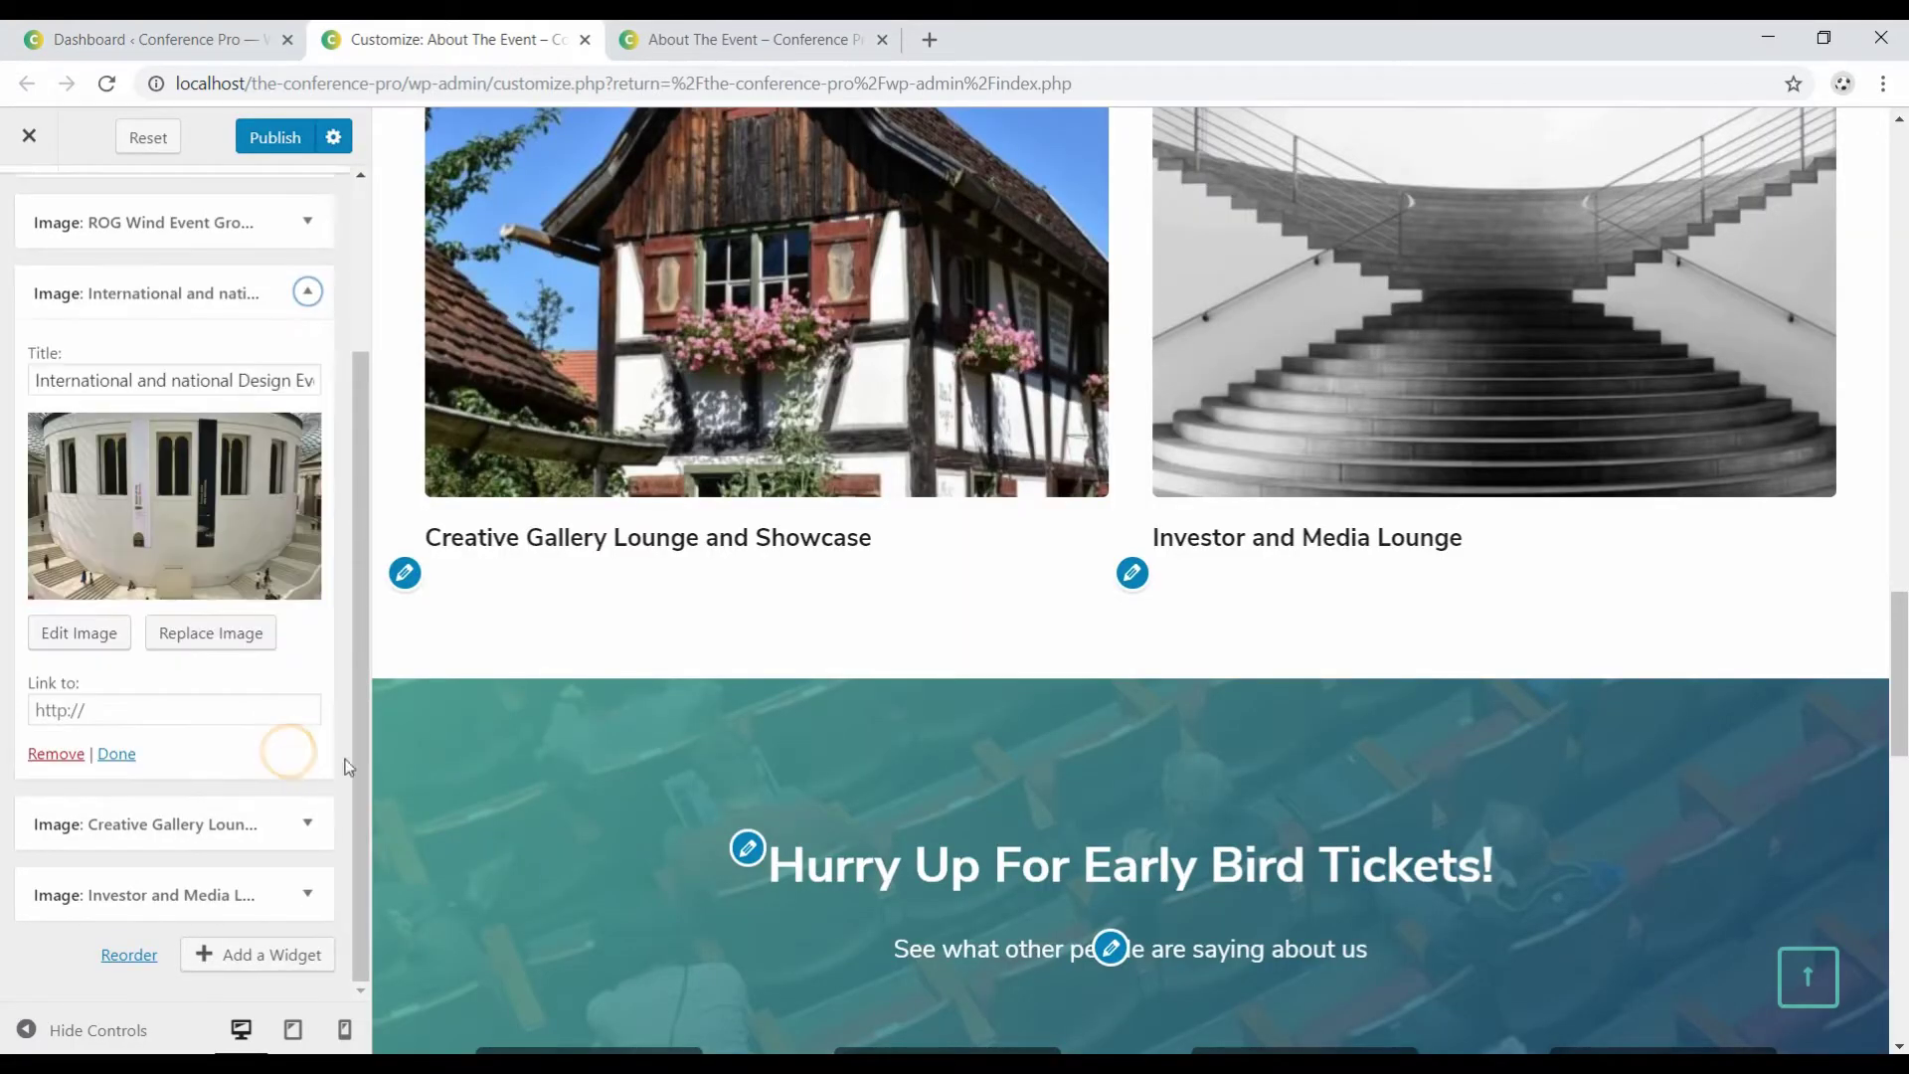
{"action": "left_click", "coordinate": [69, 638]}
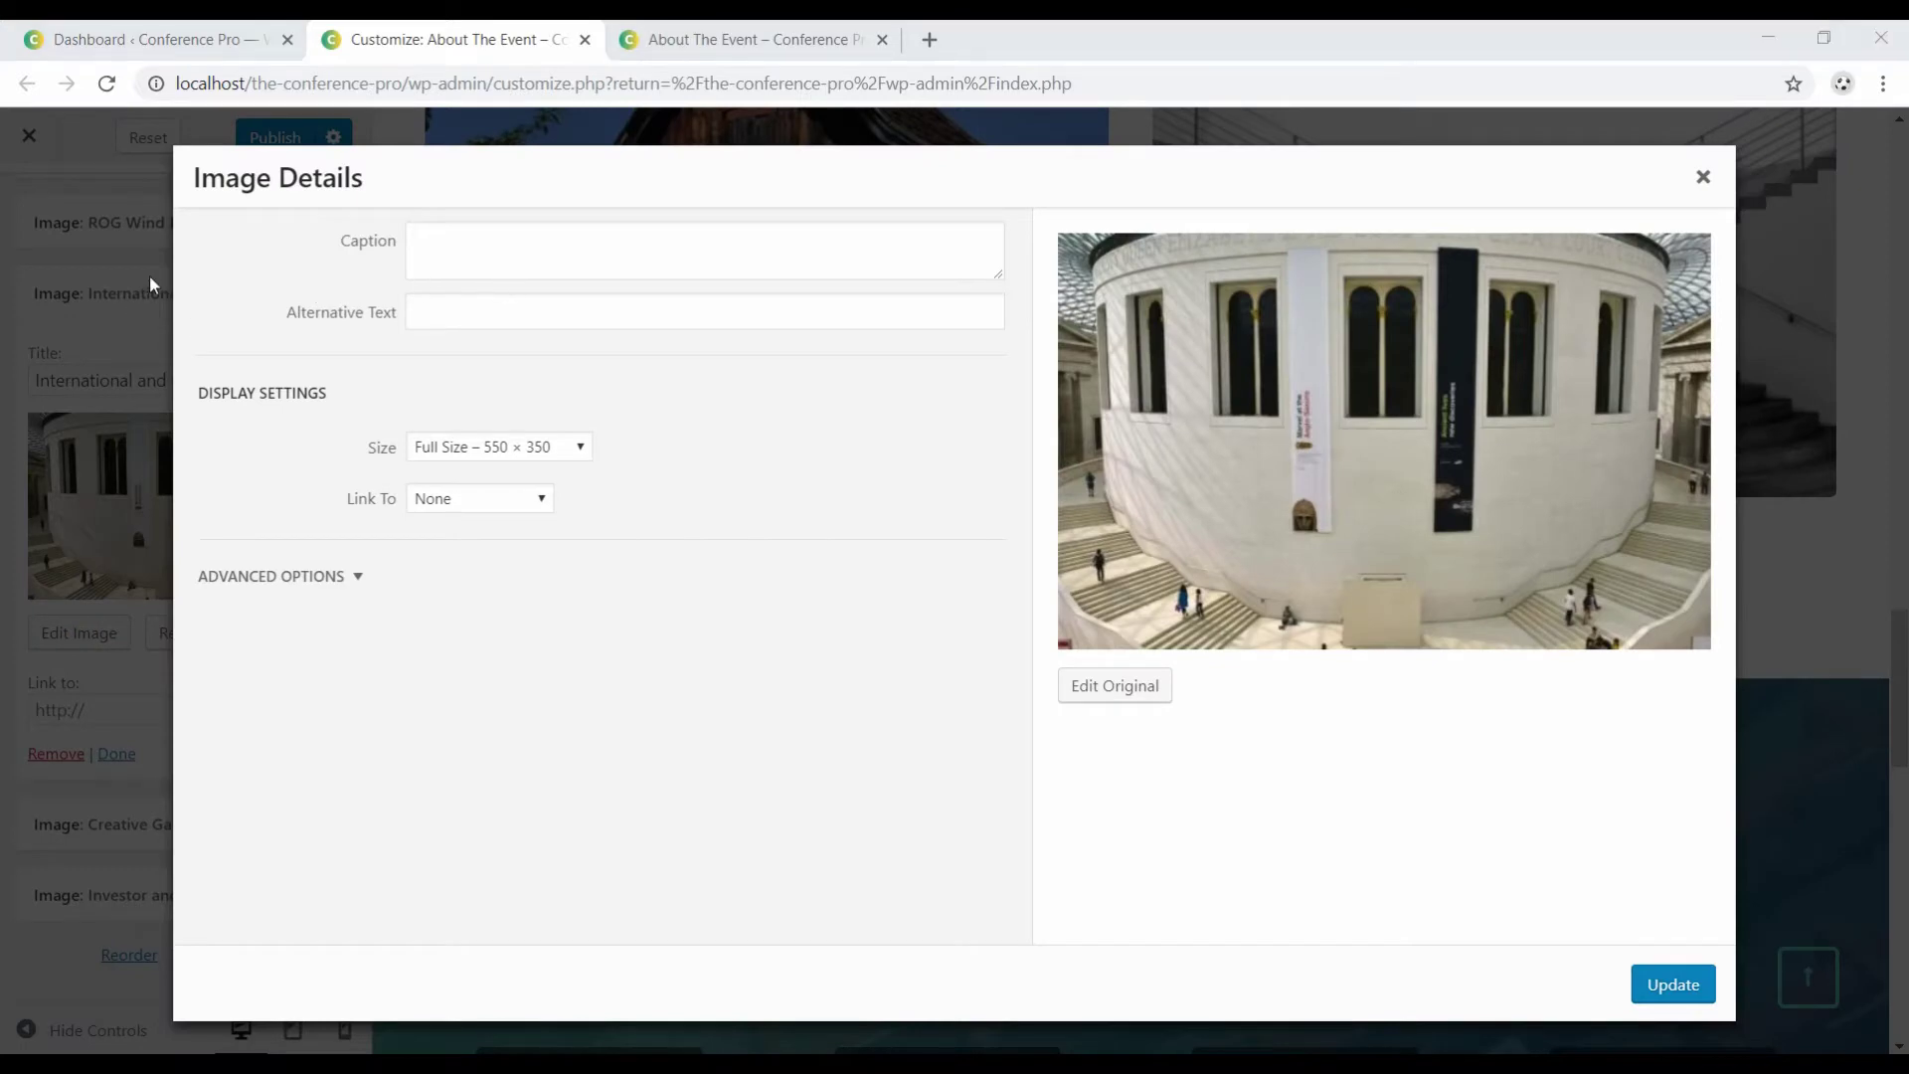
{"action": "left_click", "coordinate": [603, 240]}
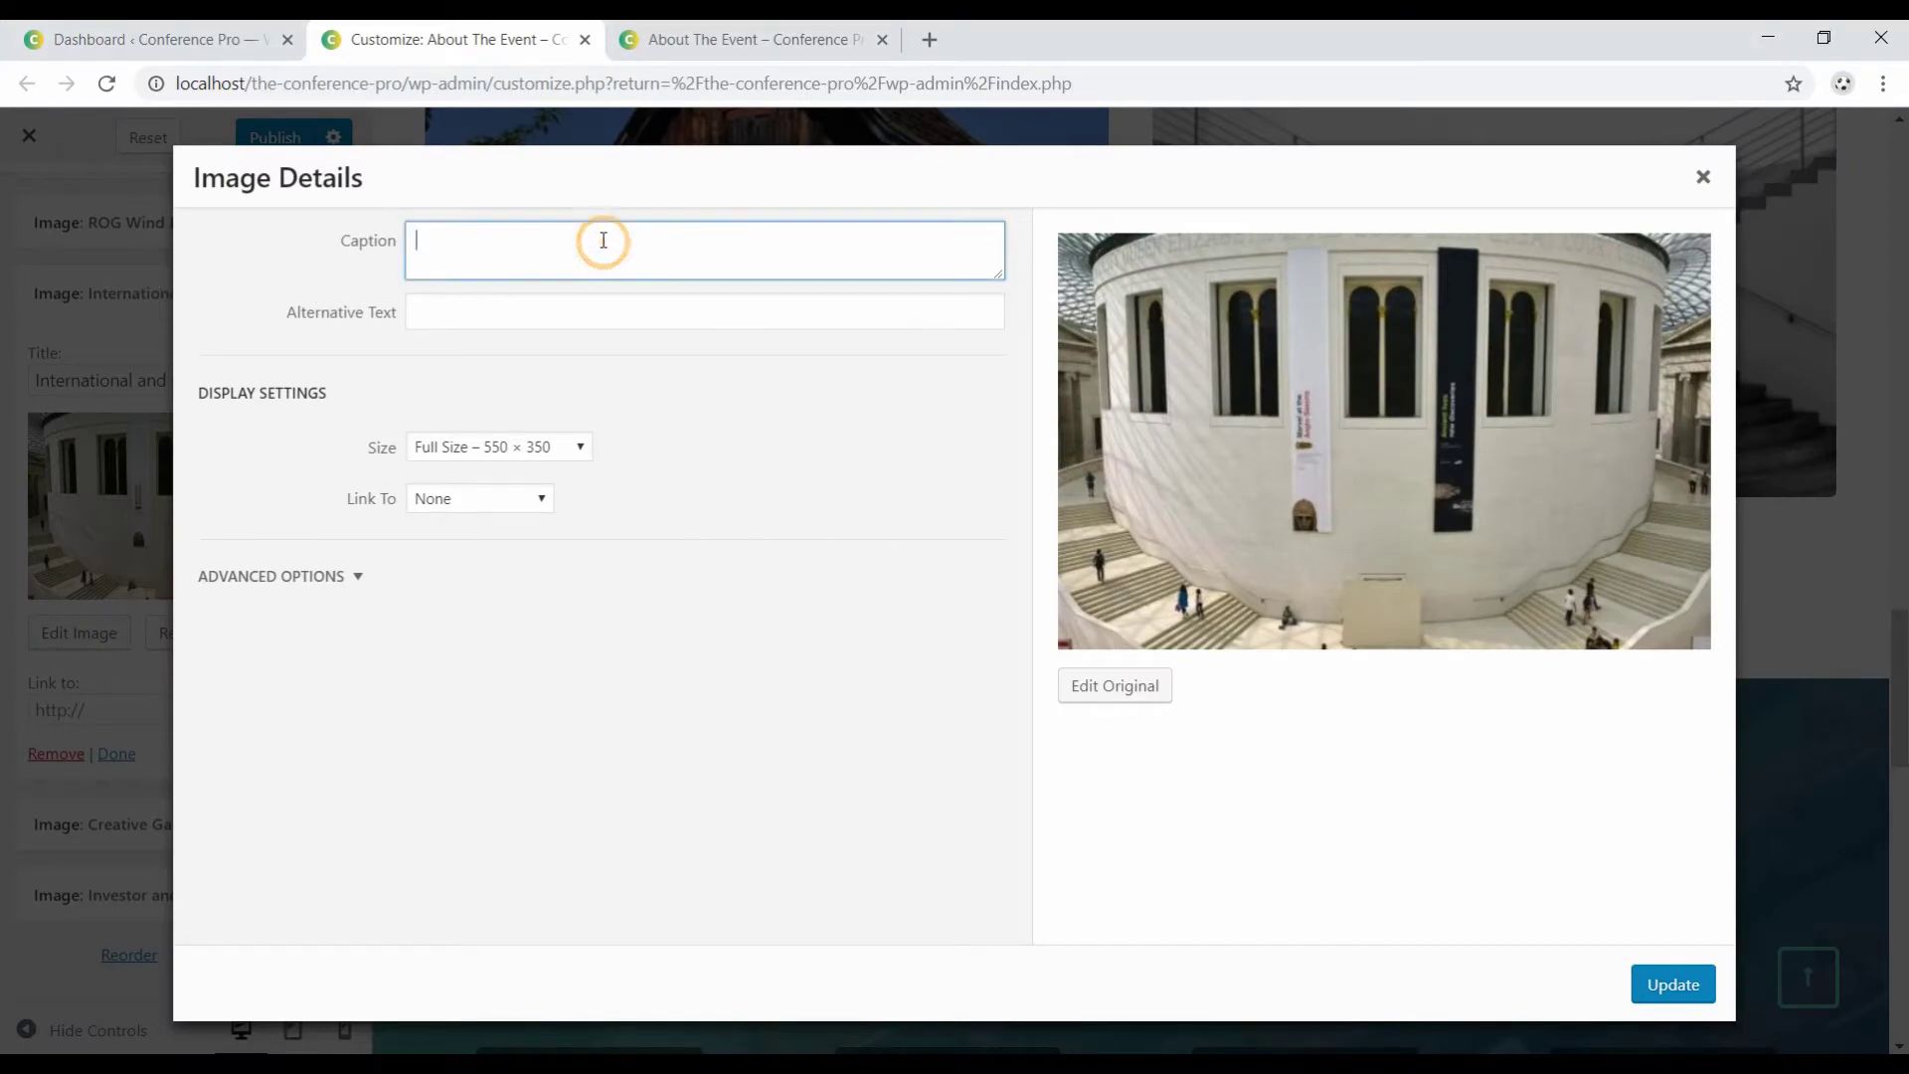
{"action": "type", "text": "Barca Stadium Tour & Museum"}
{"action": "left_click", "coordinate": [1673, 984]}
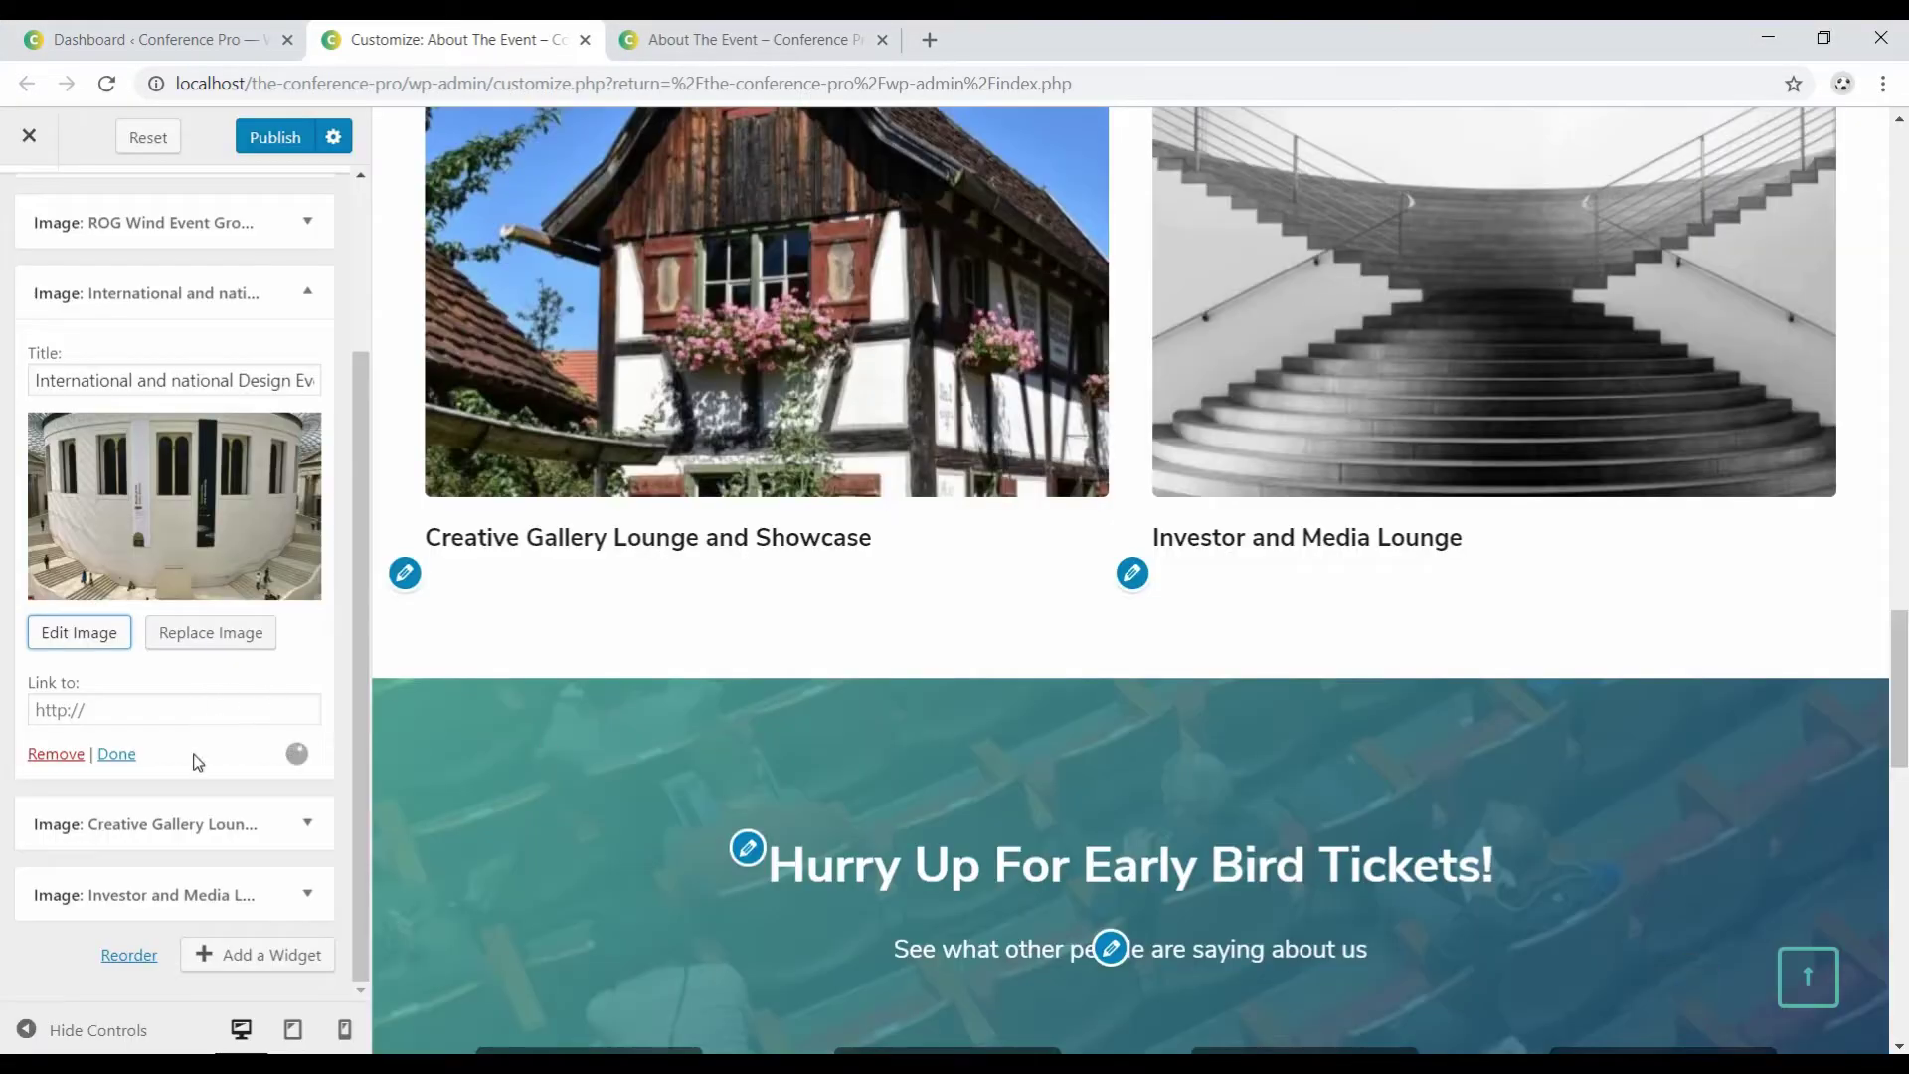
{"action": "left_click", "coordinate": [115, 755]}
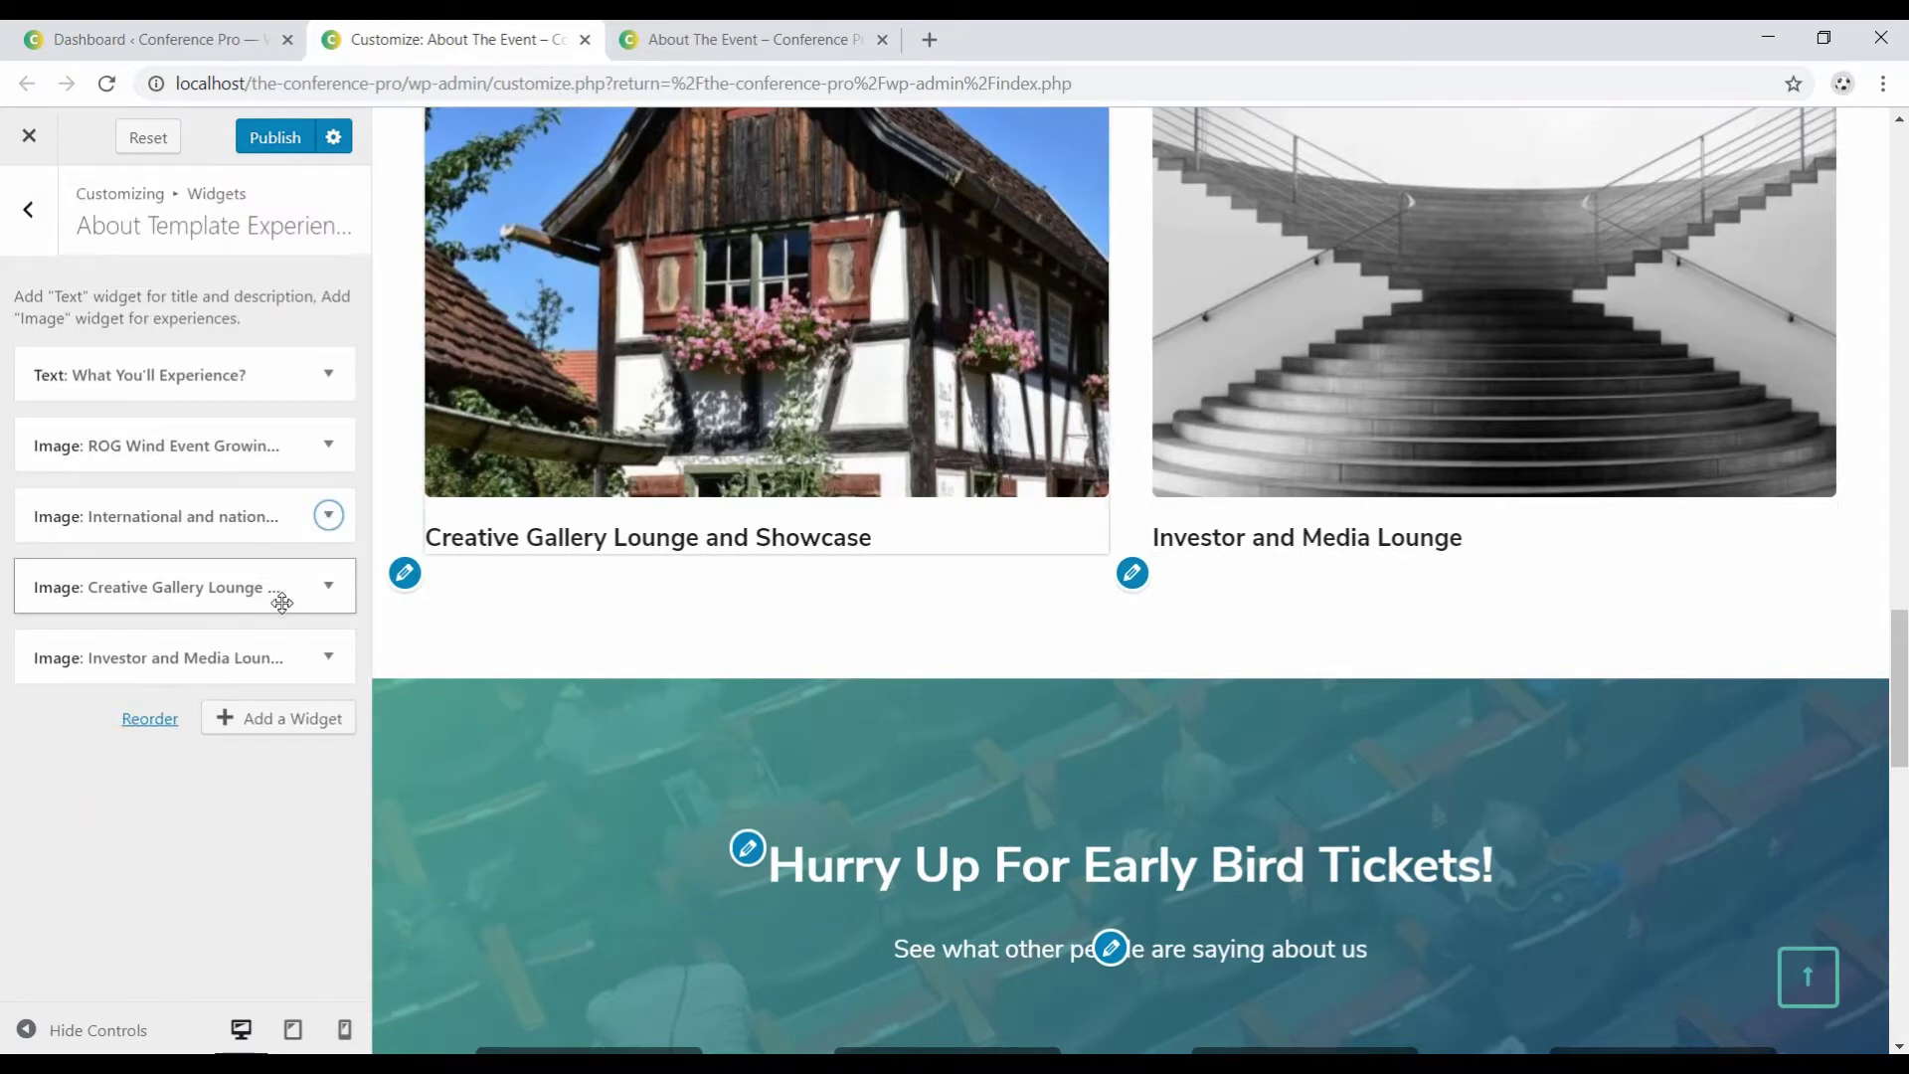
Caption the "Creative Gallery Lounge and Showcase" widget's image "Limerick house by solomon troup architects" and collapse the widget.
{"action": "left_click", "coordinate": [308, 585]}
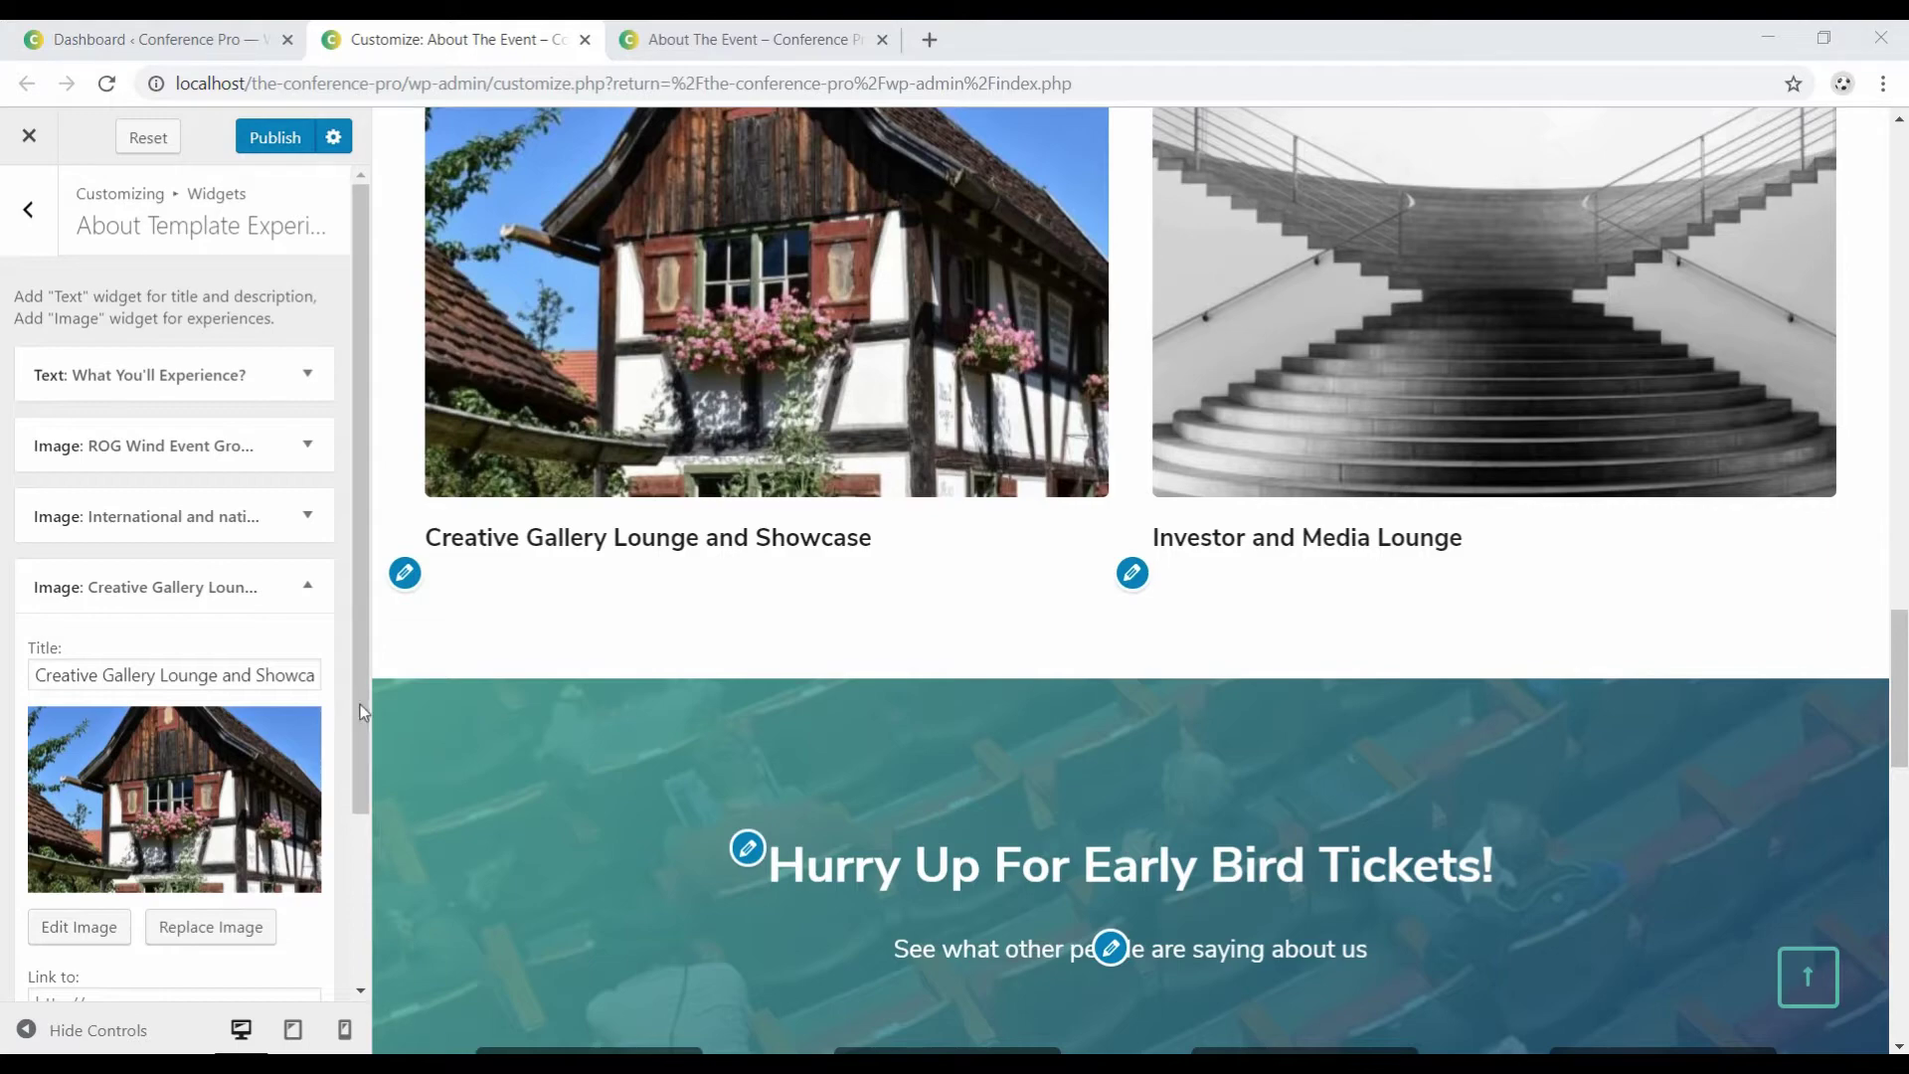
{"action": "scroll", "coordinate": [149, 795], "scroll_direction": "down", "scroll_amount": 2}
{"action": "left_click", "coordinate": [111, 703]}
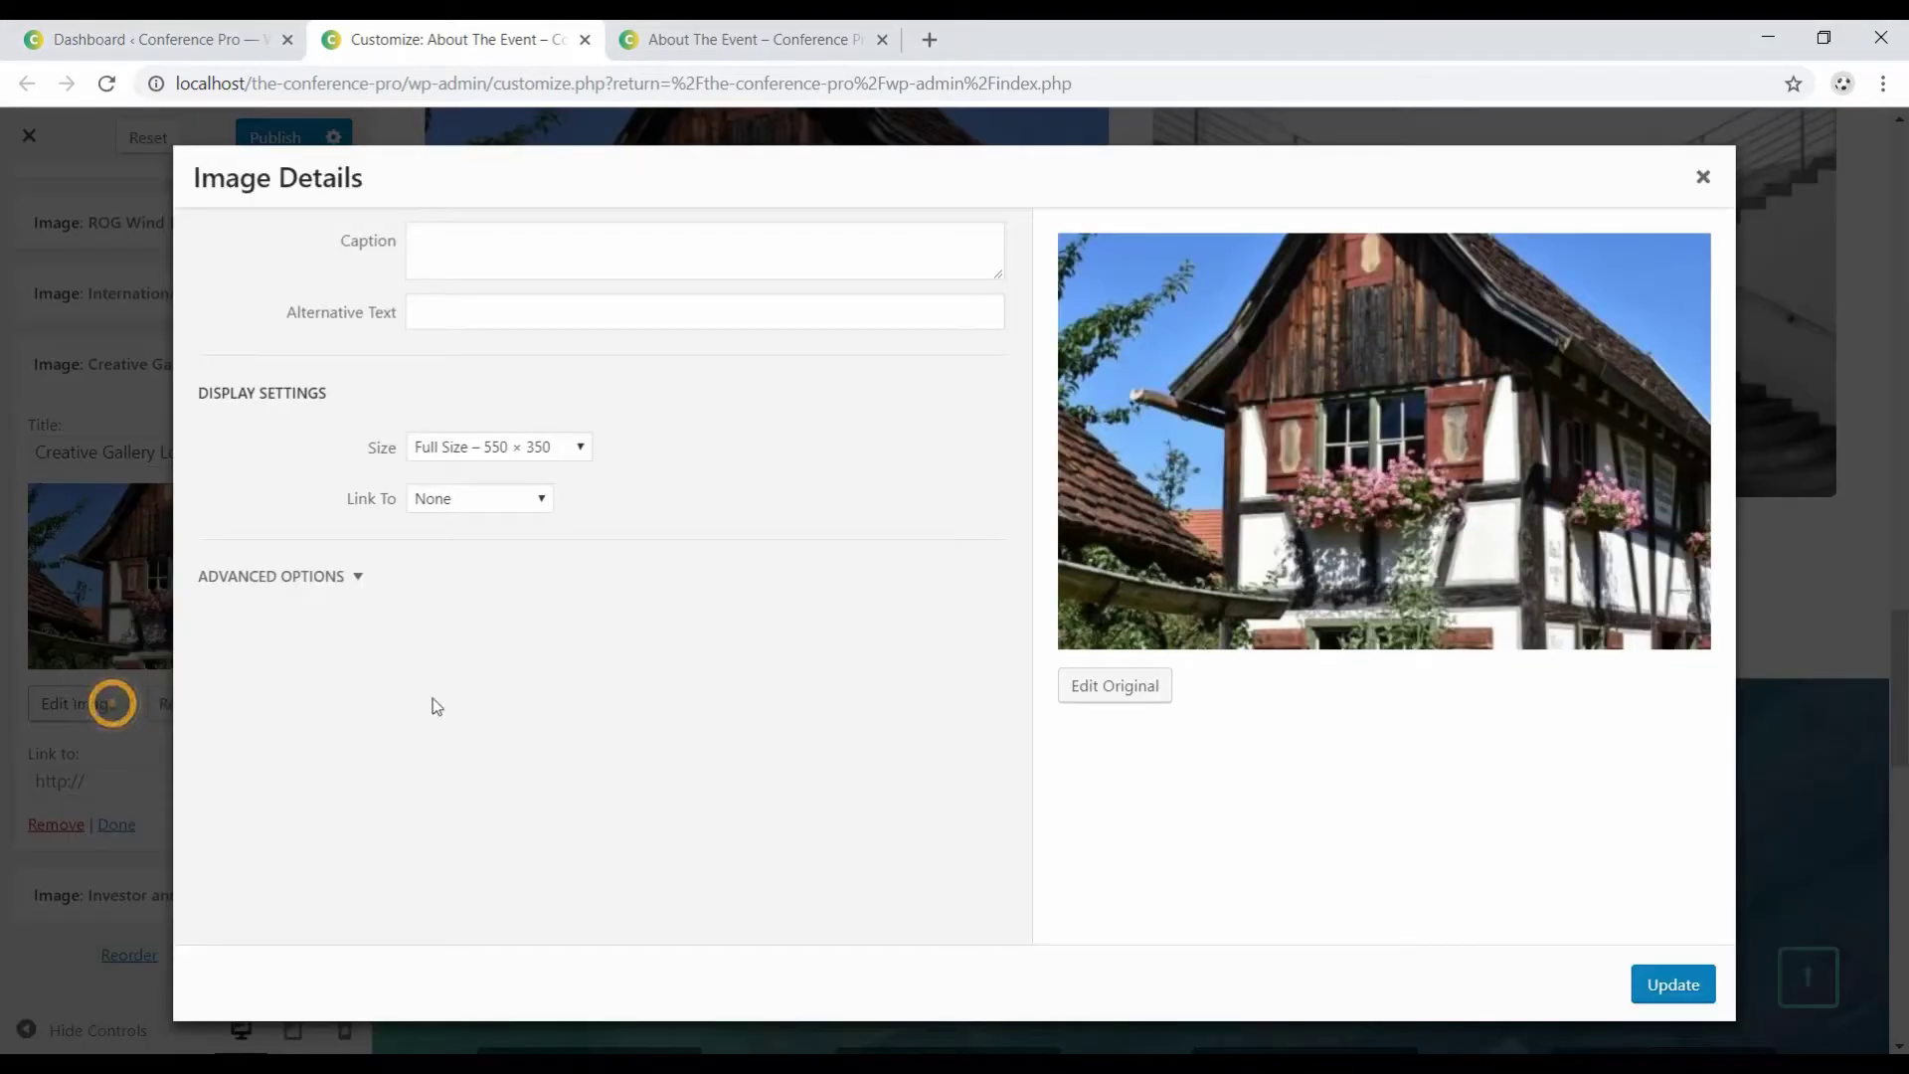
{"action": "left_click", "coordinate": [597, 272]}
{"action": "type", "text": "Limerick house by solomon troup architects"}
{"action": "left_click", "coordinate": [1661, 987]}
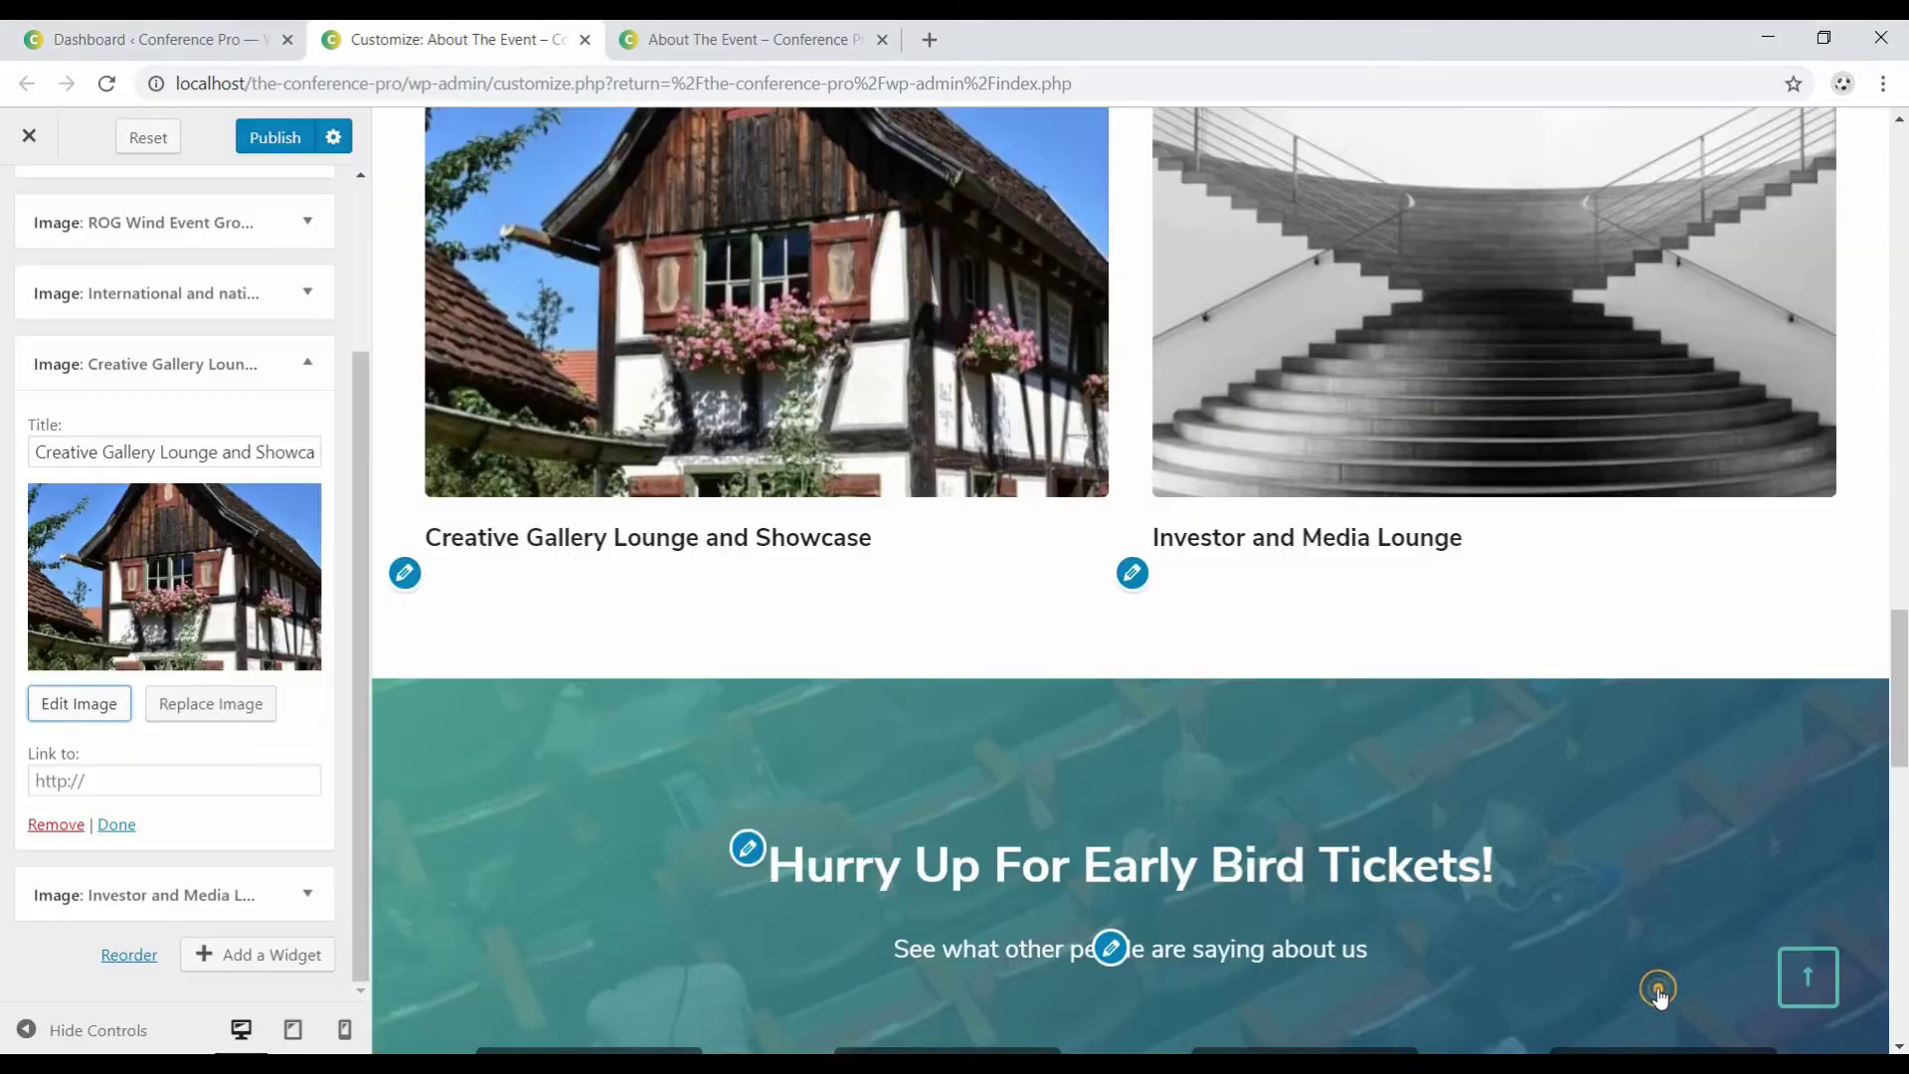
{"action": "left_click", "coordinate": [117, 826]}
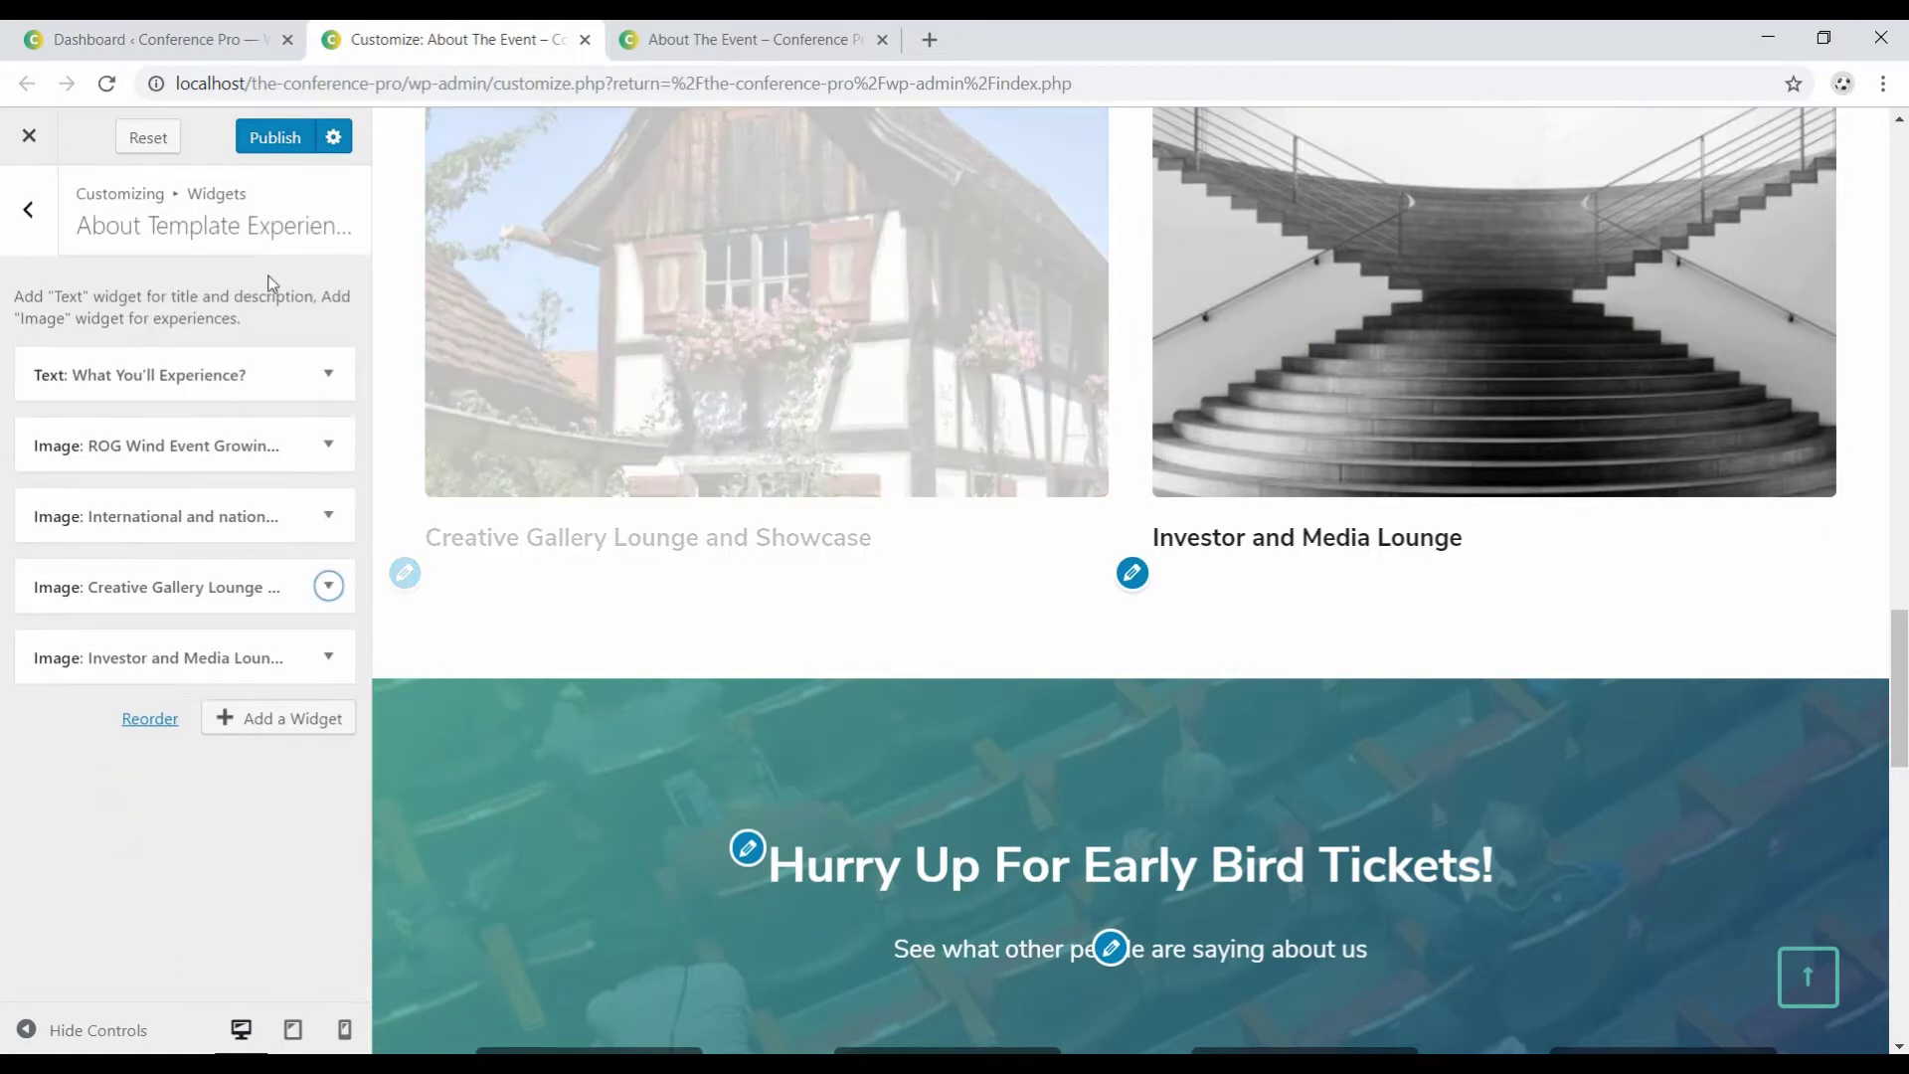
Publish the new image captions and reload the live About The Event page to check them.
{"action": "left_click", "coordinate": [279, 141]}
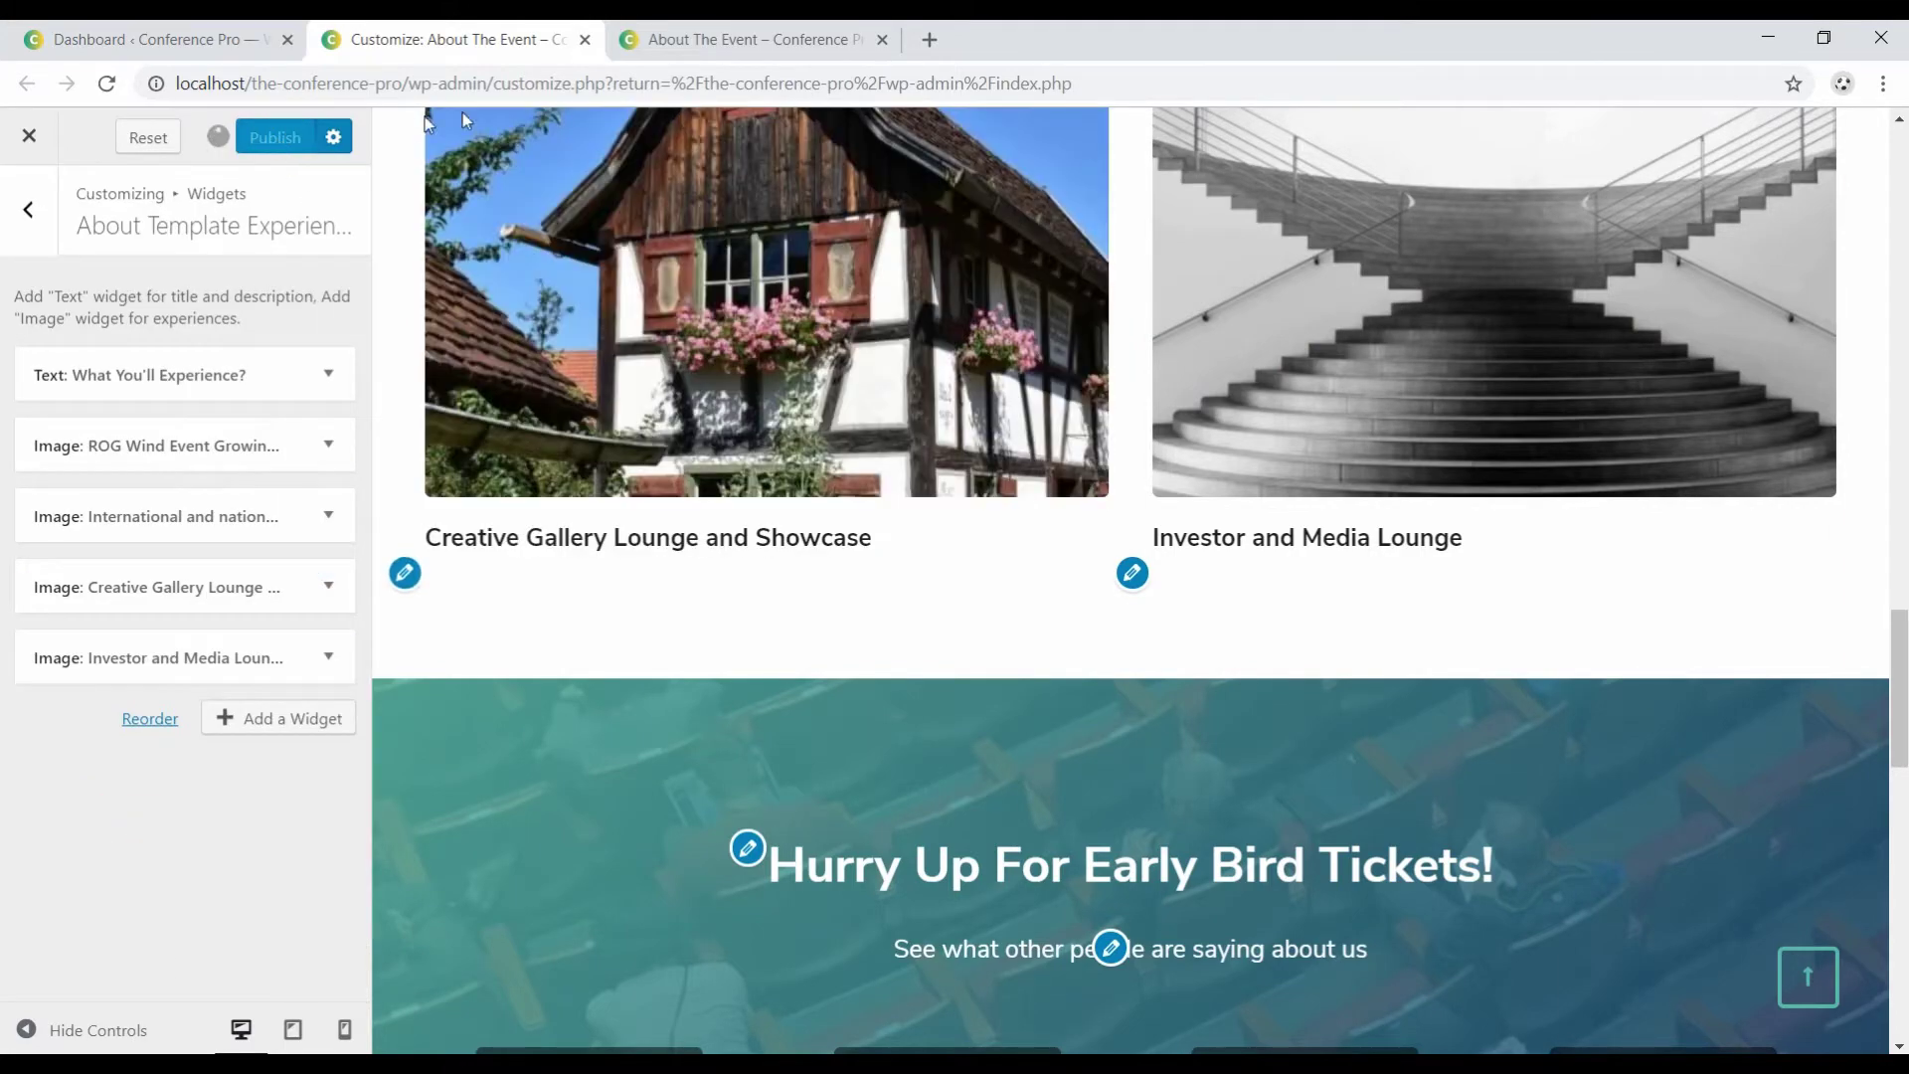
{"action": "left_click", "coordinate": [729, 42]}
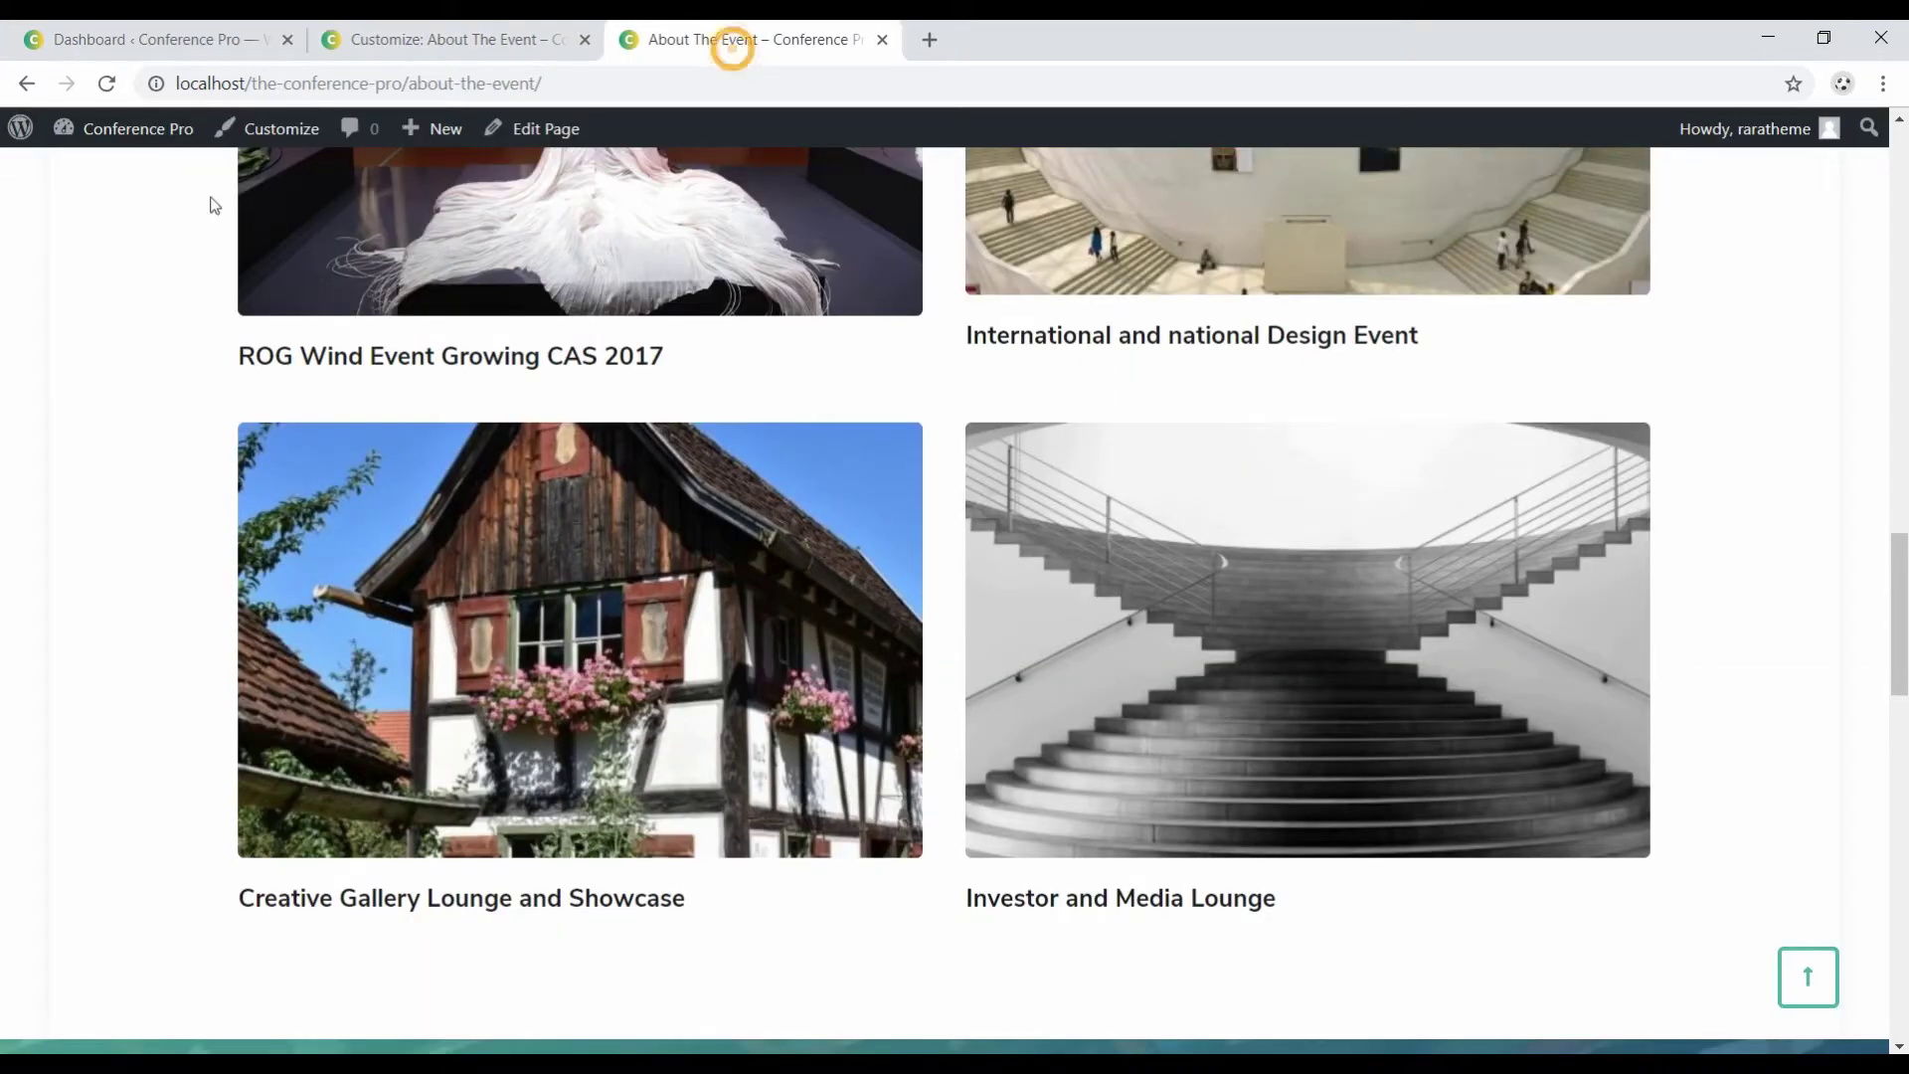
{"action": "left_click", "coordinate": [103, 84]}
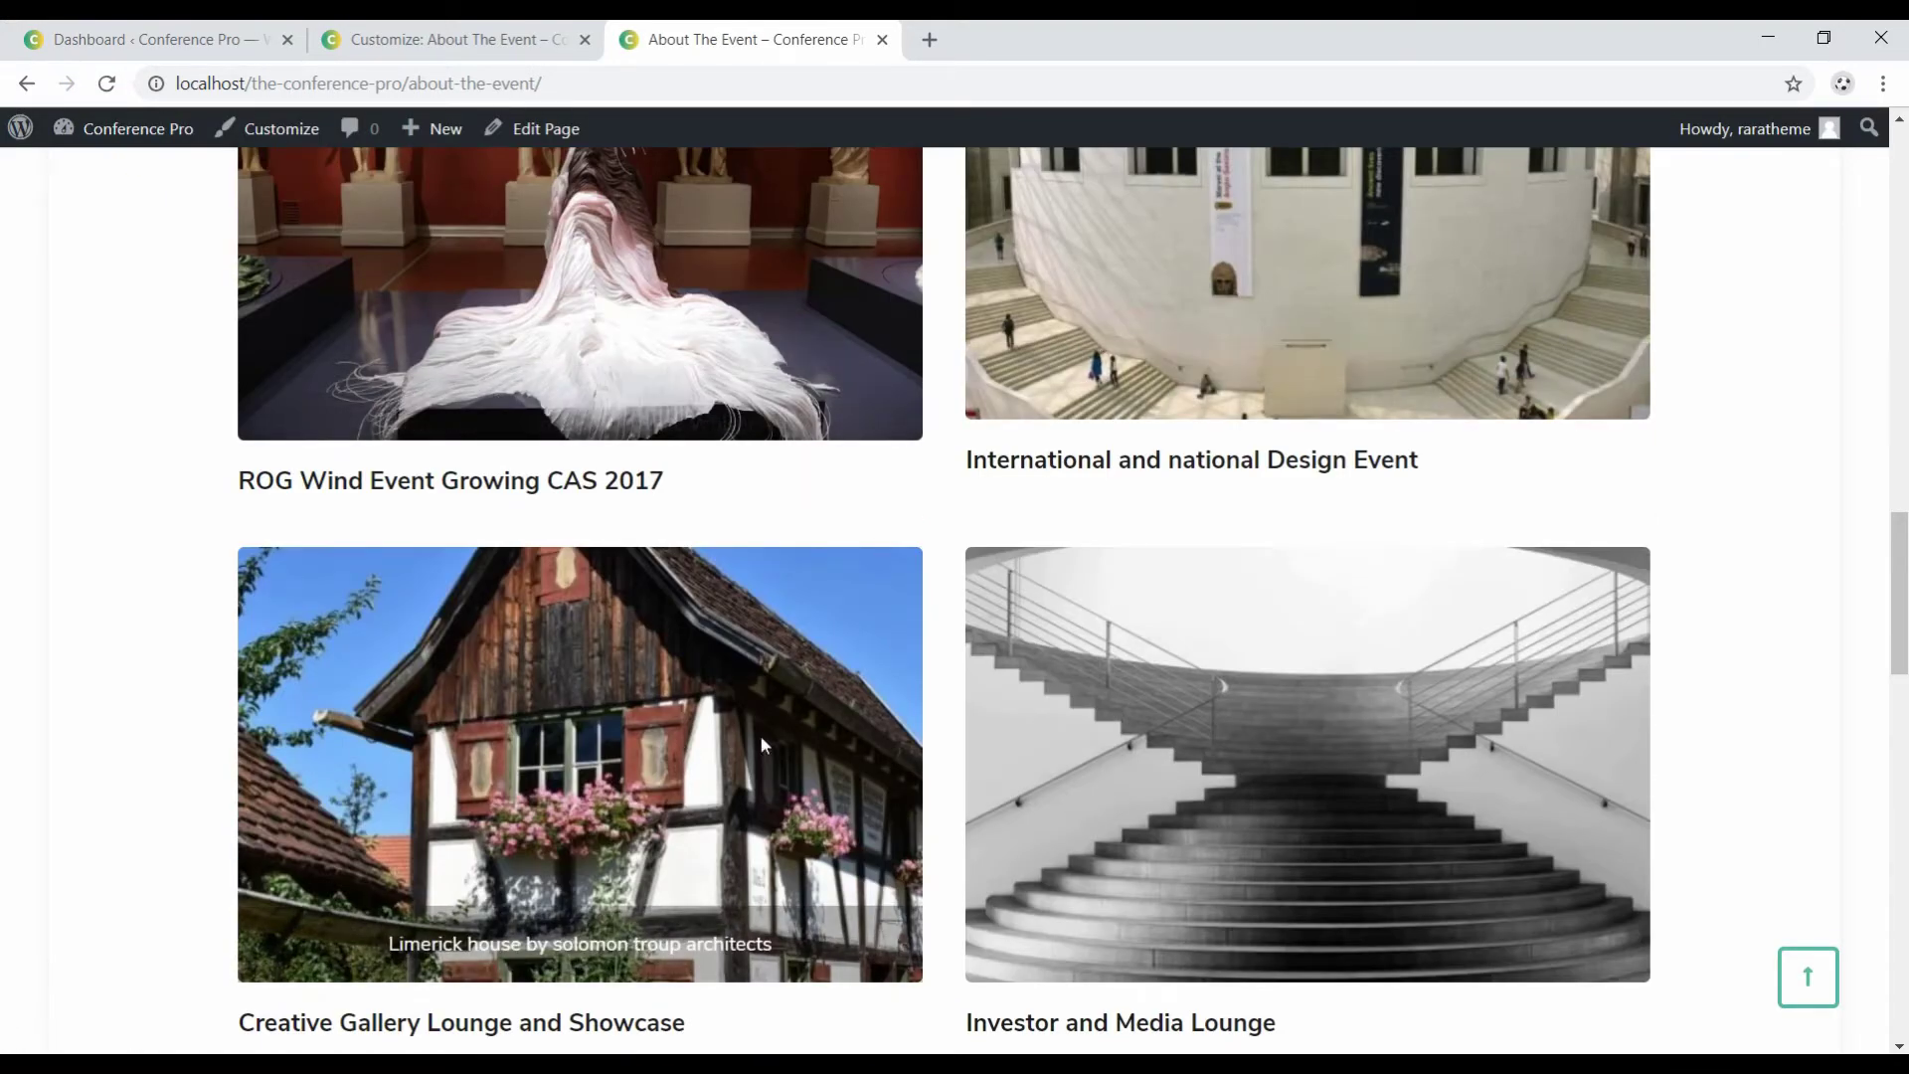
Open the customizer's About Template Speakers Section and add a Text widget titled "Our Speakers".
{"action": "left_click", "coordinate": [438, 38]}
{"action": "left_click", "coordinate": [47, 215]}
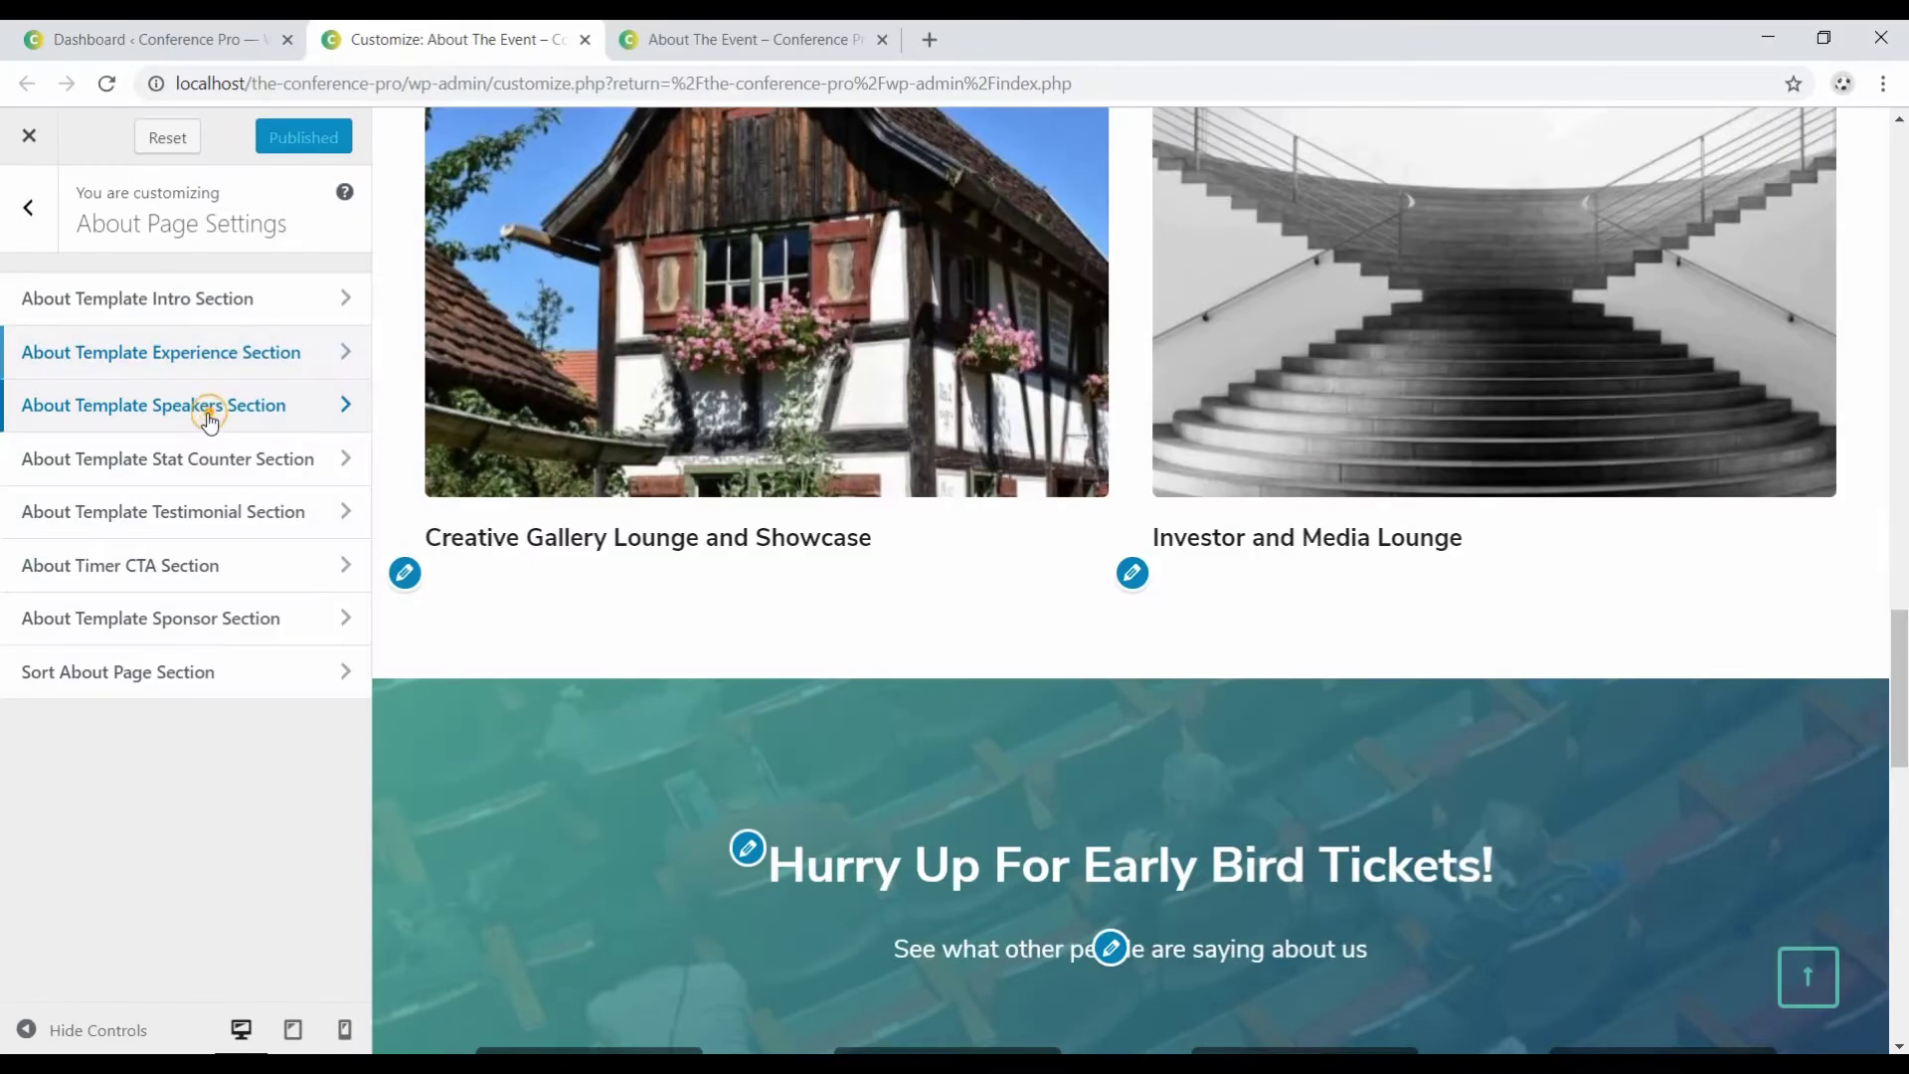
{"action": "left_click", "coordinate": [209, 417]}
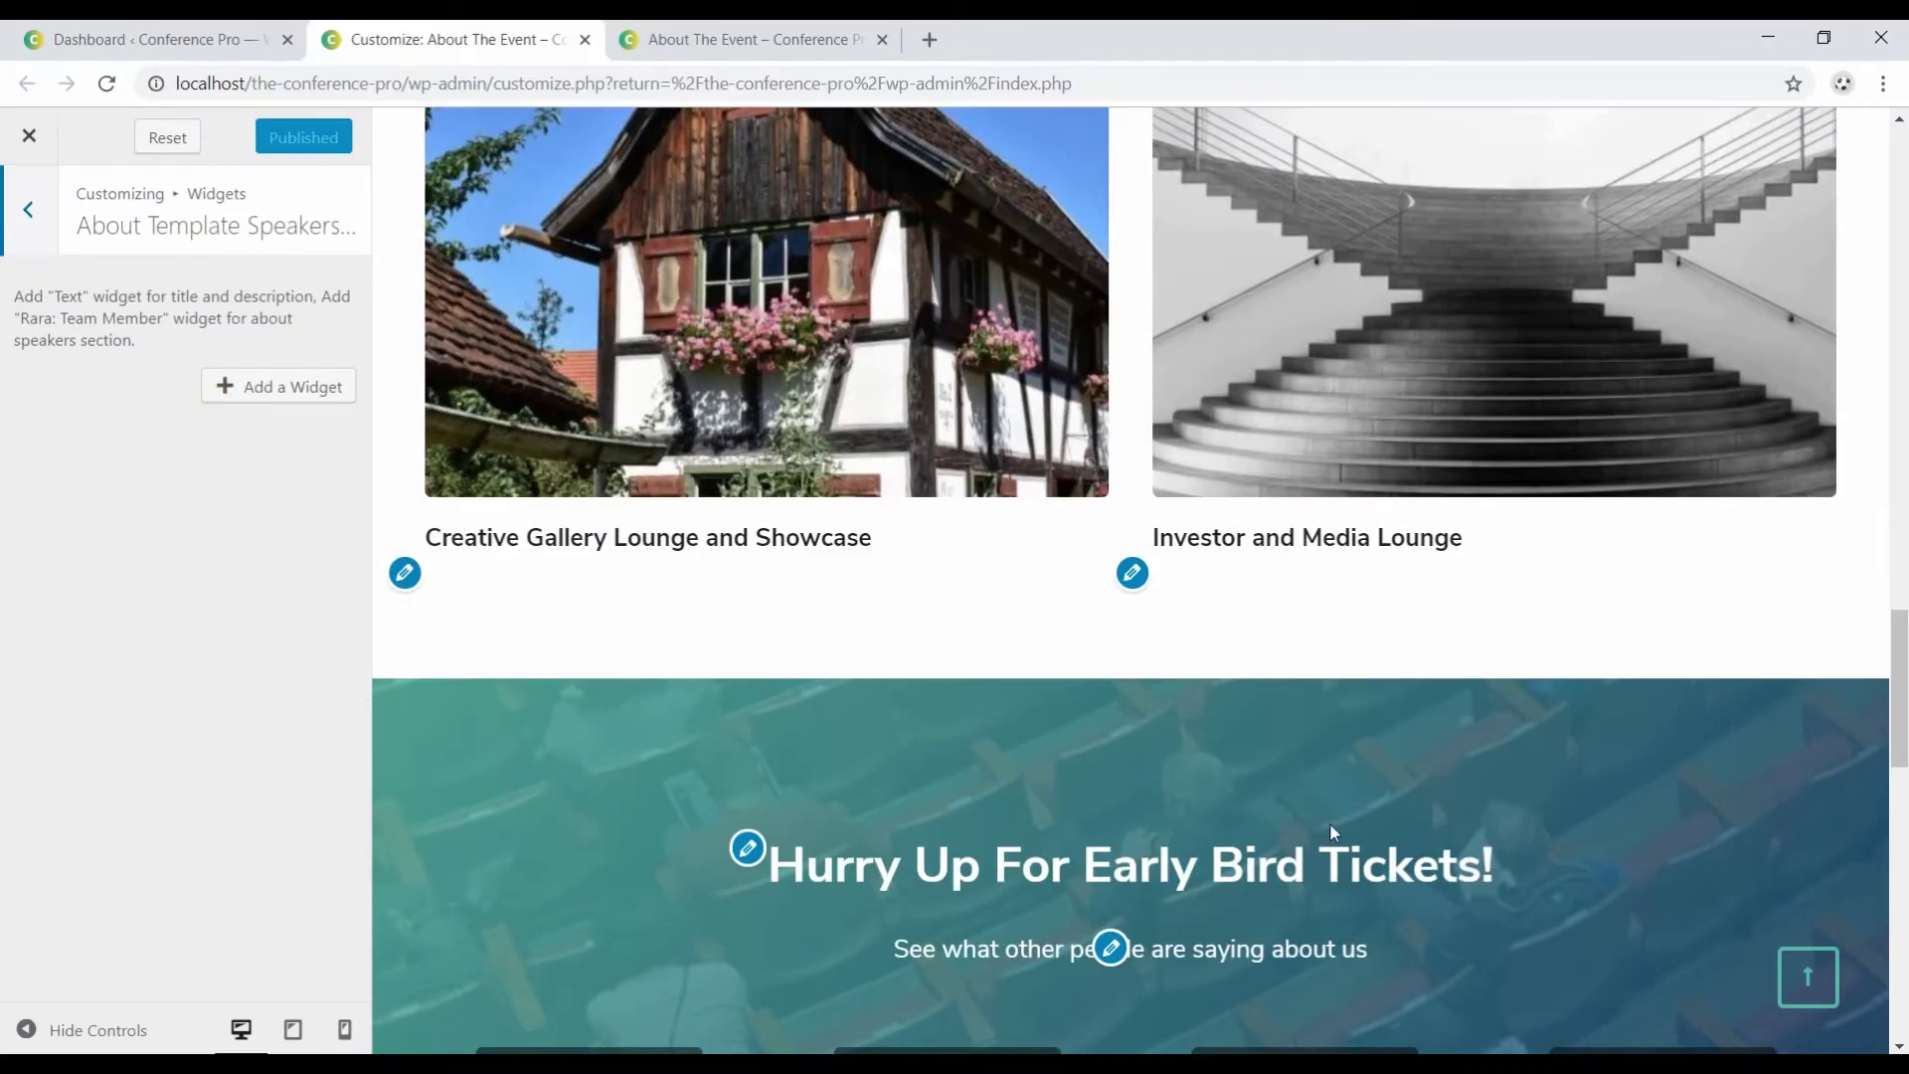
{"action": "left_click", "coordinate": [315, 388]}
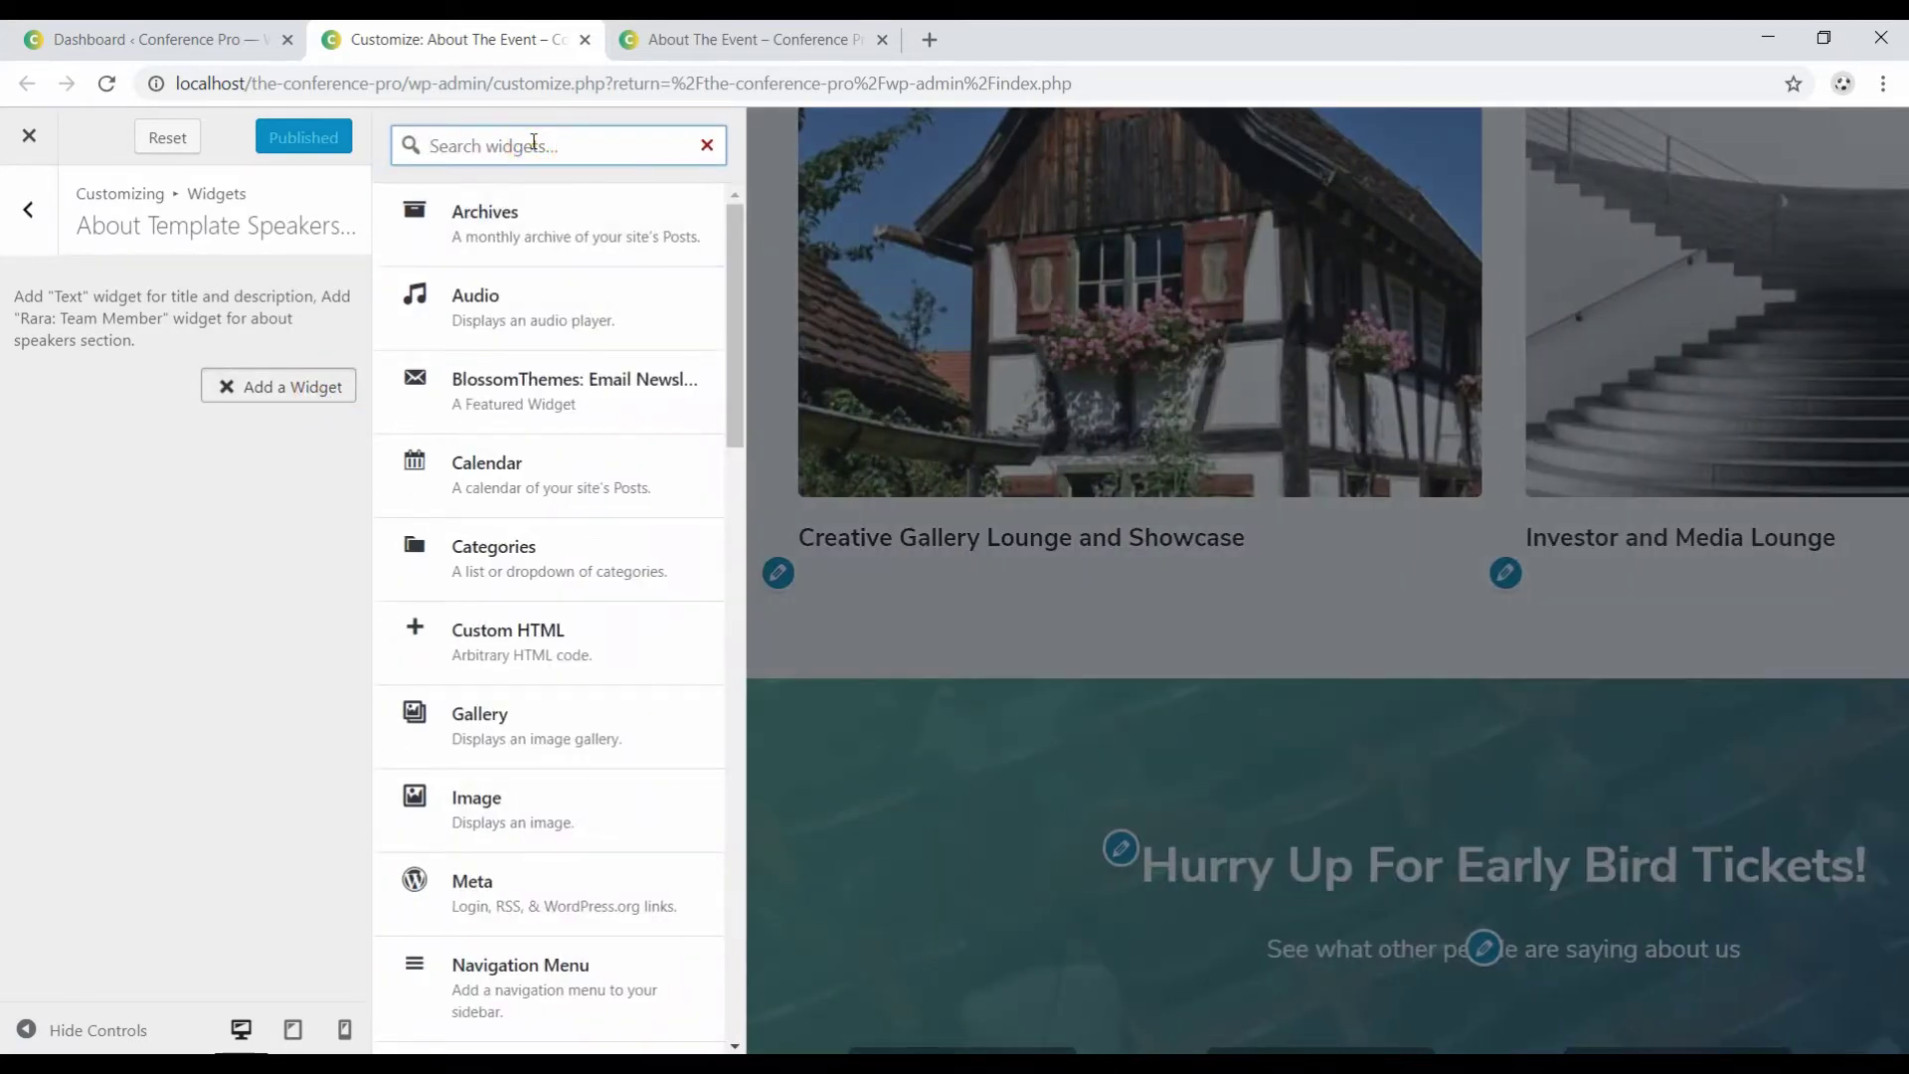
{"action": "type", "text": "tex"}
{"action": "left_click", "coordinate": [503, 313]}
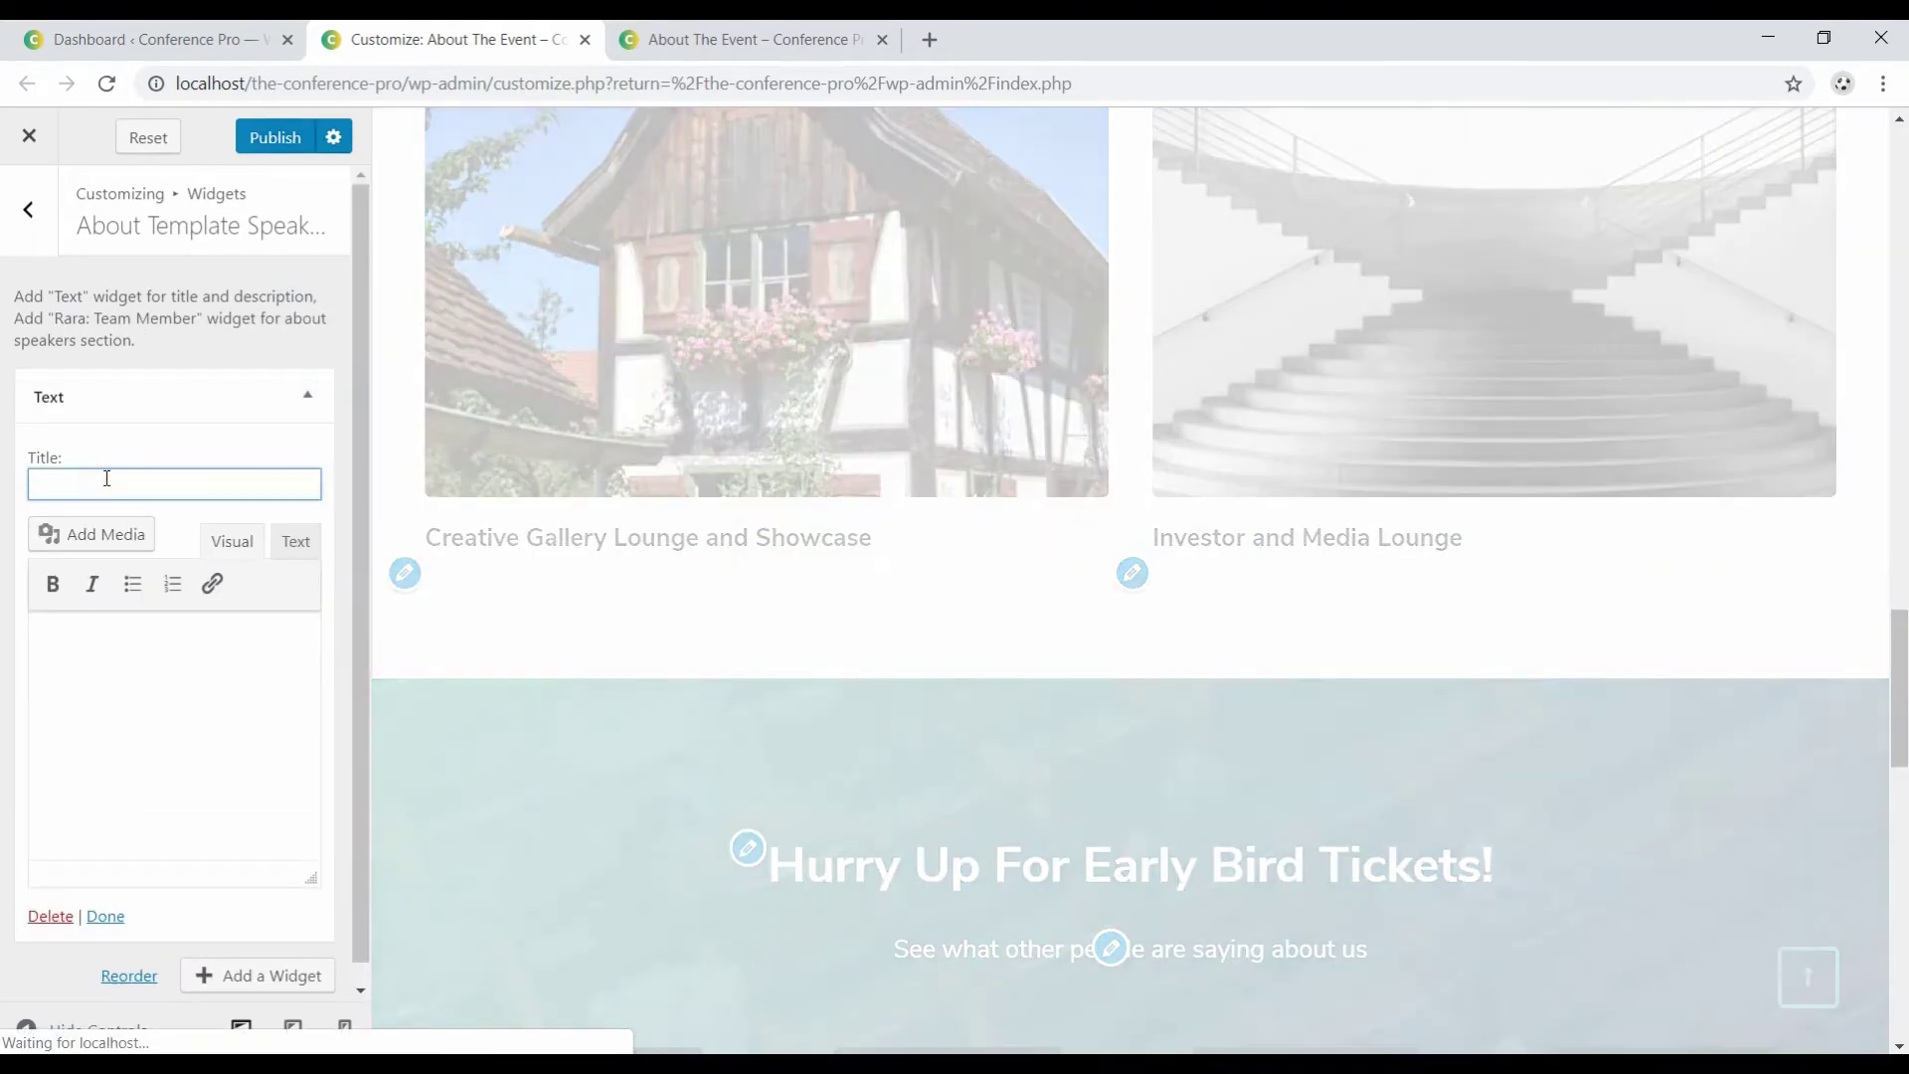
{"action": "type", "text": "Our Speake"}
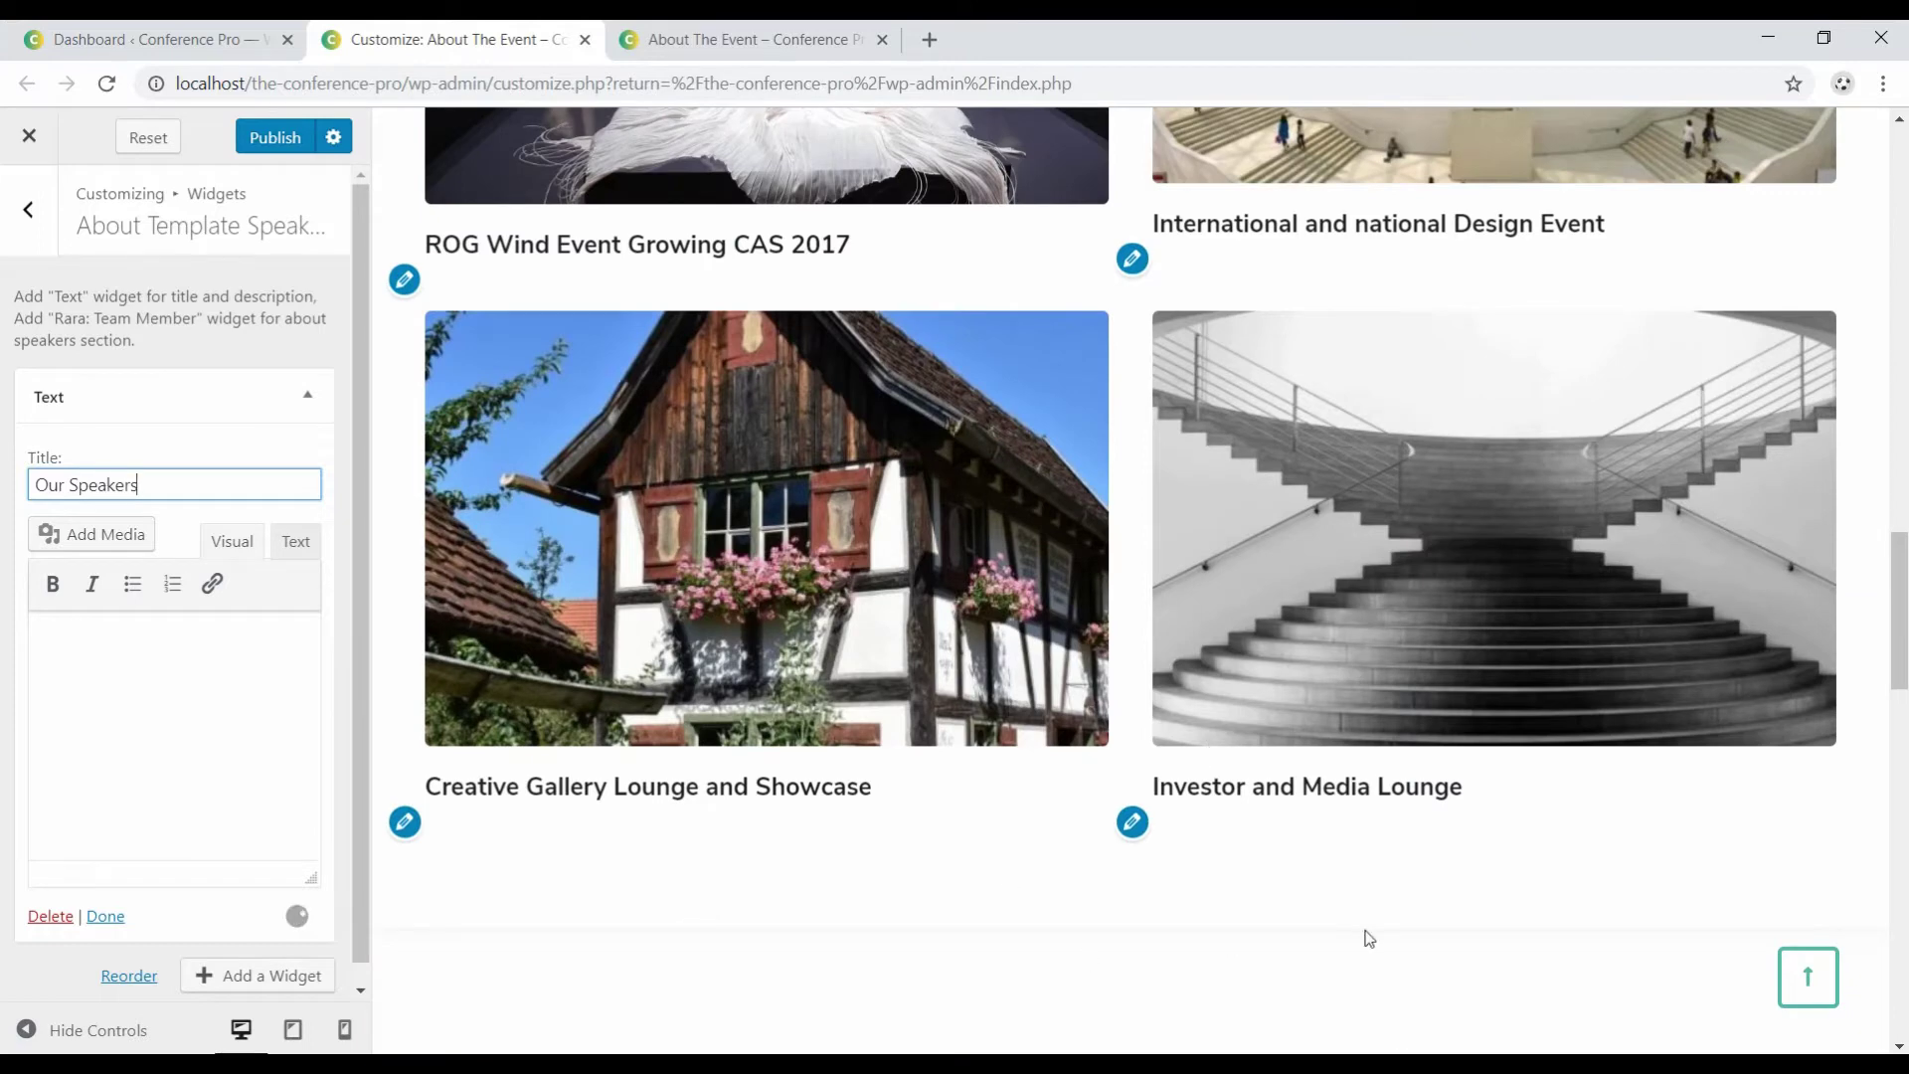
{"action": "type", "text": "rs"}
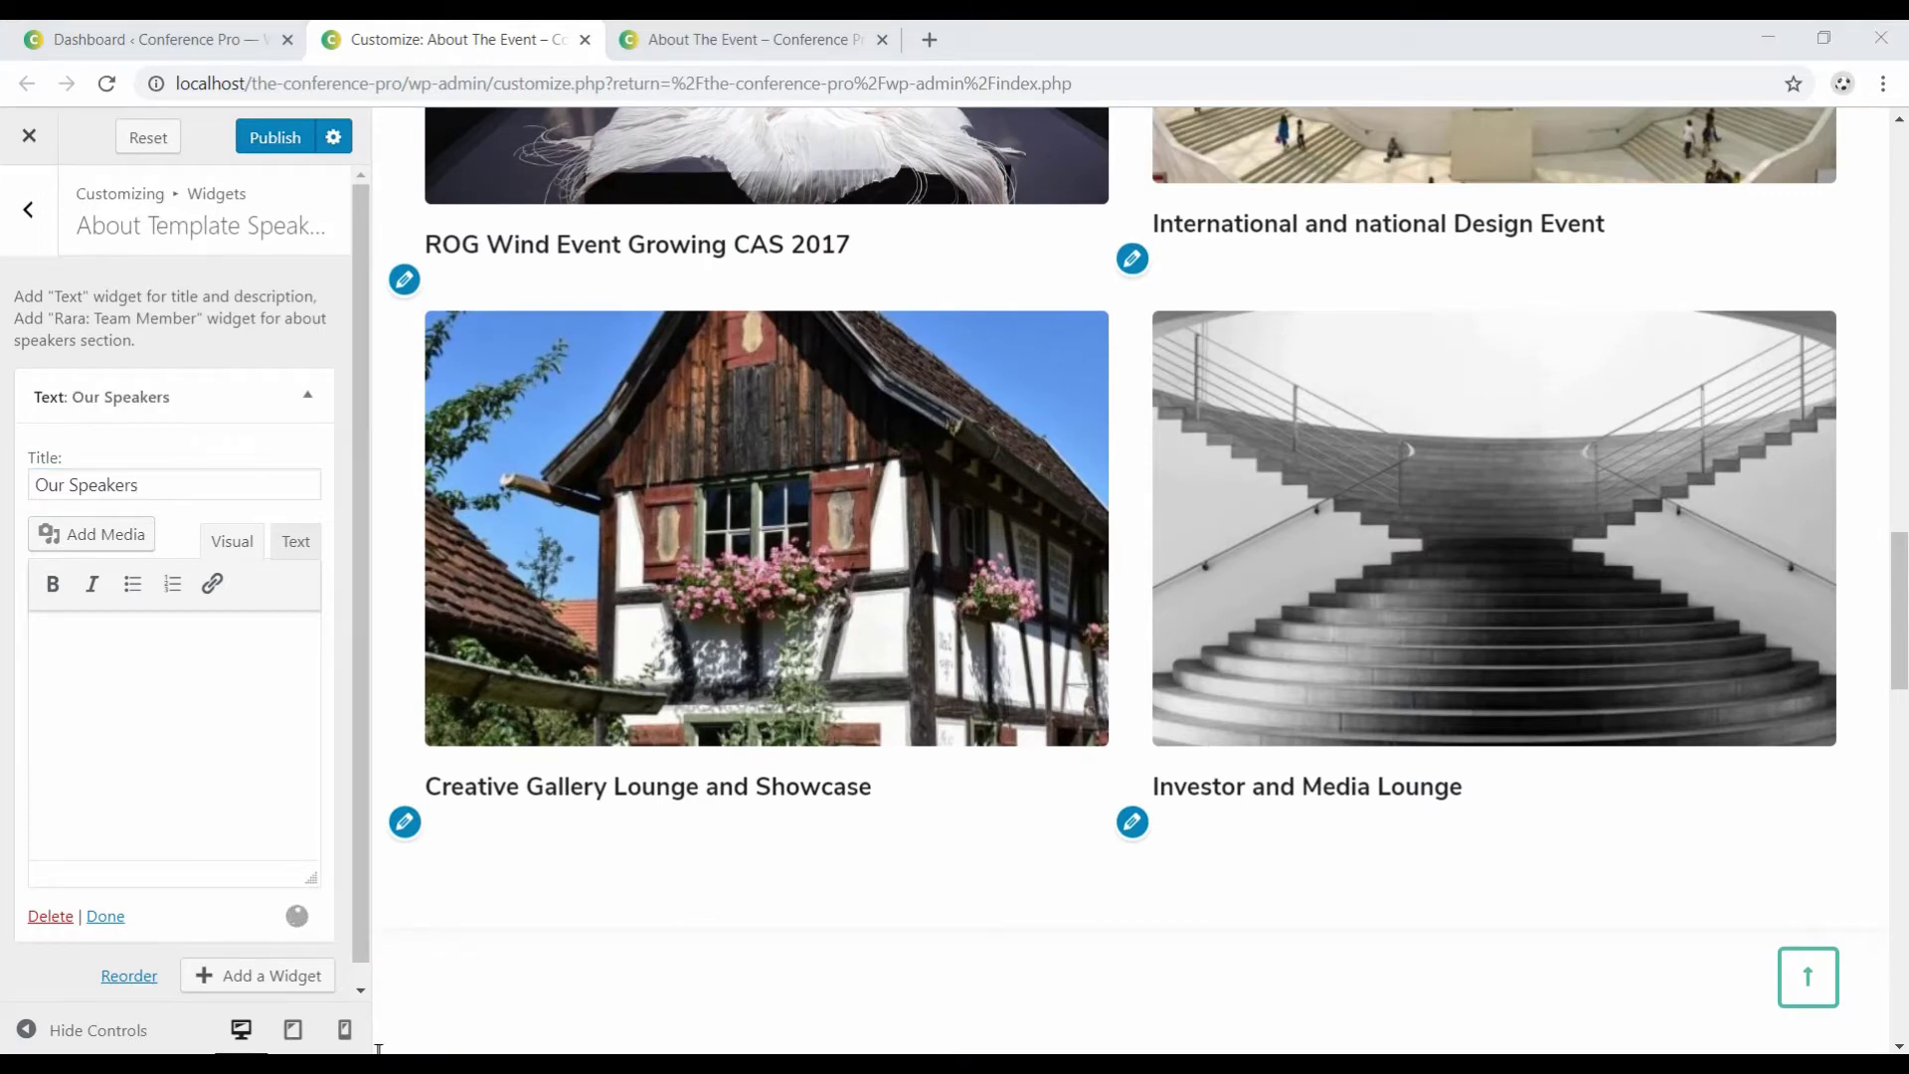
Paste the "A convention, in the sense of a meeting" description into the "Our Speakers" Text widget and collapse the widget.
{"action": "left_click", "coordinate": [189, 648]}
{"action": "key", "text": "ctrl+v"}
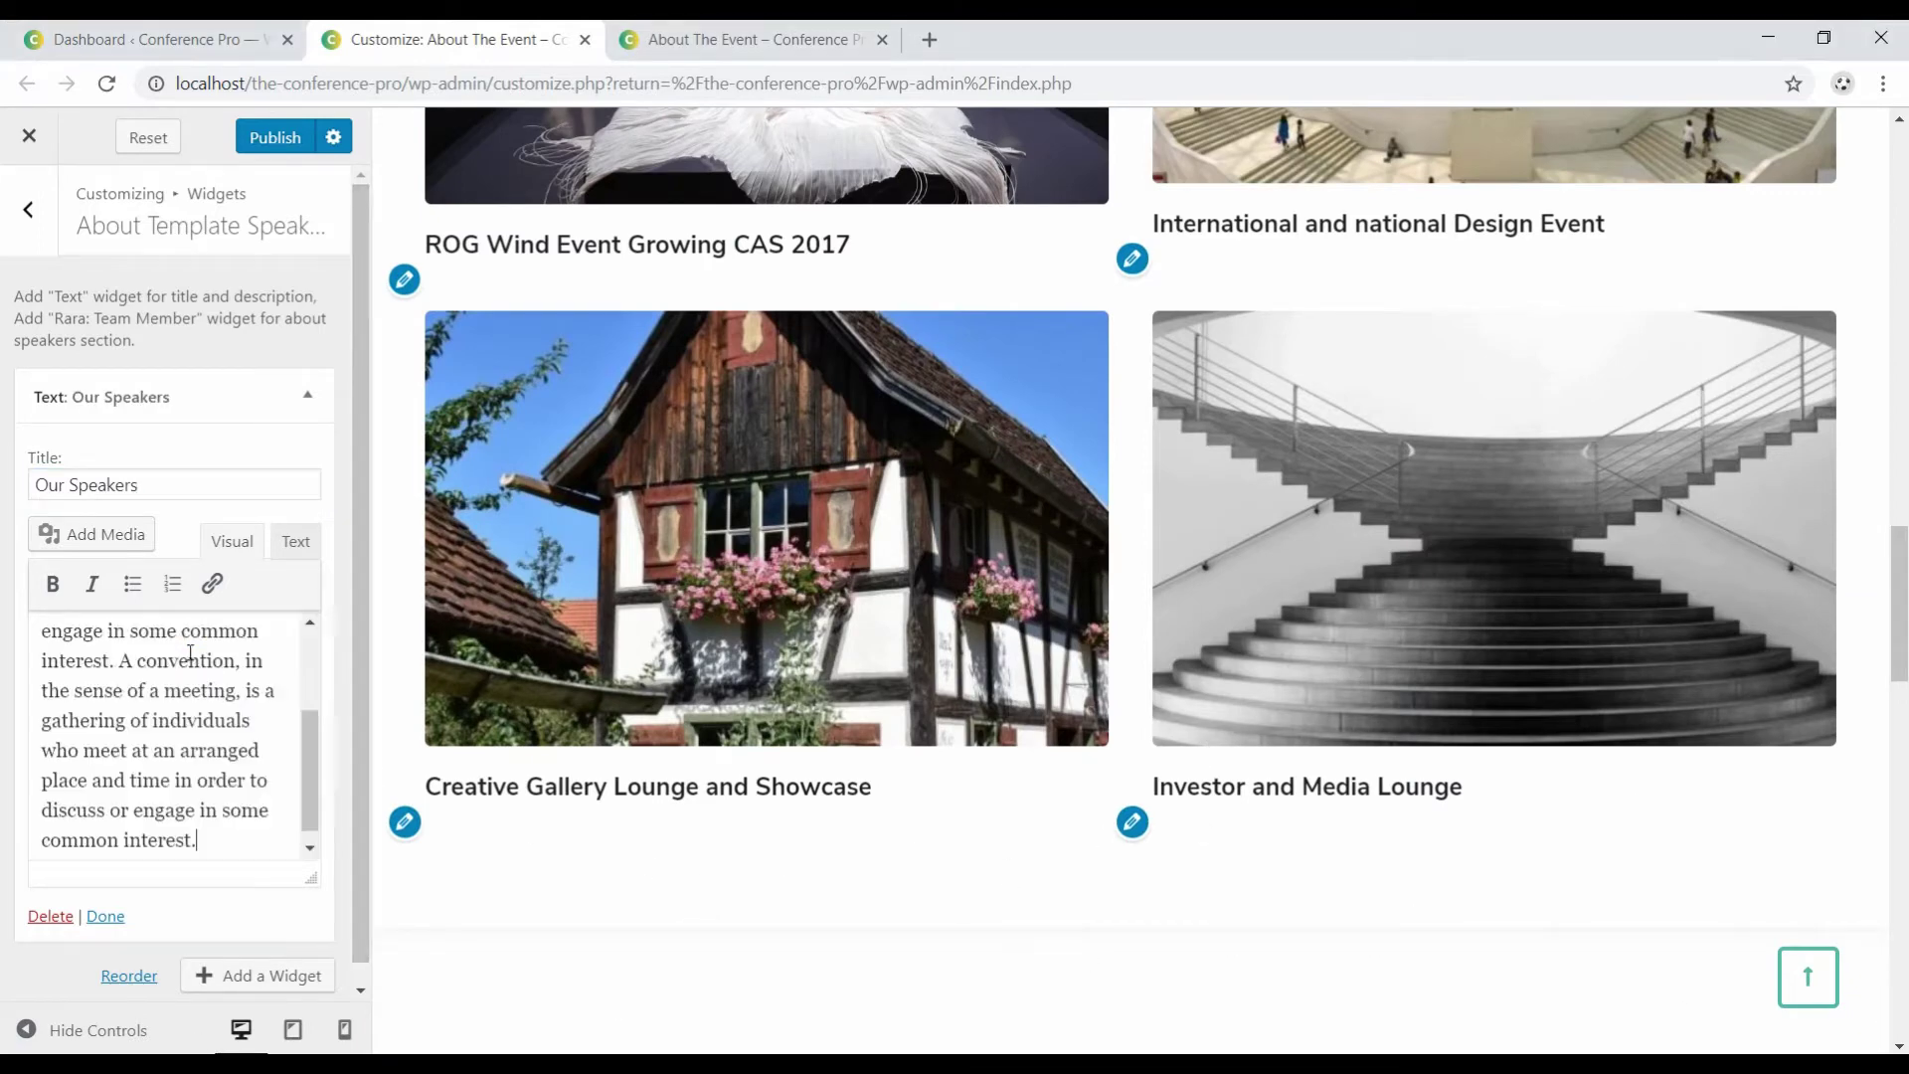
{"action": "scroll", "coordinate": [1204, 479], "scroll_direction": "down", "scroll_amount": 6}
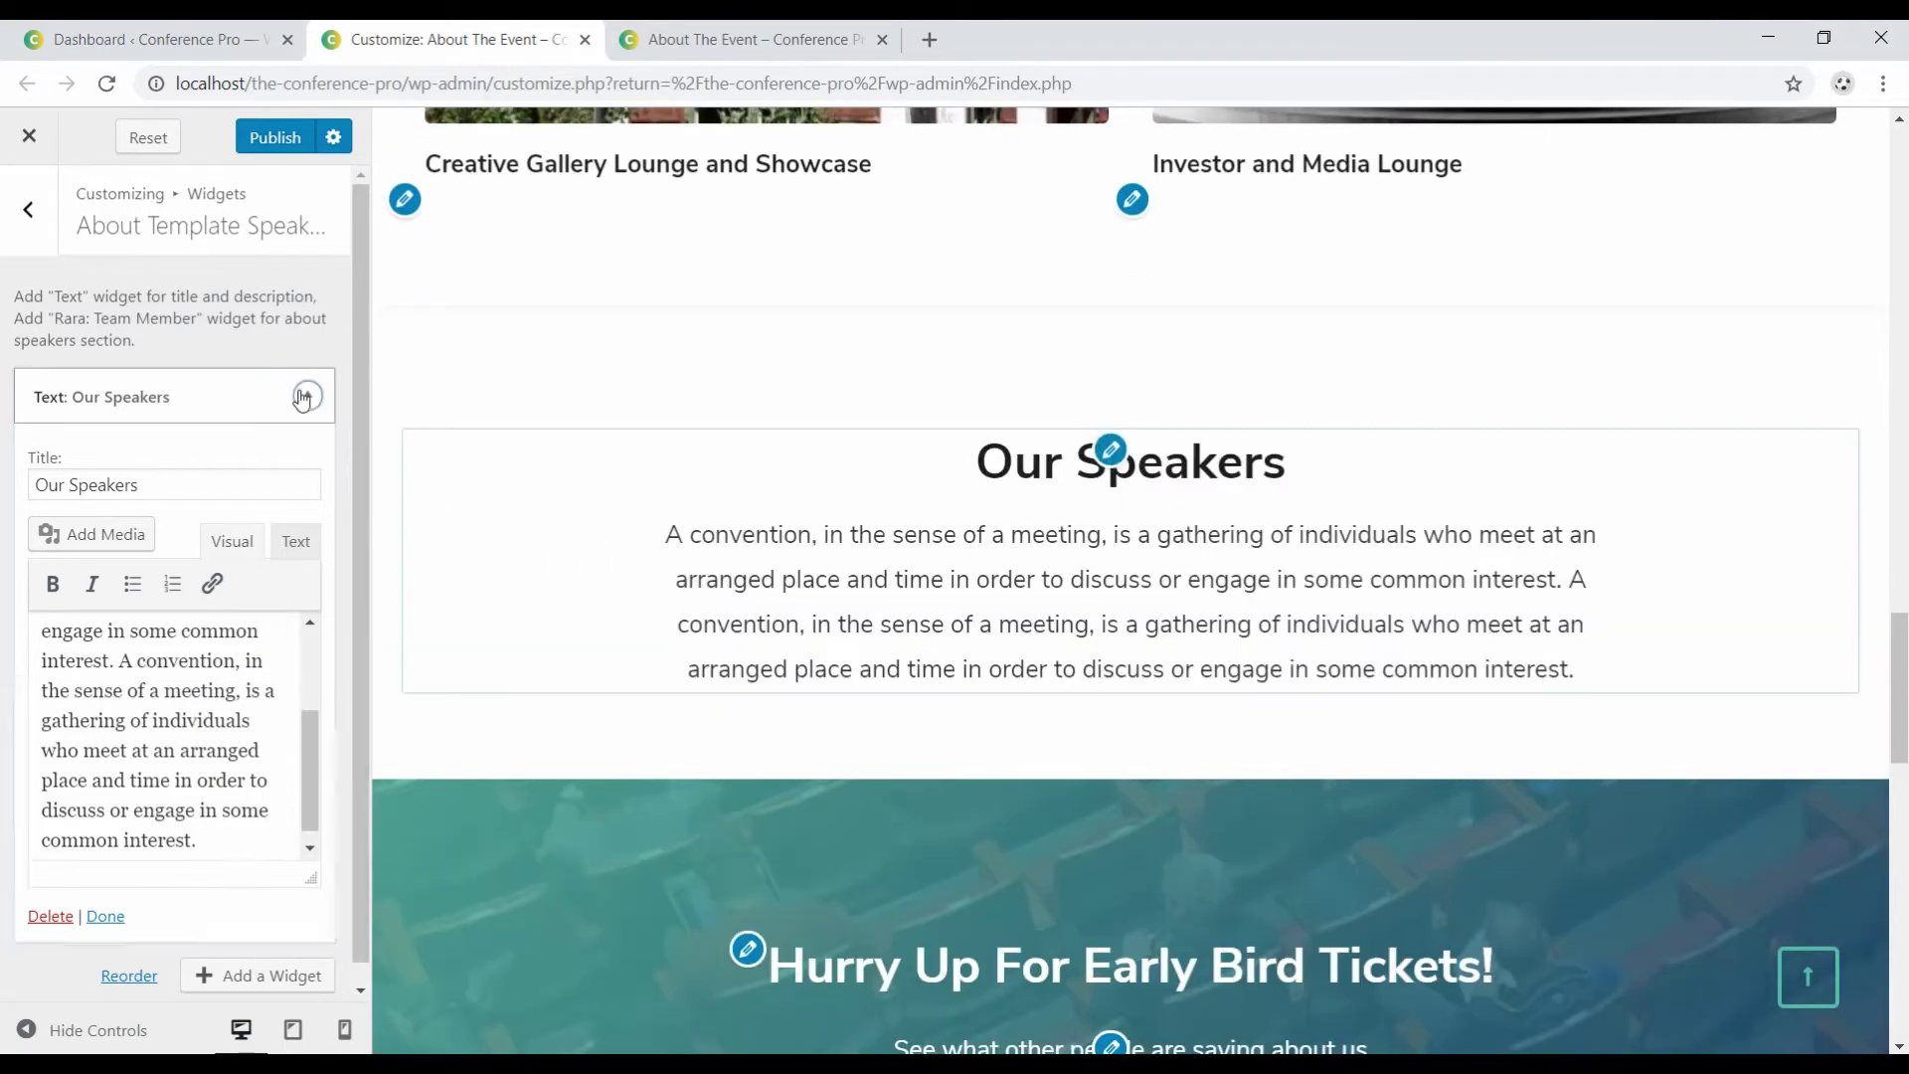
{"action": "left_click", "coordinate": [307, 394]}
Add a Rara: Team Member widget with the speaker's full name, designation "CEO at Fan Solutions" and the "A convention, in the sense of a meeting" description.
{"action": "left_click", "coordinate": [296, 459]}
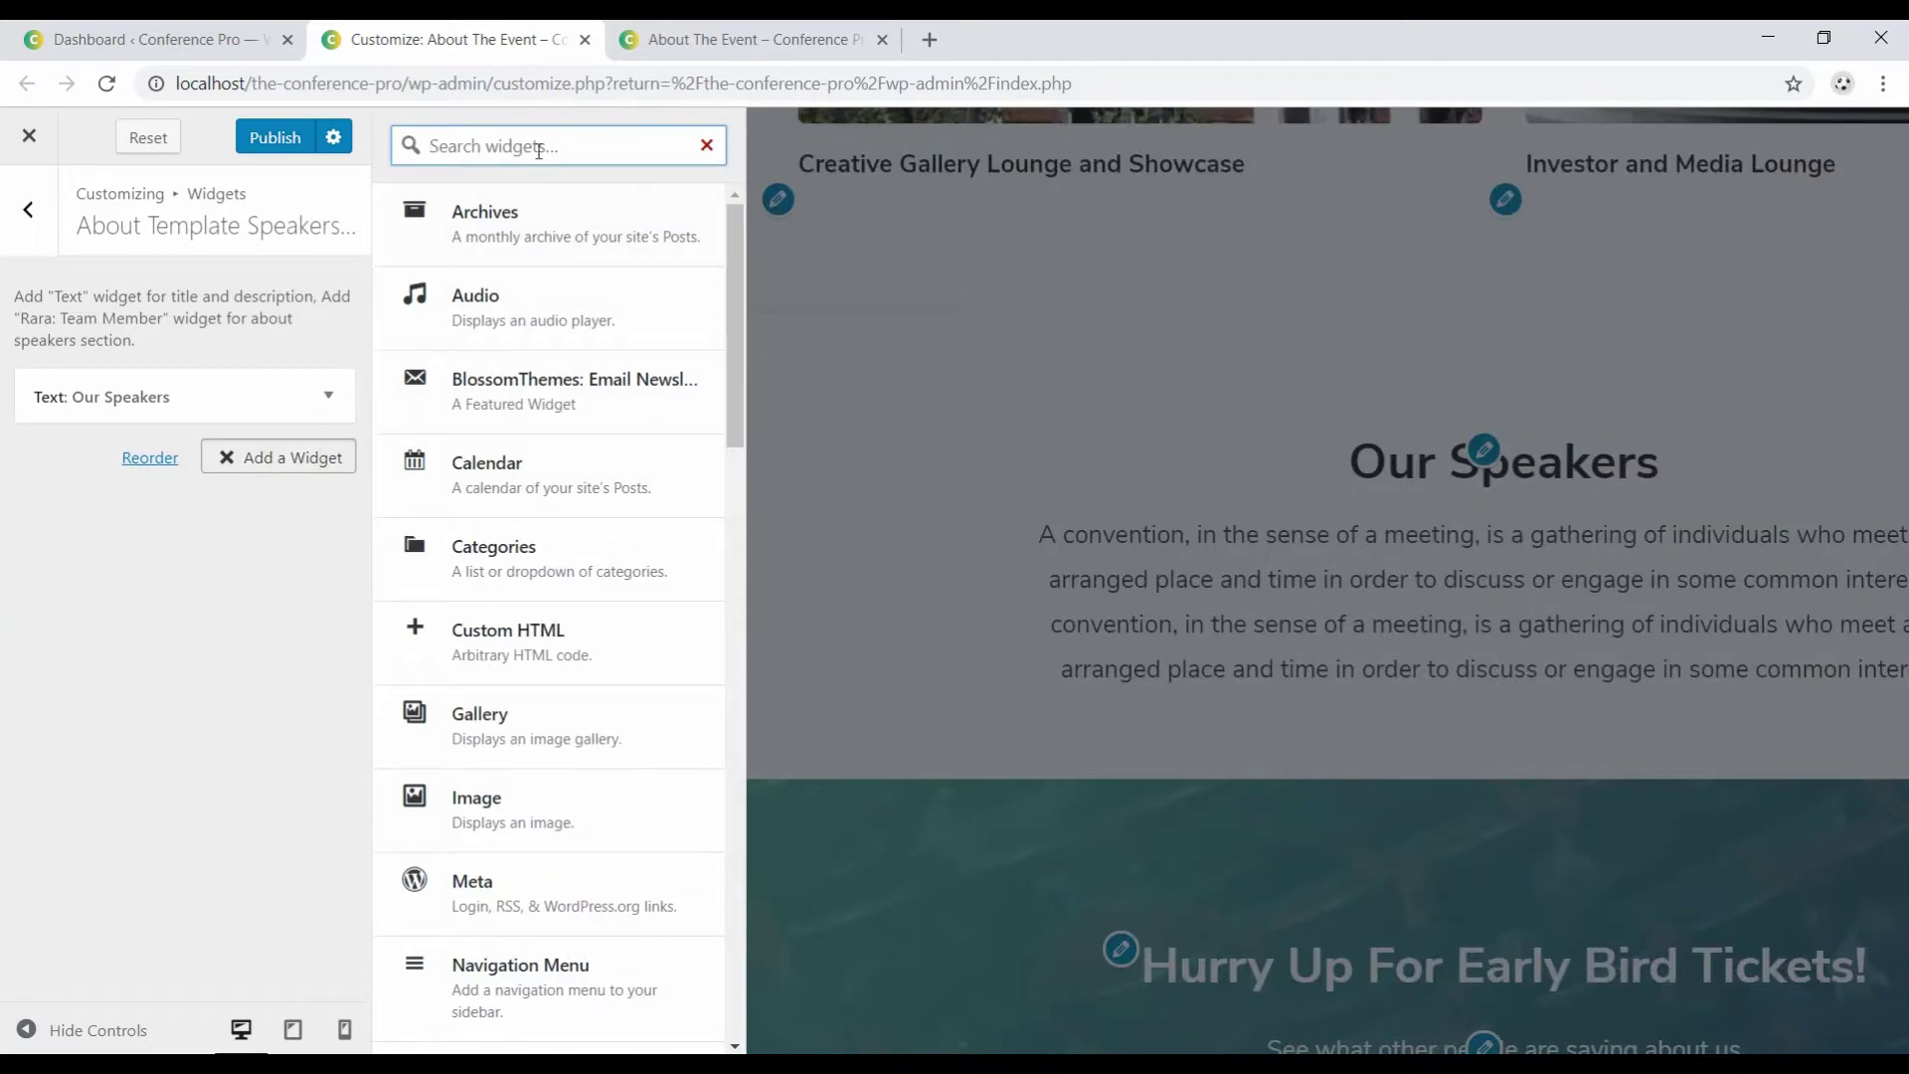
{"action": "type", "text": "tea"}
{"action": "left_click", "coordinate": [531, 236]}
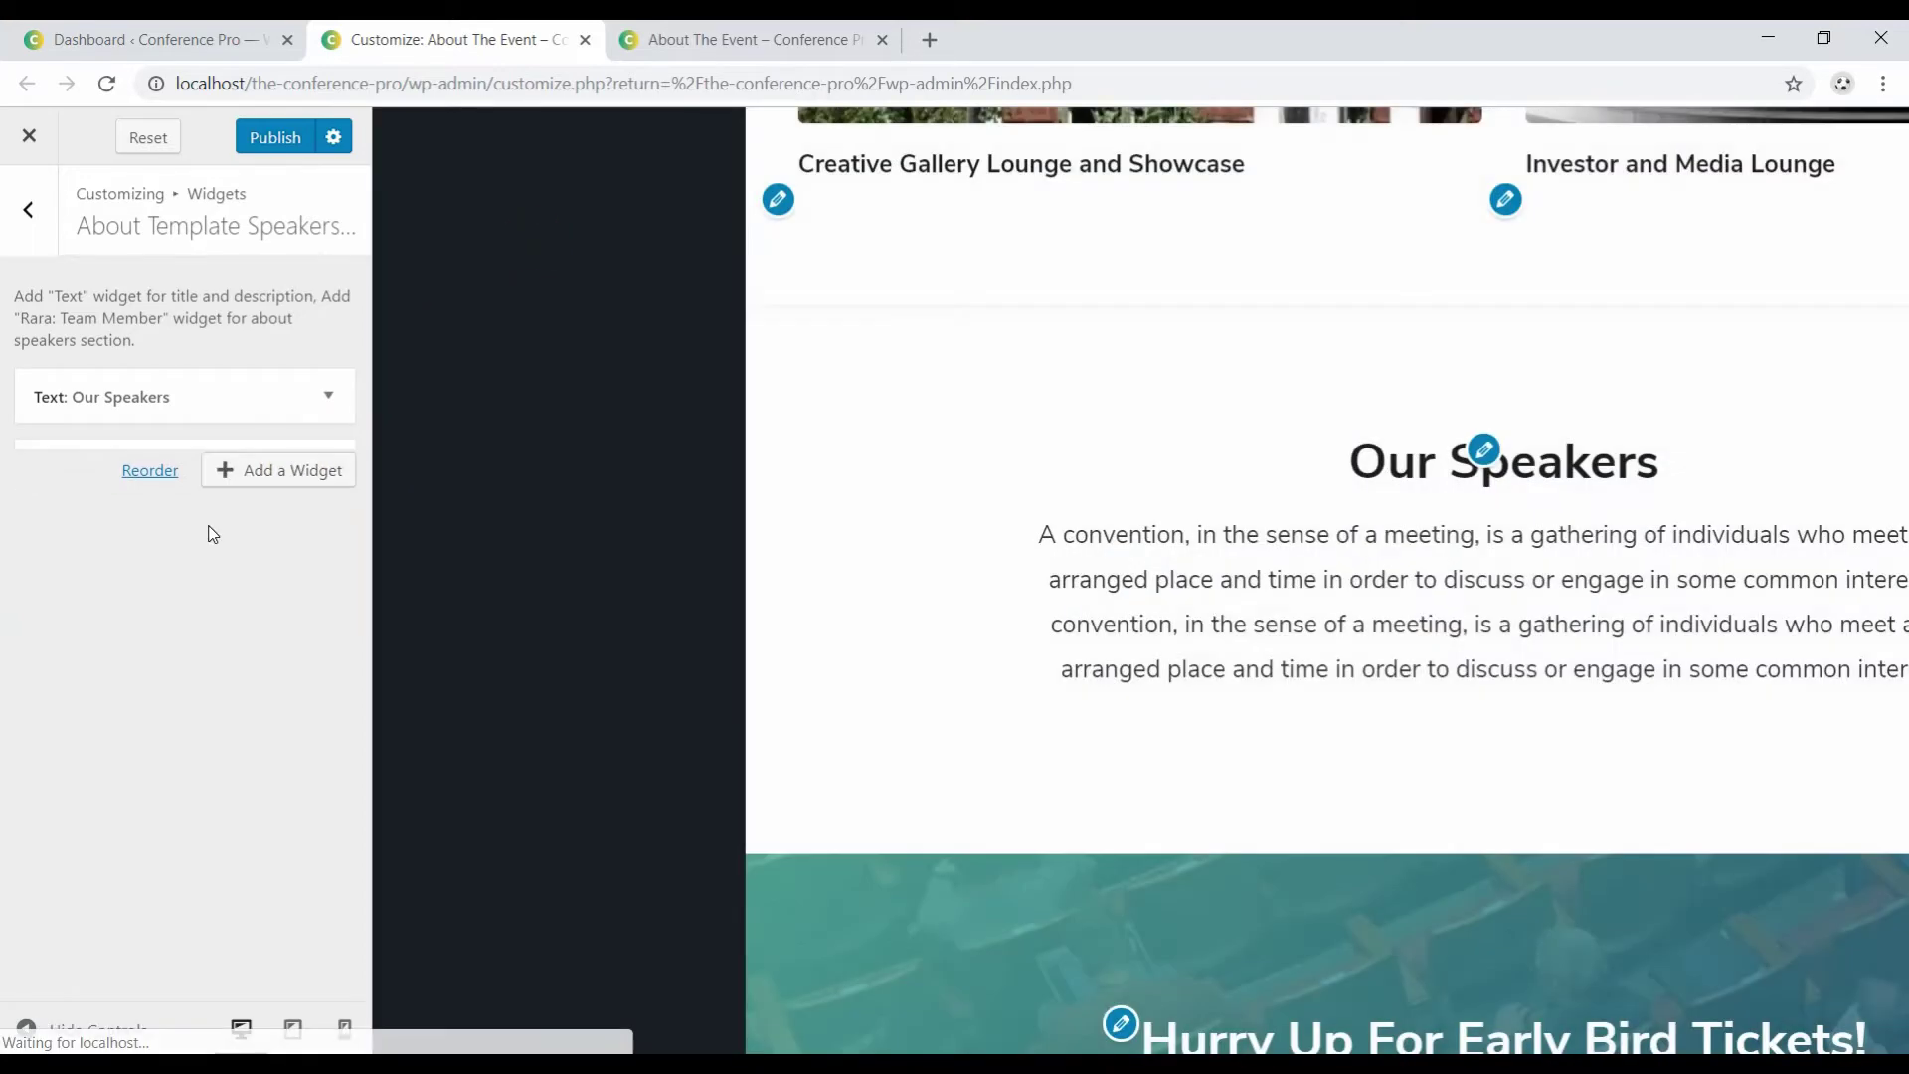
{"action": "left_click", "coordinate": [127, 554]}
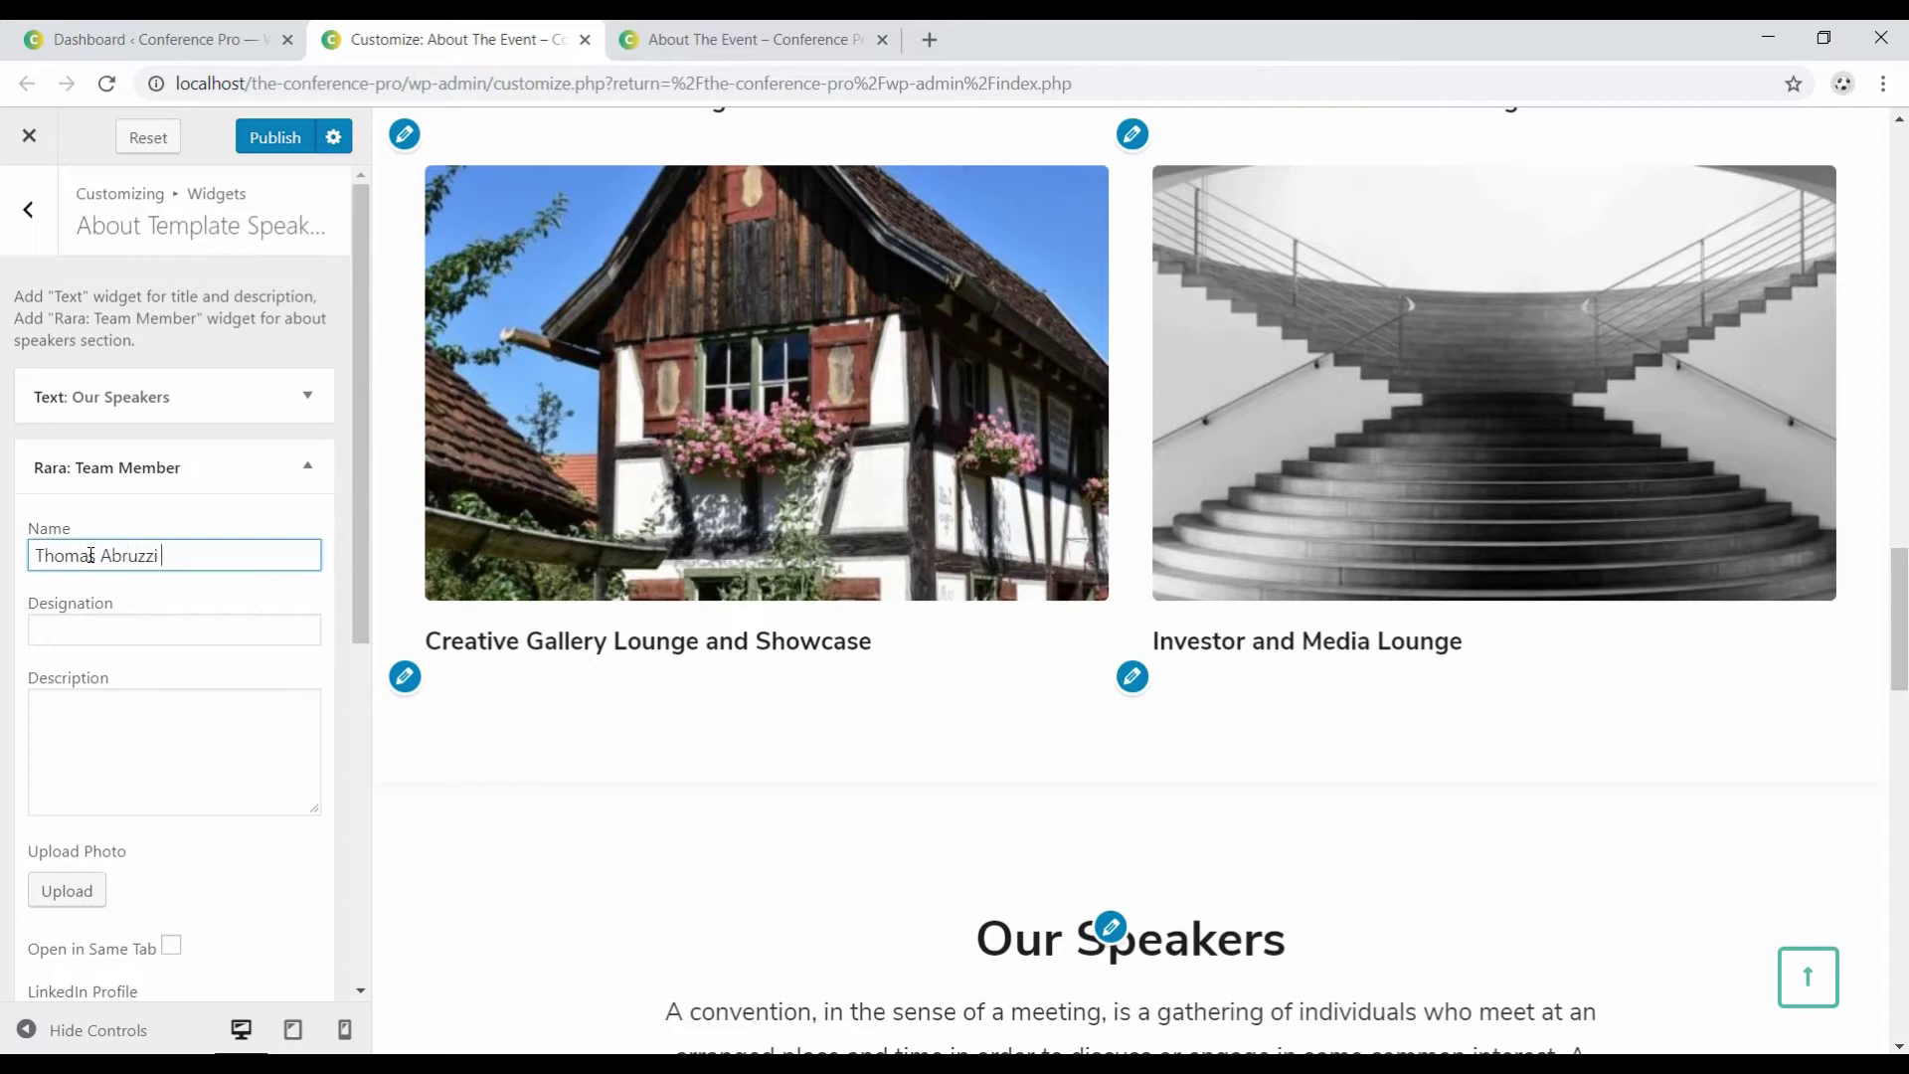
{"action": "key", "text": "Tab"}
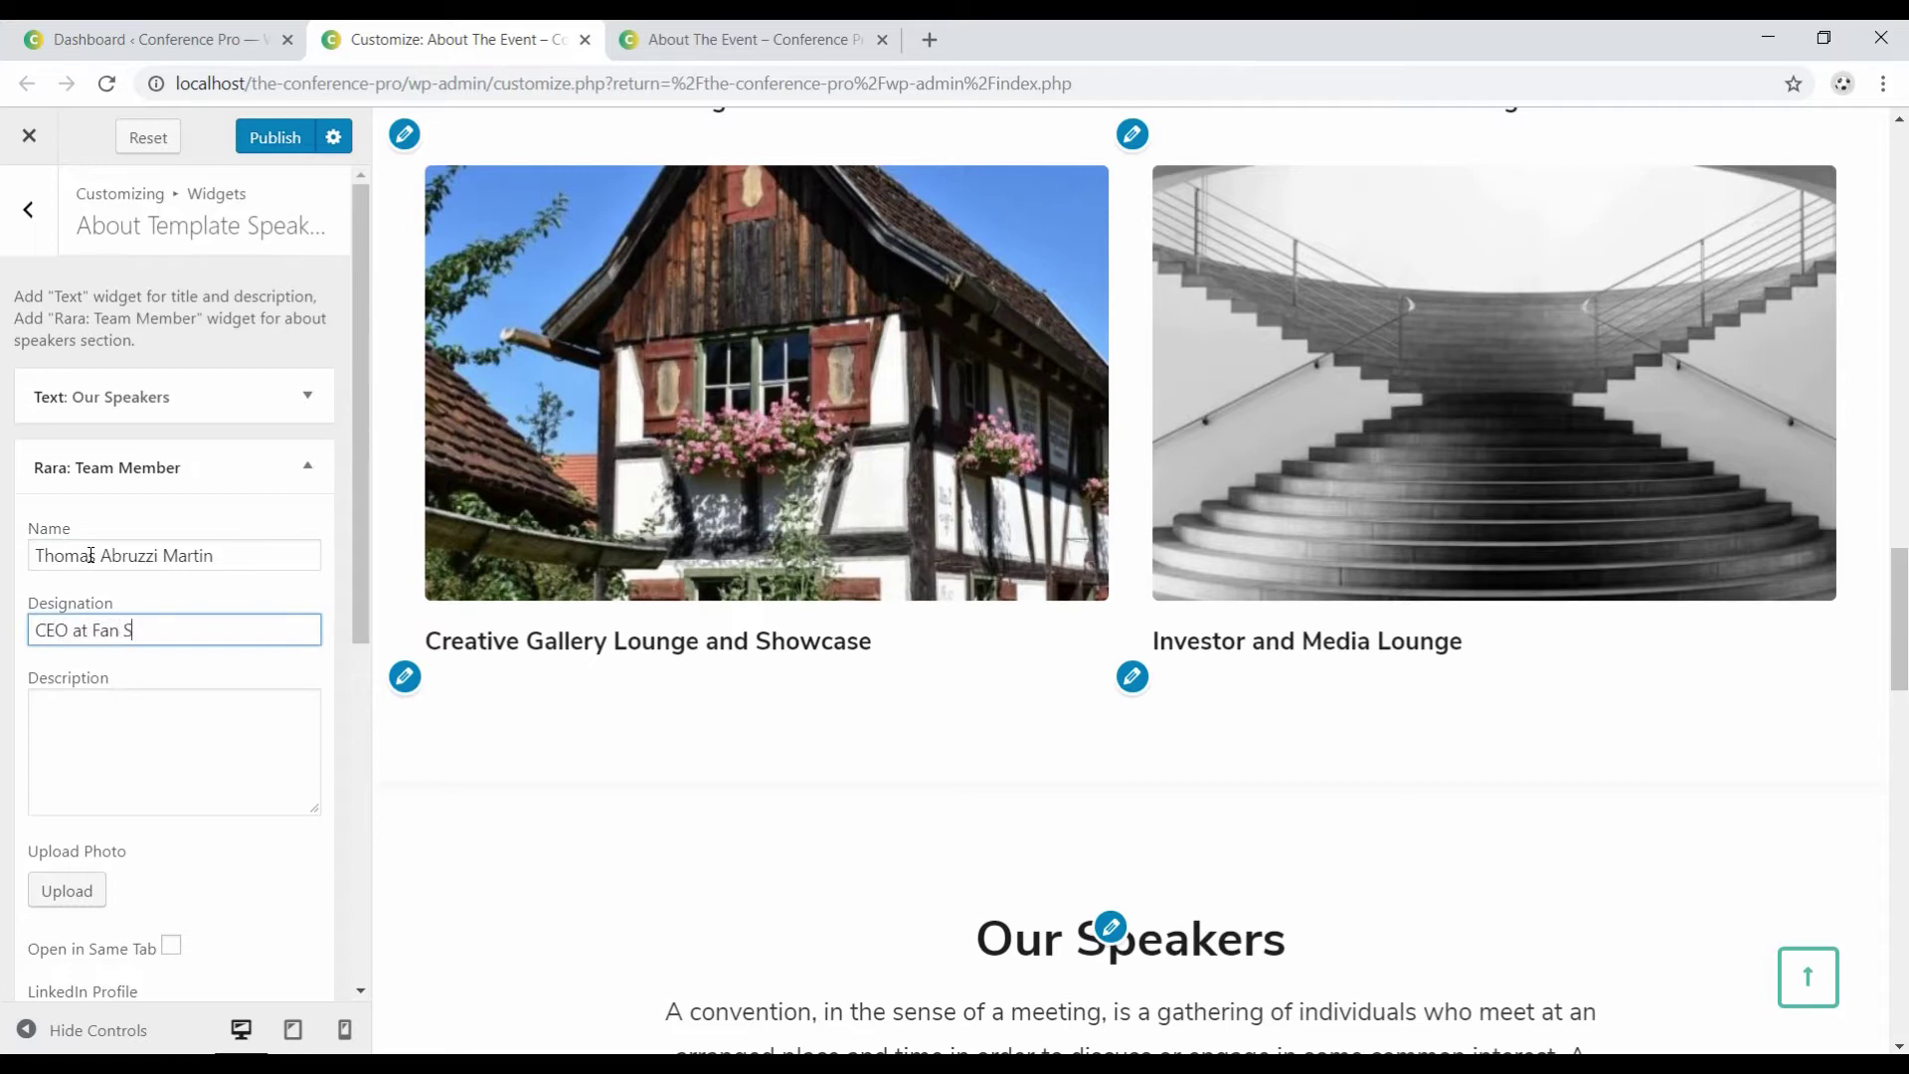
{"action": "type", "text": "CEO at Fan Solutions"}
{"action": "key", "text": "Tab"}
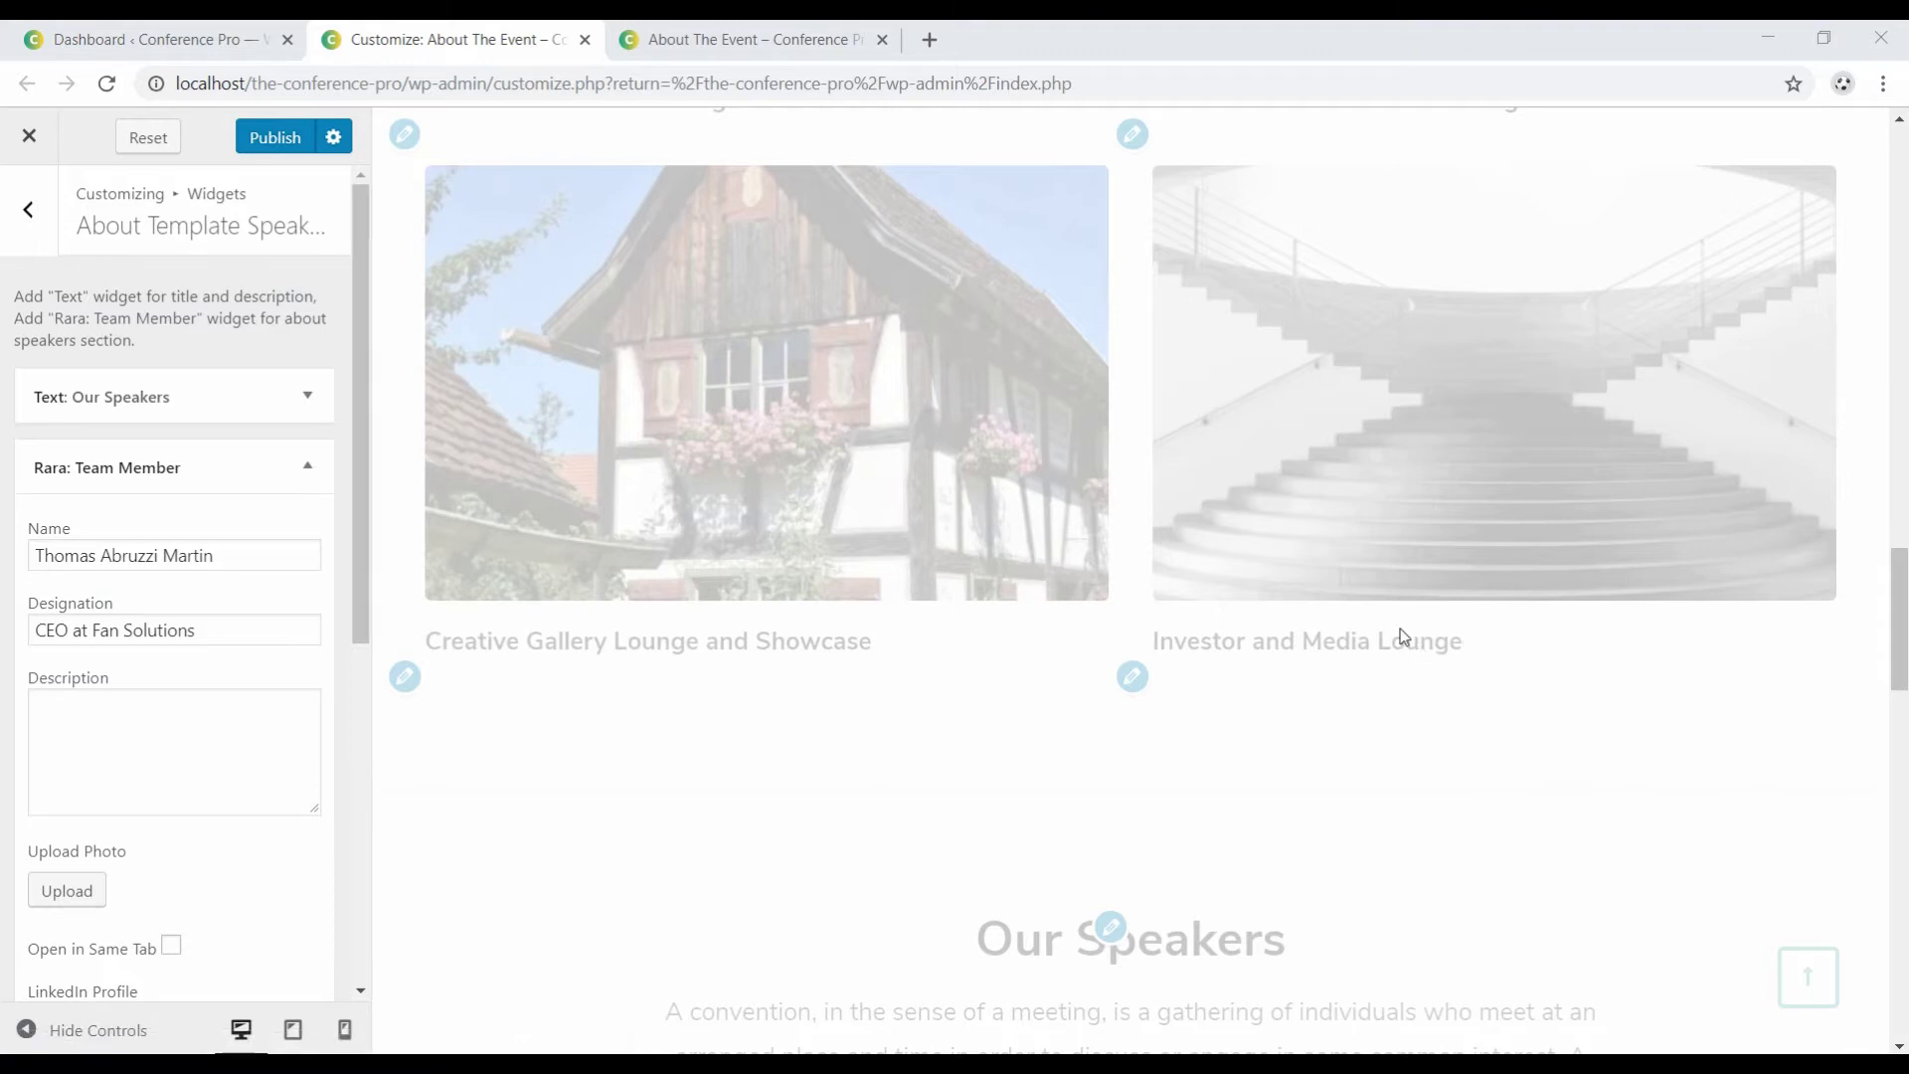
{"action": "left_click", "coordinate": [219, 743]}
{"action": "type", "text": "A convention, in the sense of a meeting, is a gathering of individuals who meet at an arranged place and time in order to discuss or engage in some common interest."}
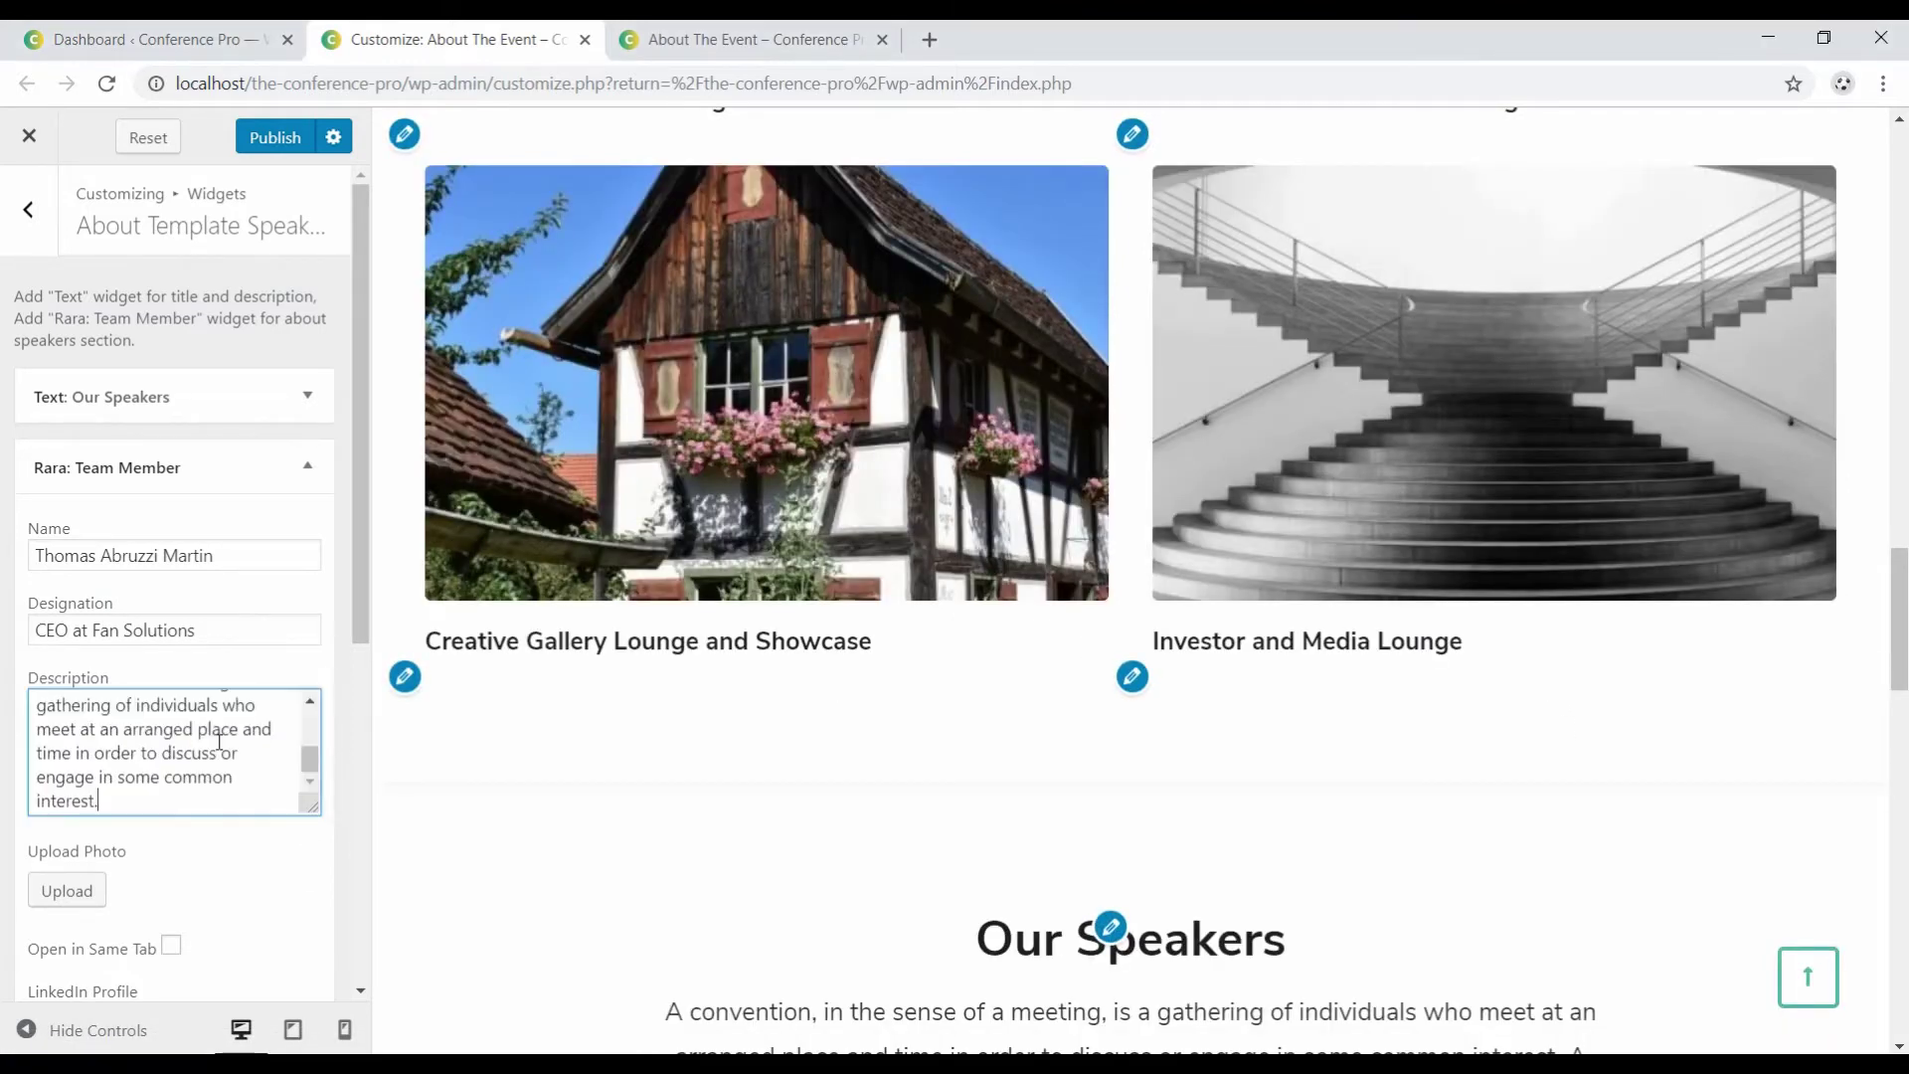
Set the team member's photo to section-img1.jpg from the media library.
{"action": "scroll", "coordinate": [219, 746], "scroll_direction": "down", "scroll_amount": 2}
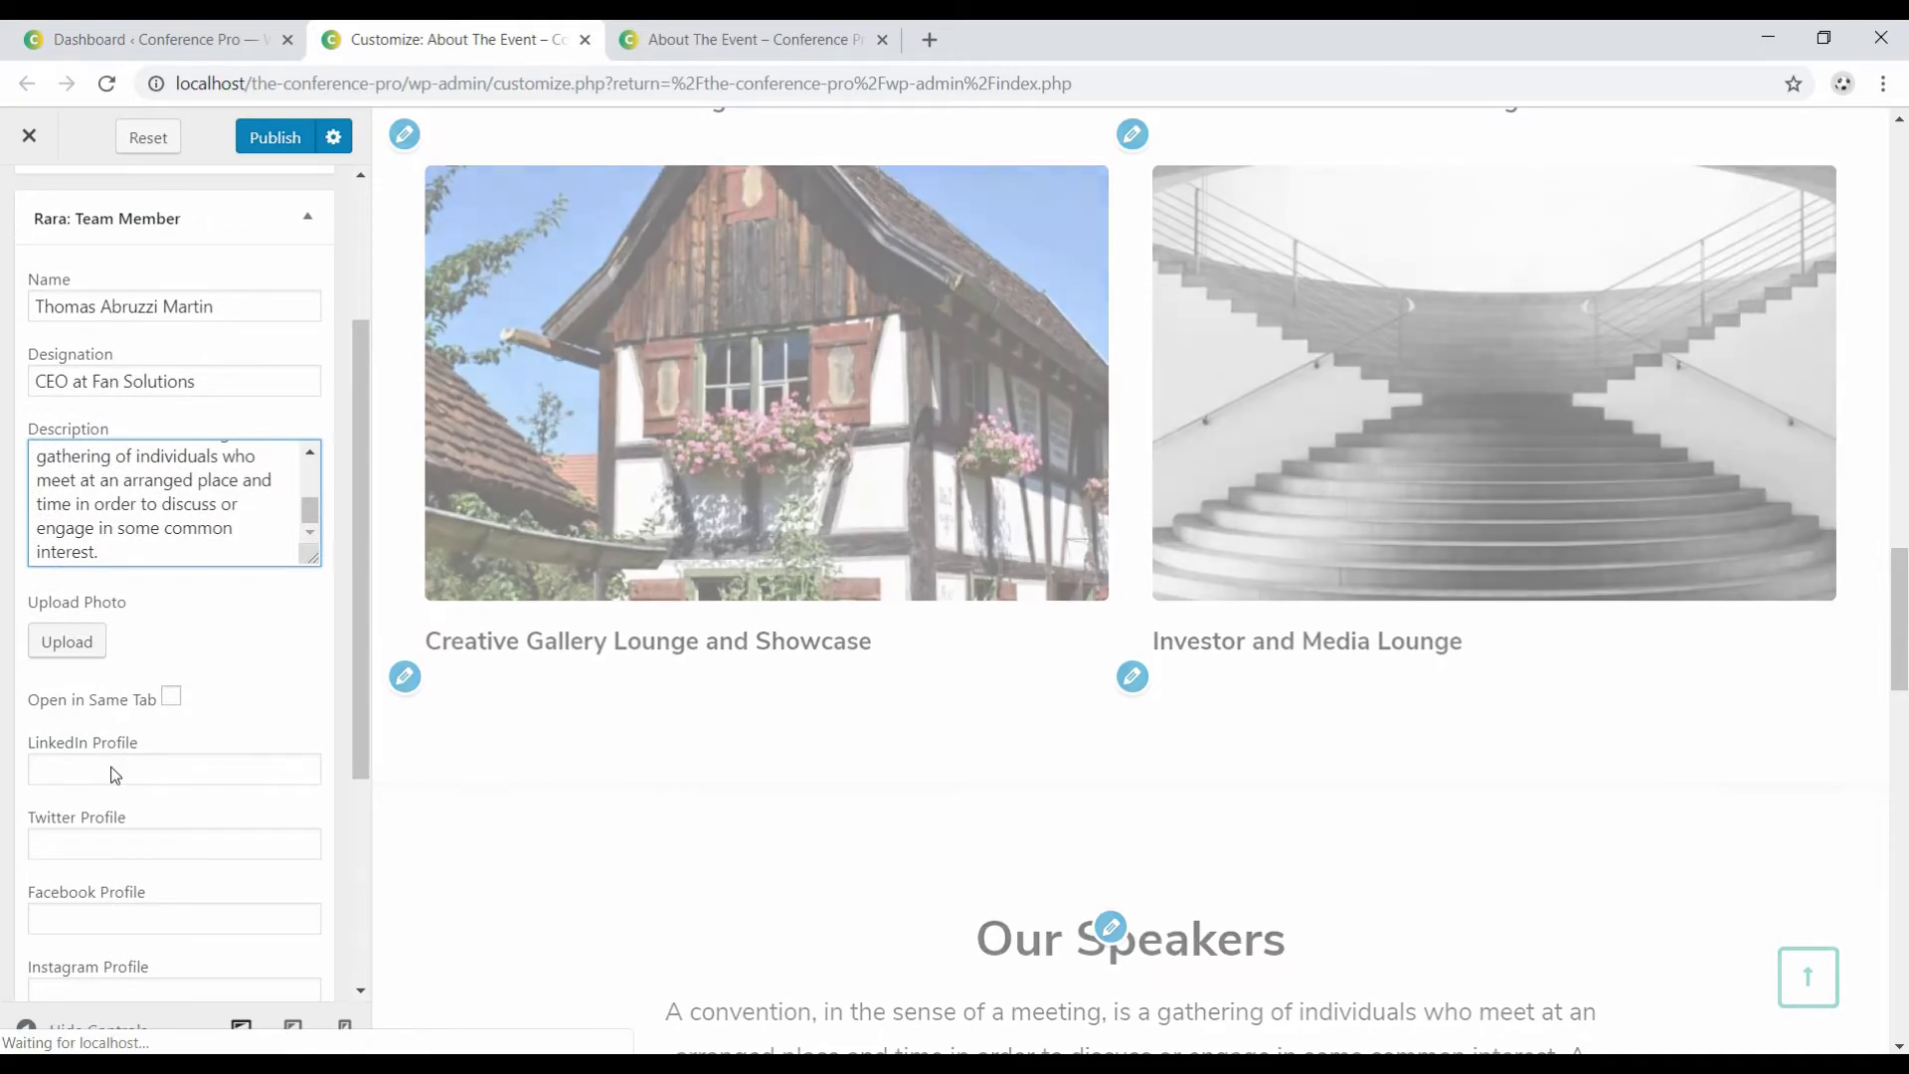
{"action": "left_click", "coordinate": [66, 642]}
{"action": "scroll", "coordinate": [459, 495], "scroll_direction": "down", "scroll_amount": 8}
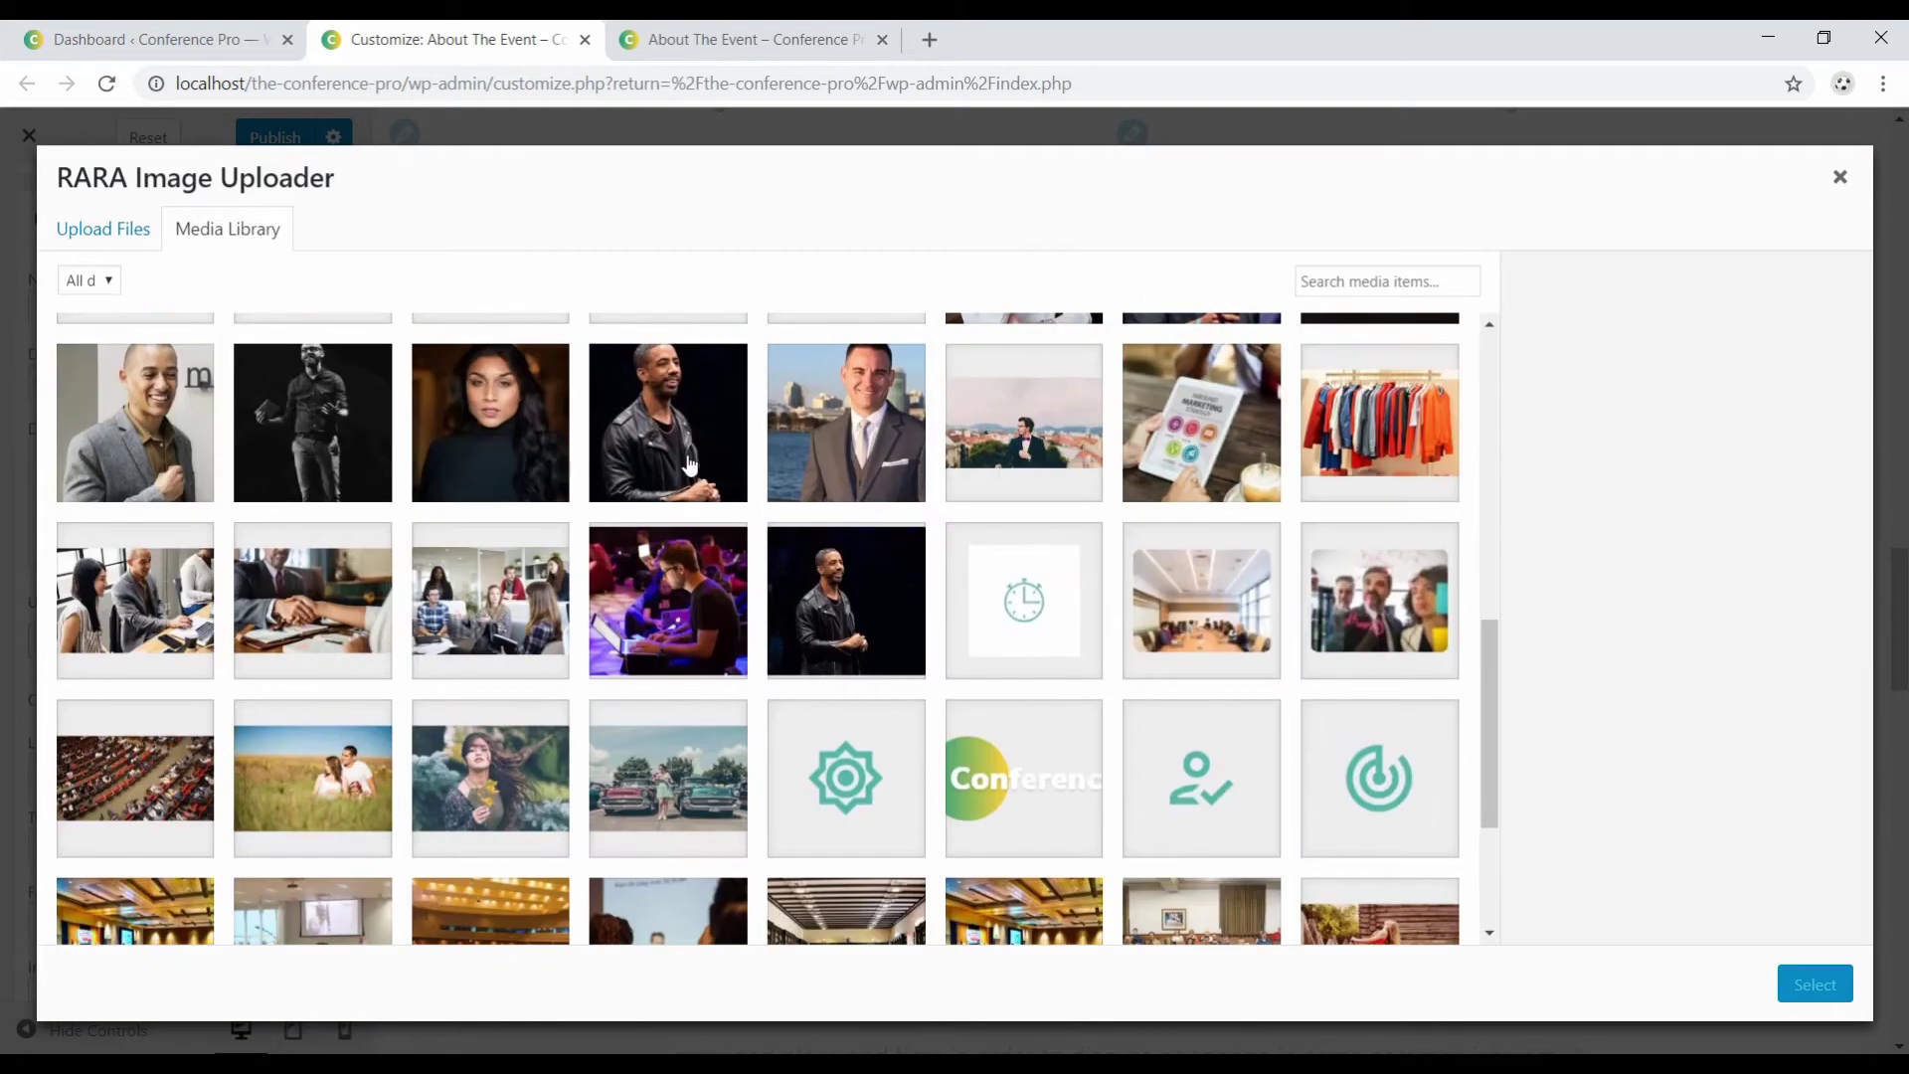
{"action": "left_click", "coordinate": [800, 574]}
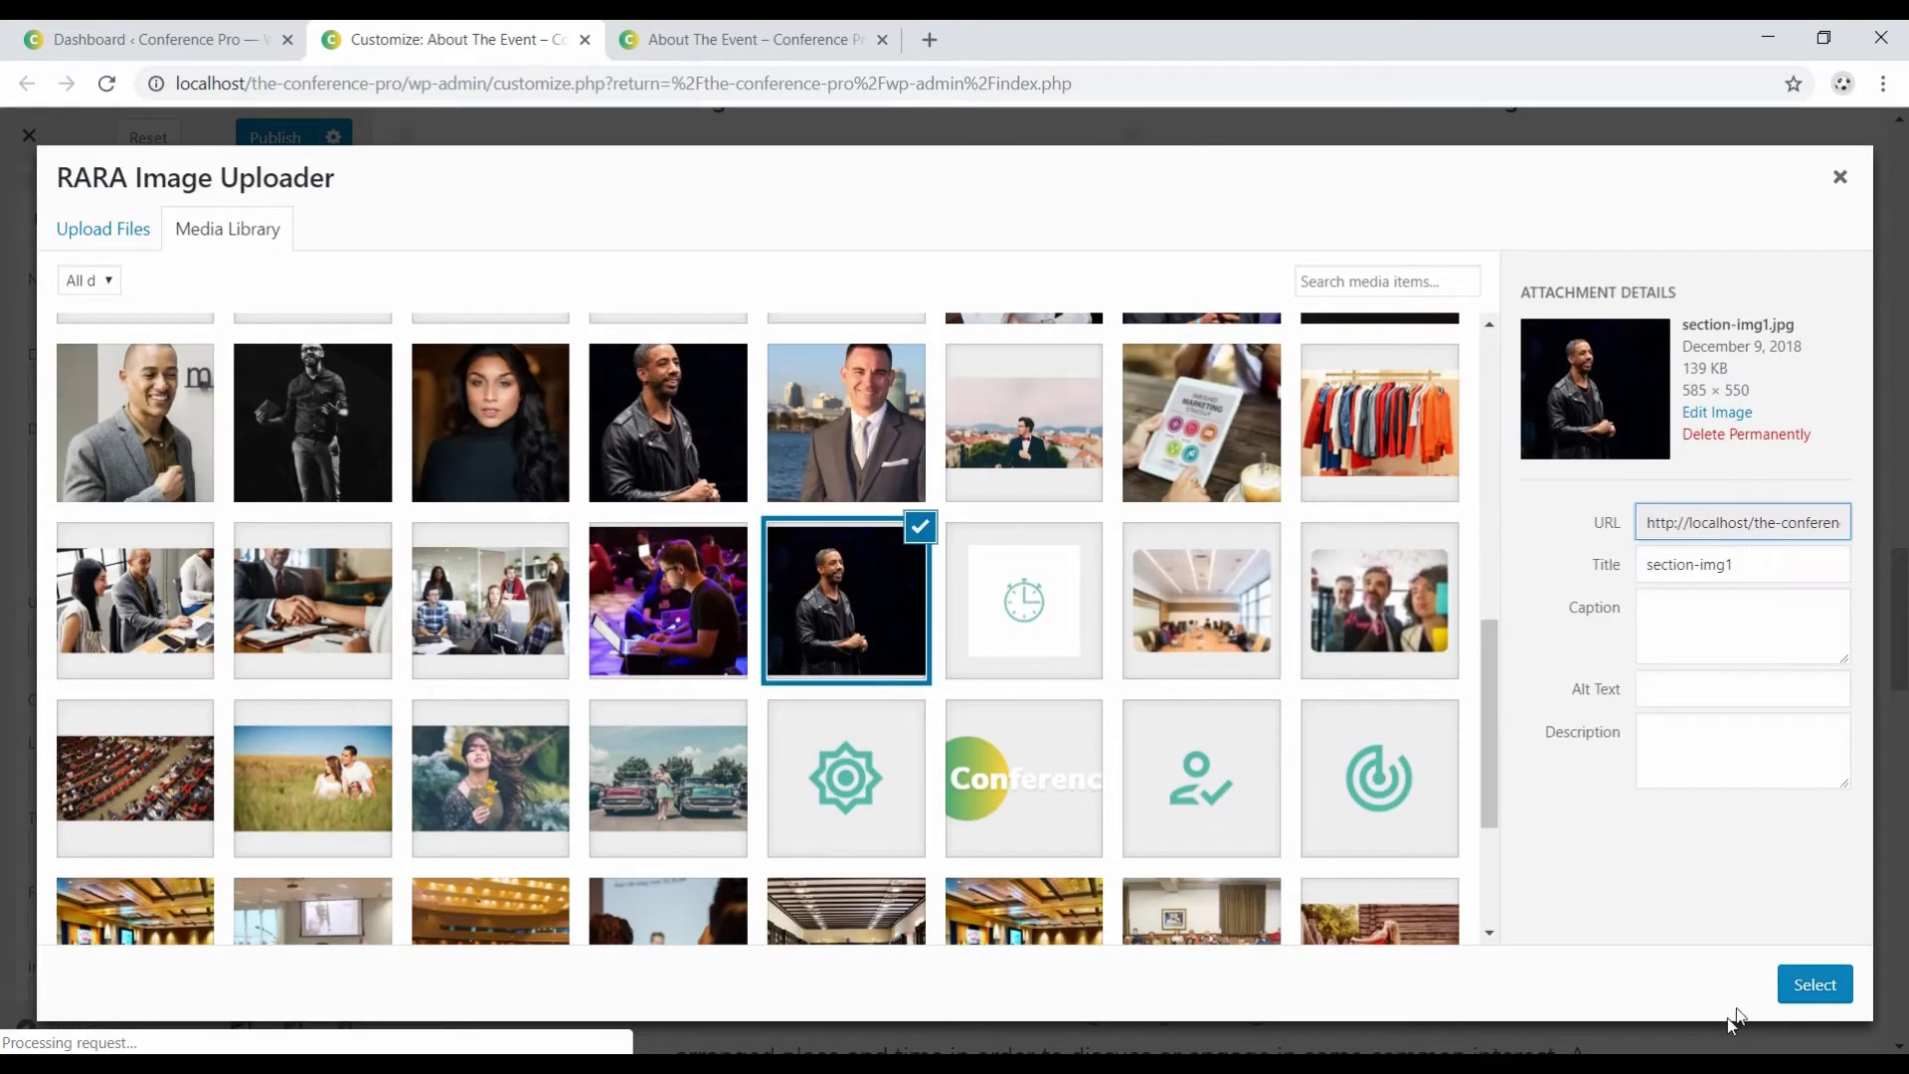
{"action": "left_click", "coordinate": [1811, 986]}
{"action": "scroll", "coordinate": [302, 761], "scroll_direction": "down", "scroll_amount": 2}
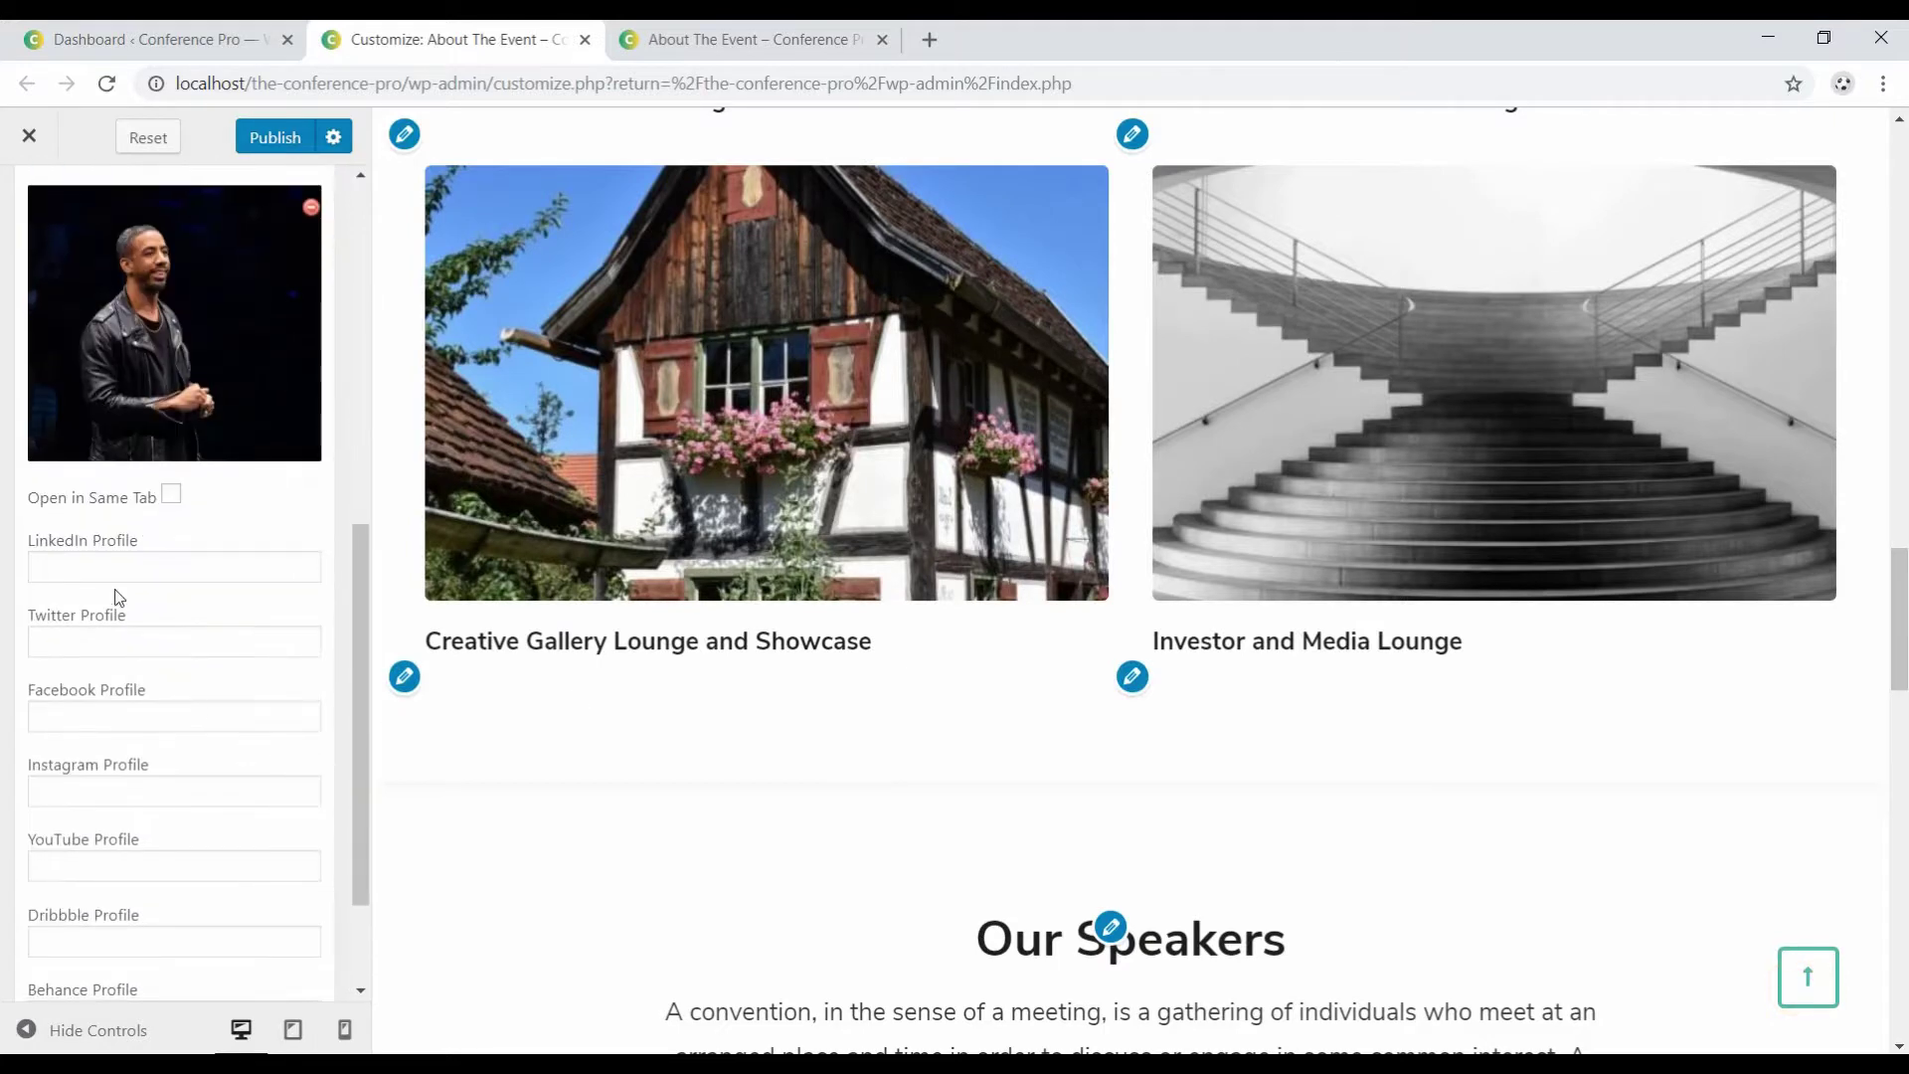
{"action": "left_click", "coordinate": [110, 565]}
{"action": "type", "text": "ww"}
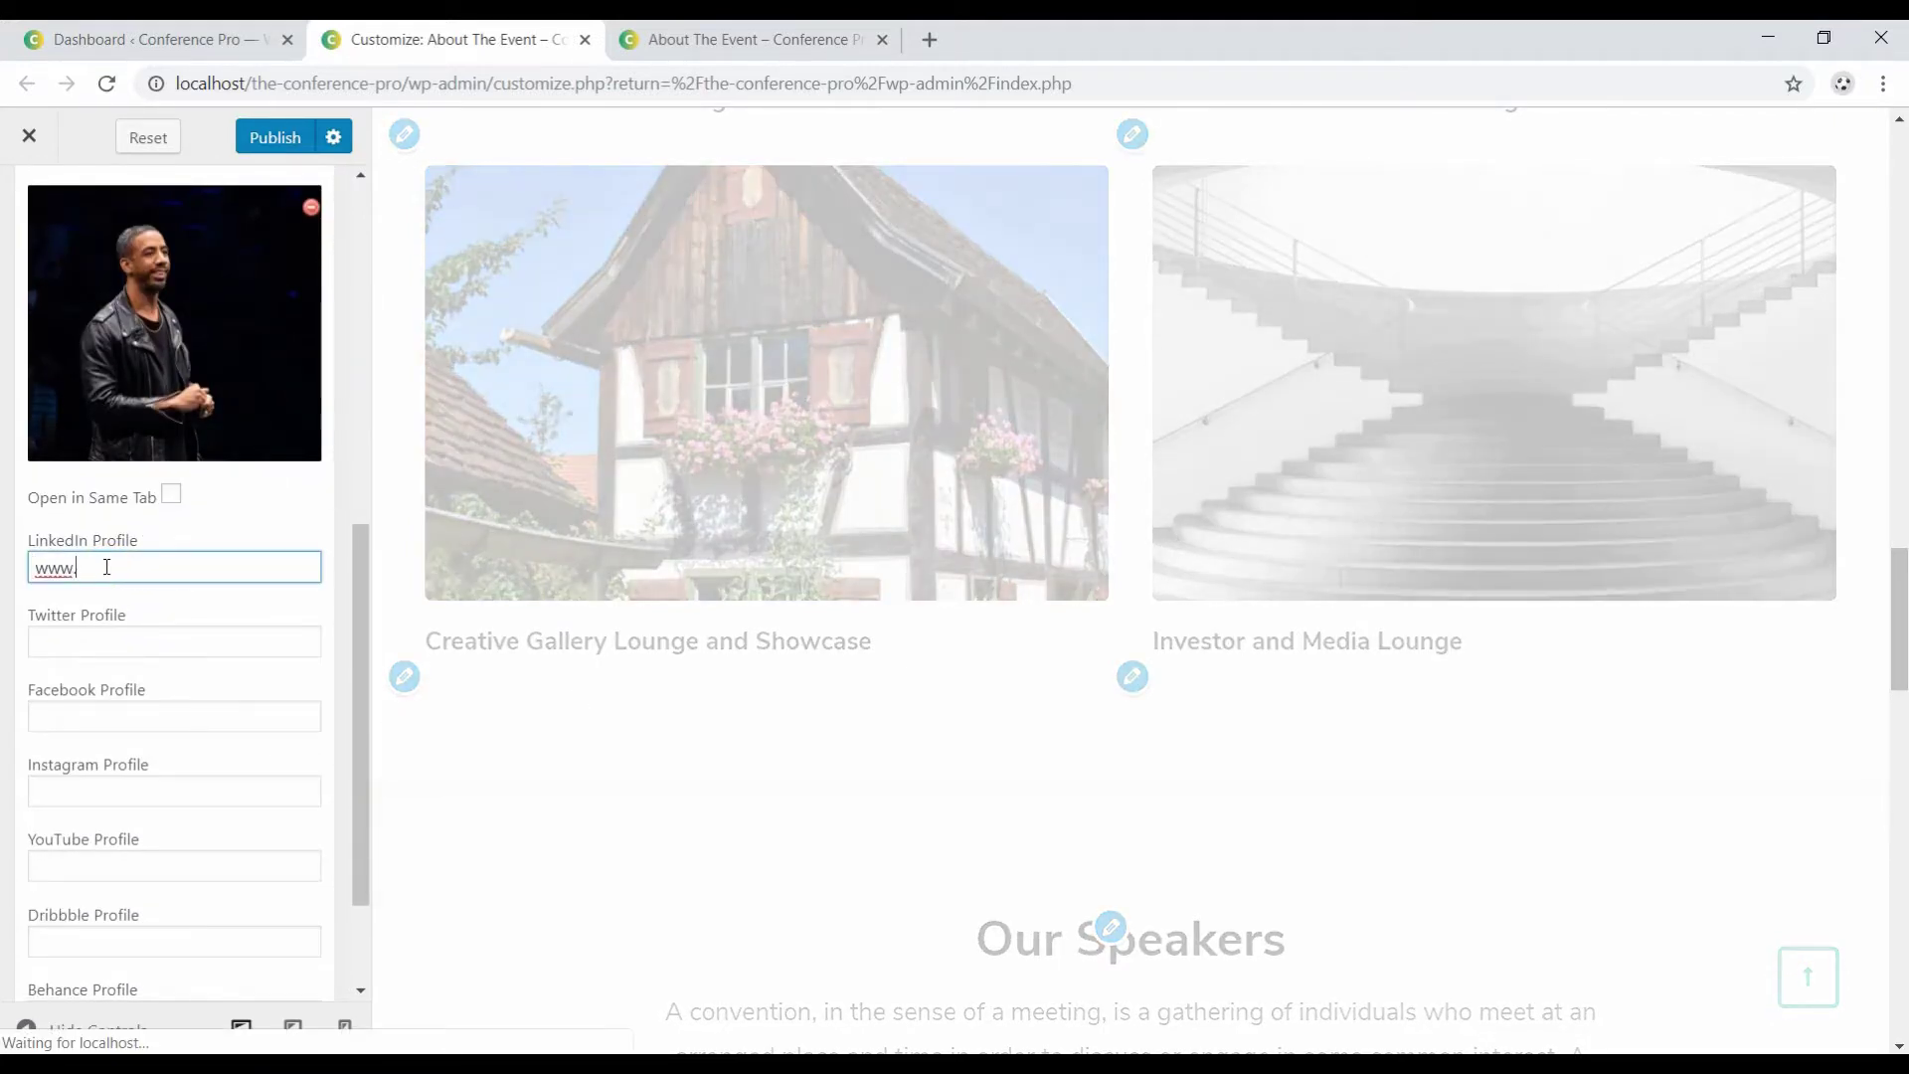
{"action": "type", "text": "w.linkedin.com/rarathemeHQ"}
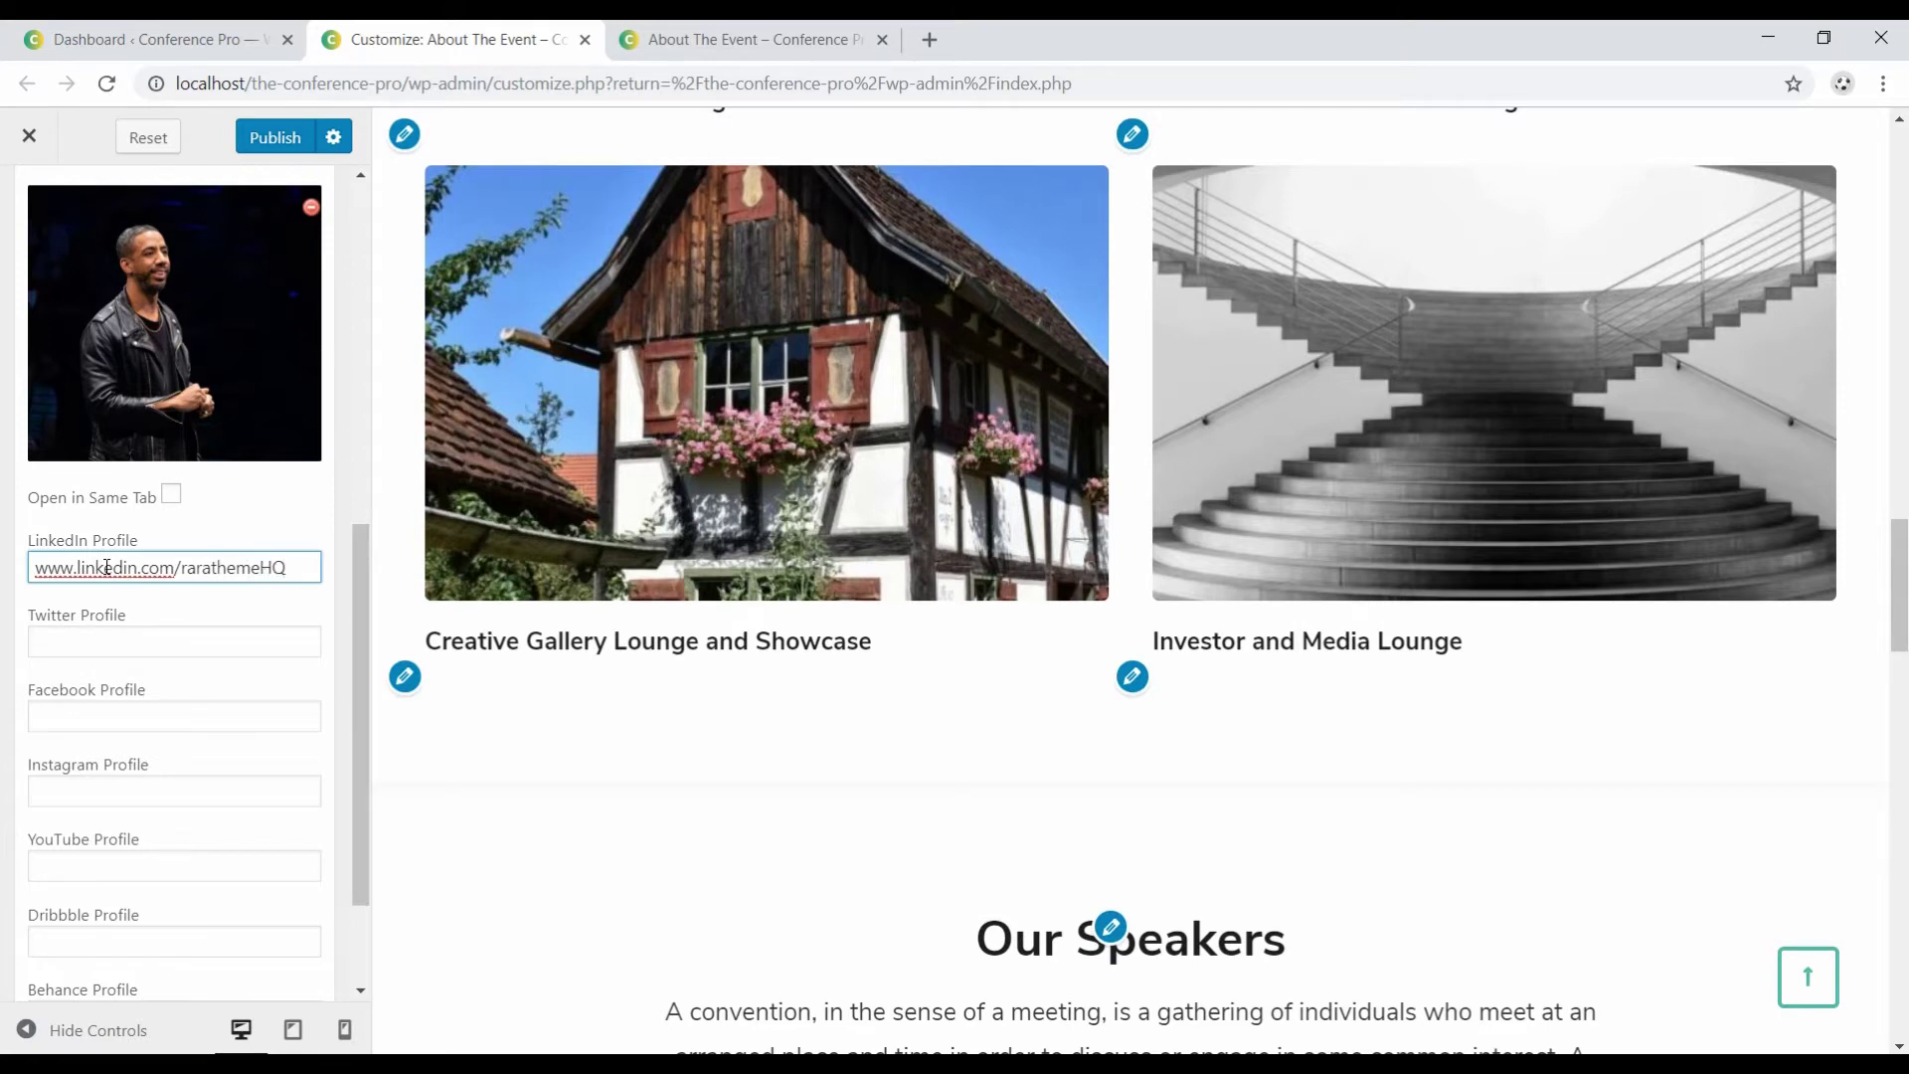
{"action": "left_click", "coordinate": [126, 639]}
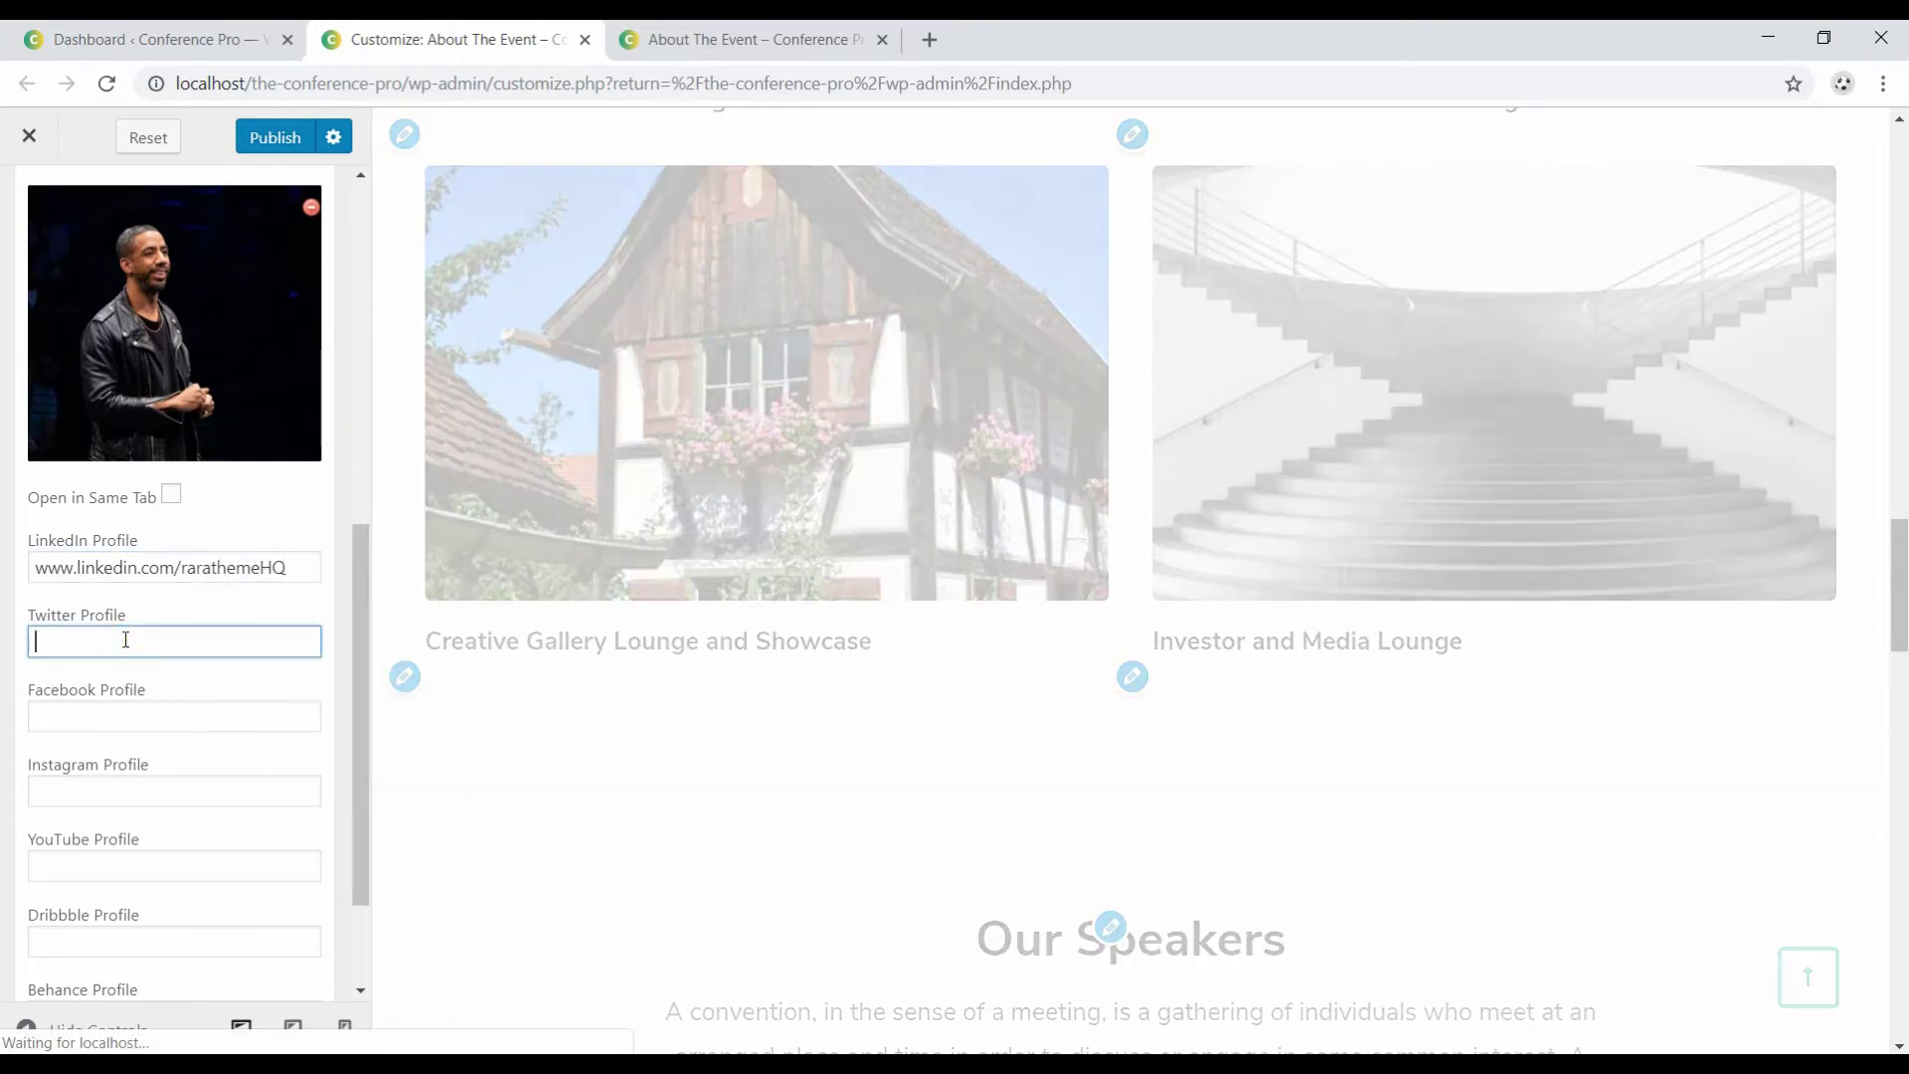
{"action": "key", "text": "BackSpace"}
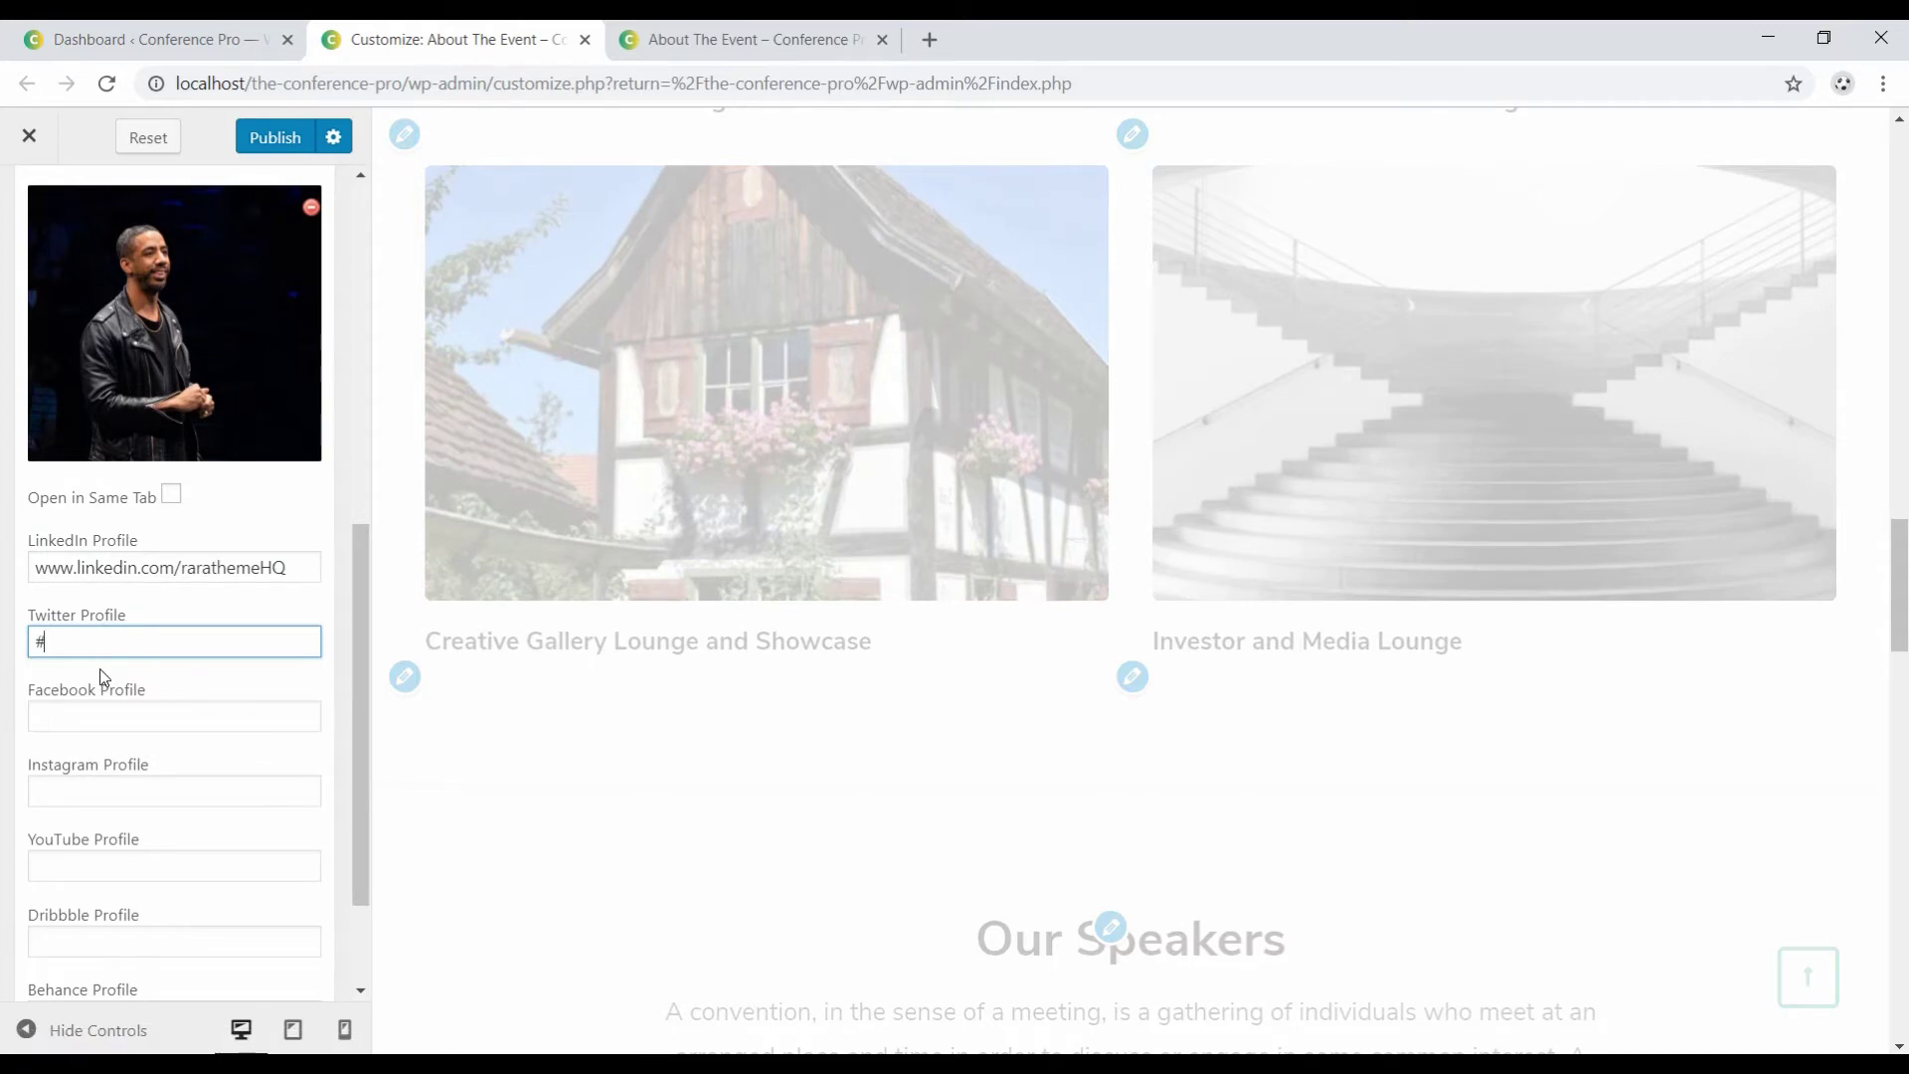
{"action": "type", "text": "#"}
{"action": "left_click", "coordinate": [62, 709]}
{"action": "type", "text": "#"}
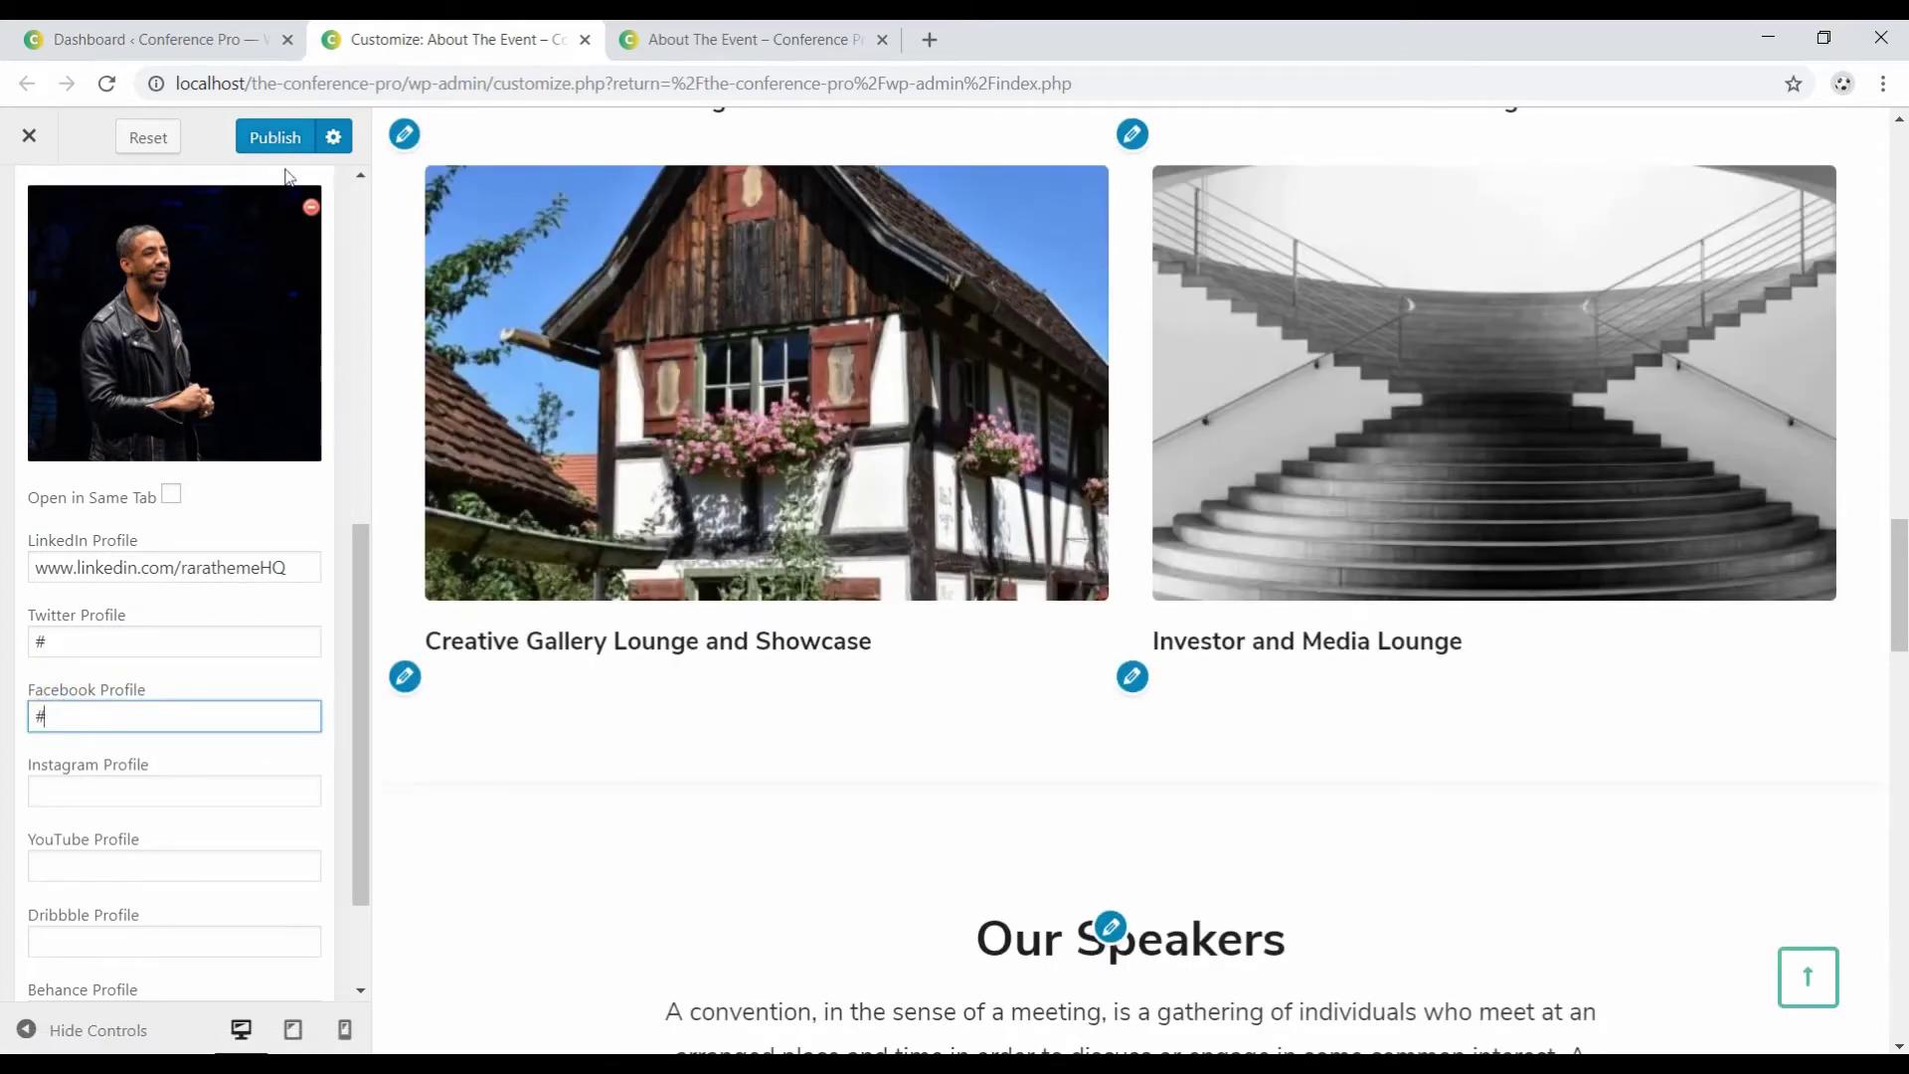
Collapse the team member widget and publish the new speakers section.
{"action": "scroll", "coordinate": [239, 475], "scroll_direction": "up", "scroll_amount": 1}
{"action": "scroll", "coordinate": [240, 474], "scroll_direction": "up", "scroll_amount": 6}
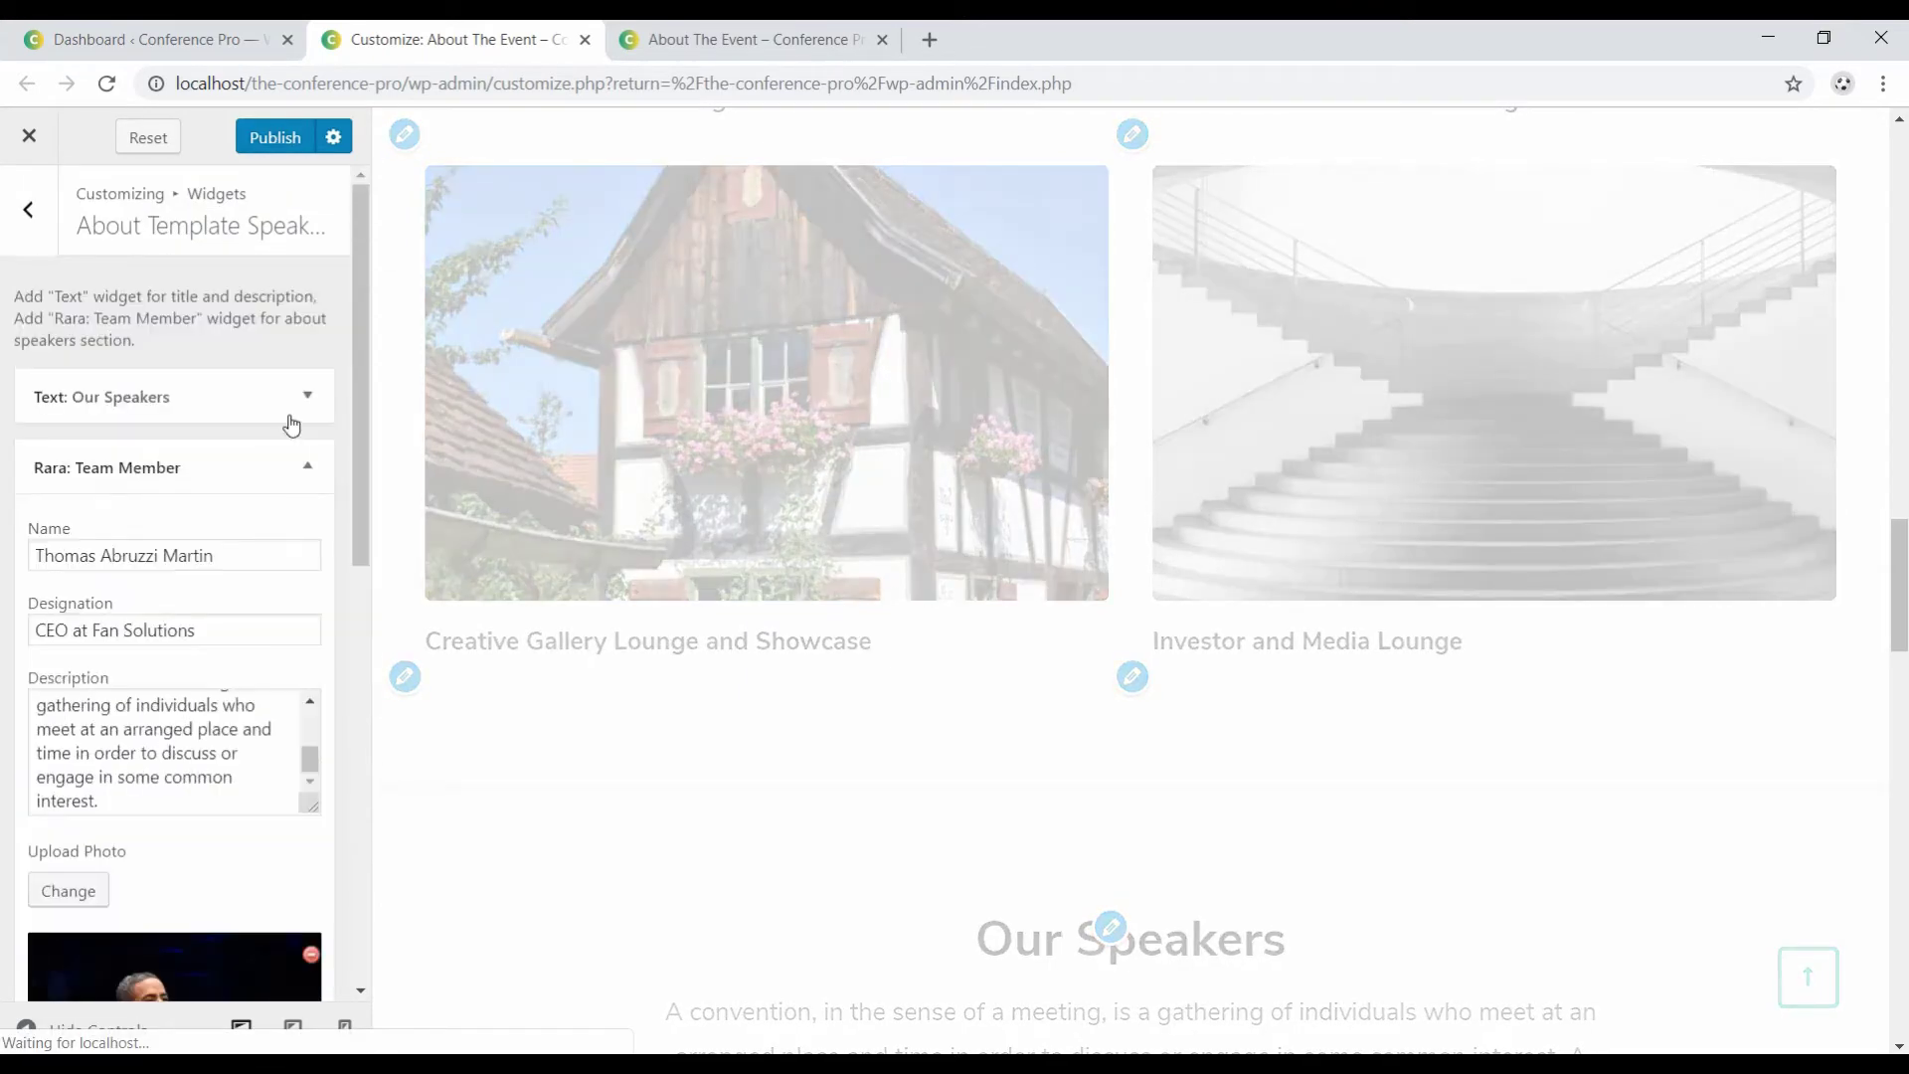
{"action": "left_click", "coordinate": [302, 485]}
{"action": "left_click", "coordinate": [270, 137]}
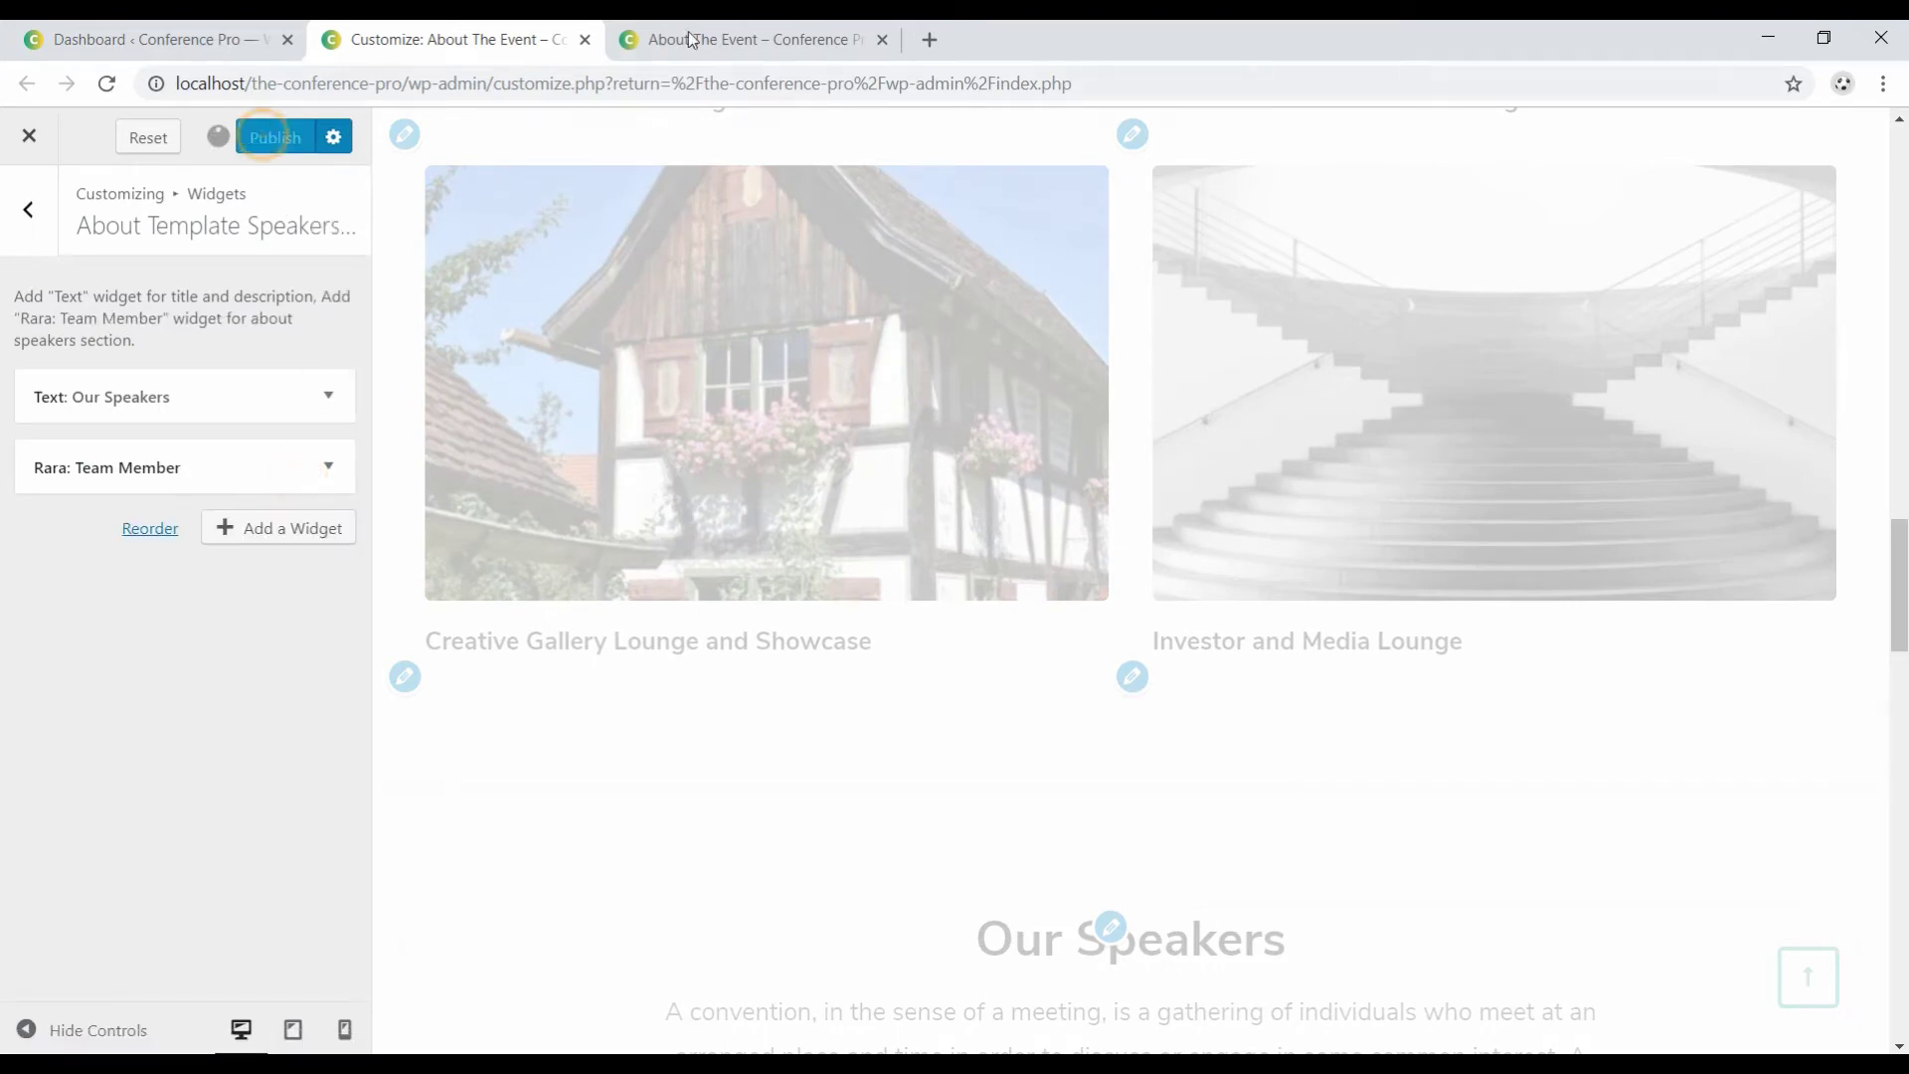
Reload the live About The Event page and look for the speakers section below the experience images.
{"action": "left_click", "coordinate": [695, 41]}
{"action": "left_click", "coordinate": [106, 84]}
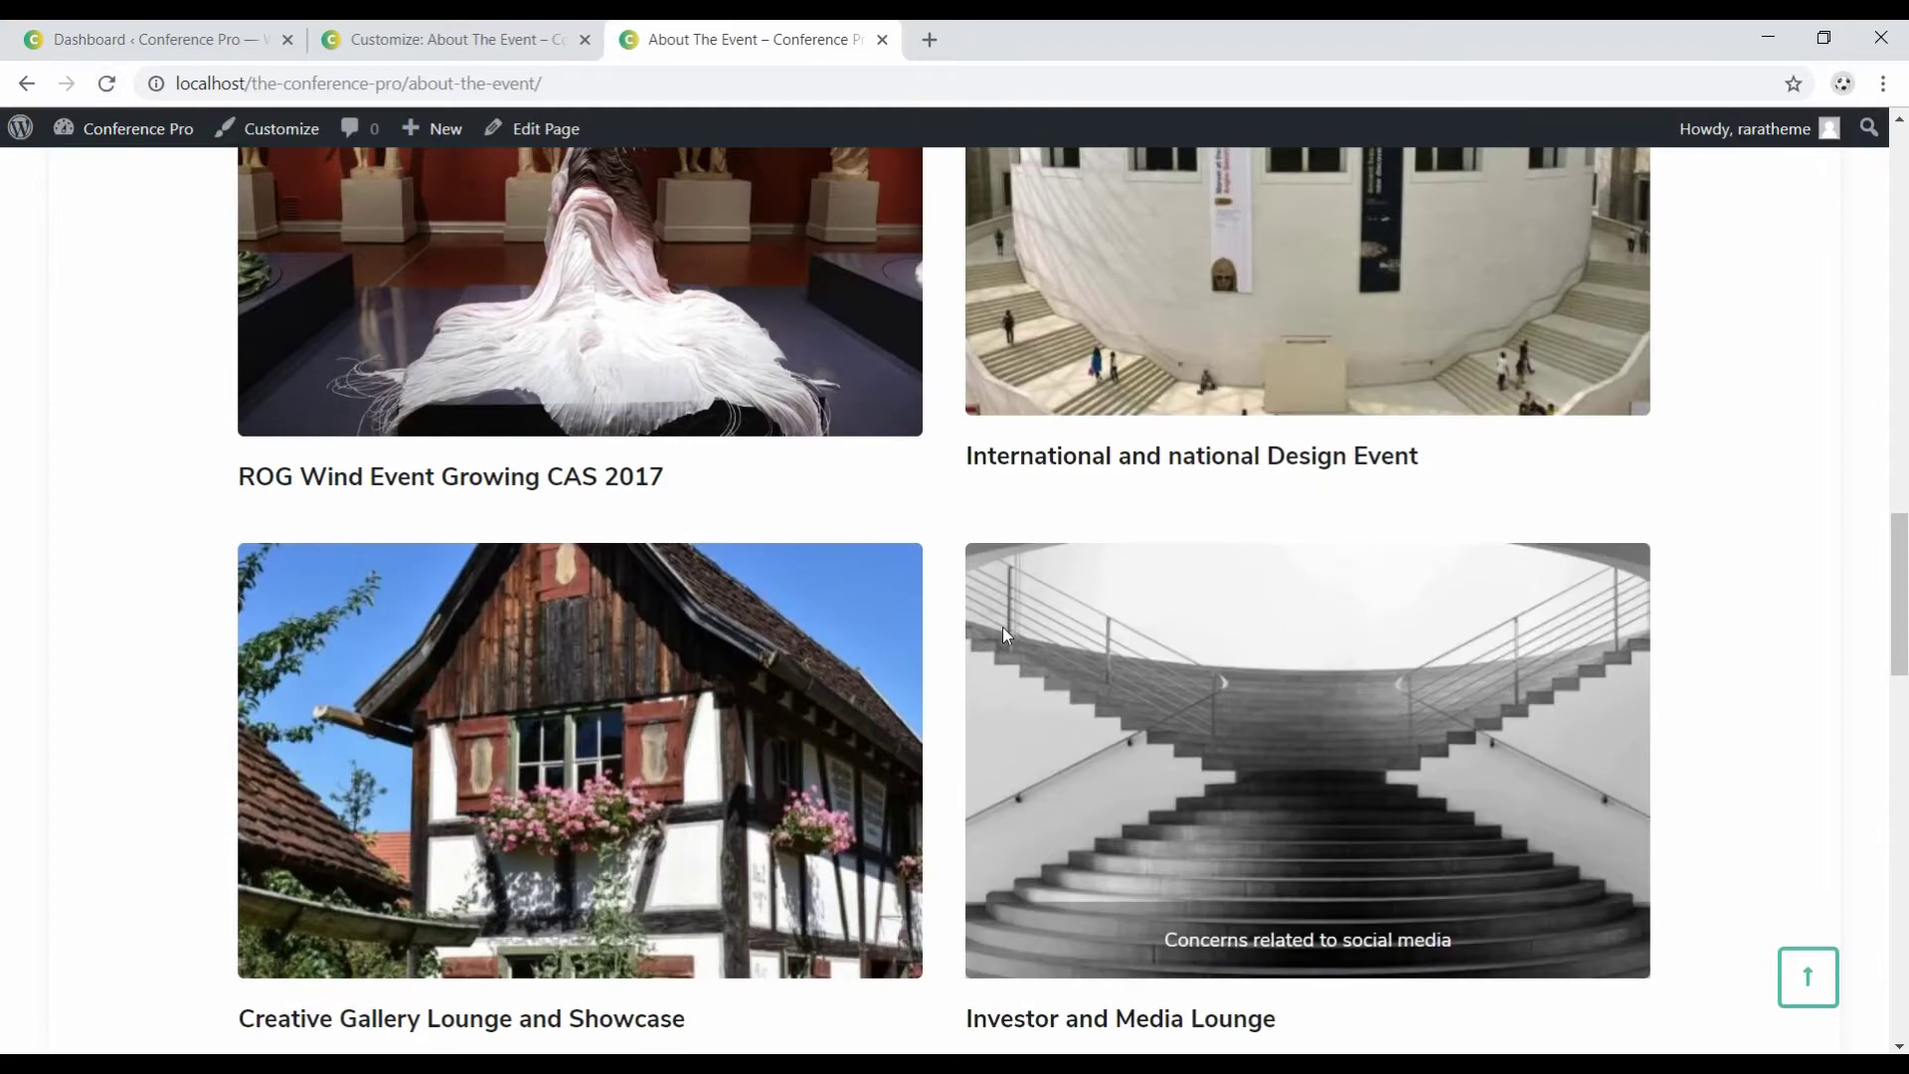
{"action": "scroll", "coordinate": [1005, 631], "scroll_direction": "down", "scroll_amount": 5}
{"action": "scroll", "coordinate": [1006, 634], "scroll_direction": "down", "scroll_amount": 4}
{"action": "scroll", "coordinate": [639, 516], "scroll_direction": "up", "scroll_amount": 3}
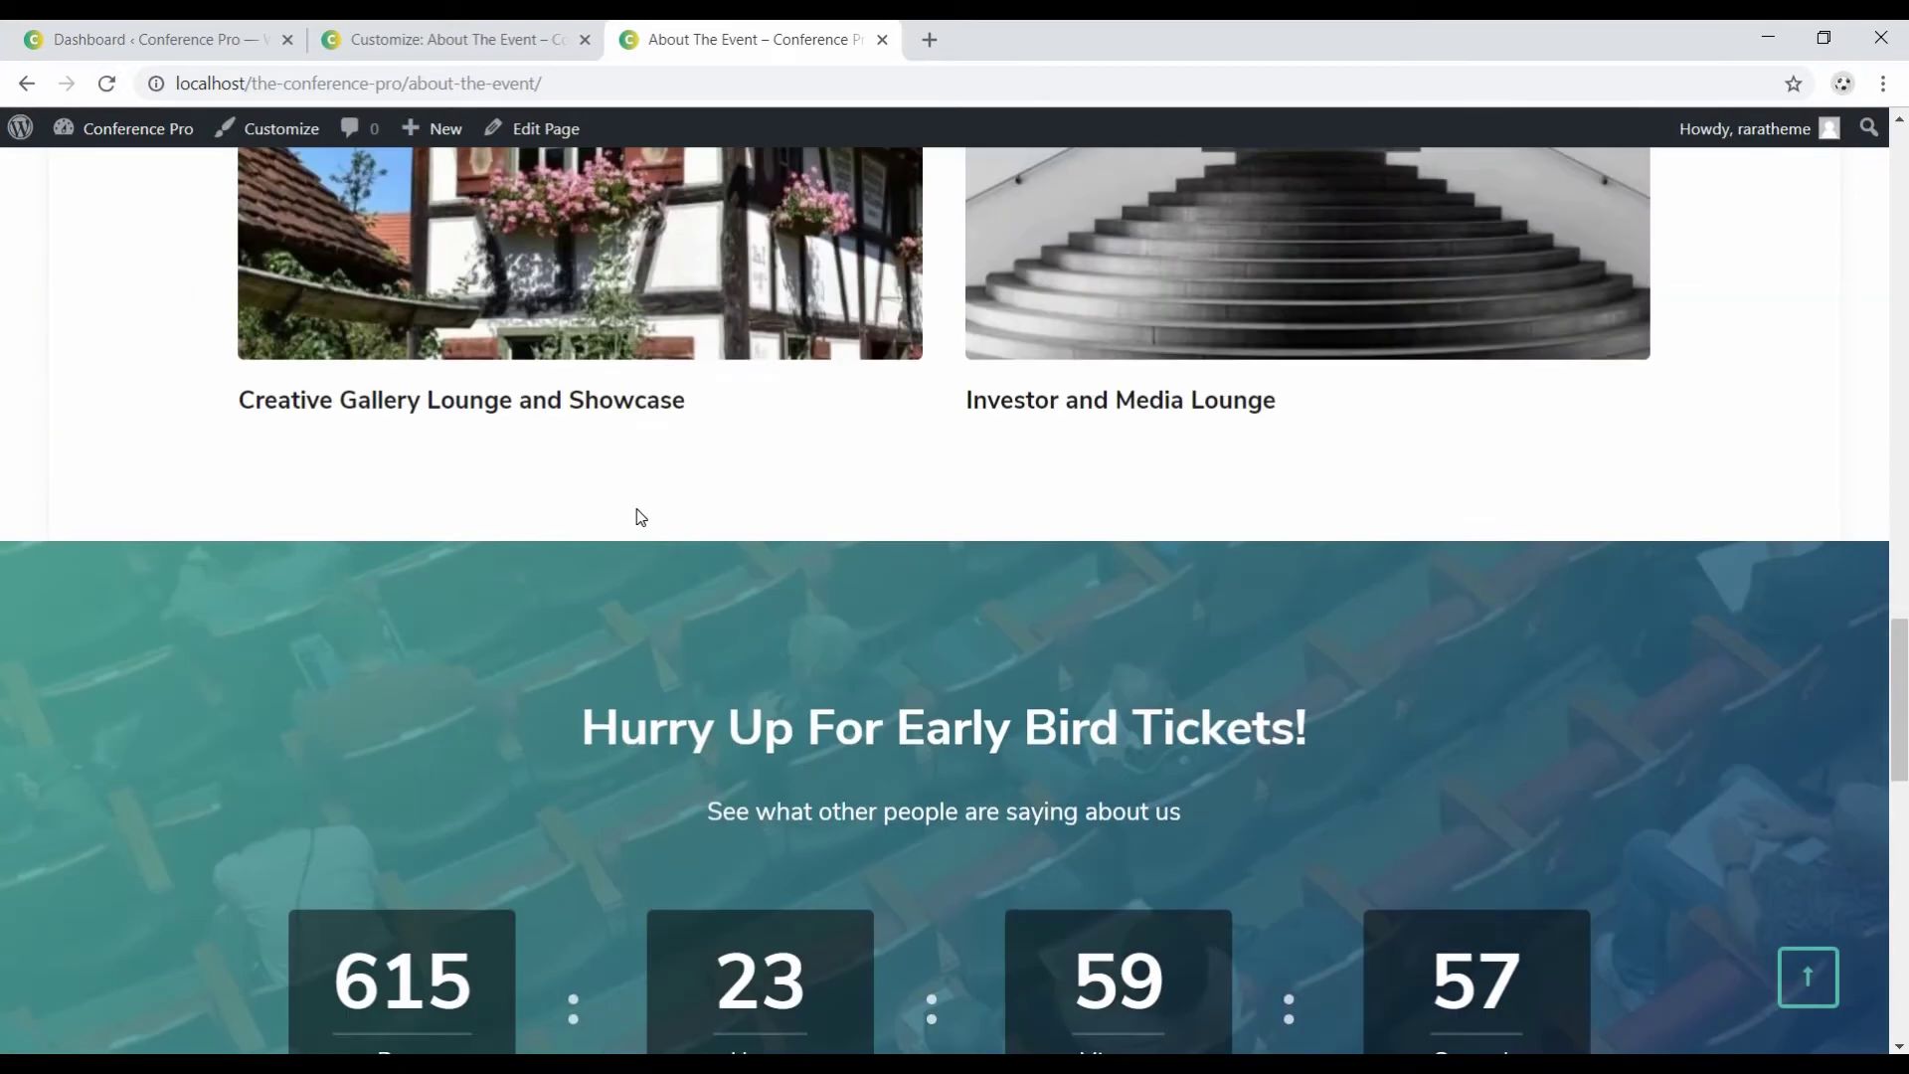
{"action": "scroll", "coordinate": [637, 509], "scroll_direction": "down", "scroll_amount": 6}
{"action": "scroll", "coordinate": [636, 509], "scroll_direction": "up", "scroll_amount": 12}
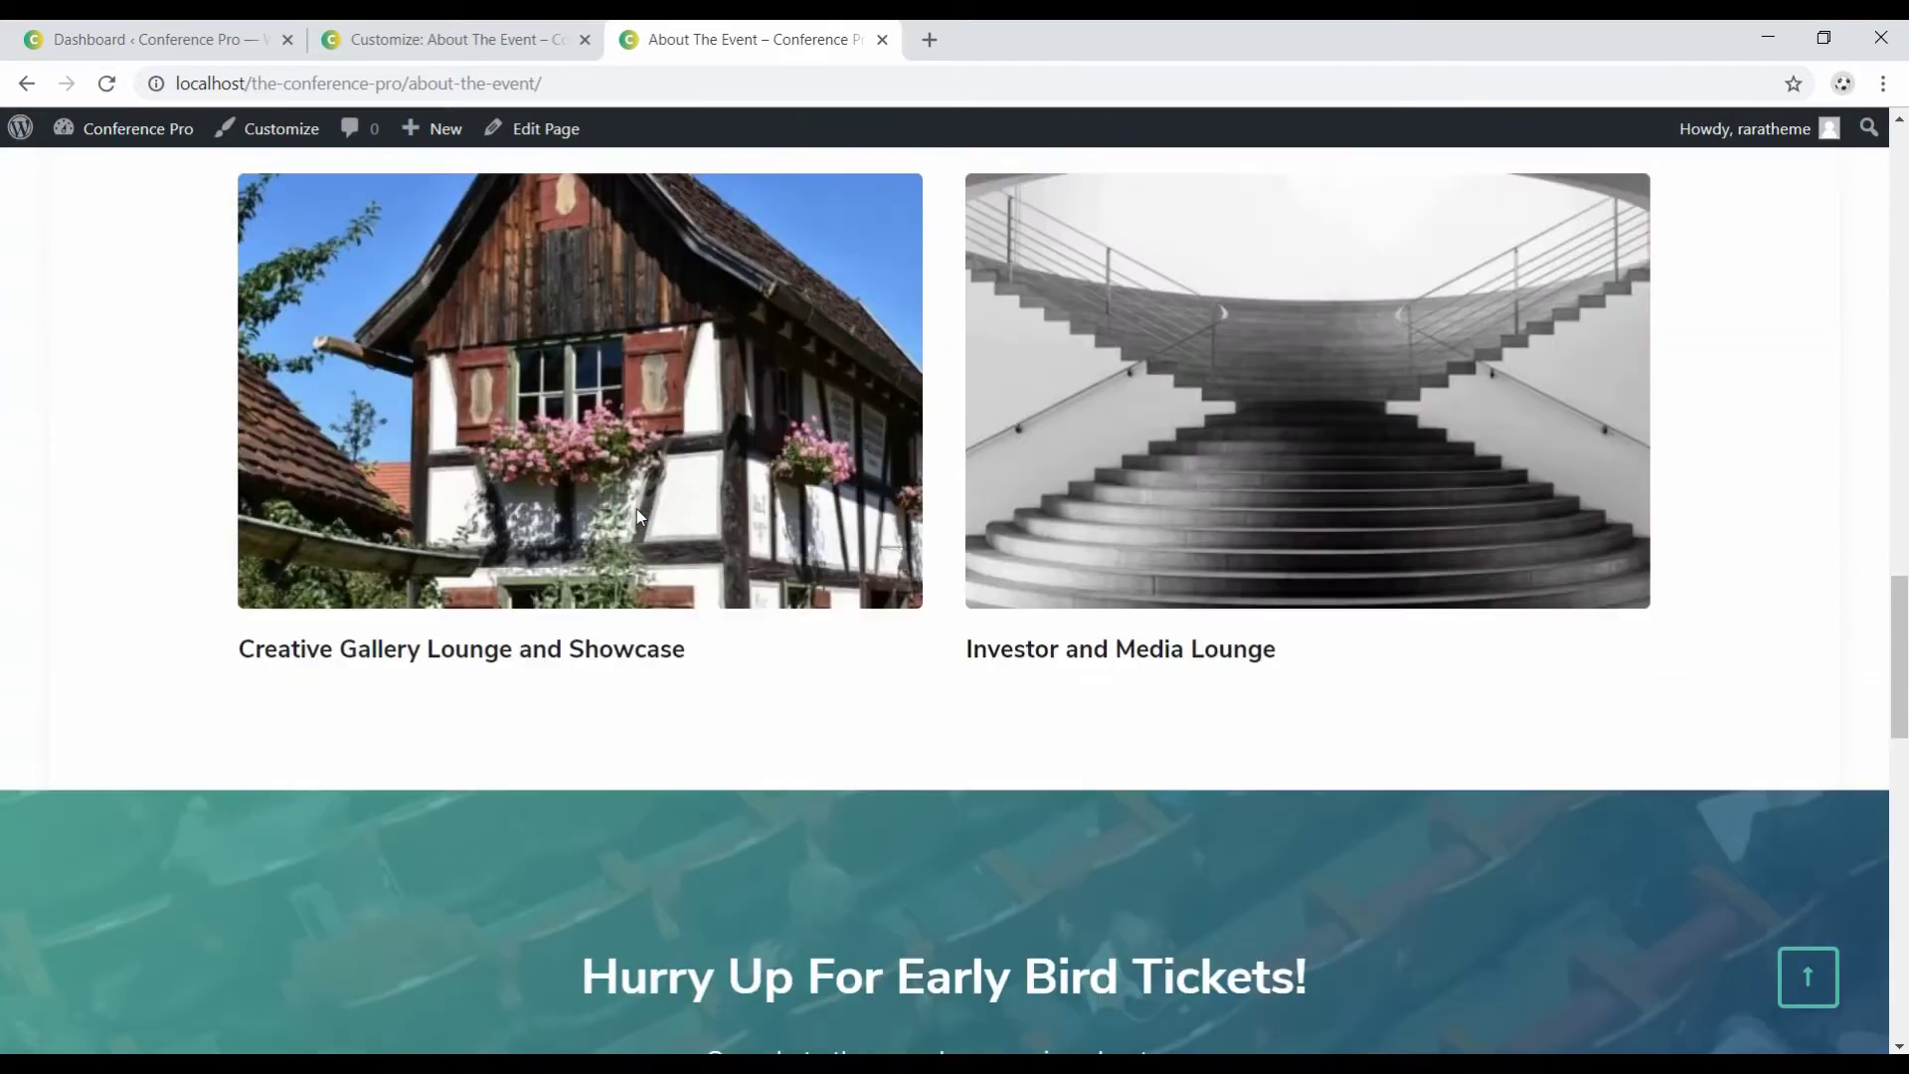
Reload the live page once more and examine the "Our Speakers" section with its speaker card and social links.
{"action": "left_click", "coordinate": [475, 40]}
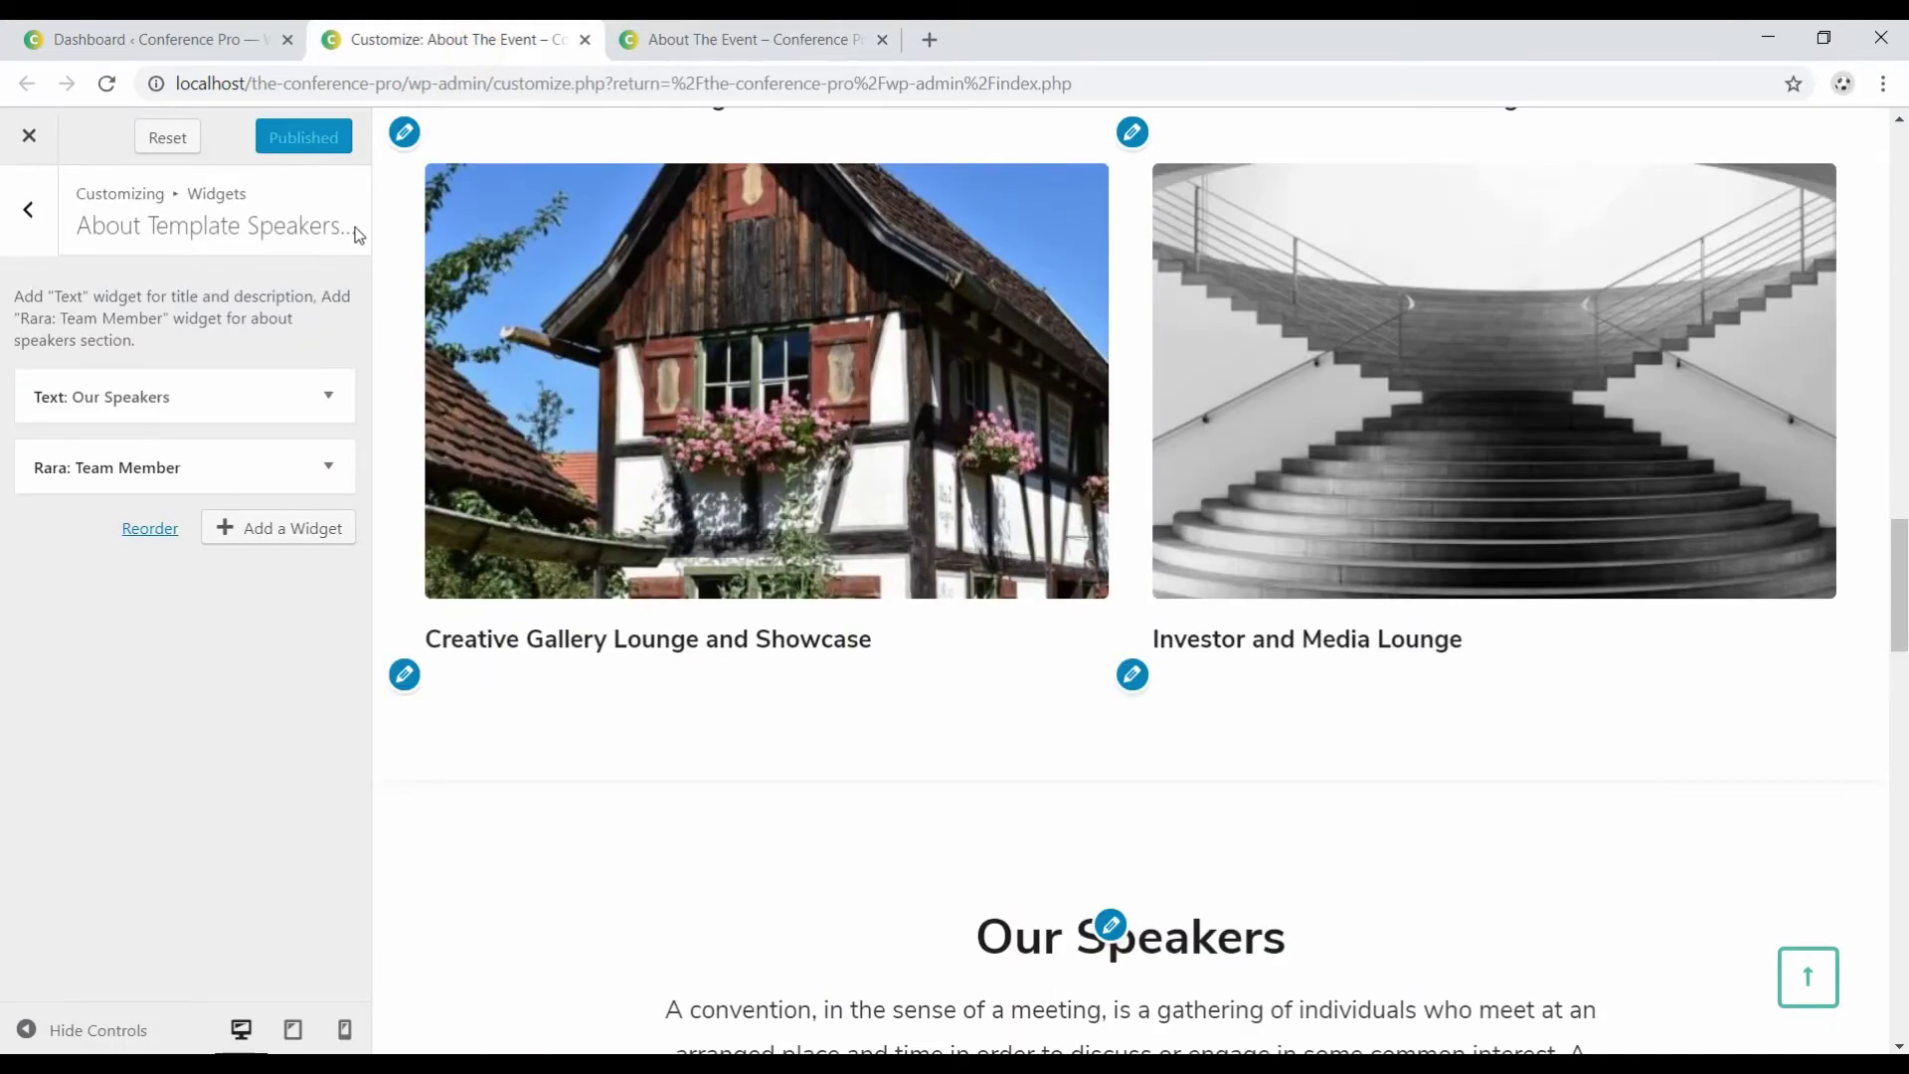
{"action": "left_click", "coordinate": [759, 48]}
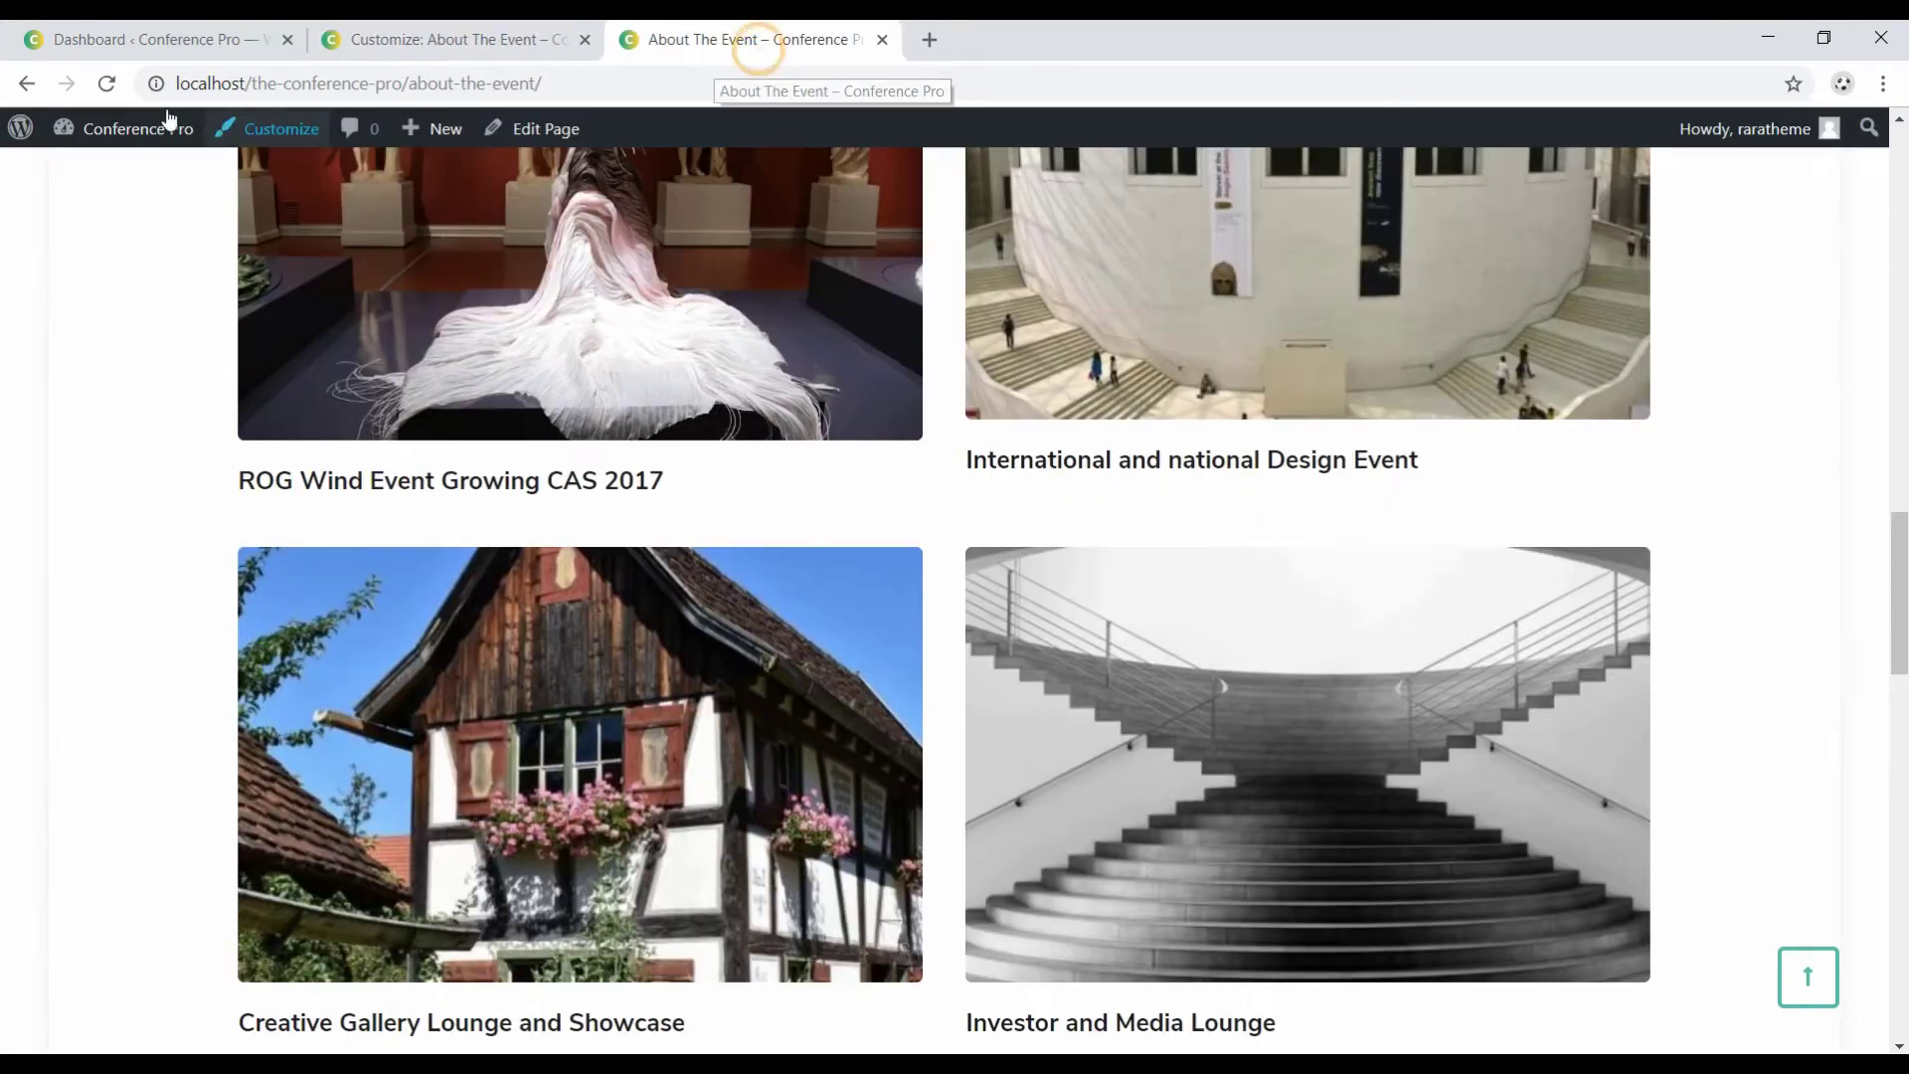
{"action": "left_click", "coordinate": [103, 85]}
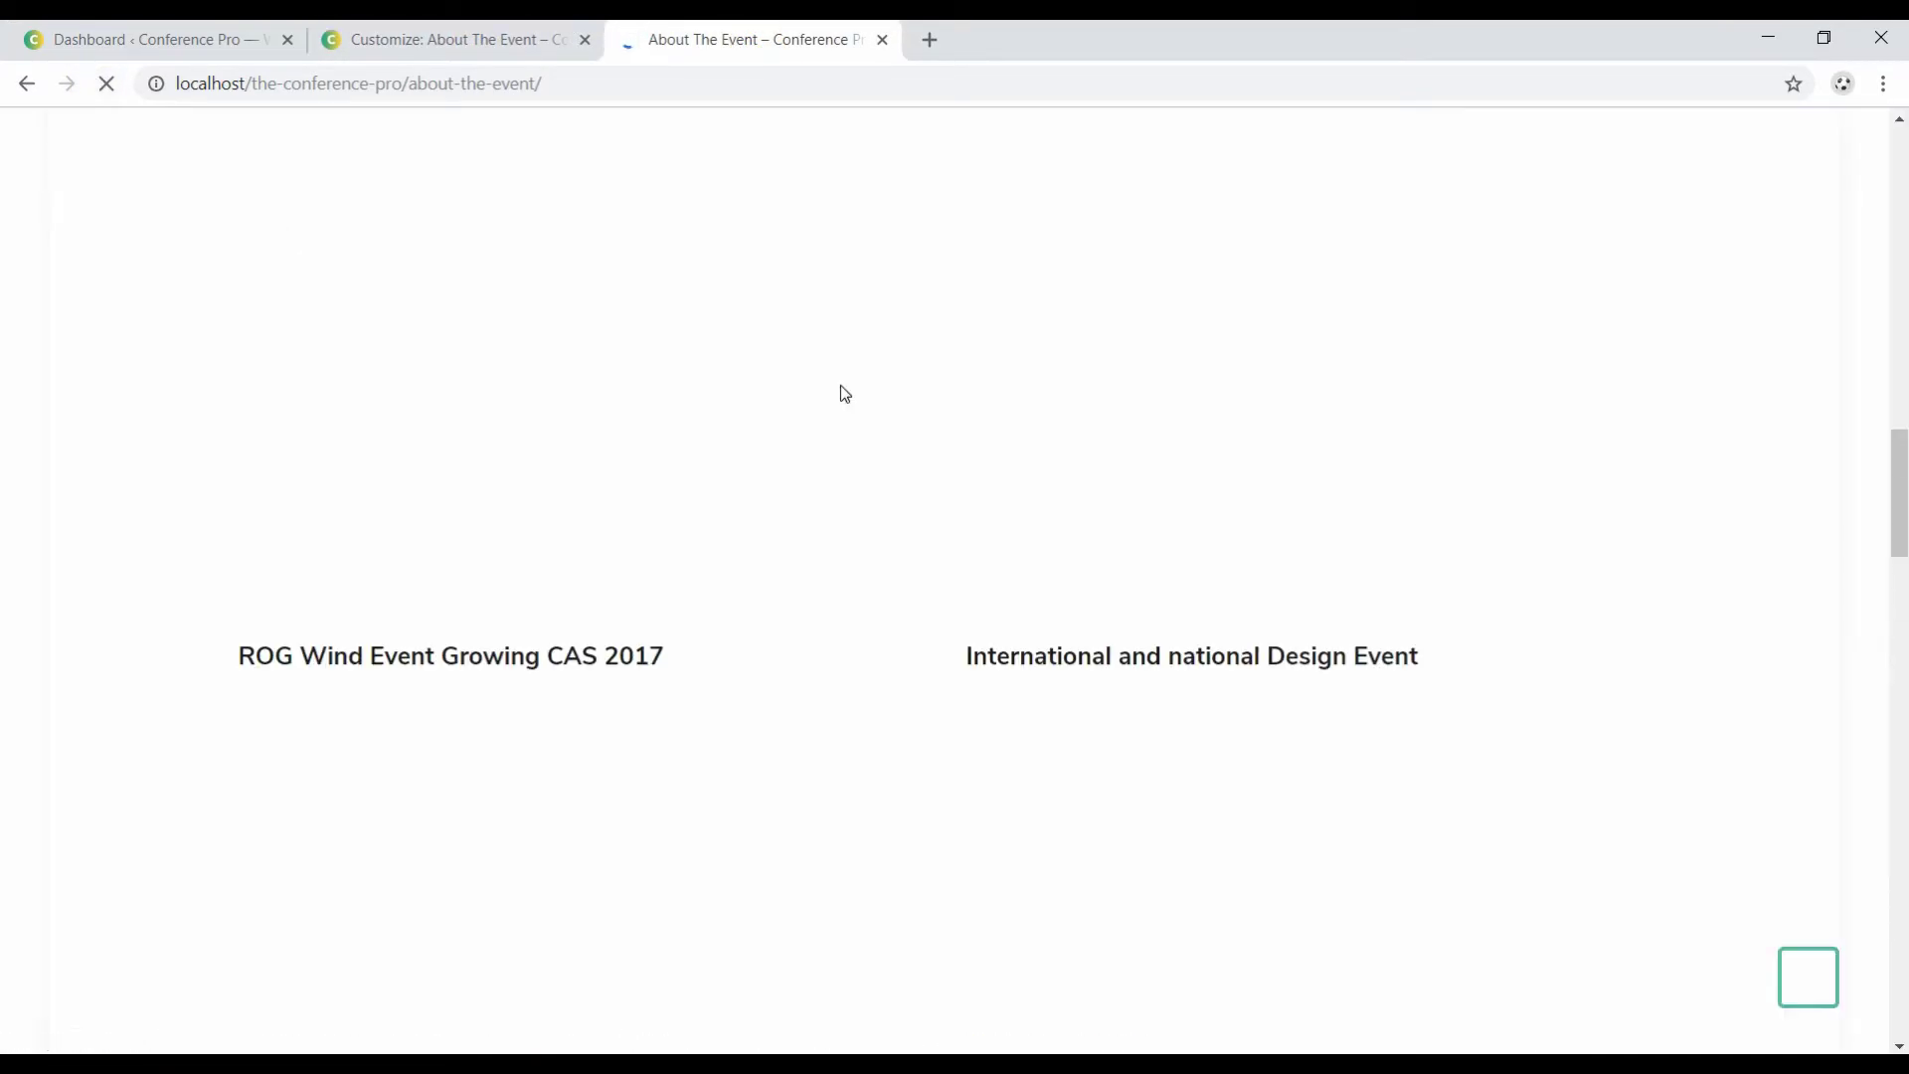
{"action": "scroll", "coordinate": [839, 385], "scroll_direction": "down", "scroll_amount": 12}
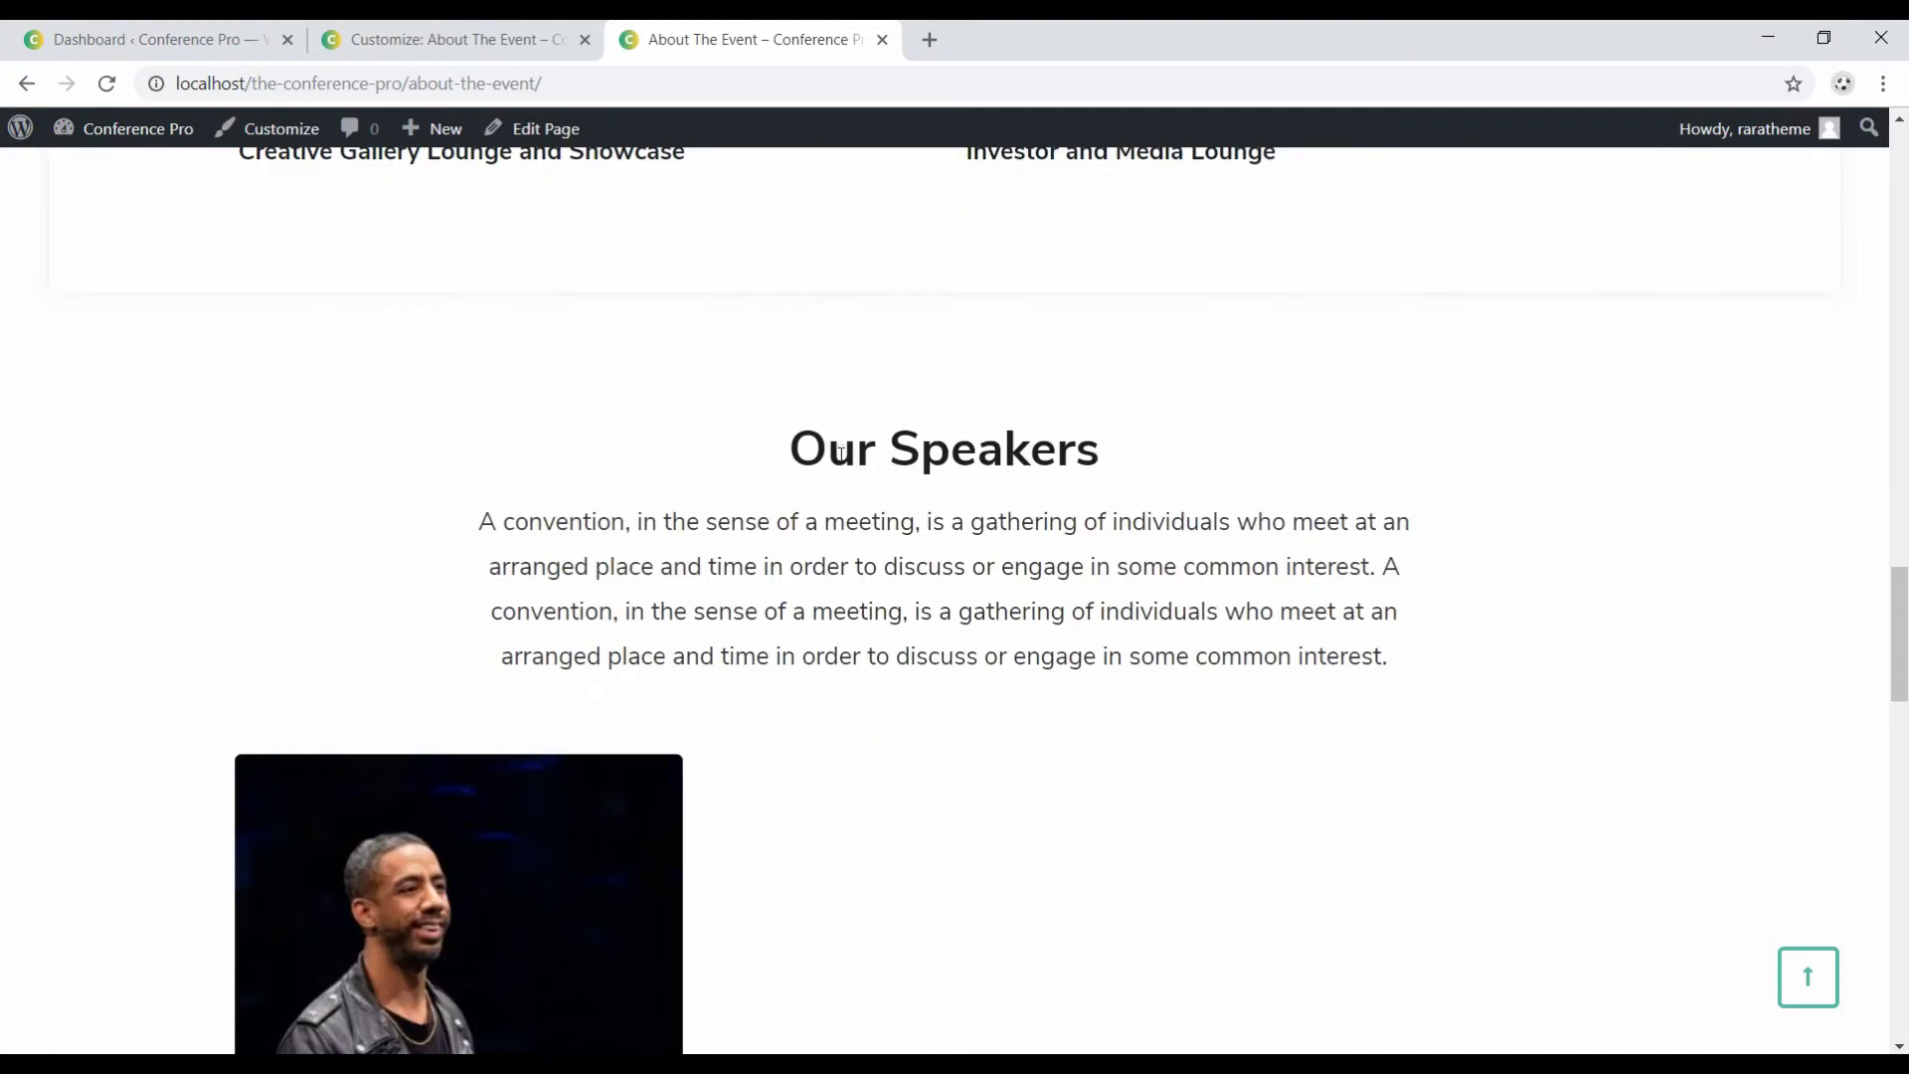
{"action": "scroll", "coordinate": [290, 696], "scroll_direction": "down", "scroll_amount": 3}
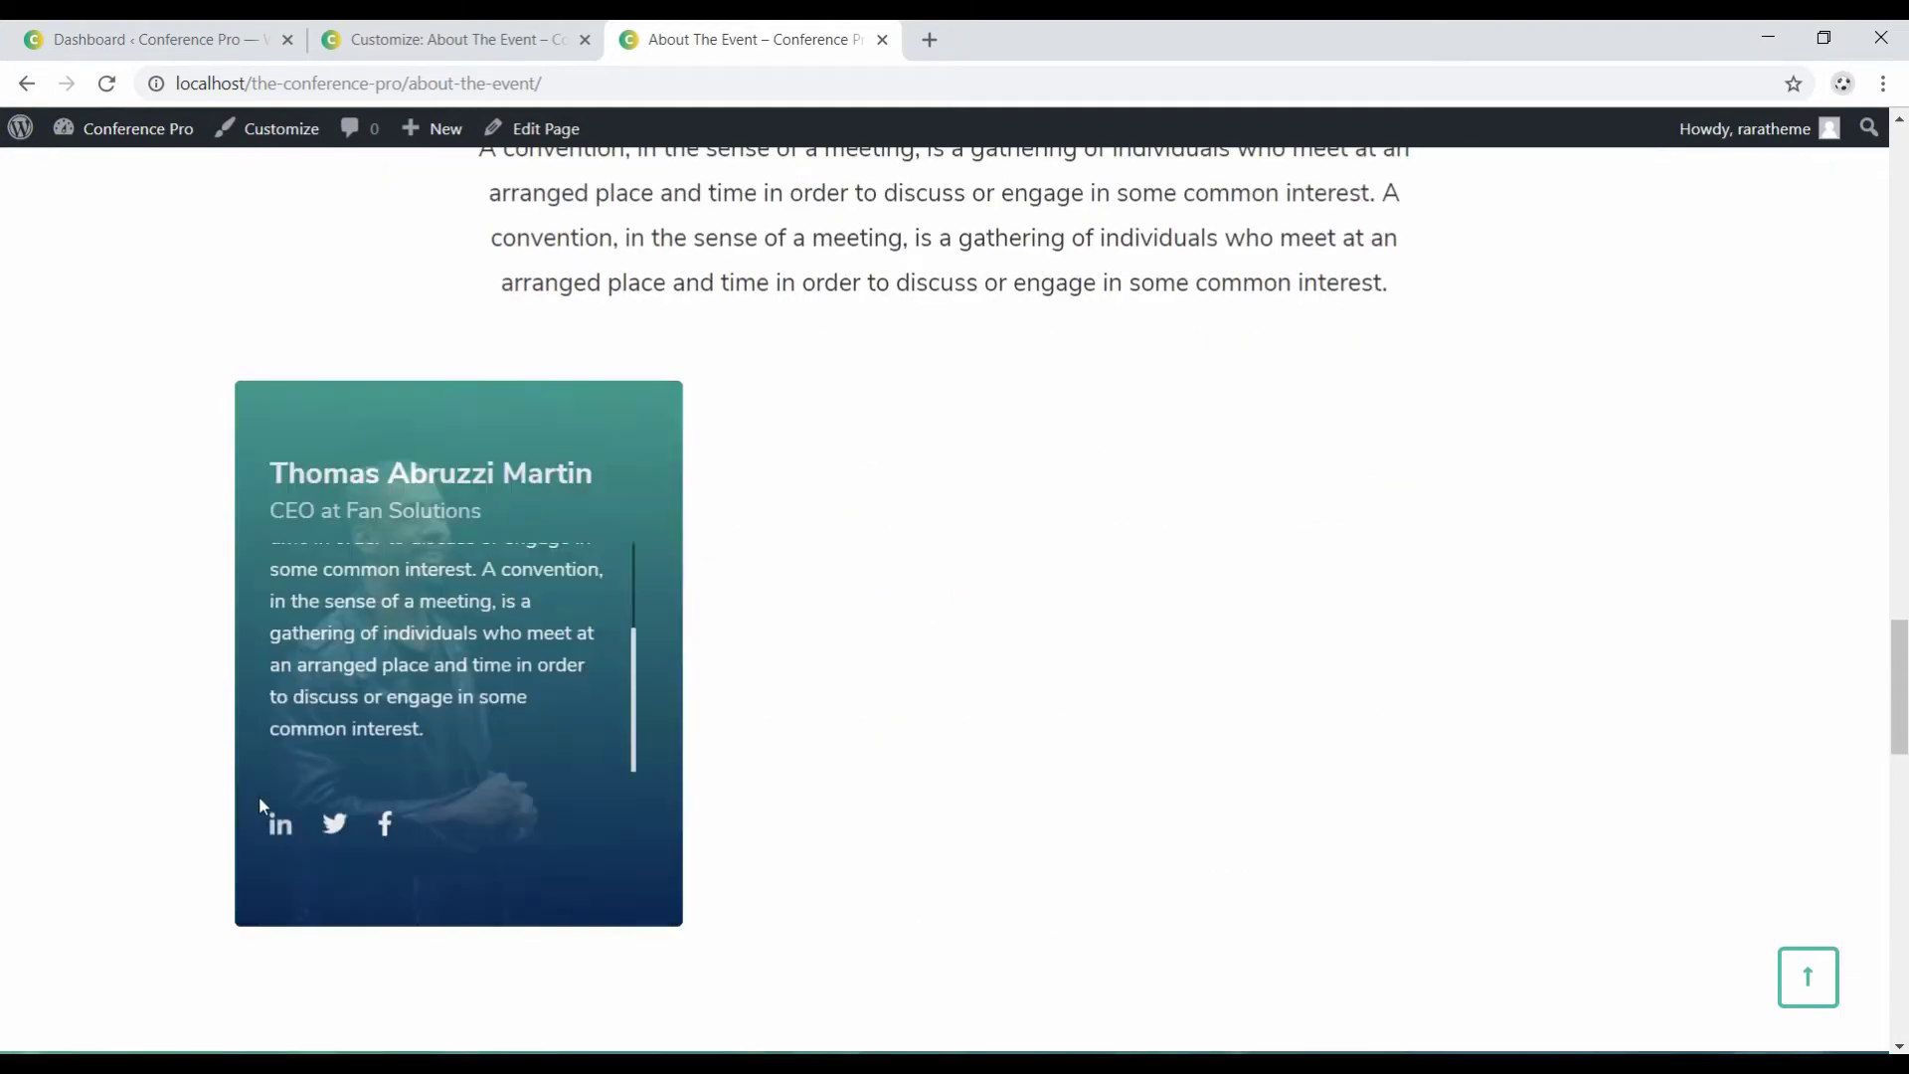
Add a second Rara: Team Member widget with the speaker's full name, designation "Economist at Frontech Media" and the "A convention, in the sense of a meeting" description.
{"action": "left_click", "coordinate": [415, 36]}
{"action": "left_click", "coordinate": [295, 527]}
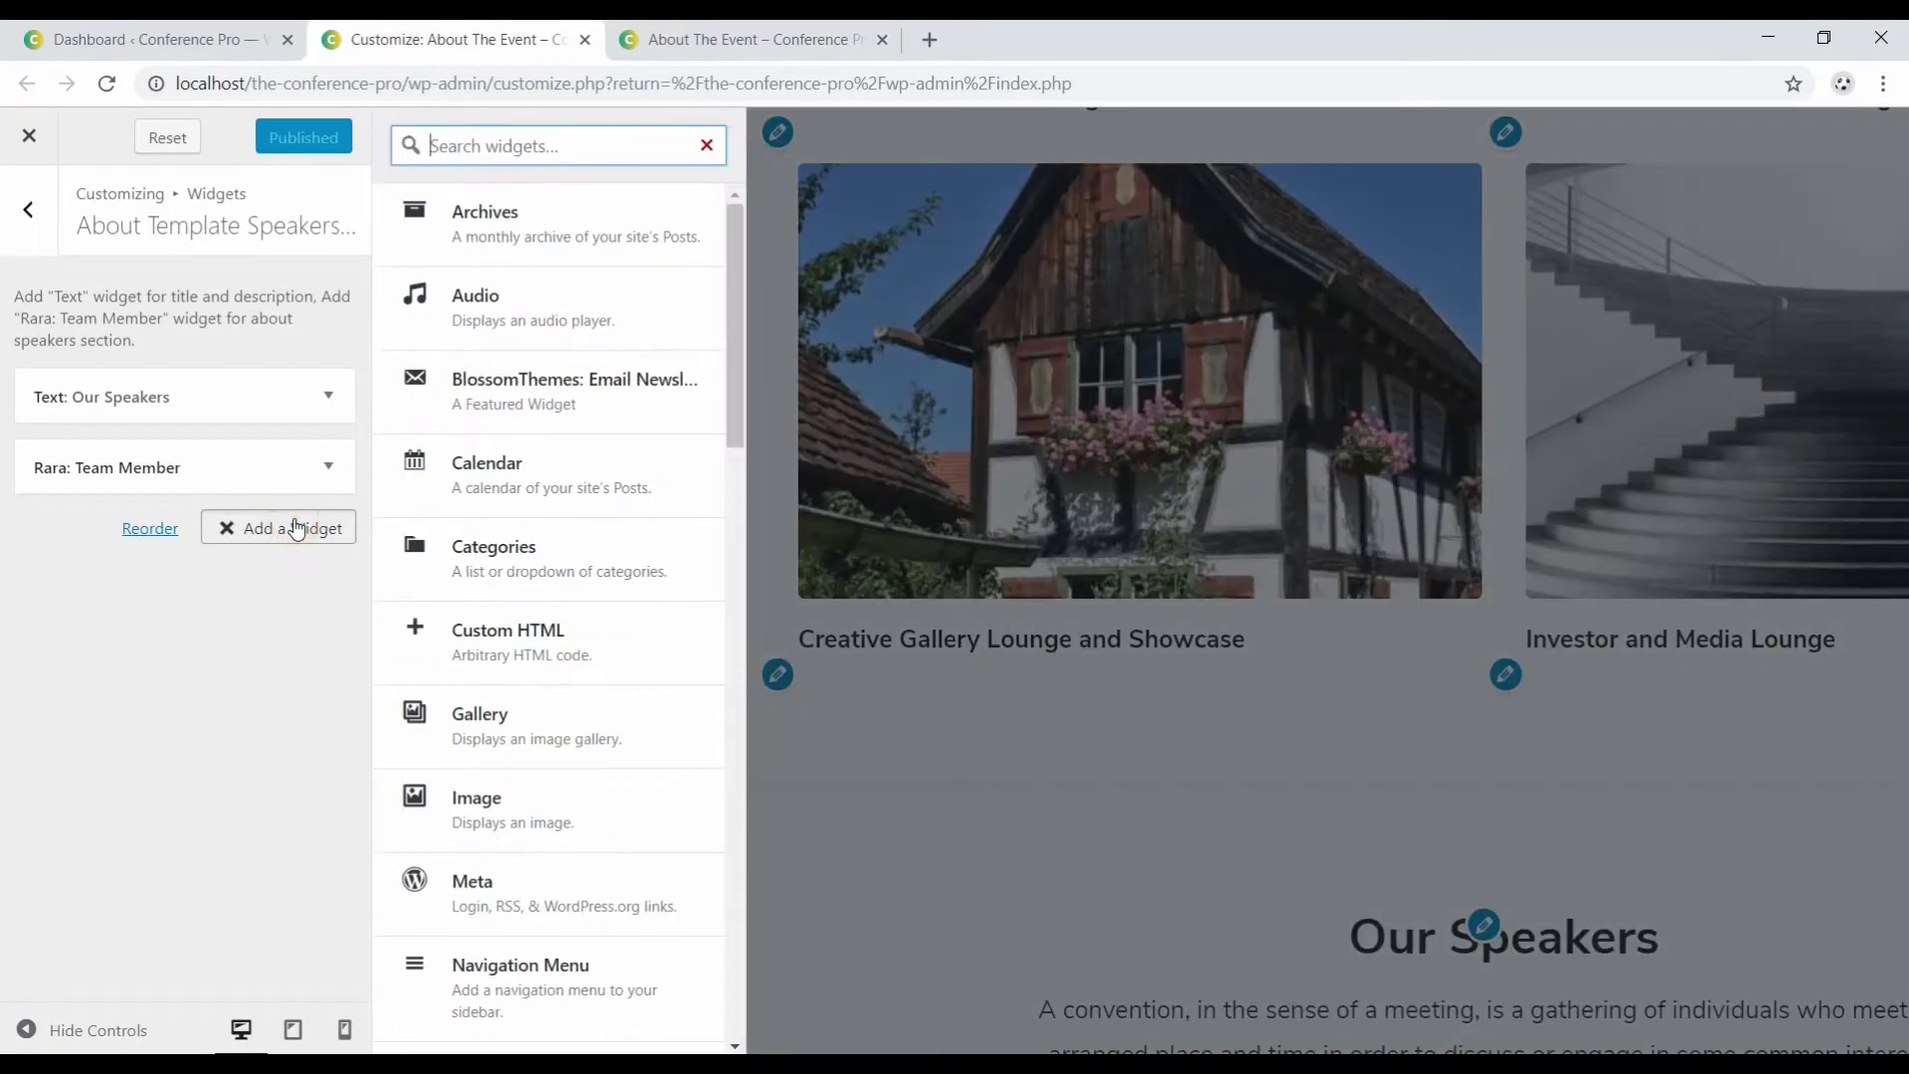
{"action": "type", "text": "team"}
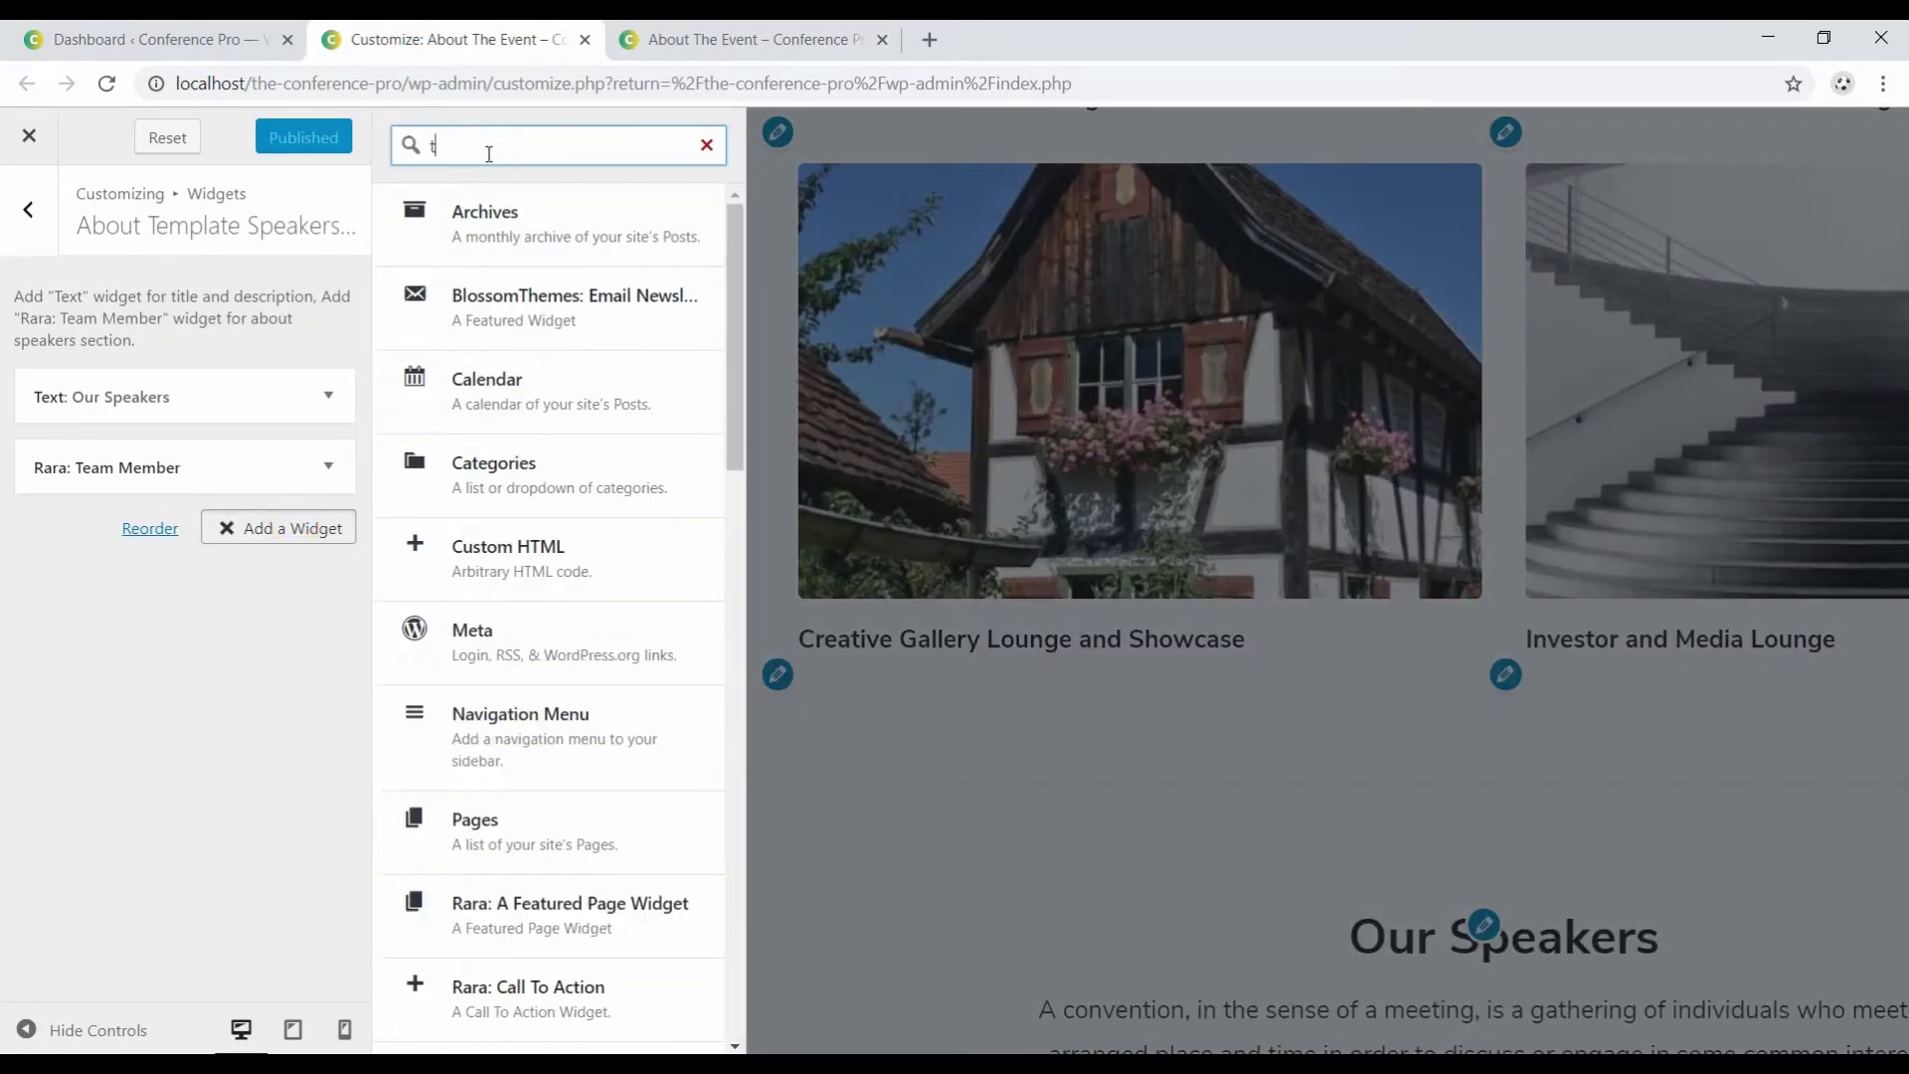
{"action": "key", "text": "Return"}
{"action": "left_click", "coordinate": [160, 618]}
{"action": "type", "text": "Sandra Perry"}
{"action": "key", "text": "Tab"}
{"action": "type", "text": "Economist at Frontech Media"}
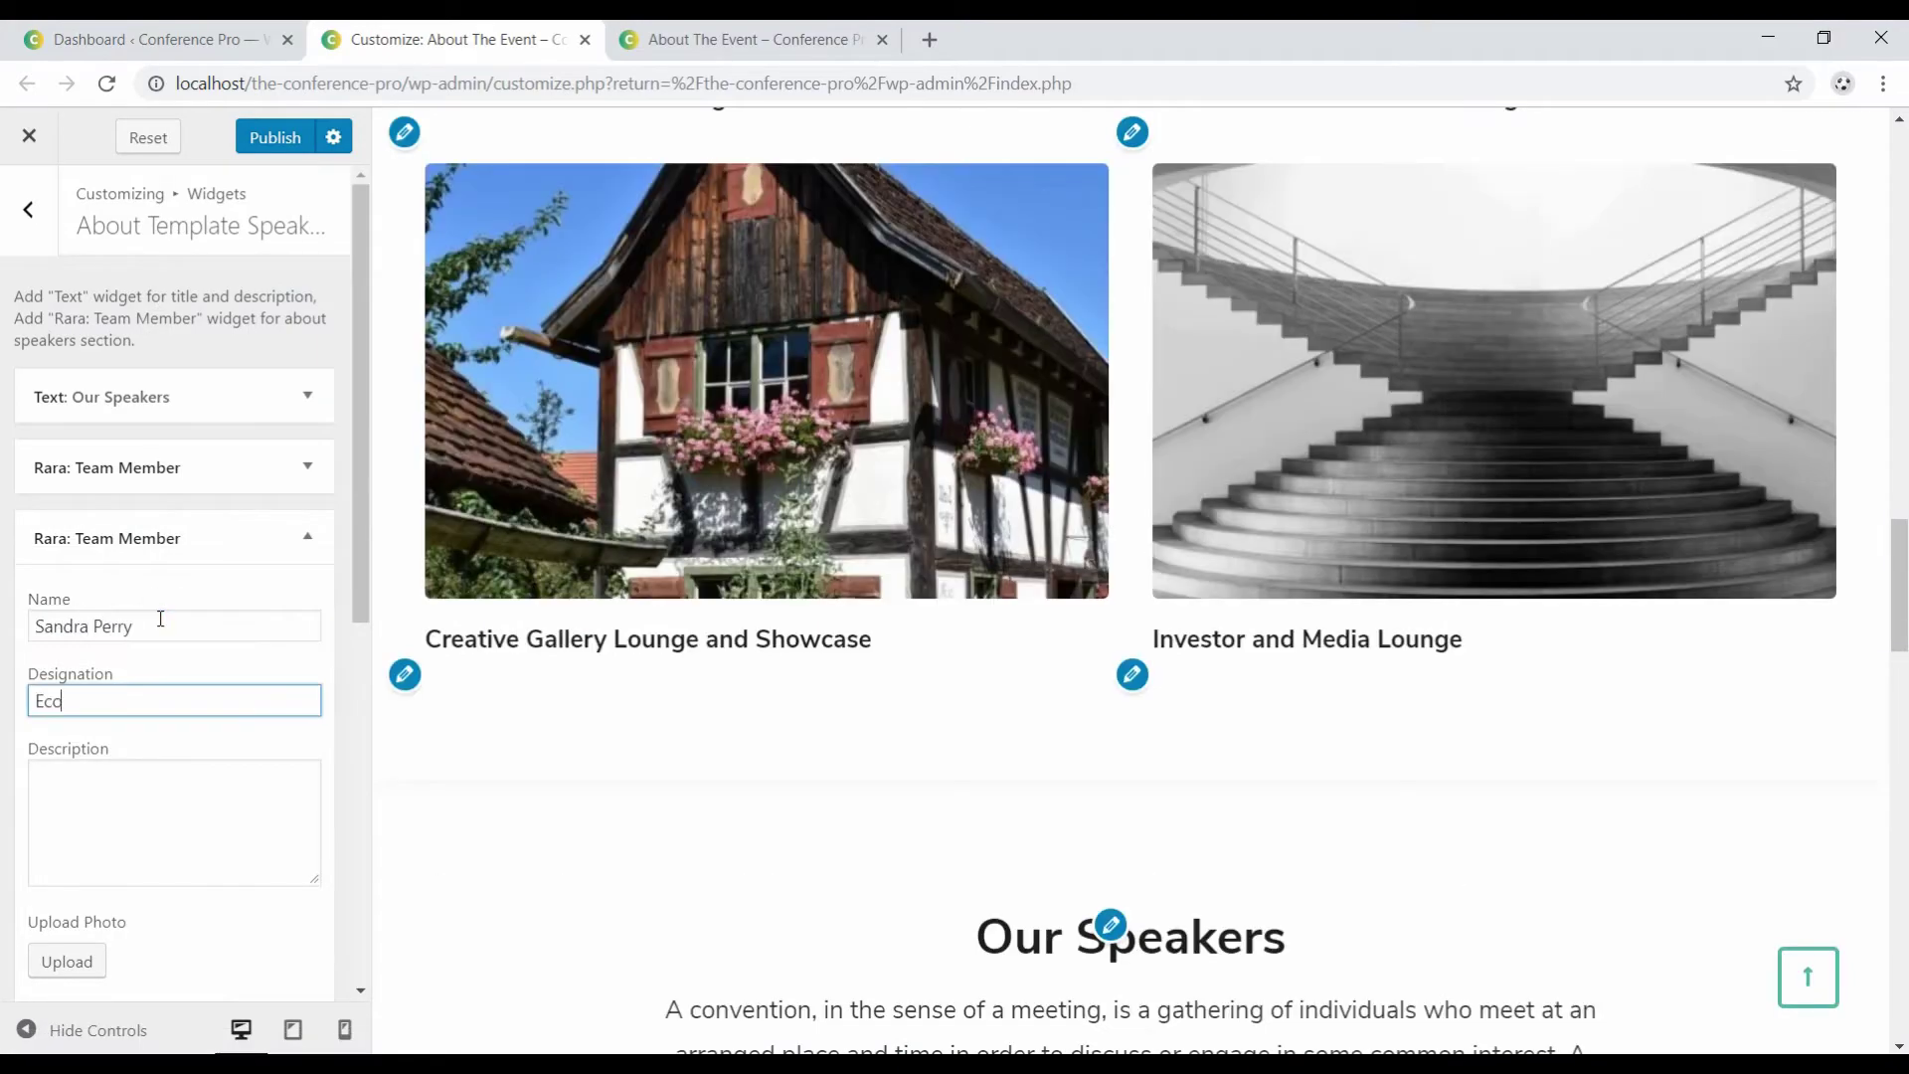
{"action": "key", "text": "Tab"}
{"action": "type", "text": "A convention, in the sense of a meeting, is a gathering of individuals who meet at an arranged place and time in order to discuss or engage in some common interest."}
Give the Frontech Media economist the library photo of the woman in a black turtleneck.
{"action": "scroll", "coordinate": [99, 696], "scroll_direction": "down", "scroll_amount": 3}
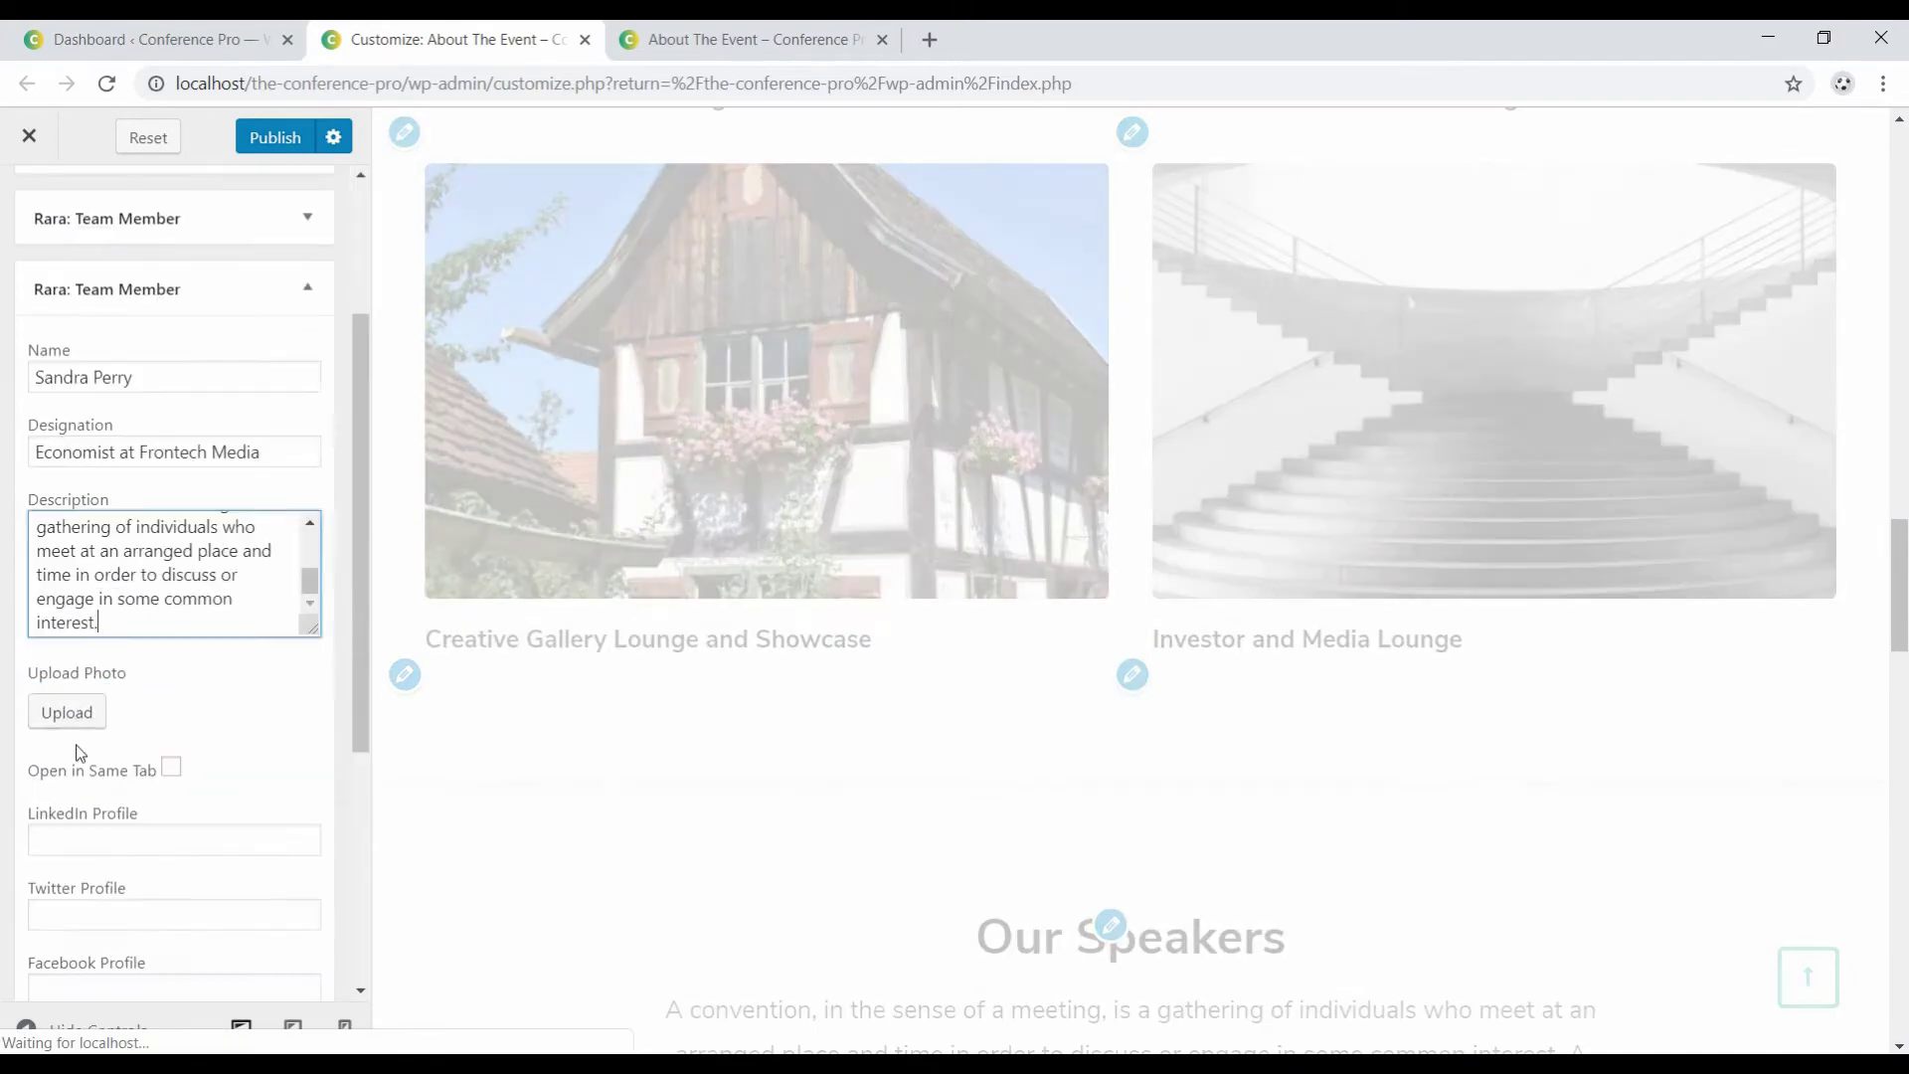
{"action": "left_click", "coordinate": [70, 716]}
{"action": "left_click", "coordinate": [491, 541]}
{"action": "left_click", "coordinate": [1811, 980]}
Set the second team member's LinkedIn, Twitter and Facebook profiles to "#" and collapse the widget.
{"action": "scroll", "coordinate": [140, 808], "scroll_direction": "down", "scroll_amount": 3}
{"action": "left_click", "coordinate": [174, 955]}
{"action": "type", "text": "#"}
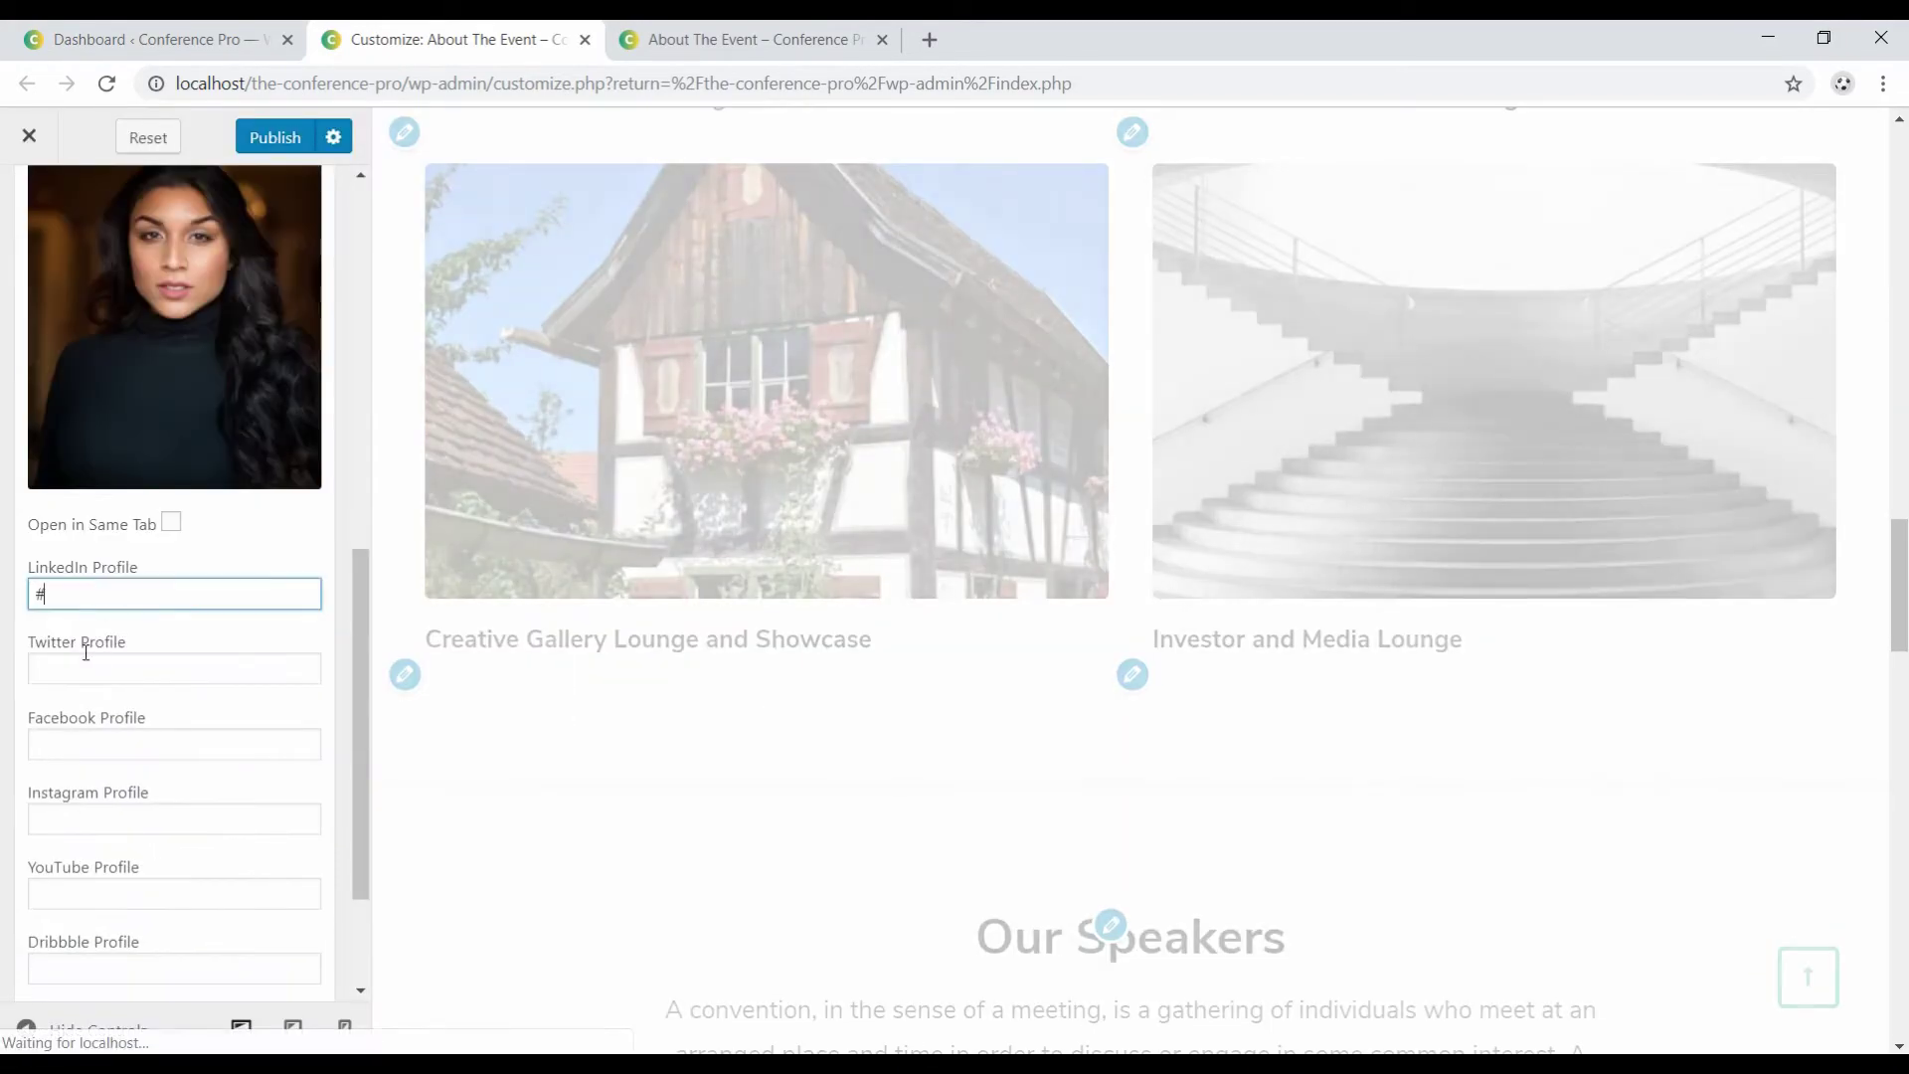
{"action": "key", "text": "Tab"}
{"action": "type", "text": "#"}
{"action": "key", "text": "Tab"}
{"action": "type", "text": "#"}
{"action": "key", "text": "Tab"}
{"action": "key", "text": "Escape"}
Add a third Rara: Team Member widget with the speaker's full name, designation "Senior Developer at Warephase" and the same convention description.
{"action": "type", "text": "tea"}
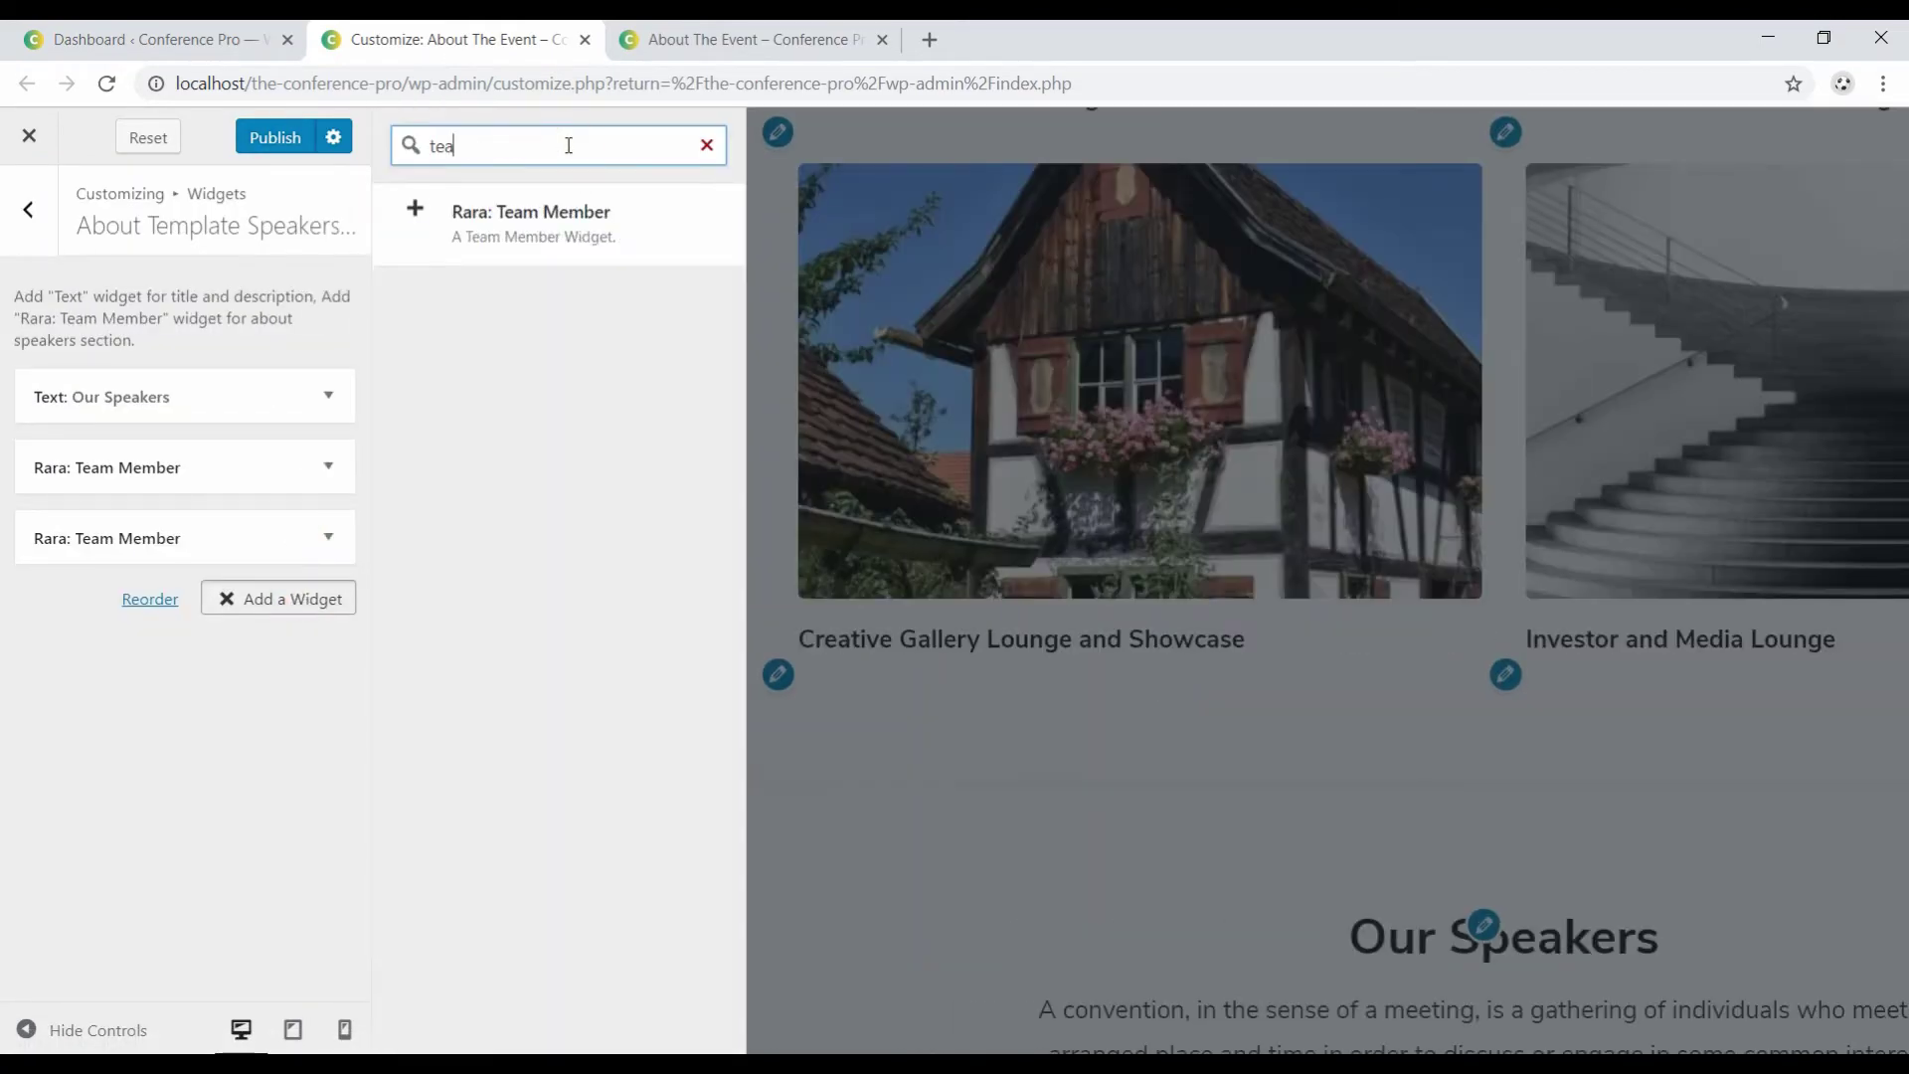
{"action": "left_click", "coordinate": [567, 220]}
{"action": "left_click", "coordinate": [93, 696]}
{"action": "type", "text": "Evan Theron"}
{"action": "key", "text": "Tab"}
{"action": "type", "text": "Senior Developer at Warephase"}
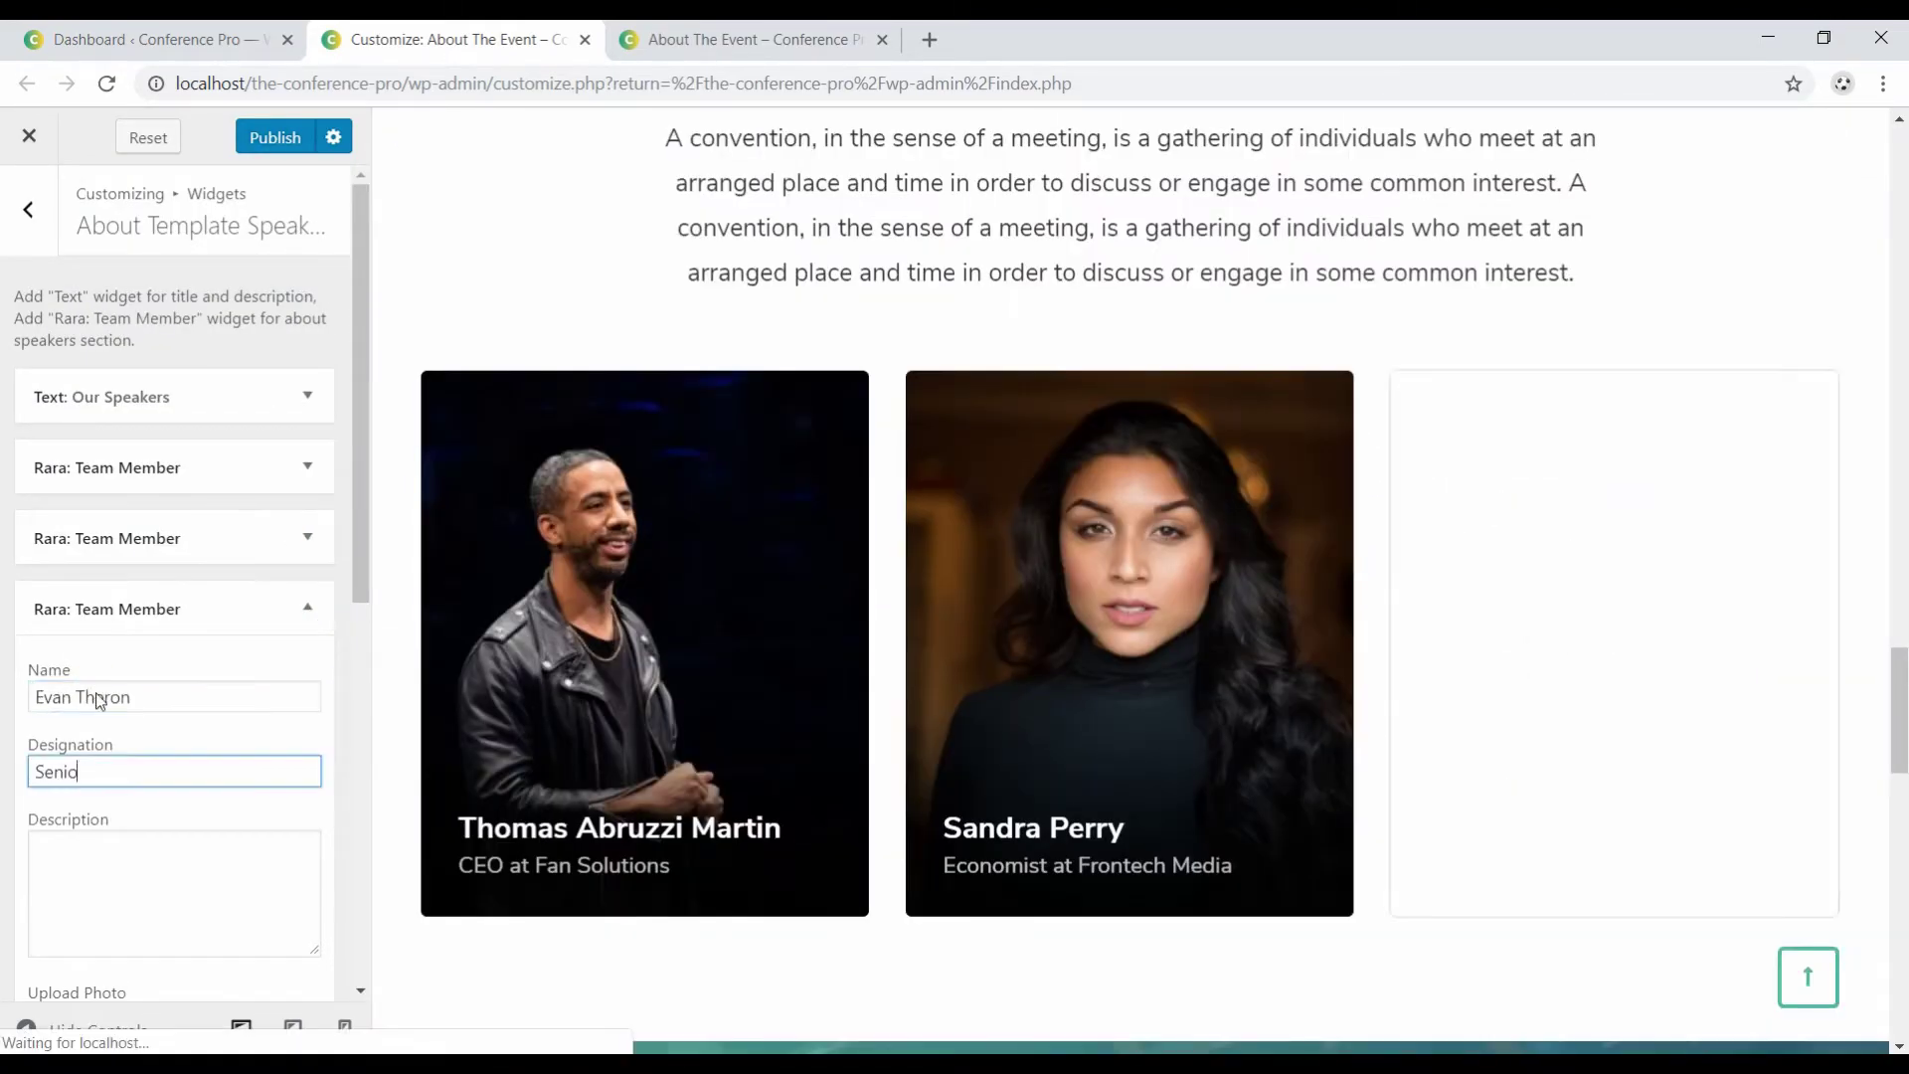
{"action": "key", "text": "Tab"}
Set the Warephase developer's LinkedIn and Twitter profiles to "#".
{"action": "left_click", "coordinate": [130, 656]}
{"action": "type", "text": "#"}
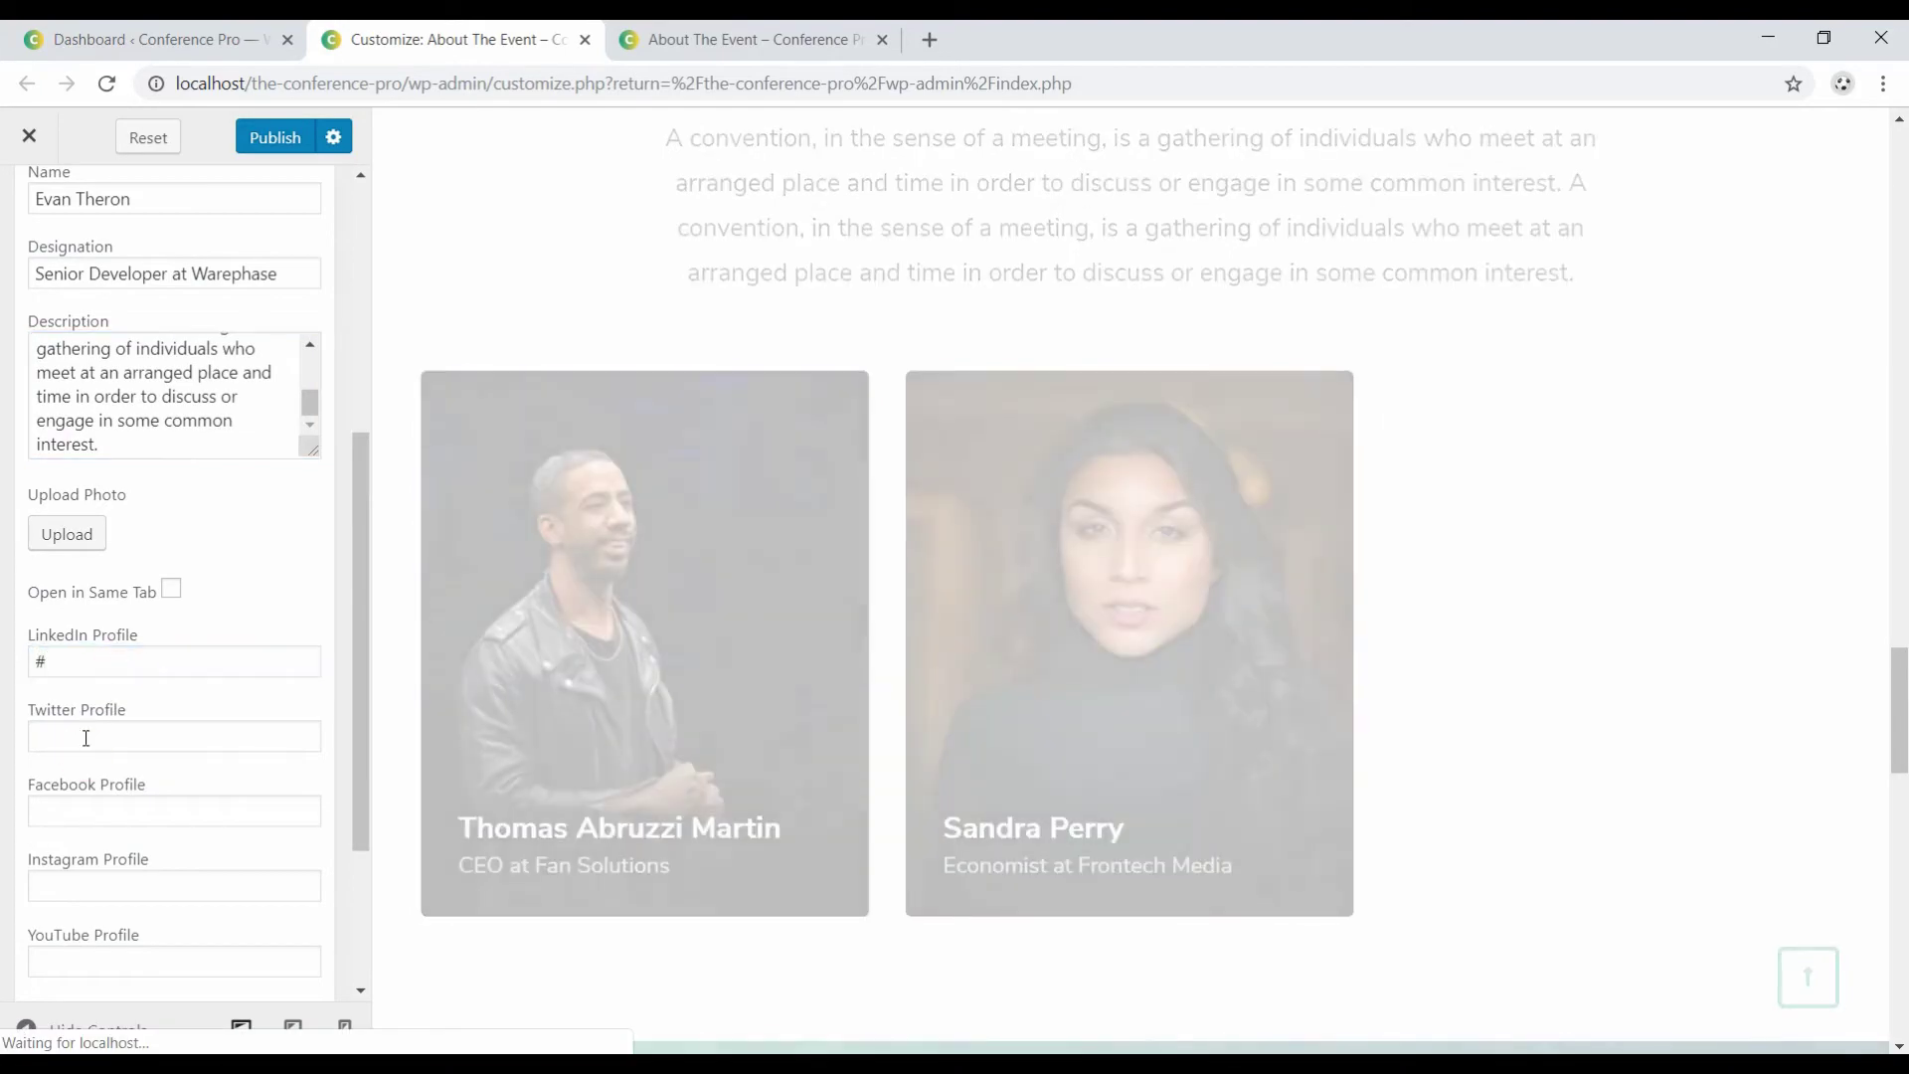
{"action": "left_click", "coordinate": [85, 735]}
{"action": "type", "text": "#"}
{"action": "scroll", "coordinate": [86, 735], "scroll_direction": "down", "scroll_amount": 3}
{"action": "left_click", "coordinate": [94, 899]}
{"action": "left_click", "coordinate": [338, 668]}
{"action": "left_click", "coordinate": [323, 621]}
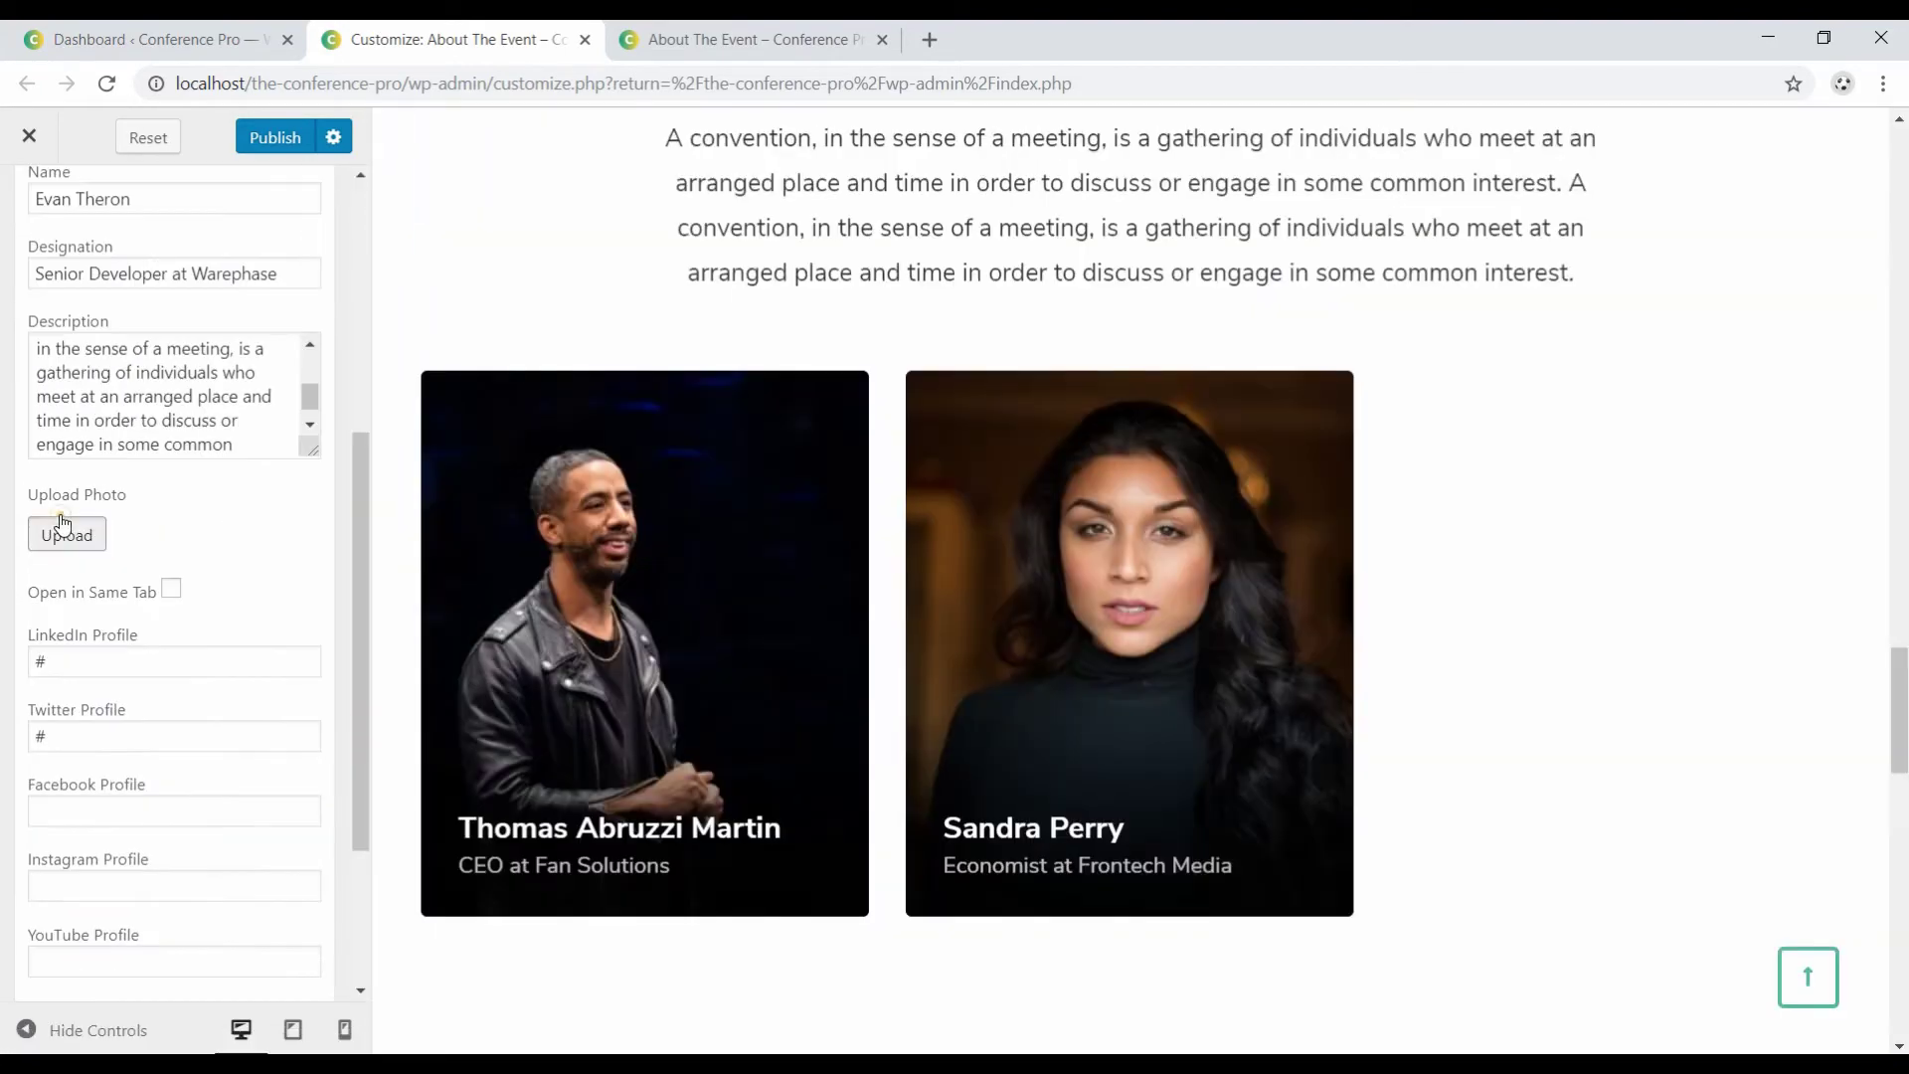
Give the Warephase developer the library photo of the smiling man in a grey blazer and collapse the widget.
{"action": "left_click", "coordinate": [64, 533]}
{"action": "scroll", "coordinate": [756, 636], "scroll_direction": "down", "scroll_amount": 2}
{"action": "left_click", "coordinate": [155, 770]}
{"action": "left_click", "coordinate": [1815, 984]}
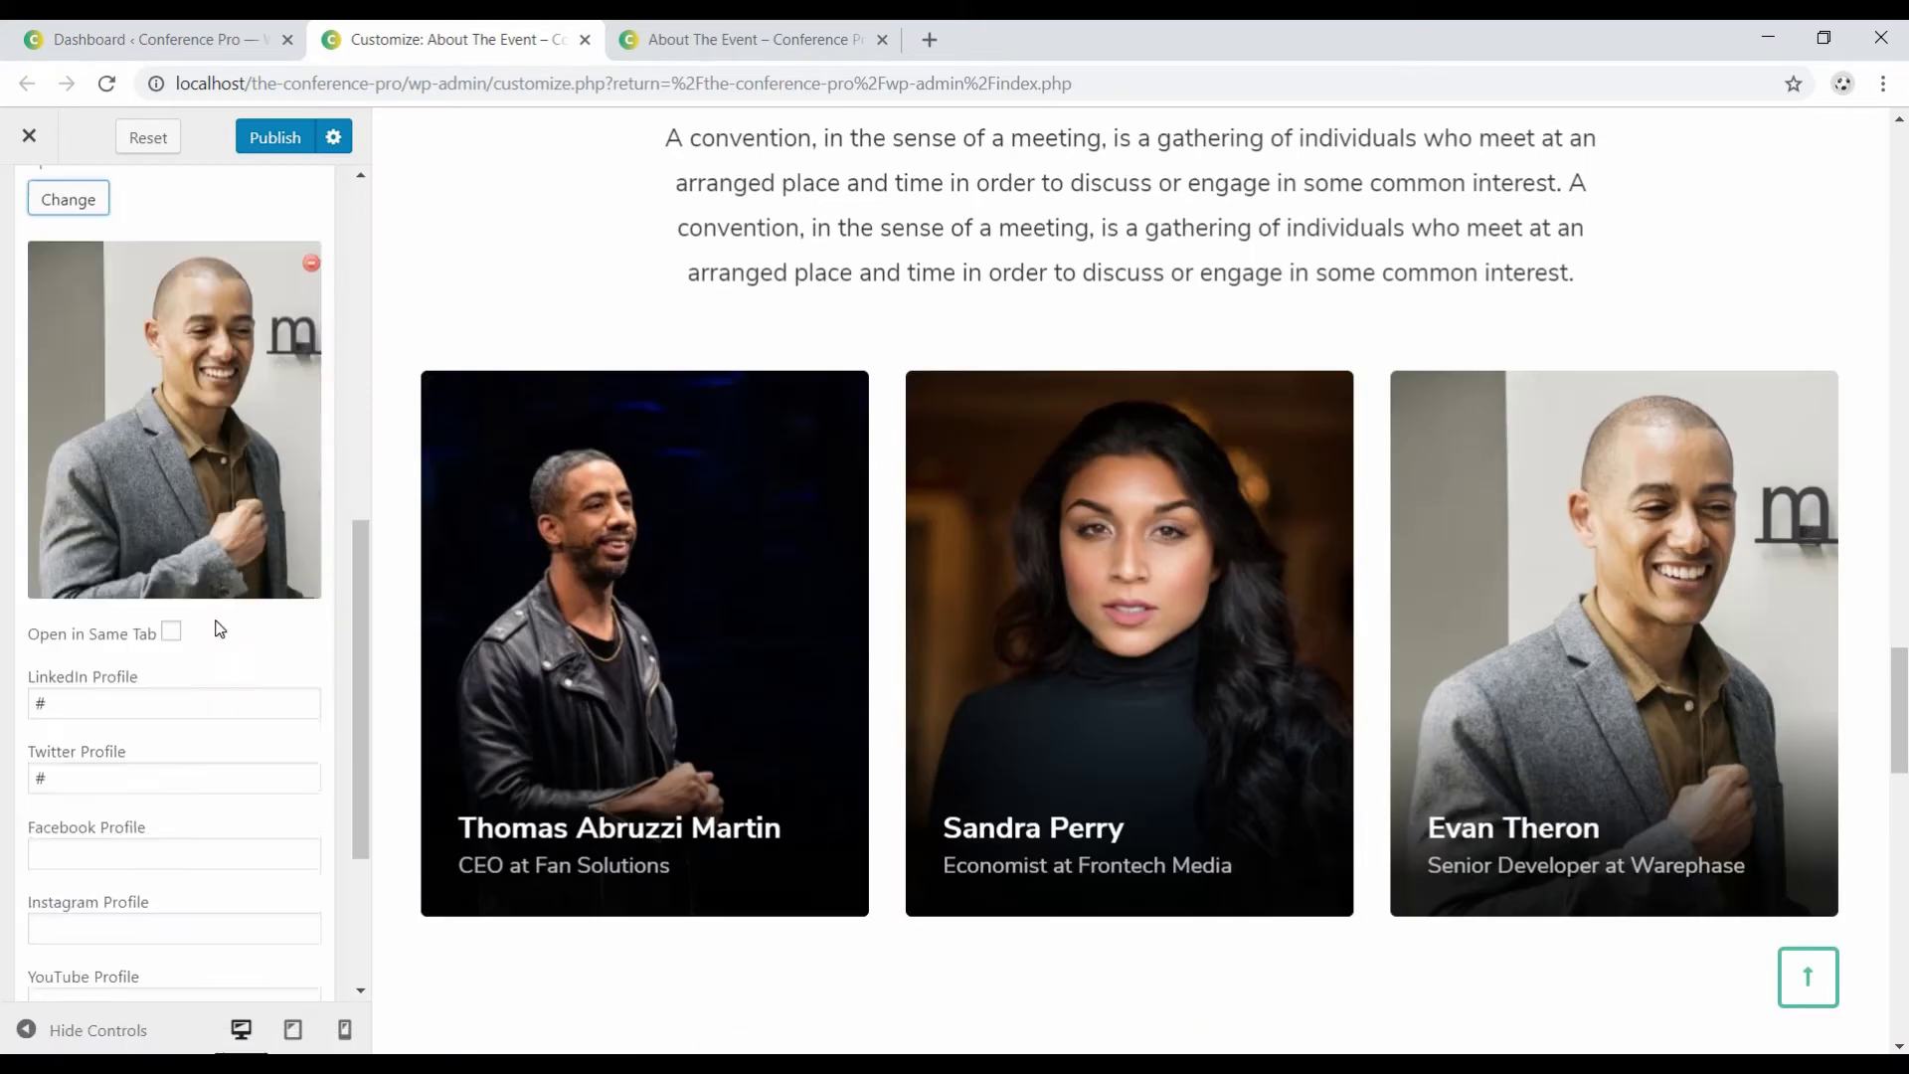
{"action": "left_click", "coordinate": [310, 626]}
Add a fourth Rara: Team Member widget with the speaker's full name, designation "Marketing Director at Faxquote" and the same convention description.
{"action": "left_click", "coordinate": [278, 669]}
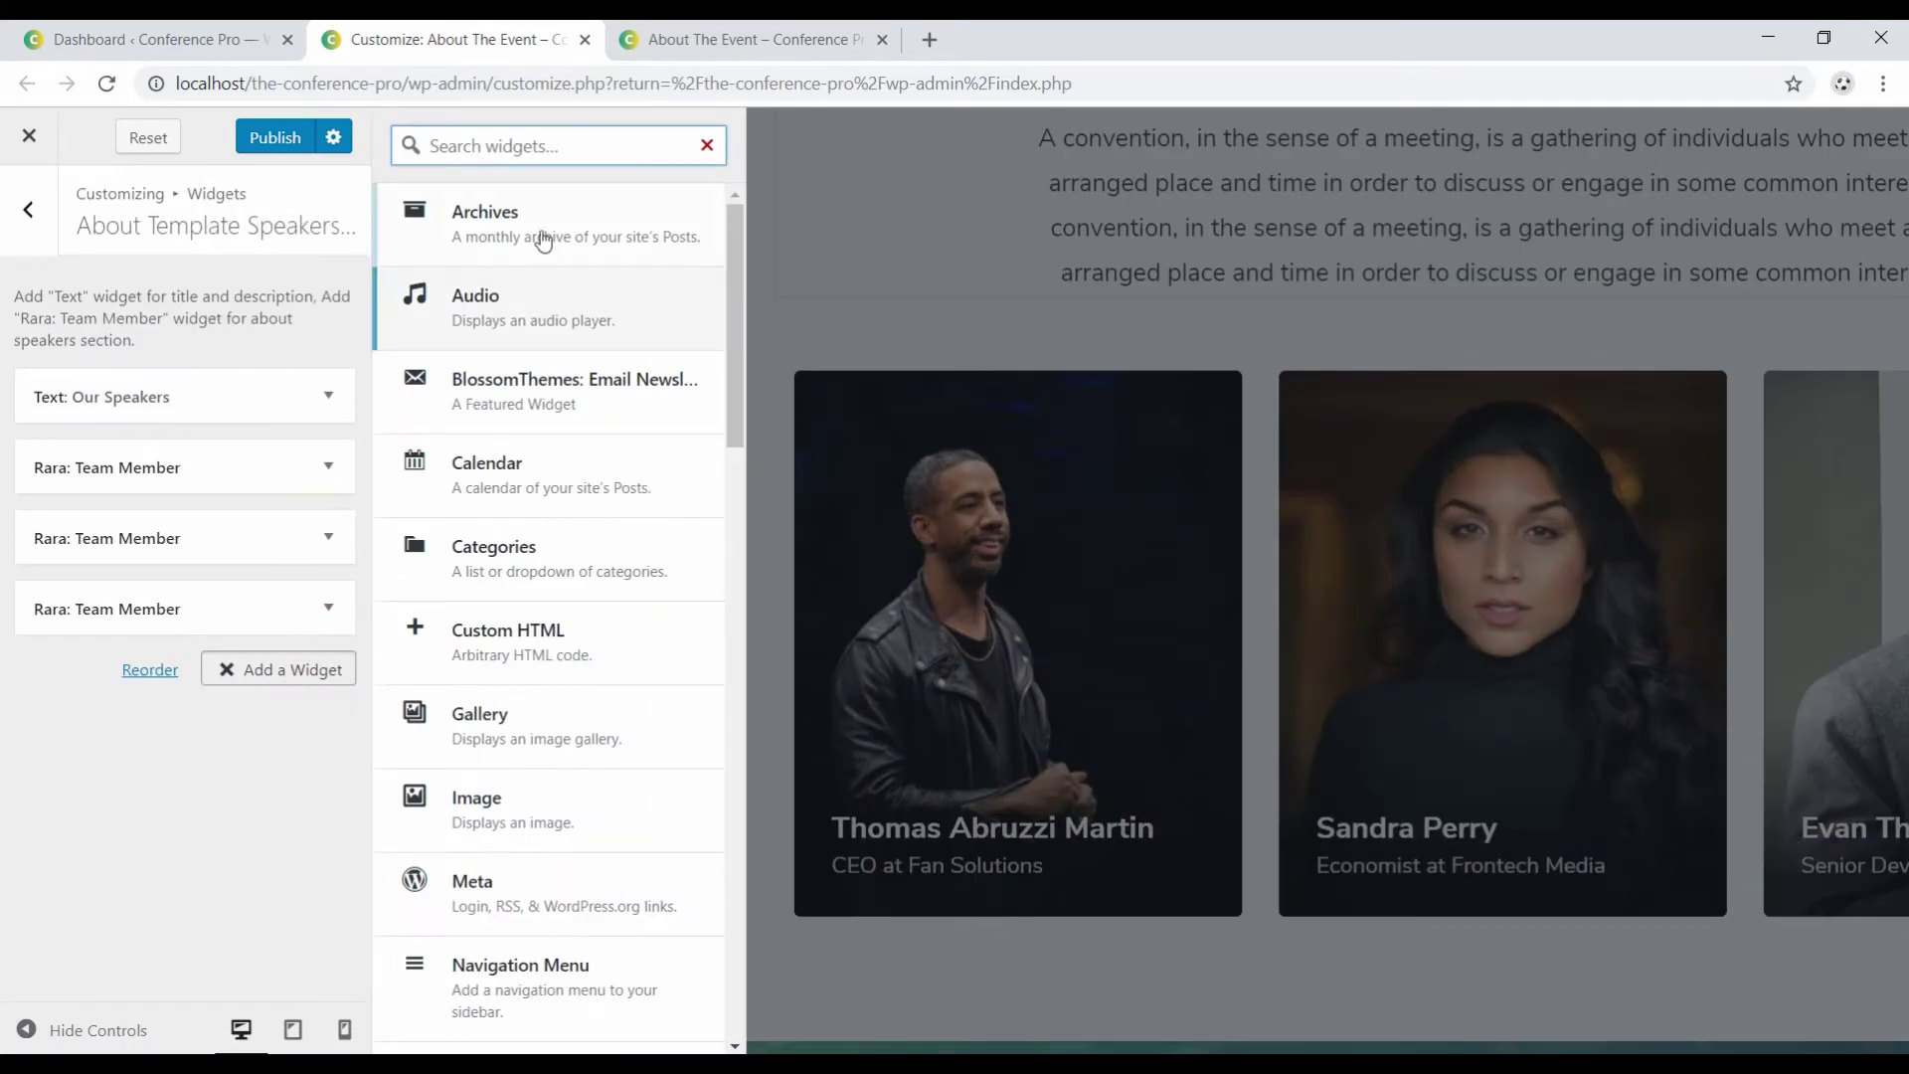
{"action": "scroll", "coordinate": [540, 243], "scroll_direction": "down", "scroll_amount": 5}
{"action": "left_click", "coordinate": [541, 597]}
{"action": "type", "text": "Barry Allen"}
{"action": "key", "text": "Tab"}
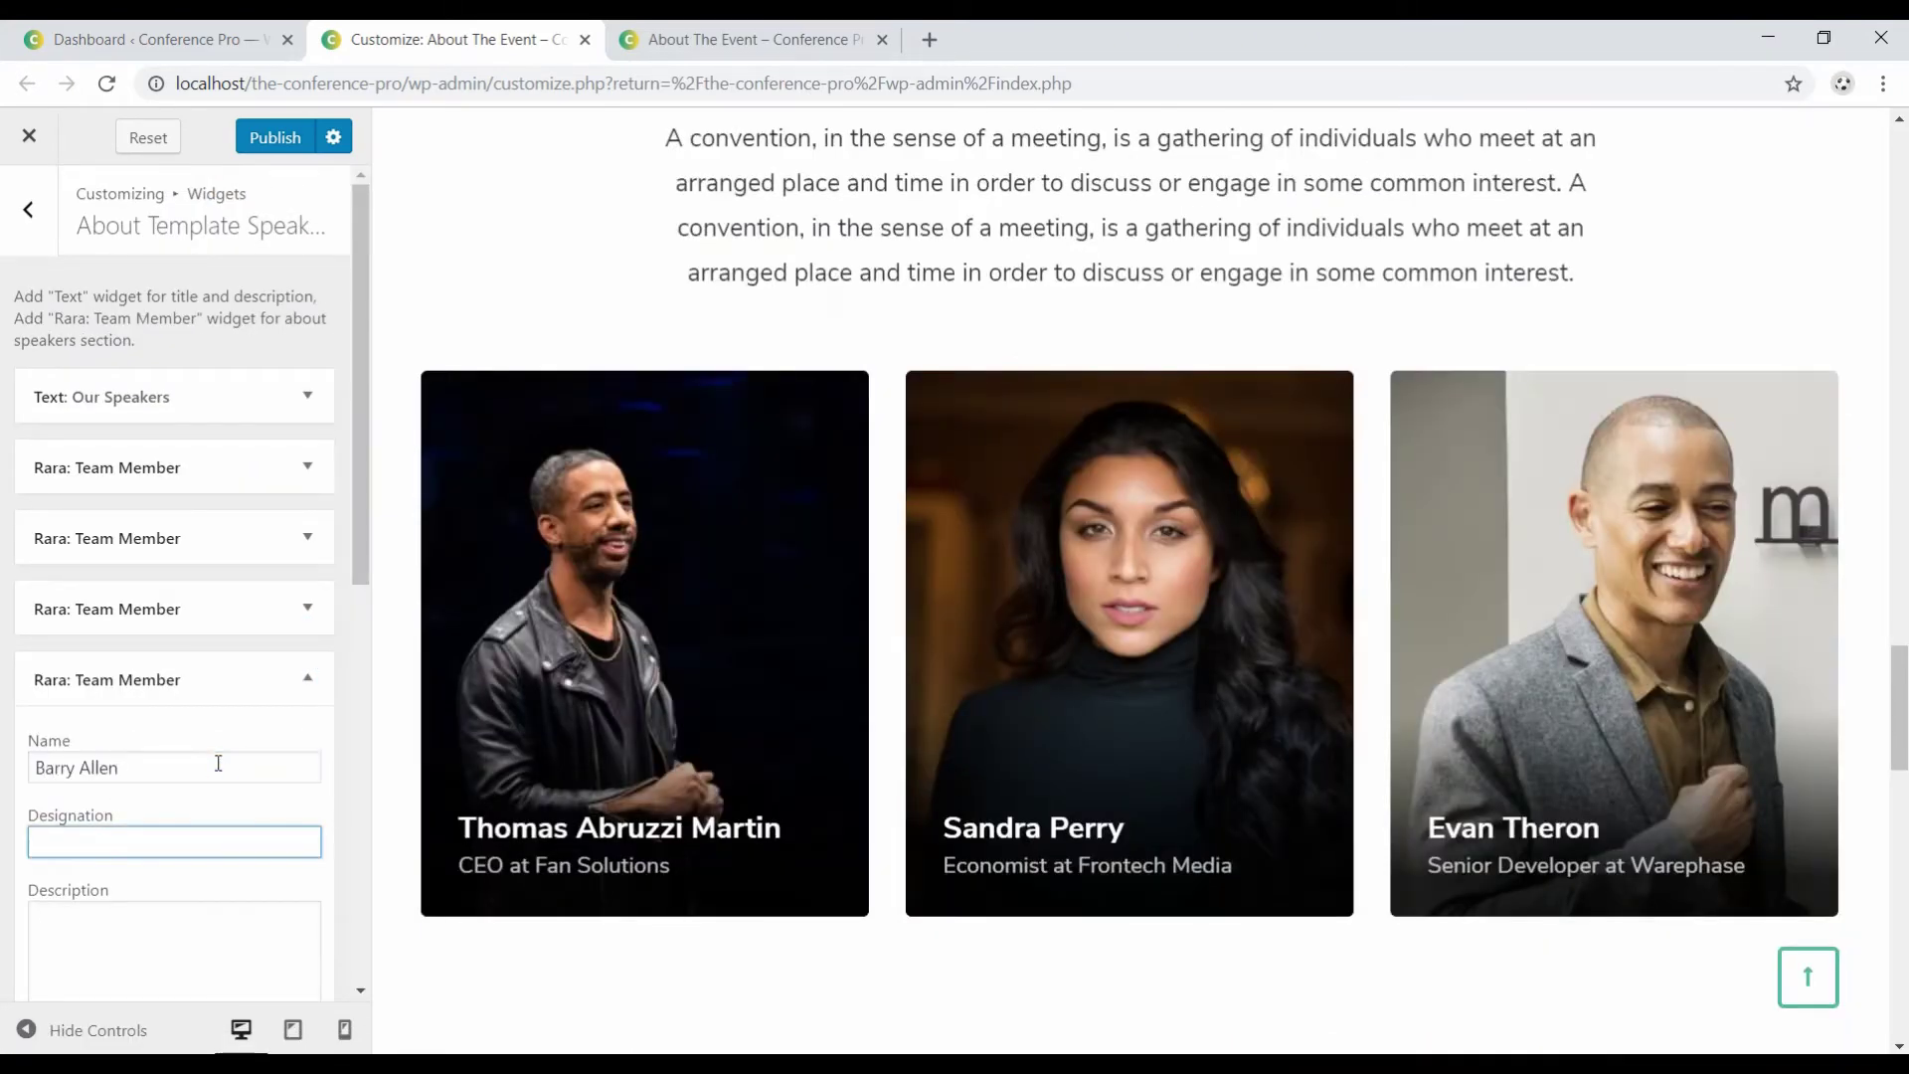
{"action": "type", "text": "Marketing Director at Faxquote"}
{"action": "key", "text": "Tab"}
{"action": "key", "text": "ctrl+v"}
Give the Faxquote marketing director the library photo of the bearded man wearing a headset microphone.
{"action": "scroll", "coordinate": [218, 763], "scroll_direction": "down", "scroll_amount": 5}
{"action": "left_click", "coordinate": [64, 583]}
{"action": "left_click", "coordinate": [1206, 481]}
{"action": "left_click", "coordinate": [1819, 980]}
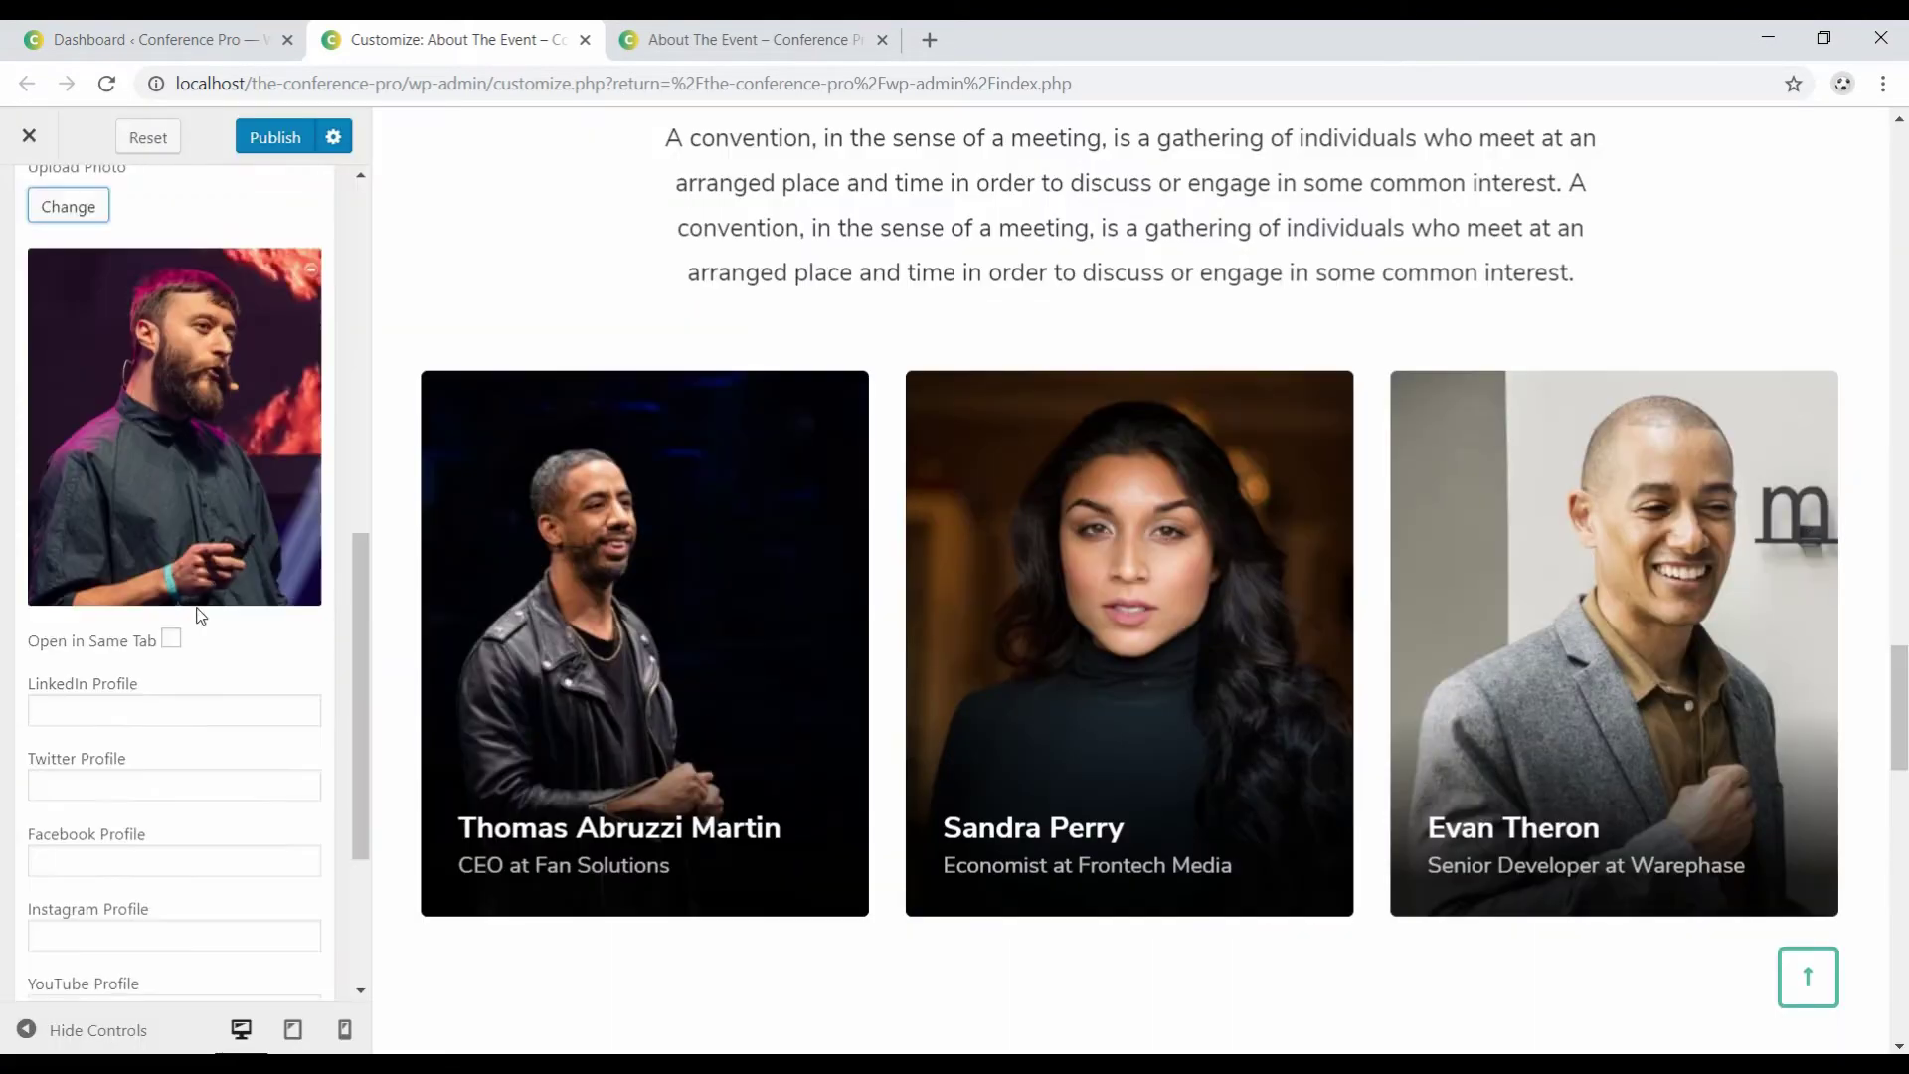
Fill in the fourth team member's LinkedIn profile and collapse the widget.
{"action": "scroll", "coordinate": [196, 609], "scroll_direction": "down", "scroll_amount": 1}
{"action": "left_click", "coordinate": [116, 593]}
{"action": "scroll", "coordinate": [199, 557], "scroll_direction": "down", "scroll_amount": 2}
{"action": "left_click", "coordinate": [100, 898]}
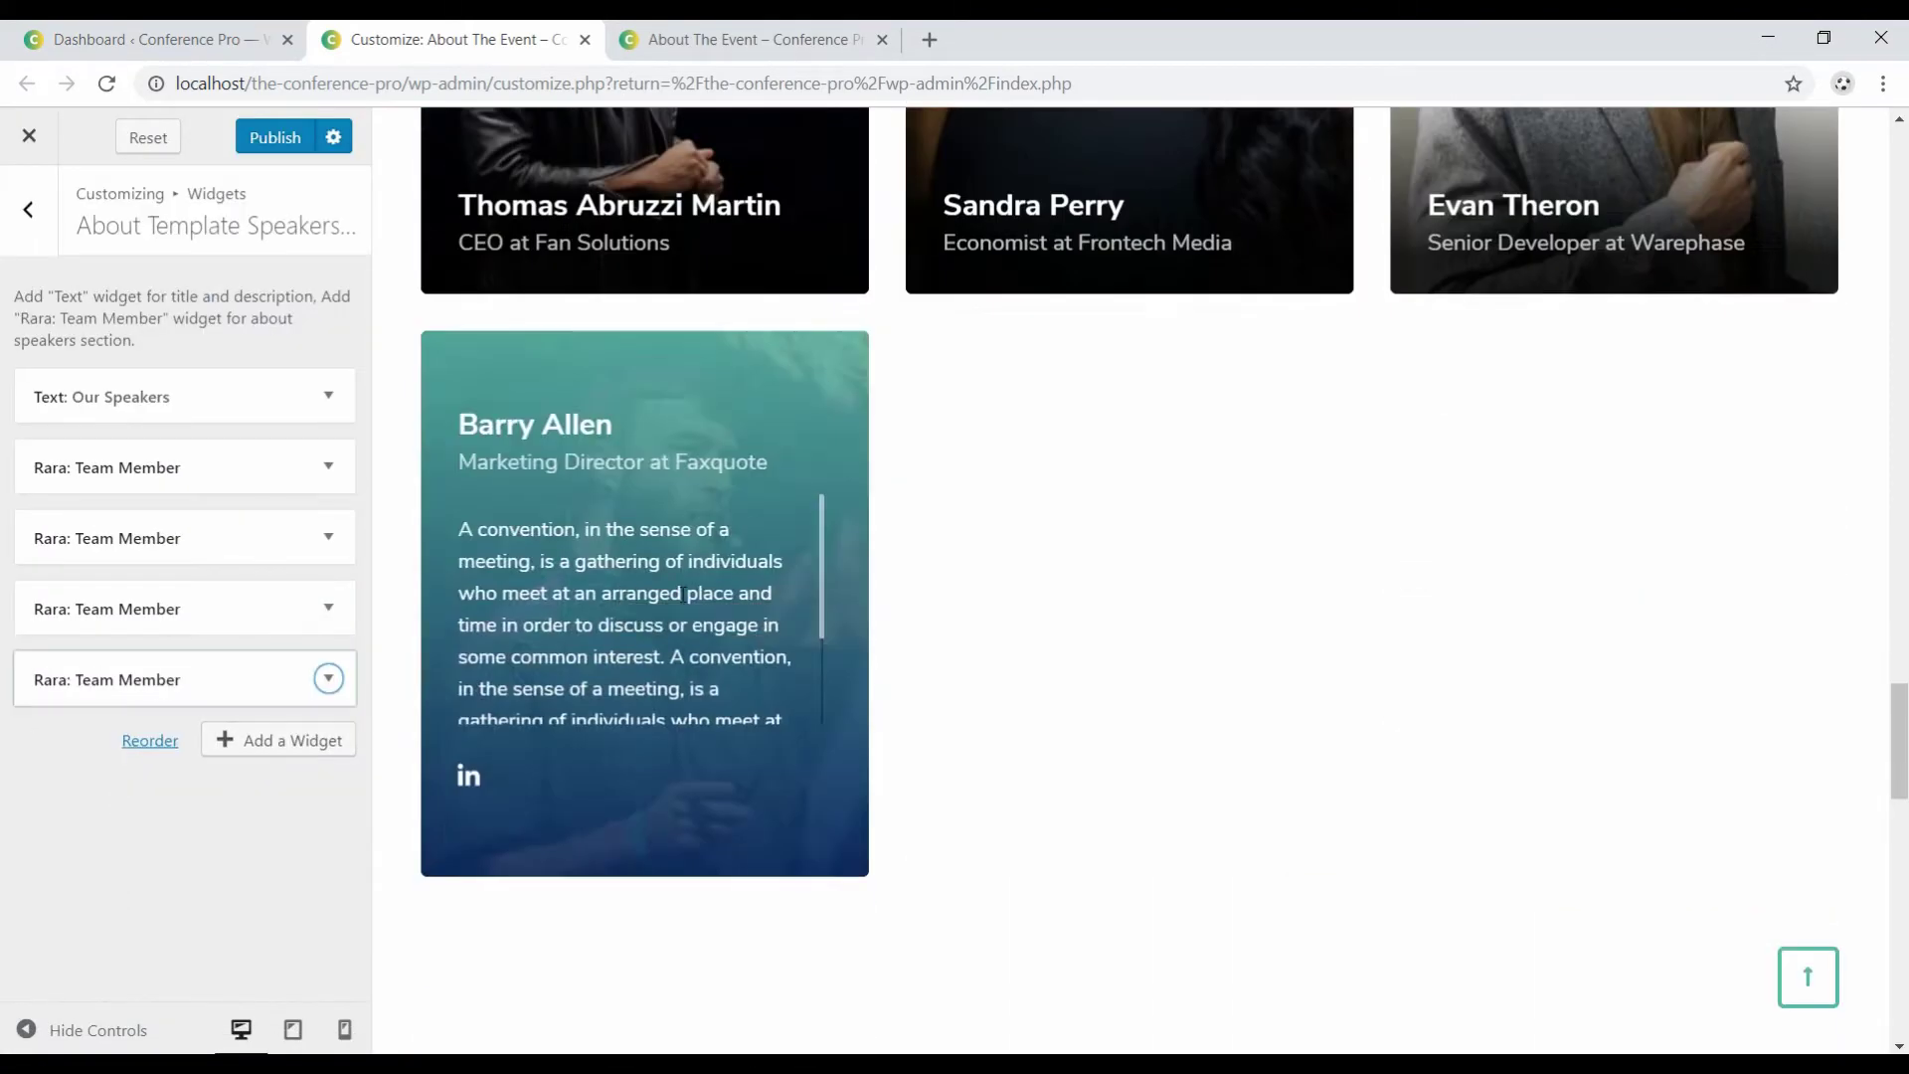
Add a fifth Rara: Team Member widget with the speaker's full name, designation "CTO at Code Pro" and the same convention description.
{"action": "left_click", "coordinate": [238, 741]}
{"action": "type", "text": "tea"}
{"action": "left_click", "coordinate": [533, 211]}
{"action": "left_click", "coordinate": [119, 465]}
{"action": "type", "text": "Sam"}
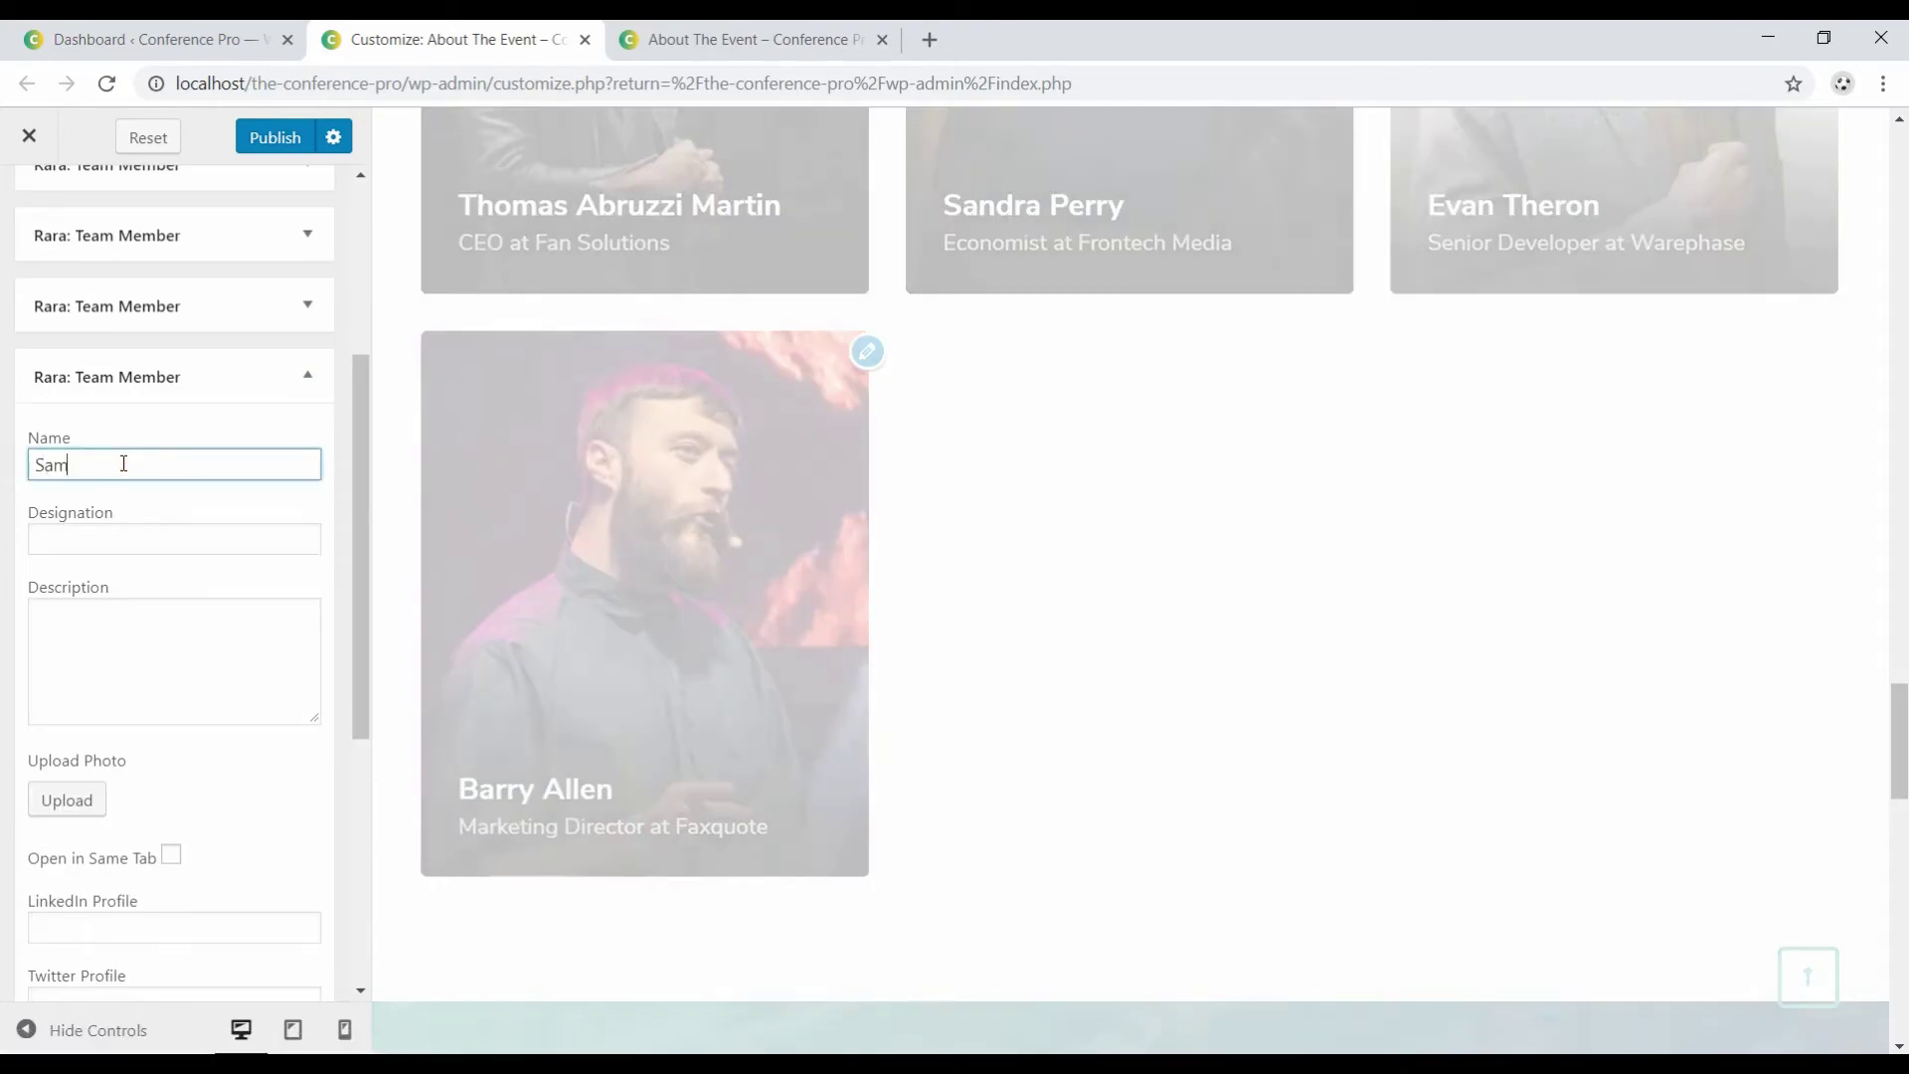
{"action": "type", "text": "antha Walters"}
{"action": "key", "text": "Tab"}
{"action": "type", "text": "CEO at Code Pro"}
{"action": "key", "text": "Tab"}
{"action": "key", "text": "ctrl+v"}
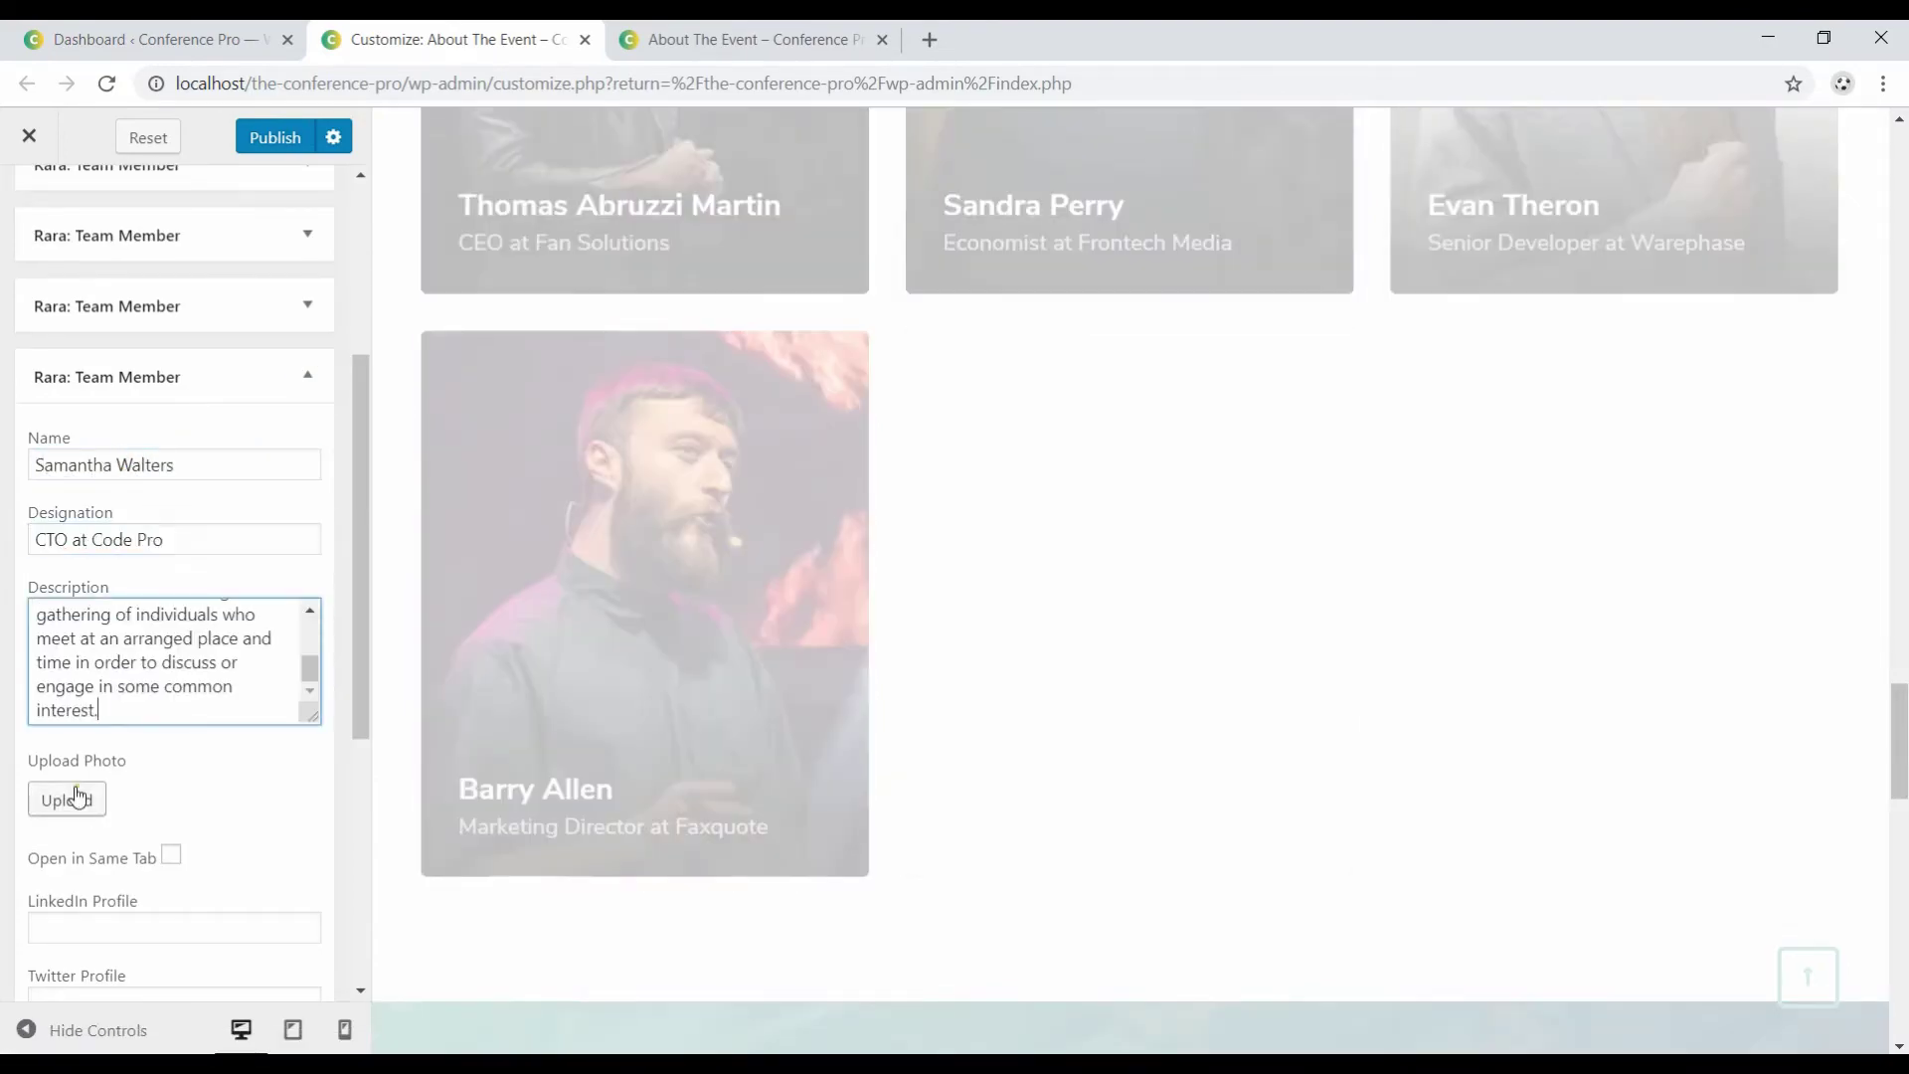
Give the Code Pro CTO the library photo of the long-haired woman in a white blouse and collapse the widget.
{"action": "left_click", "coordinate": [66, 800]}
{"action": "left_click", "coordinate": [1023, 393]}
{"action": "left_click", "coordinate": [1815, 983]}
{"action": "scroll", "coordinate": [199, 596], "scroll_direction": "down", "scroll_amount": 5}
{"action": "left_click", "coordinate": [100, 898]}
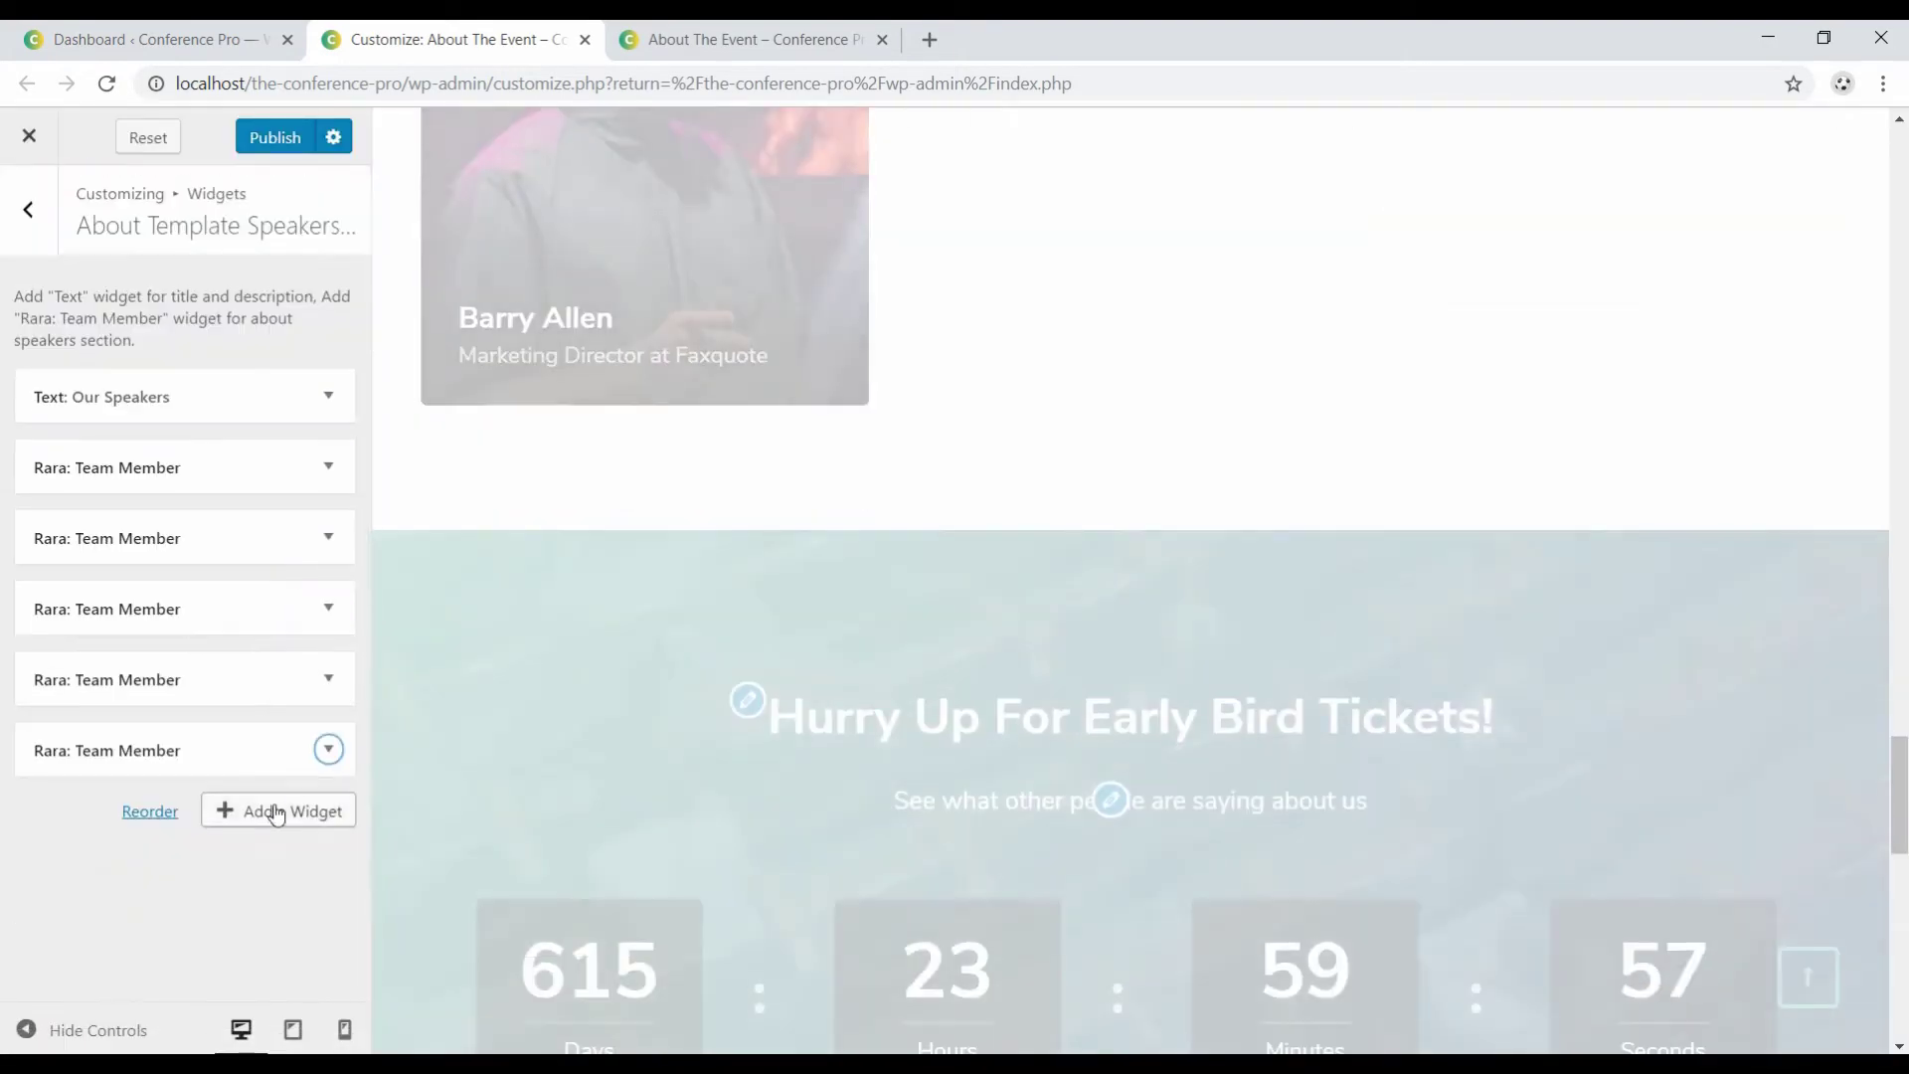
Add a sixth Rara: Team Member widget to the speakers section and enter the speaker's full name.
{"action": "left_click", "coordinate": [268, 811]}
{"action": "type", "text": "tea"}
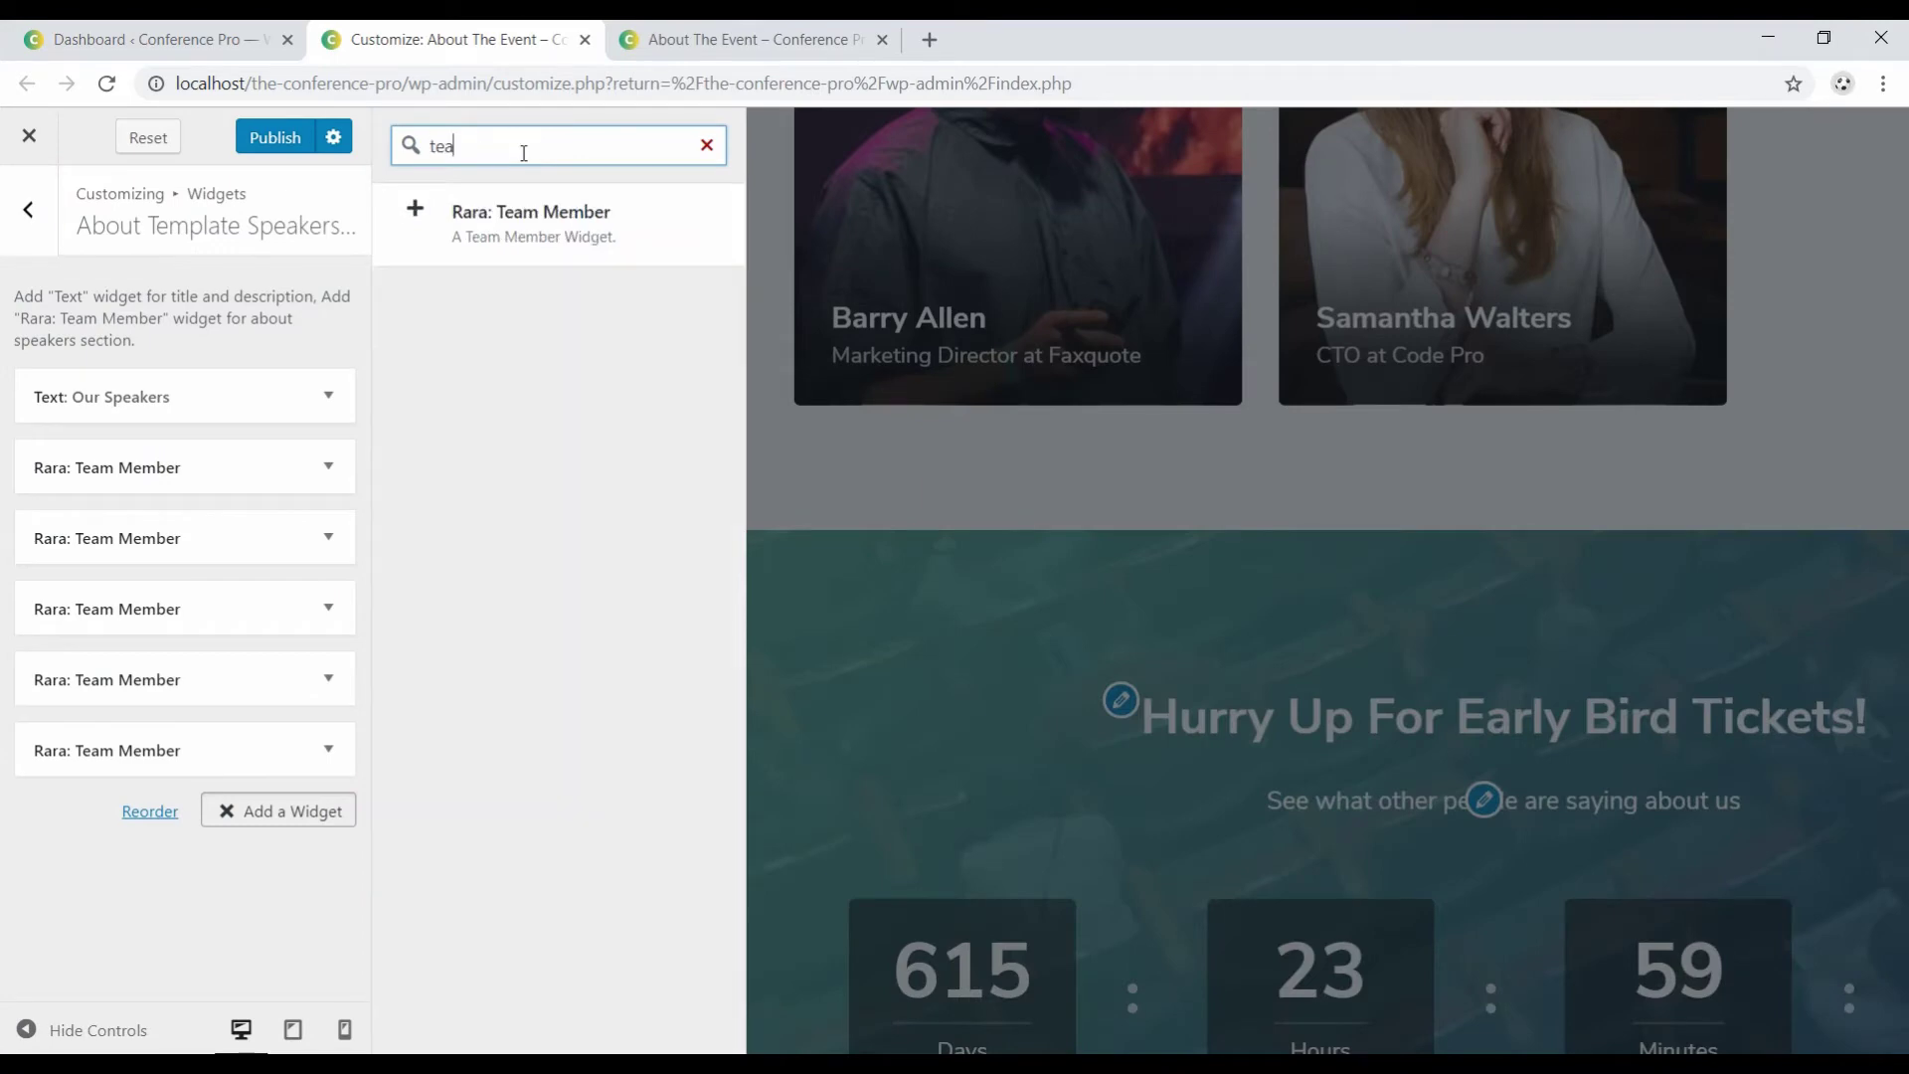
{"action": "left_click", "coordinate": [520, 236]}
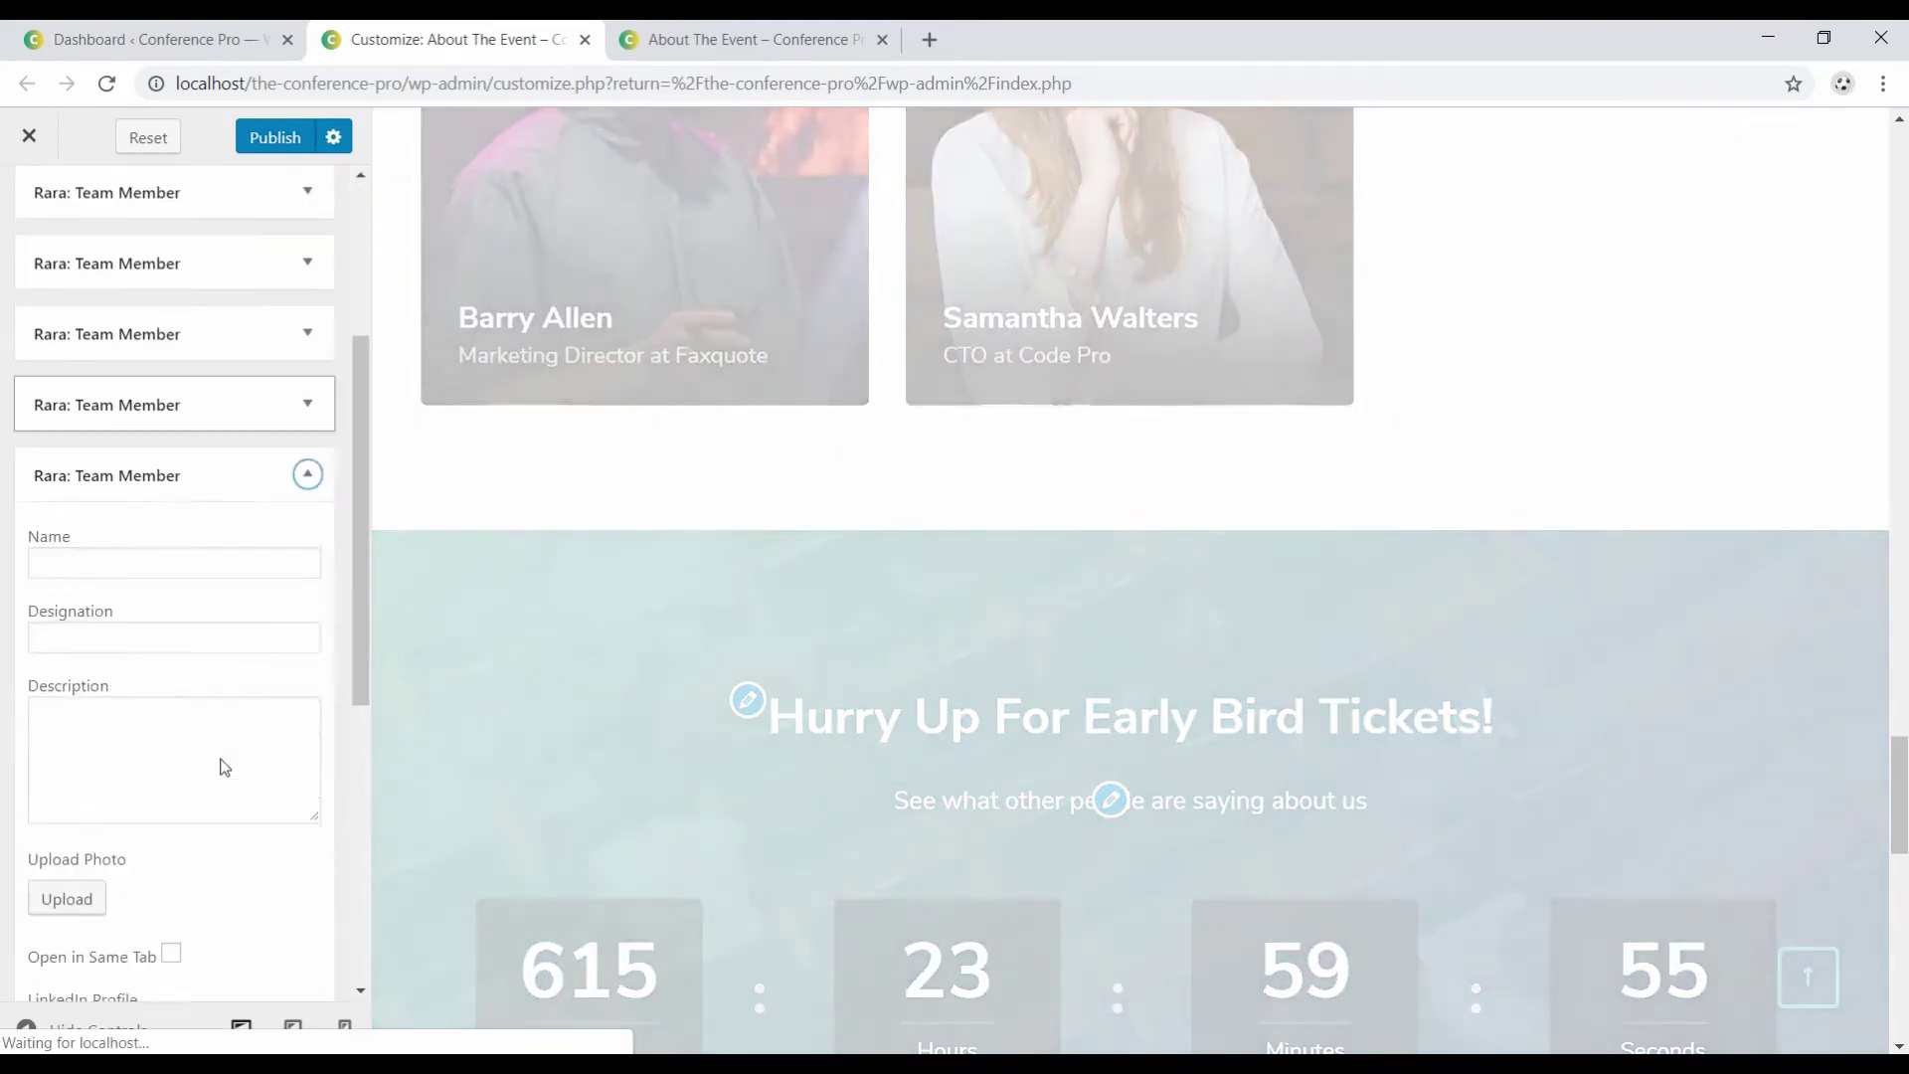
{"action": "left_click", "coordinate": [117, 284]}
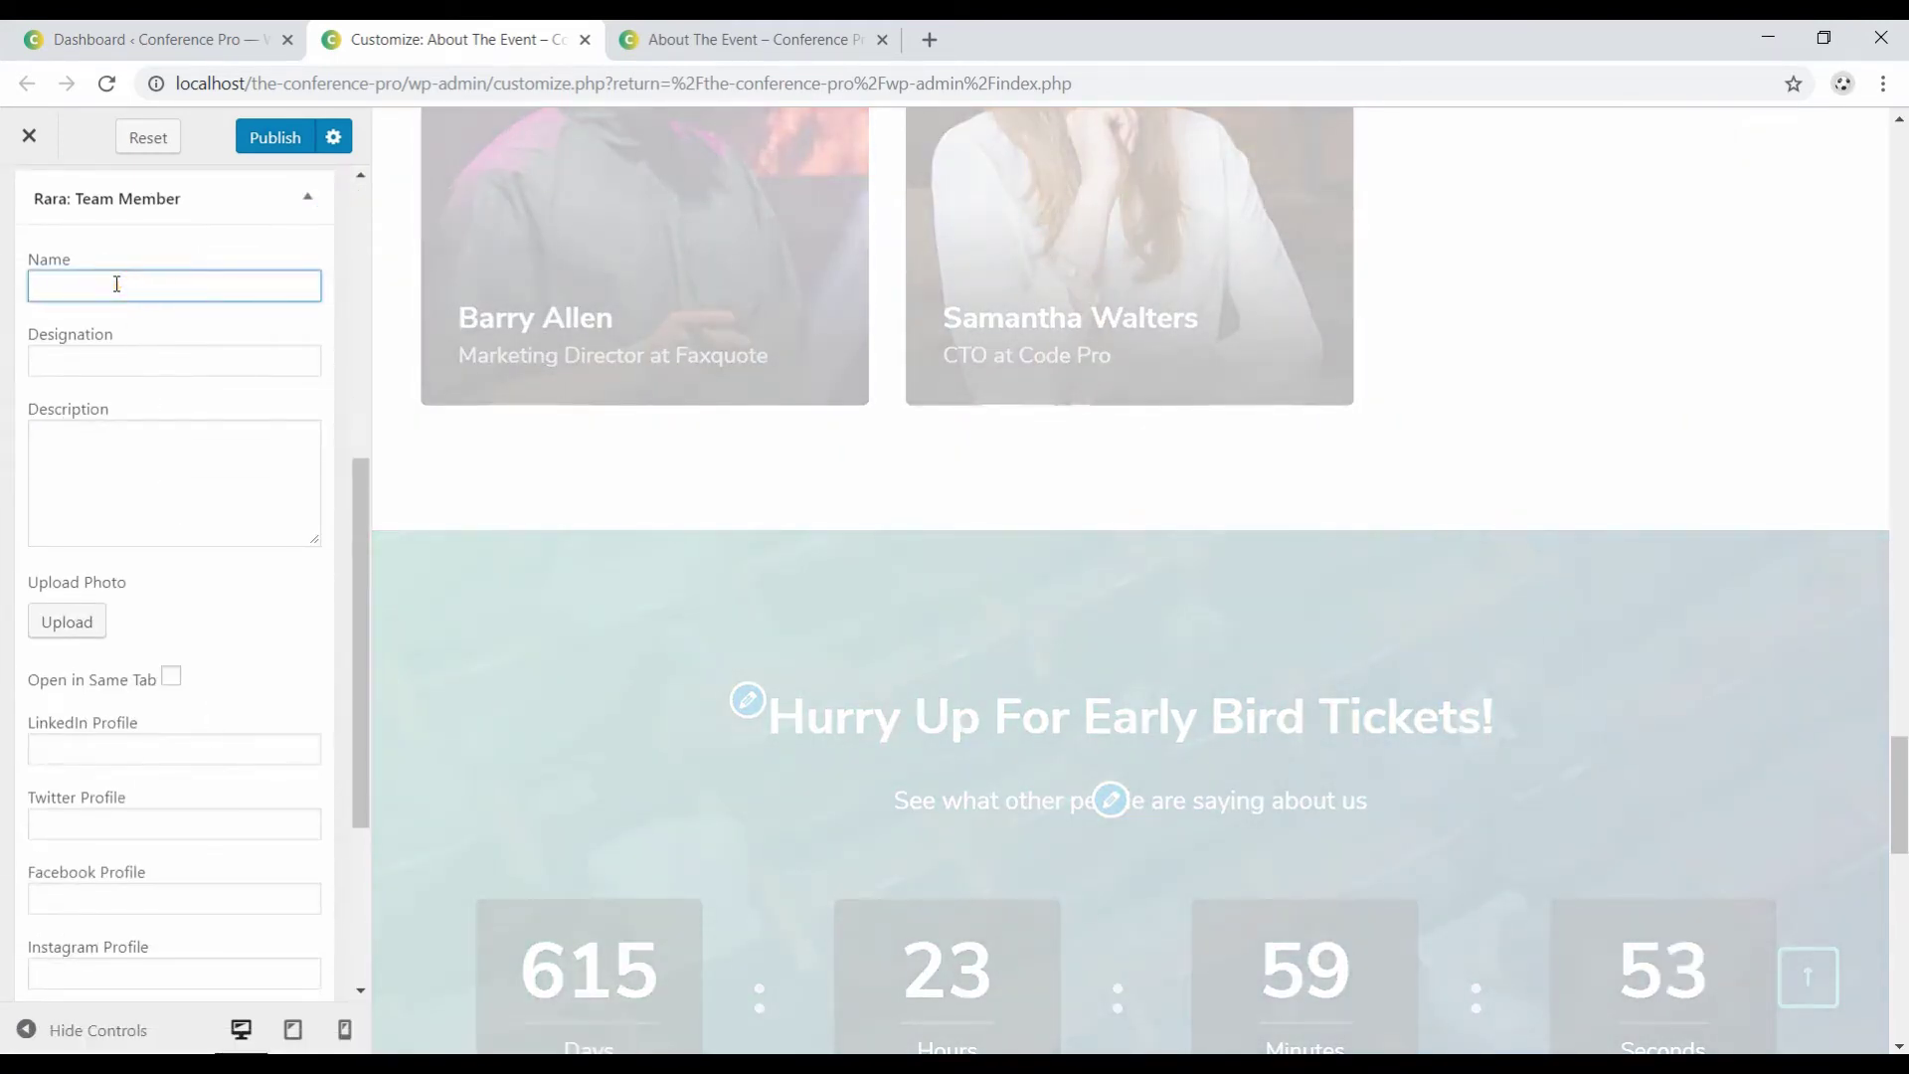
{"action": "type", "text": "Brad K. Jackson"}
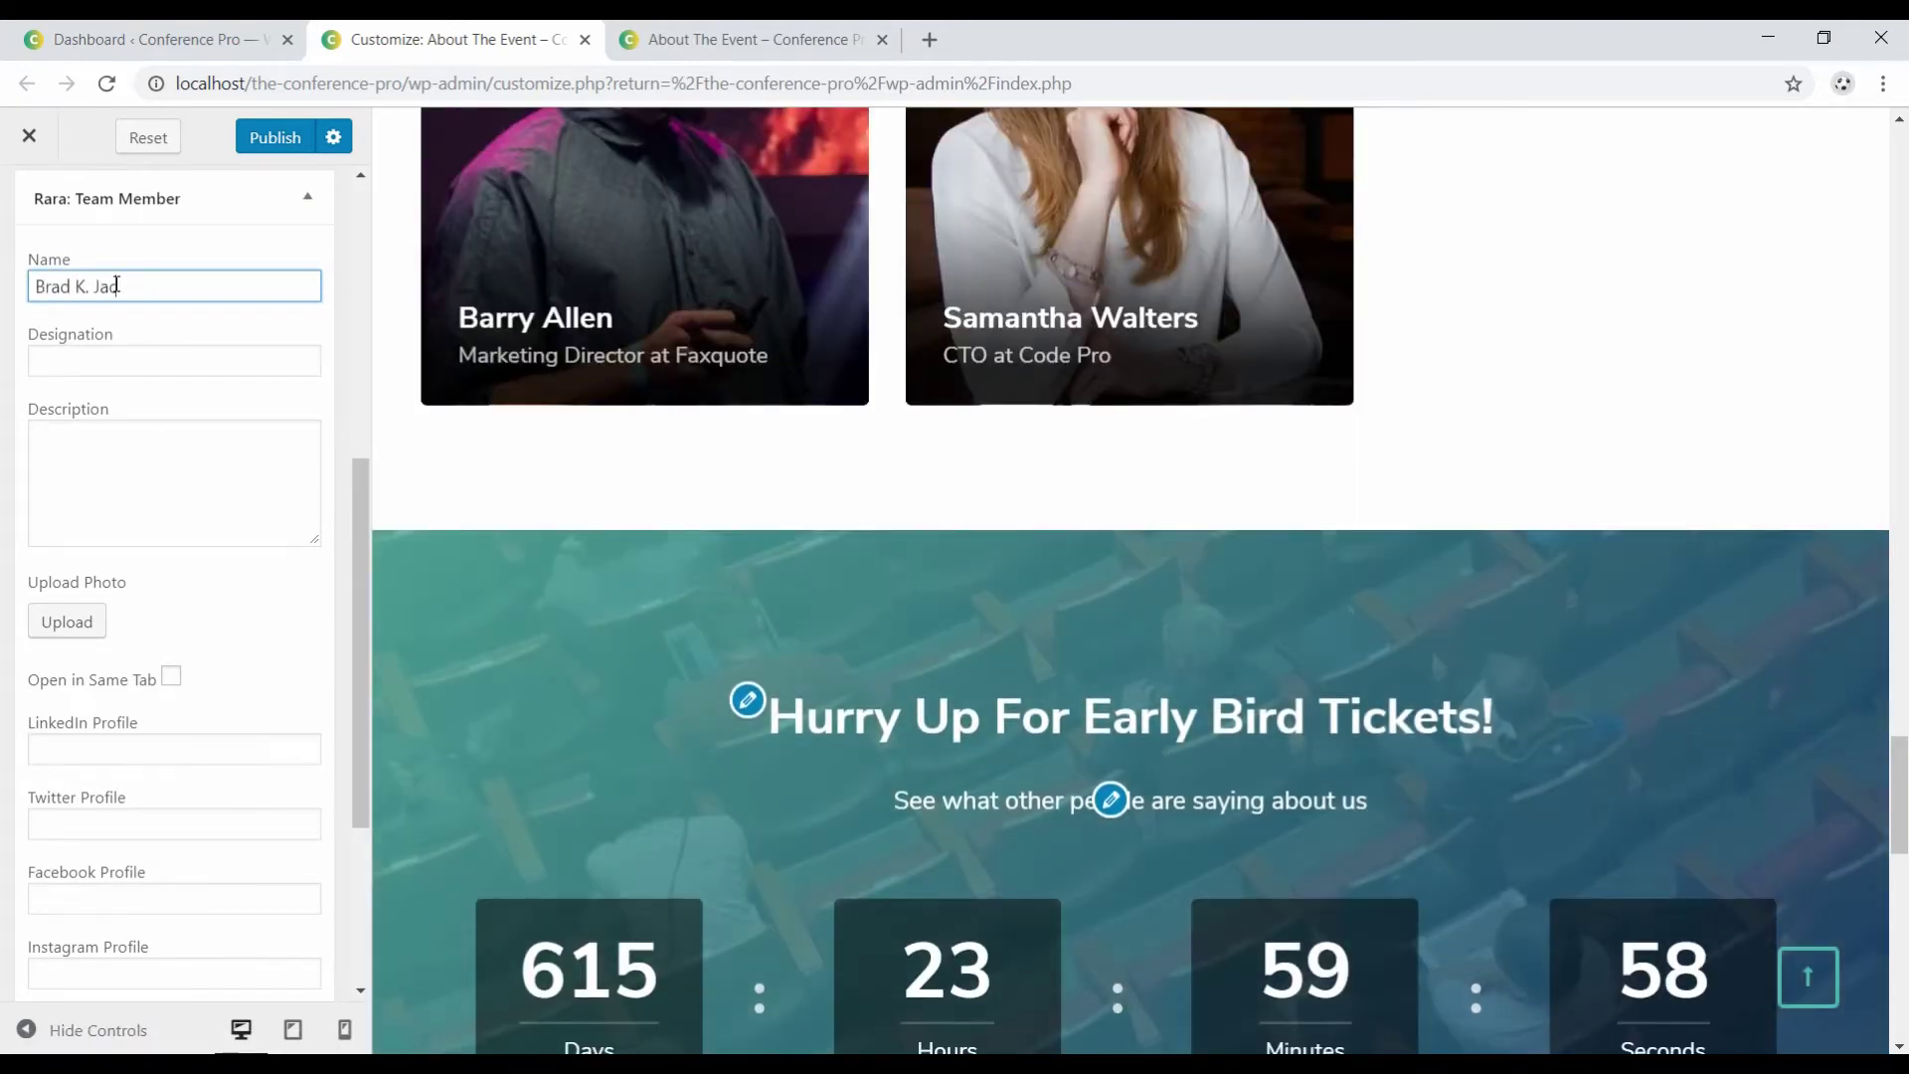
{"action": "key", "text": "Tab"}
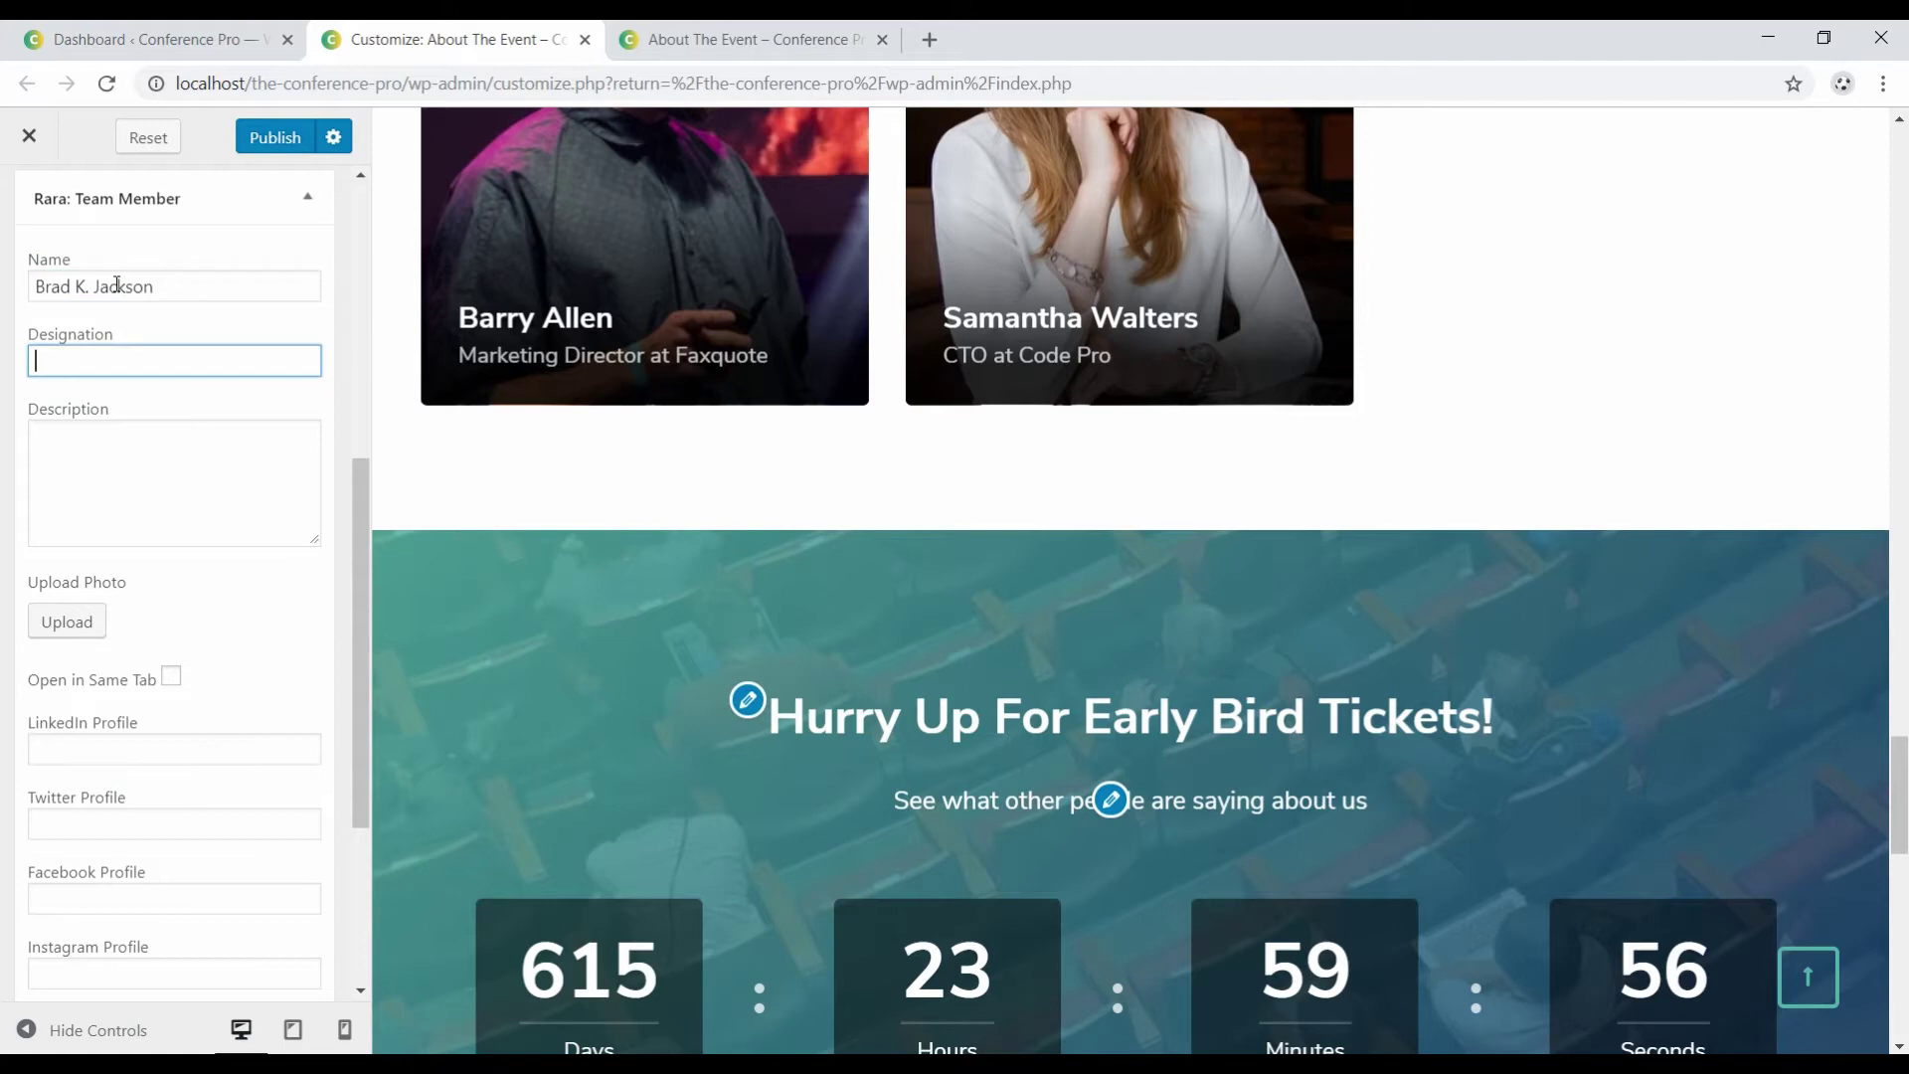
Set the sixth team member's designation to "Financial Advisor at Y-Corporation" and paste in the same convention description.
{"action": "type", "text": "Financial Ad"}
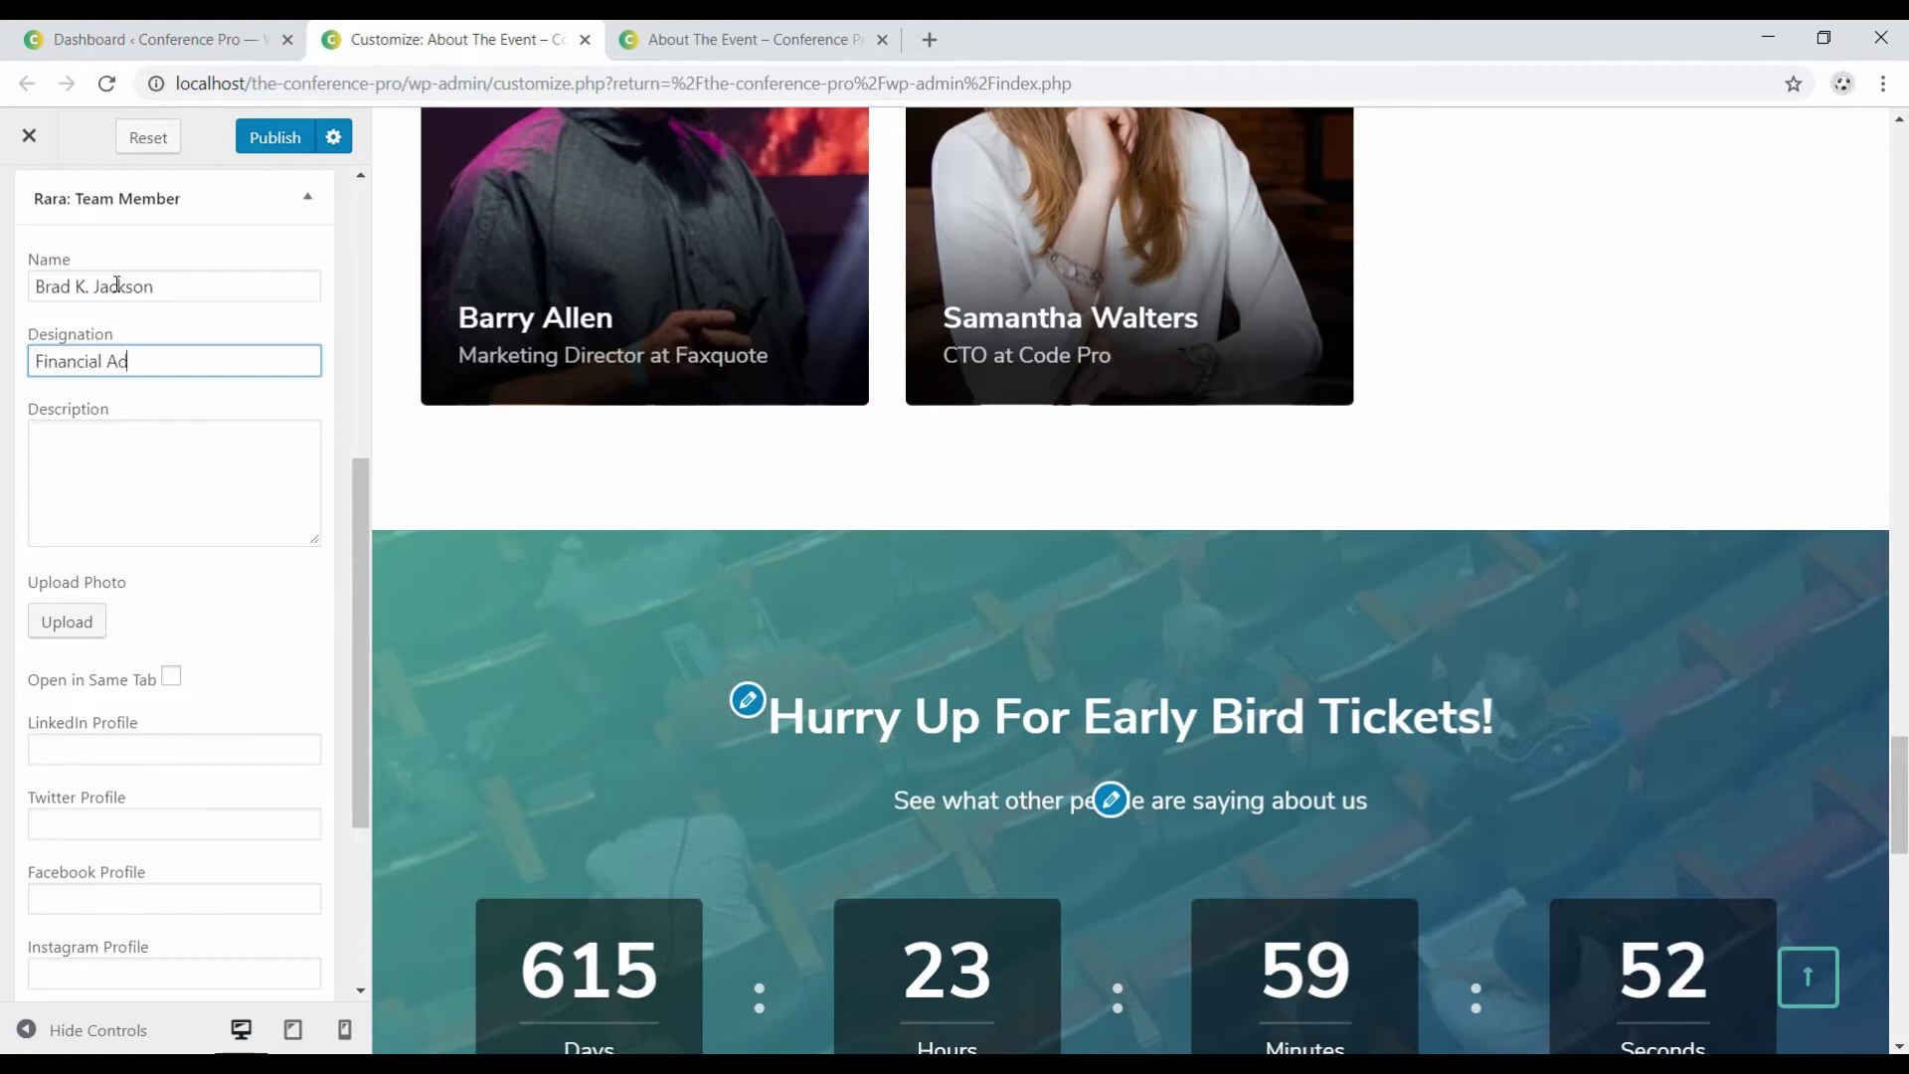
{"action": "type", "text": "visor "}
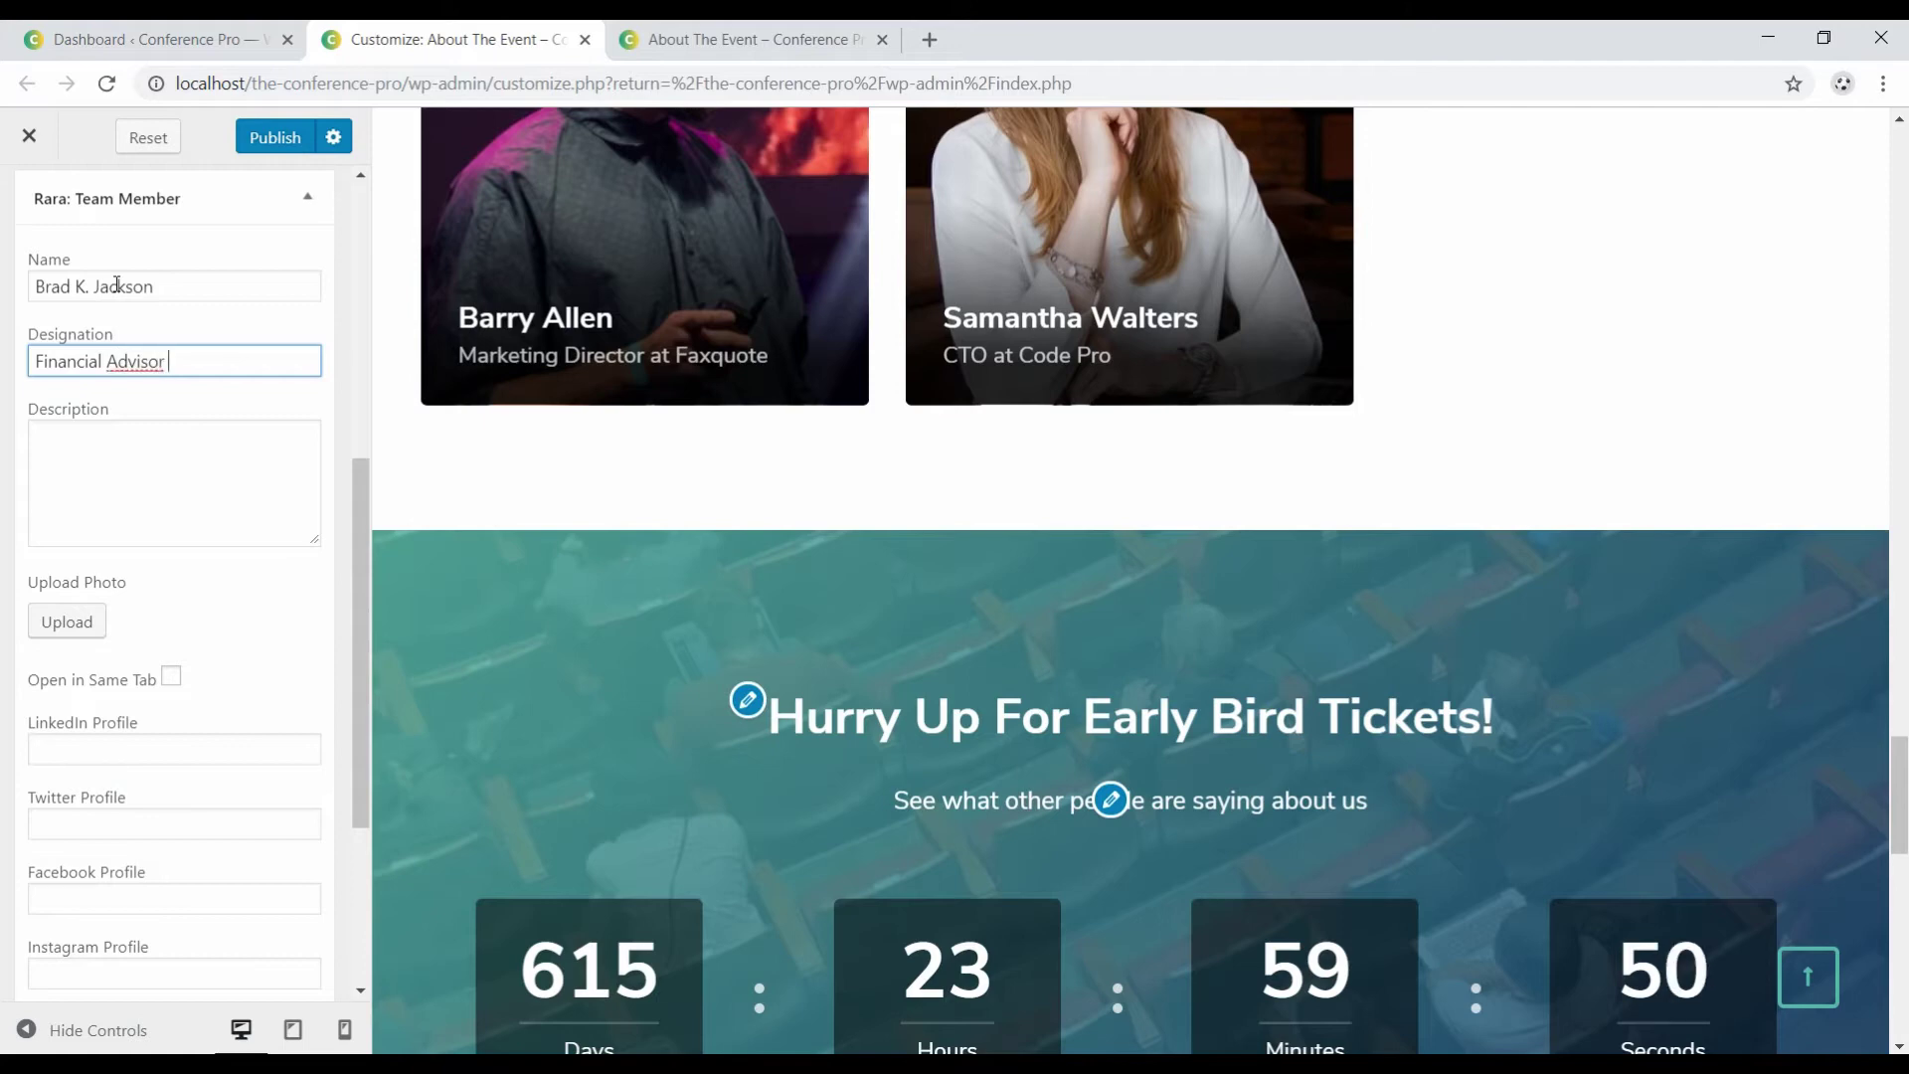
{"action": "type", "text": "at Y-"}
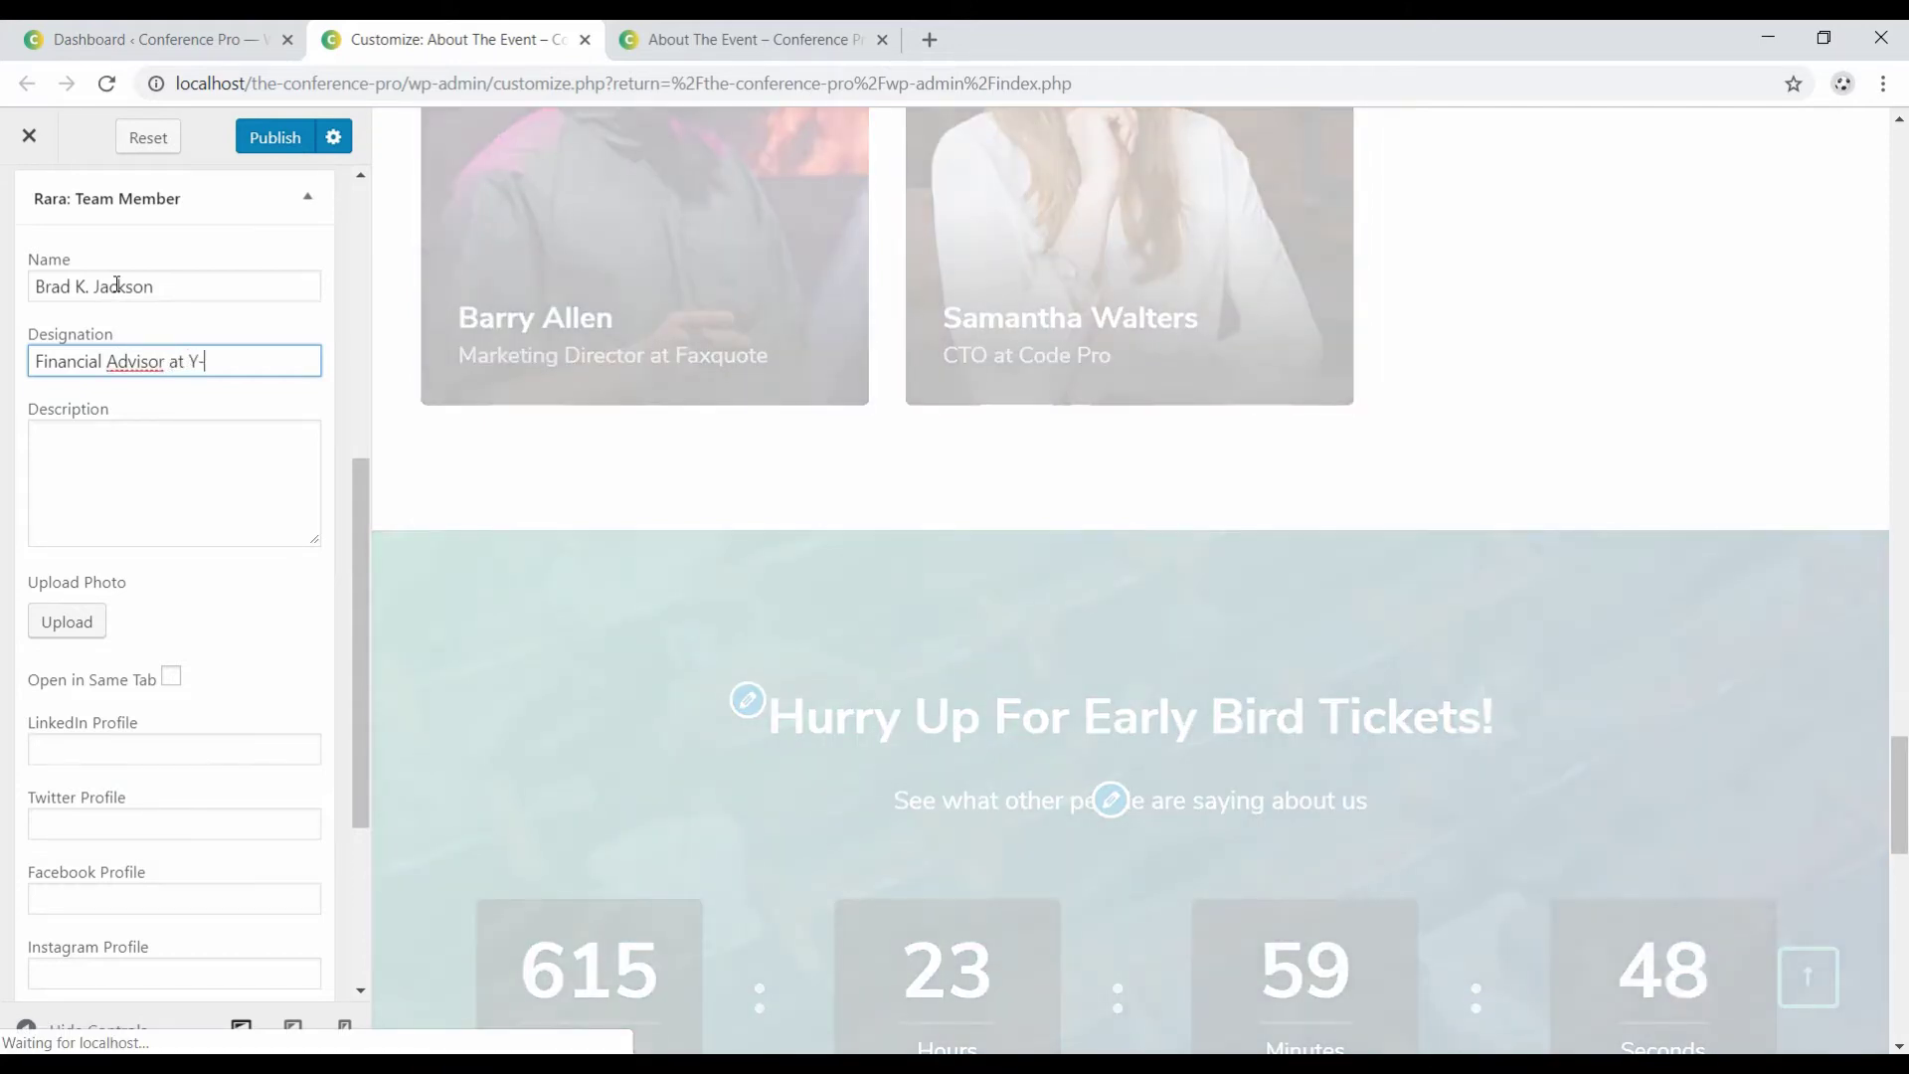
{"action": "type", "text": "Cor"}
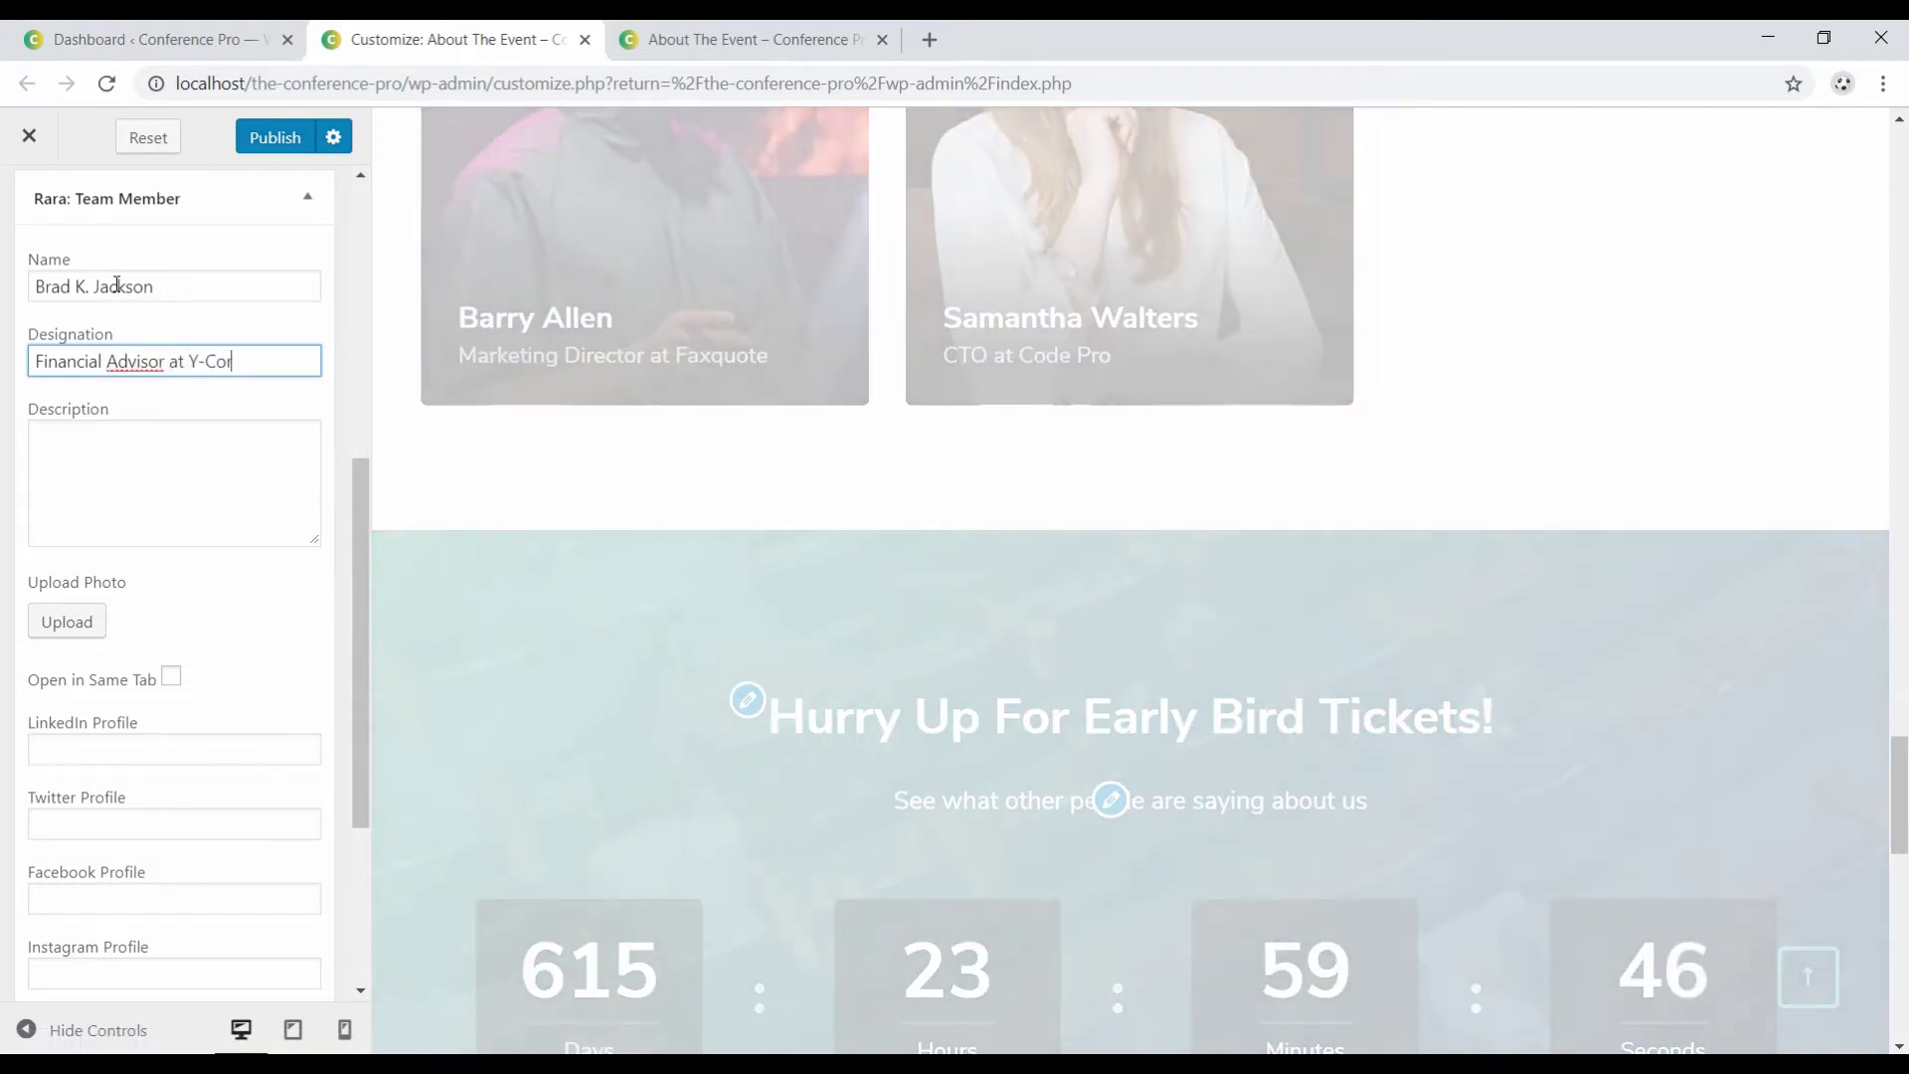
{"action": "type", "text": "poratio"}
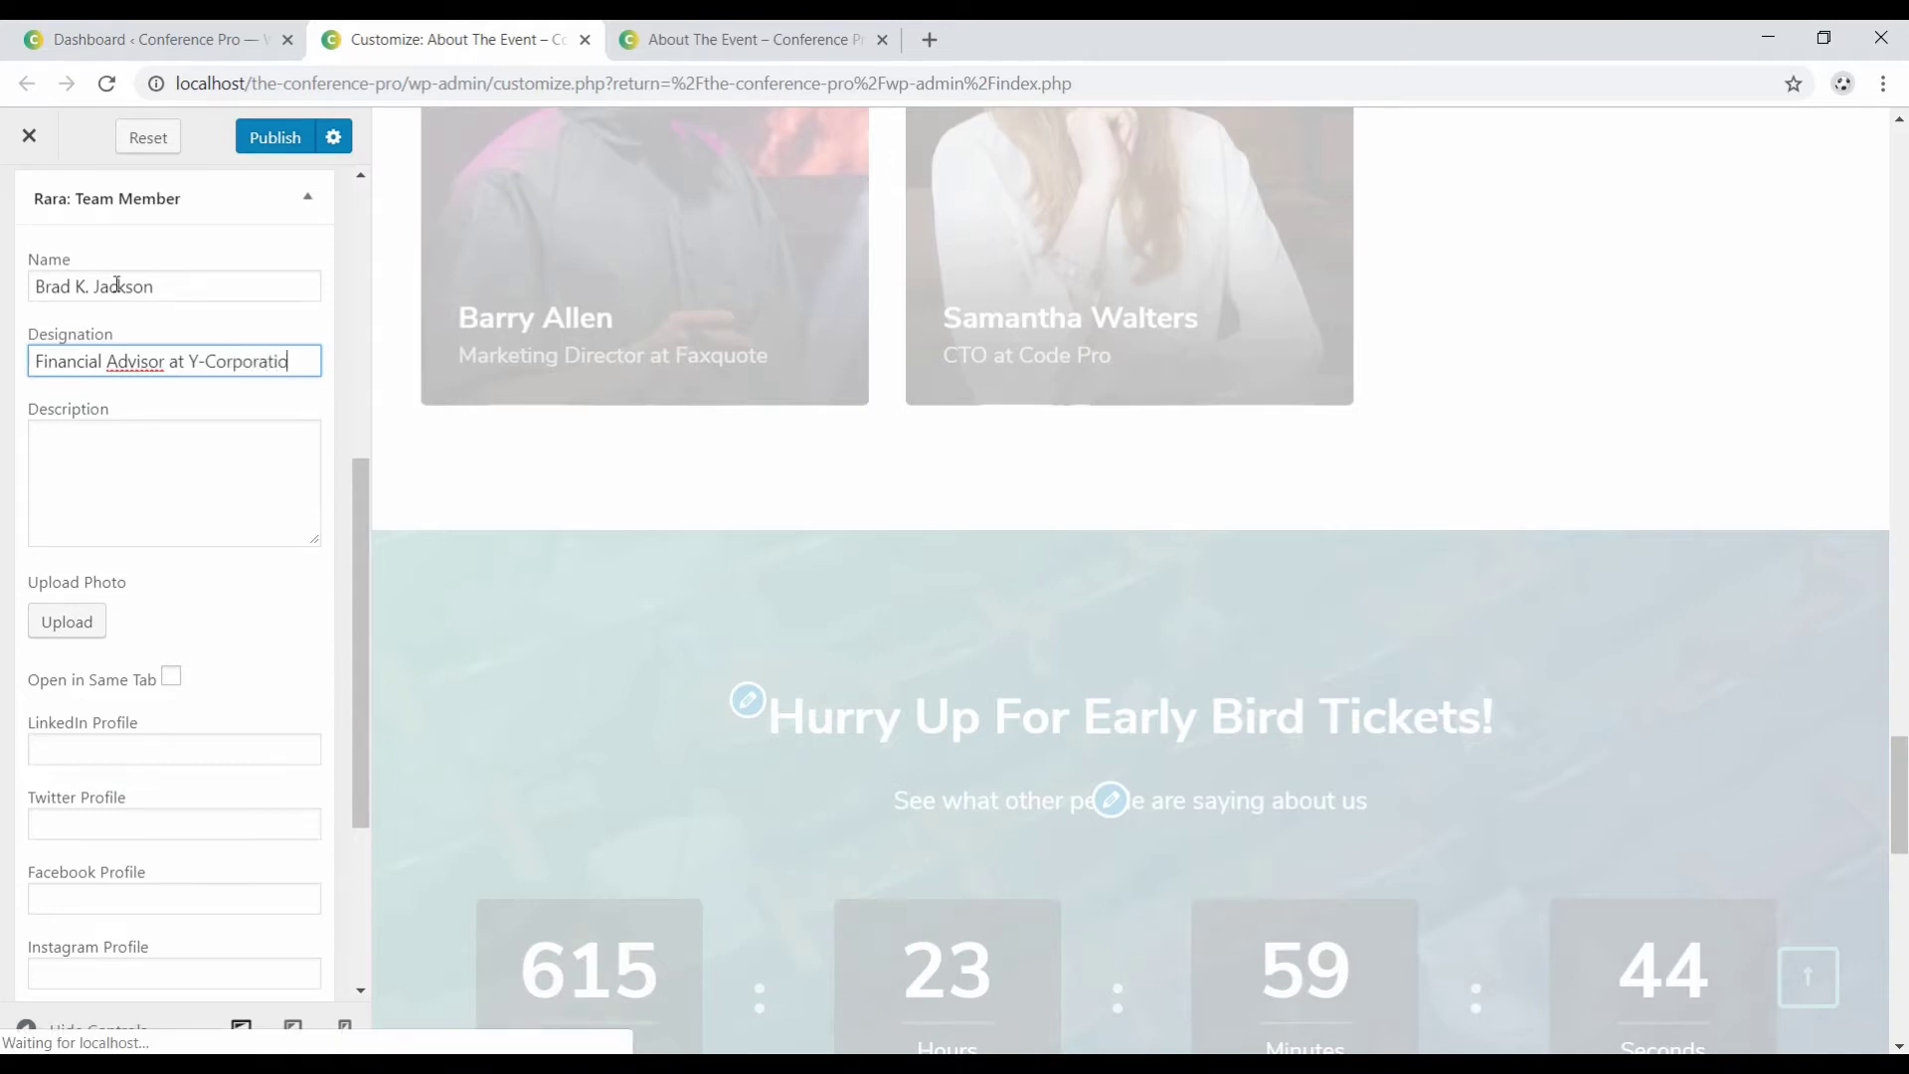
{"action": "type", "text": "n"}
{"action": "key", "text": "Tab"}
{"action": "key", "text": "ctrl+v"}
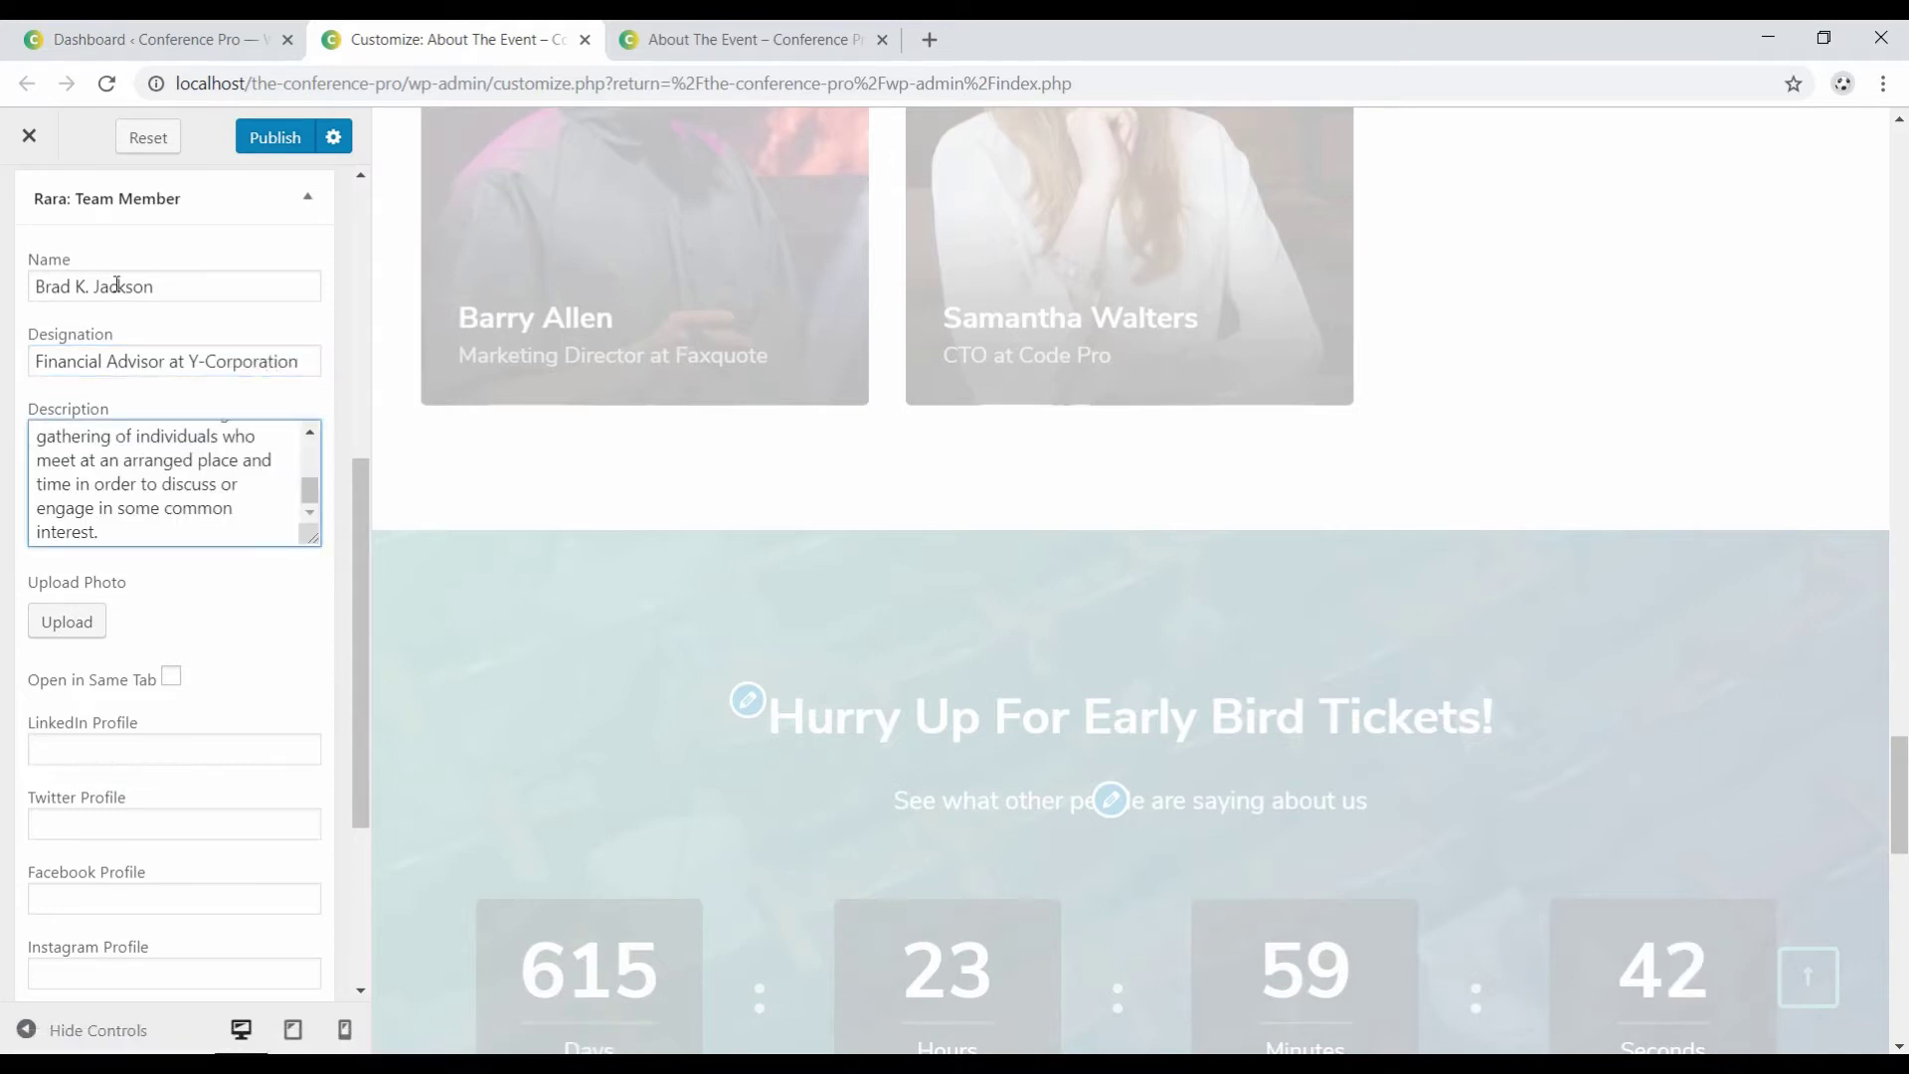
Give the Y-Corporation financial advisor the library photo team7.jpg, showing the man in a dark suit.
{"action": "left_click", "coordinate": [50, 627]}
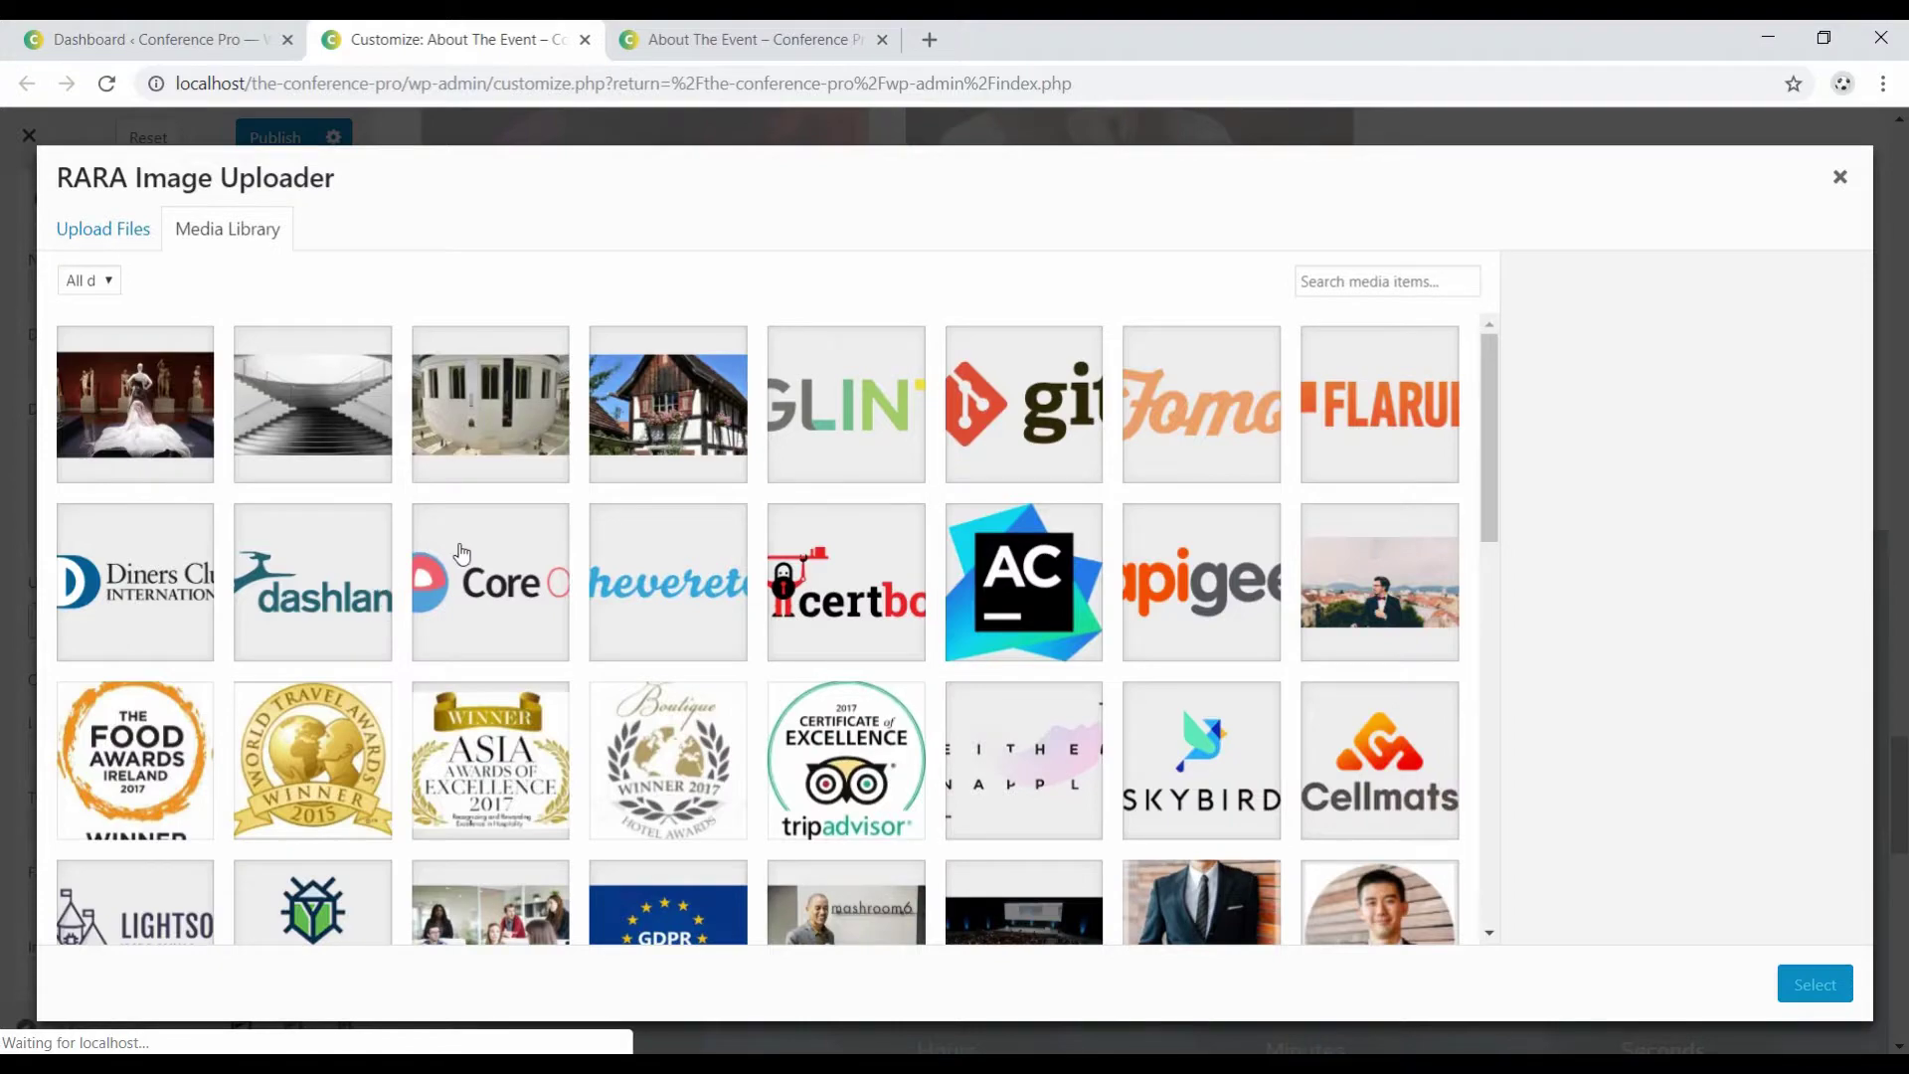
{"action": "scroll", "coordinate": [717, 653], "scroll_direction": "down", "scroll_amount": 5}
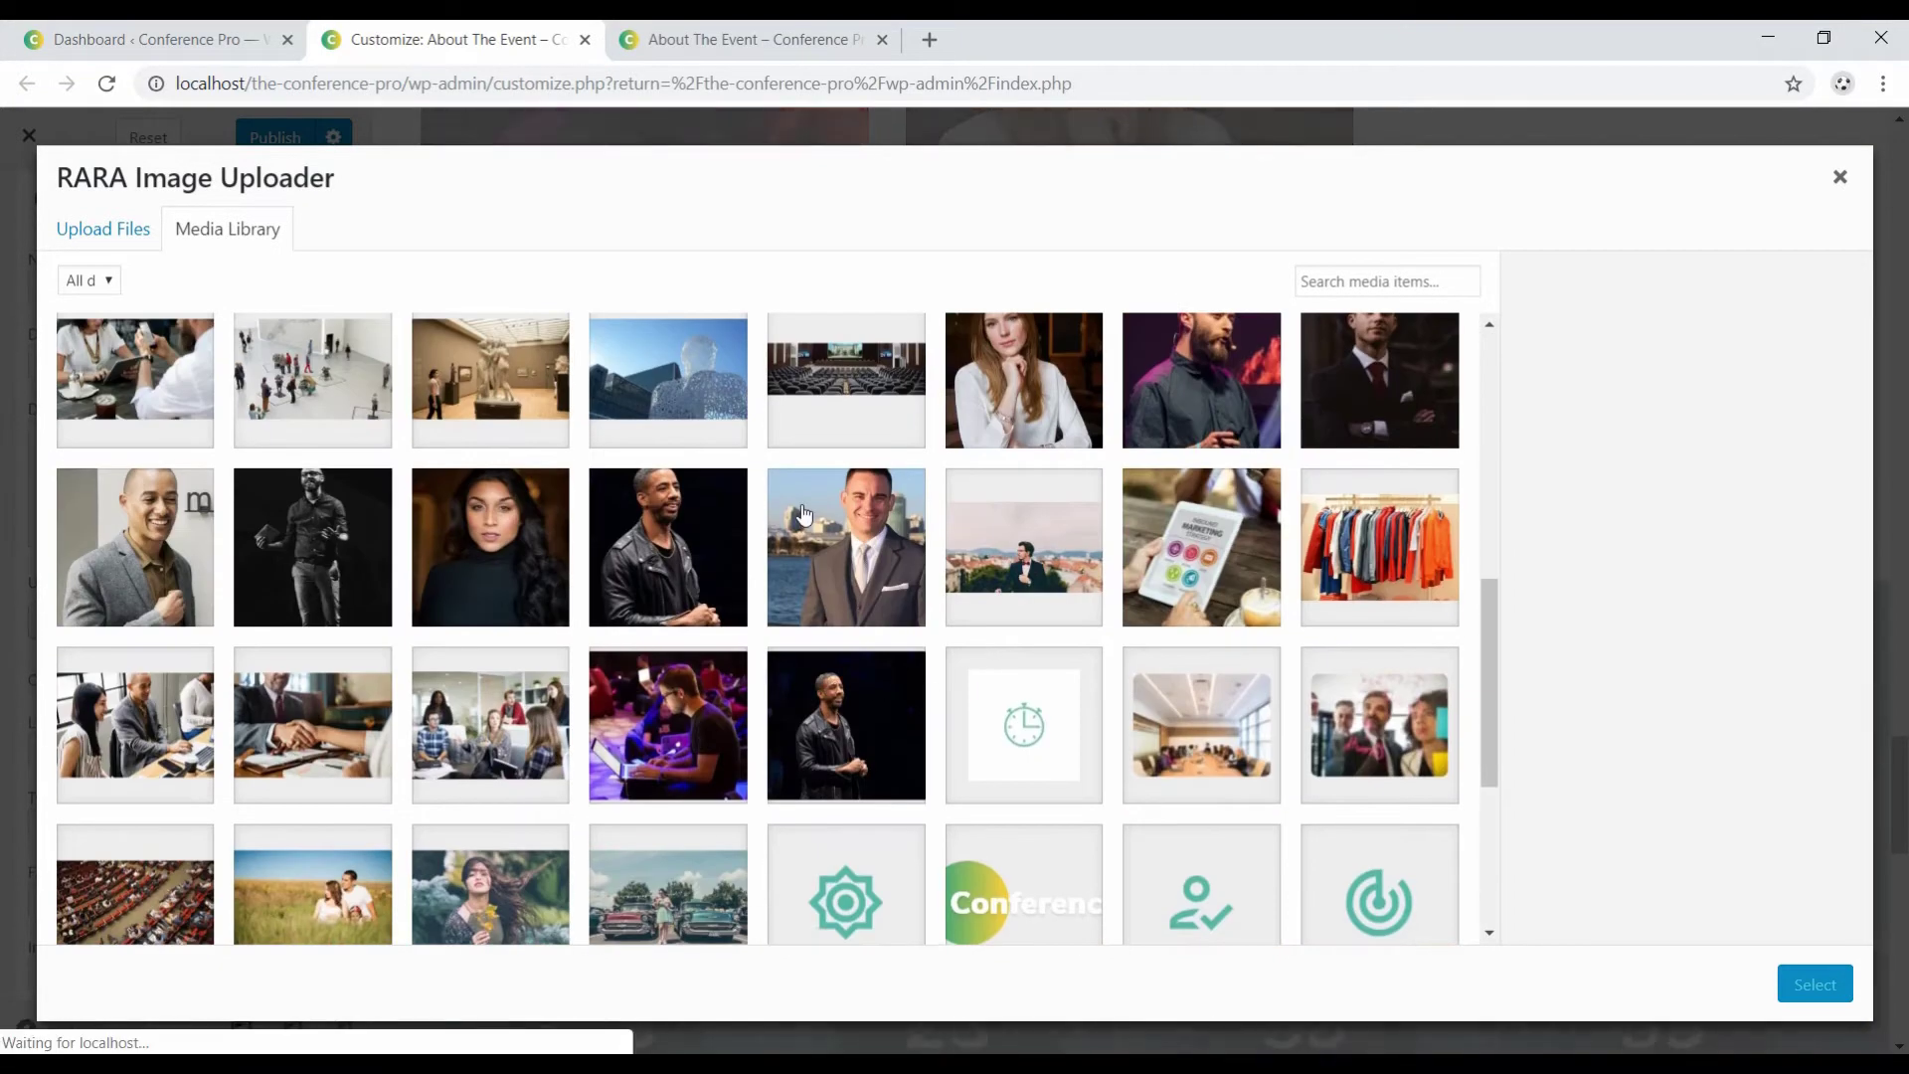
{"action": "left_click", "coordinate": [1452, 400]}
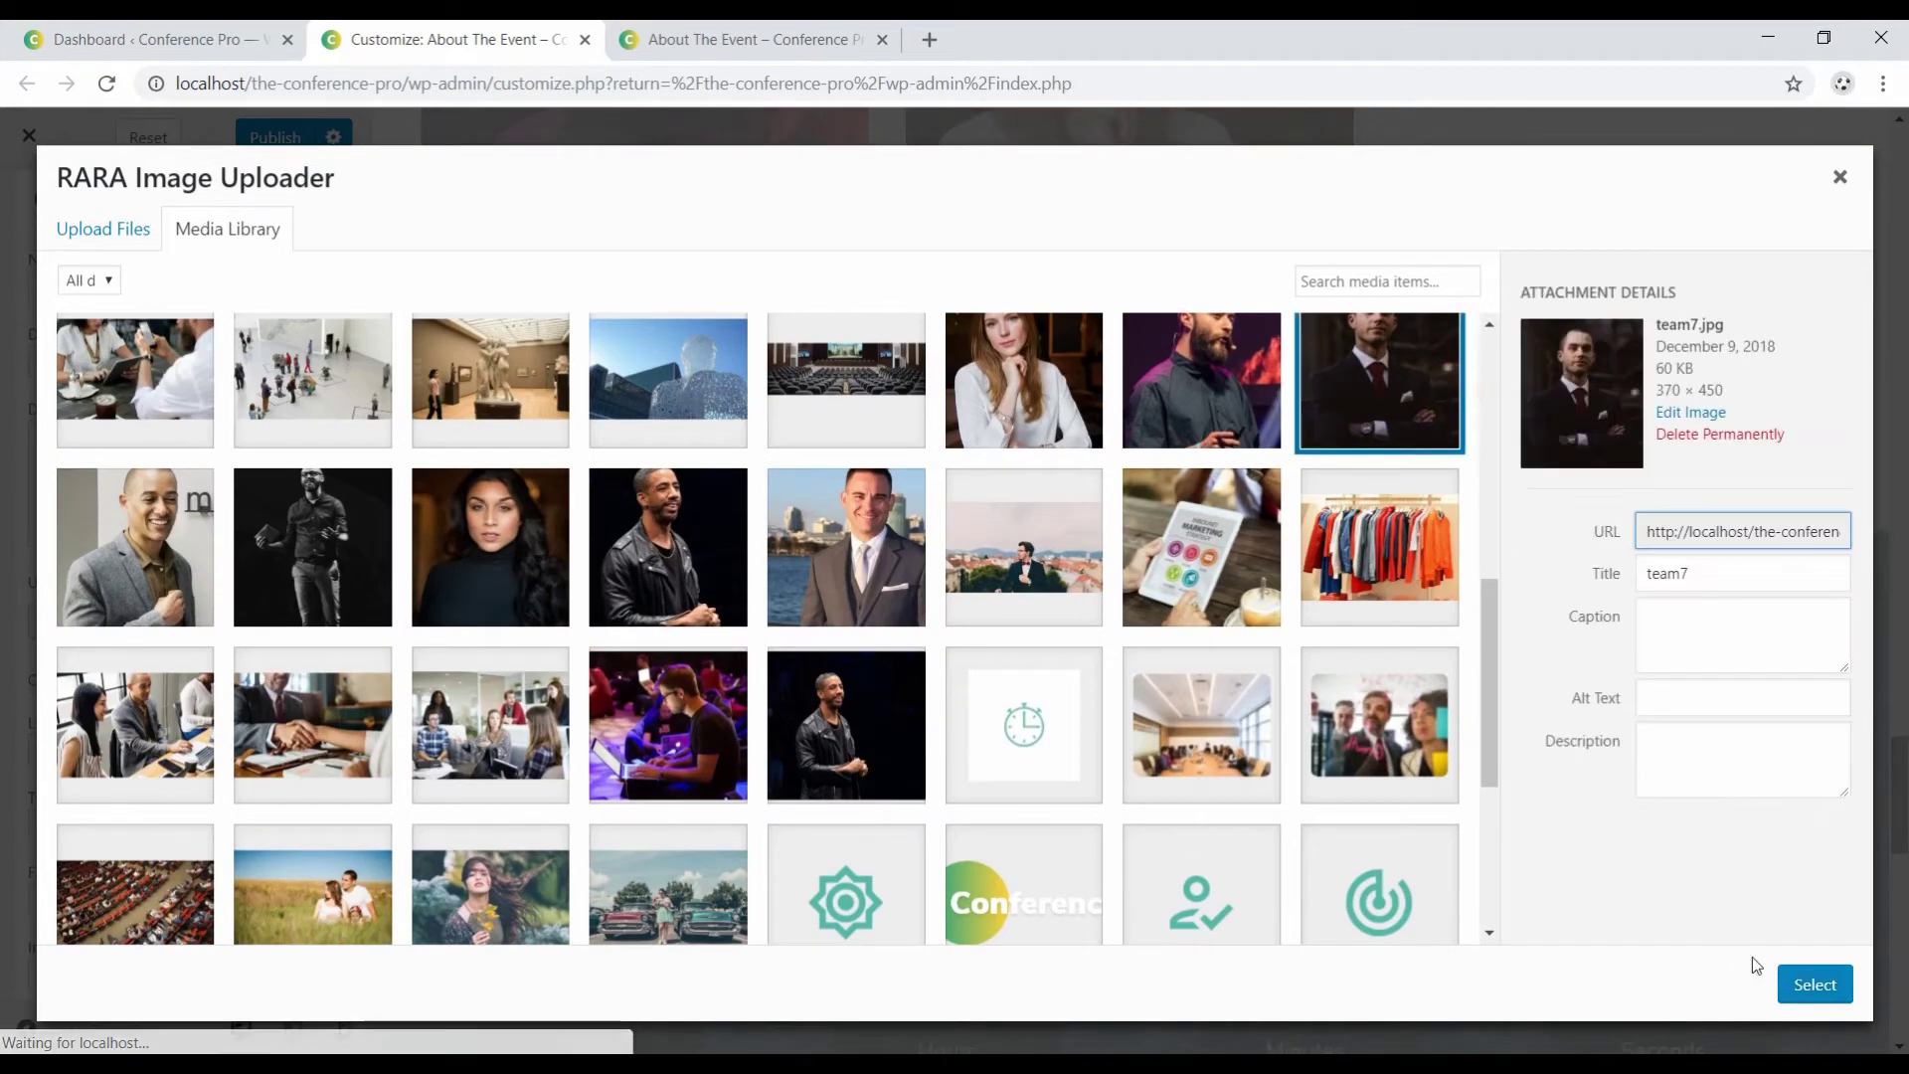
{"action": "left_click", "coordinate": [1801, 985]}
Enter "#" as the sixth team member's LinkedIn, Twitter, Facebook, Instagram and YouTube profiles, and collapse the widget.
{"action": "left_click", "coordinate": [357, 718]}
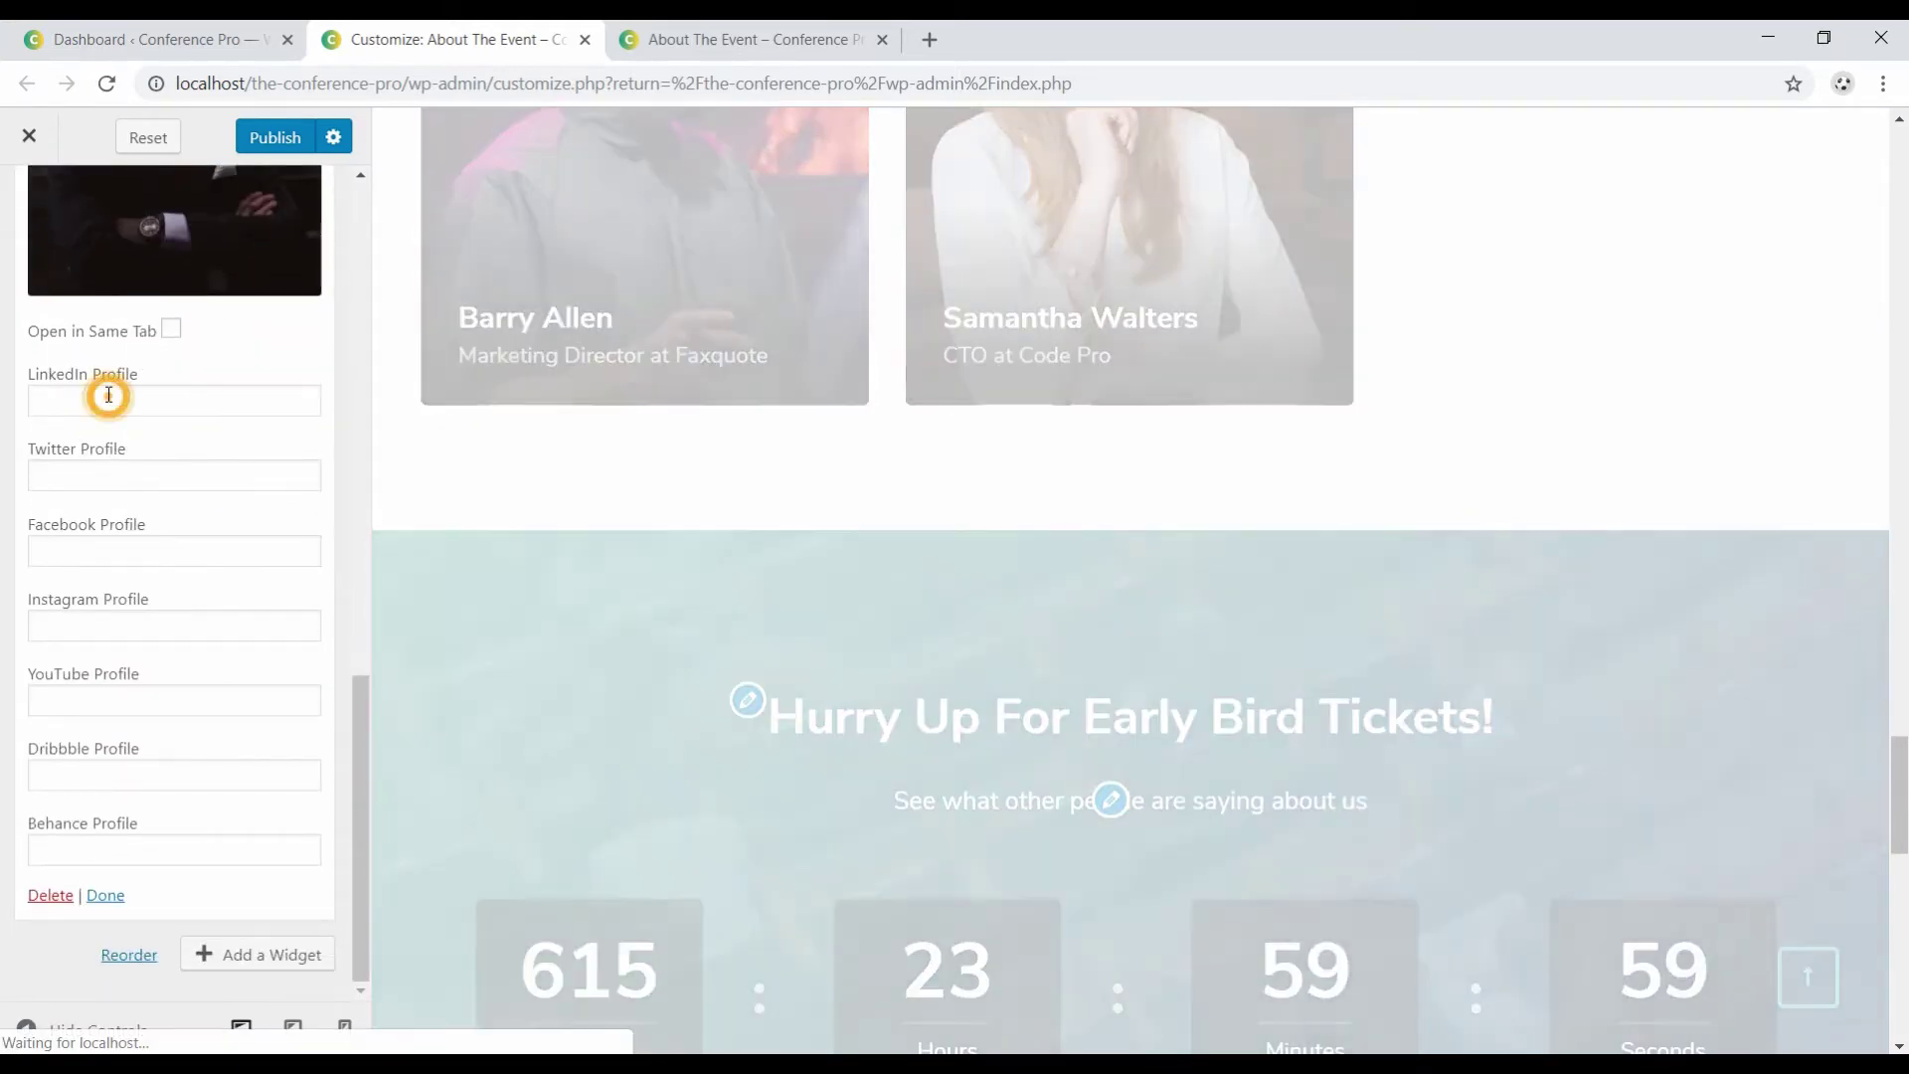
{"action": "left_click", "coordinate": [109, 395]}
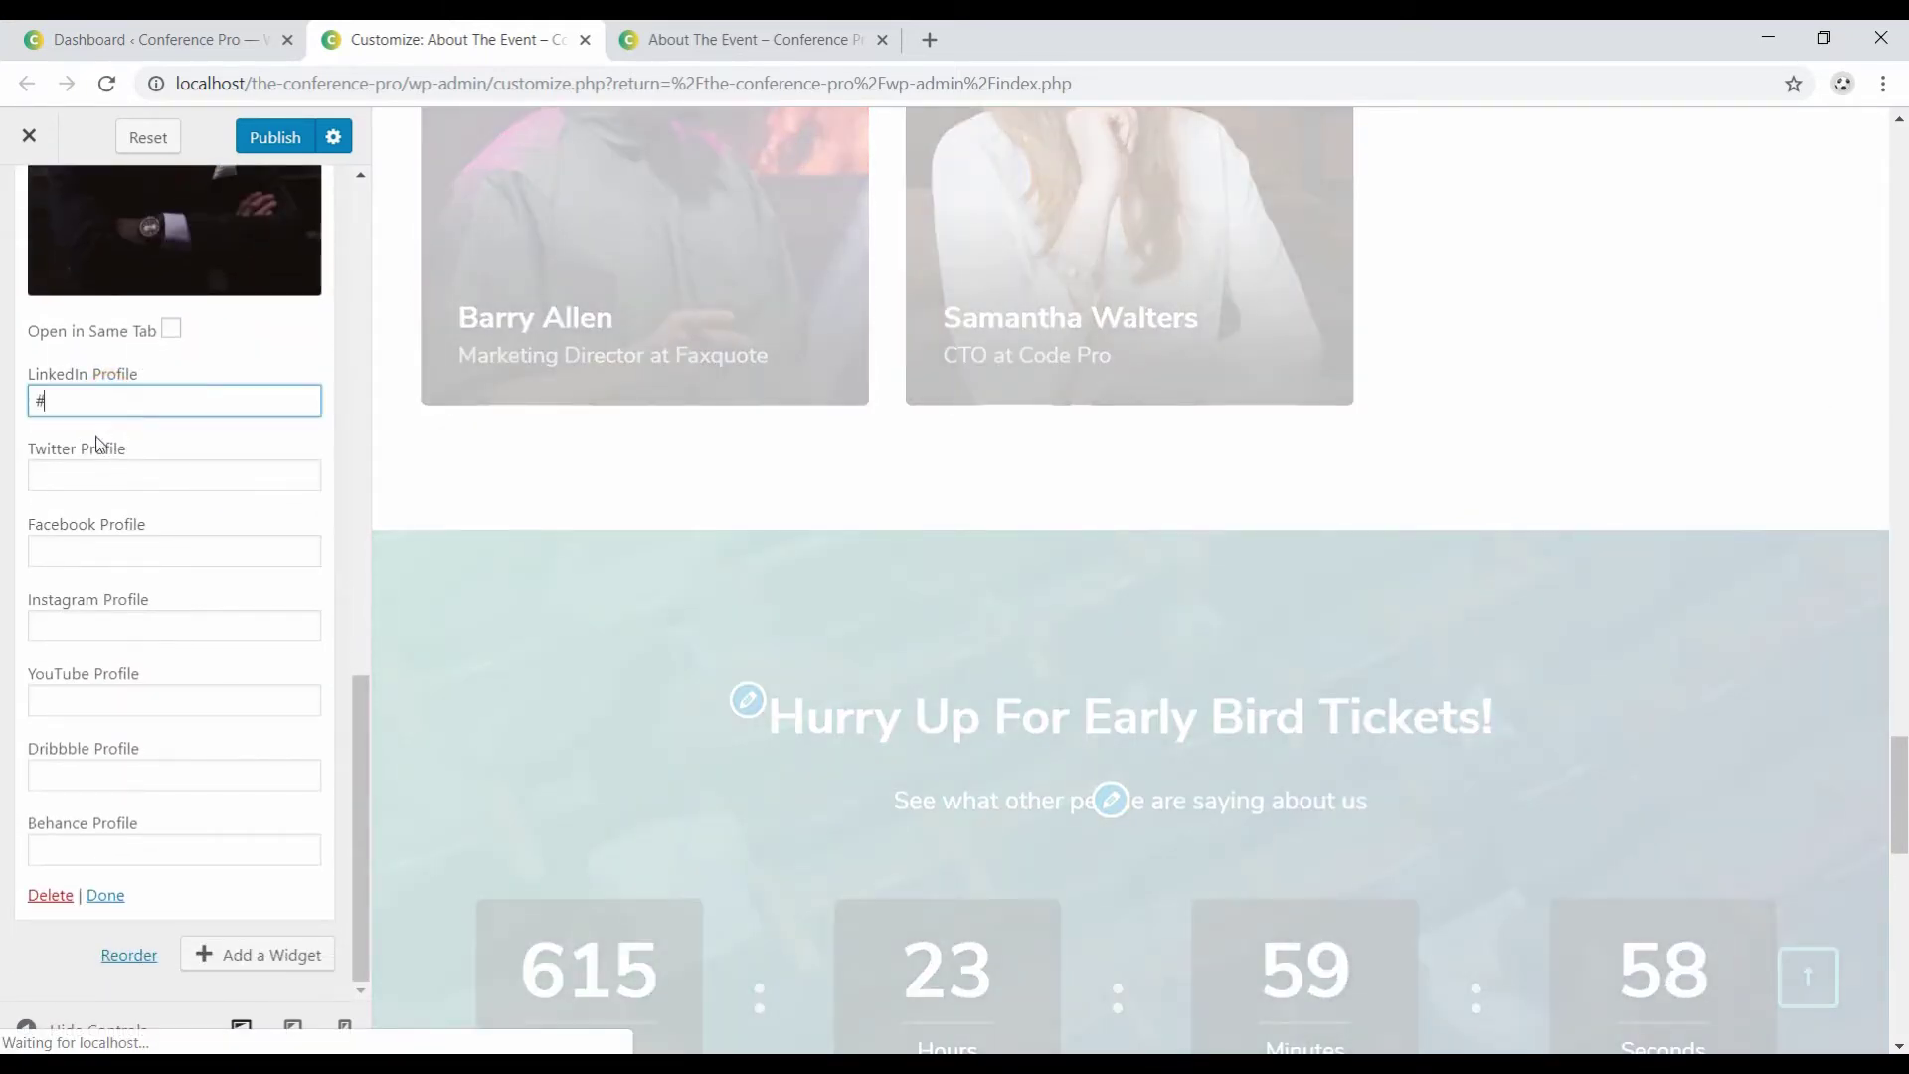
{"action": "left_click", "coordinate": [87, 473]}
{"action": "type", "text": "#"}
{"action": "left_click", "coordinate": [90, 549]}
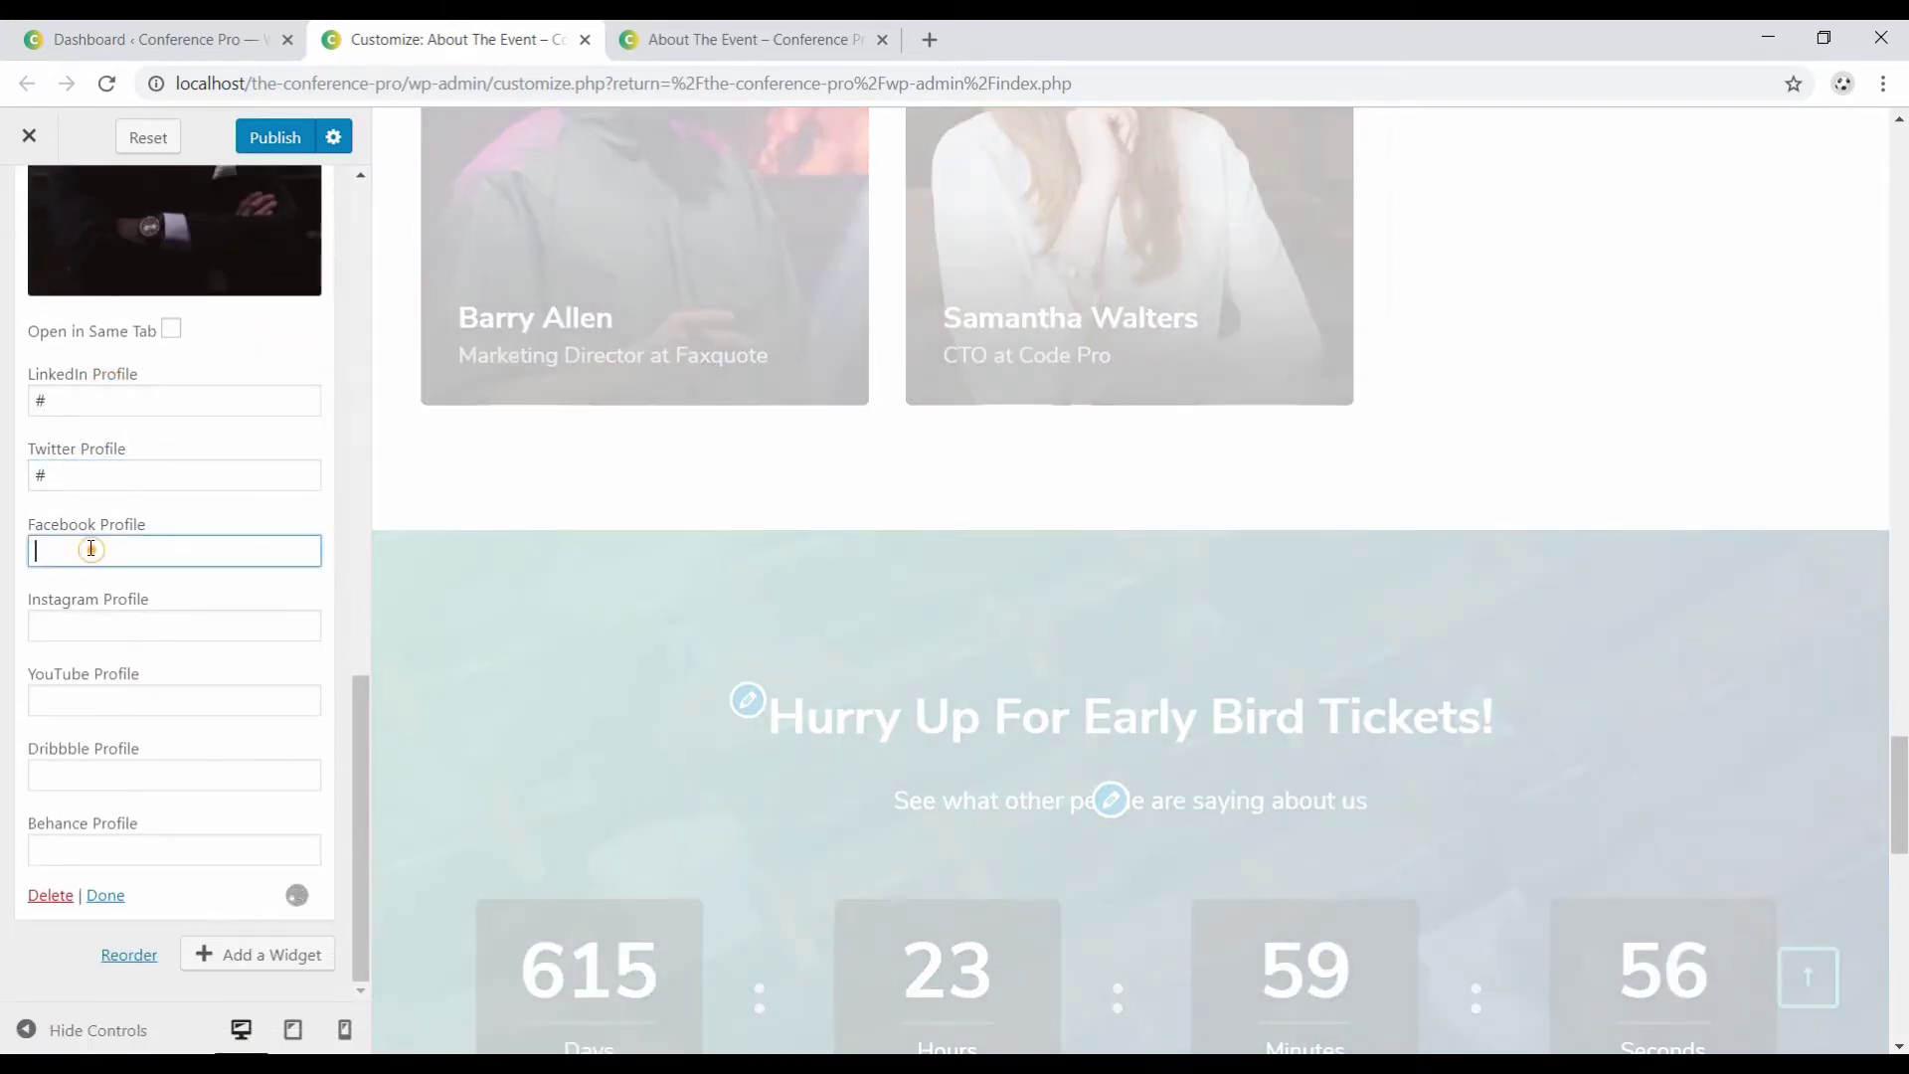
{"action": "left_click", "coordinate": [93, 628]}
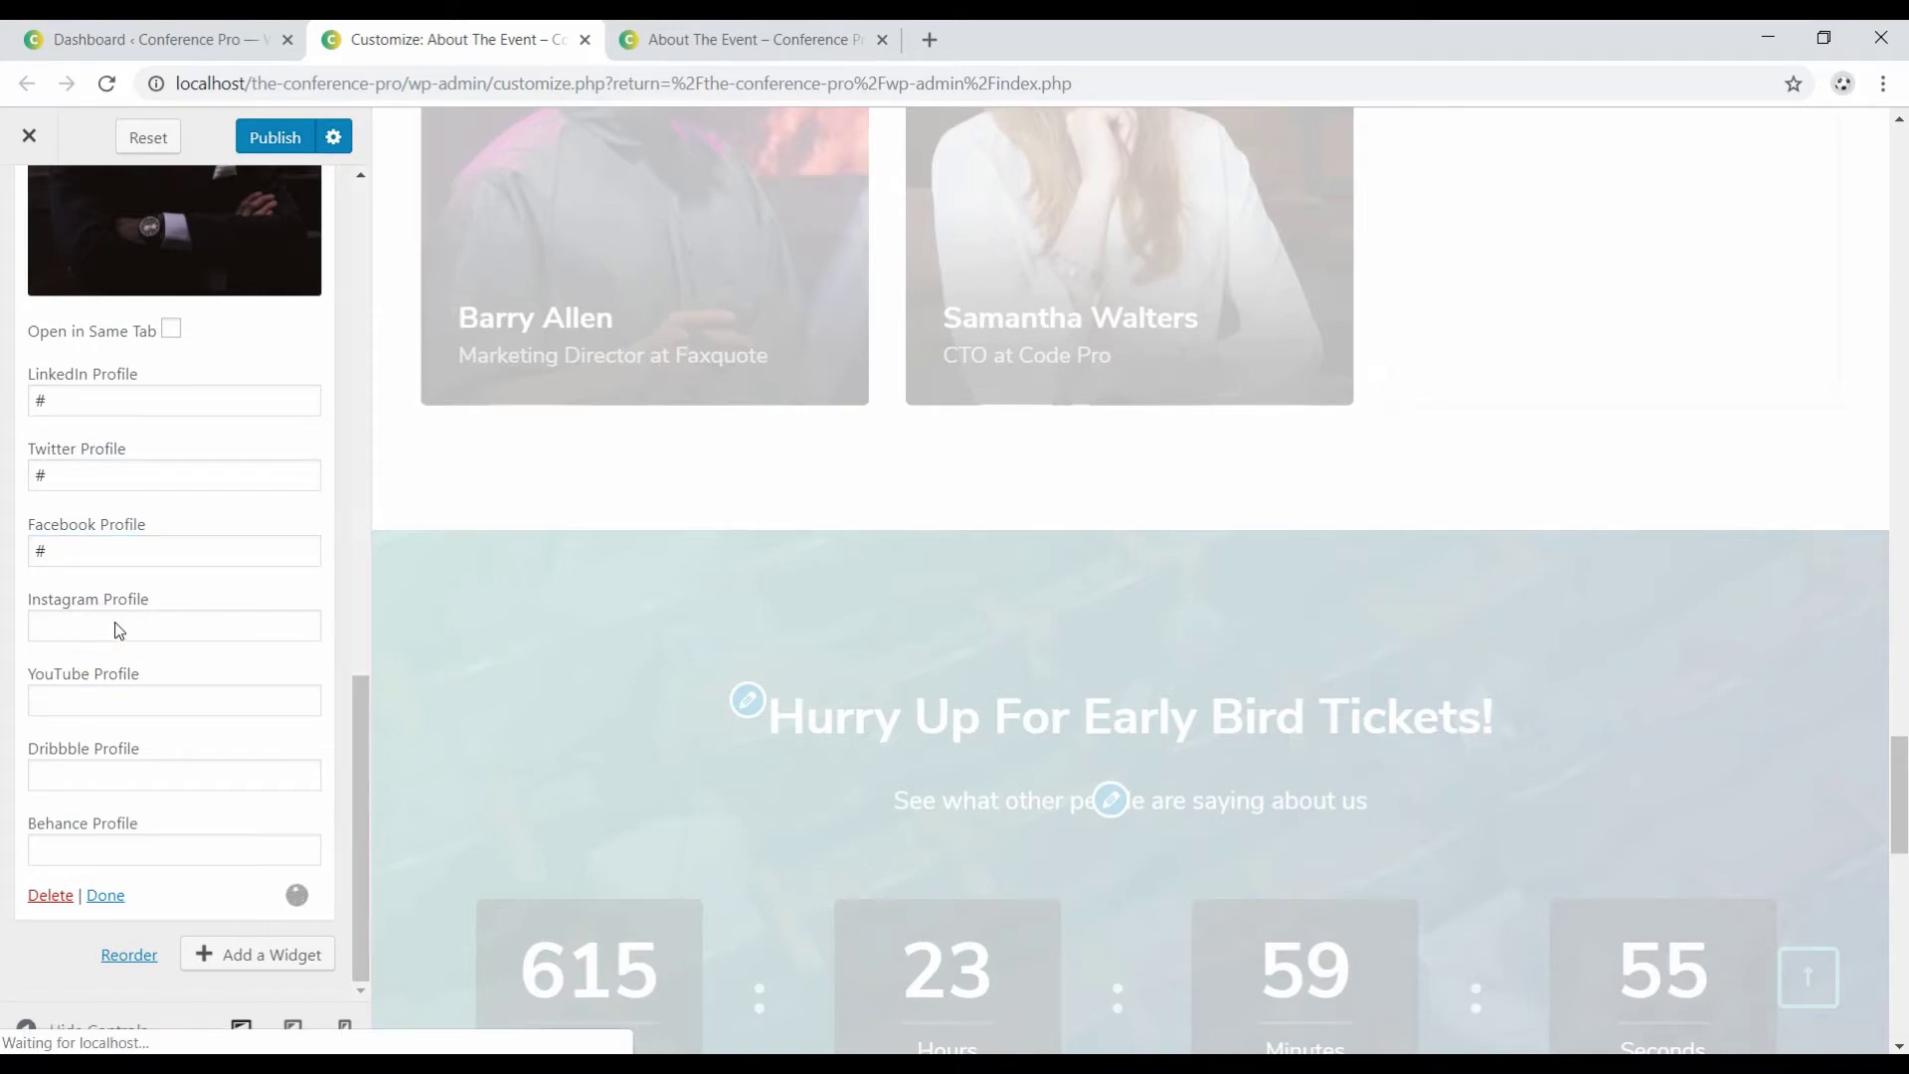
{"action": "type", "text": "#"}
{"action": "left_click", "coordinate": [71, 698]}
{"action": "type", "text": "#"}
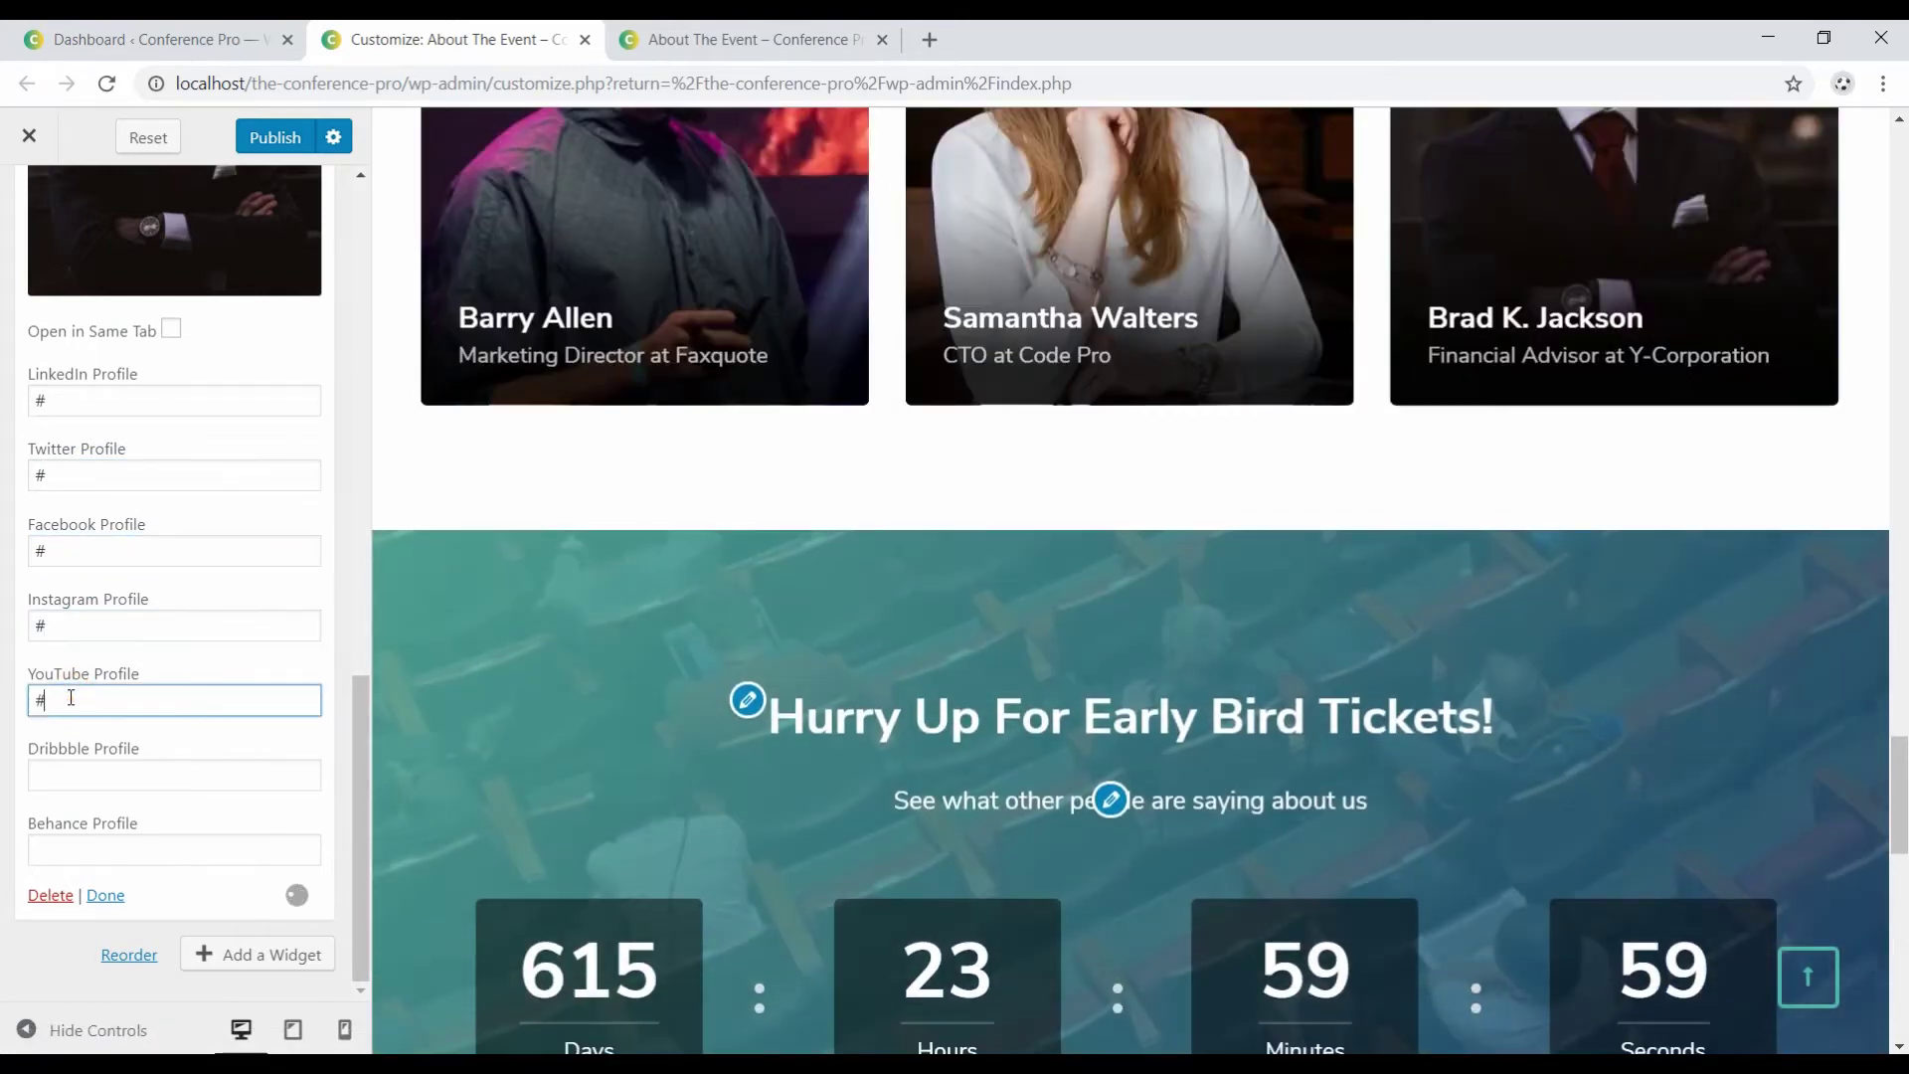
{"action": "left_click", "coordinate": [107, 899]}
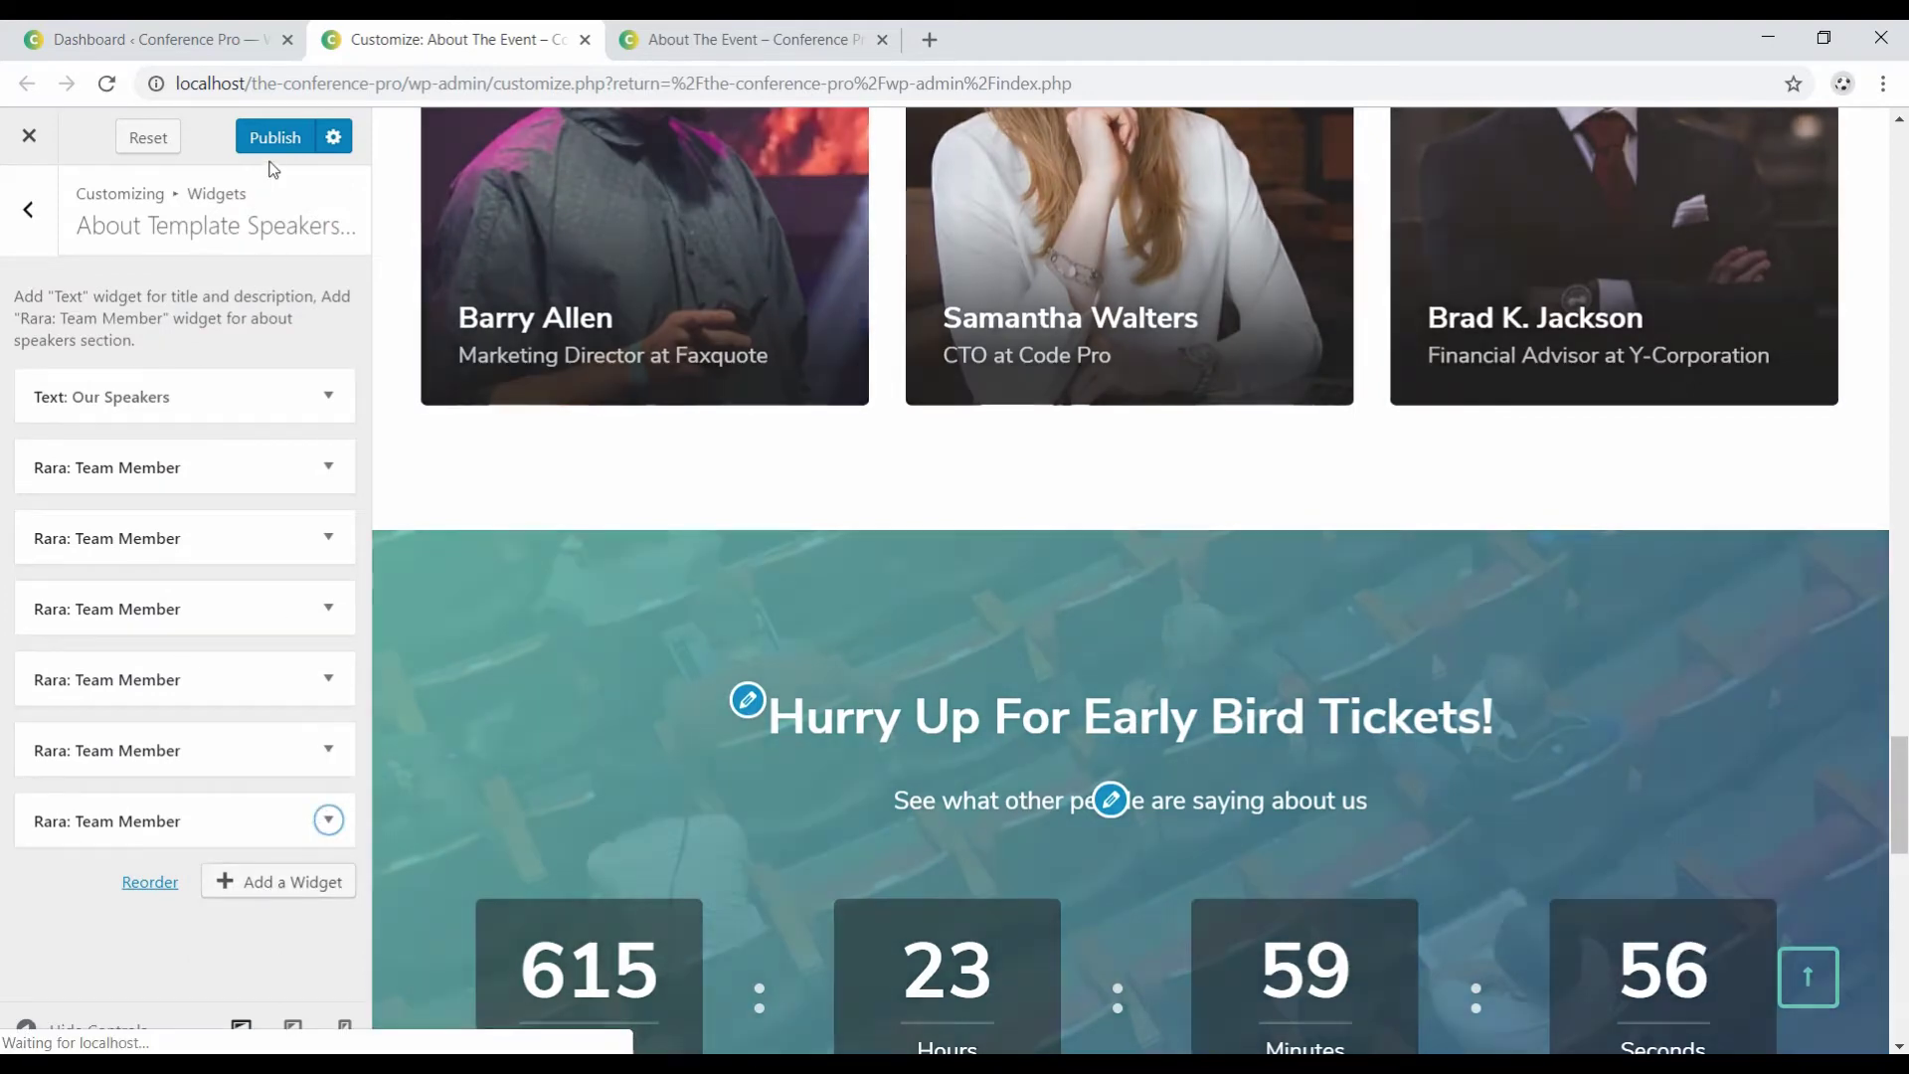
Publish the speakers section and reload the live About The Event page to check all the speaker cards.
{"action": "left_click", "coordinate": [274, 139]}
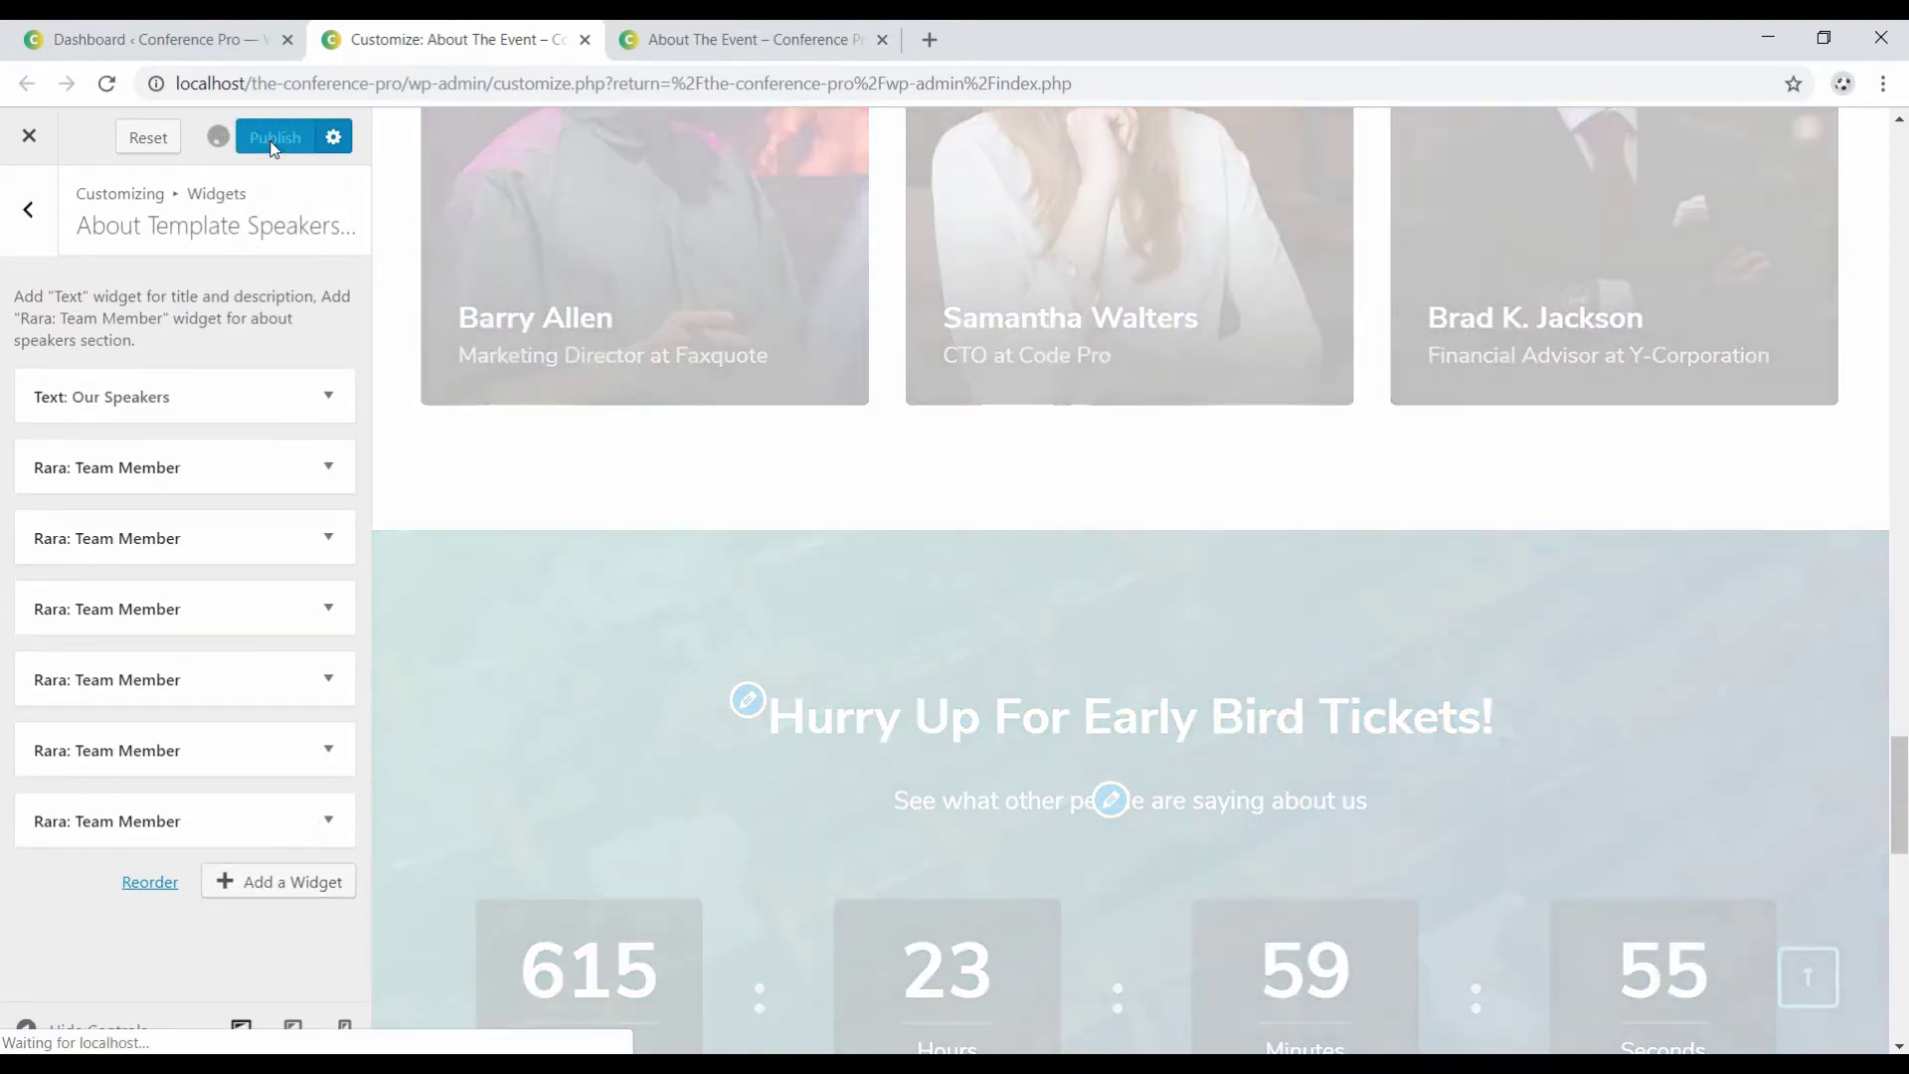
{"action": "left_click", "coordinate": [726, 38]}
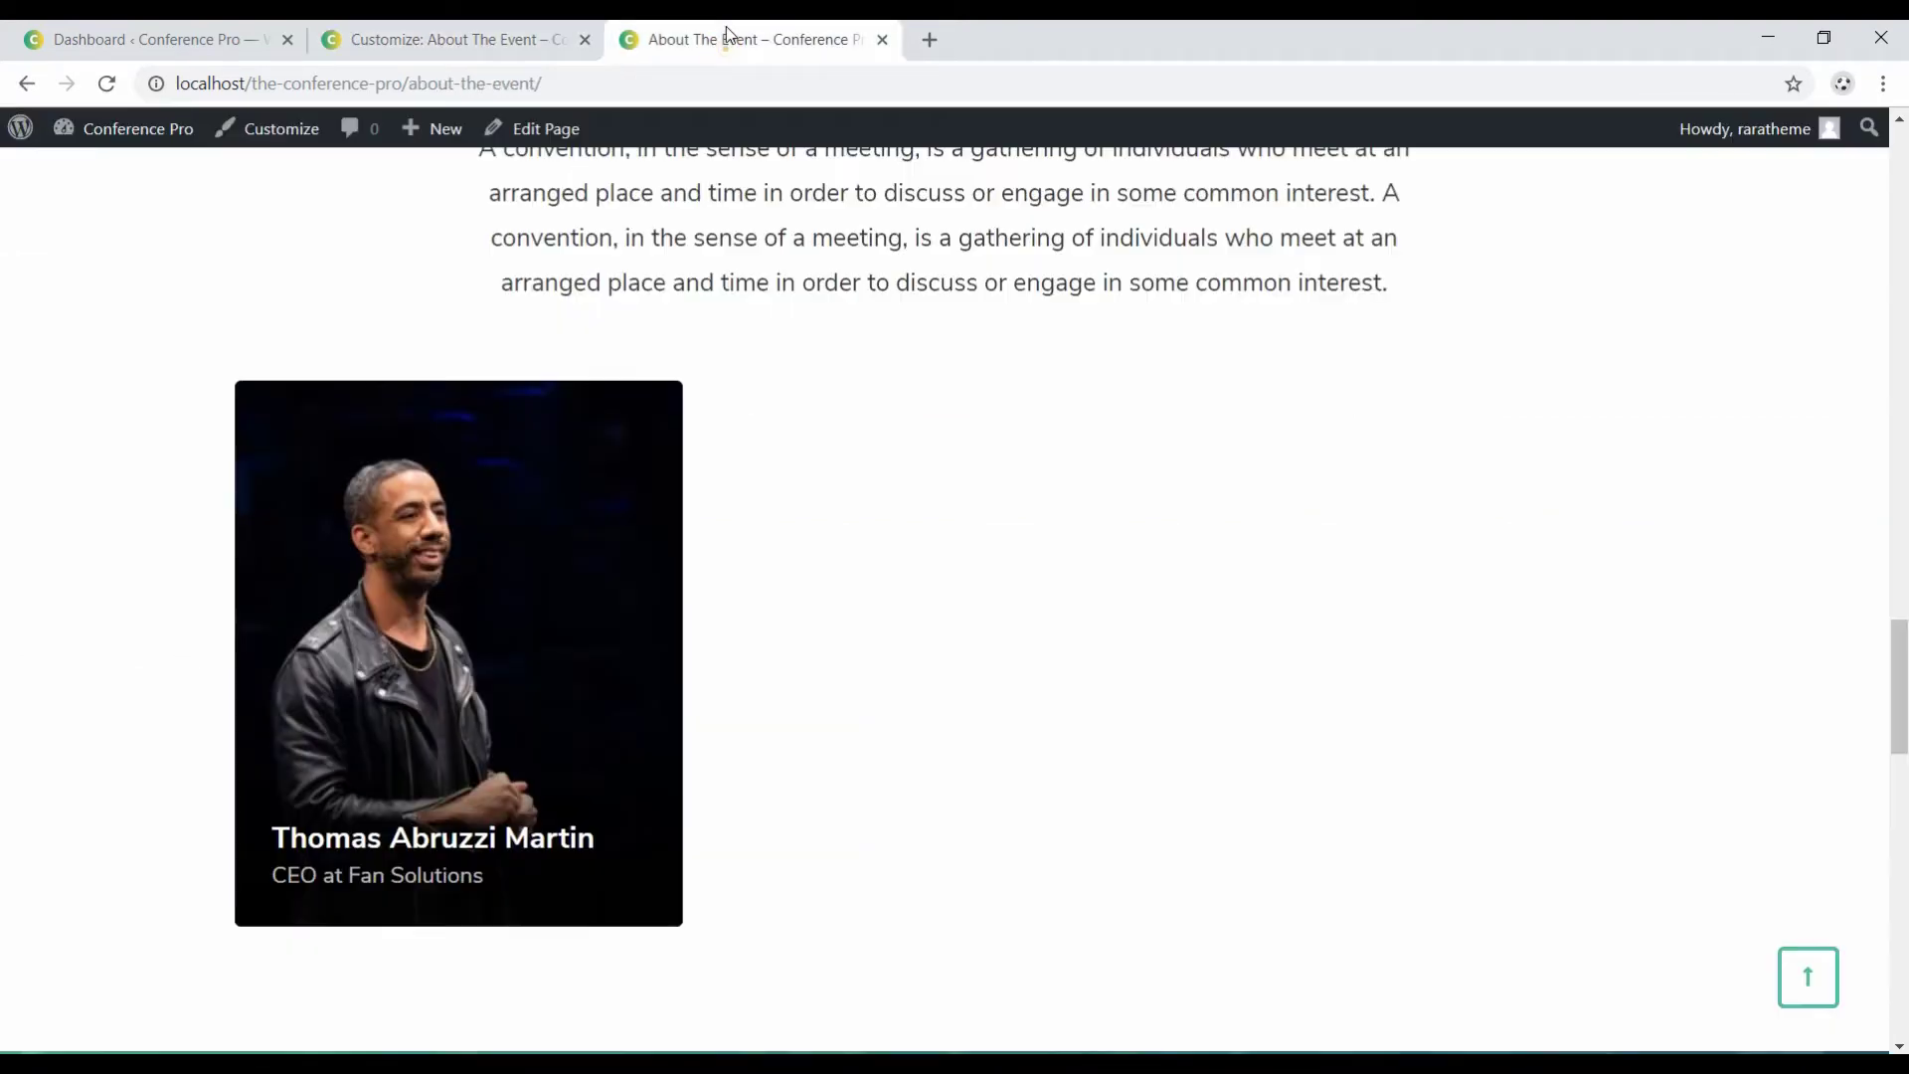
{"action": "left_click", "coordinate": [108, 85]}
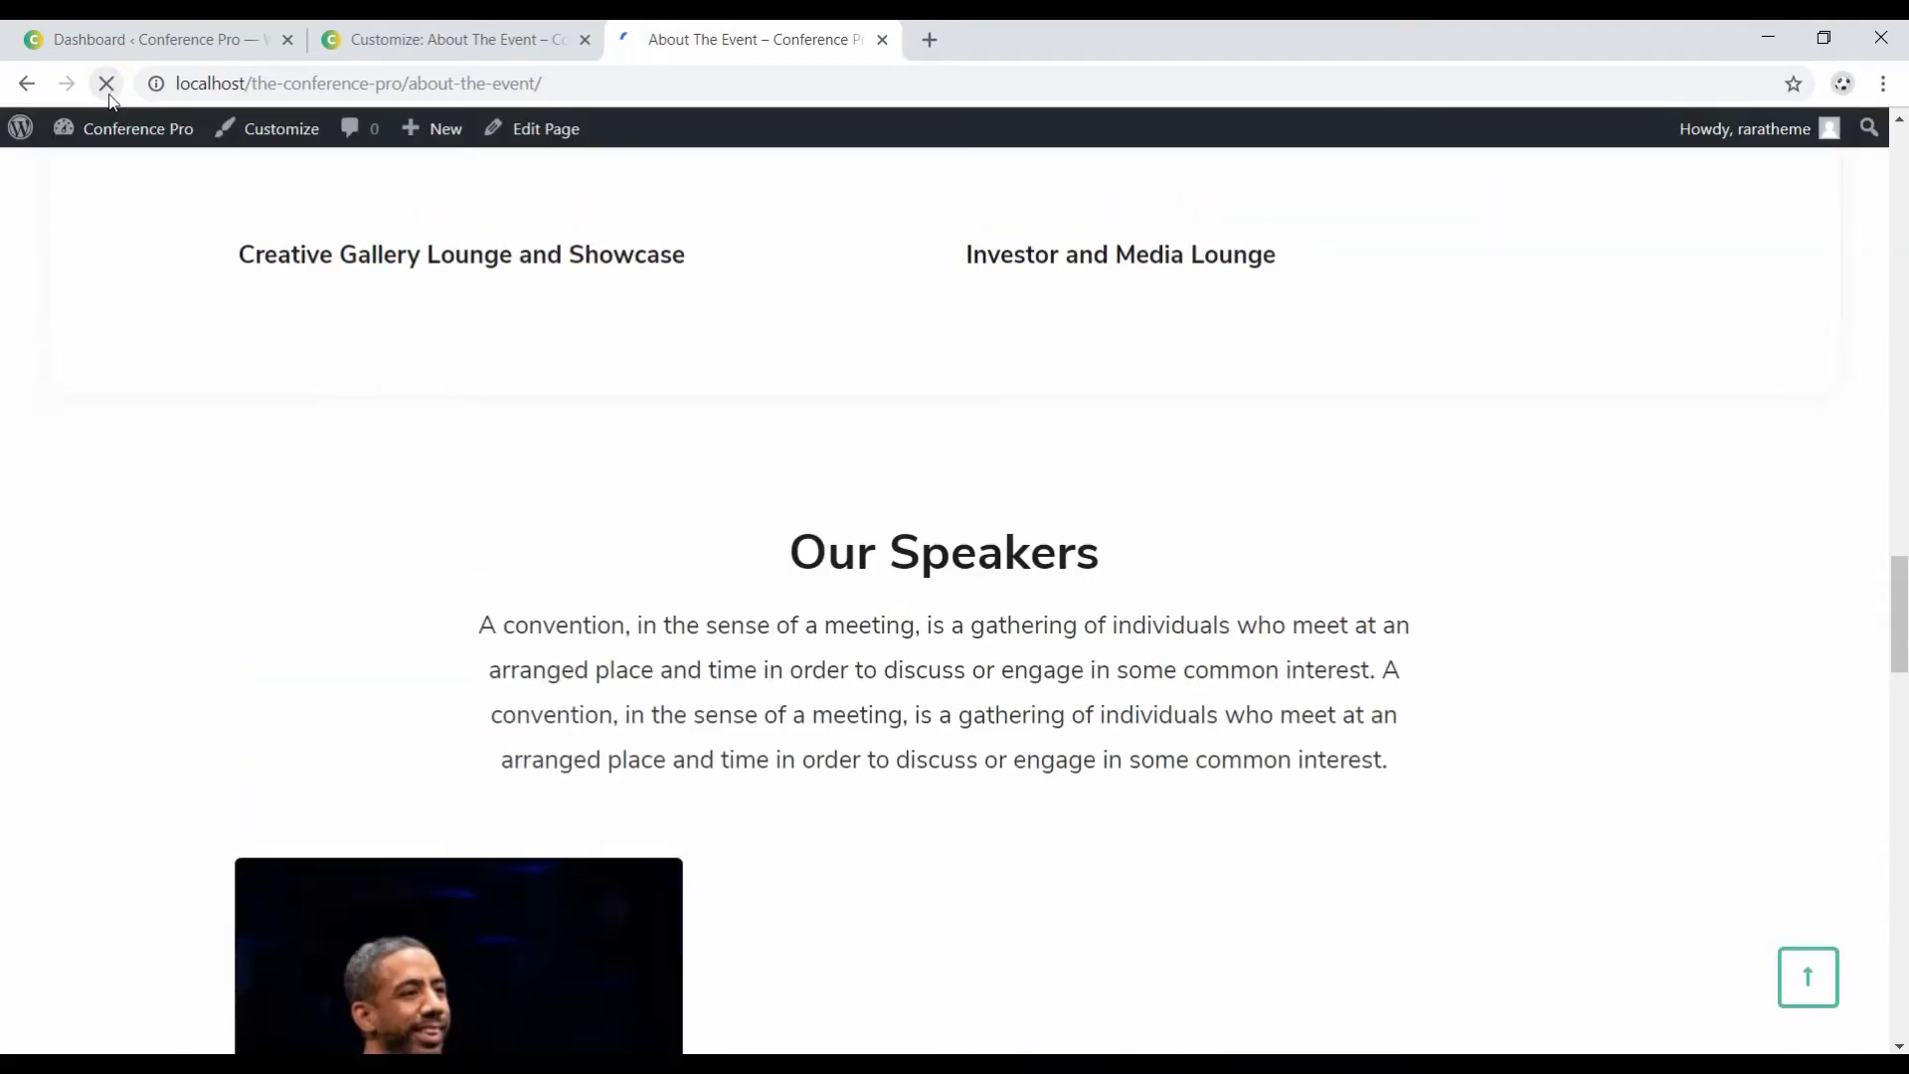
{"action": "scroll", "coordinate": [557, 453], "scroll_direction": "down", "scroll_amount": 7}
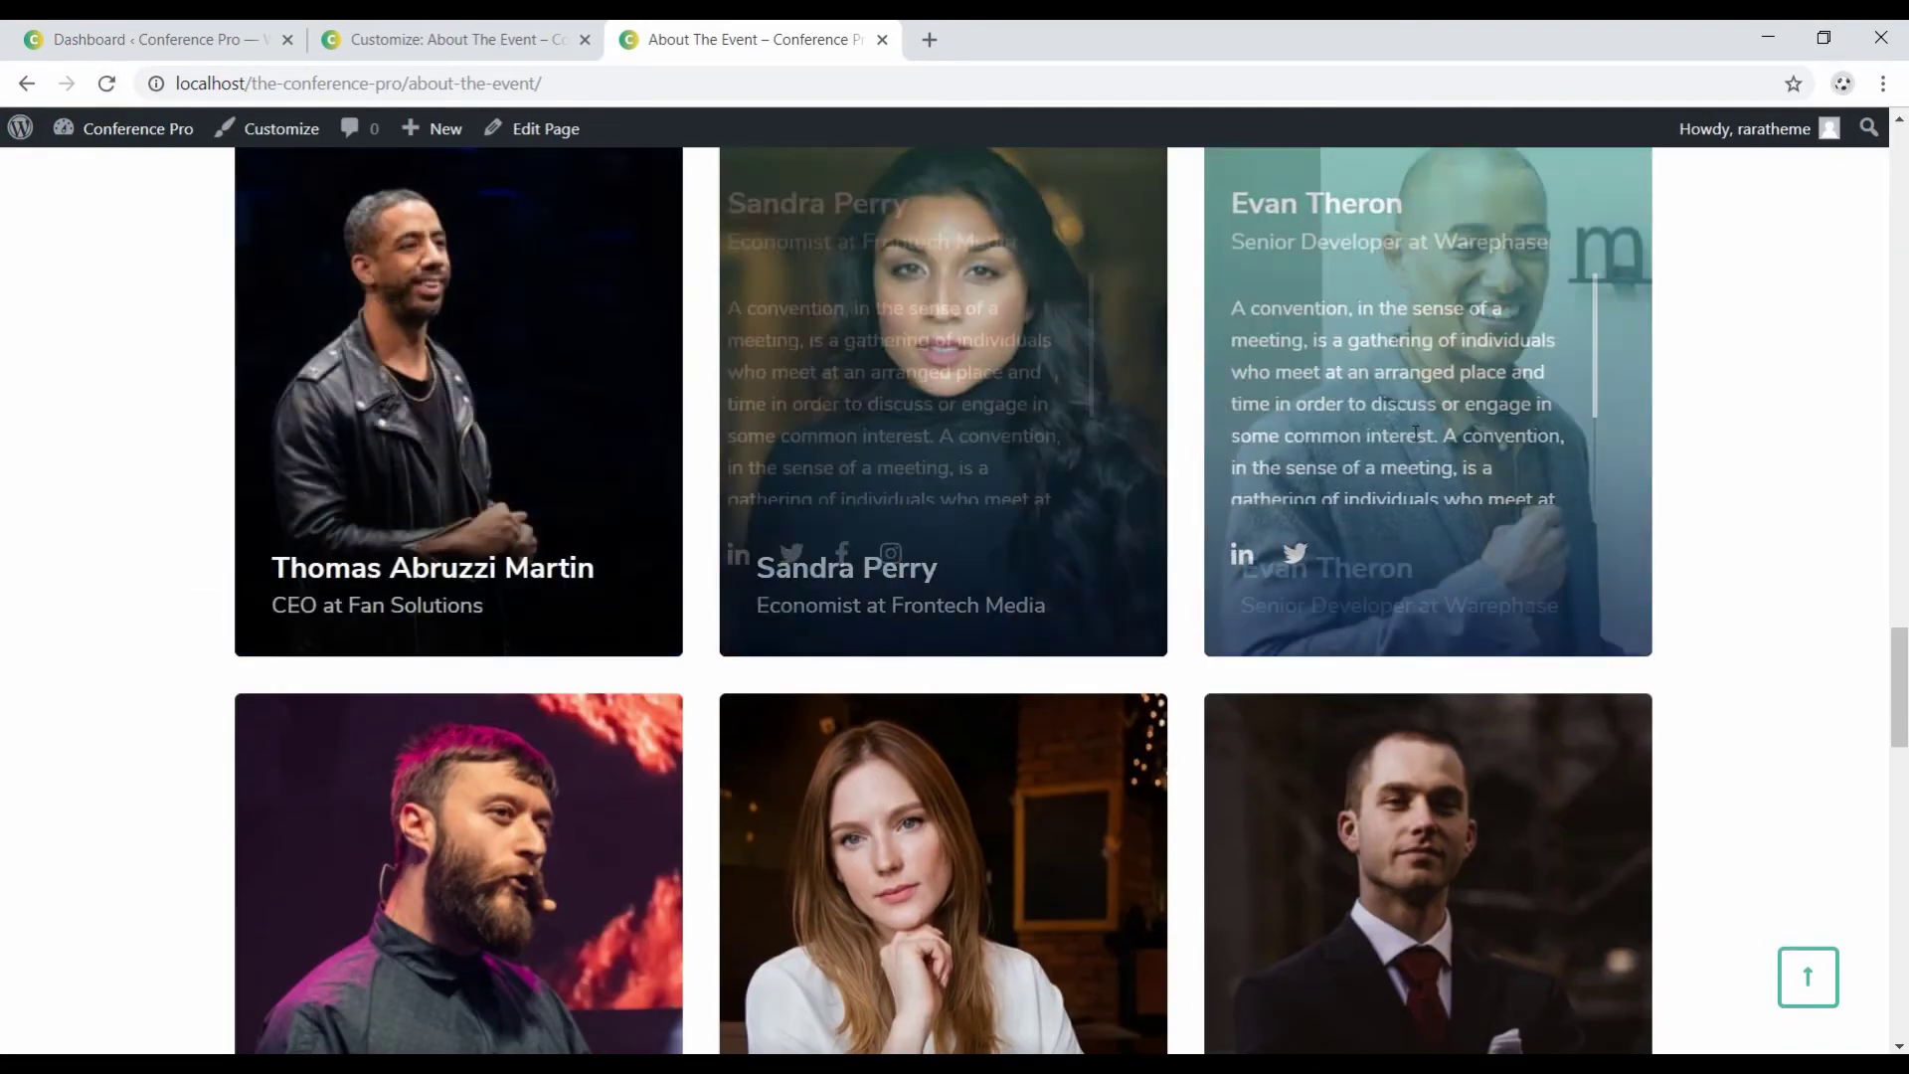
{"action": "scroll", "coordinate": [410, 602], "scroll_direction": "down", "scroll_amount": 2}
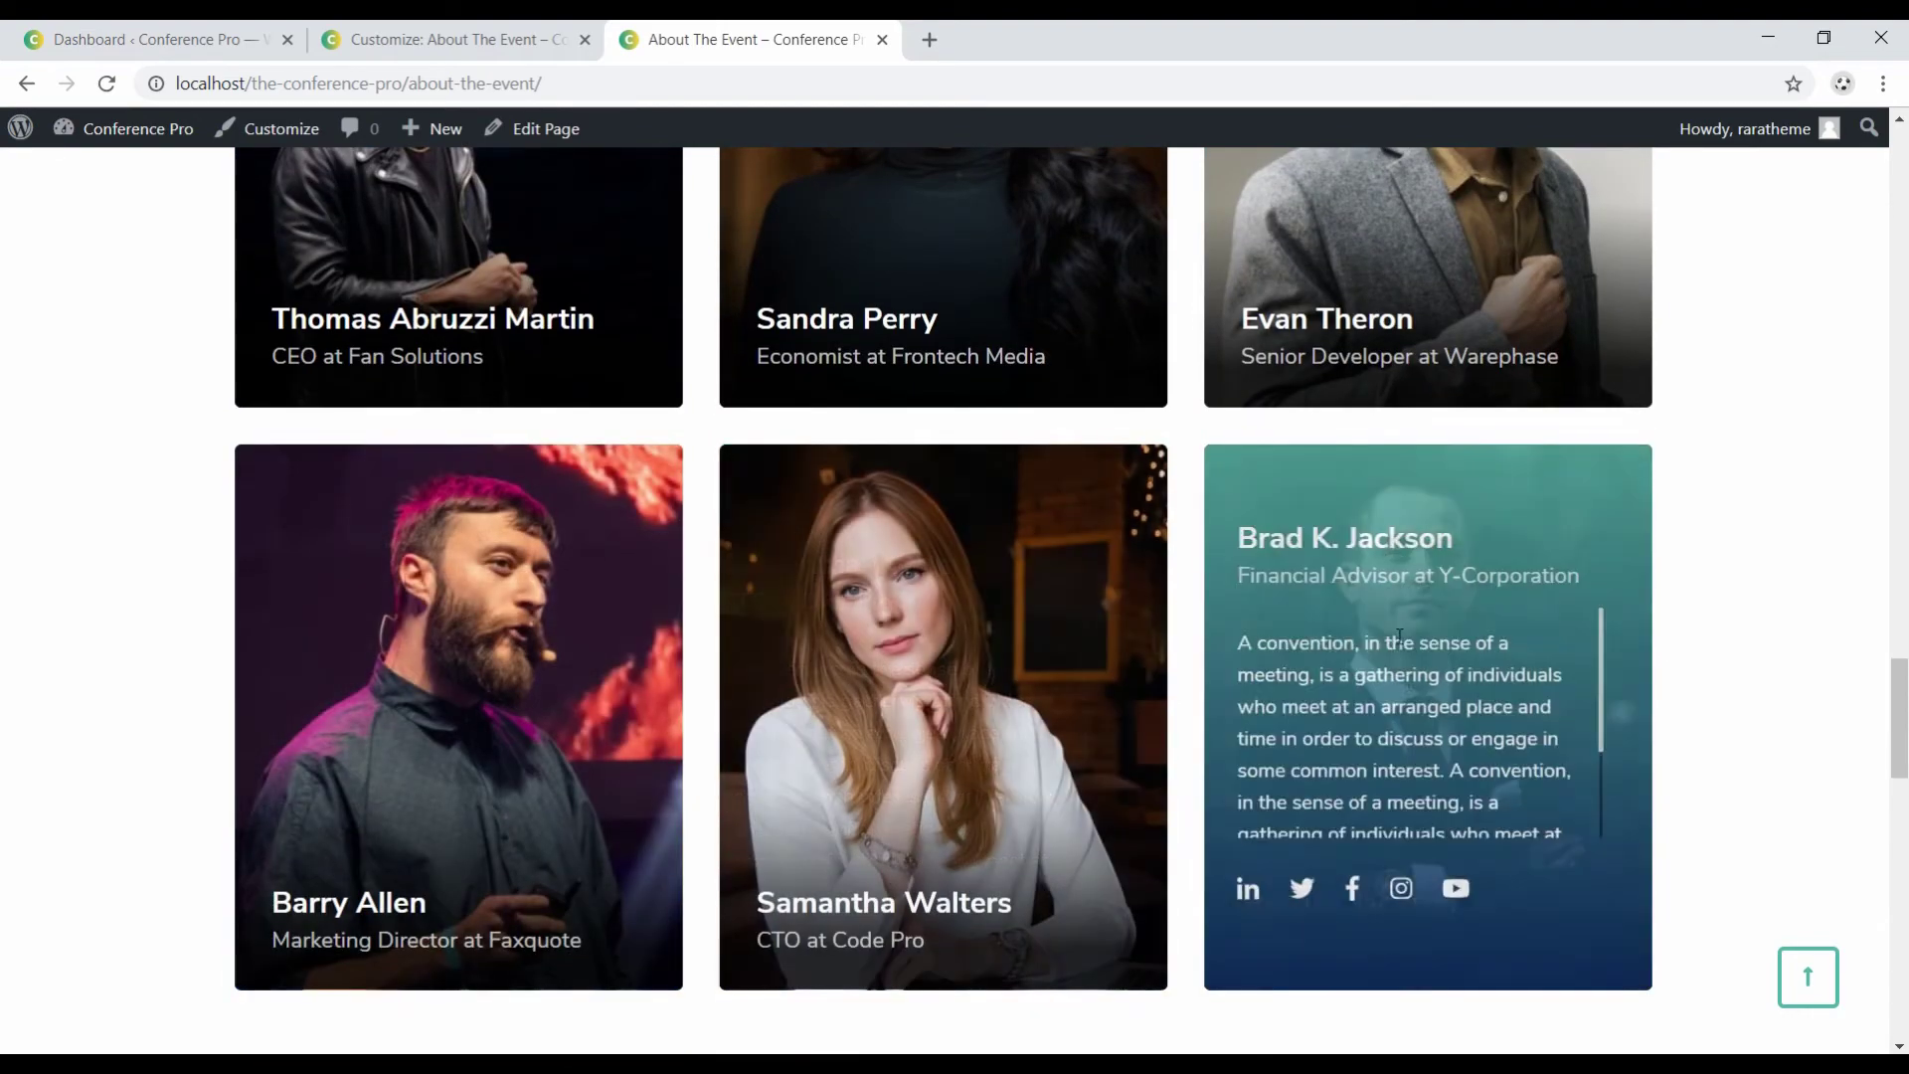
{"action": "scroll", "coordinate": [1422, 726], "scroll_direction": "down", "scroll_amount": 3}
Add a Rara: Stat Counter Widget to the About Template Stat Counter Section in the Customizer.
{"action": "left_click", "coordinate": [416, 27]}
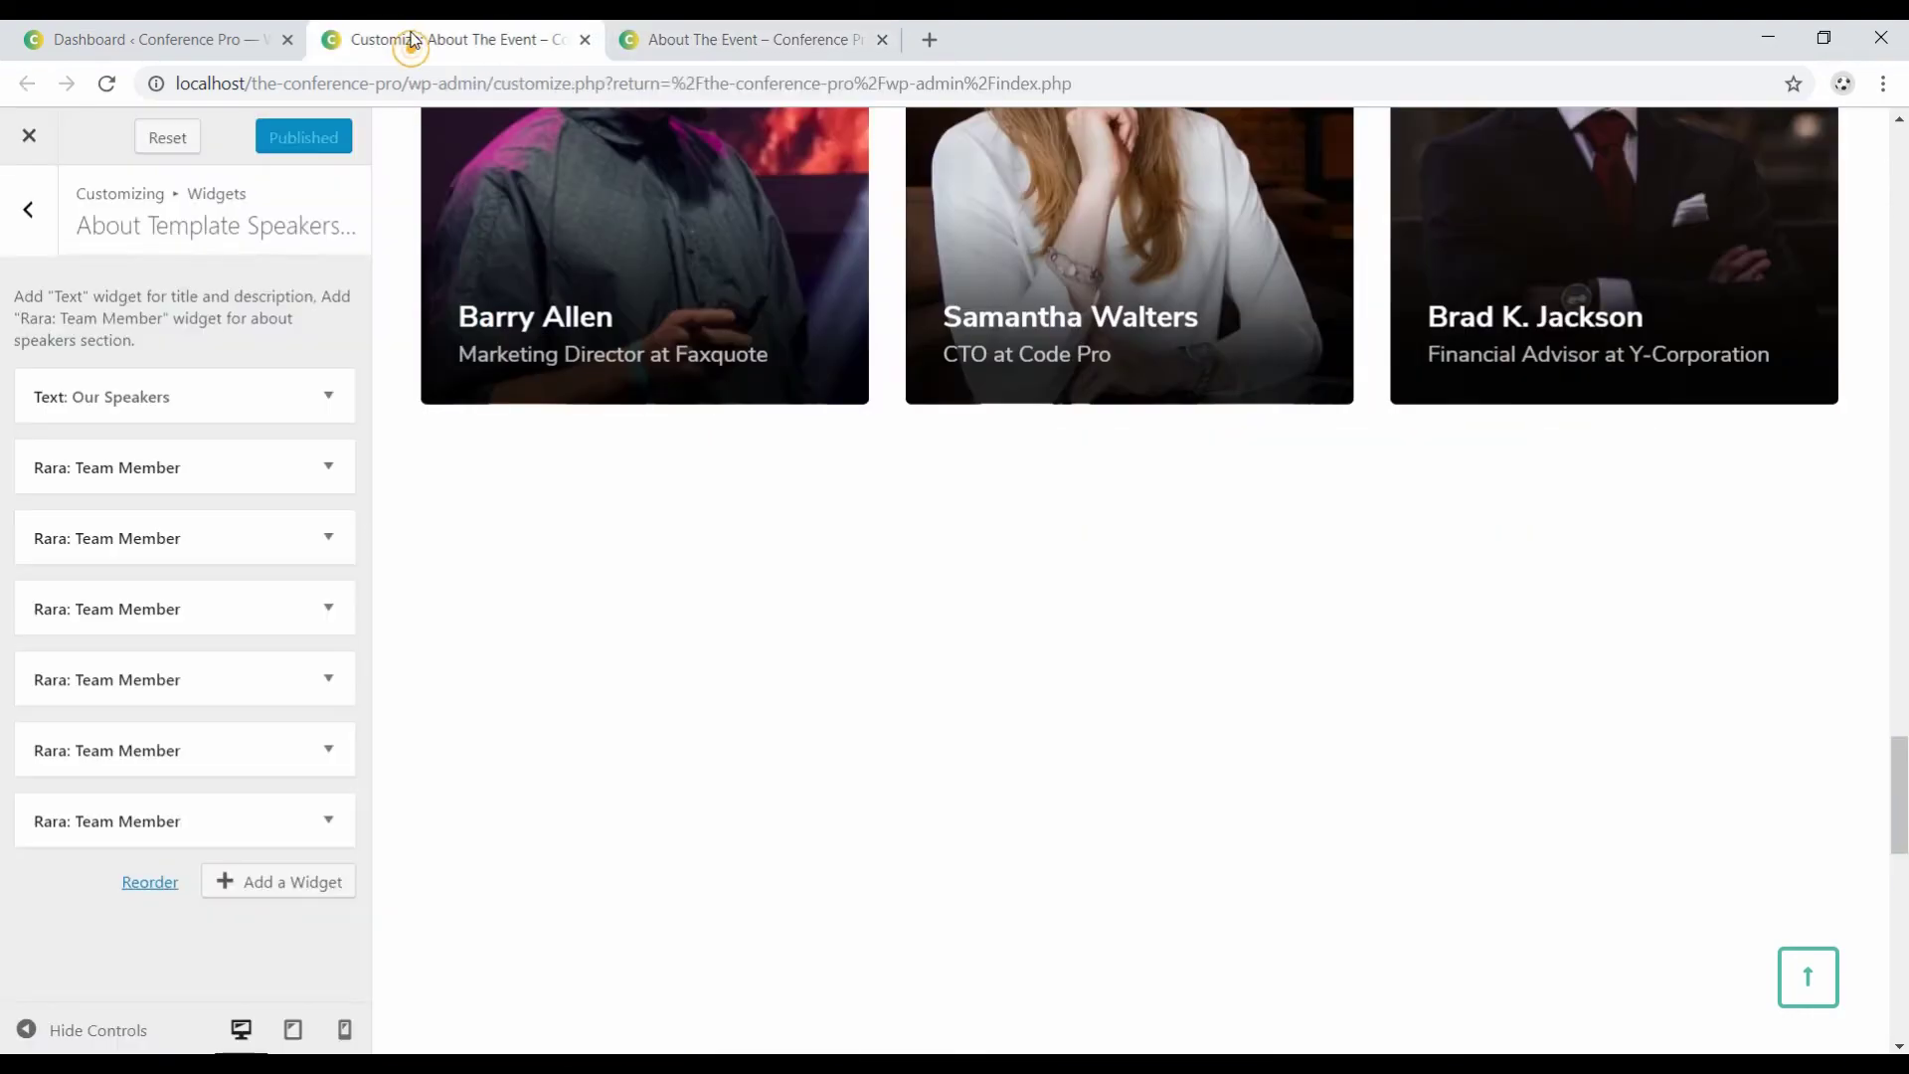
{"action": "left_click", "coordinate": [28, 209]}
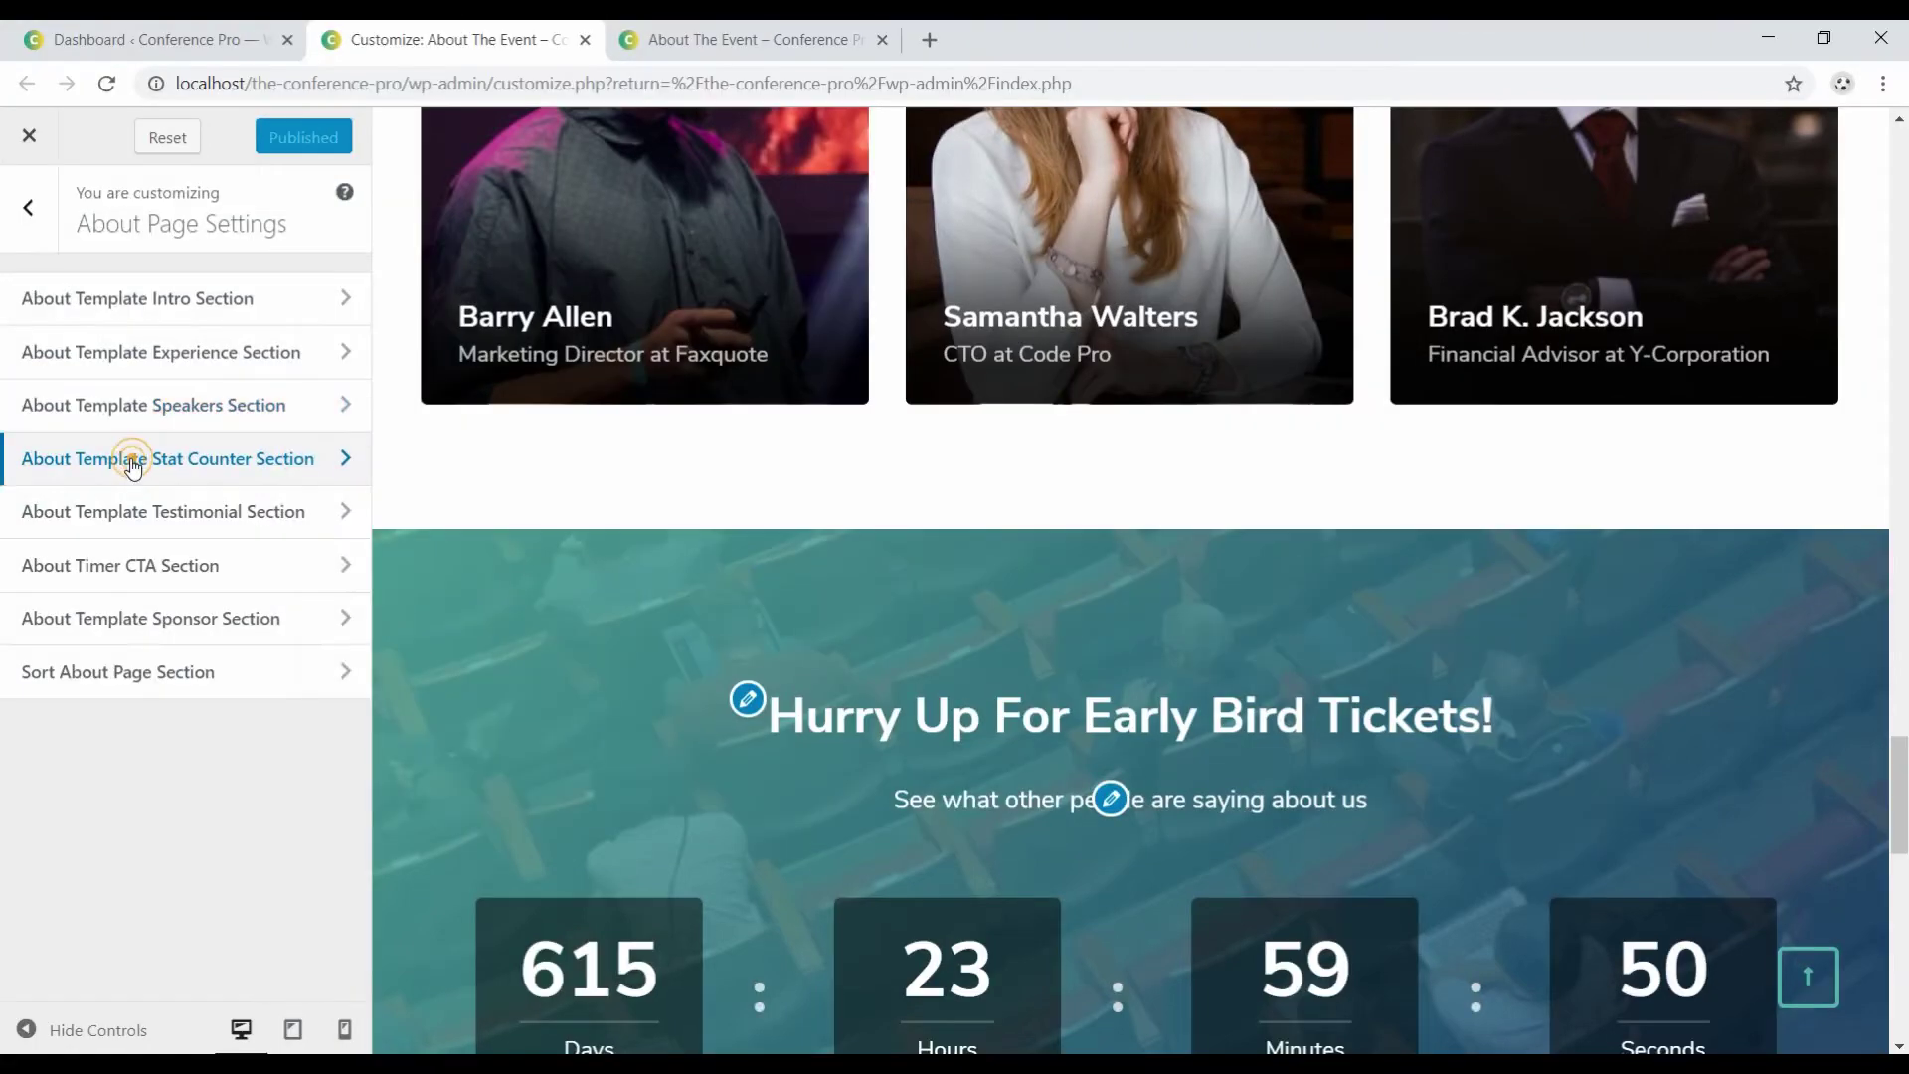
{"action": "left_click", "coordinate": [130, 458]}
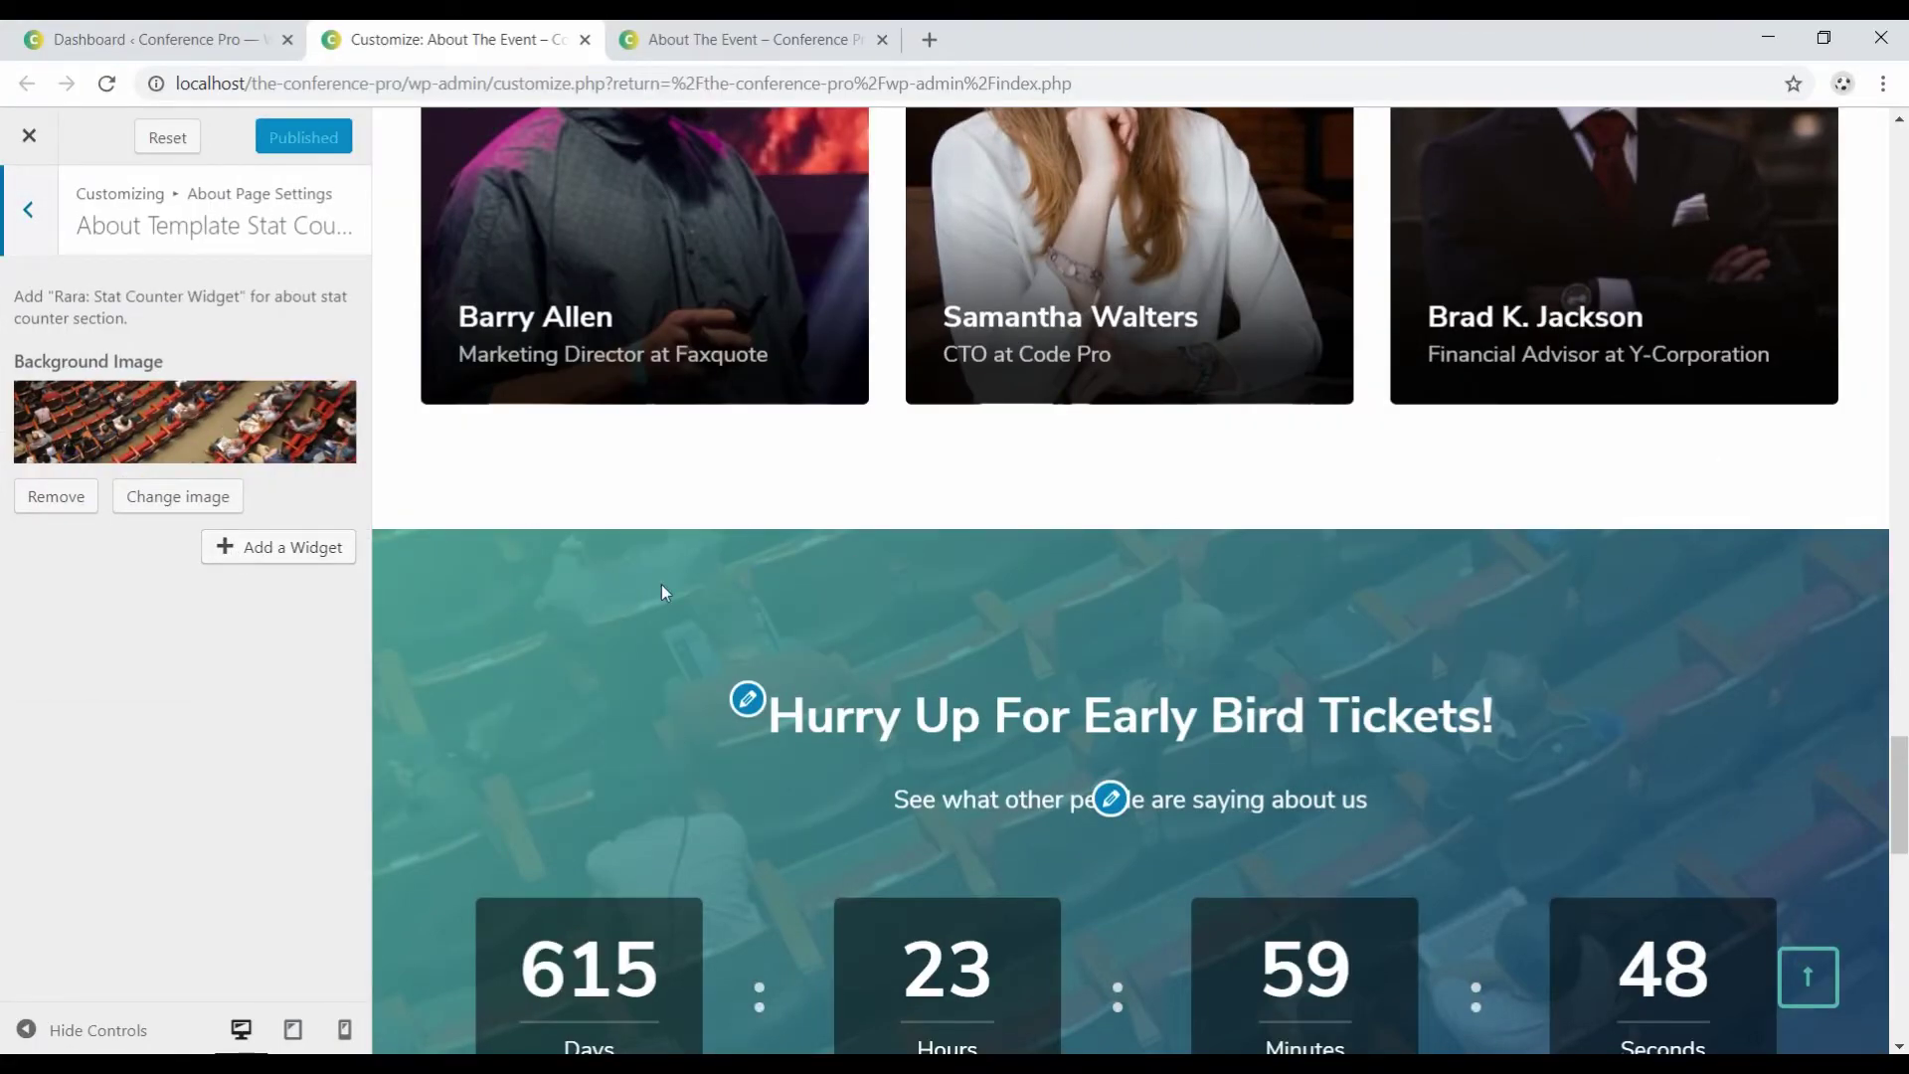
{"action": "scroll", "coordinate": [662, 591], "scroll_direction": "down", "scroll_amount": 3}
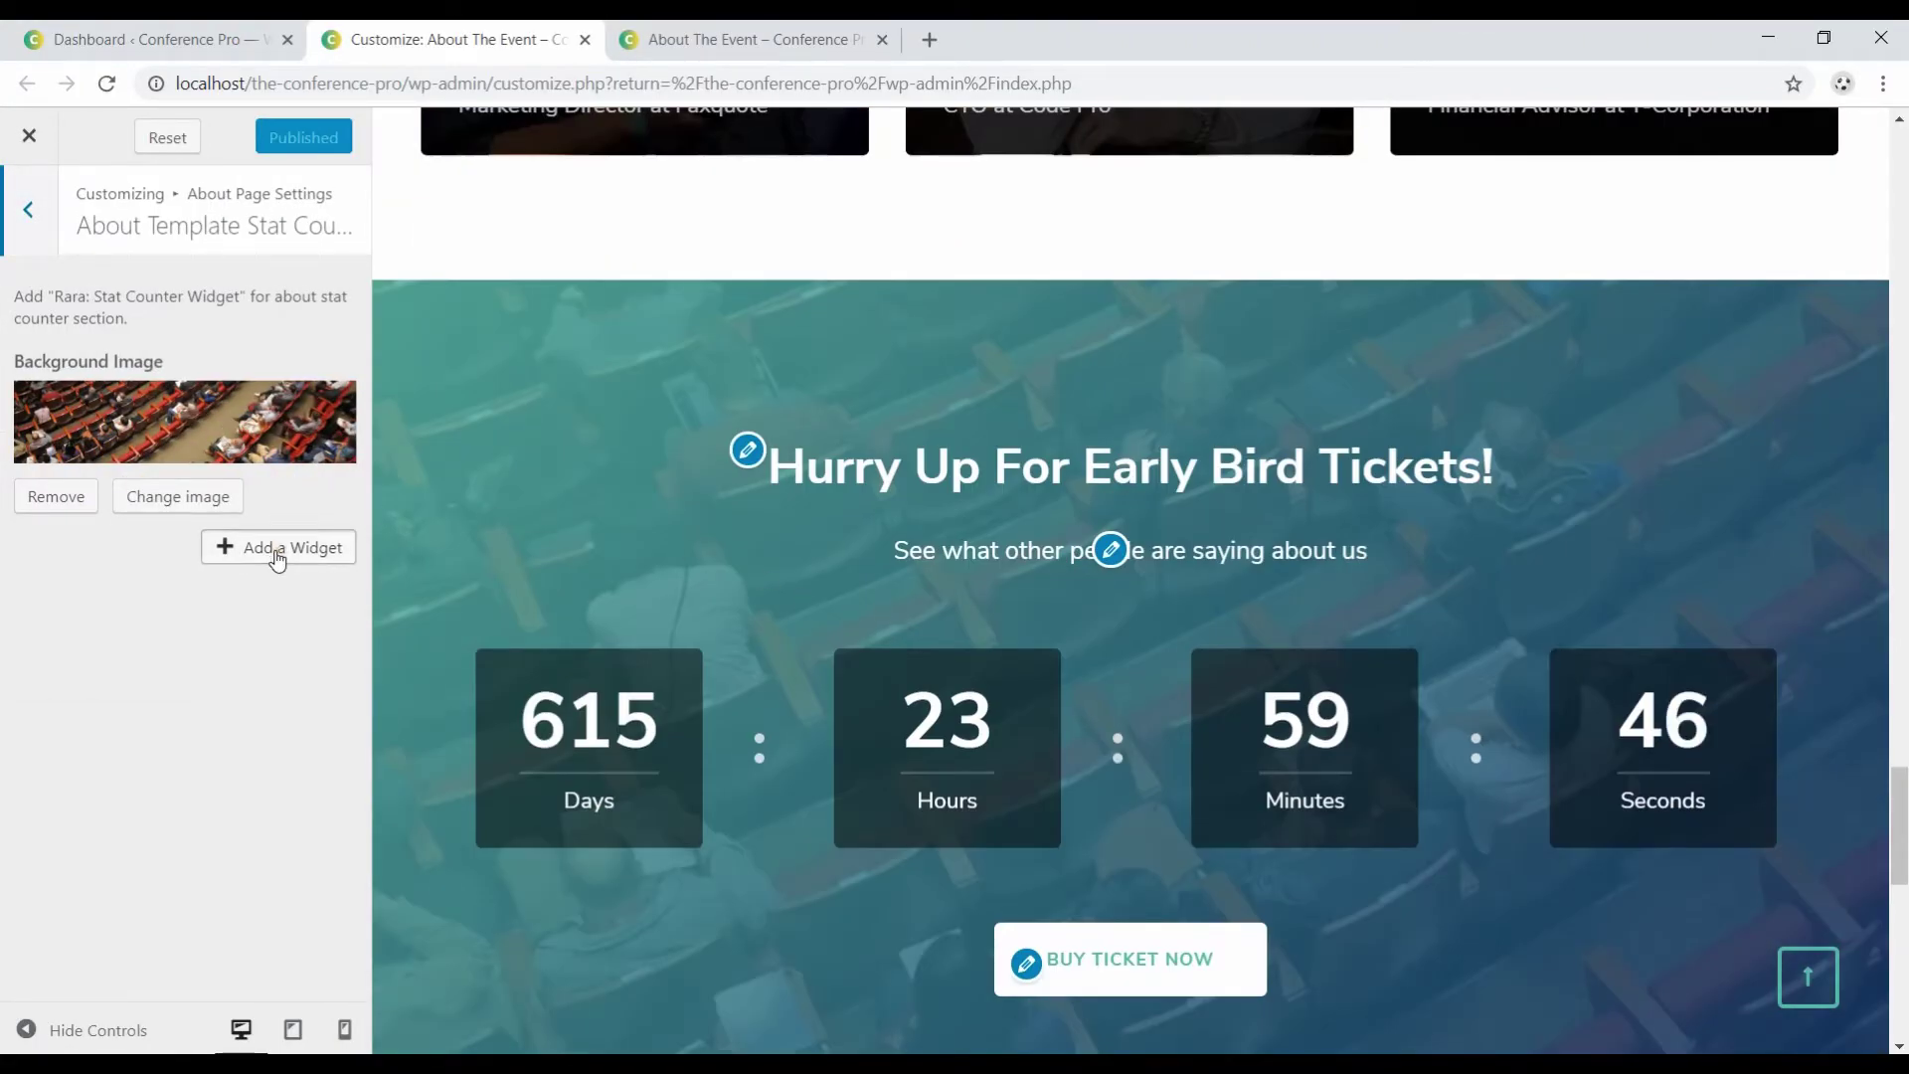
{"action": "left_click", "coordinate": [278, 547]}
{"action": "left_click", "coordinate": [501, 148]}
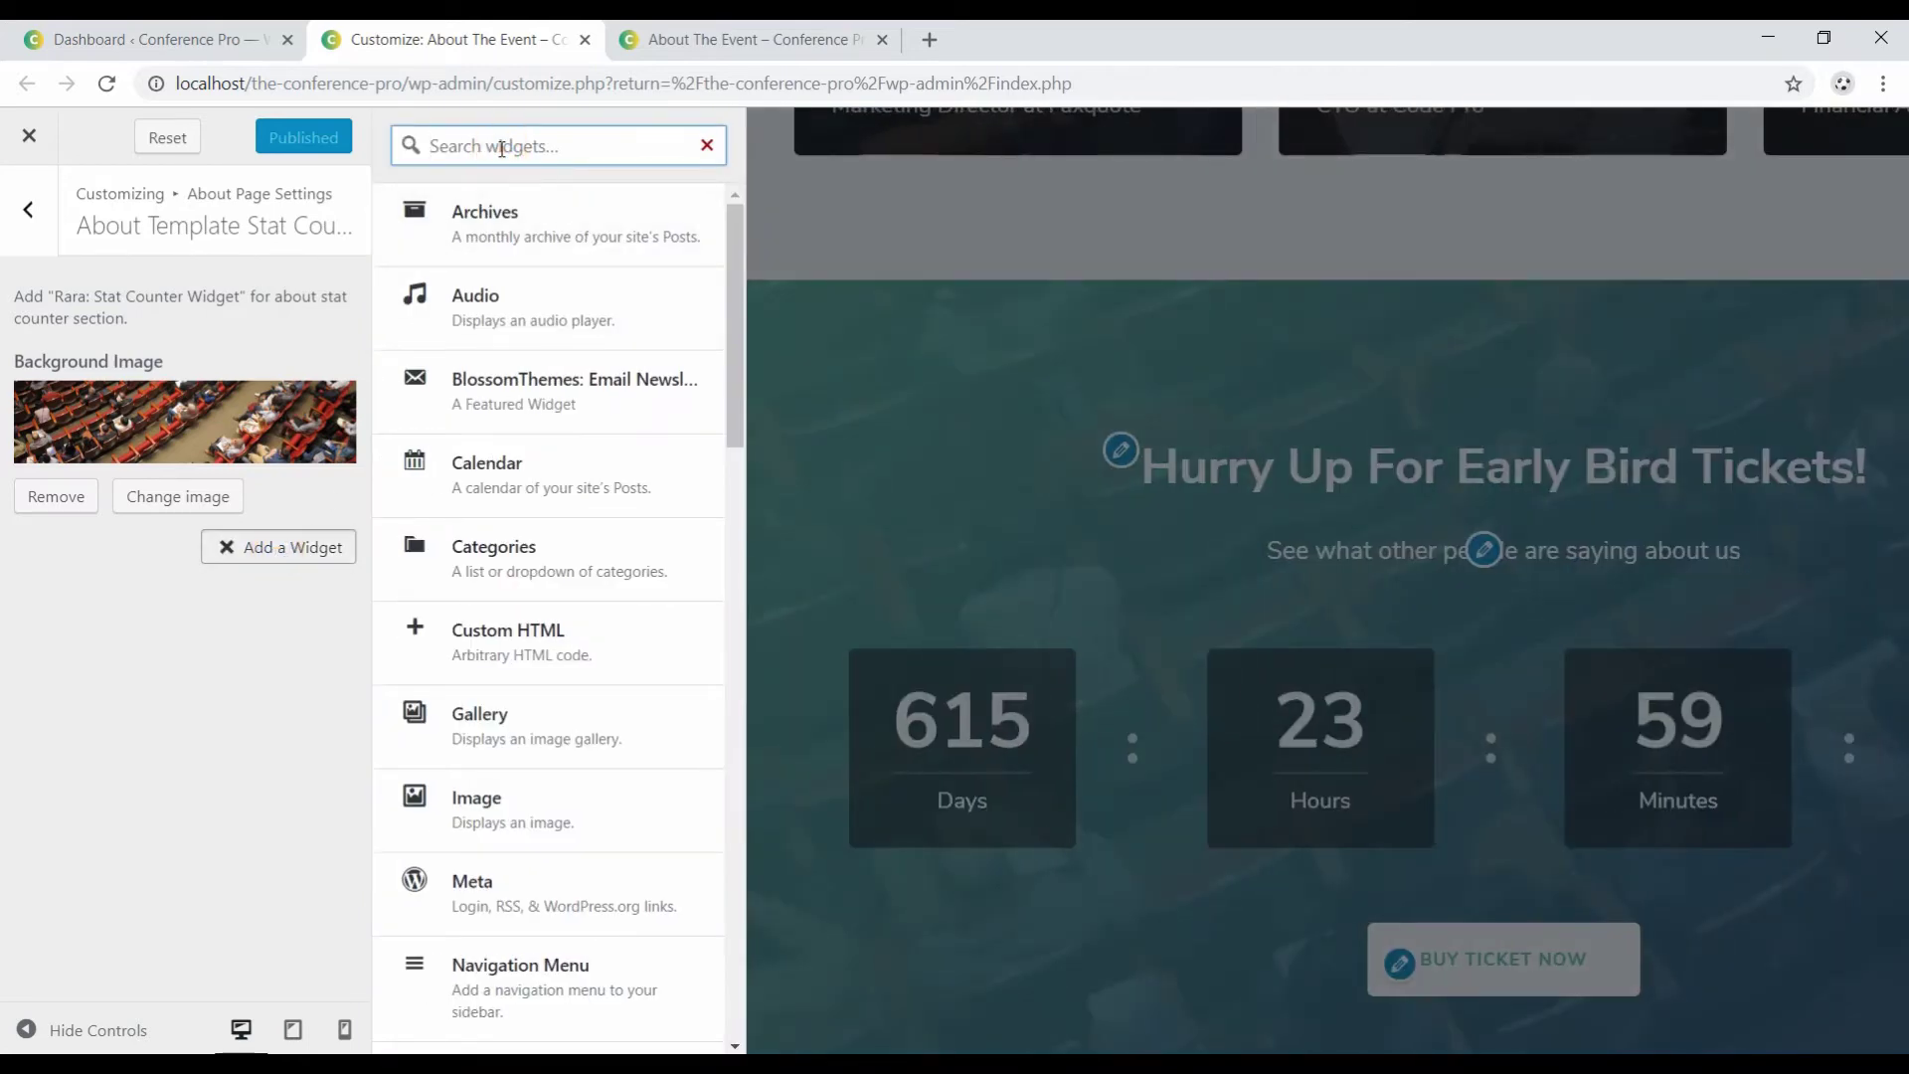
{"action": "type", "text": "stat"}
{"action": "left_click", "coordinate": [477, 224]}
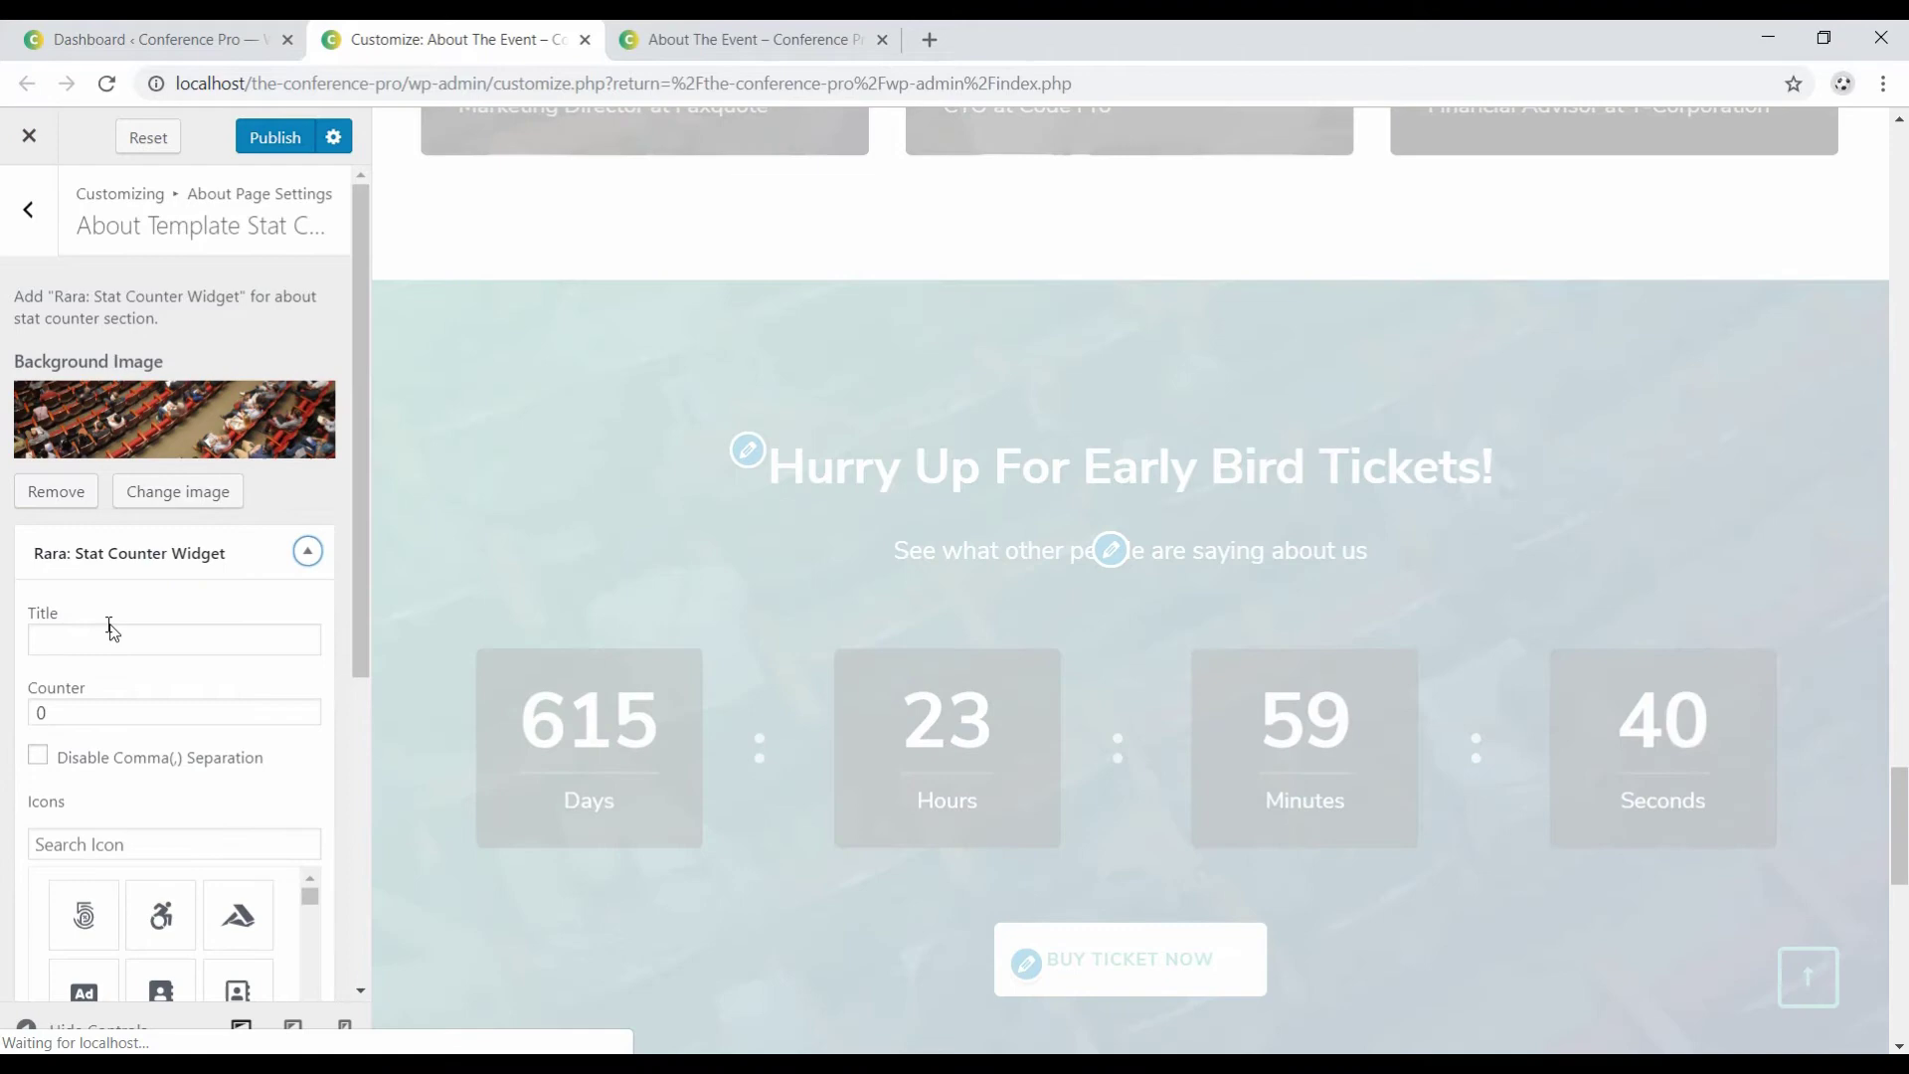
Title the new stat counter widget "Hours".
{"action": "left_click", "coordinate": [100, 638]}
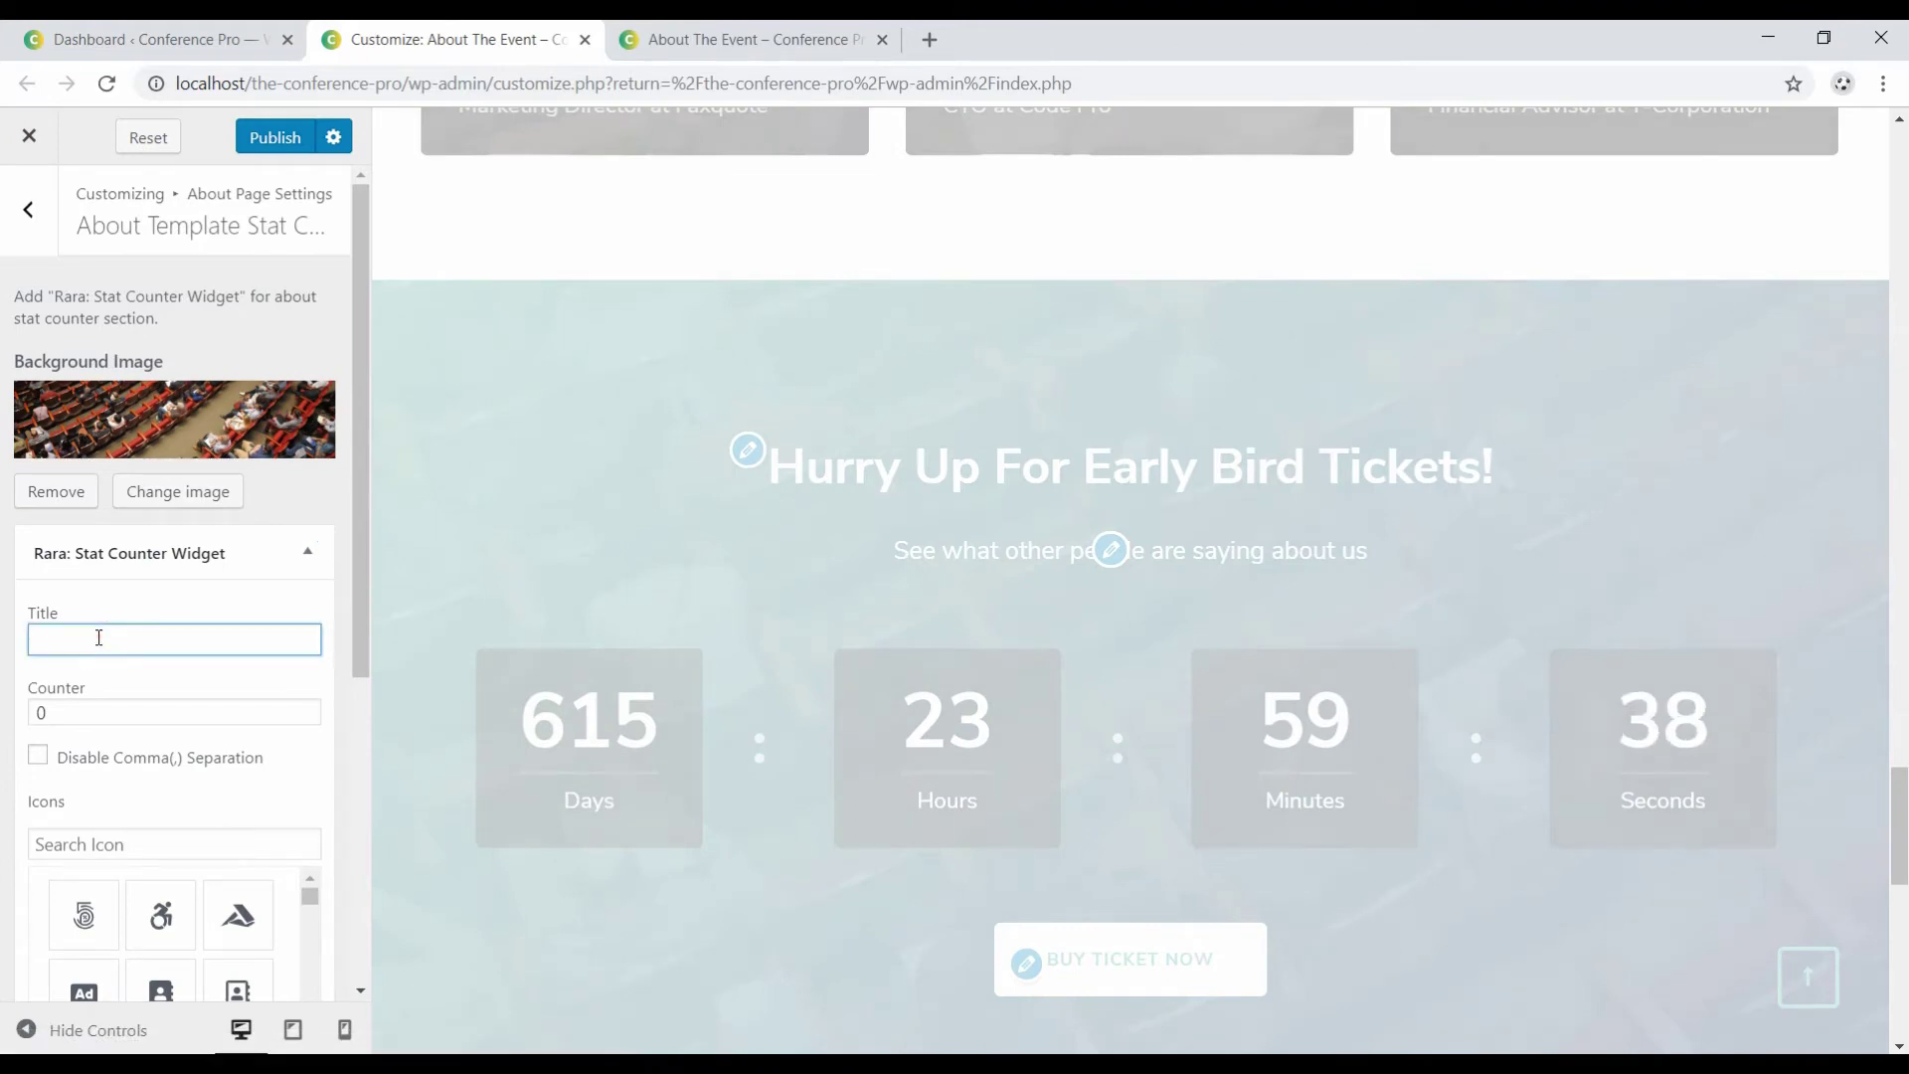
{"action": "type", "text": "head"}
{"action": "key", "text": "BackSpace"}
{"action": "key", "text": "BackSpace"}
{"action": "key", "text": "BackSpace"}
{"action": "key", "text": "BackSpace"}
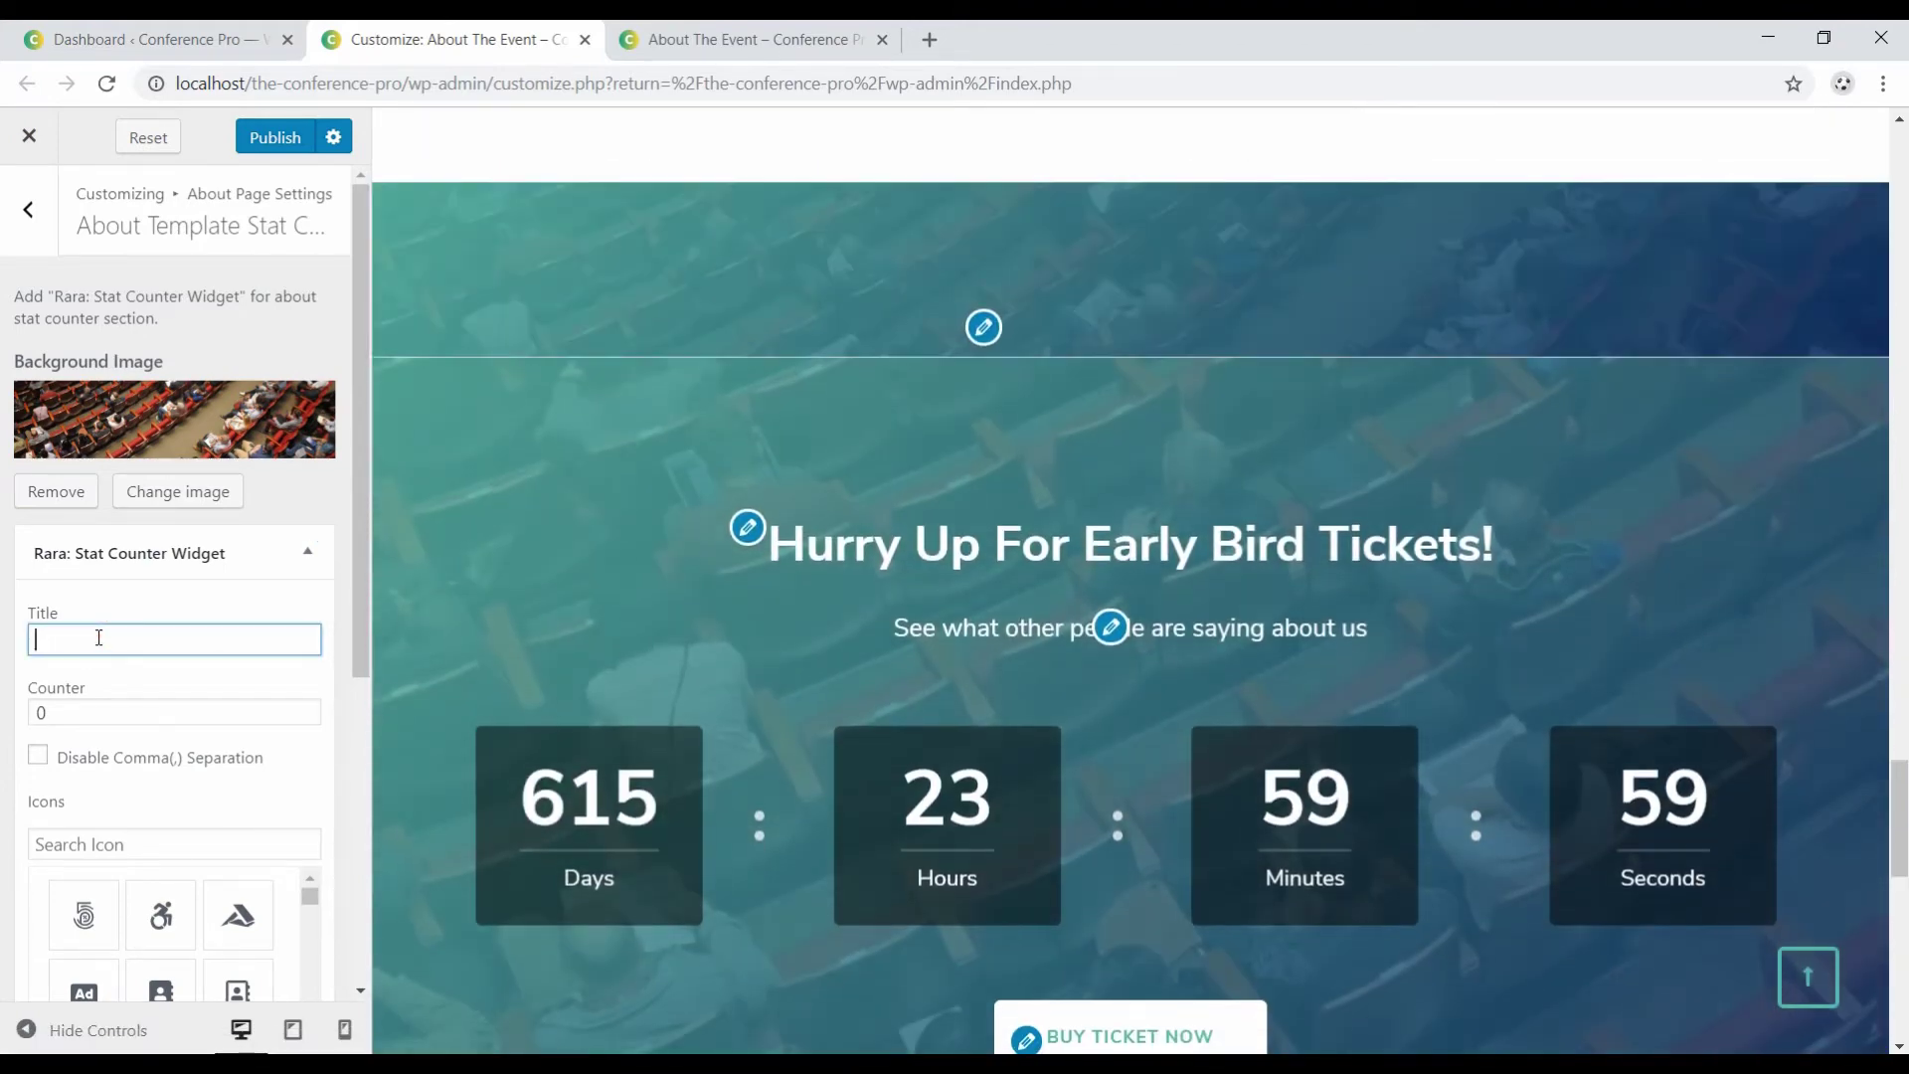
{"action": "type", "text": "Hours"}
{"action": "key", "text": "Tab"}
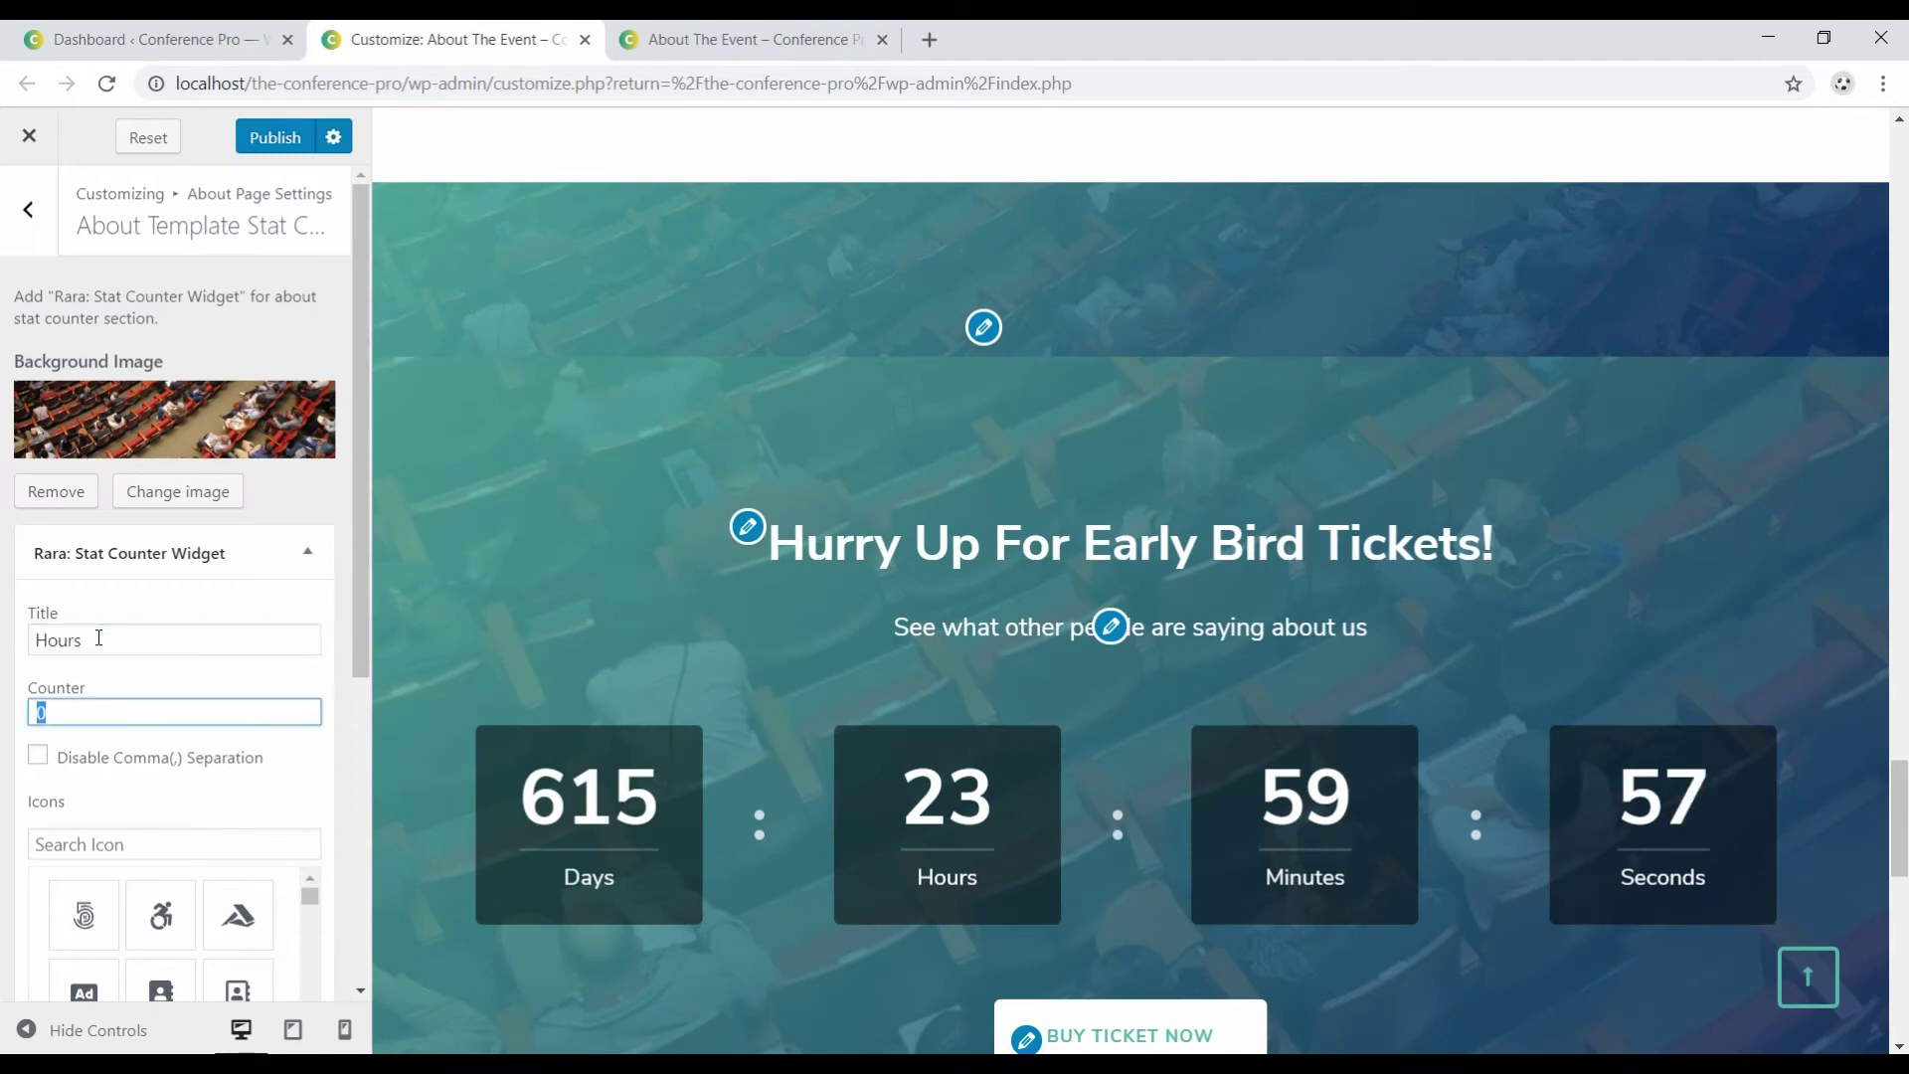
Set the Hours widget's counter to 48, give it the solid clock icon, and collapse the widget.
{"action": "left_click", "coordinate": [102, 842]}
{"action": "type", "text": "clock"}
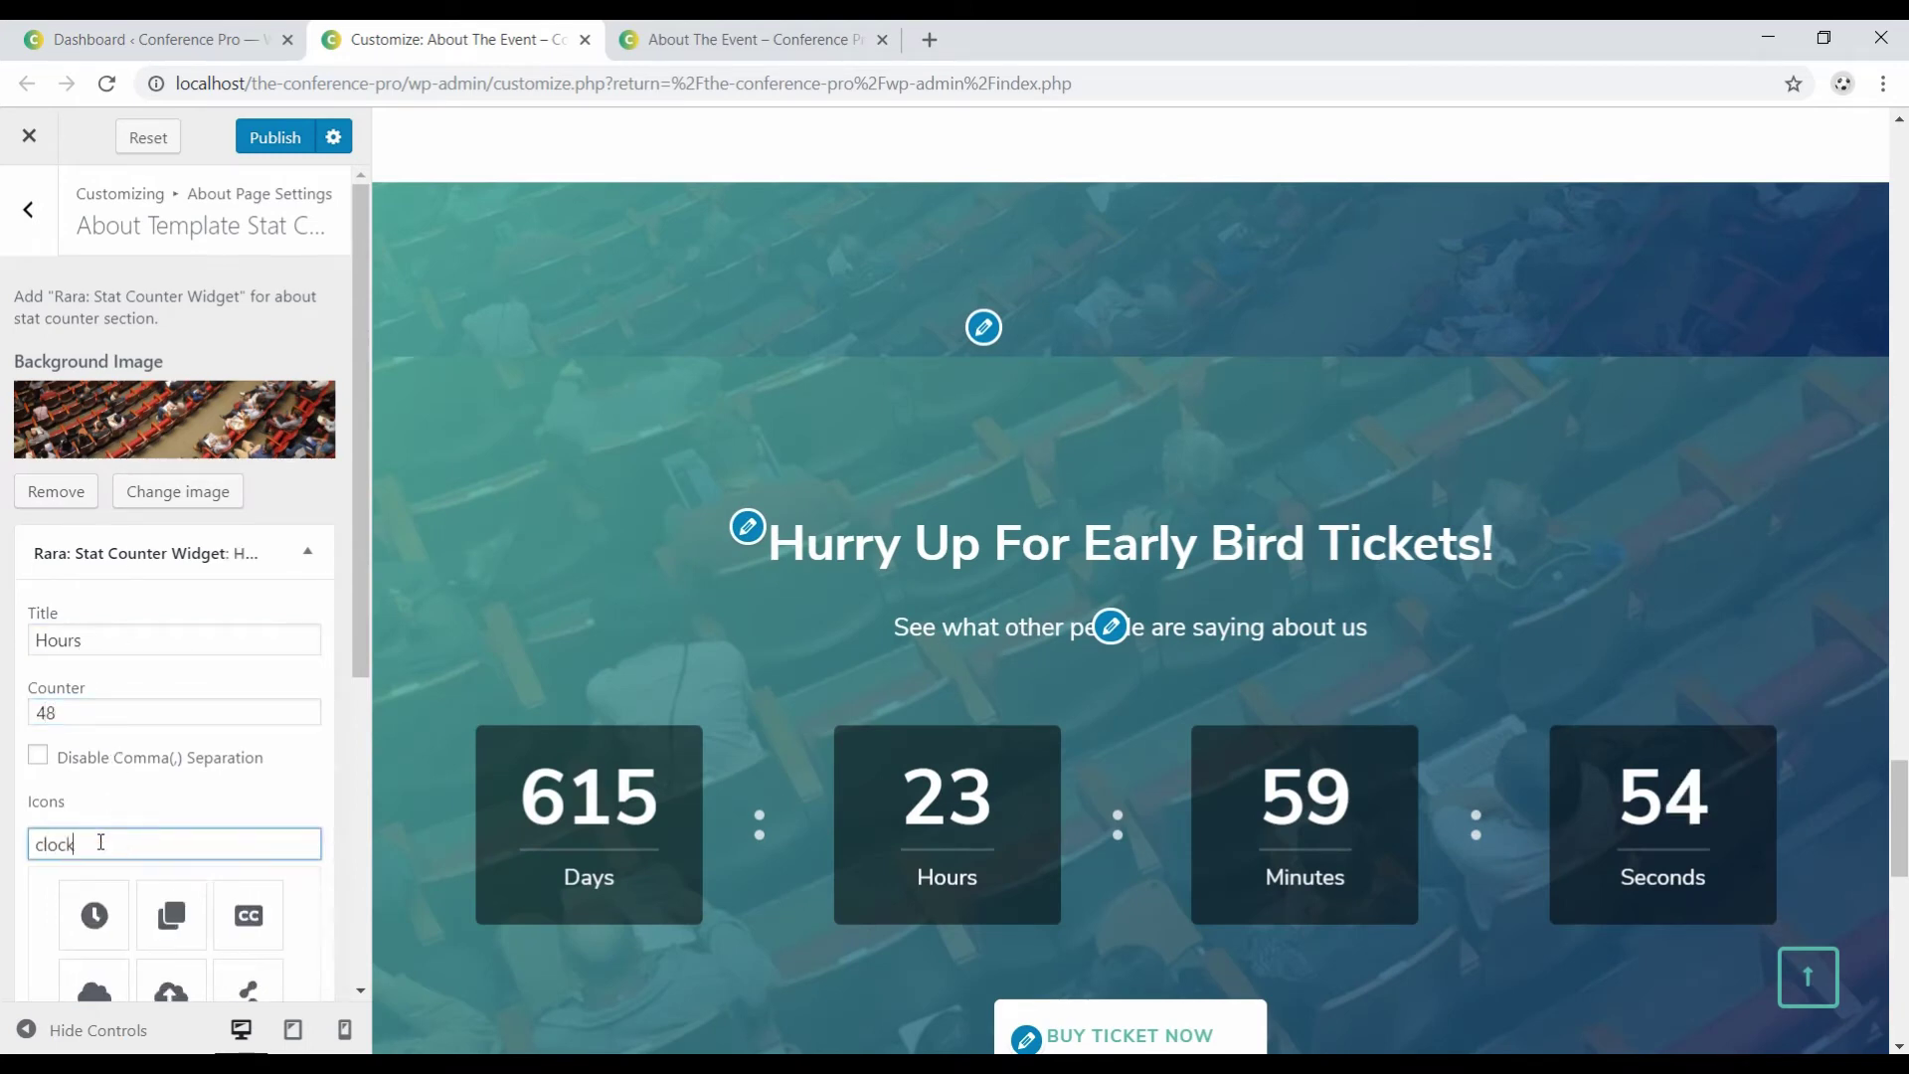
{"action": "left_click", "coordinate": [127, 916]}
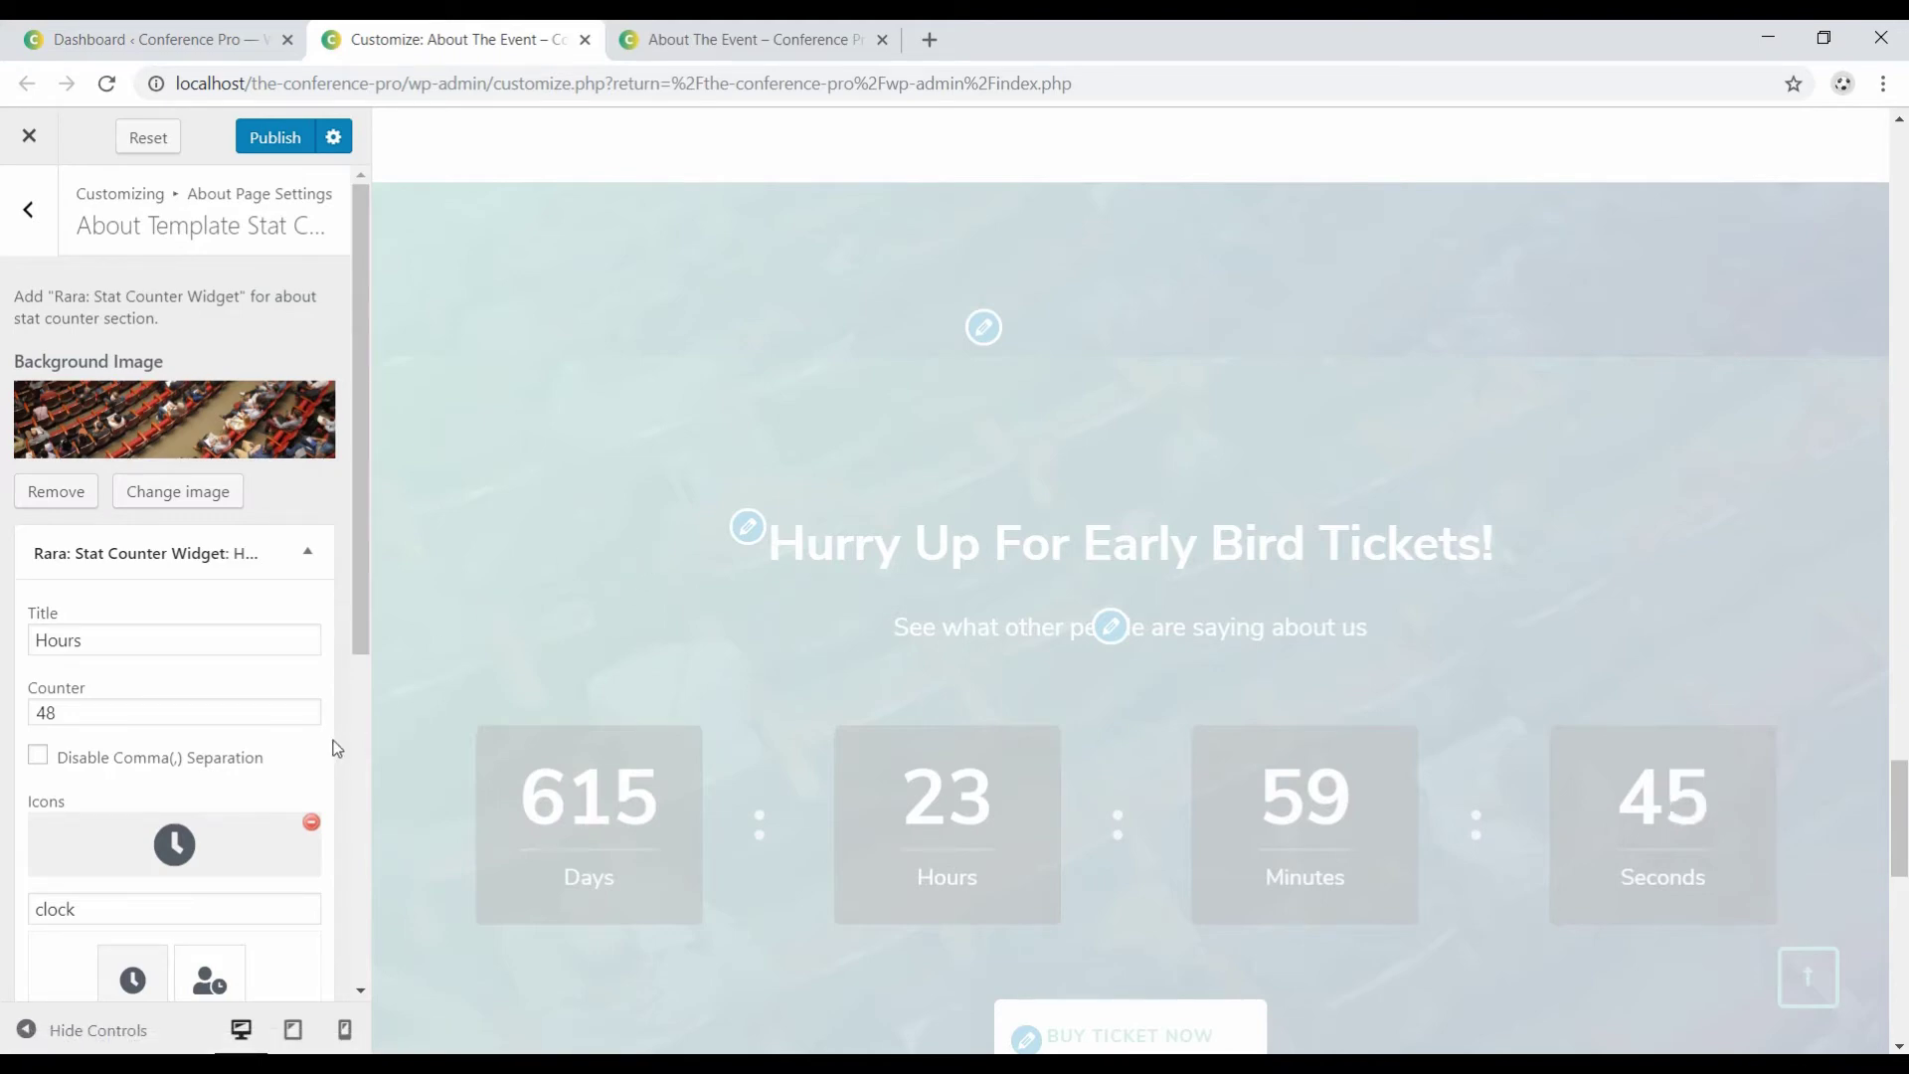
{"action": "scroll", "coordinate": [337, 749], "scroll_direction": "down", "scroll_amount": 4}
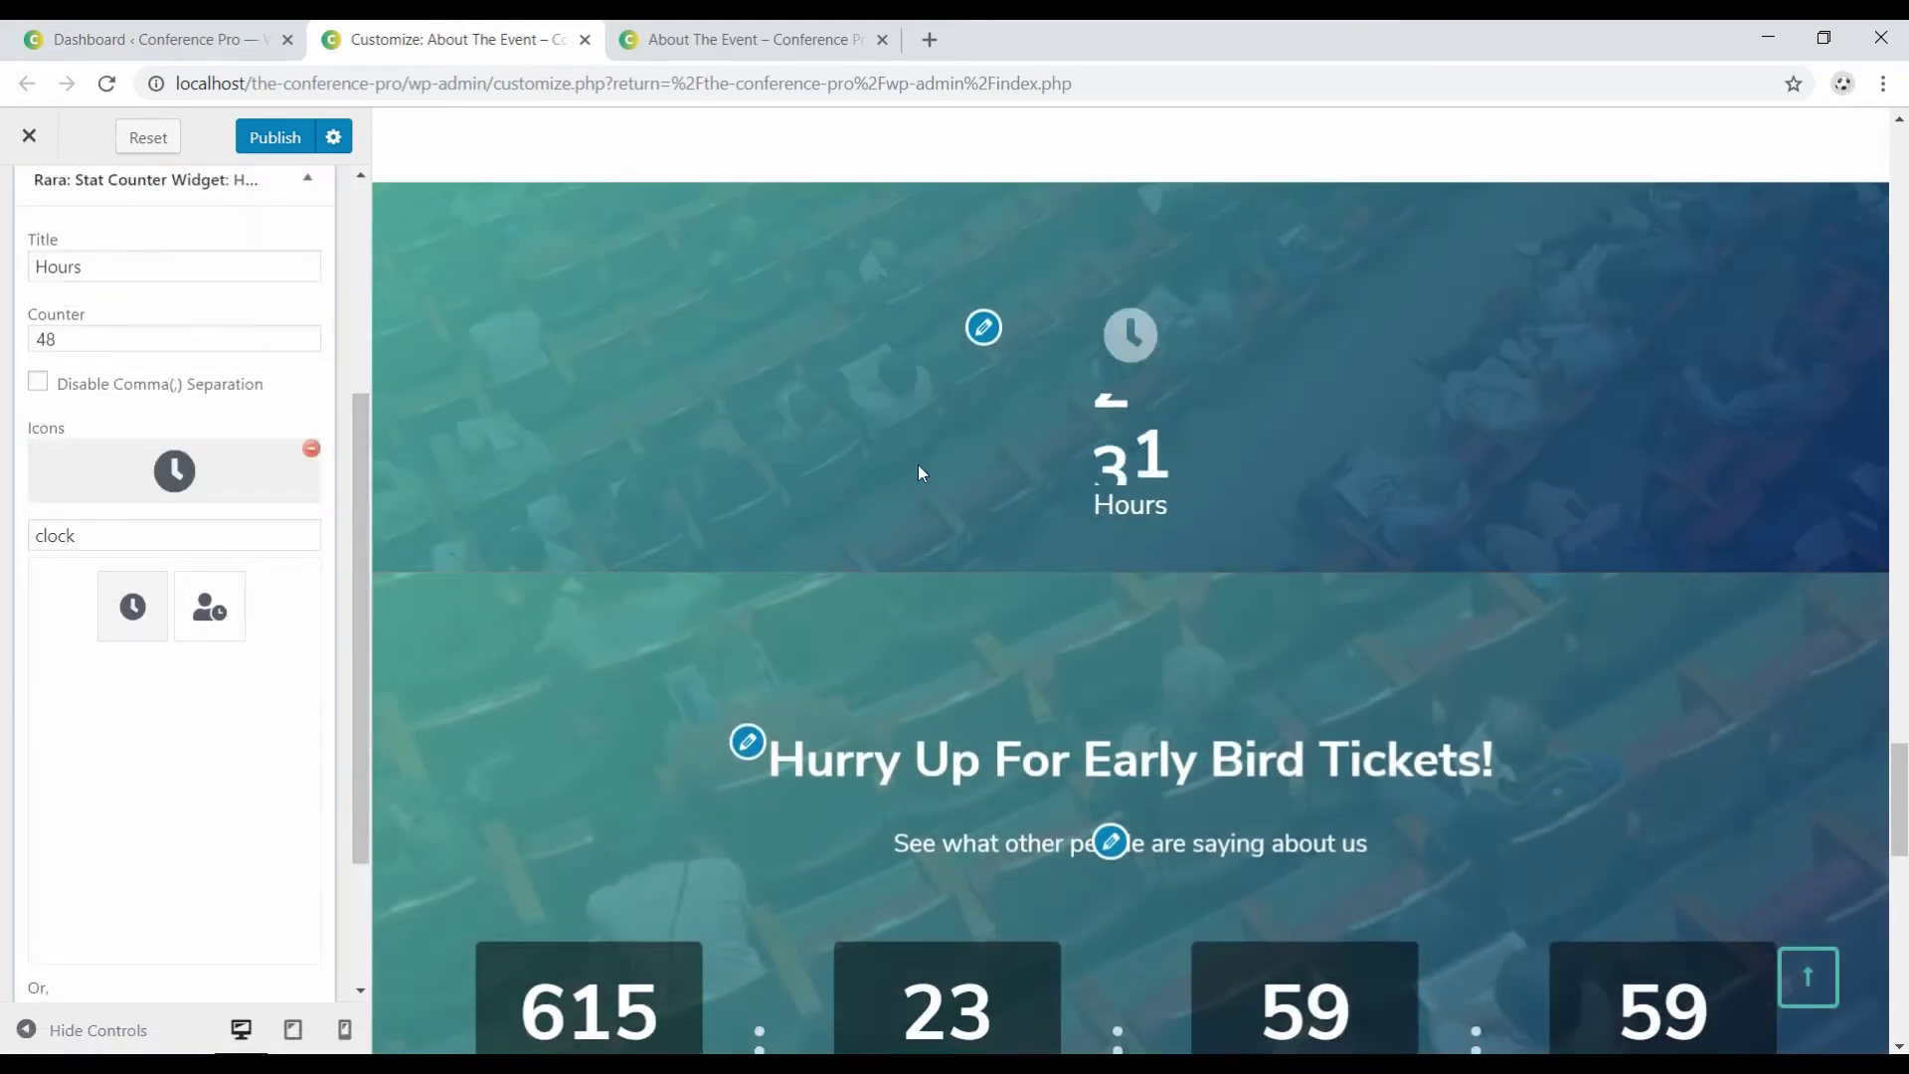
{"action": "scroll", "coordinate": [332, 737], "scroll_direction": "down", "scroll_amount": 3}
{"action": "left_click", "coordinate": [103, 891]}
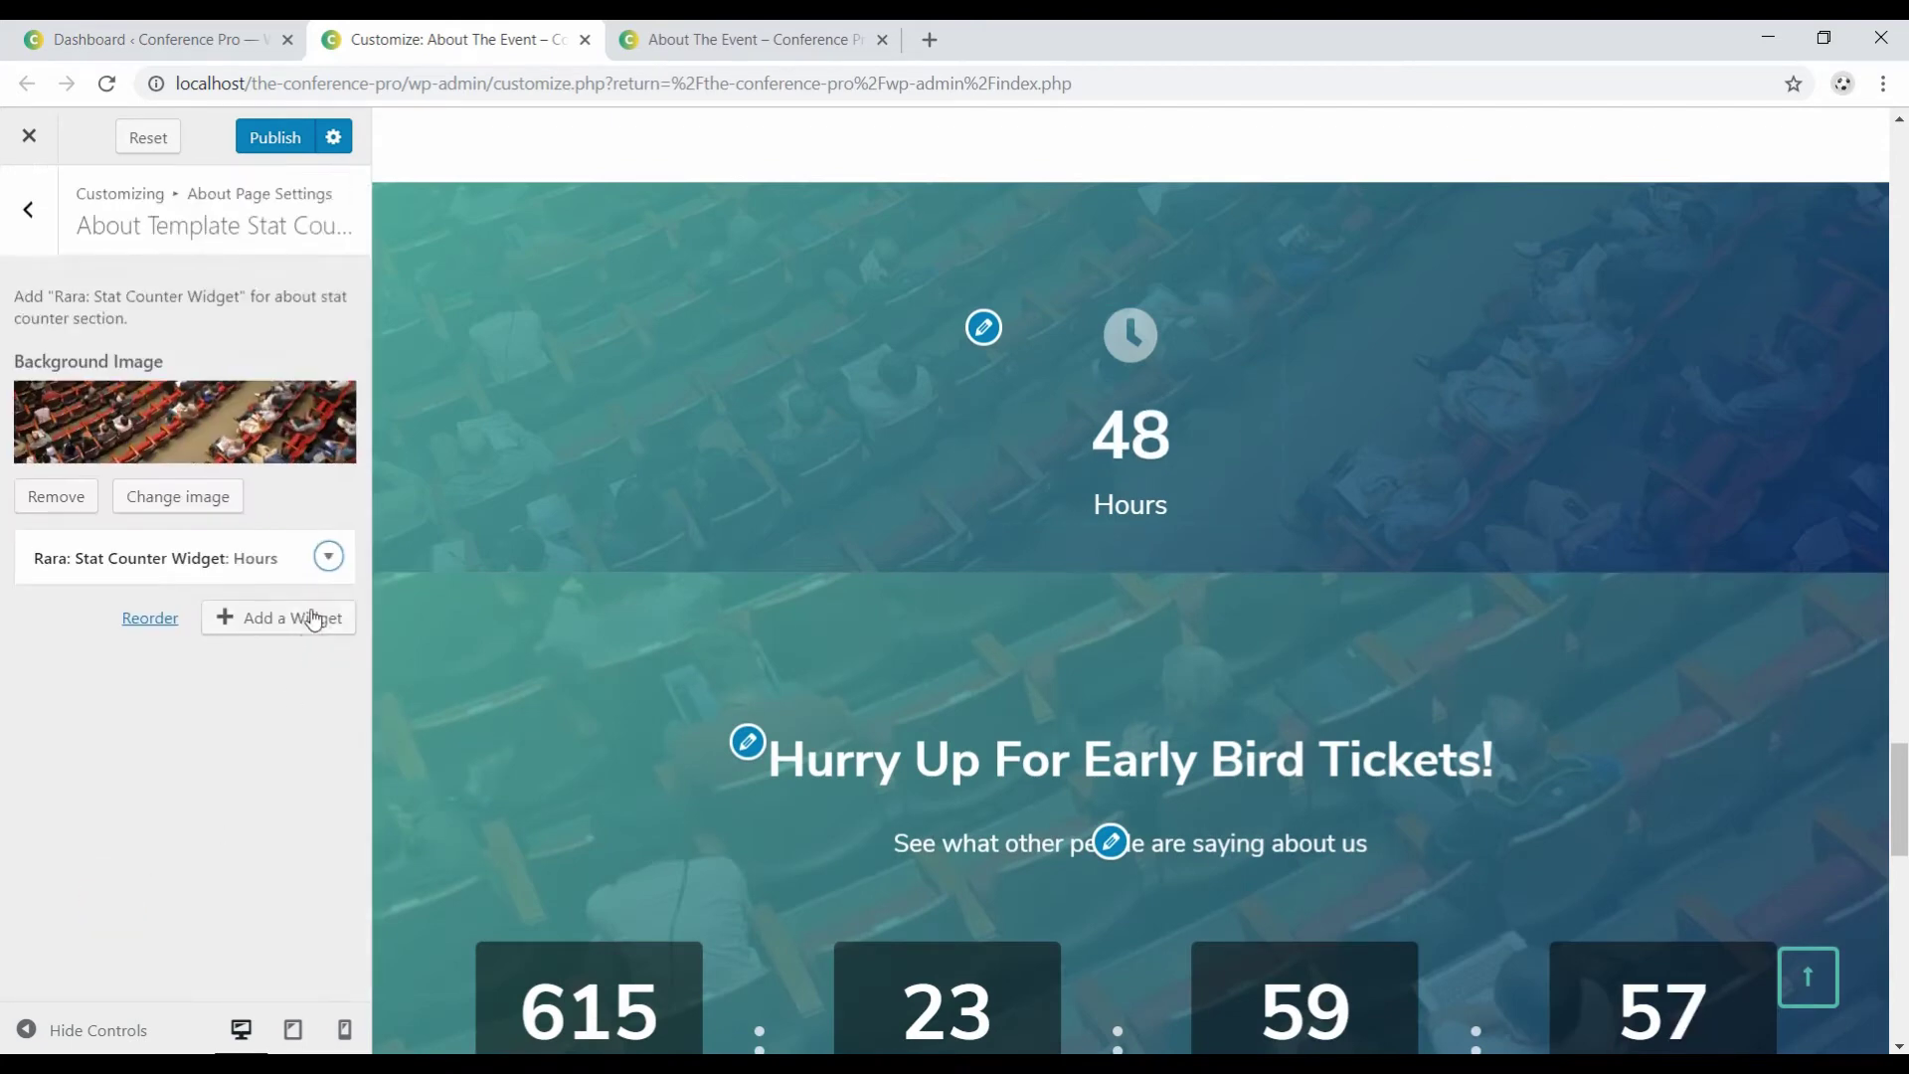
Add a second Rara: Stat Counter Widget titled "Speakers" with its counter set to 14.
{"action": "left_click", "coordinate": [283, 634]}
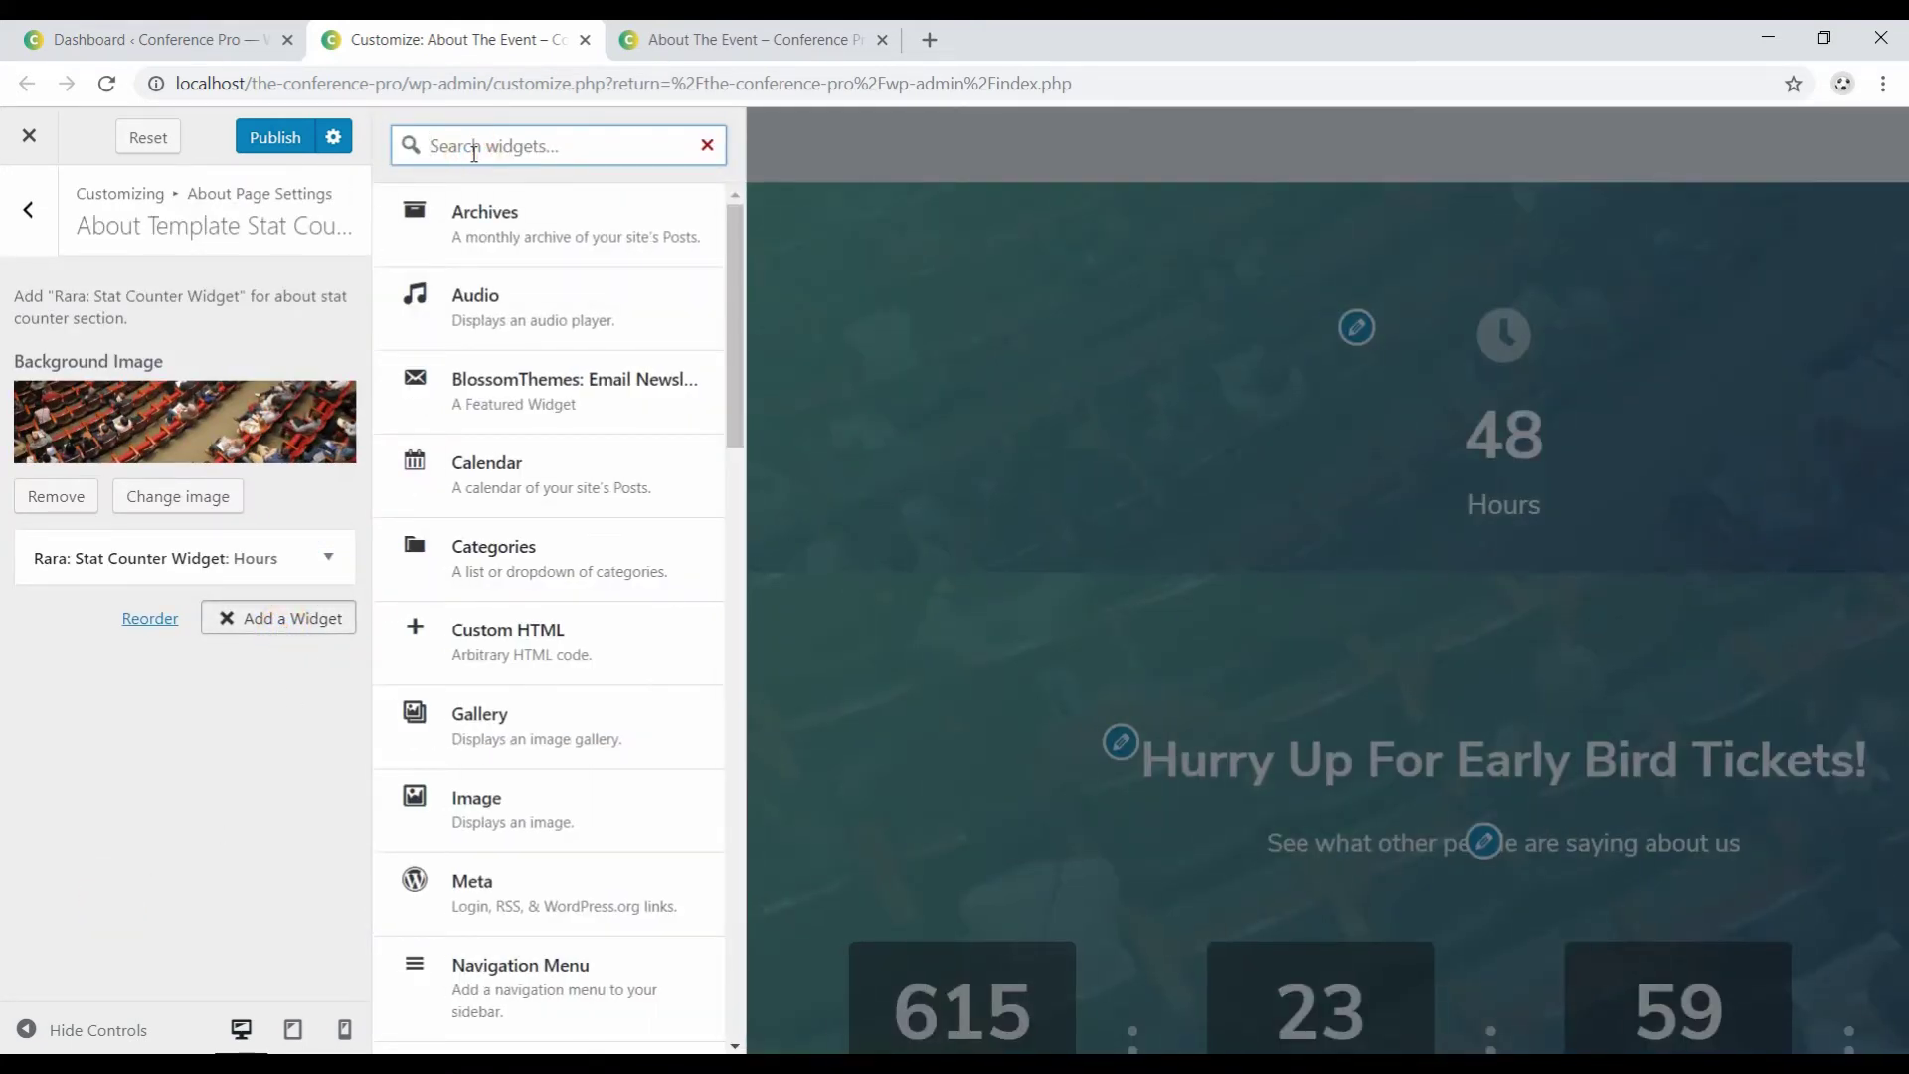
{"action": "type", "text": "sta"}
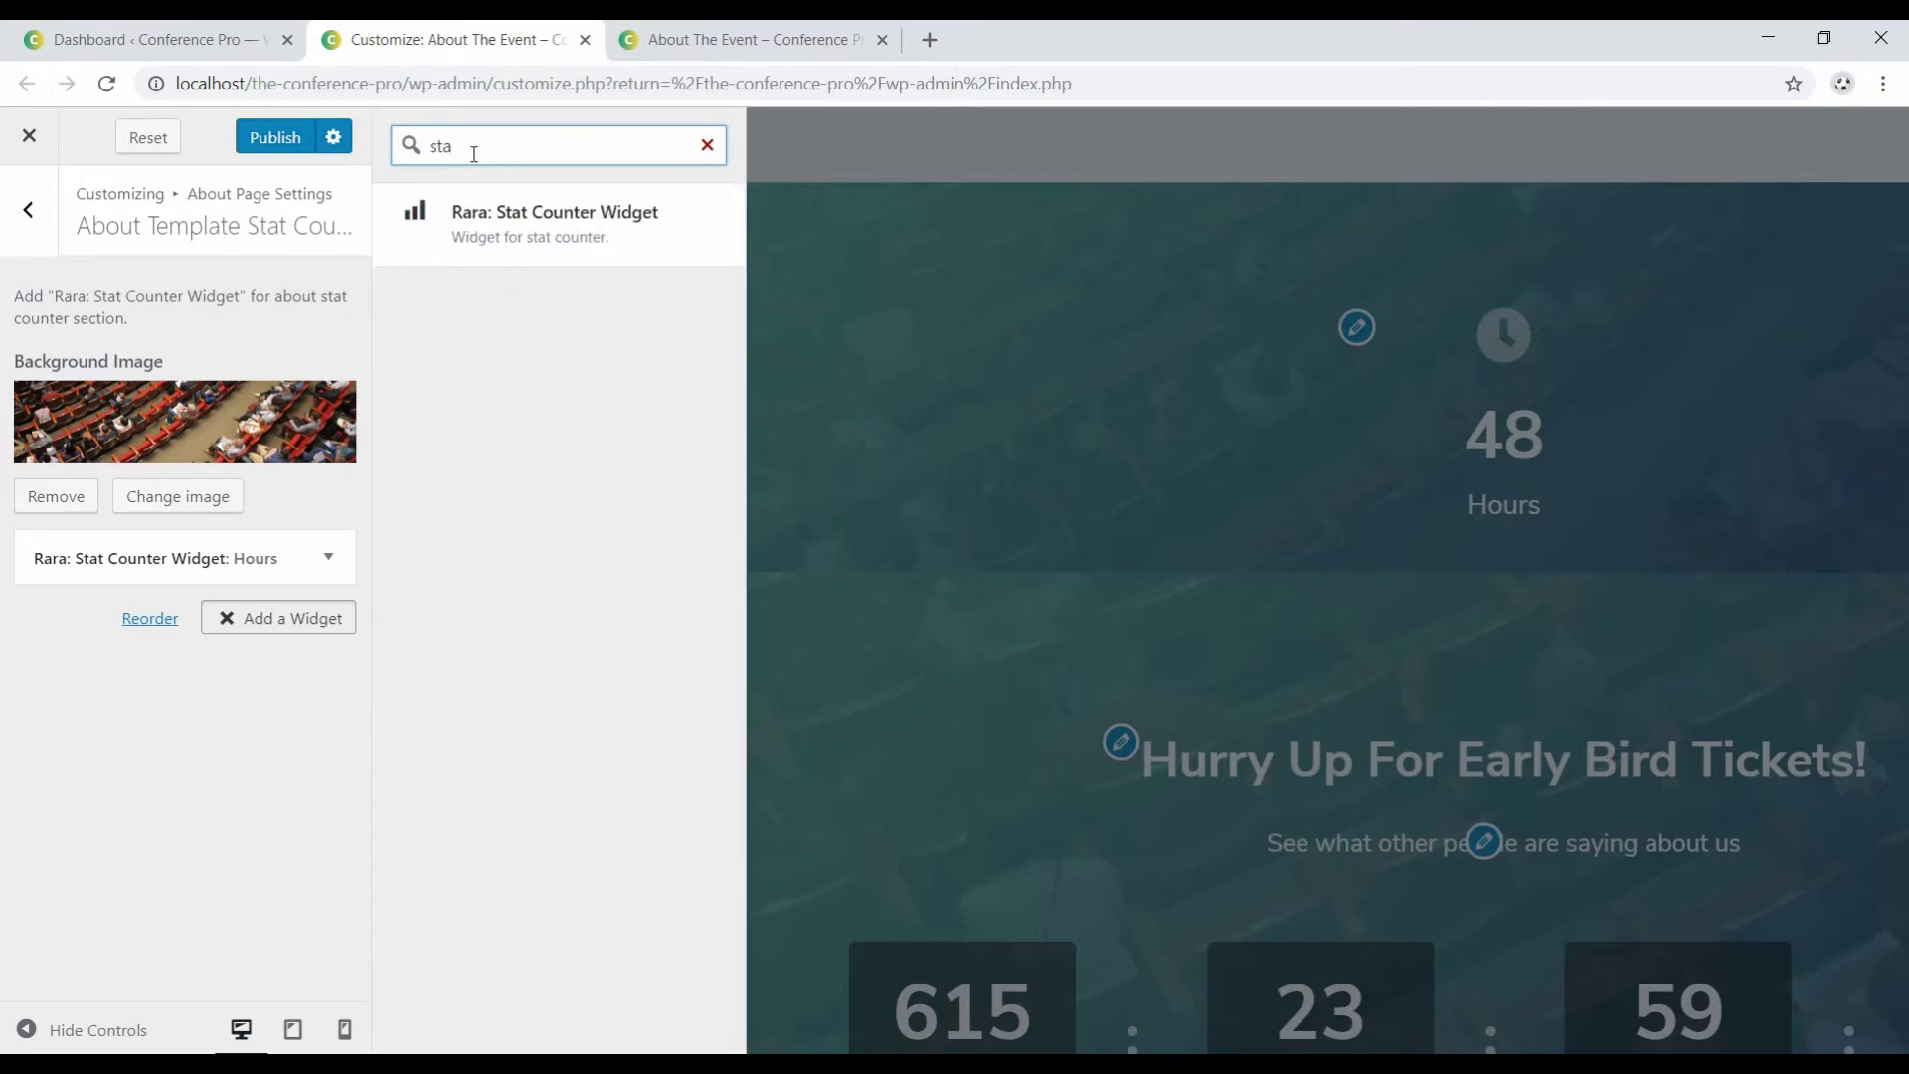
{"action": "left_click", "coordinate": [477, 224]}
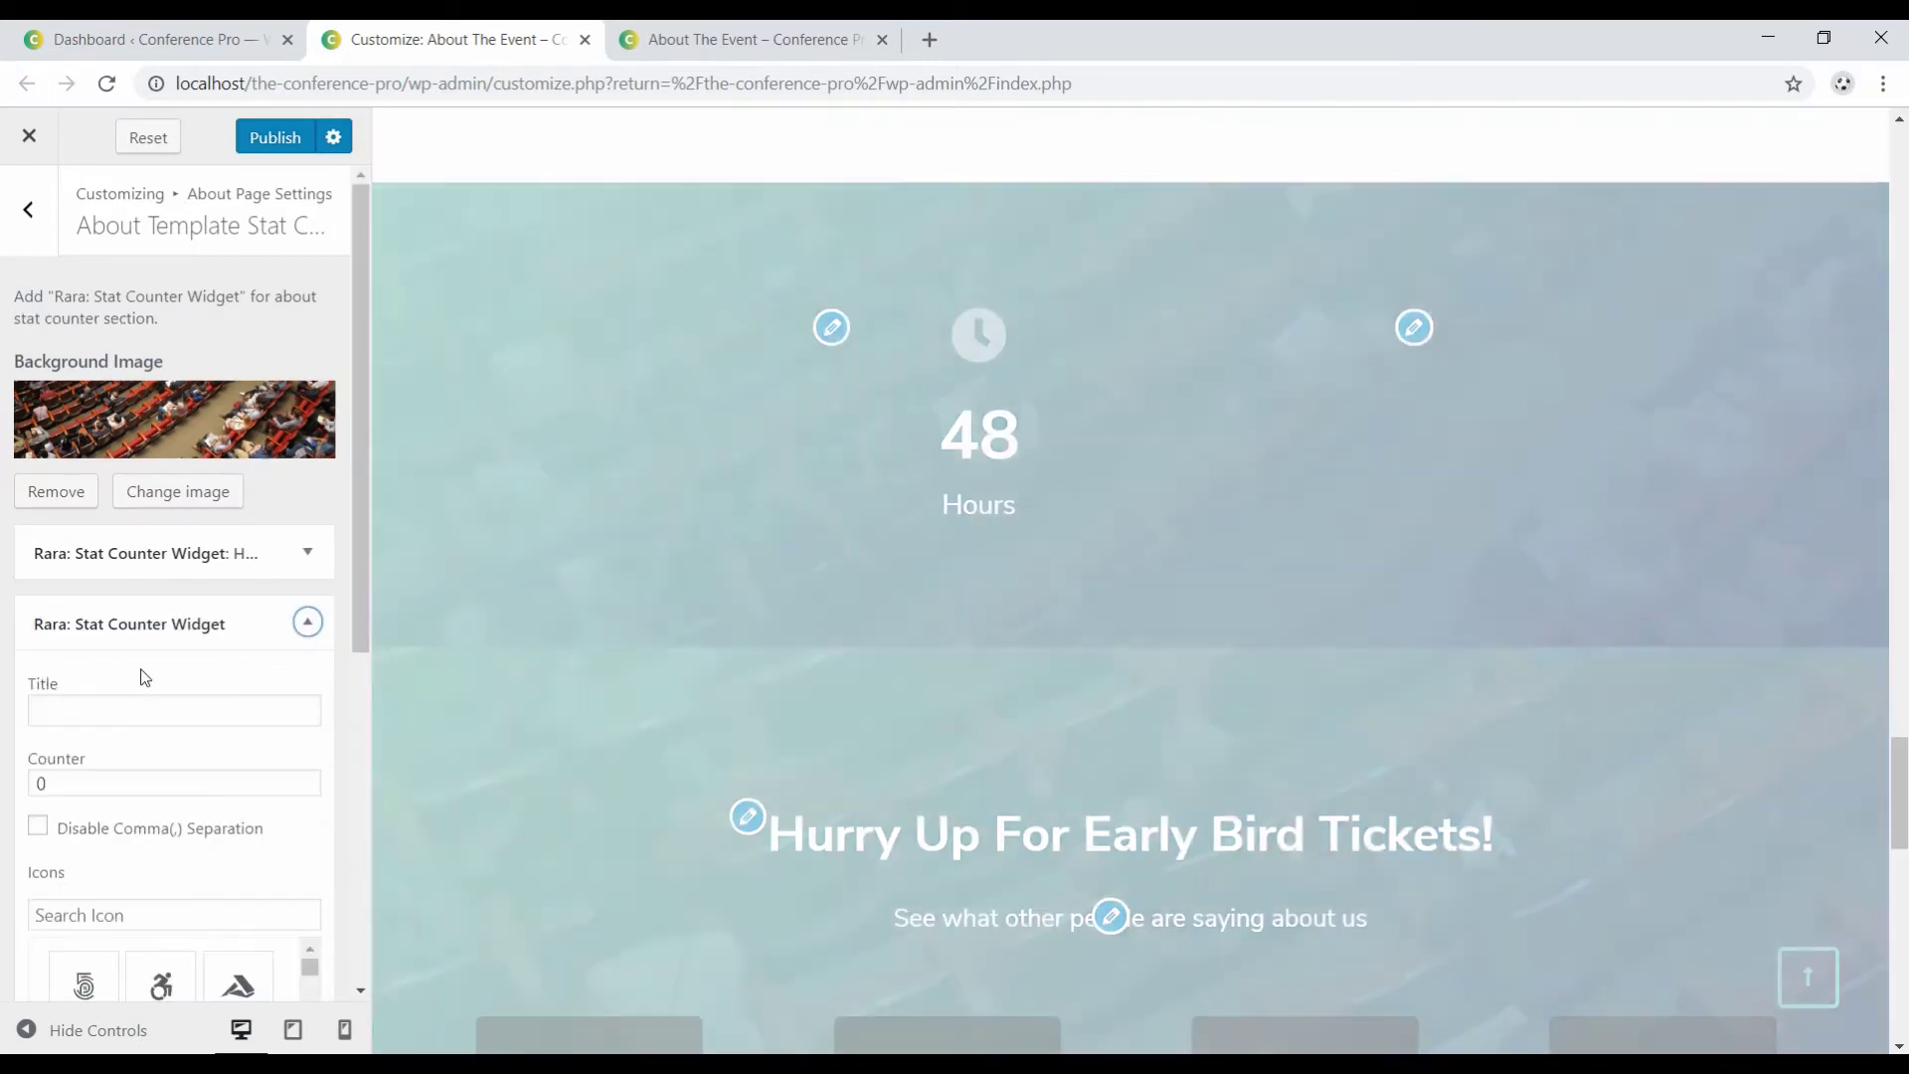
{"action": "left_click", "coordinate": [116, 712]}
{"action": "type", "text": "S"}
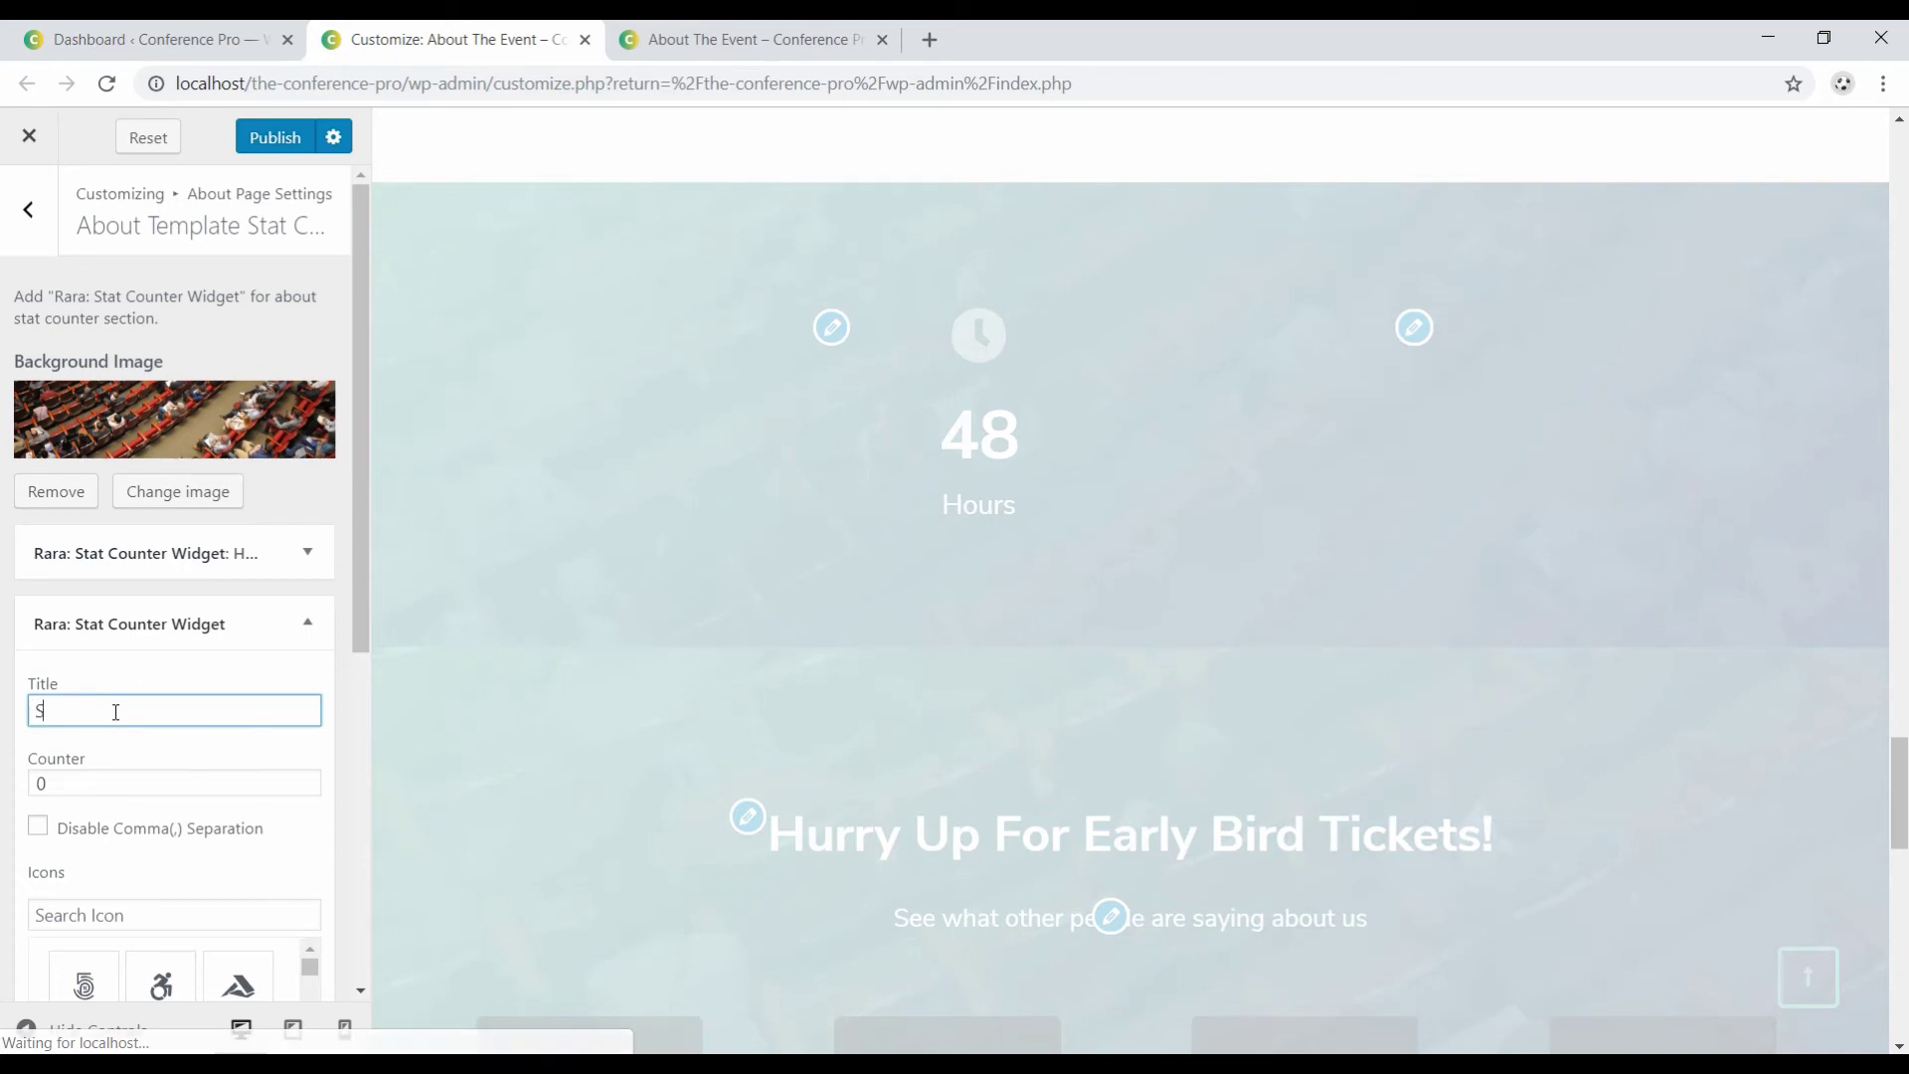
{"action": "type", "text": "peakers"}
{"action": "key", "text": "Tab"}
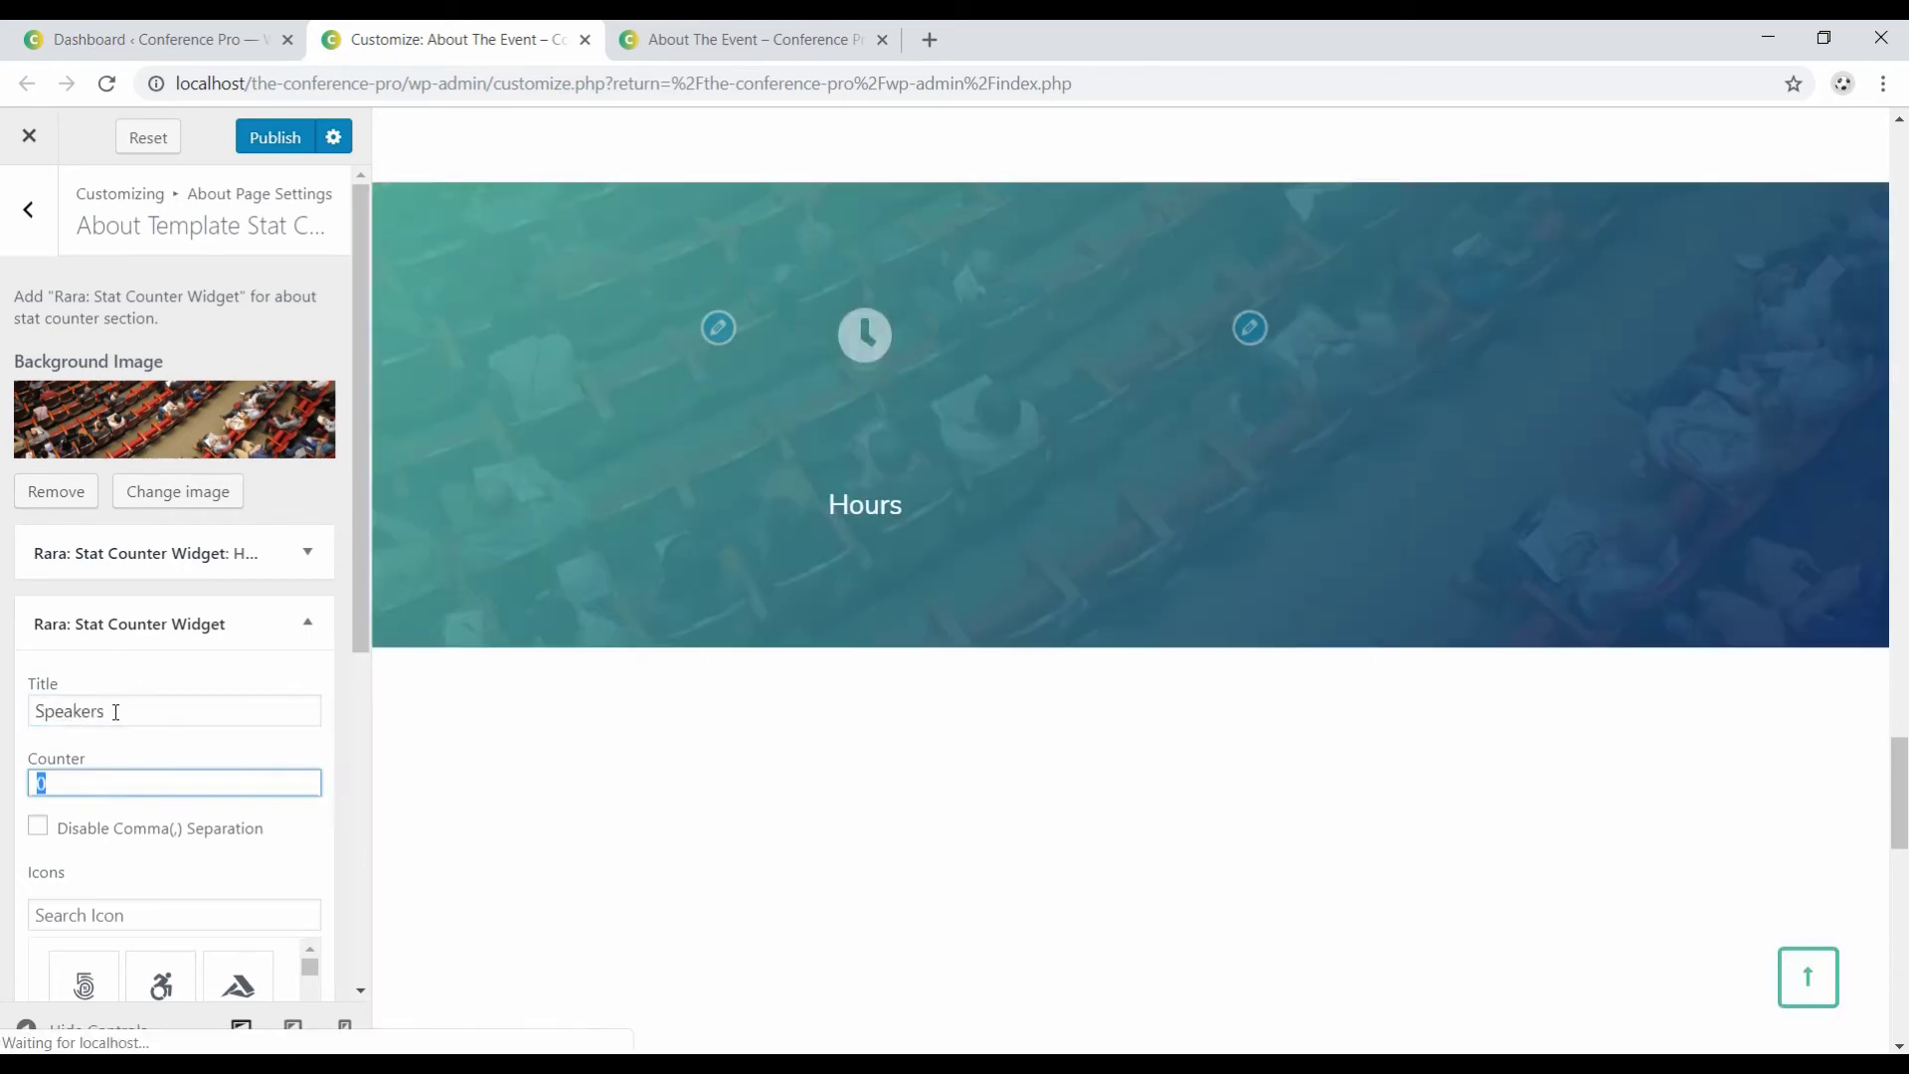
{"action": "type", "text": "14"}
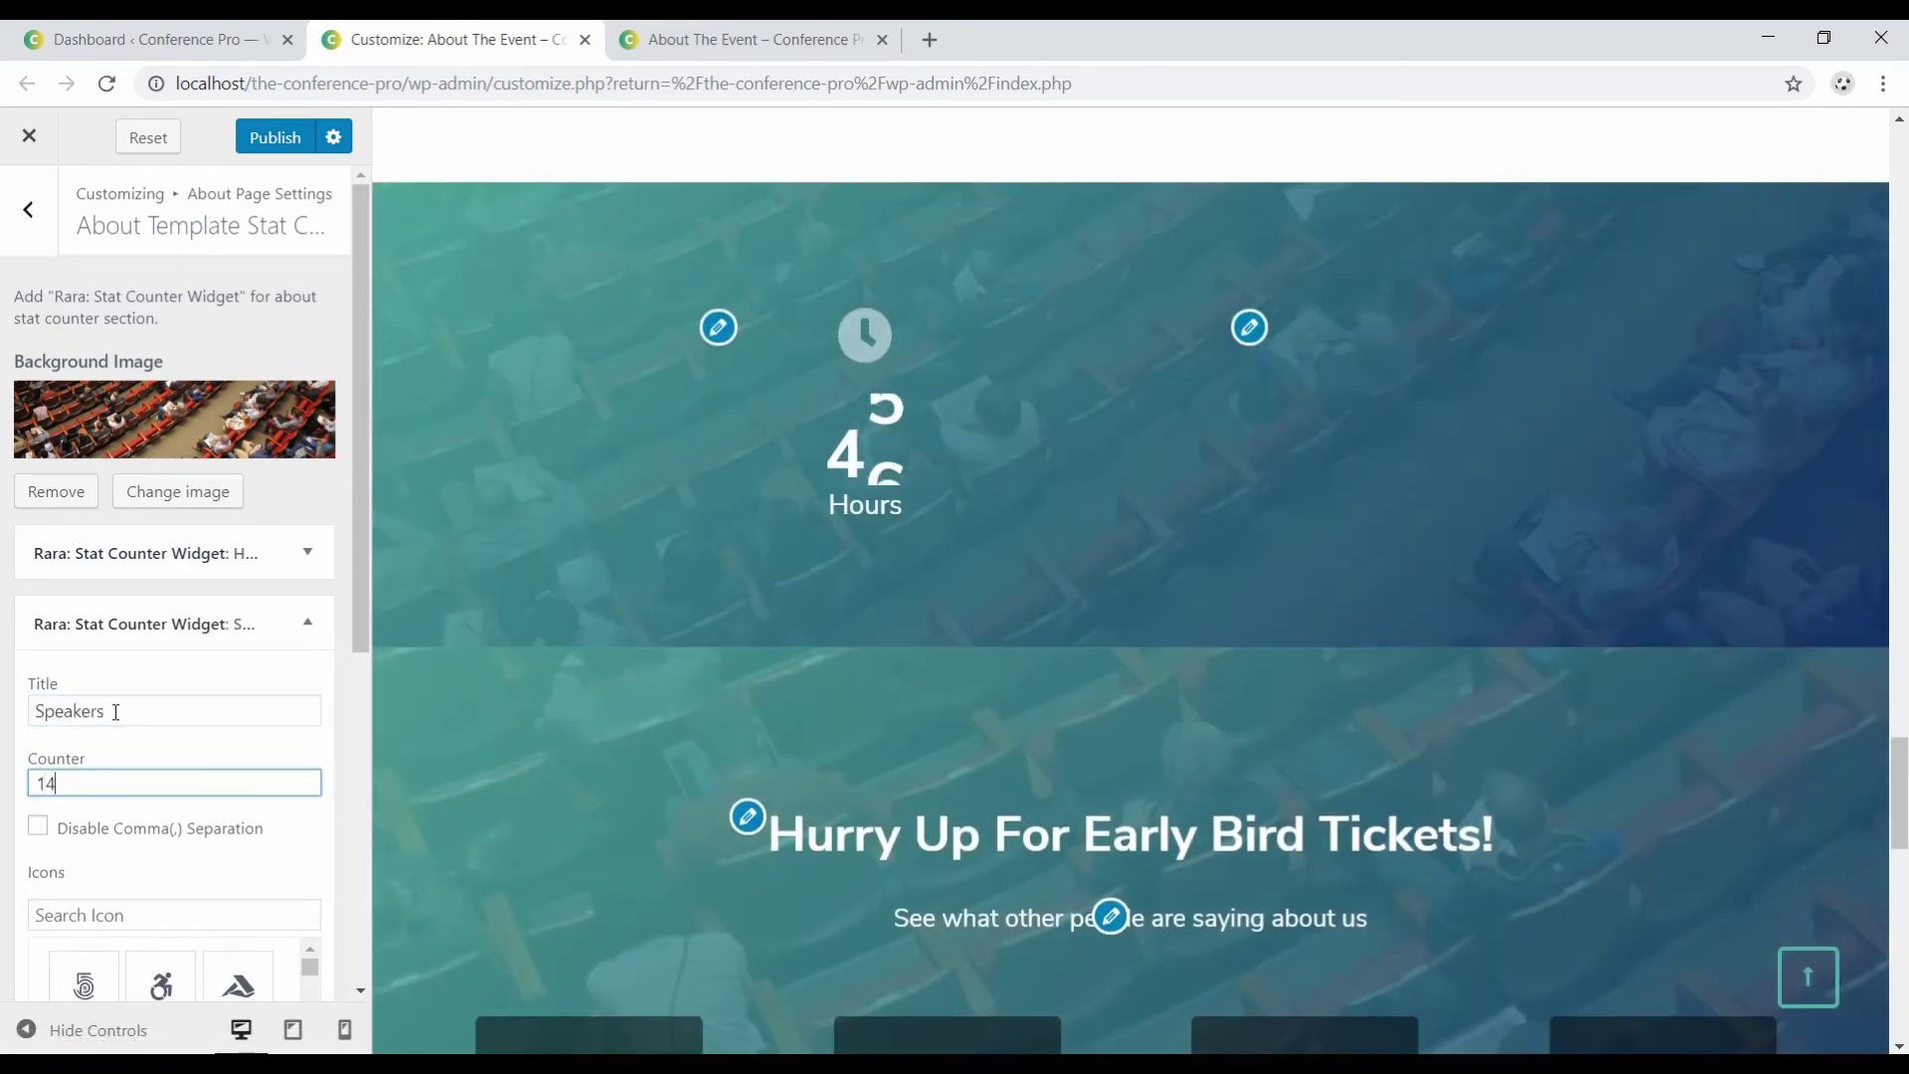
Search the Speakers widget's icons for "mic", choose the microphone icon, and collapse the widget.
{"action": "scroll", "coordinate": [119, 735], "scroll_direction": "down", "scroll_amount": 3}
{"action": "left_click", "coordinate": [126, 674]}
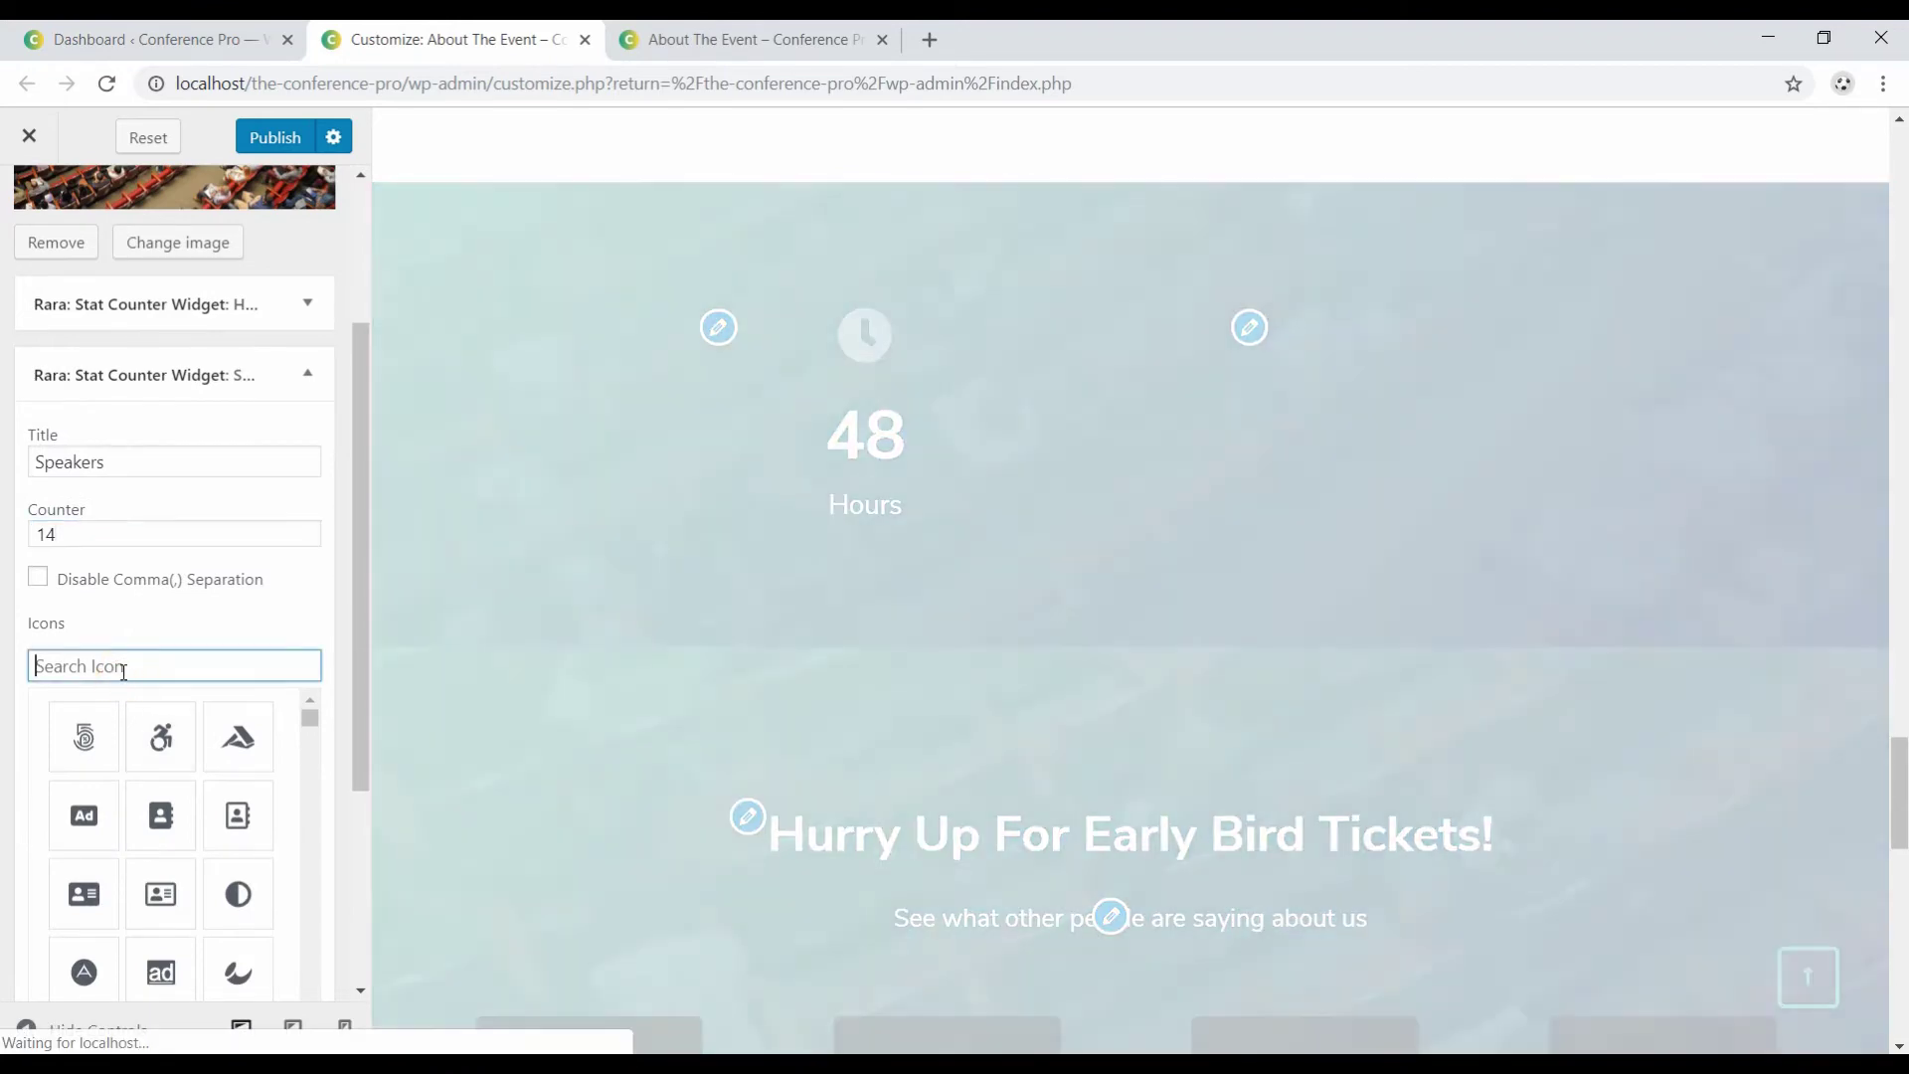
{"action": "type", "text": "mic"}
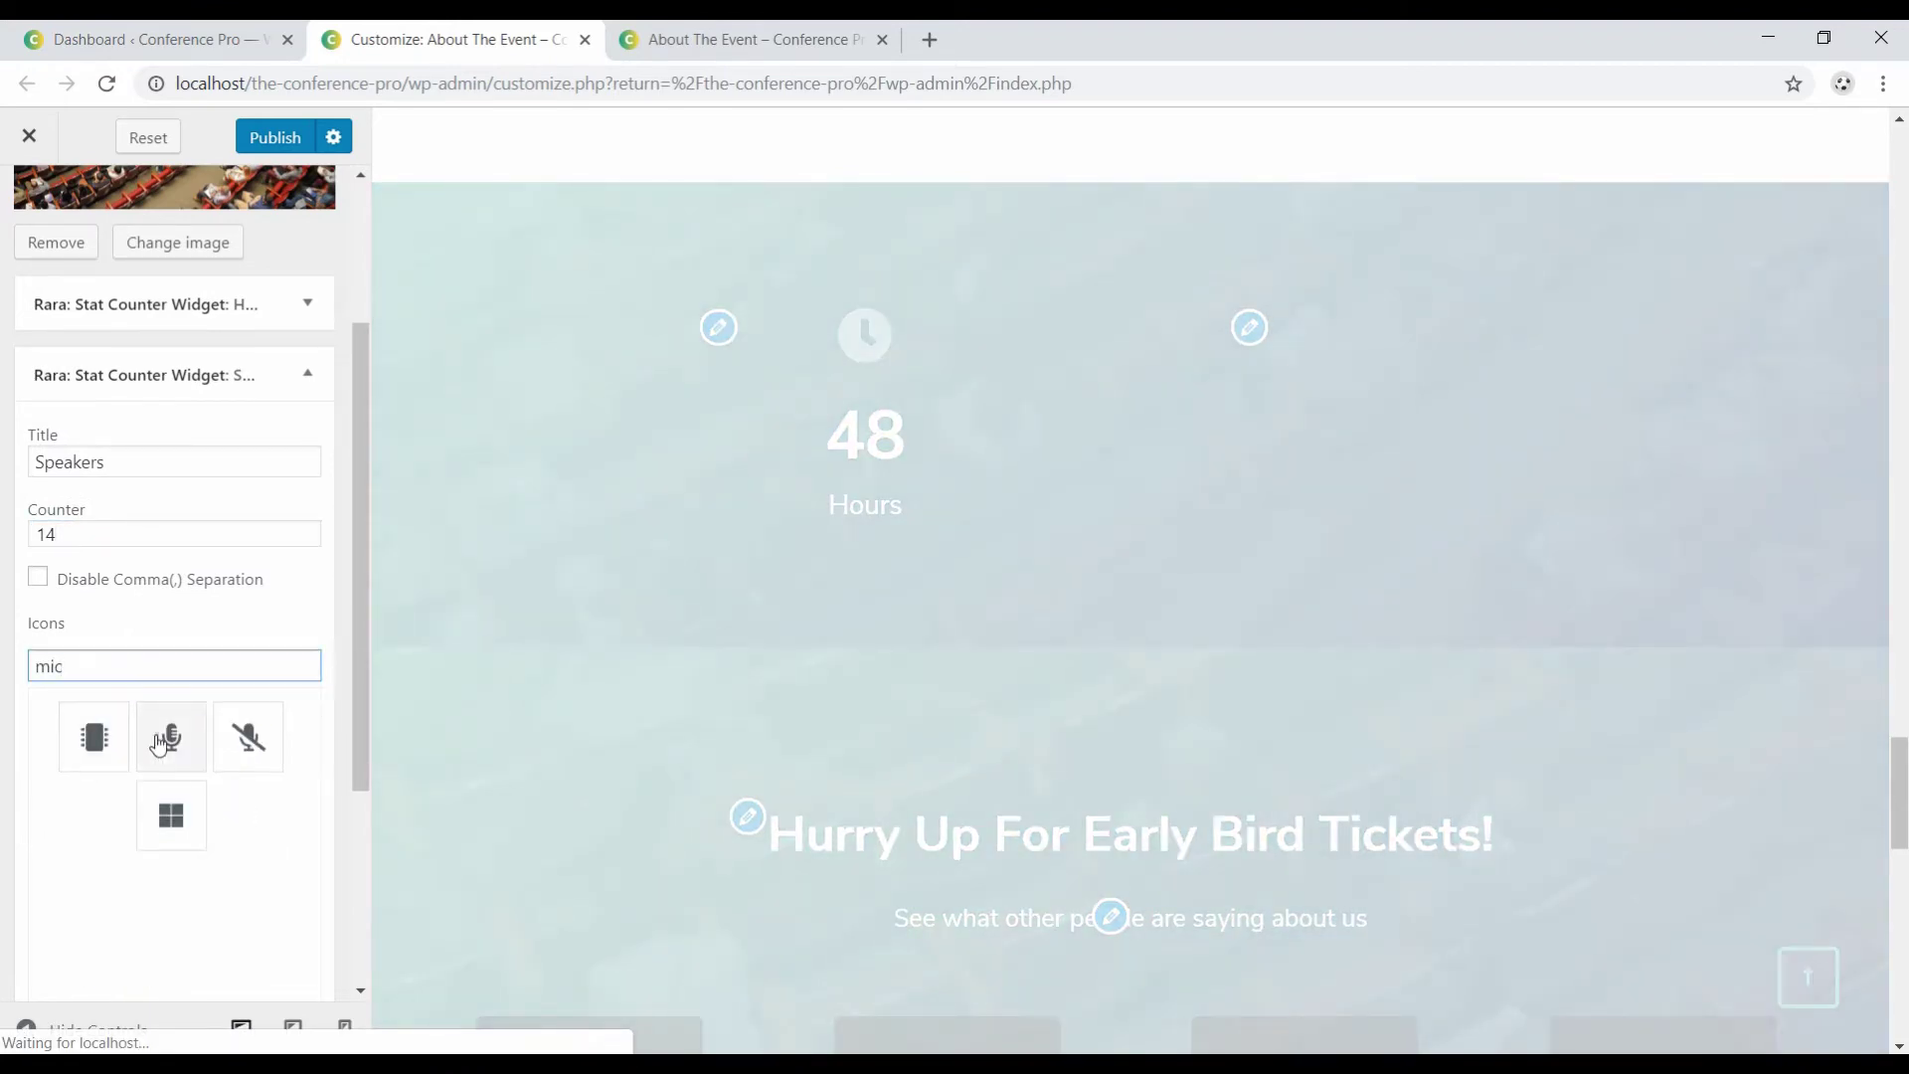
{"action": "left_click", "coordinate": [171, 737]}
{"action": "scroll", "coordinate": [316, 871], "scroll_direction": "down", "scroll_amount": 4}
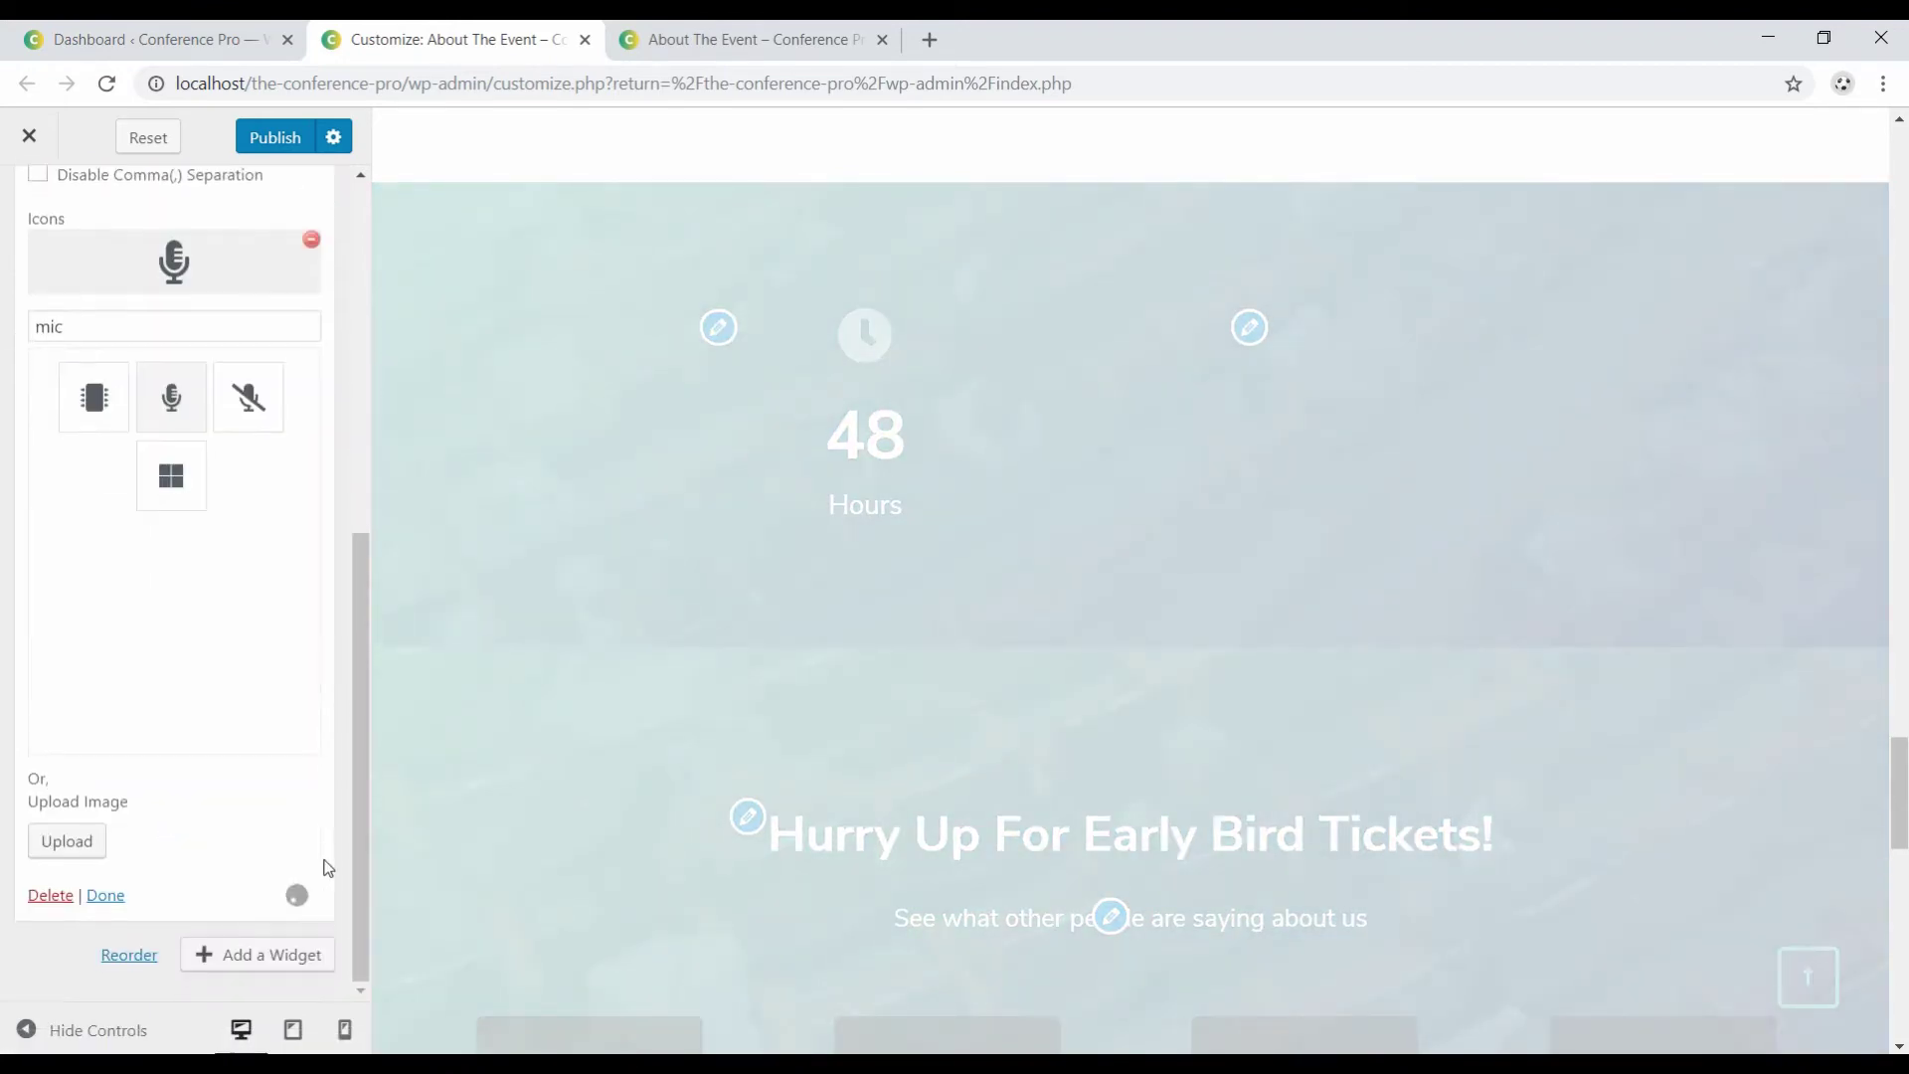
{"action": "left_click", "coordinate": [105, 896]}
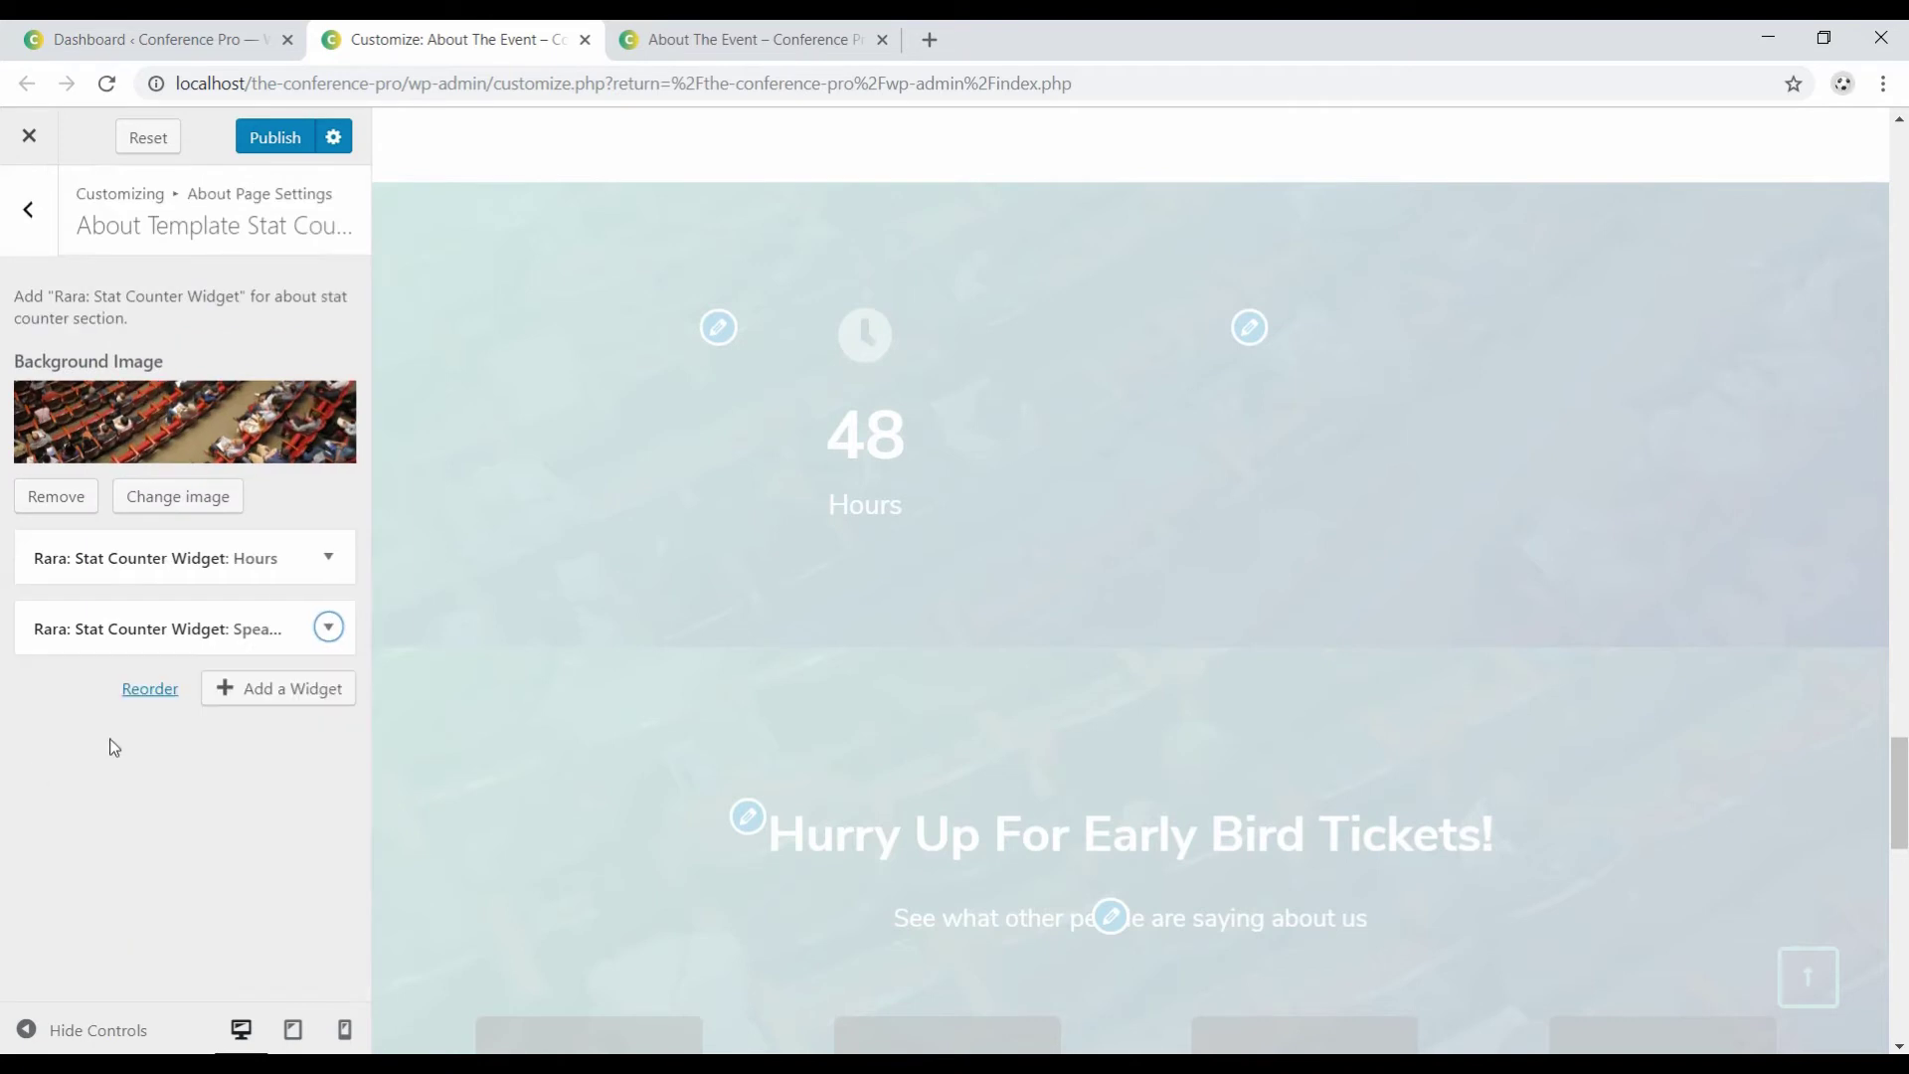
Add a third Rara: Stat Counter Widget titled "Seats" with its counter set to 250.
{"action": "left_click", "coordinate": [298, 689]}
{"action": "type", "text": "s"}
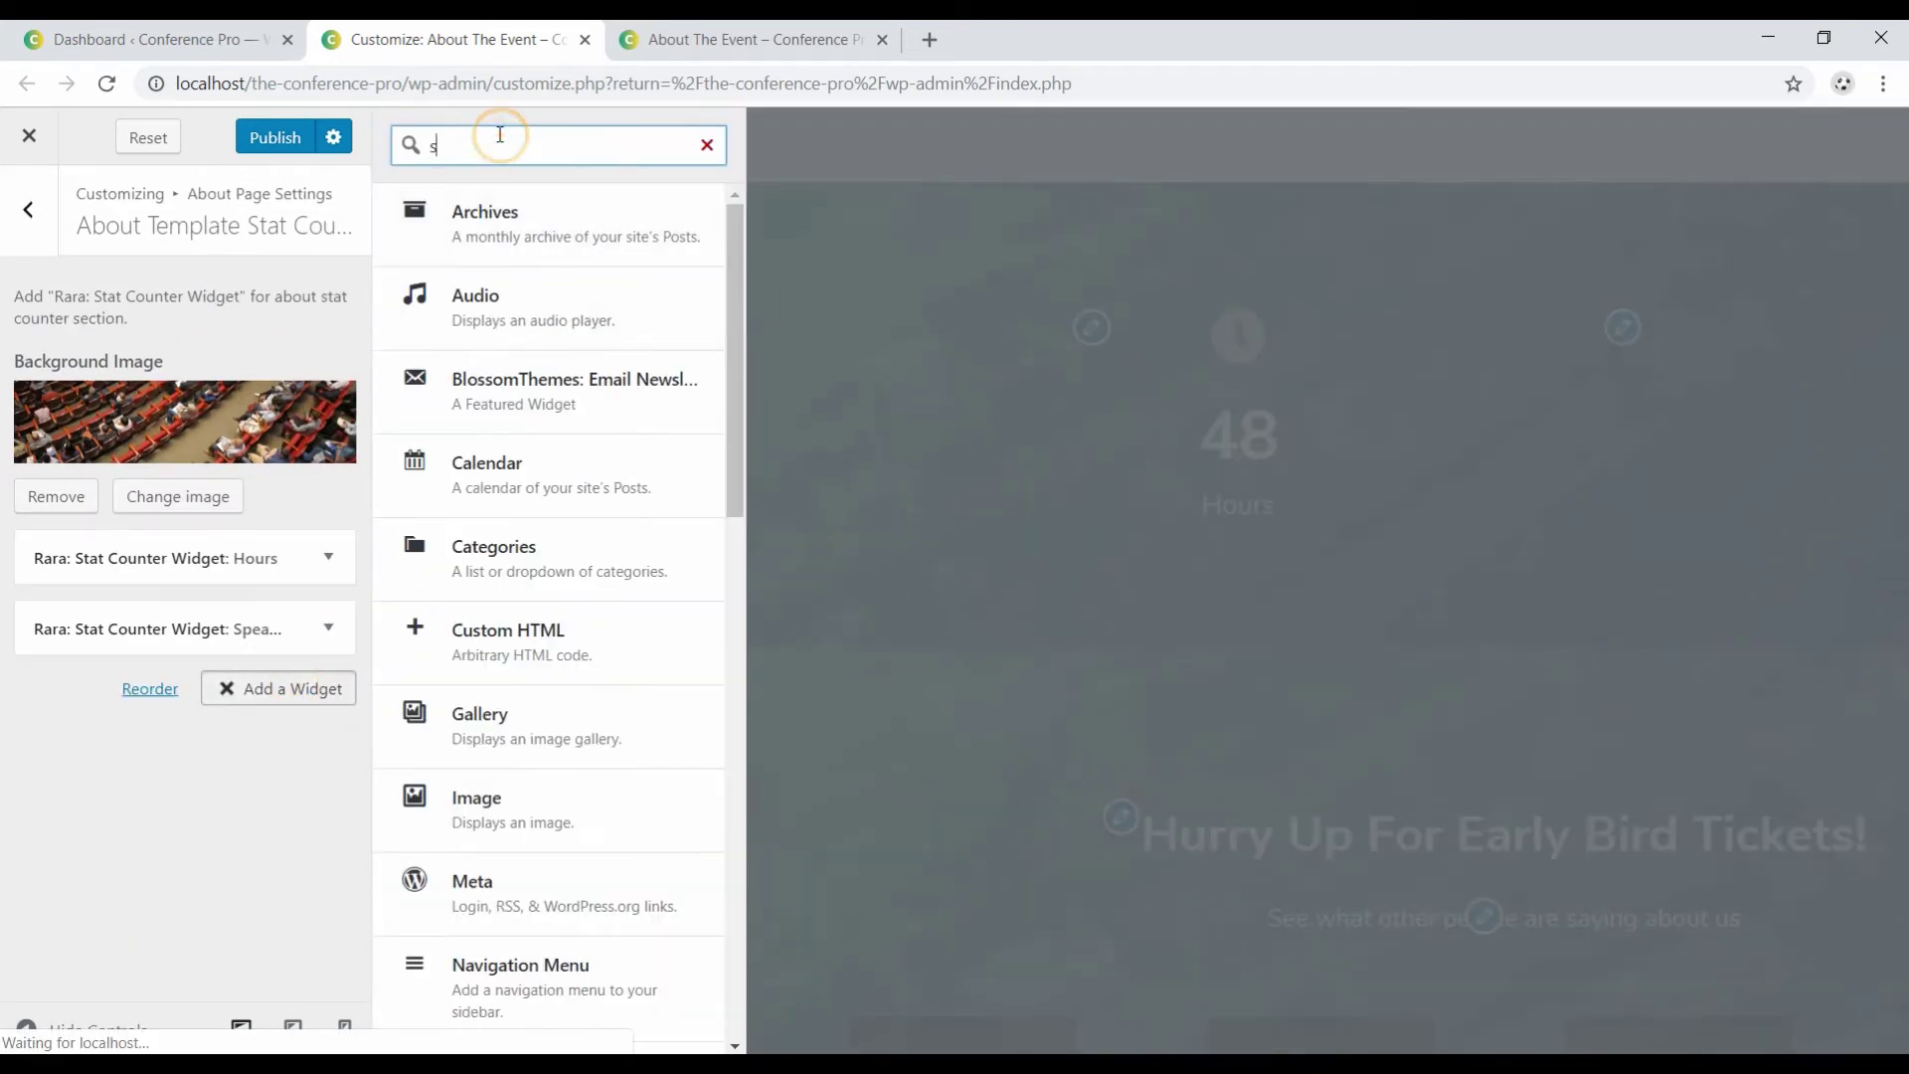
{"action": "type", "text": "tat"}
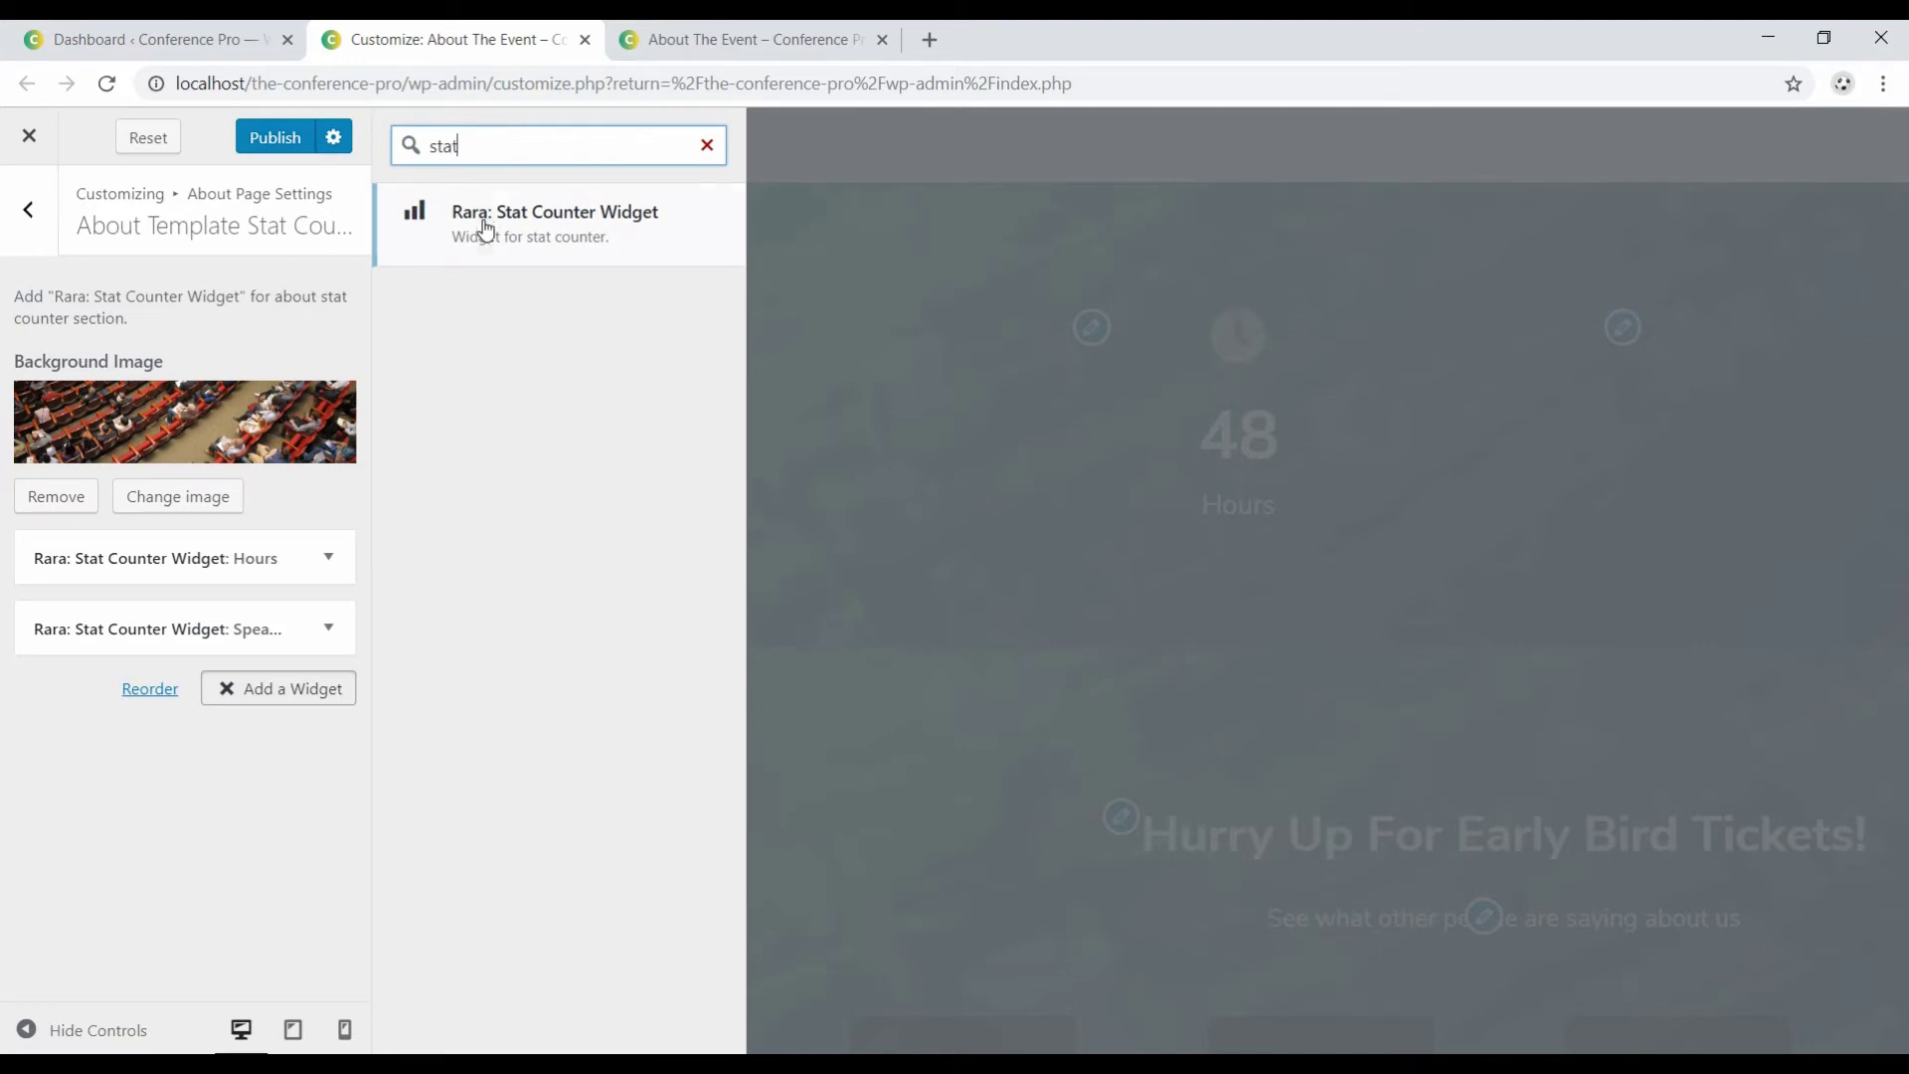
{"action": "left_click", "coordinate": [486, 221]}
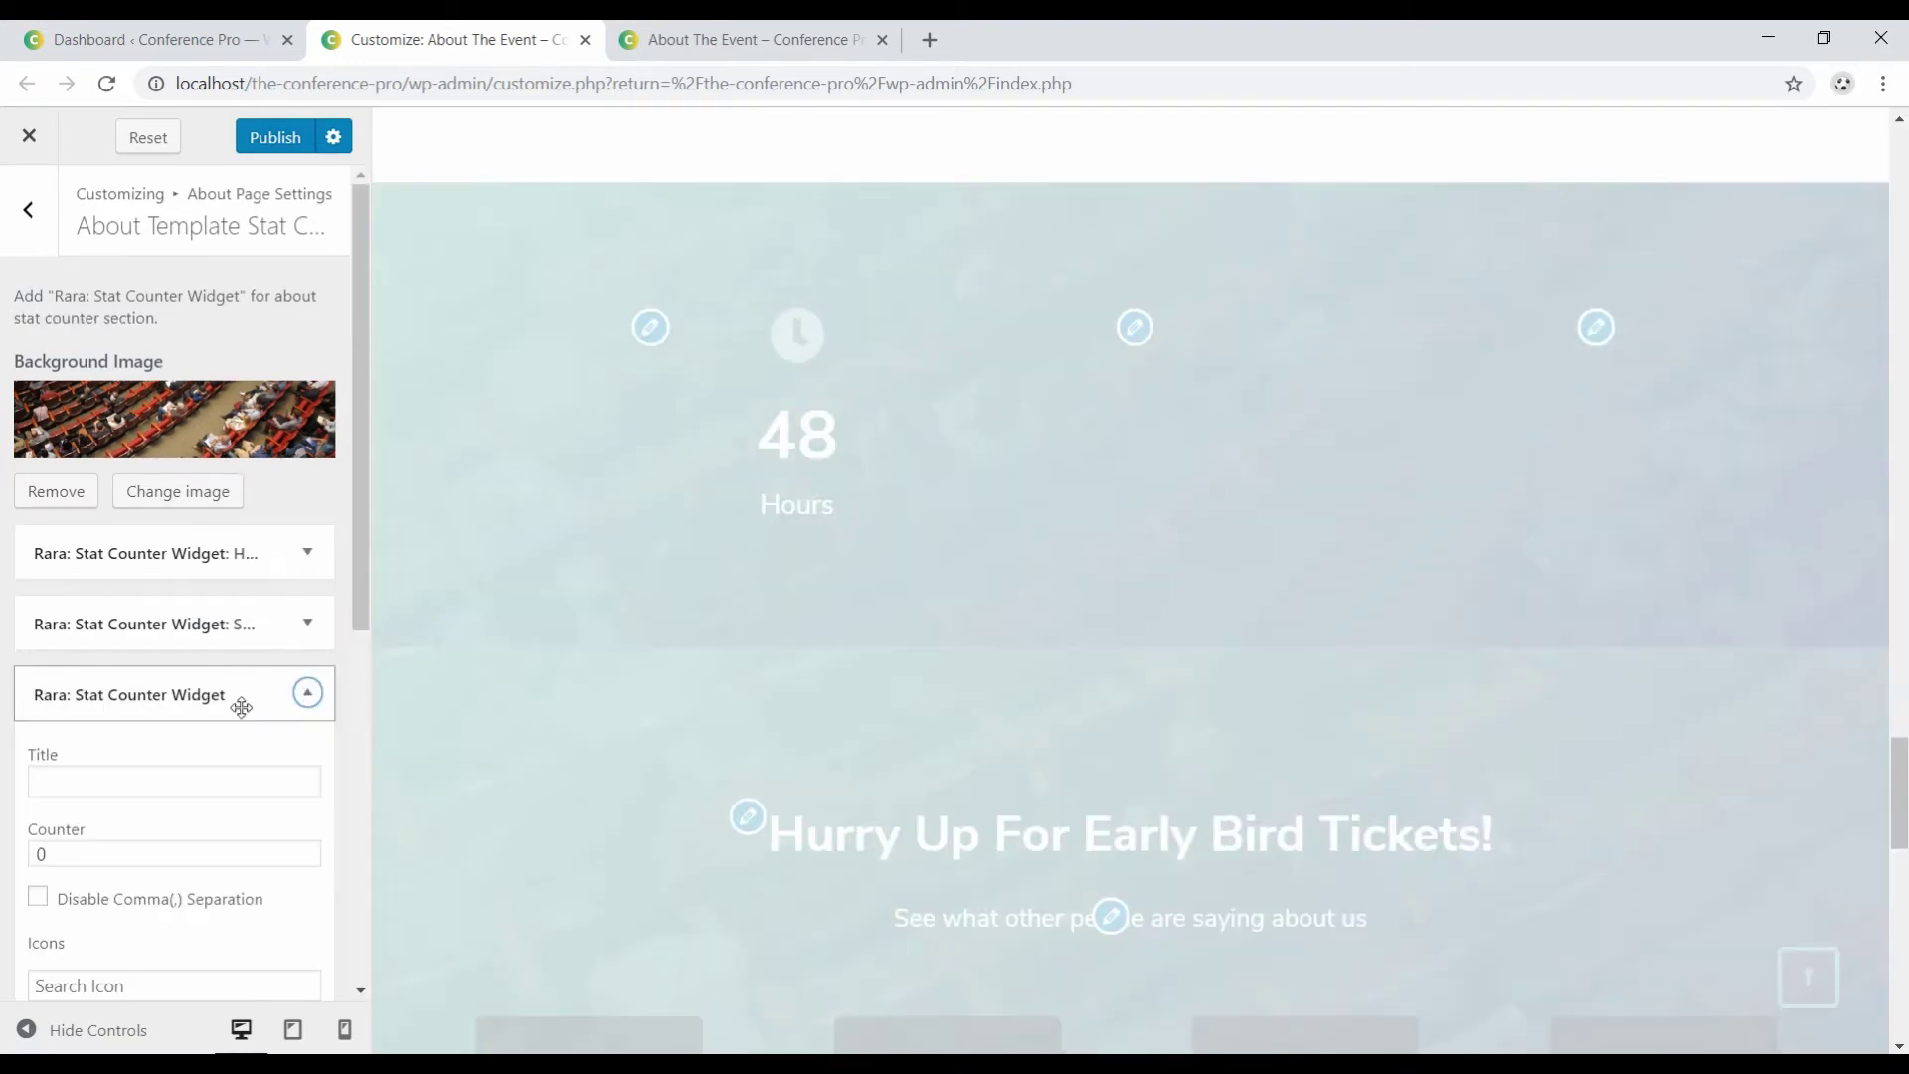
{"action": "left_click", "coordinate": [130, 538]}
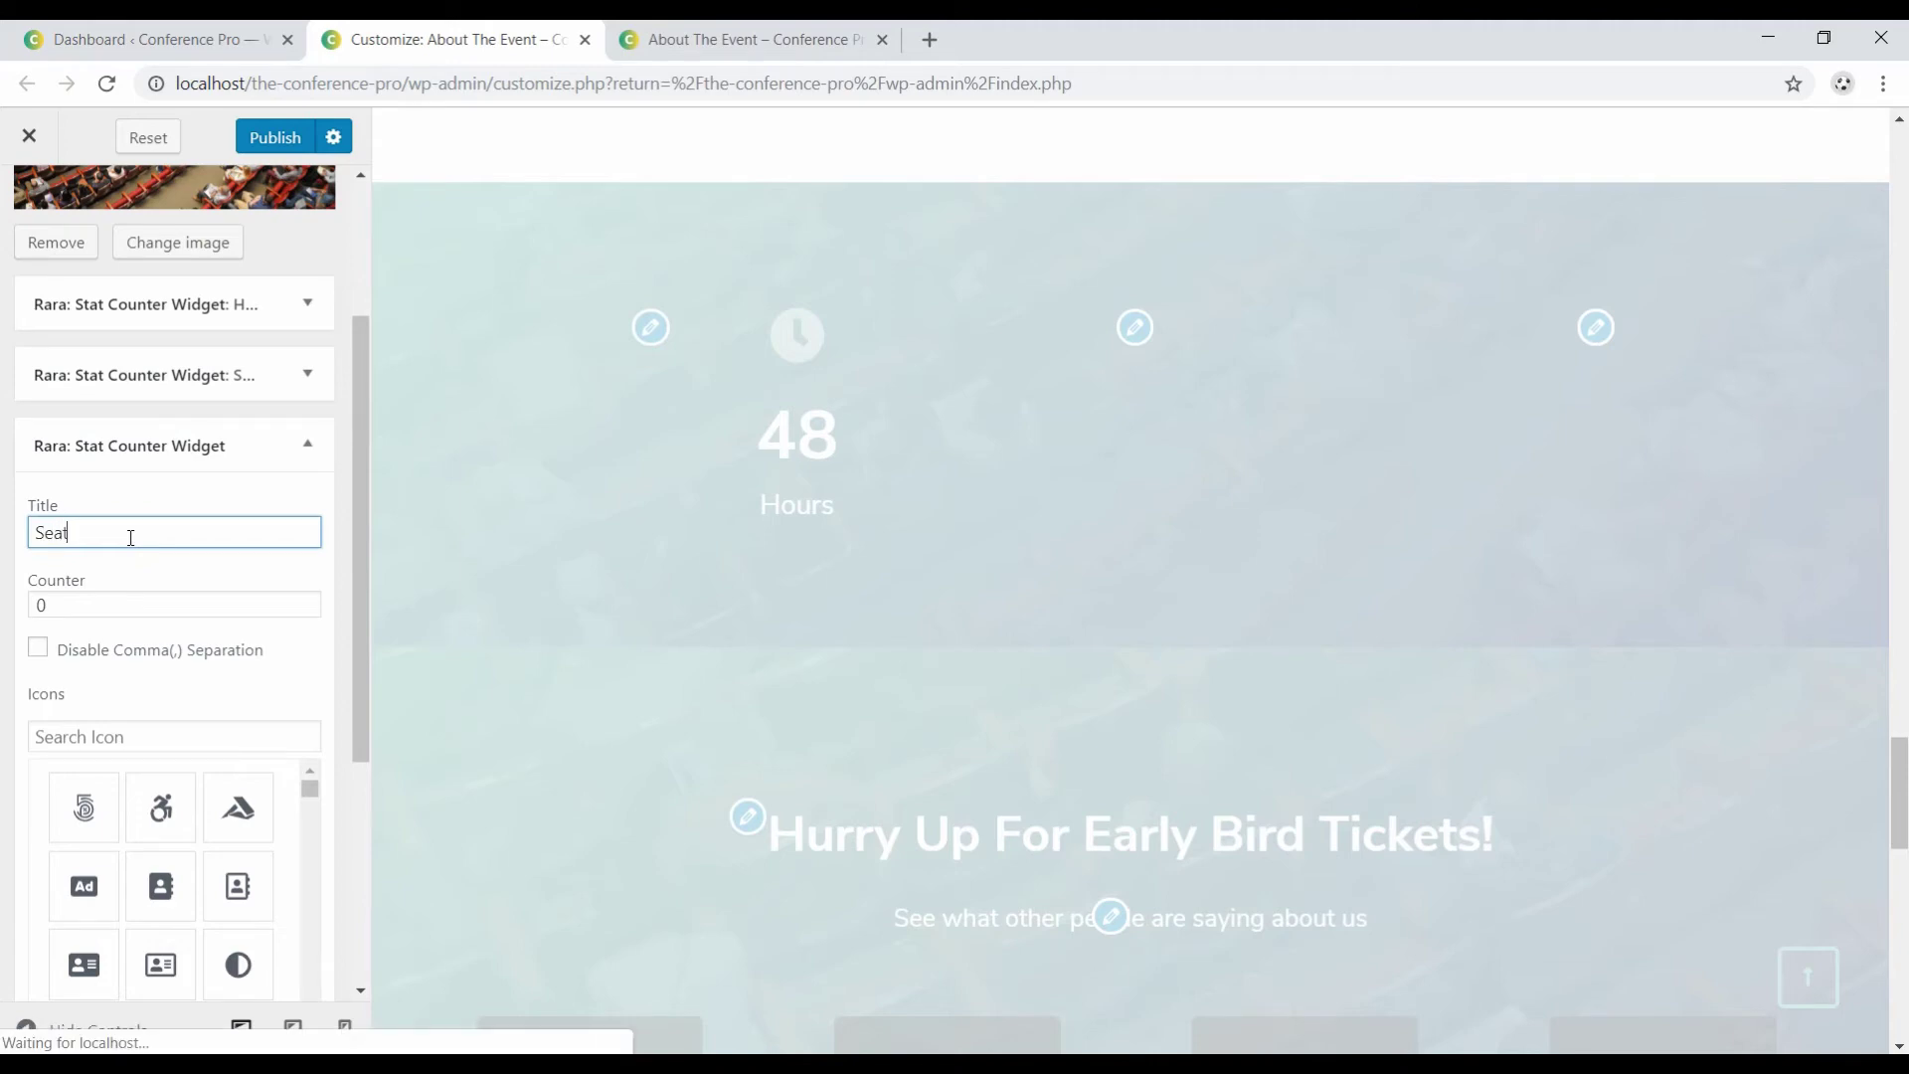
{"action": "type", "text": "Seats"}
{"action": "key", "text": "Tab"}
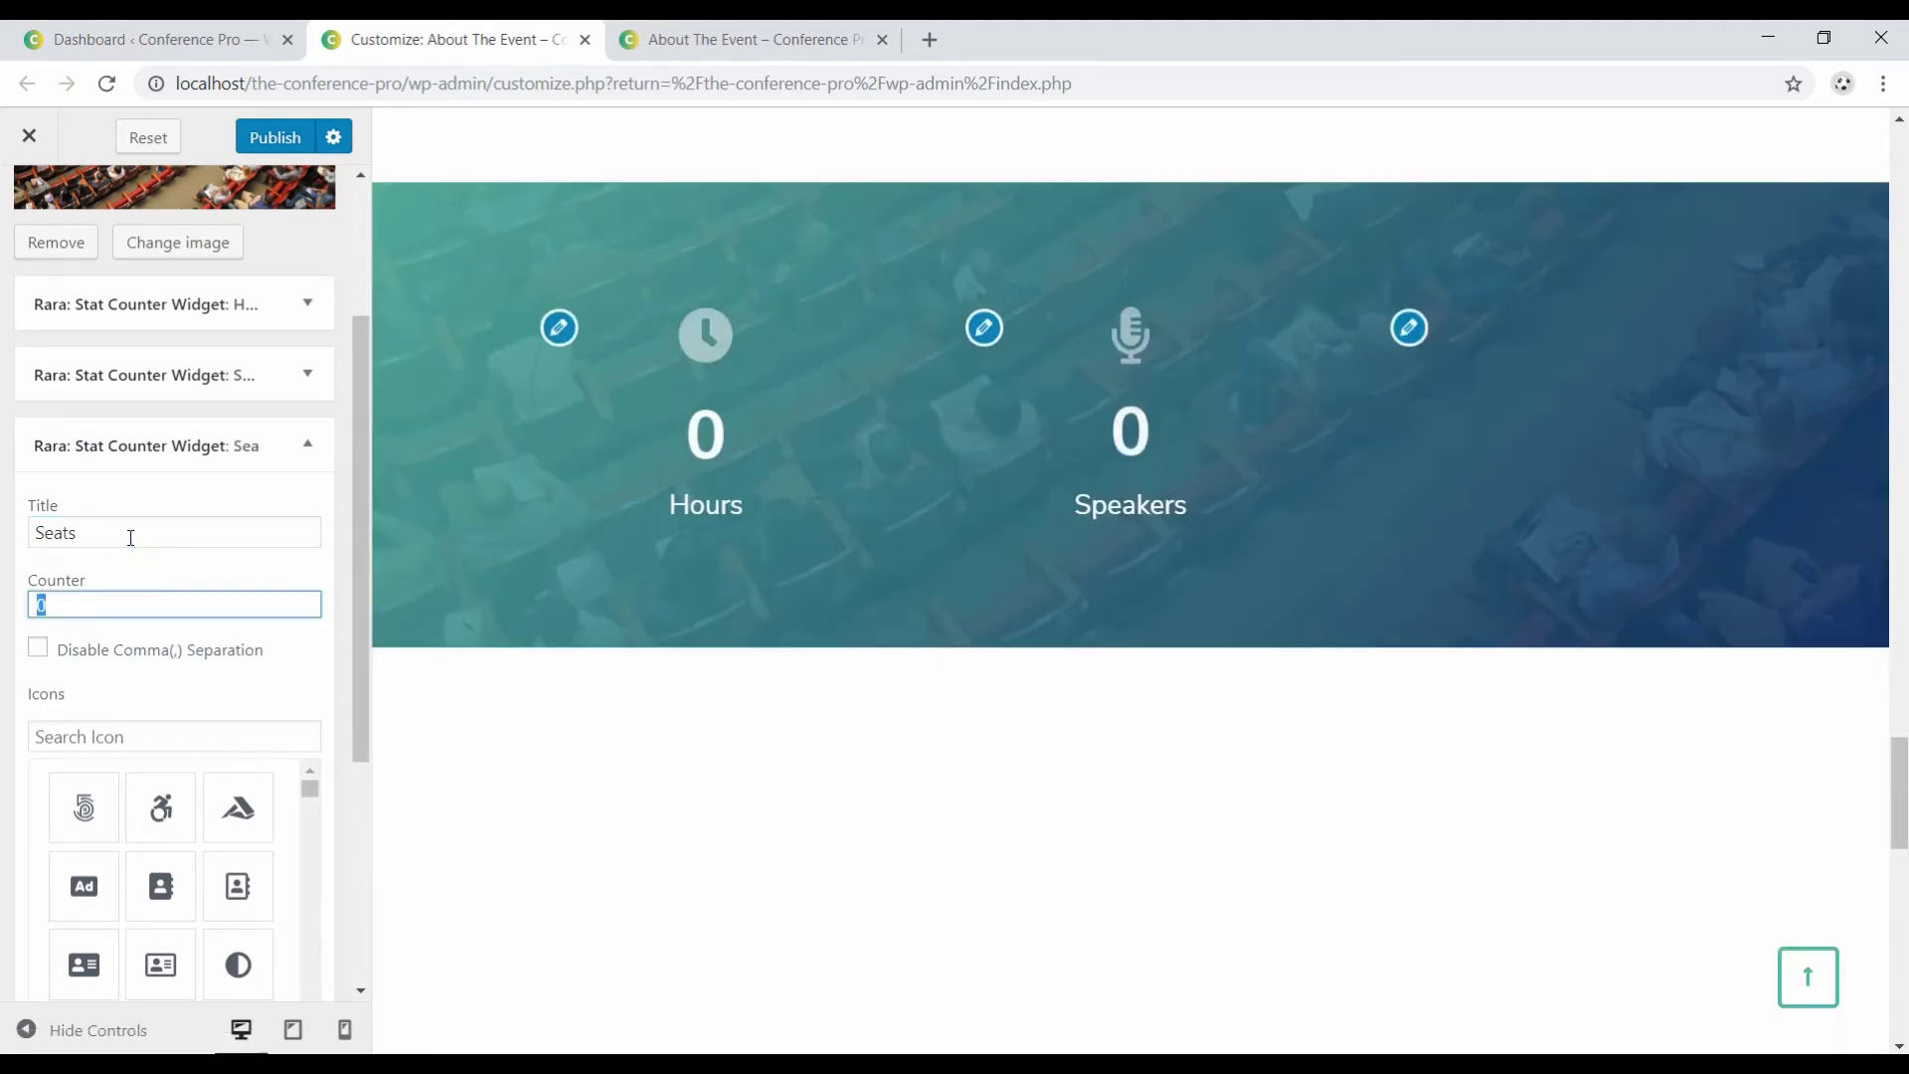
{"action": "type", "text": "250"}
Choose the wheelchair accessibility icon for the Seats widget and collapse the widget.
{"action": "scroll", "coordinate": [130, 542], "scroll_direction": "down", "scroll_amount": 1}
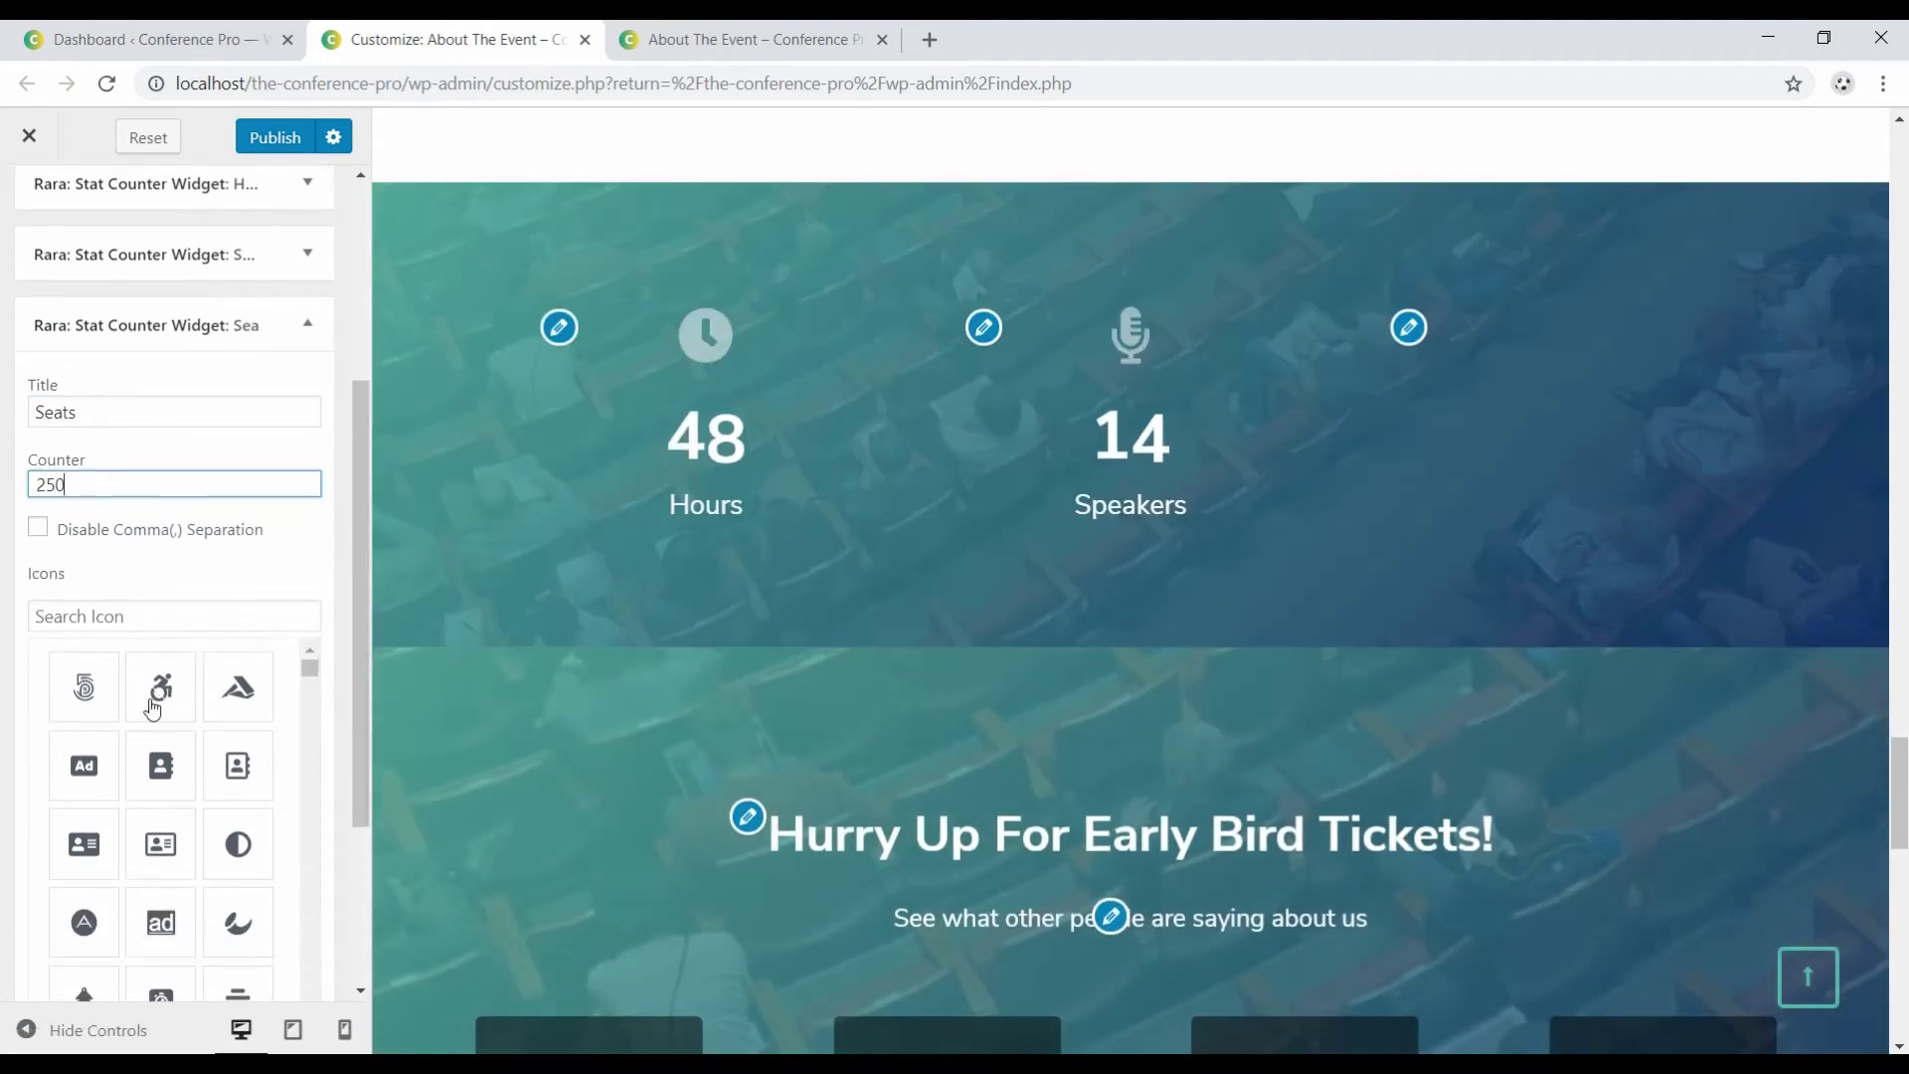
{"action": "left_click", "coordinate": [111, 611]}
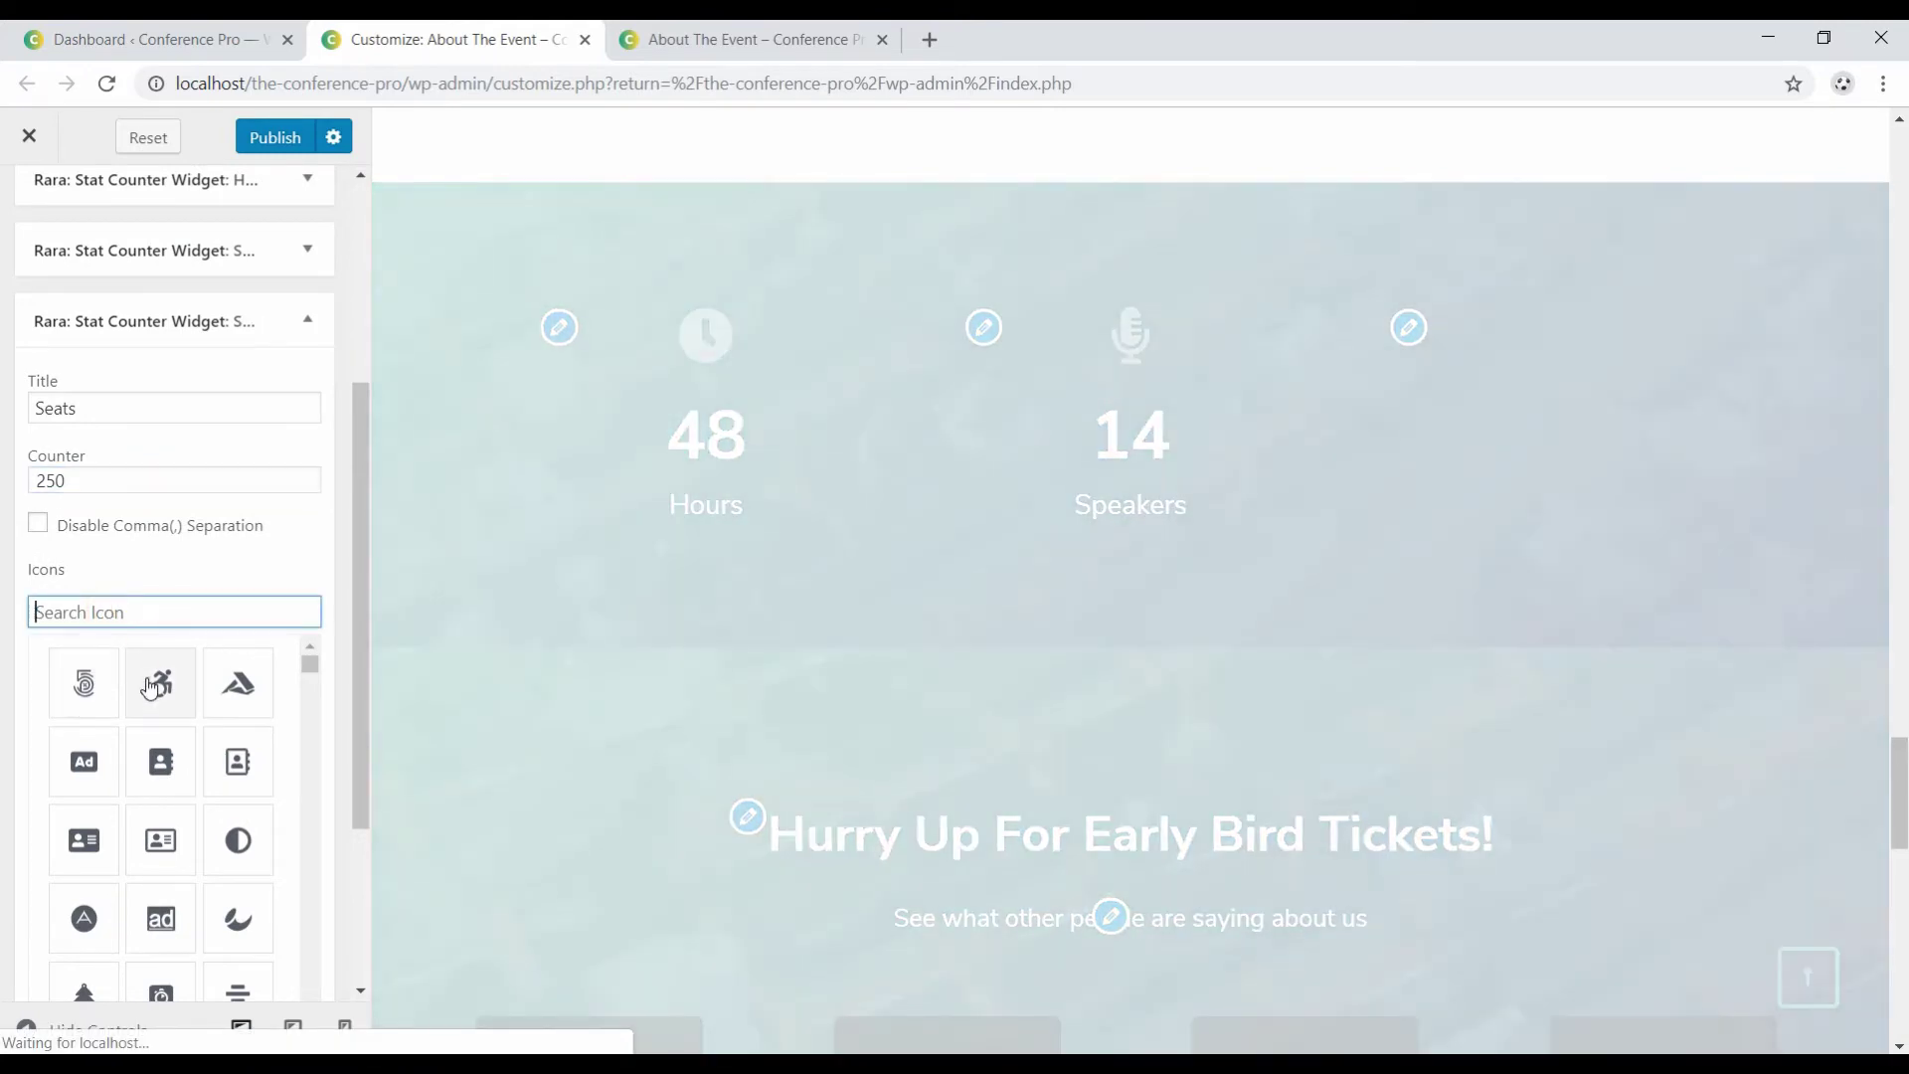
{"action": "left_click", "coordinate": [161, 683]}
{"action": "scroll", "coordinate": [348, 640], "scroll_direction": "down", "scroll_amount": 1}
{"action": "scroll", "coordinate": [352, 648], "scroll_direction": "down", "scroll_amount": 2}
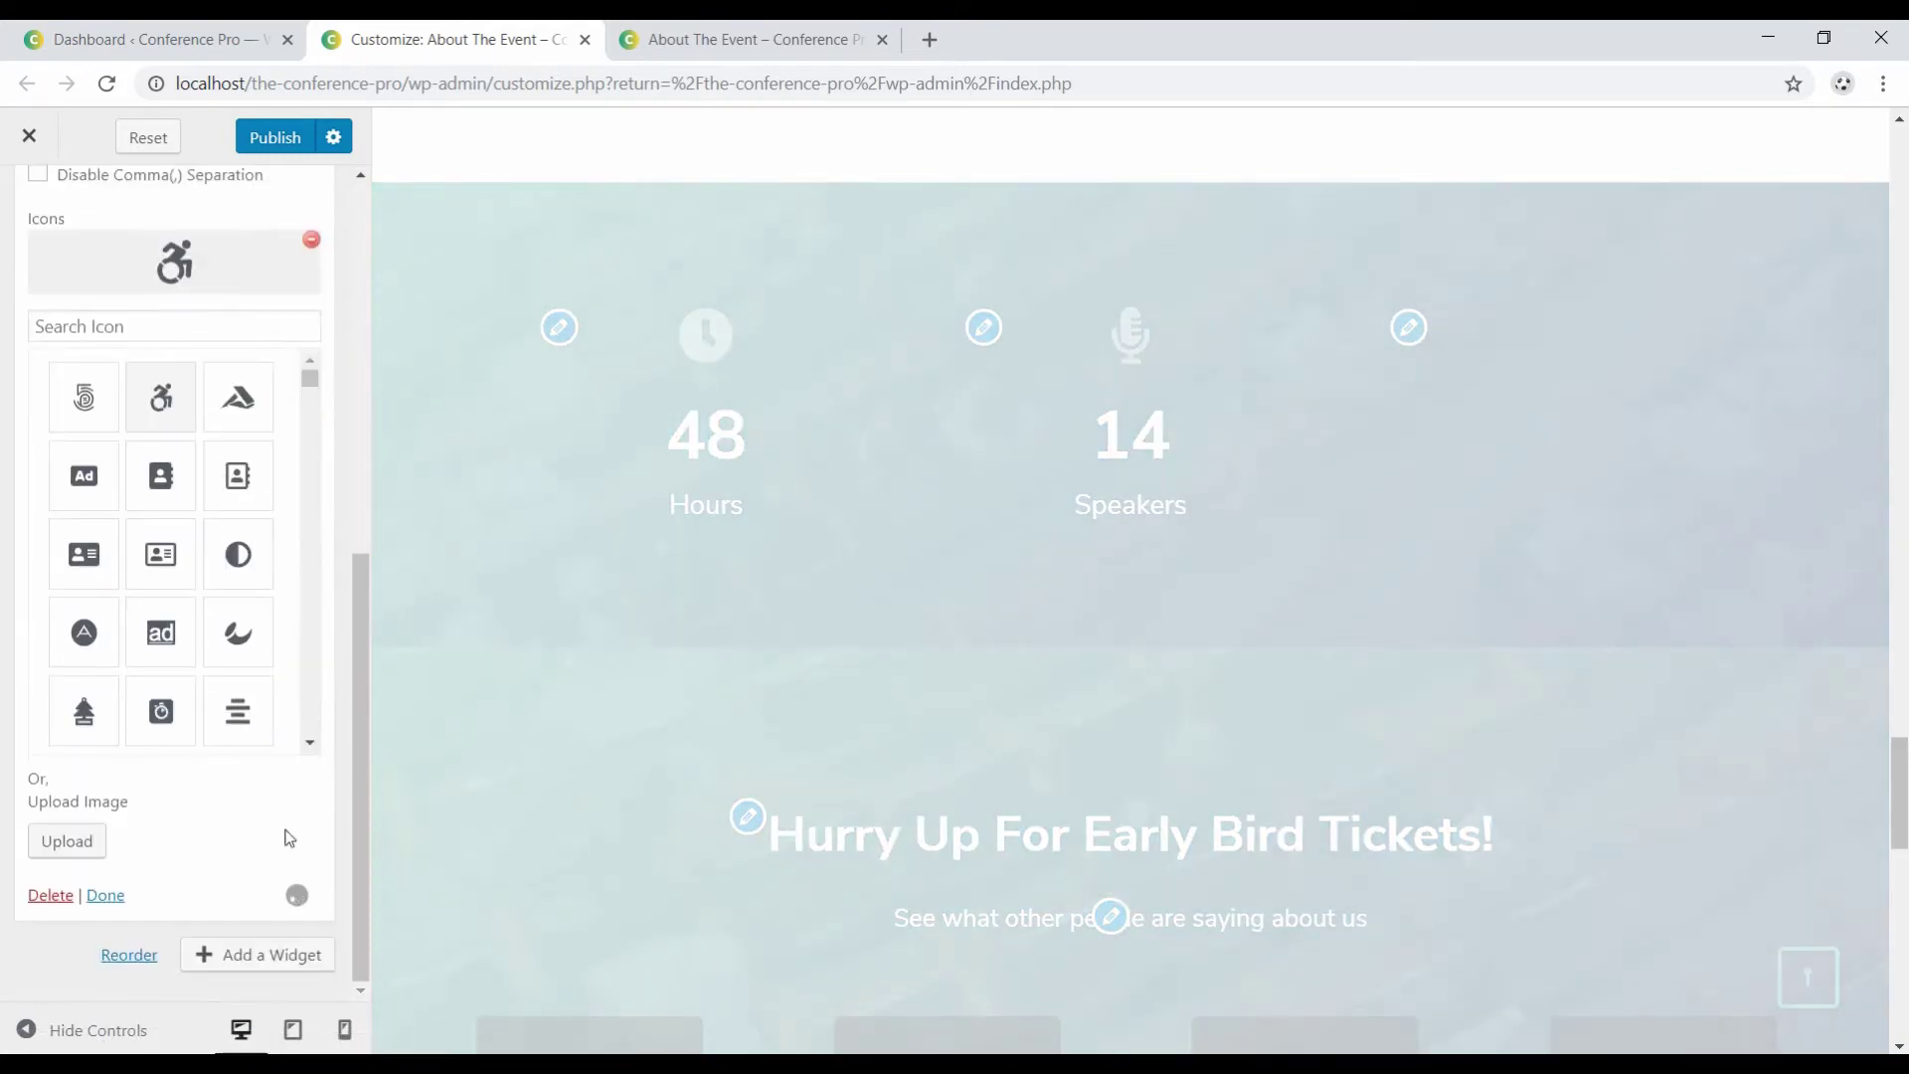
{"action": "left_click", "coordinate": [106, 898]}
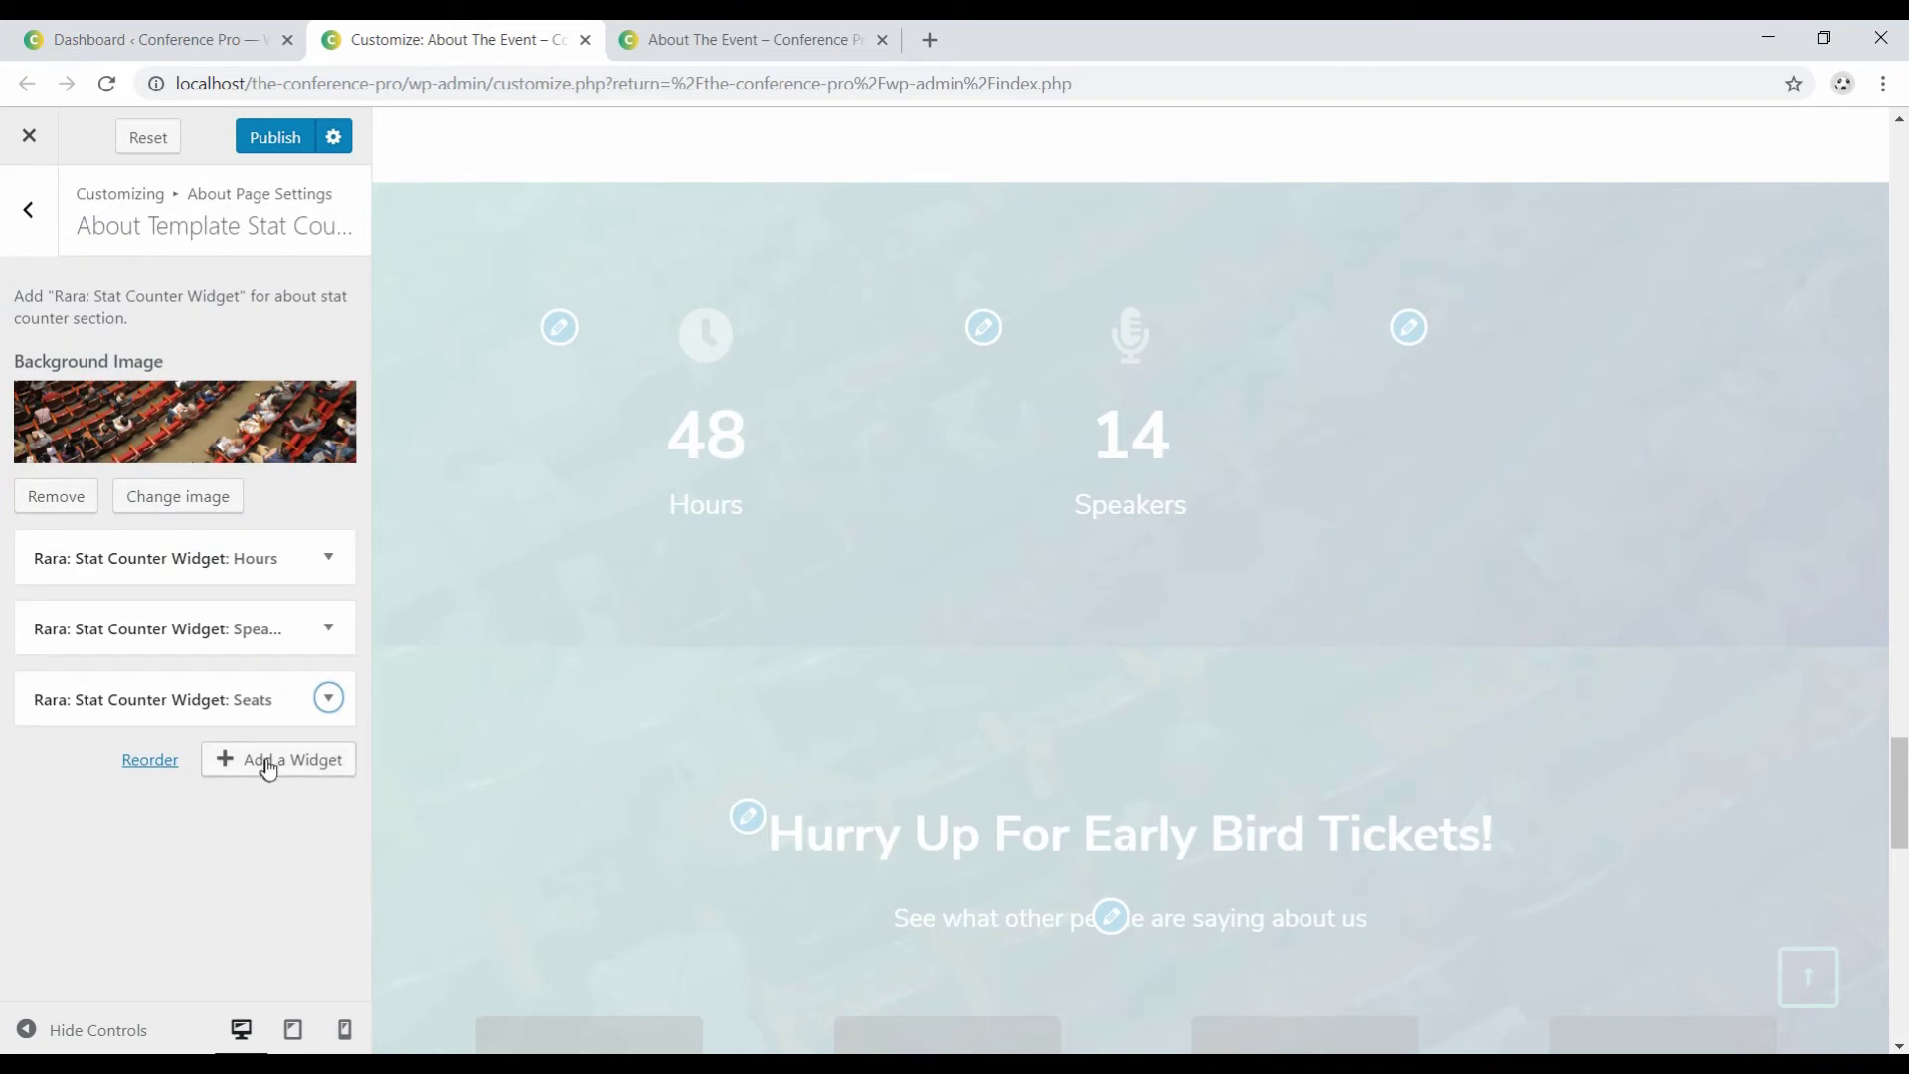
Add a fourth Rara: Stat Counter Widget titled "Workshop" with its counter set to 38.
{"action": "left_click", "coordinate": [268, 769]}
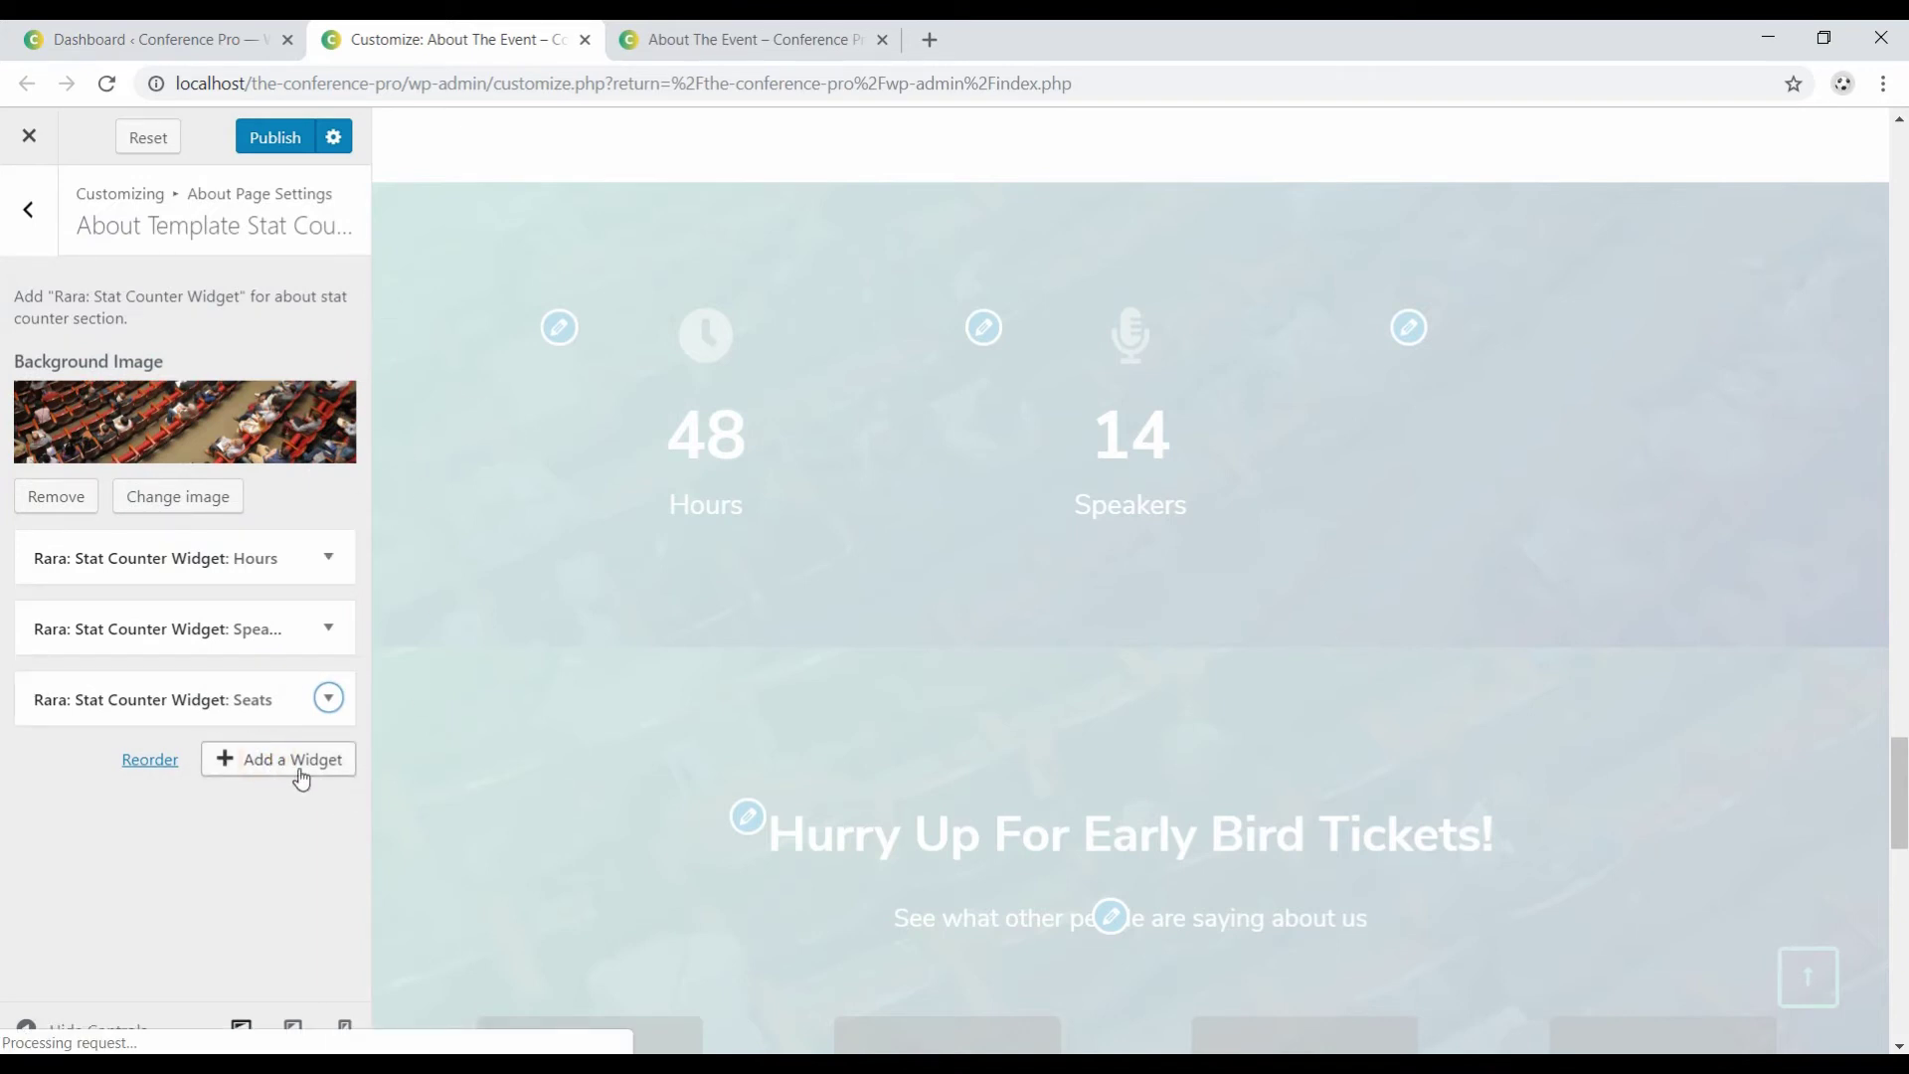
{"action": "left_click", "coordinate": [300, 773]}
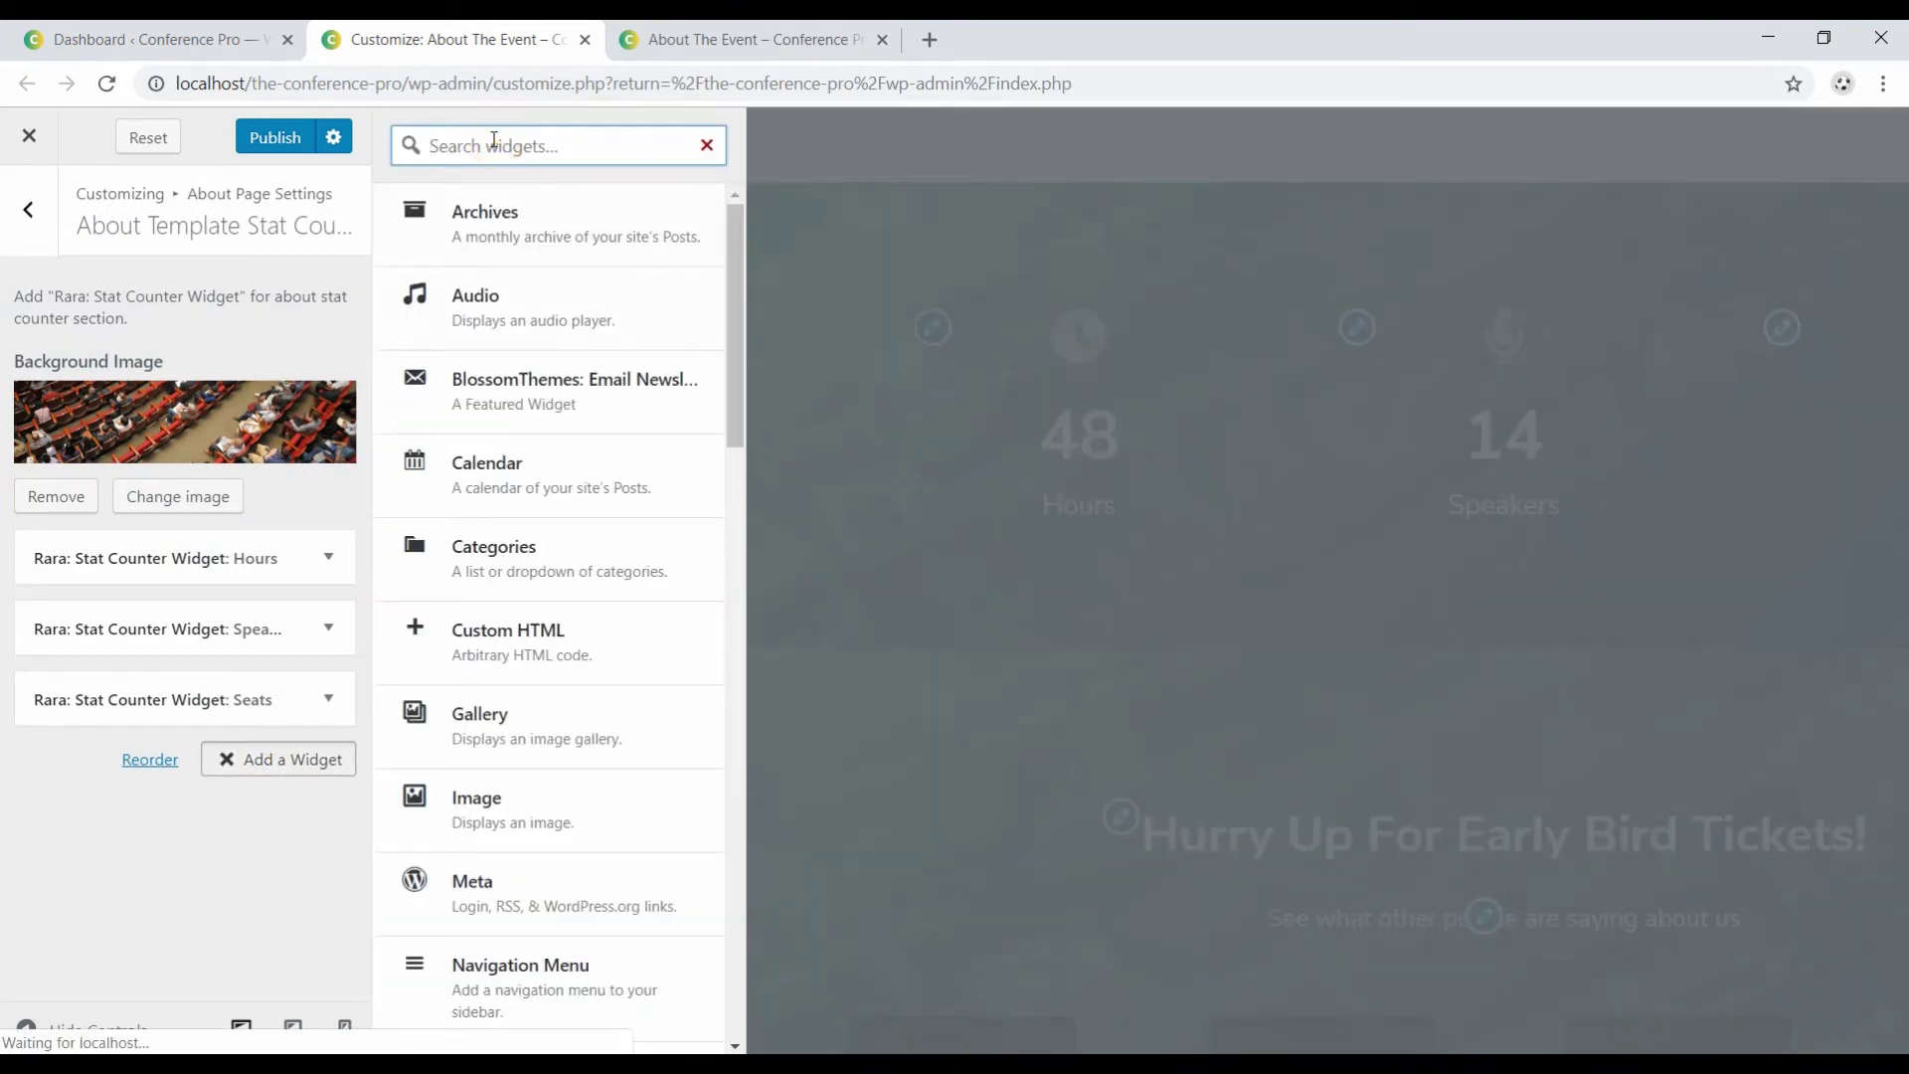
{"action": "type", "text": "sta"}
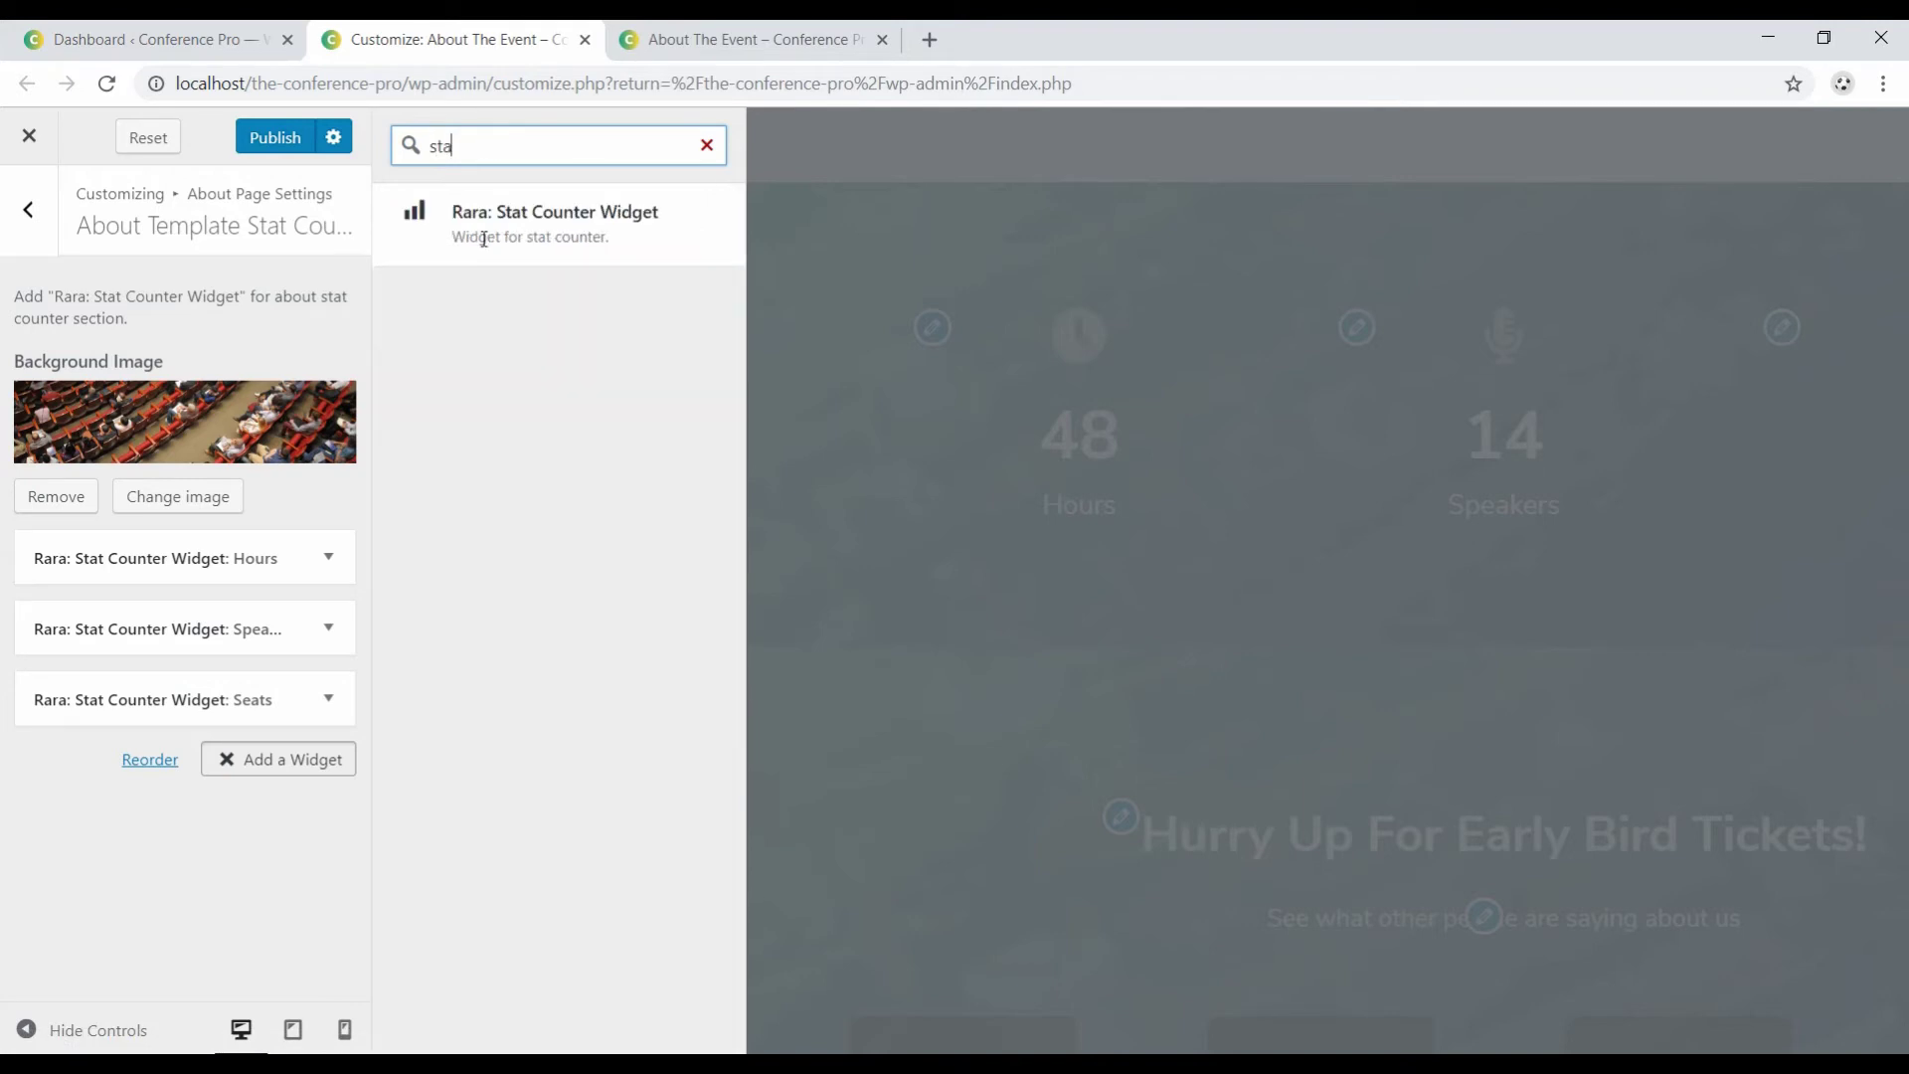
{"action": "left_click", "coordinate": [484, 243]}
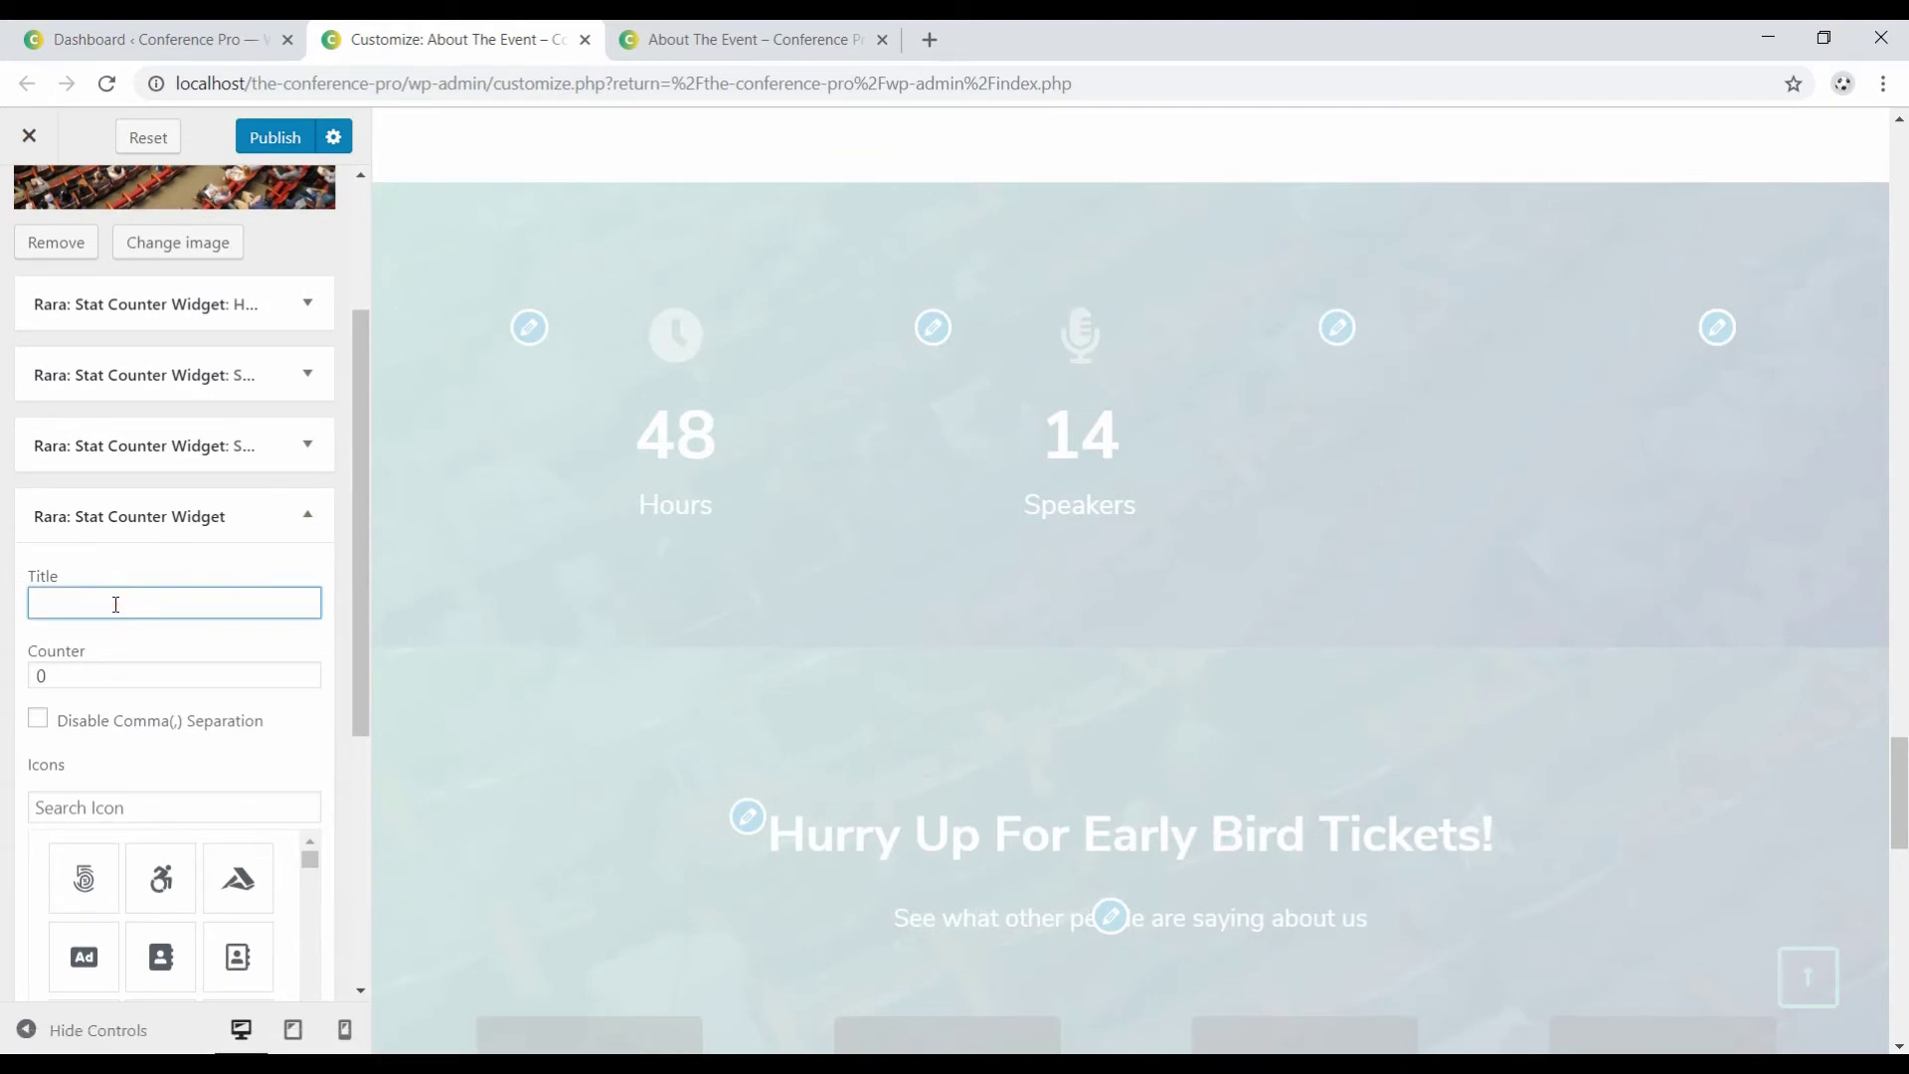
{"action": "type", "text": "Work"}
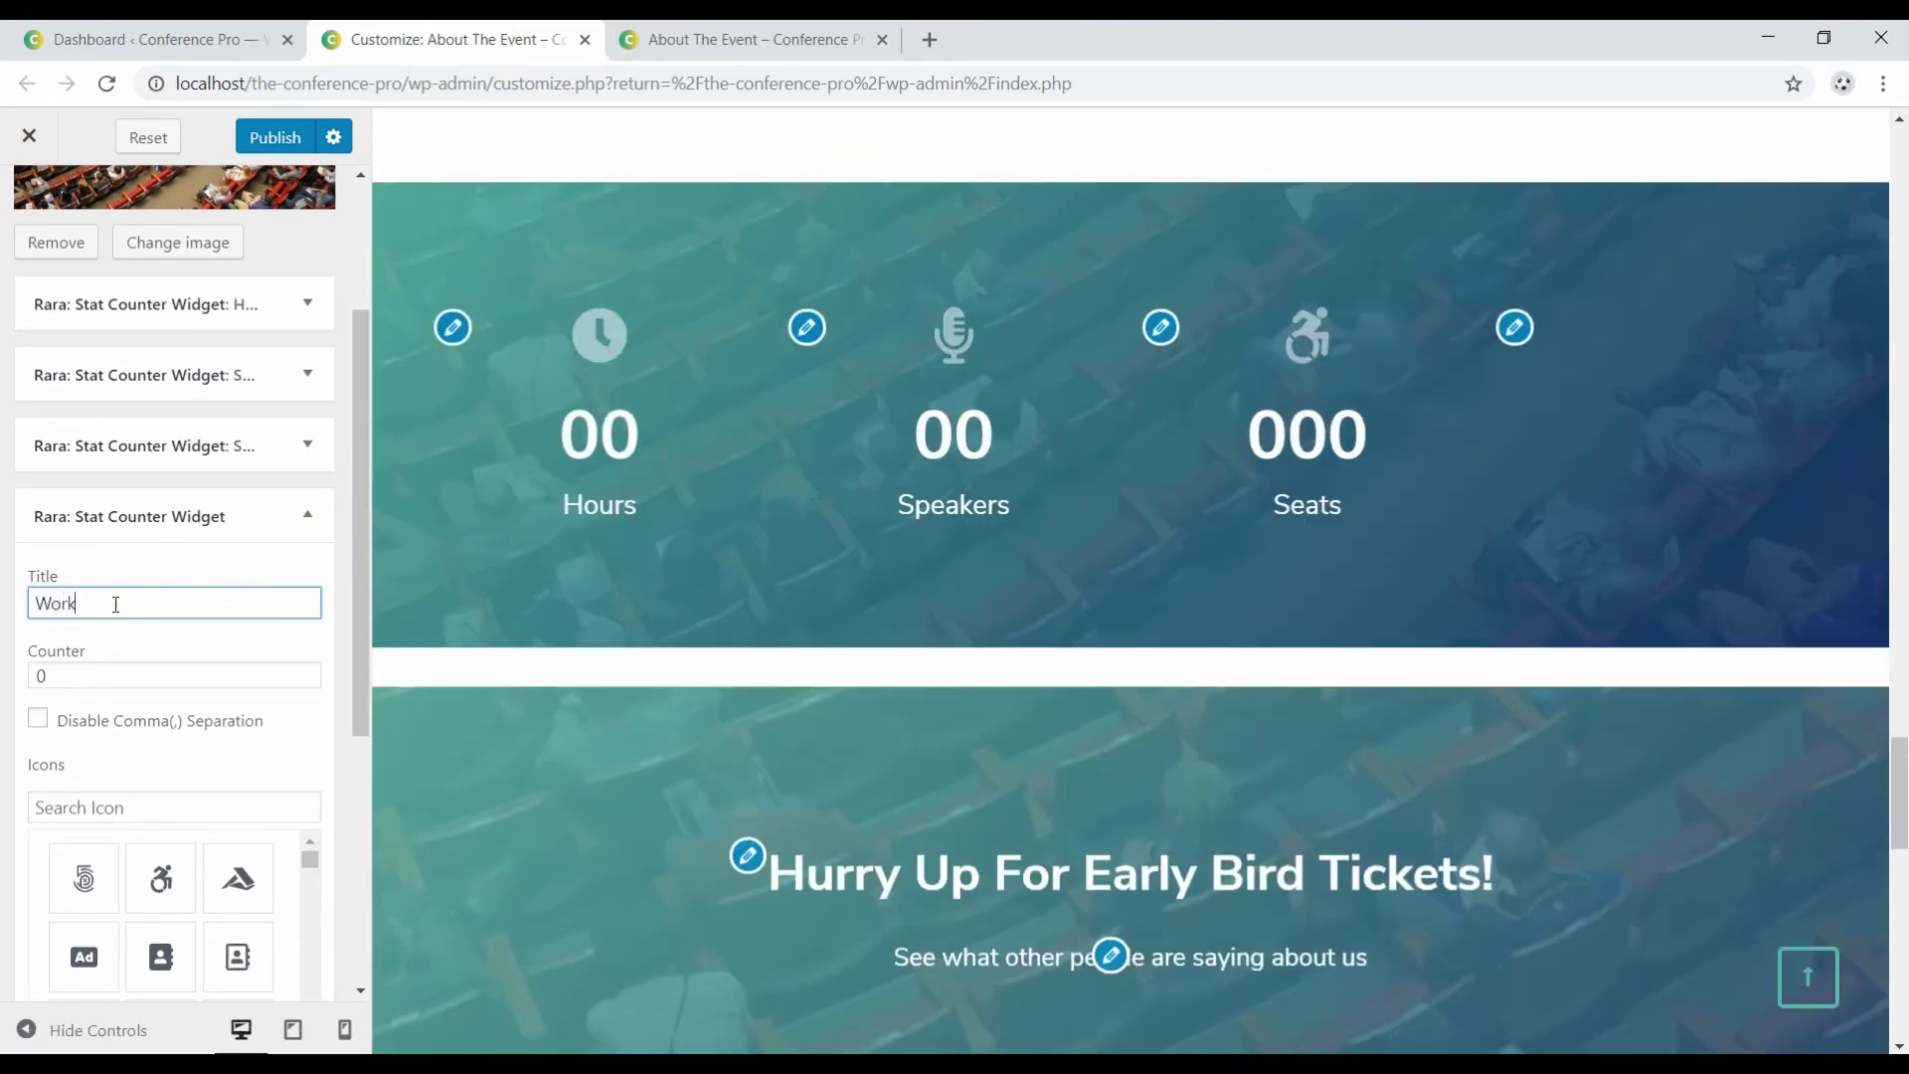
{"action": "type", "text": "shop"}
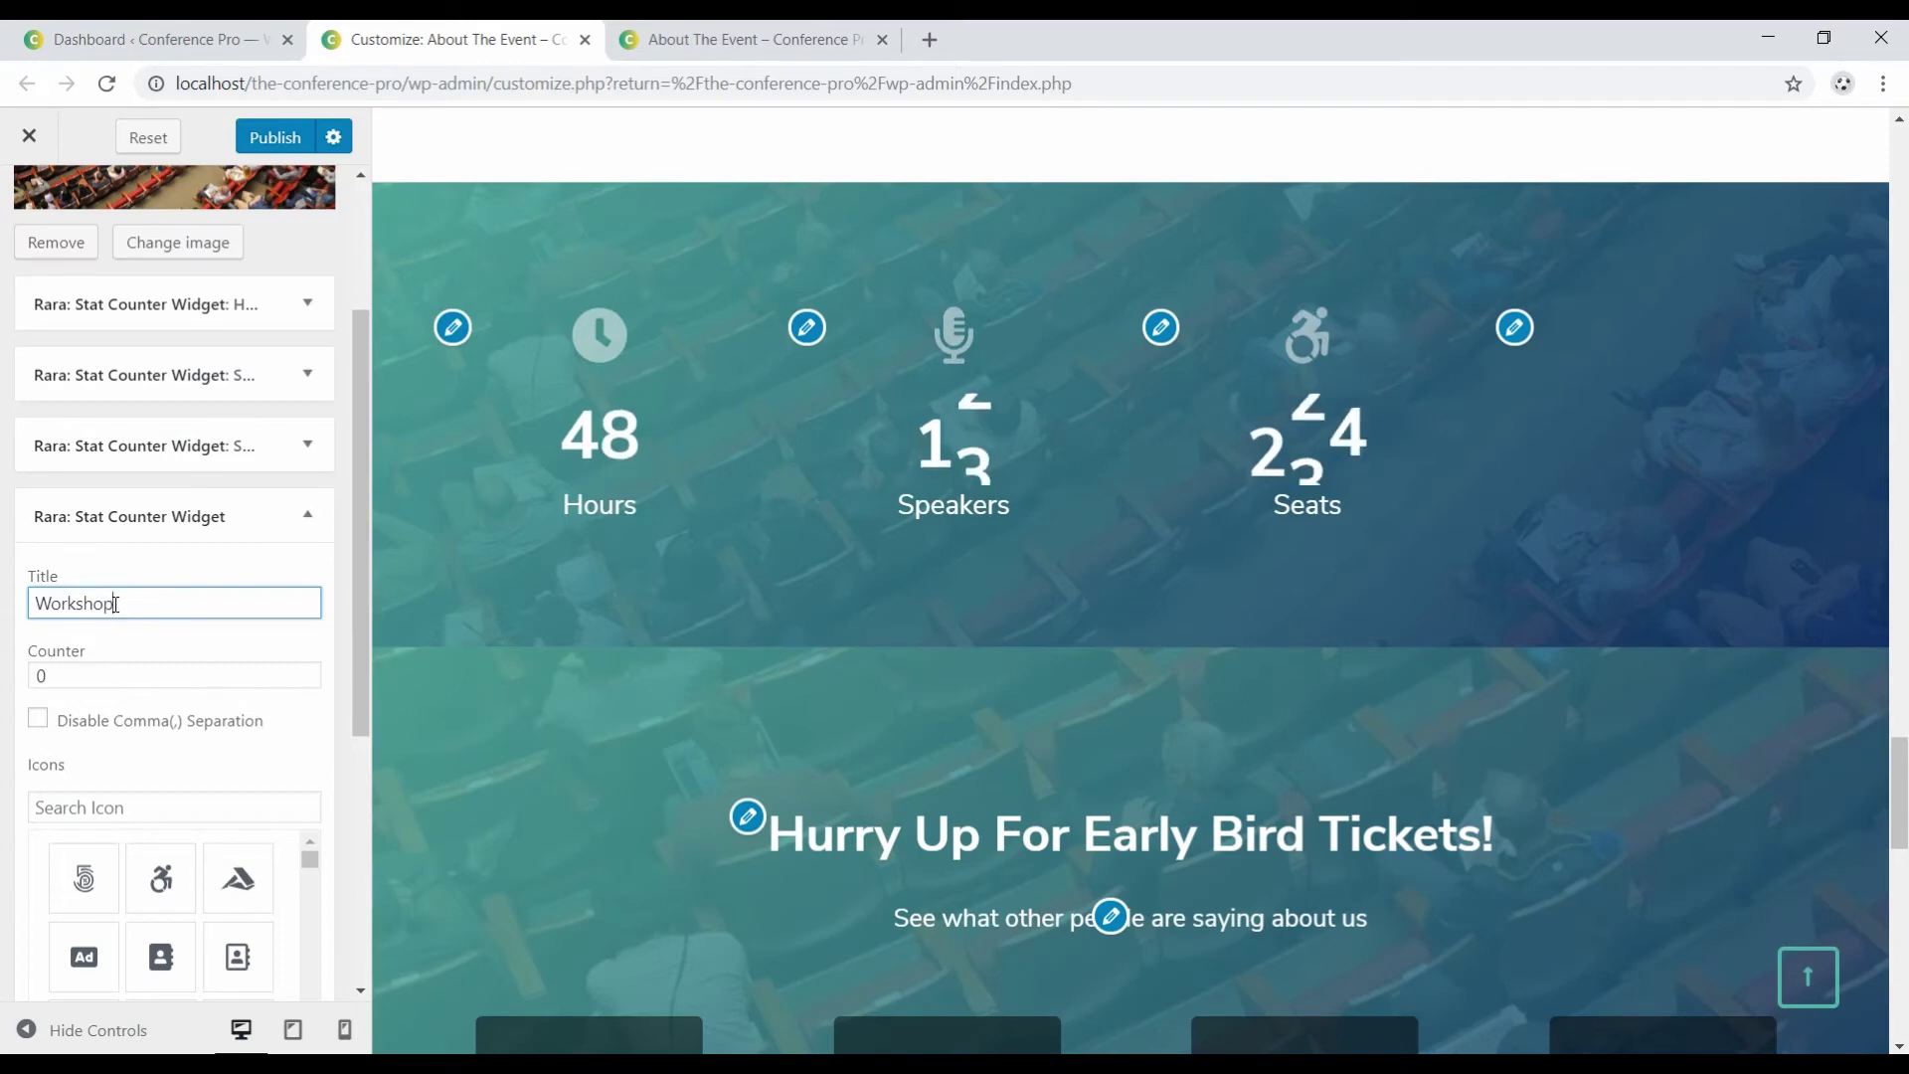
{"action": "key", "text": "Tab"}
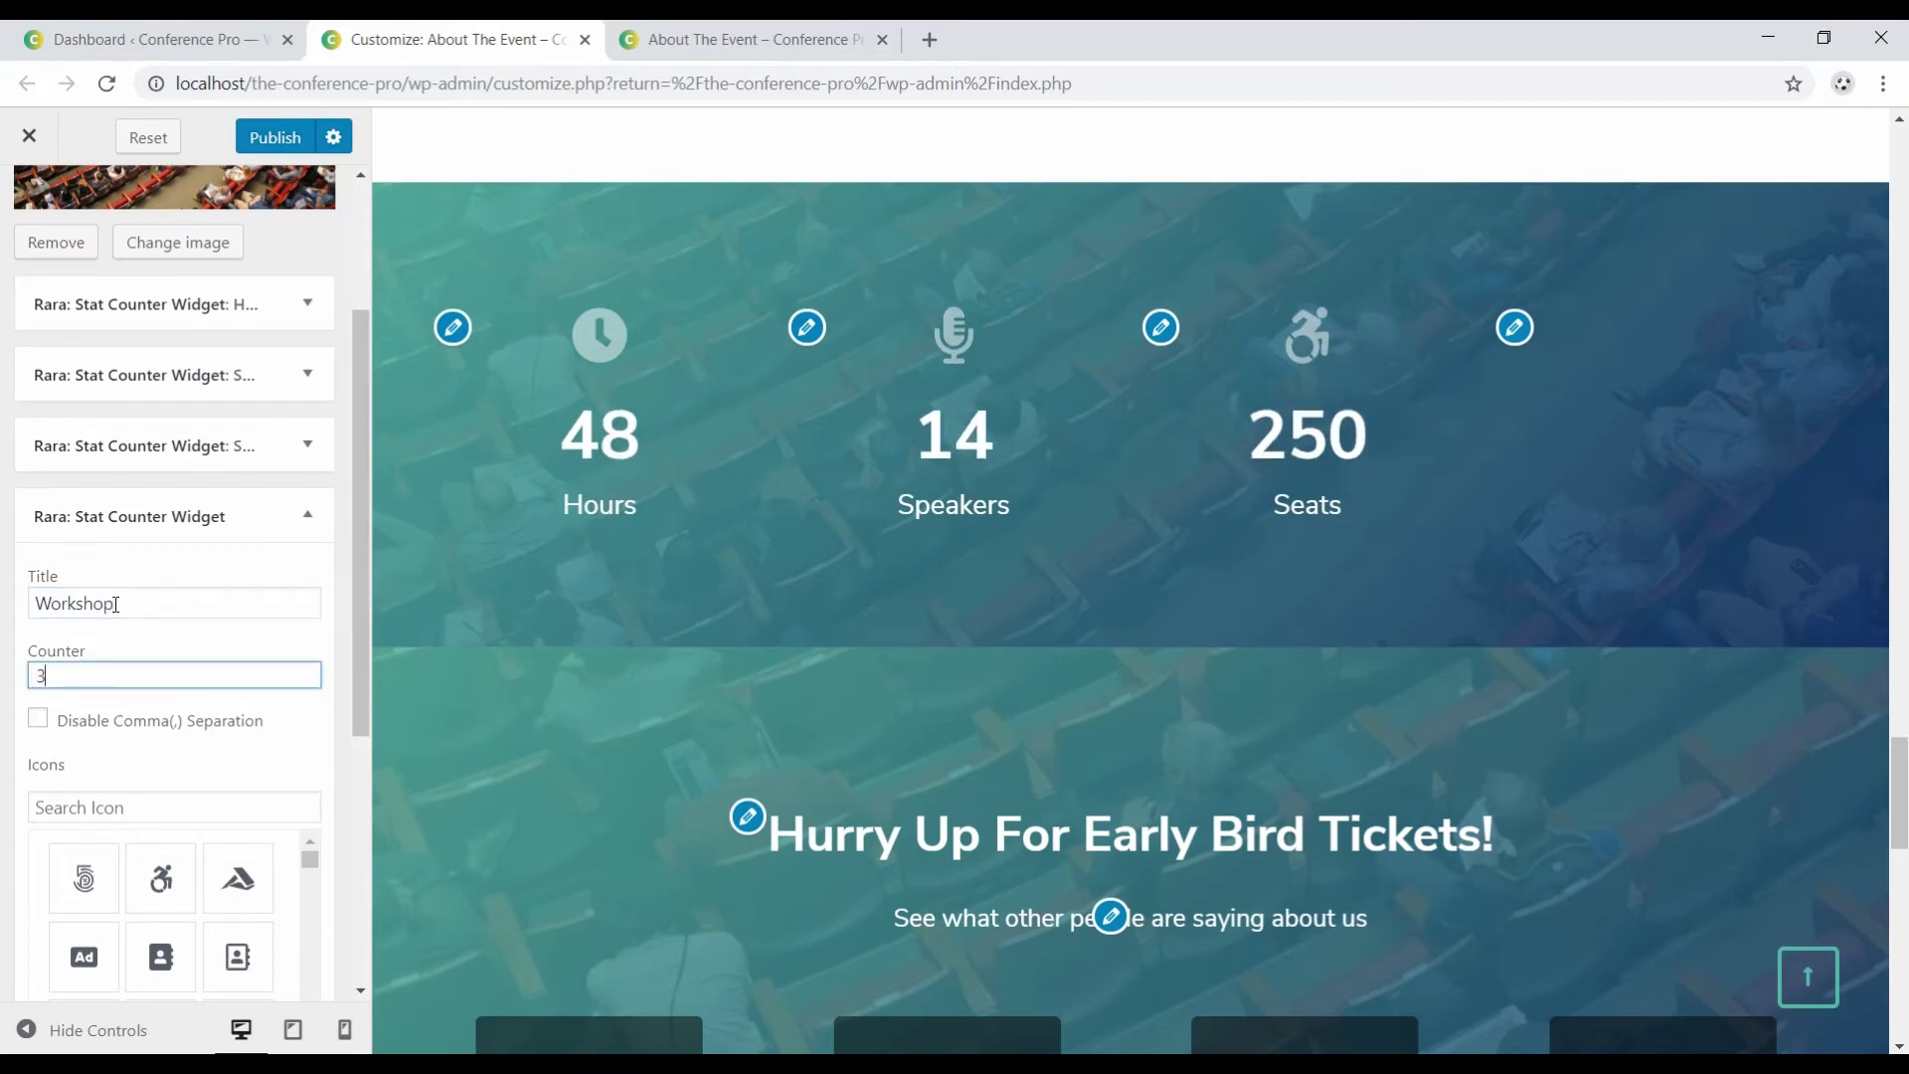
{"action": "key", "text": "Tab"}
Search the Workshop widget's icons for "brie" and choose the briefcase icon.
{"action": "scroll", "coordinate": [142, 770], "scroll_direction": "down", "scroll_amount": 2}
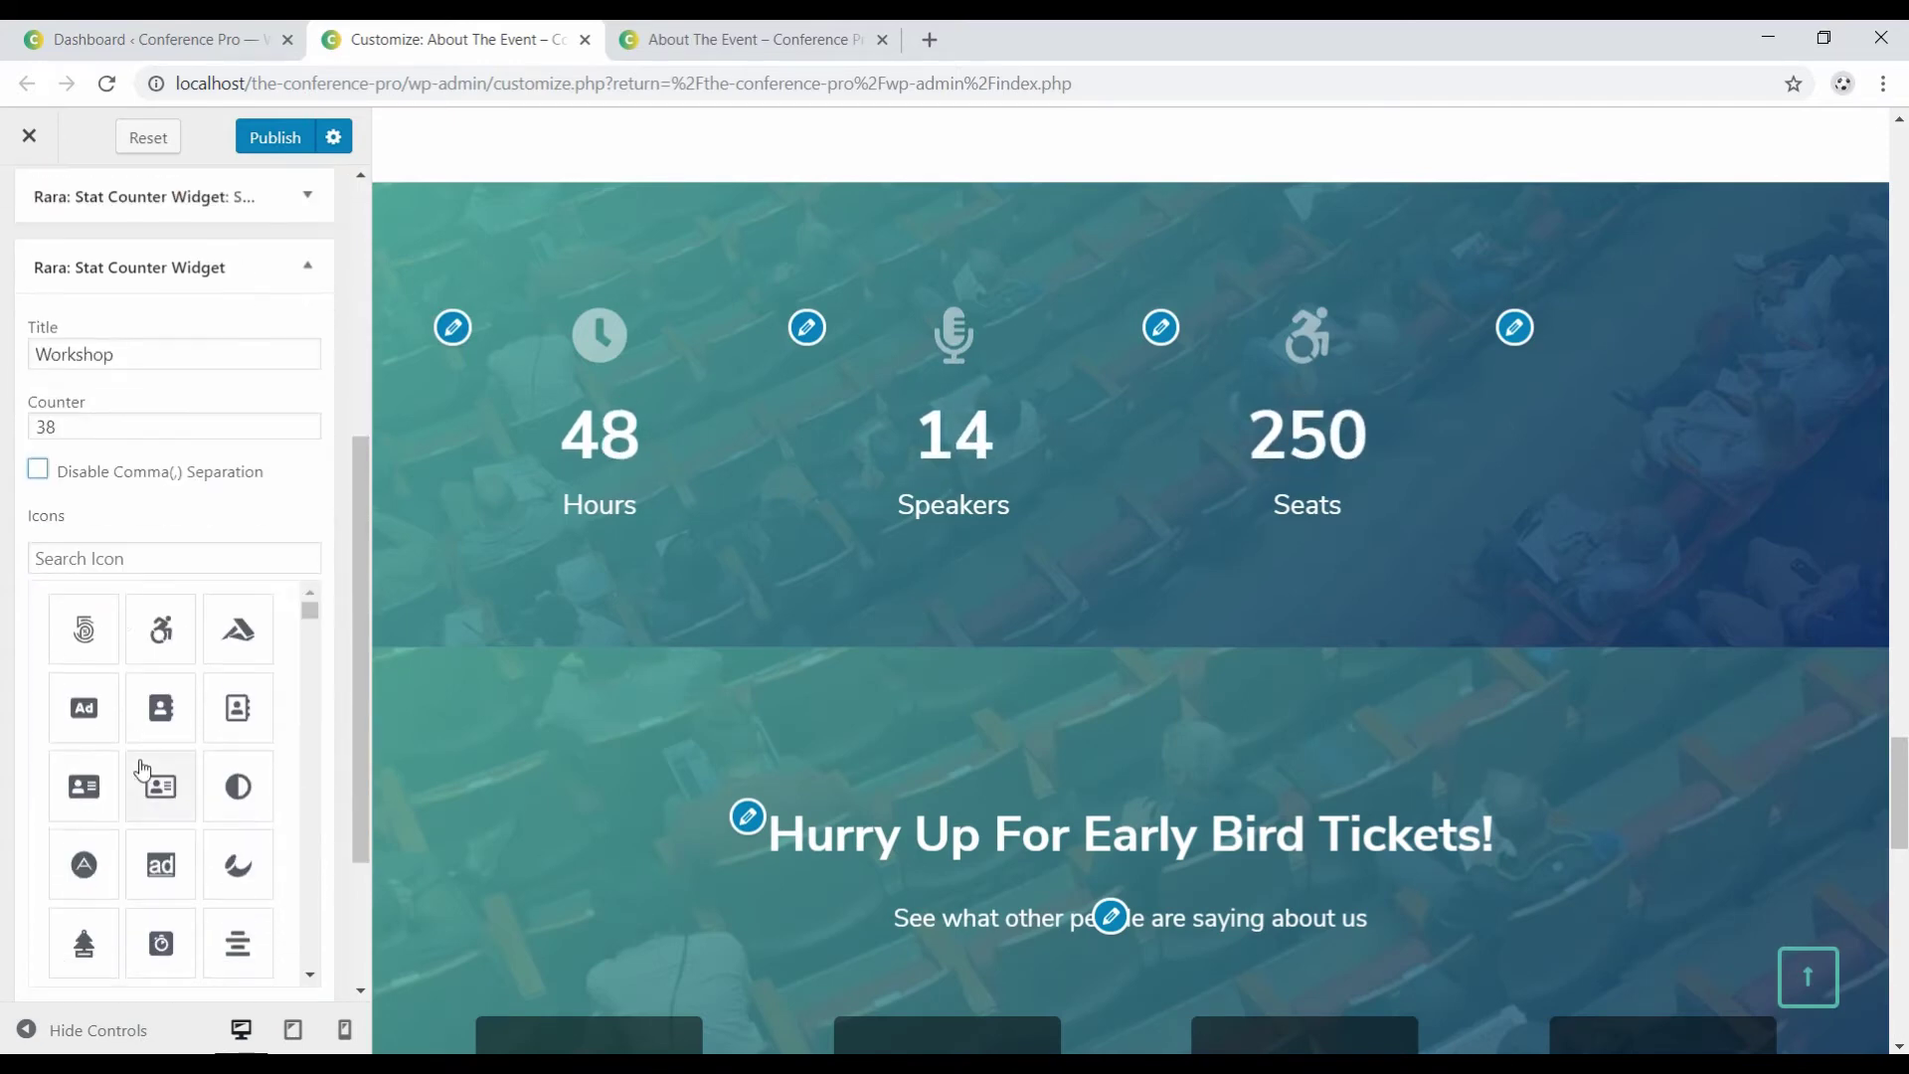
{"action": "left_click", "coordinate": [116, 550]}
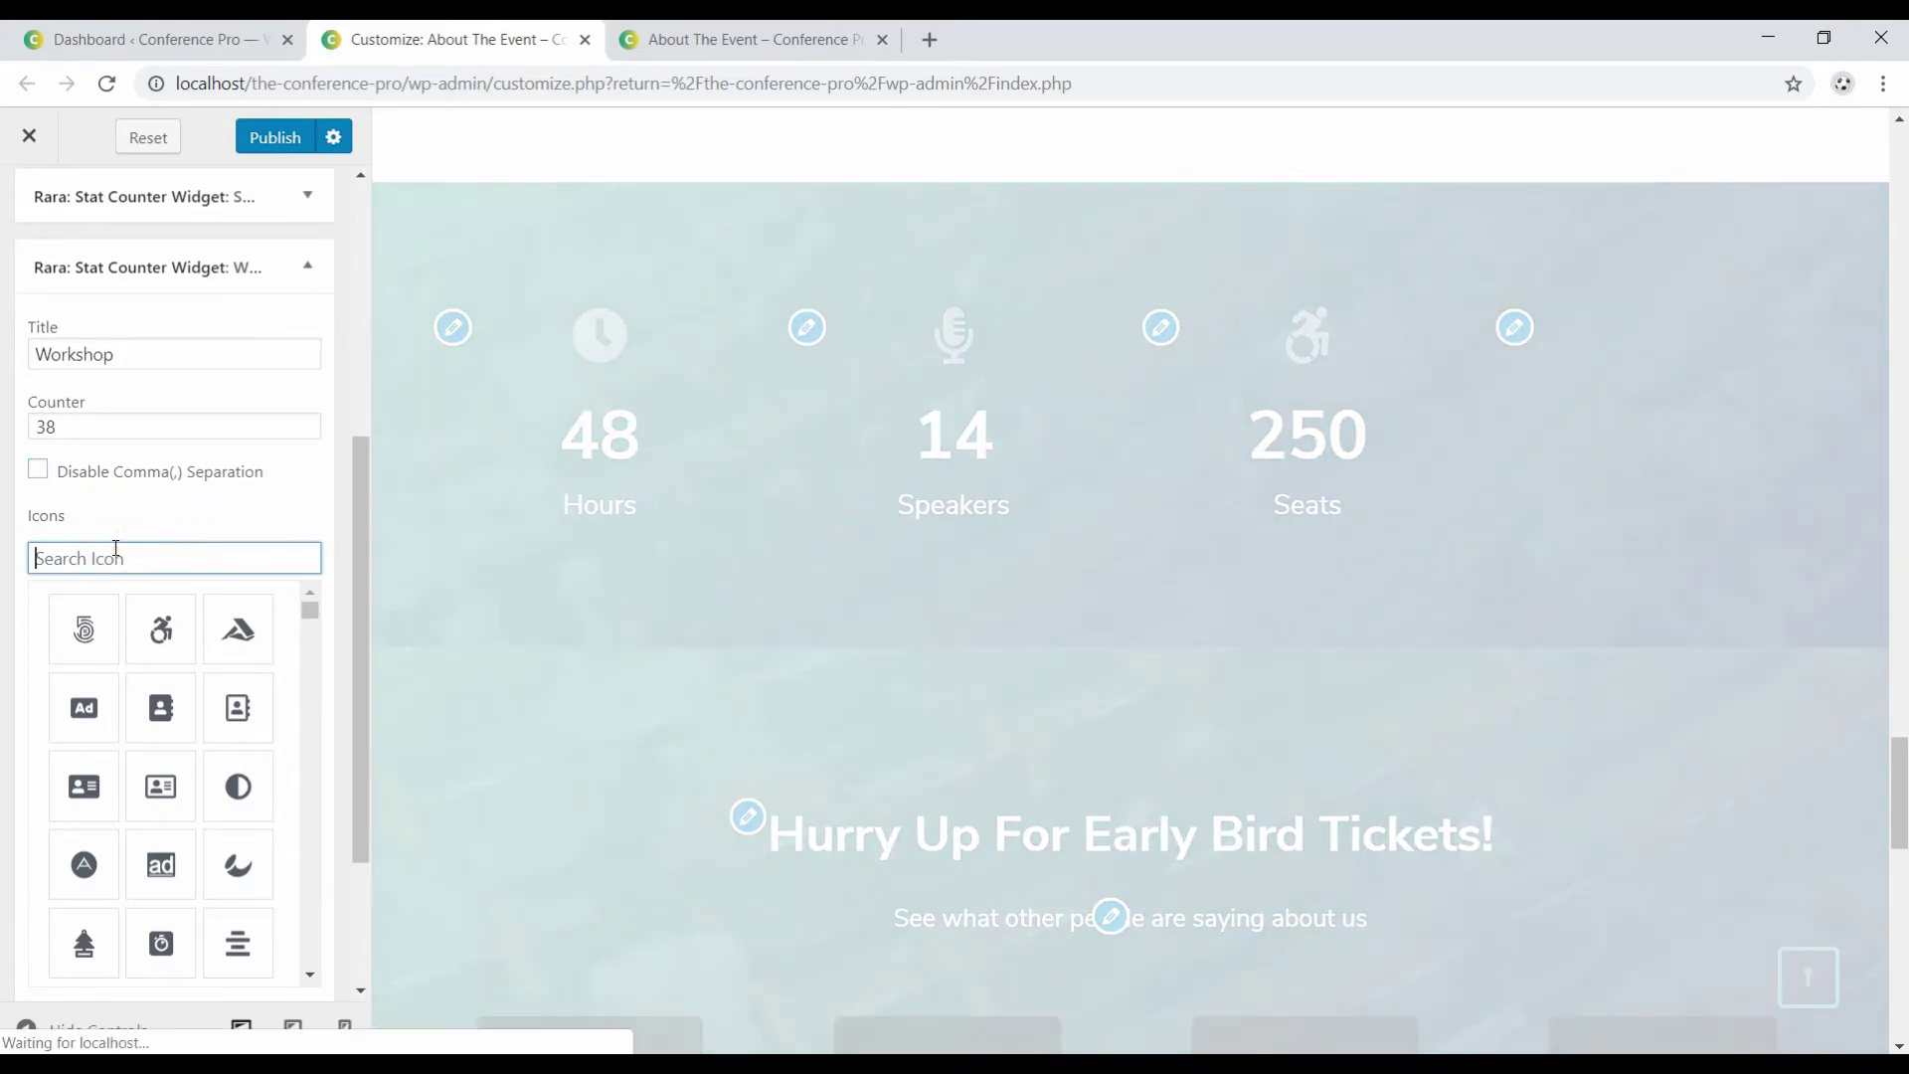
{"action": "type", "text": "brie"}
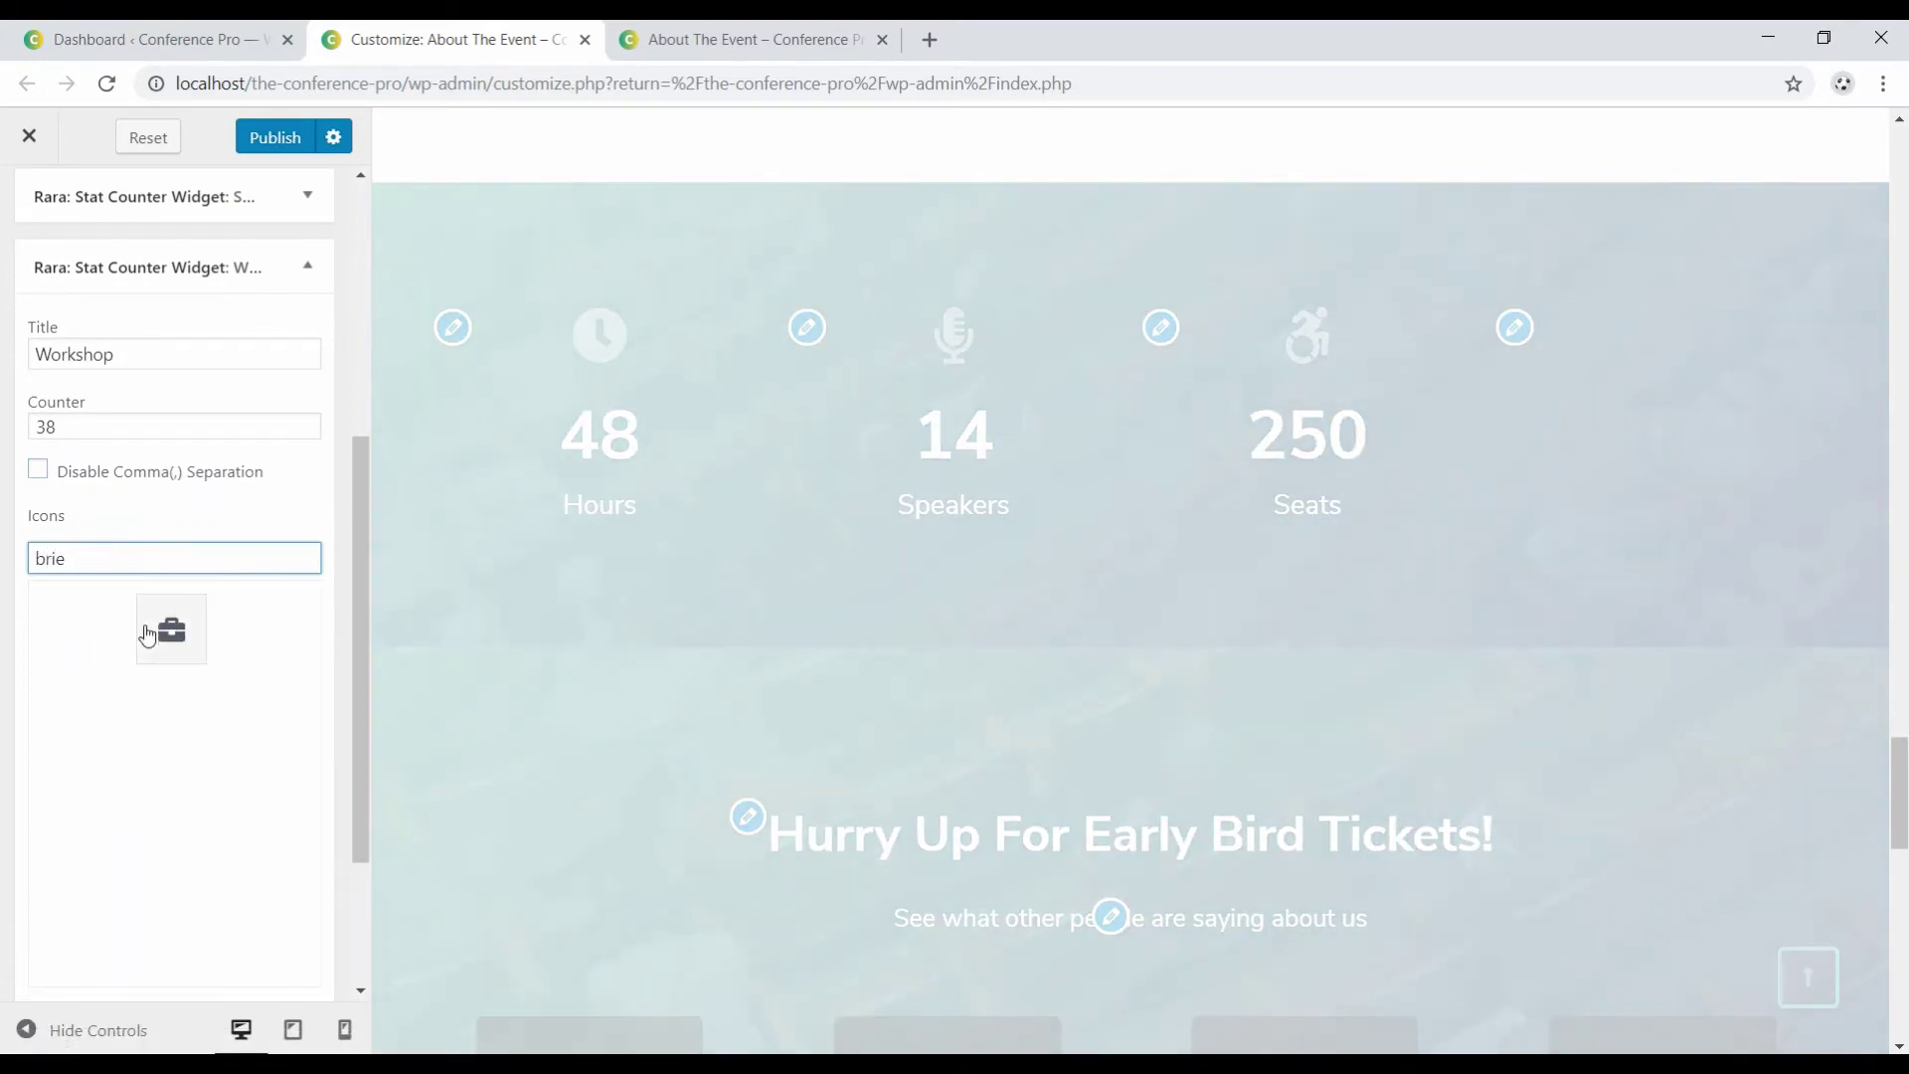
{"action": "left_click", "coordinate": [168, 657]}
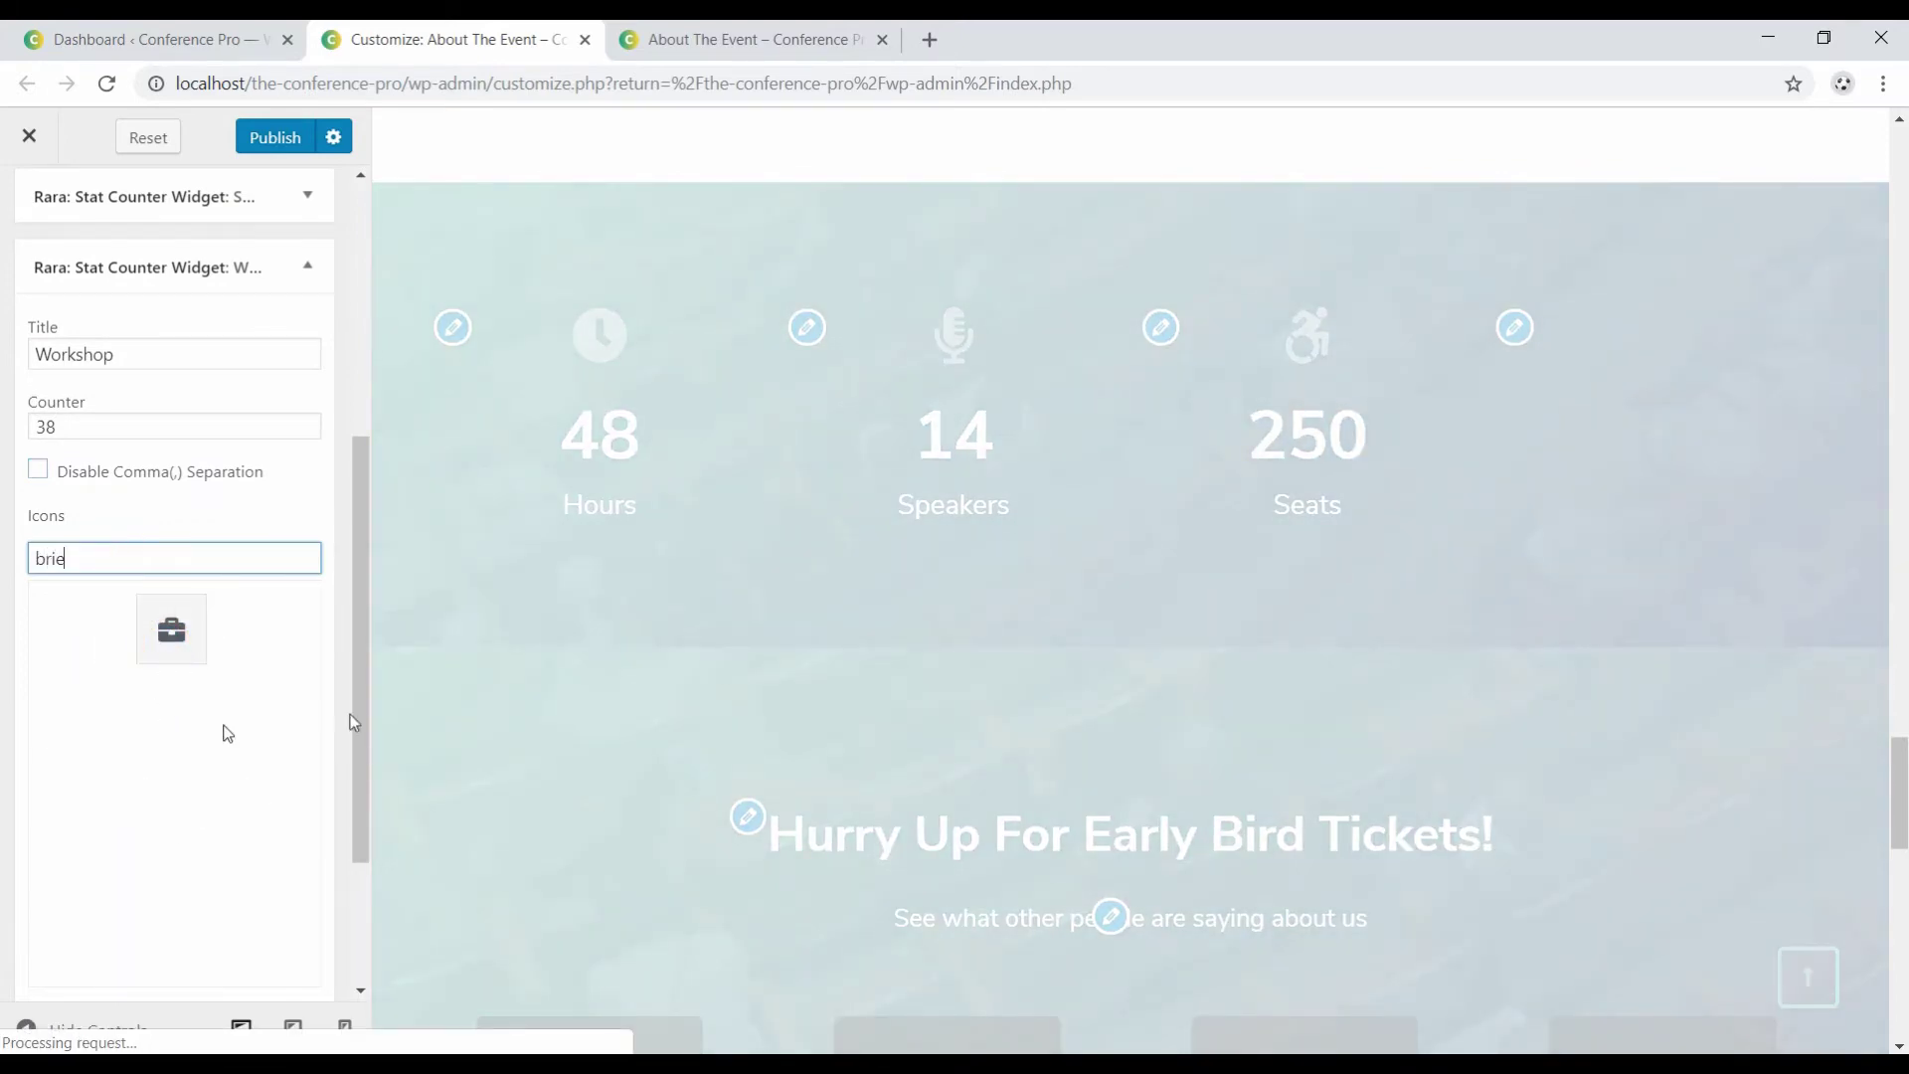
{"action": "scroll", "coordinate": [175, 767], "scroll_direction": "down", "scroll_amount": 3}
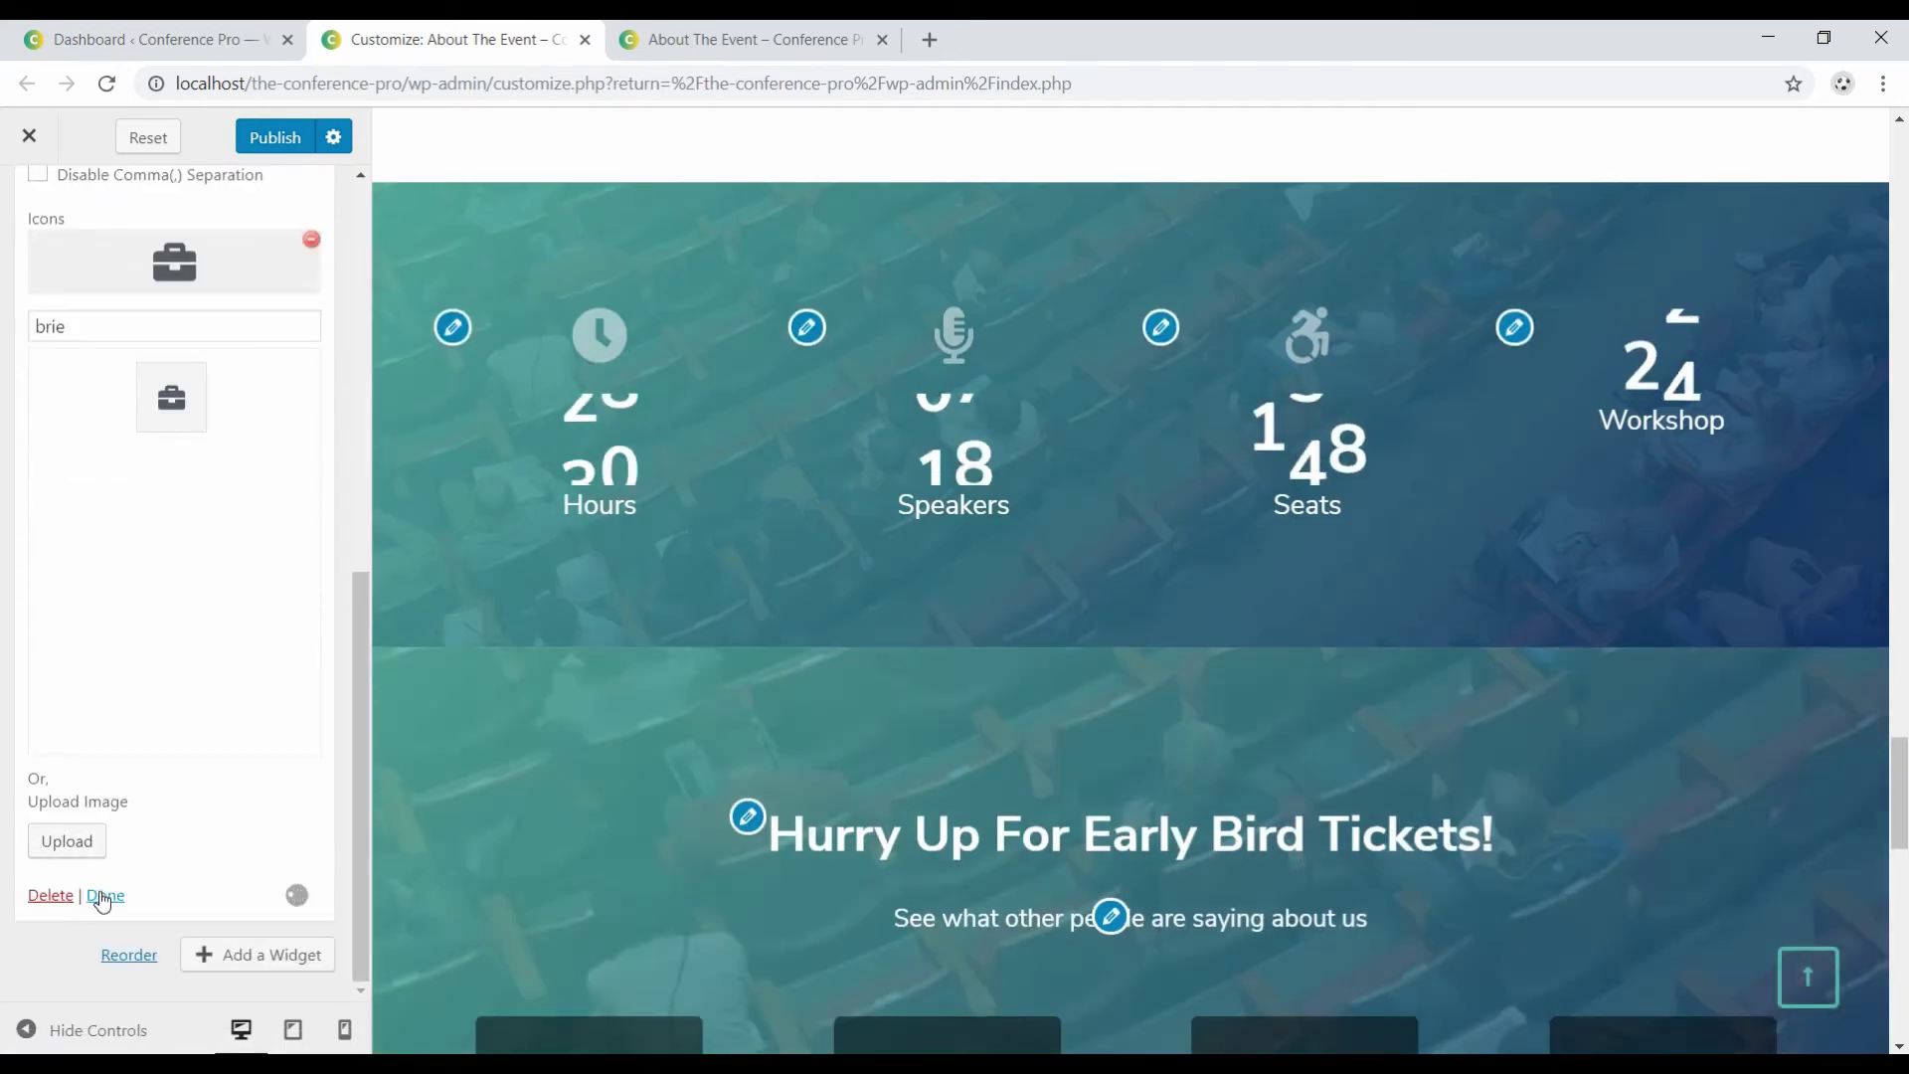
Collapse the Workshop widget and add a fifth Rara: Stat Counter Widget titled "Sponsors" with its counter set to 16.
{"action": "left_click", "coordinate": [103, 896]}
{"action": "left_click", "coordinate": [261, 831]}
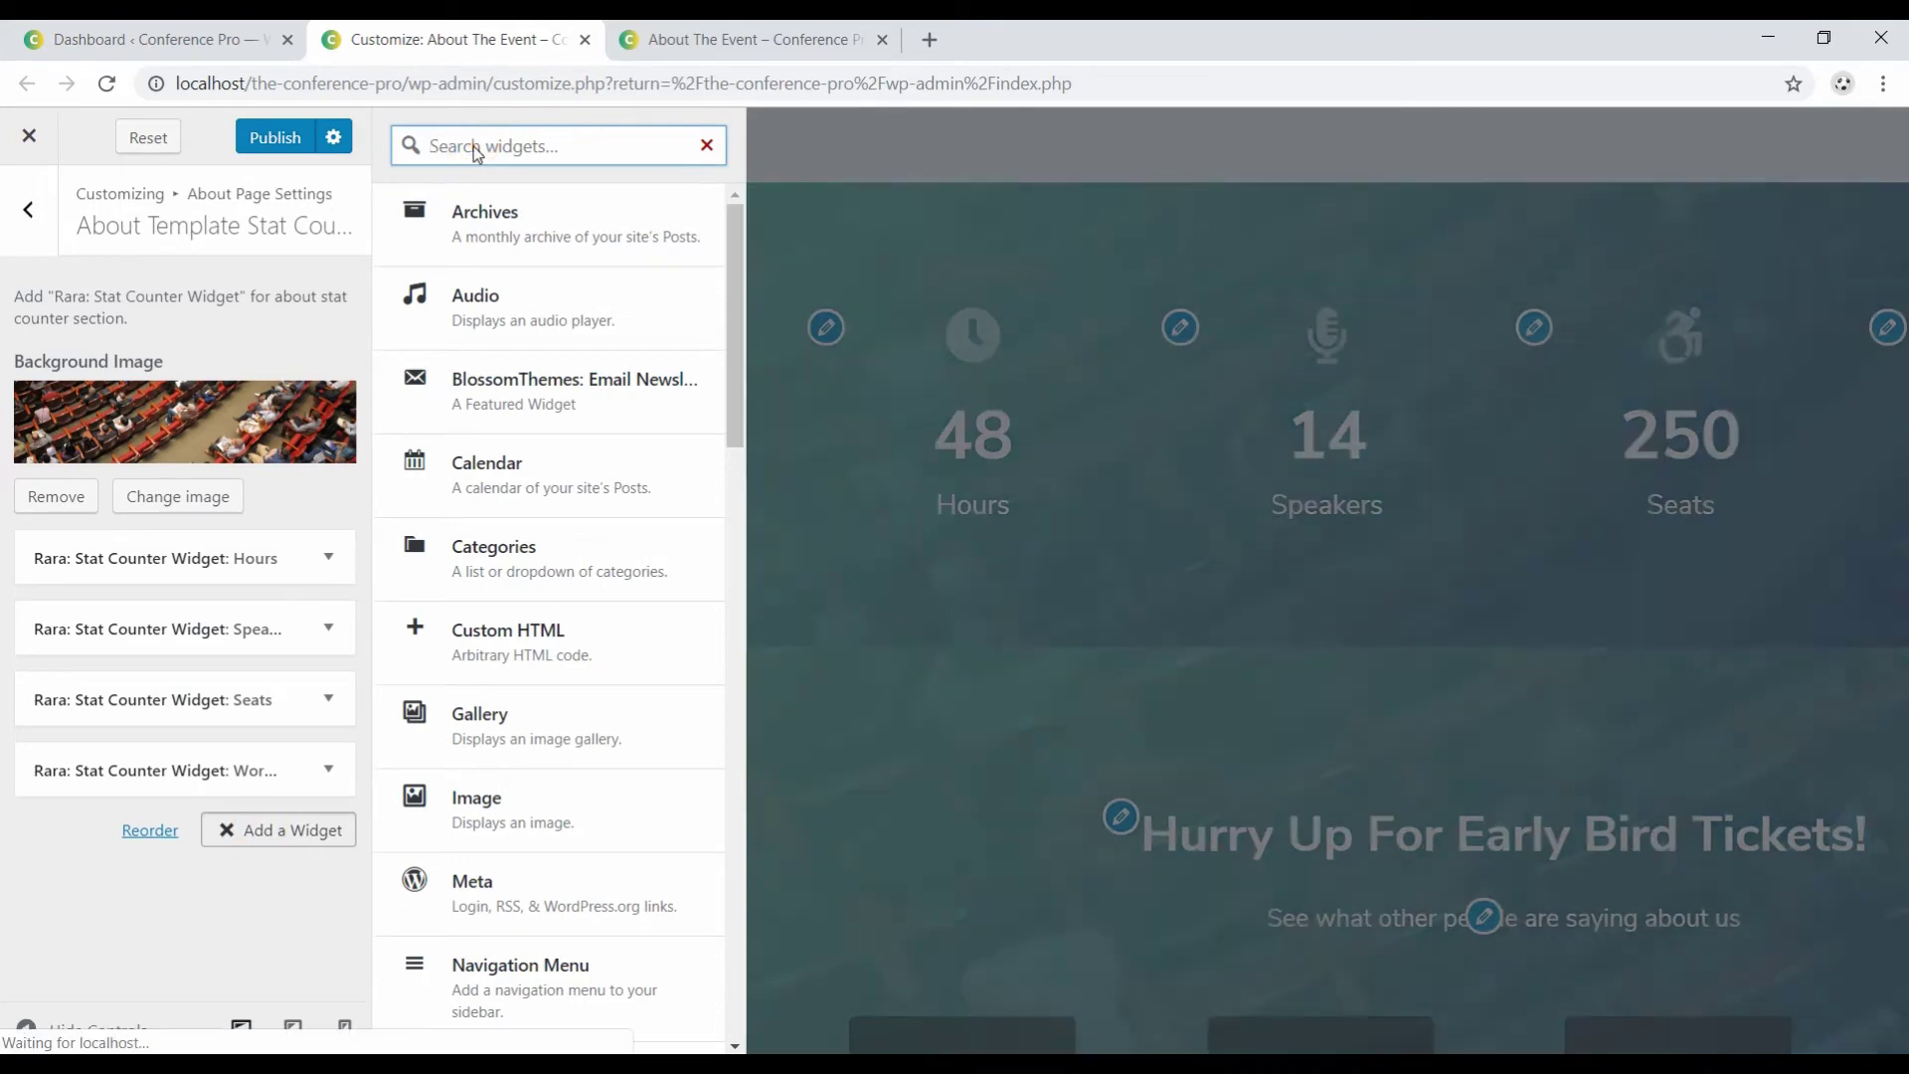
{"action": "type", "text": "s"}
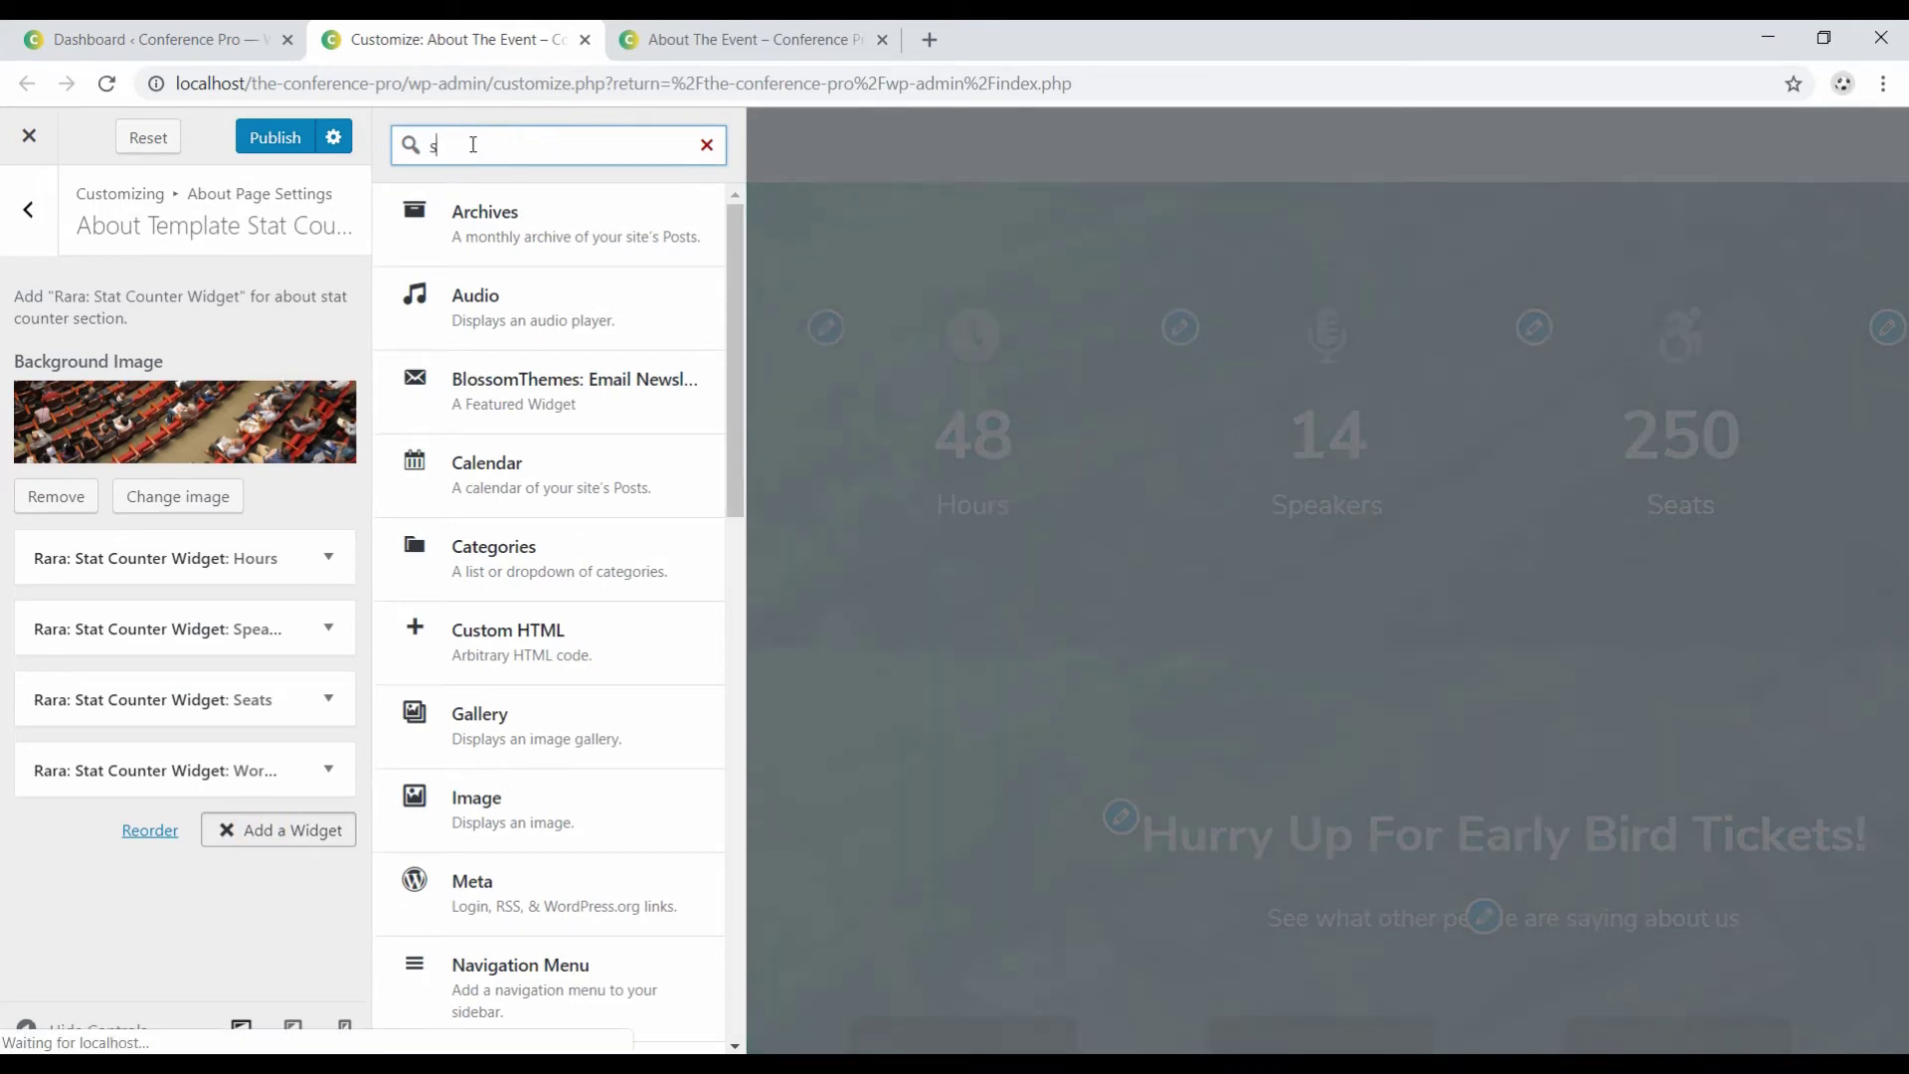
{"action": "type", "text": "ta"}
{"action": "left_click", "coordinate": [482, 222]}
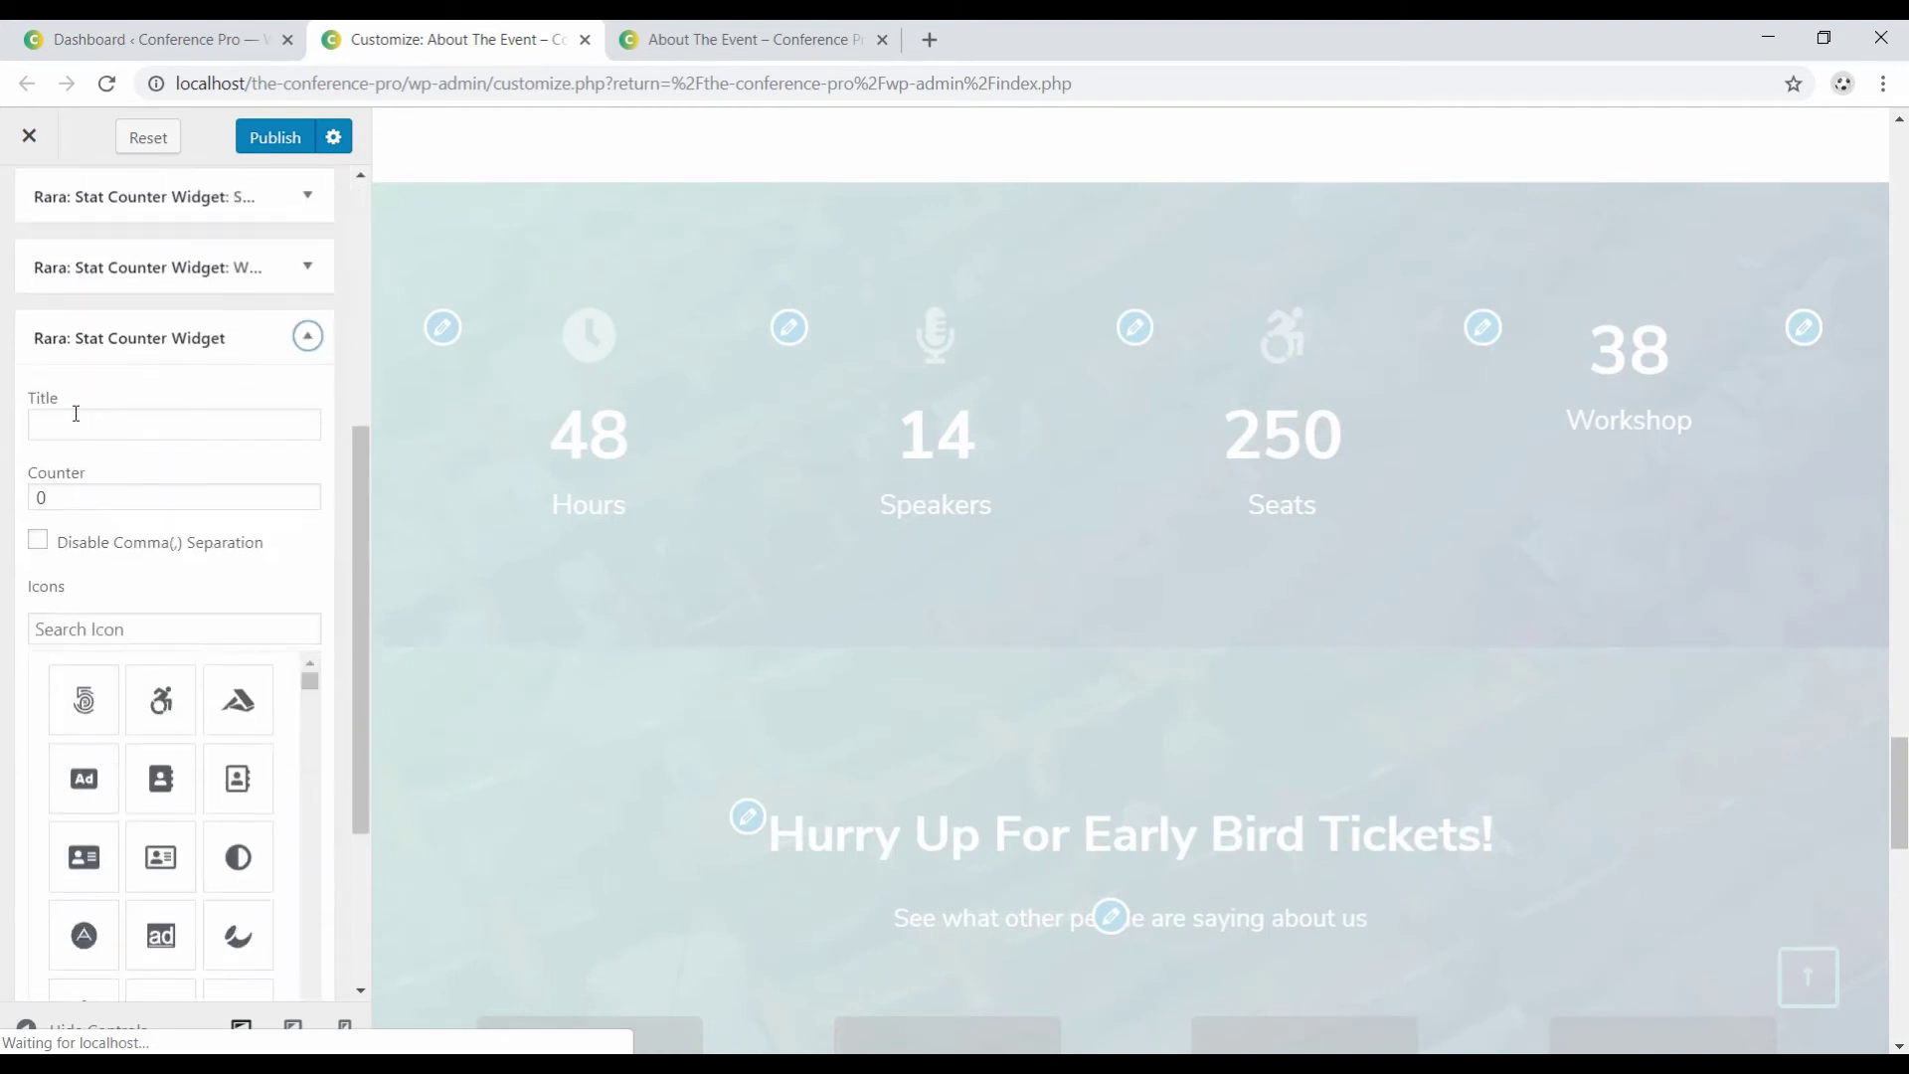
{"action": "left_click", "coordinate": [77, 414]}
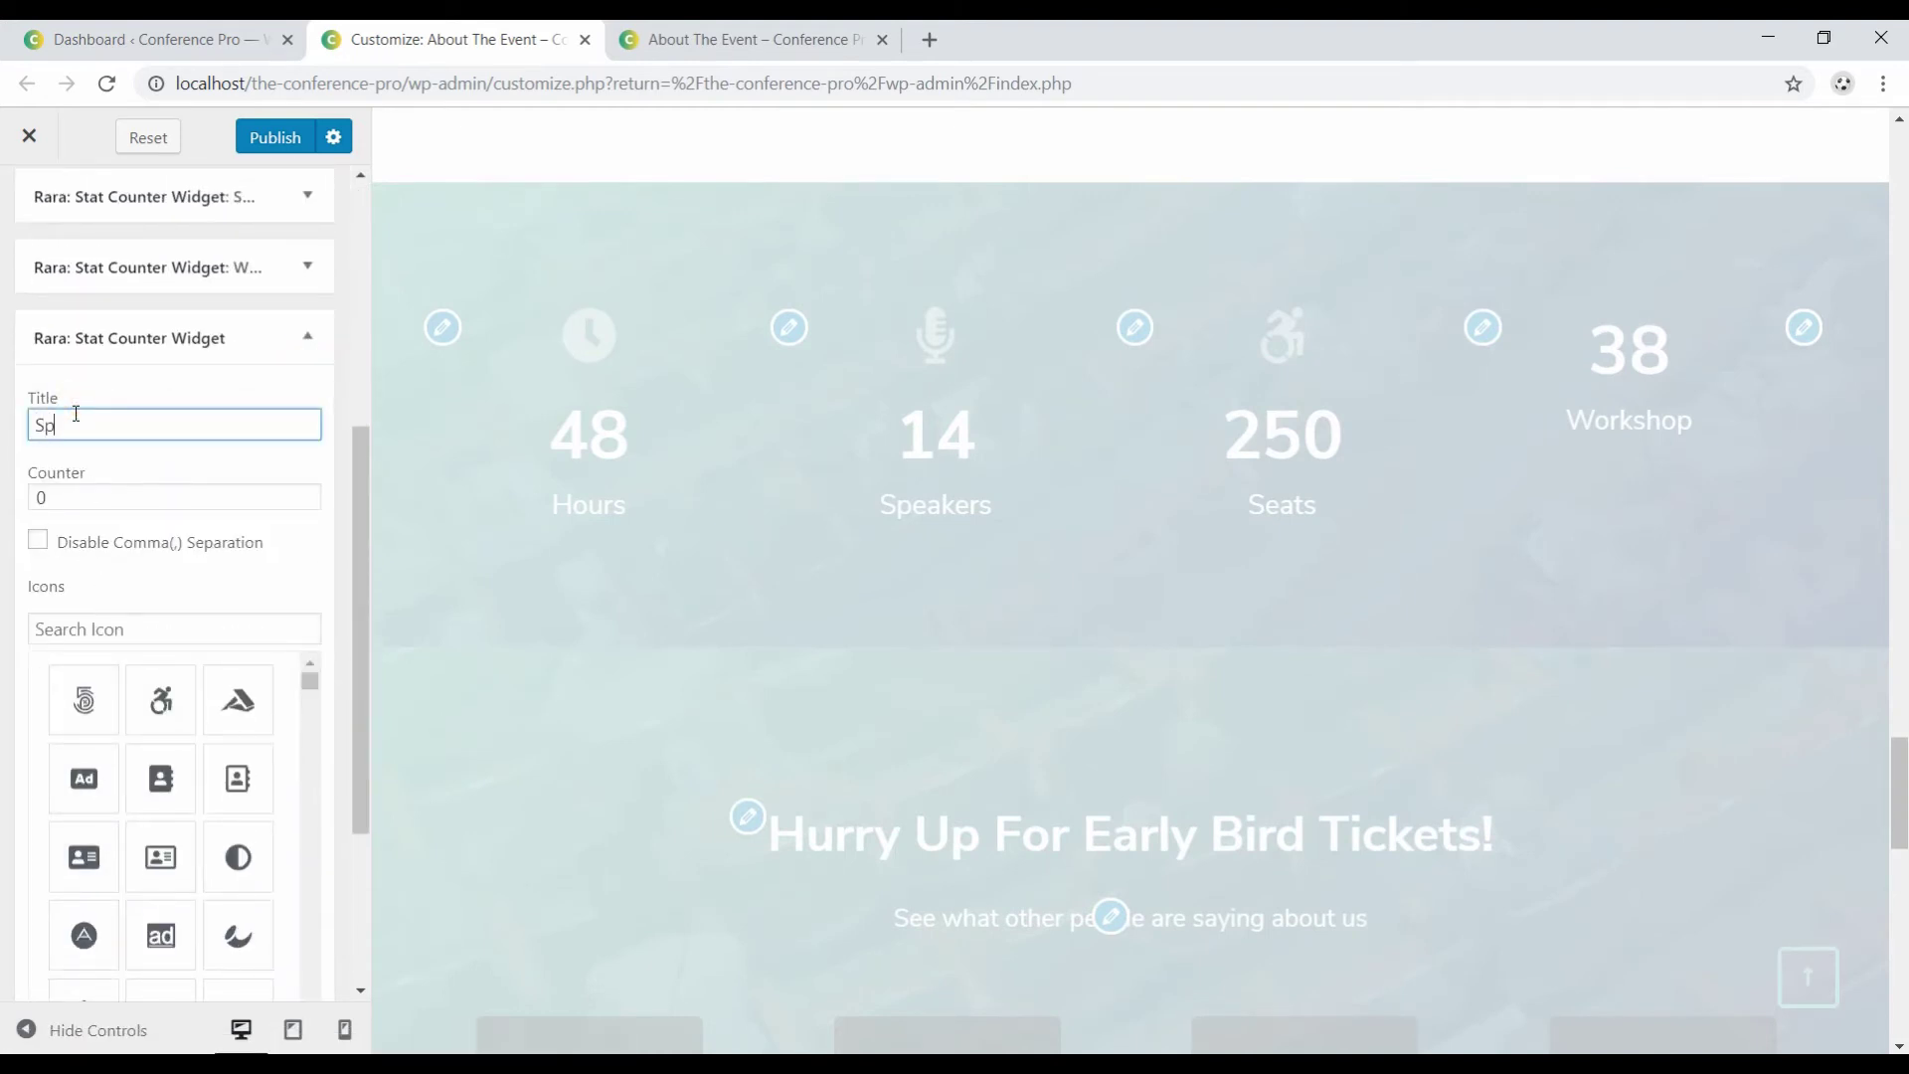
{"action": "key", "text": "Tab"}
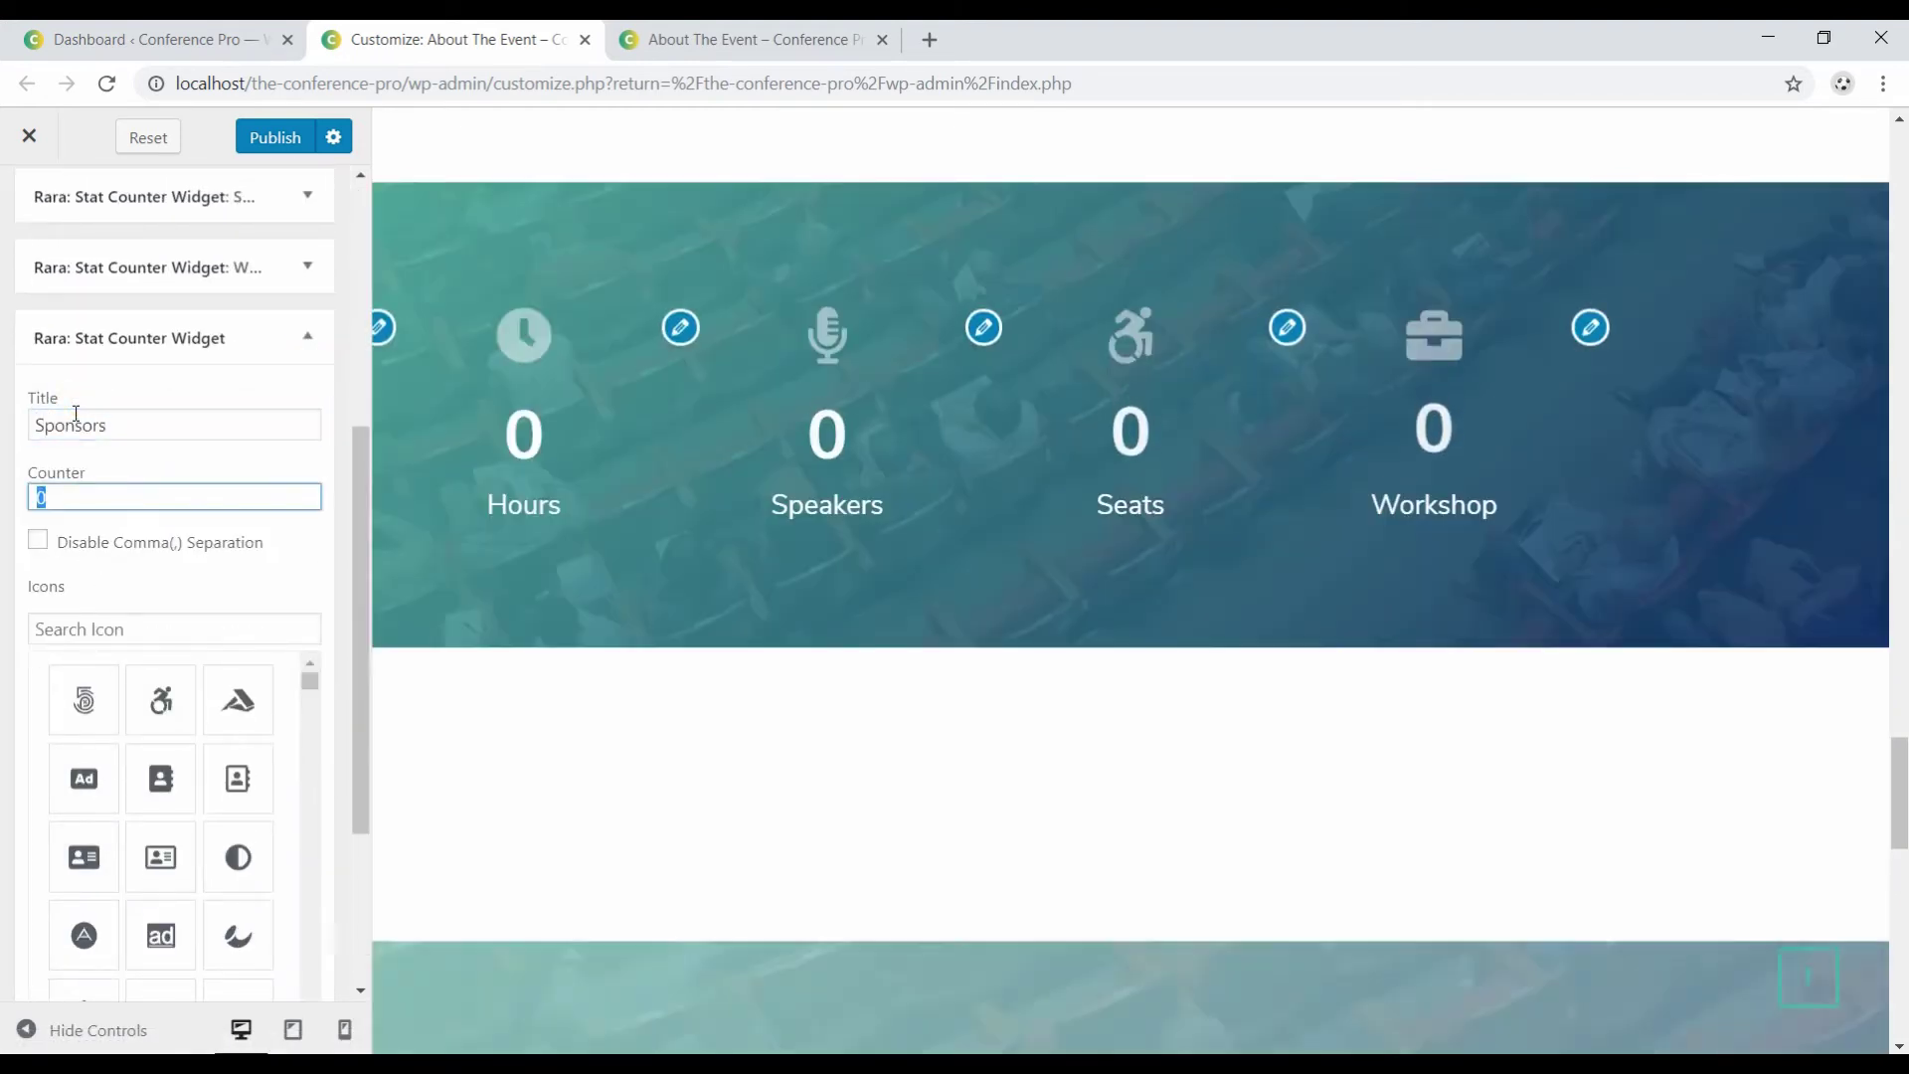
{"action": "type", "text": "16"}
Search the Sponsors widget's icons for "user", choose the plain user icon and collapse the widget.
{"action": "left_click", "coordinate": [65, 628]}
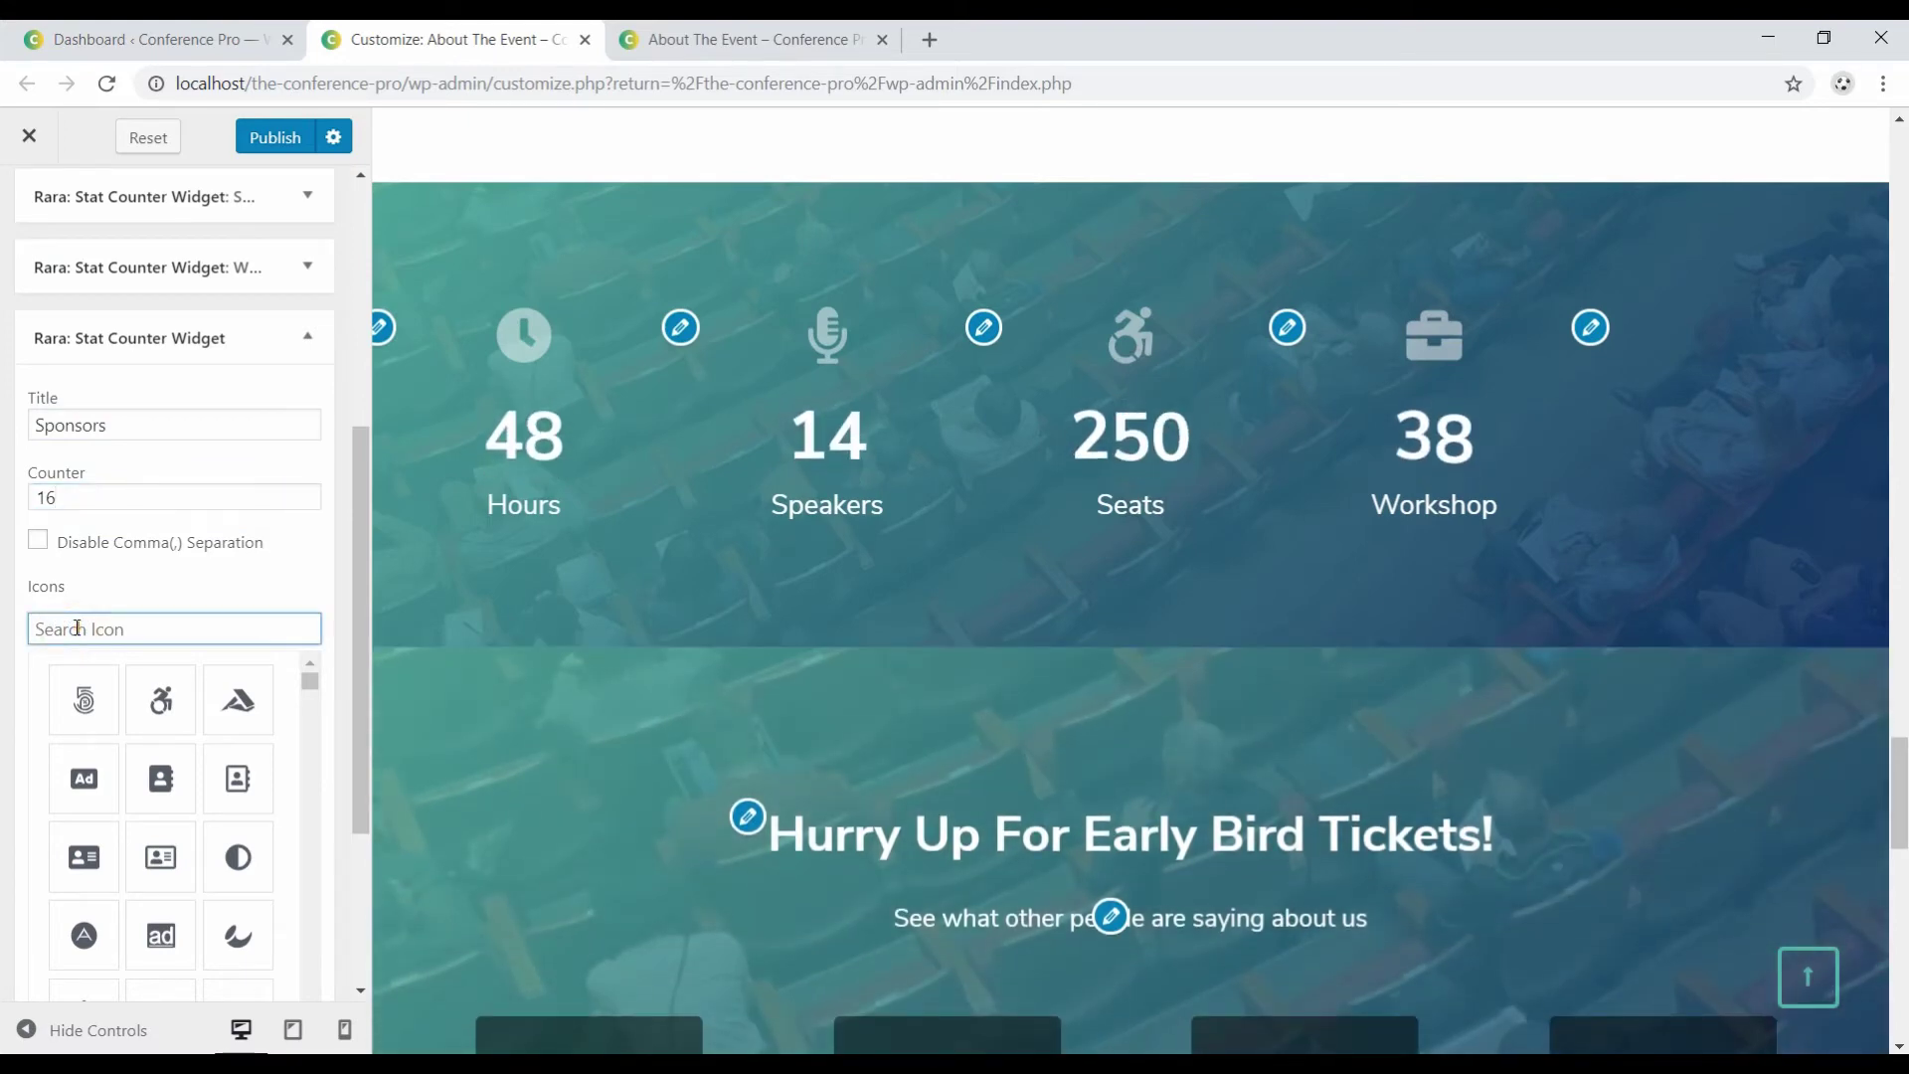
{"action": "type", "text": "user"}
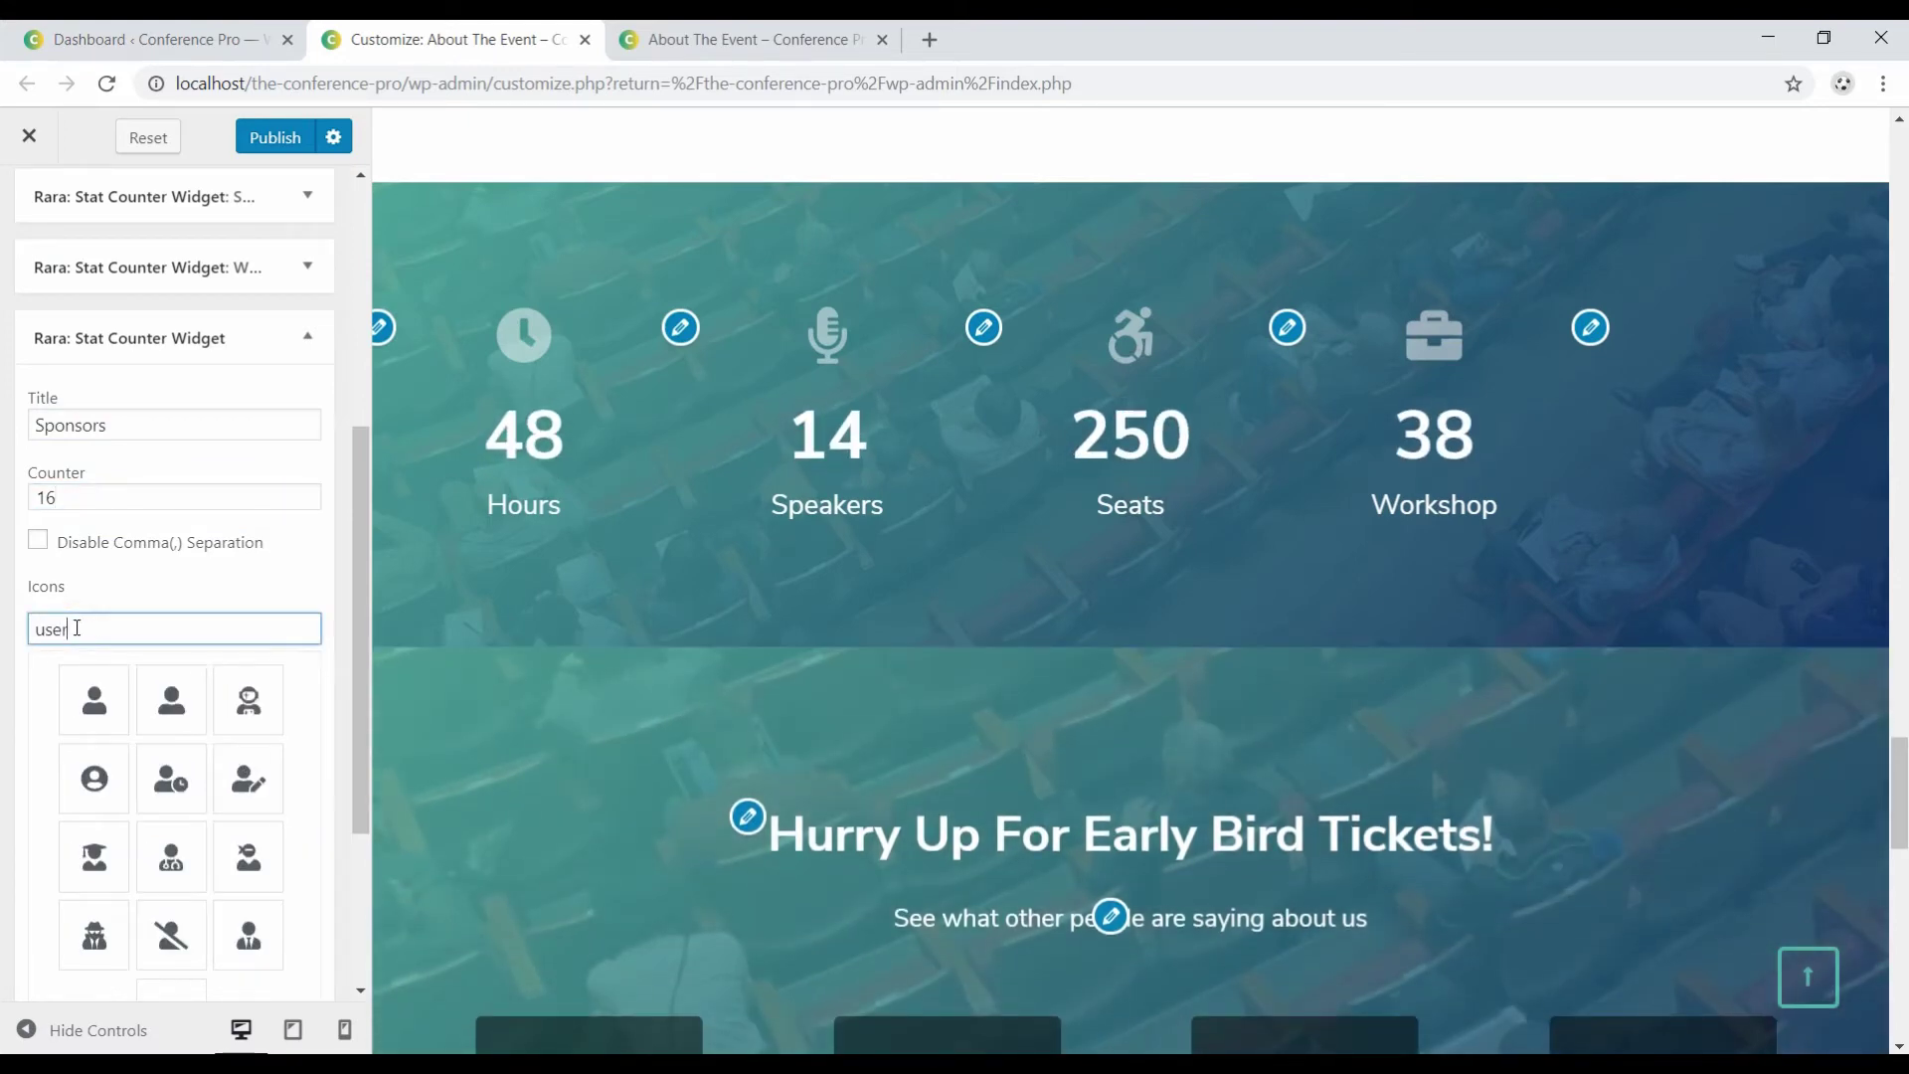
{"action": "left_click", "coordinate": [155, 722]}
{"action": "scroll", "coordinate": [100, 575], "scroll_direction": "down", "scroll_amount": 4}
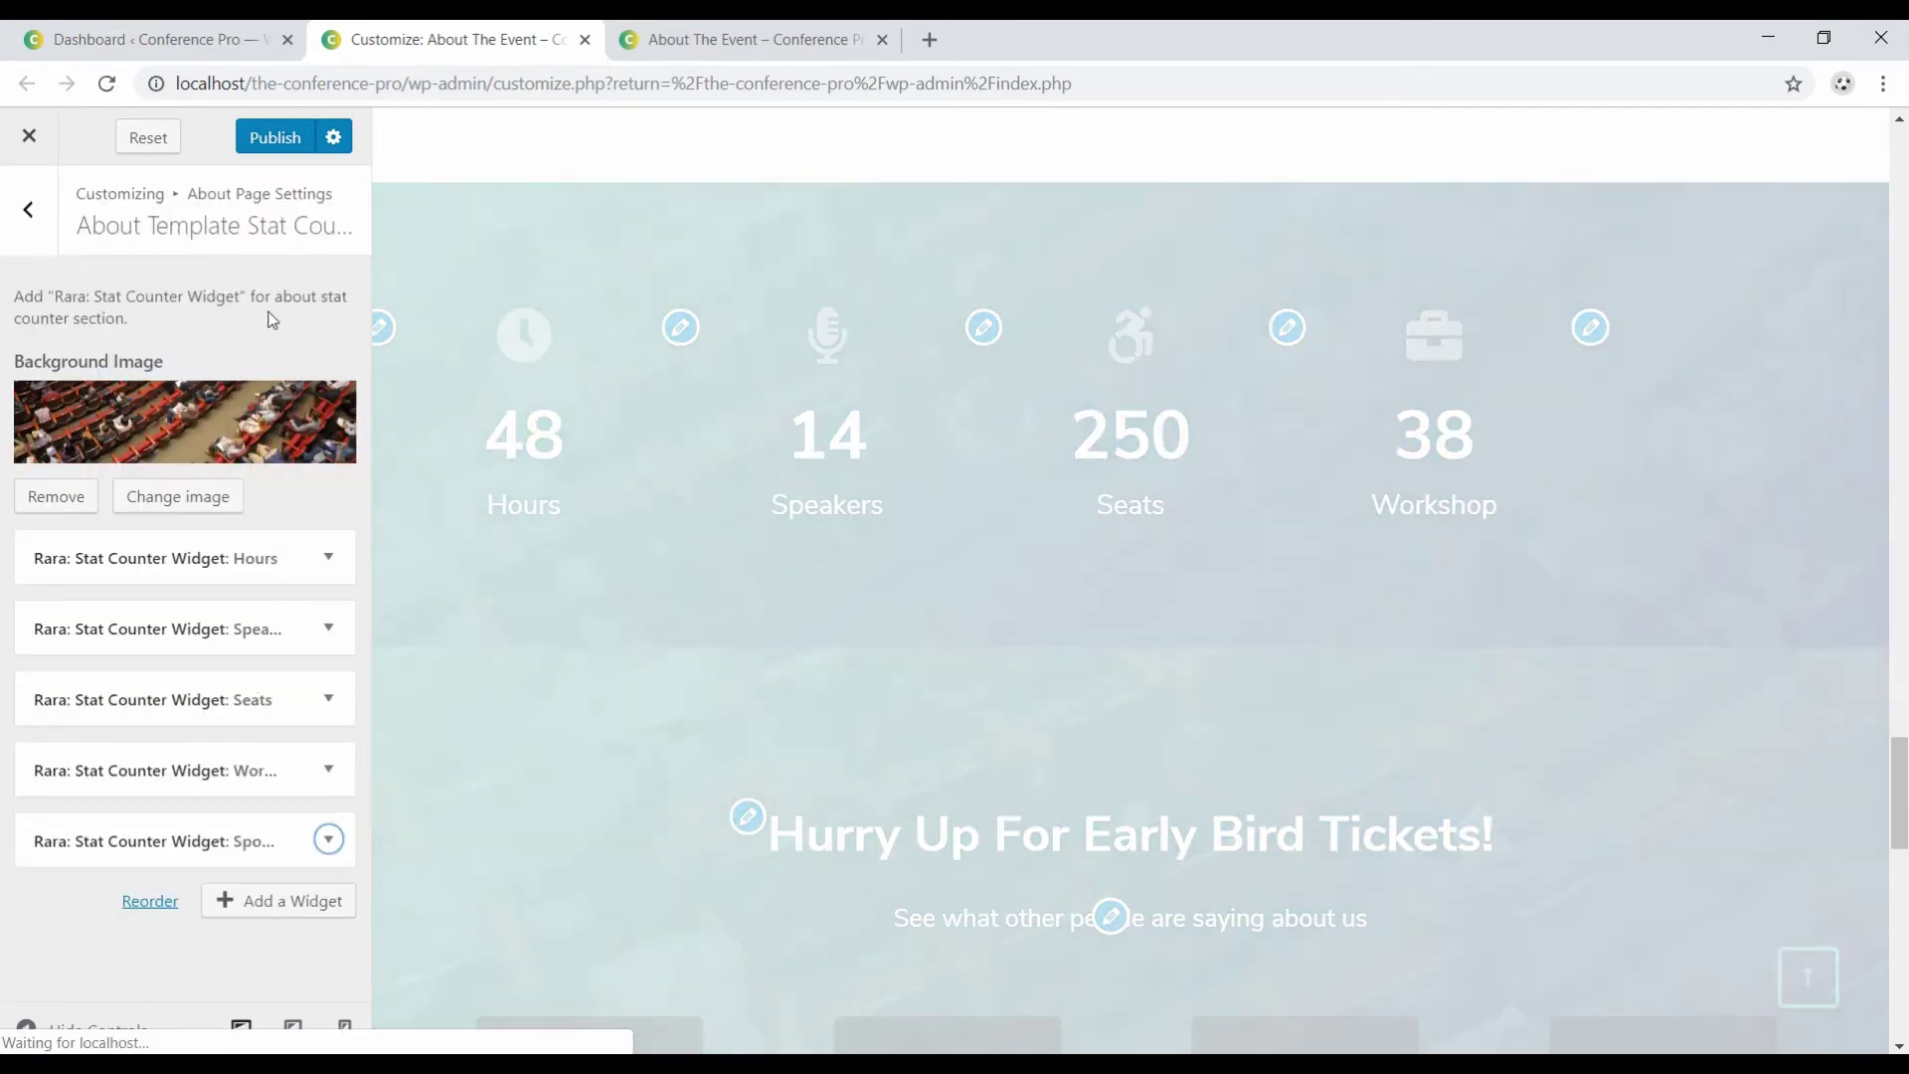
Publish the changes, reload the live About The Event page and check its stat counter section.
{"action": "left_click", "coordinate": [265, 127]}
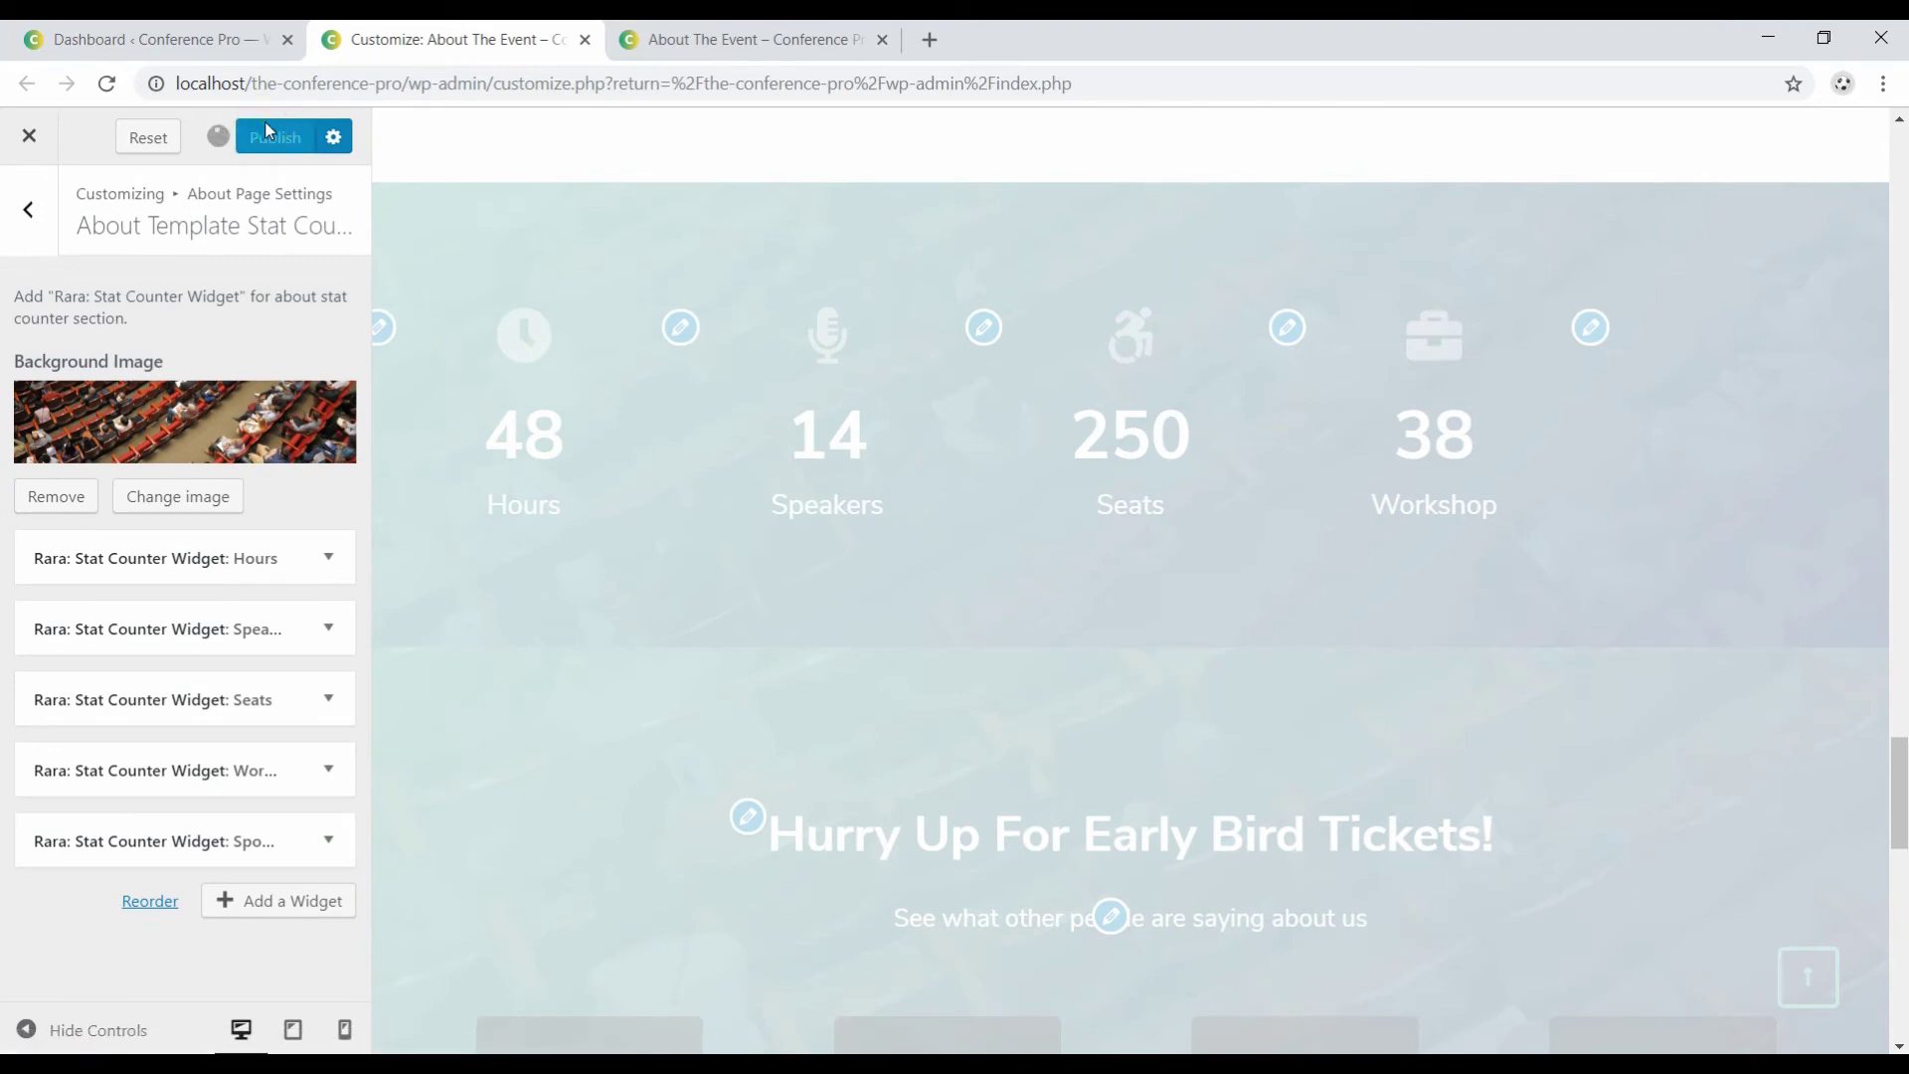
{"action": "left_click", "coordinate": [702, 42]}
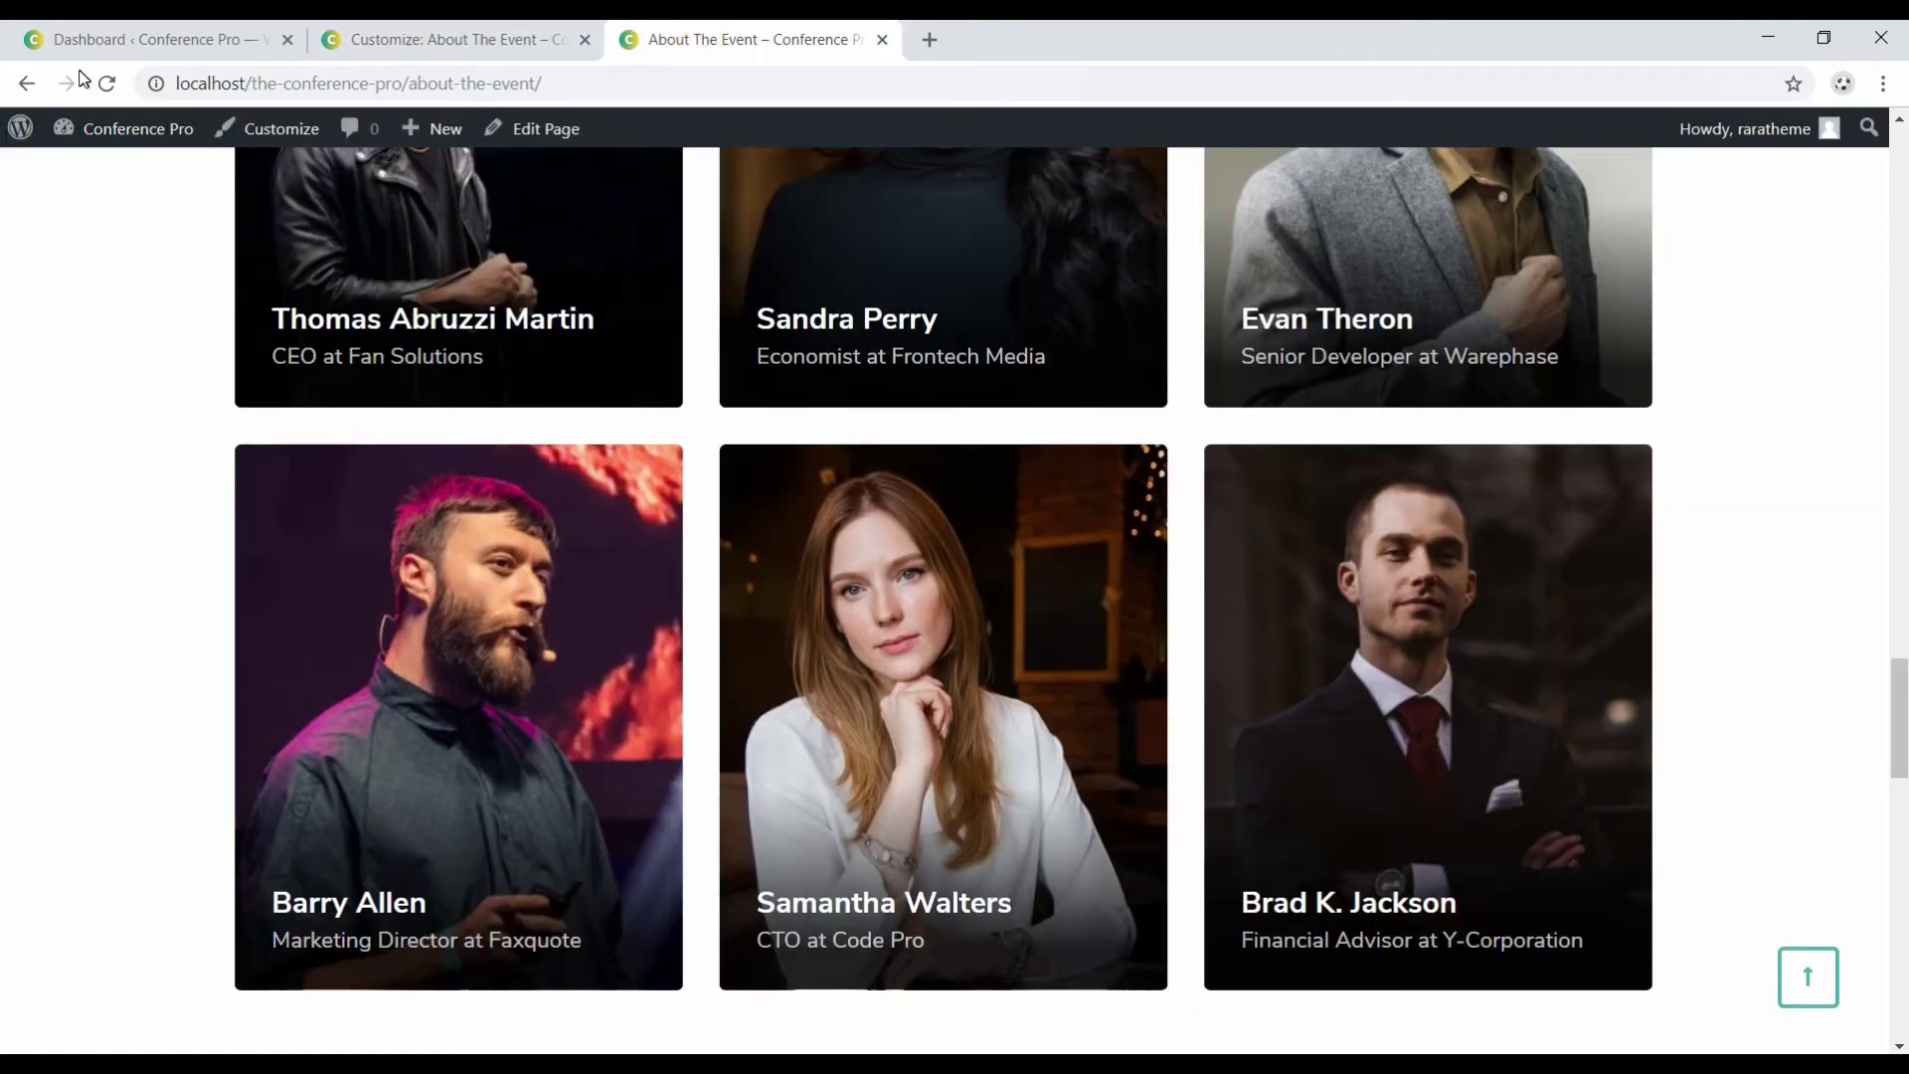
{"action": "left_click", "coordinate": [106, 85]}
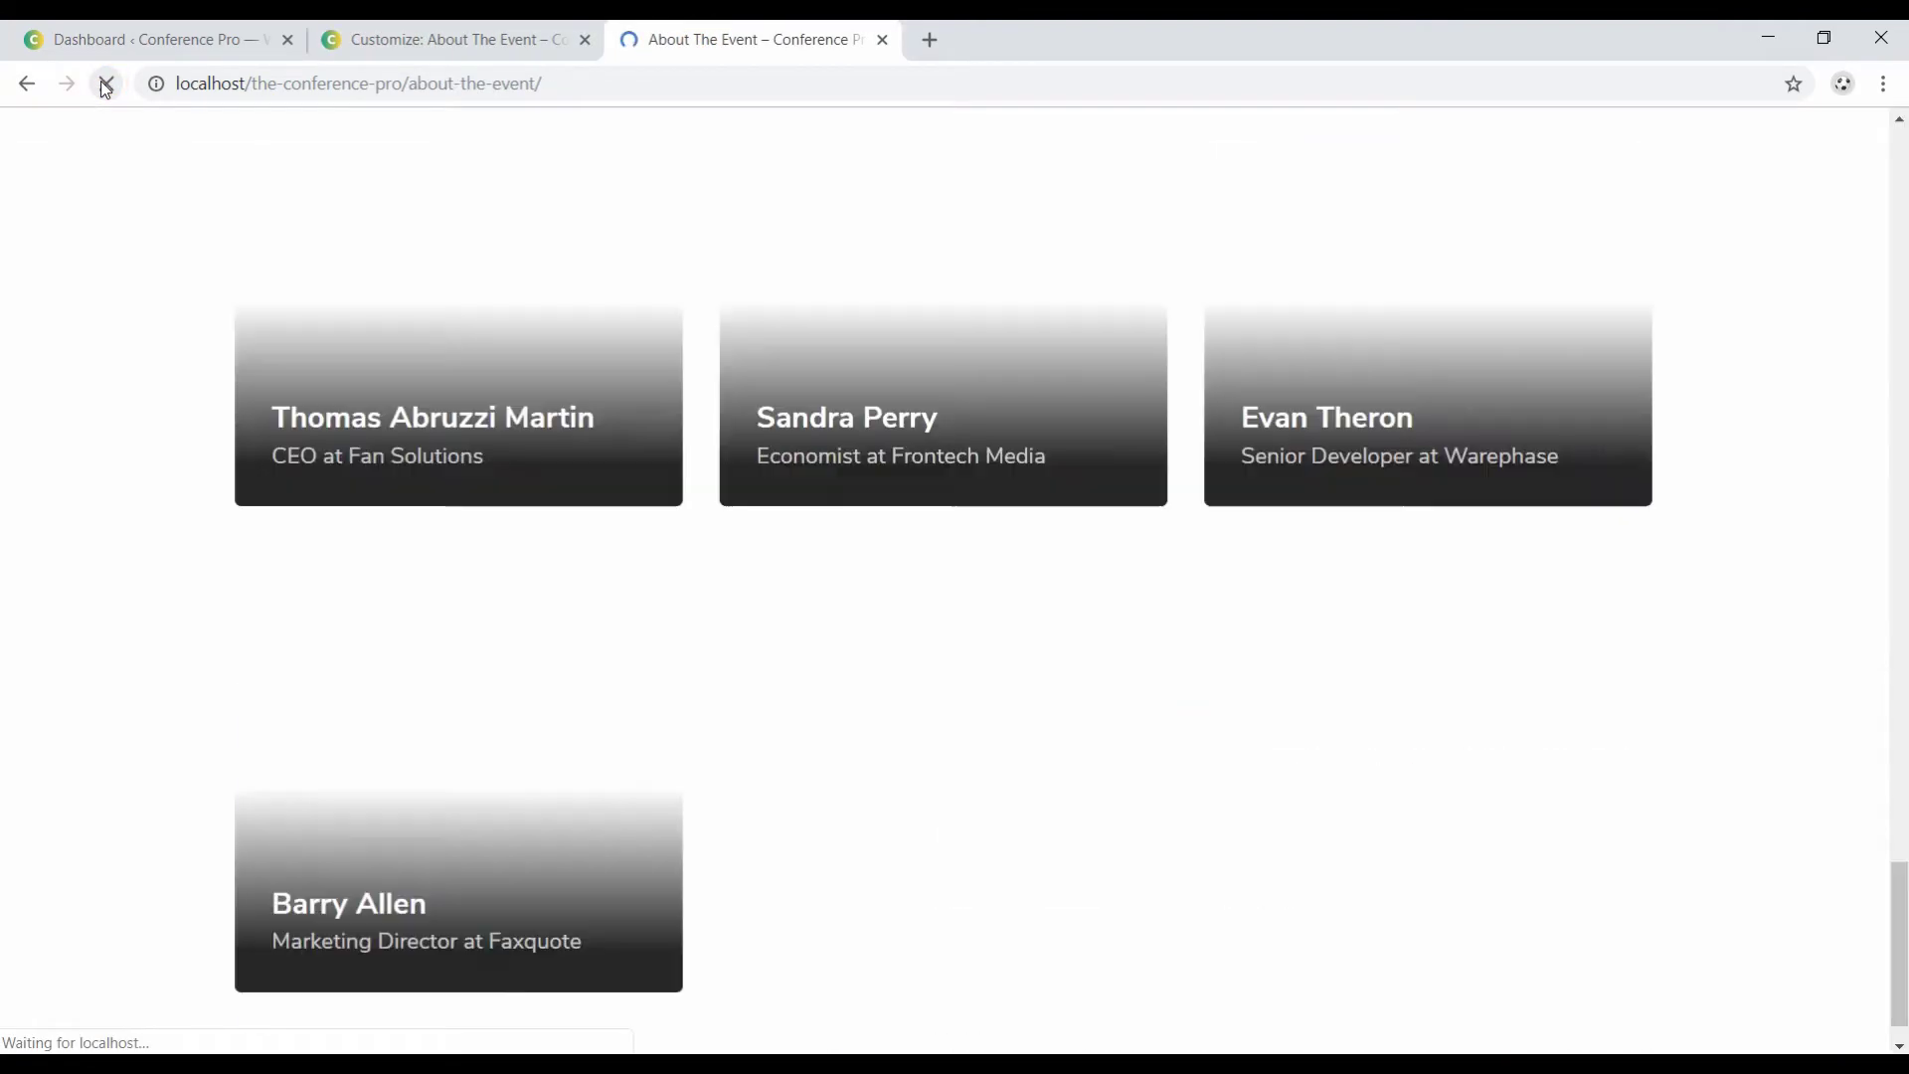
{"action": "scroll", "coordinate": [821, 602], "scroll_direction": "down", "scroll_amount": 9}
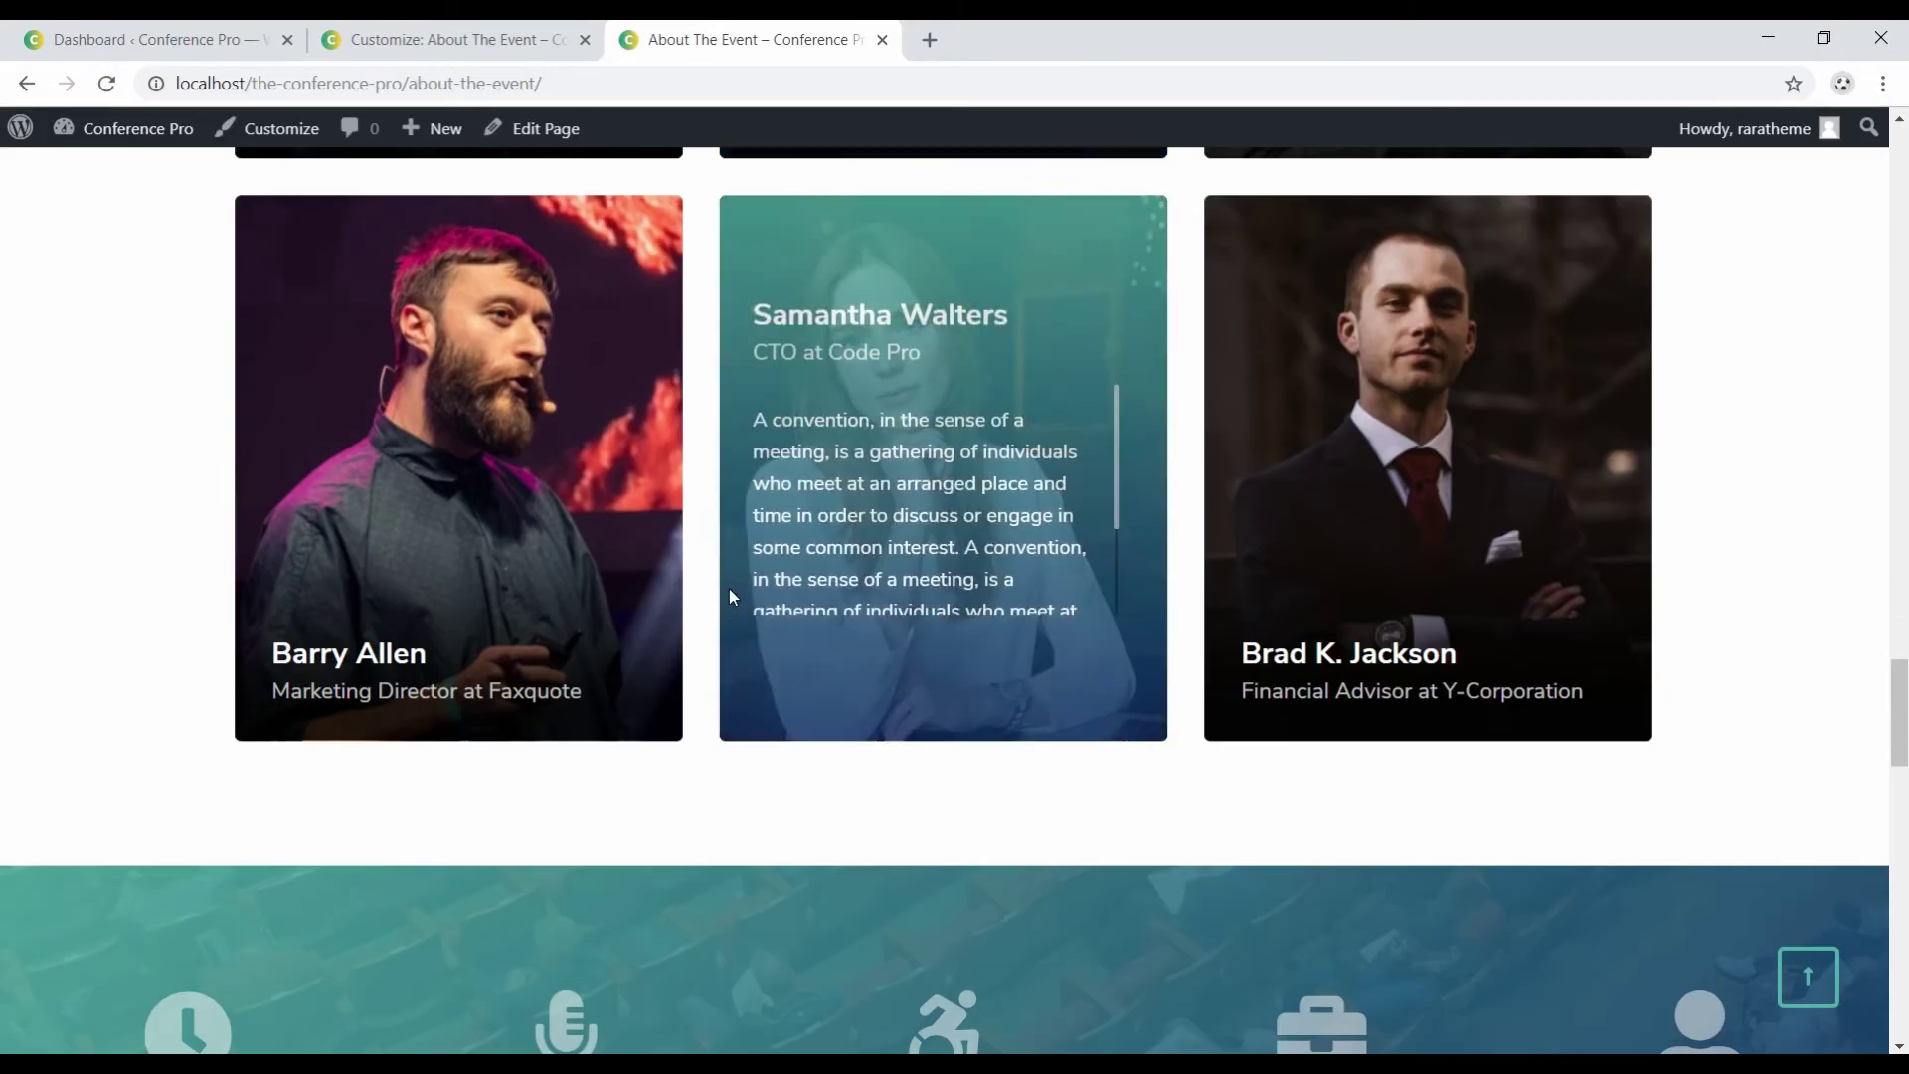
{"action": "scroll", "coordinate": [481, 692], "scroll_direction": "down", "scroll_amount": 3}
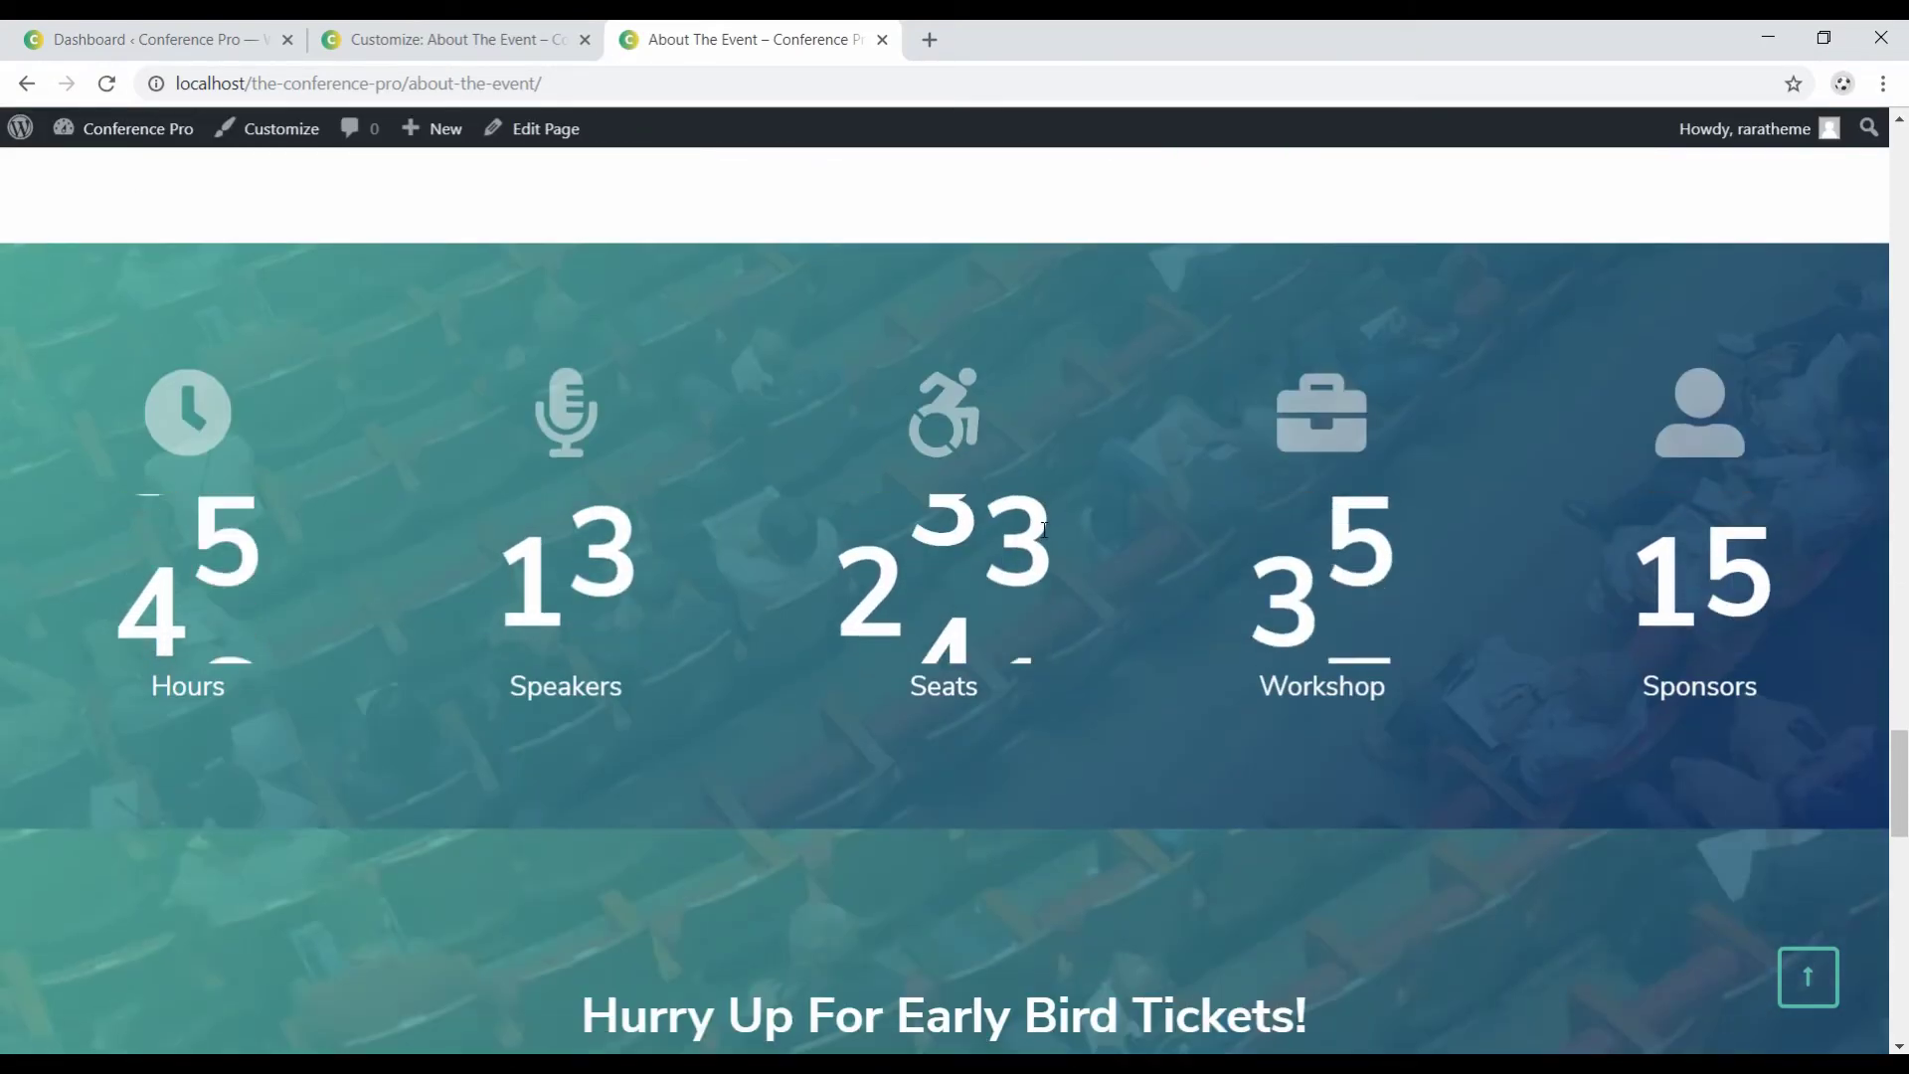
Return to the customizer and open the About Template Testimonial Section settings.
{"action": "left_click", "coordinate": [402, 45]}
{"action": "left_click", "coordinate": [28, 230]}
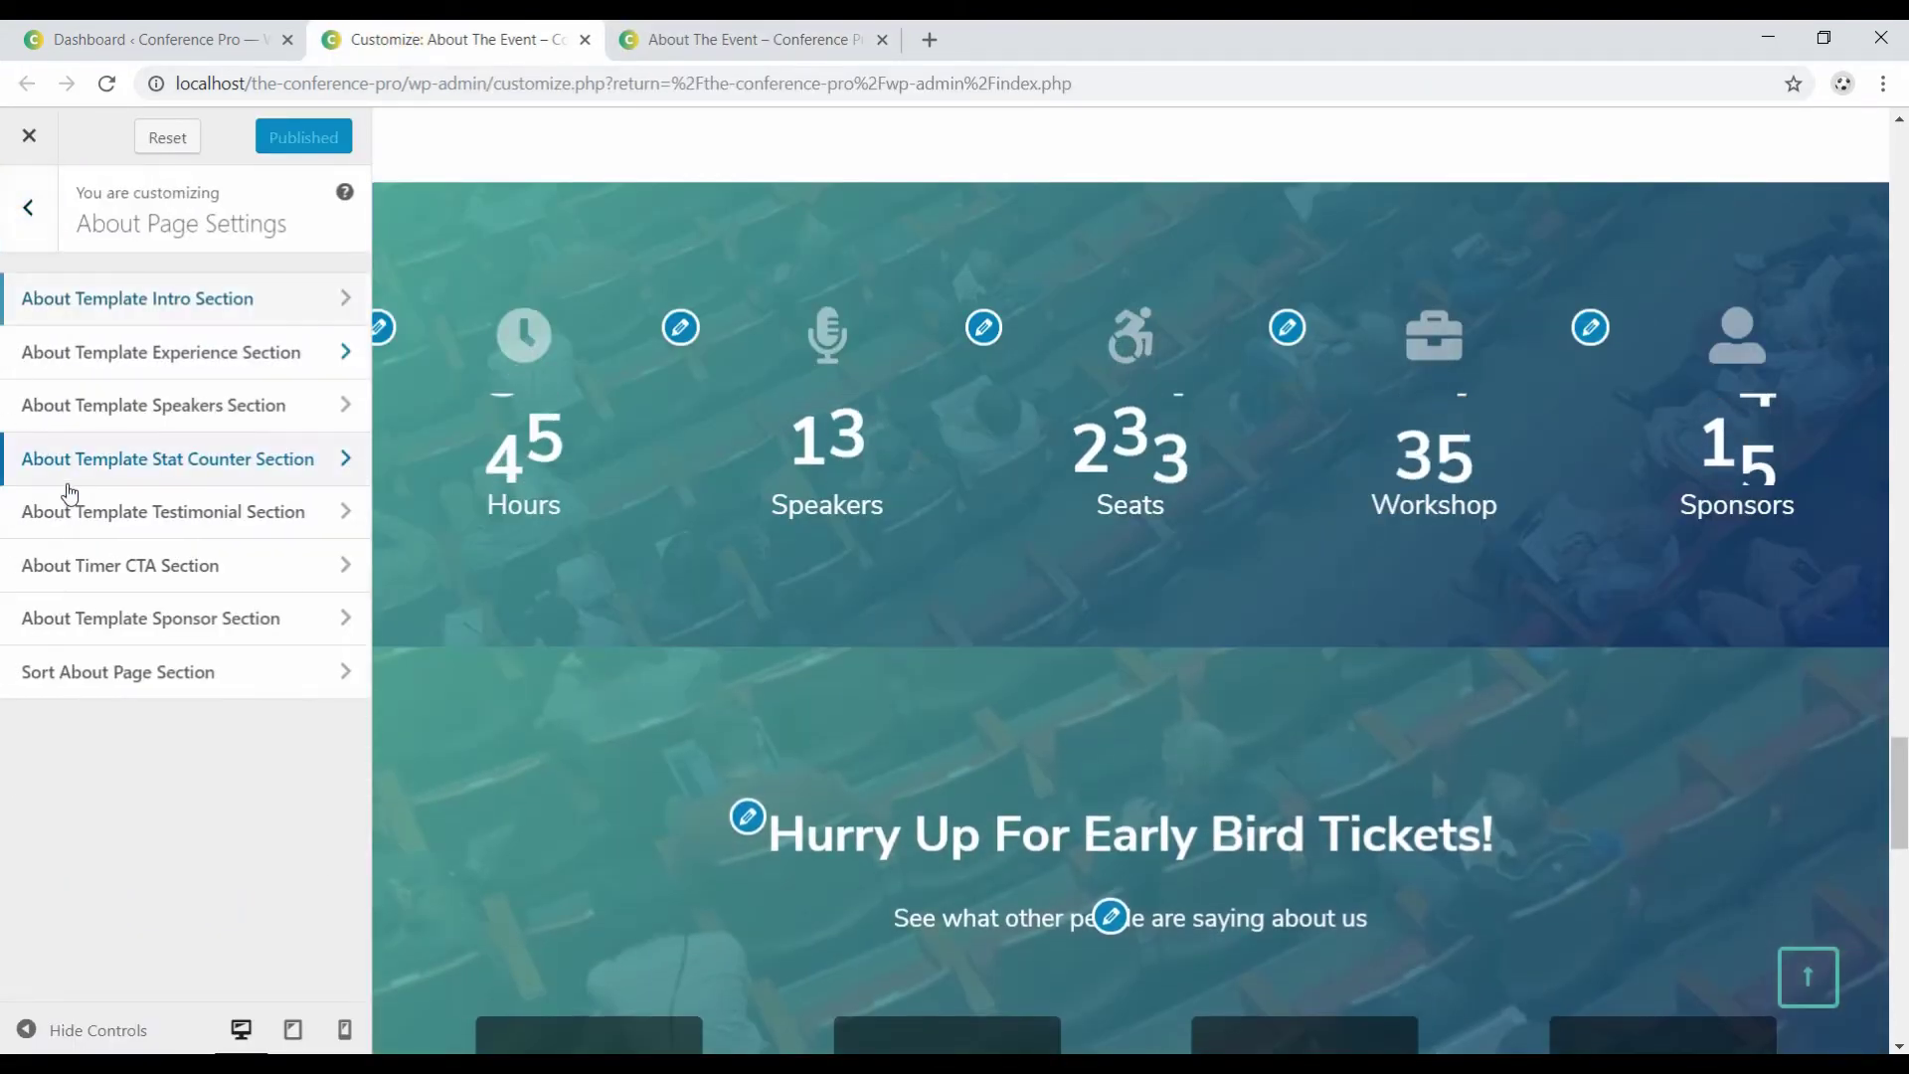
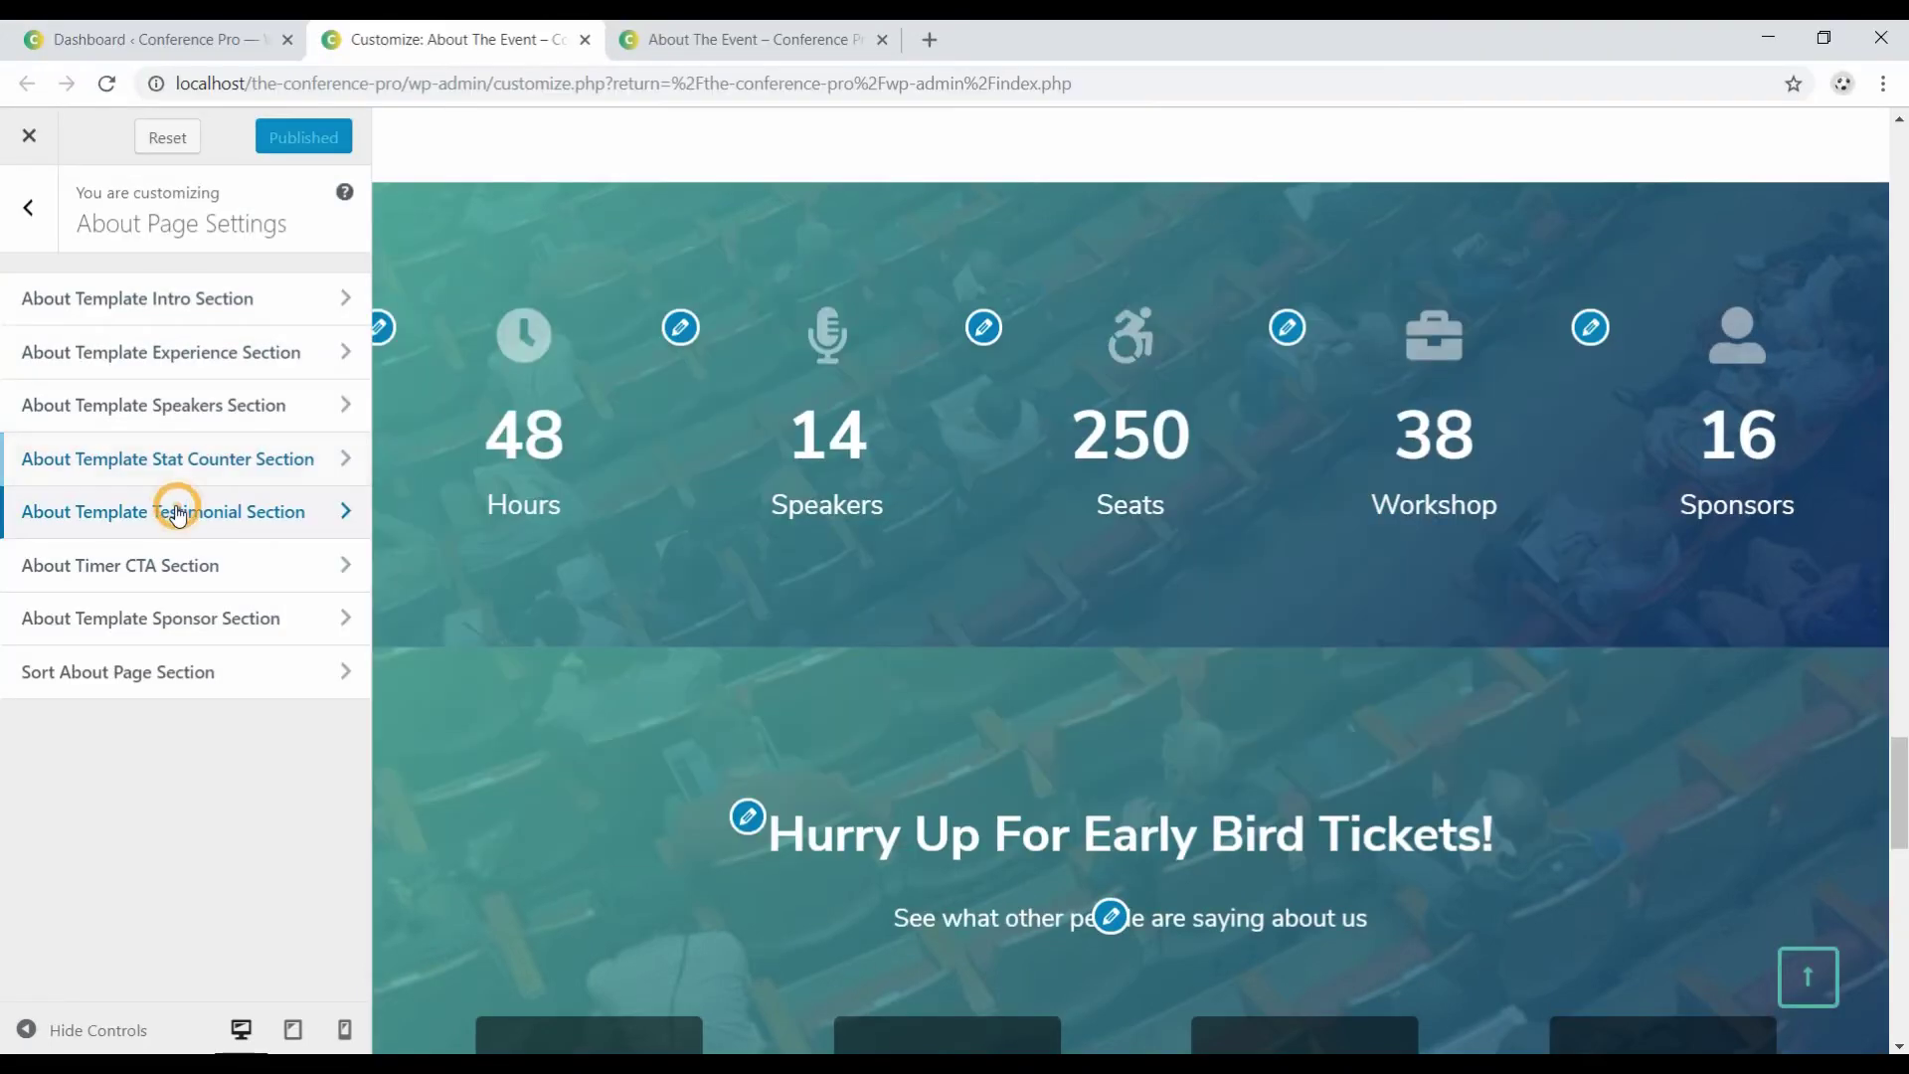
{"action": "left_click", "coordinate": [169, 509]}
{"action": "left_click", "coordinate": [277, 364]}
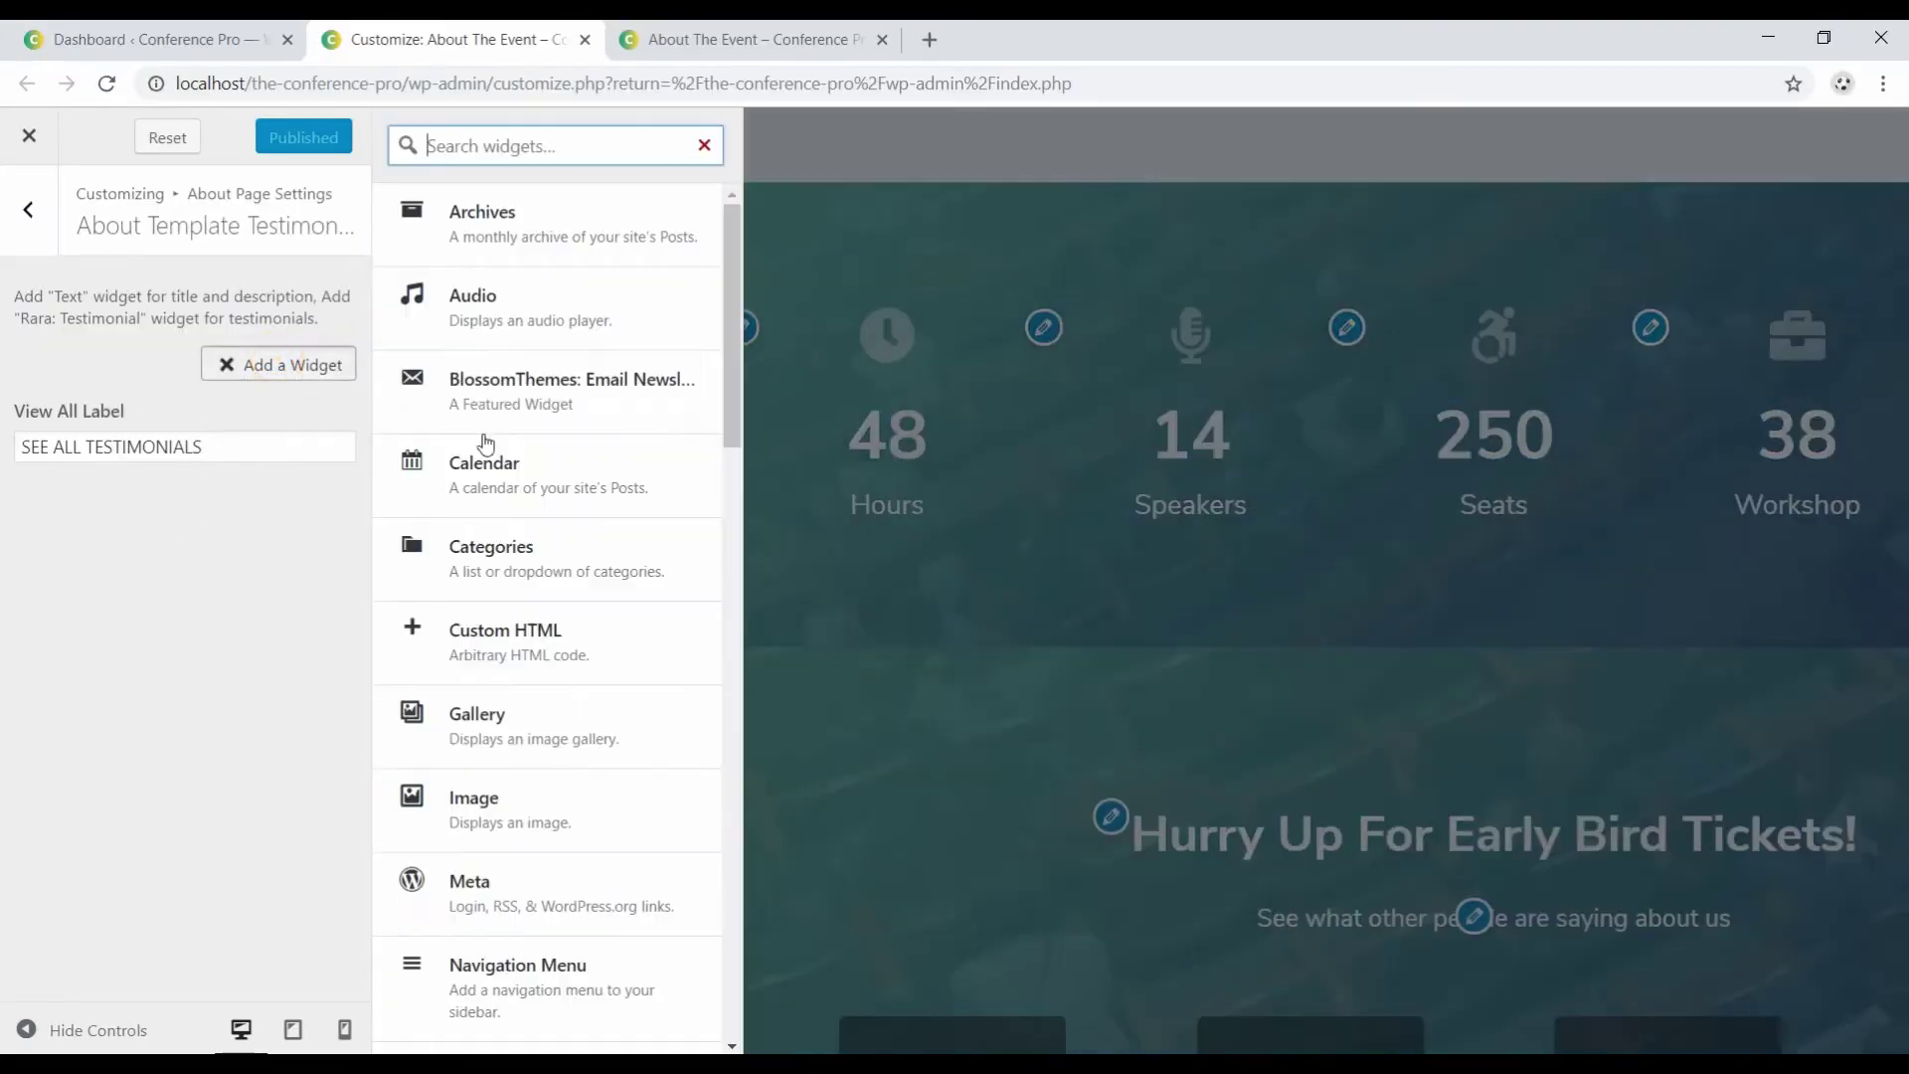
{"action": "type", "text": "tes"}
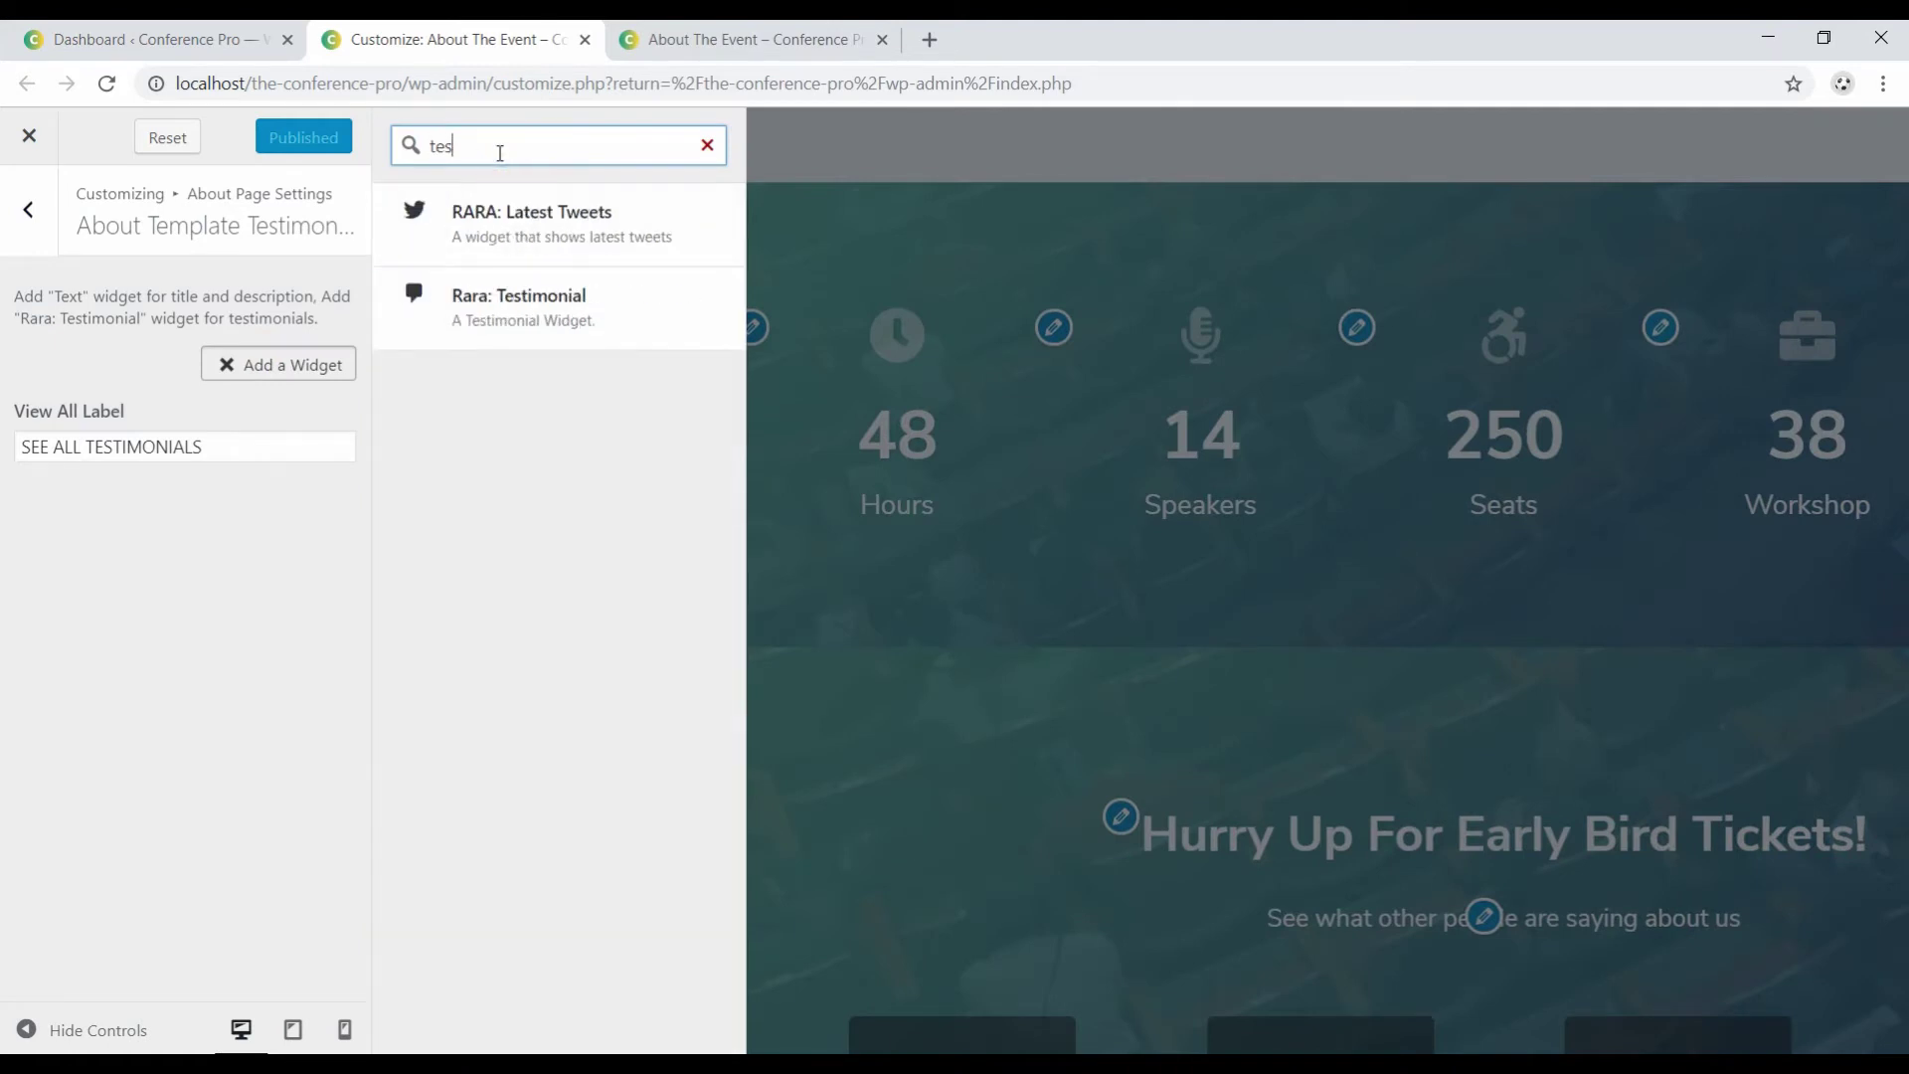
{"action": "key", "text": "BackSpace"}
{"action": "type", "text": "xt"}
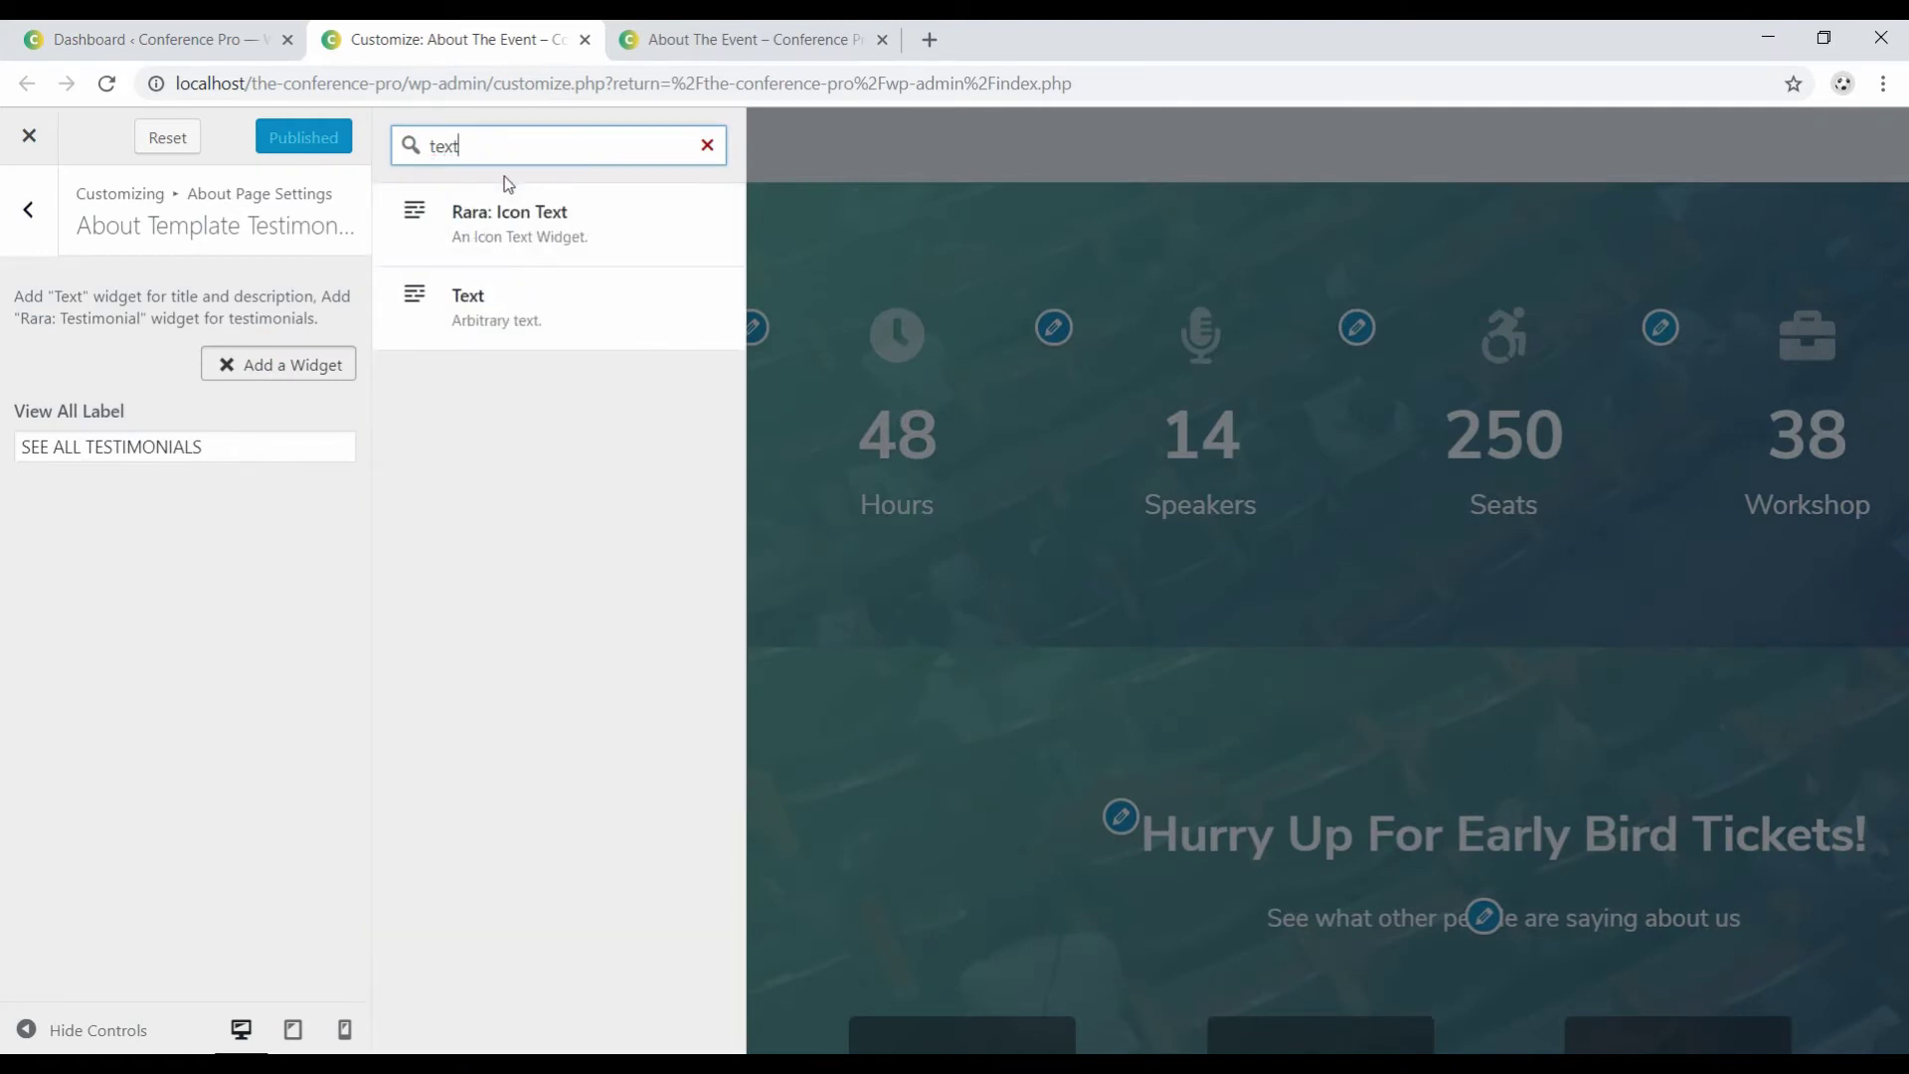
{"action": "left_click", "coordinate": [520, 294]}
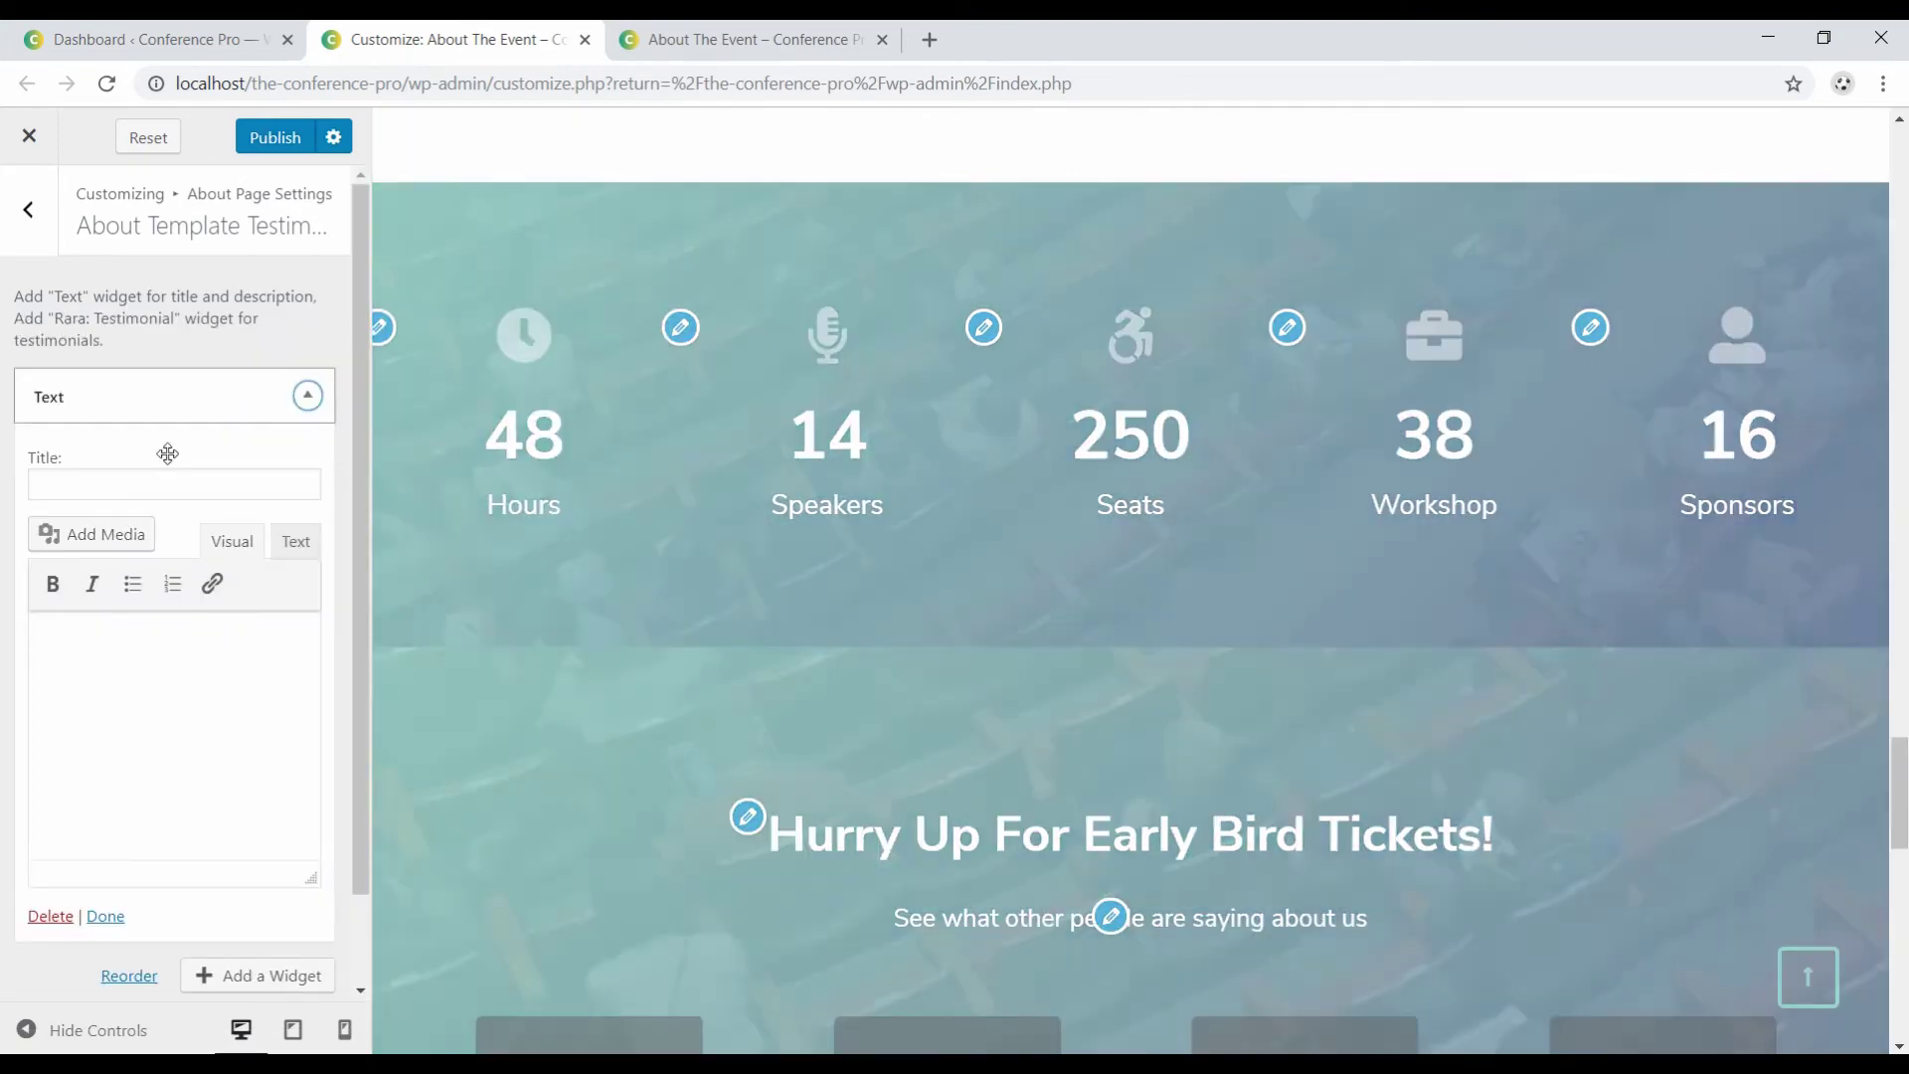
{"action": "left_click", "coordinate": [146, 481]}
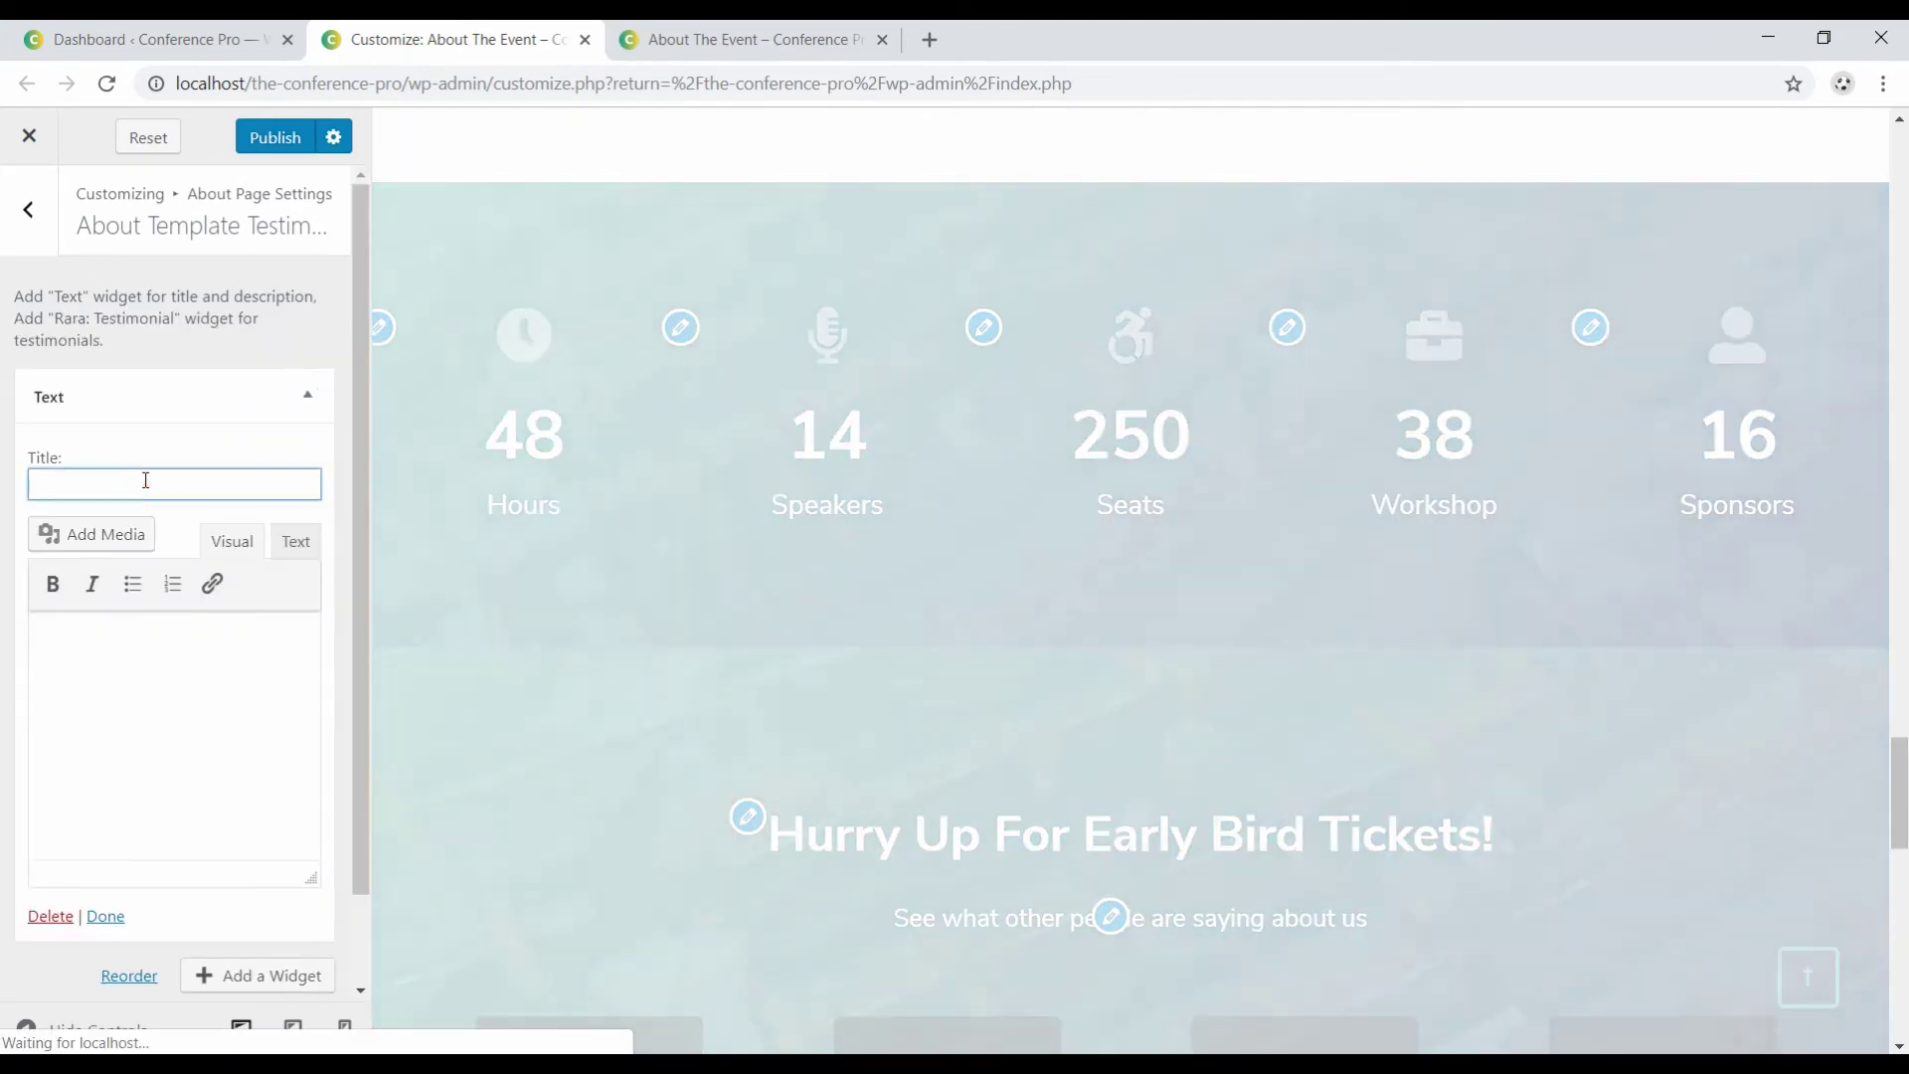
{"action": "type", "text": "Testimonials"}
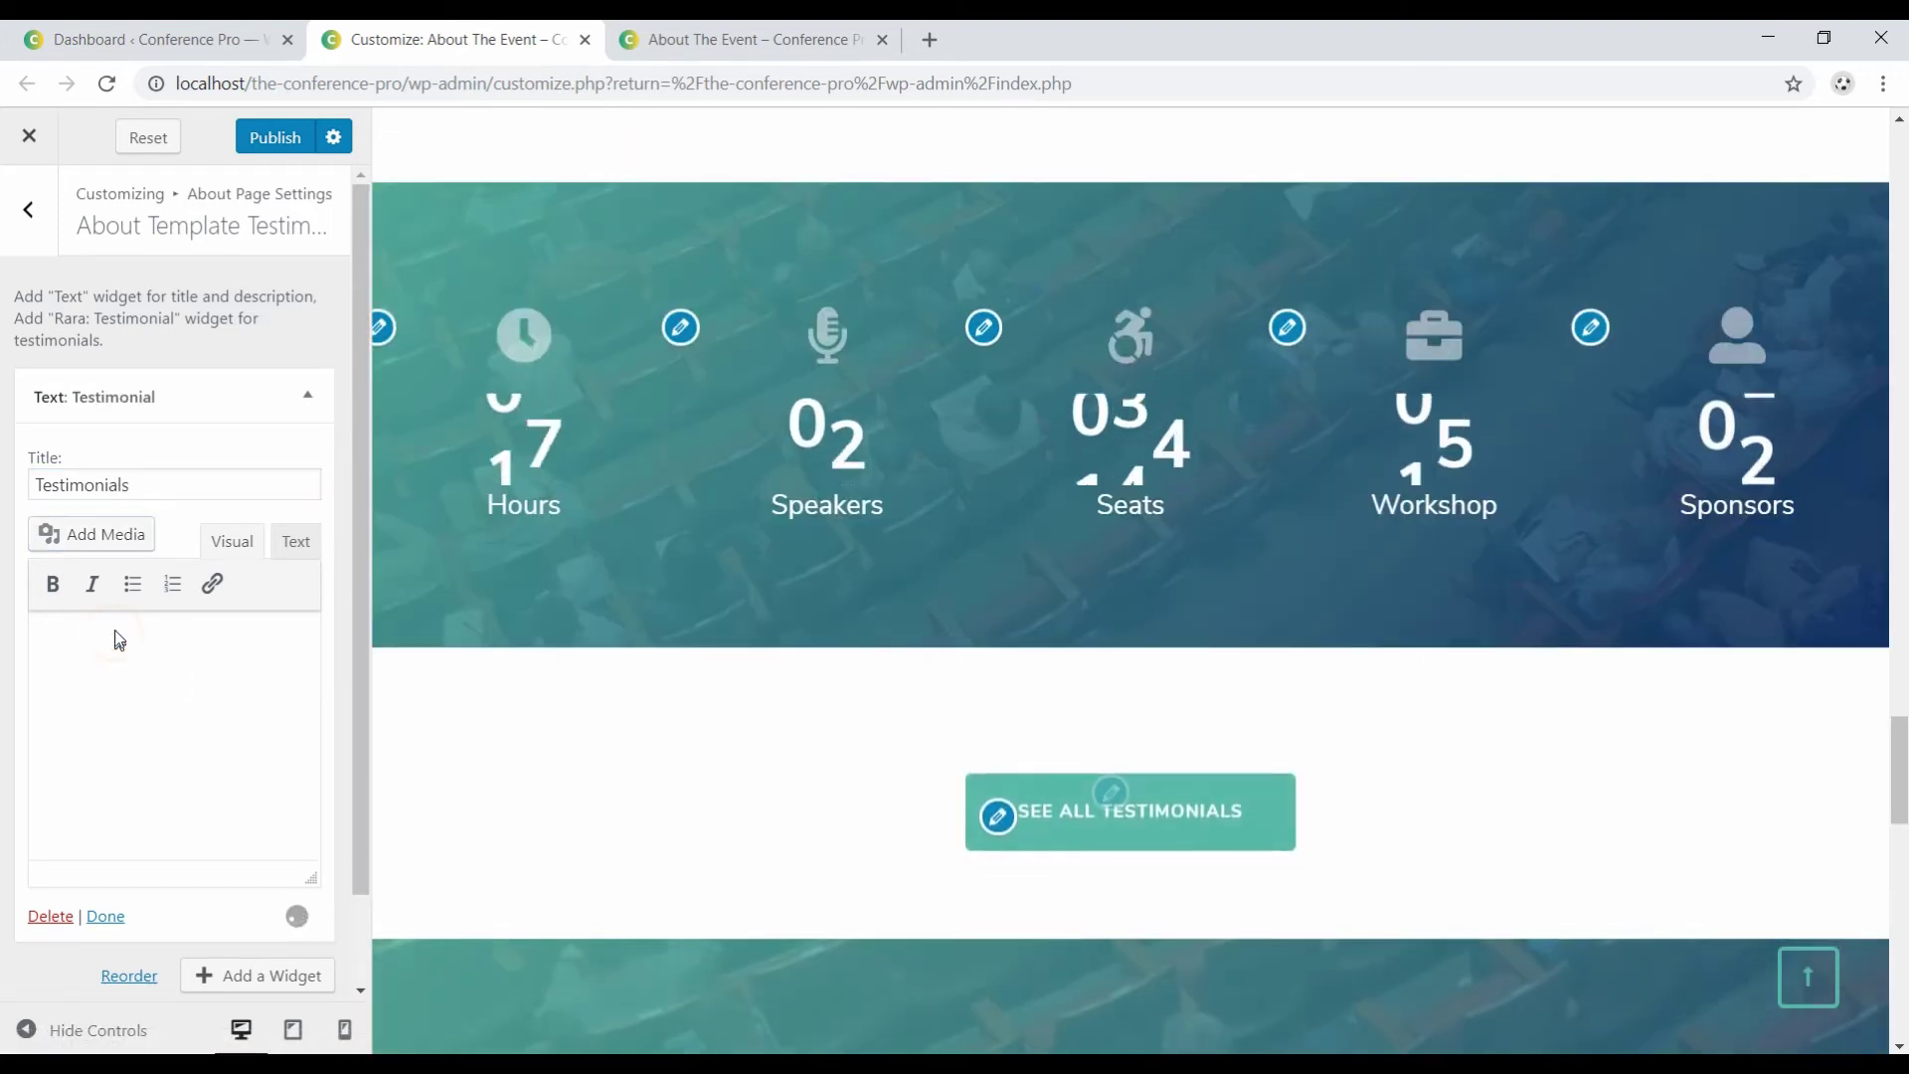
{"action": "key", "text": "Tab"}
{"action": "key", "text": "Tab"}
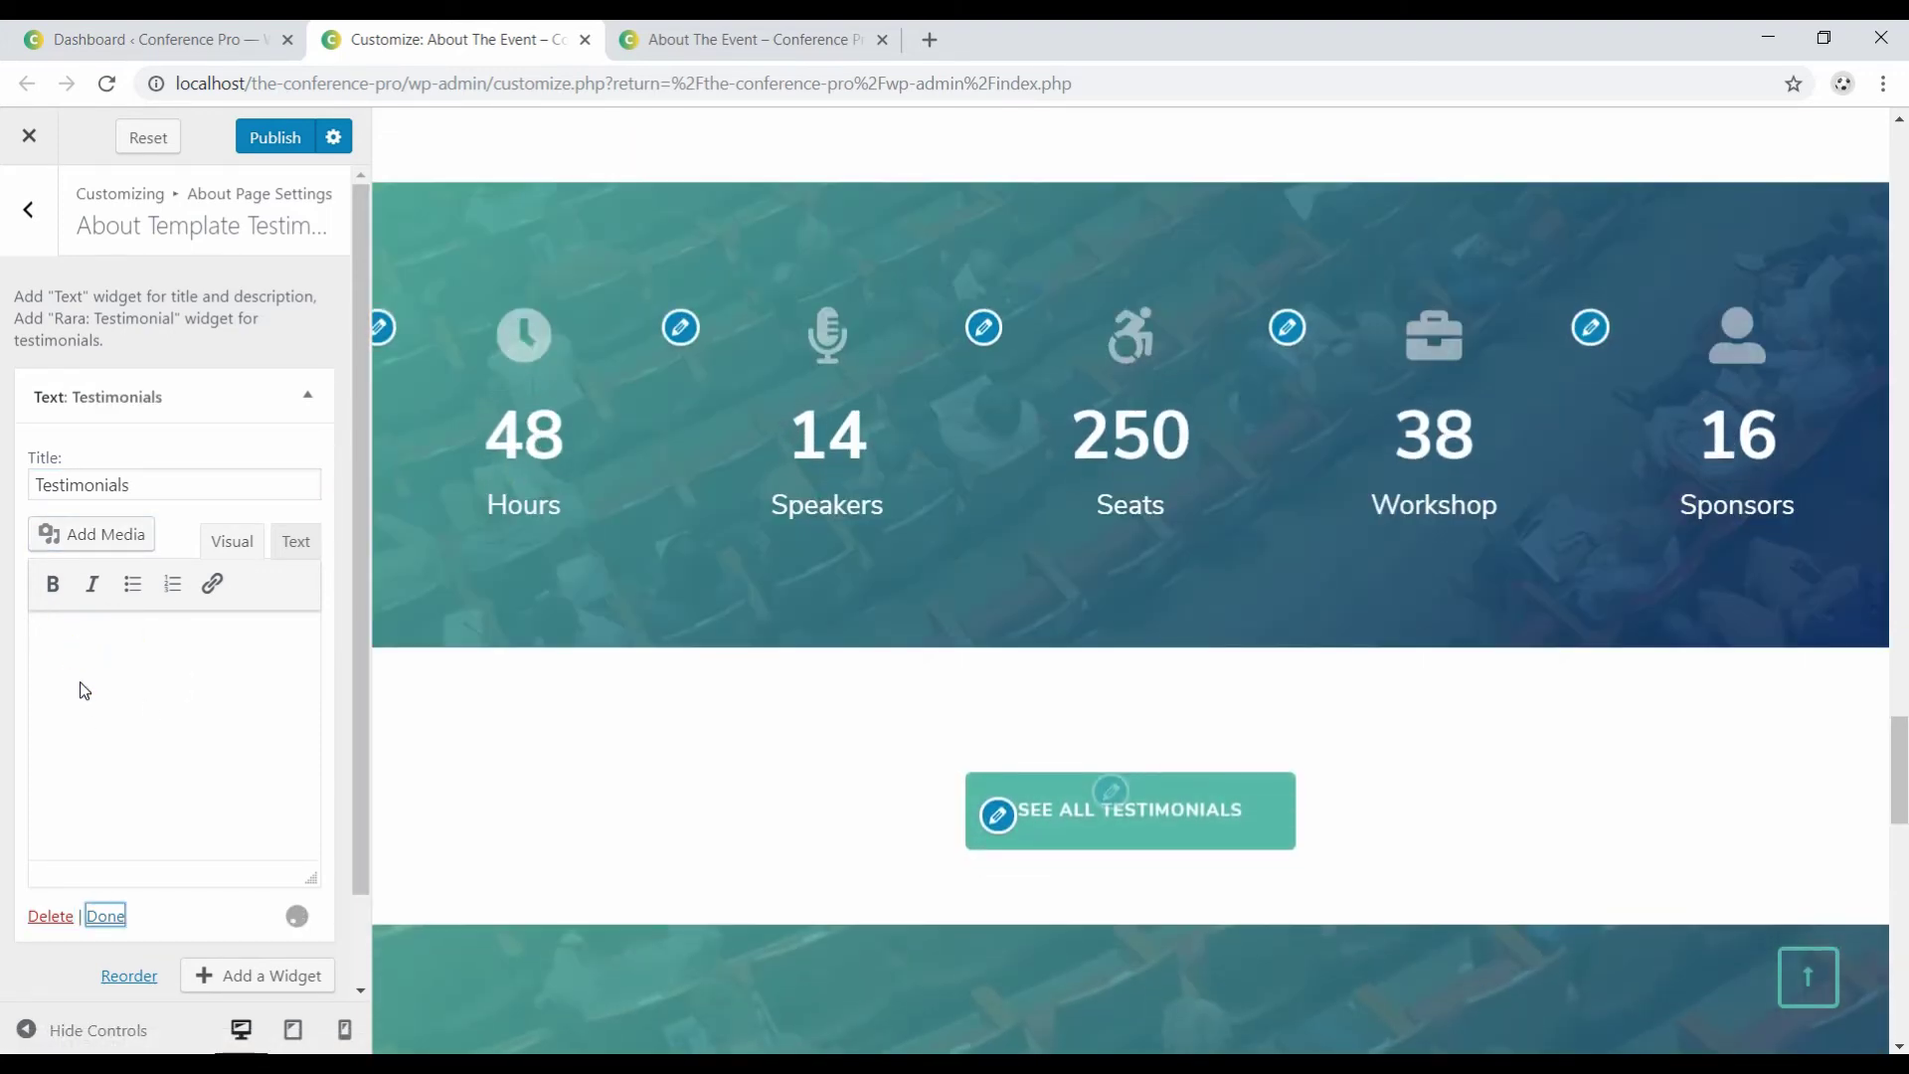
{"action": "left_click", "coordinate": [70, 652]}
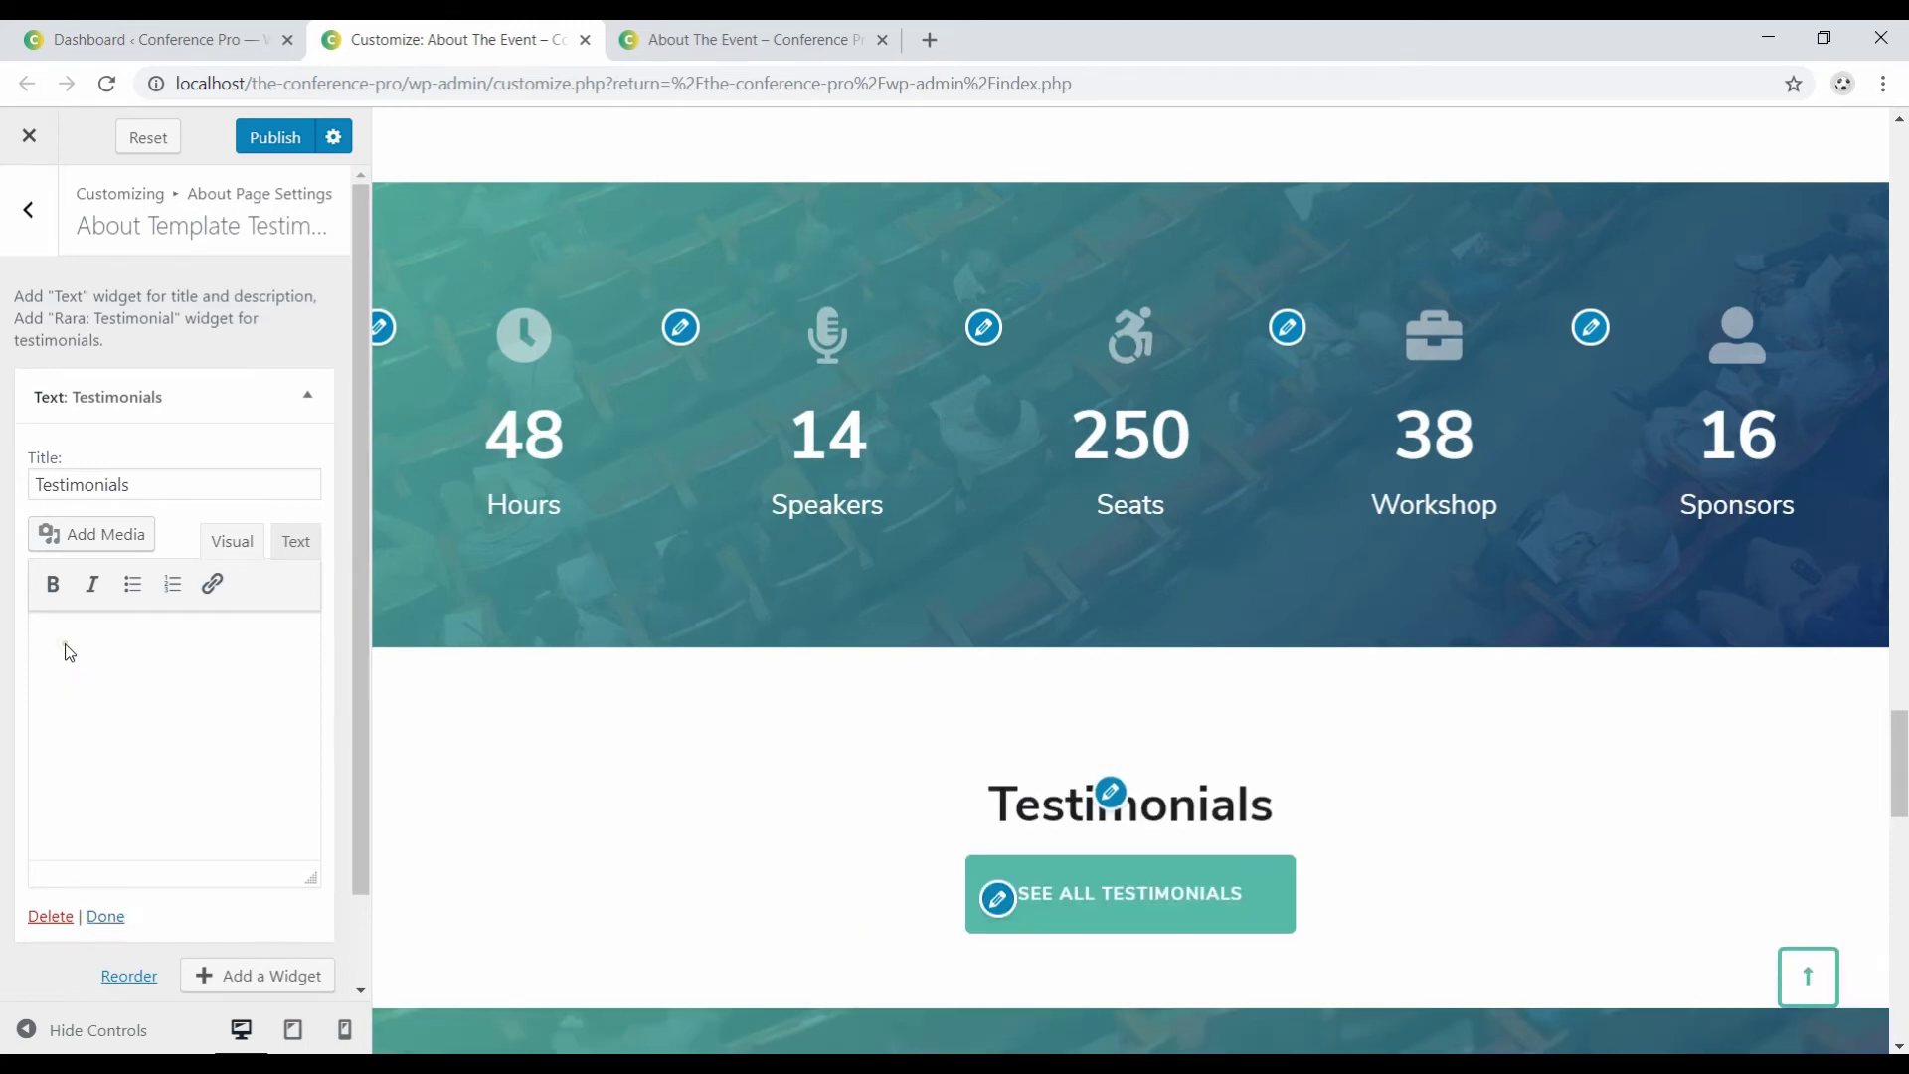
{"action": "left_click", "coordinate": [52, 916]}
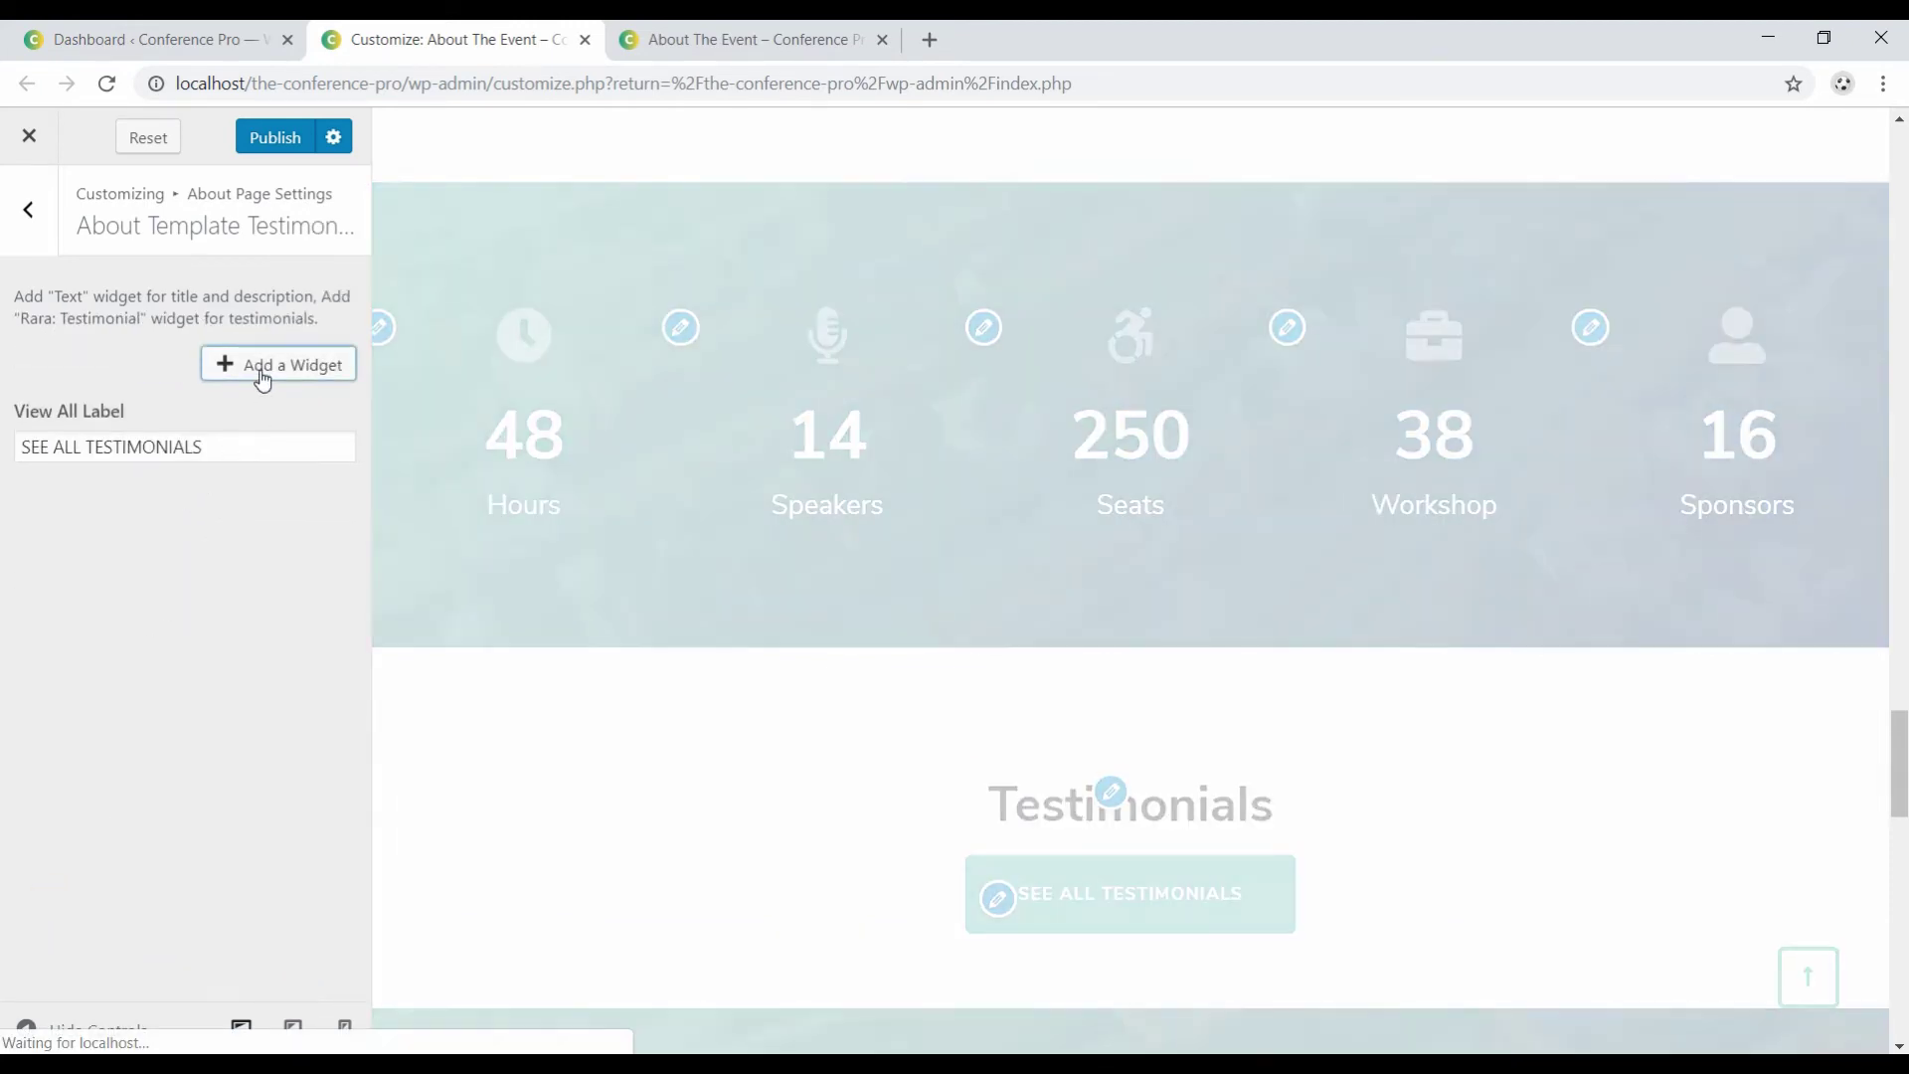
Add a Text widget titled "Testimonials" to the testimonial section.
{"action": "left_click", "coordinate": [263, 382]}
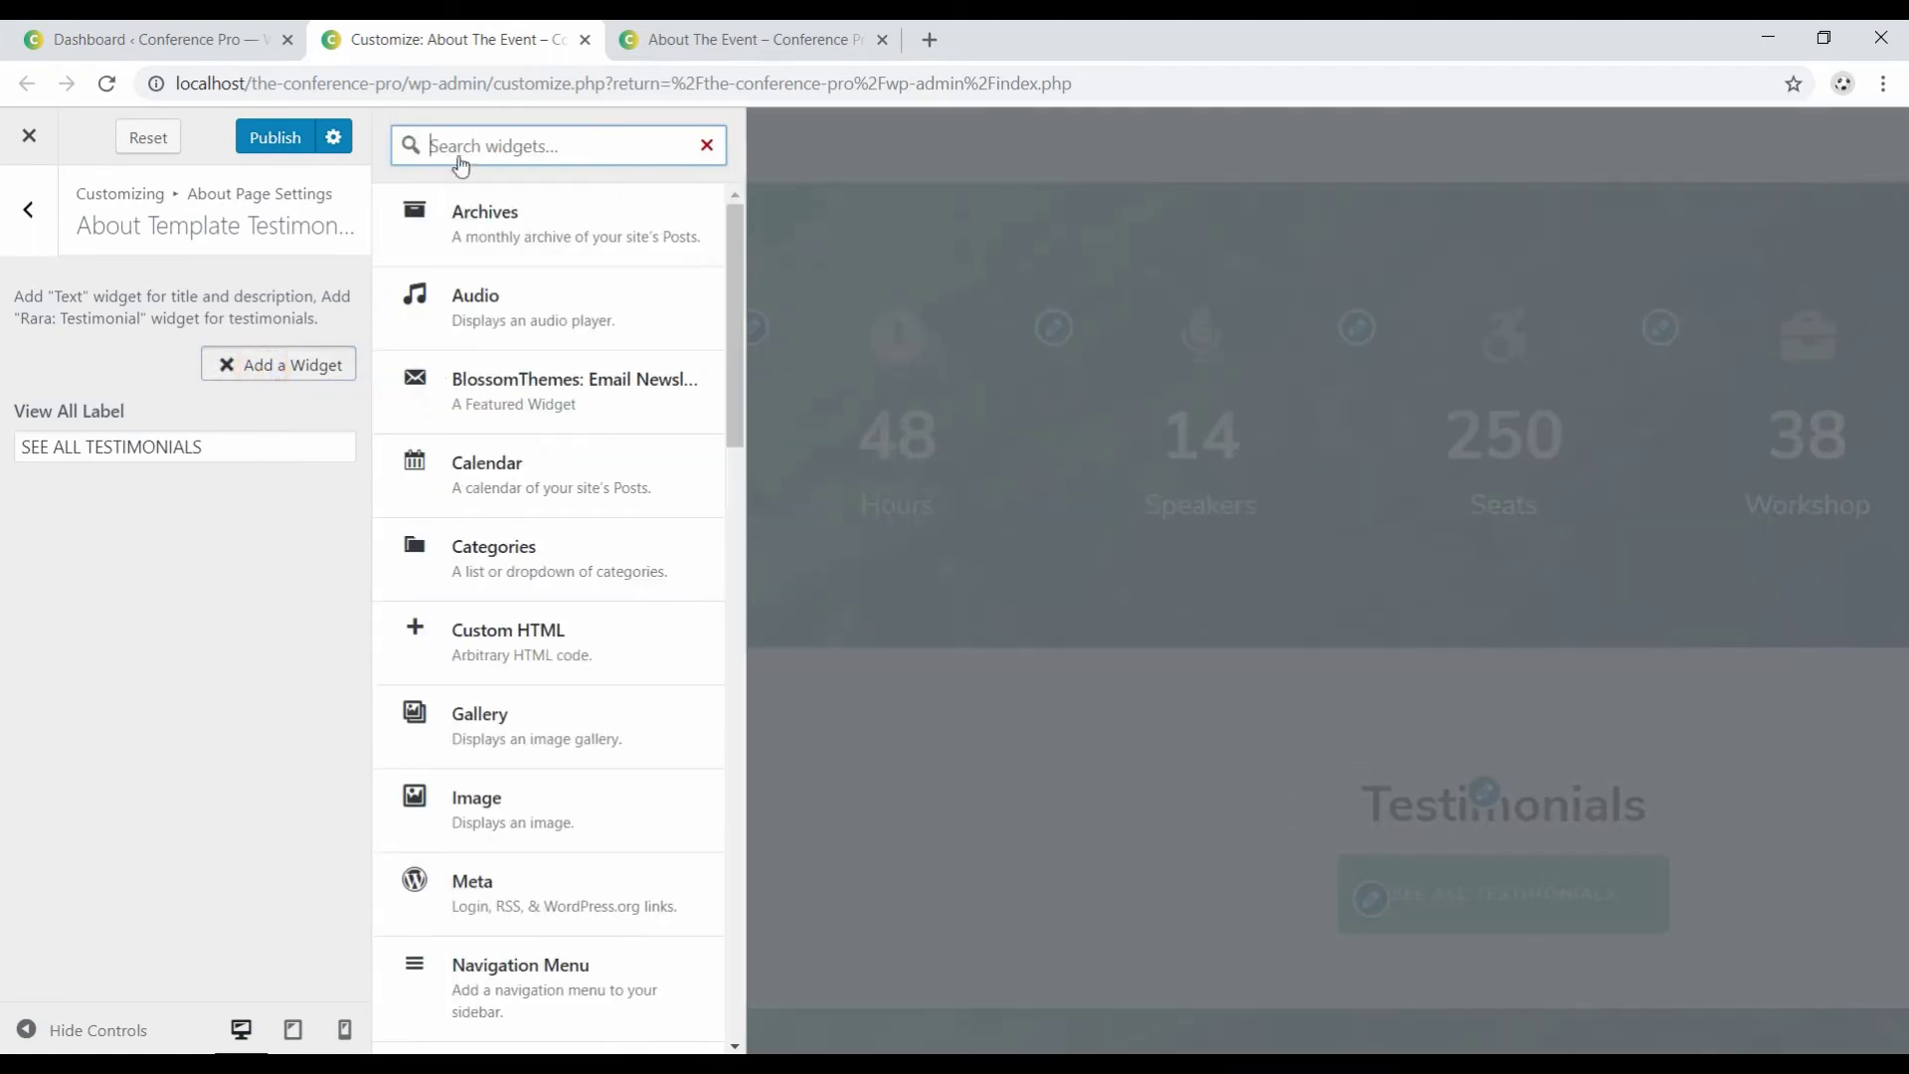
{"action": "left_click", "coordinate": [470, 134]}
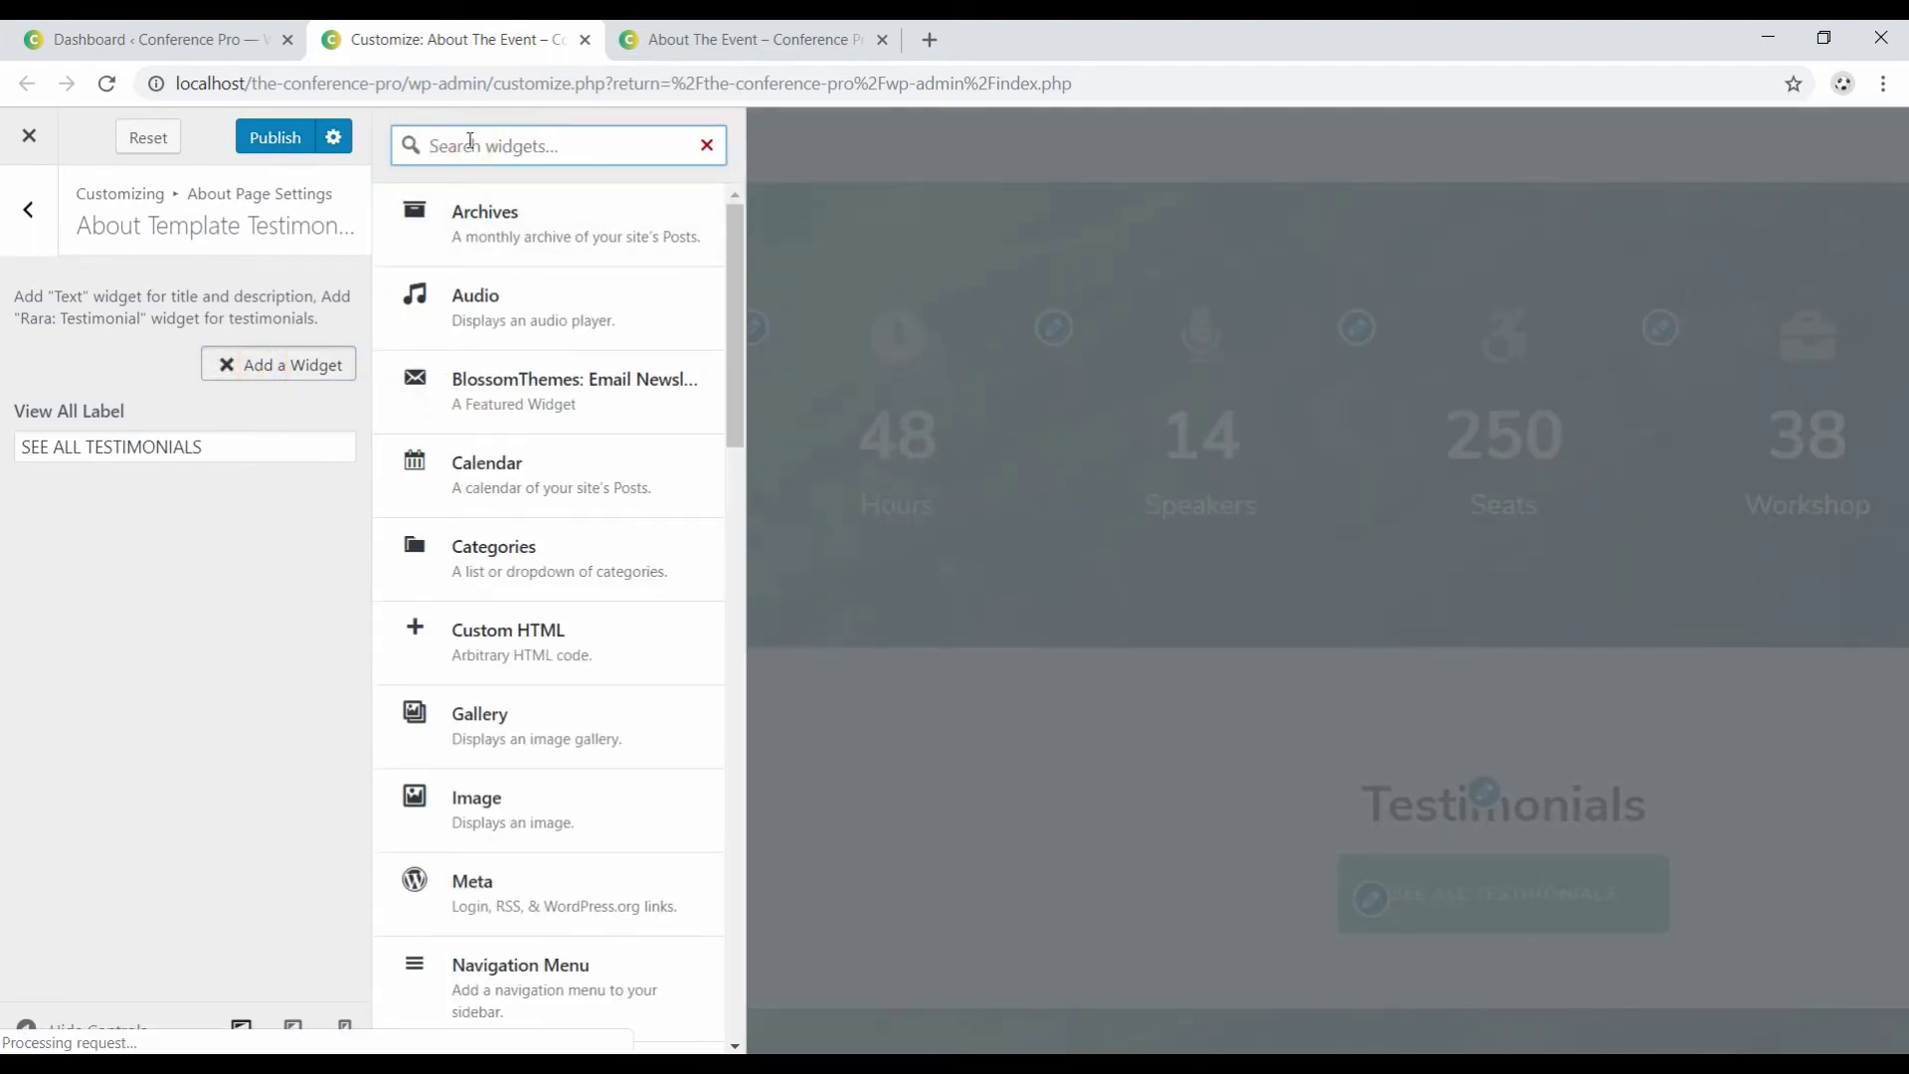
{"action": "type", "text": "tex"}
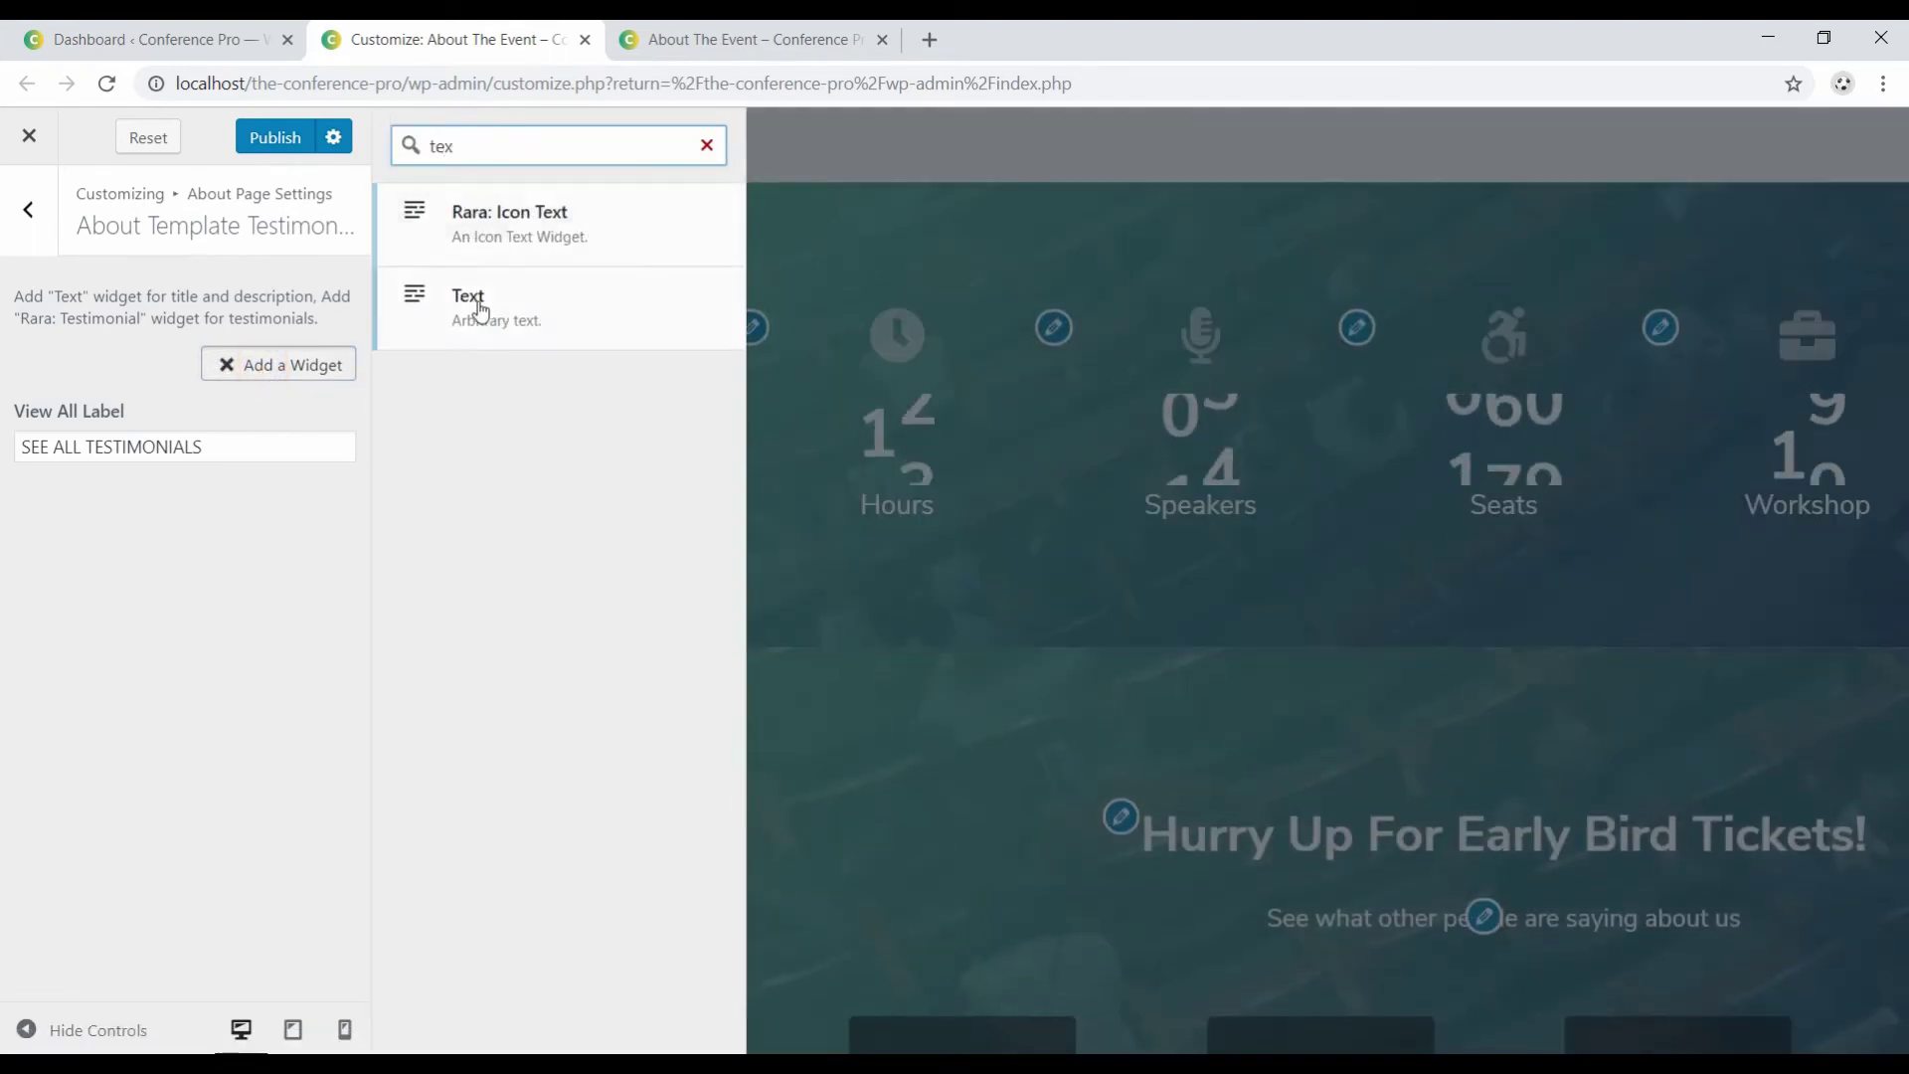
{"action": "left_click", "coordinate": [477, 303]}
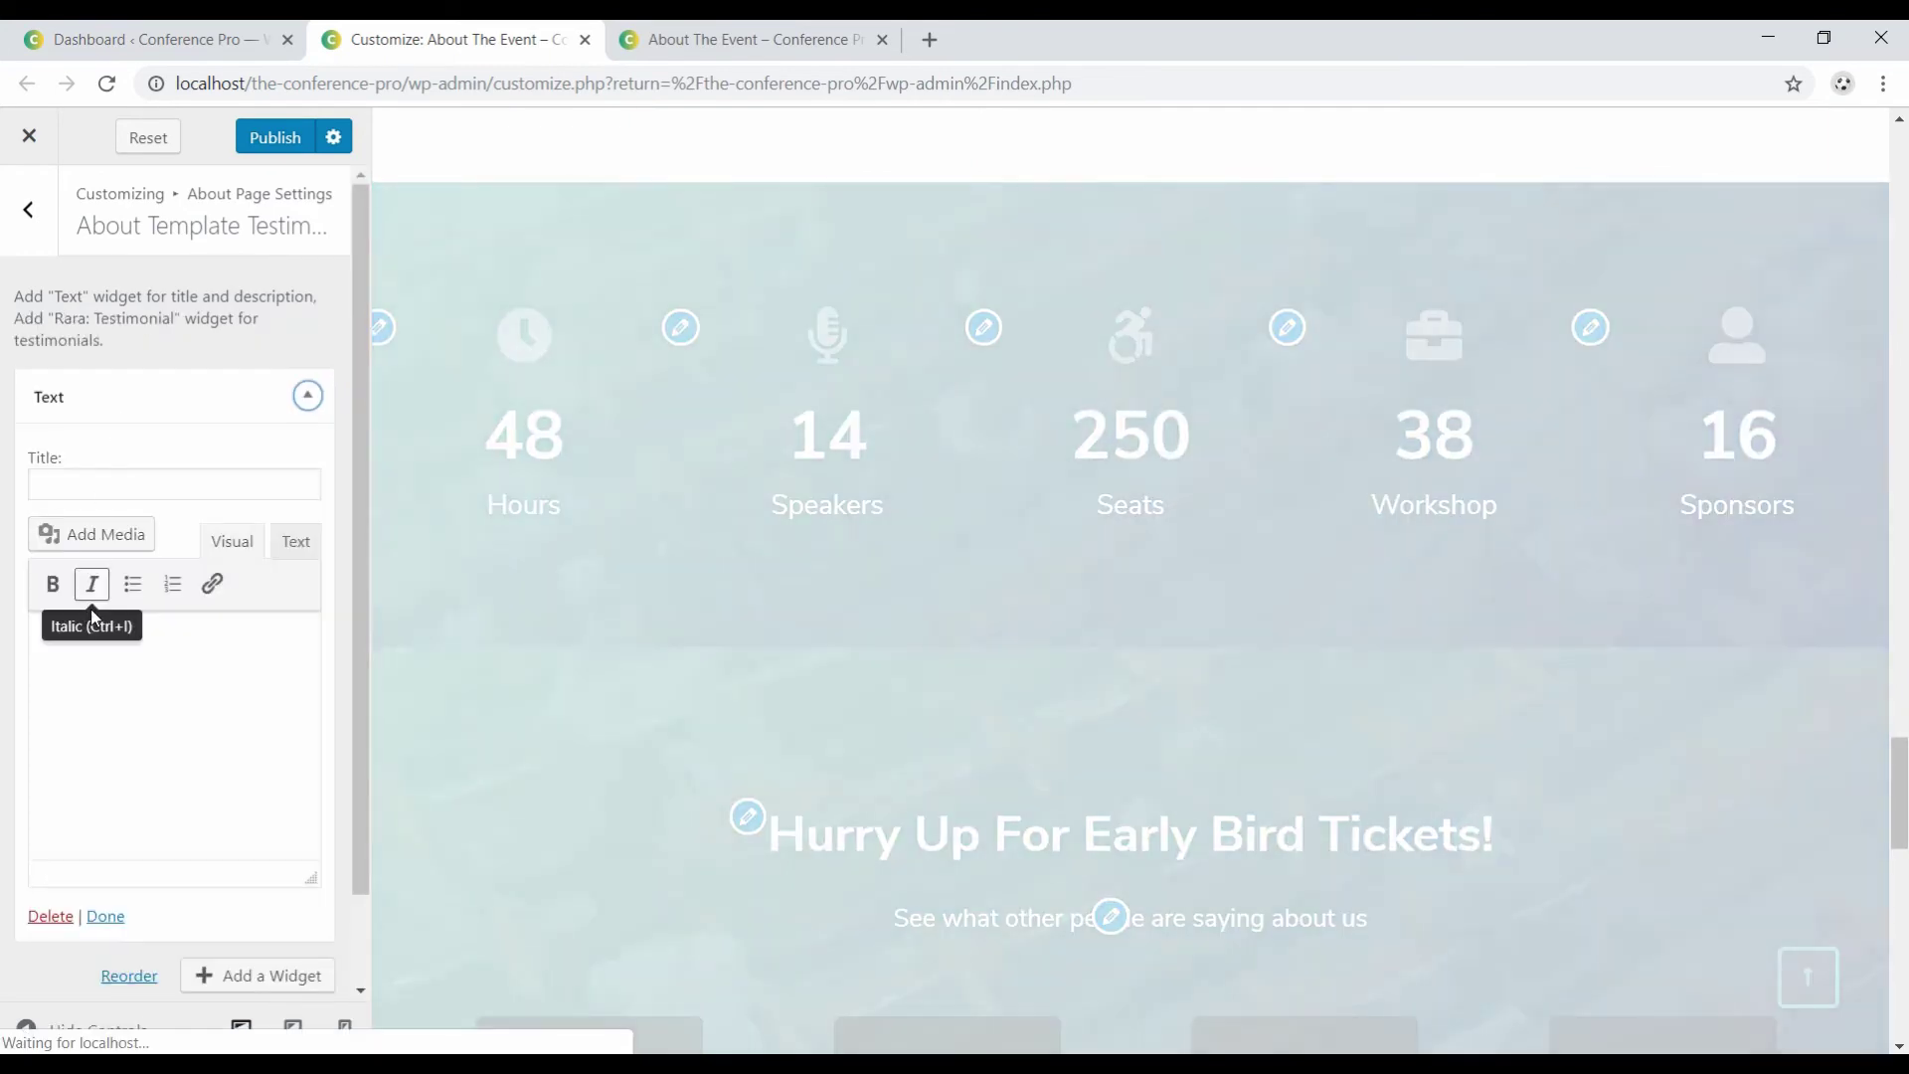
{"action": "left_click", "coordinate": [82, 484]}
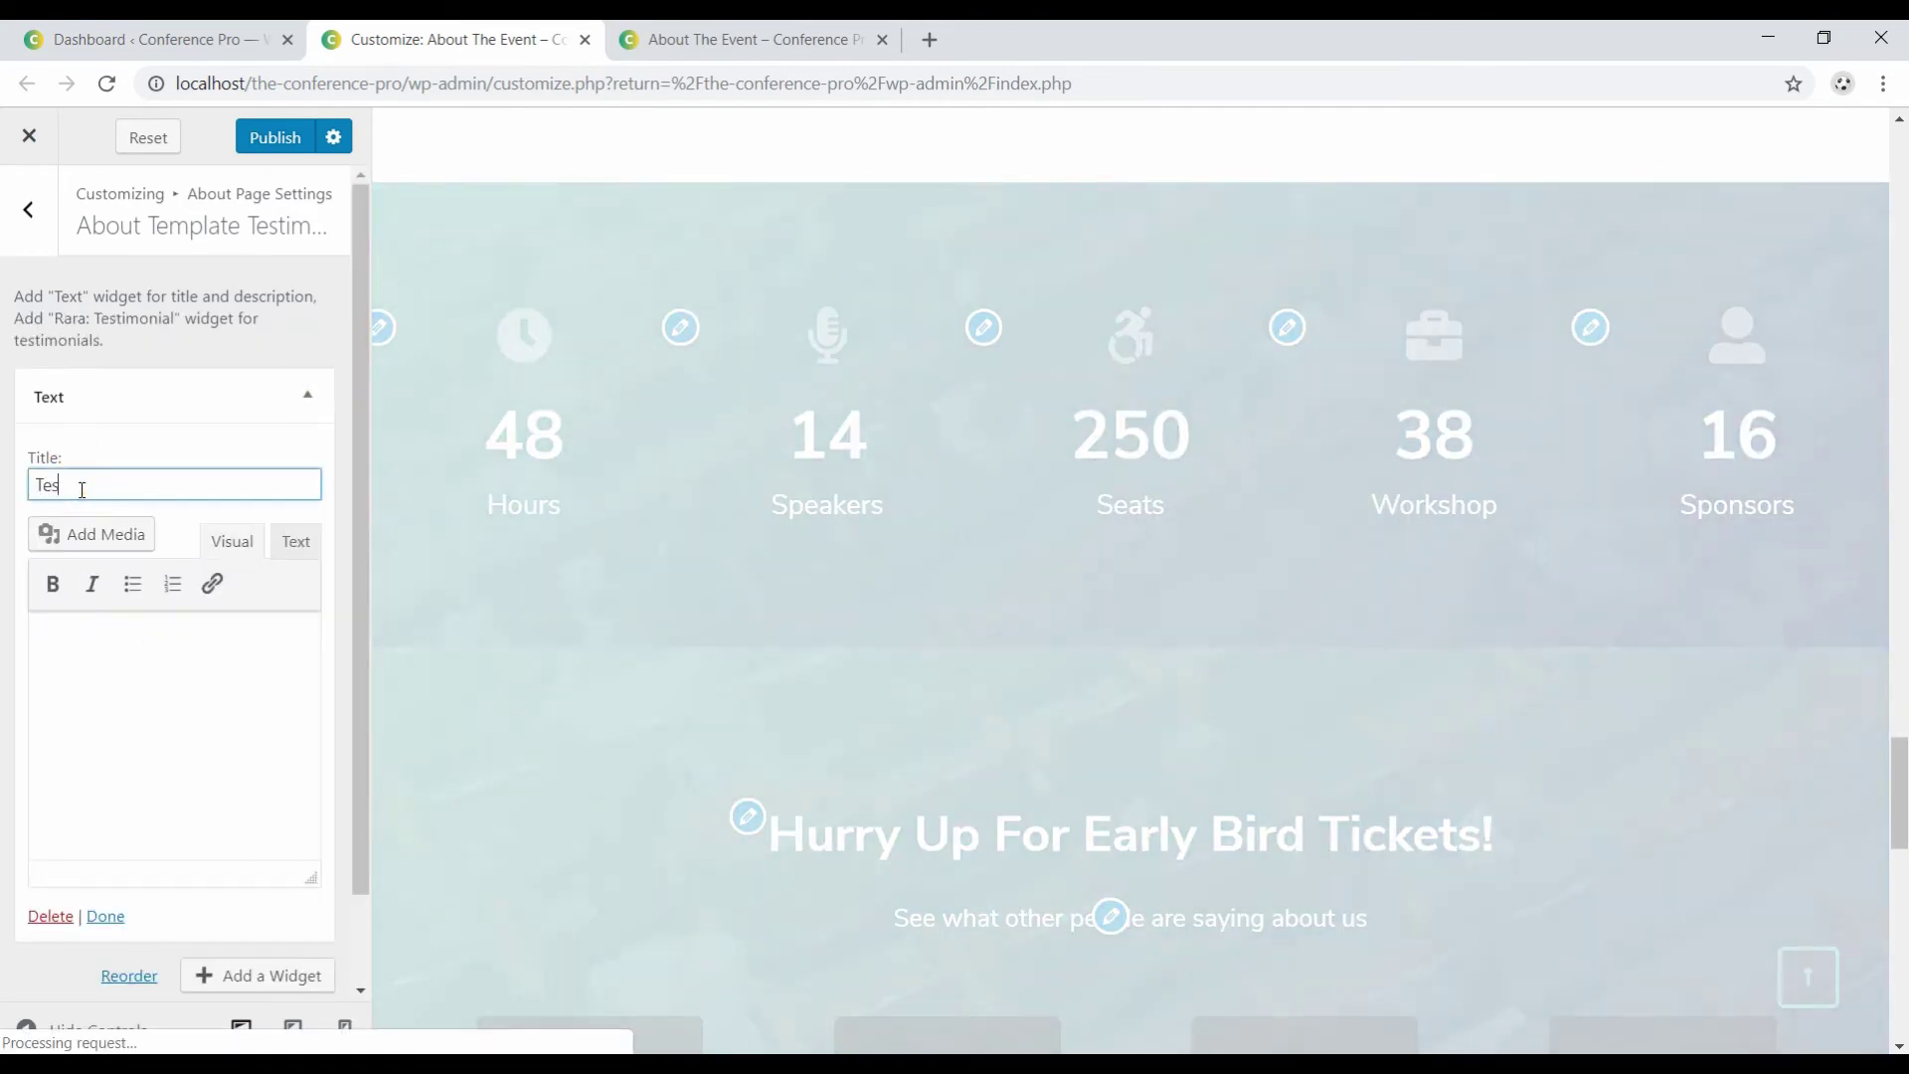
{"action": "type", "text": "Testimonials"}
Enter "See what other people are saying about us." as the Testimonials widget's description and collapse the widget.
{"action": "left_click", "coordinate": [96, 647]}
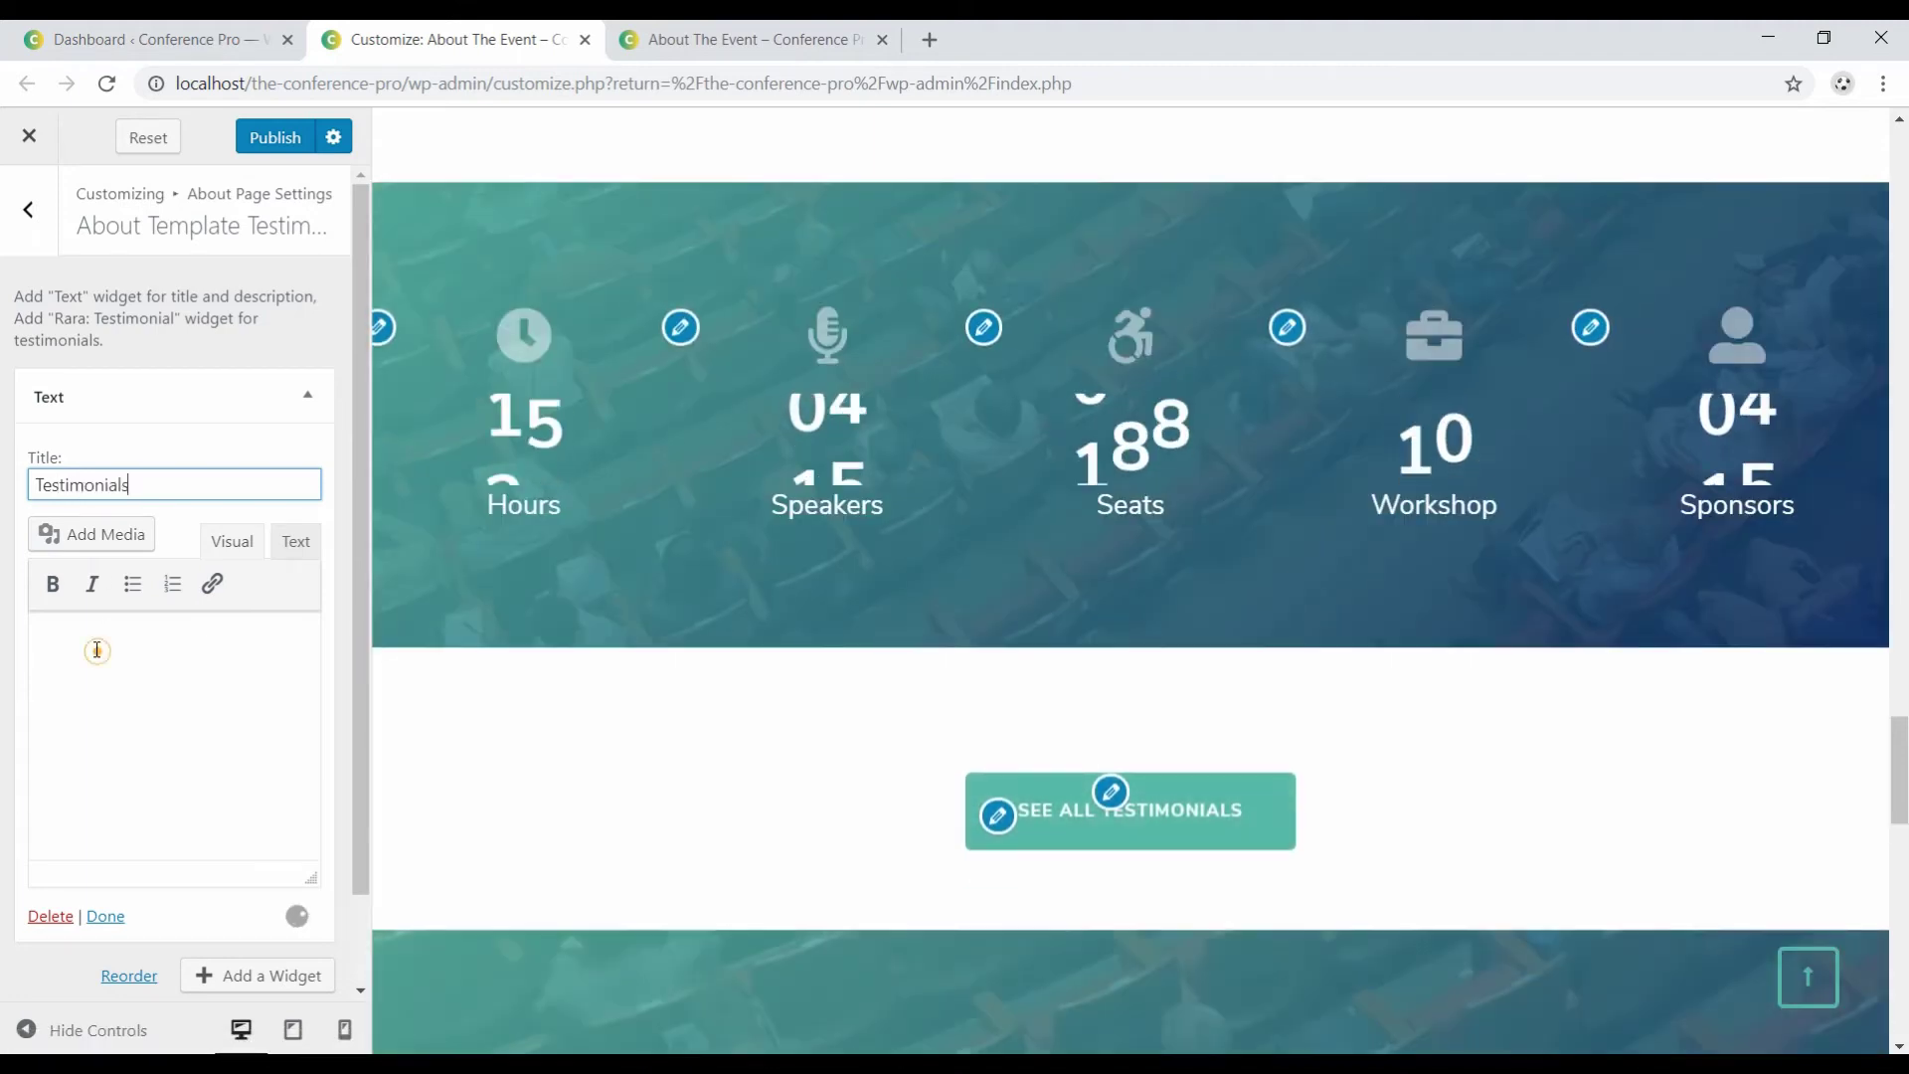
{"action": "type", "text": "See "}
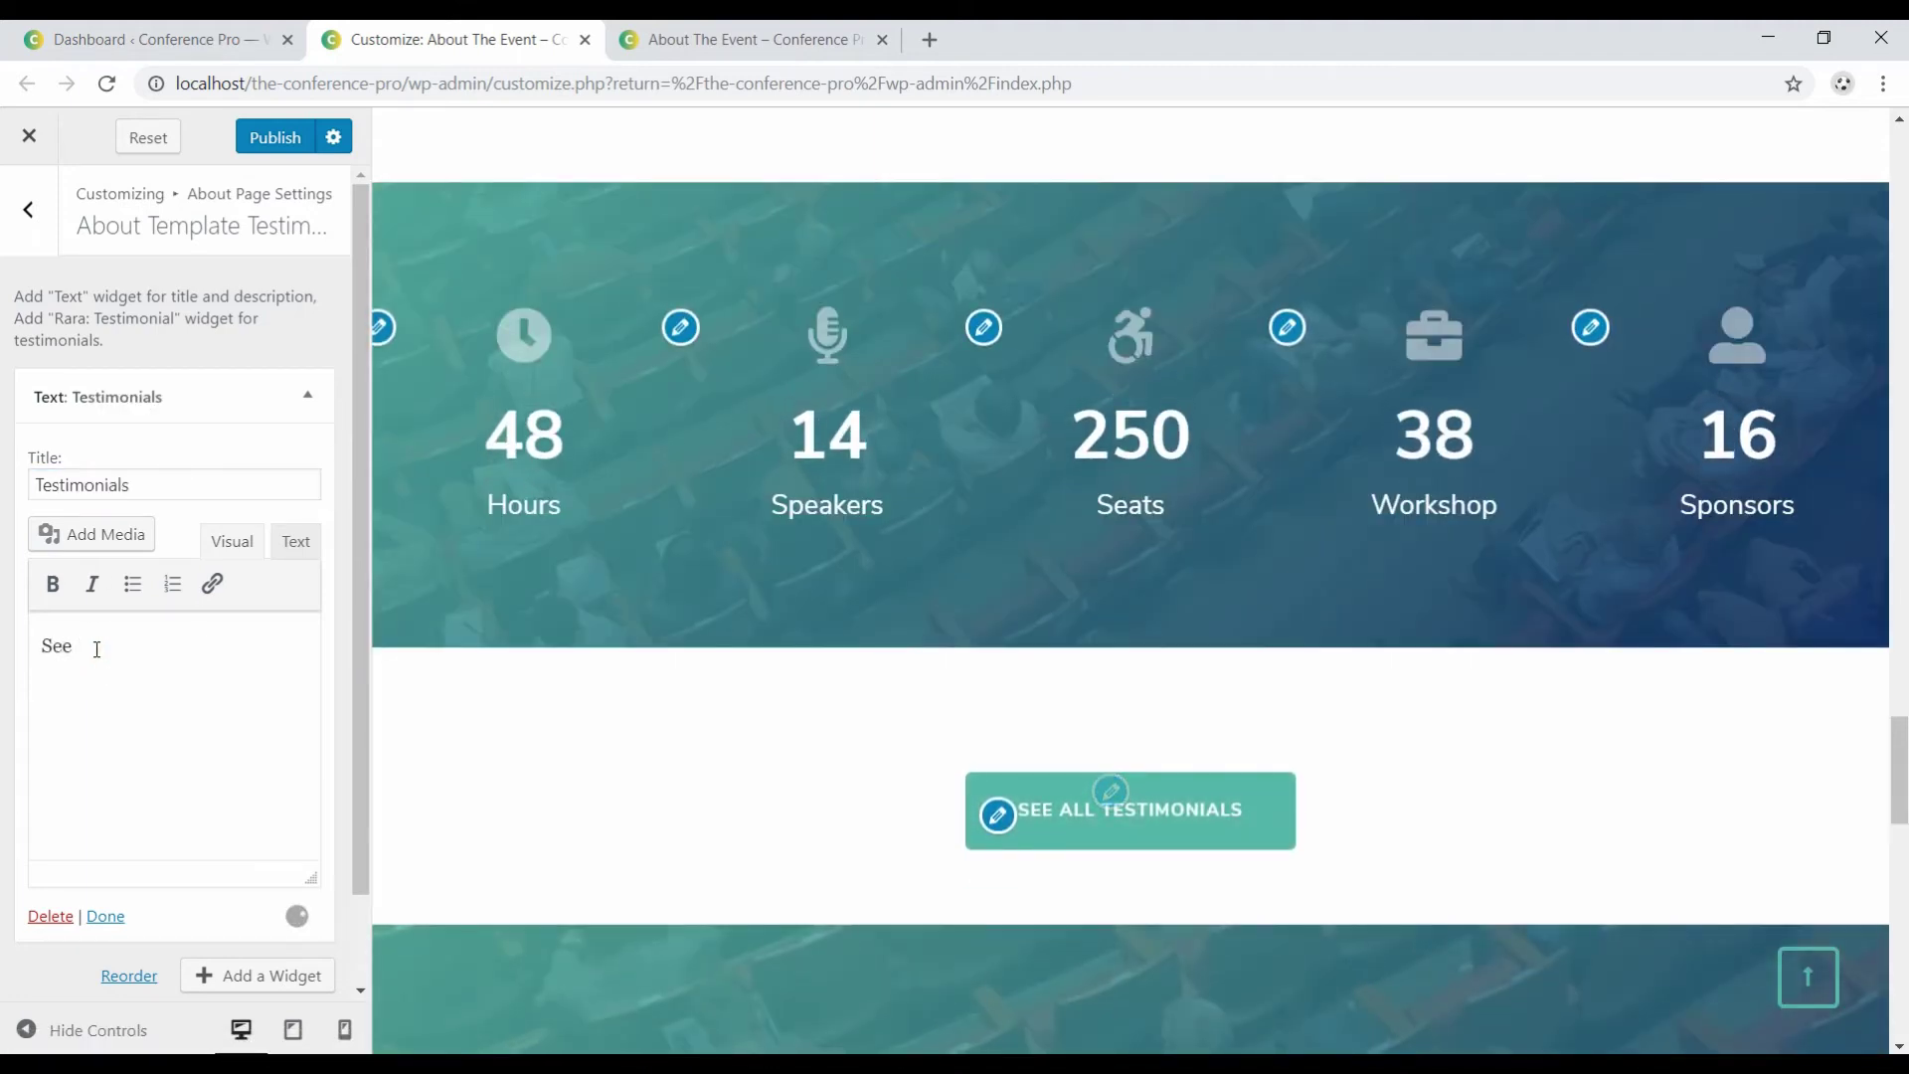
{"action": "type", "text": "what other"}
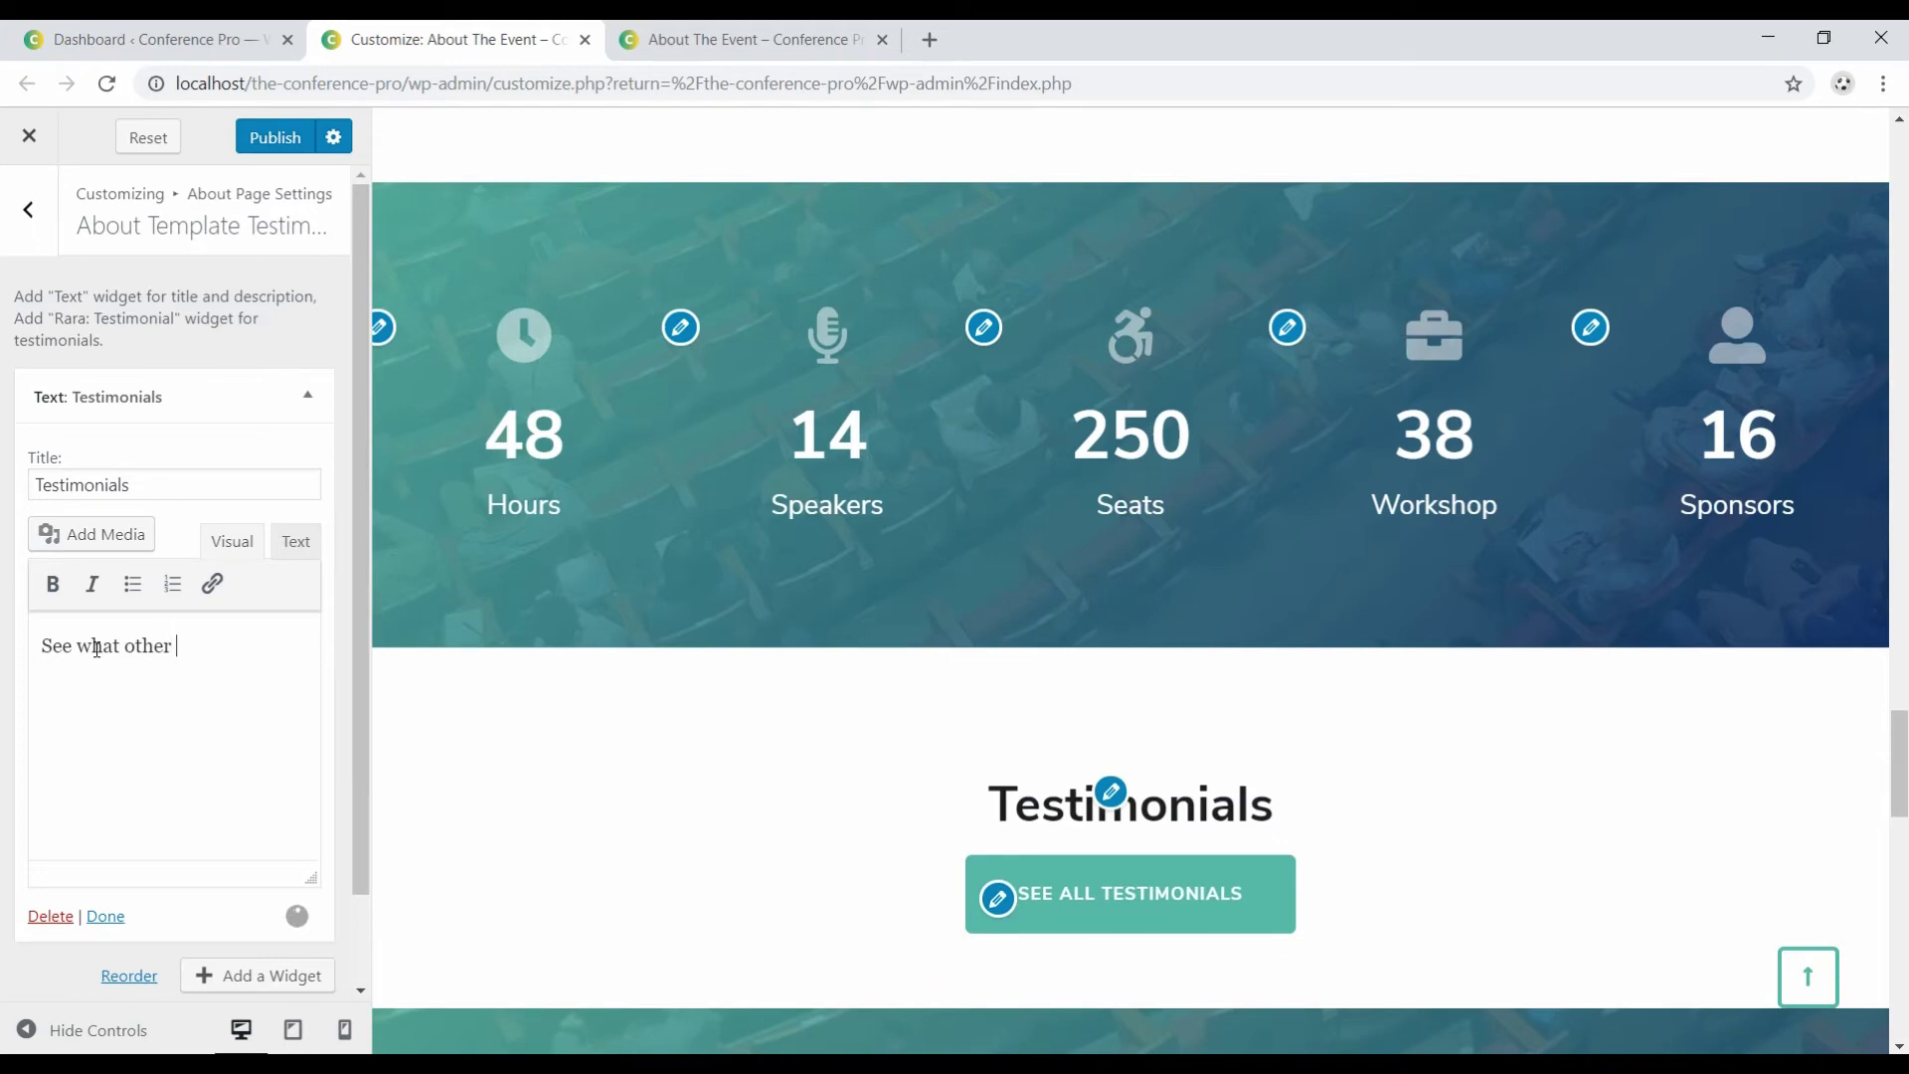
{"action": "type", "text": " people are saying about us."}
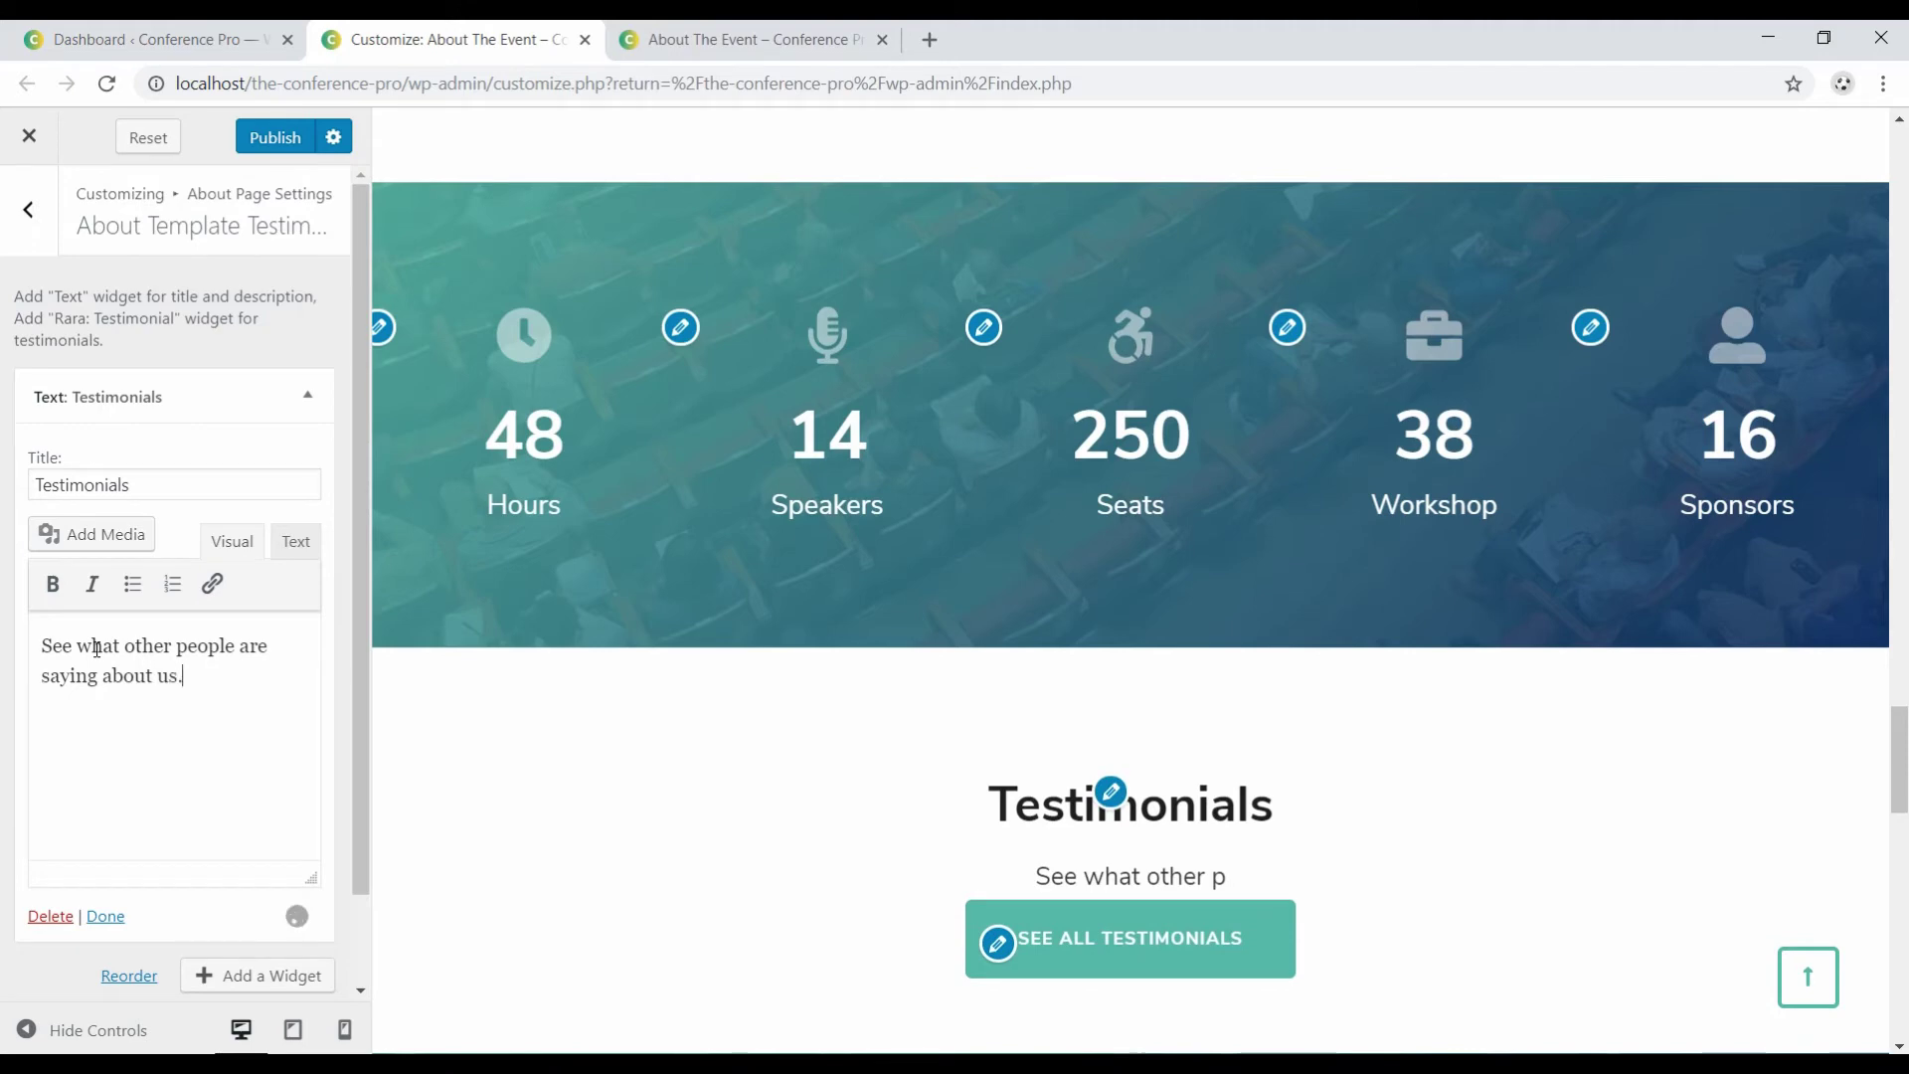
{"action": "left_click", "coordinate": [307, 397]}
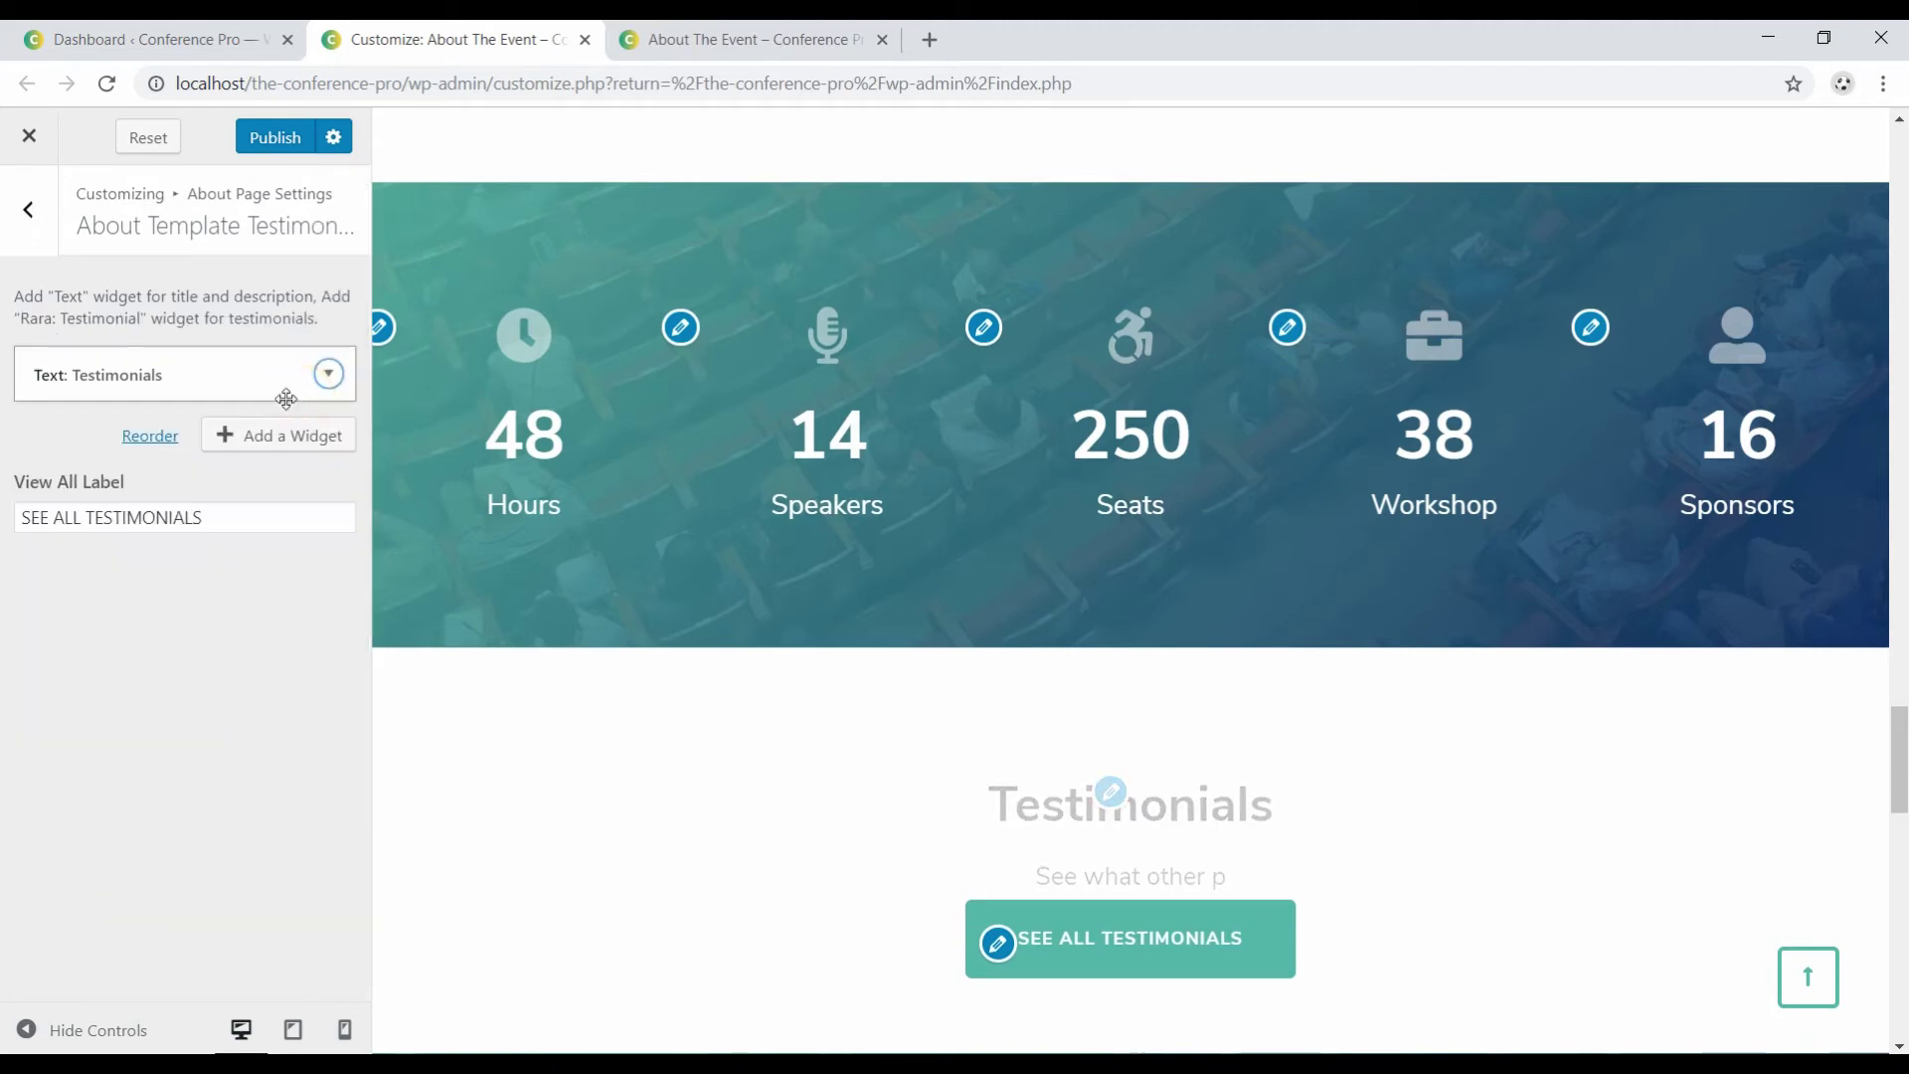
Add a Rara: Testimonial widget to the testimonial section with the person's full name and the designation "Business Consultant, Facebook".
{"action": "left_click", "coordinate": [279, 437]}
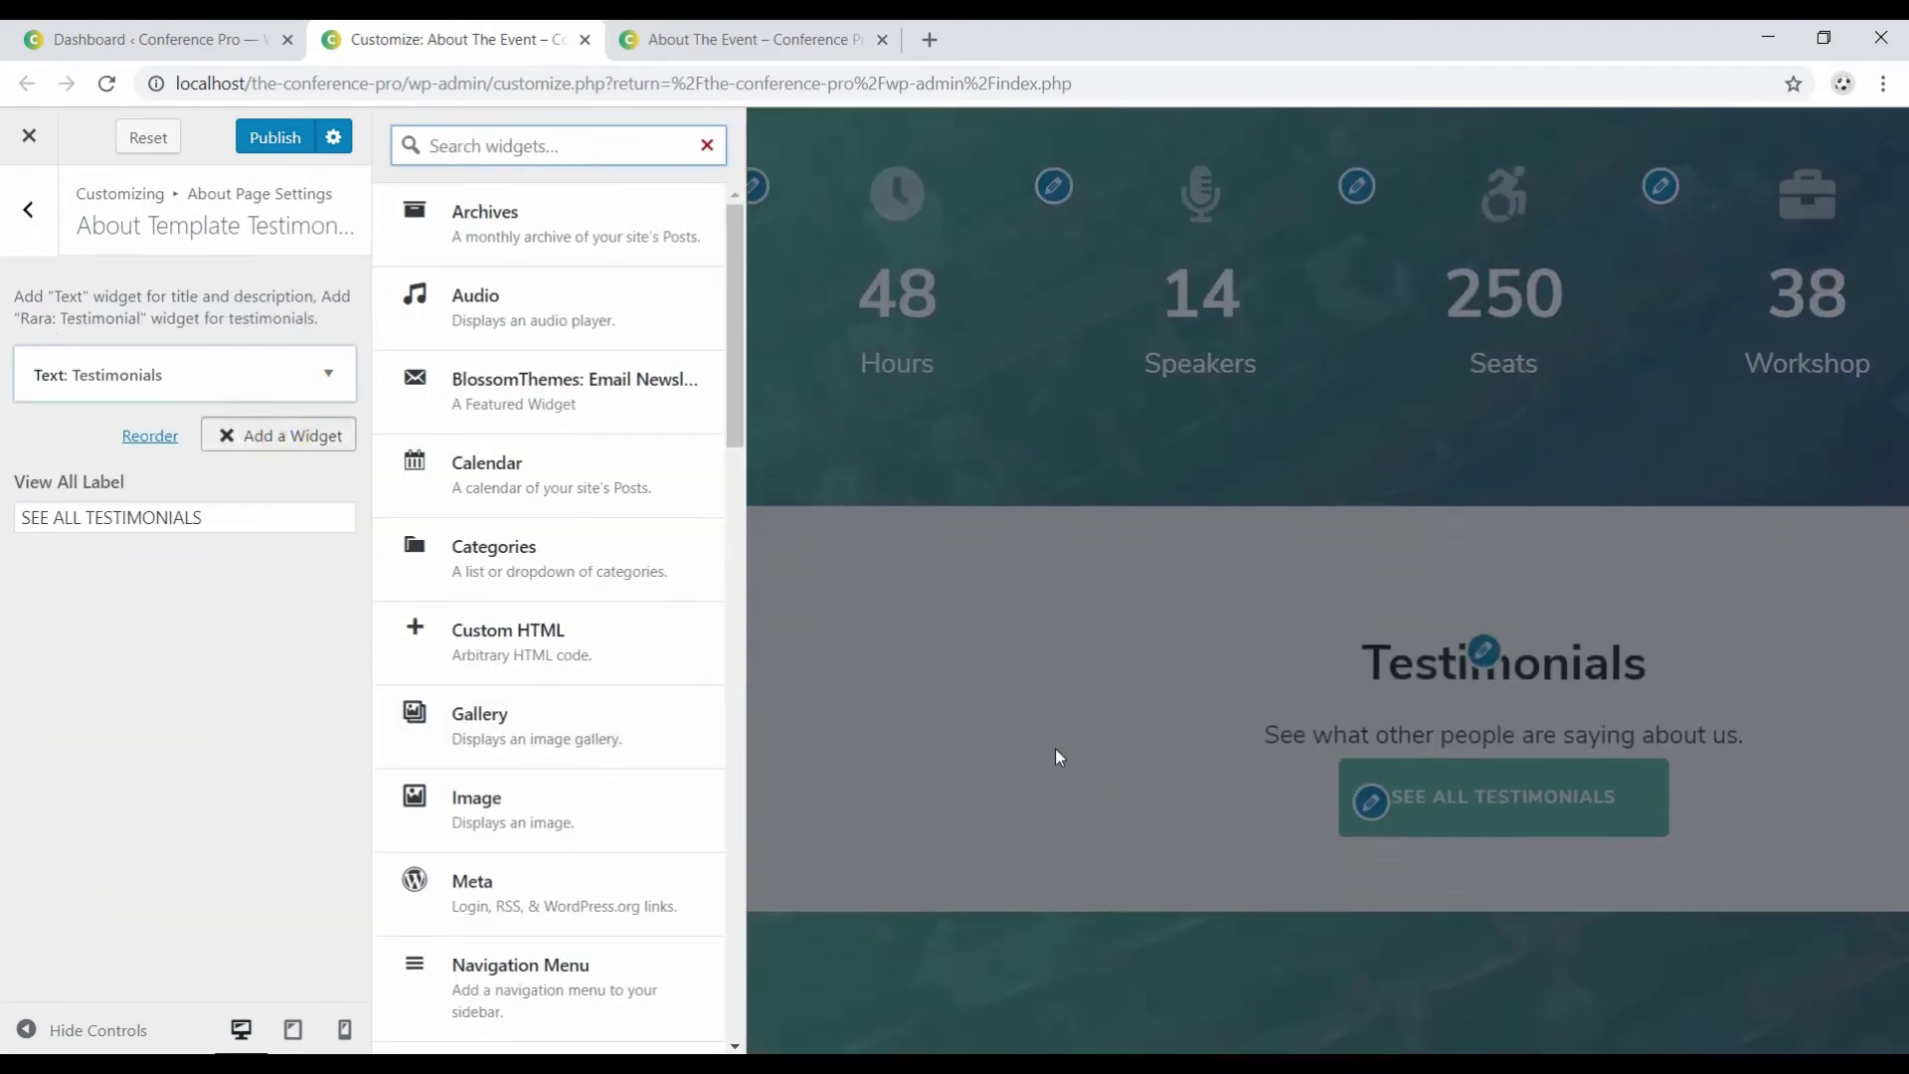
{"action": "scroll", "coordinate": [1085, 795], "scroll_direction": "down", "scroll_amount": 3}
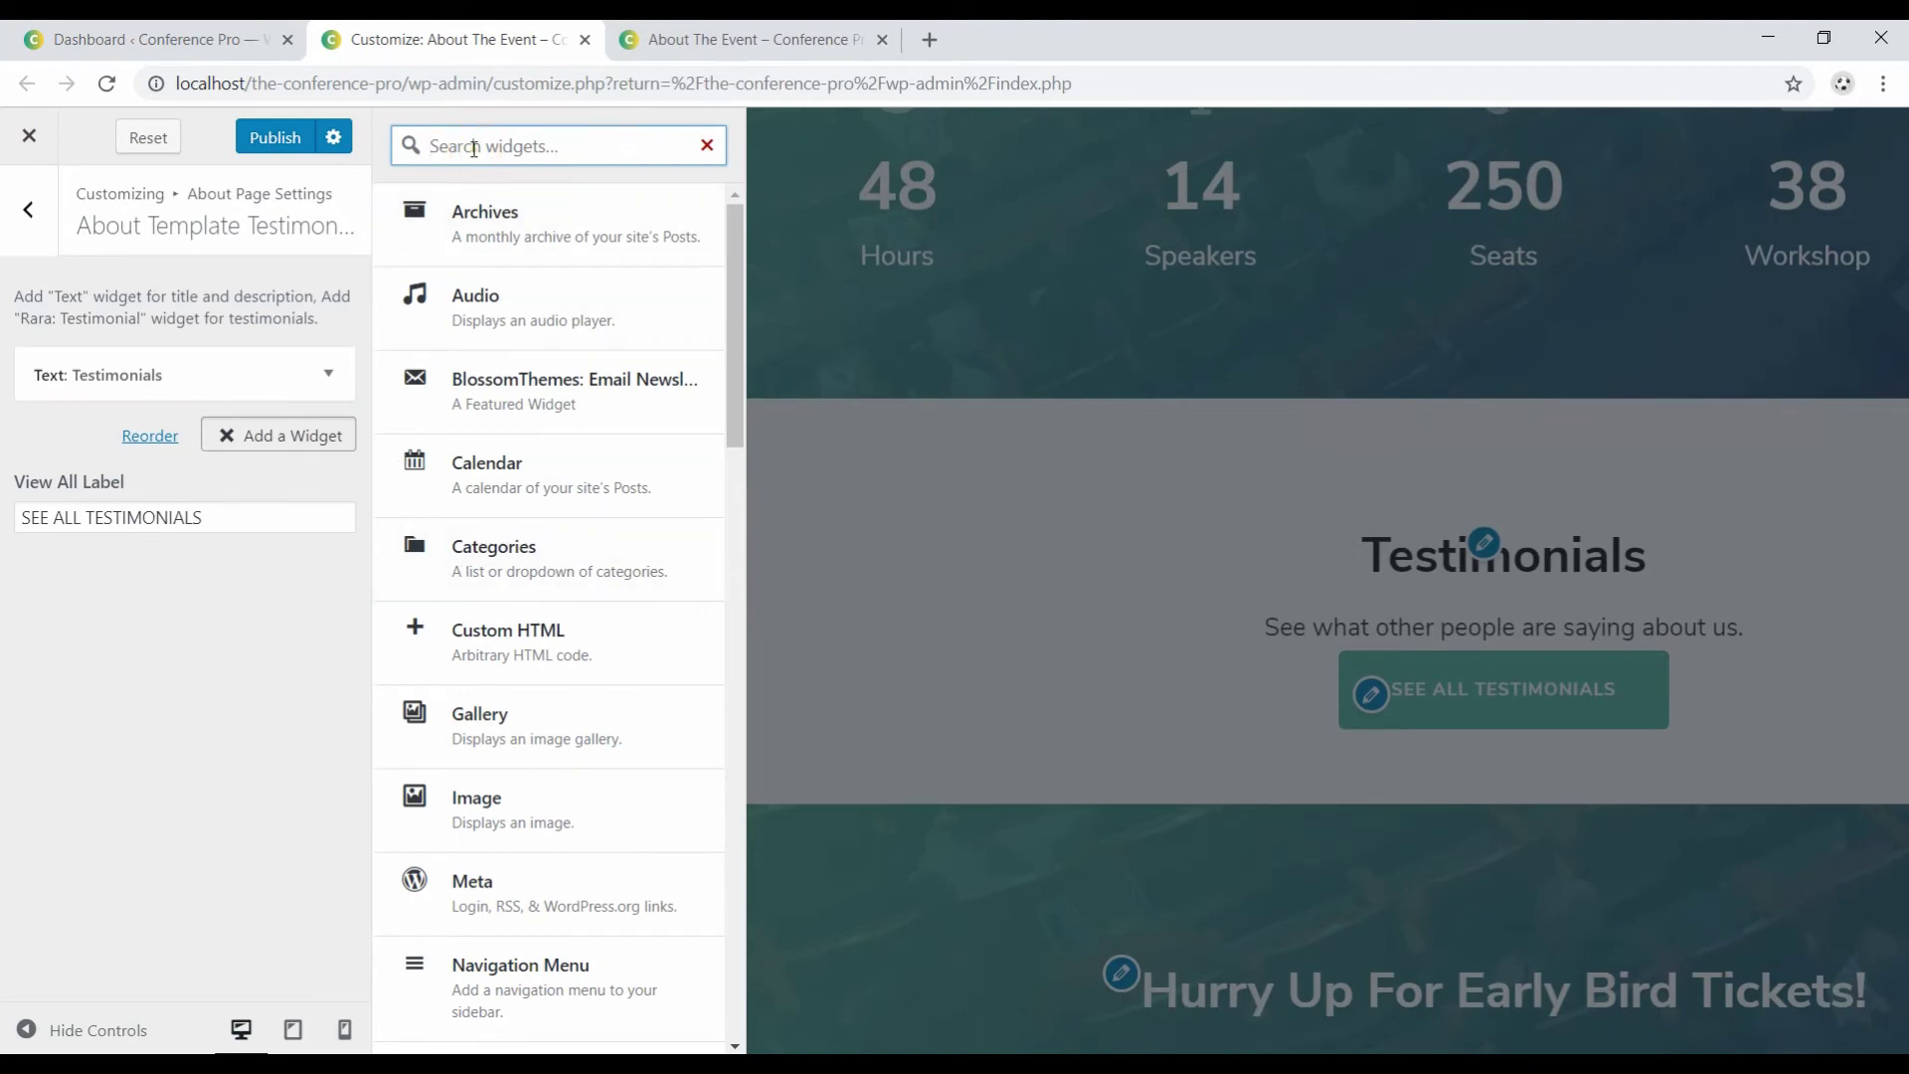
{"action": "type", "text": "tes"}
{"action": "left_click", "coordinate": [487, 293]}
{"action": "type", "text": "ROBIN OXFOR"}
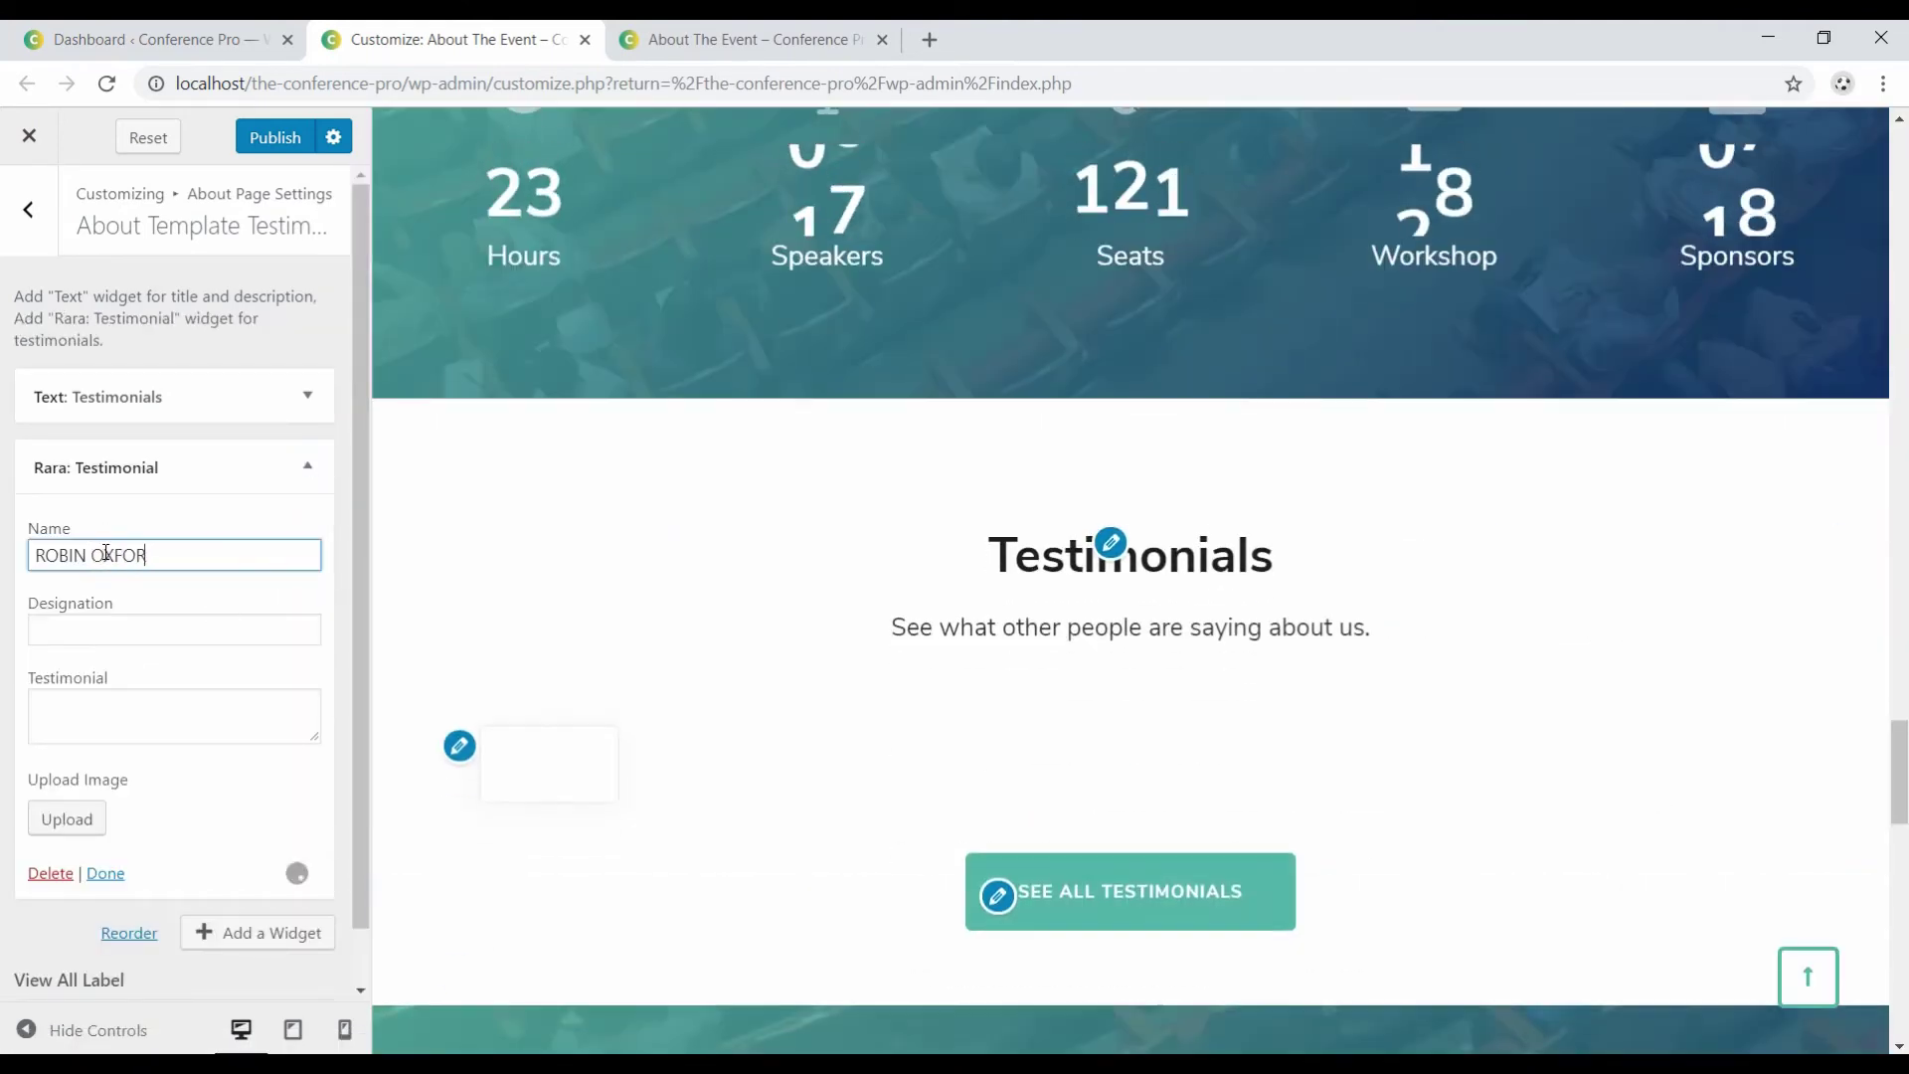
{"action": "type", "text": "D"}
{"action": "key", "text": "Tab"}
{"action": "type", "text": "Business Consultant, Facebook"}
{"action": "key", "text": "Tab"}
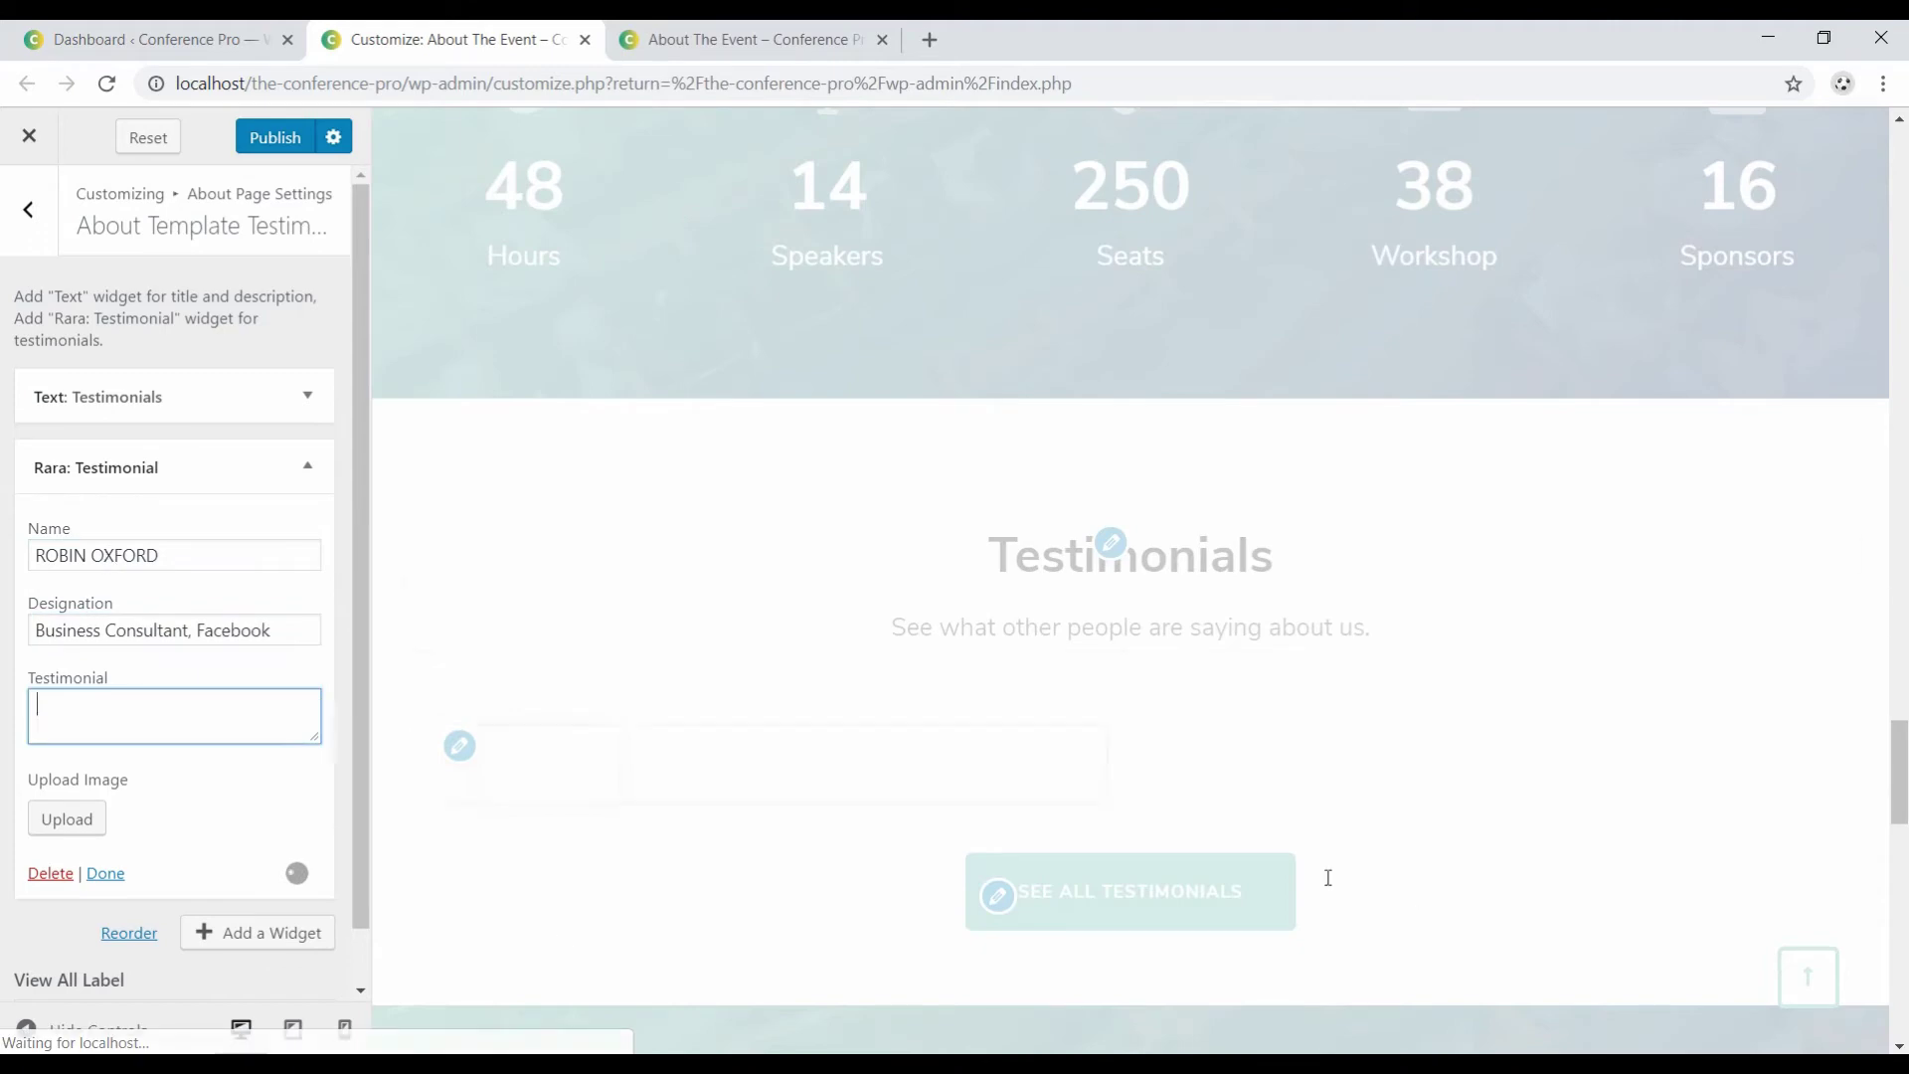
Enter the testimonial beginning "A convention, in the sense of a meeting", attach the photo of the man with the red tie and collapse the widget.
{"action": "left_click", "coordinate": [191, 702]}
{"action": "key", "text": "ctrl+v"}
{"action": "left_click", "coordinate": [67, 819]}
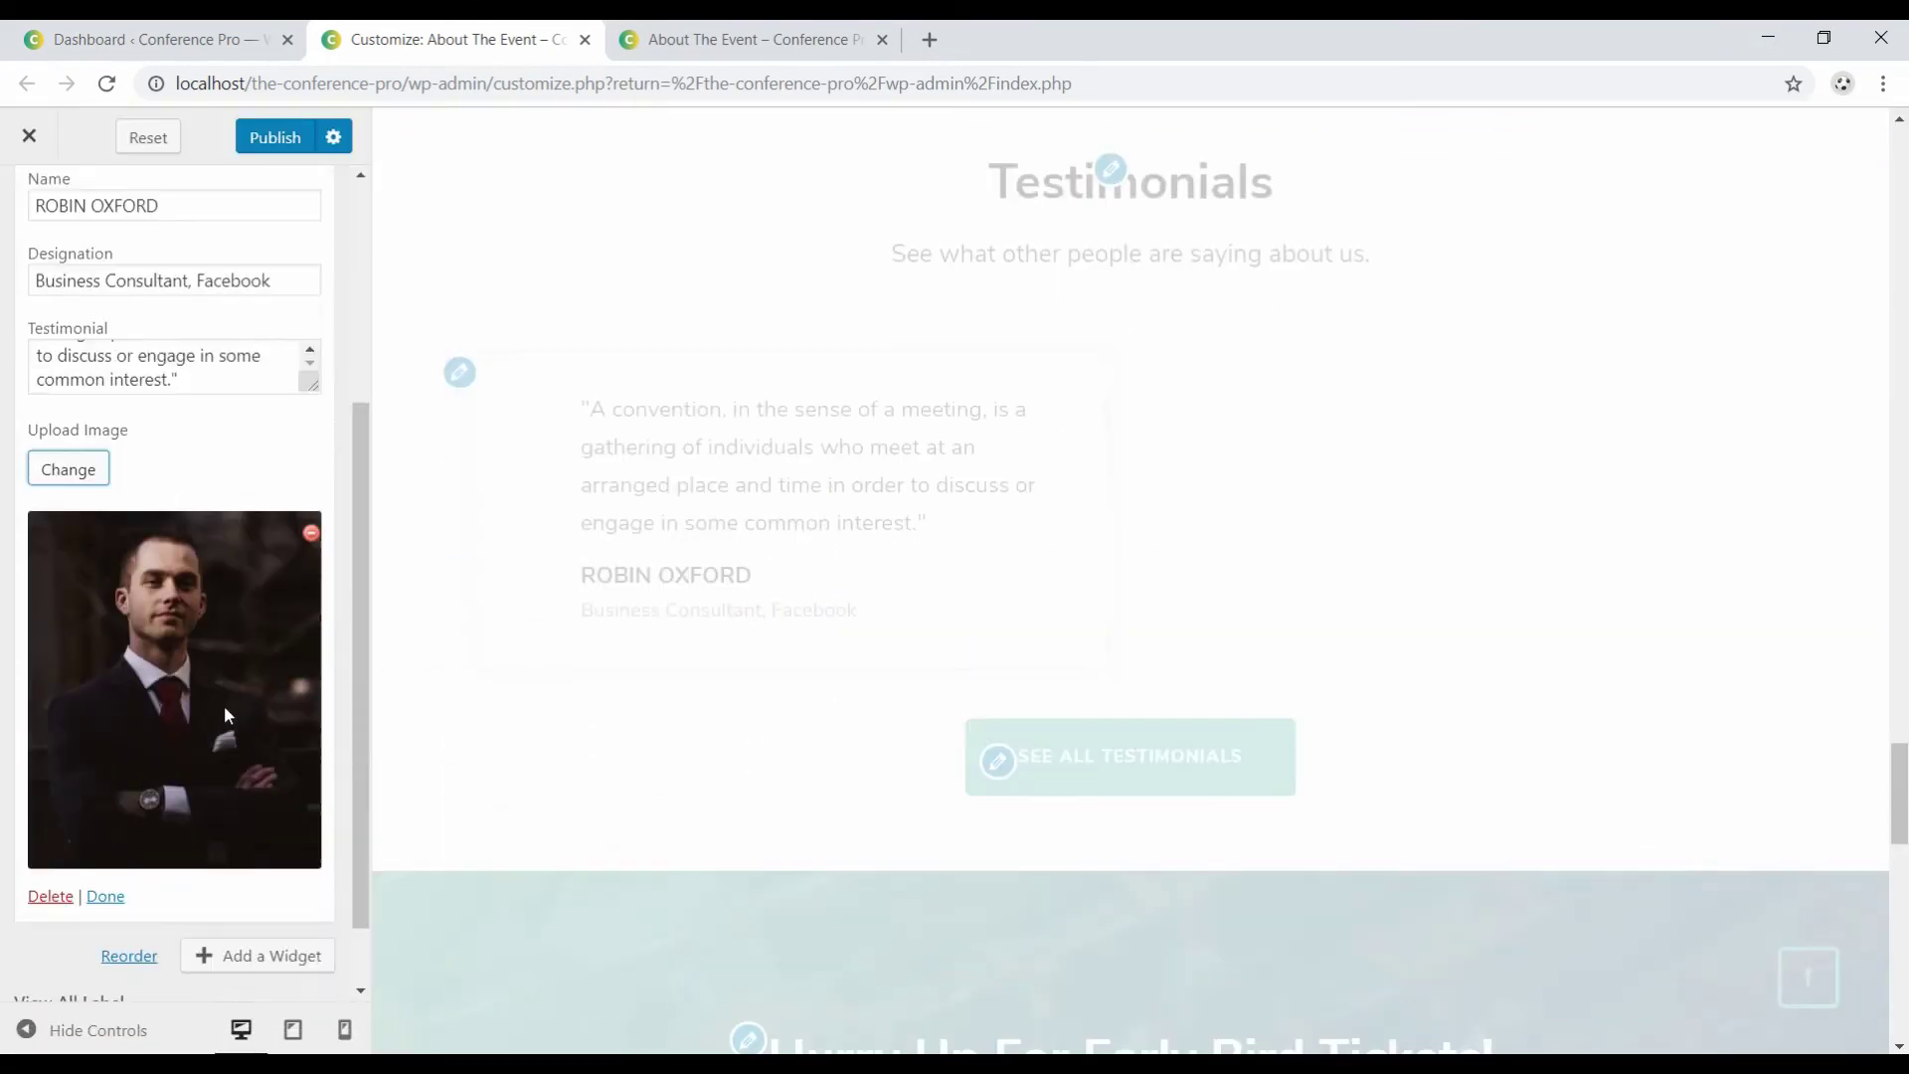
{"action": "left_click", "coordinate": [105, 896]}
Add a second Rara: Testimonial widget with the person's full name and the designation "Founder NIX".
{"action": "left_click", "coordinate": [279, 507]}
{"action": "type", "text": "testi"}
{"action": "key", "text": "Return"}
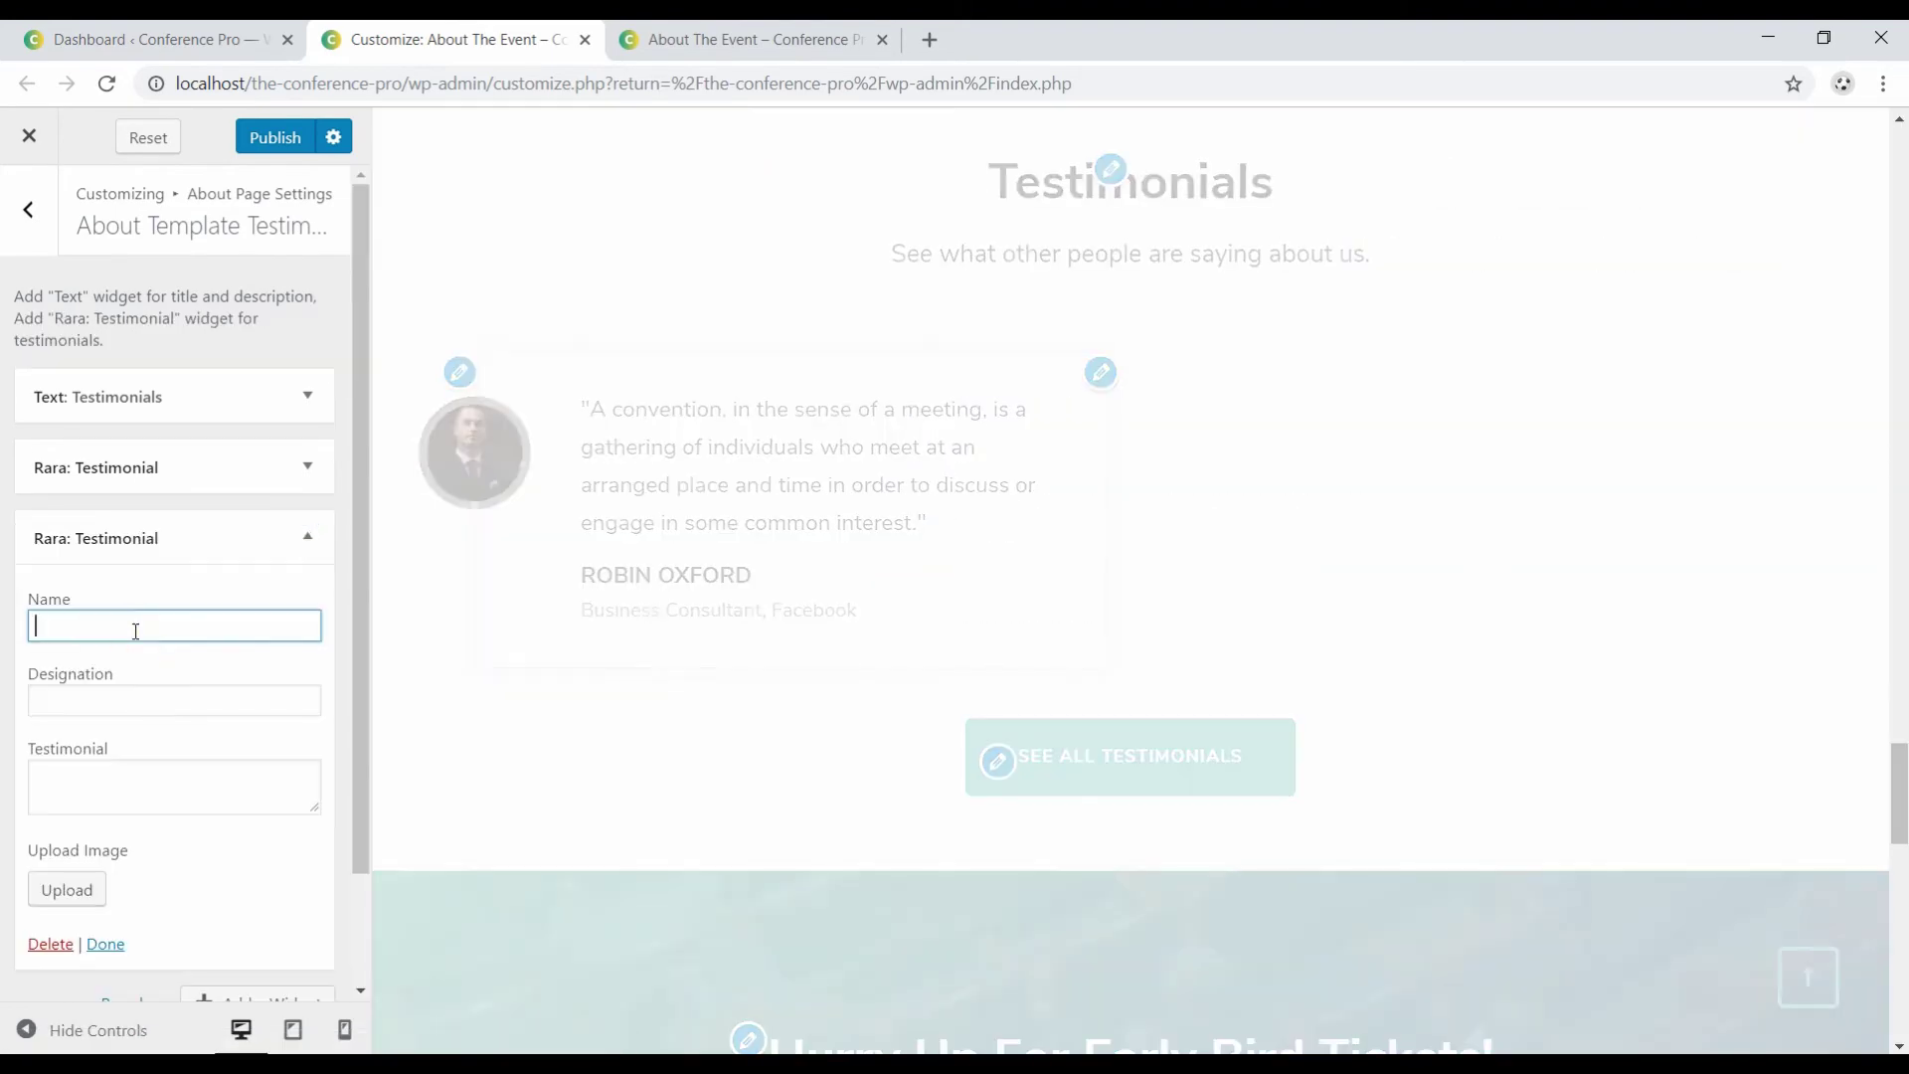
{"action": "type", "text": "BOBBY WOLMER"}
{"action": "key", "text": "Tab"}
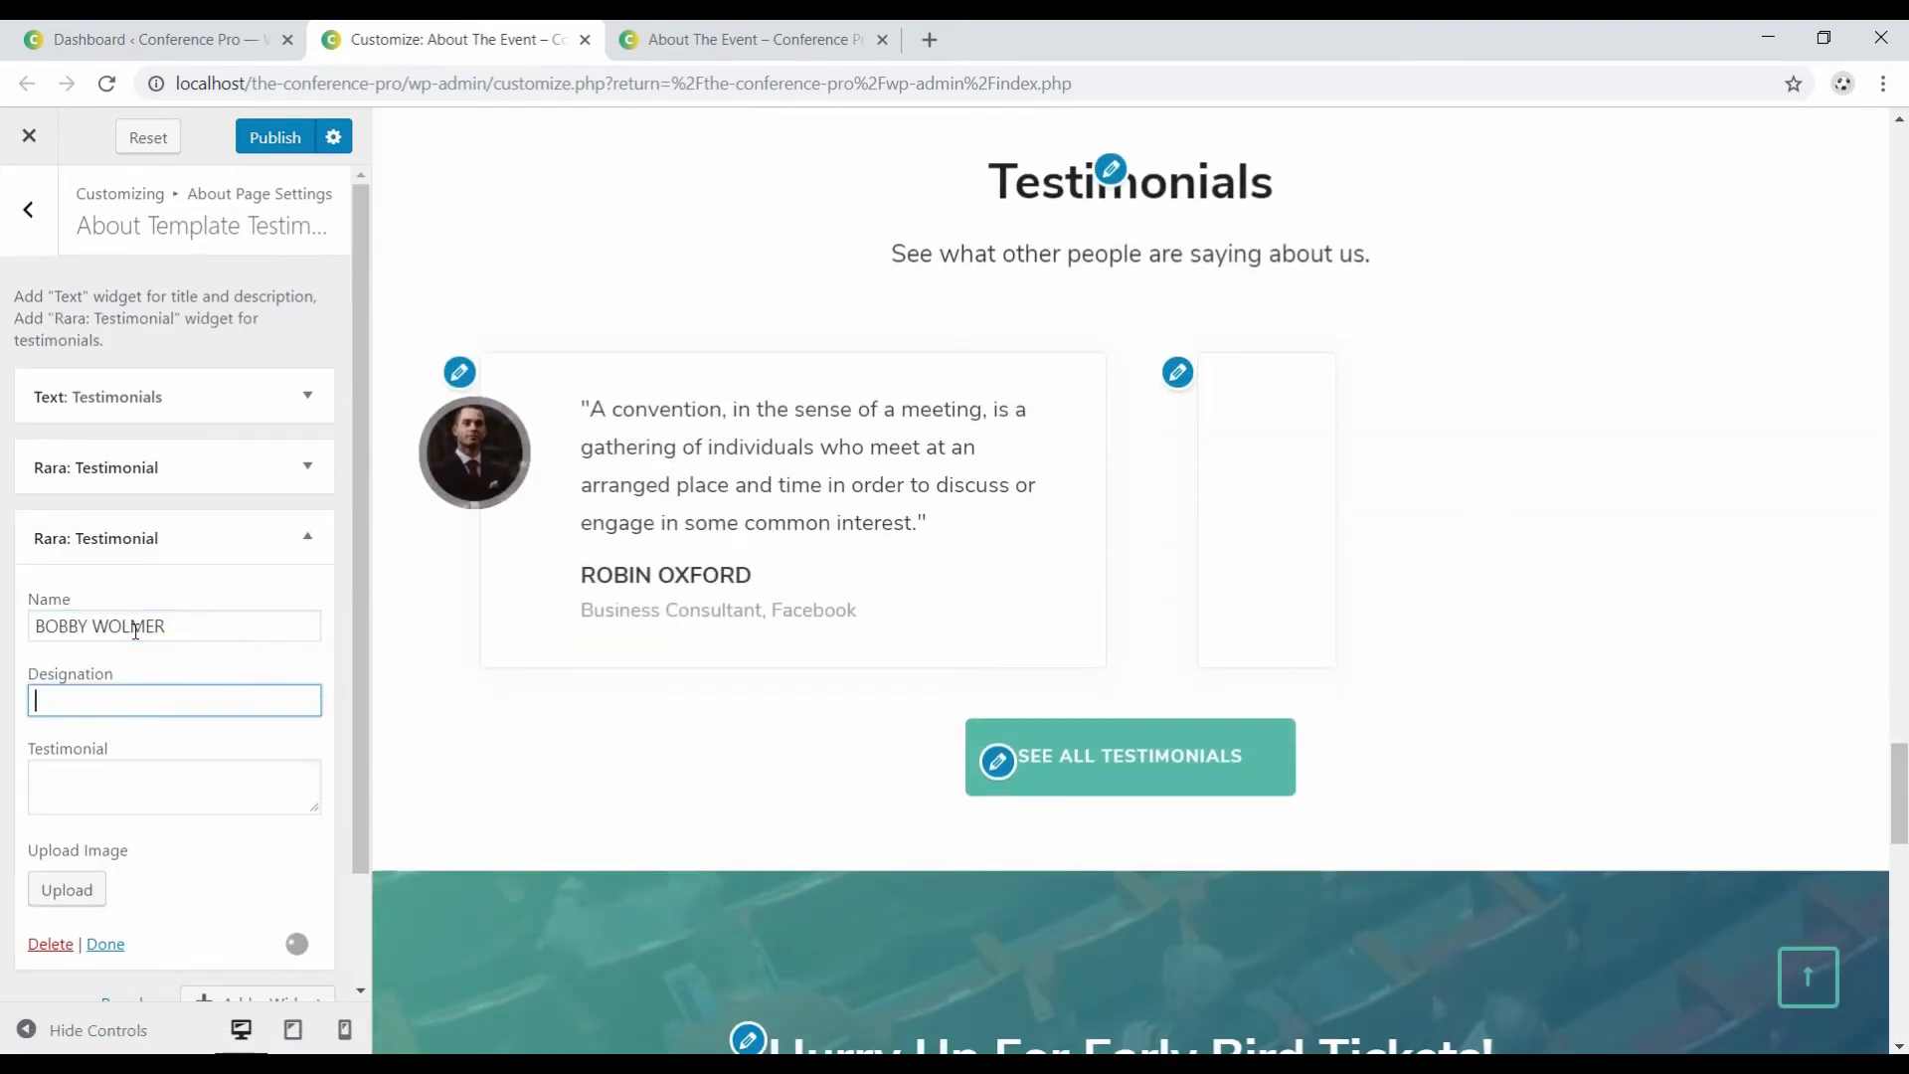
{"action": "type", "text": "Founder NIX"}
{"action": "key", "text": "Tab"}
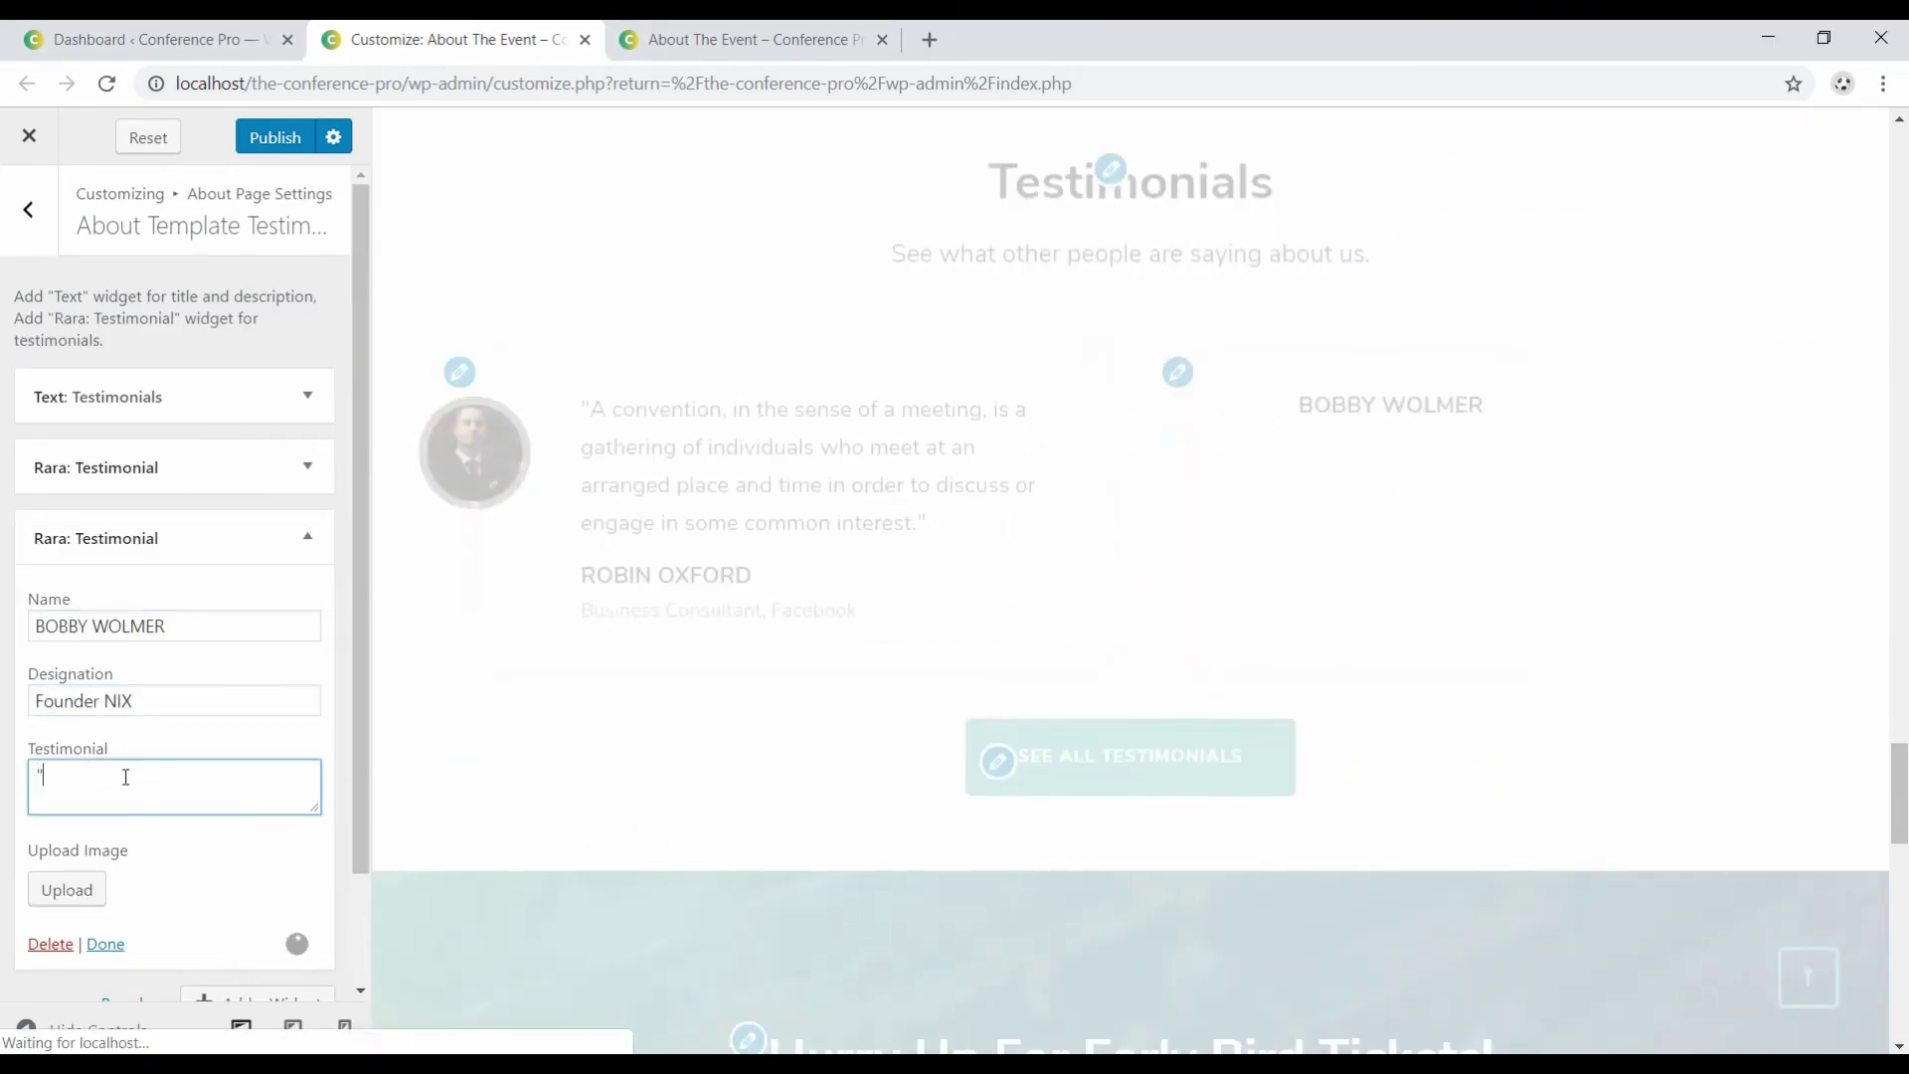
Enter the second testimonial beginning "Trade conventions typically focus on" and attach the photo of the woman in the white blouse.
{"action": "key", "text": "ctrl+v"}
{"action": "left_click", "coordinate": [67, 889]}
{"action": "scroll", "coordinate": [984, 703], "scroll_direction": "down", "scroll_amount": 5}
{"action": "left_click", "coordinate": [1024, 616]}
{"action": "left_click", "coordinate": [1815, 985]}
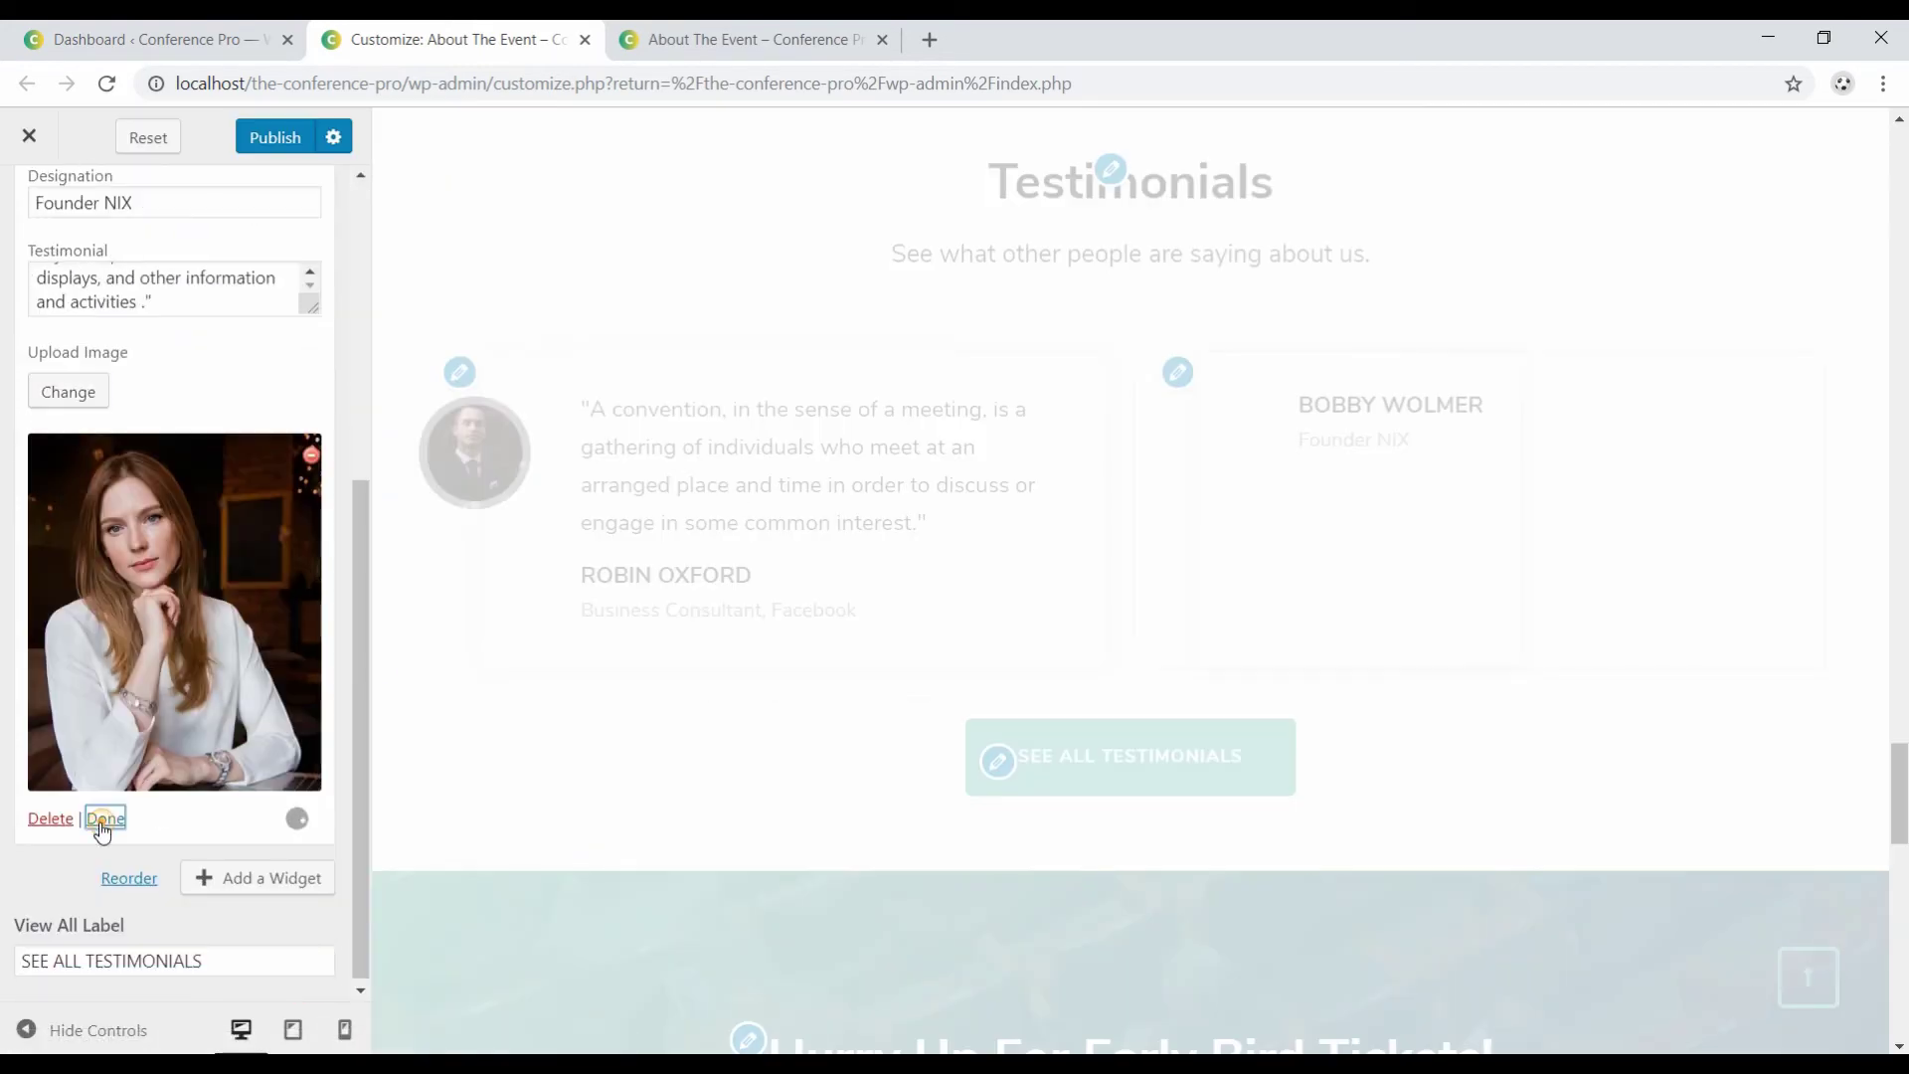
Add a third Rara: Testimonial widget with the person's full name and the designation "Senior Manager, Google".
{"action": "left_click", "coordinate": [268, 874]}
{"action": "type", "text": "tes"}
{"action": "left_click", "coordinate": [516, 294]}
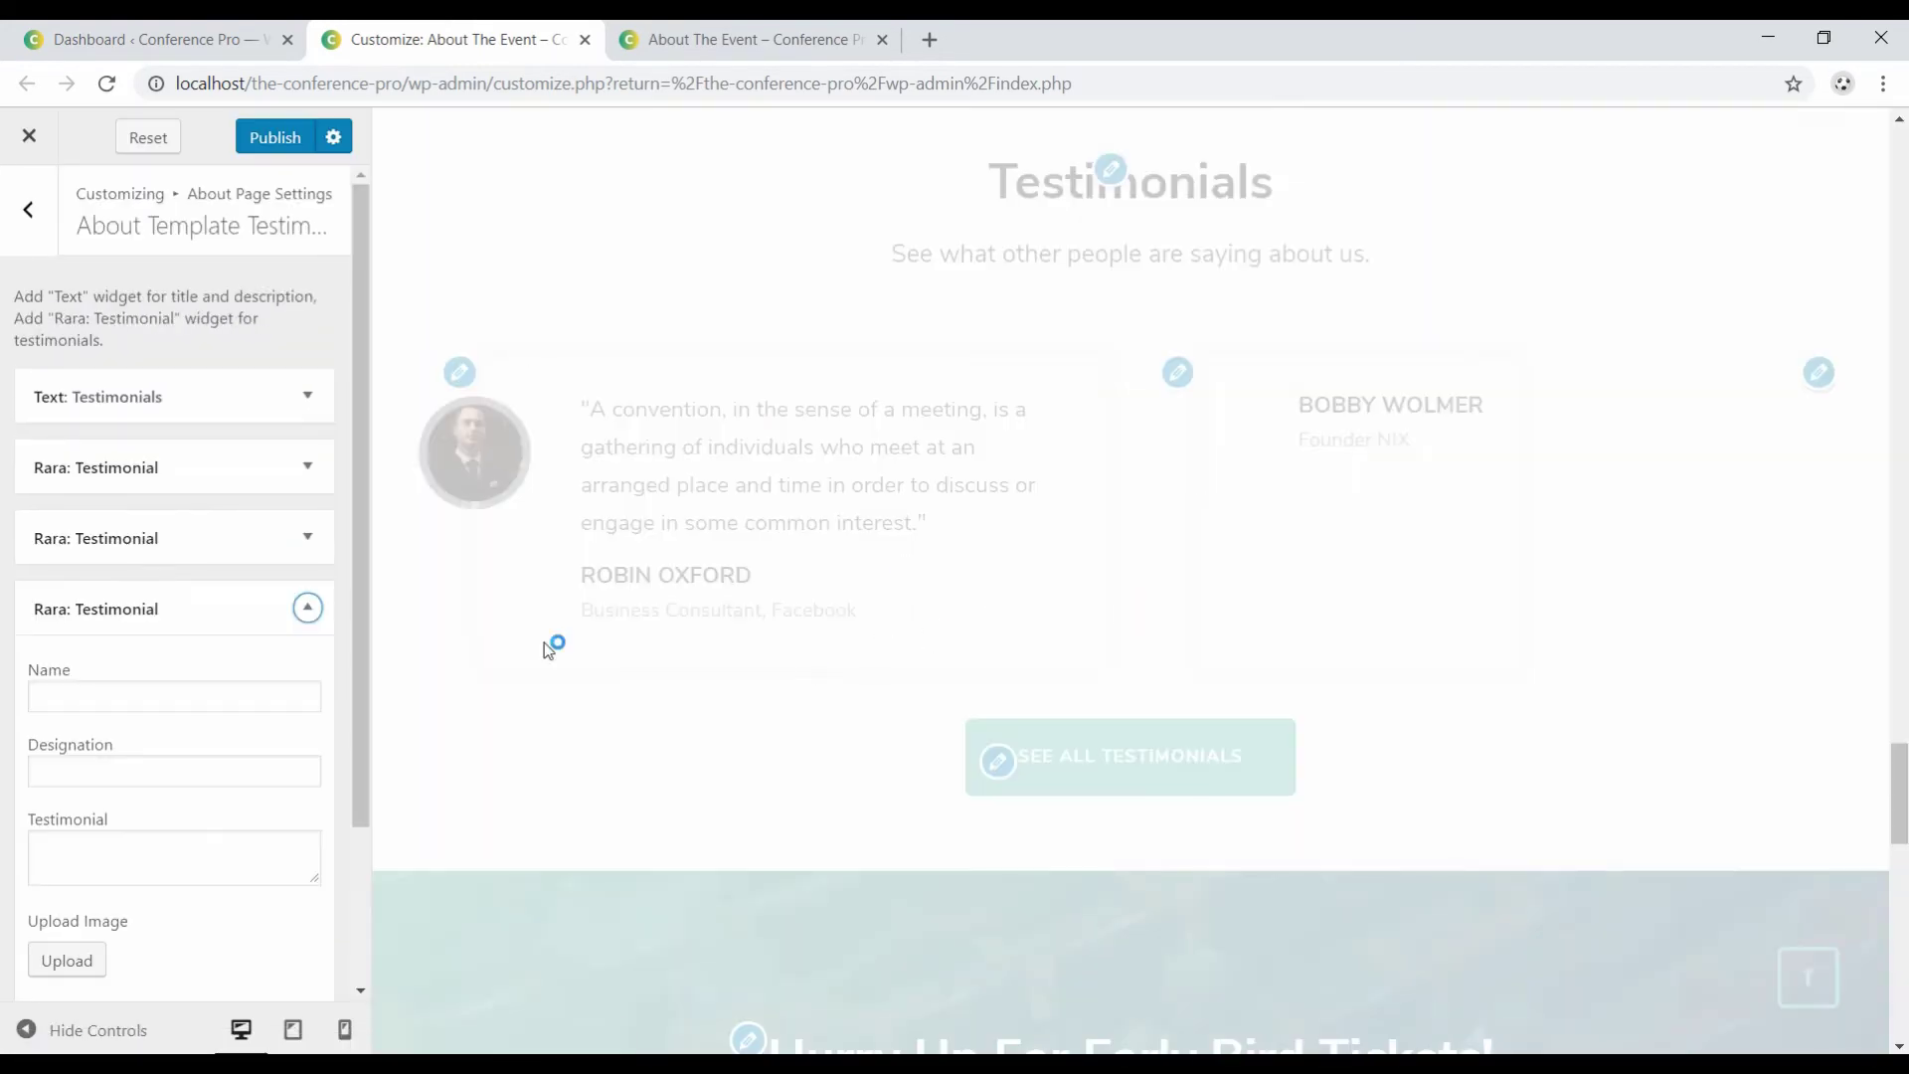
{"action": "left_click", "coordinate": [160, 687]}
{"action": "type", "text": "SHAWN T"}
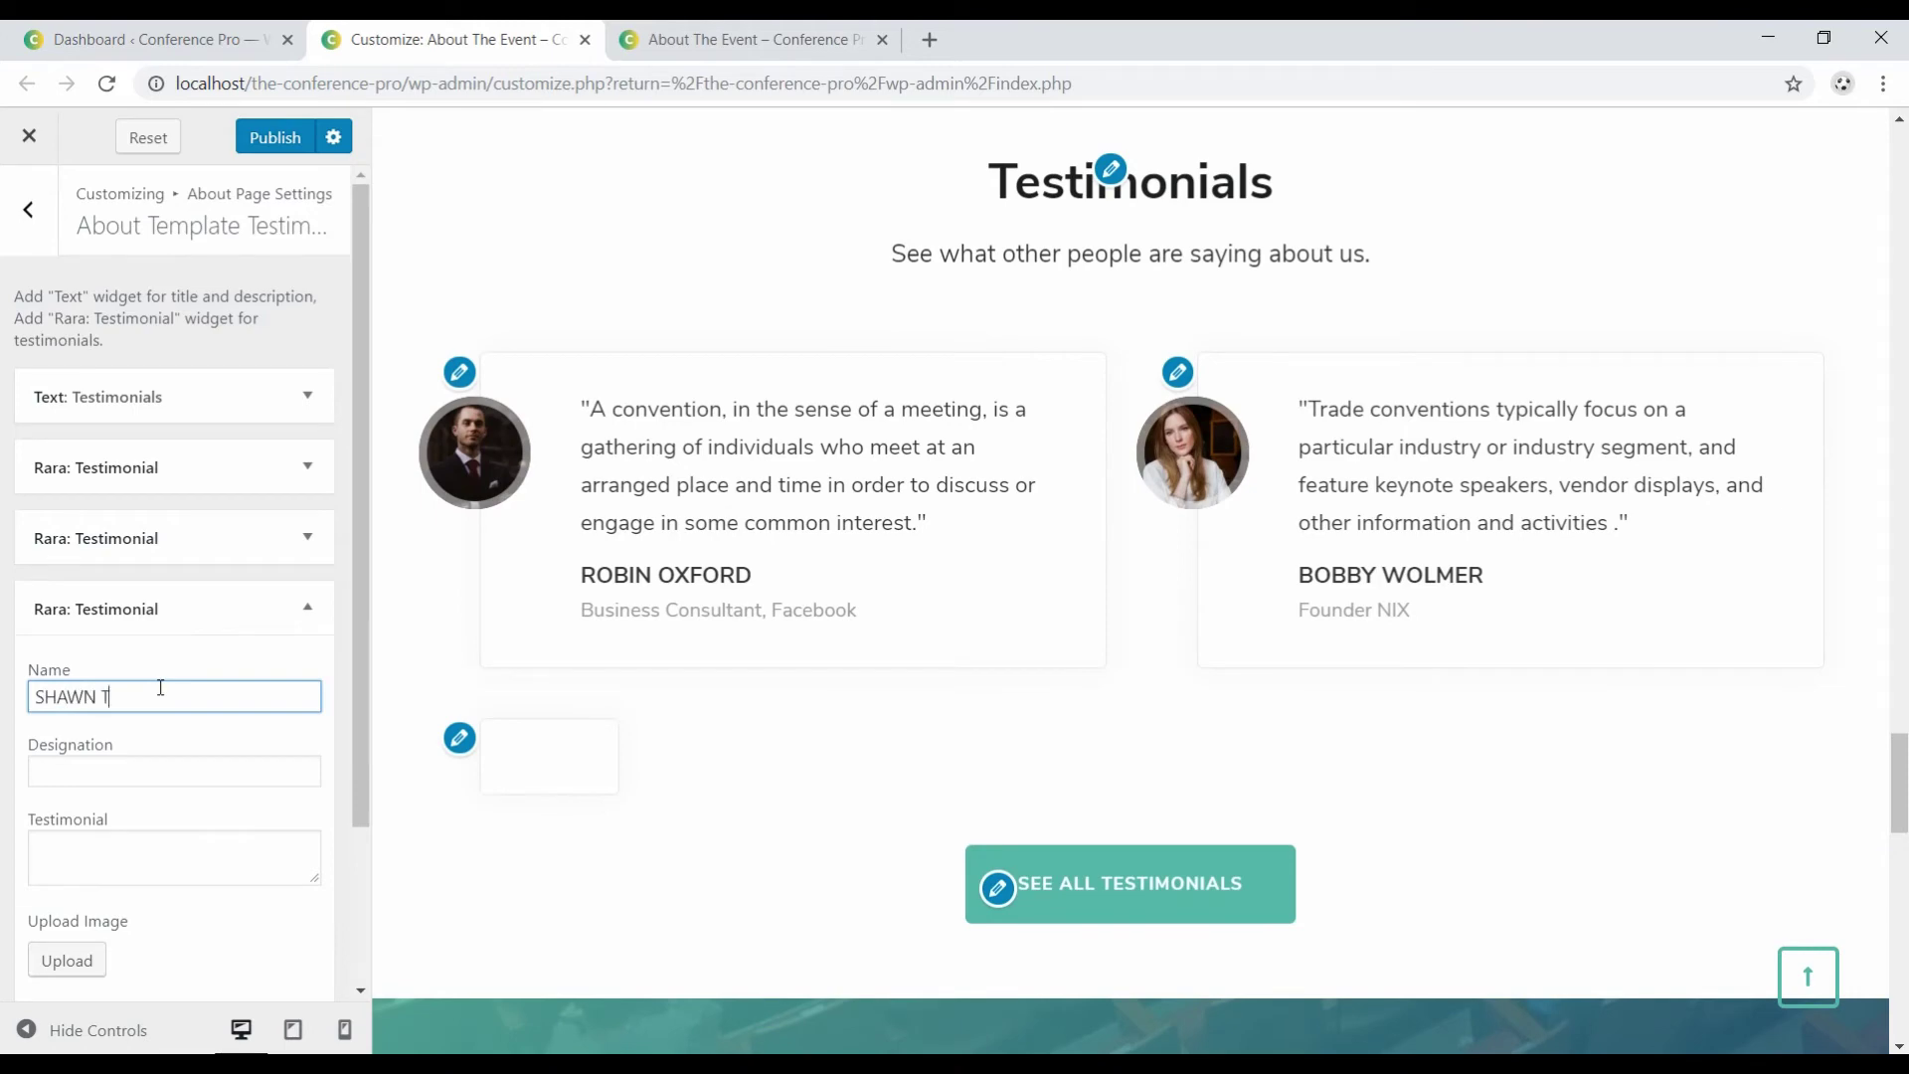
{"action": "type", "text": "HOMPSON"}
{"action": "key", "text": "Tab"}
{"action": "type", "text": "Senior Manager, Google"}
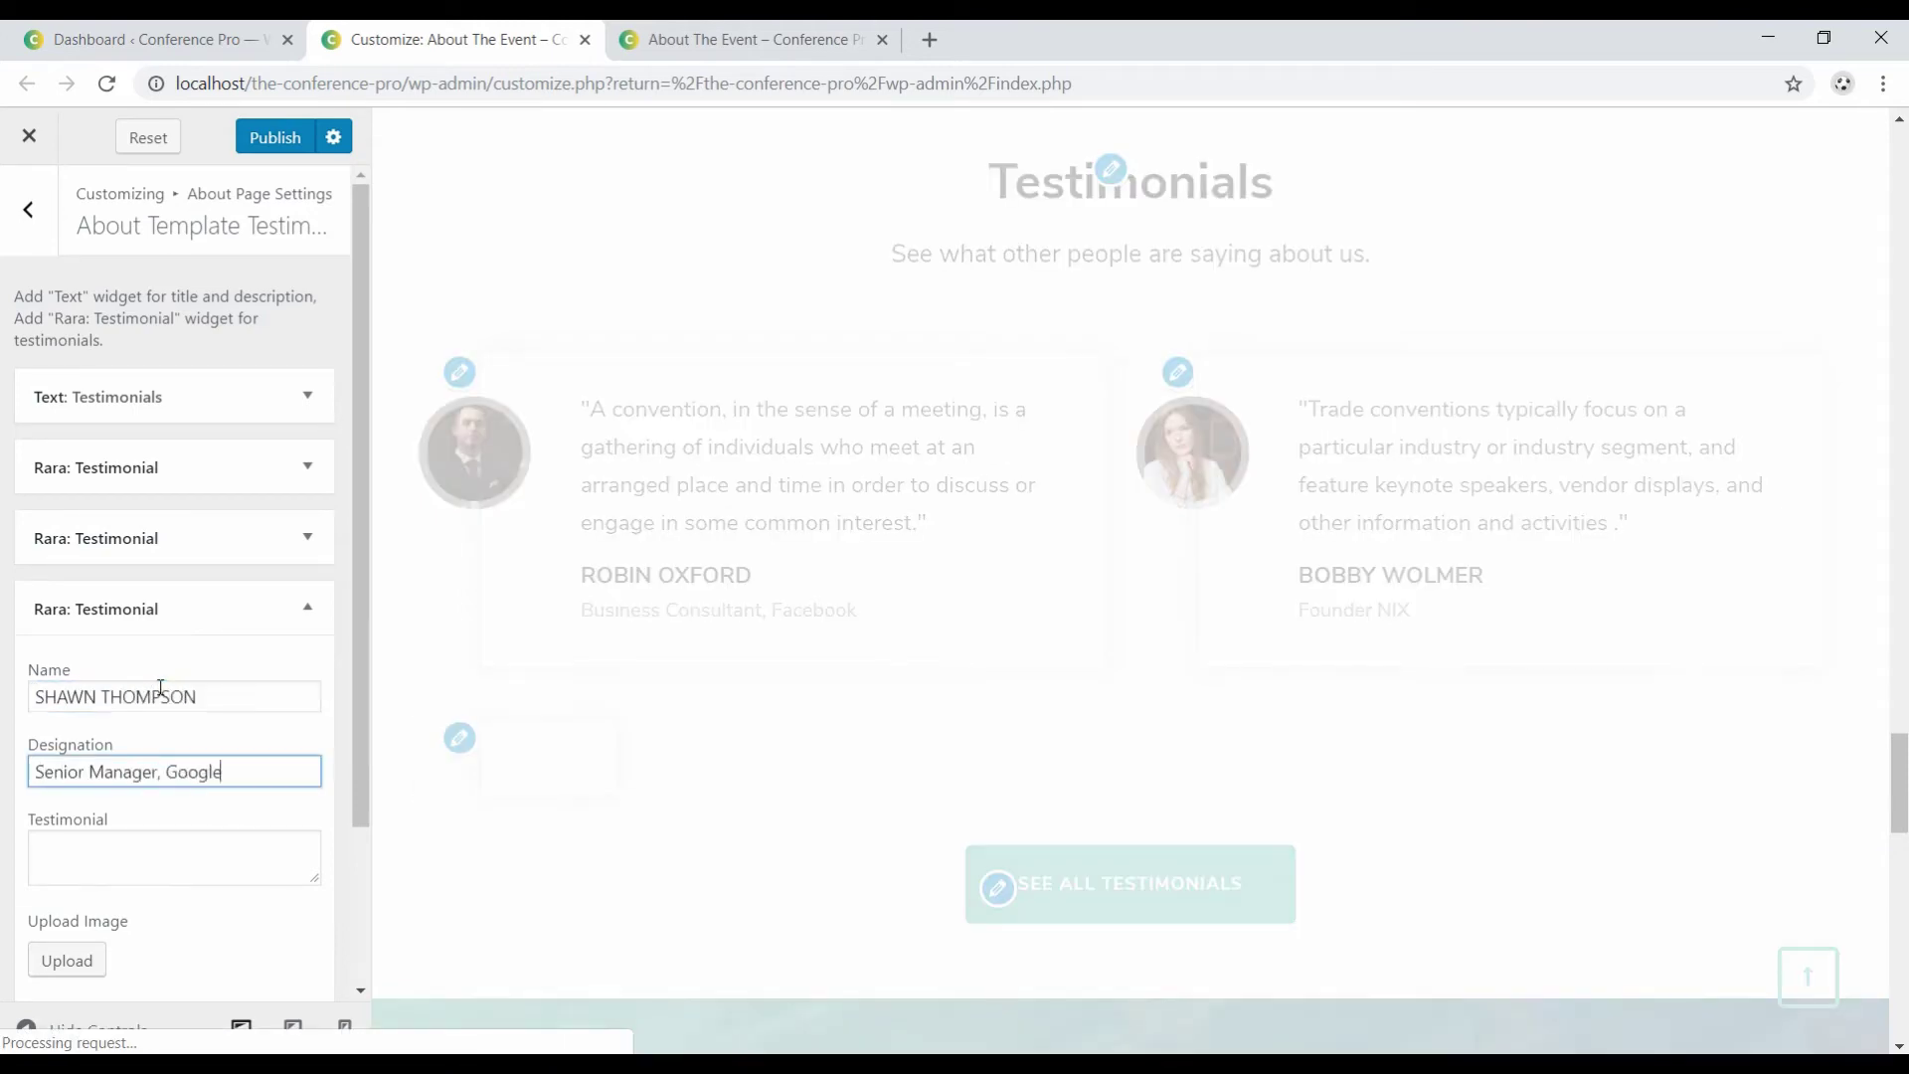
Enter the third testimonial beginning "Professional conventions focus on issues", attach the photo of the suited man by the waterfront and collapse the widget.
{"action": "key", "text": "Tab"}
{"action": "key", "text": "ctrl+v"}
{"action": "key", "text": "Tab"}
{"action": "key", "text": "Return"}
{"action": "scroll", "coordinate": [791, 679], "scroll_direction": "down", "scroll_amount": 5}
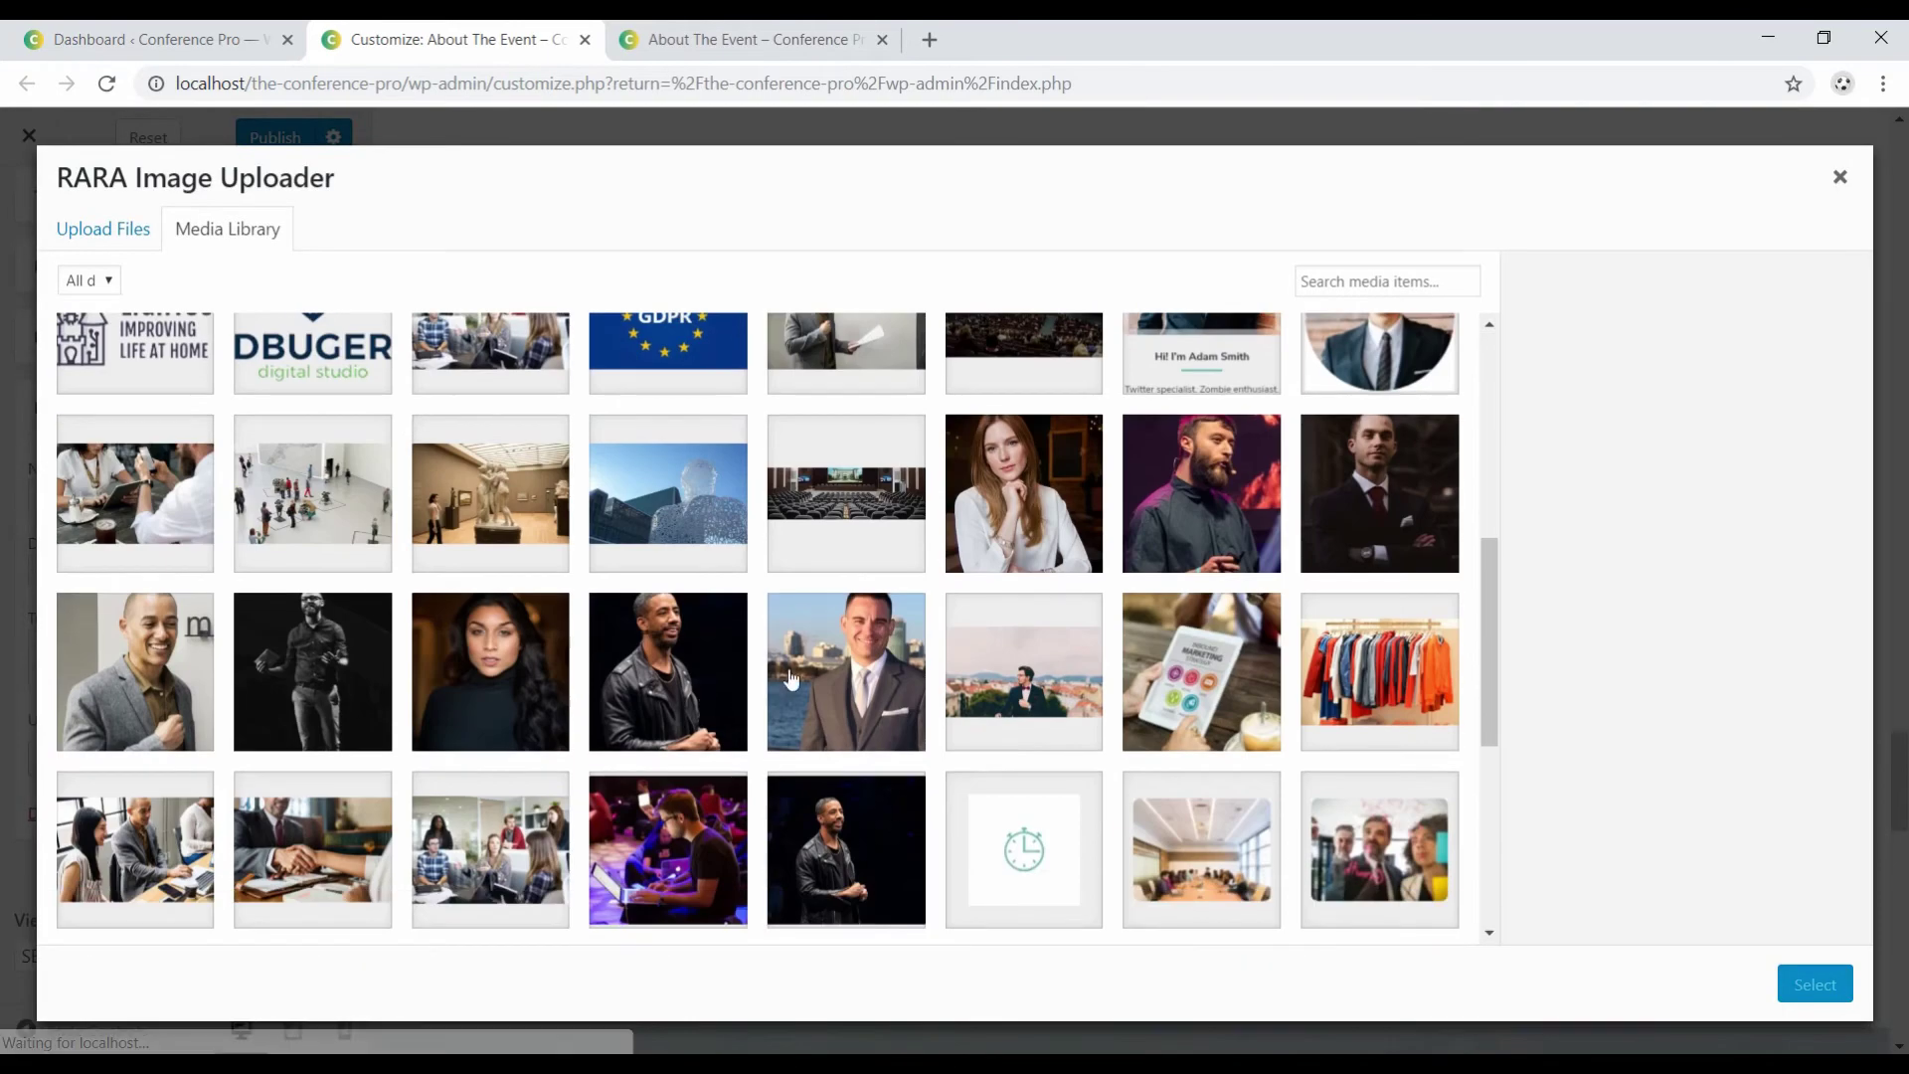
{"action": "double_click", "coordinate": [791, 680]}
{"action": "scroll", "coordinate": [298, 784], "scroll_direction": "down", "scroll_amount": 3}
{"action": "left_click", "coordinate": [106, 818]}
Add a fourth Rara: Testimonial widget with the person's full name and the designation "Designer at Dribble".
{"action": "left_click", "coordinate": [265, 647]}
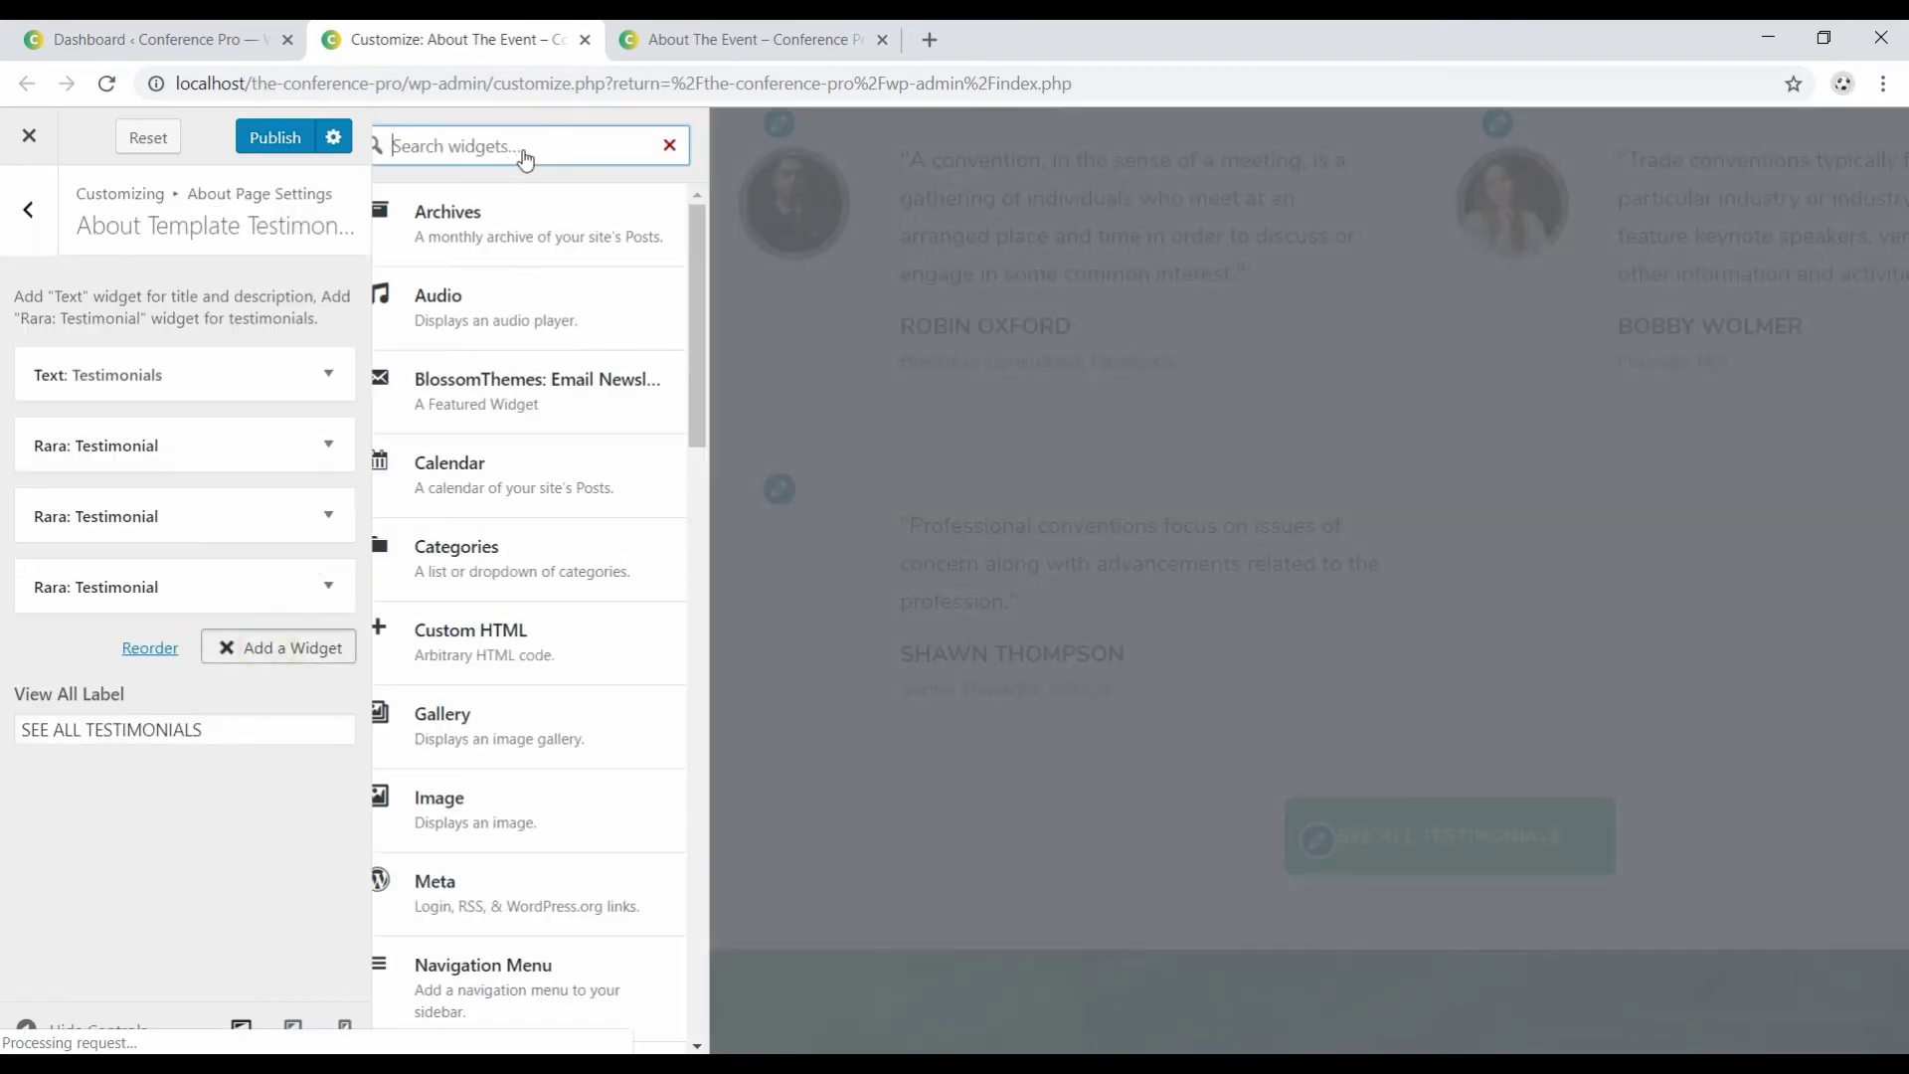
{"action": "type", "text": "tes"}
{"action": "left_click", "coordinate": [506, 318]}
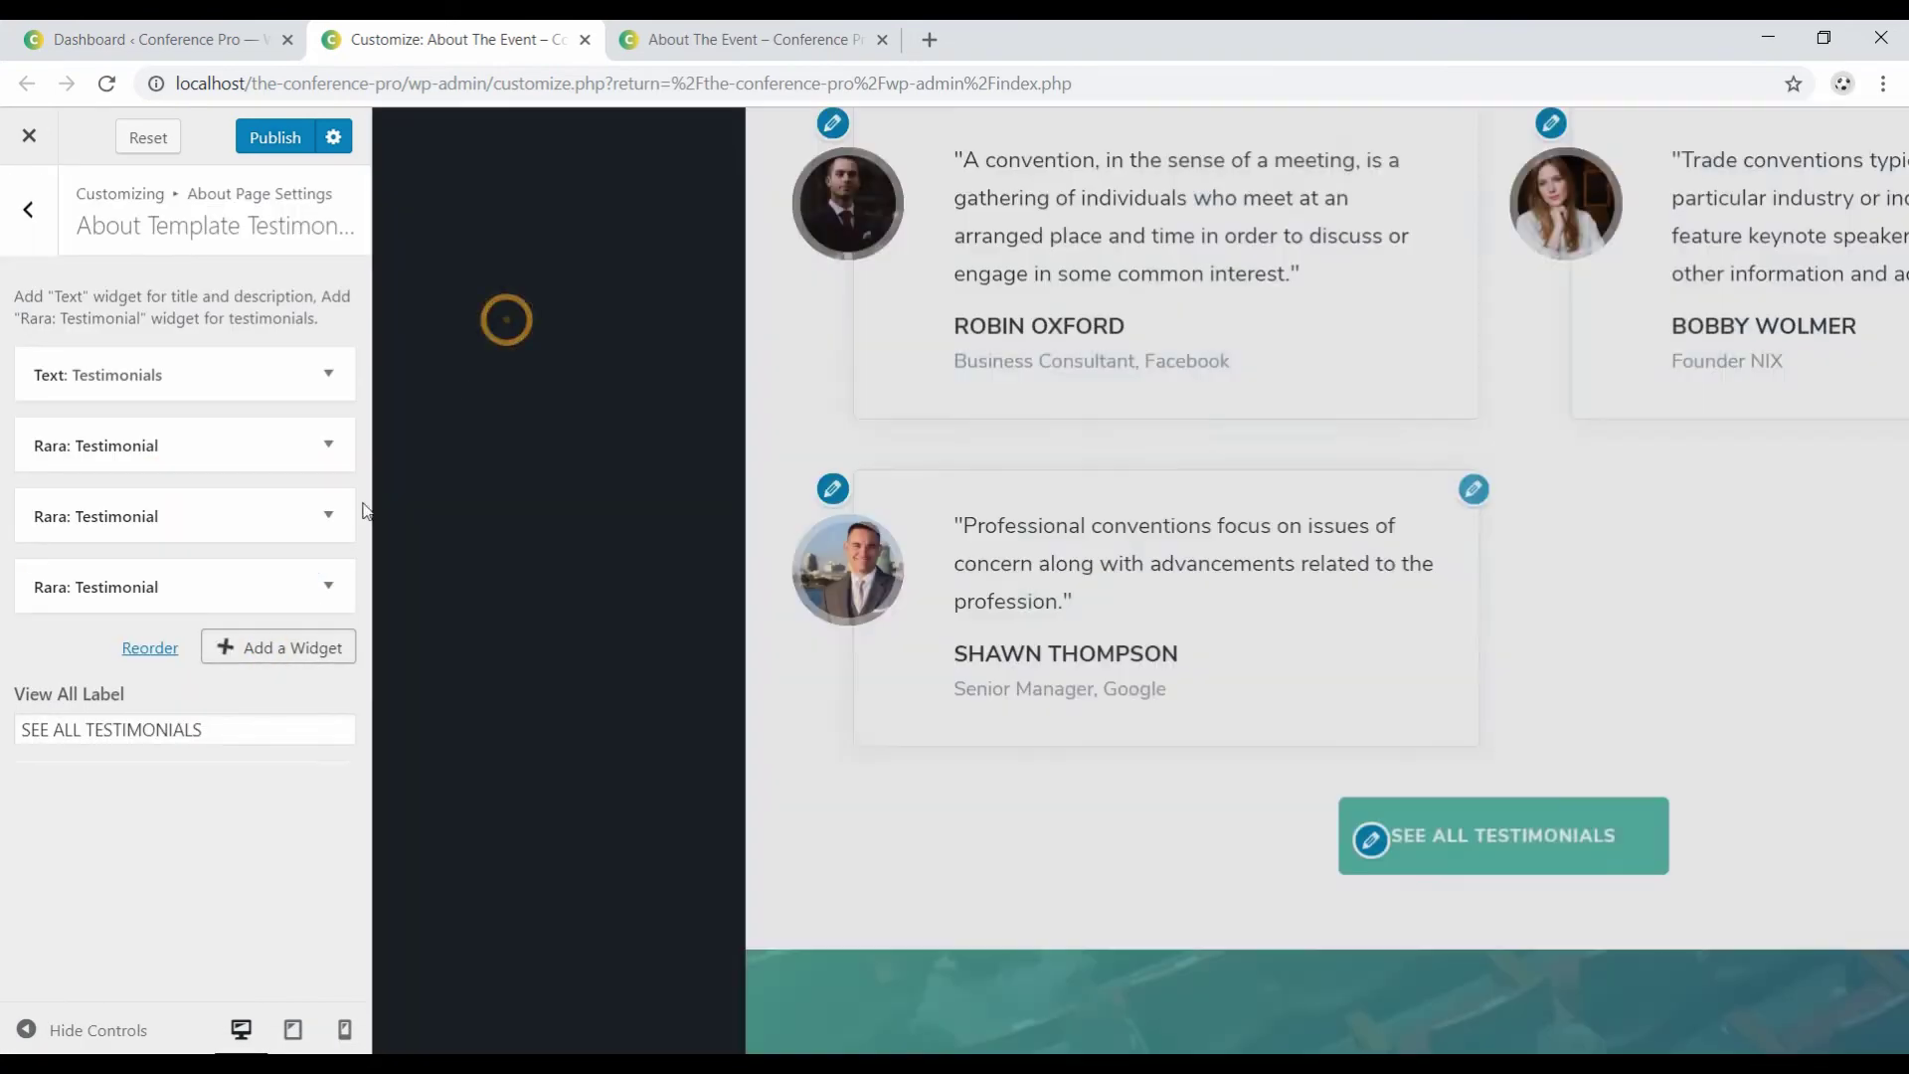
{"action": "left_click", "coordinate": [119, 764]}
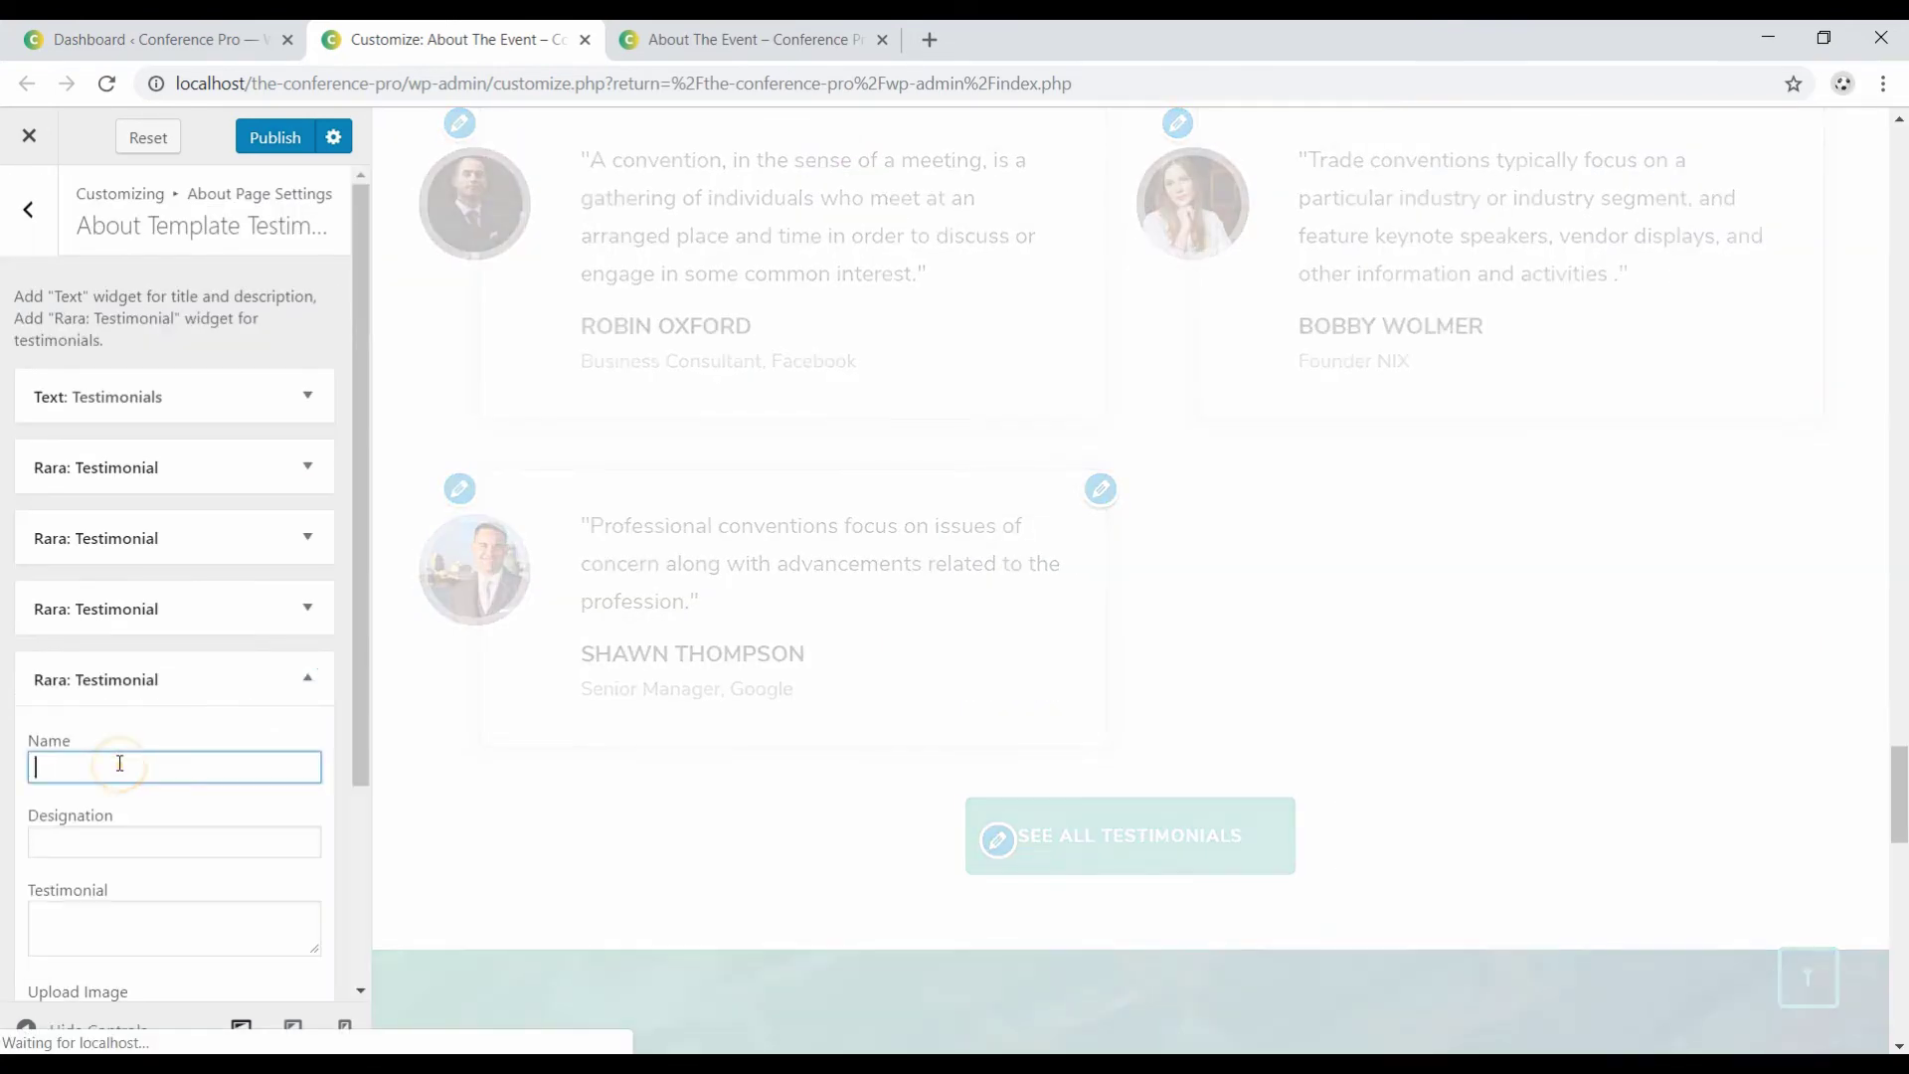
{"action": "type", "text": "KENDRICK SMITH"}
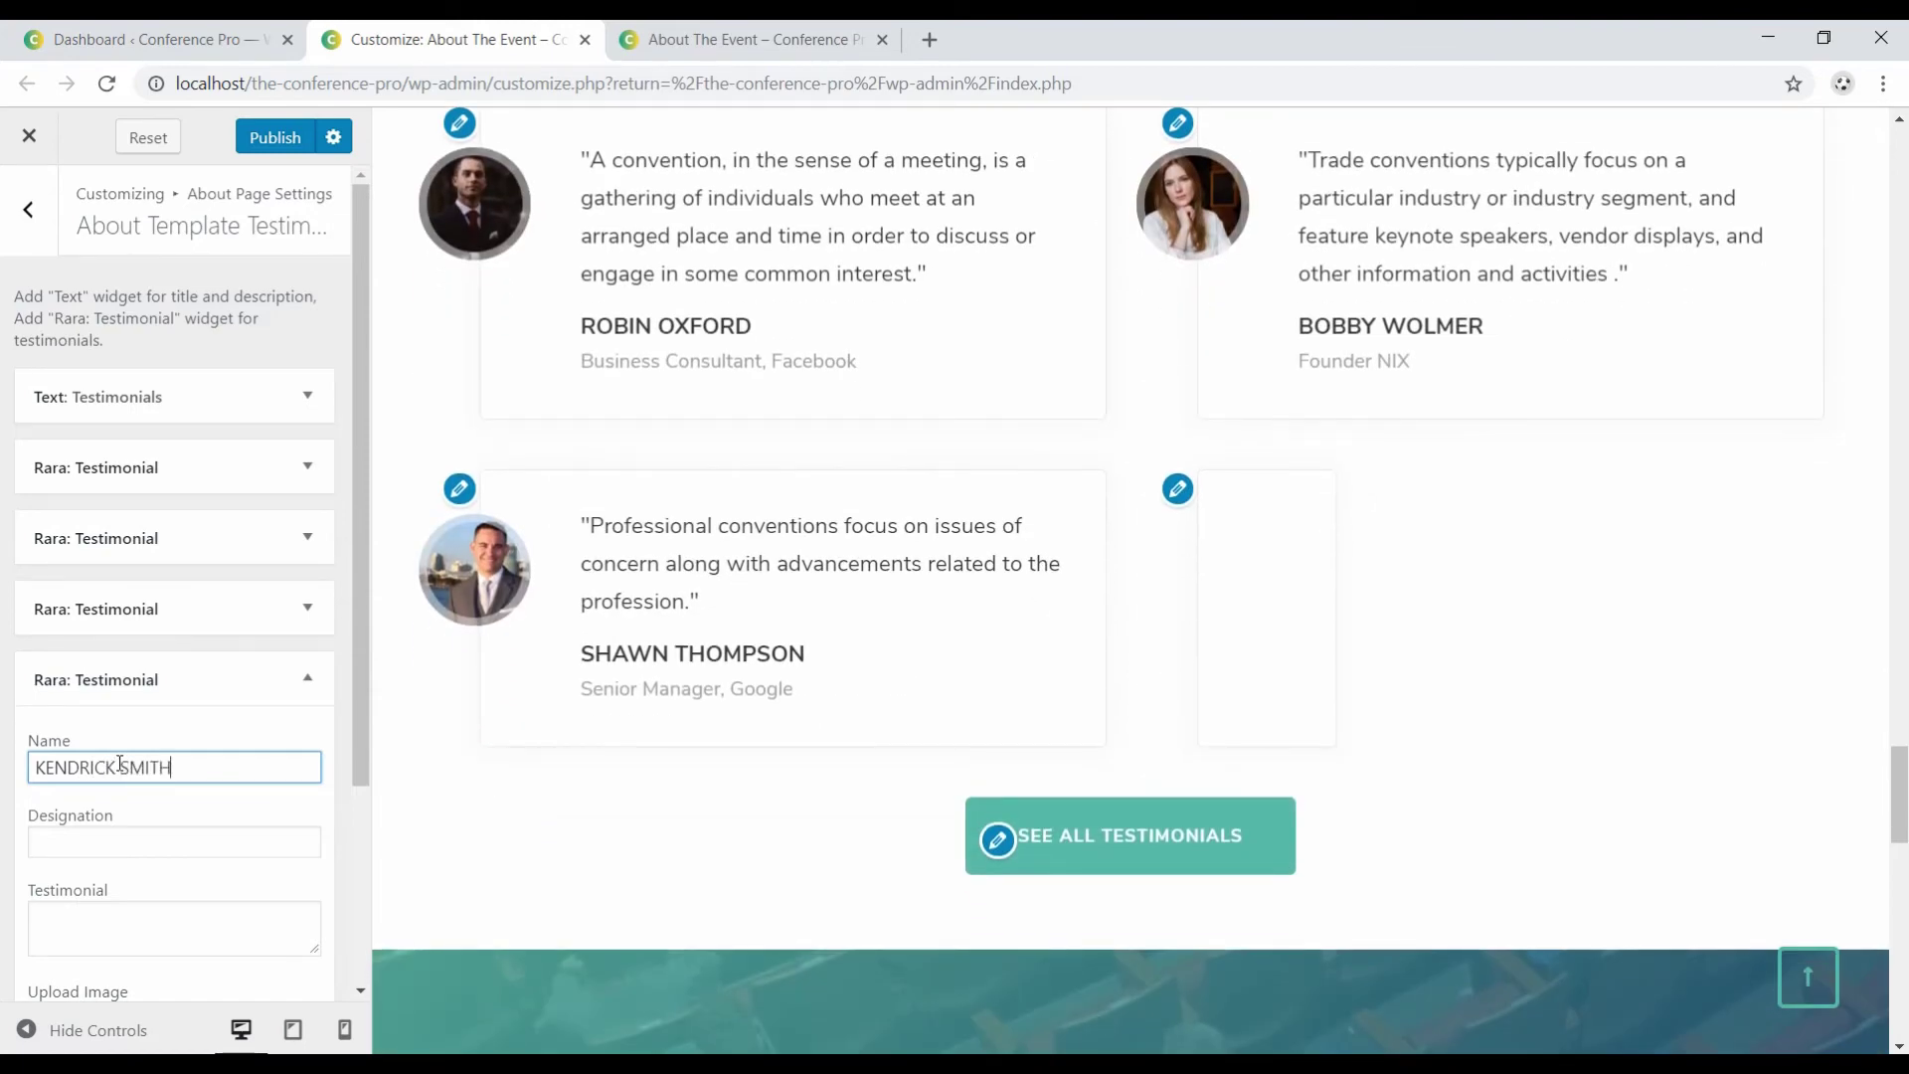
{"action": "key", "text": "Tab"}
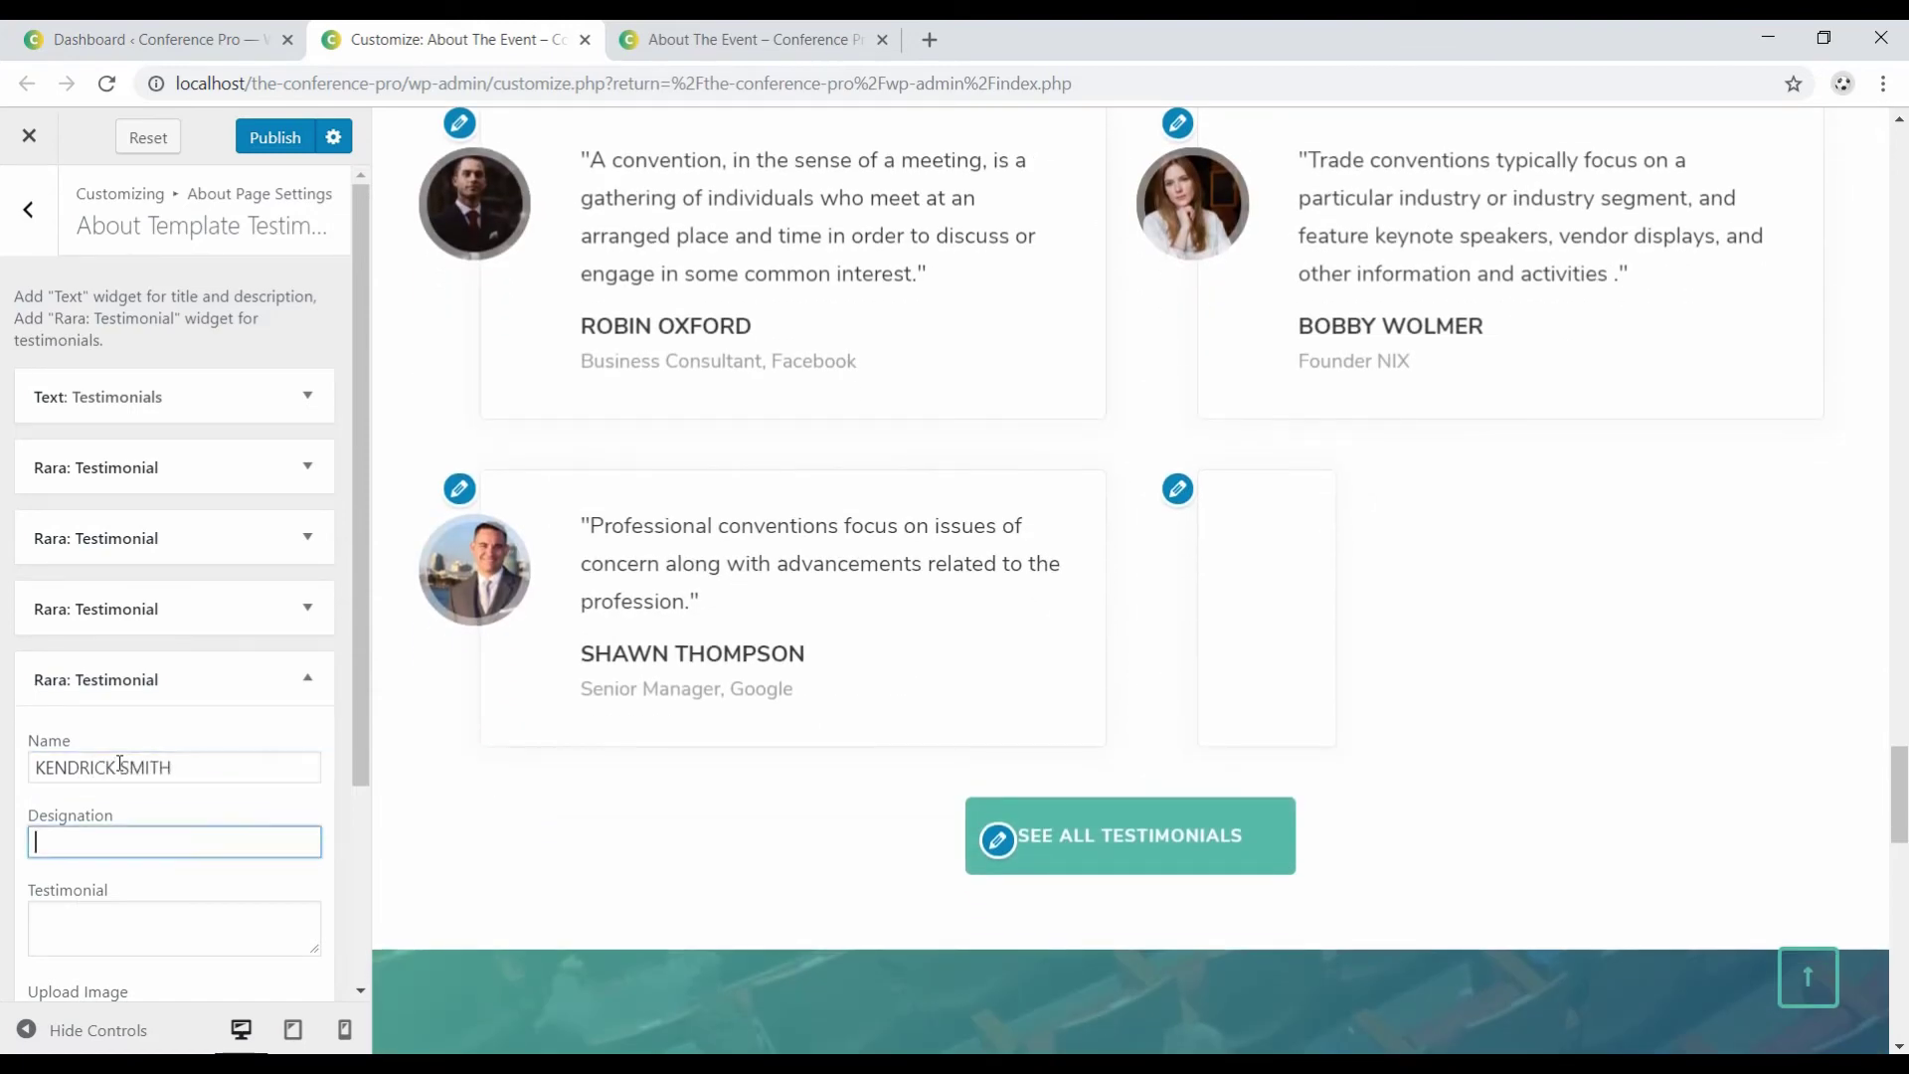
{"action": "type", "text": "Desi"}
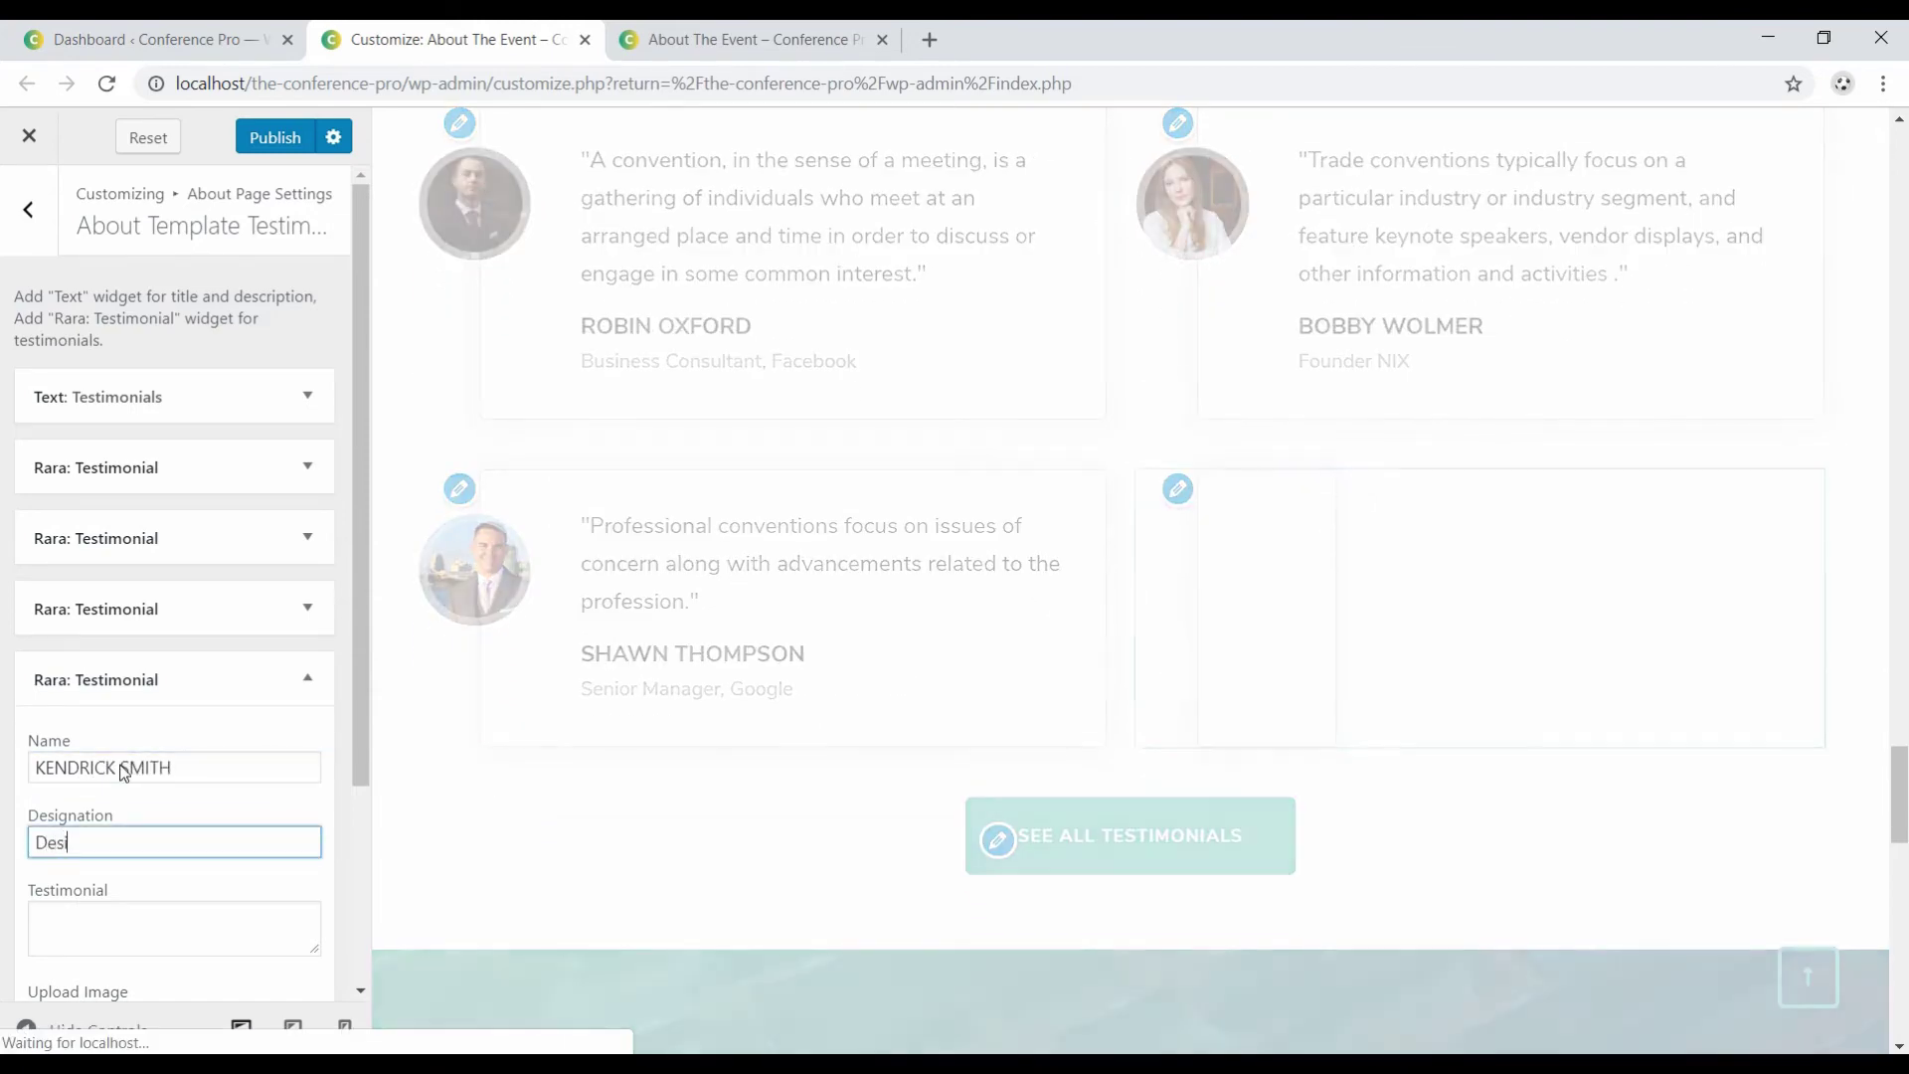
{"action": "type", "text": "gner at D"}
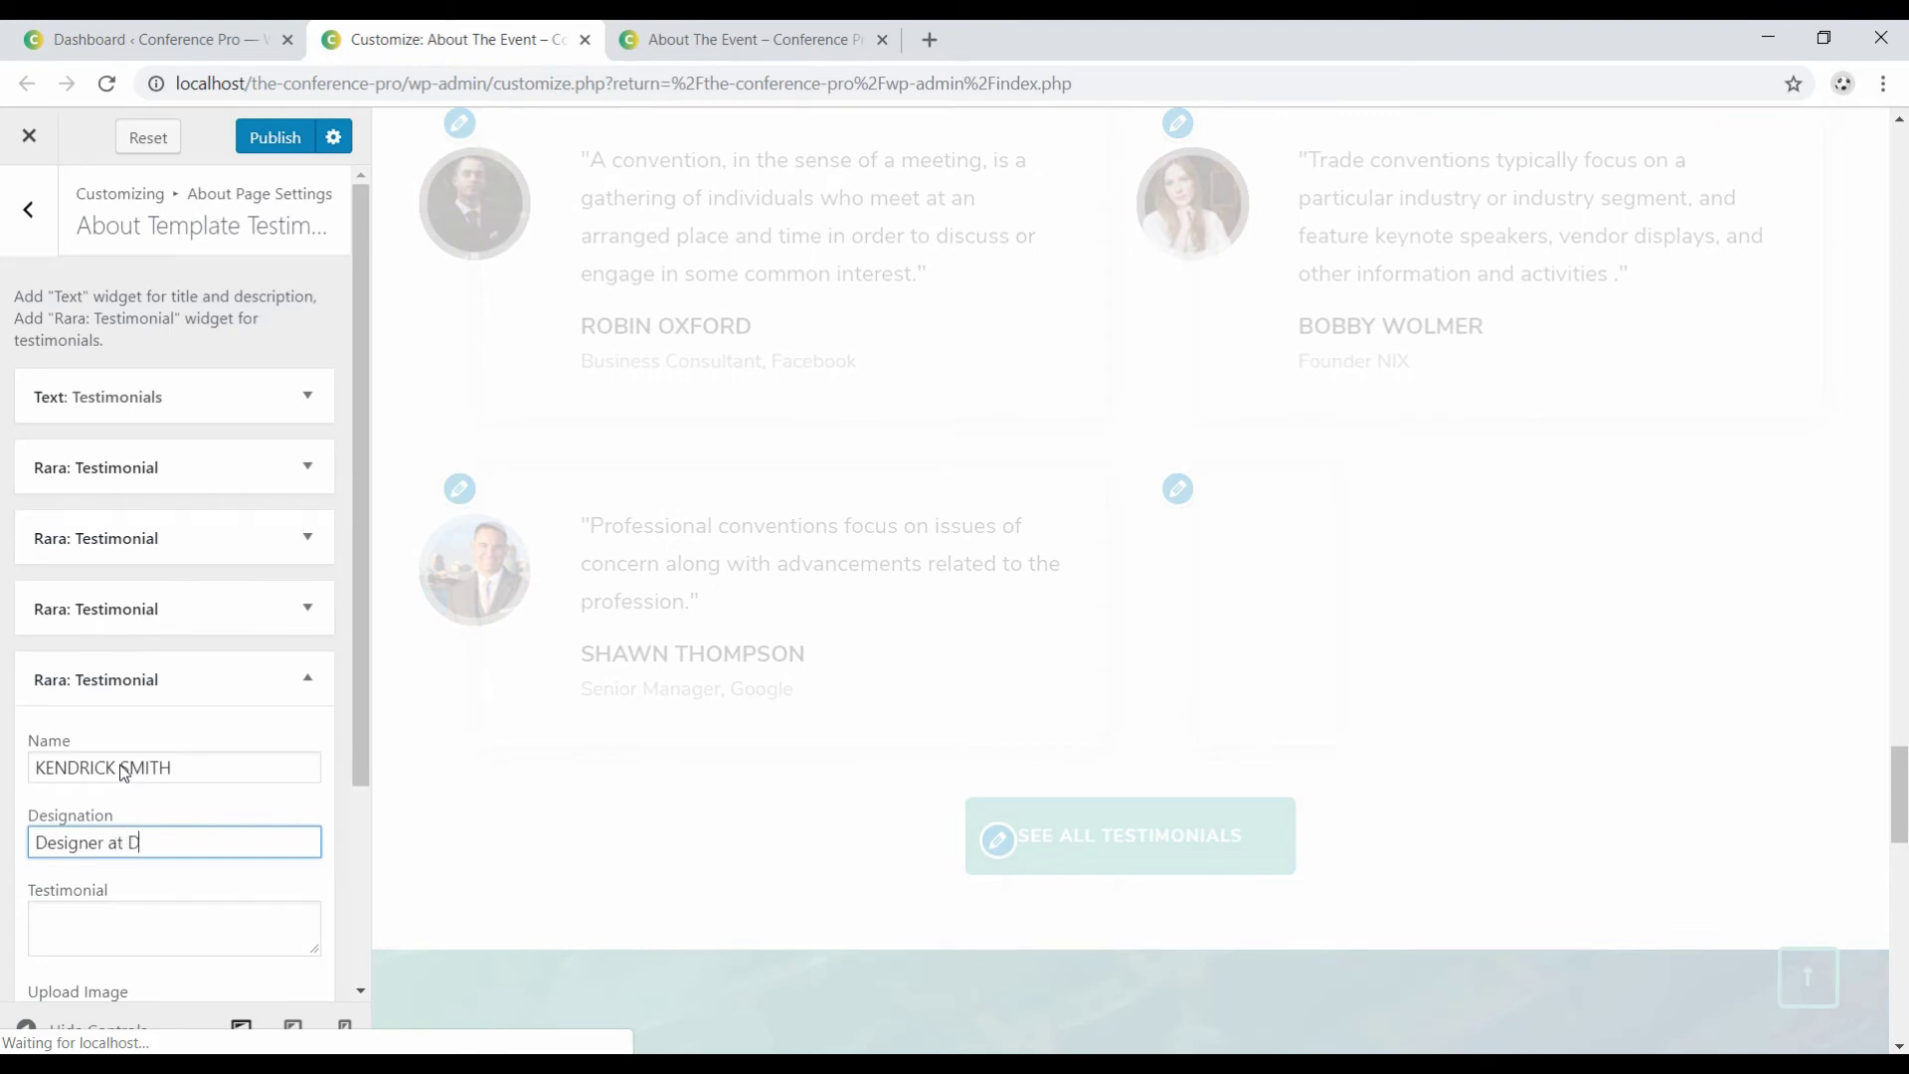
{"action": "type", "text": "ribble"}
{"action": "key", "text": "Tab"}
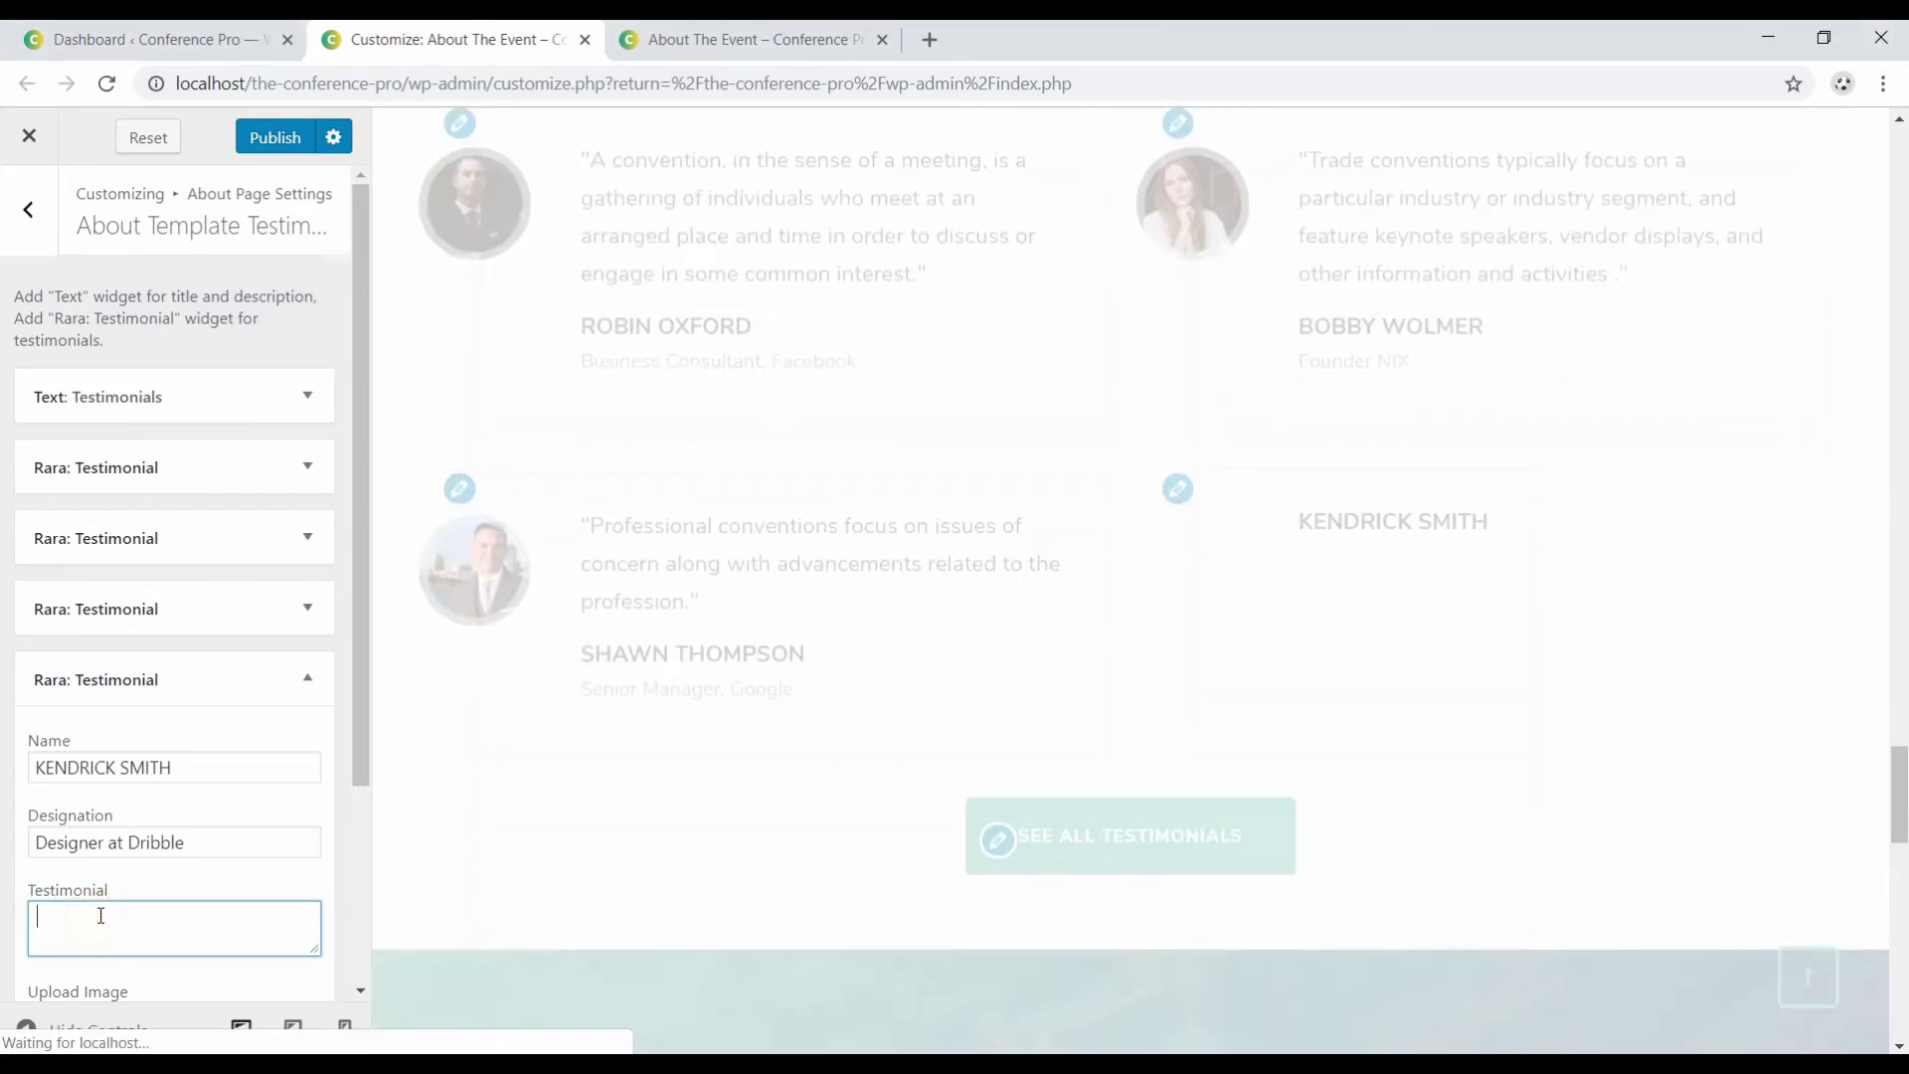
Enter the fourth testimonial beginning "Such conventions are generally organized by", attach the image team8.jpg and collapse the widget.
{"action": "scroll", "coordinate": [174, 848], "scroll_direction": "down", "scroll_amount": 3}
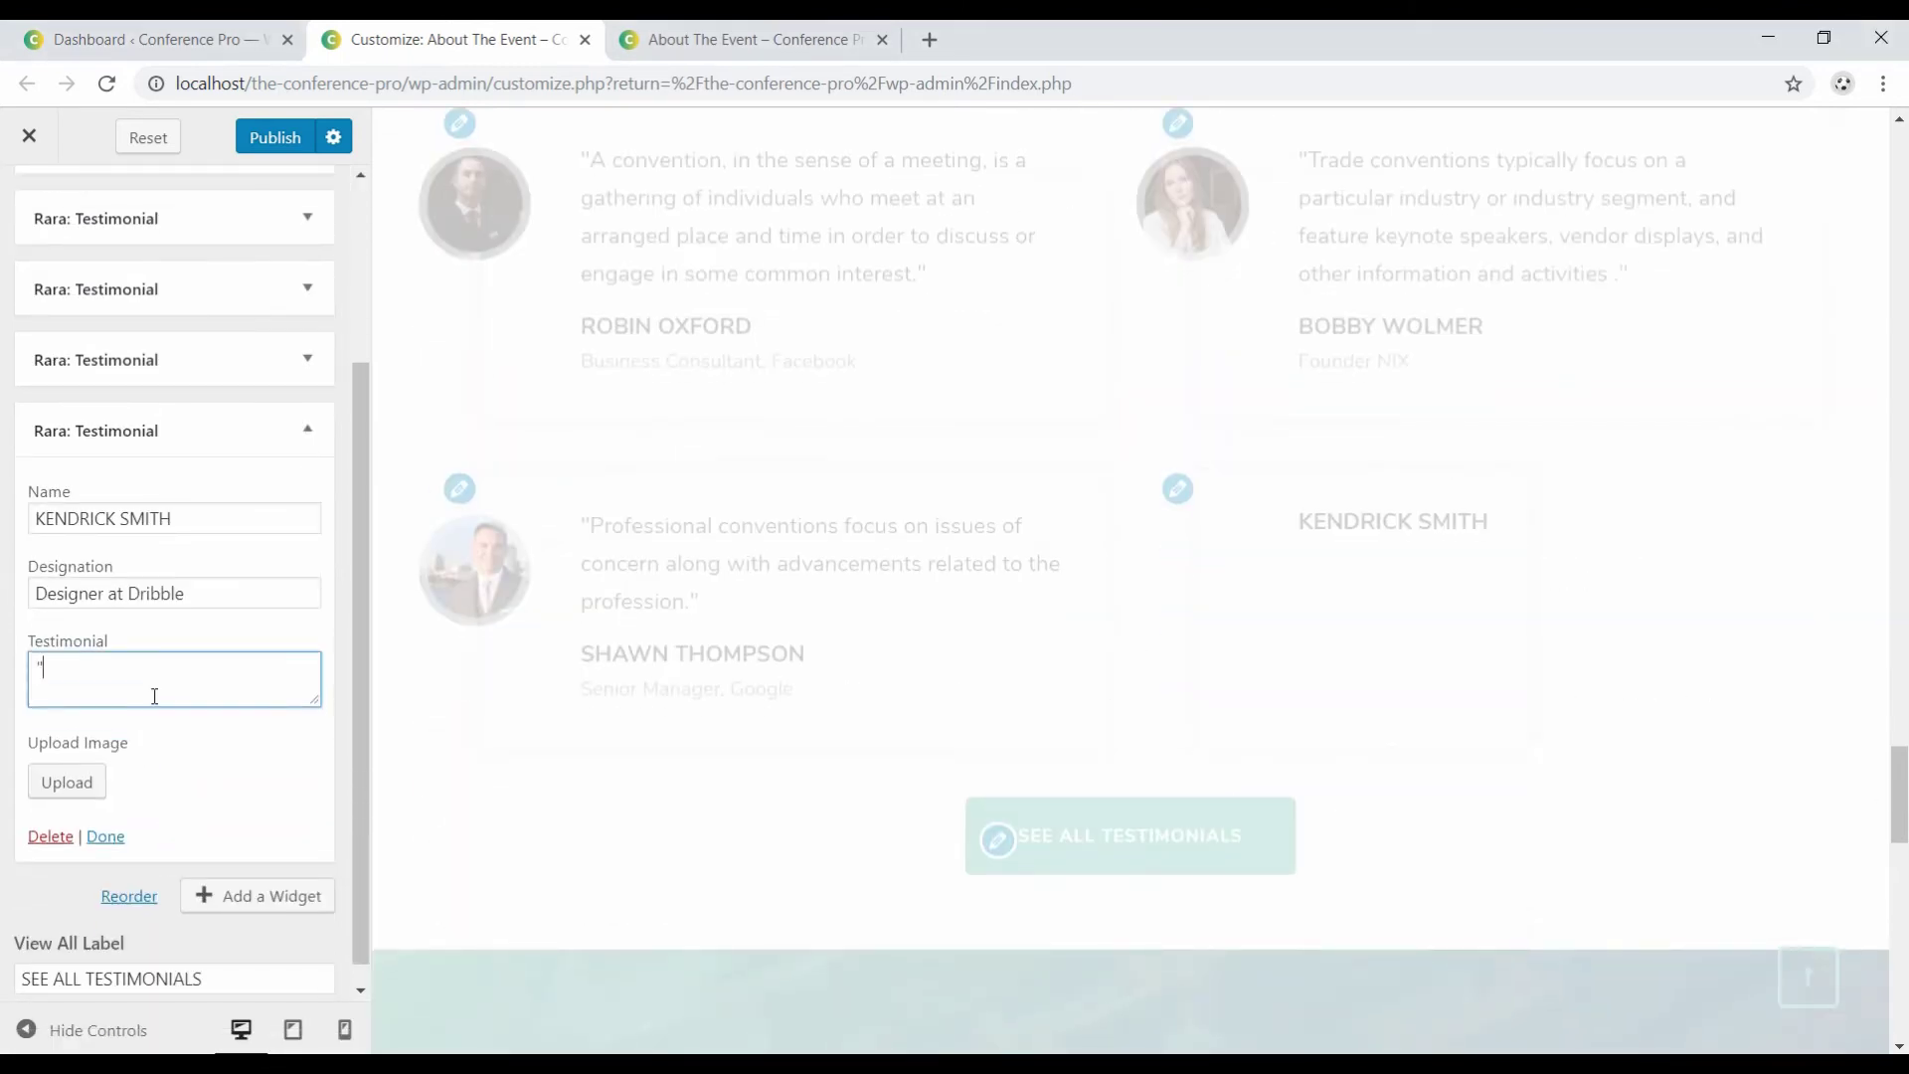
{"action": "key", "text": "ctrl+v"}
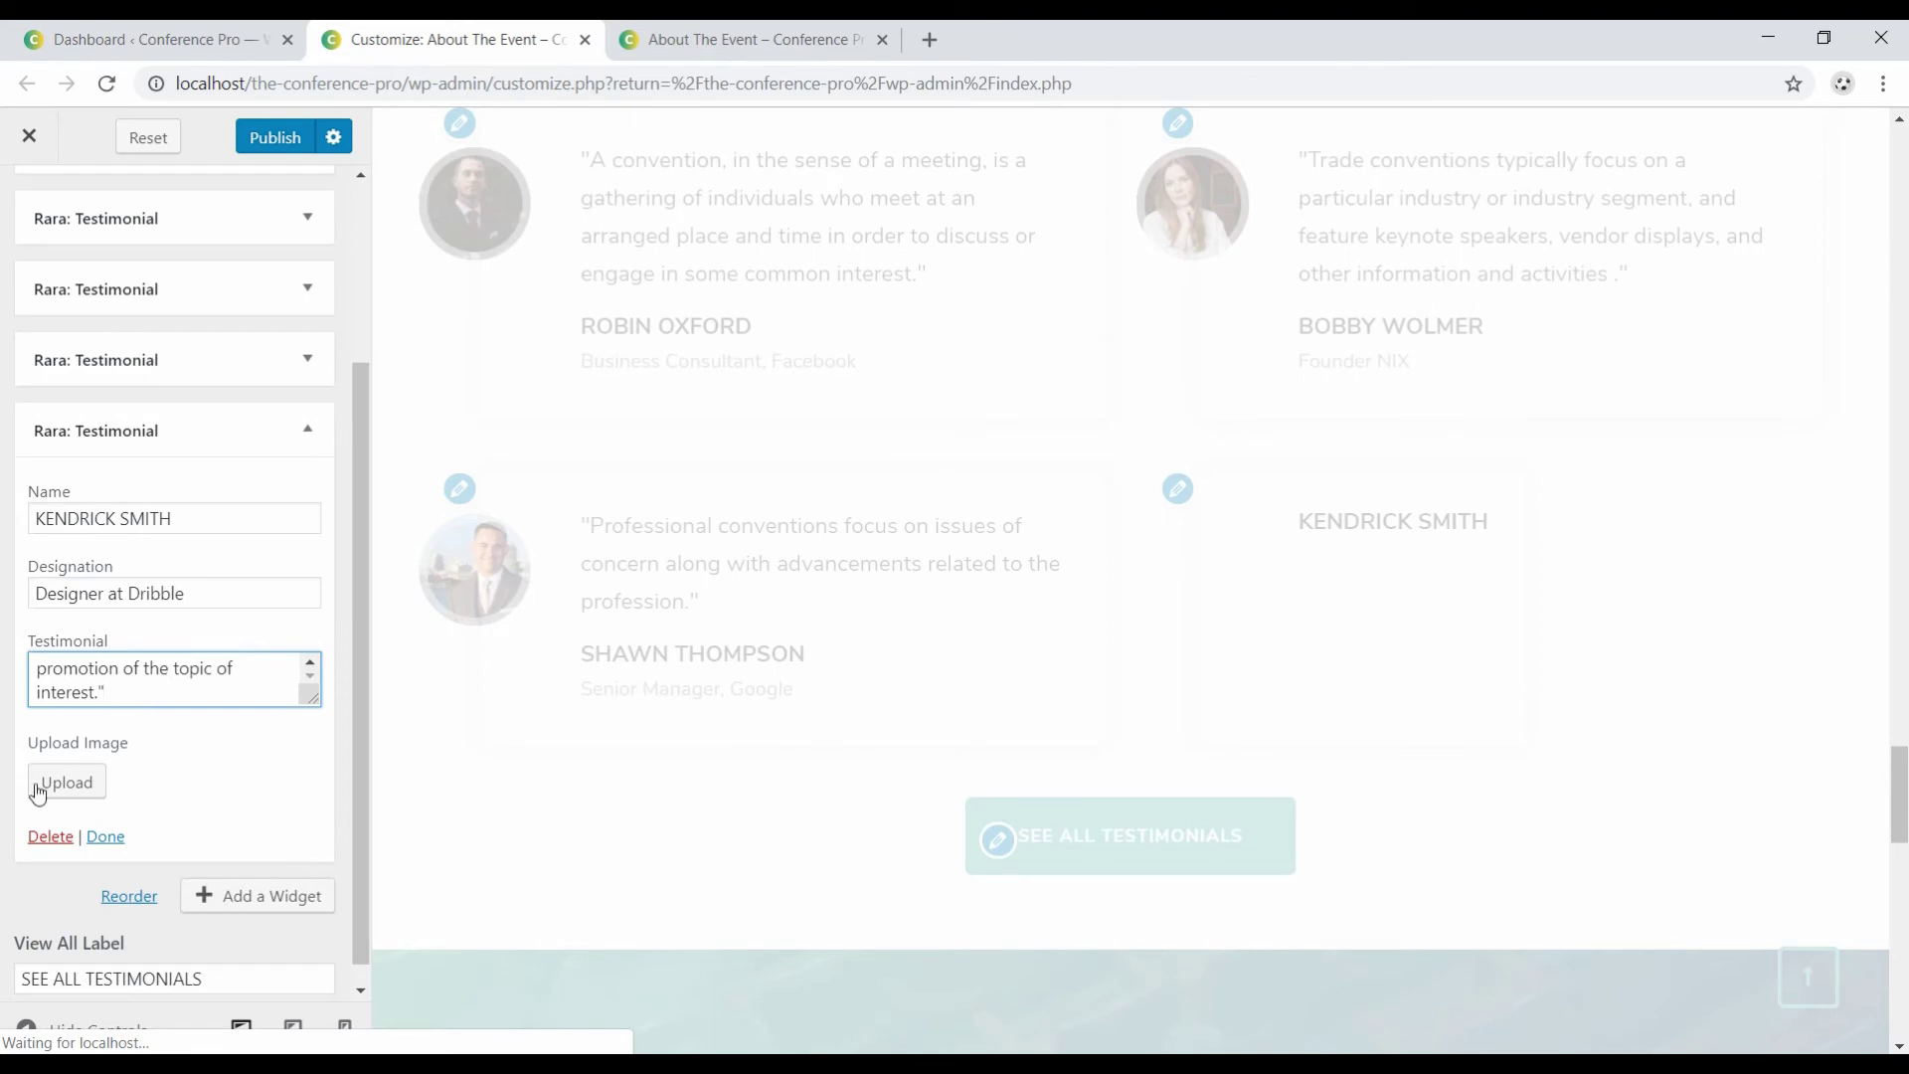
{"action": "left_click", "coordinate": [41, 785]}
{"action": "scroll", "coordinate": [935, 729], "scroll_direction": "down", "scroll_amount": 5}
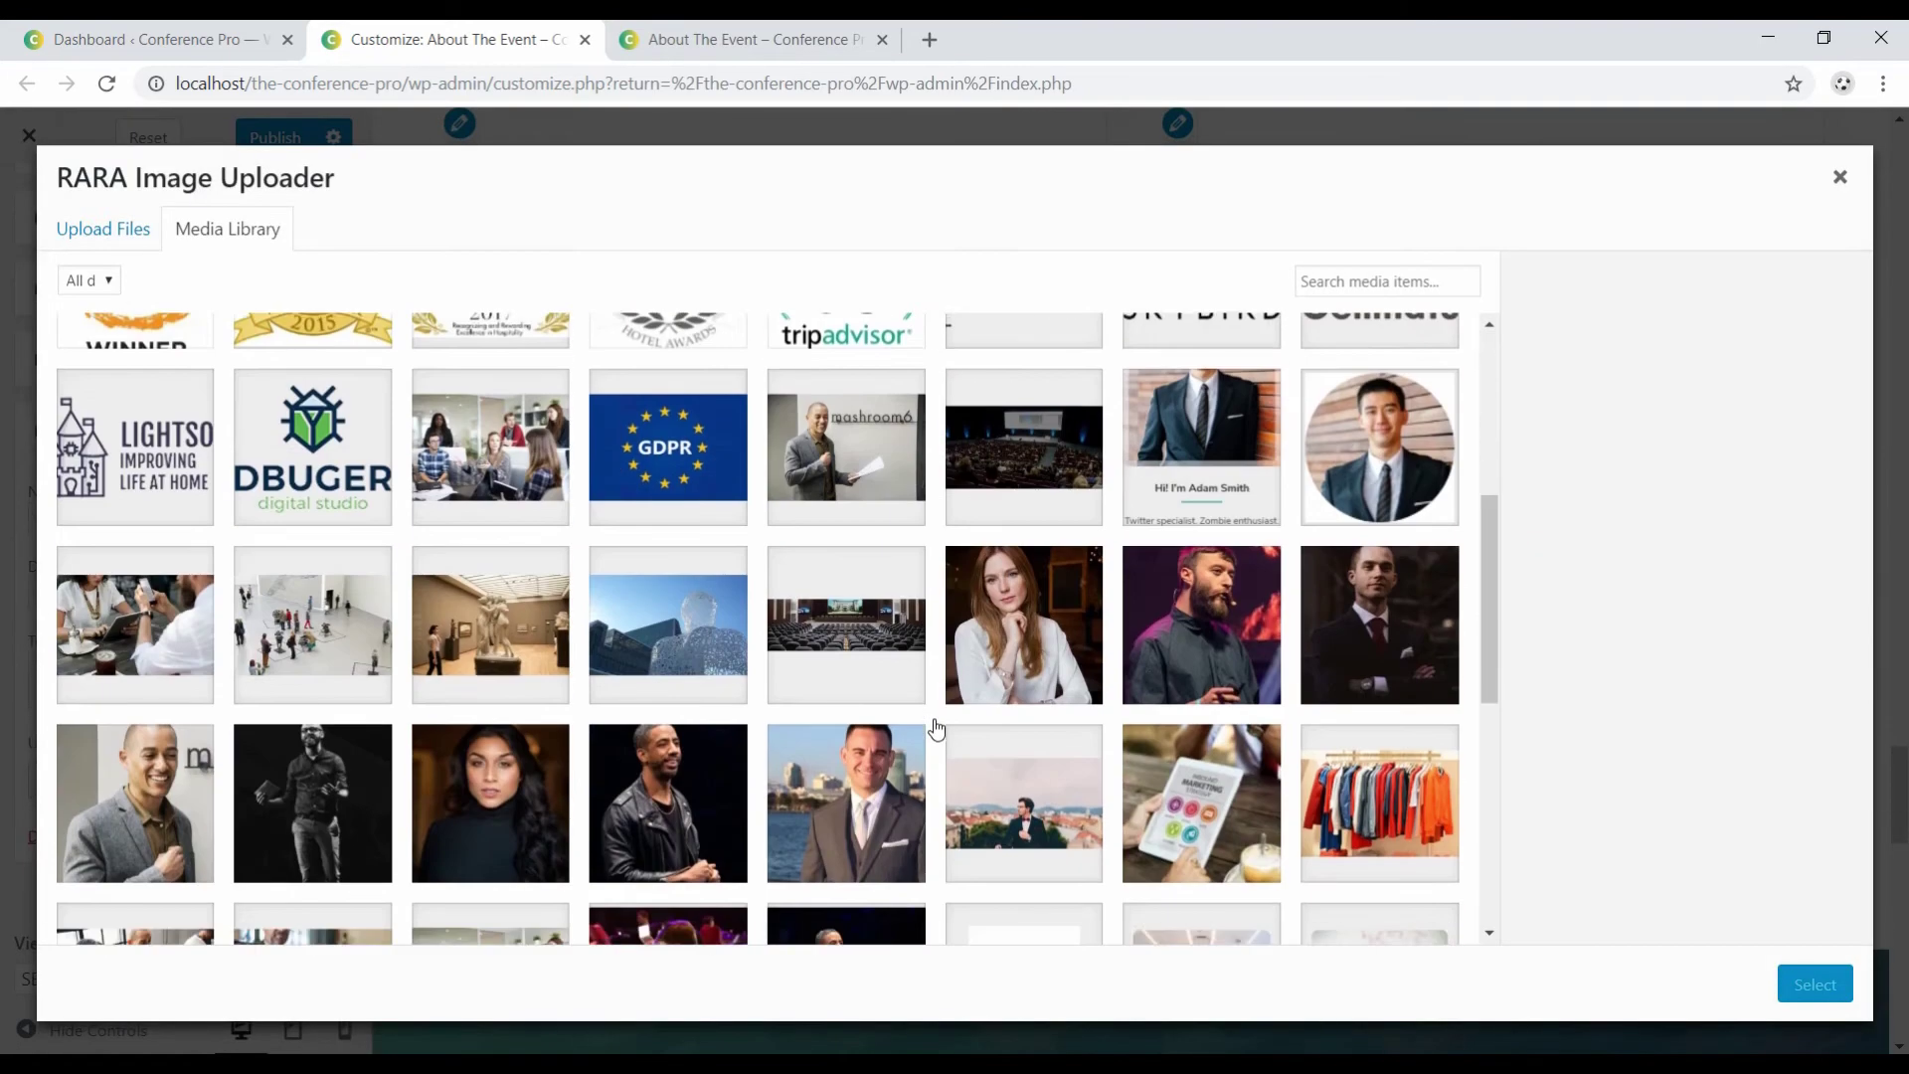
{"action": "left_click", "coordinate": [1209, 629]}
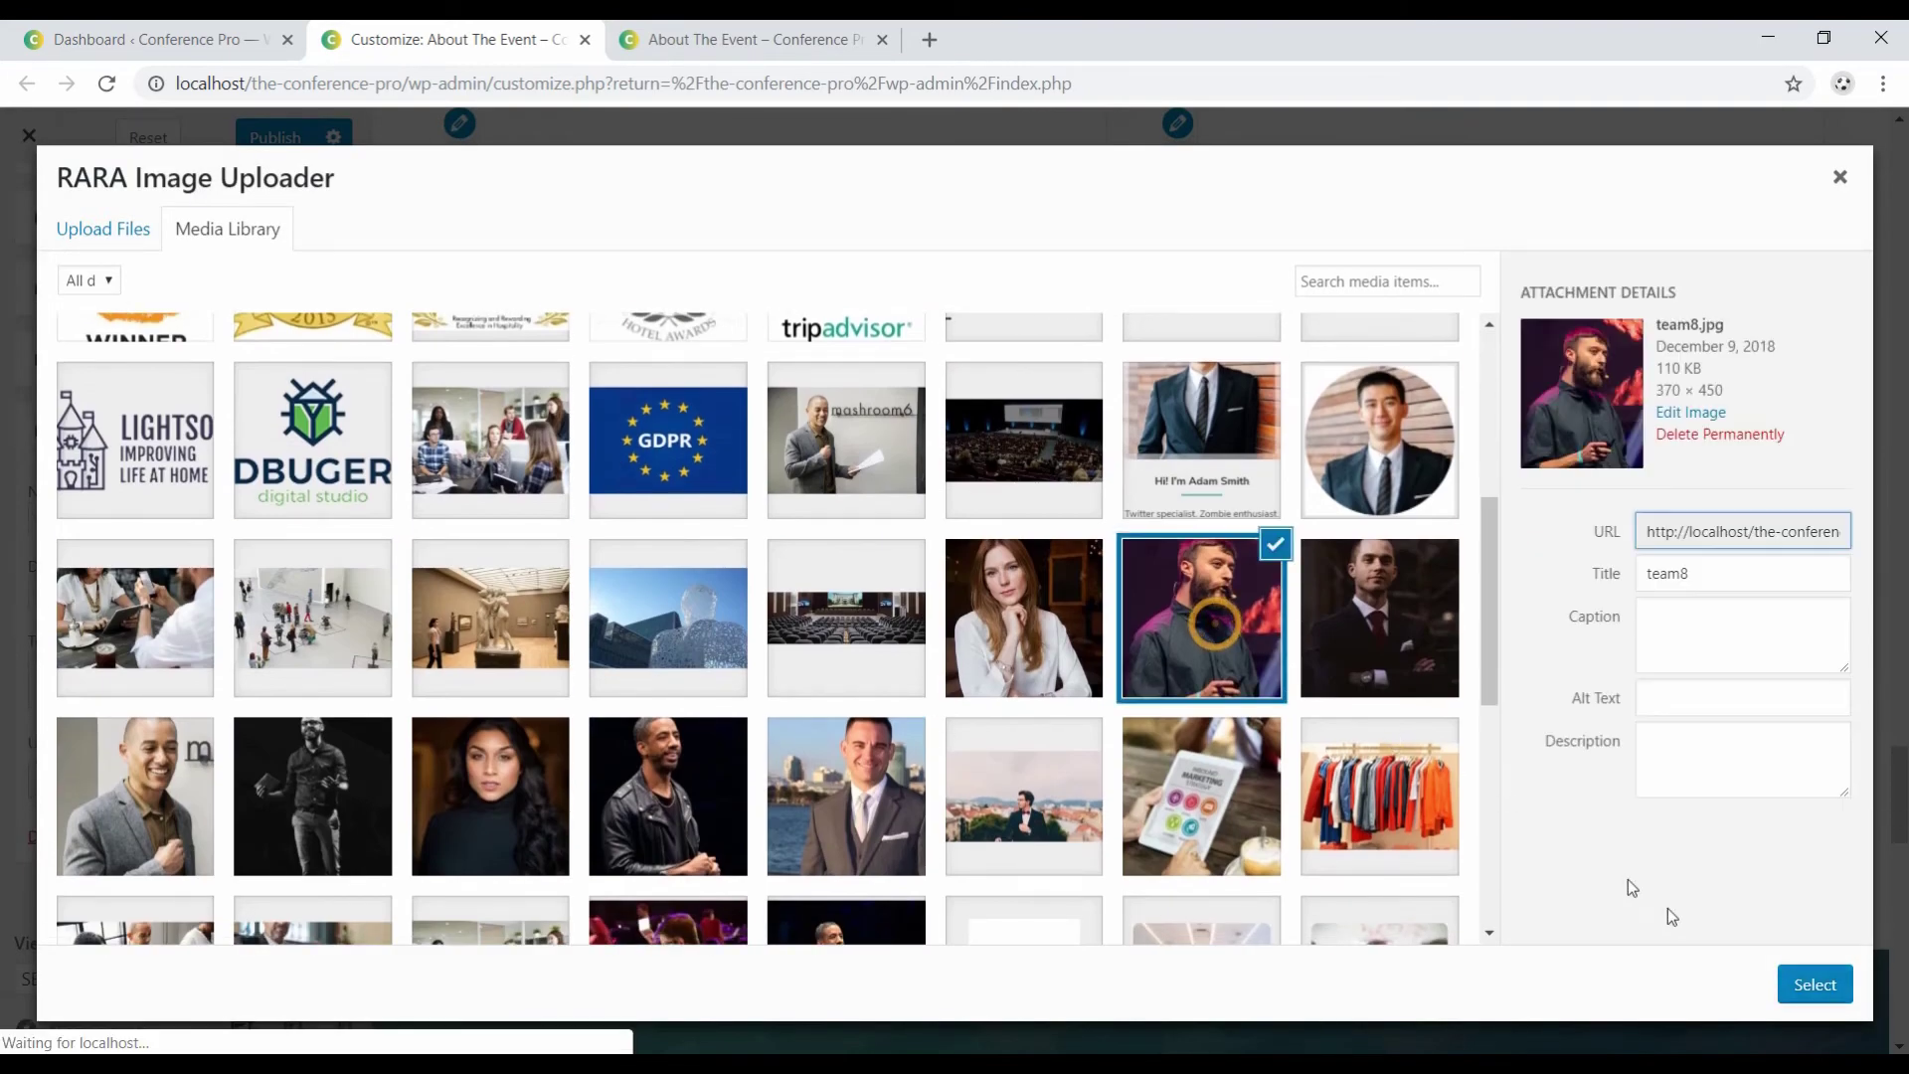
{"action": "left_click", "coordinate": [1831, 988]}
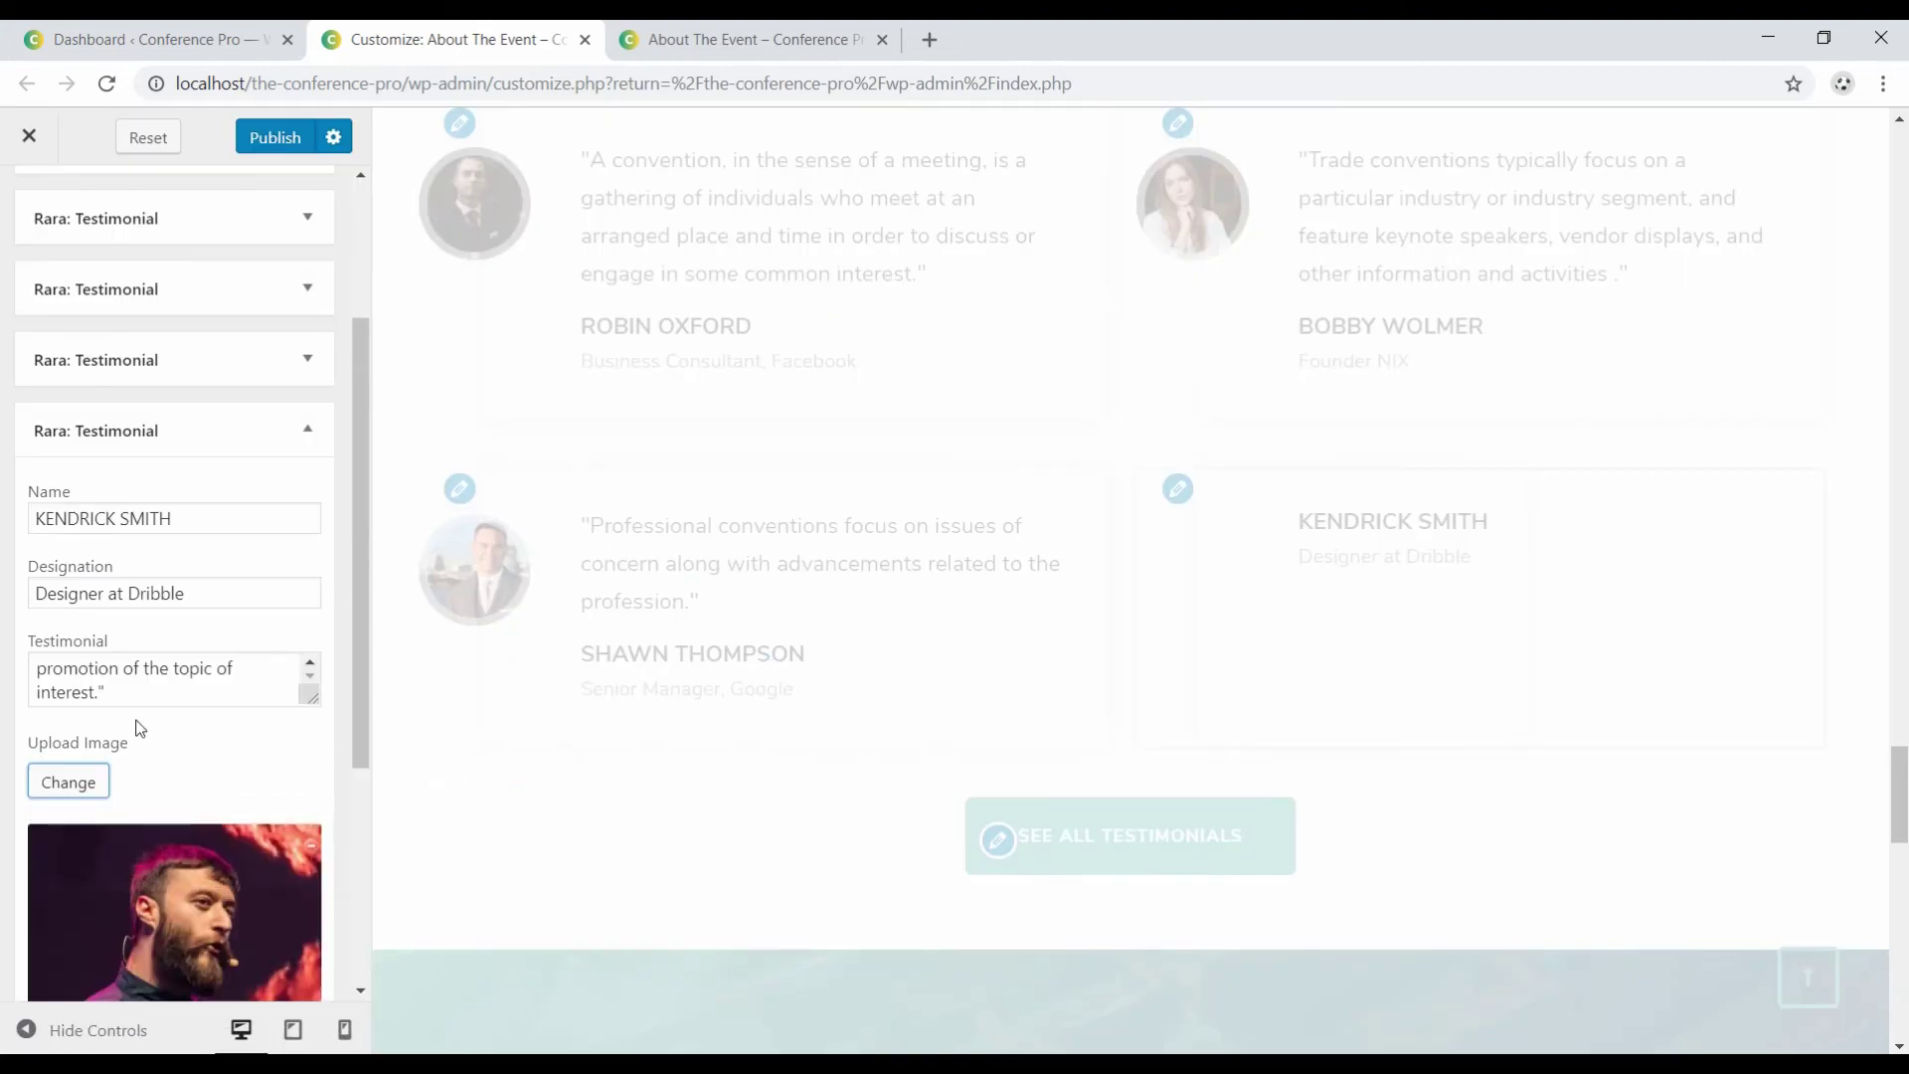
{"action": "scroll", "coordinate": [141, 728], "scroll_direction": "down", "scroll_amount": 4}
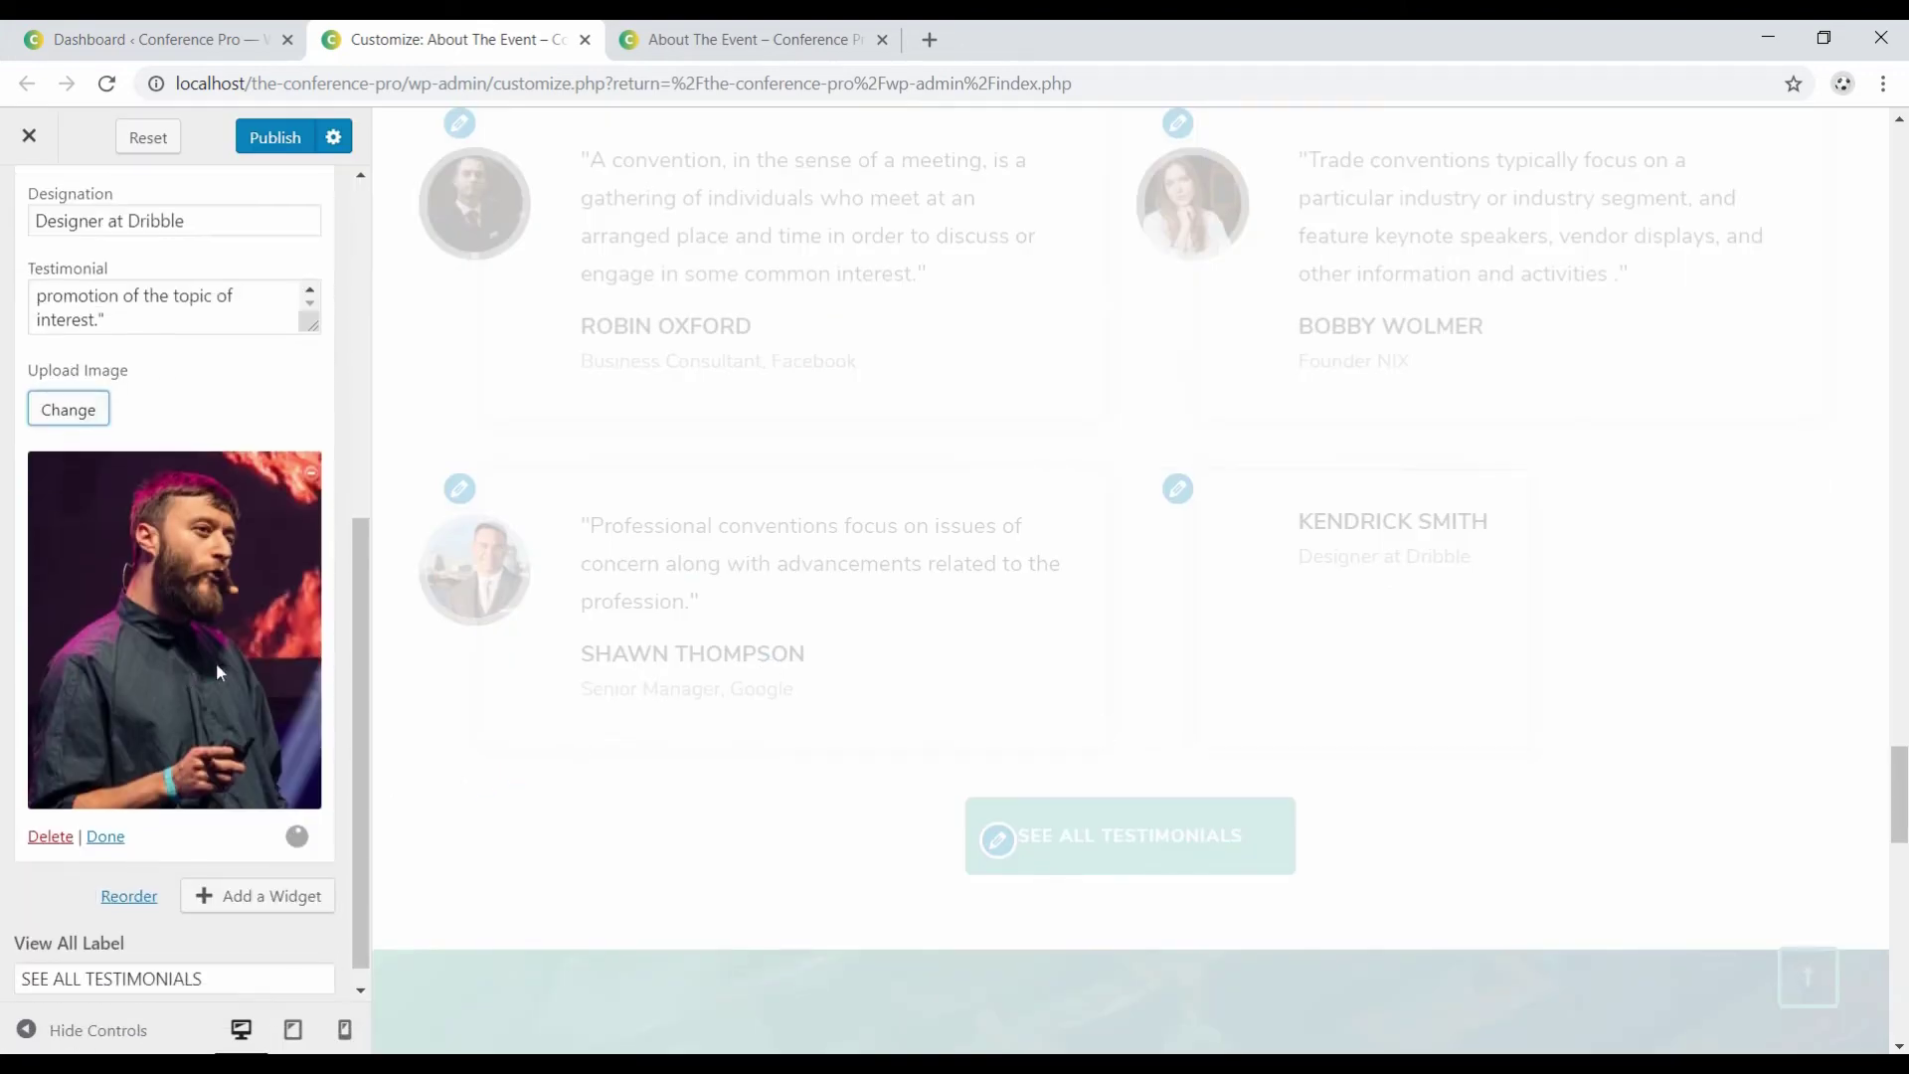
{"action": "left_click", "coordinate": [107, 837]}
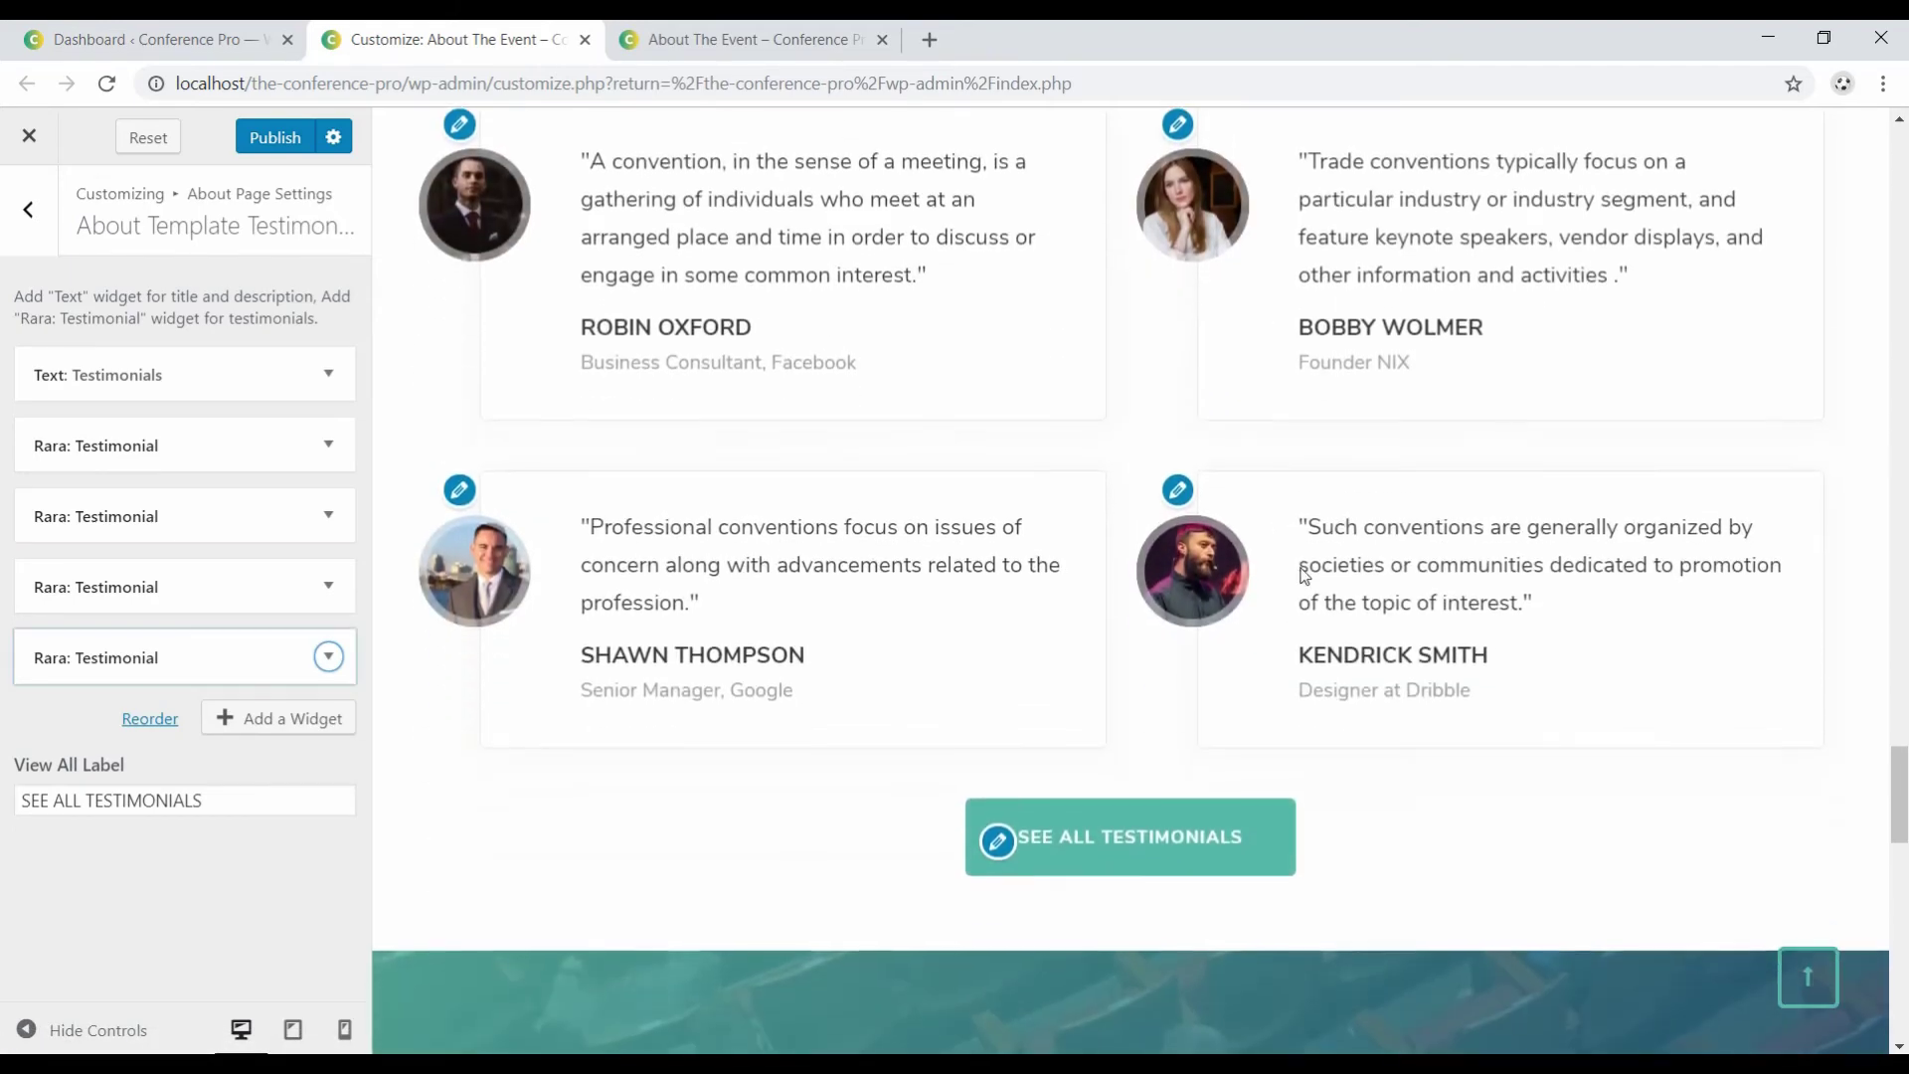
Publish the changes, reload the live About The Event page and check its testimonial section.
{"action": "left_click", "coordinate": [276, 137]}
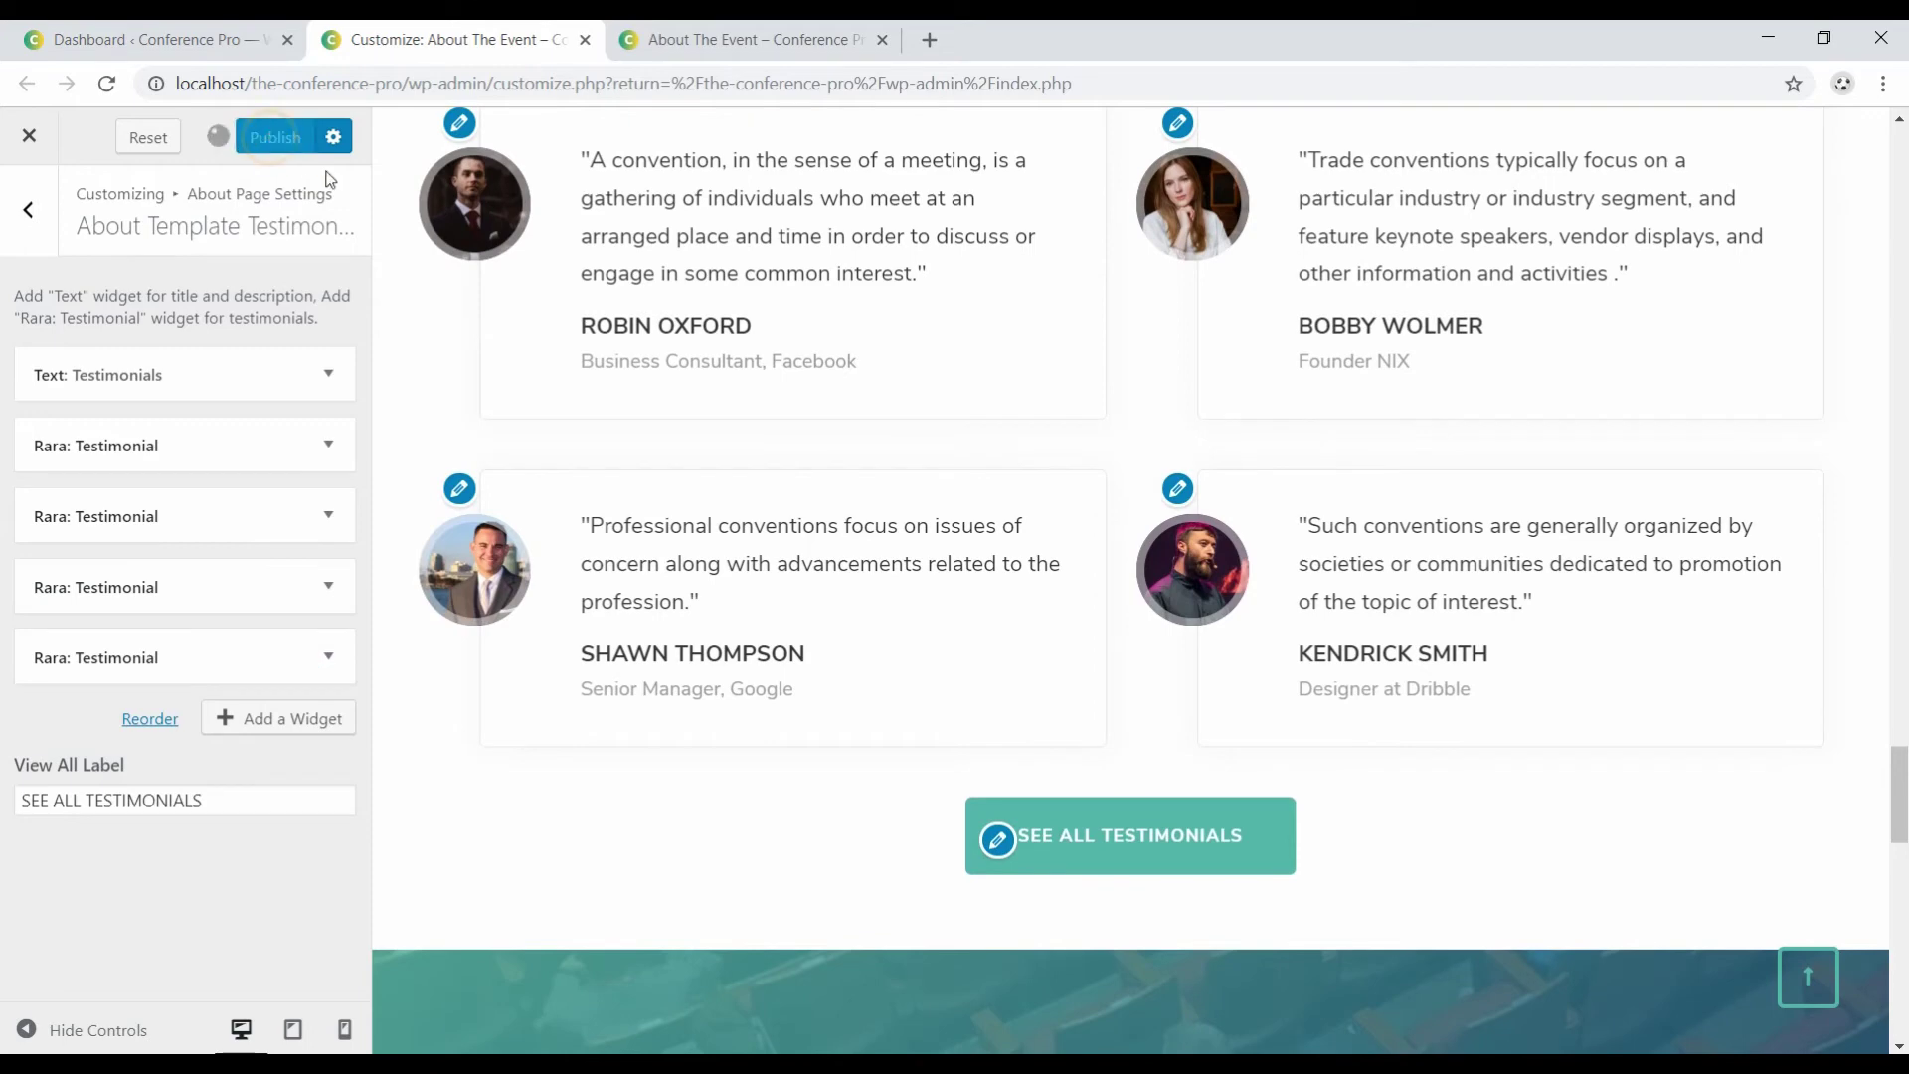
{"action": "left_click", "coordinate": [708, 44]}
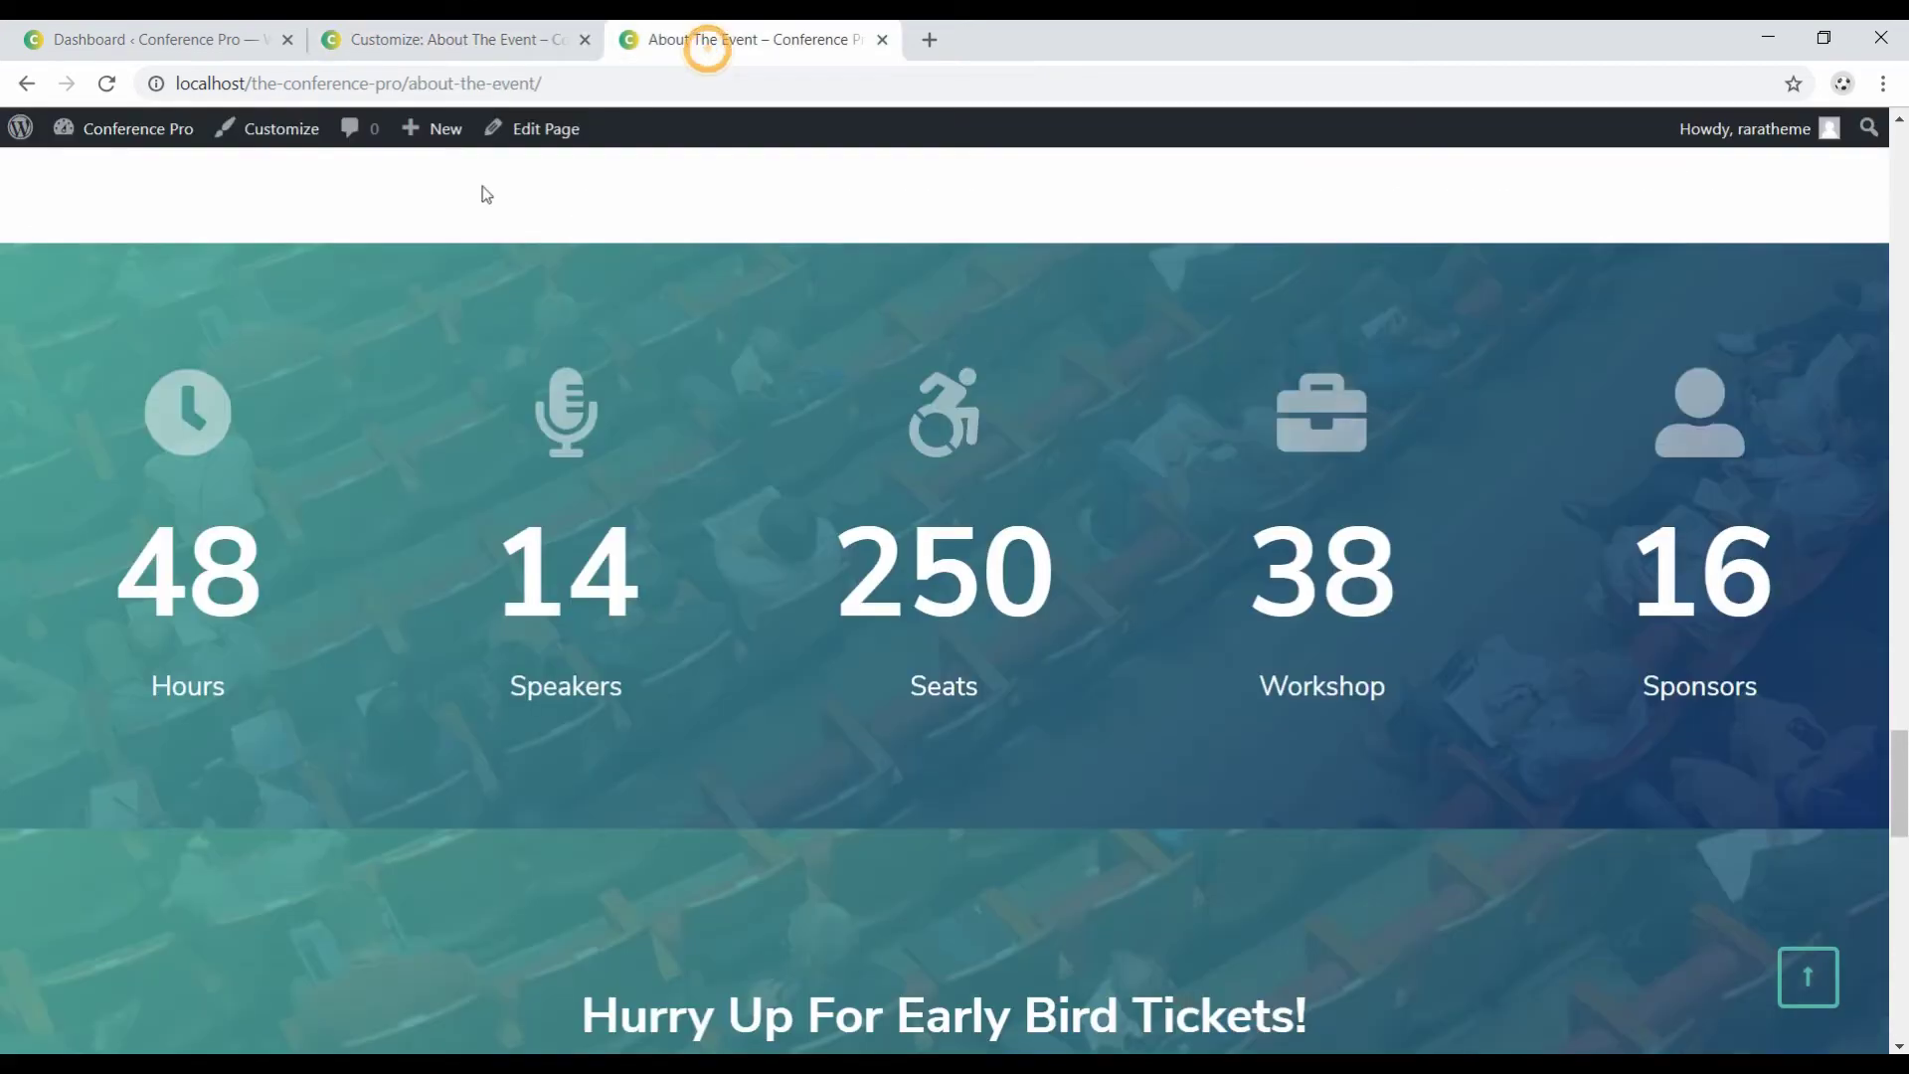
{"action": "left_click", "coordinate": [108, 84]}
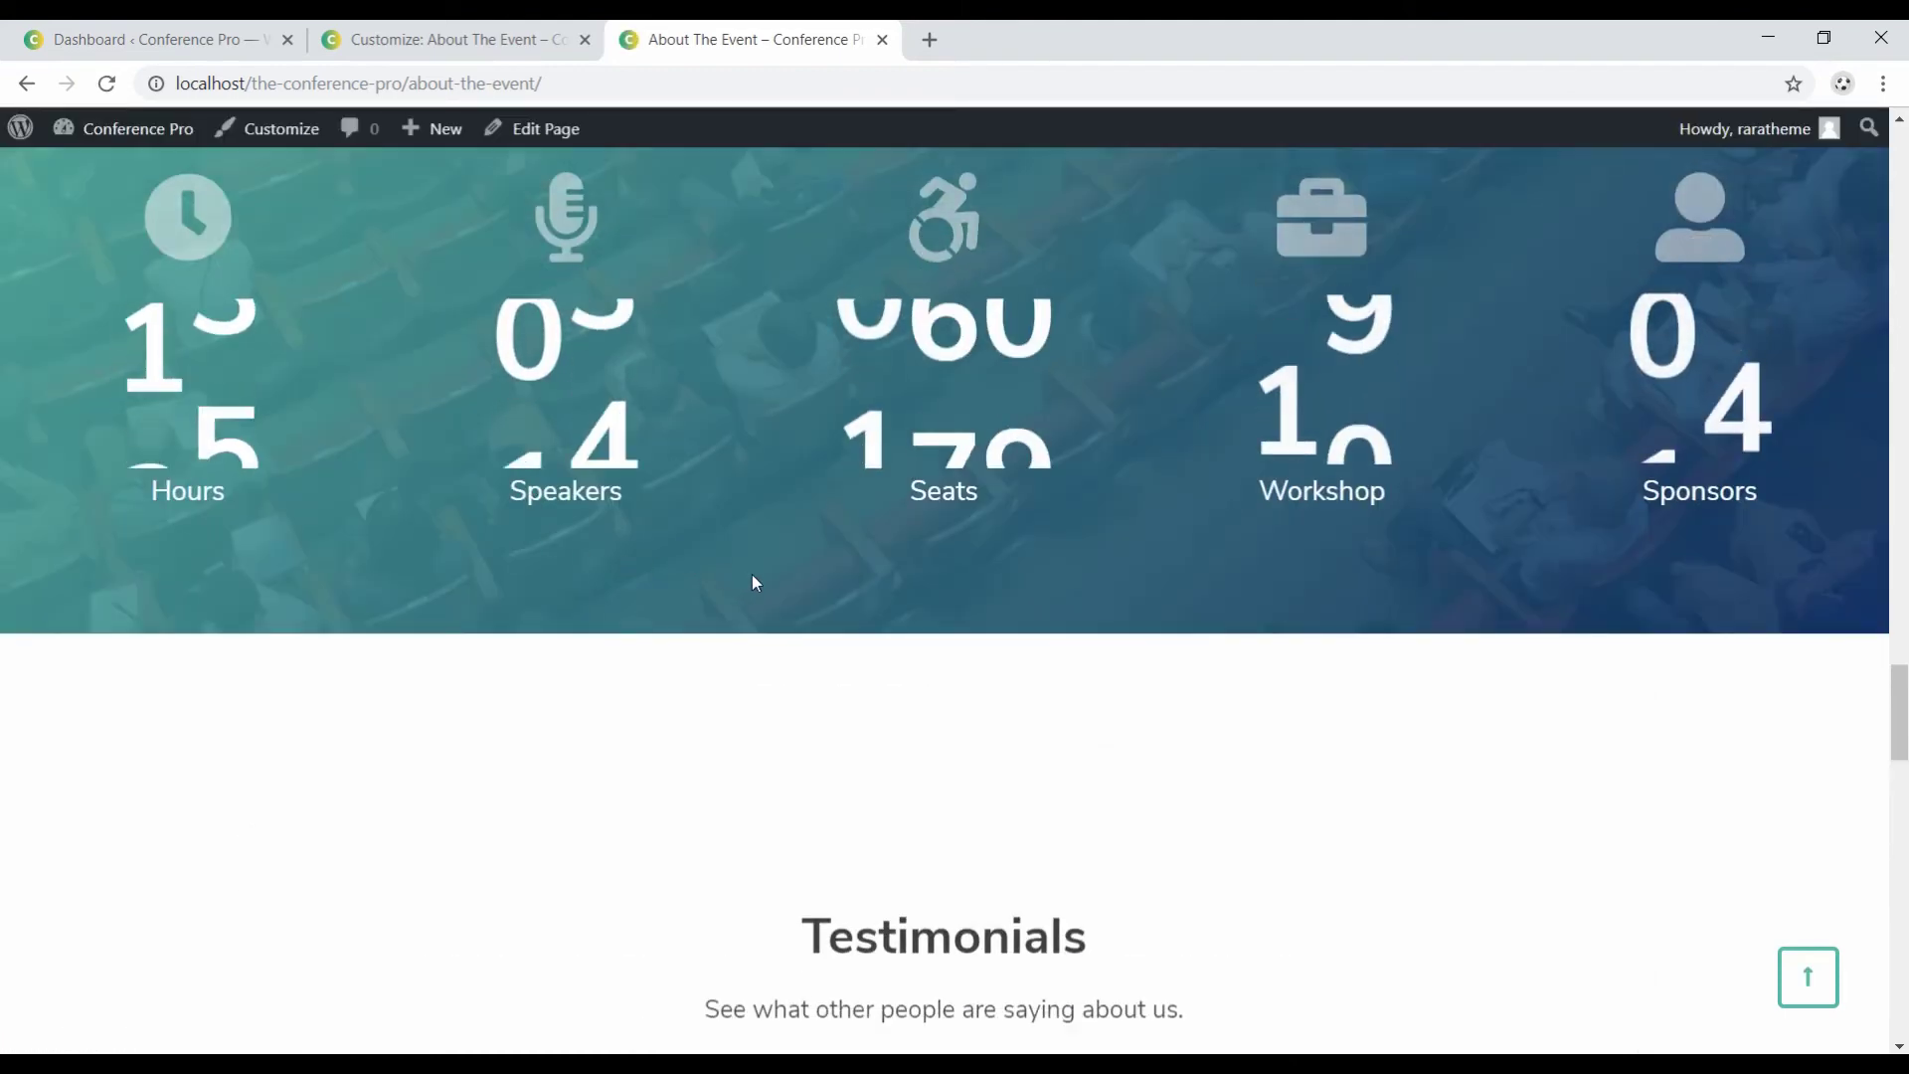
{"action": "scroll", "coordinate": [763, 534], "scroll_direction": "down", "scroll_amount": 4}
{"action": "scroll", "coordinate": [417, 669], "scroll_direction": "down", "scroll_amount": 4}
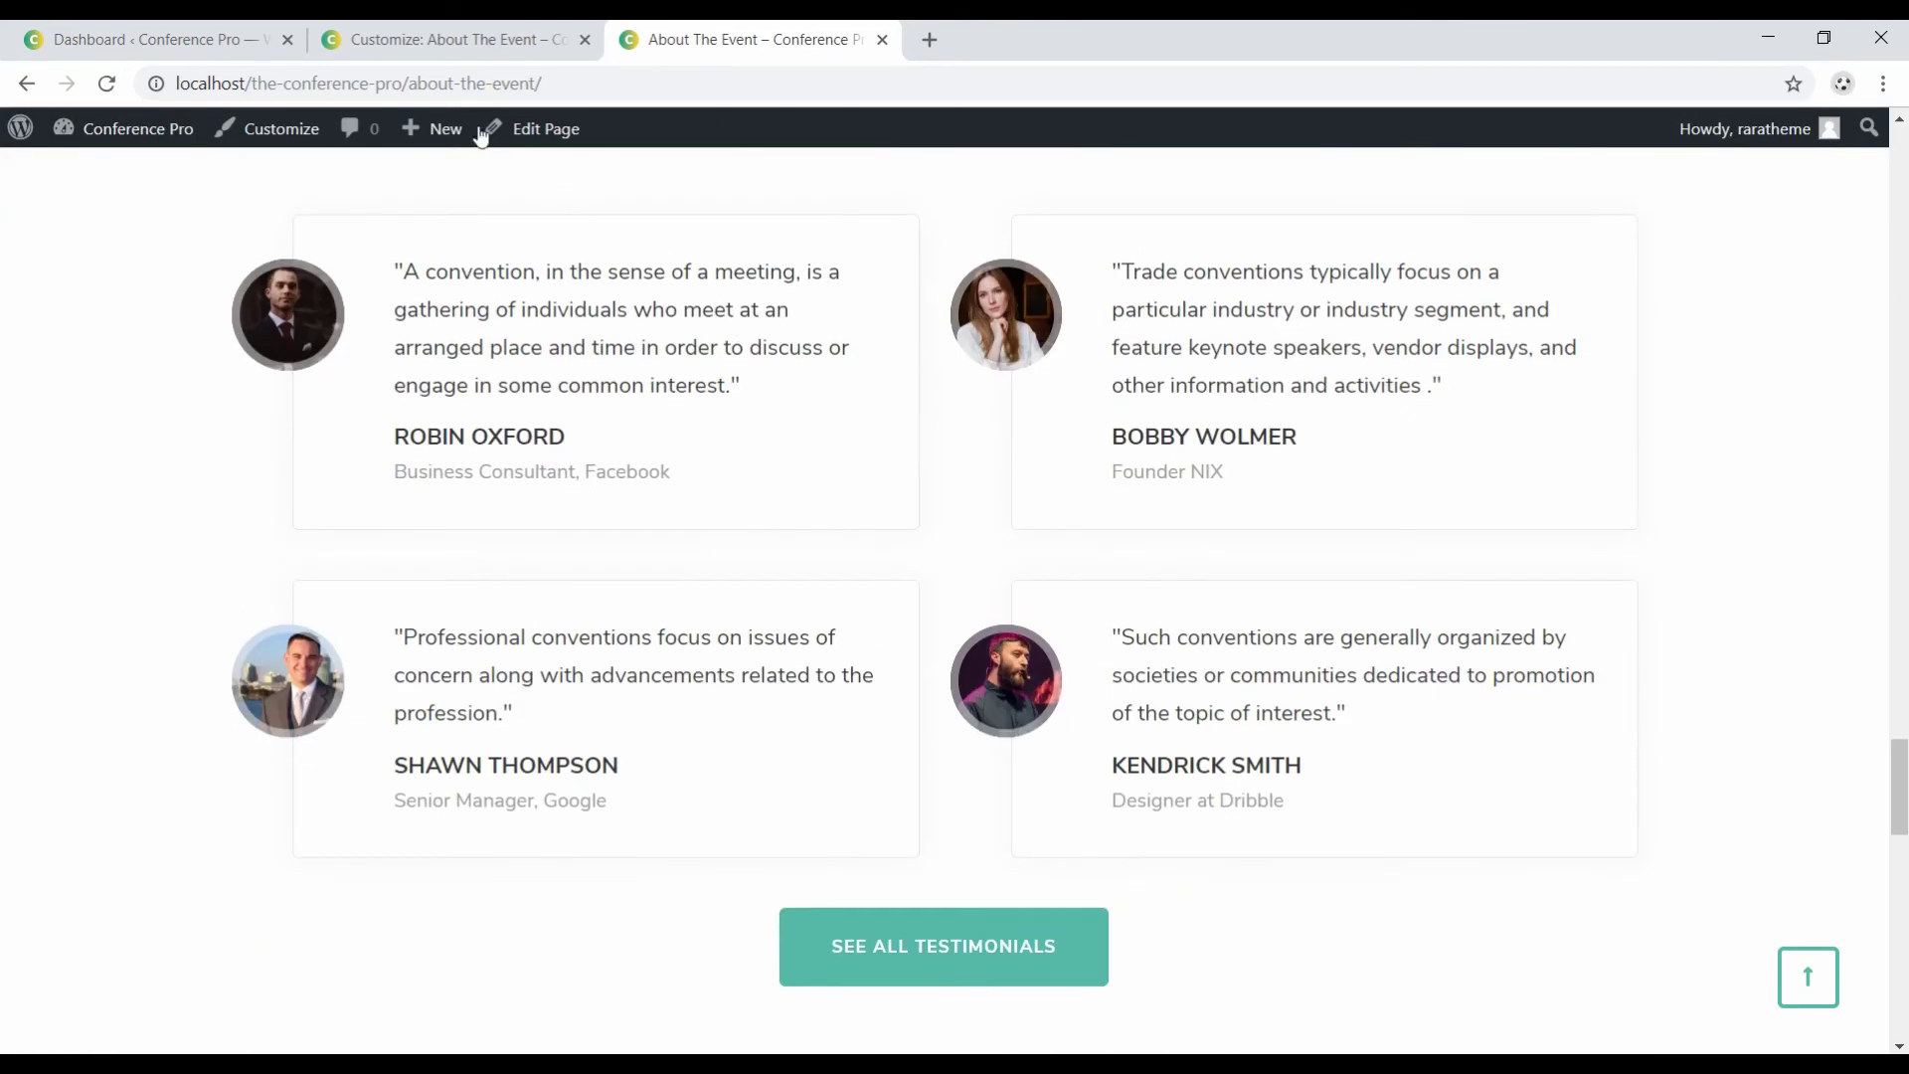
Return to the customizer, open the About Timer CTA Section settings and open its title for editing.
{"action": "left_click", "coordinate": [450, 45]}
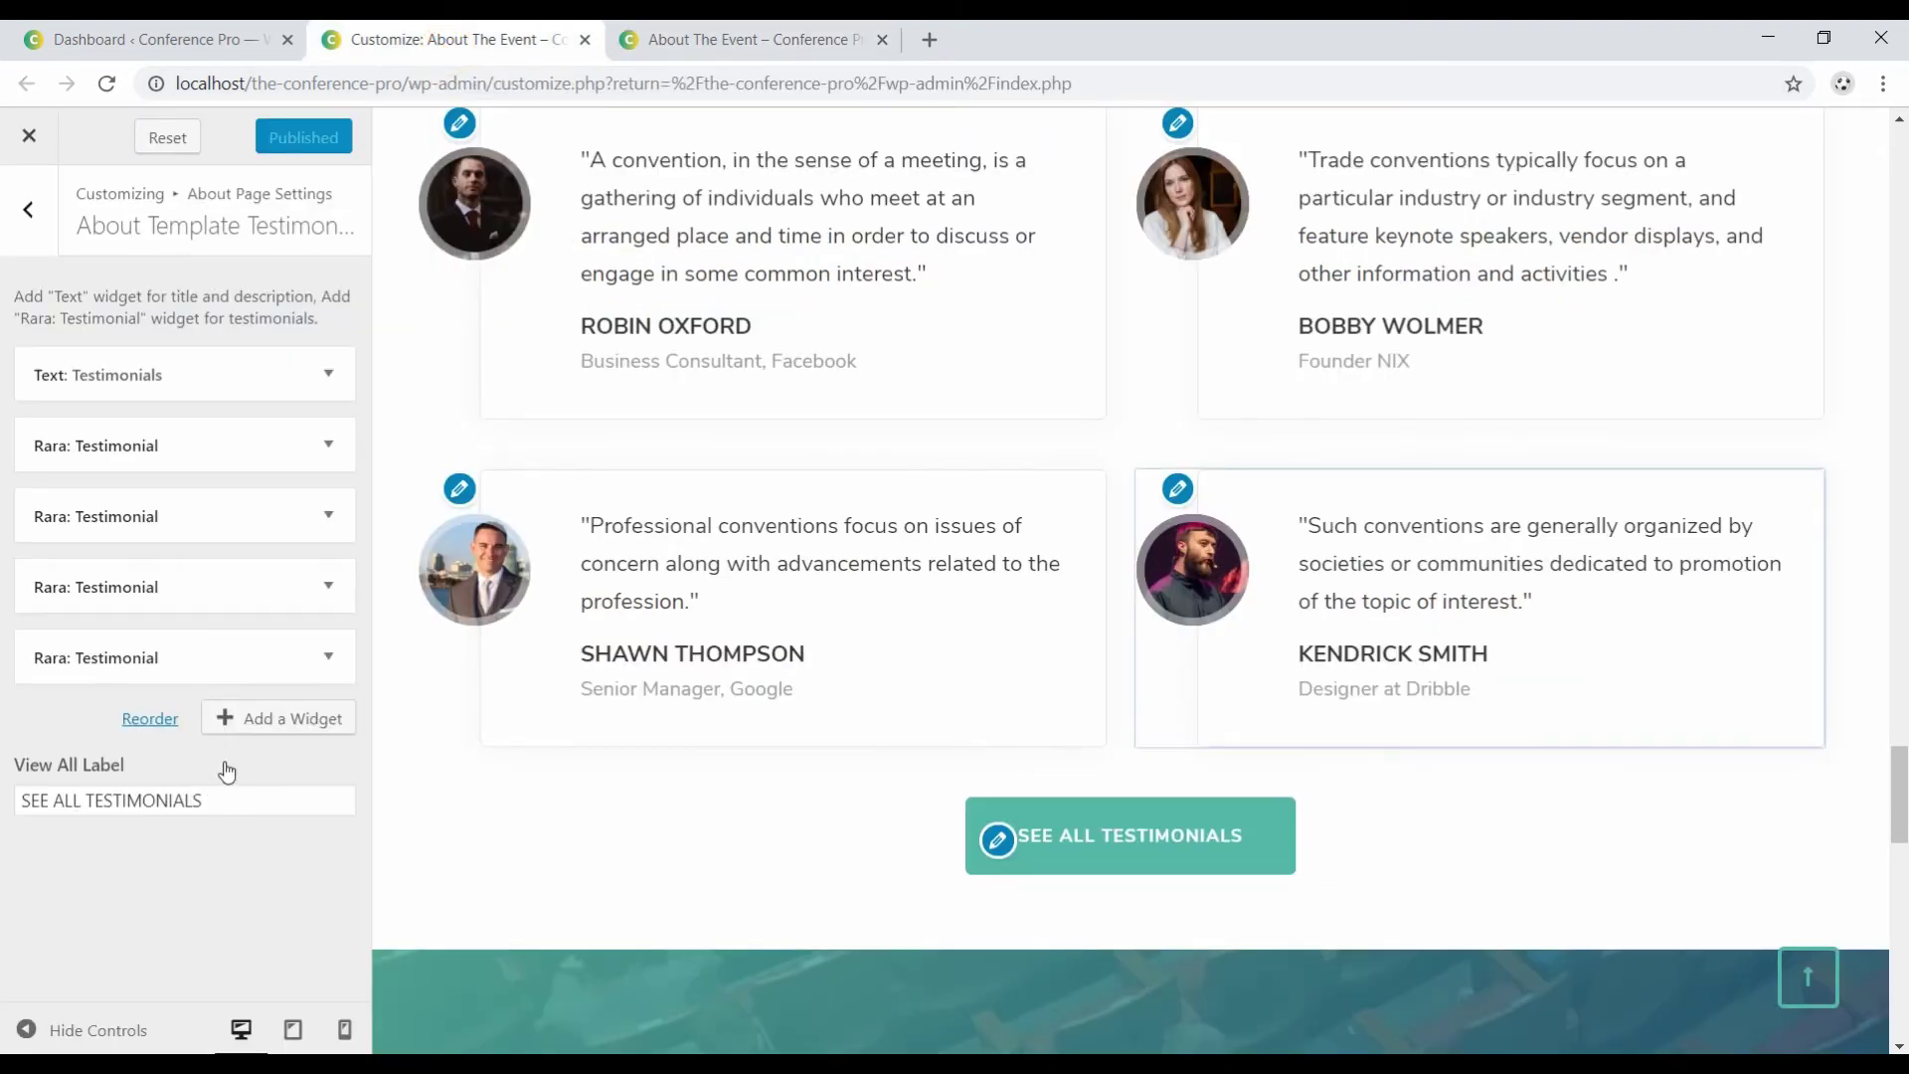
{"action": "left_click", "coordinate": [40, 225]}
{"action": "left_click", "coordinate": [123, 577]}
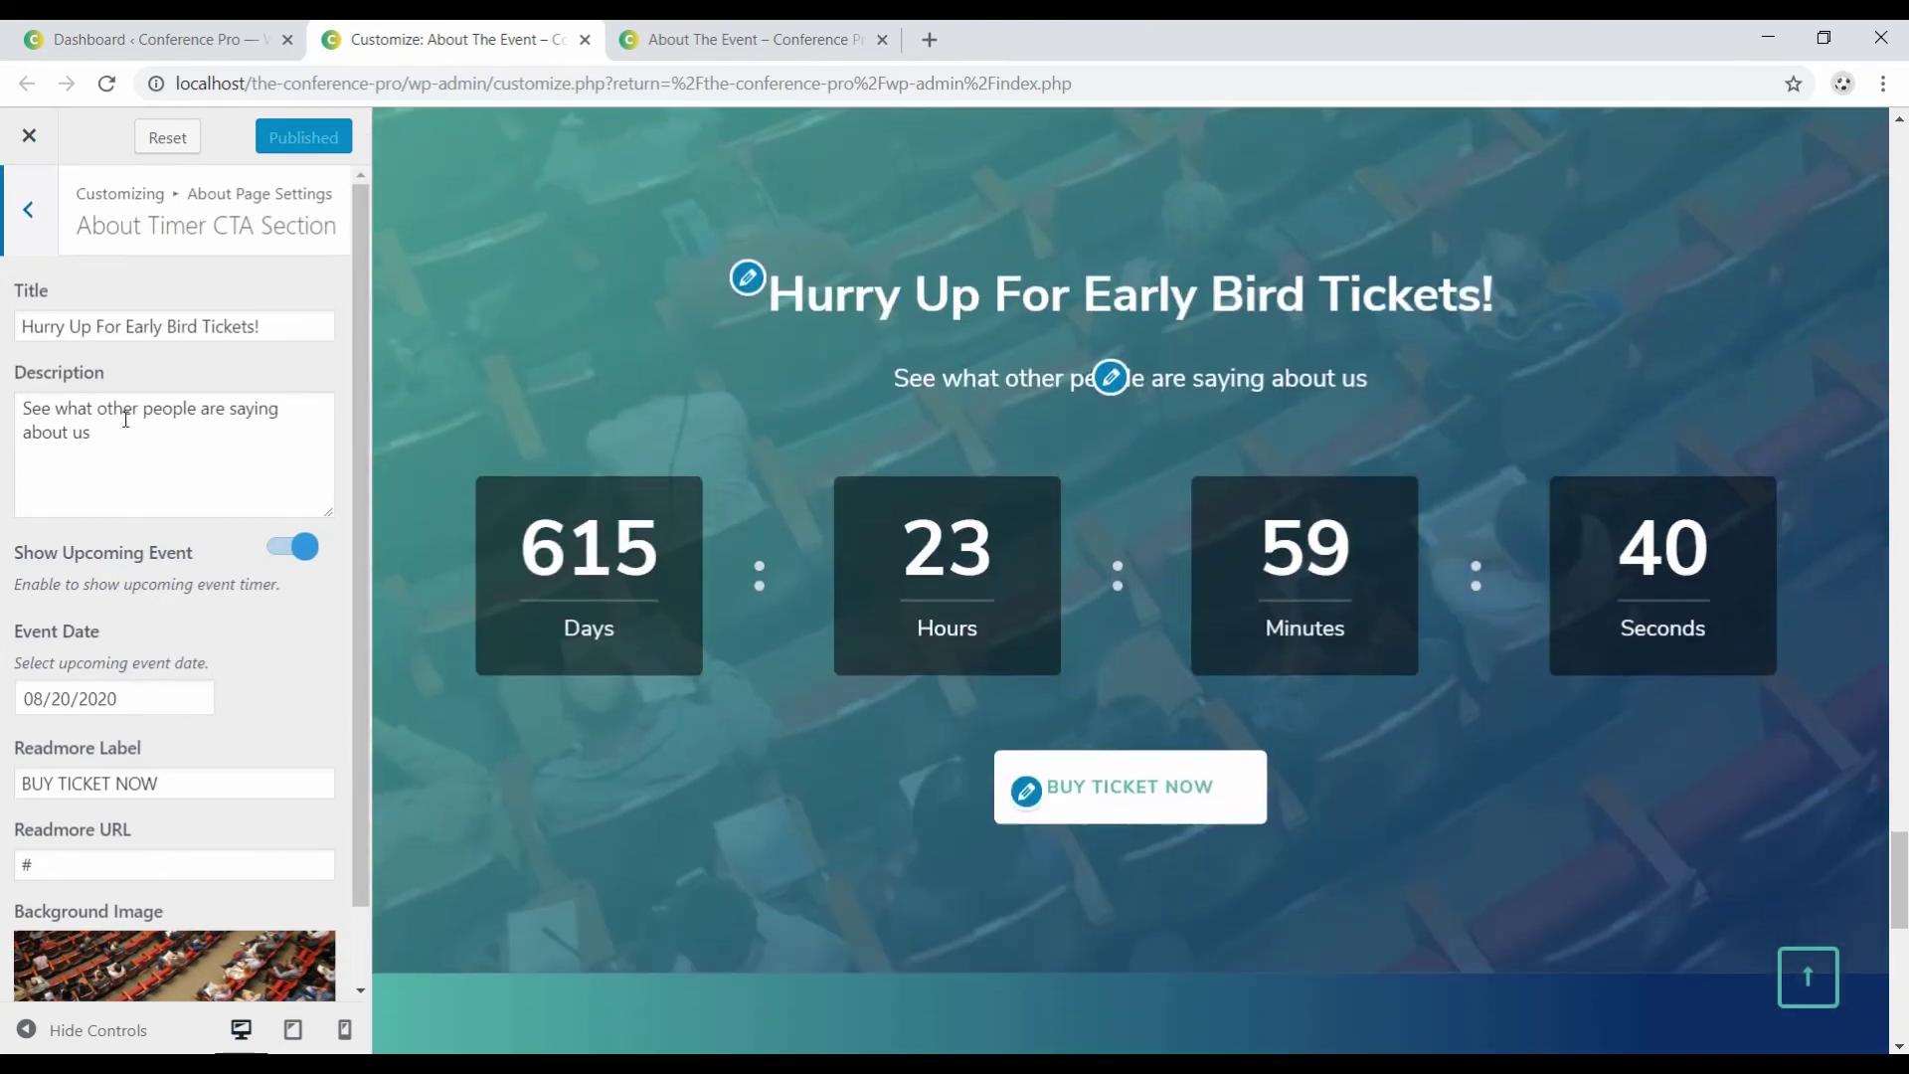
{"action": "left_click", "coordinate": [732, 284]}
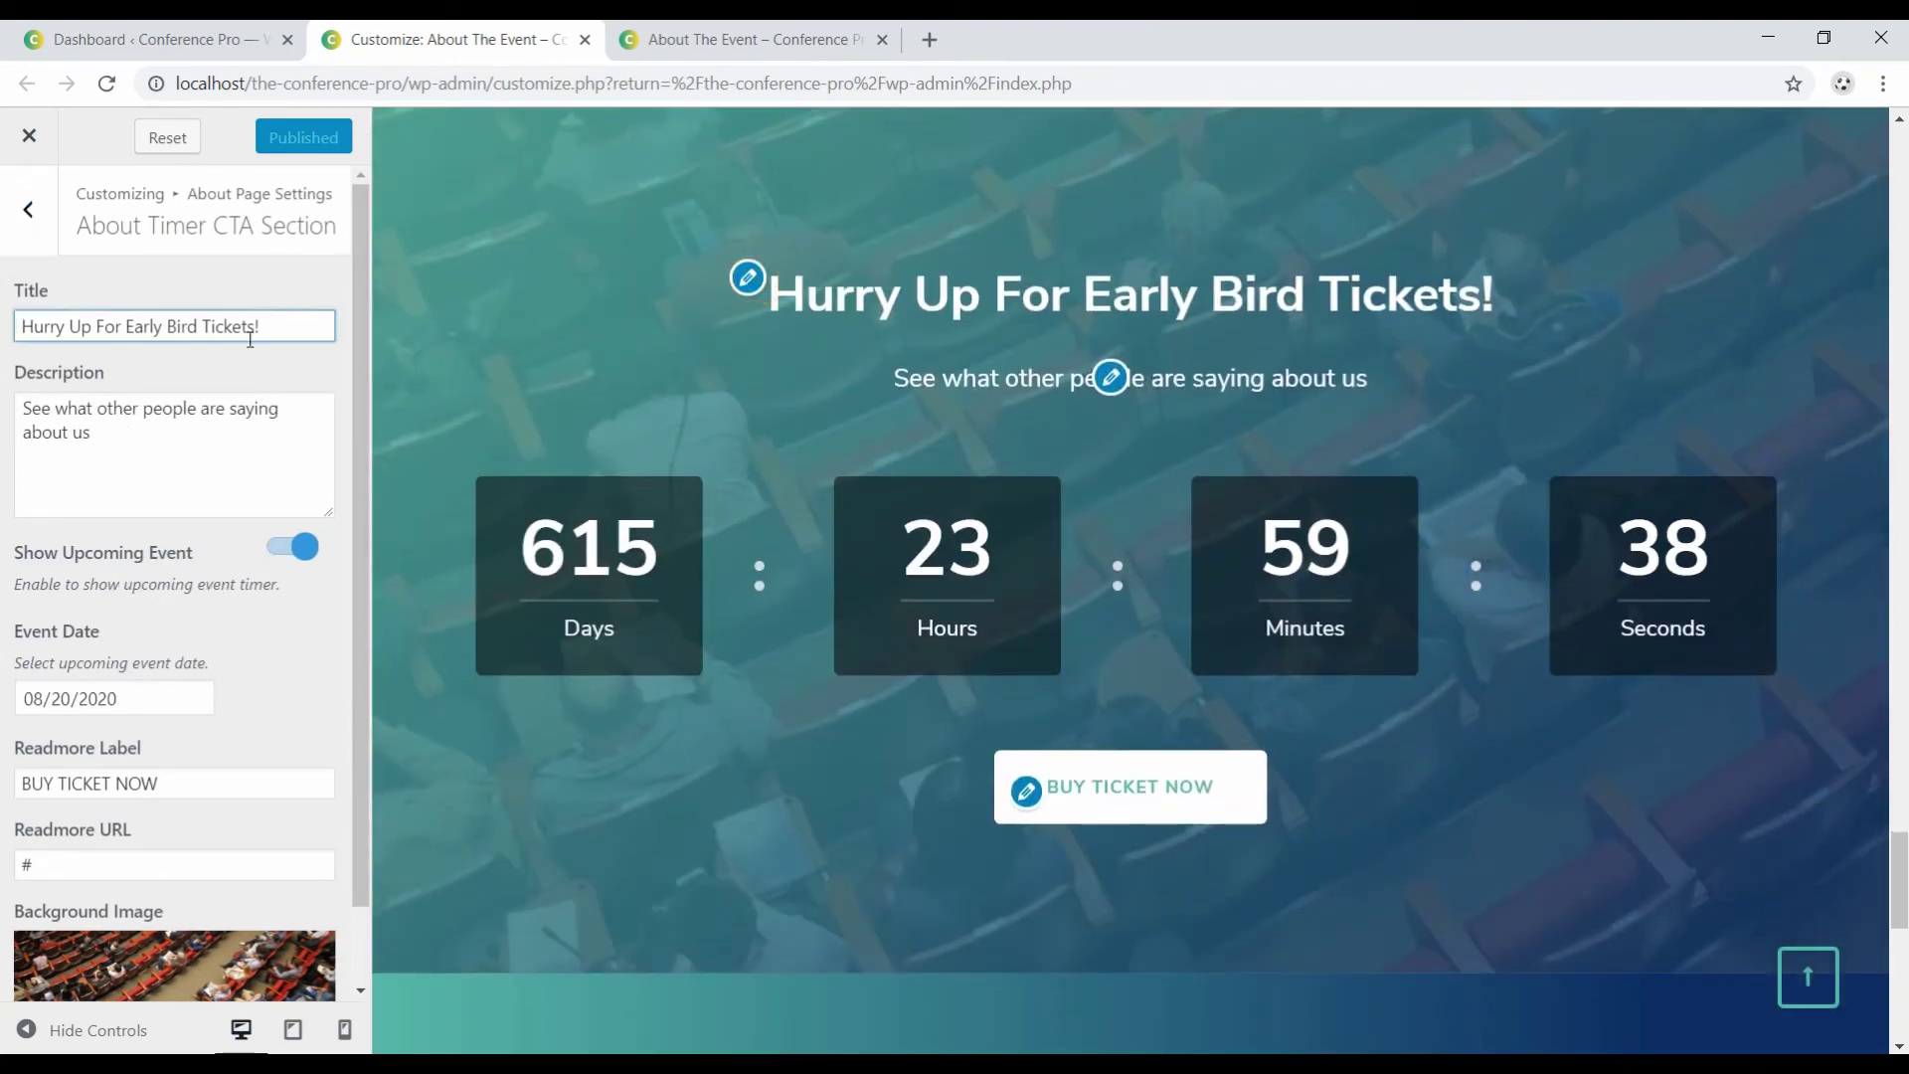
Switch the upcoming event timer off and back on in the About Timer CTA Section.
{"action": "left_click", "coordinate": [185, 439]}
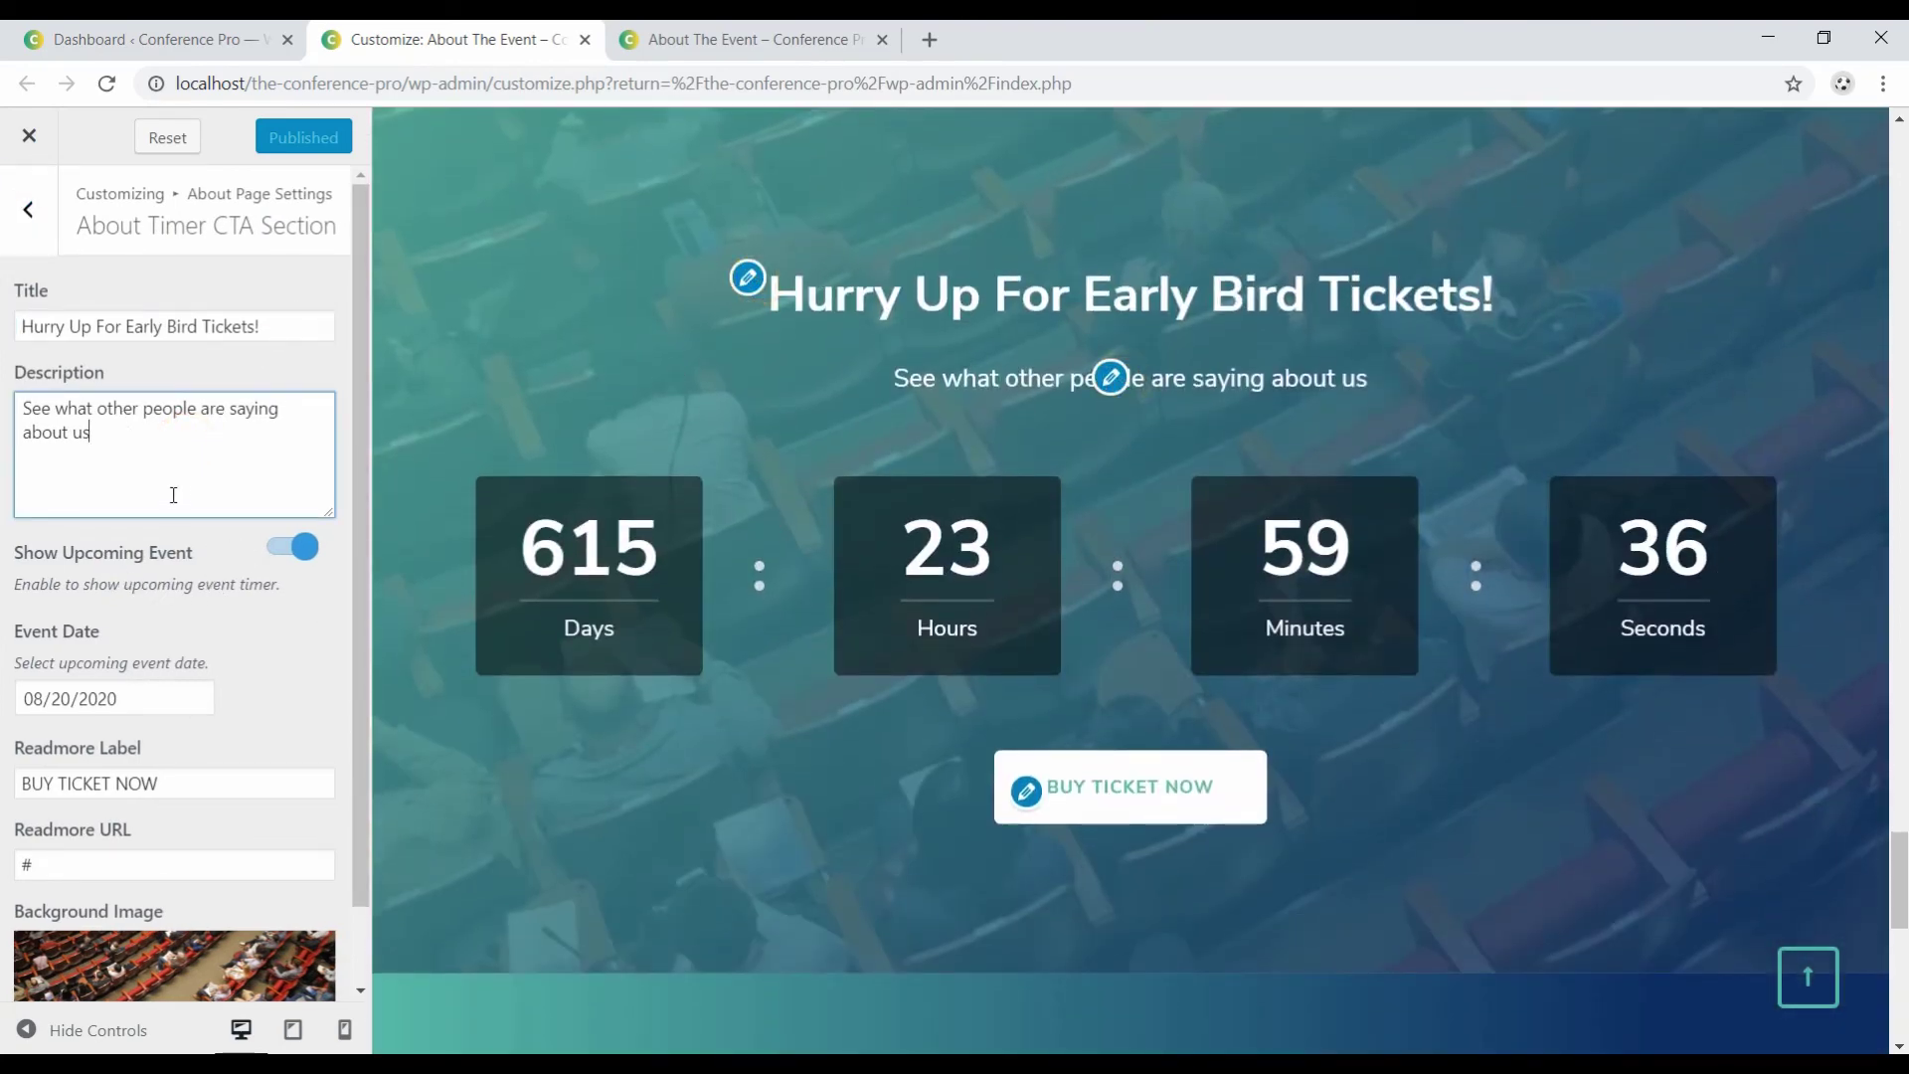
{"action": "scroll", "coordinate": [137, 583], "scroll_direction": "down", "scroll_amount": 1}
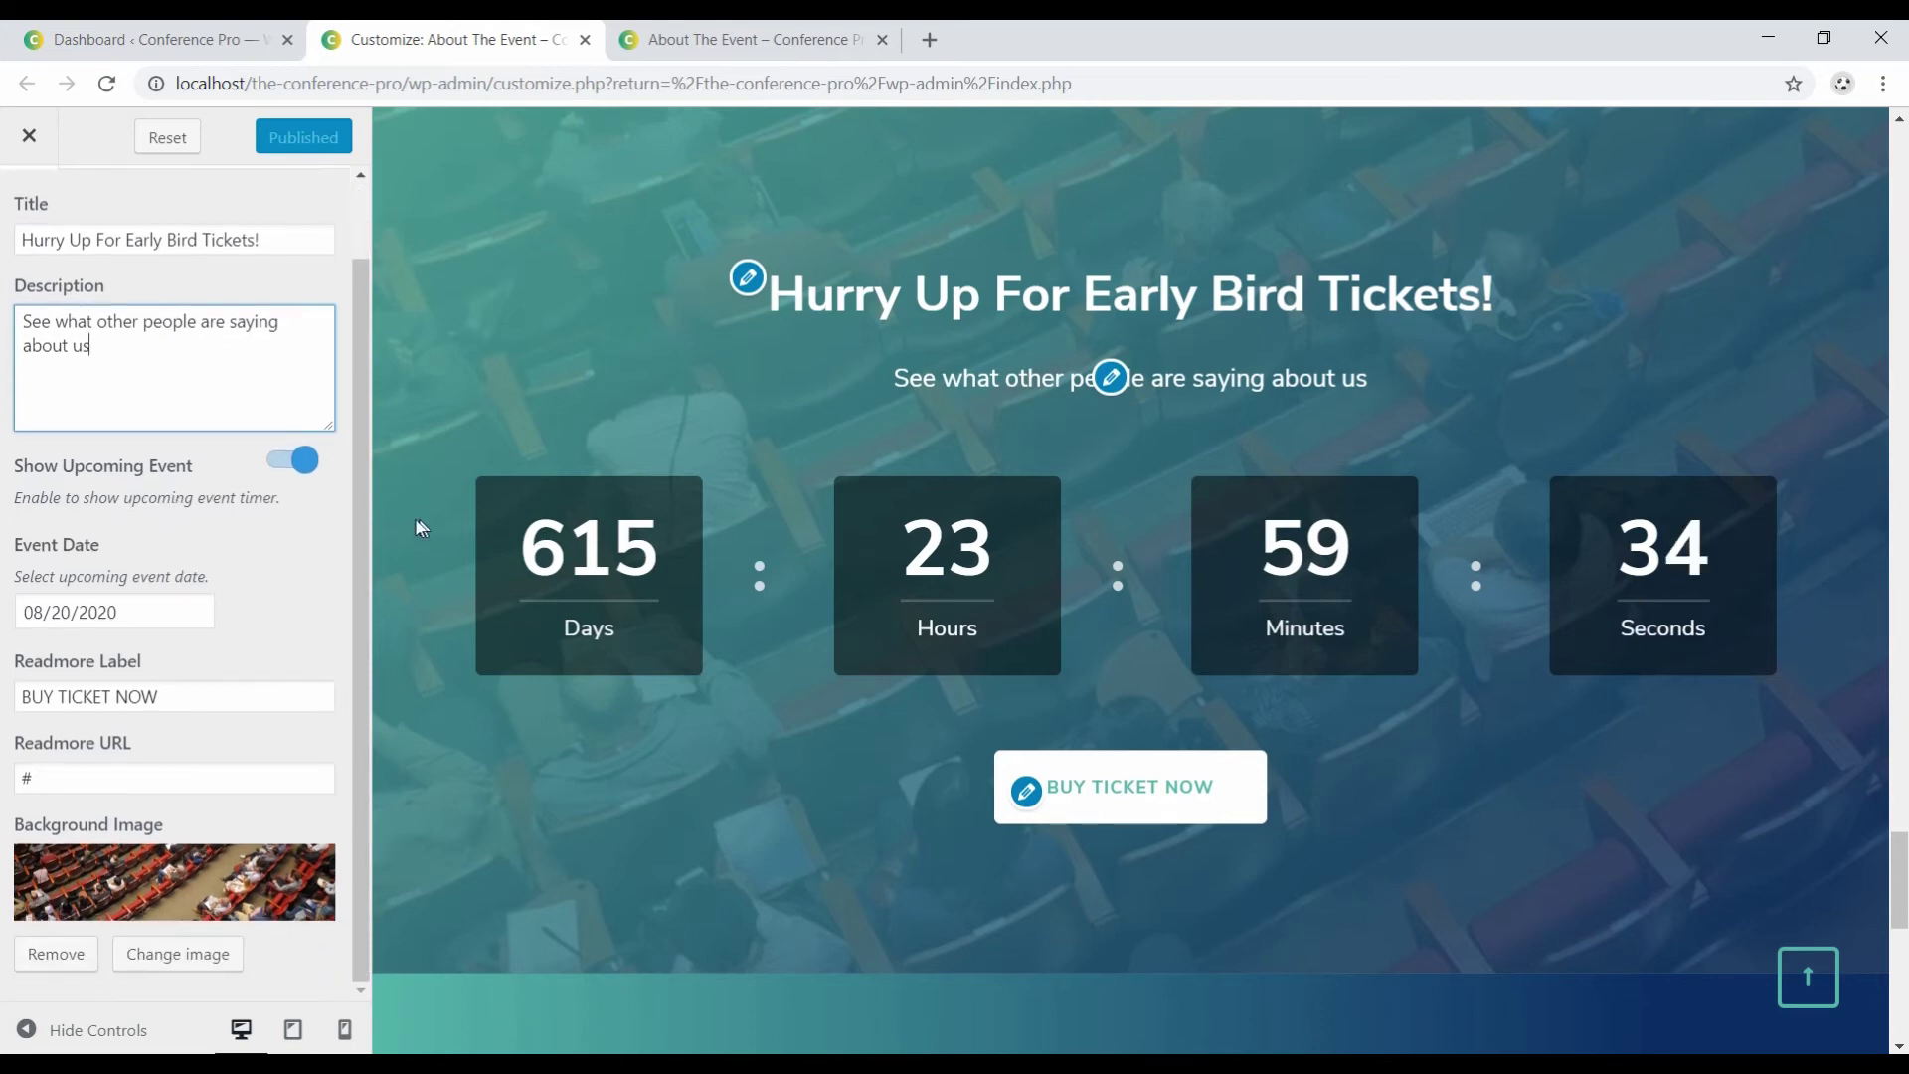
{"action": "left_click", "coordinate": [274, 461]}
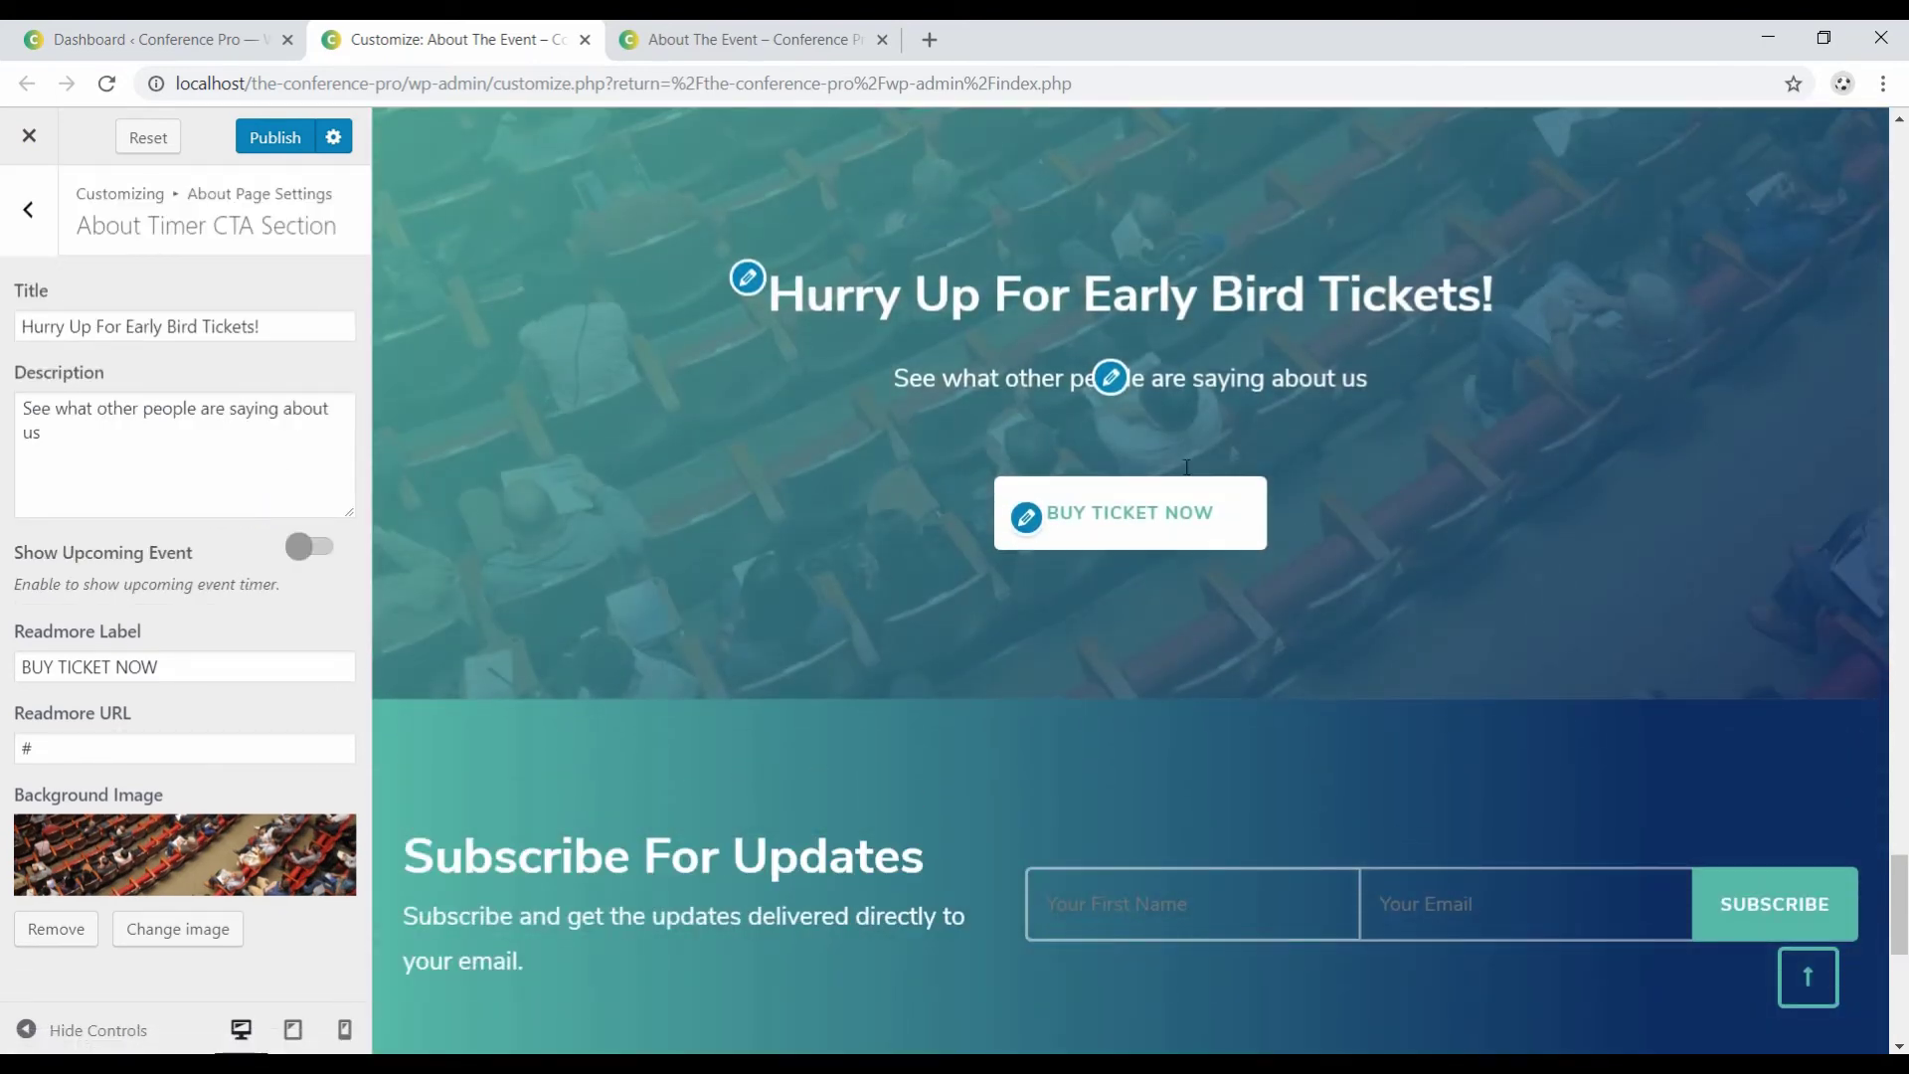
{"action": "left_click", "coordinate": [321, 555]}
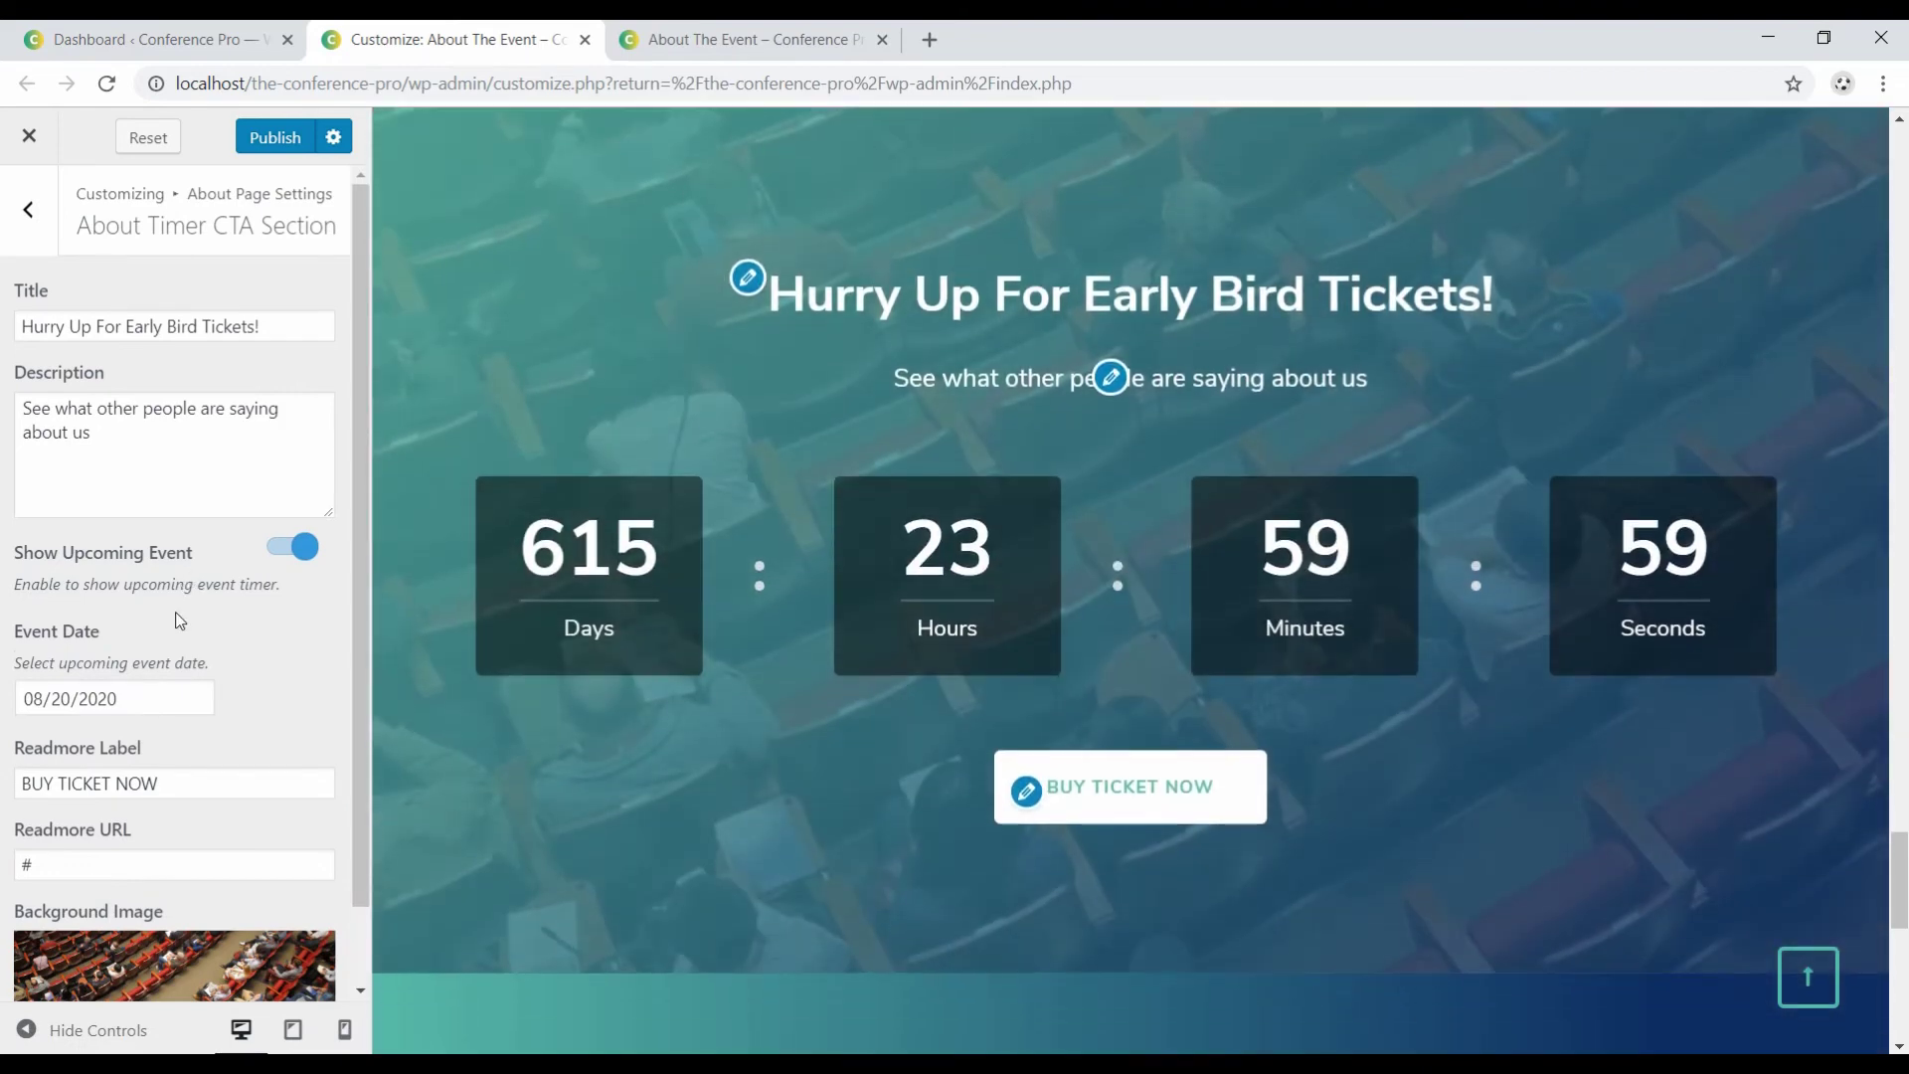
Set the timer's event date to 08/20/2019 and publish the change.
{"action": "scroll", "coordinate": [180, 621], "scroll_direction": "down", "scroll_amount": 1}
{"action": "left_click", "coordinate": [117, 613]}
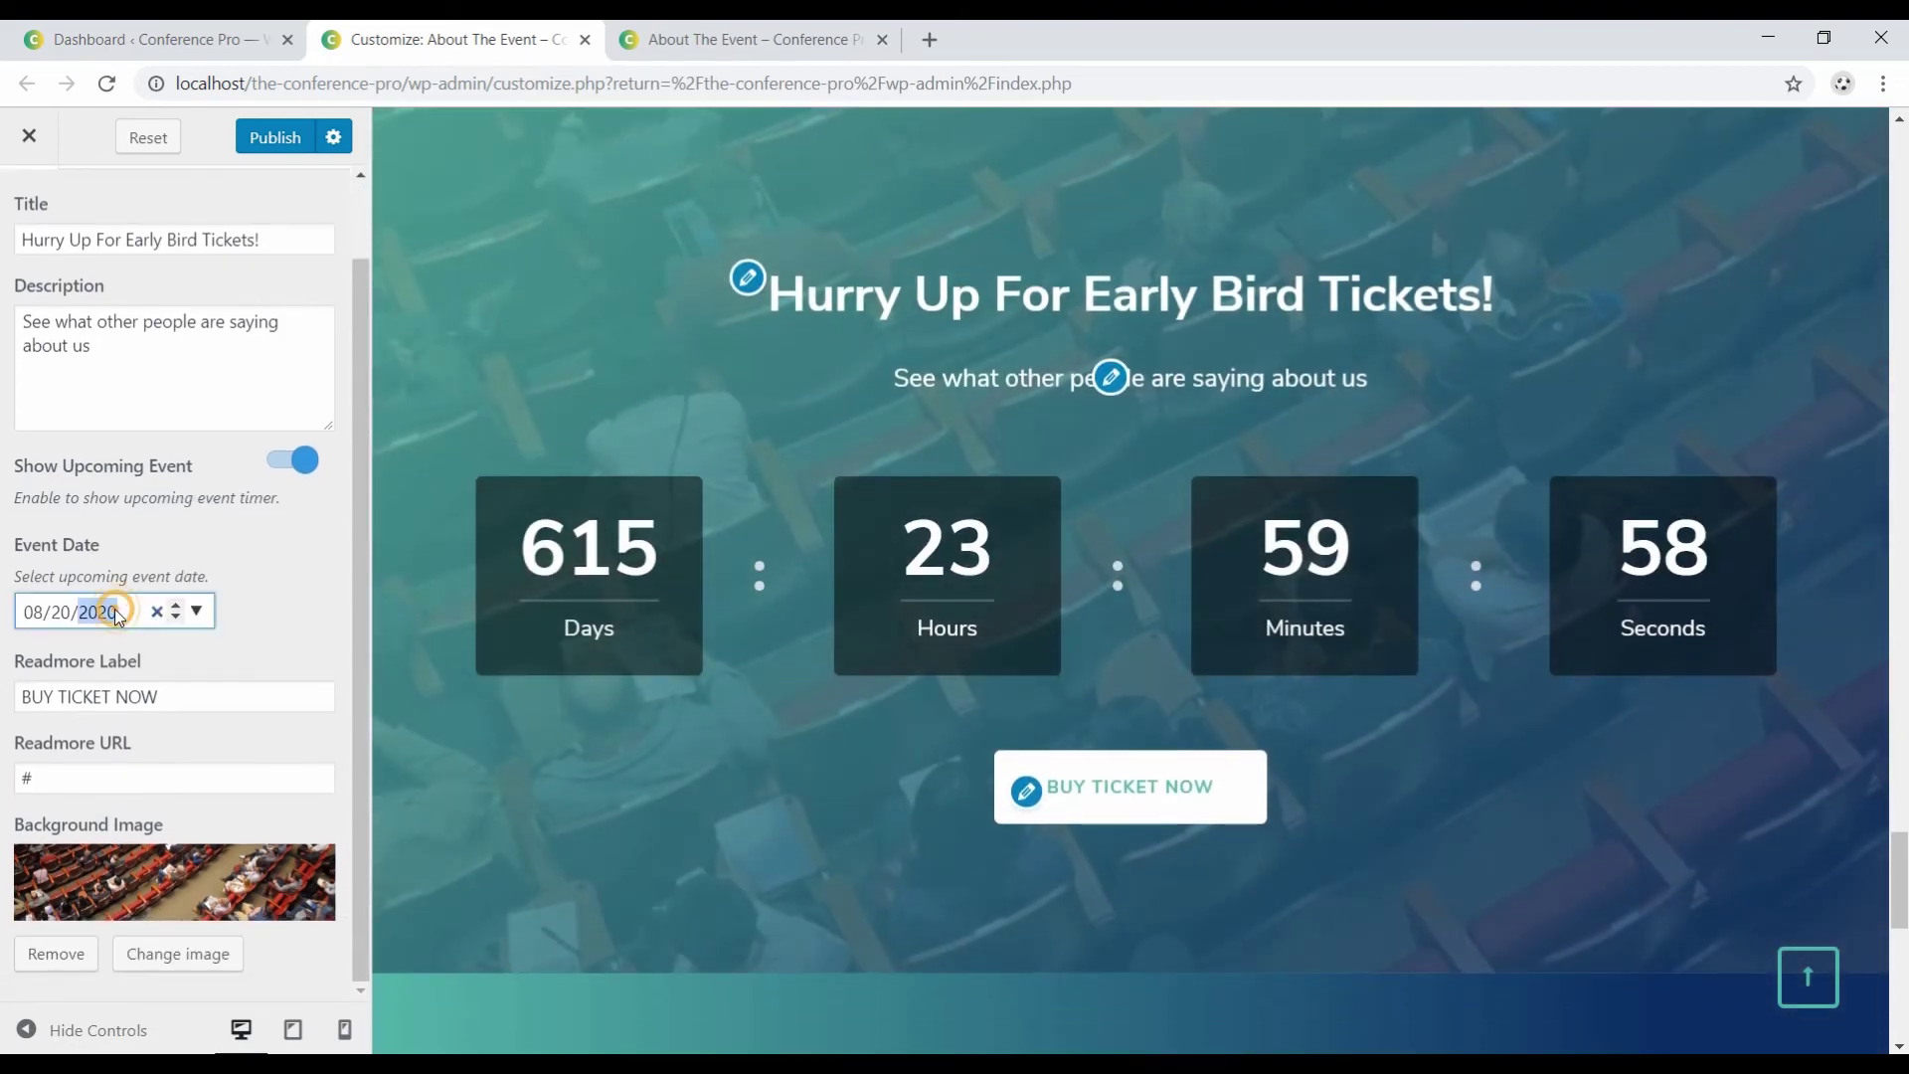
{"action": "key", "text": "Down"}
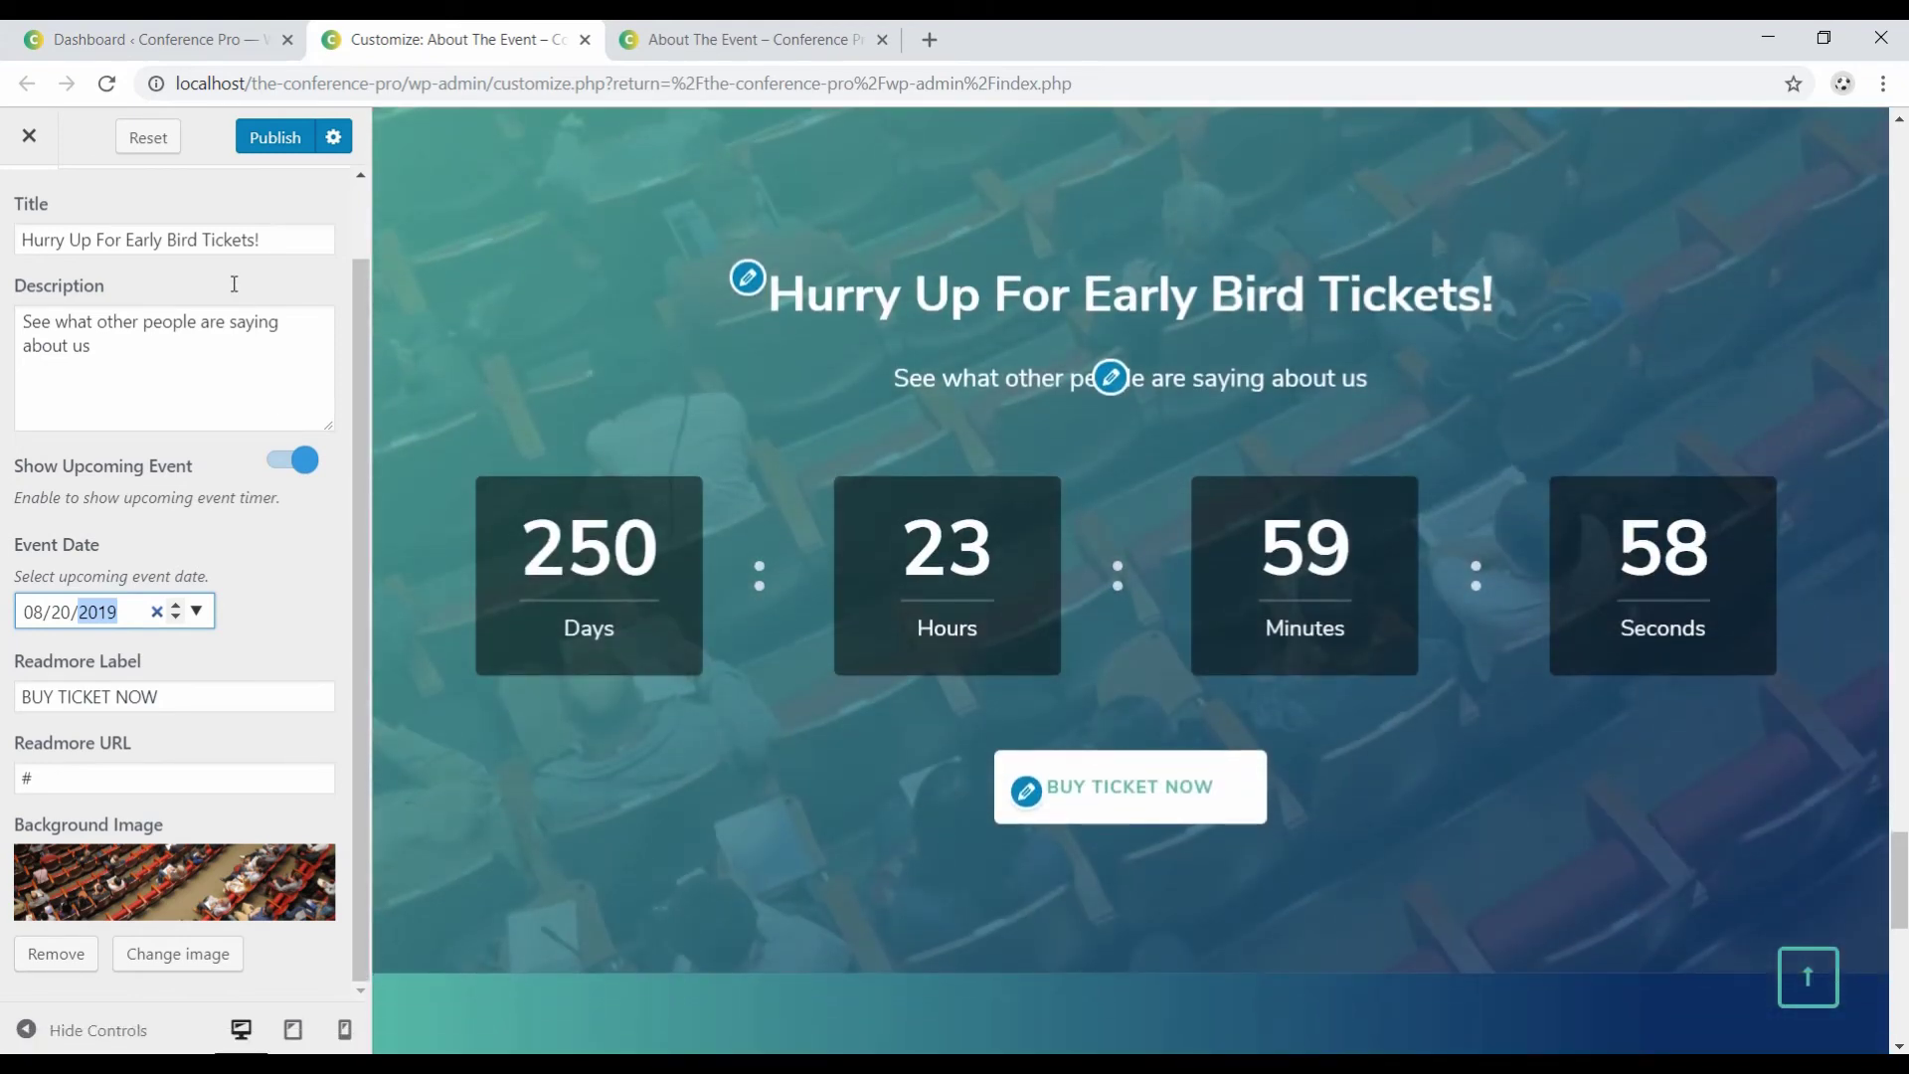
{"action": "left_click", "coordinate": [278, 137]}
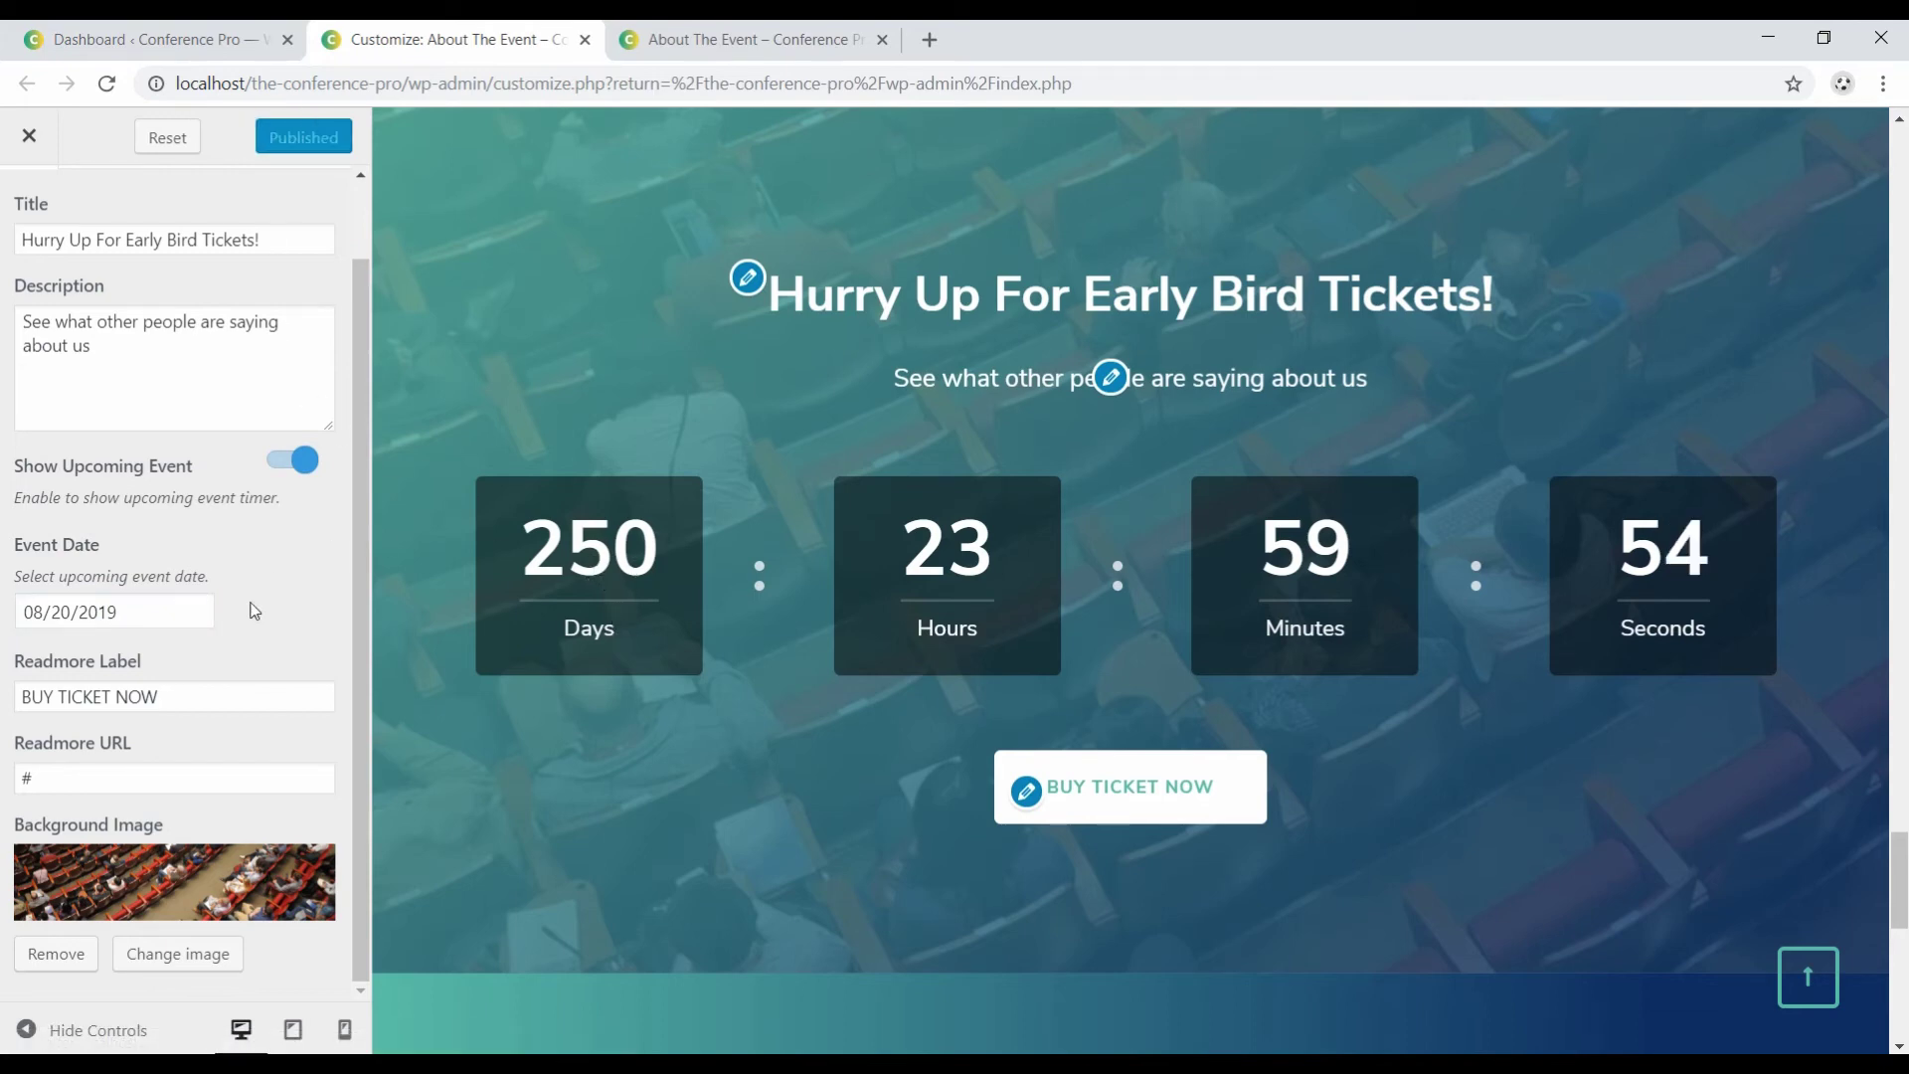
Check the Readmore label and URL fields and open the About Template Sponsor Section settings.
{"action": "left_click", "coordinate": [193, 688]}
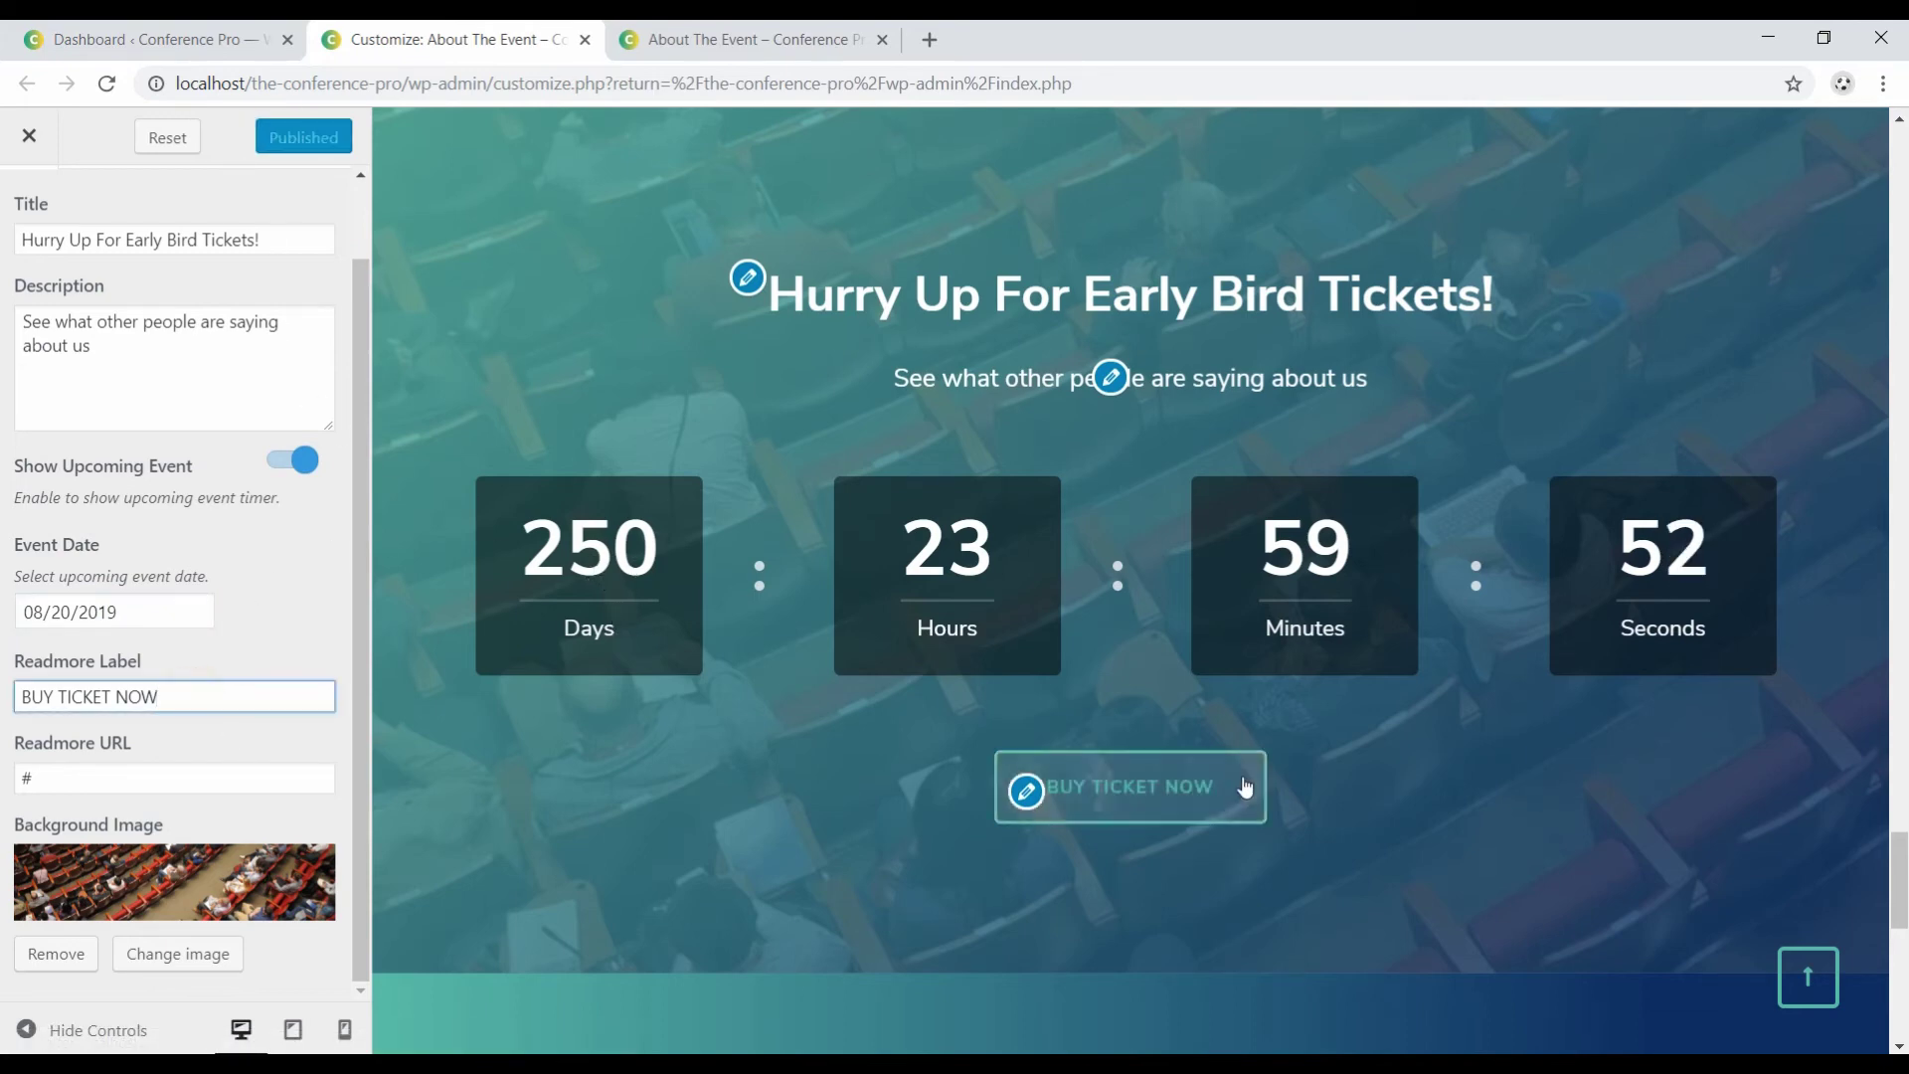
{"action": "left_click", "coordinate": [221, 776]}
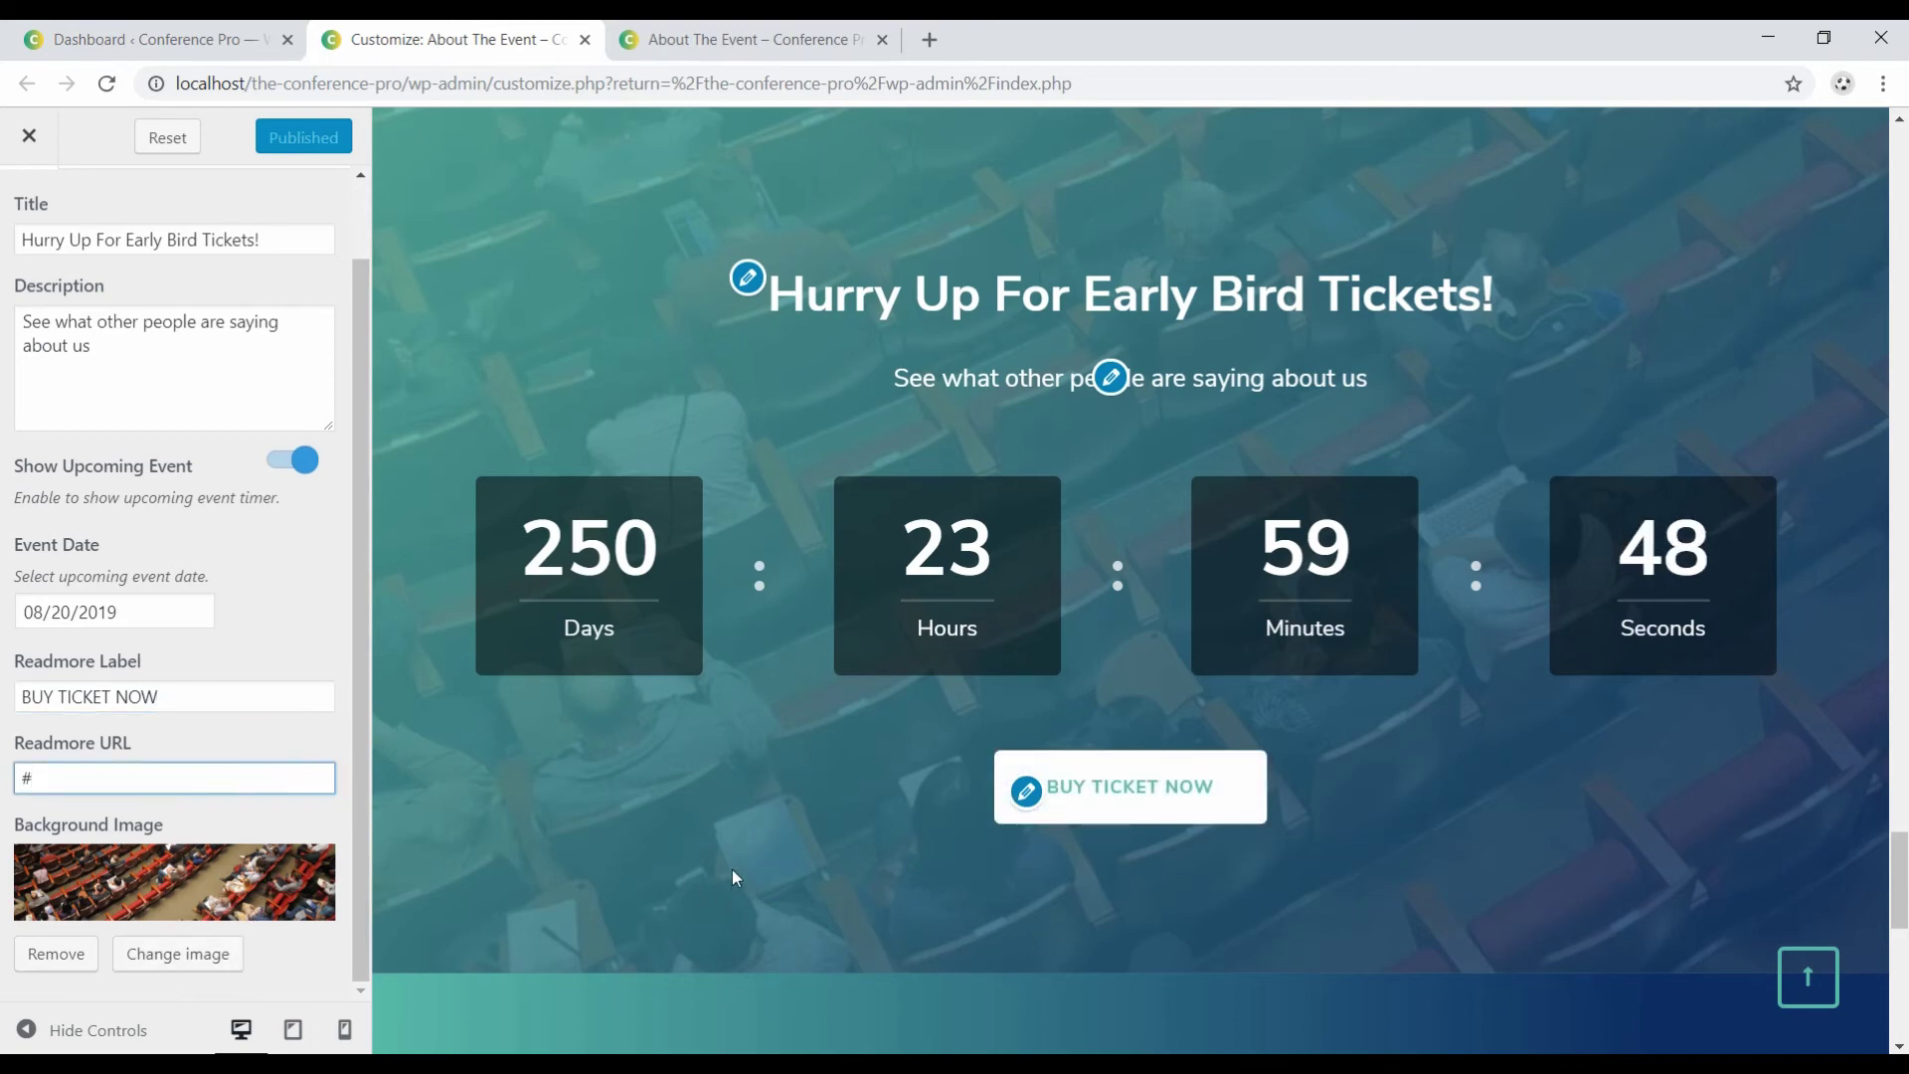
{"action": "scroll", "coordinate": [30, 179], "scroll_direction": "up", "scroll_amount": 1}
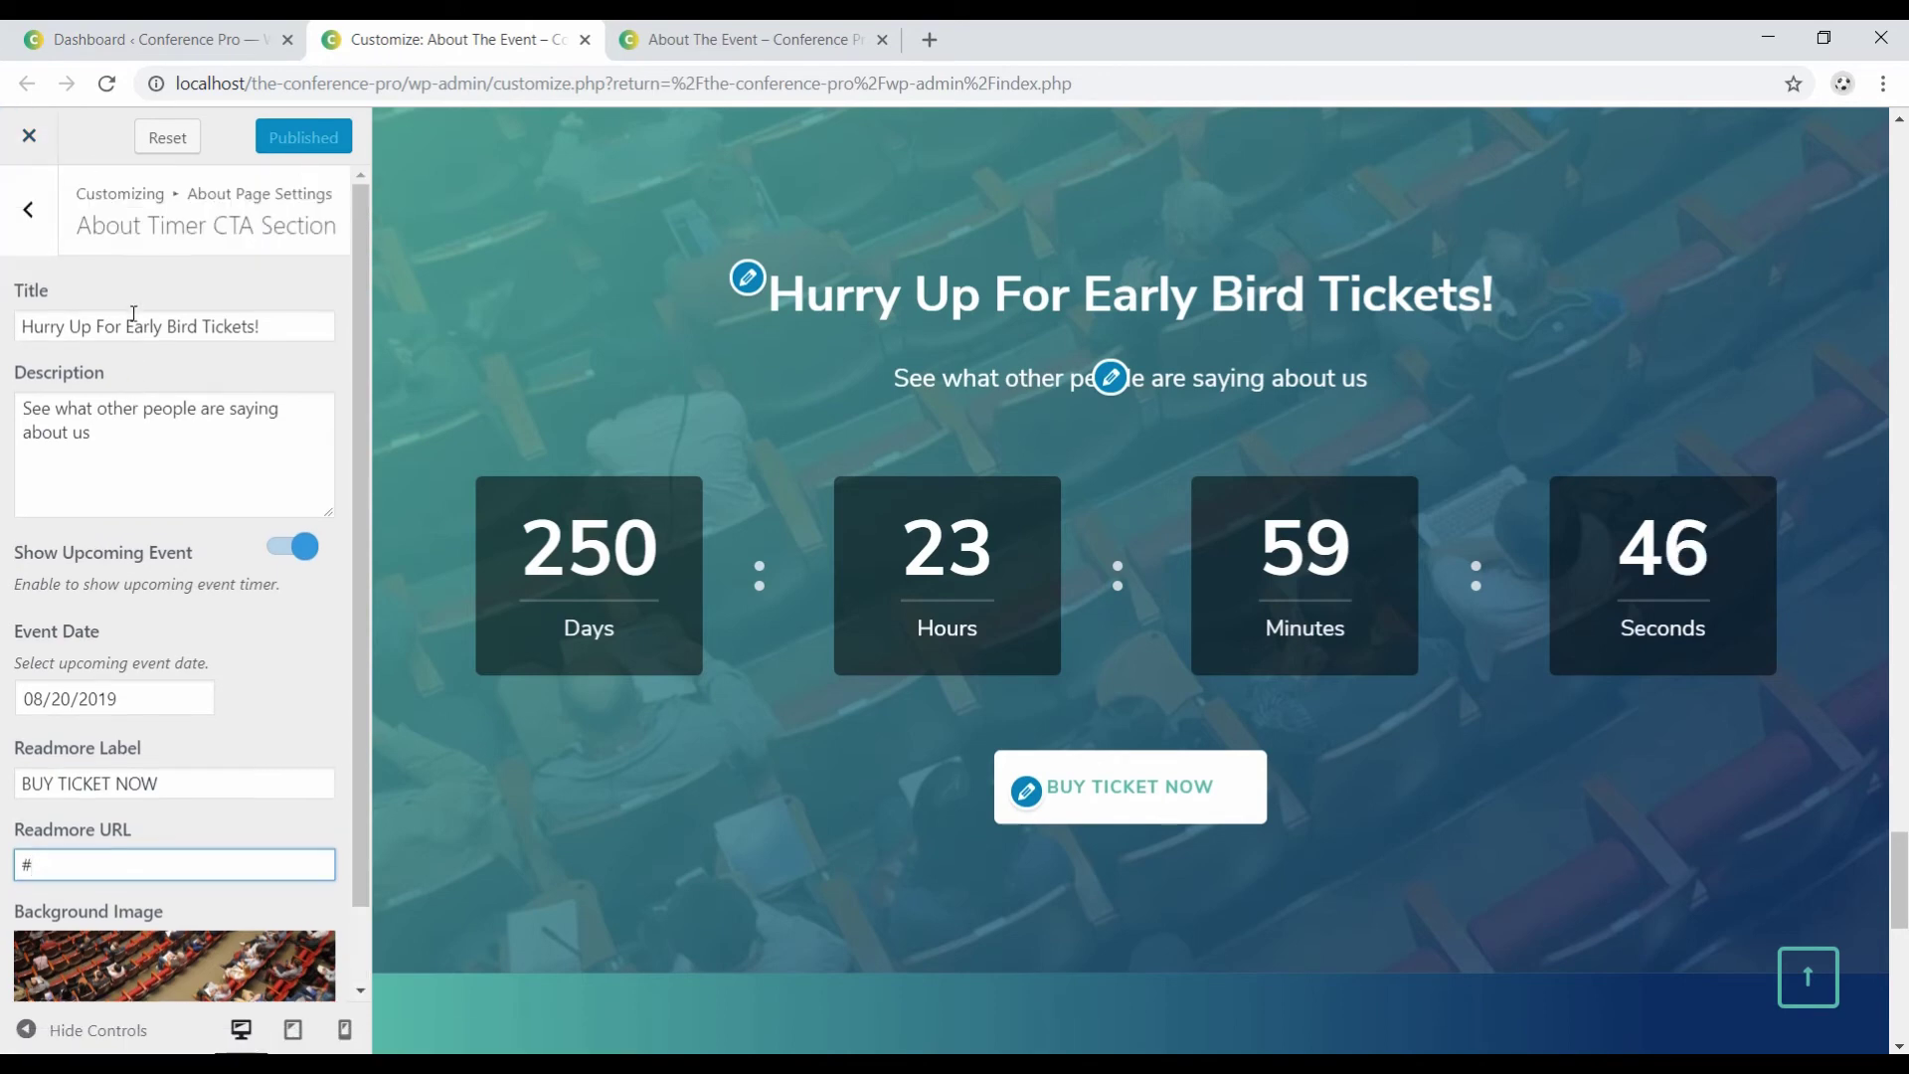
{"action": "left_click", "coordinate": [30, 211]}
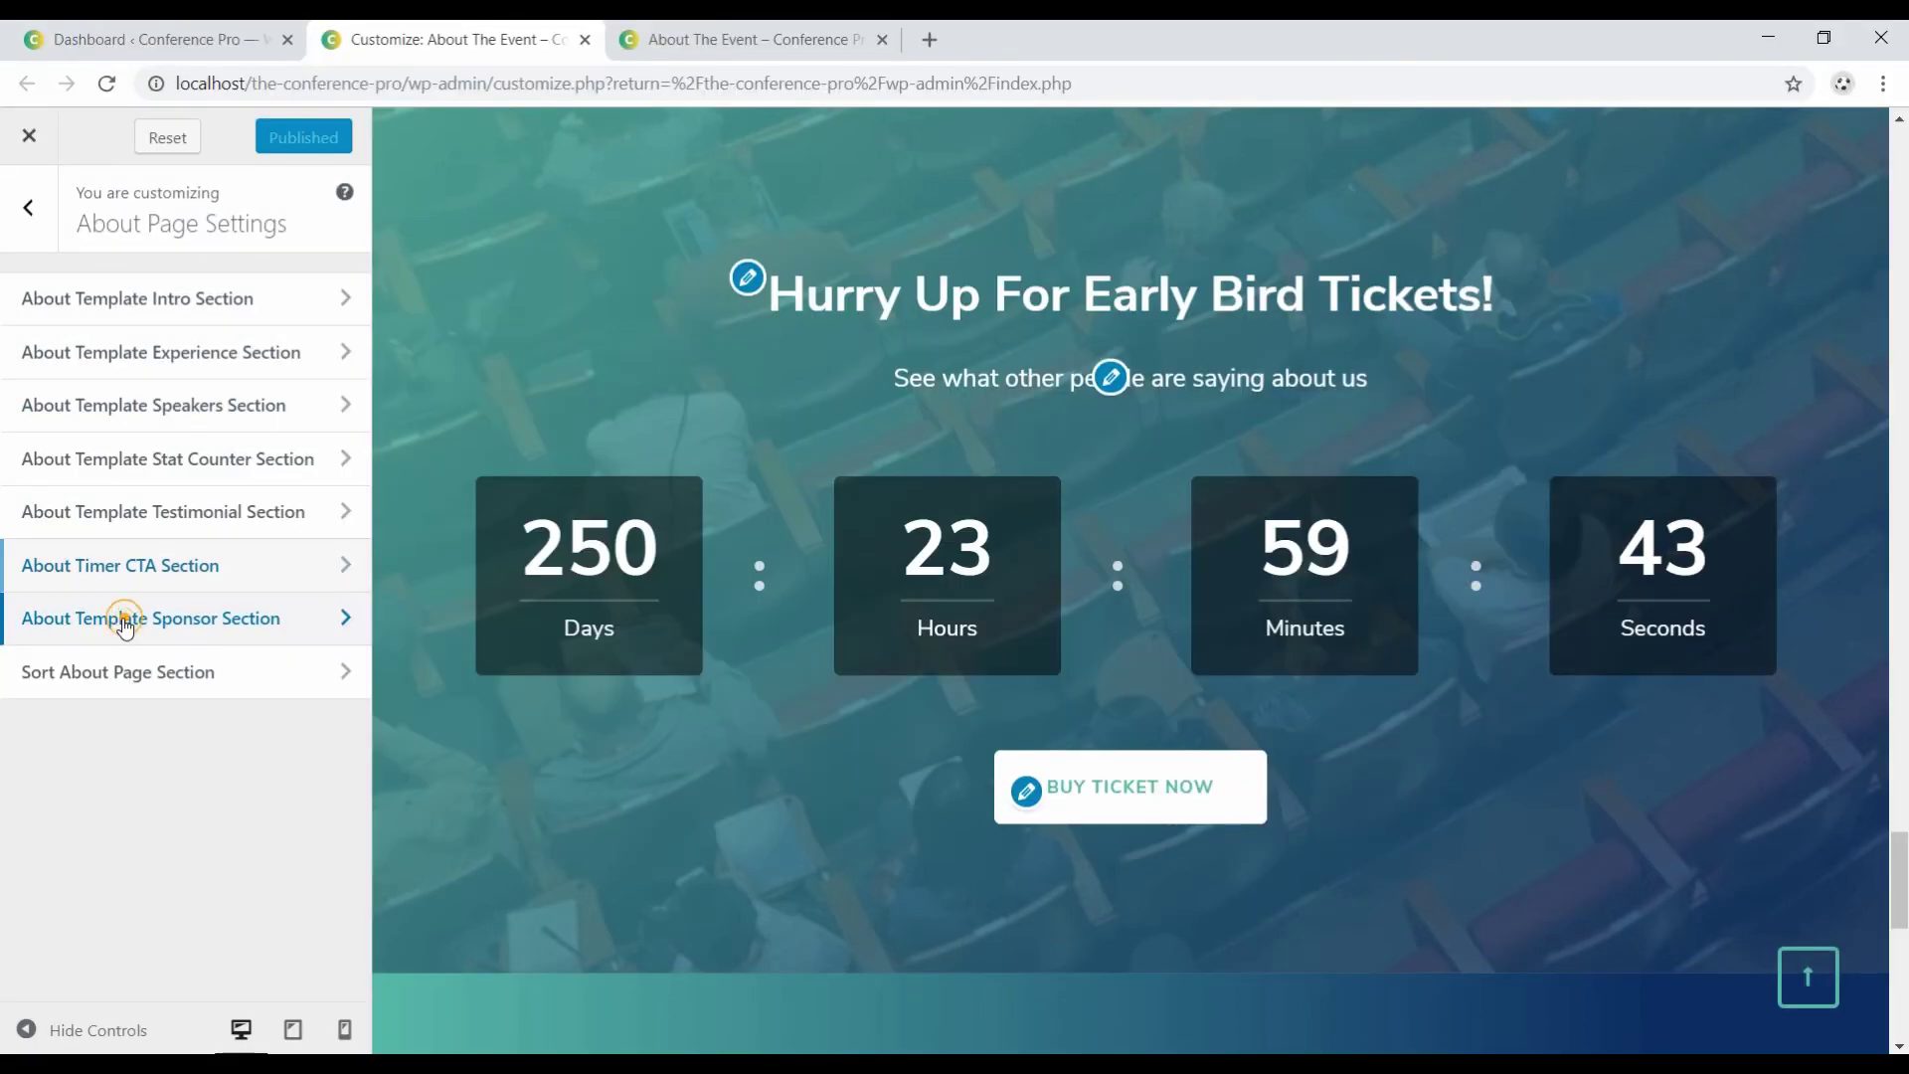
{"action": "left_click", "coordinate": [125, 623]}
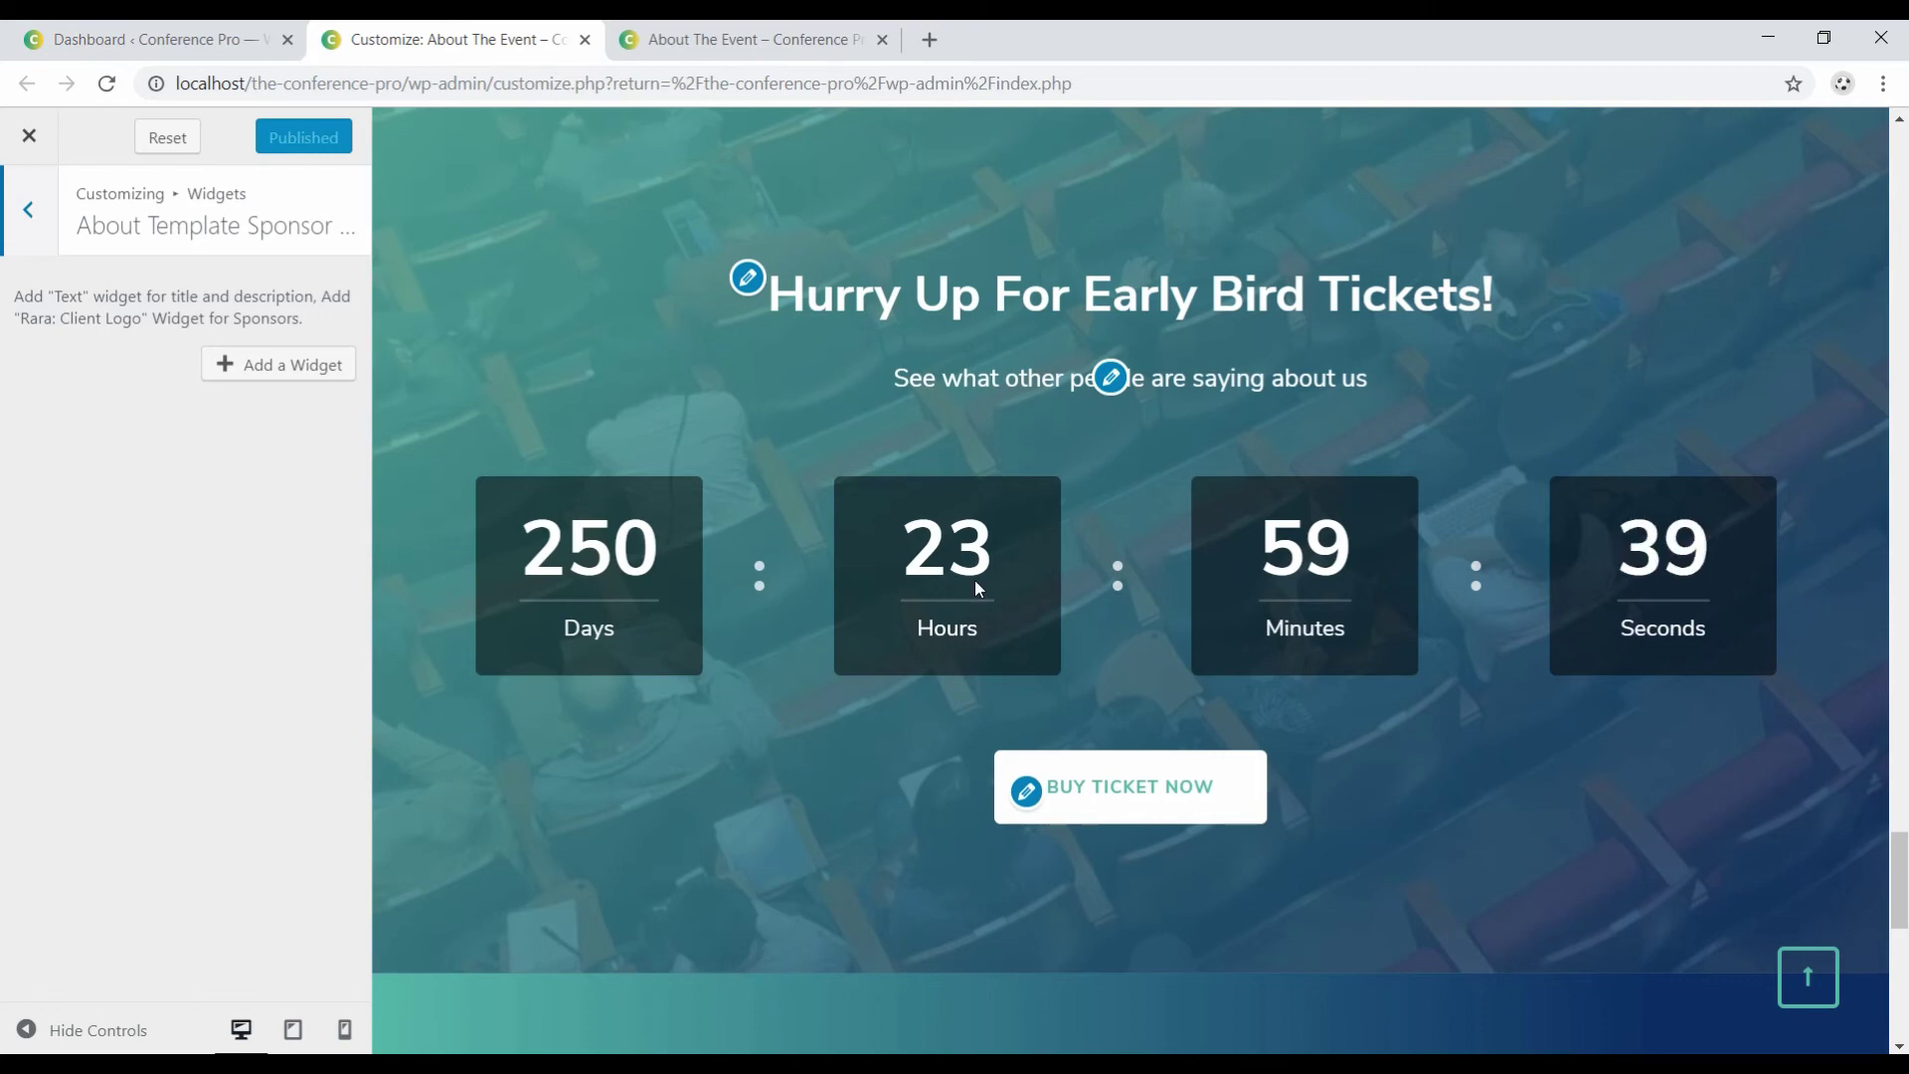
Add a Text widget titled "Our Event Sponsors" to the sponsor section.
{"action": "left_click", "coordinate": [302, 378]}
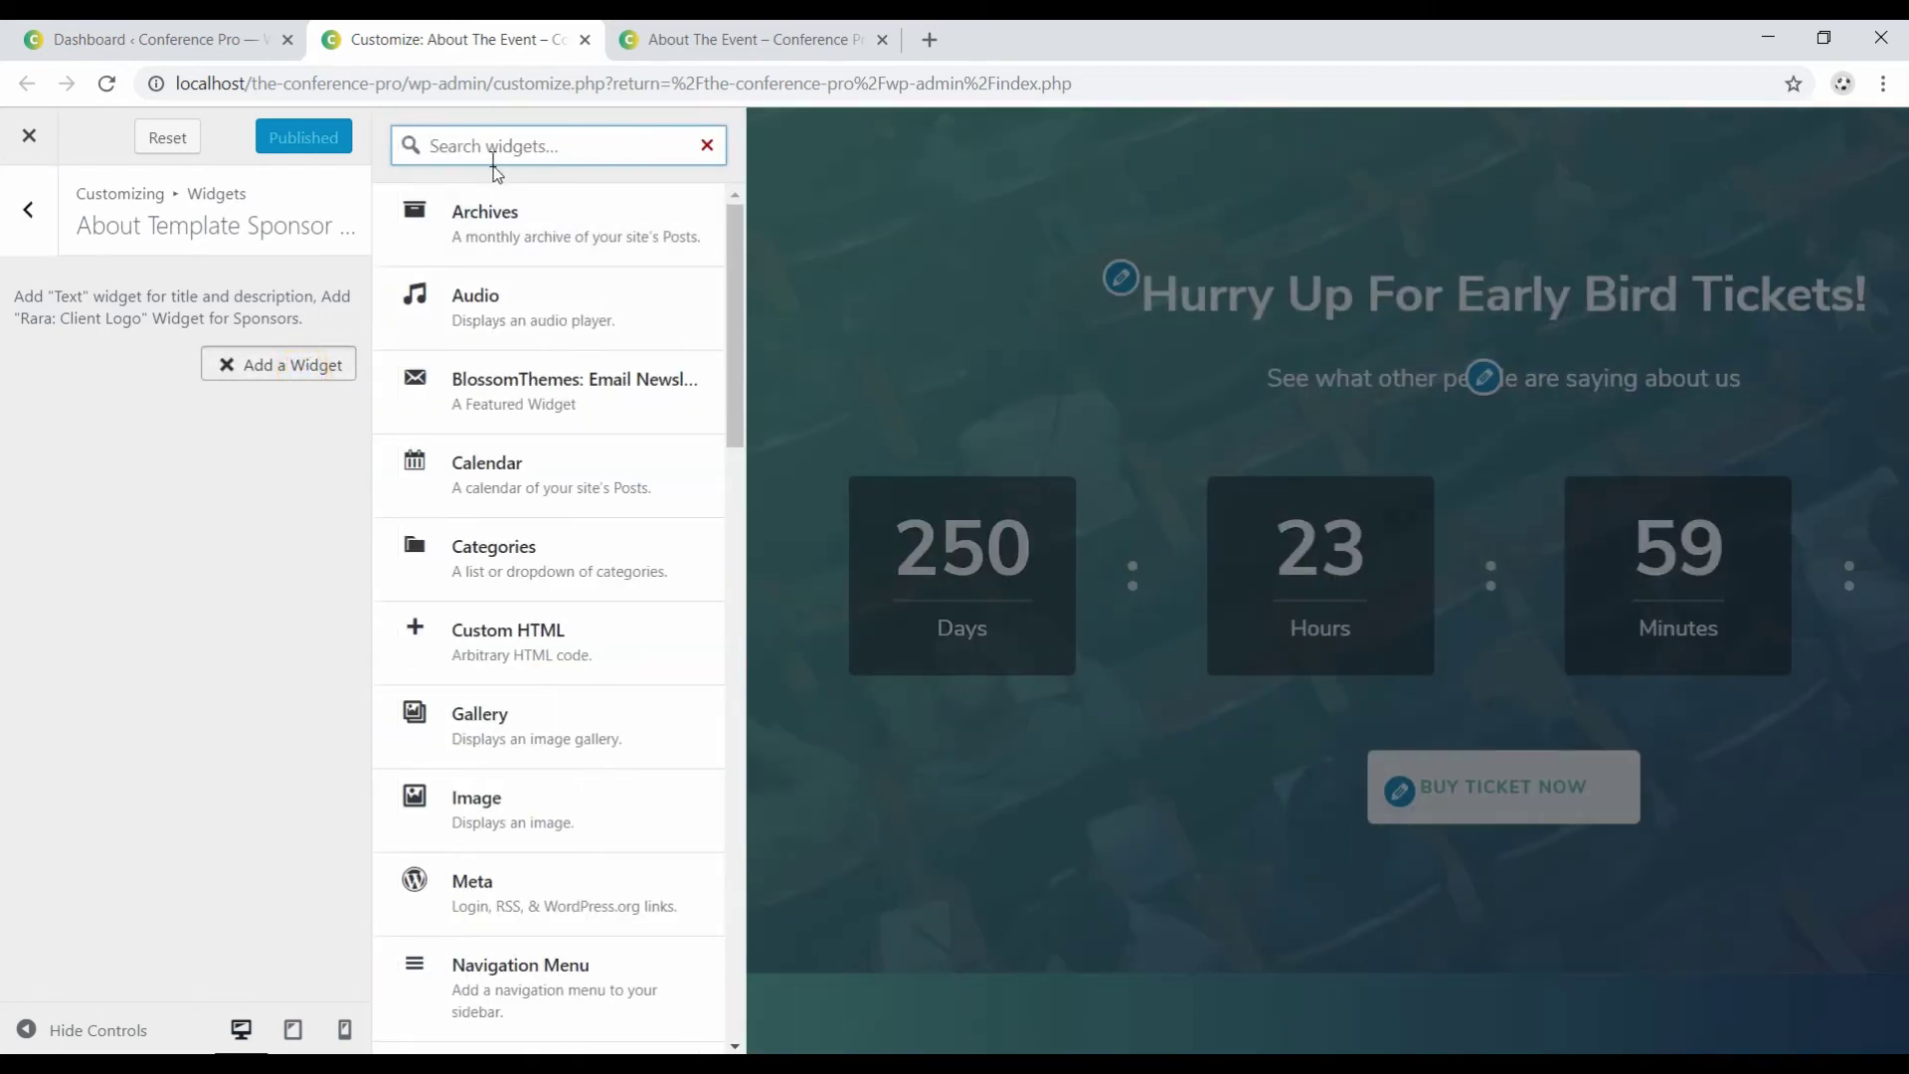
{"action": "type", "text": "tex"}
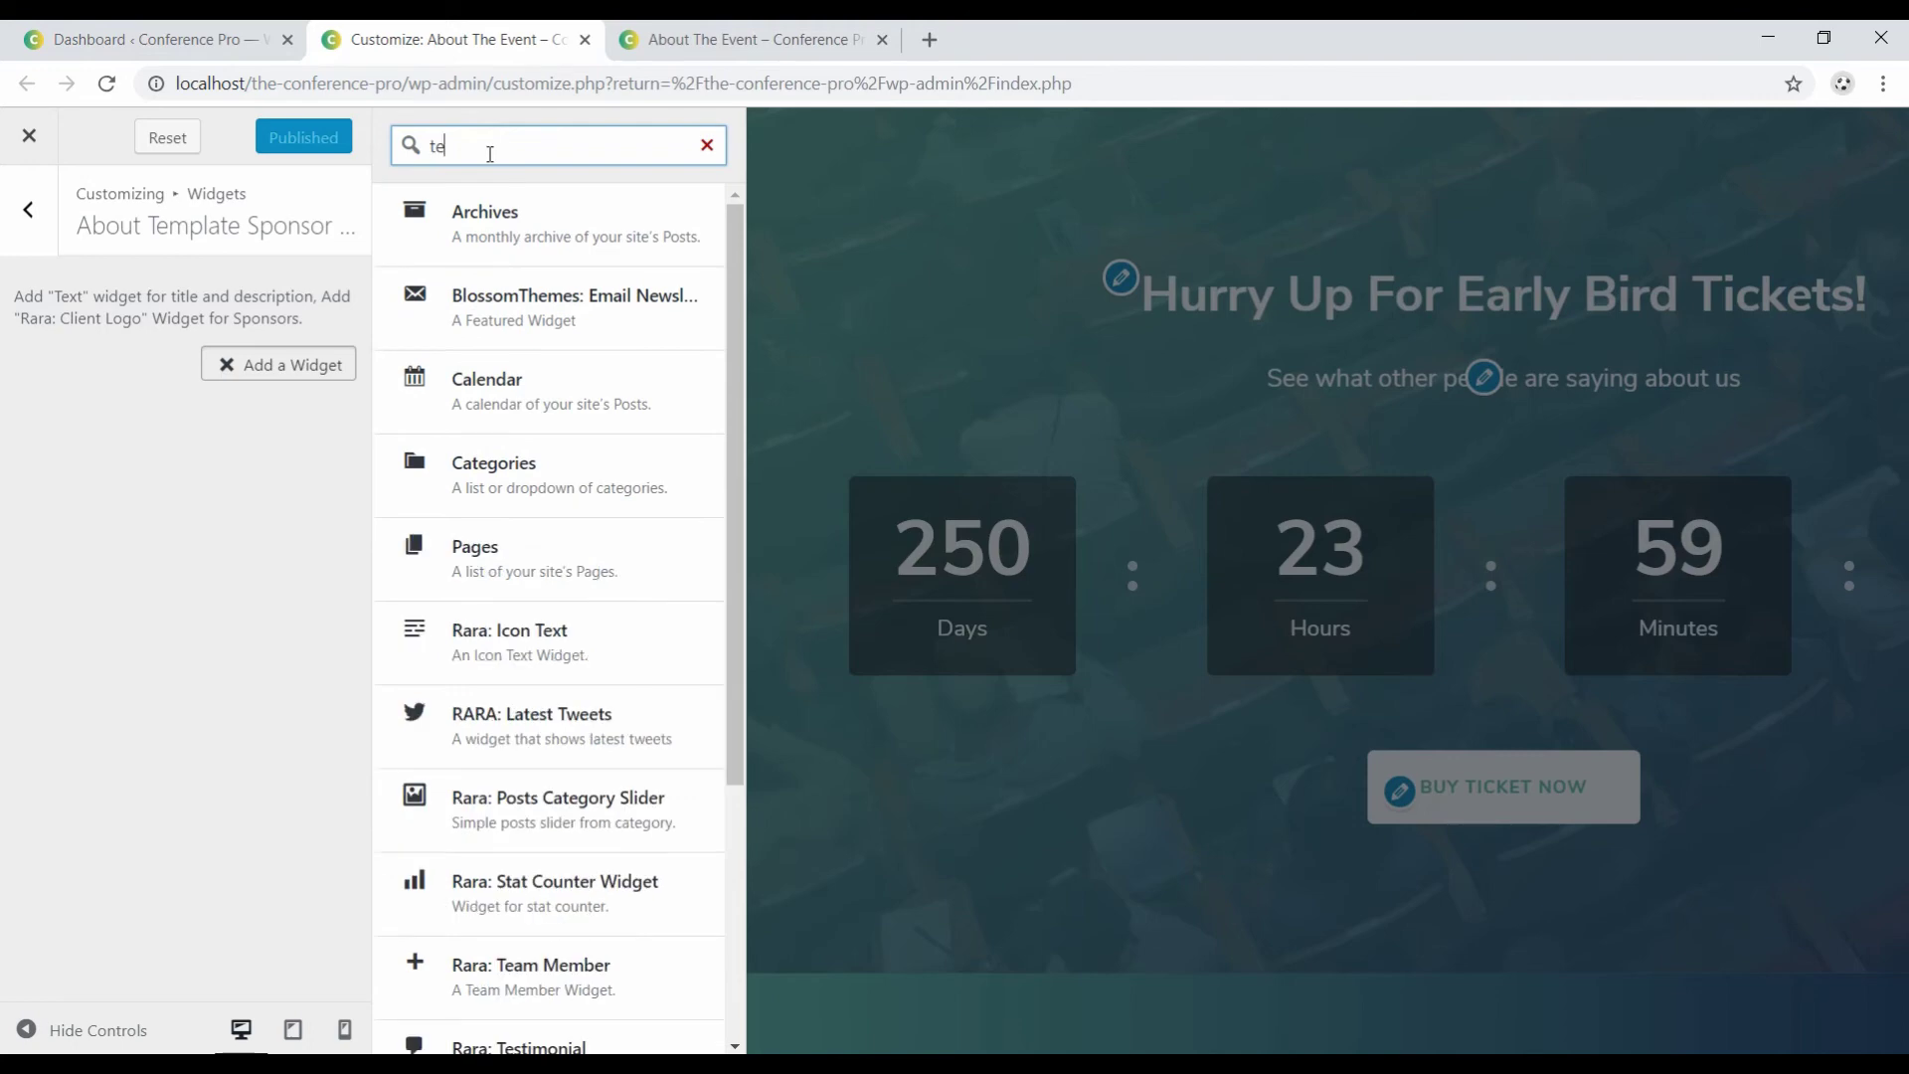
{"action": "left_click", "coordinate": [480, 299]}
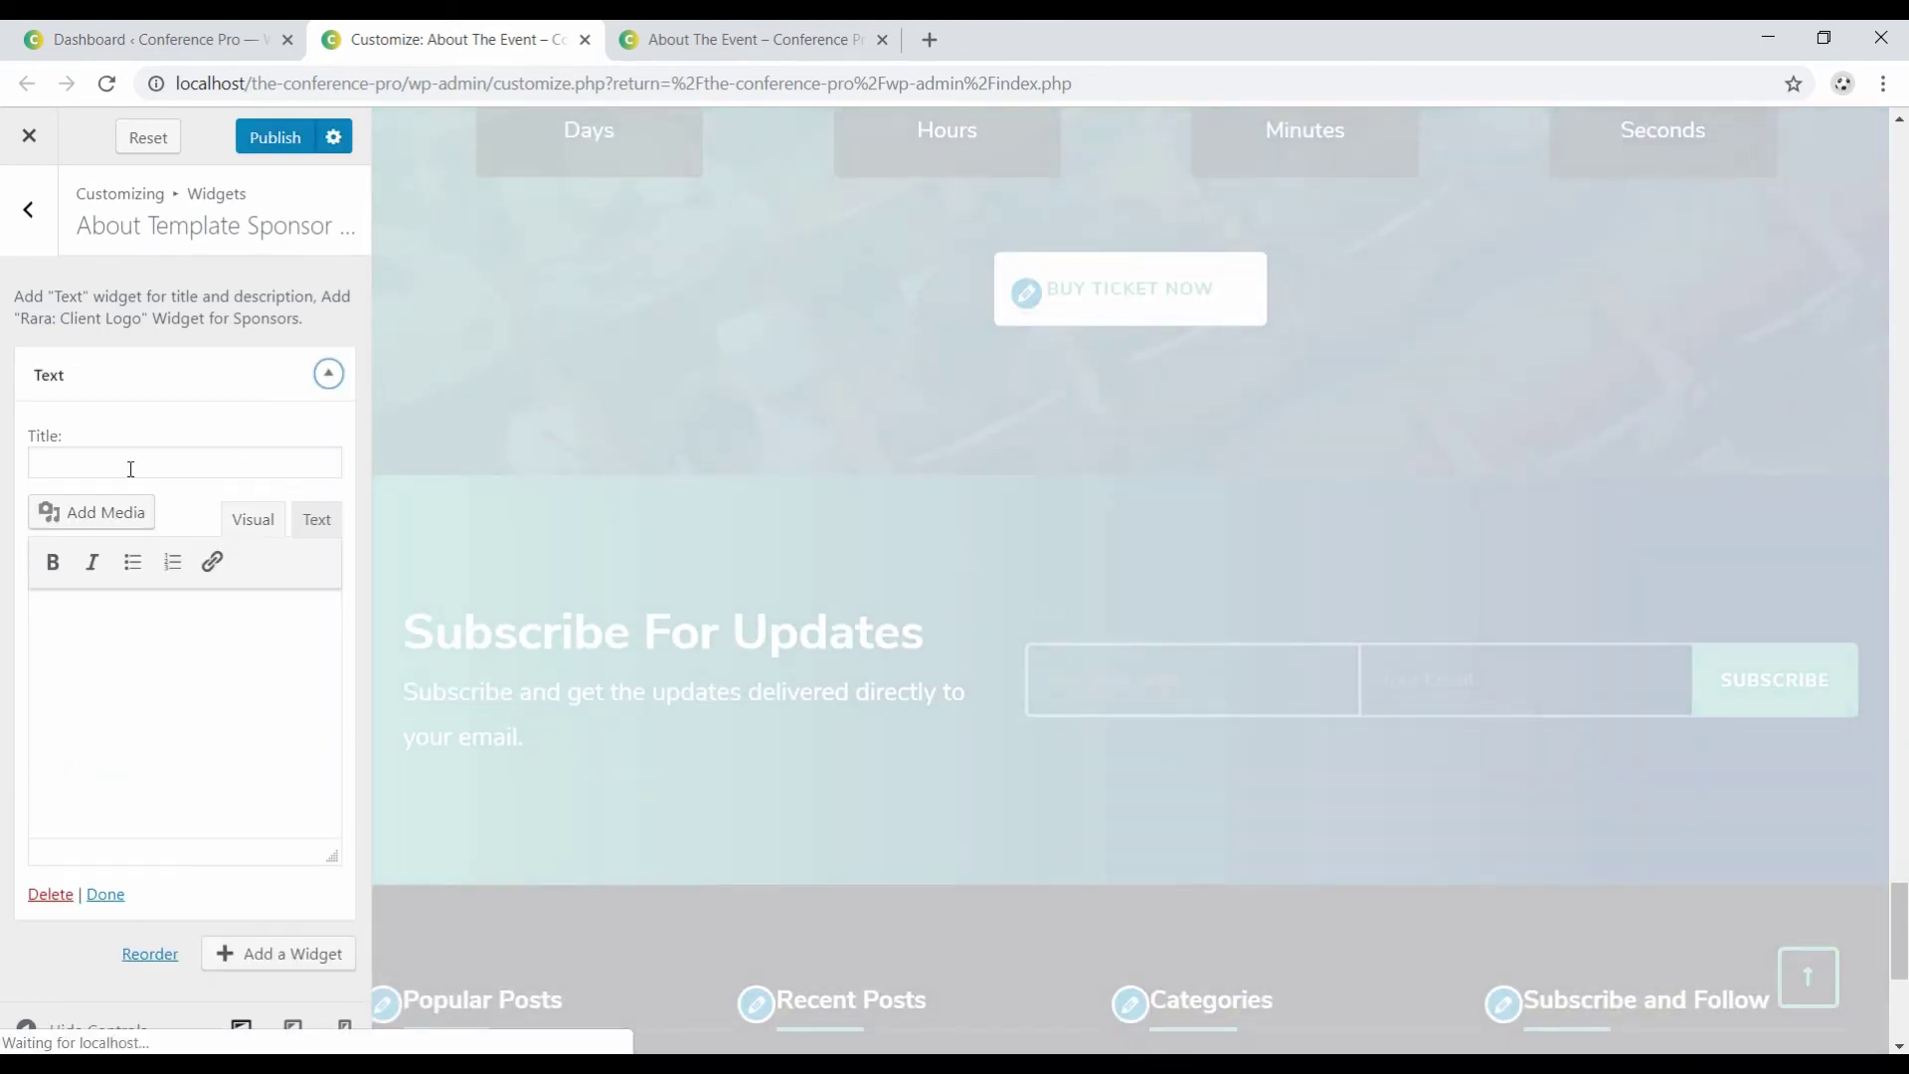
{"action": "left_click", "coordinate": [131, 464]}
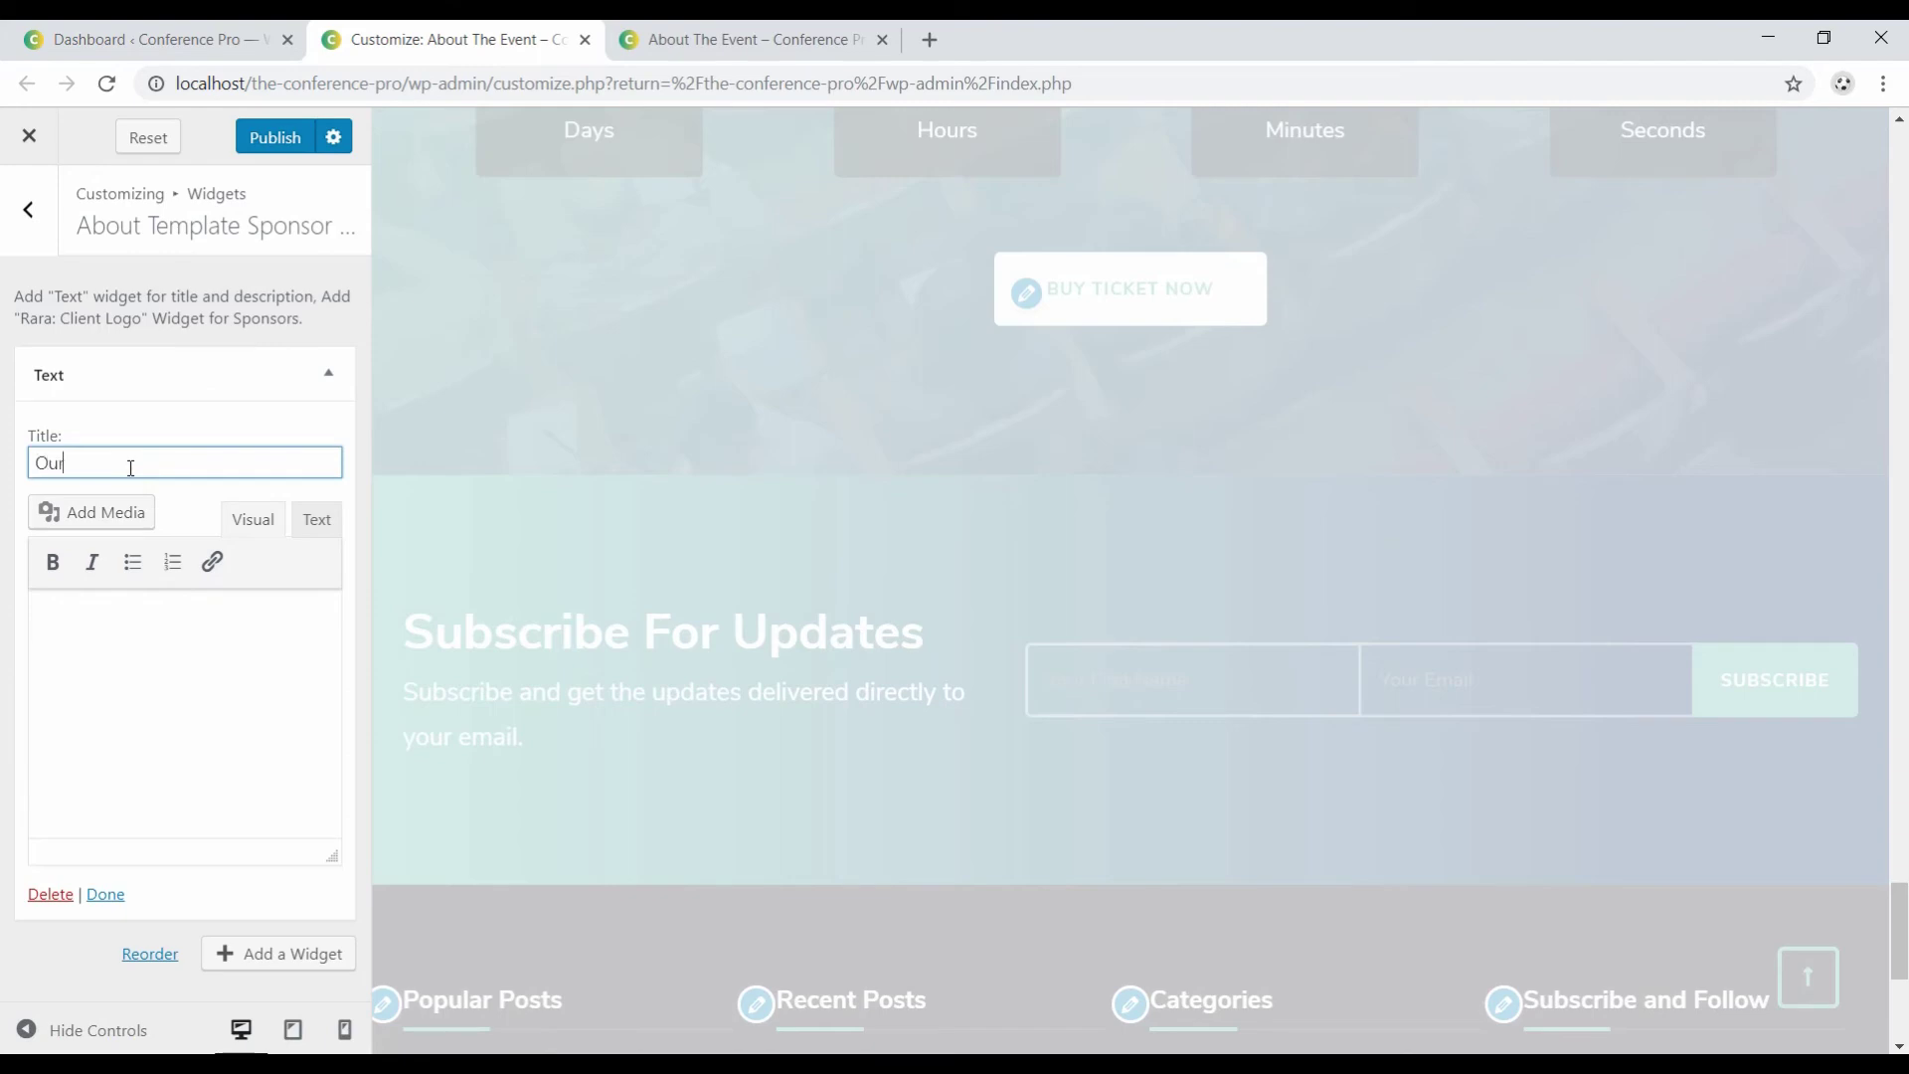
{"action": "type", "text": "Event"}
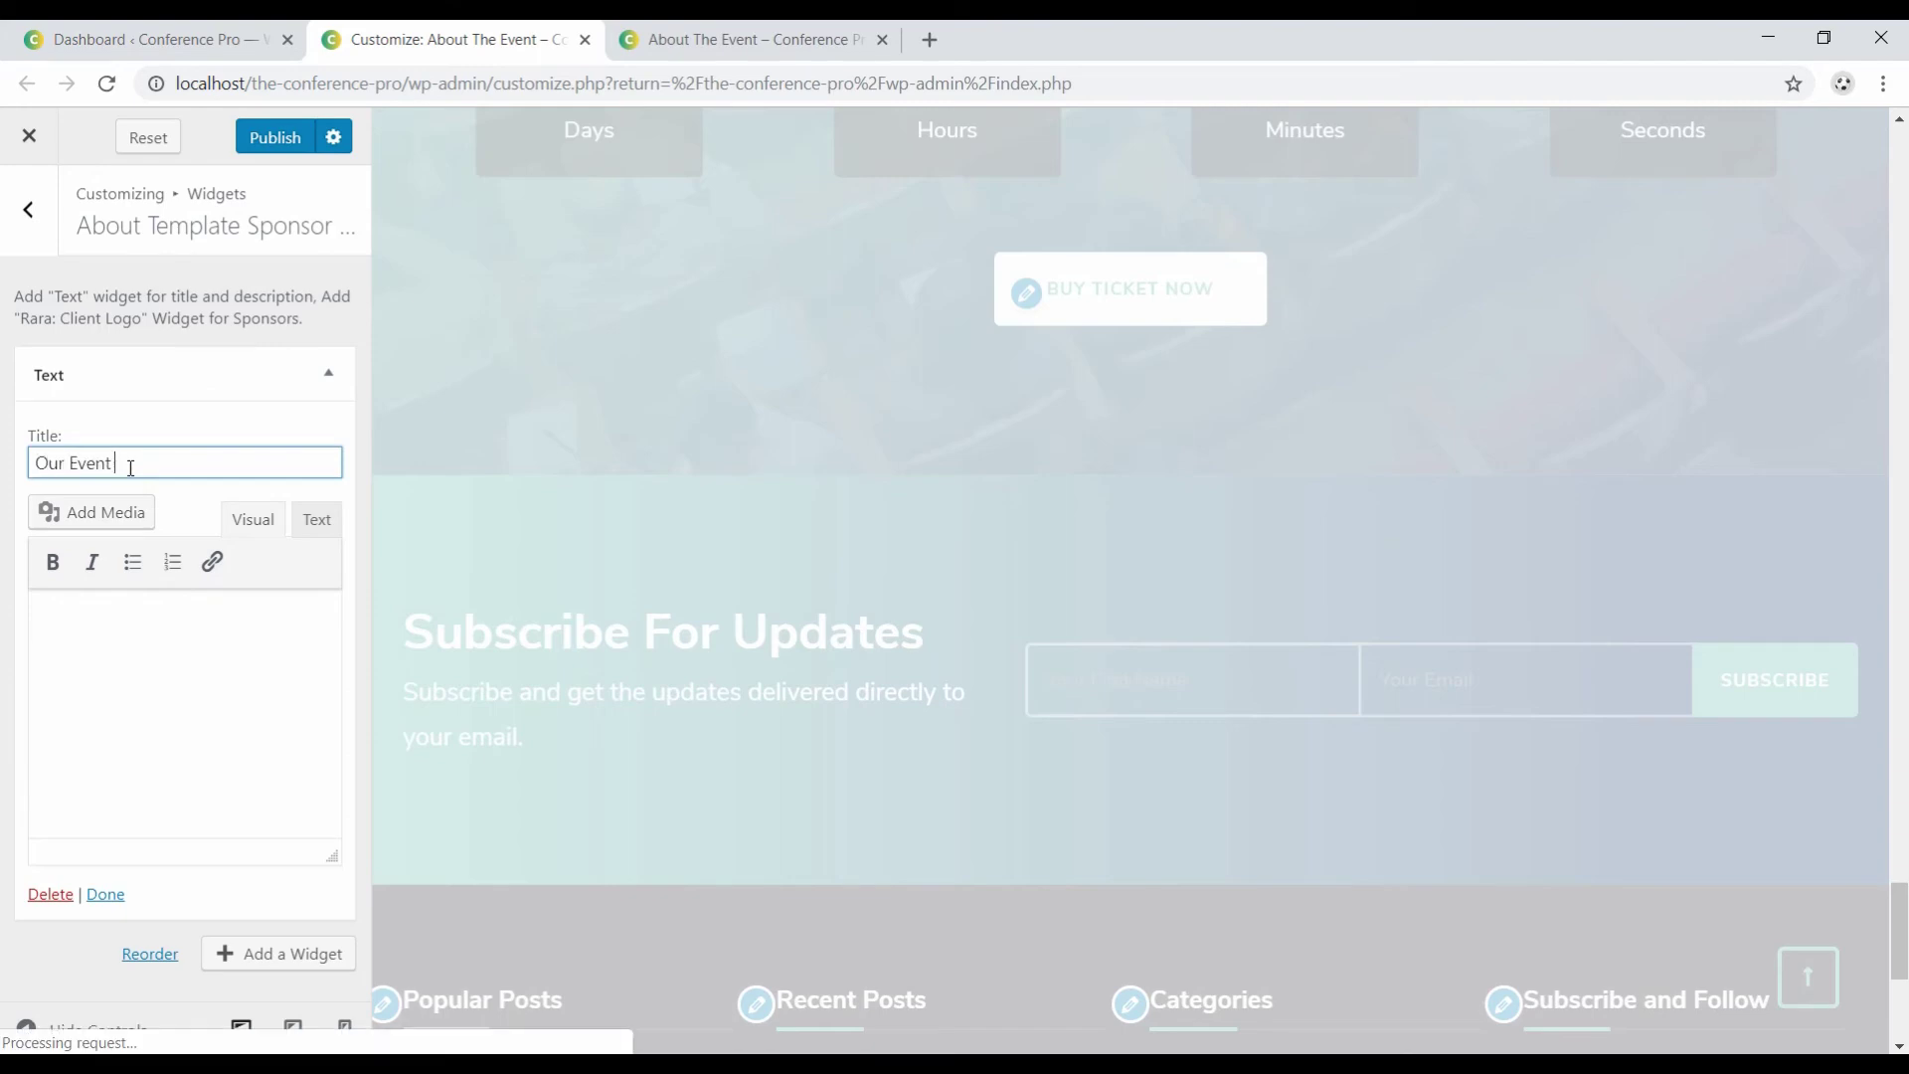
{"action": "type", "text": " Sponsors"}
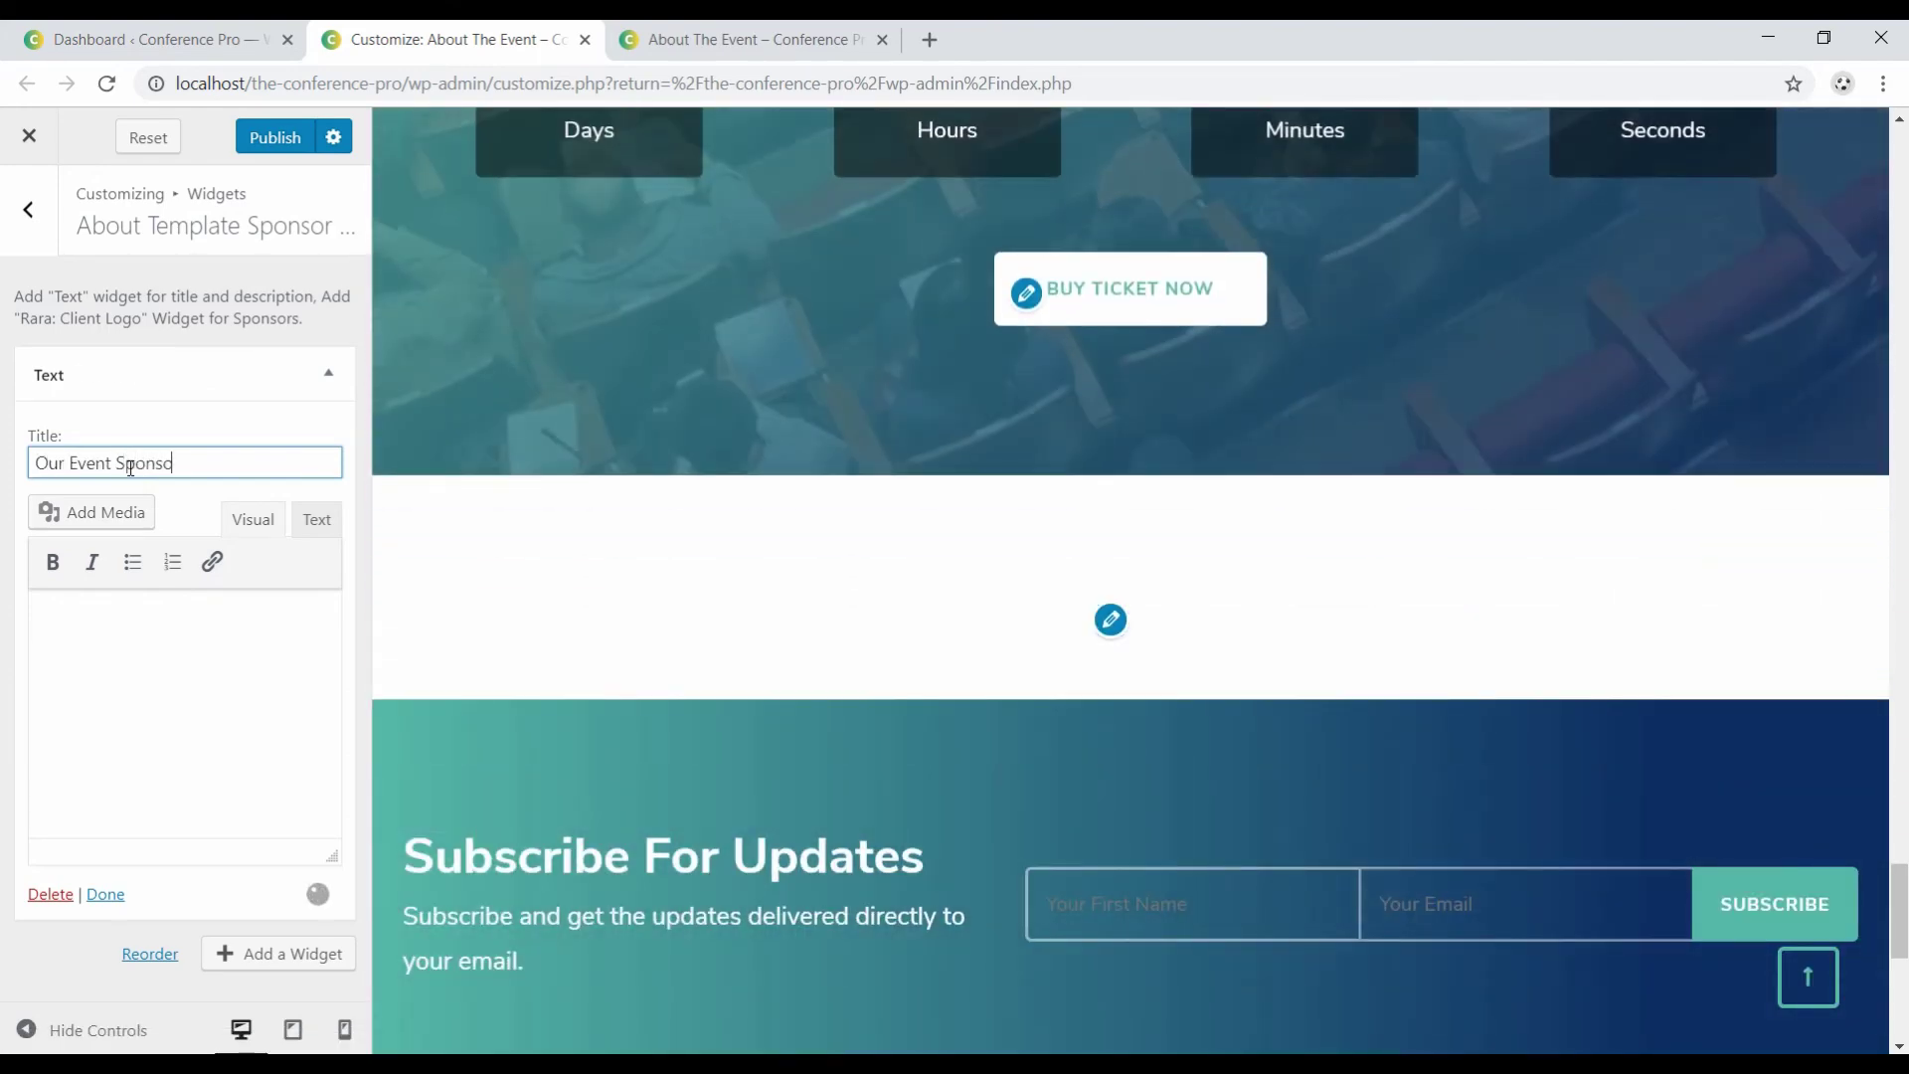
Enter "Check who makes the event possible." as the Text widget's description and collapse the widget.
{"action": "left_click", "coordinate": [126, 617]}
{"action": "type", "text": "C"}
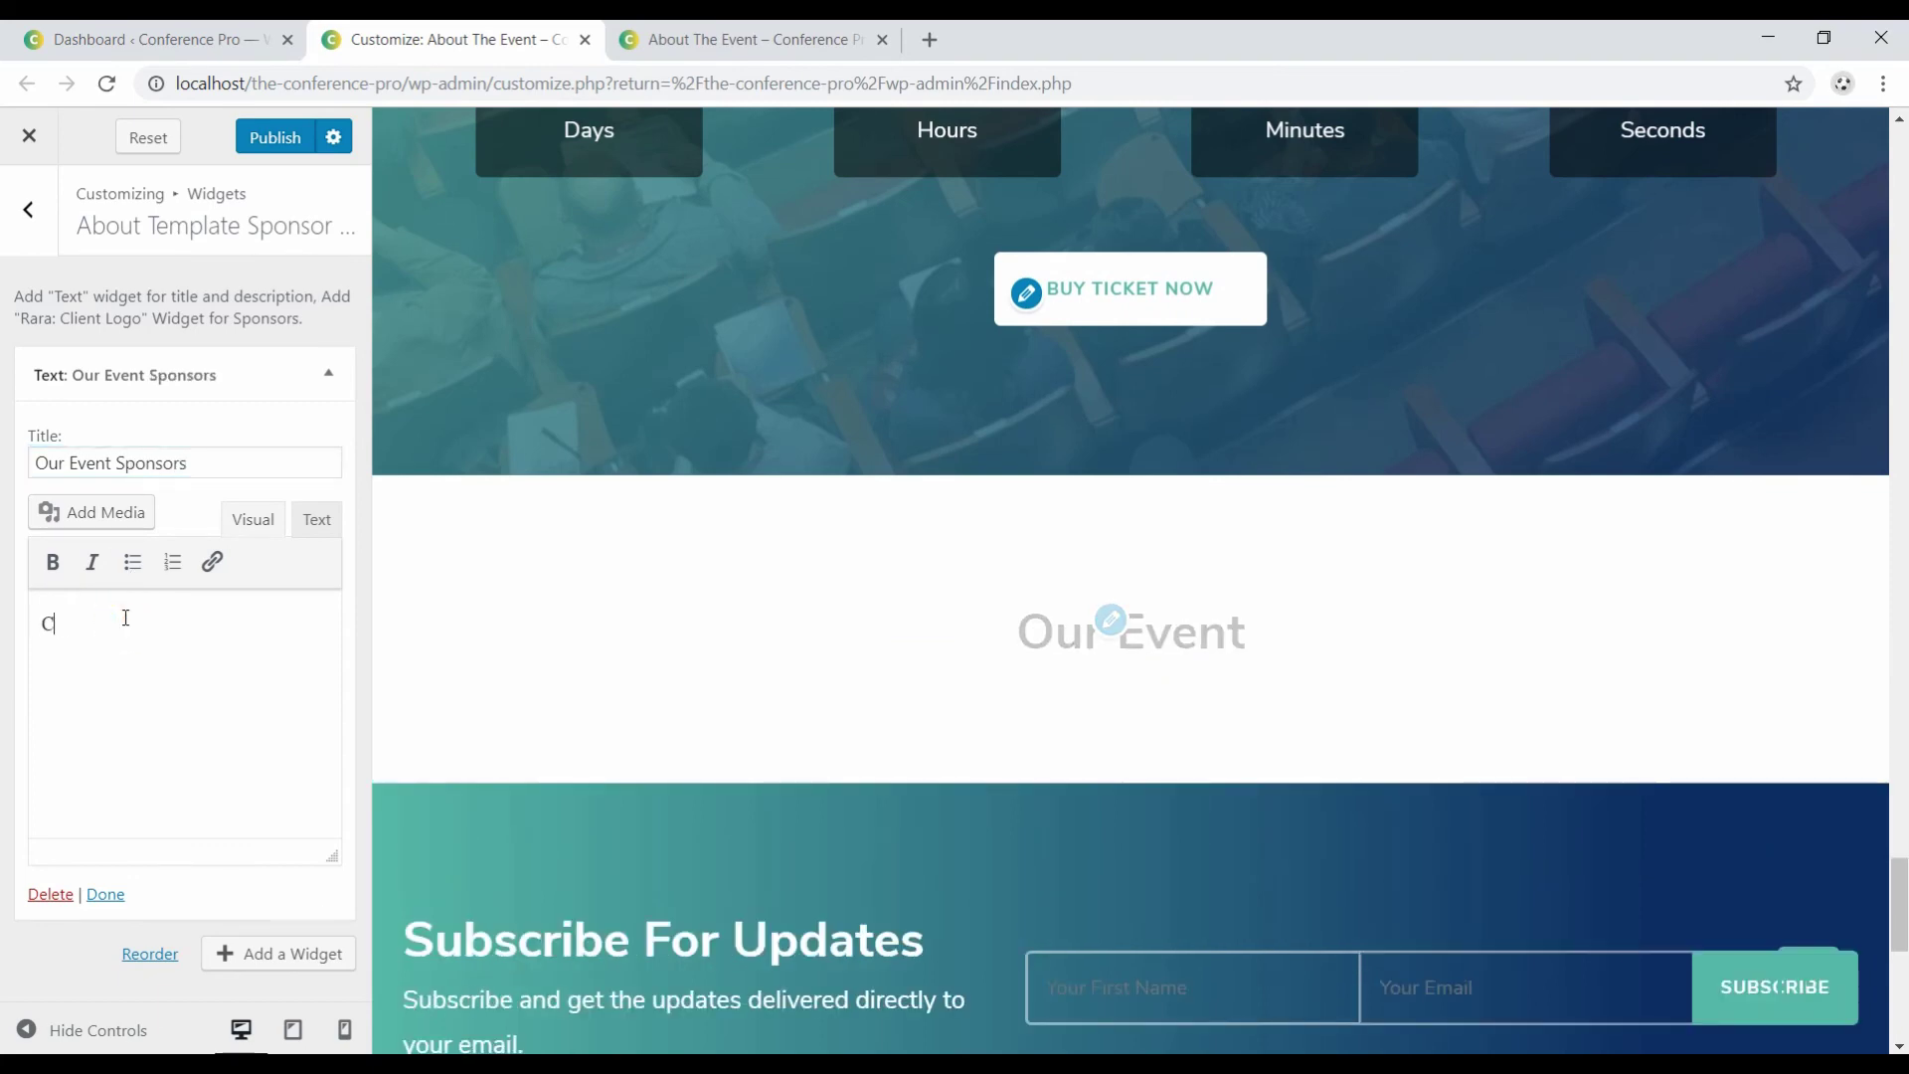
{"action": "type", "text": "heck who"}
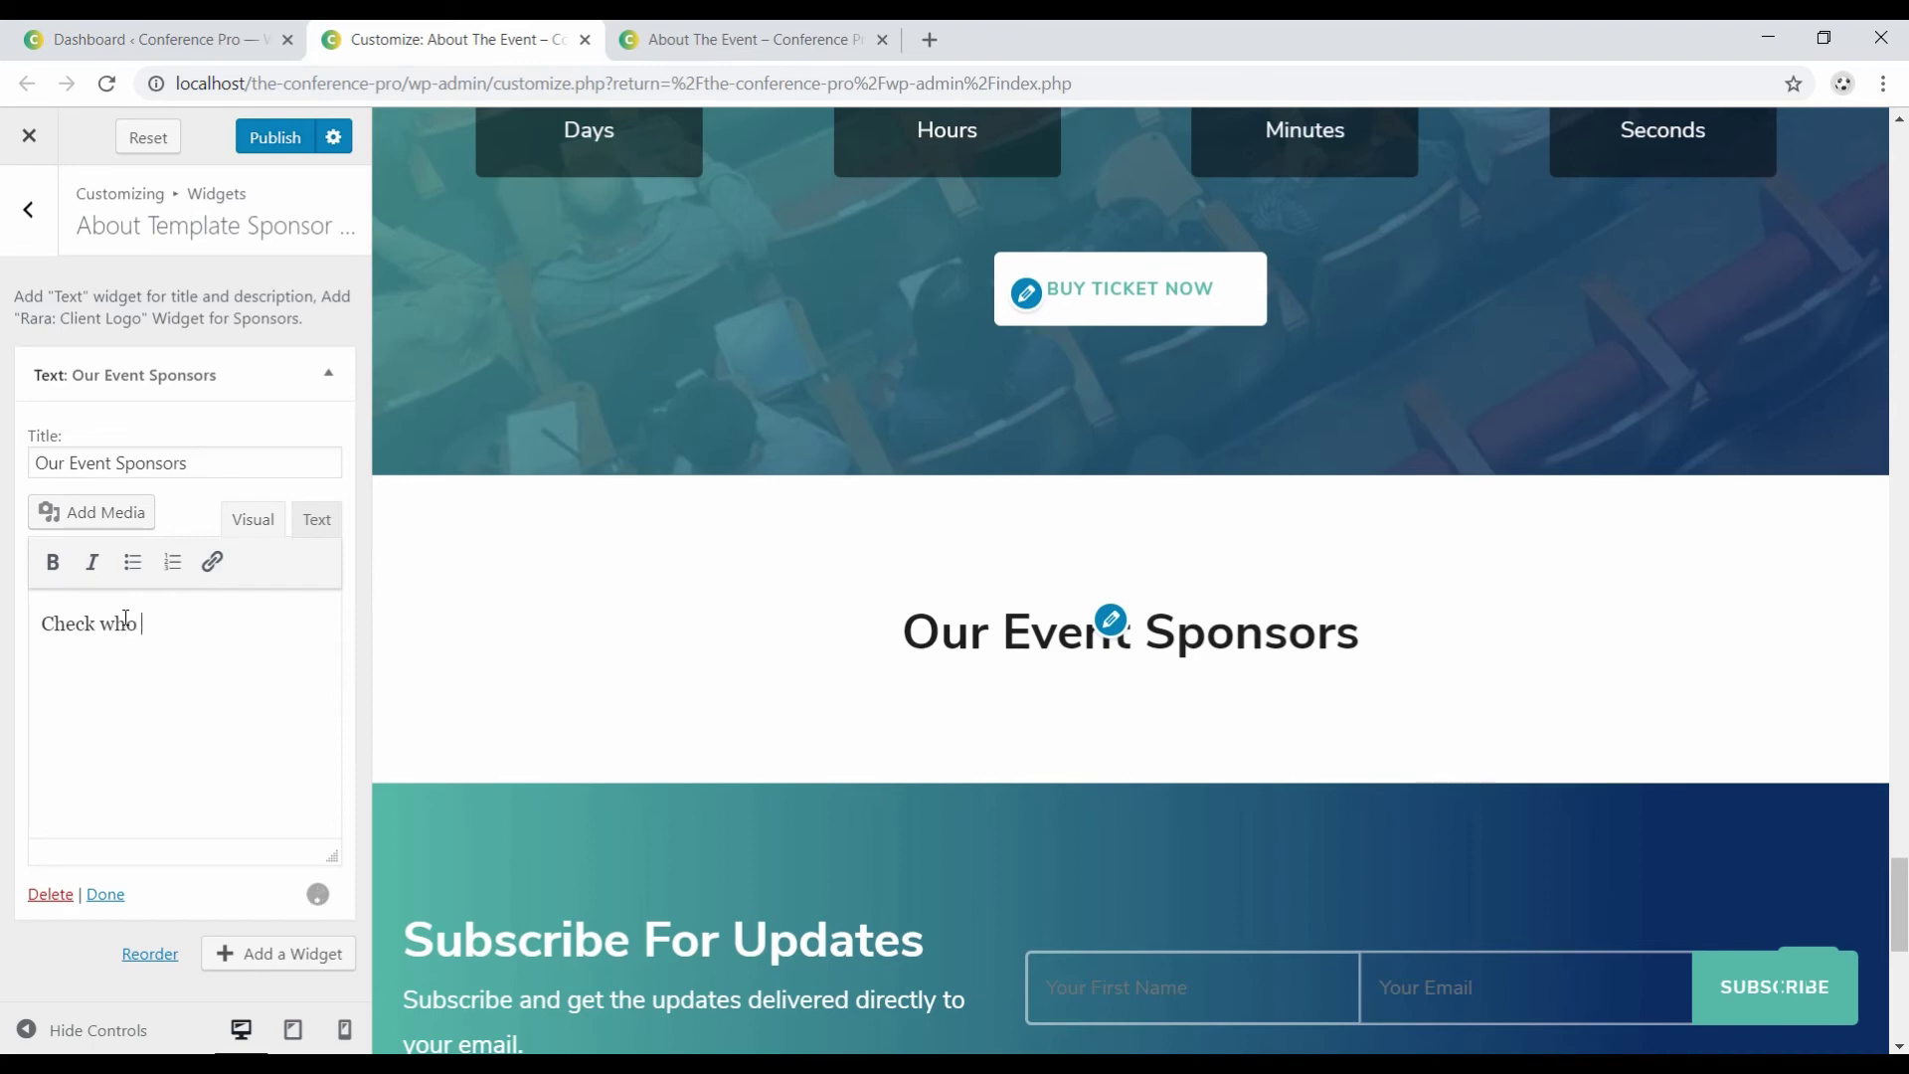
{"action": "type", "text": " makes the "}
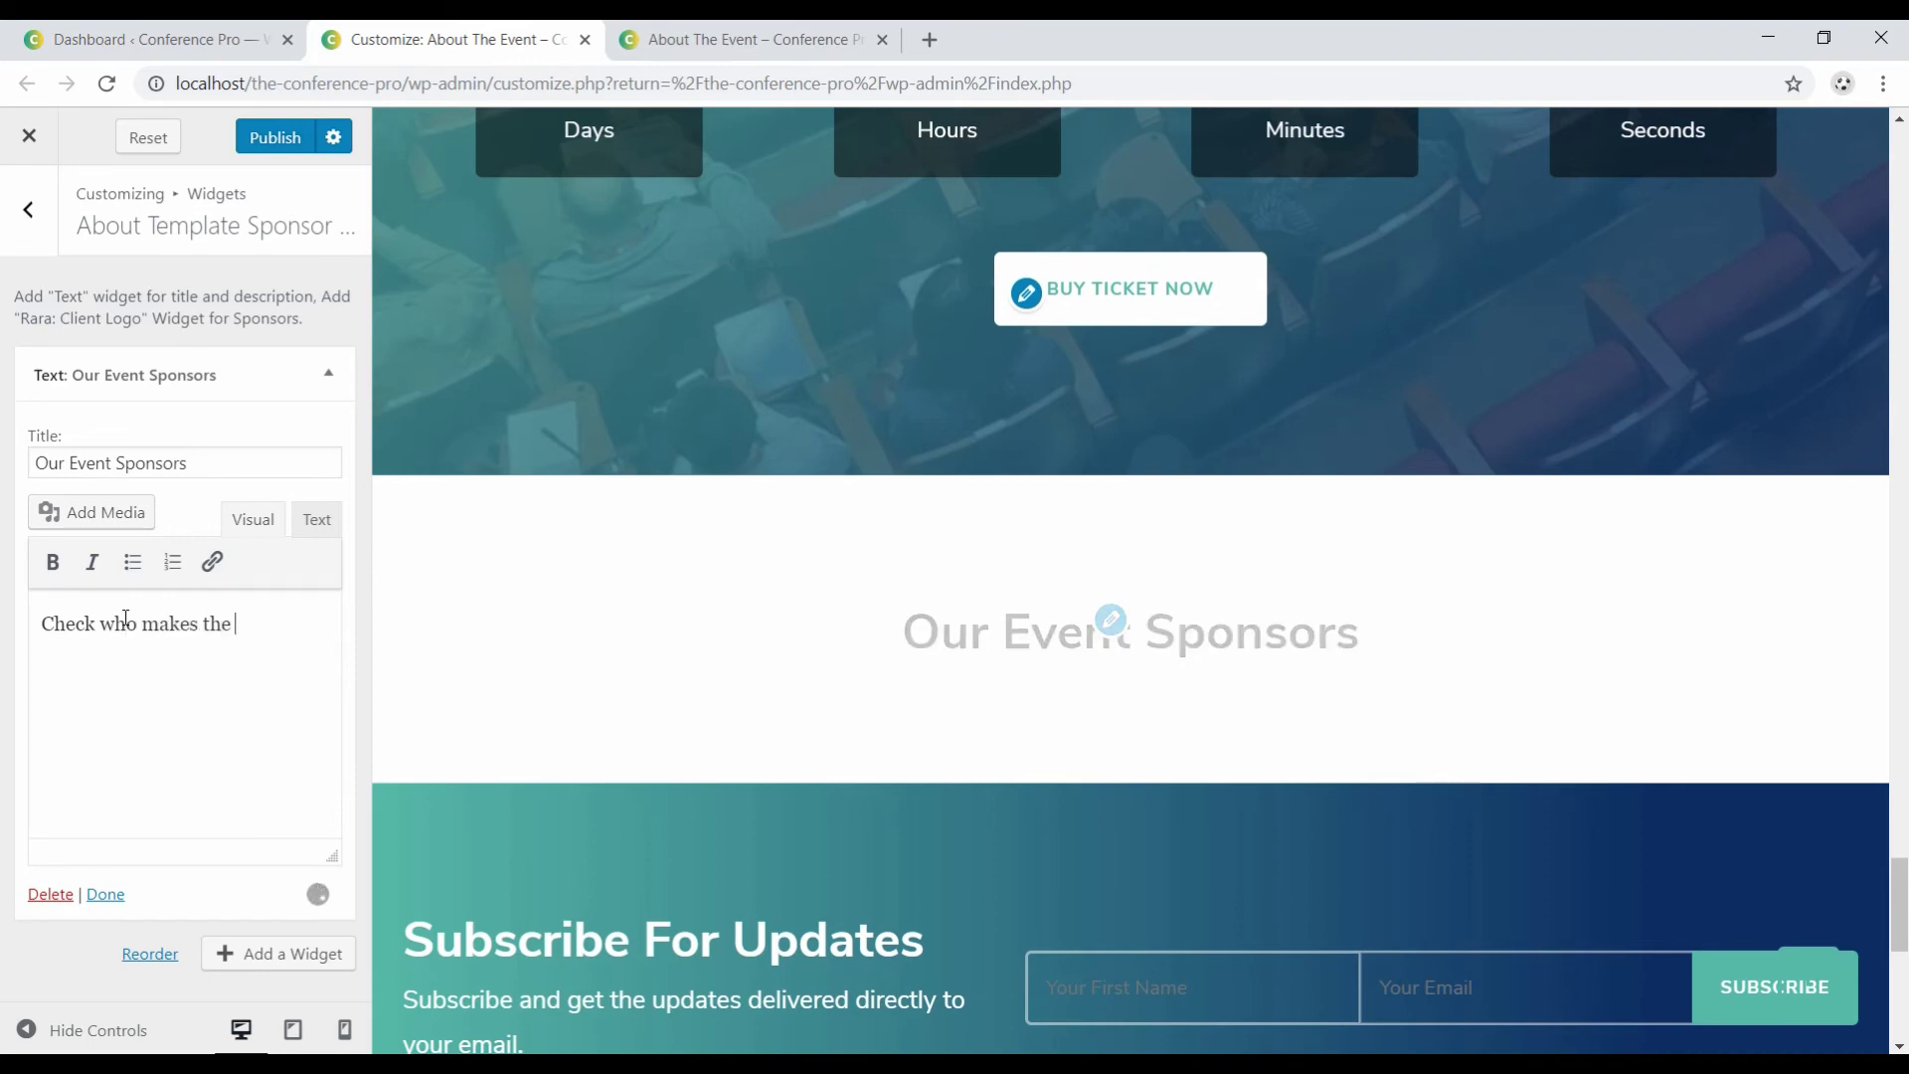
{"action": "type", "text": "event possible."}
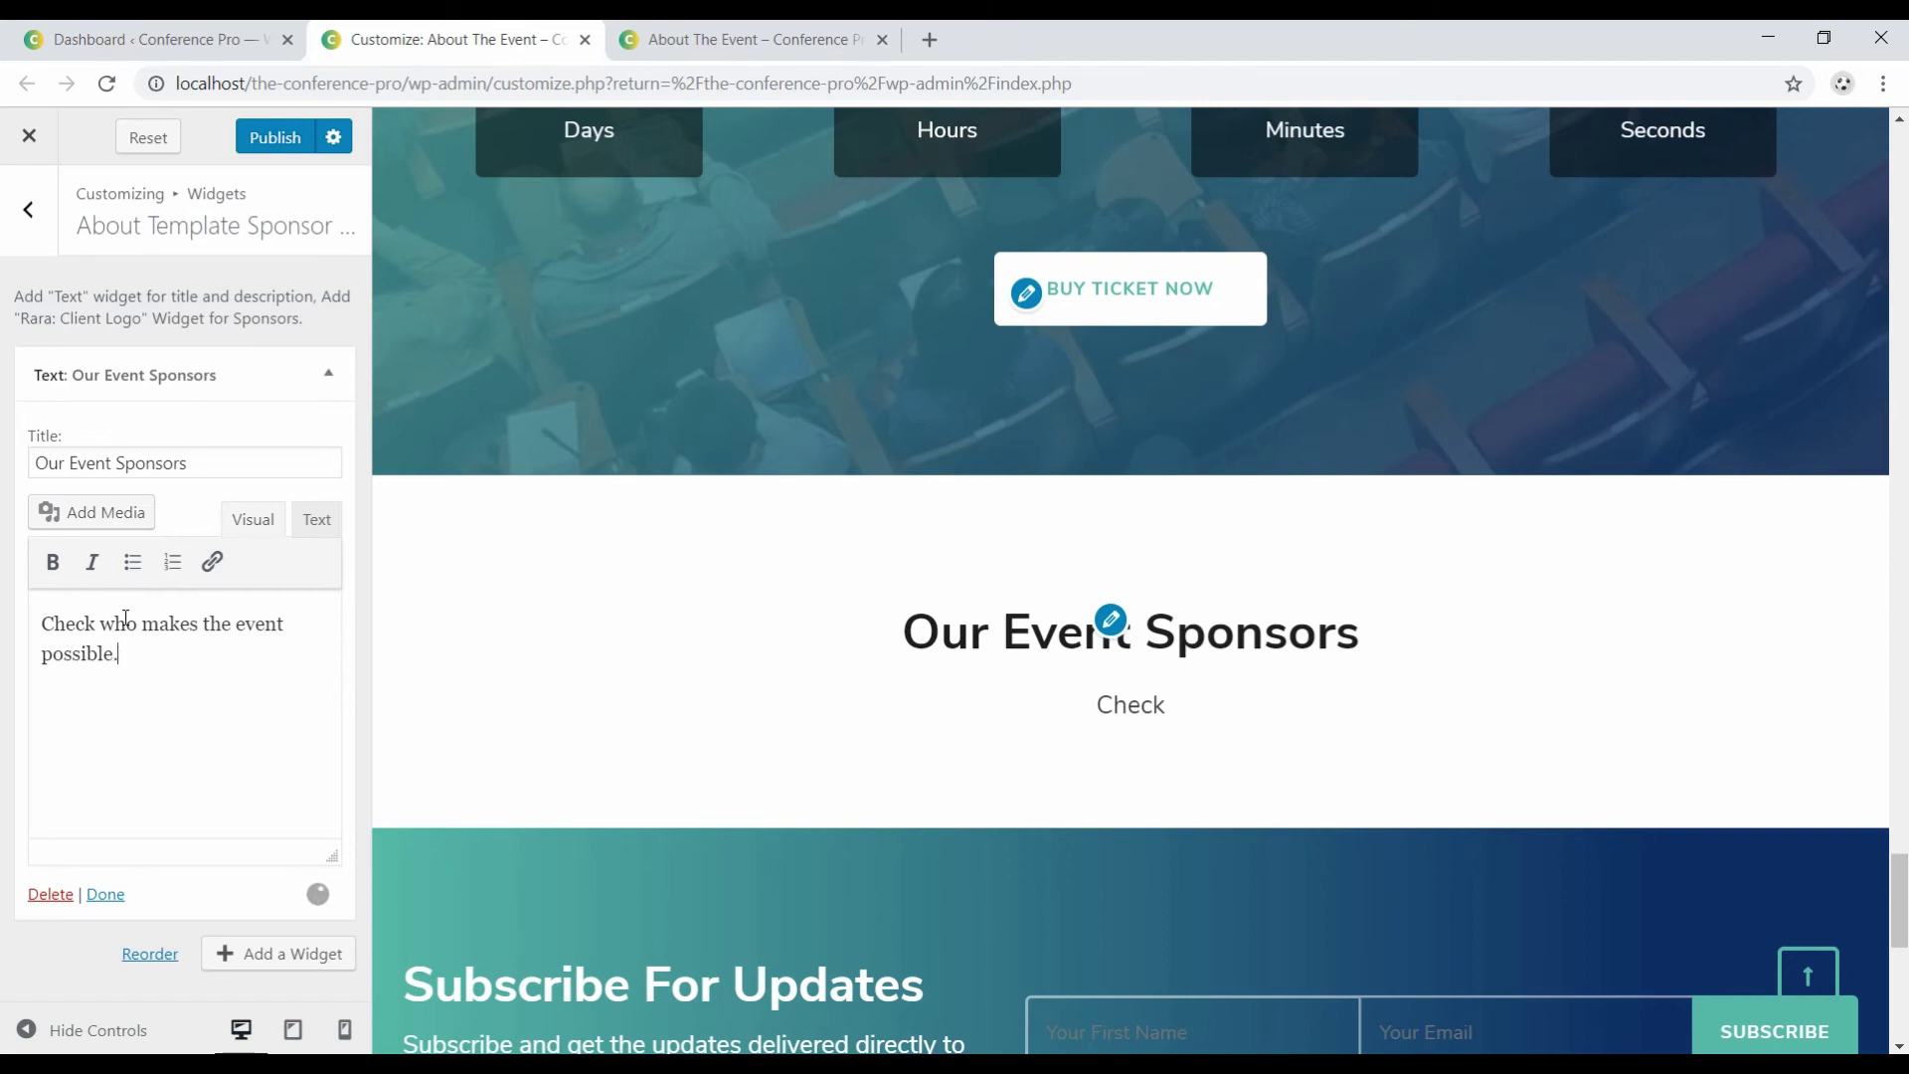
{"action": "left_click", "coordinate": [320, 374]}
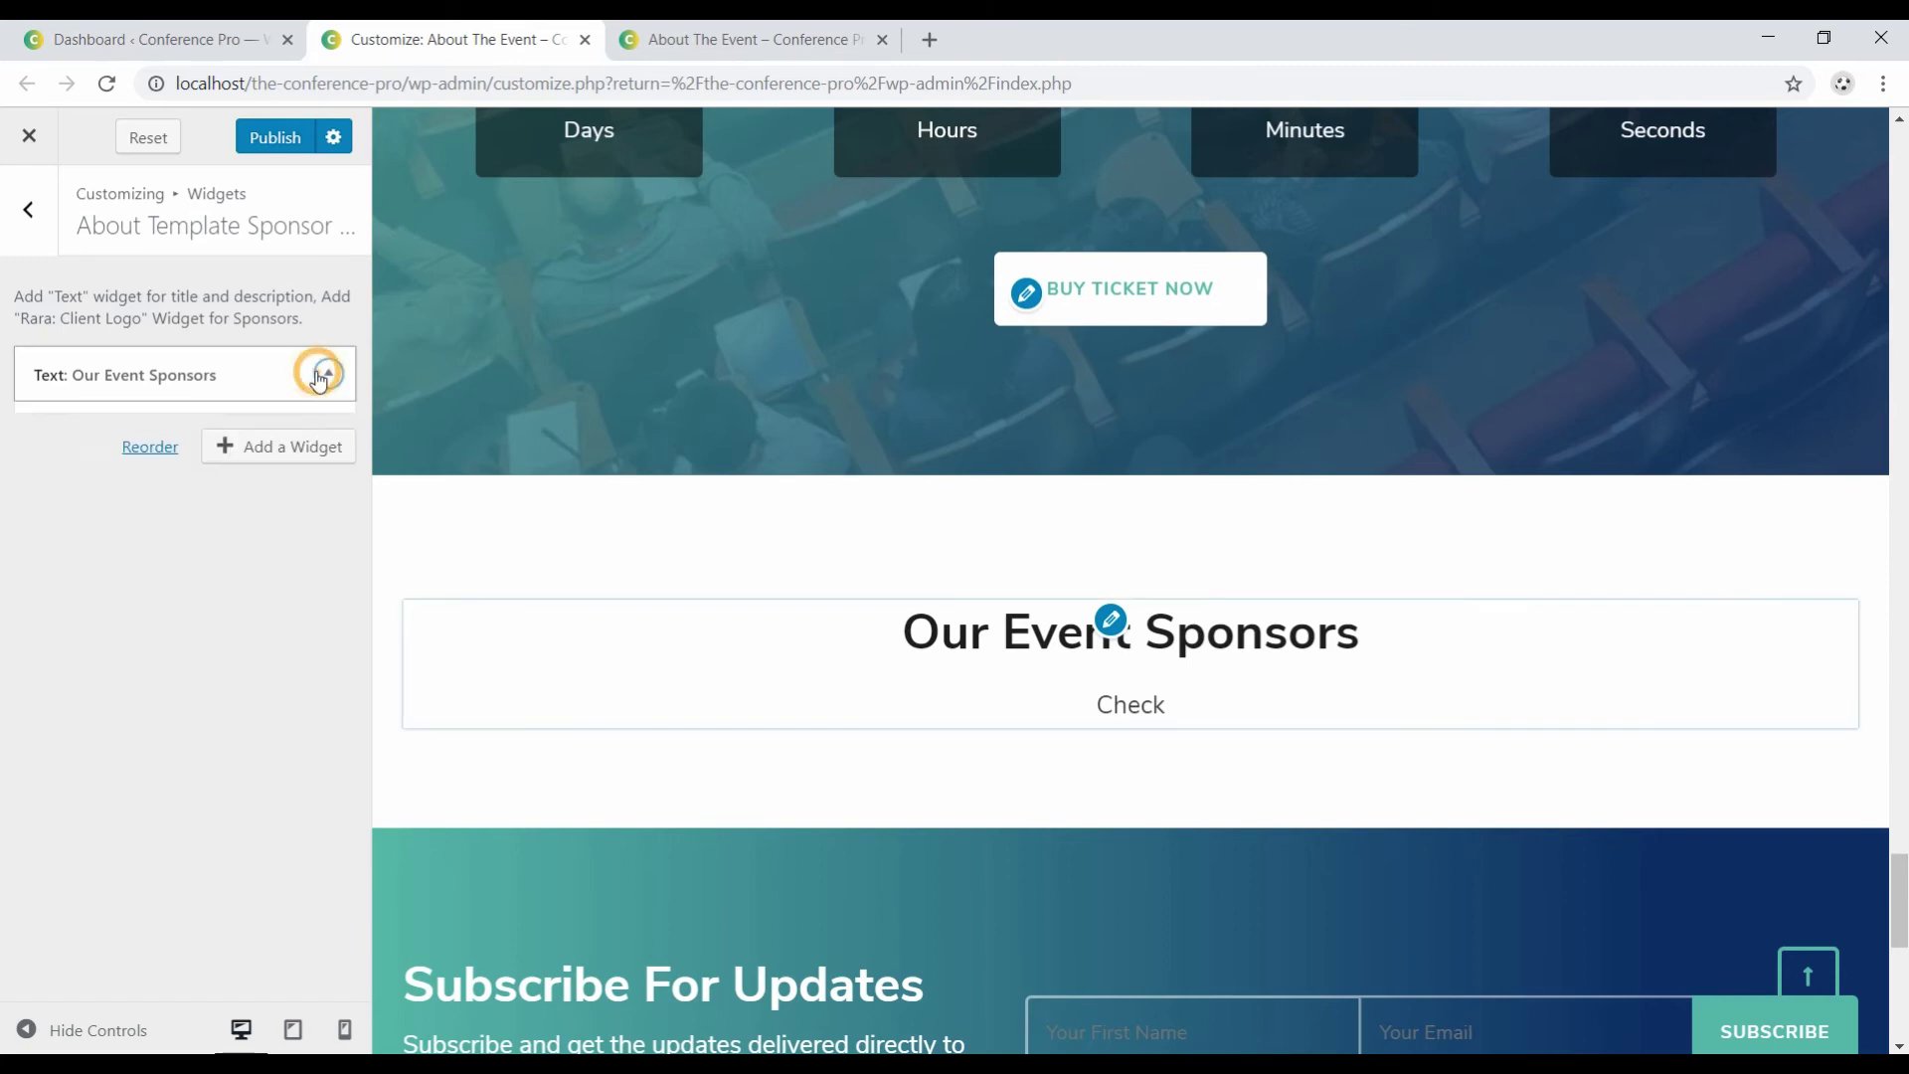
Add a Rara: Client Logo widget titled "Platinum Sponsors" to the sponsor section.
{"action": "left_click", "coordinate": [294, 445]}
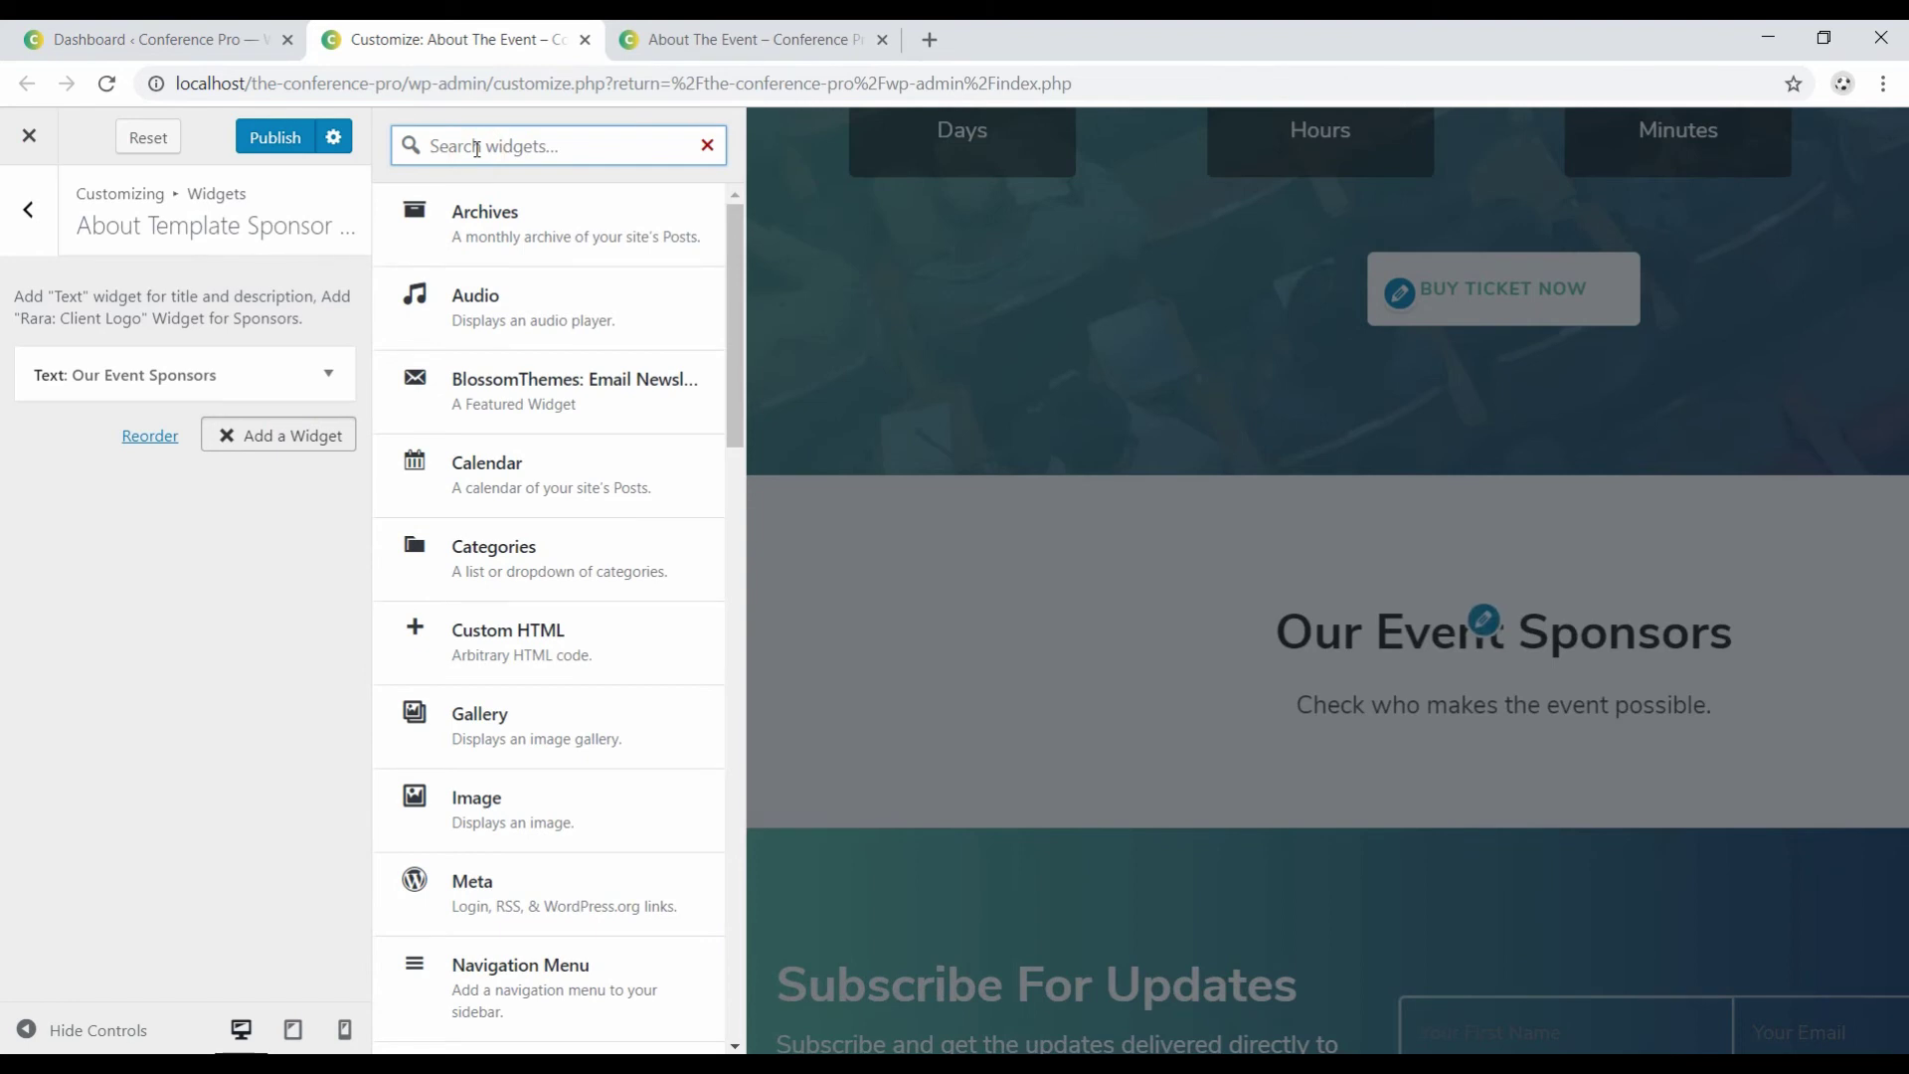
{"action": "type", "text": "client"}
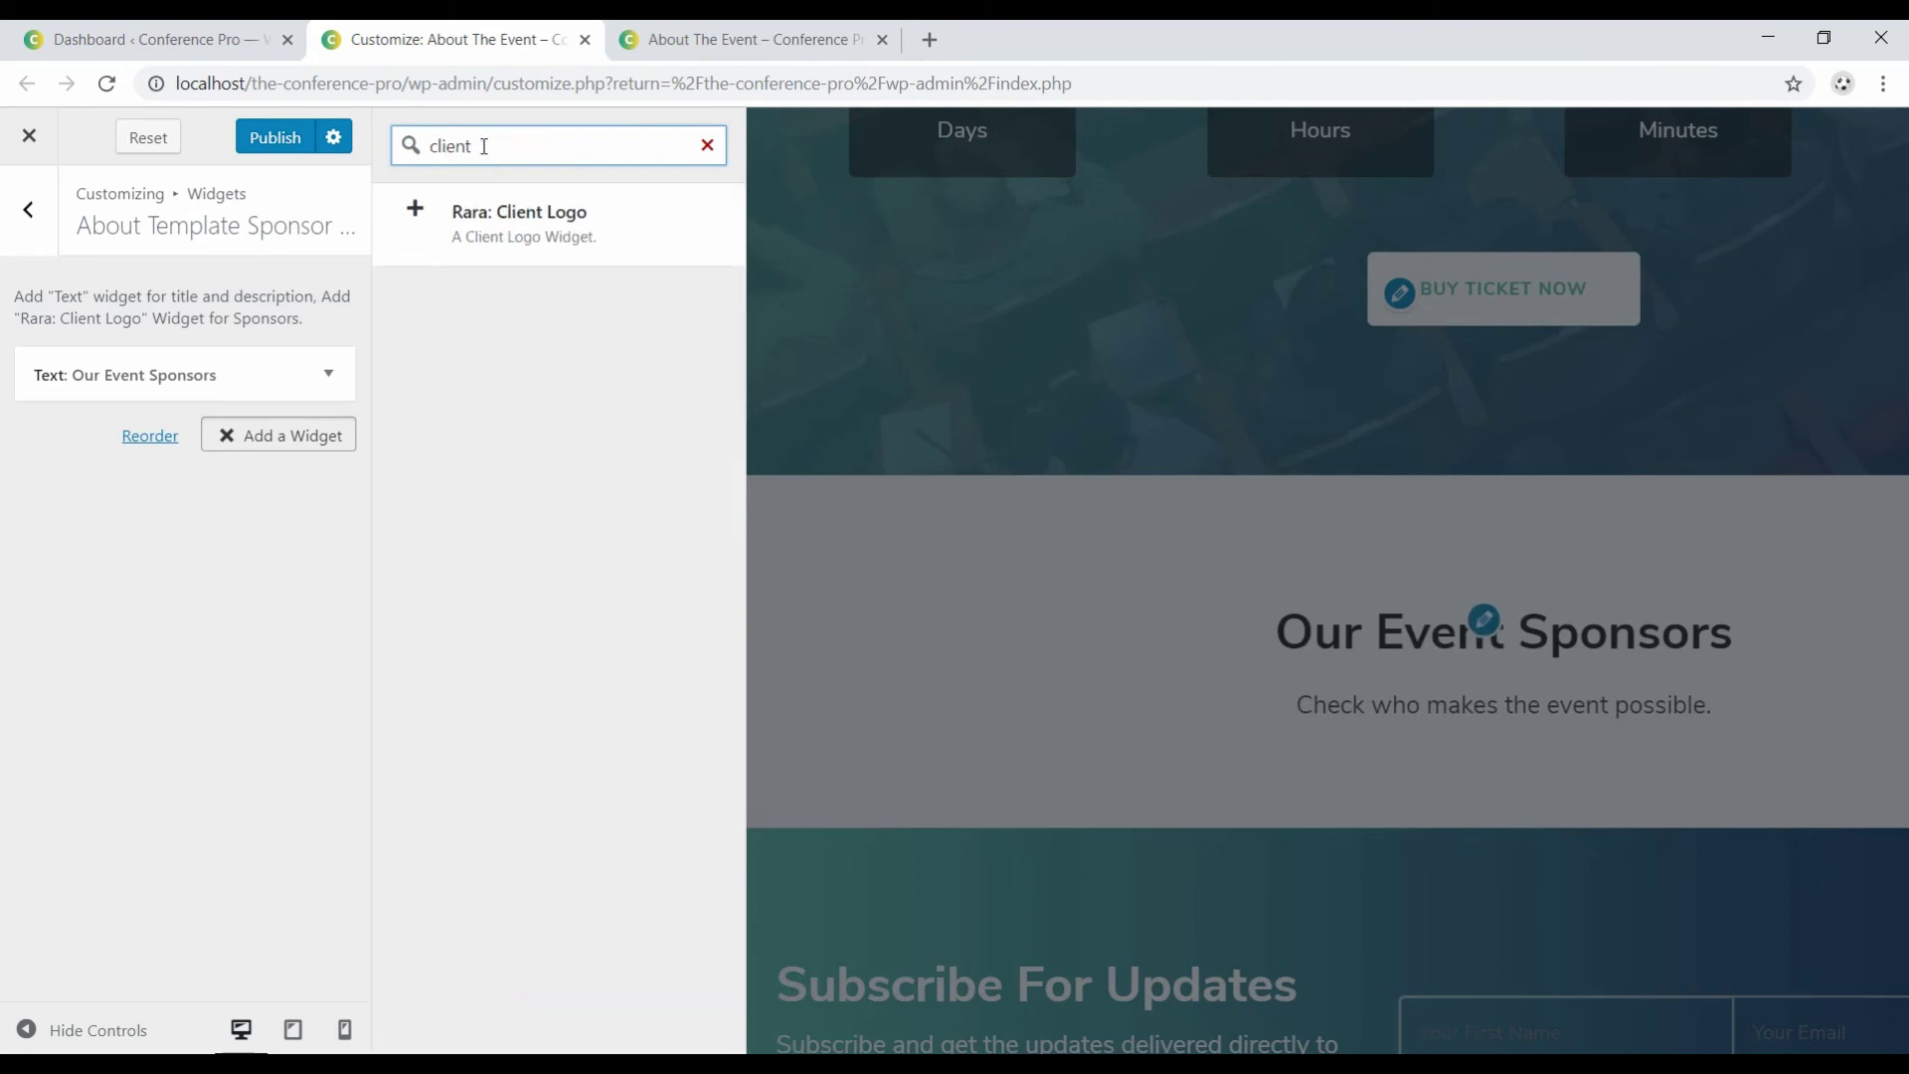
{"action": "left_click", "coordinate": [490, 249]}
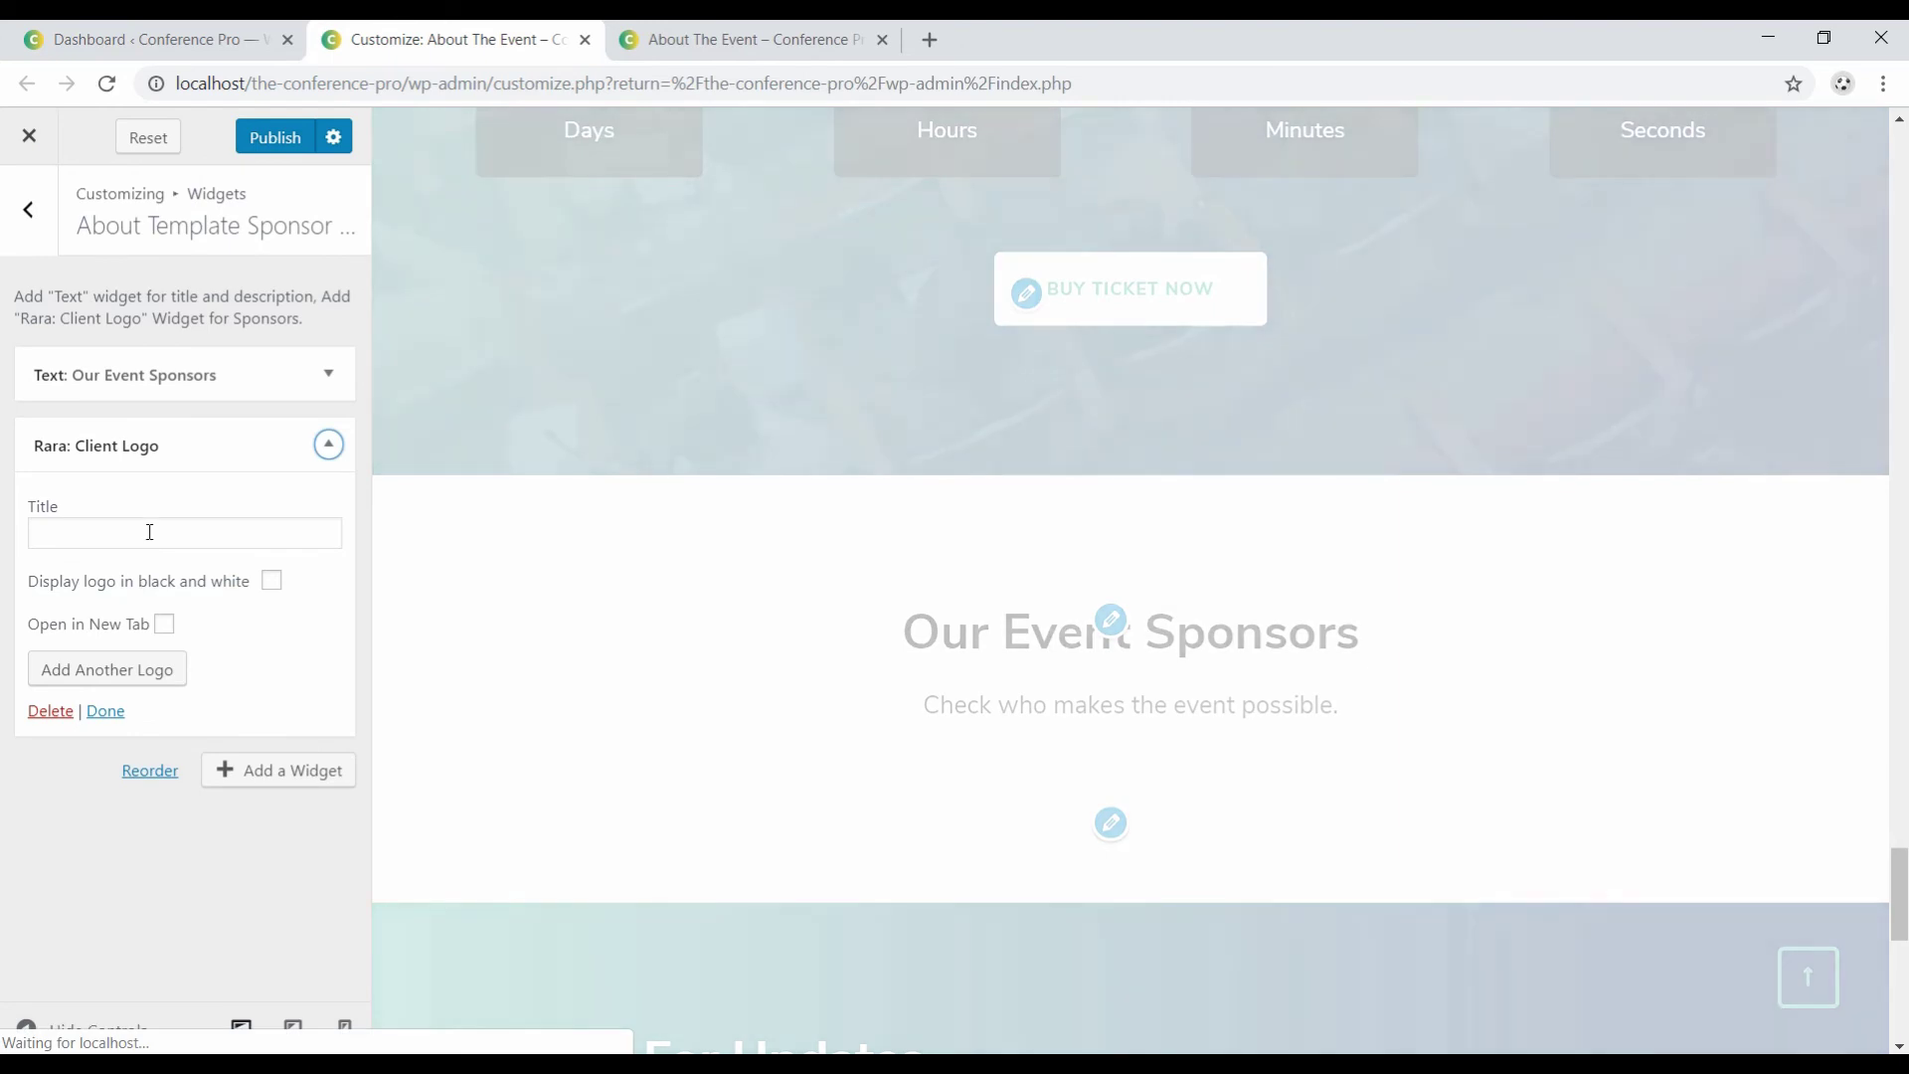
{"action": "left_click", "coordinate": [151, 533]}
{"action": "type", "text": "Plati"}
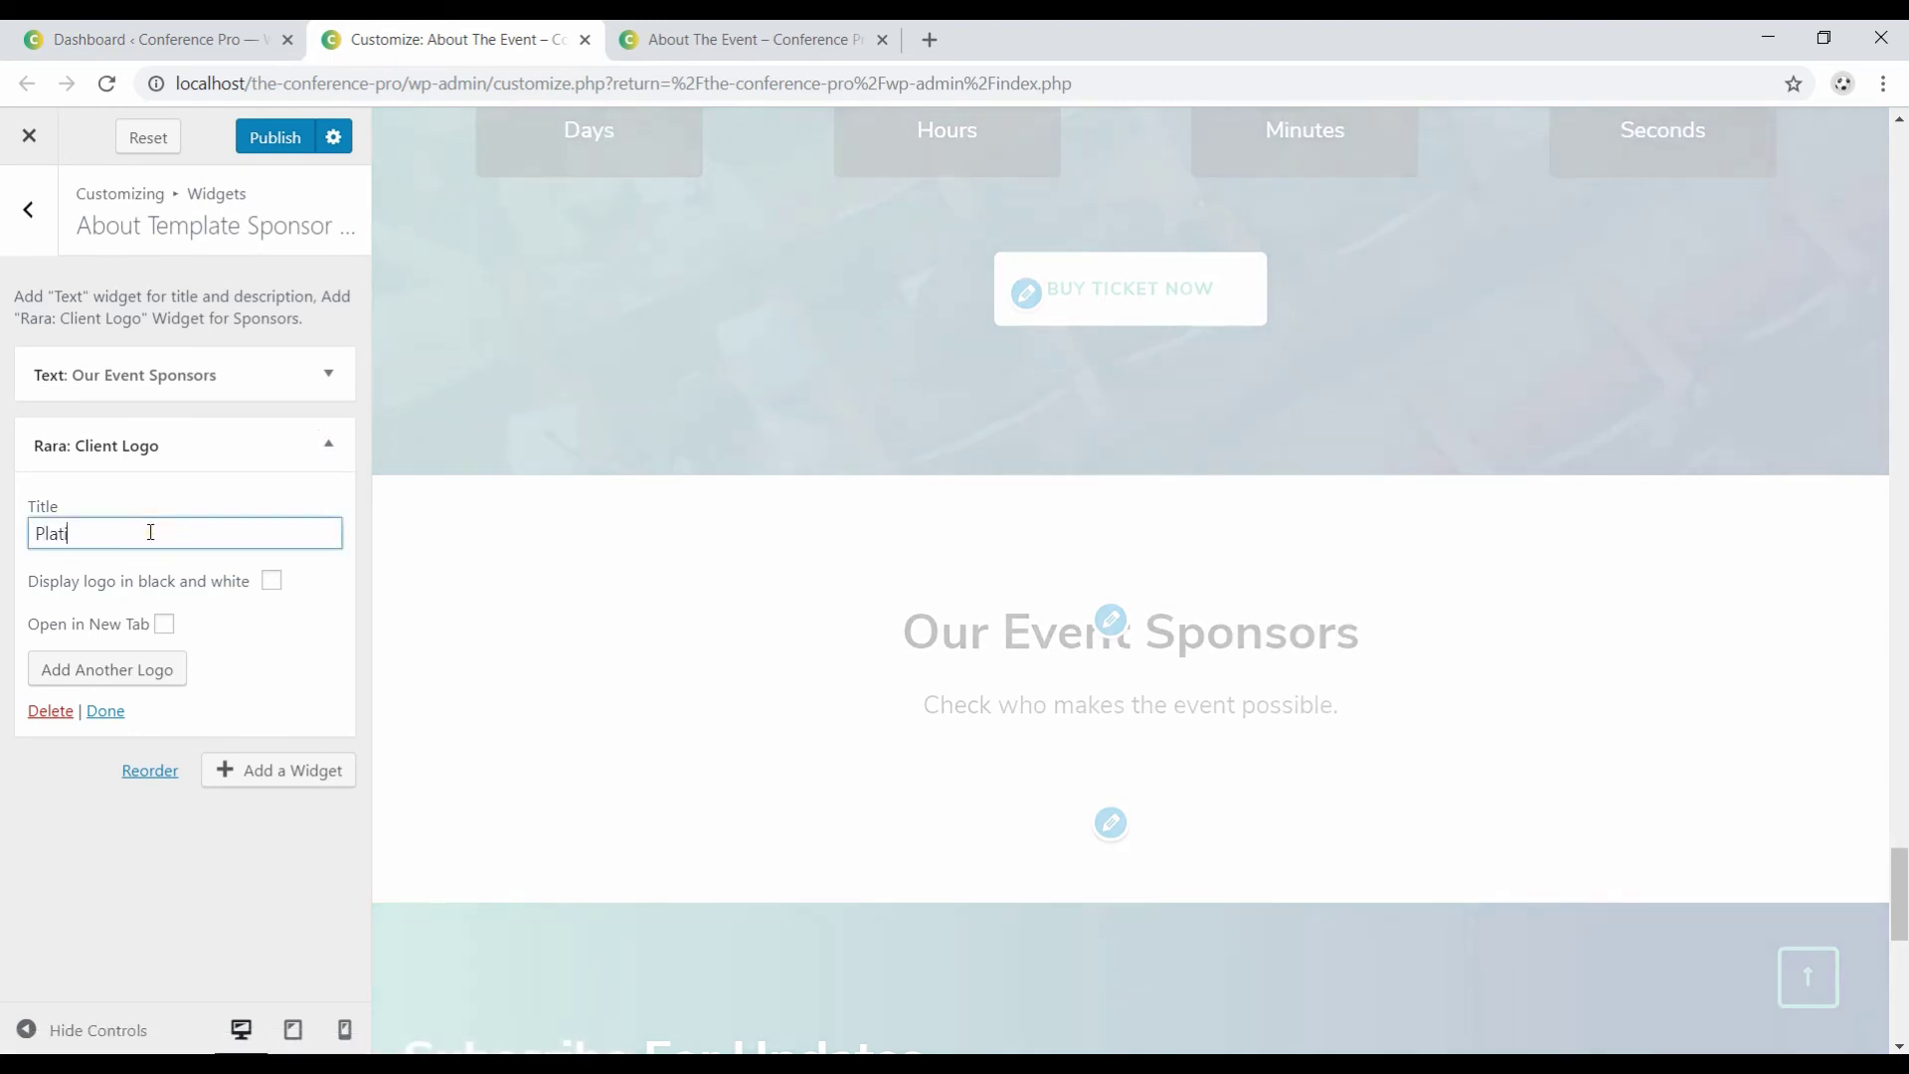
{"action": "type", "text": "num Sp"}
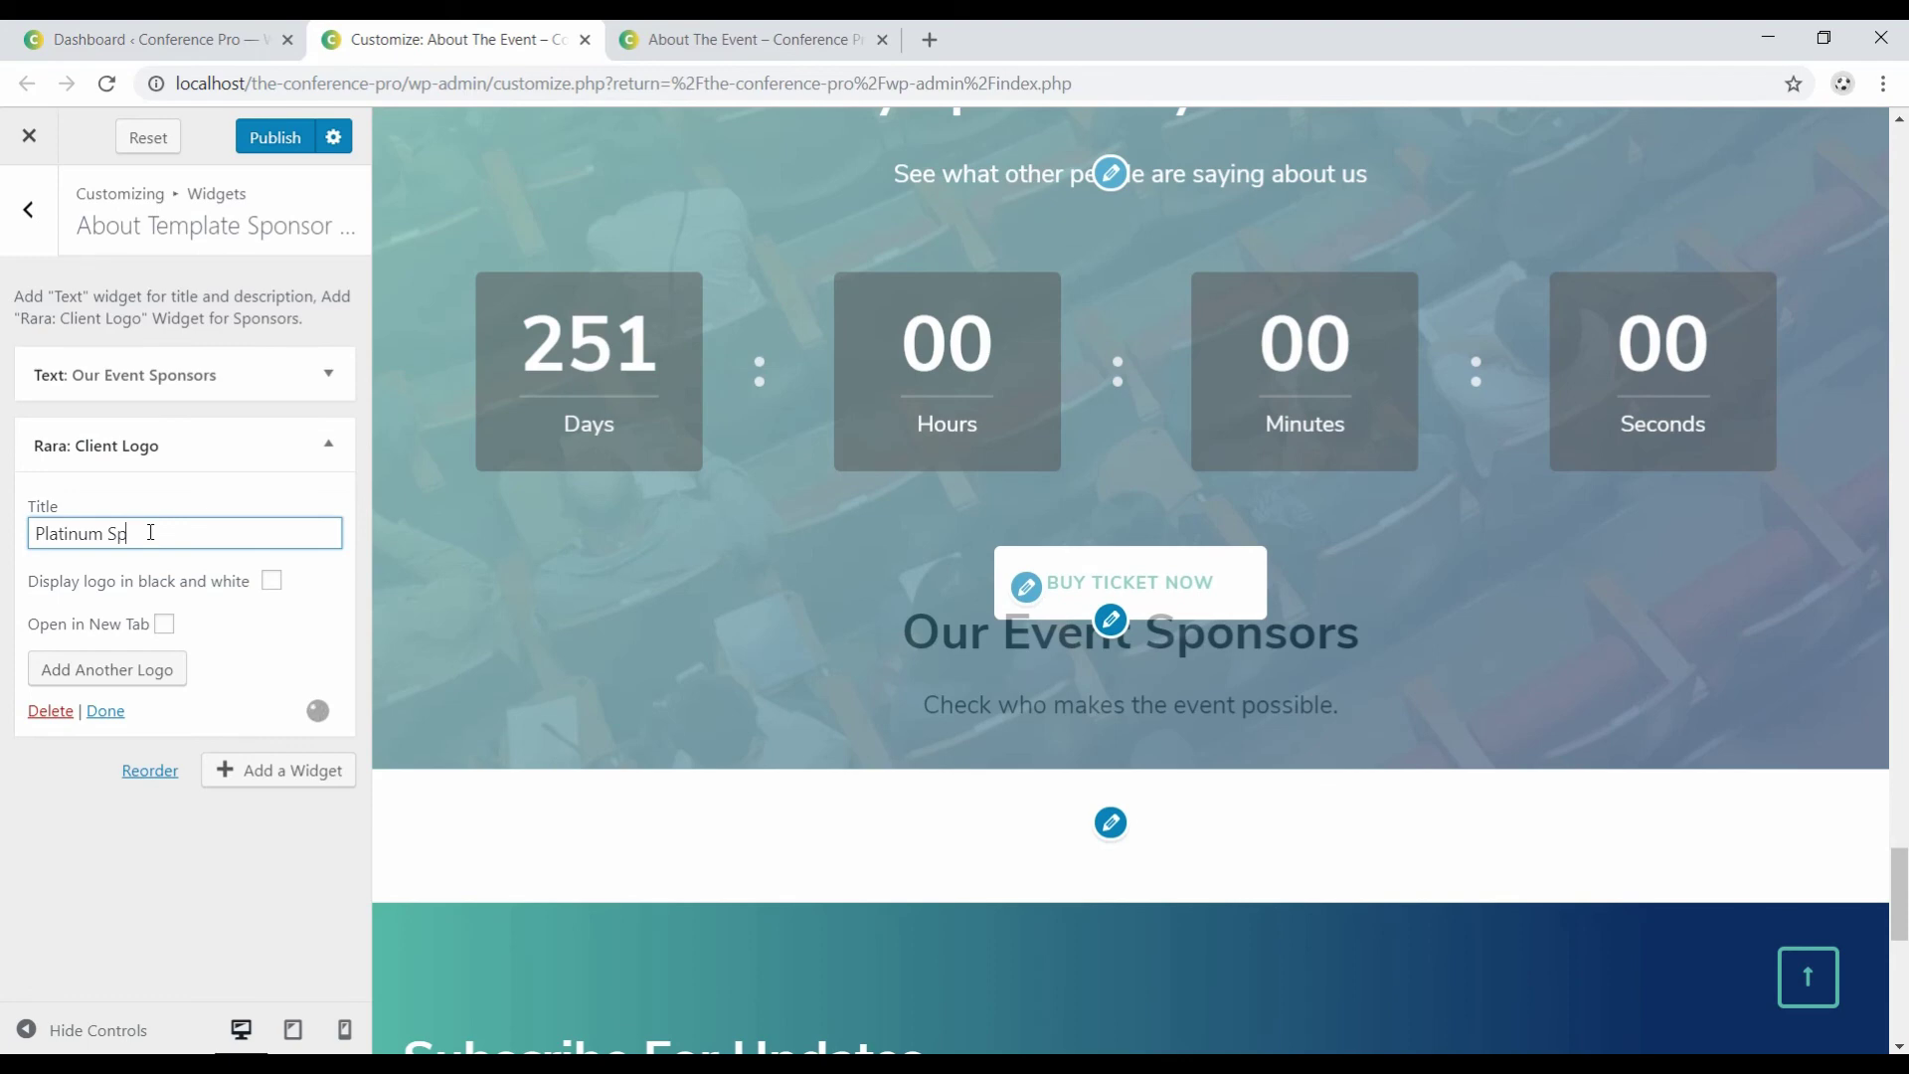
{"action": "type", "text": "onsors"}
Add a first logo to the Platinum Sponsors widget using the media library image apigee_1.png.
{"action": "left_click", "coordinate": [140, 679]}
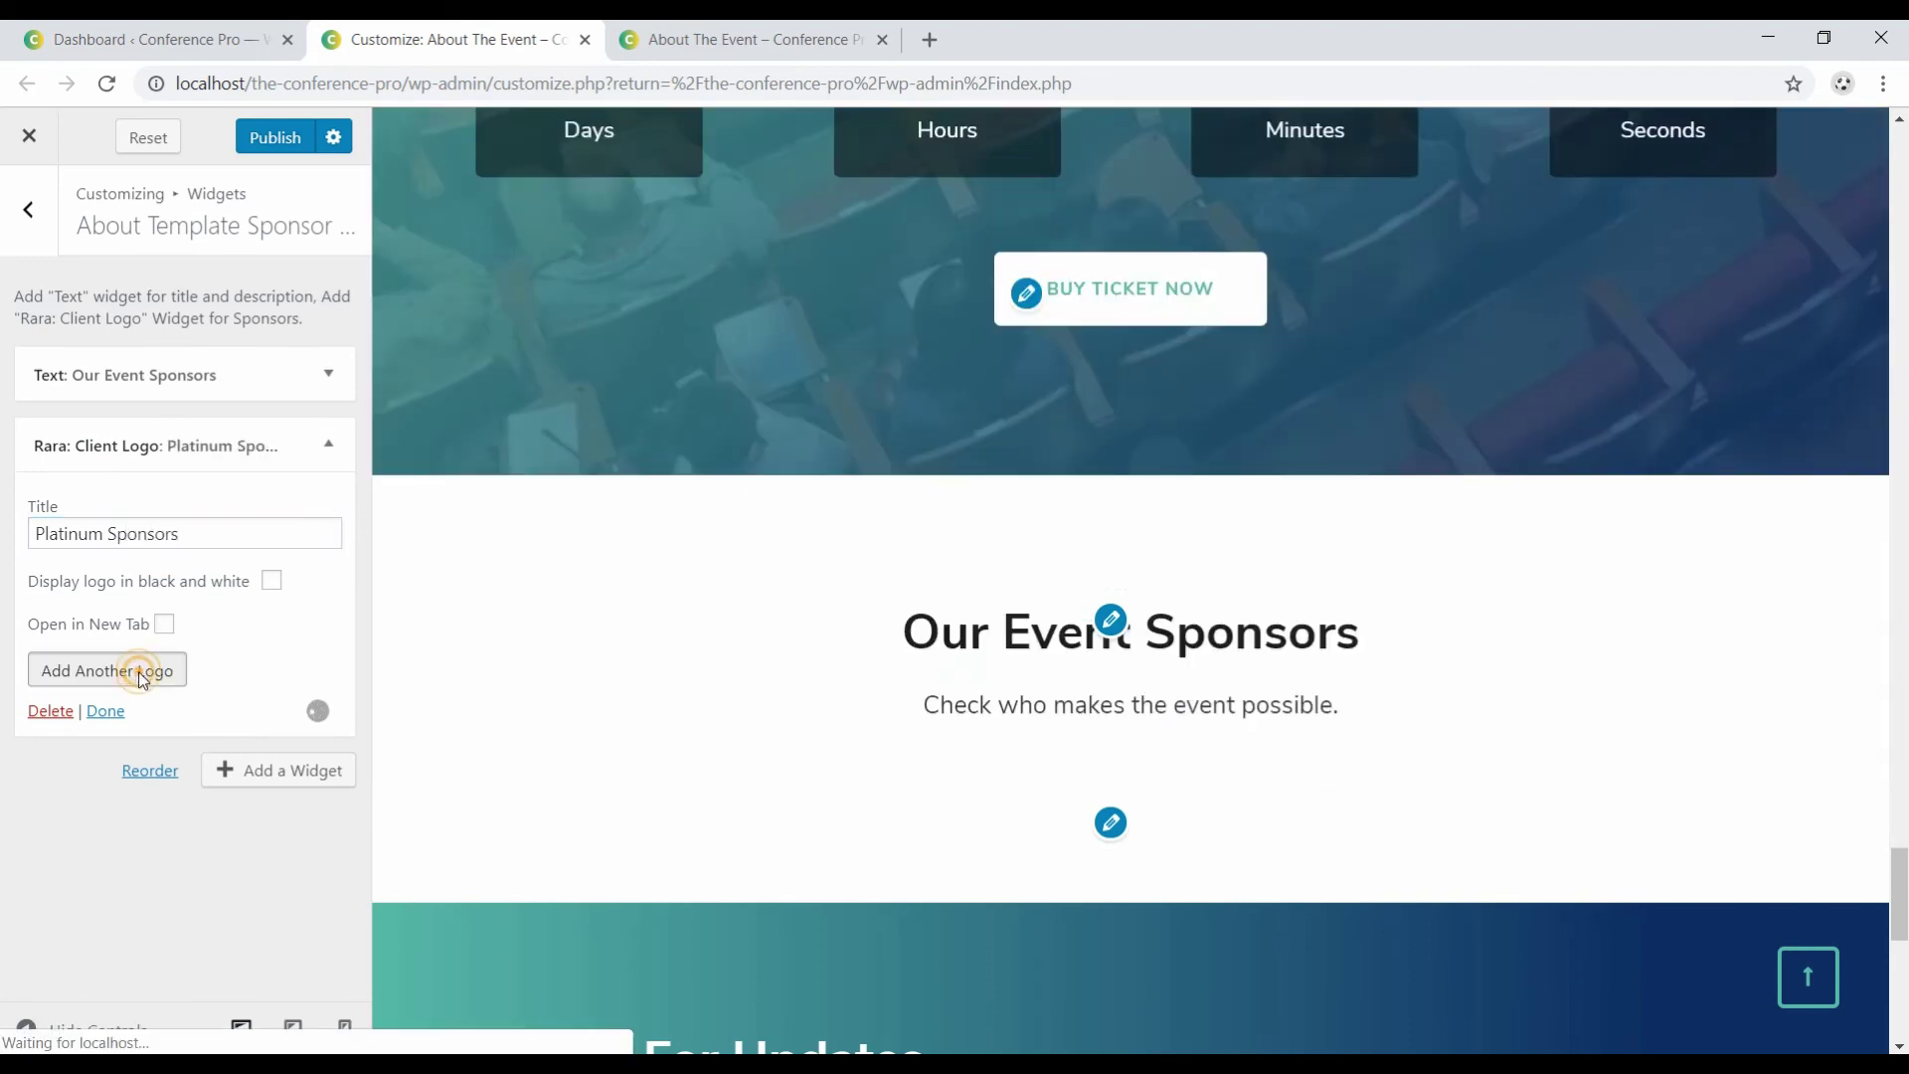
{"action": "left_click", "coordinate": [113, 689]}
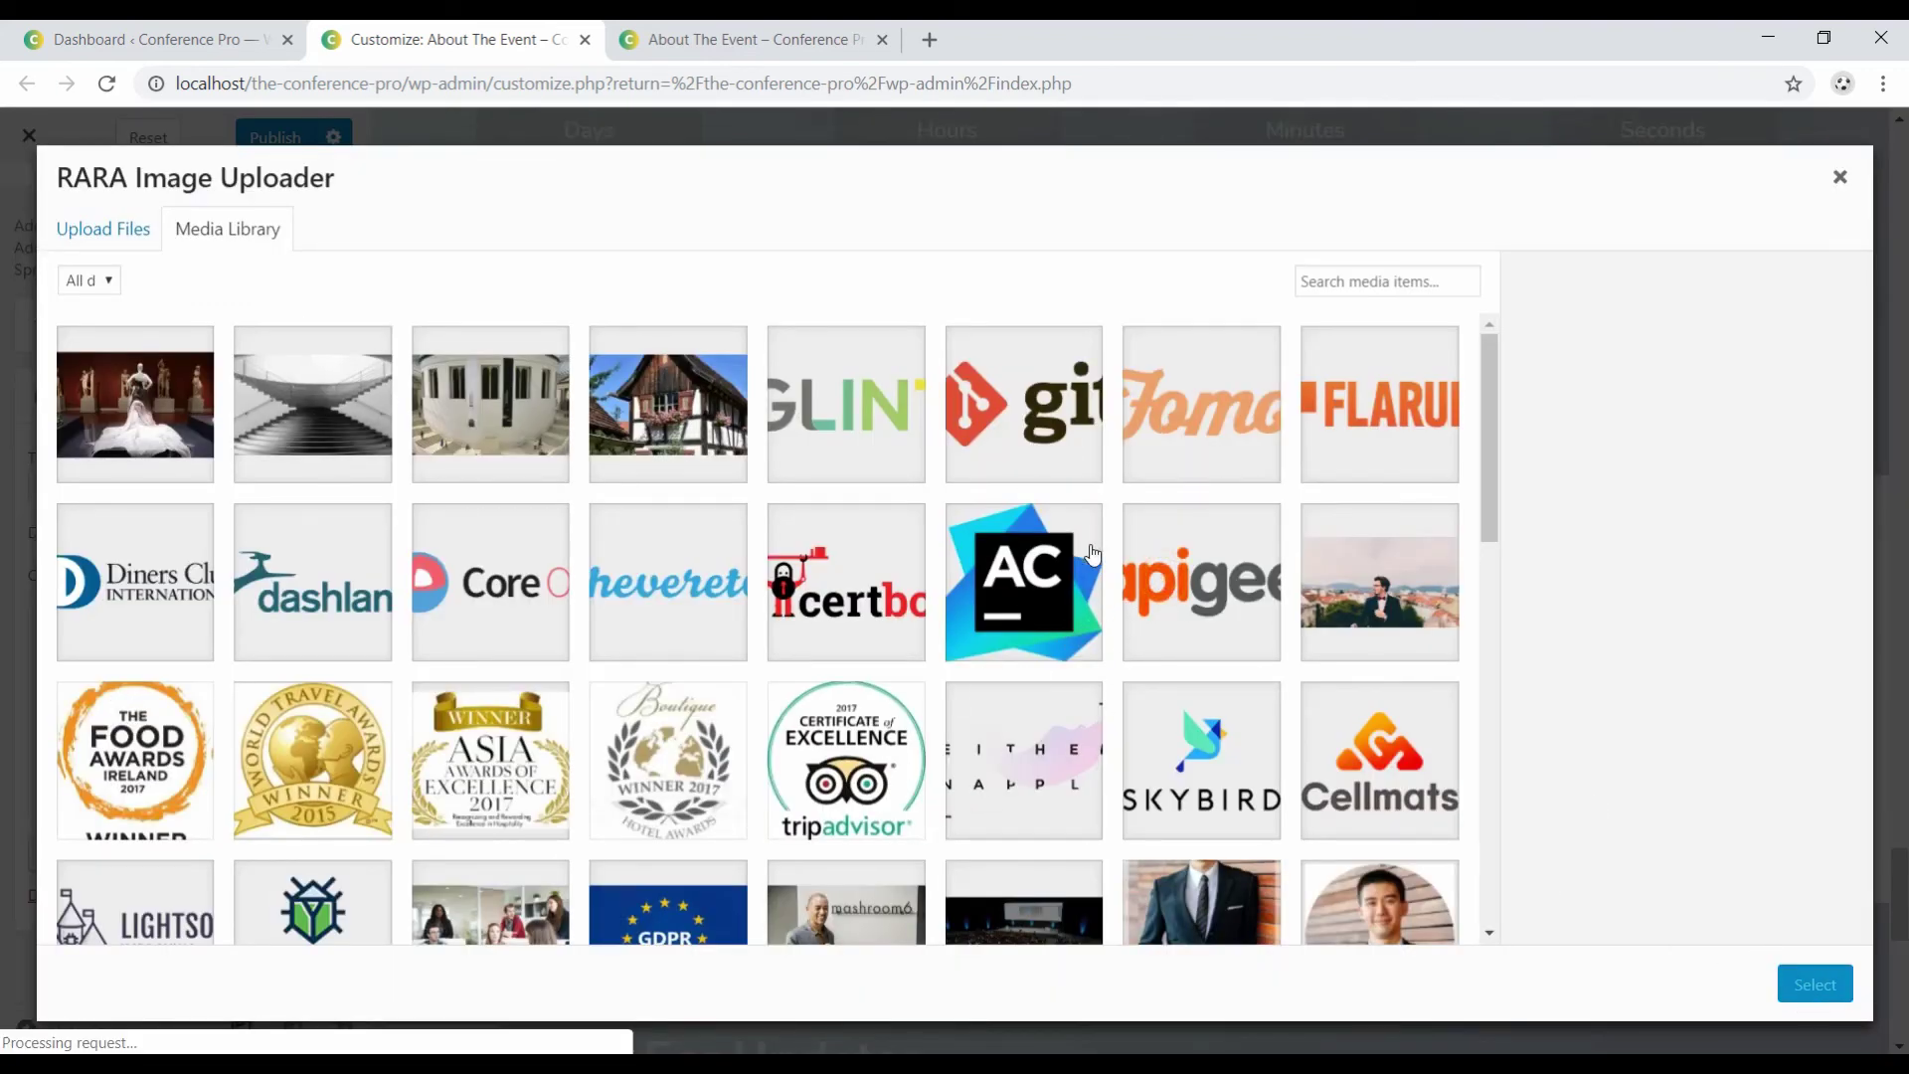
{"action": "left_click", "coordinate": [1169, 597]}
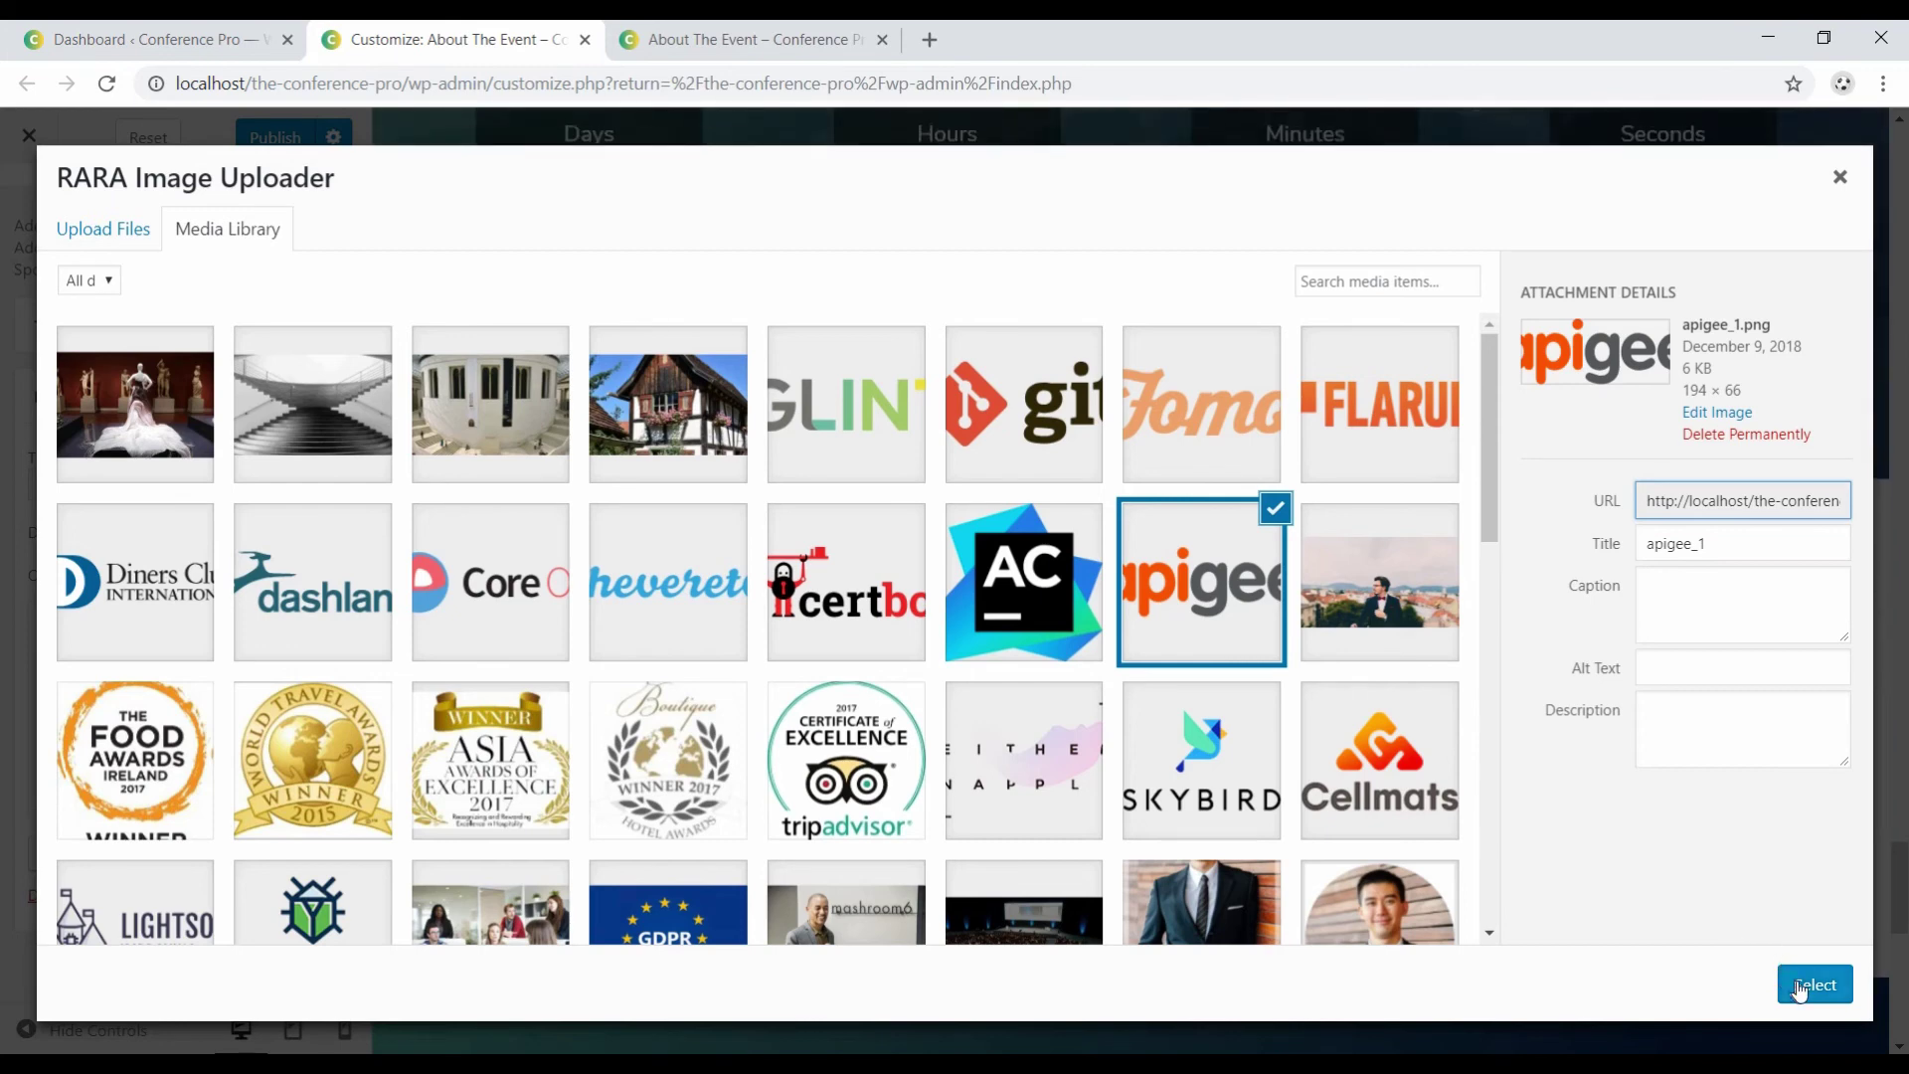
{"action": "left_click", "coordinate": [1808, 983]}
Add a second logo to the Platinum Sponsors widget using the media library image appcode.png.
{"action": "scroll", "coordinate": [665, 604], "scroll_direction": "down", "scroll_amount": 3}
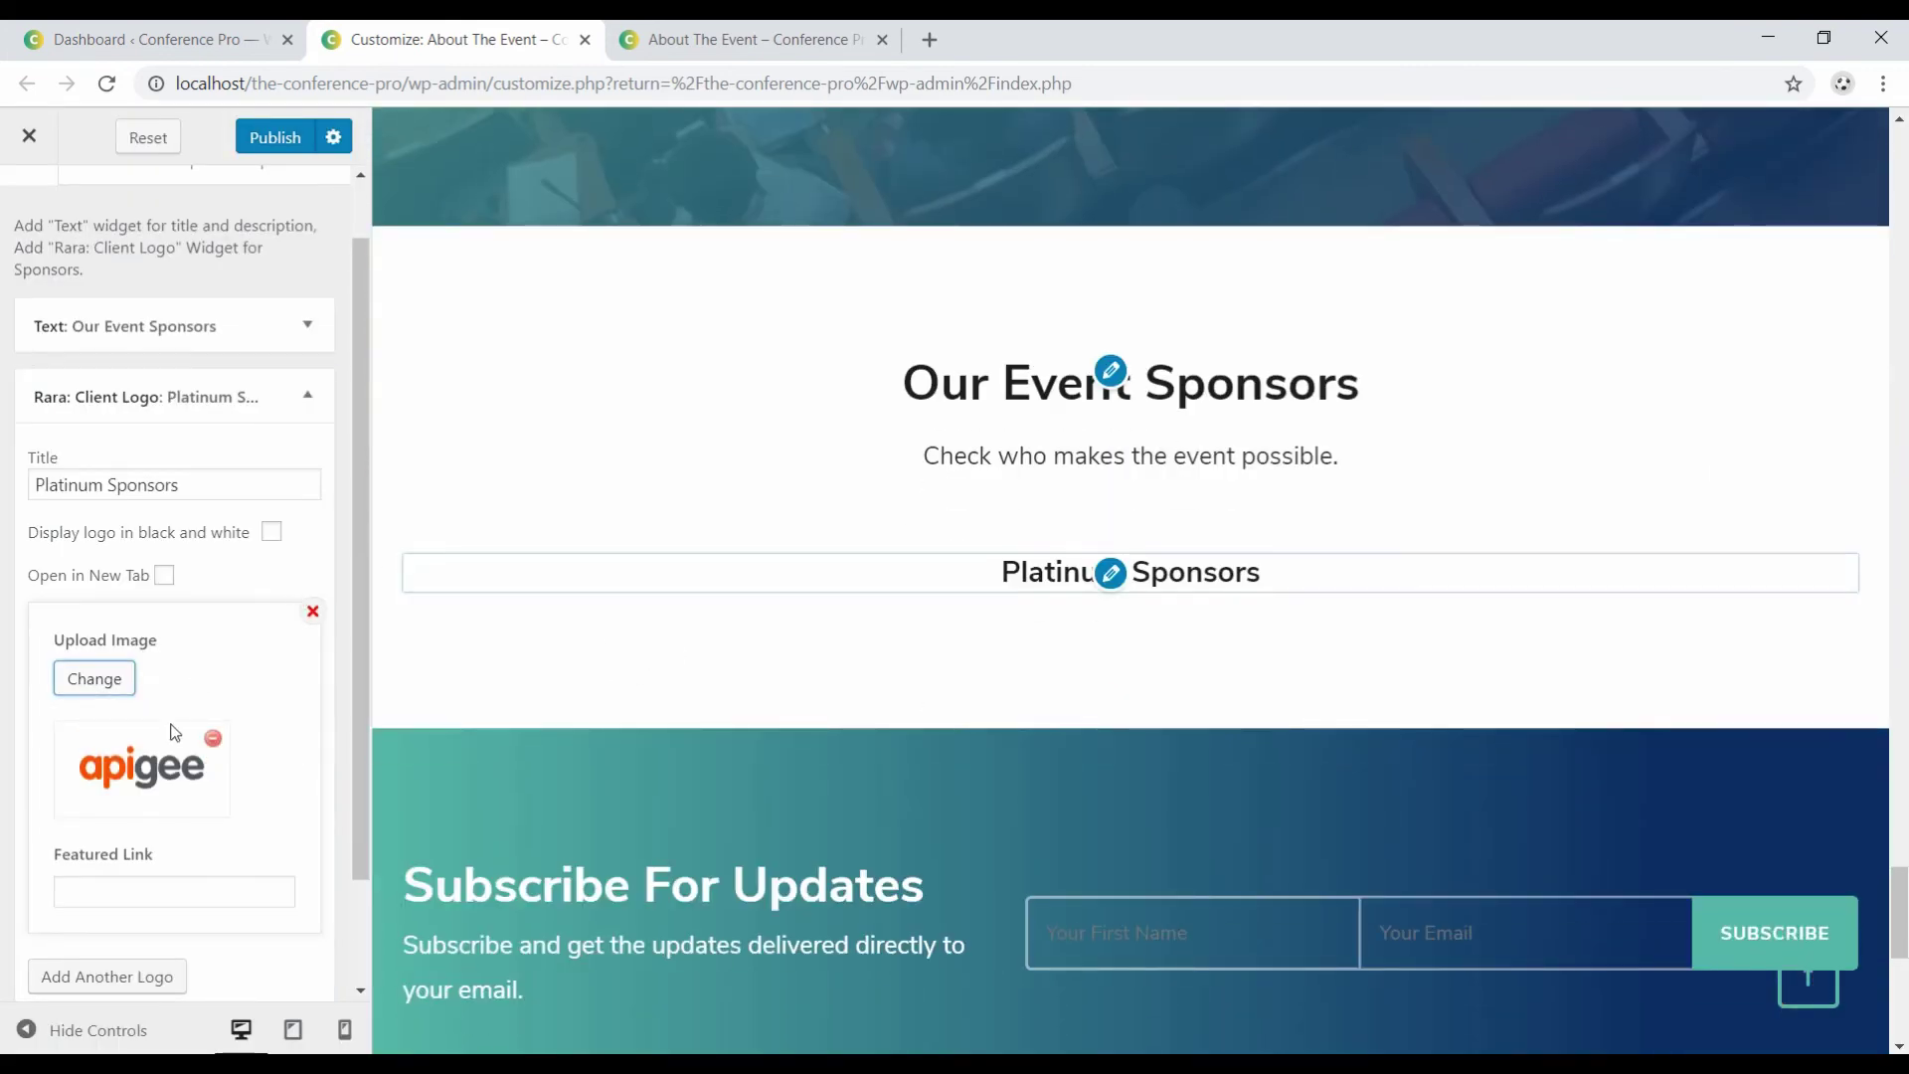
{"action": "scroll", "coordinate": [203, 741], "scroll_direction": "down", "scroll_amount": 2}
{"action": "left_click", "coordinate": [113, 853]}
{"action": "scroll", "coordinate": [116, 846], "scroll_direction": "down", "scroll_amount": 3}
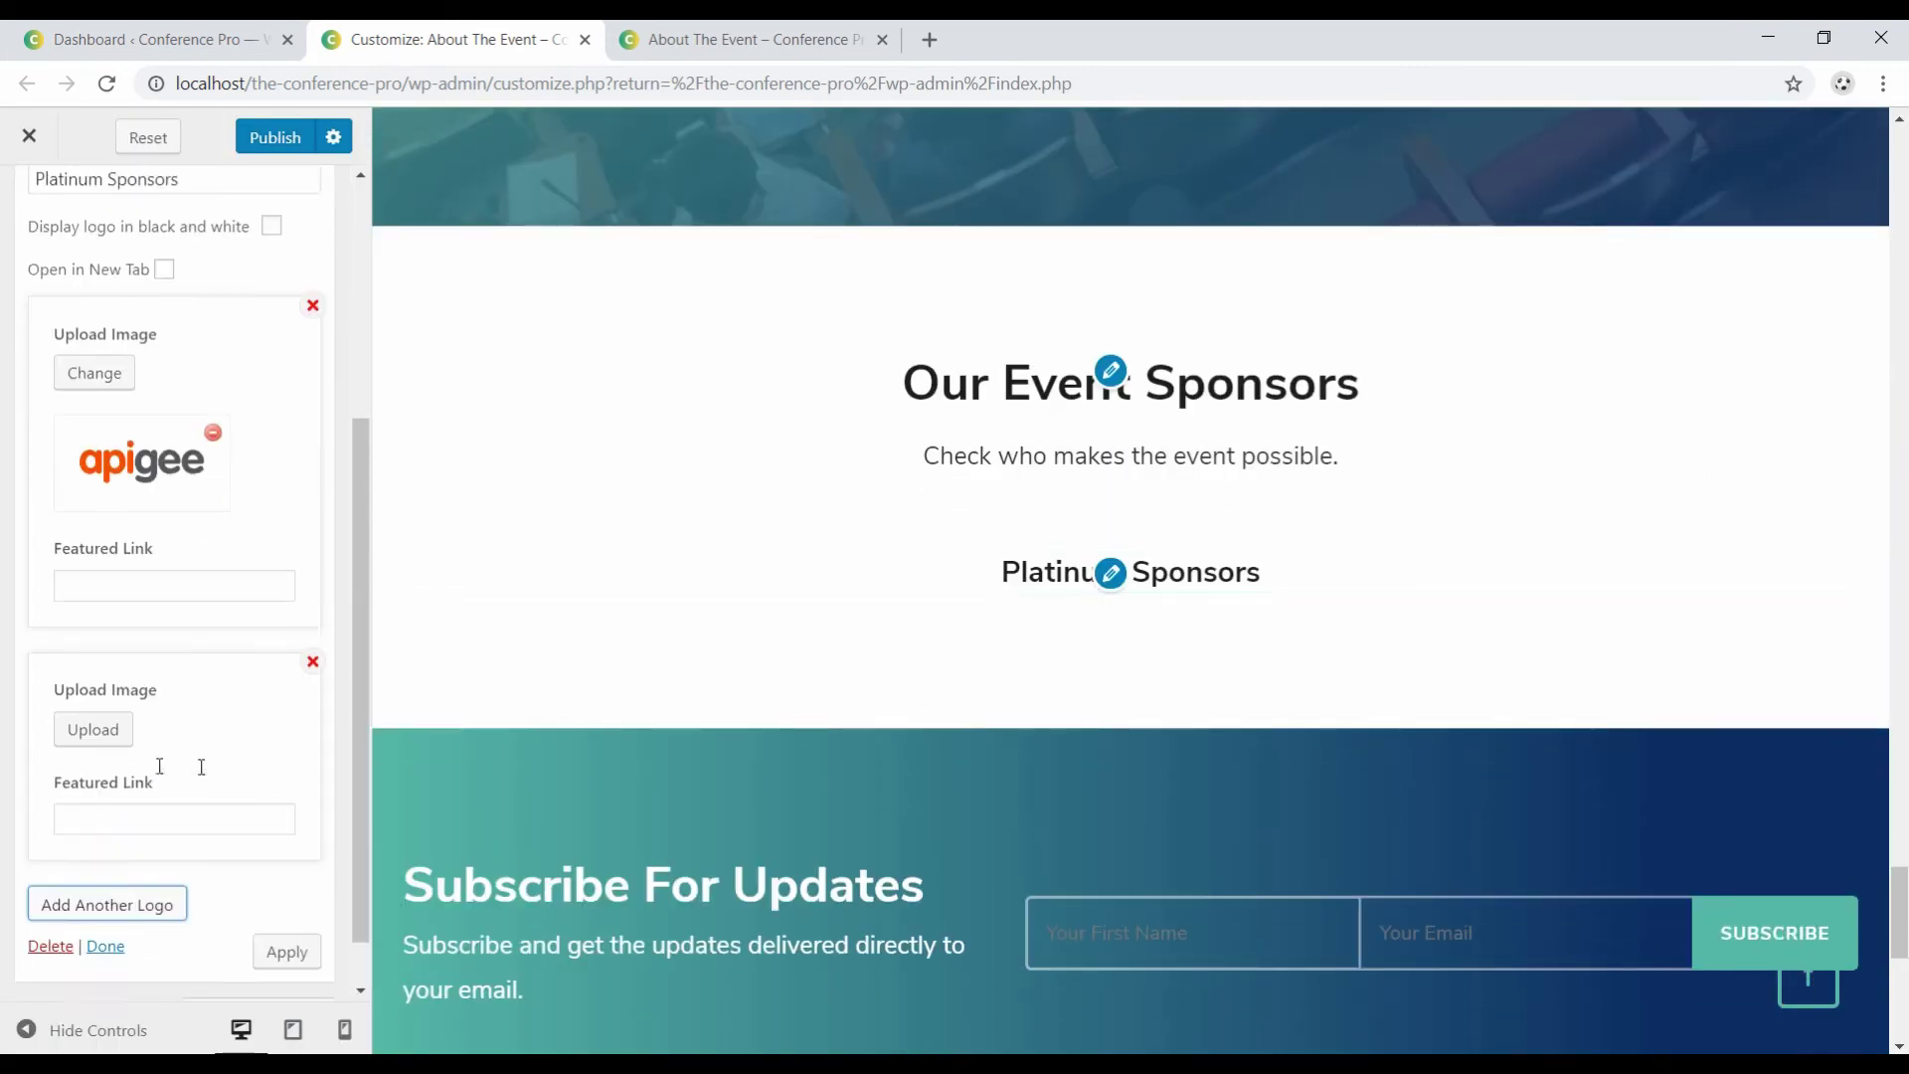
{"action": "left_click", "coordinate": [100, 676]}
{"action": "left_click", "coordinate": [1056, 587]}
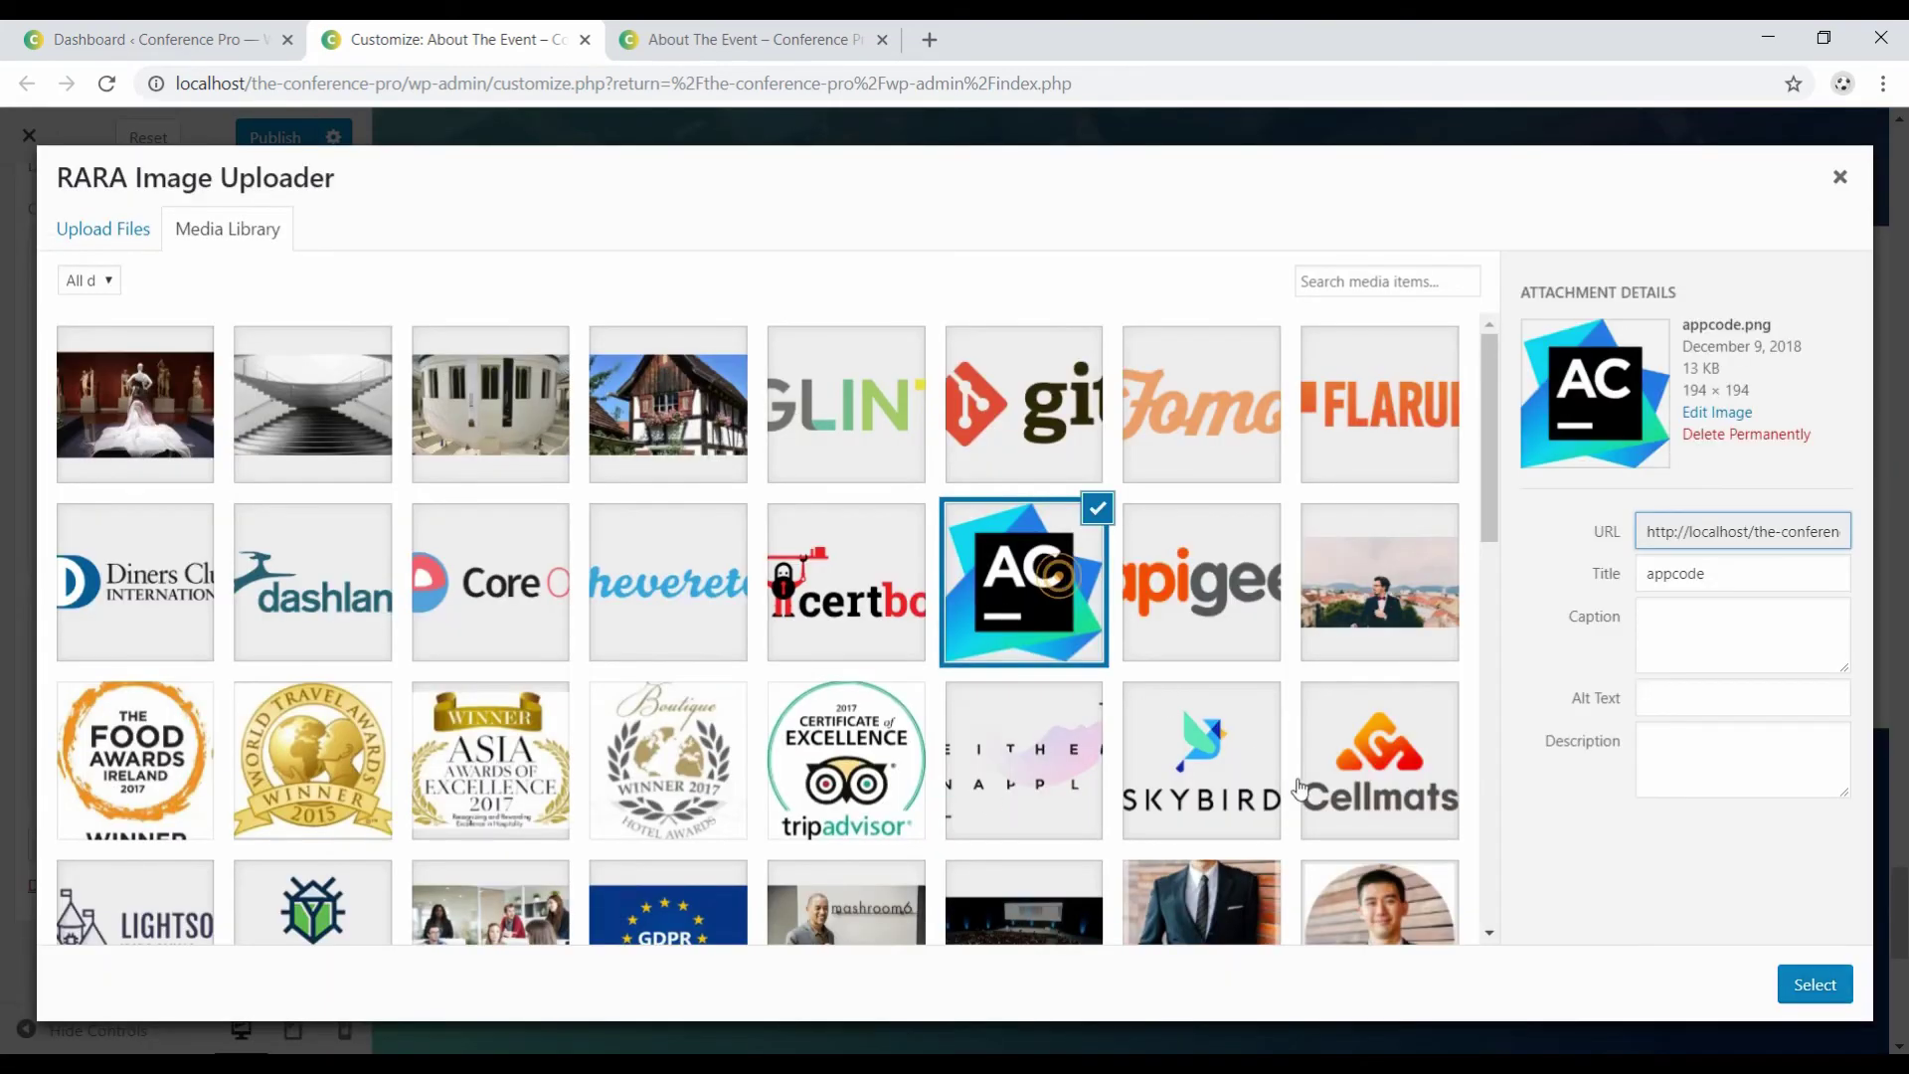
{"action": "left_click", "coordinate": [1805, 987]}
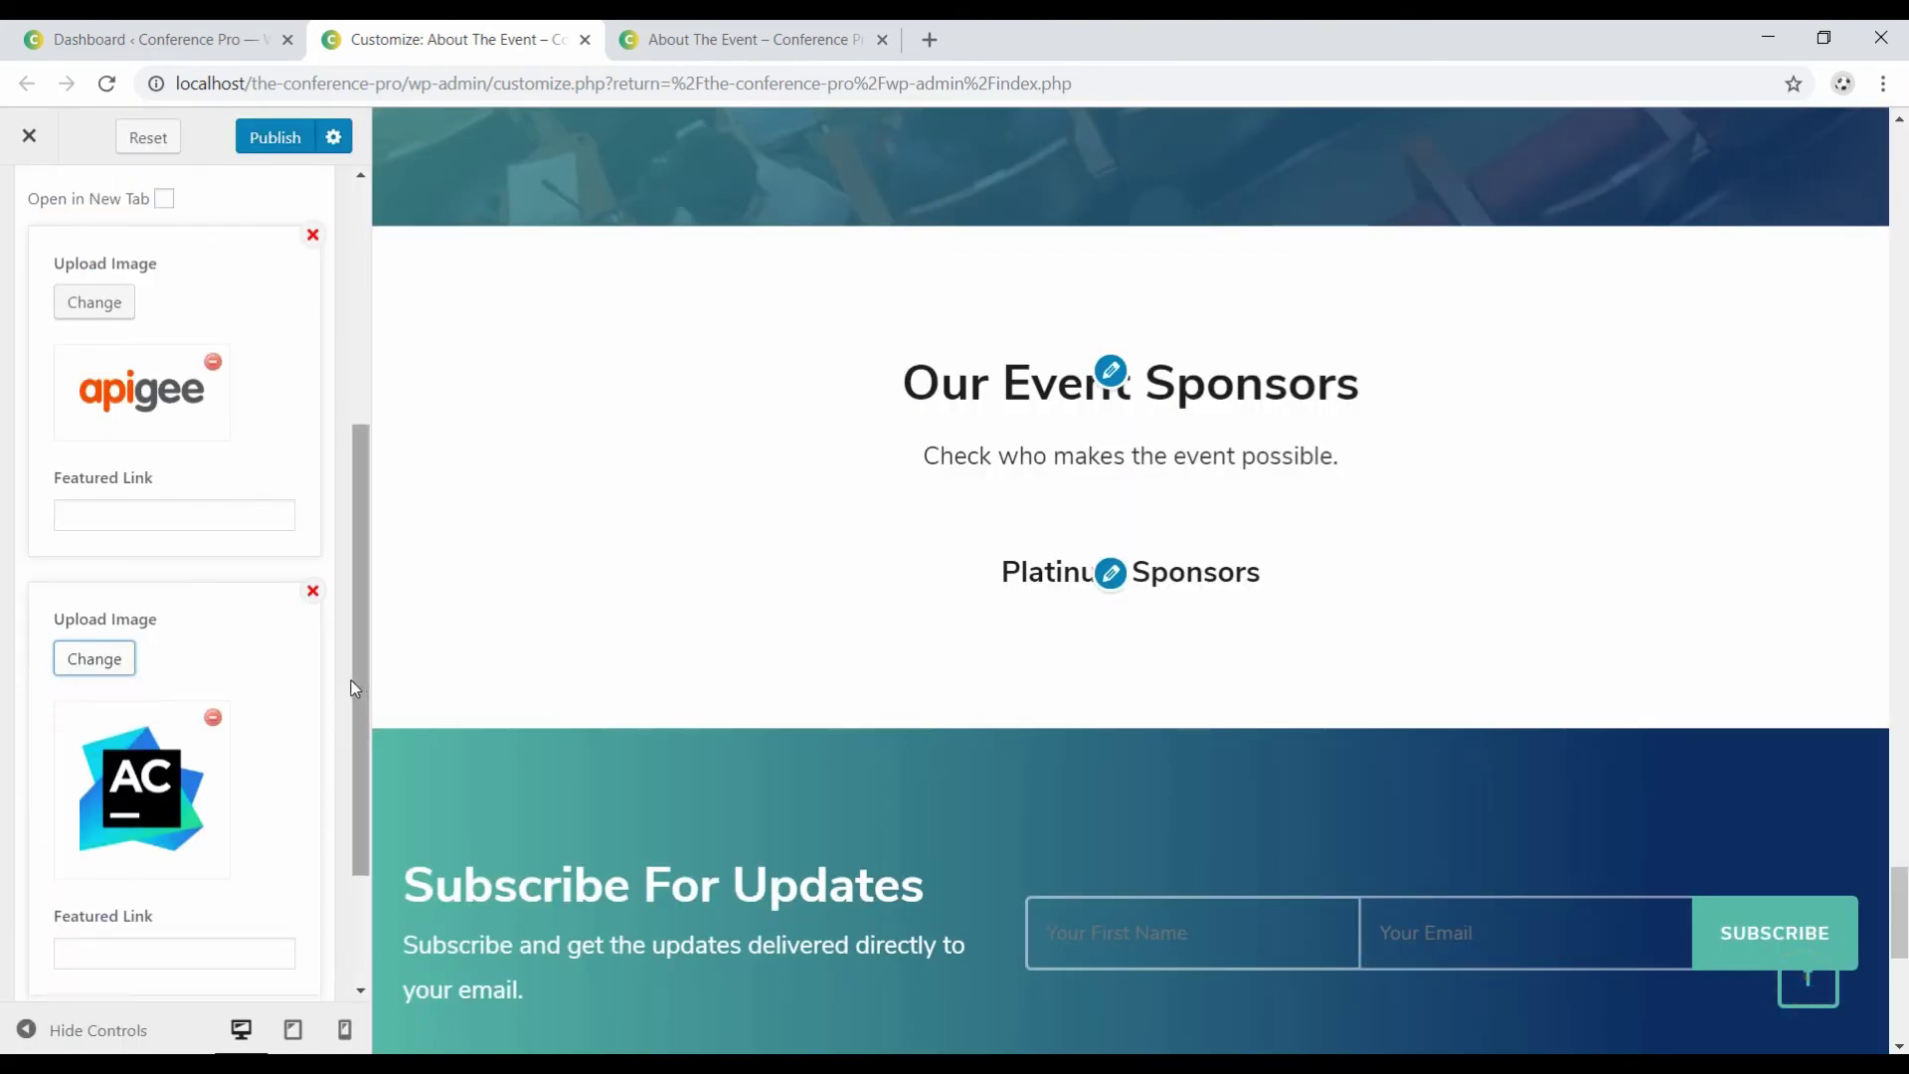
Add a third logo to the Platinum Sponsors widget using certbot.png, apply the widget and collapse it.
{"action": "scroll", "coordinate": [134, 791], "scroll_direction": "down", "scroll_amount": 2}
{"action": "left_click", "coordinate": [114, 852]}
{"action": "scroll", "coordinate": [109, 775], "scroll_direction": "down", "scroll_amount": 3}
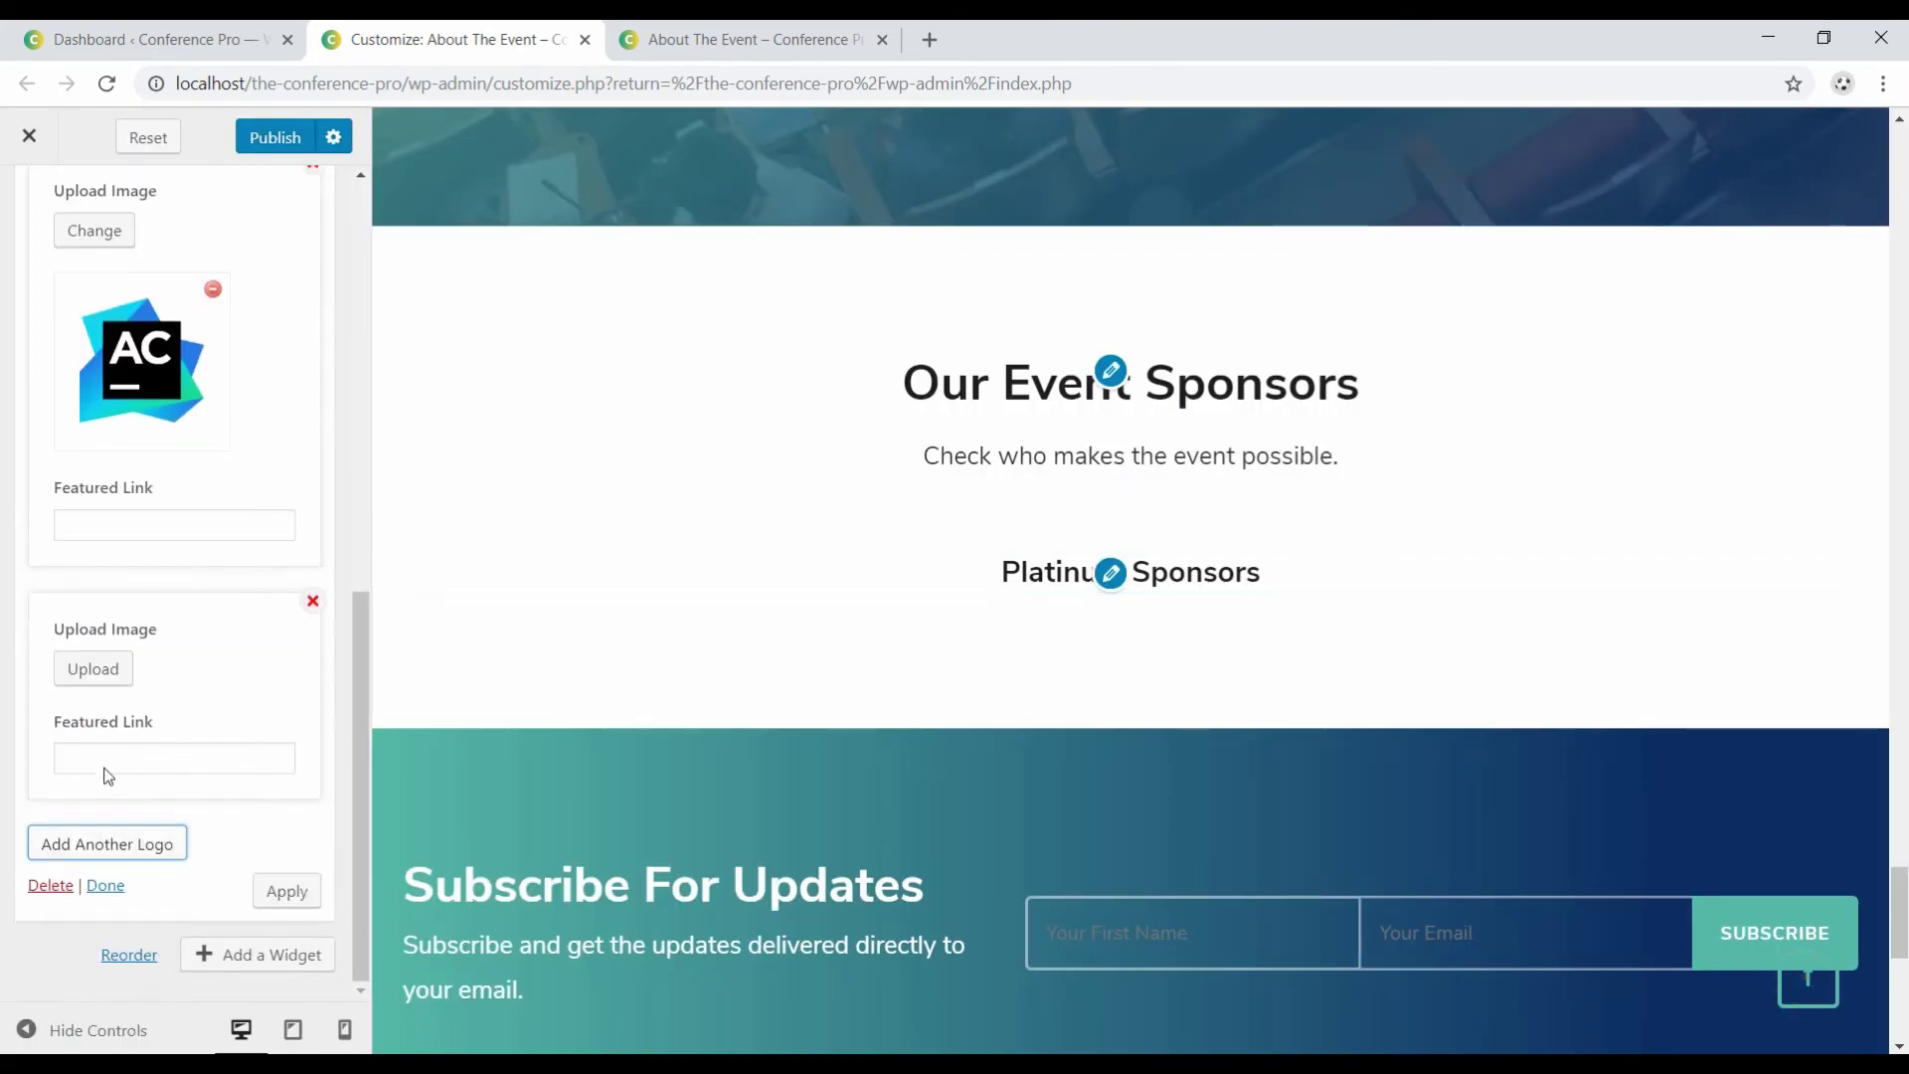
{"action": "left_click", "coordinate": [88, 672]}
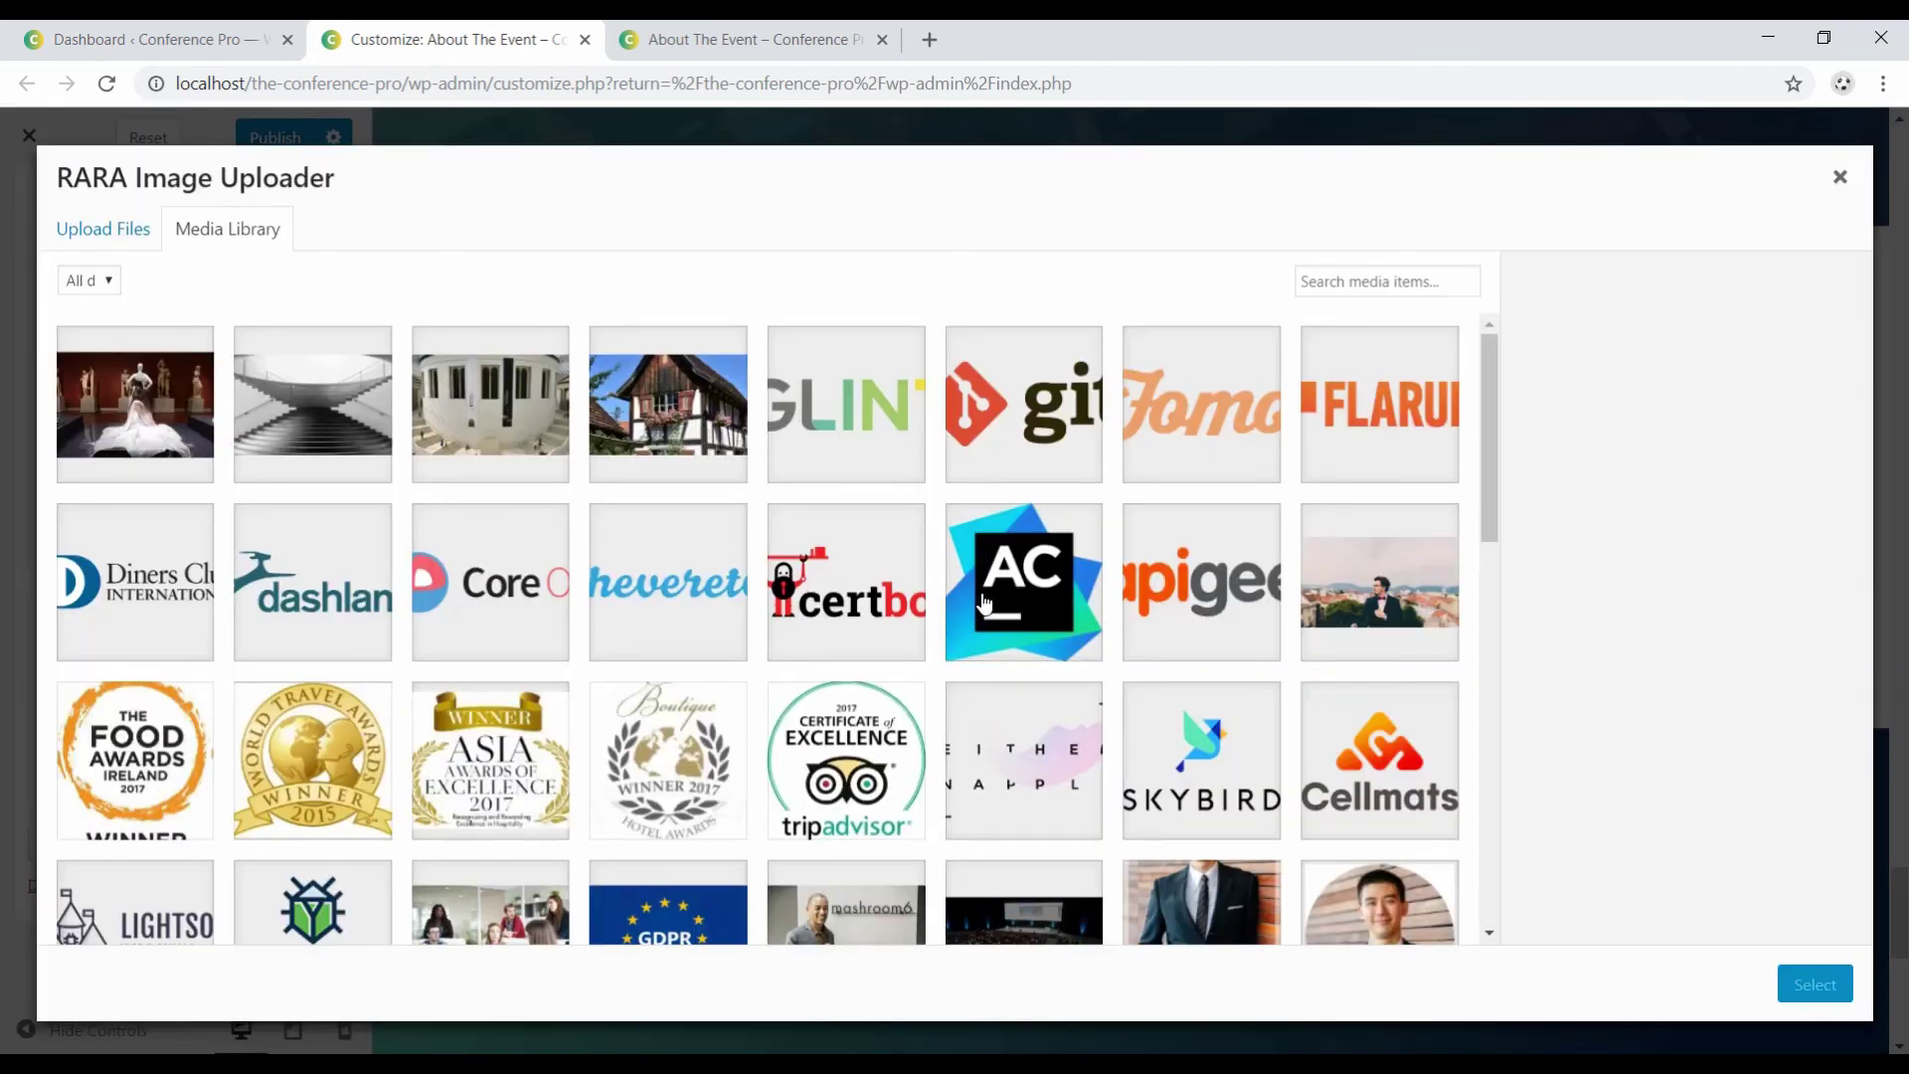
{"action": "left_click", "coordinate": [846, 582]}
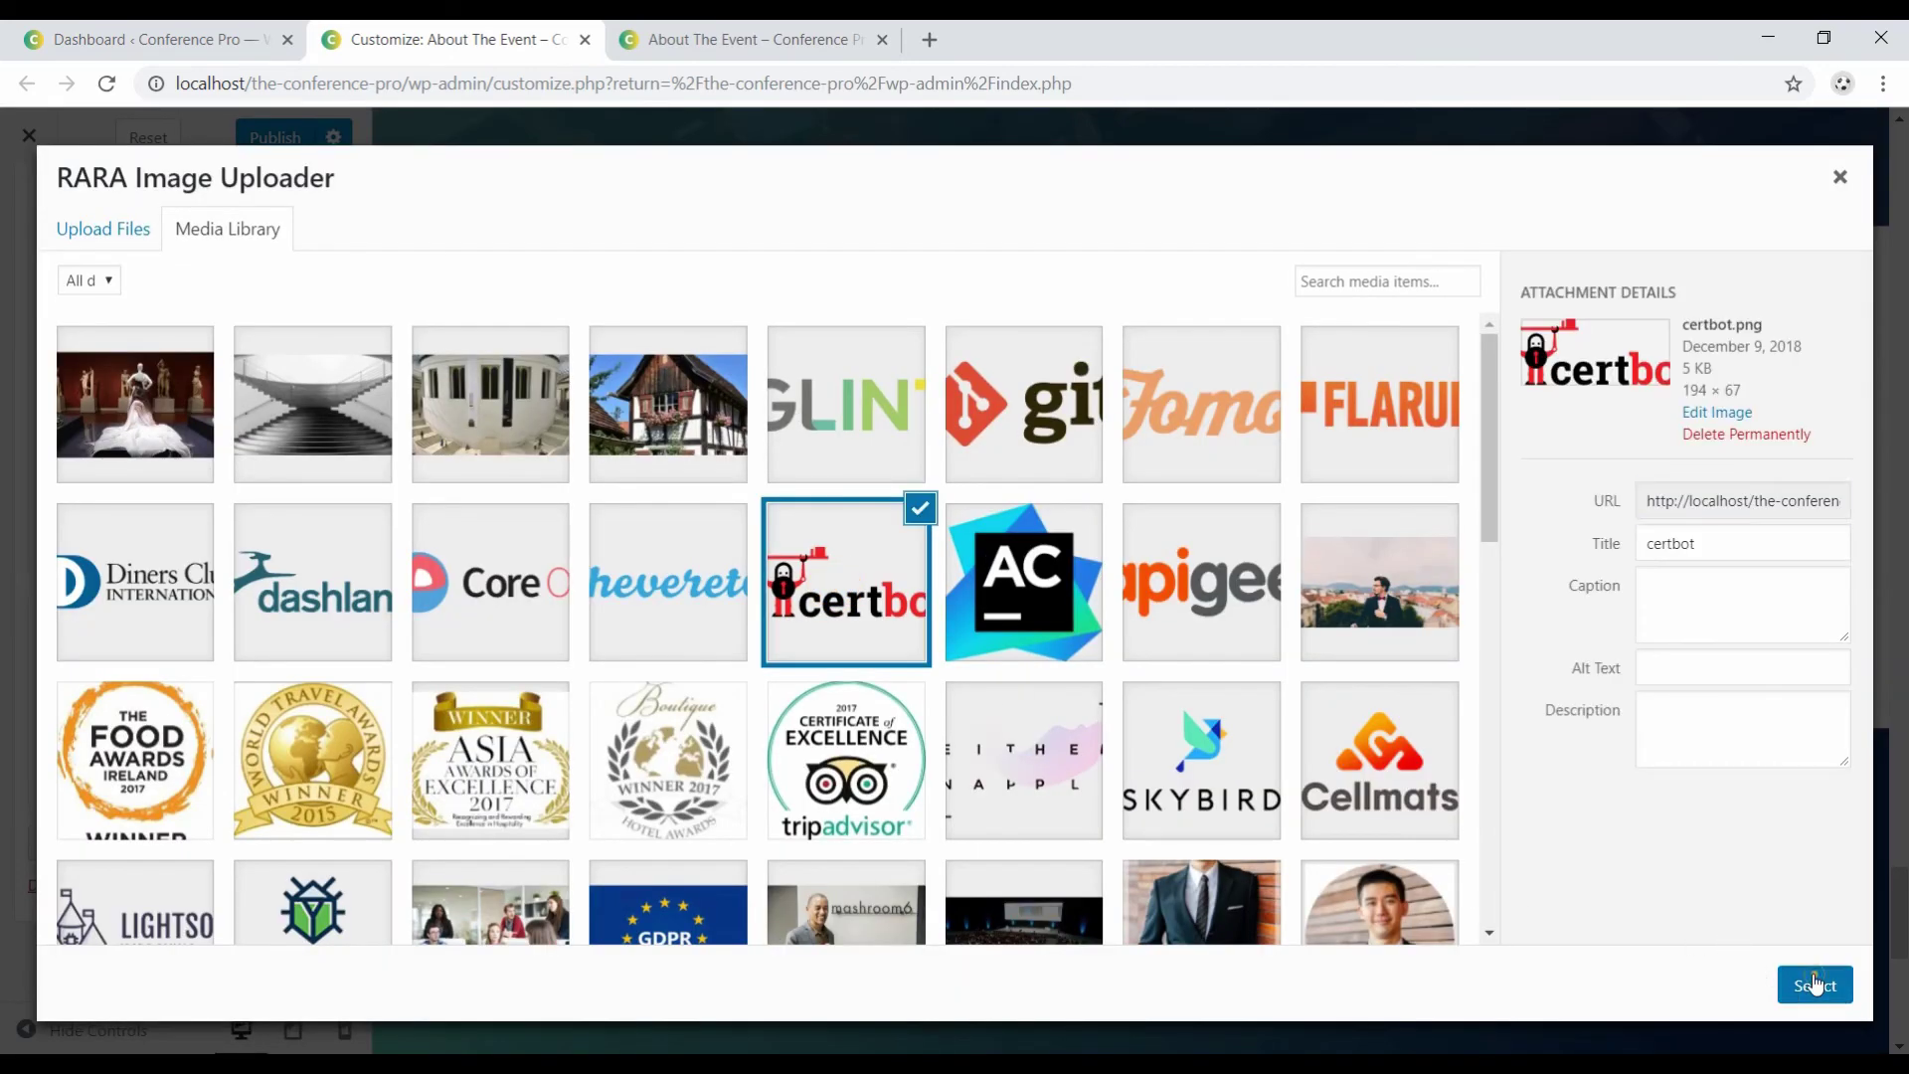
{"action": "left_click", "coordinate": [1813, 983]}
{"action": "scroll", "coordinate": [275, 756], "scroll_direction": "down", "scroll_amount": 1}
{"action": "left_click", "coordinate": [285, 894]}
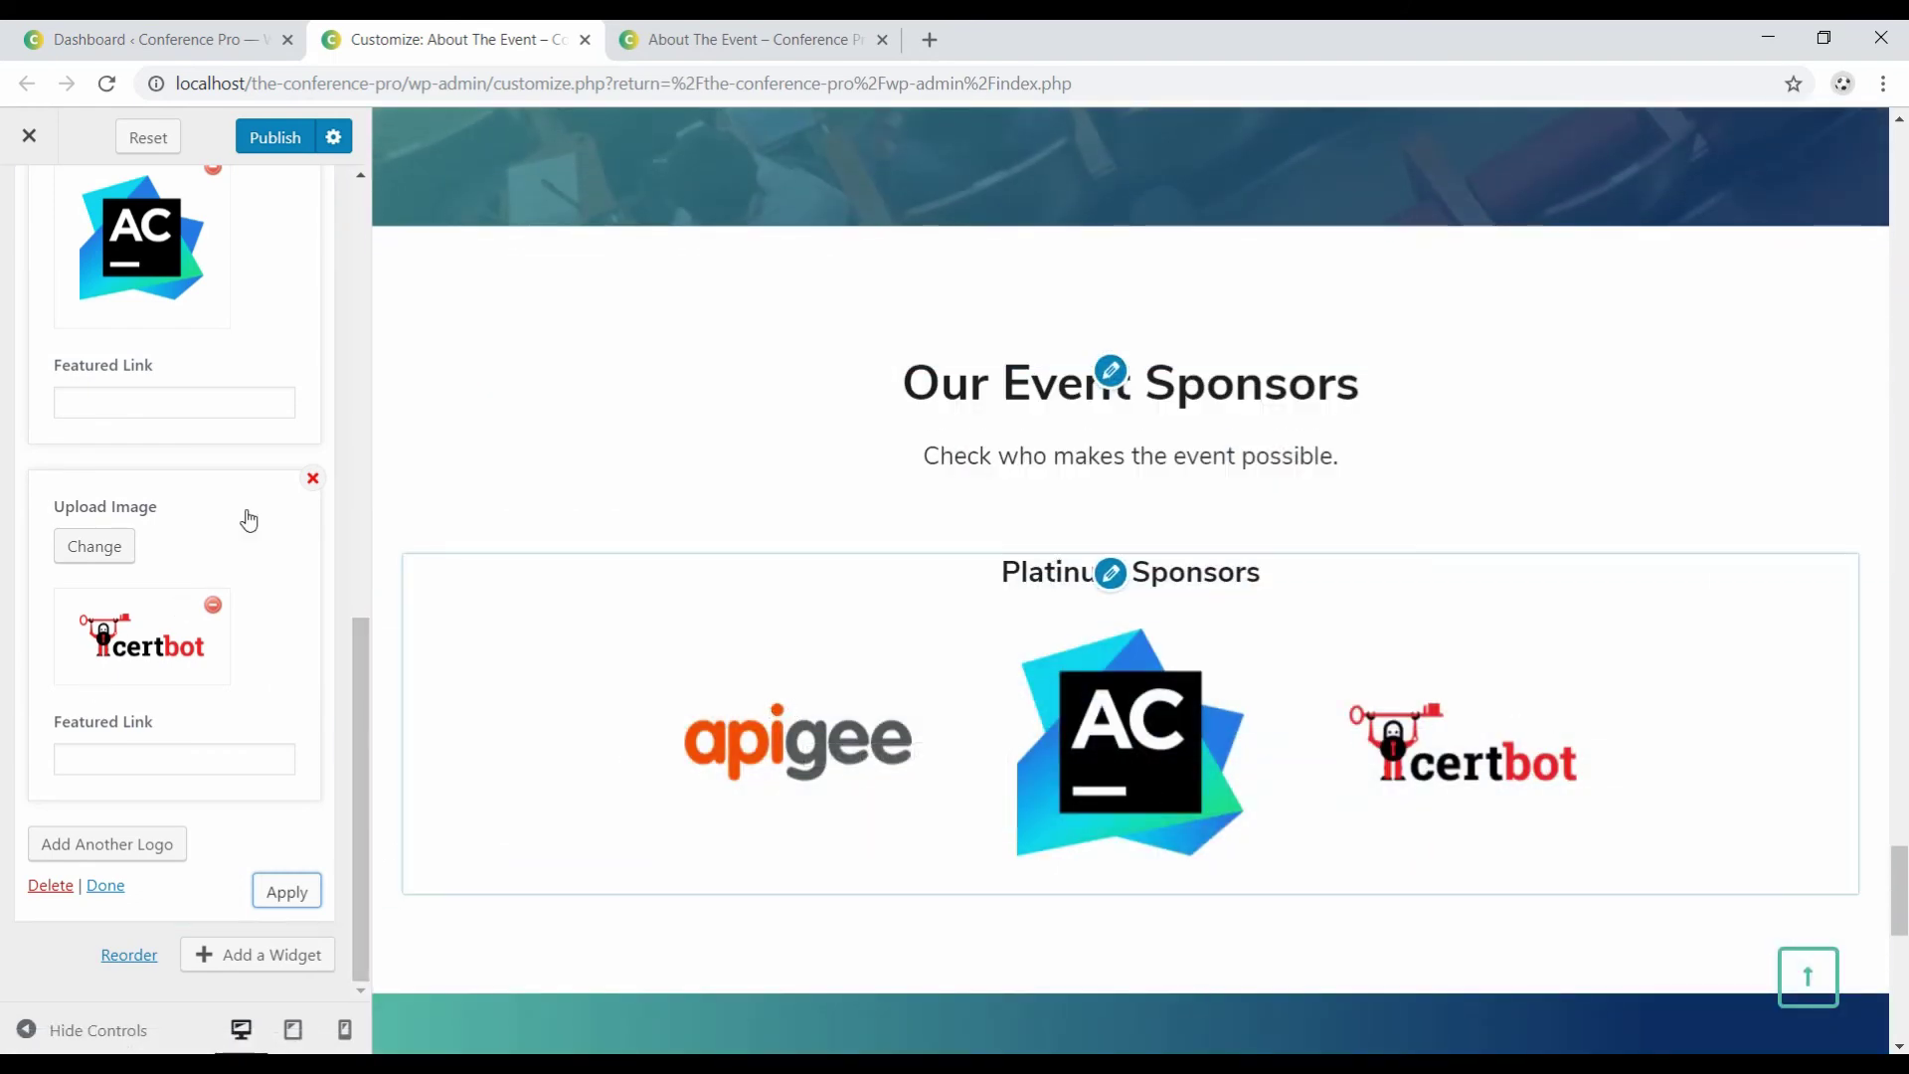
{"action": "scroll", "coordinate": [239, 382], "scroll_direction": "up", "scroll_amount": 4}
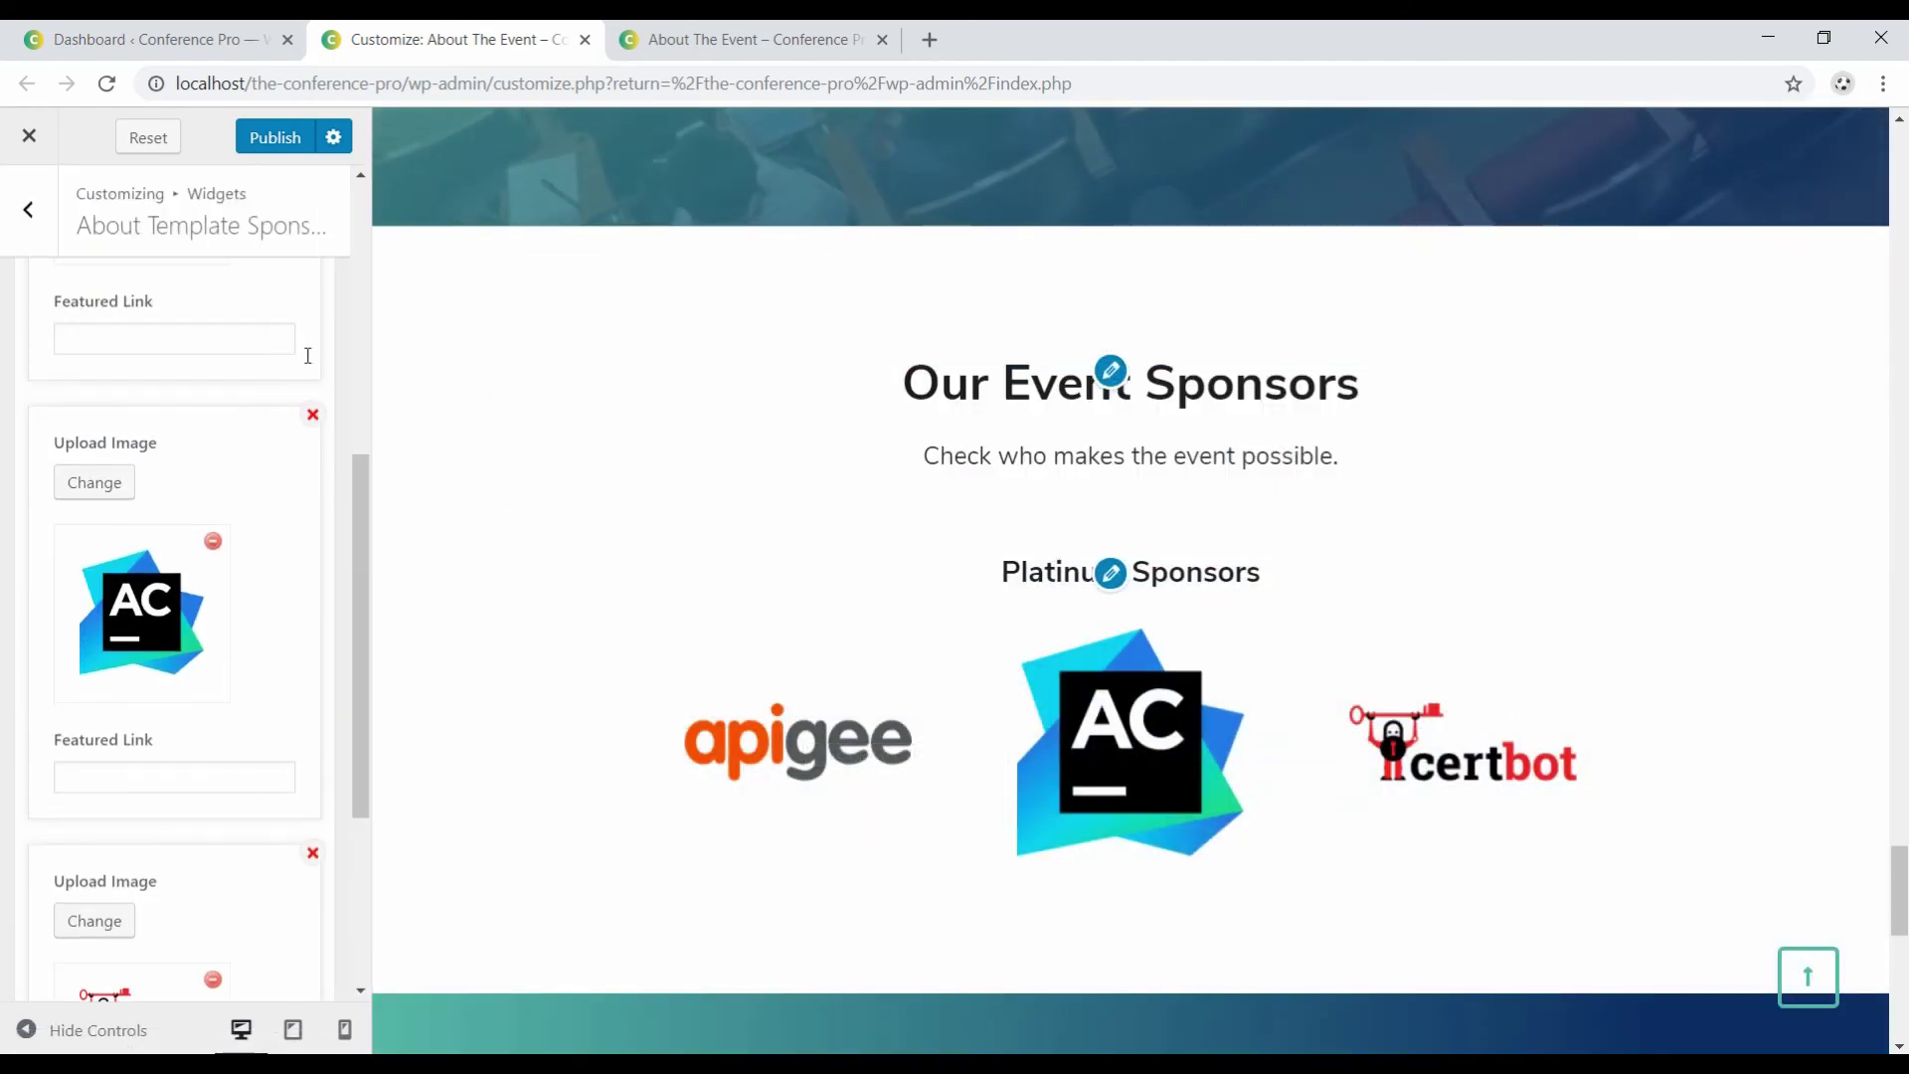
{"action": "scroll", "coordinate": [298, 367], "scroll_direction": "up", "scroll_amount": 5}
{"action": "left_click", "coordinate": [309, 455]}
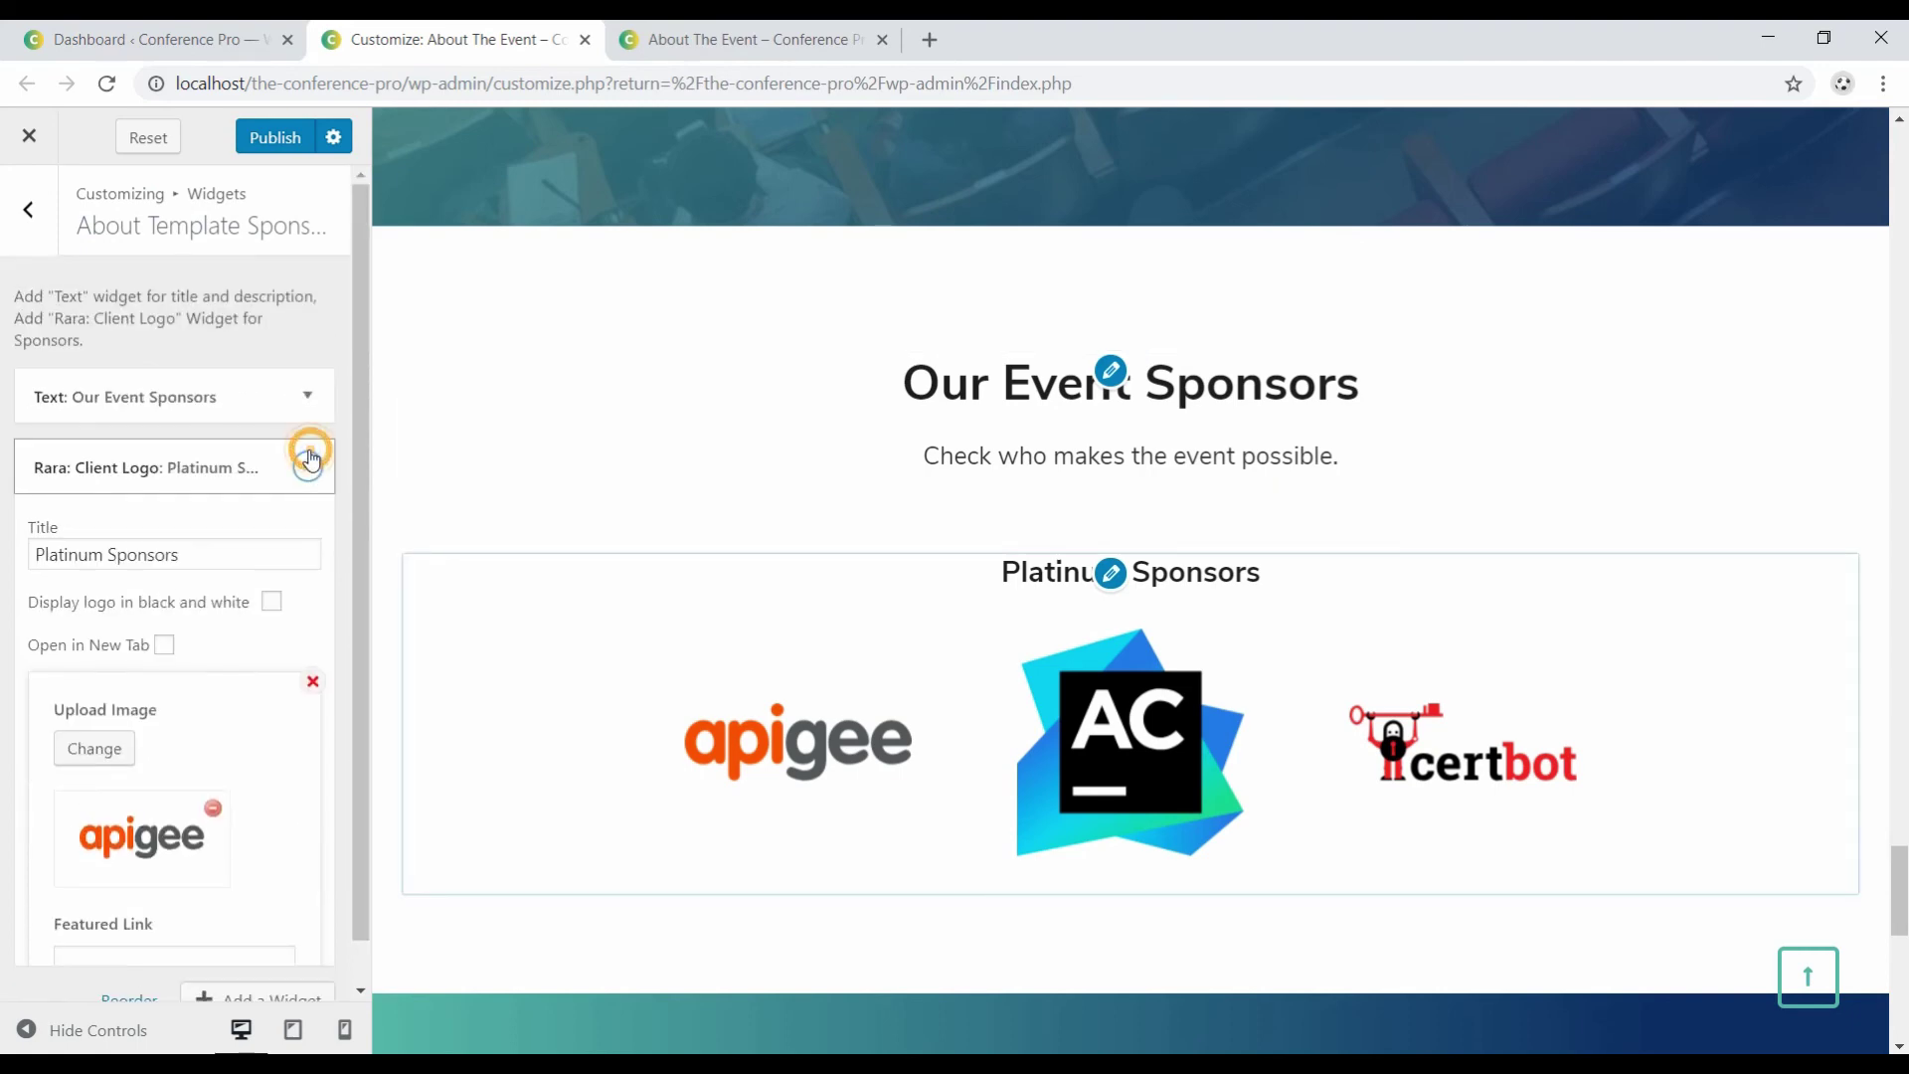
Add a Rara: Client Logo widget titled "Silver Sponsors" to the sponsor section.
{"action": "left_click", "coordinate": [294, 509]}
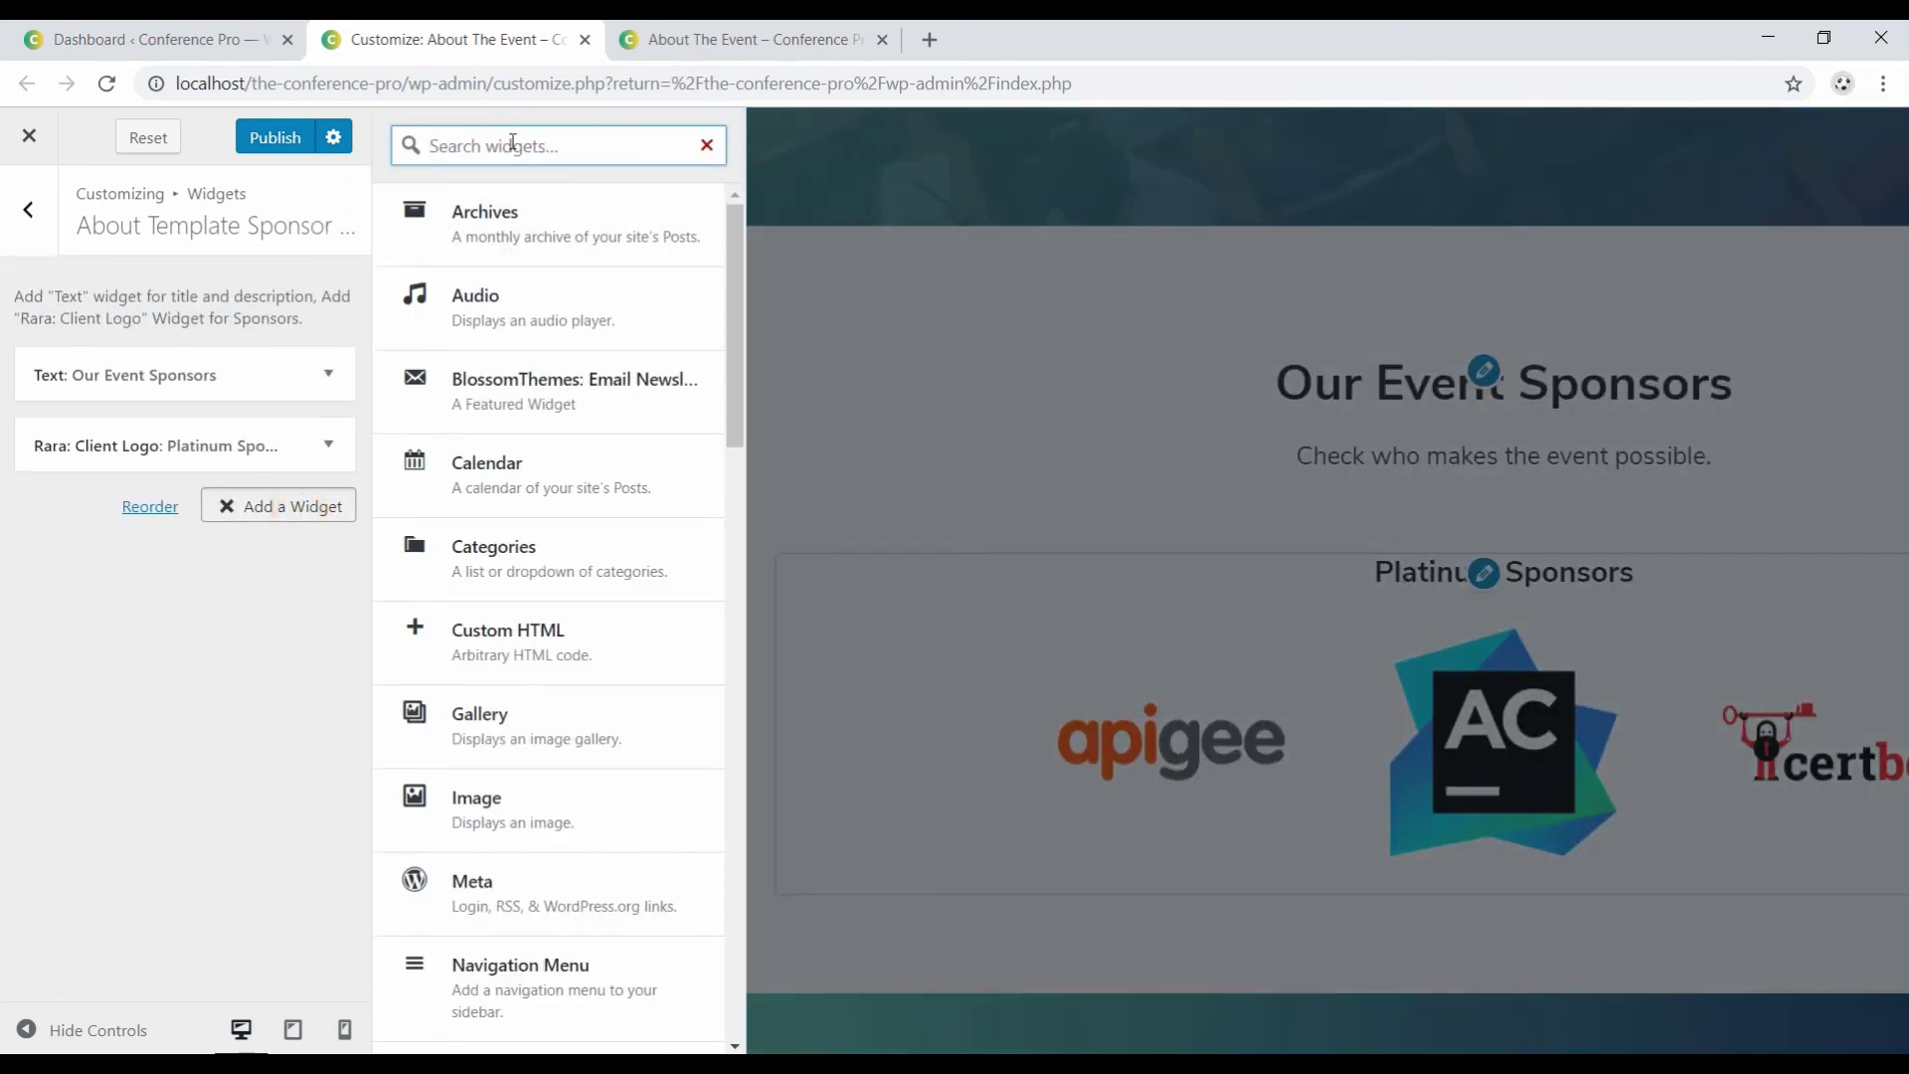
{"action": "type", "text": "cli"}
{"action": "left_click", "coordinate": [491, 207]}
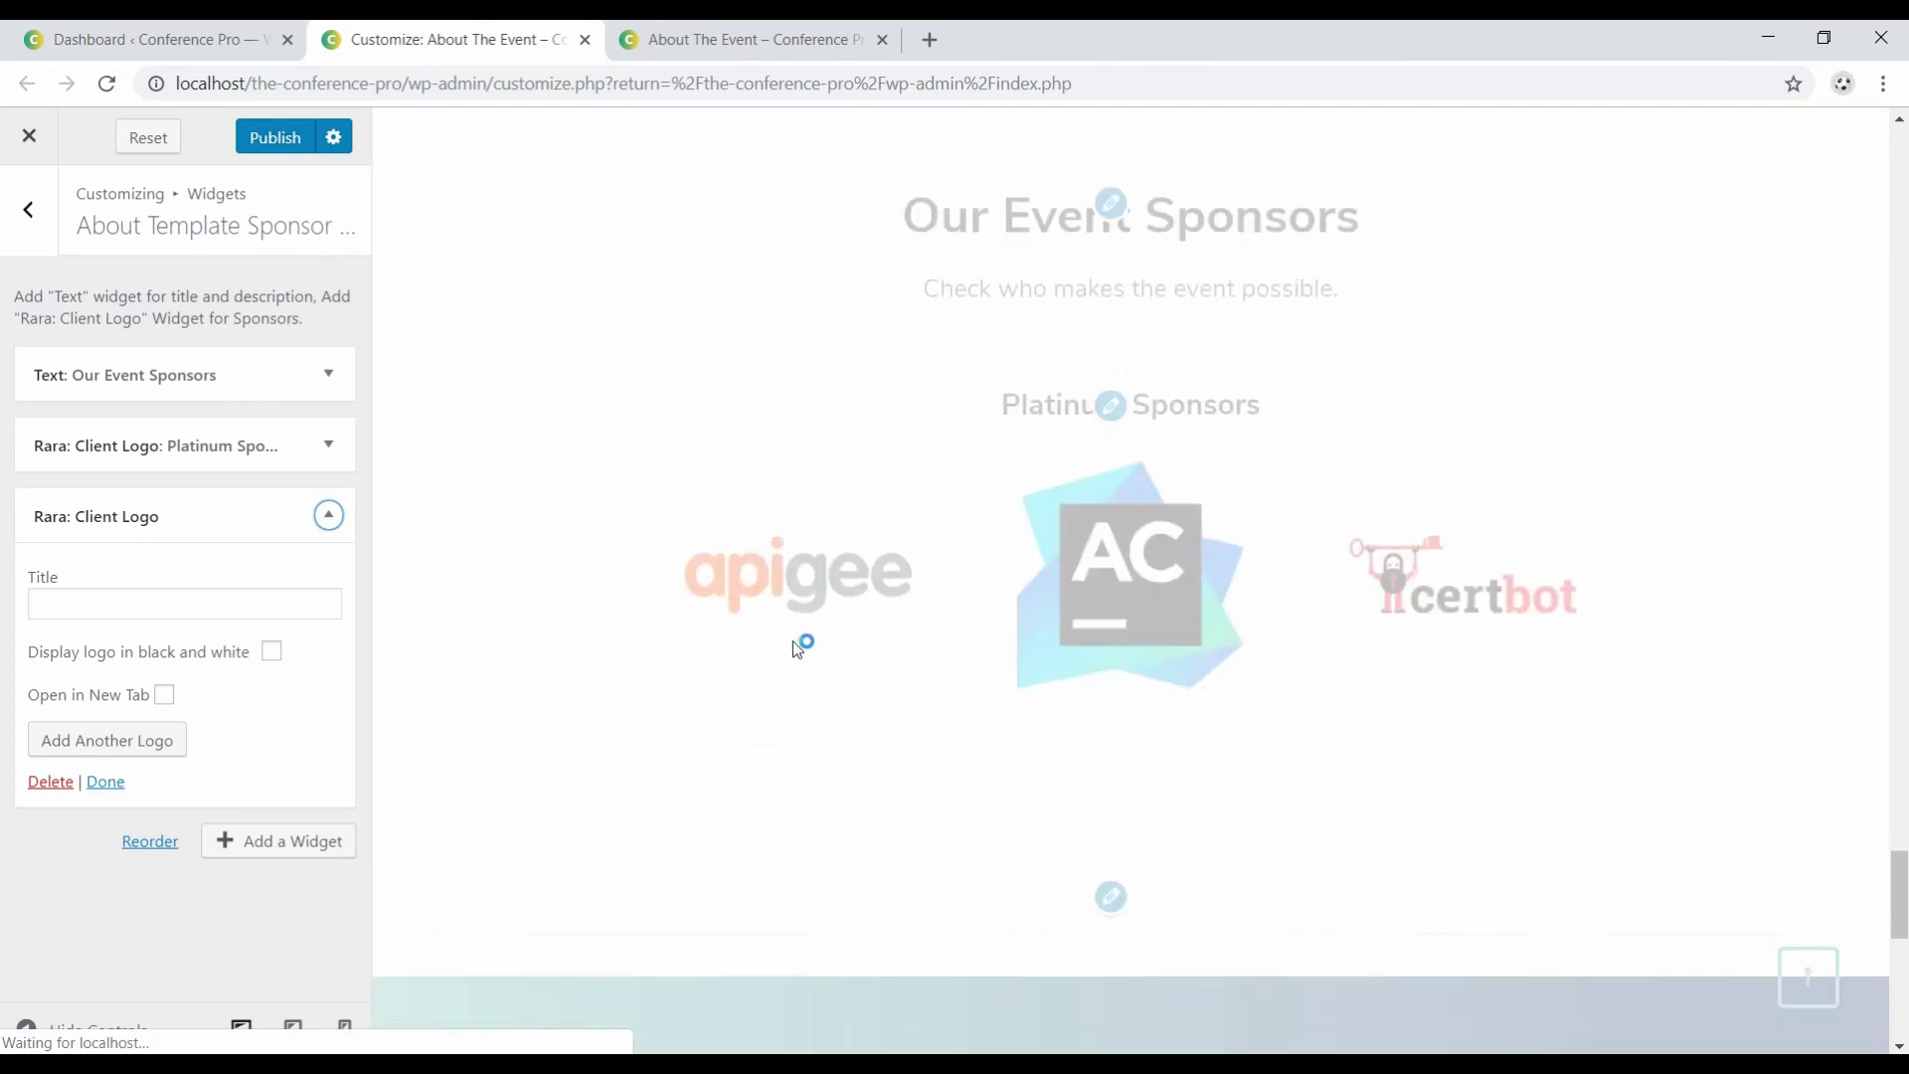
{"action": "left_click", "coordinate": [198, 602]}
{"action": "type", "text": "Silver Sponsors"}
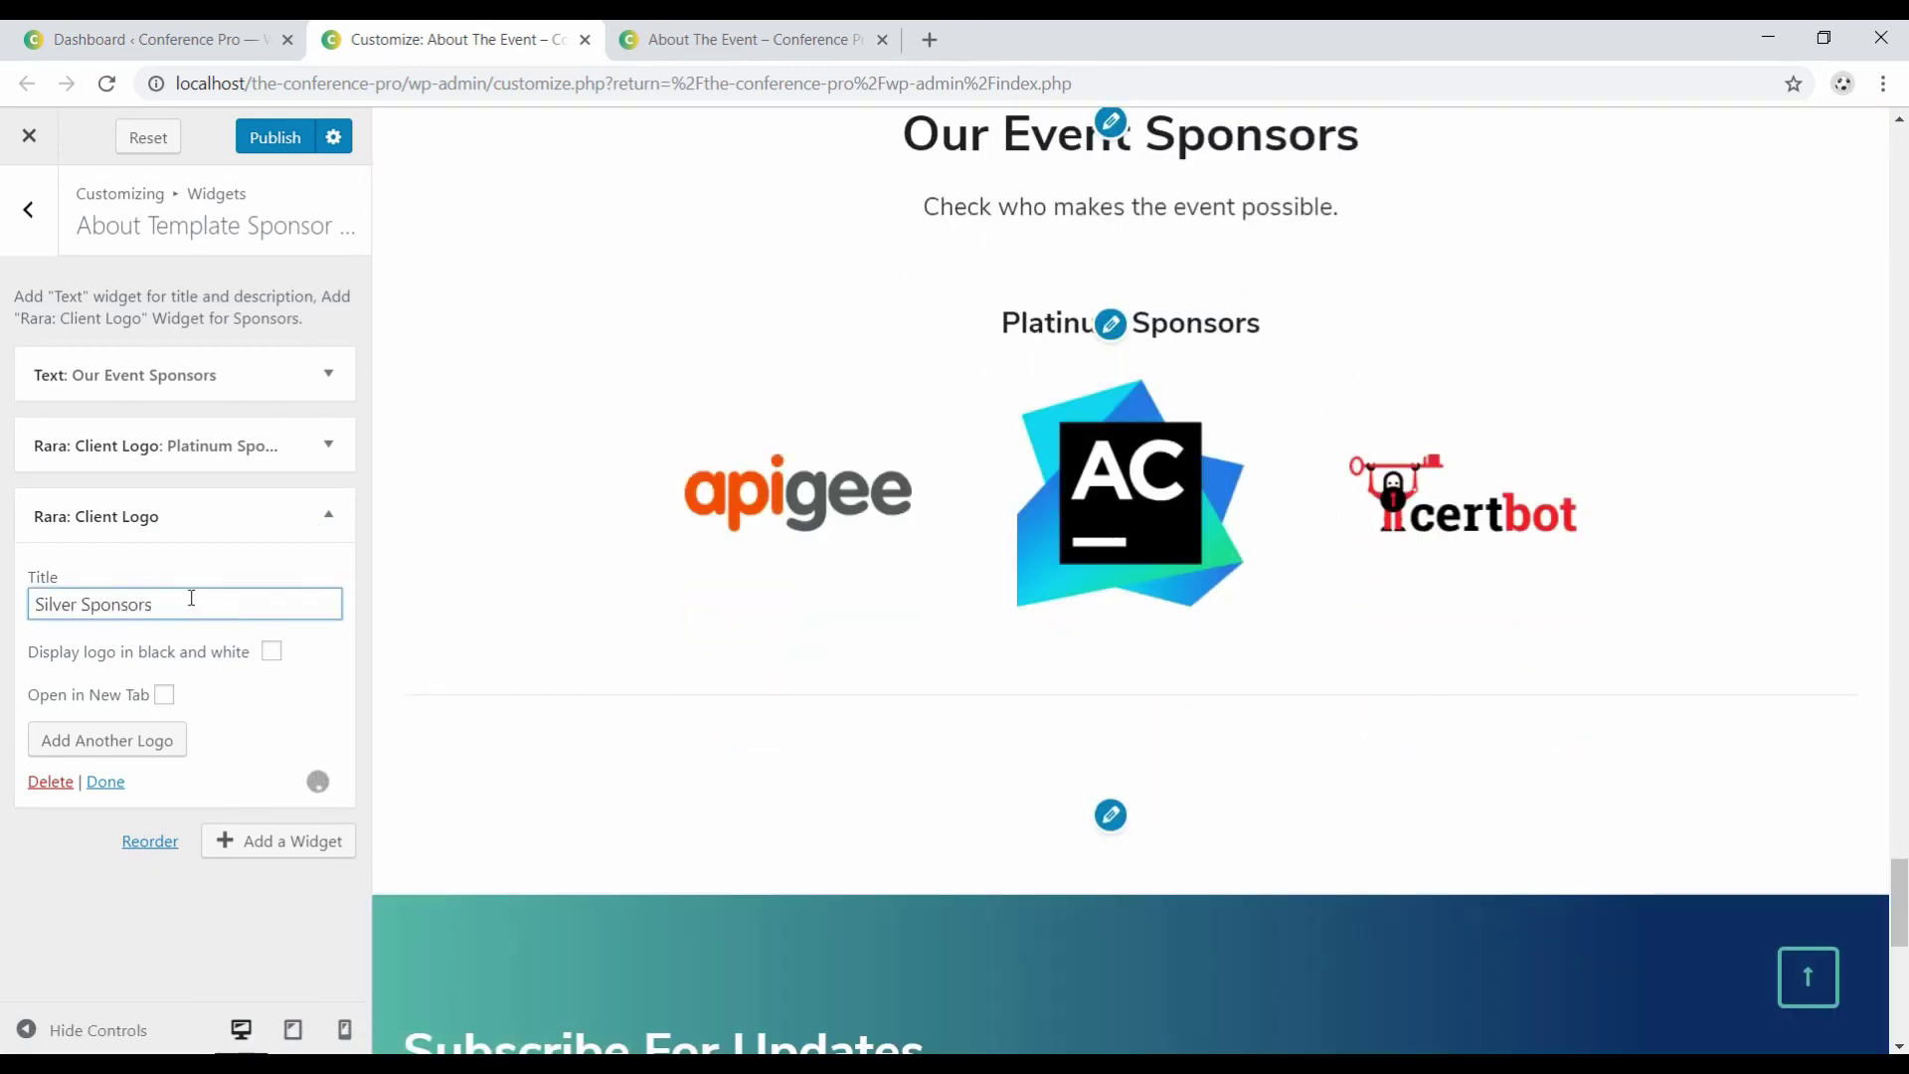
Add a first logo to the Silver Sponsors widget using the Dashlane image from the media library.
{"action": "left_click", "coordinate": [107, 740]}
{"action": "left_click", "coordinate": [84, 682]}
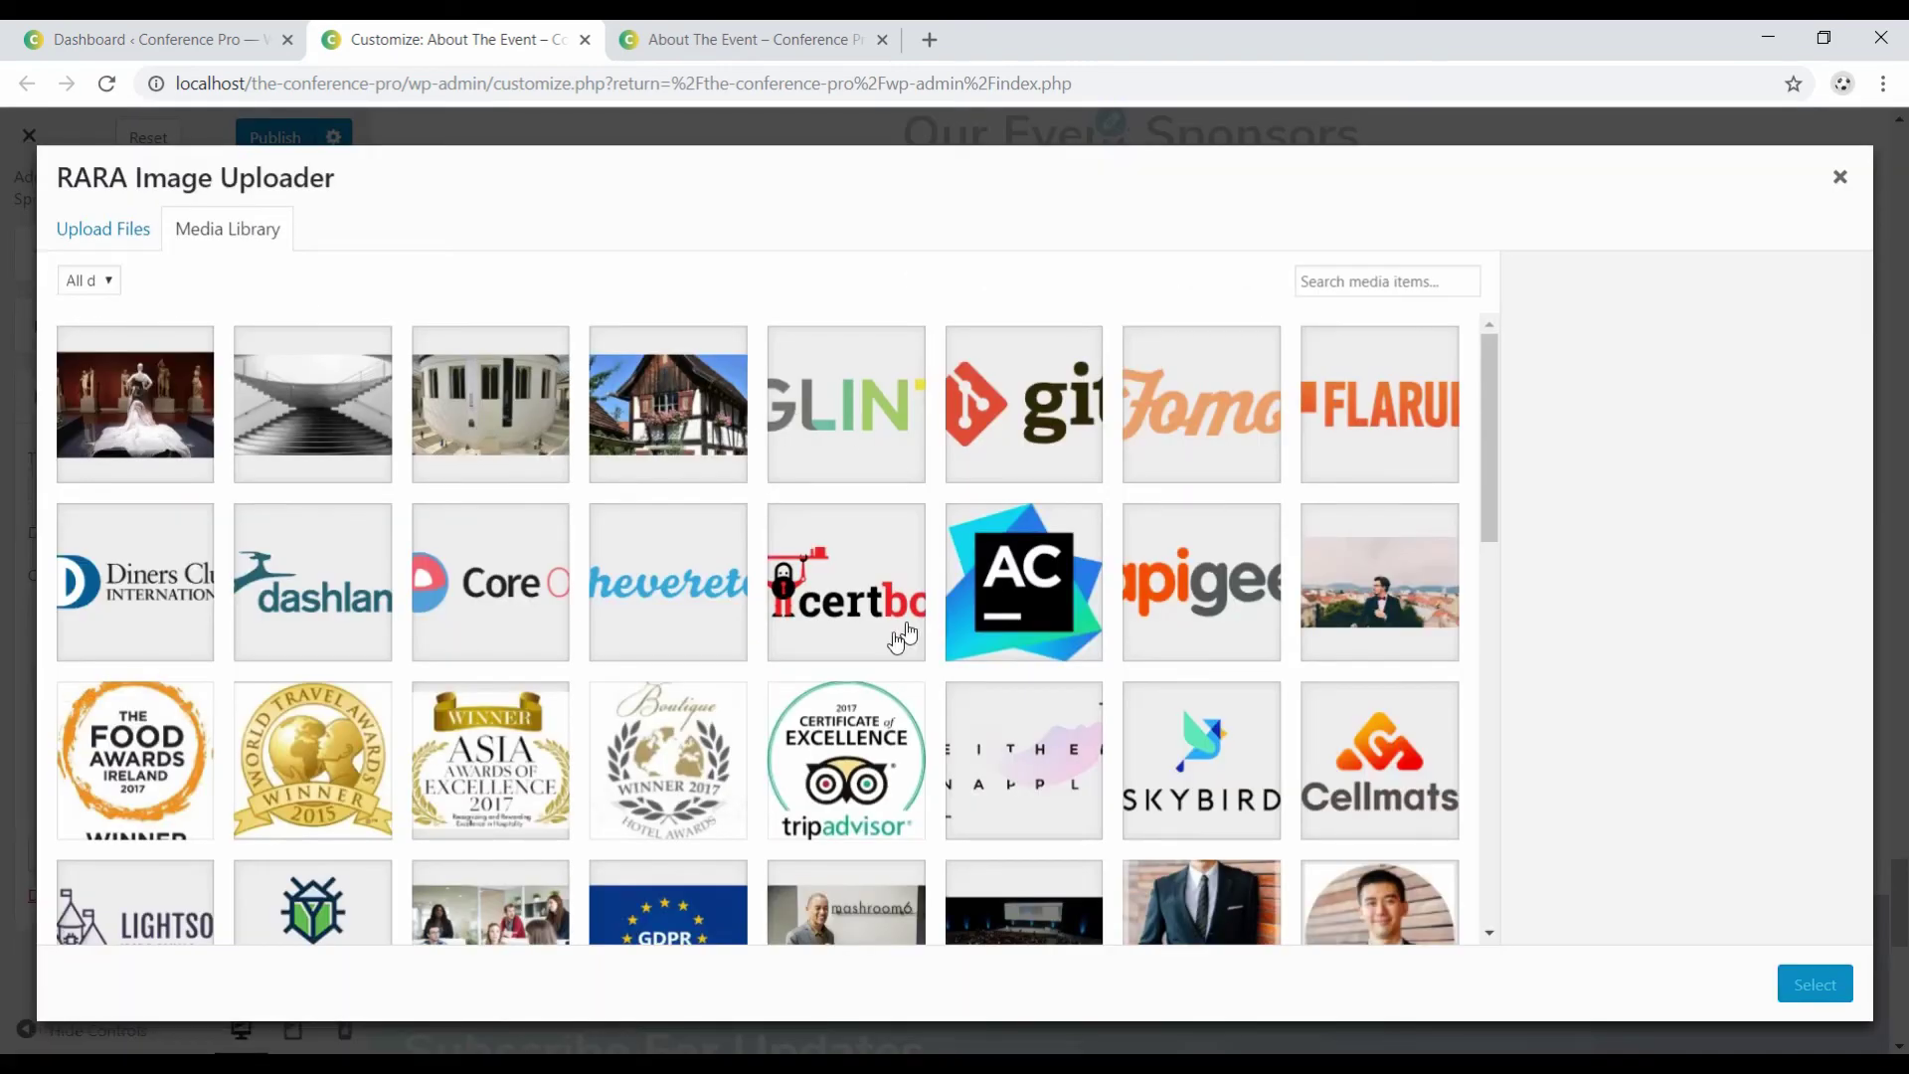
{"action": "left_click", "coordinate": [1814, 984]}
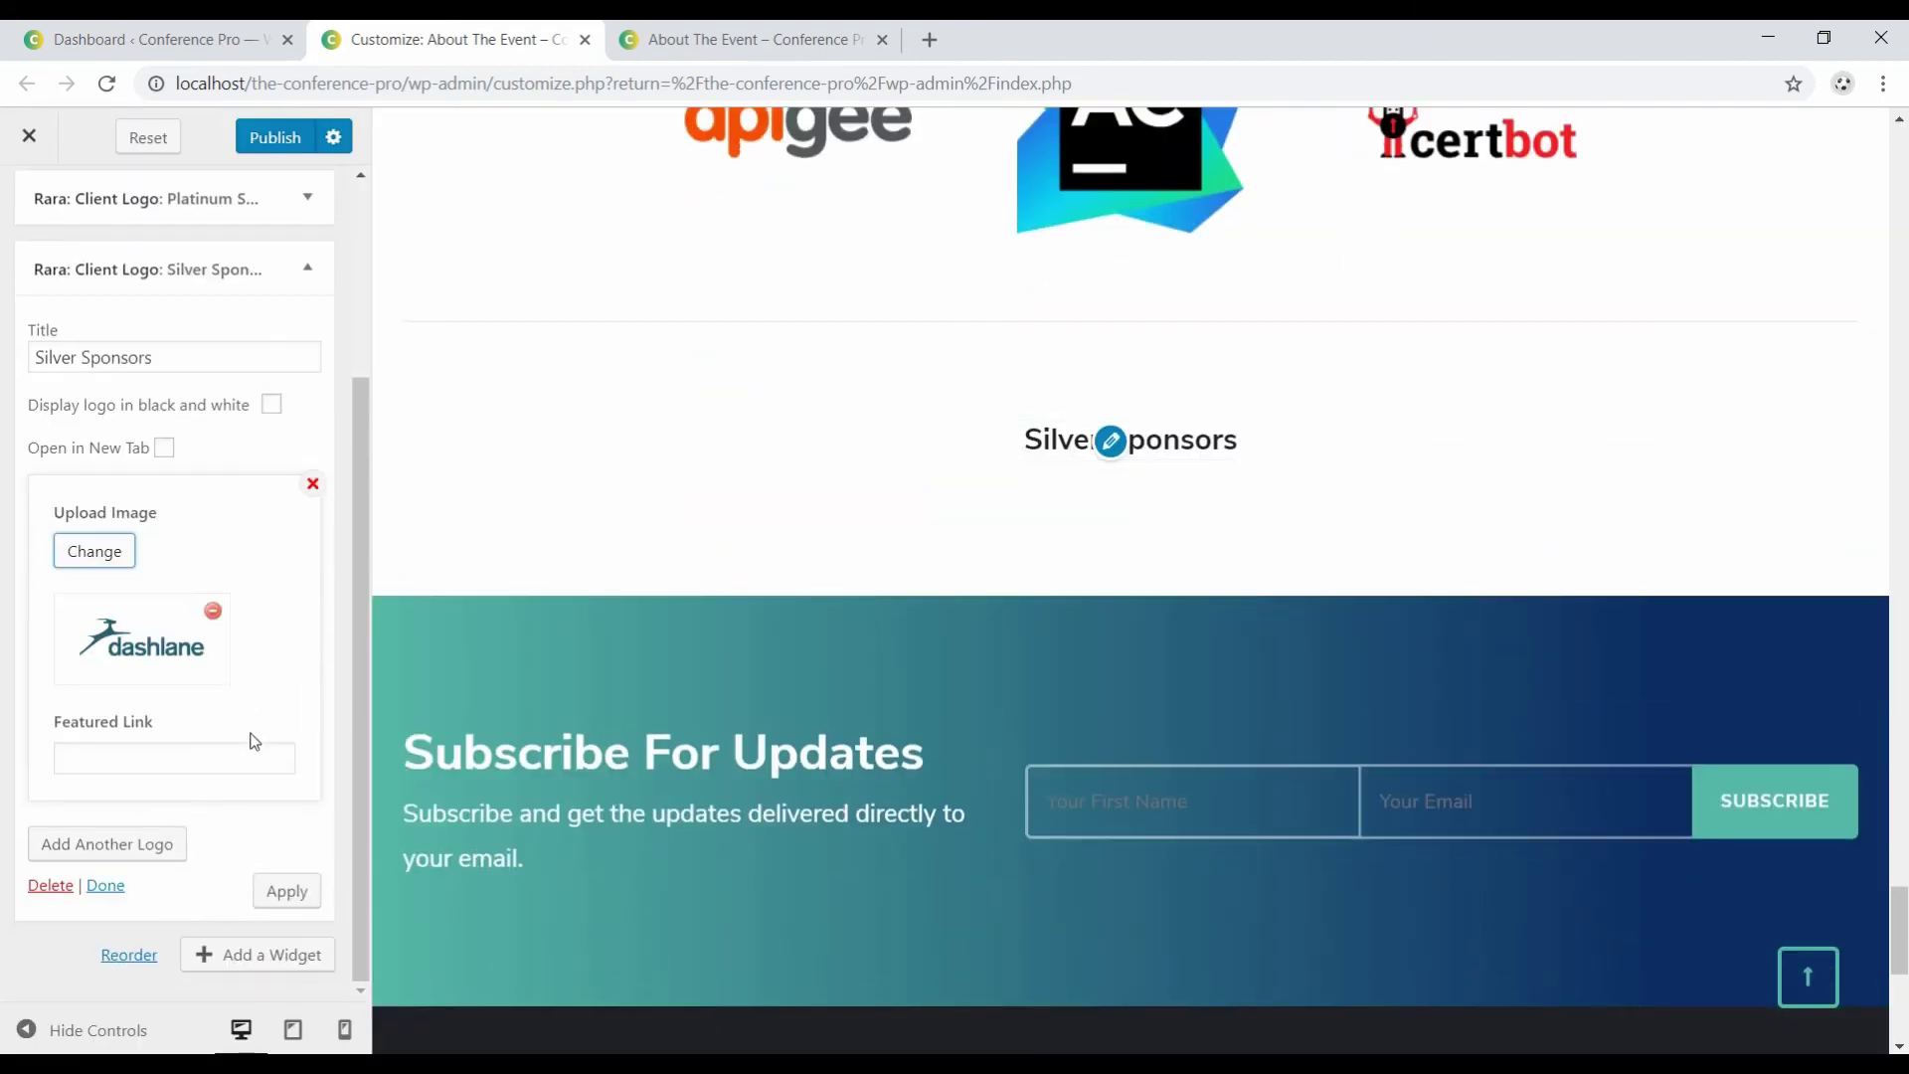
Add a second logo to the Silver Sponsors widget using the CoreOS image from the media library.
{"action": "left_click", "coordinate": [106, 842]}
{"action": "scroll", "coordinate": [159, 796], "scroll_direction": "down", "scroll_amount": 3}
{"action": "left_click", "coordinate": [95, 669]}
{"action": "left_click", "coordinate": [490, 575]}
{"action": "left_click", "coordinate": [1814, 981]}
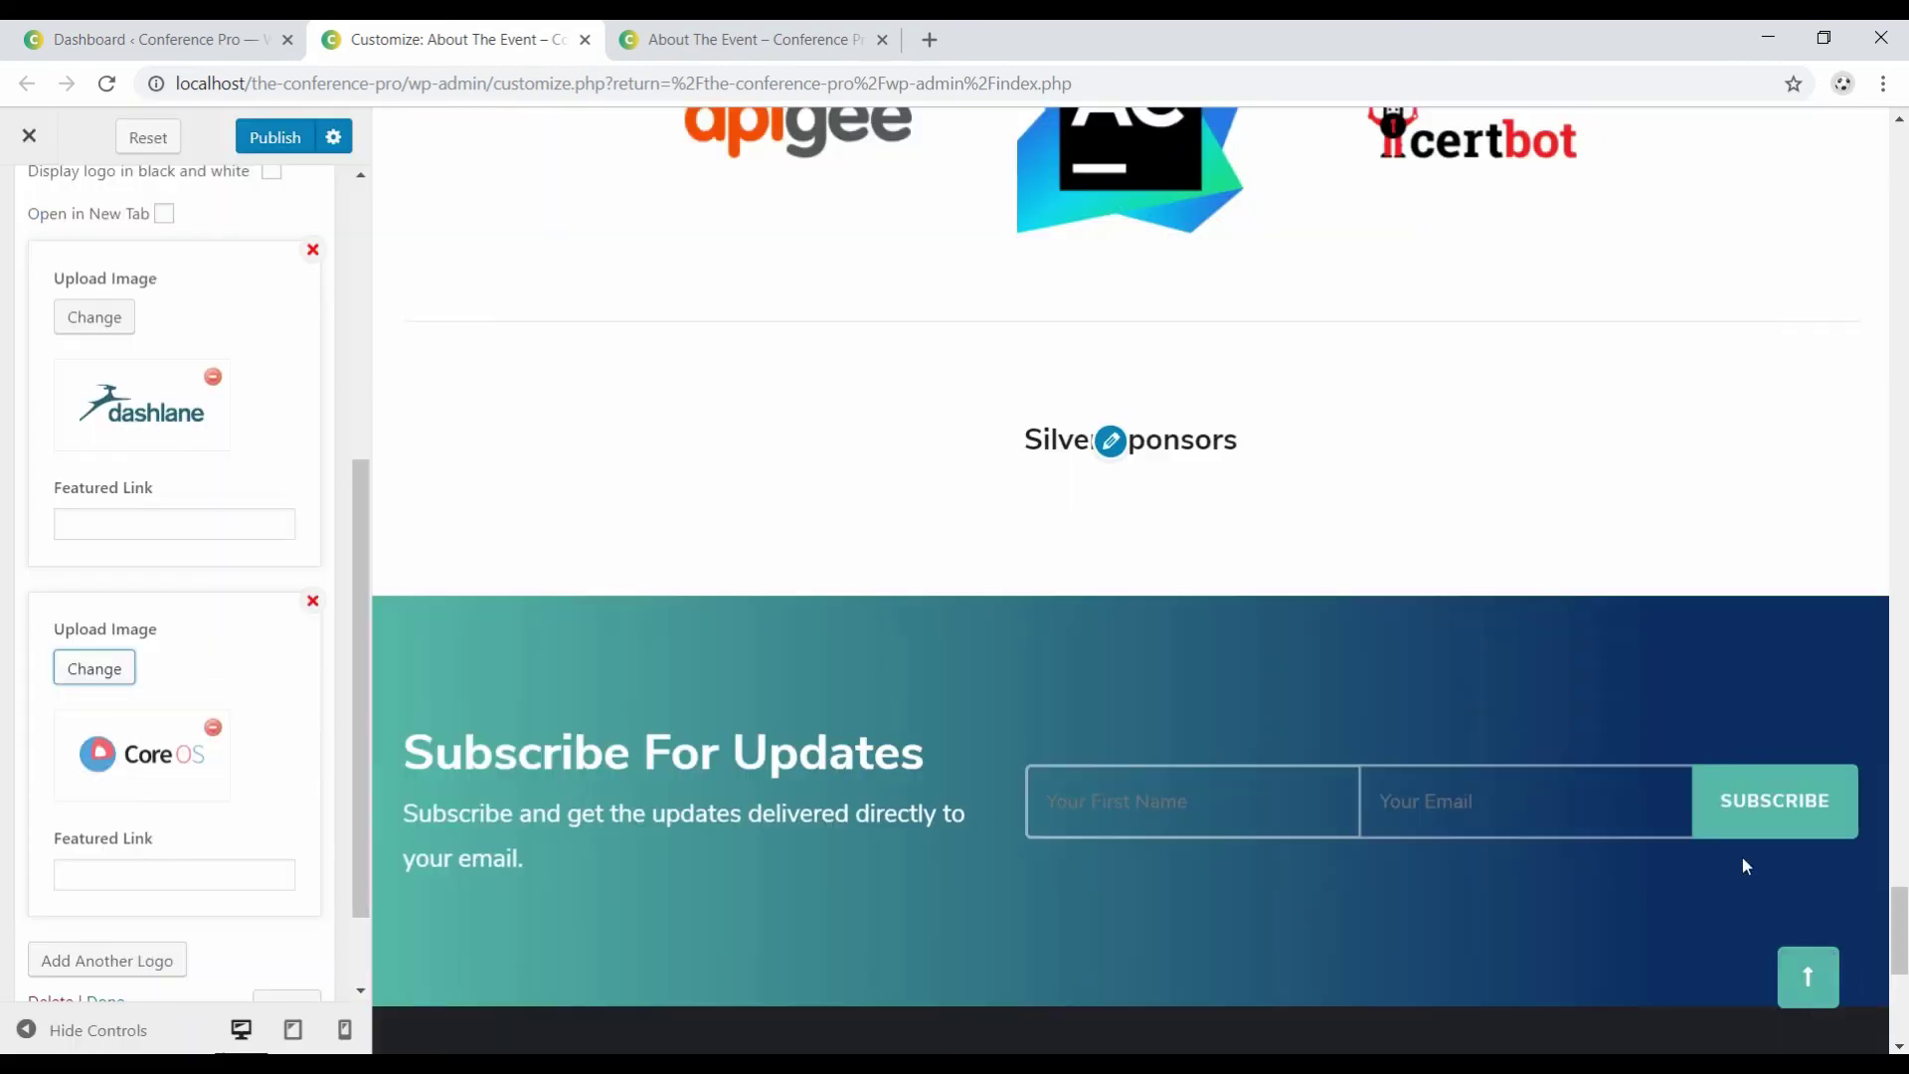
Add a third logo to the Silver Sponsors widget using the Diners Club International image.
{"action": "left_click", "coordinate": [111, 844]}
{"action": "scroll", "coordinate": [139, 746], "scroll_direction": "down", "scroll_amount": 3}
{"action": "left_click", "coordinate": [121, 672]}
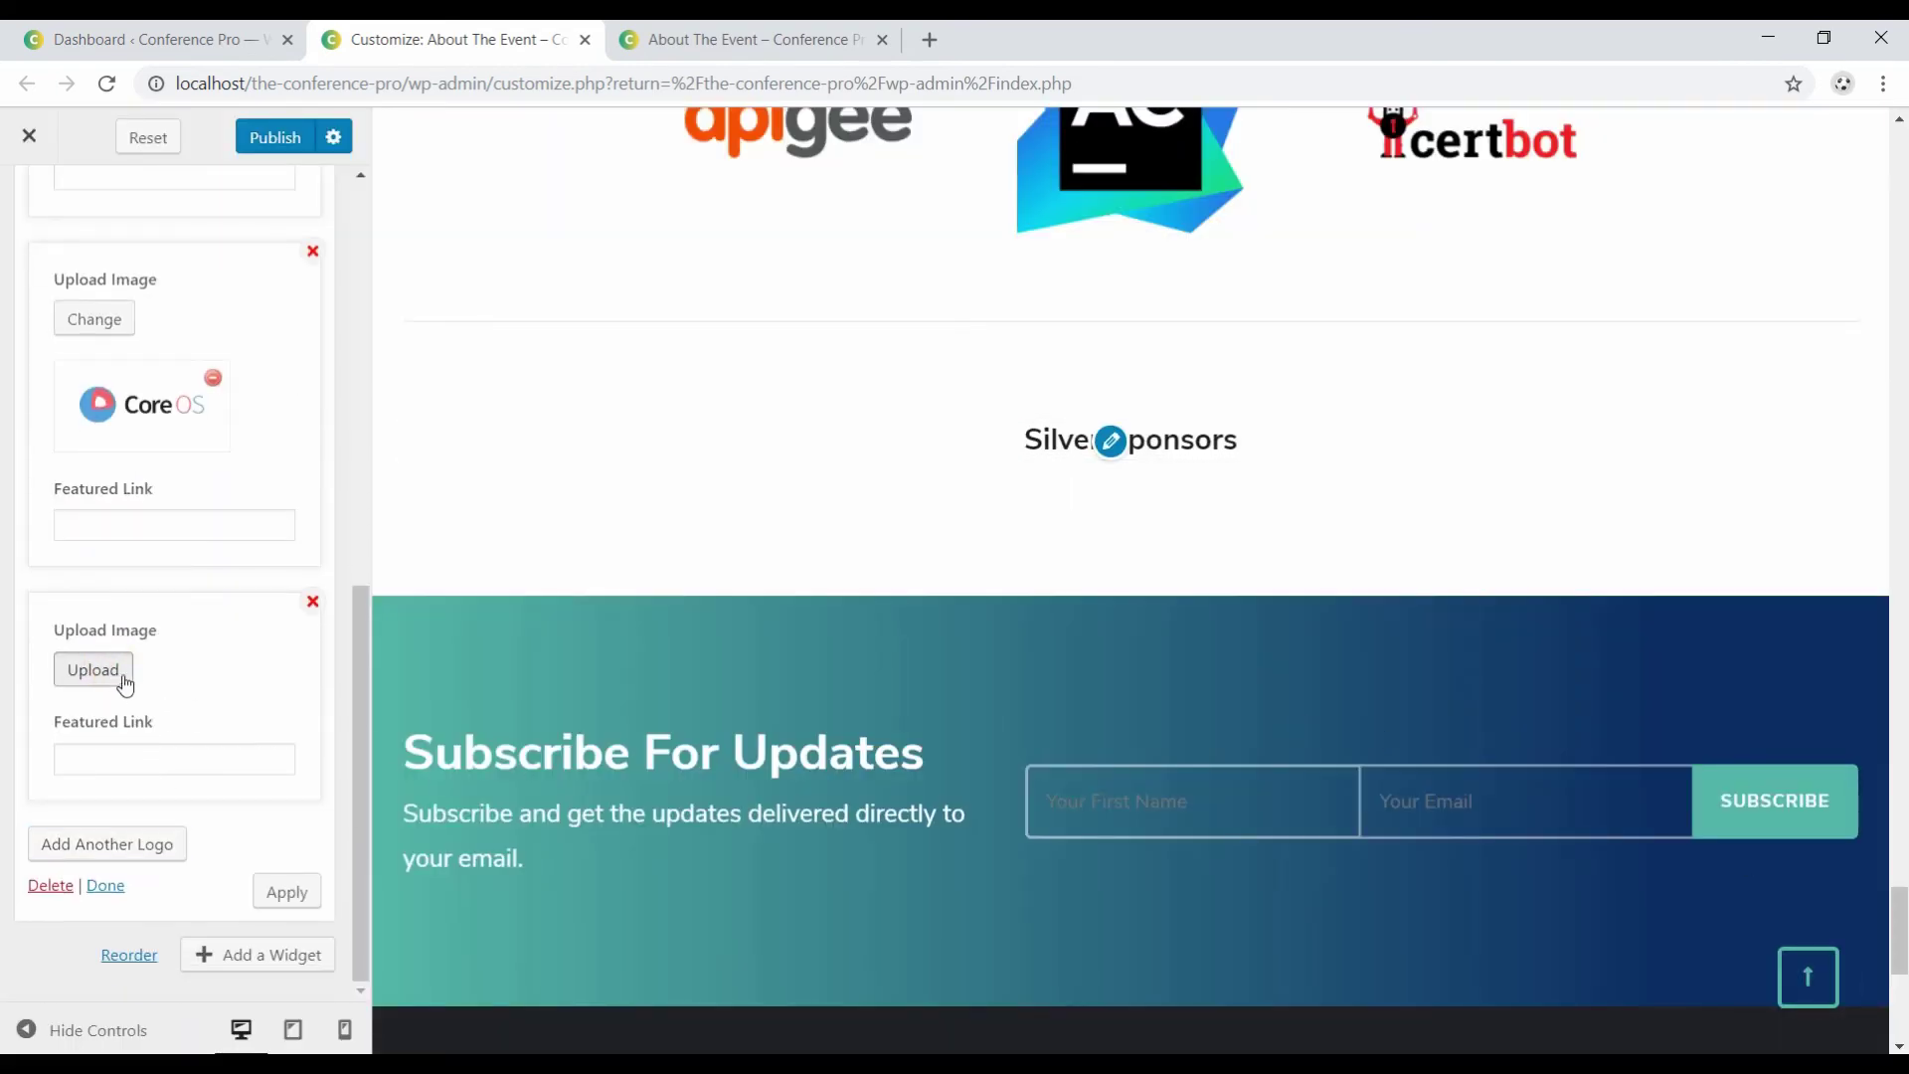
{"action": "left_click", "coordinate": [133, 580]}
{"action": "left_click", "coordinate": [1814, 984]}
Add a fourth logo to the Silver Sponsors widget using the Chevereto image, apply the widget and collapse it.
{"action": "left_click", "coordinate": [111, 922]}
{"action": "scroll", "coordinate": [159, 795], "scroll_direction": "down", "scroll_amount": 3}
{"action": "left_click", "coordinate": [93, 767]}
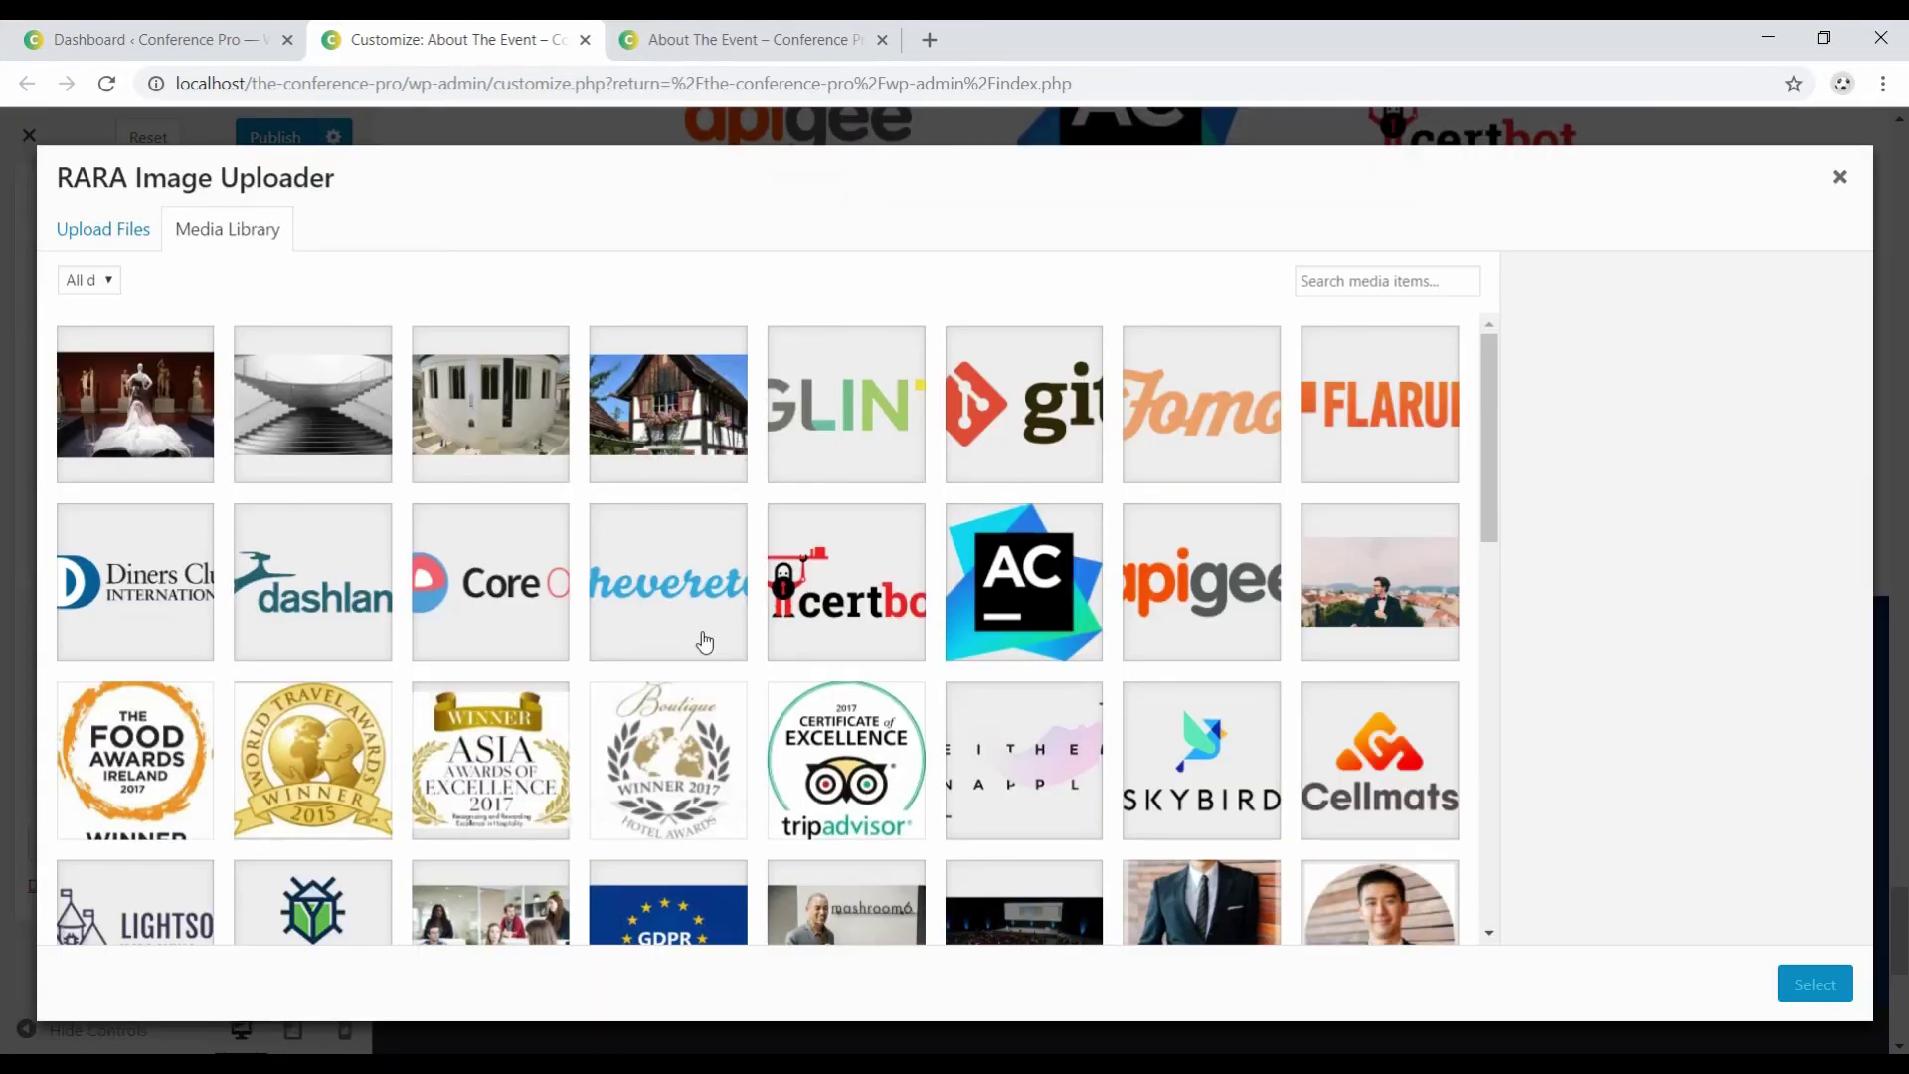
{"action": "left_click", "coordinate": [705, 641]}
{"action": "left_click", "coordinate": [1814, 983]}
{"action": "scroll", "coordinate": [304, 895], "scroll_direction": "down", "scroll_amount": 2}
{"action": "left_click", "coordinate": [287, 891]}
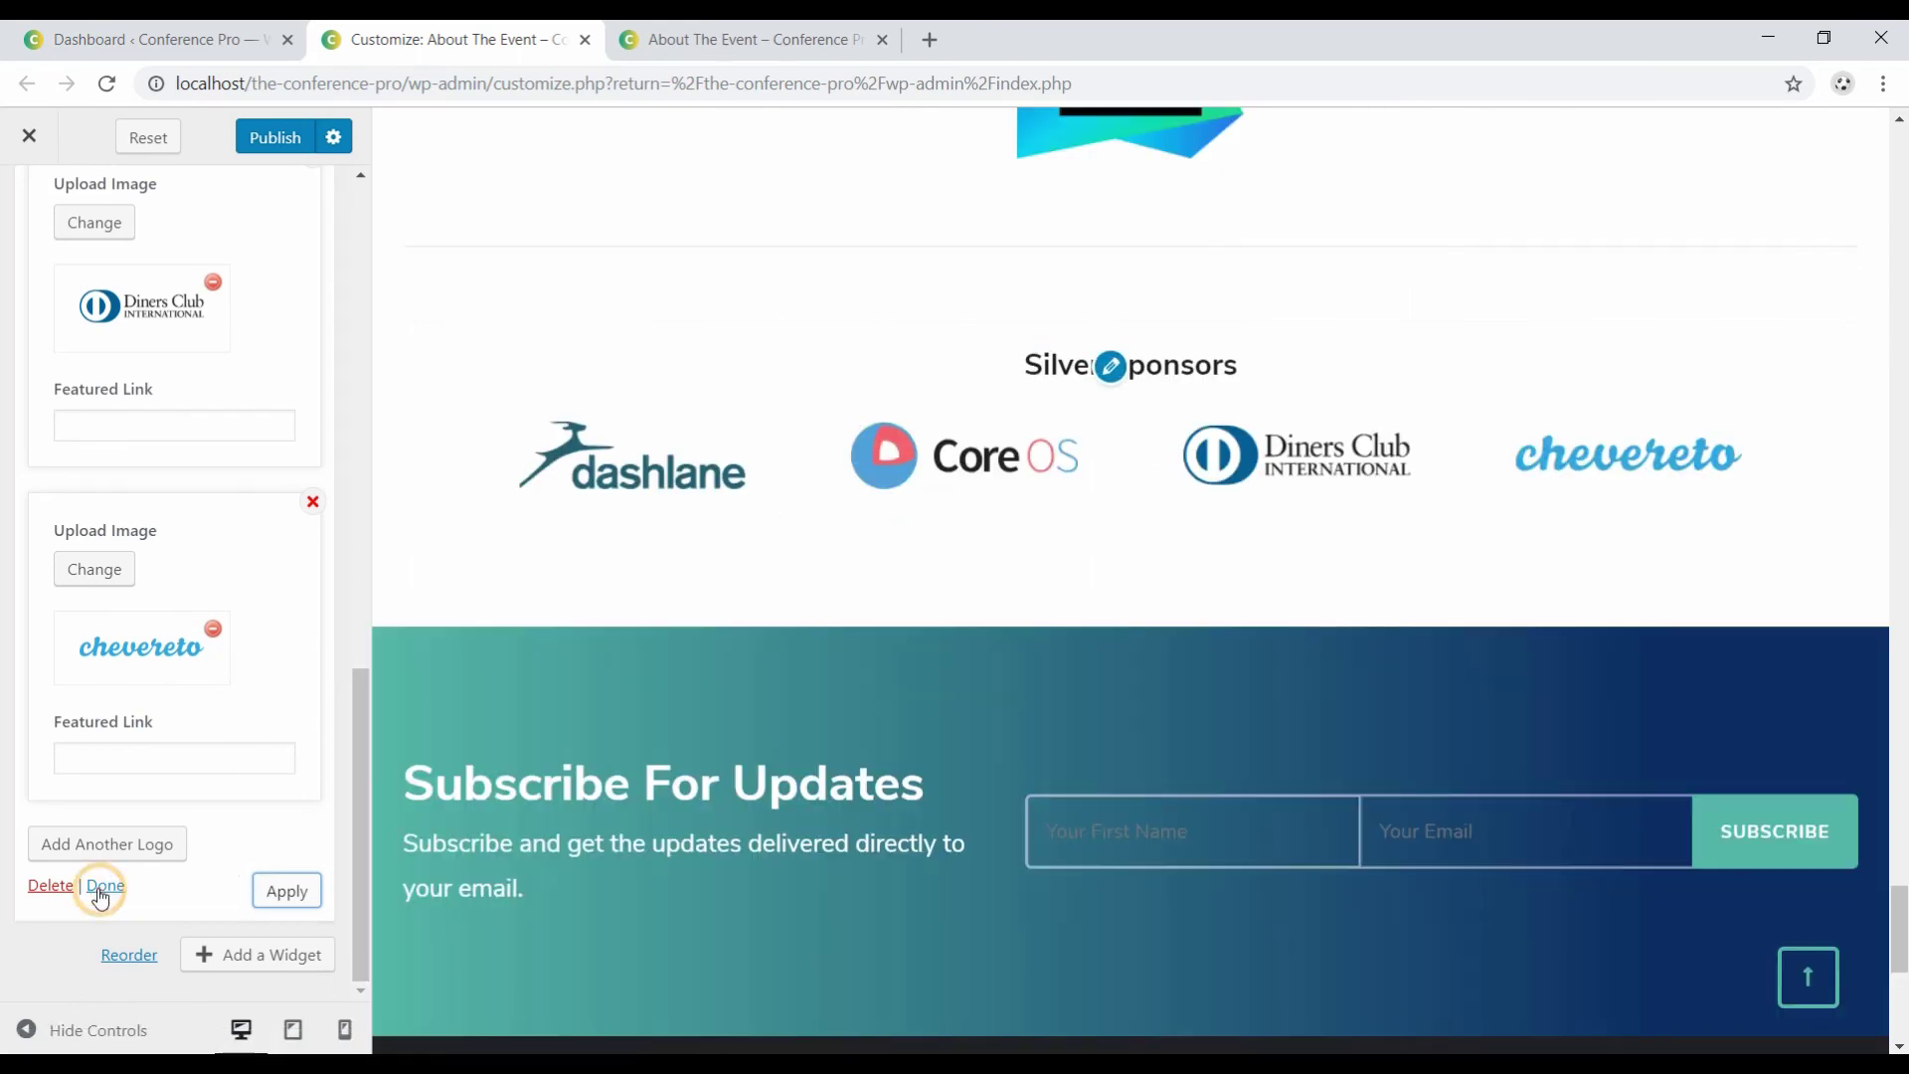
{"action": "left_click", "coordinate": [103, 886]}
Add a Rara: Client Logo widget titled "Creative Sponsors" to the sponsor section.
{"action": "left_click", "coordinate": [278, 576]}
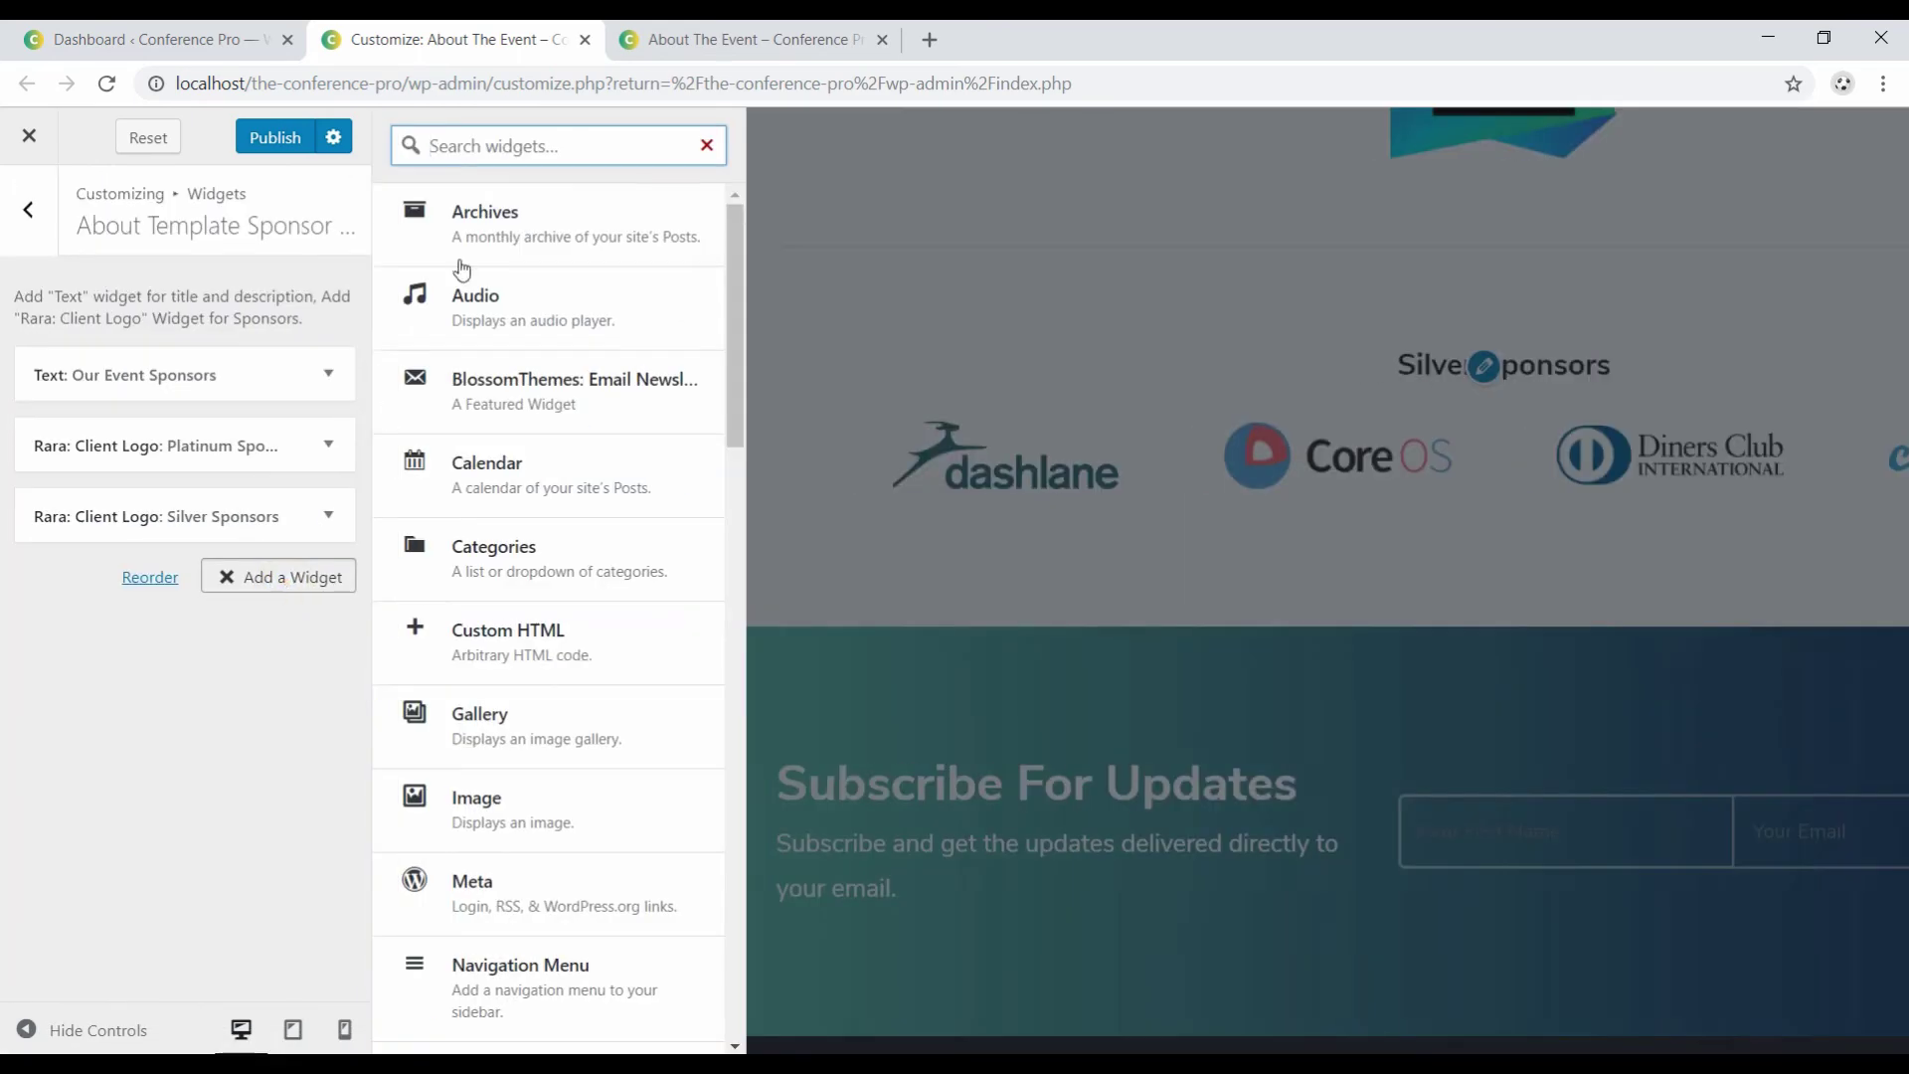
{"action": "type", "text": "cl"}
{"action": "left_click", "coordinate": [497, 210]}
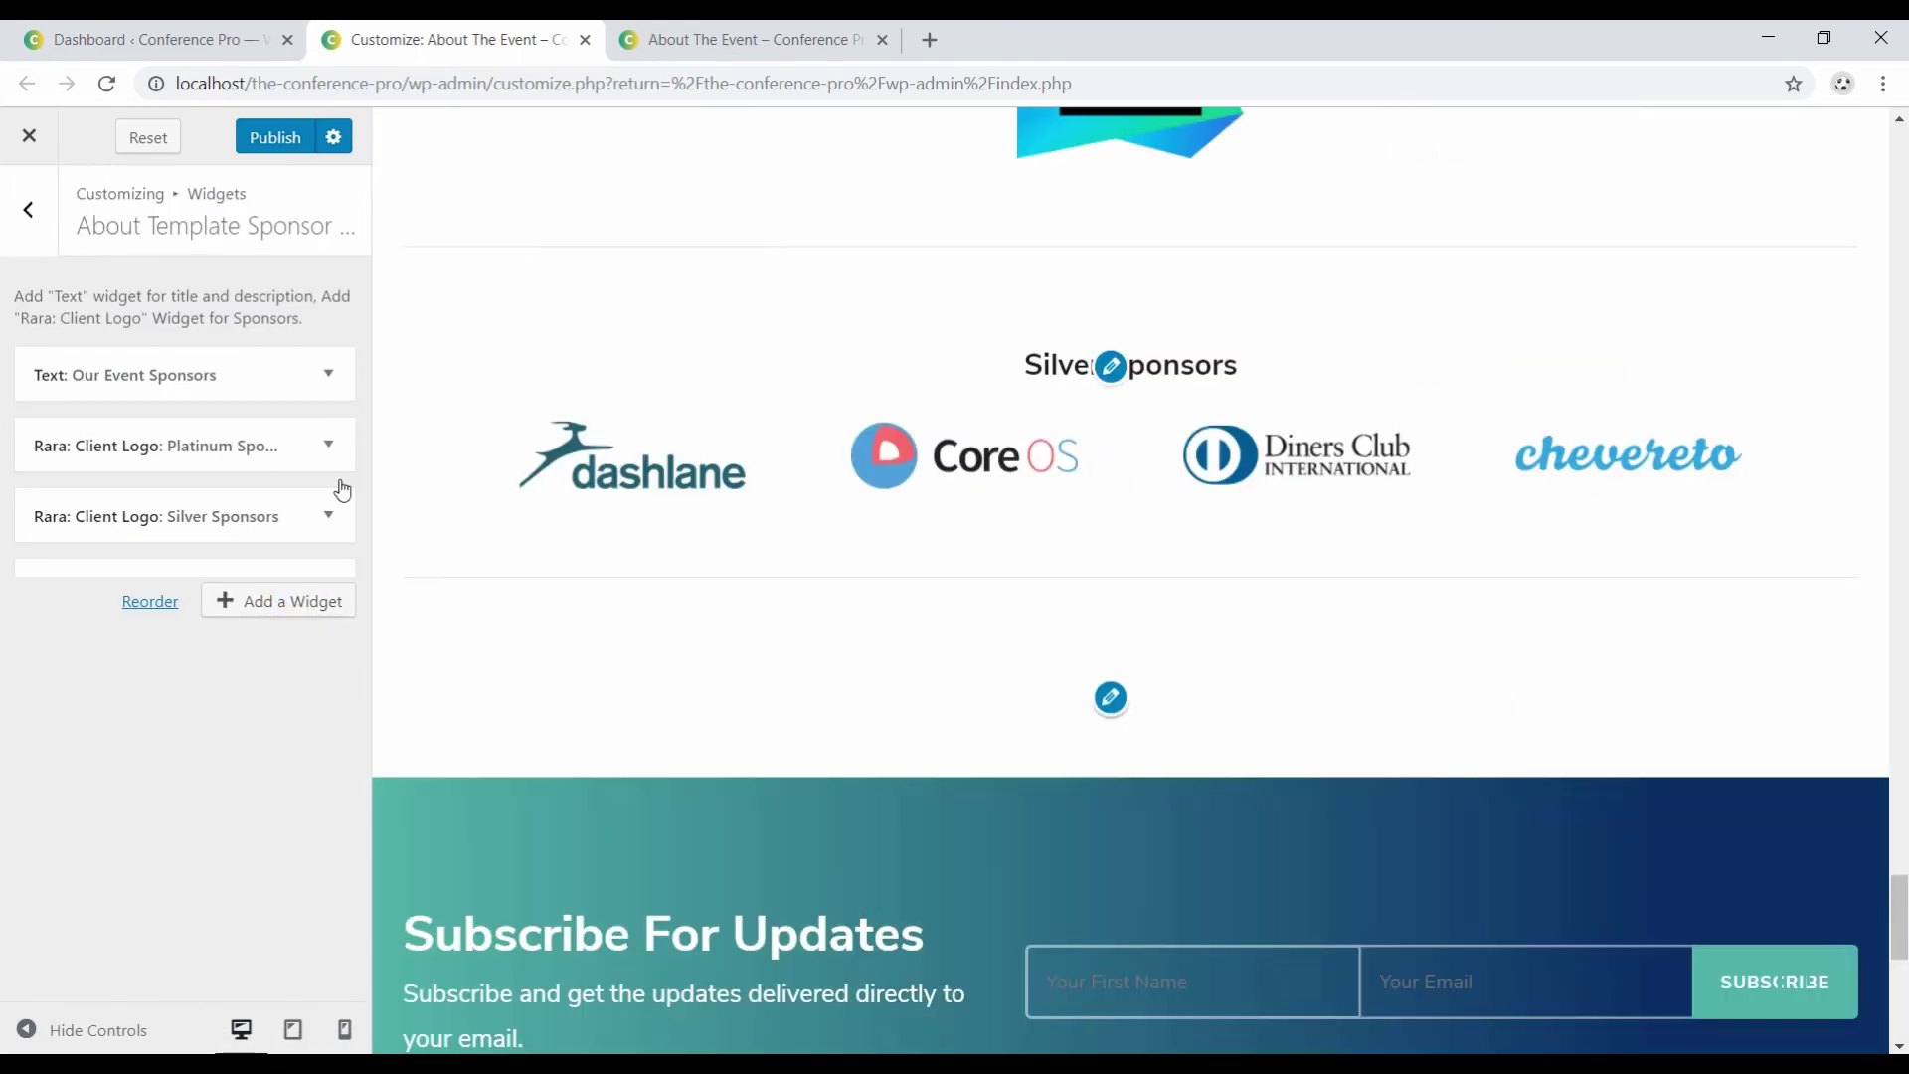
{"action": "type", "text": "Creative"}
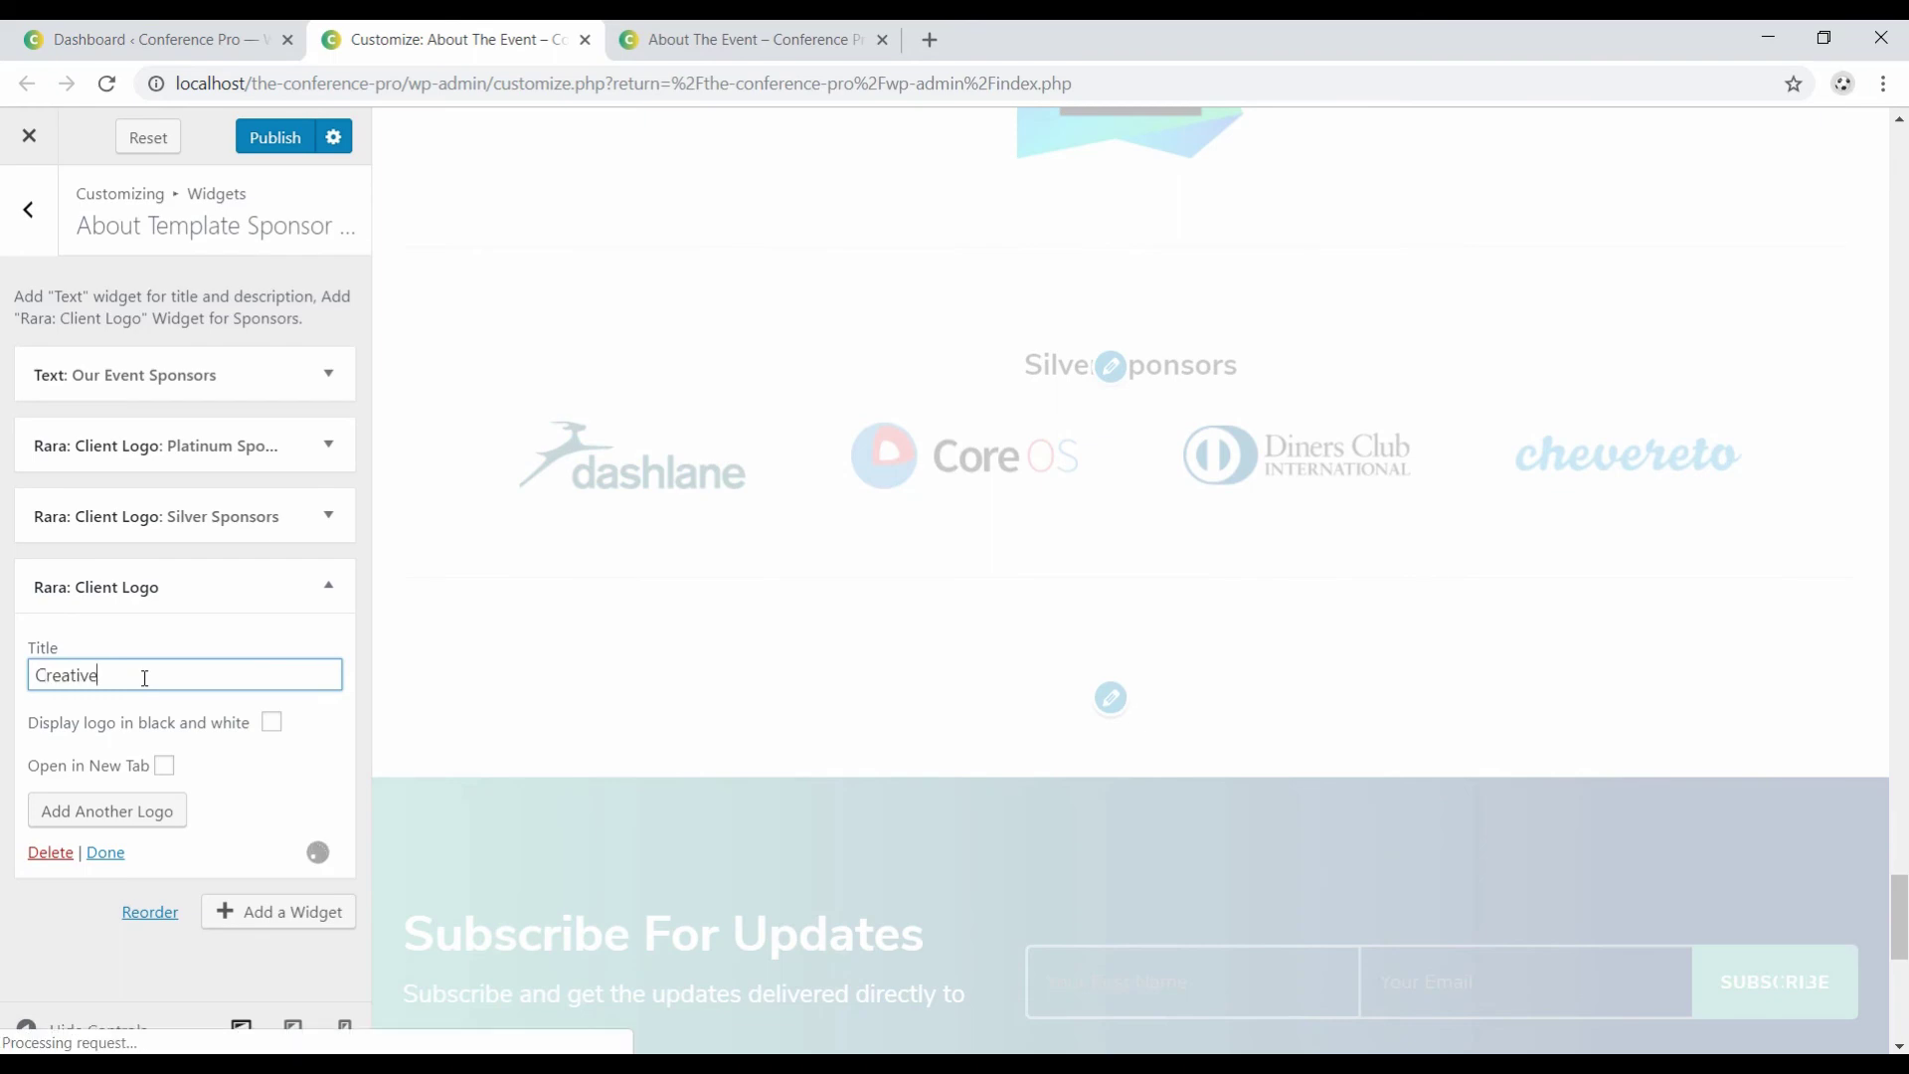
{"action": "type", "text": " Sponsors"}
Add a first logo to the Creative Sponsors widget using the Glint image from the media library.
{"action": "left_click", "coordinate": [108, 810]}
{"action": "left_click", "coordinate": [93, 882]}
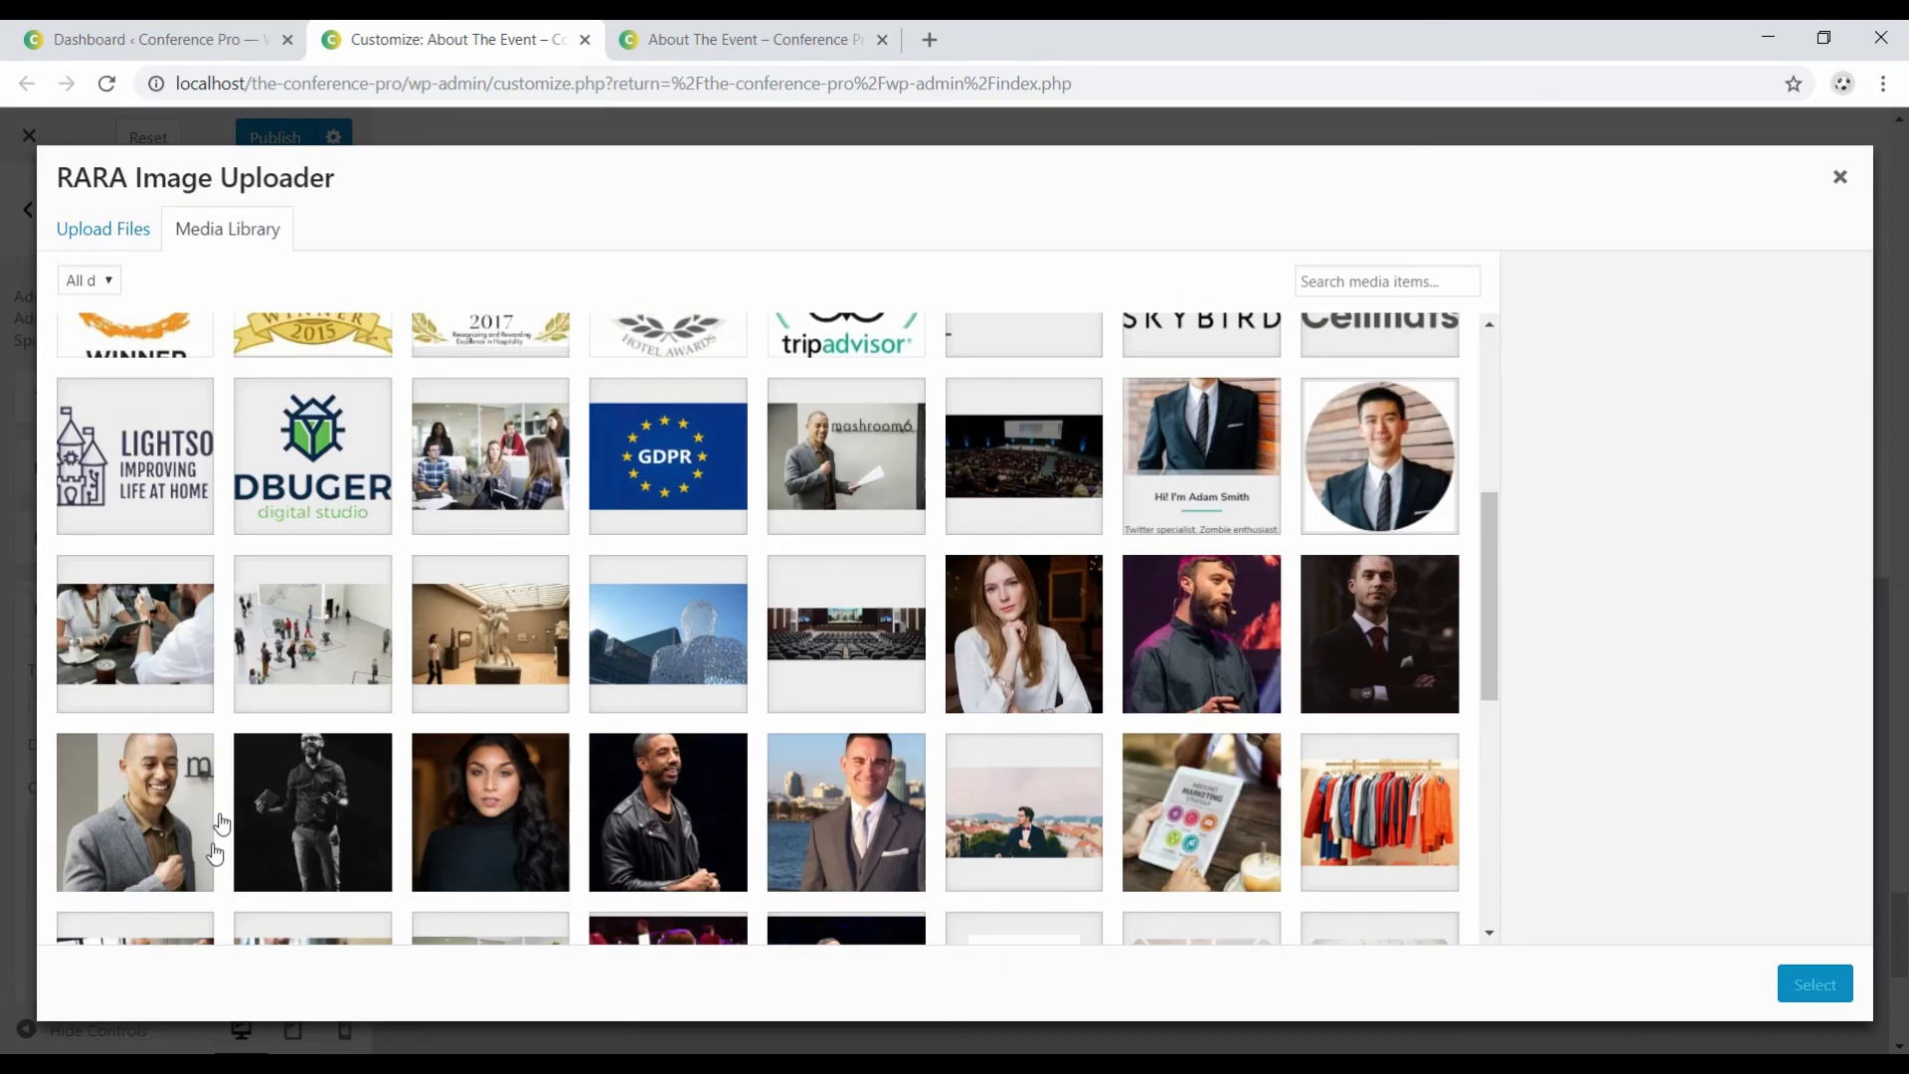
{"action": "scroll", "coordinate": [221, 825], "scroll_direction": "up", "scroll_amount": 5}
{"action": "left_click", "coordinate": [800, 398]}
{"action": "left_click", "coordinate": [1813, 983]}
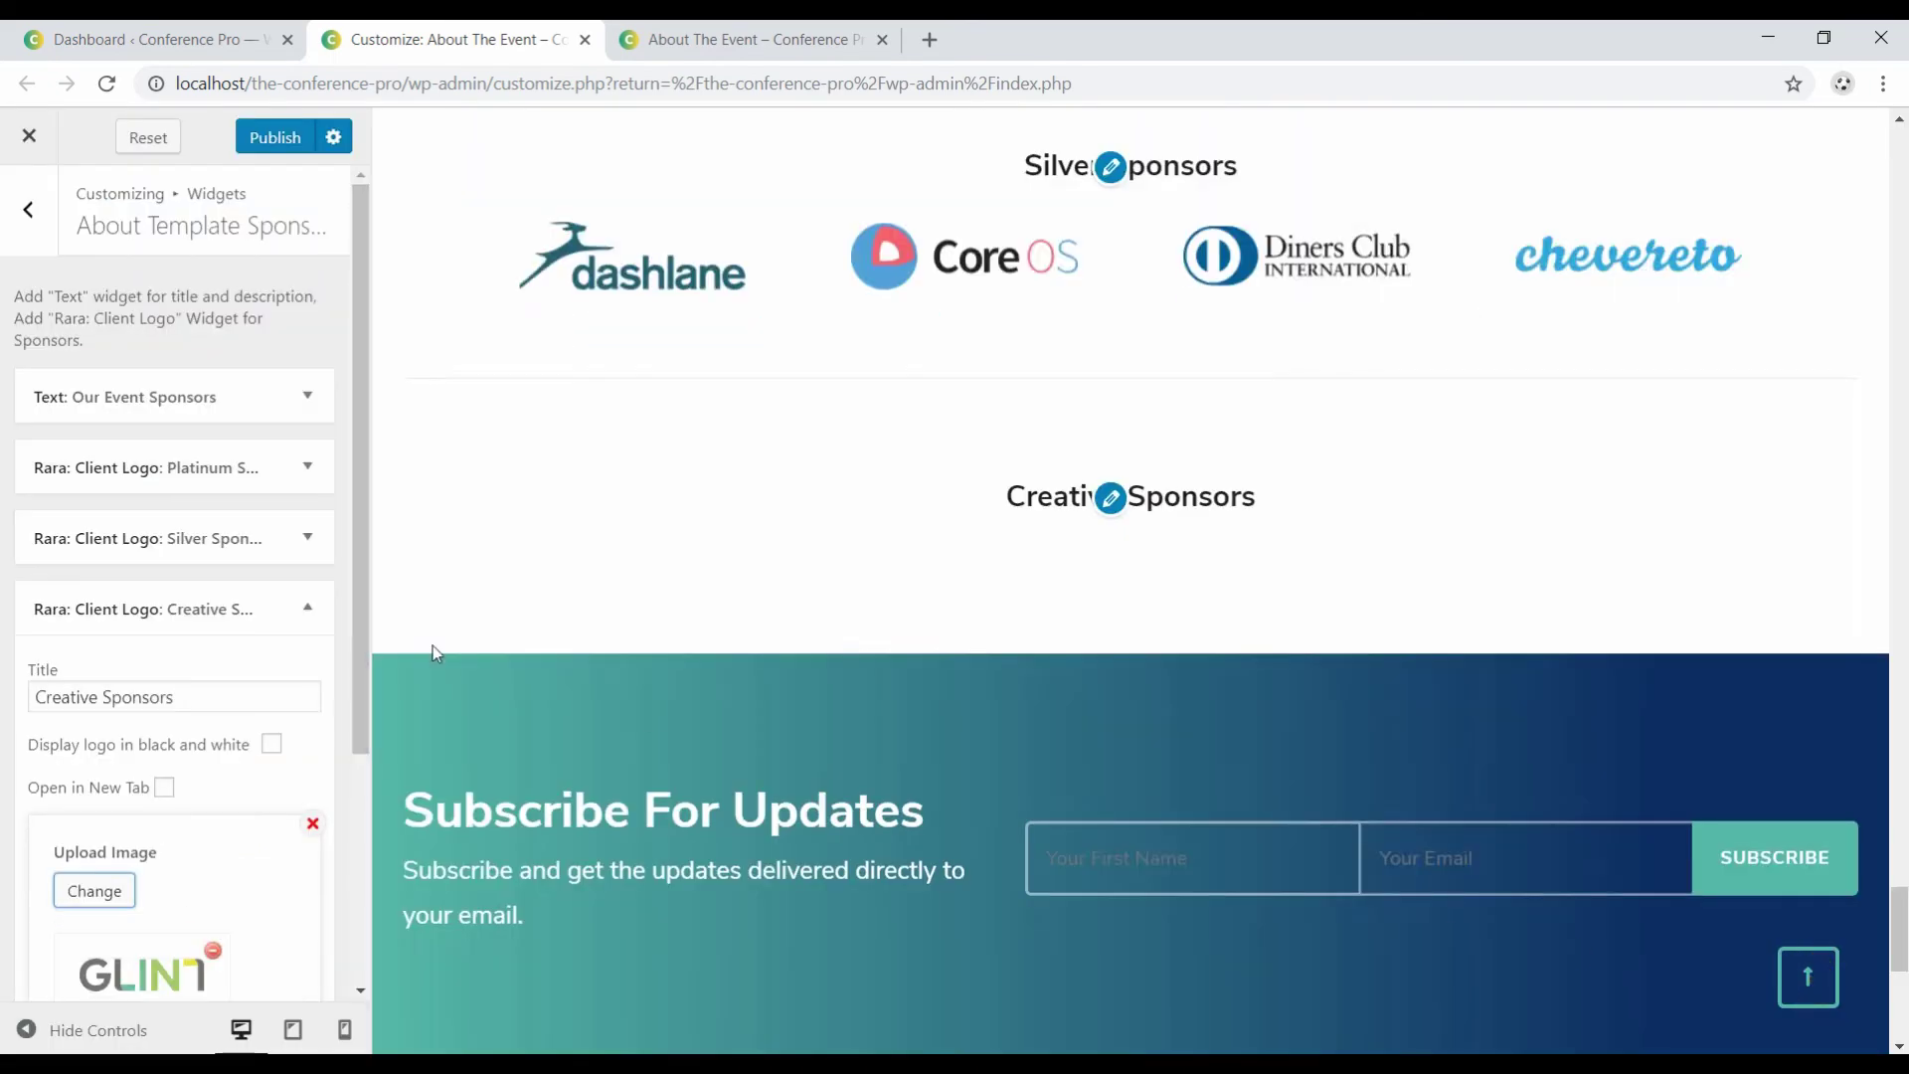
Add a second logo to the Creative Sponsors widget using the git image from the media library.
{"action": "scroll", "coordinate": [98, 843], "scroll_direction": "down", "scroll_amount": 5}
{"action": "left_click", "coordinate": [93, 668]}
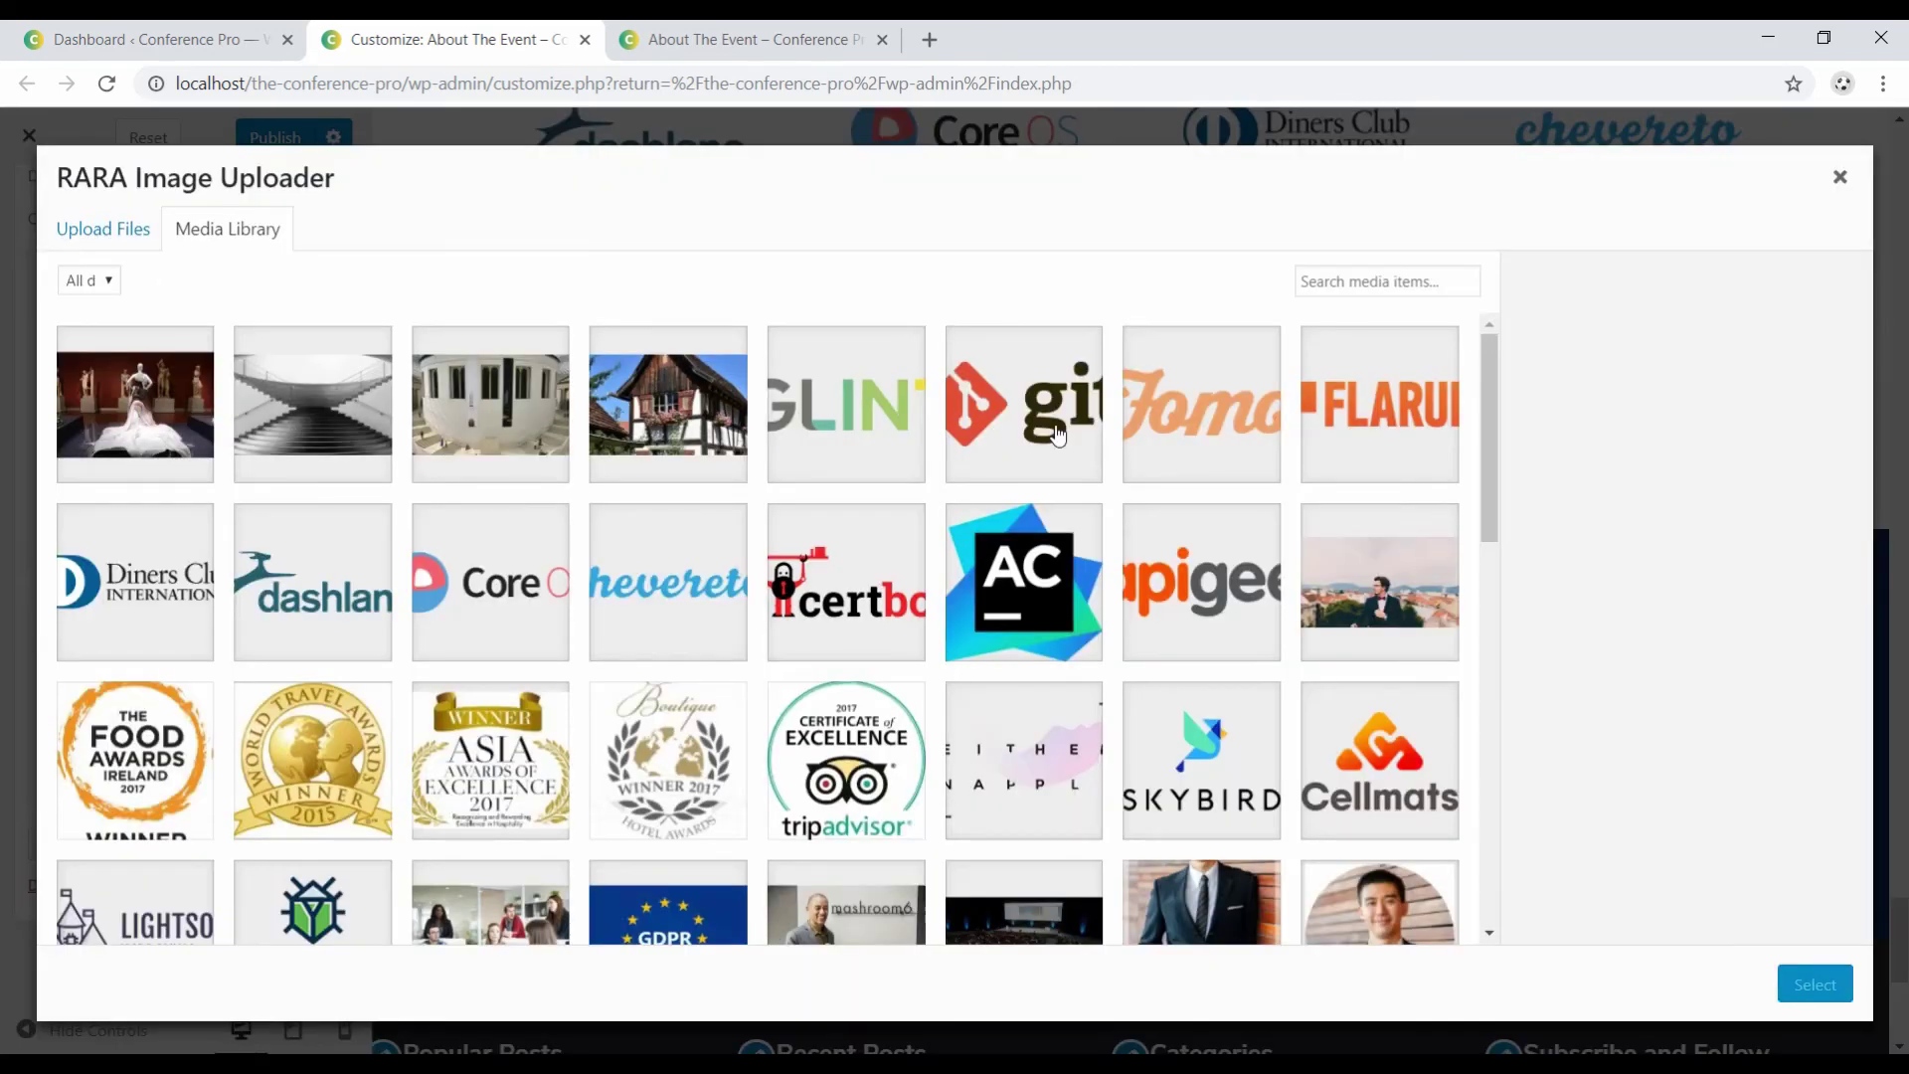
{"action": "left_click", "coordinate": [1057, 434]}
{"action": "left_click", "coordinate": [1814, 982]}
Add a third logo to the Creative Sponsors widget using the Fomo image from the media library.
{"action": "left_click", "coordinate": [106, 976]}
{"action": "scroll", "coordinate": [119, 857], "scroll_direction": "down", "scroll_amount": 3}
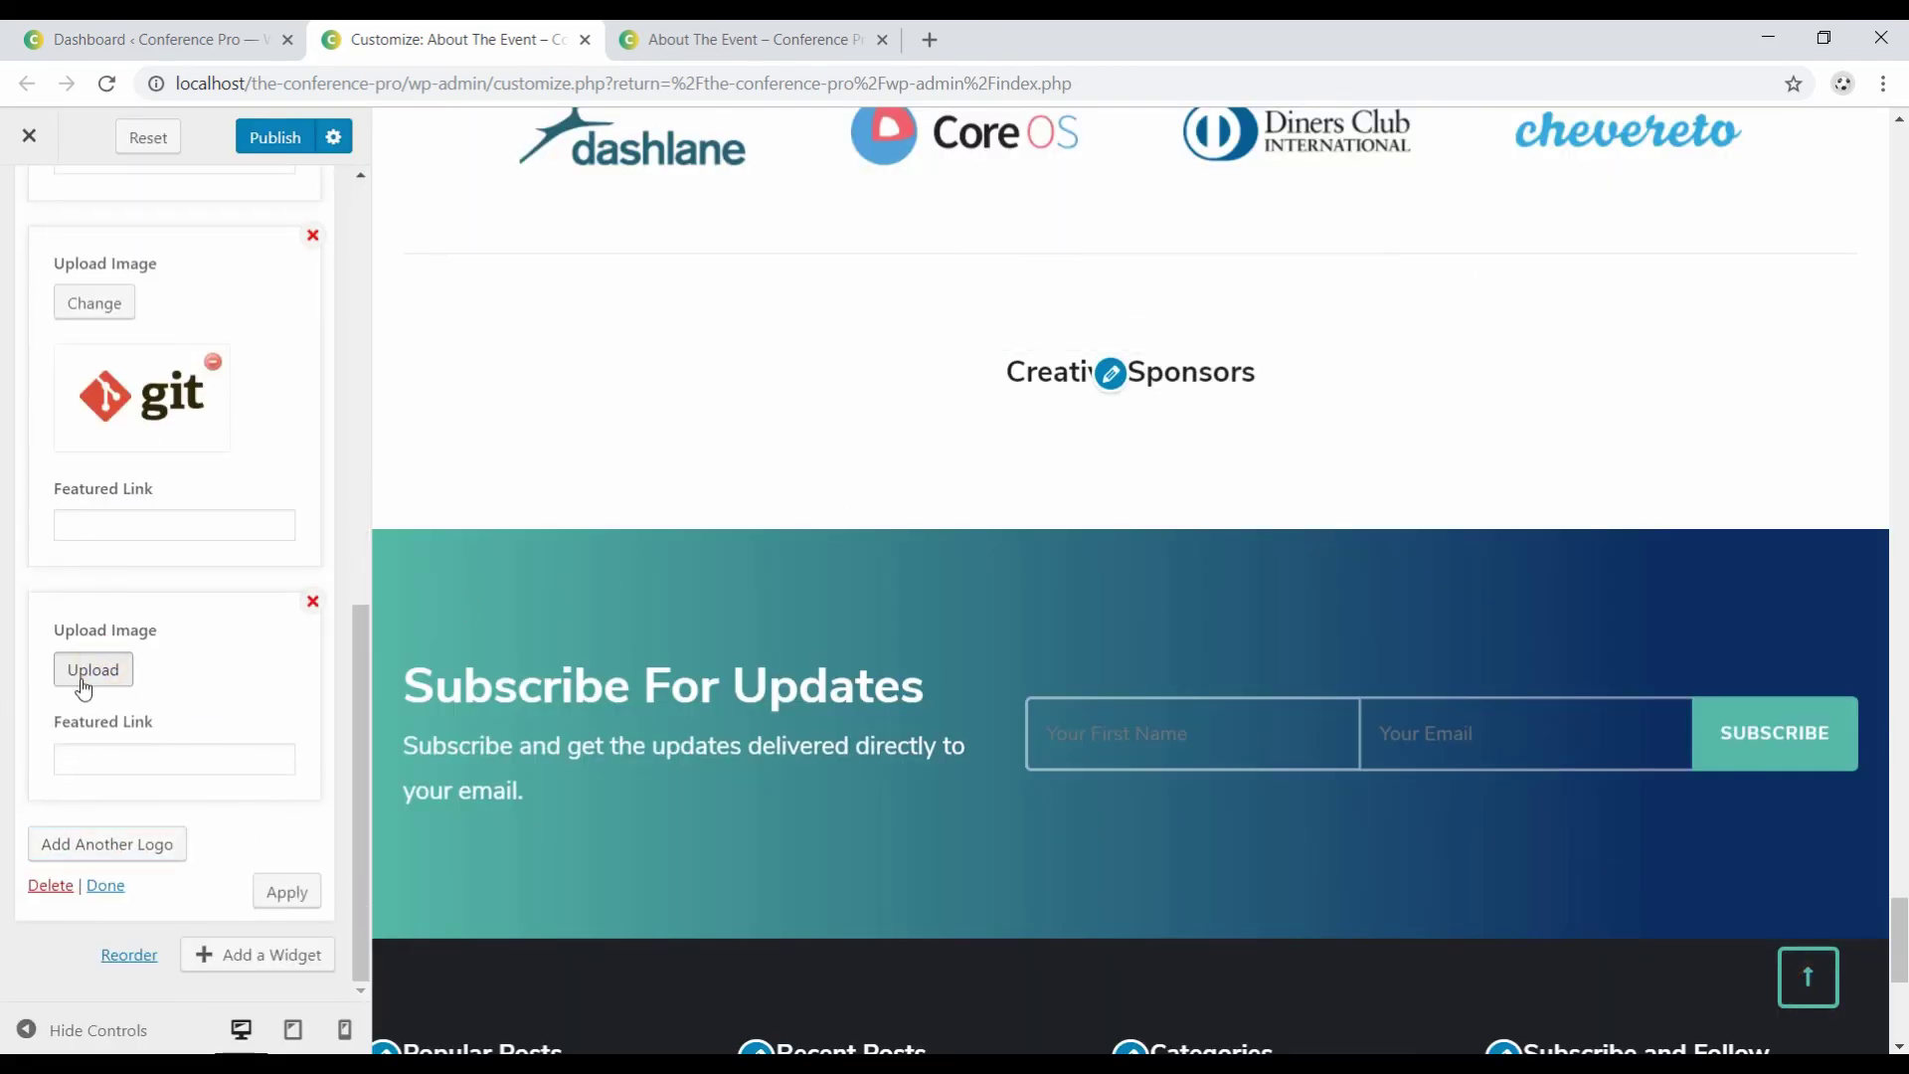
{"action": "left_click", "coordinate": [88, 676]}
{"action": "left_click", "coordinate": [1197, 398]}
{"action": "left_click", "coordinate": [1813, 983]}
Add a fourth logo to the Creative Sponsors widget using the Flarum image, apply the widget and collapse it.
{"action": "scroll", "coordinate": [100, 835], "scroll_direction": "down", "scroll_amount": 2}
{"action": "left_click", "coordinate": [99, 838]}
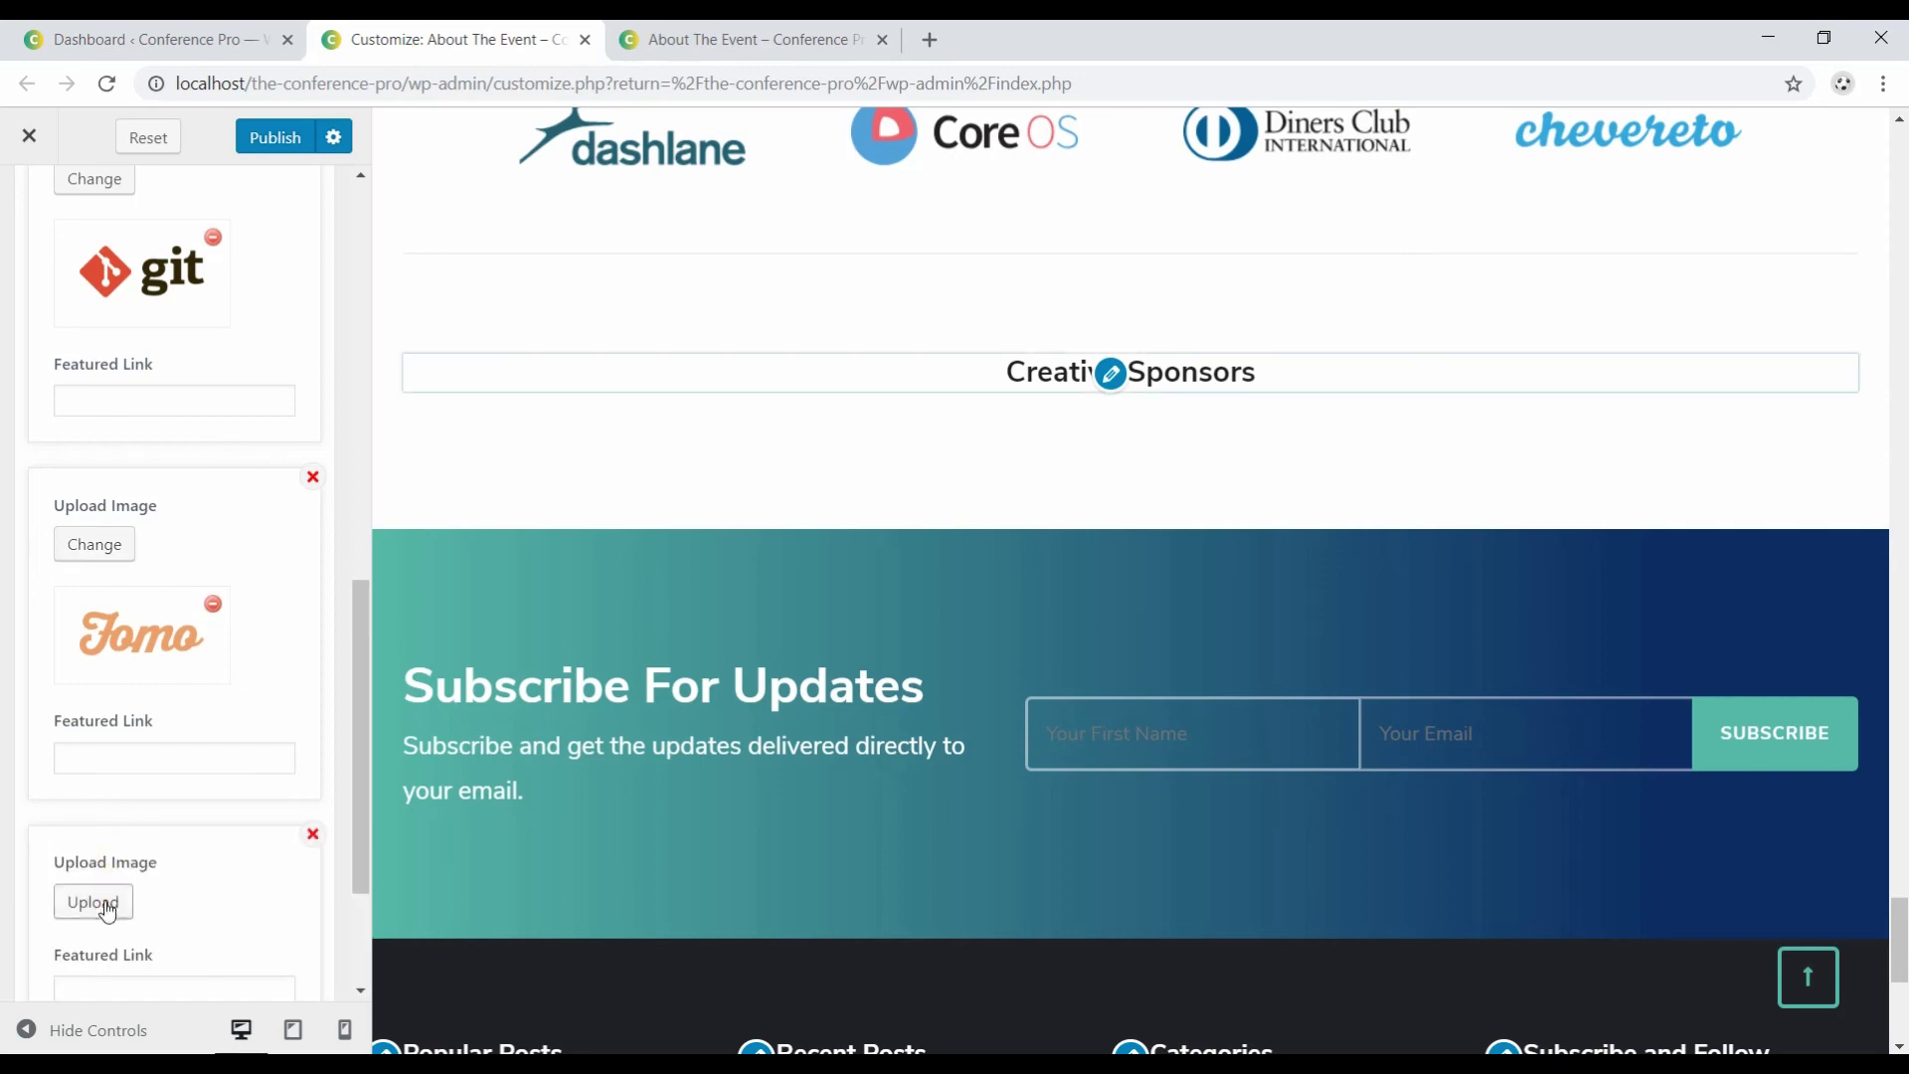
{"action": "left_click", "coordinate": [93, 902]}
{"action": "left_click", "coordinate": [1385, 383]}
{"action": "left_click", "coordinate": [1814, 982]}
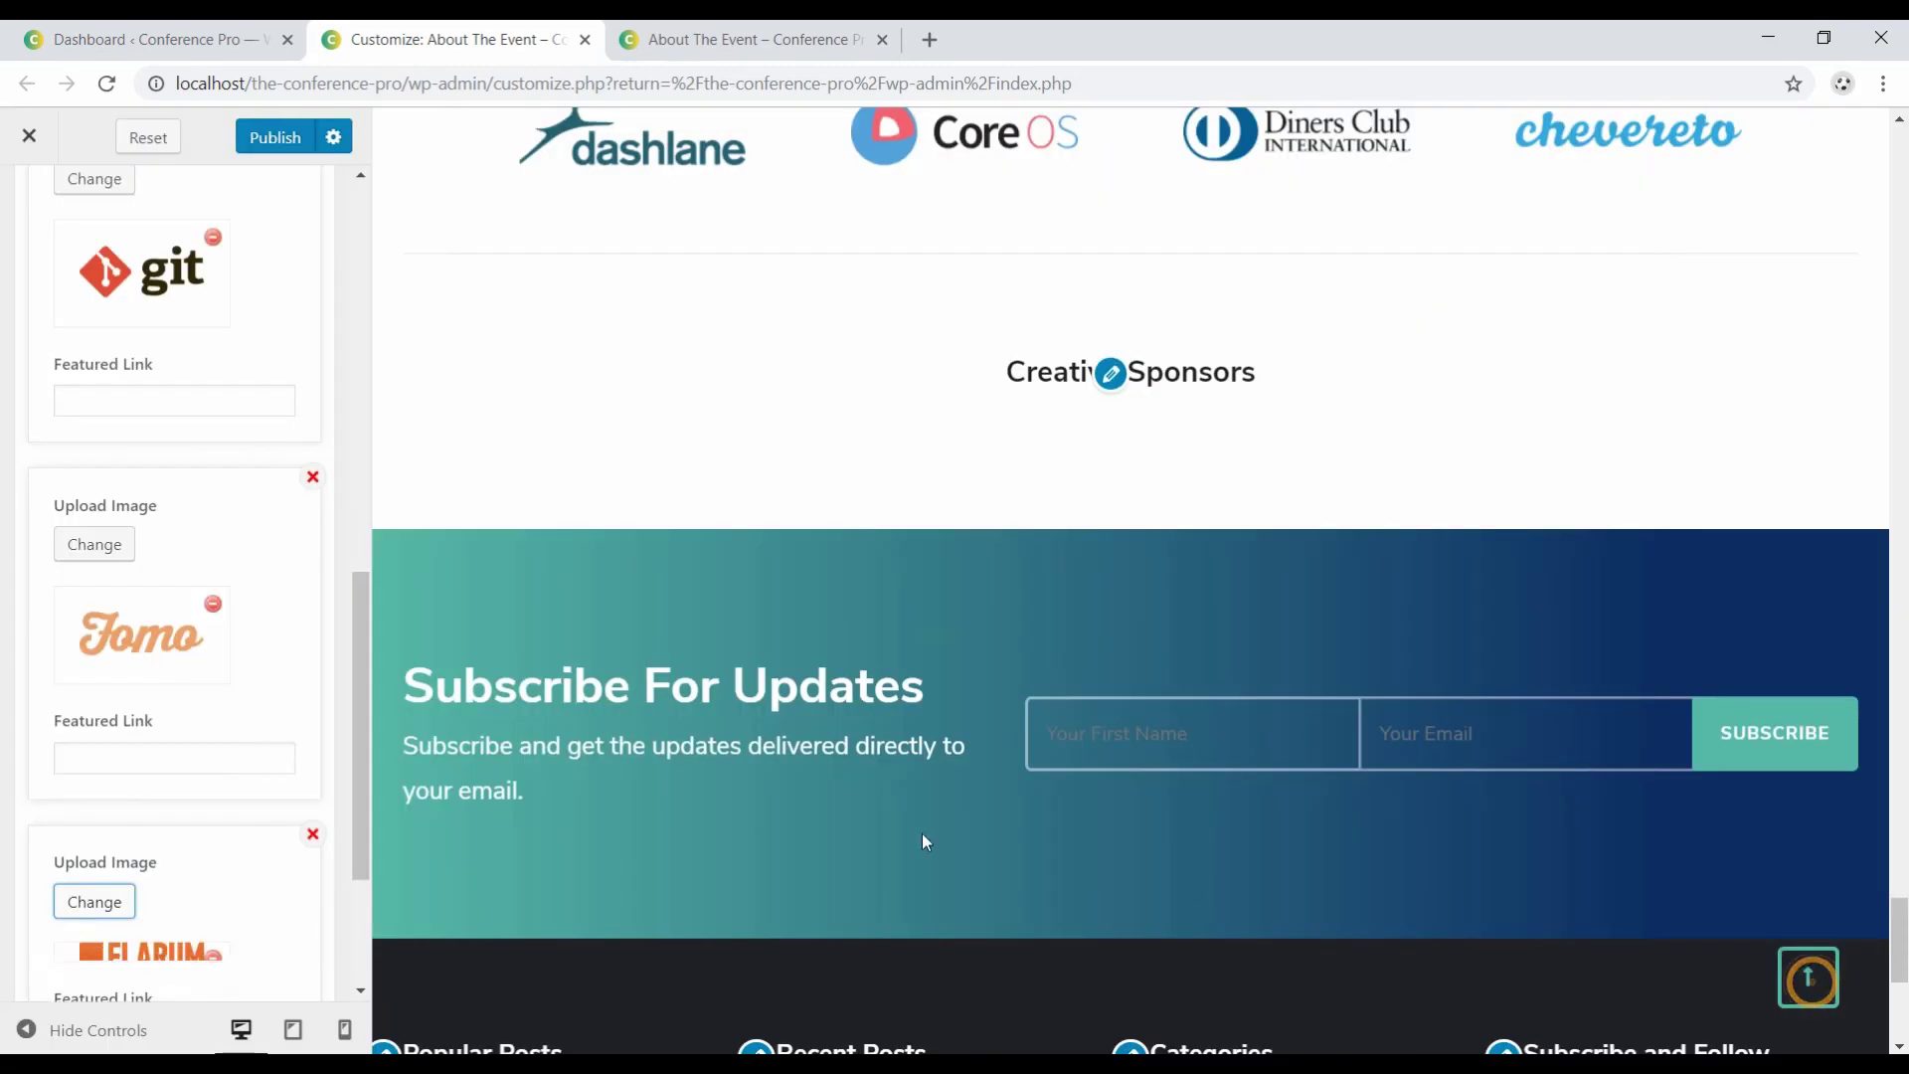
{"action": "scroll", "coordinate": [194, 842], "scroll_direction": "down", "scroll_amount": 3}
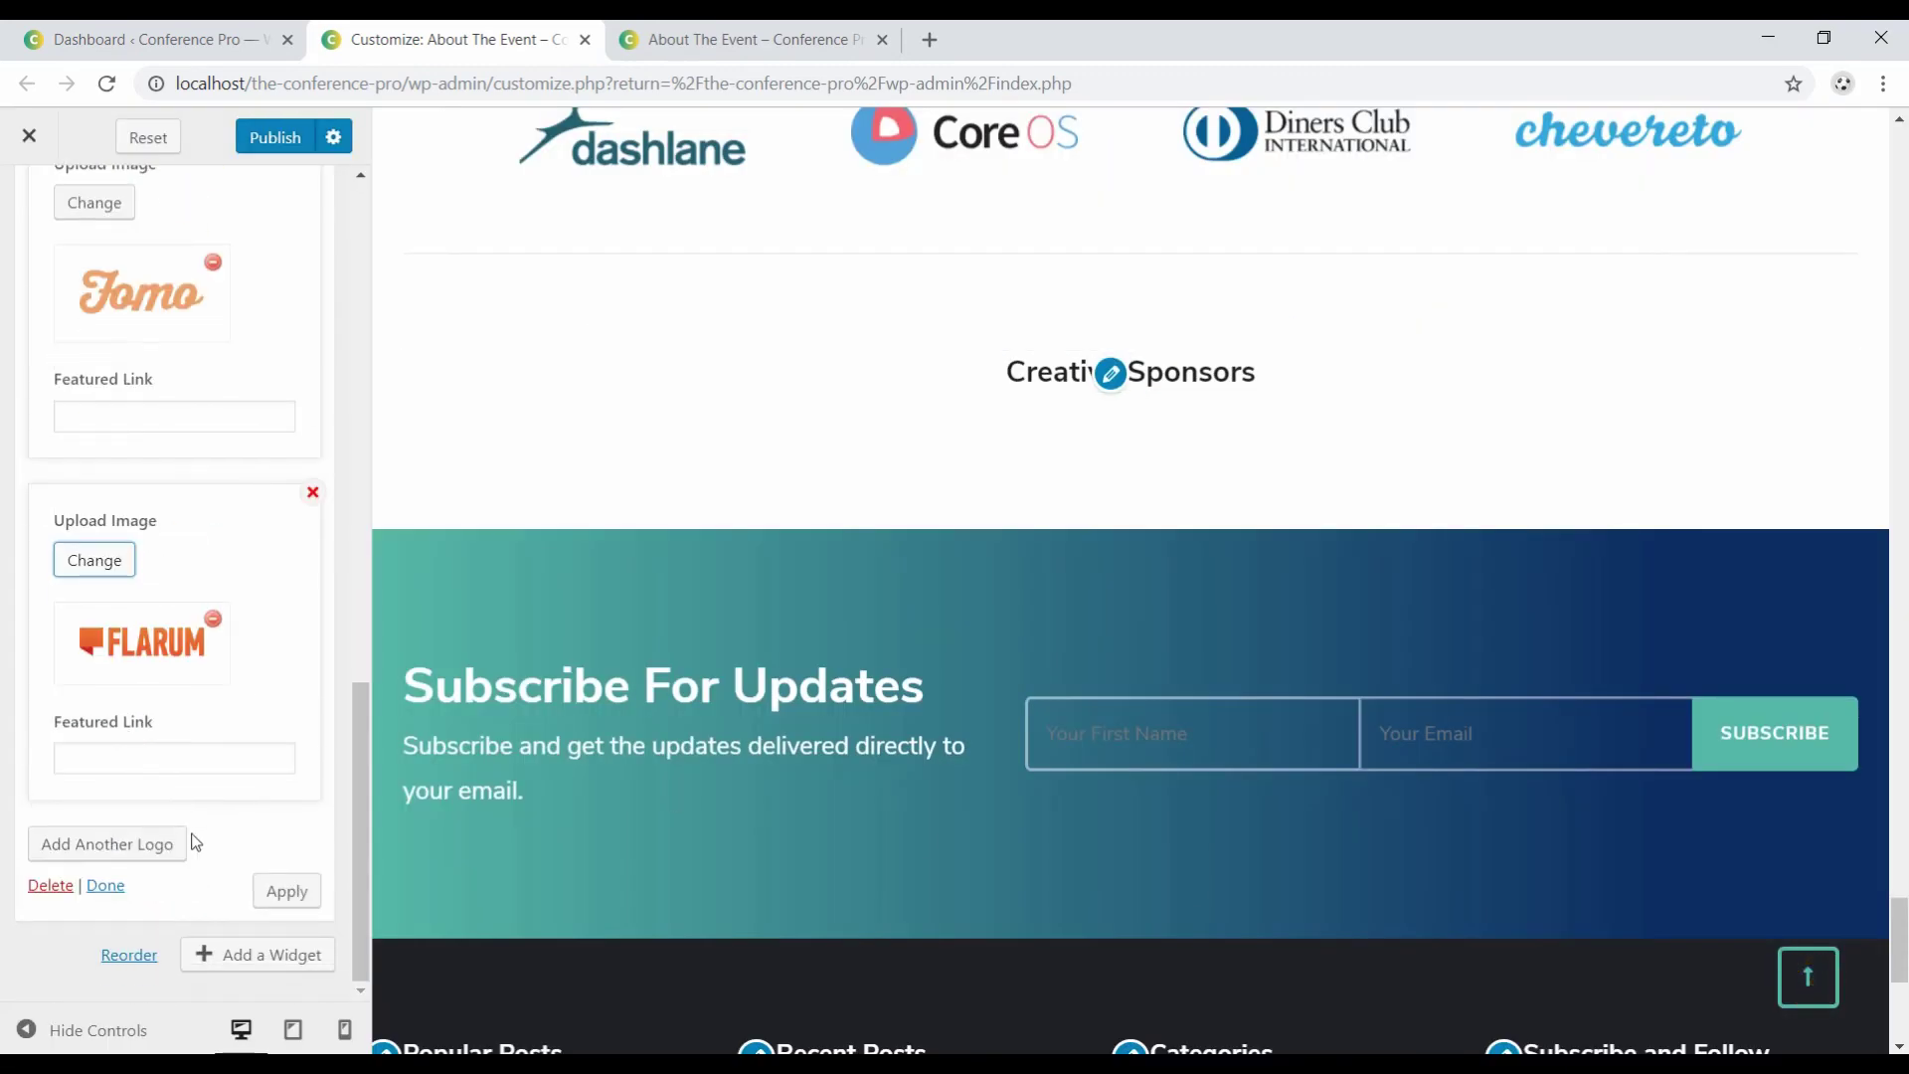
{"action": "left_click", "coordinate": [291, 893]}
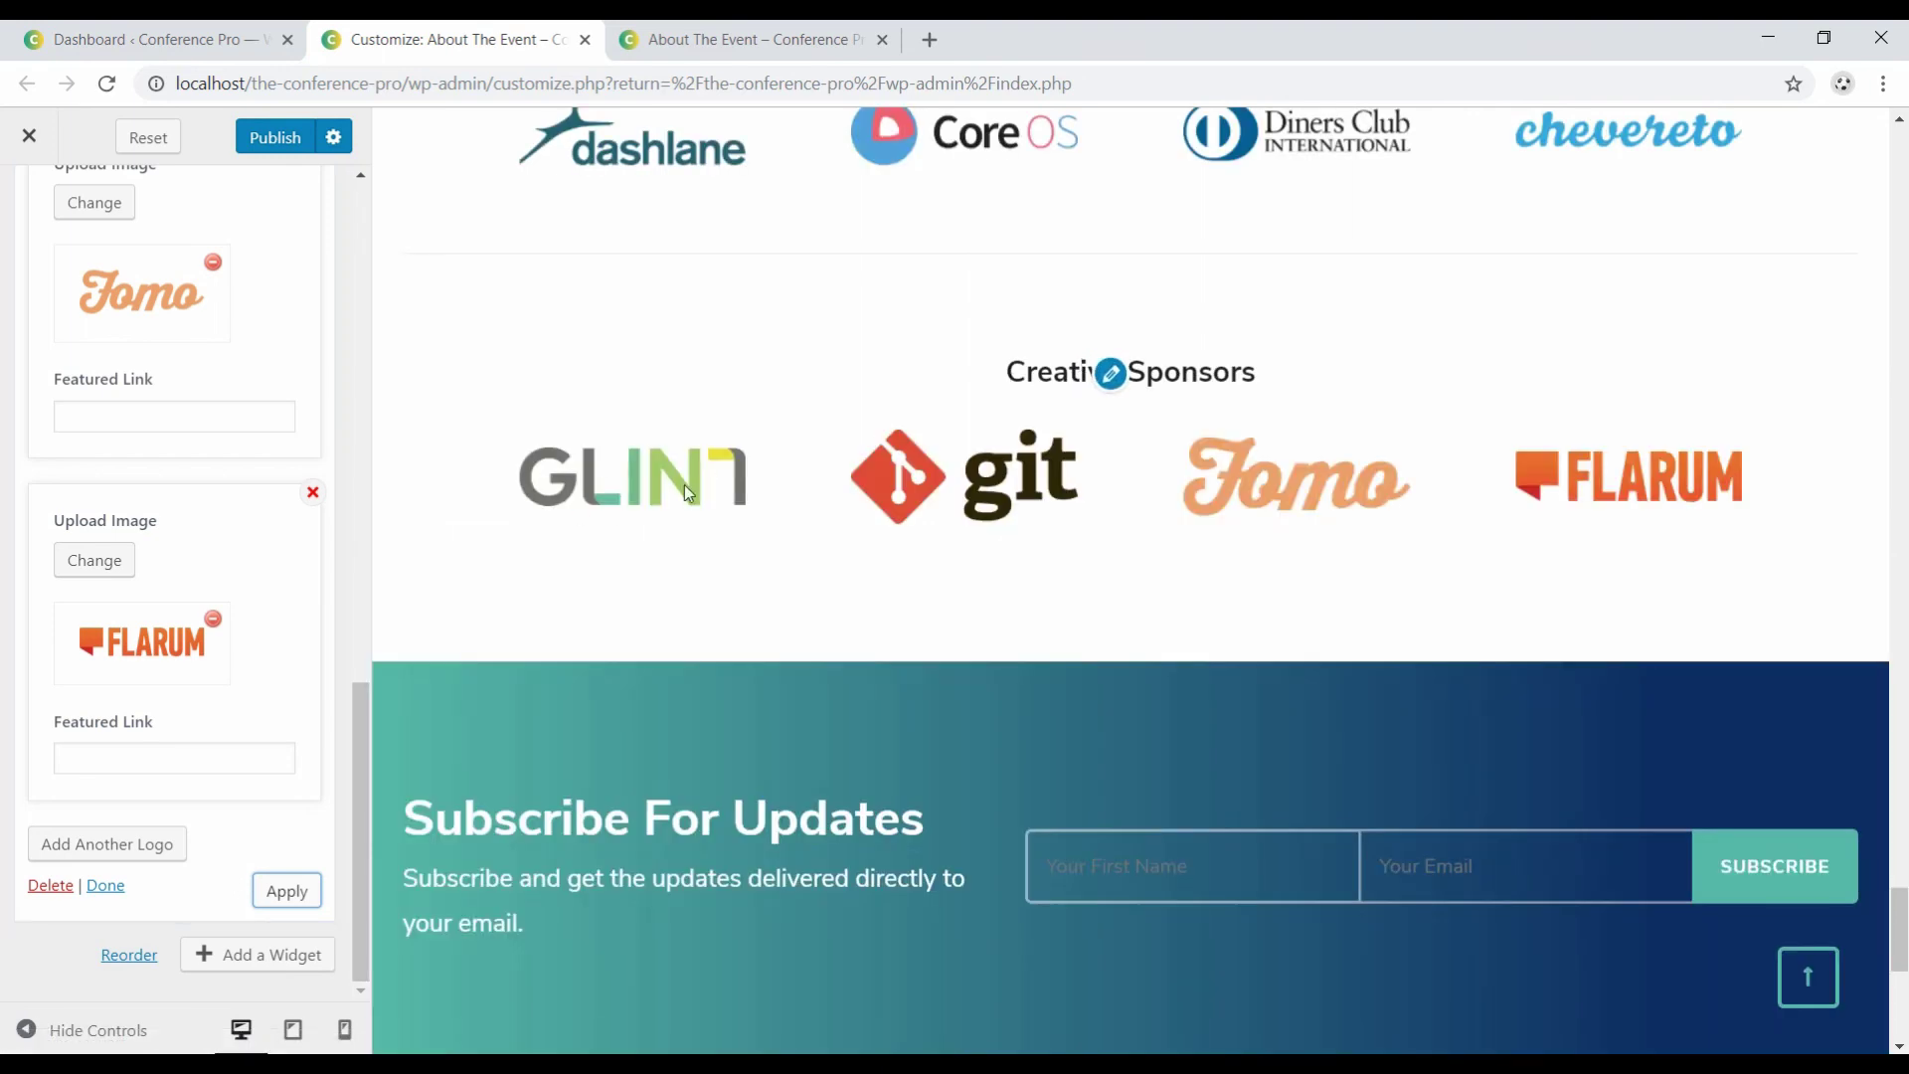
{"action": "left_click", "coordinate": [105, 886]}
Publish the sponsor section changes and reload the live About The Event page to review the three sponsor groups.
{"action": "left_click", "coordinate": [276, 146]}
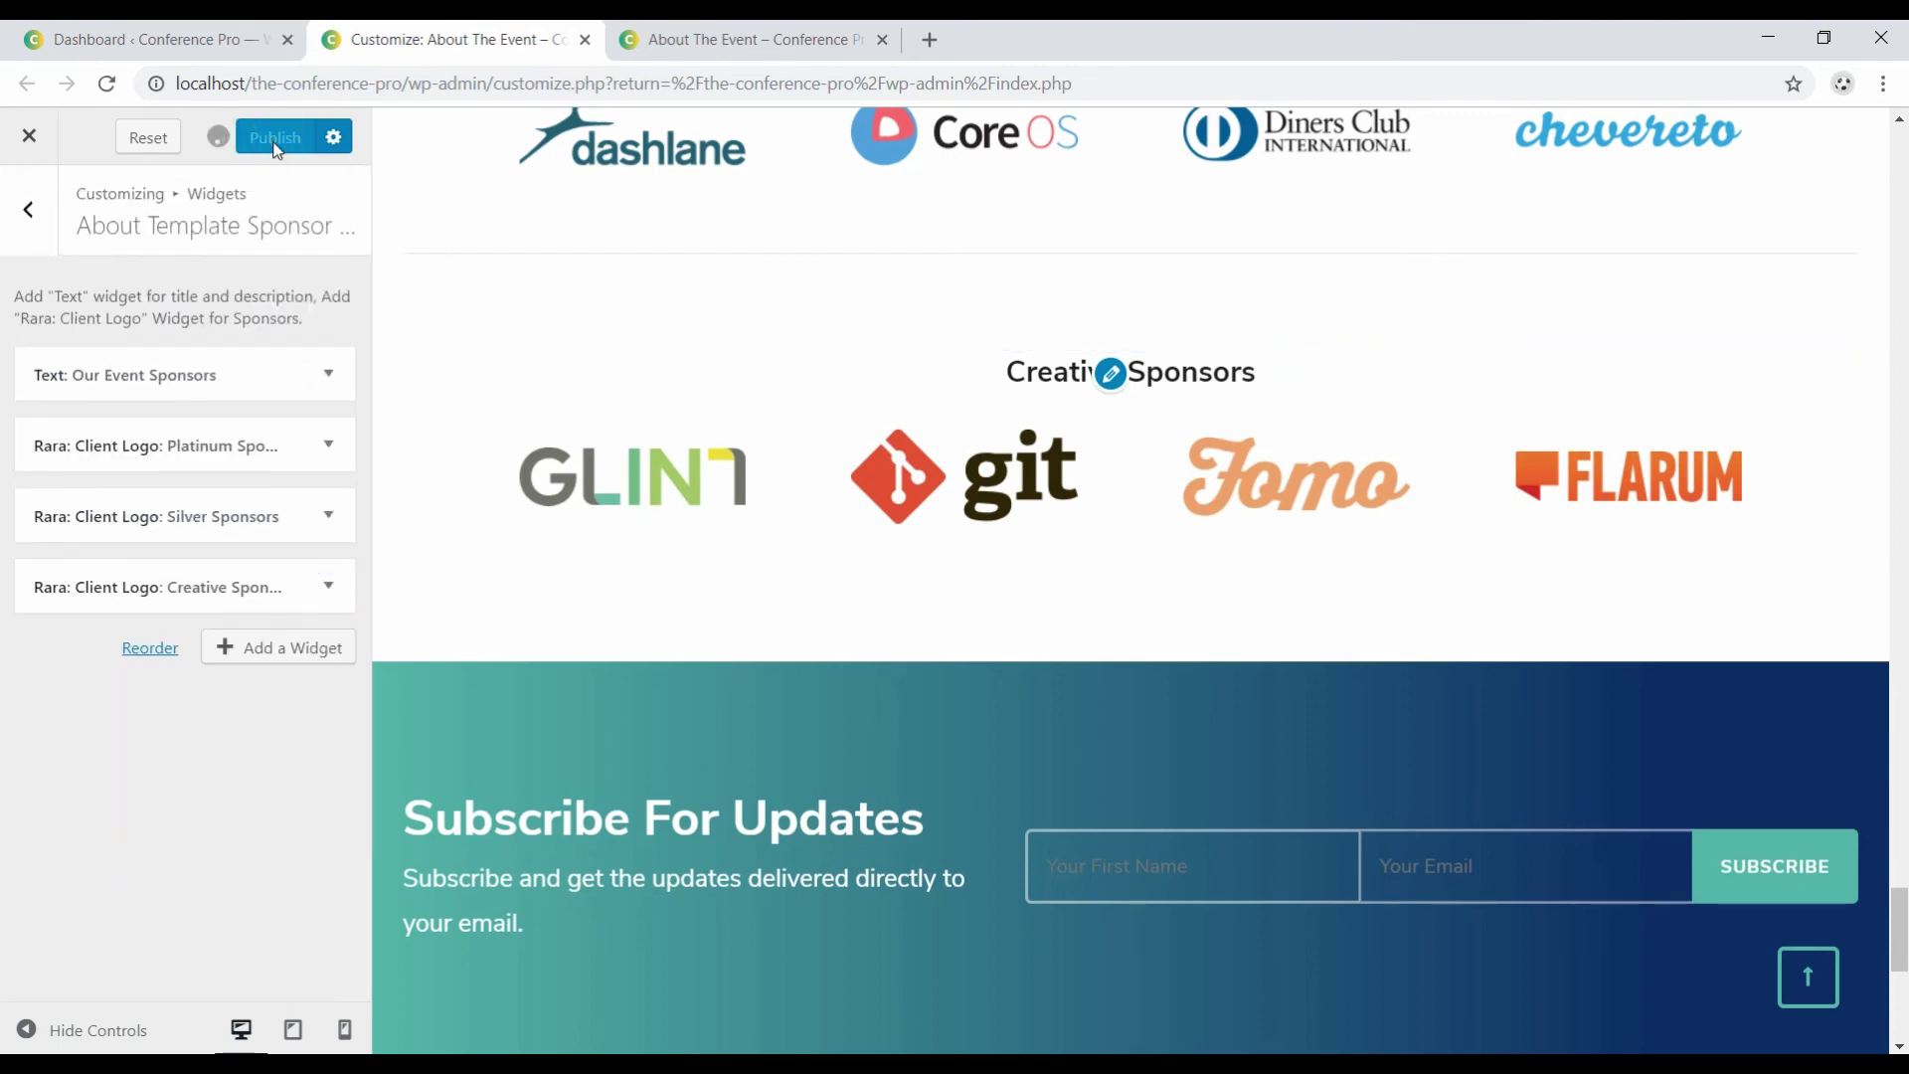
{"action": "left_click", "coordinate": [661, 36]}
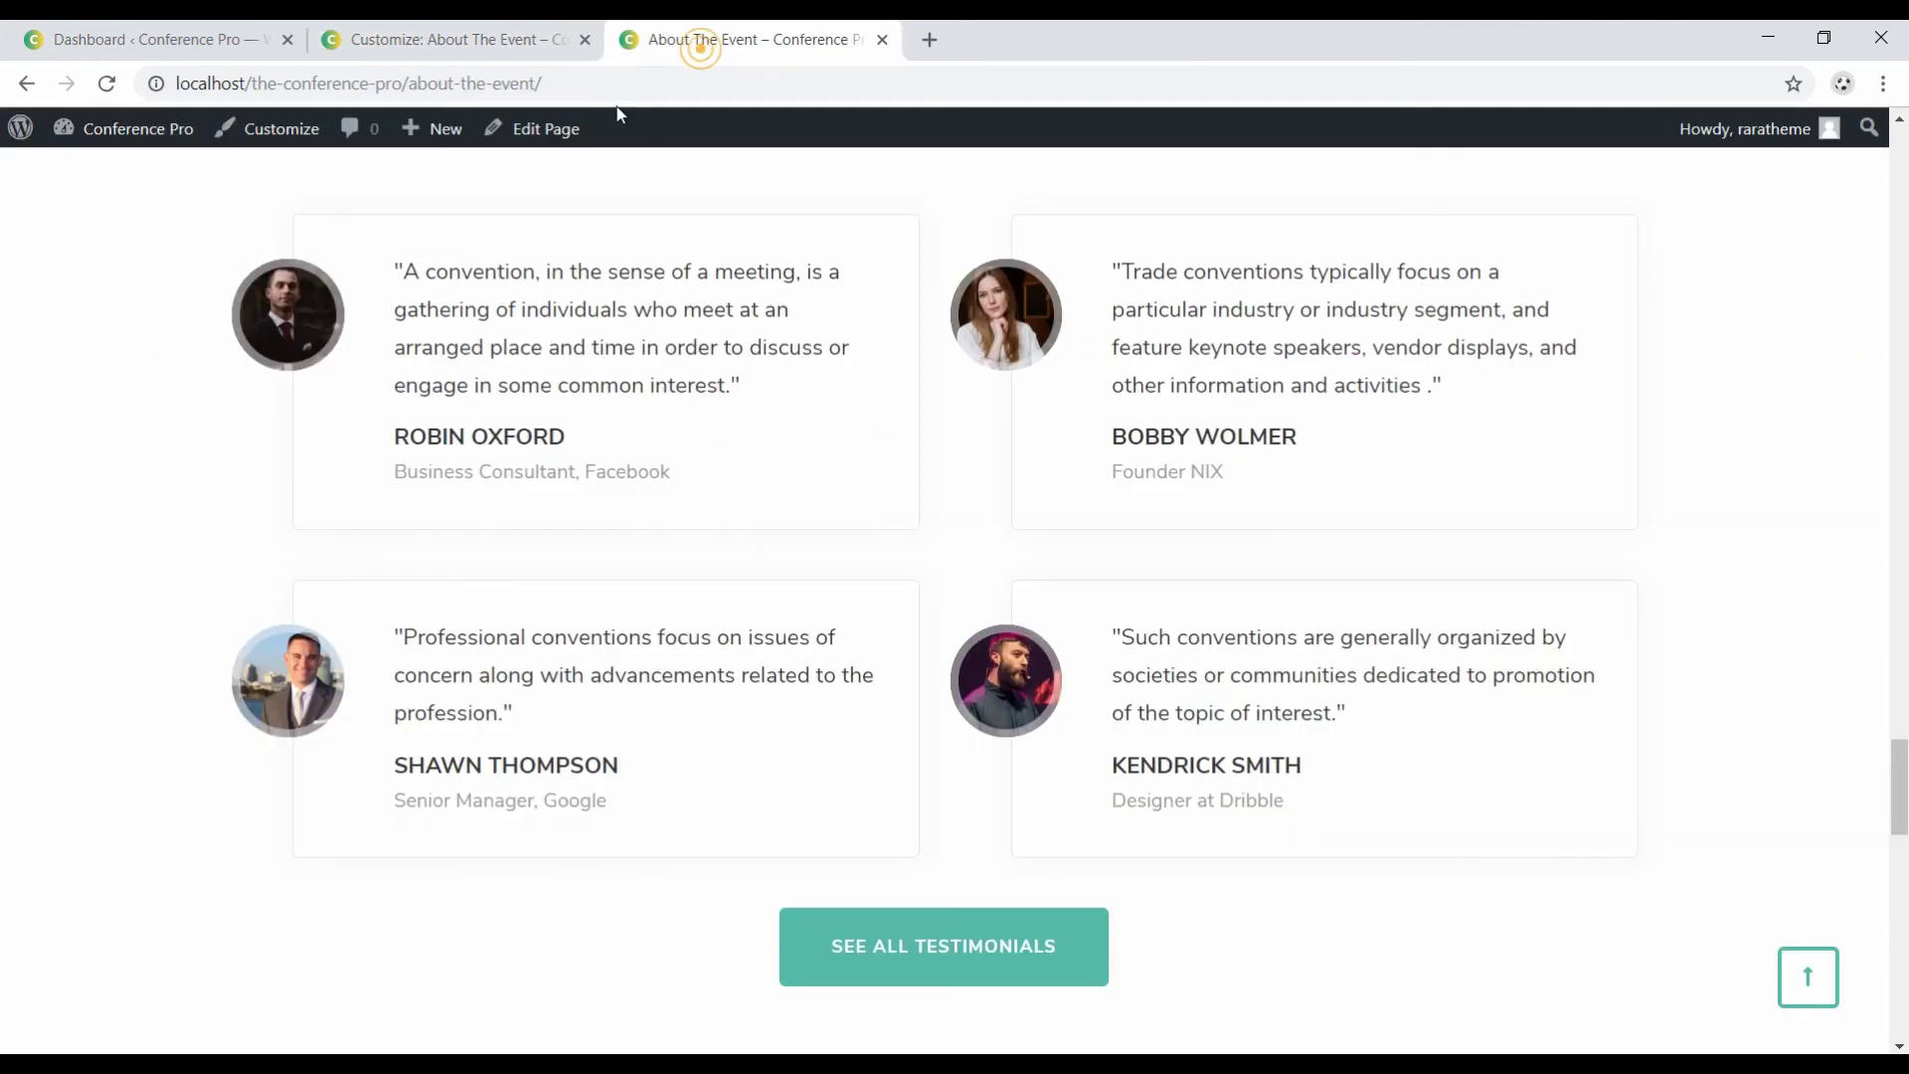
{"action": "left_click", "coordinate": [114, 86]}
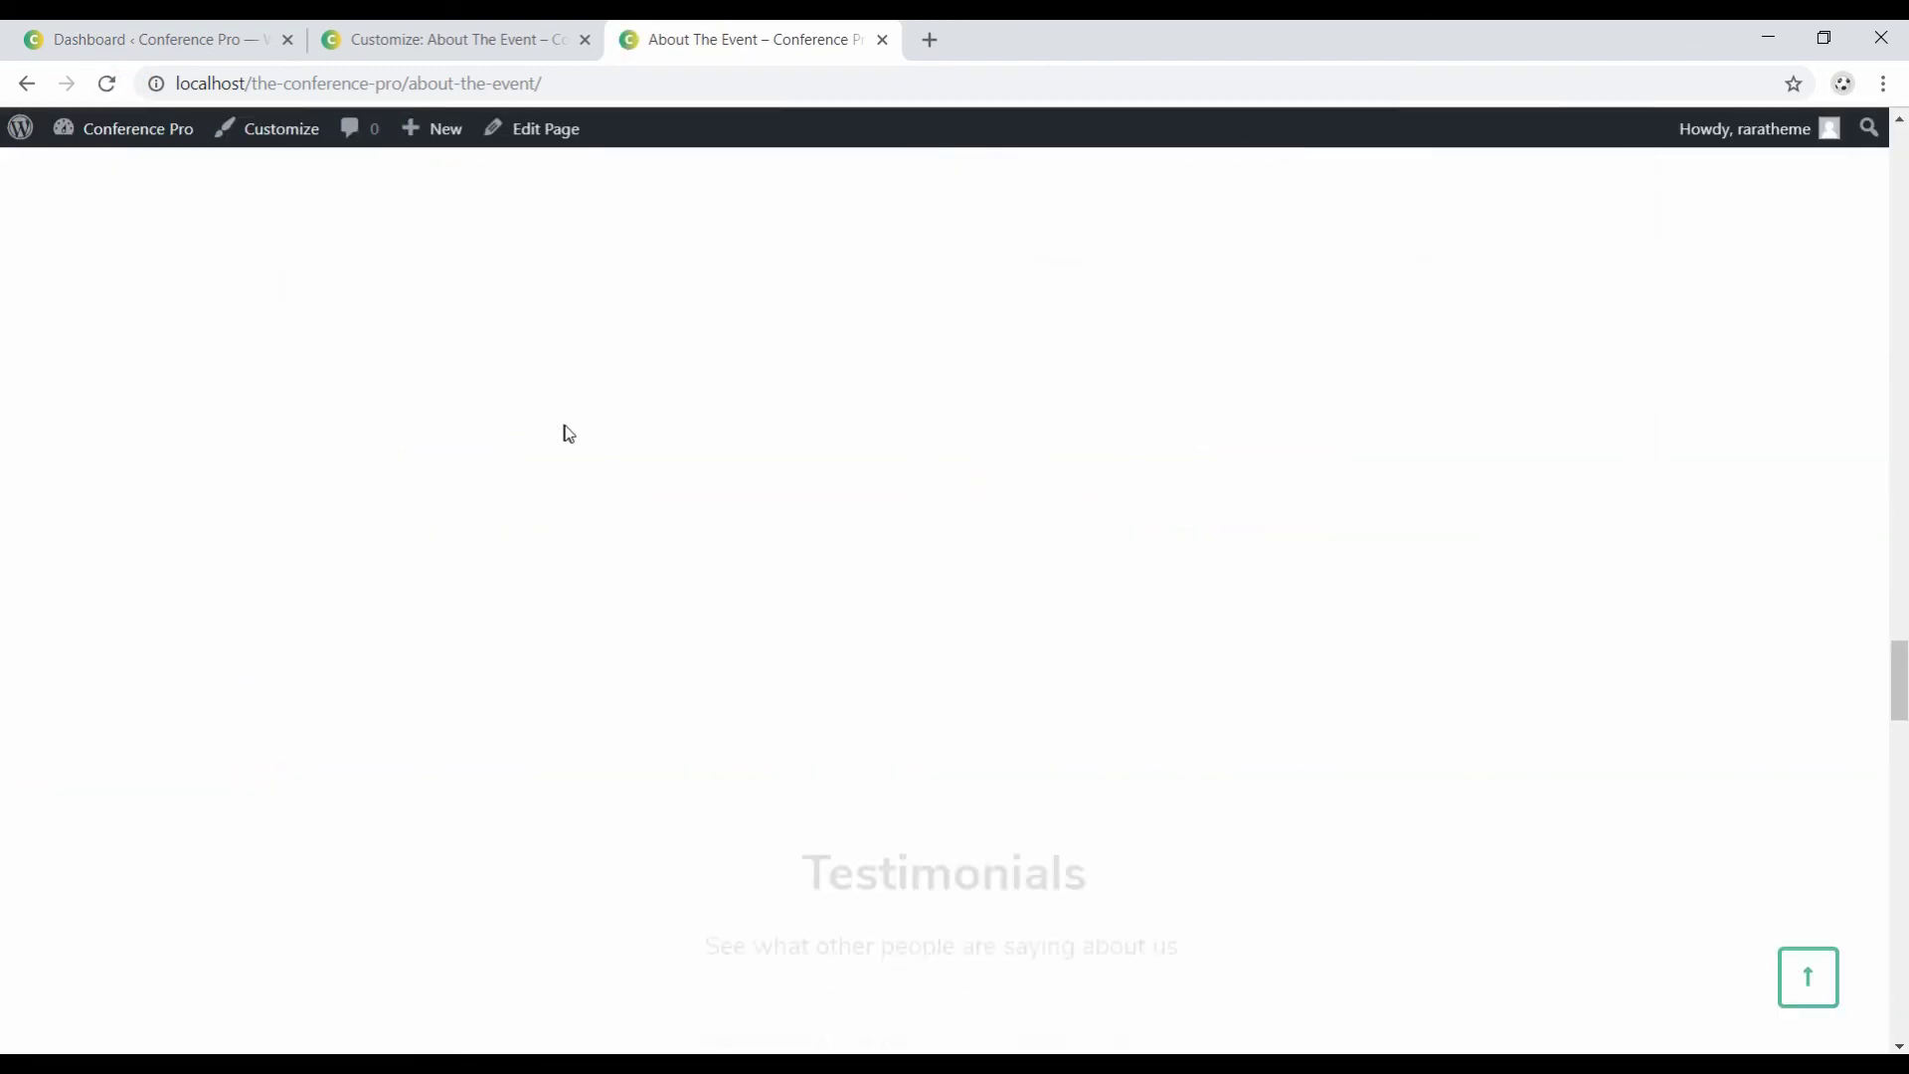
{"action": "scroll", "coordinate": [573, 434], "scroll_direction": "down", "scroll_amount": 12}
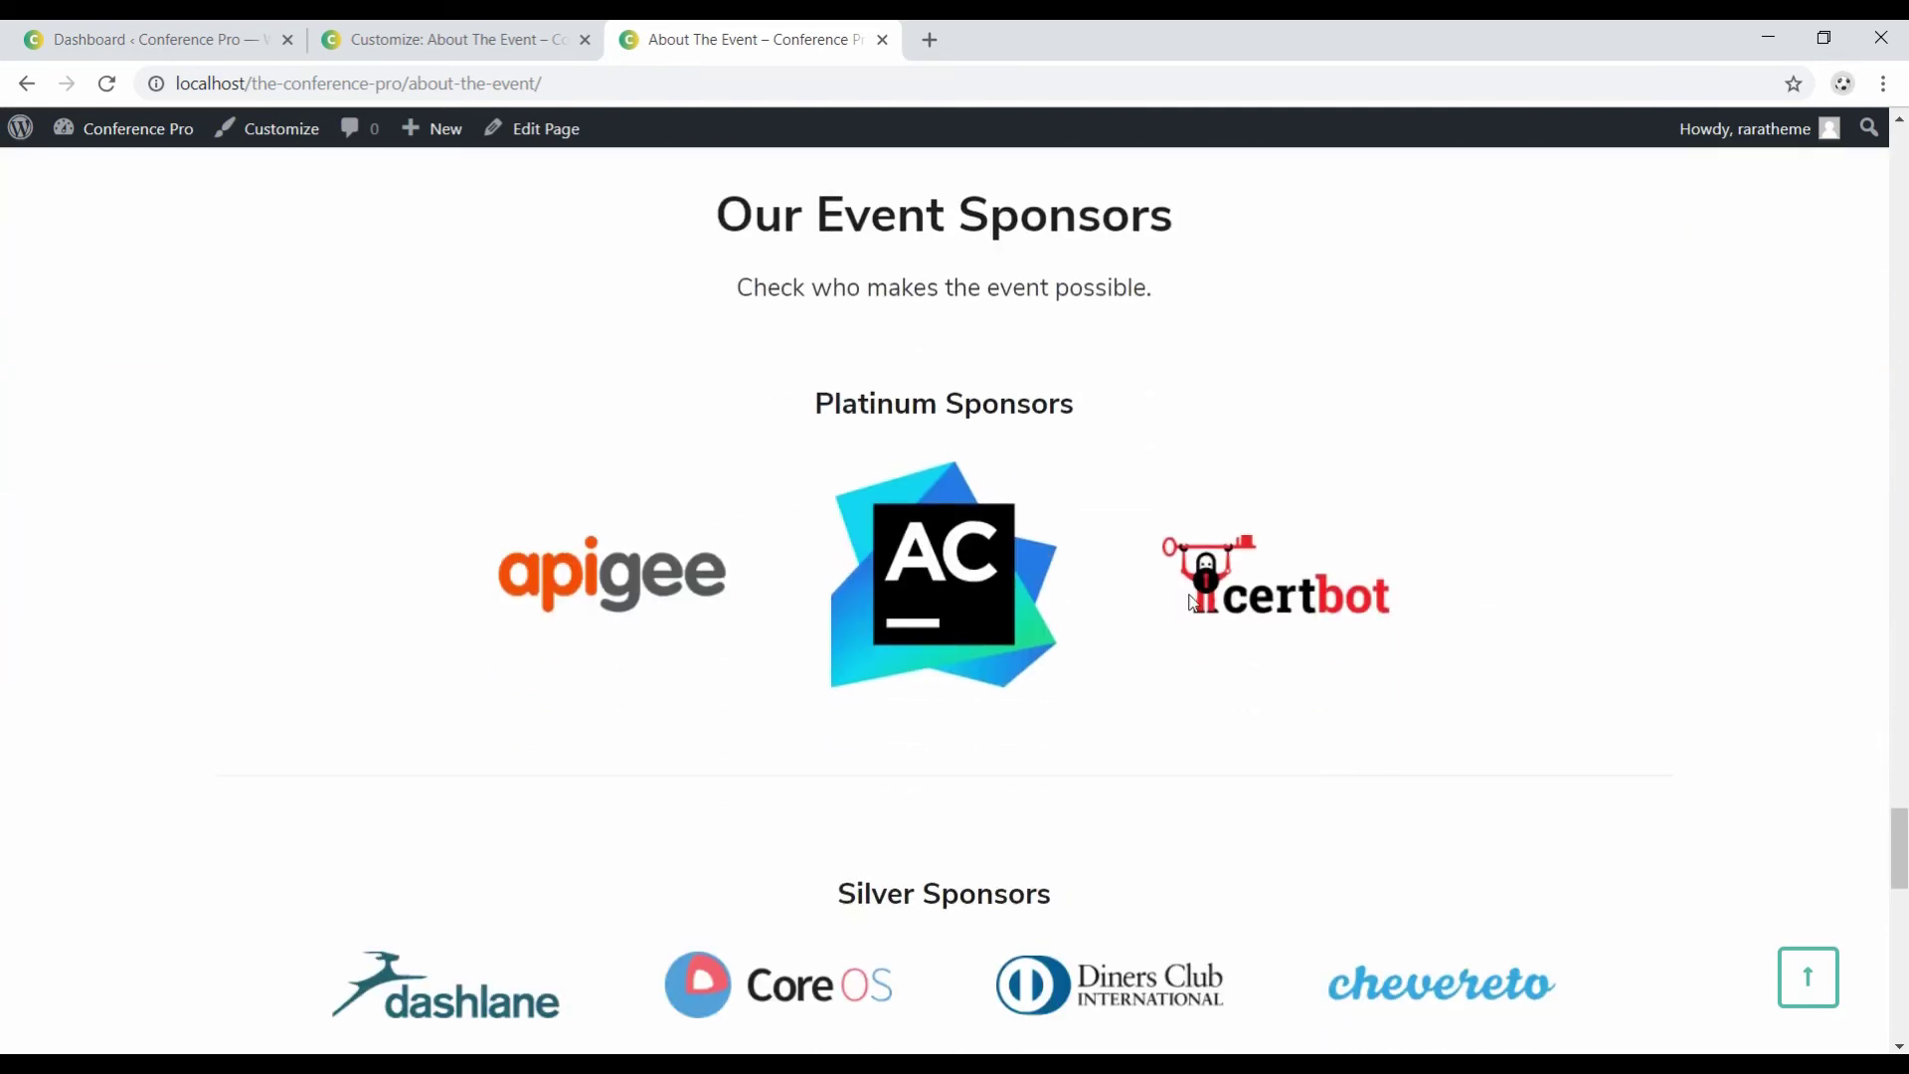
{"action": "scroll", "coordinate": [563, 656], "scroll_direction": "down", "scroll_amount": 4}
{"action": "scroll", "coordinate": [455, 655], "scroll_direction": "down", "scroll_amount": 4}
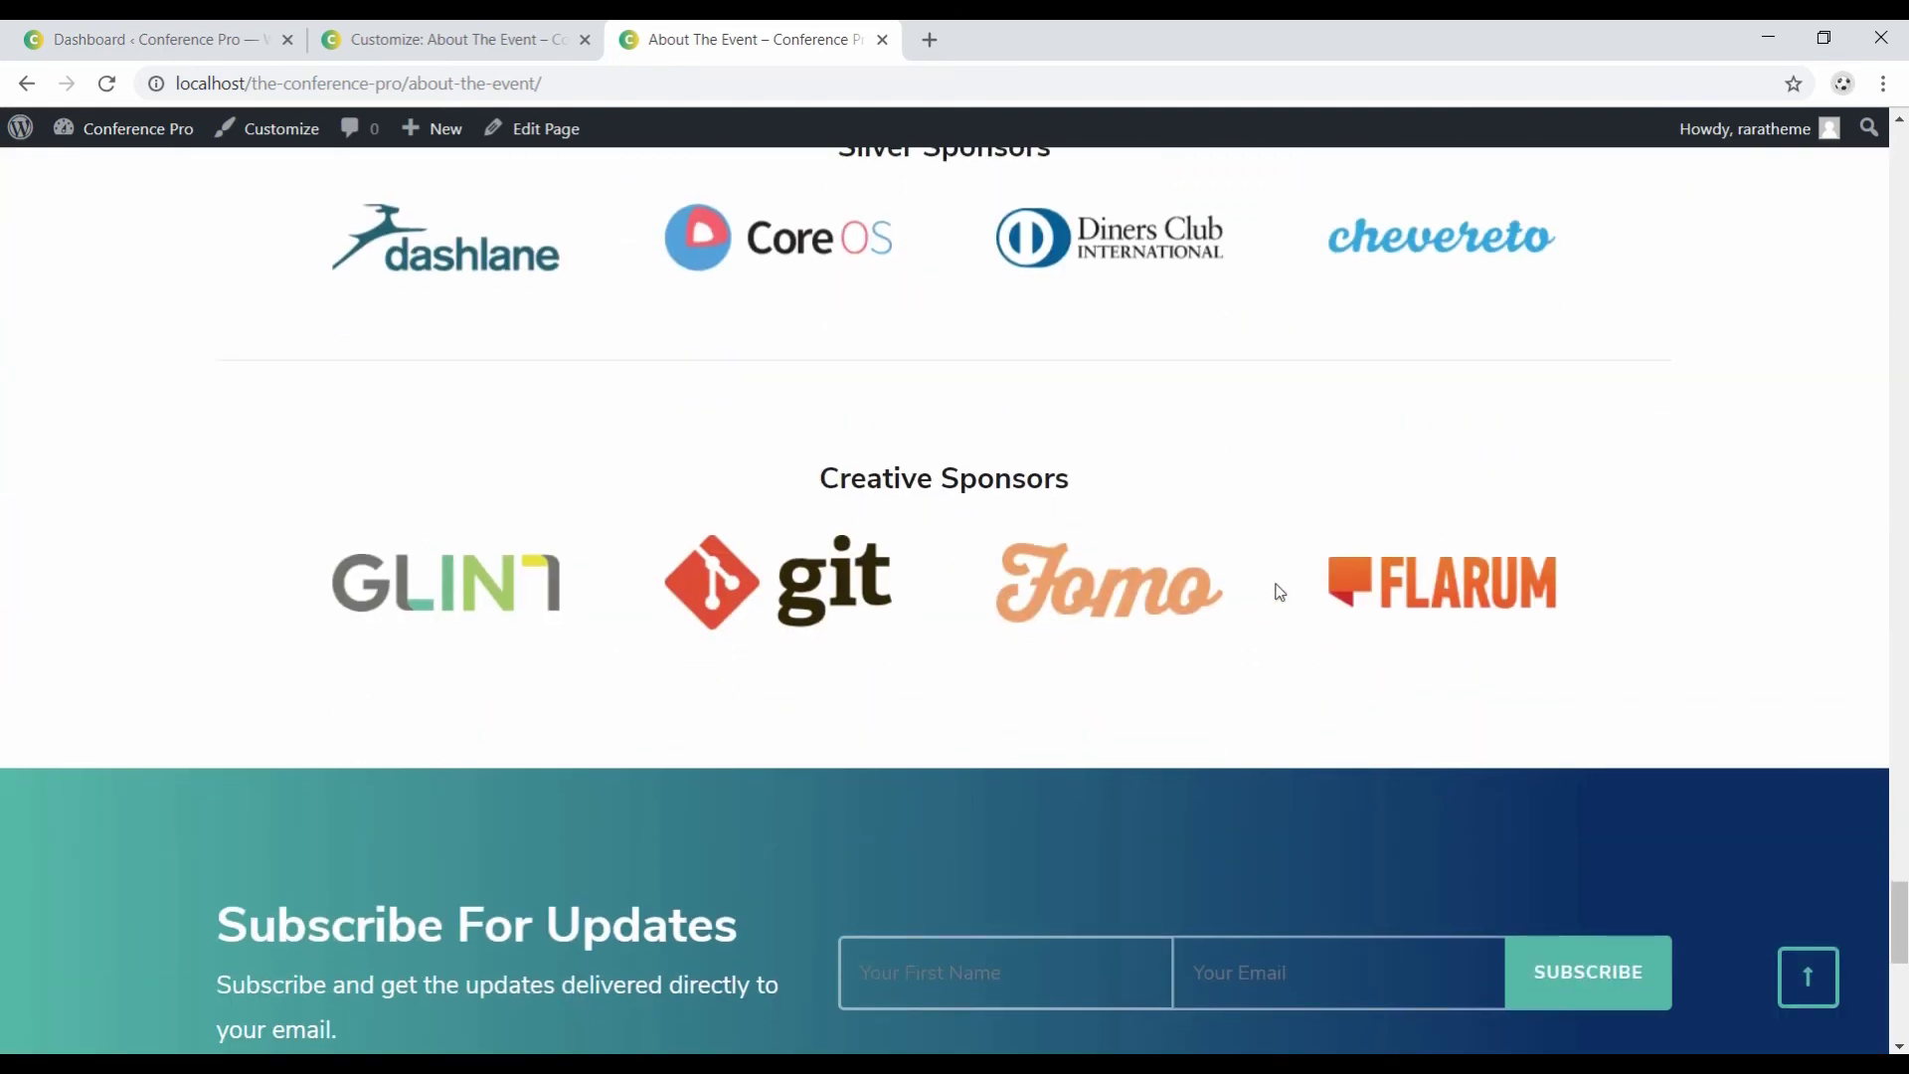
In the customizer's About page section order, place Testimonial Section above Stat Counter Section and Sponsor Section above Call to Action Section.
{"action": "left_click", "coordinate": [507, 40]}
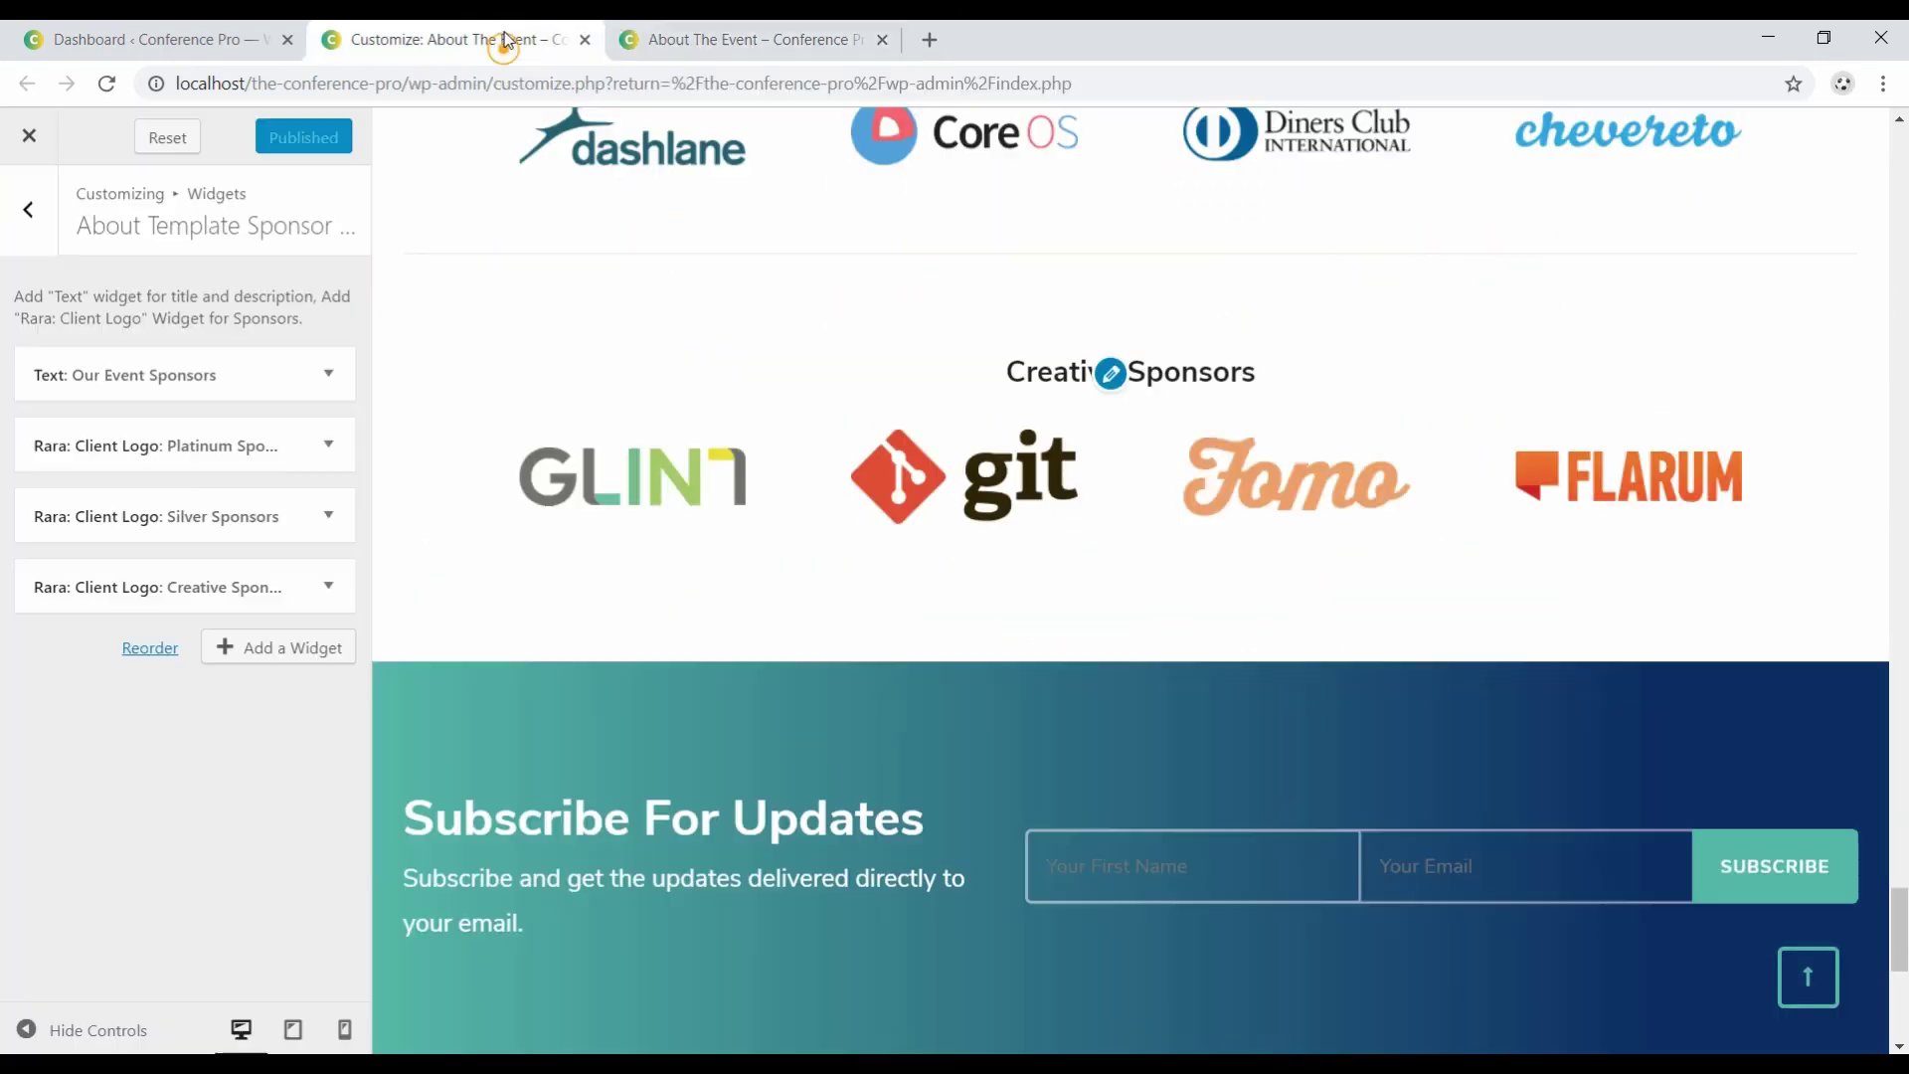
{"action": "left_click", "coordinate": [26, 209]}
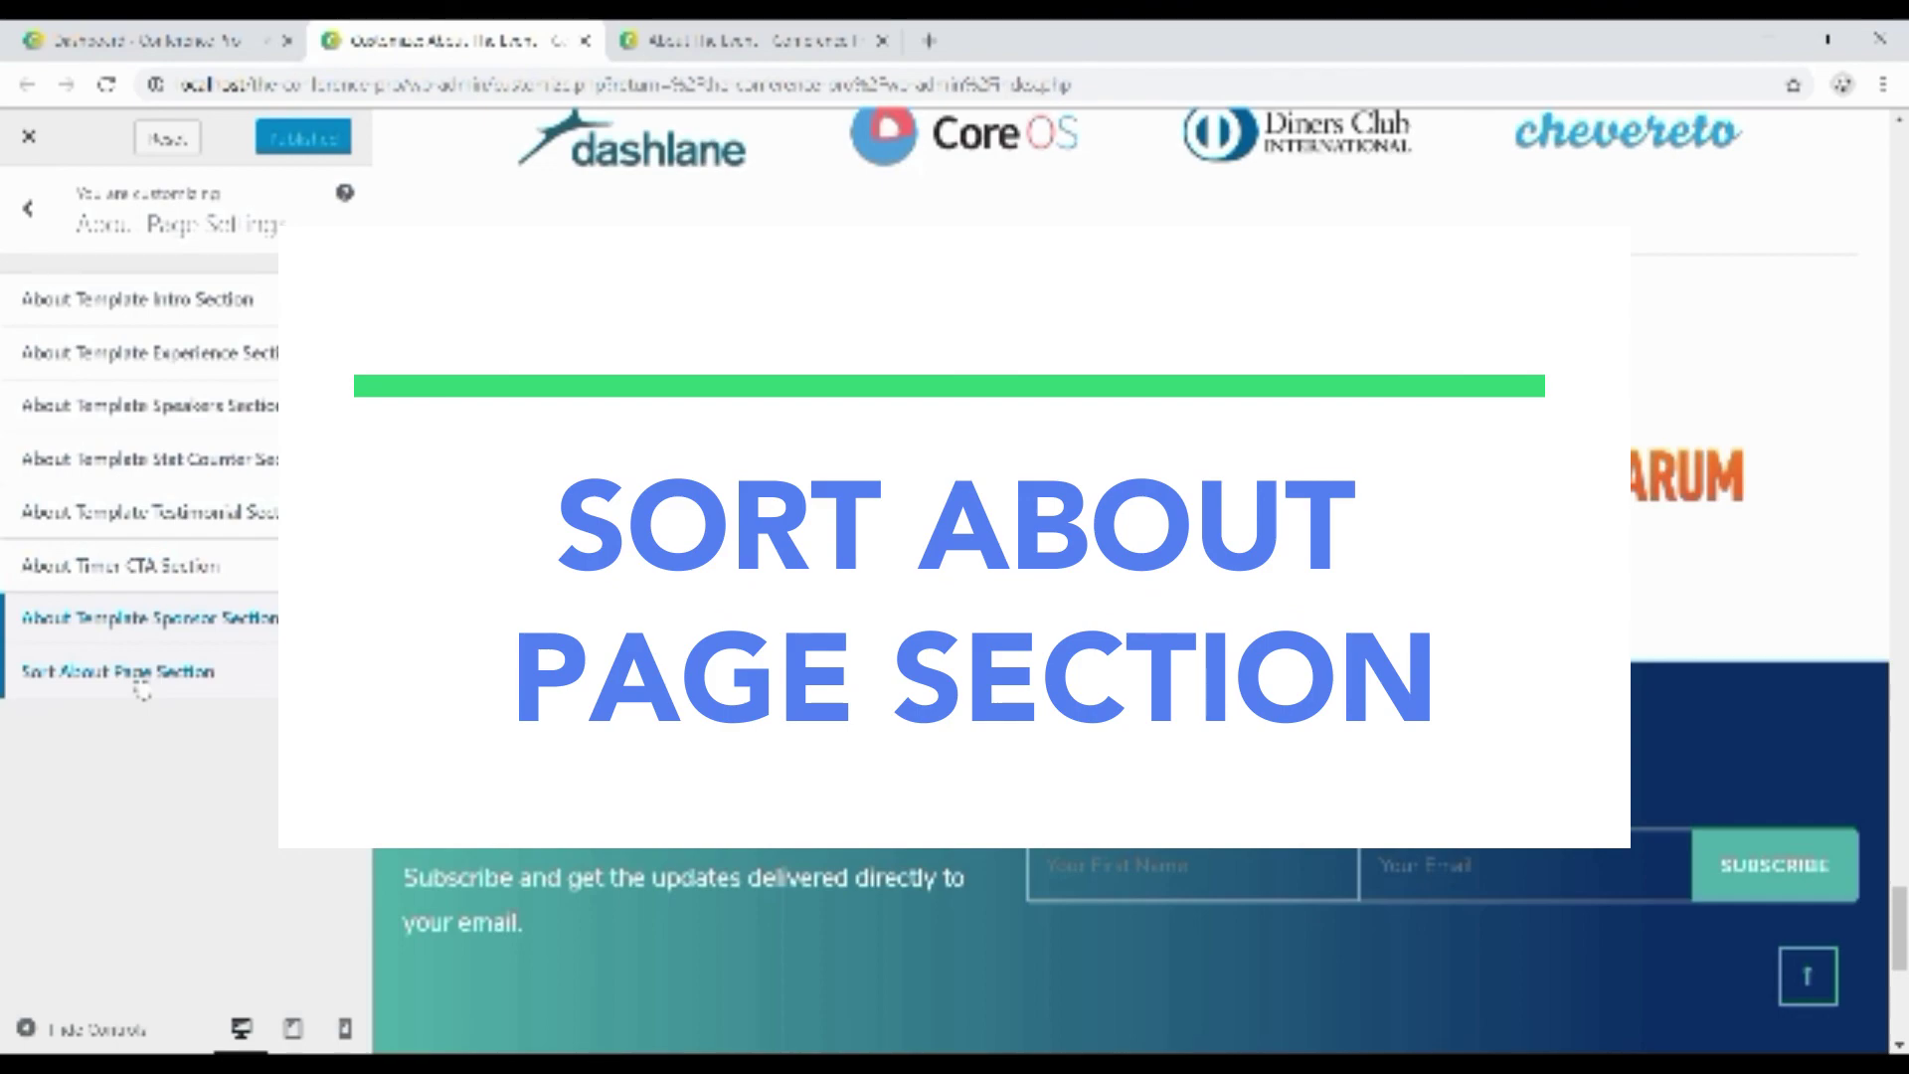
{"action": "left_click", "coordinate": [139, 676]}
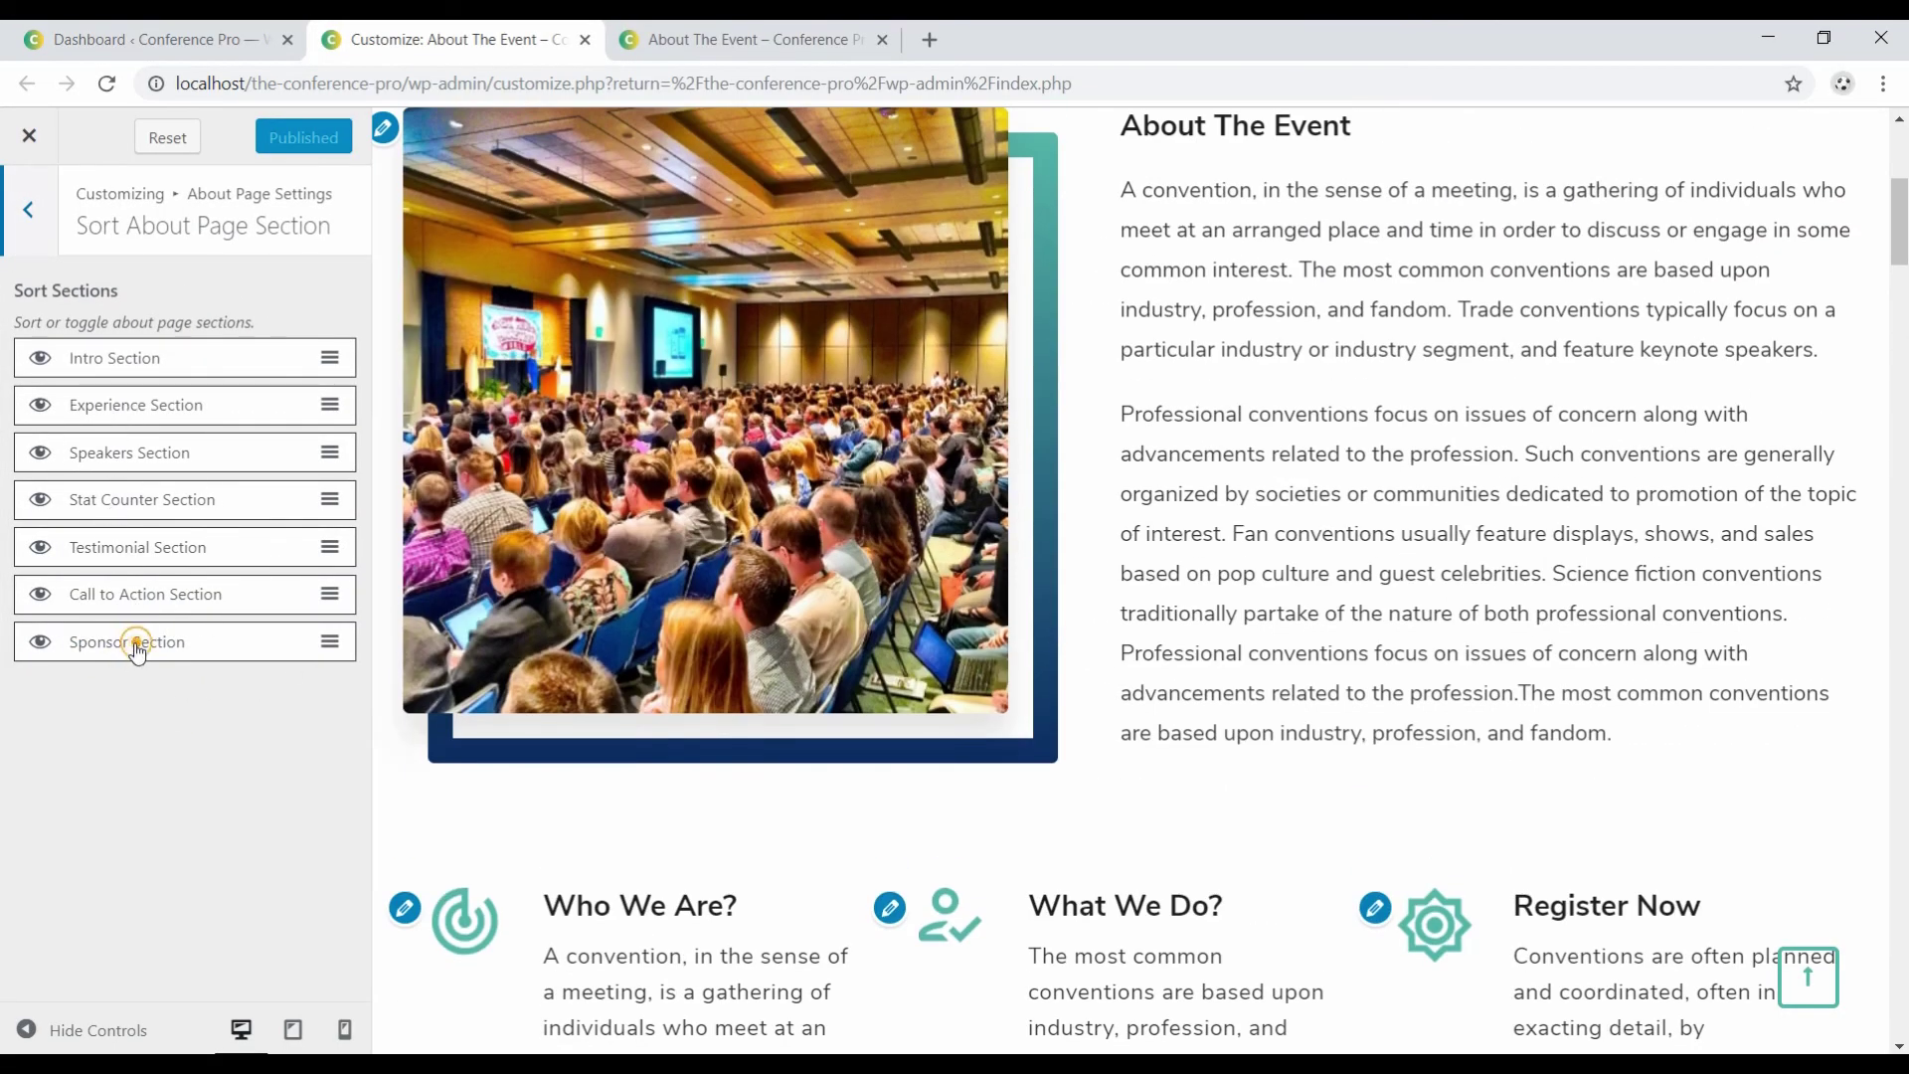
{"action": "left_click_drag", "start_coordinate": [137, 651], "coordinate": [140, 509]}
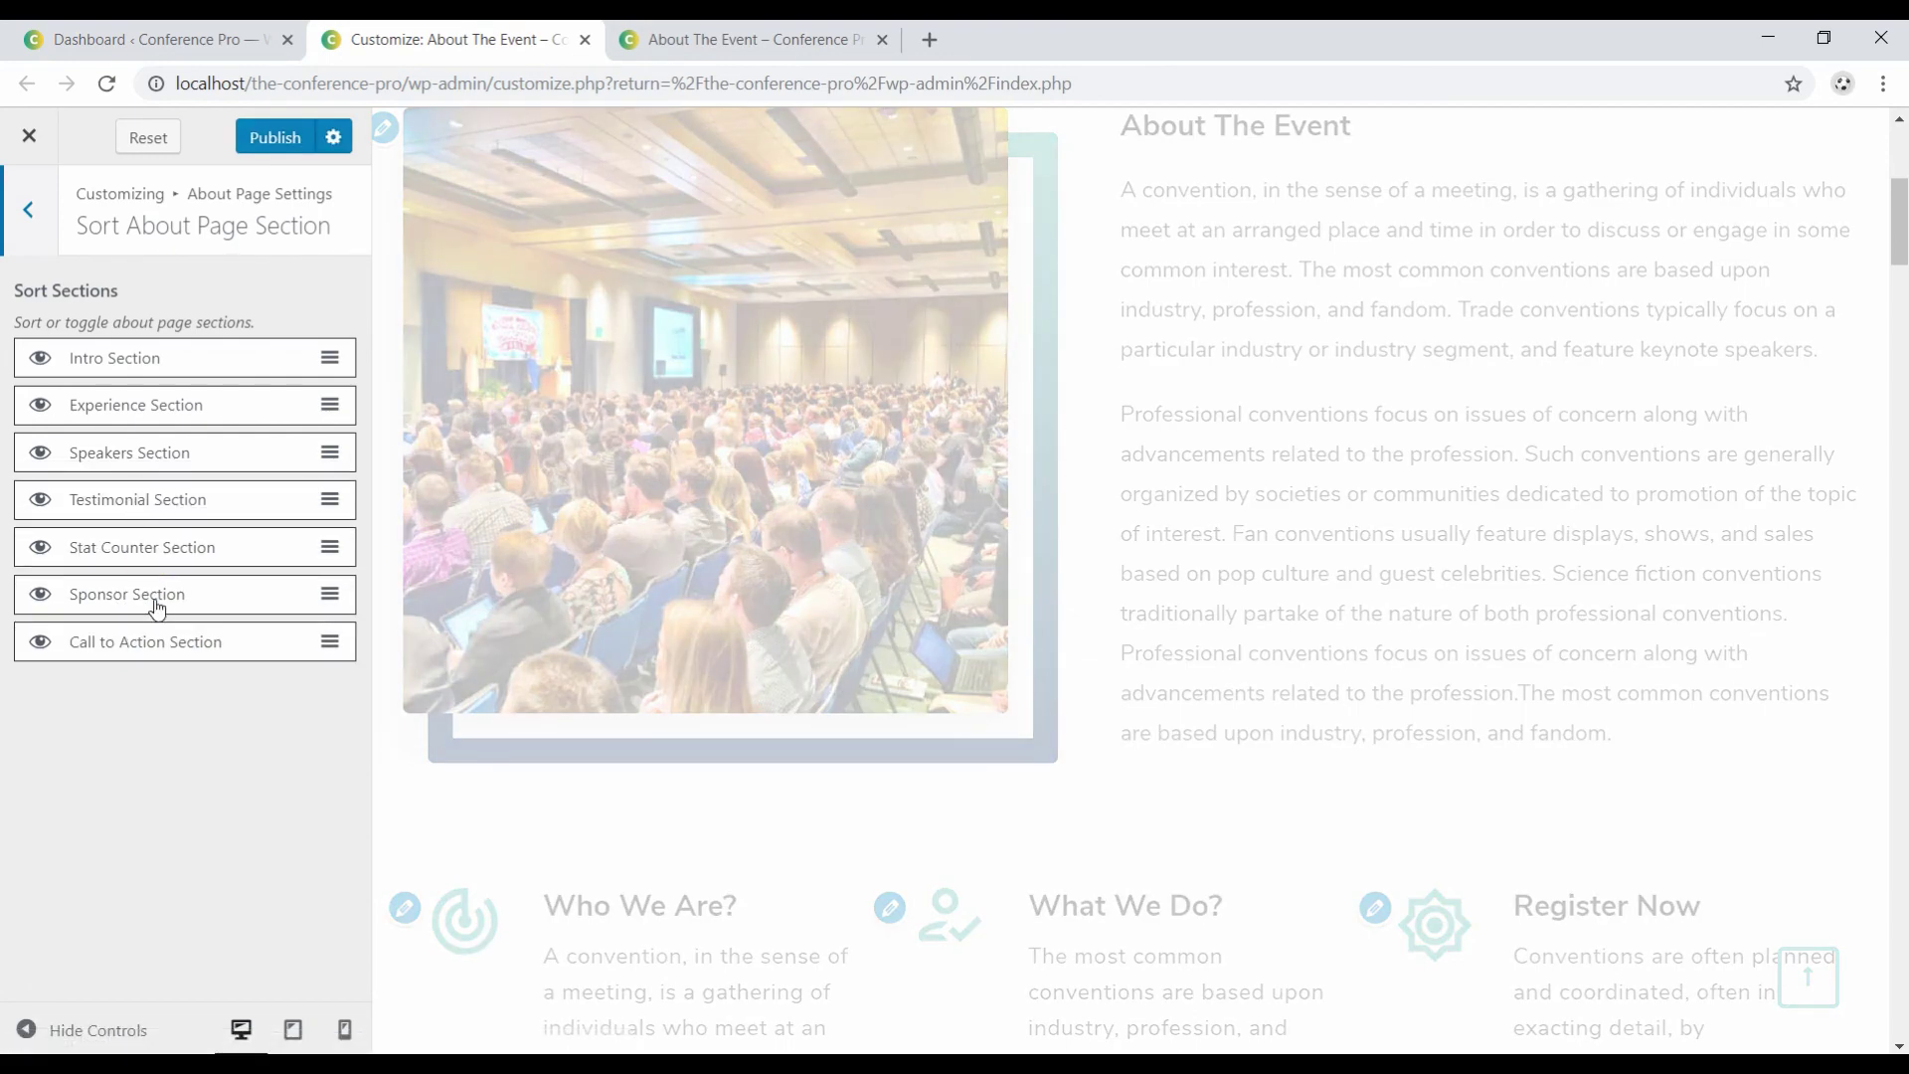
Publish the new About page section order and reload the live About The Event page.
{"action": "left_click", "coordinate": [266, 139]}
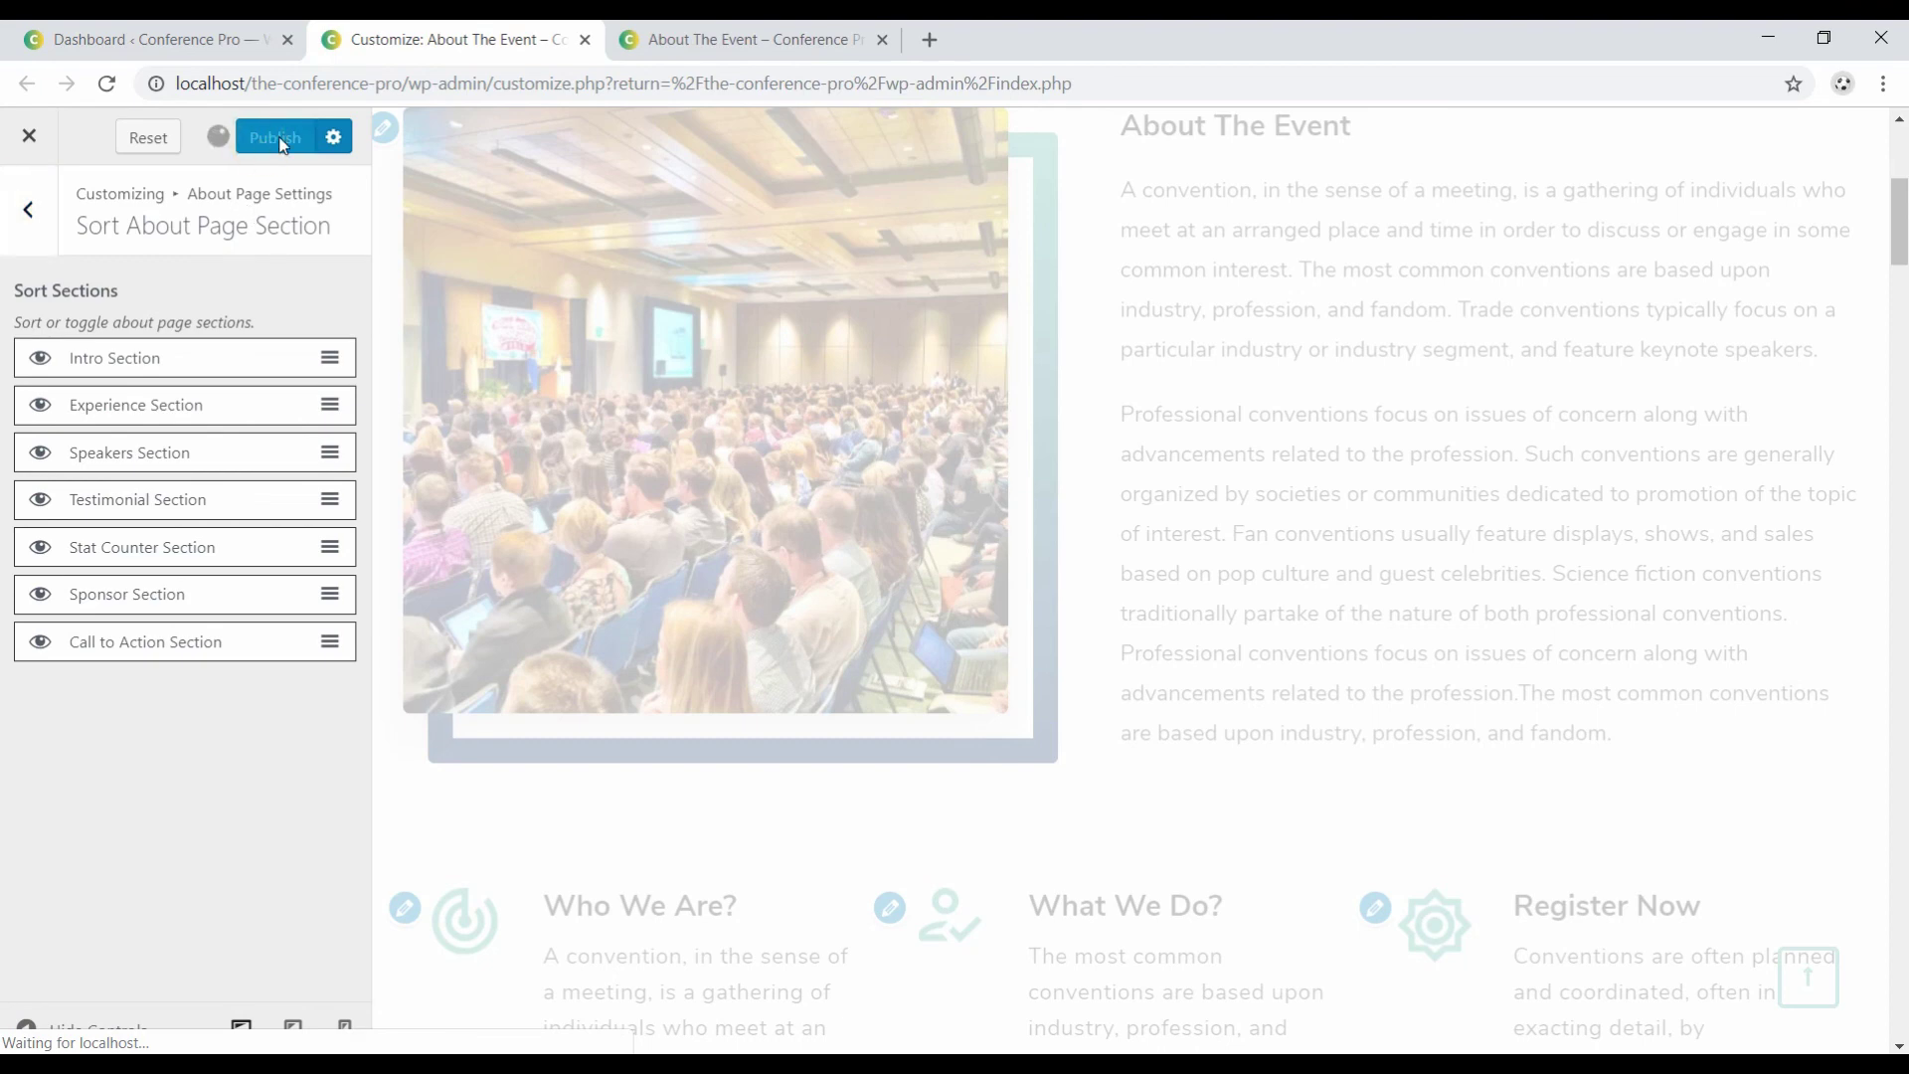
{"action": "left_click", "coordinate": [712, 42]}
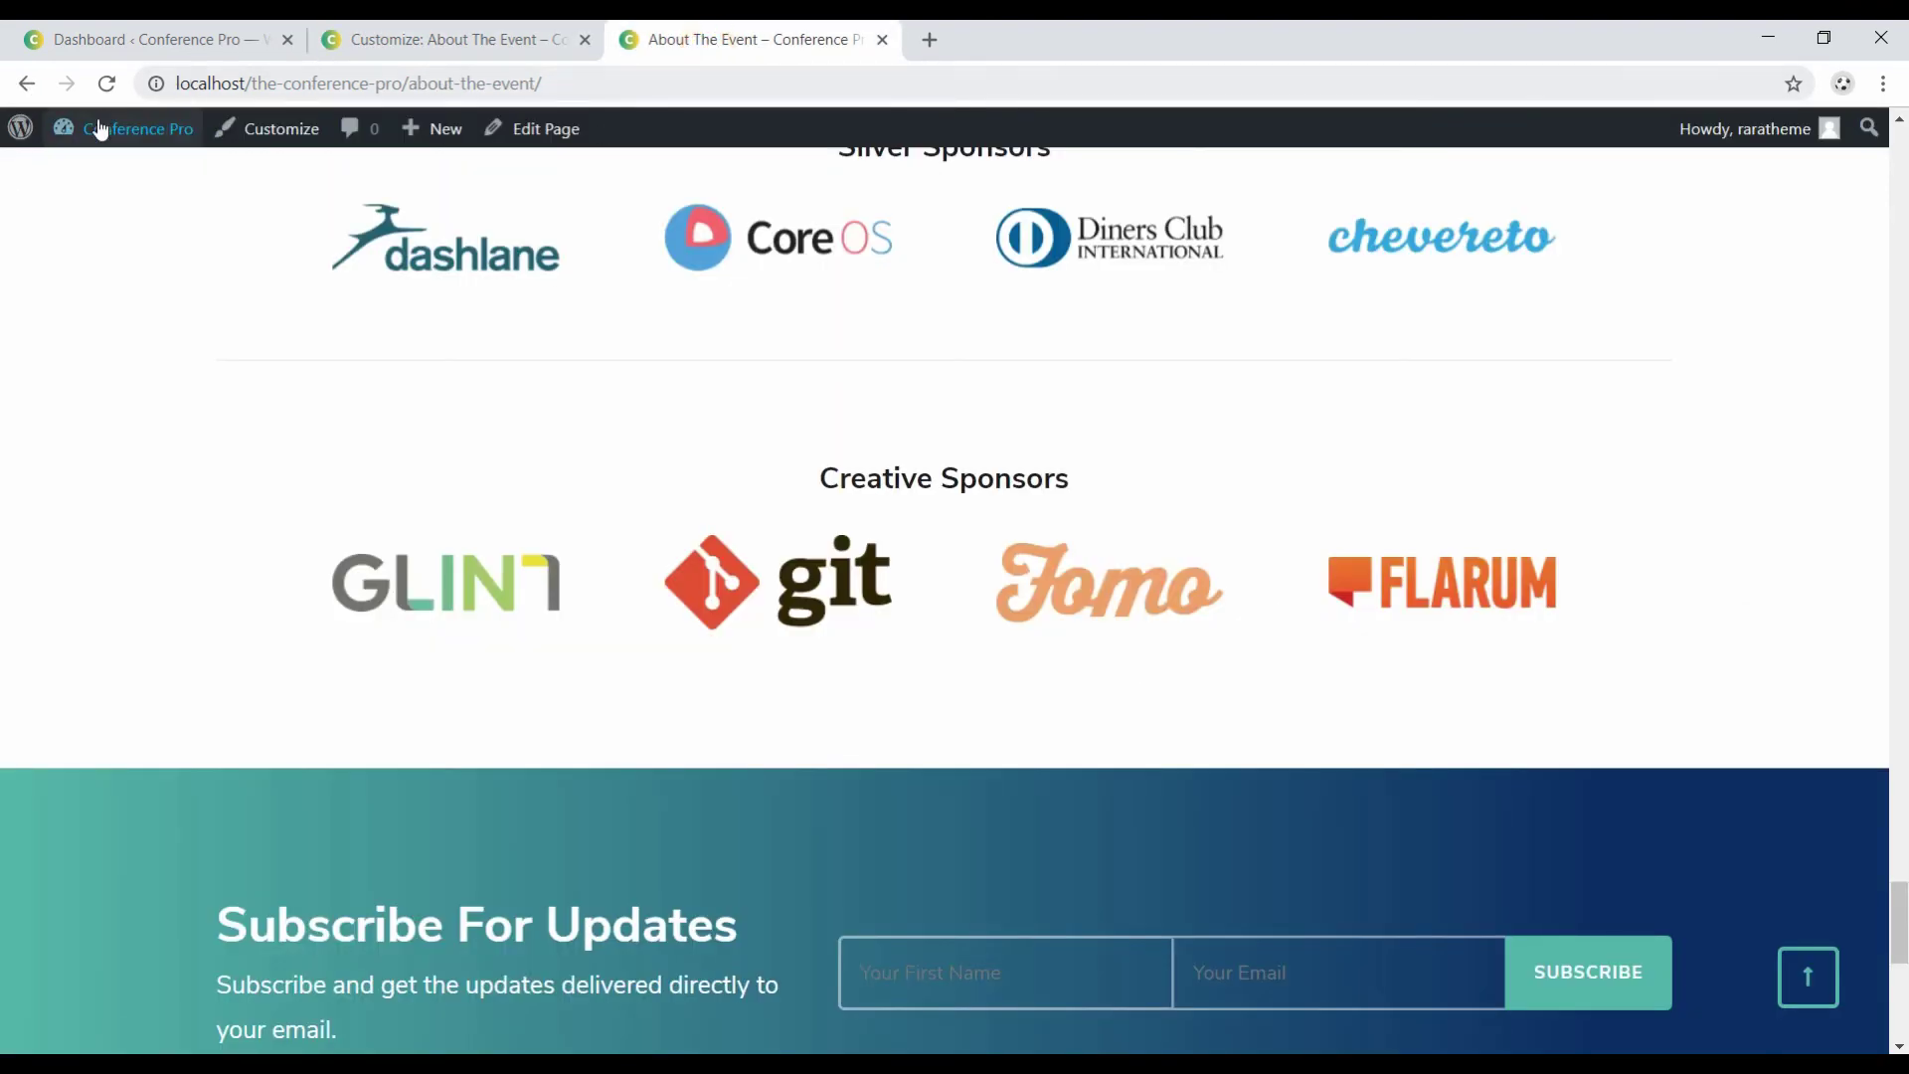
{"action": "left_click", "coordinate": [107, 88]}
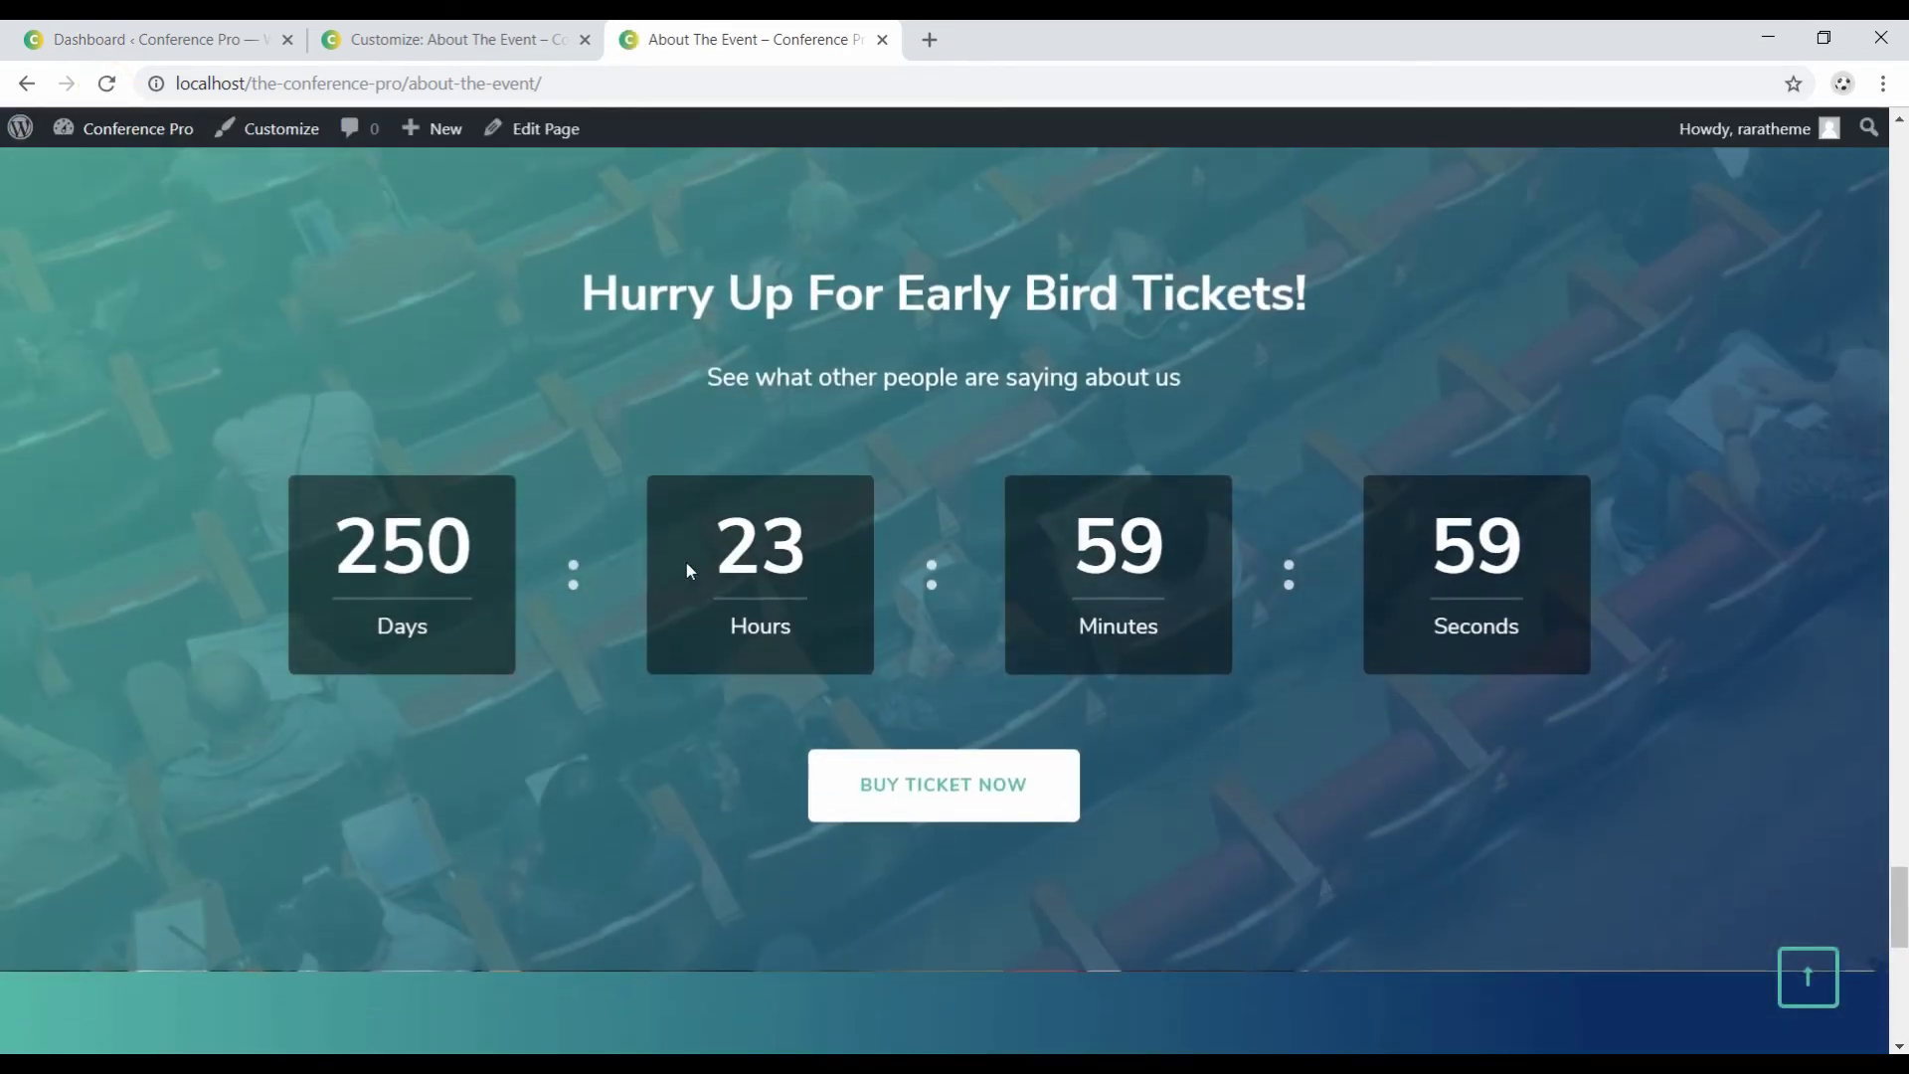
Review the section order on the live About The Event page, including the experience, speakers, testimonial, stat counter and call to action sections.
{"action": "scroll", "coordinate": [802, 397], "scroll_direction": "down", "scroll_amount": 3}
{"action": "scroll", "coordinate": [754, 555], "scroll_direction": "up", "scroll_amount": 8}
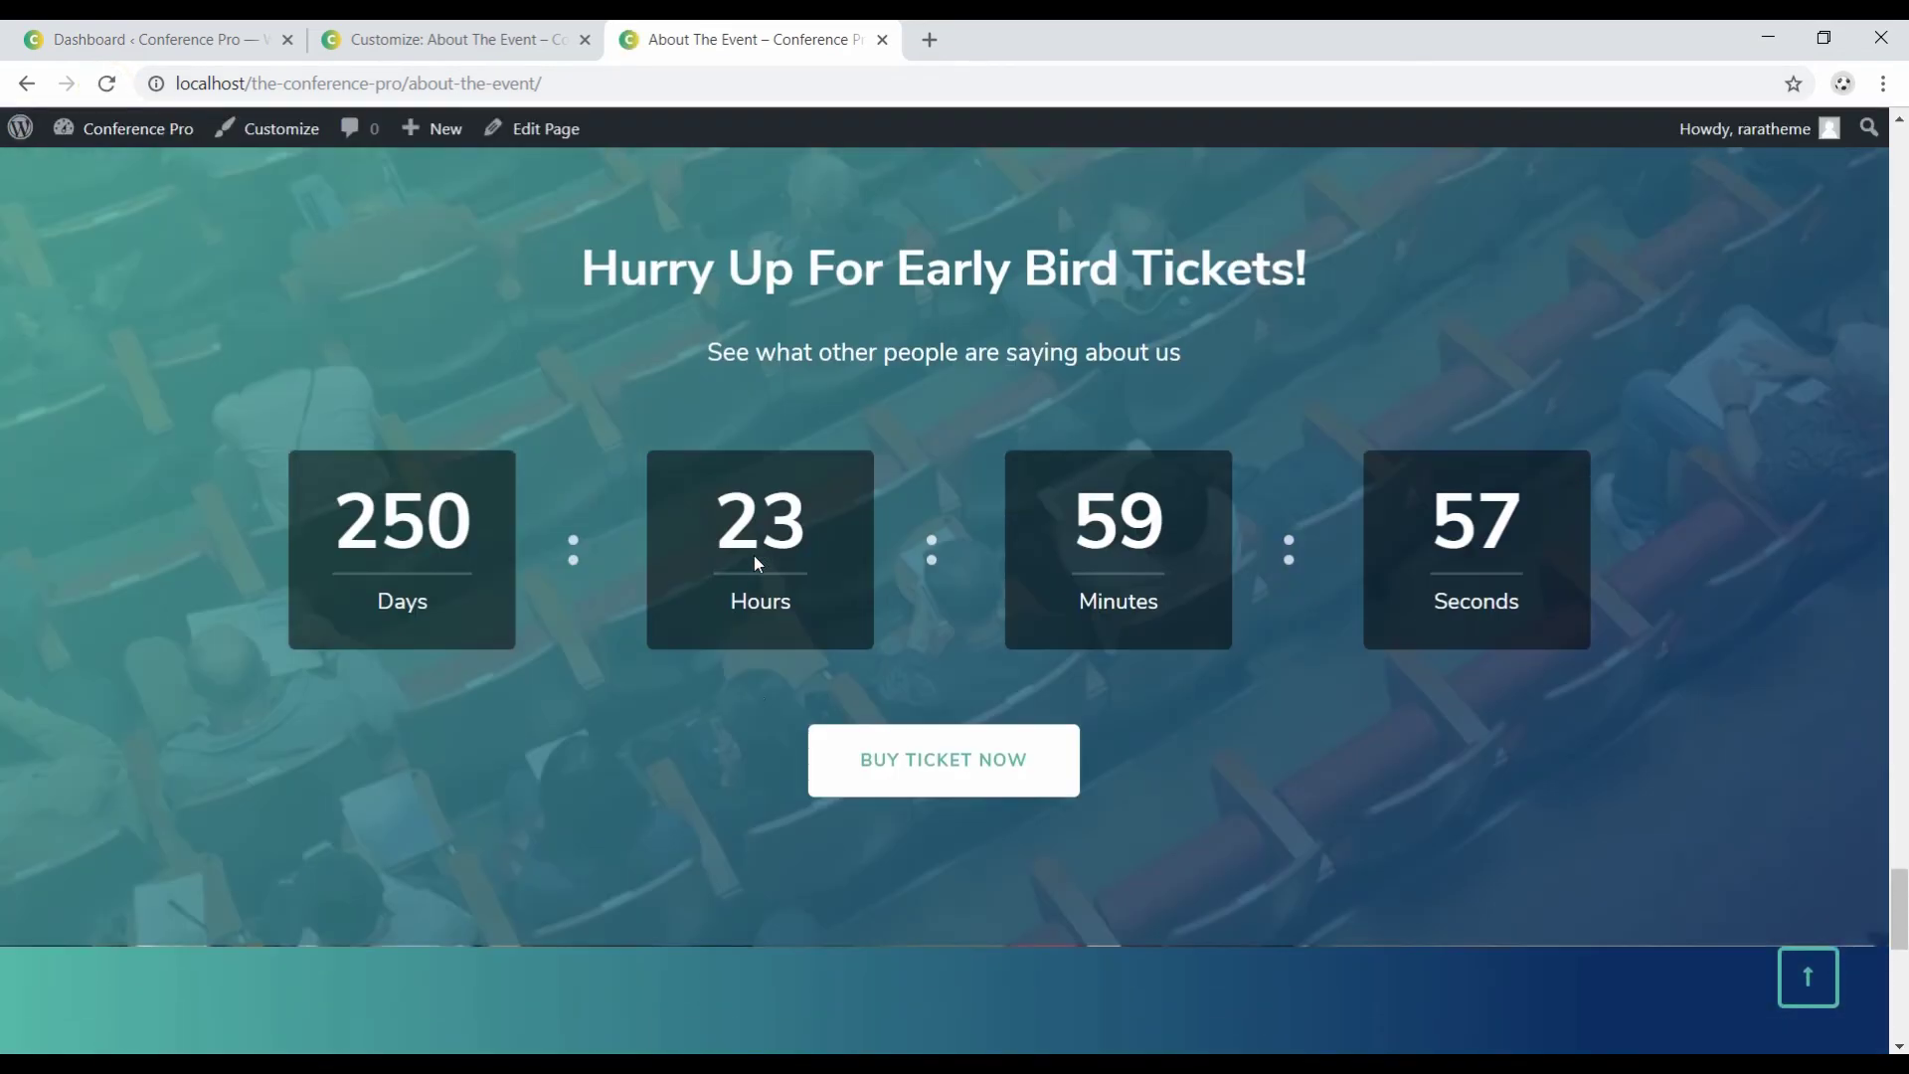
{"action": "scroll", "coordinate": [754, 555], "scroll_direction": "up", "scroll_amount": 6}
{"action": "scroll", "coordinate": [754, 555], "scroll_direction": "up", "scroll_amount": 15}
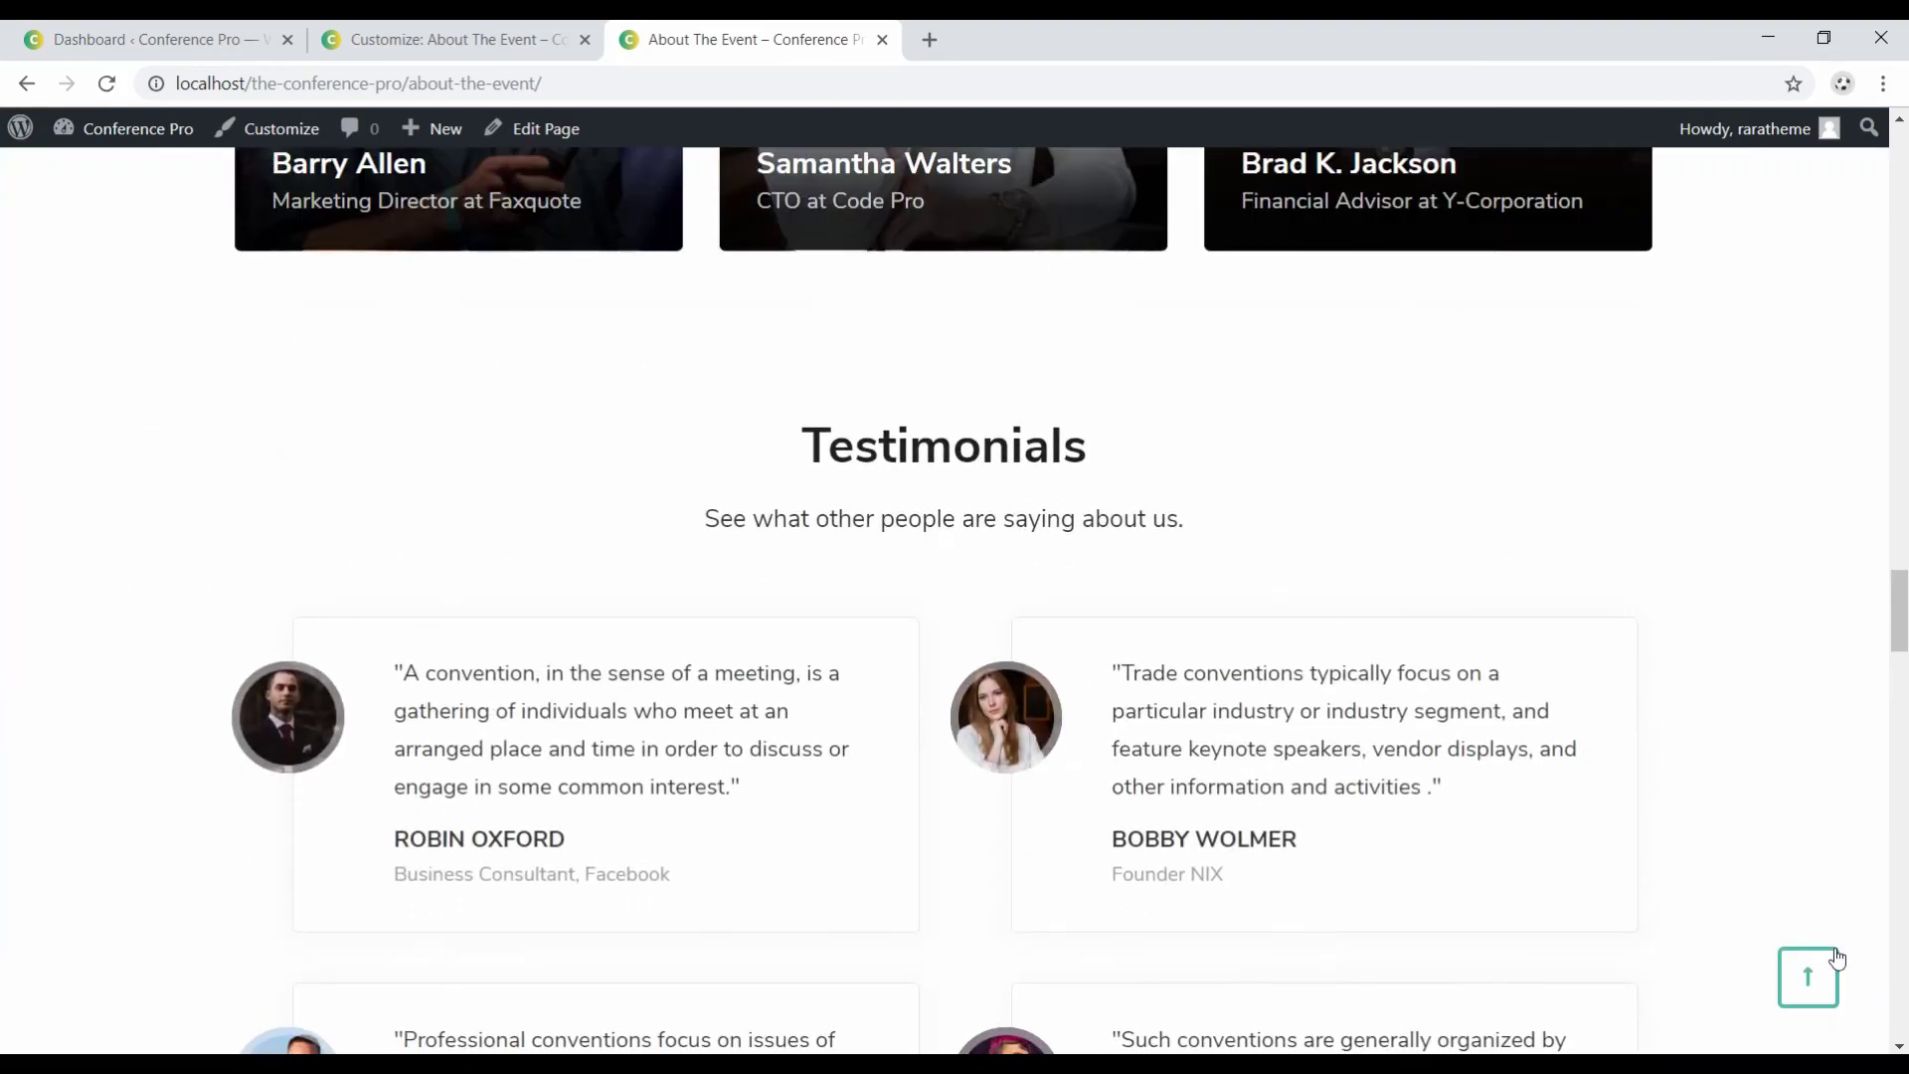
{"action": "left_click", "coordinate": [1835, 961]}
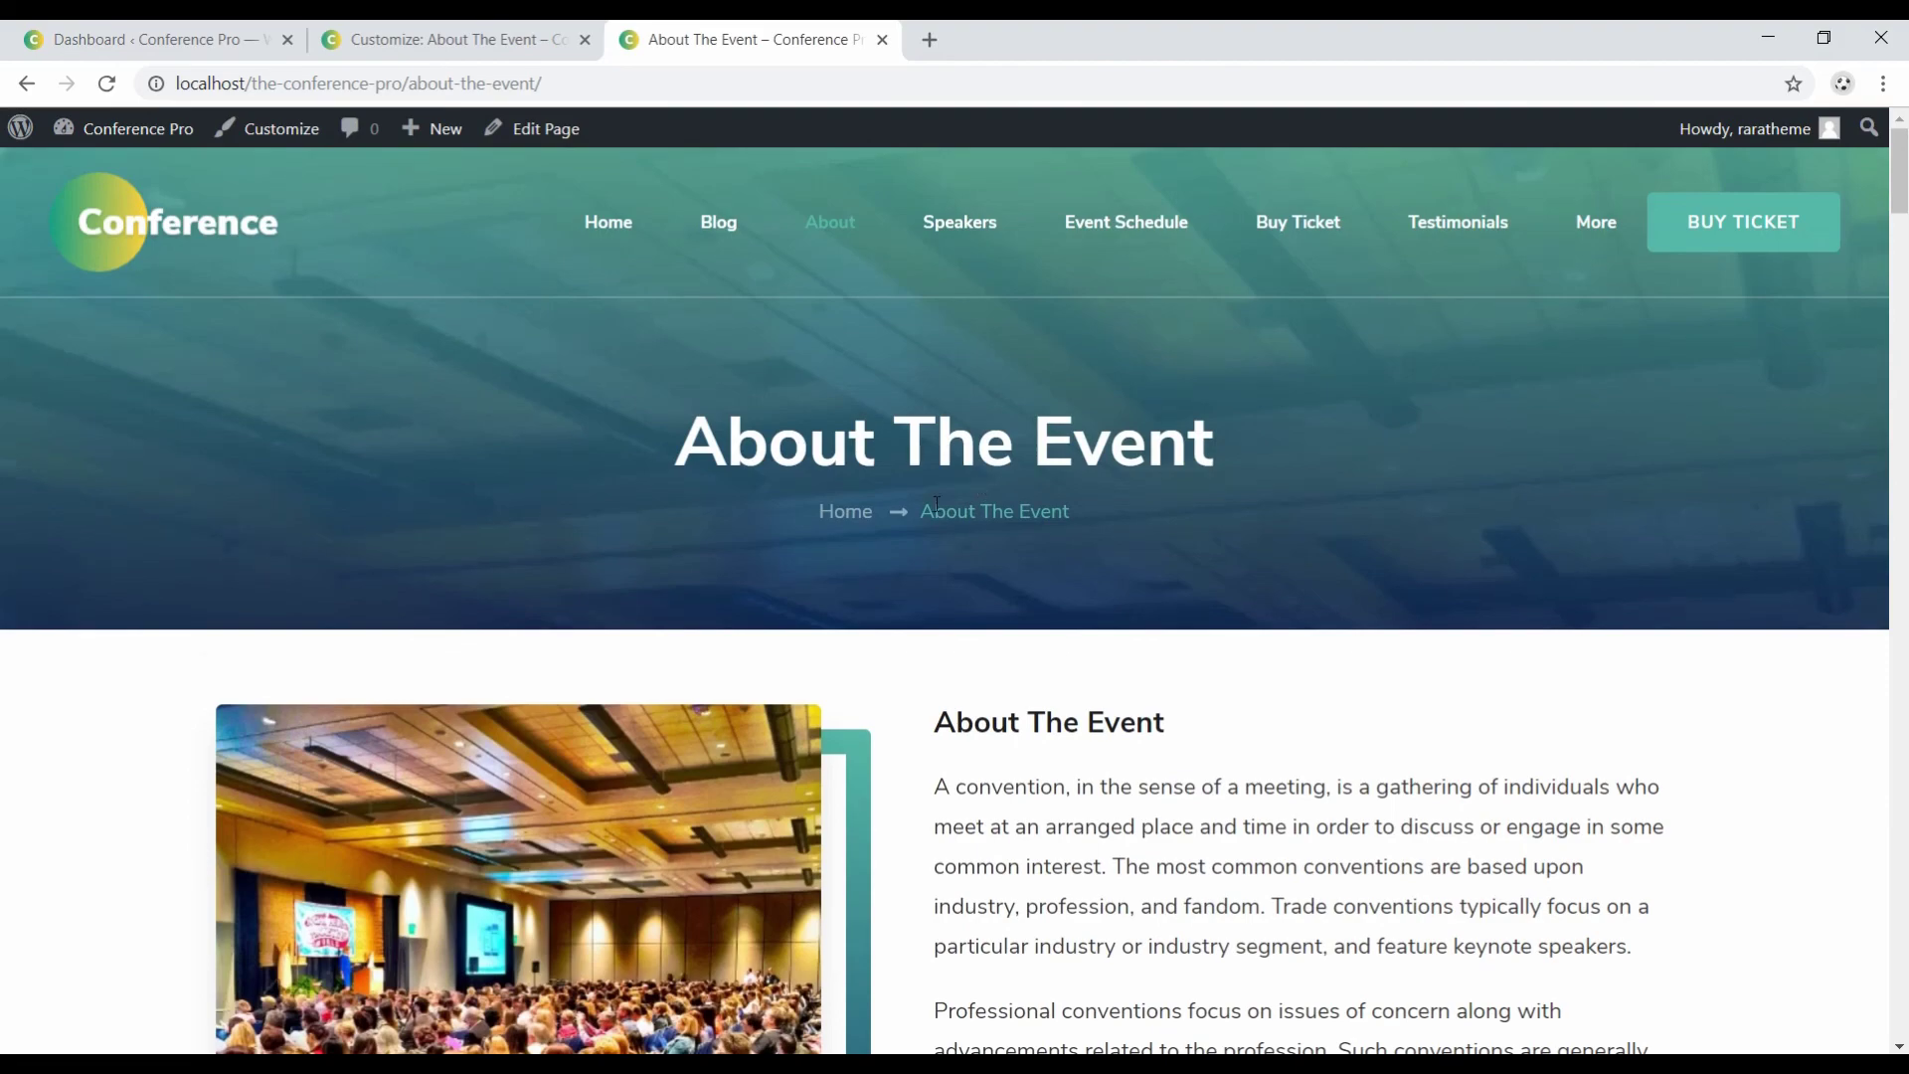
{"action": "scroll", "coordinate": [921, 462], "scroll_direction": "down", "scroll_amount": 17}
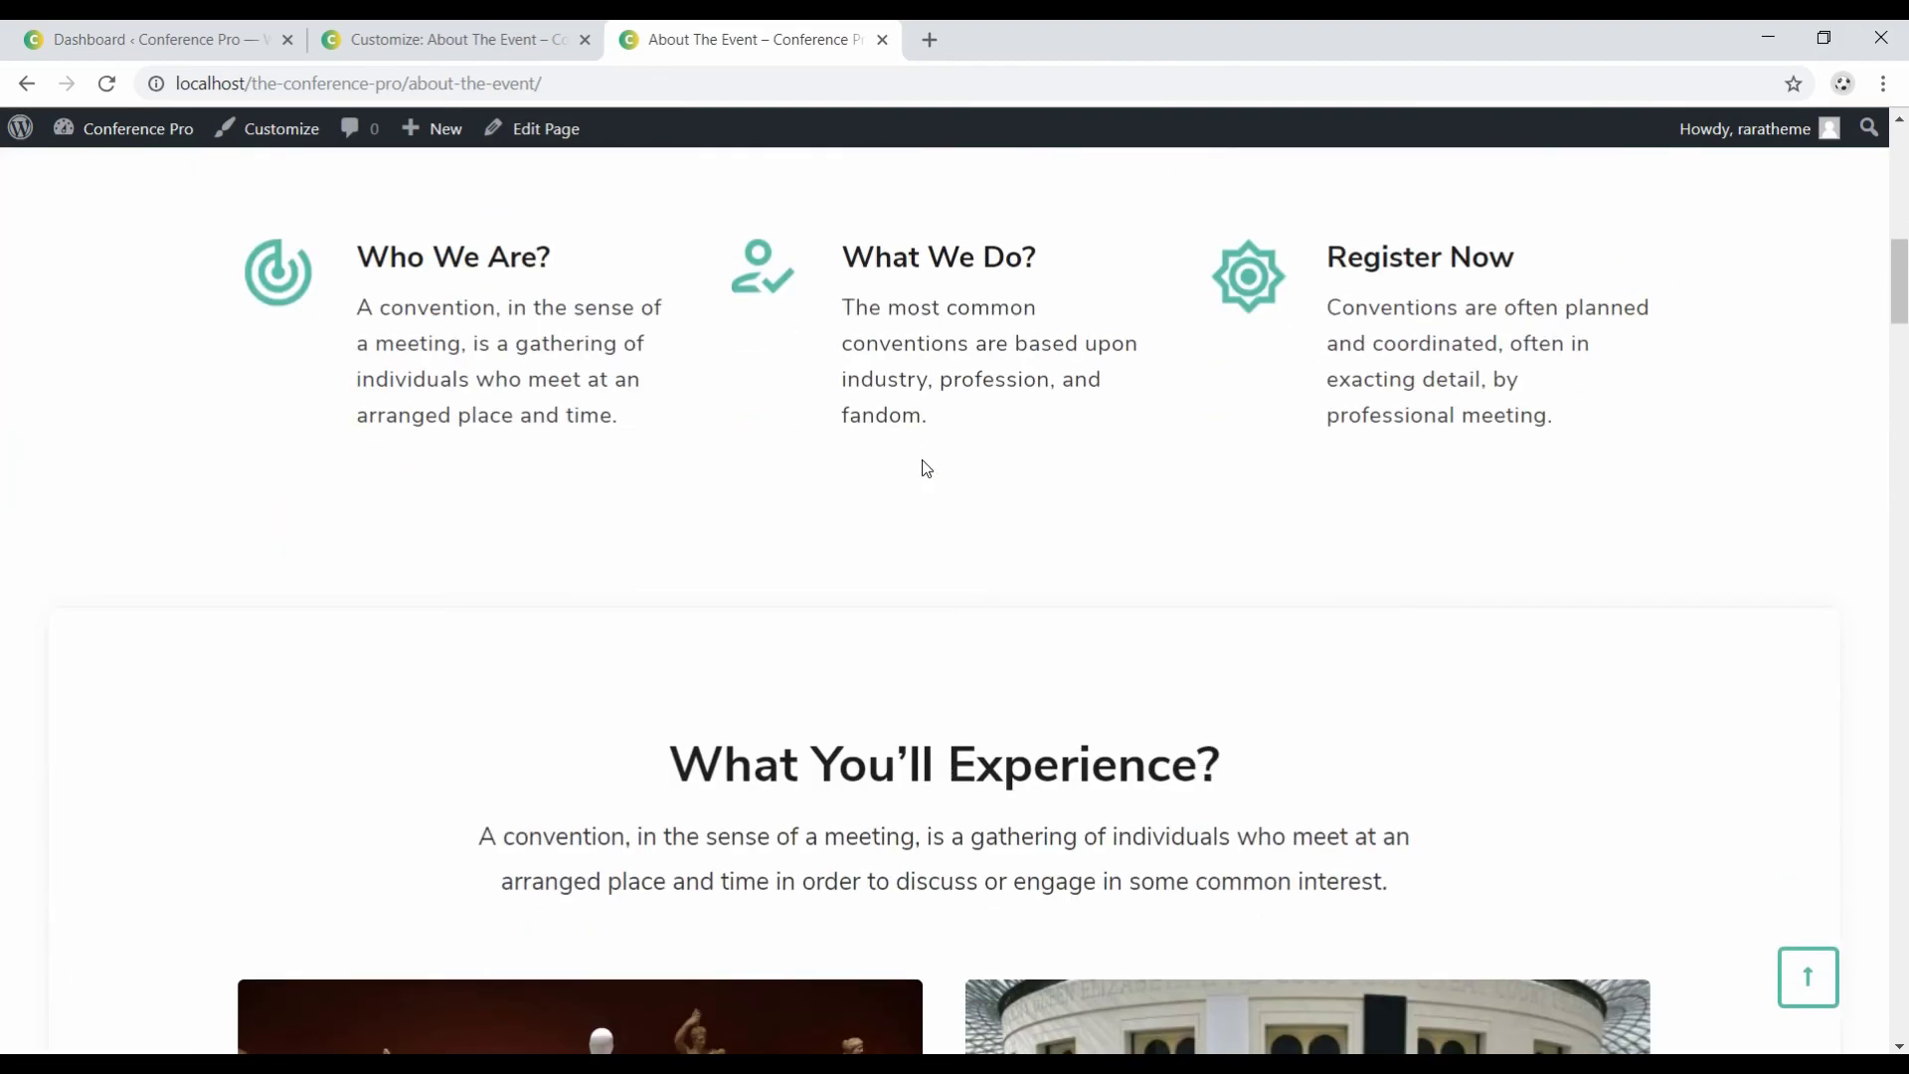
{"action": "scroll", "coordinate": [922, 465], "scroll_direction": "down", "scroll_amount": 20}
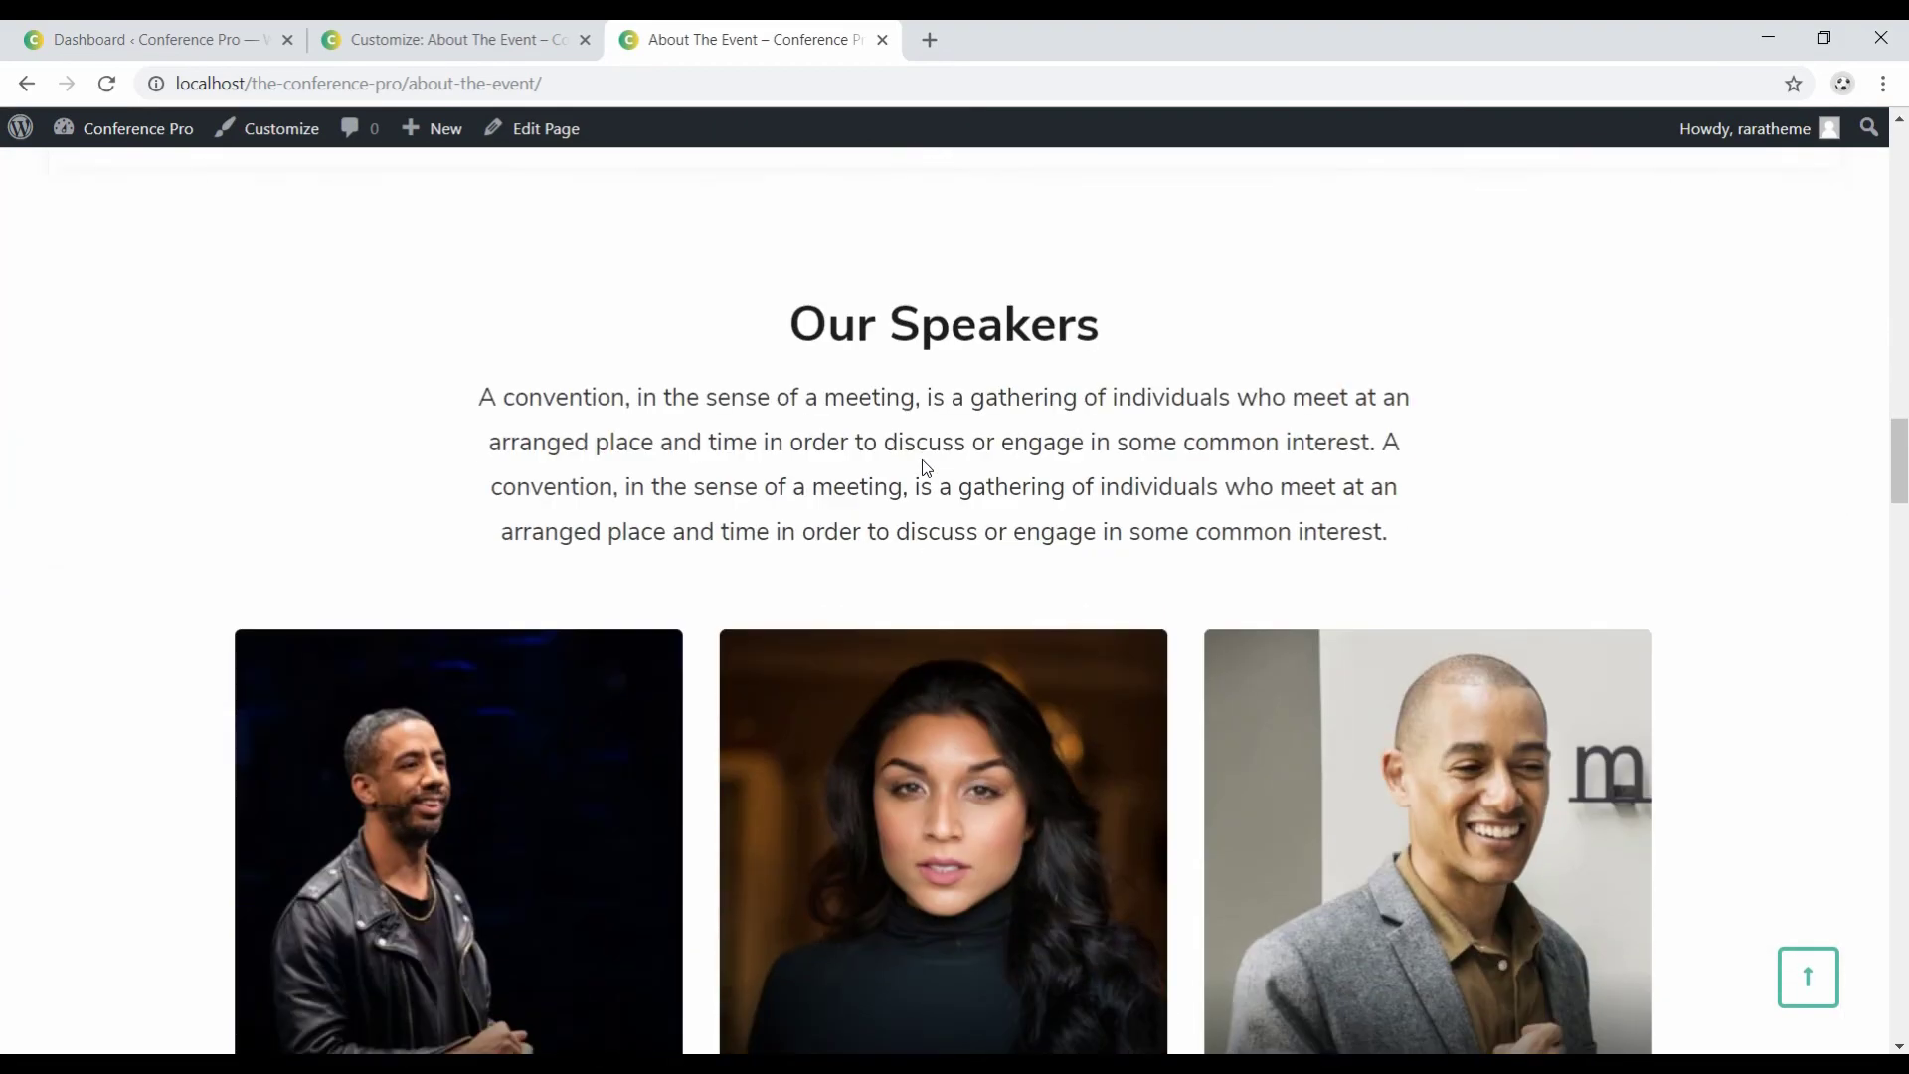
{"action": "scroll", "coordinate": [924, 467], "scroll_direction": "down", "scroll_amount": 20}
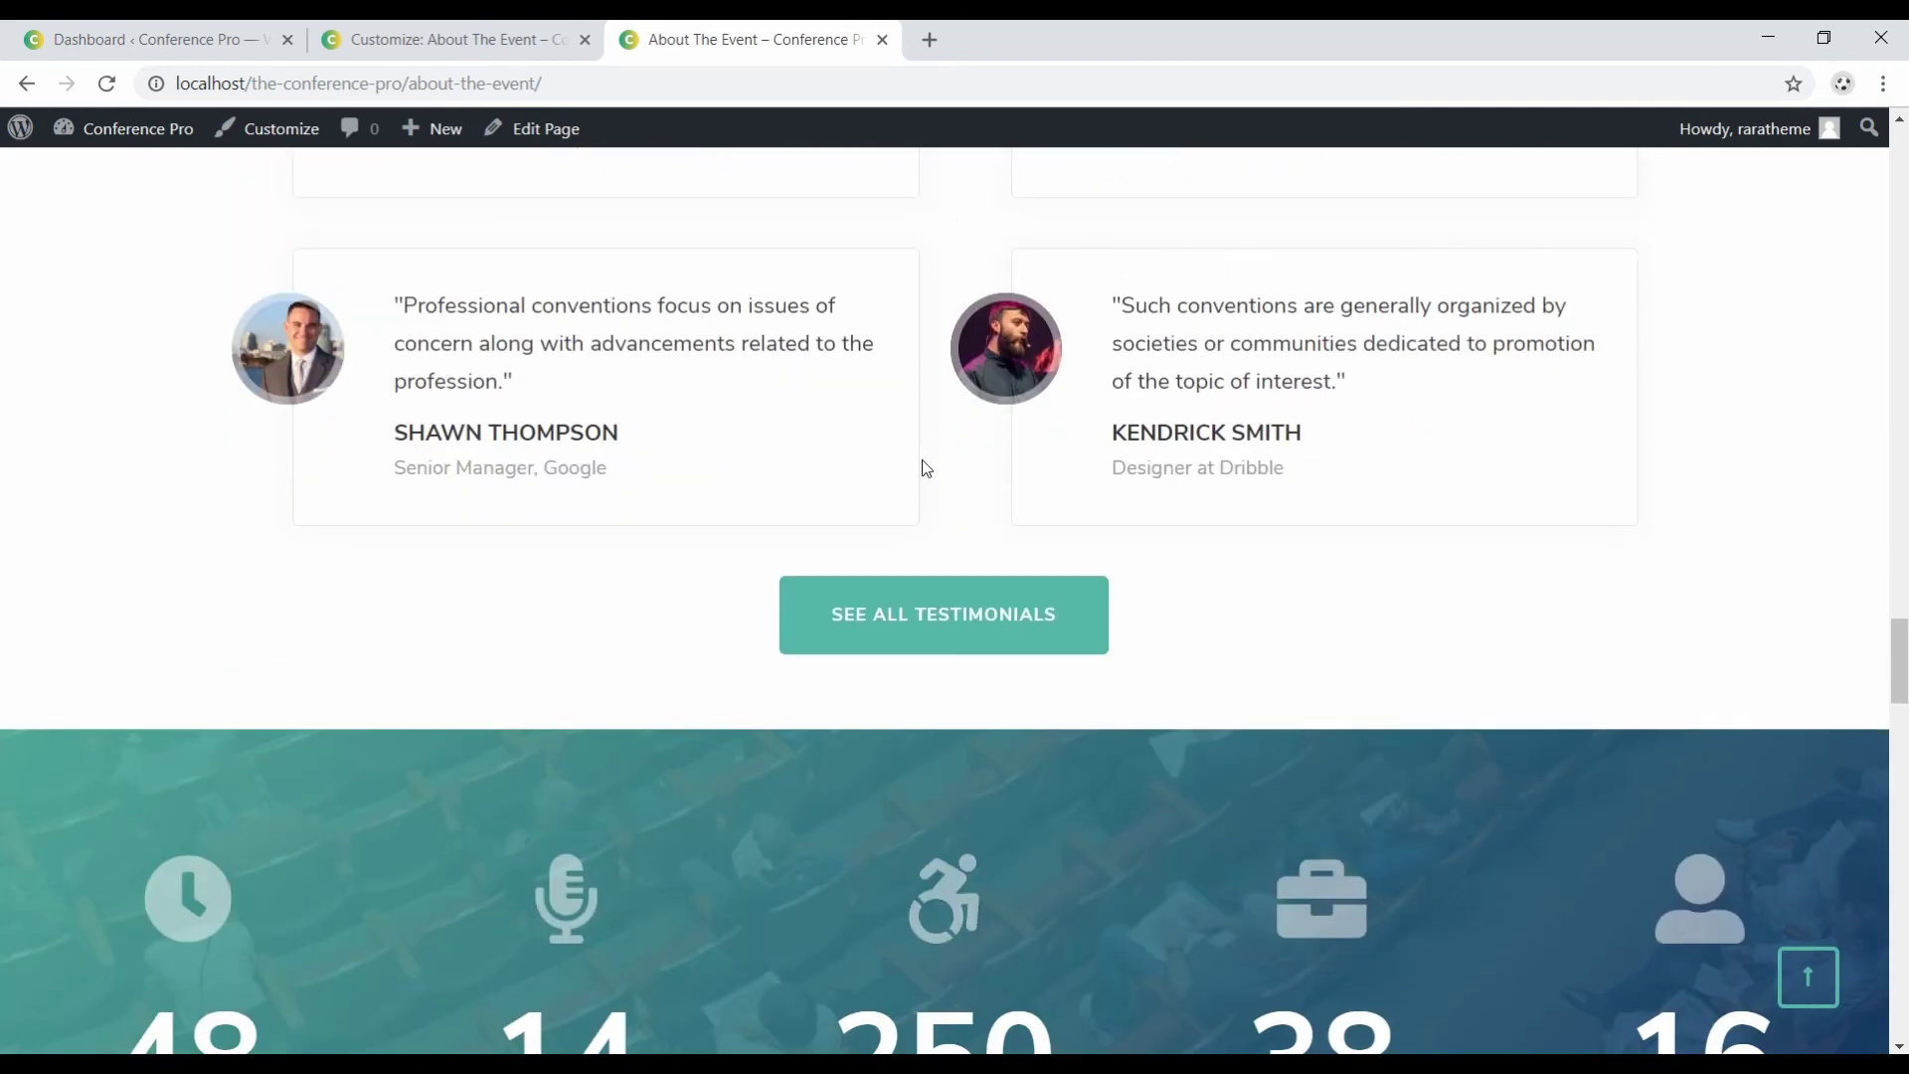